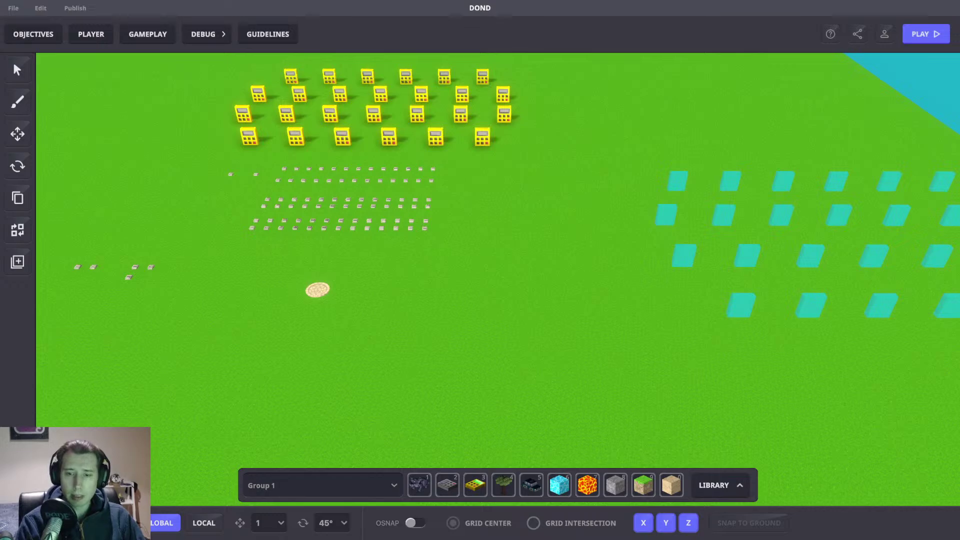
# Step: Lower the camera over the case tiles and start a playtest with Ctrl+P
pyautogui.moveTo(527, 366); pyautogui.dragTo(638, 303, button='right')
pyautogui.scroll(6, 639, 304)
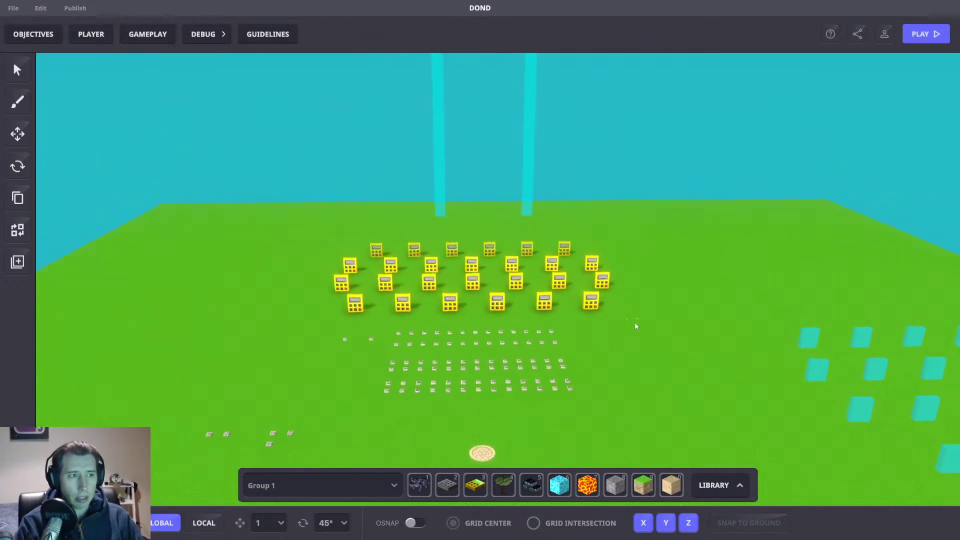
pyautogui.moveTo(568, 341); pyautogui.dragTo(580, 340, button='right')
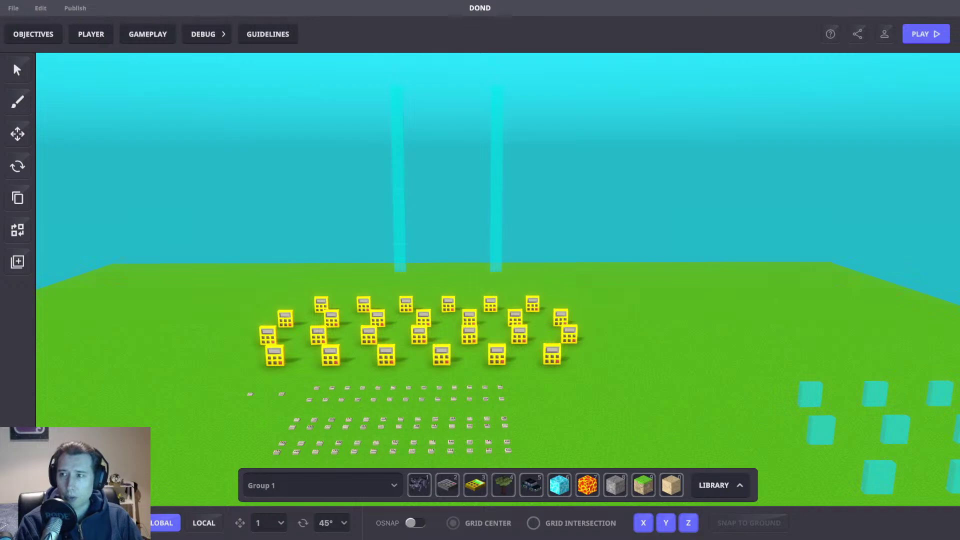
pyautogui.moveTo(605, 389); pyautogui.dragTo(586, 385, button='middle')
pyautogui.hotkey('ctrl', 'p')
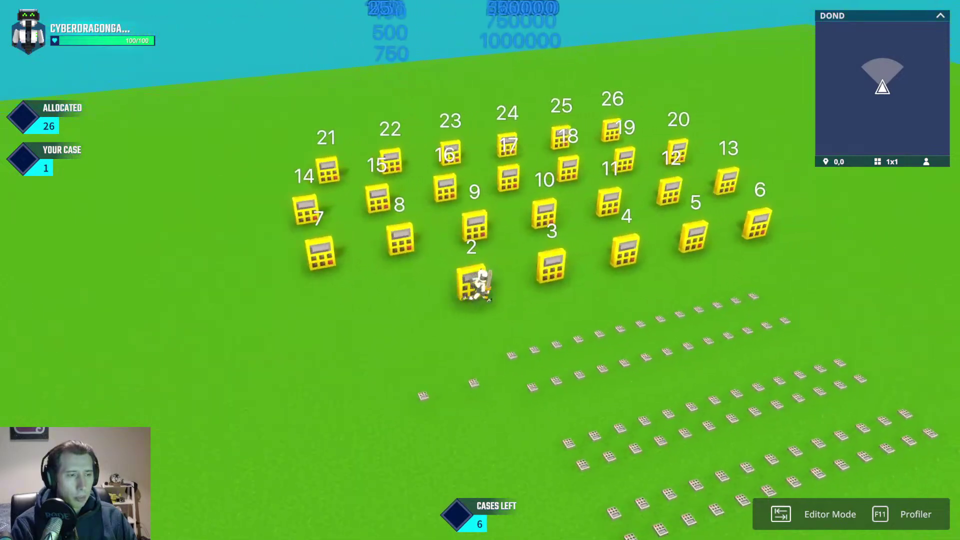
# Step: Walk the character onto cases 9 and 17 to open them, then around case 10
pyautogui.press('w')
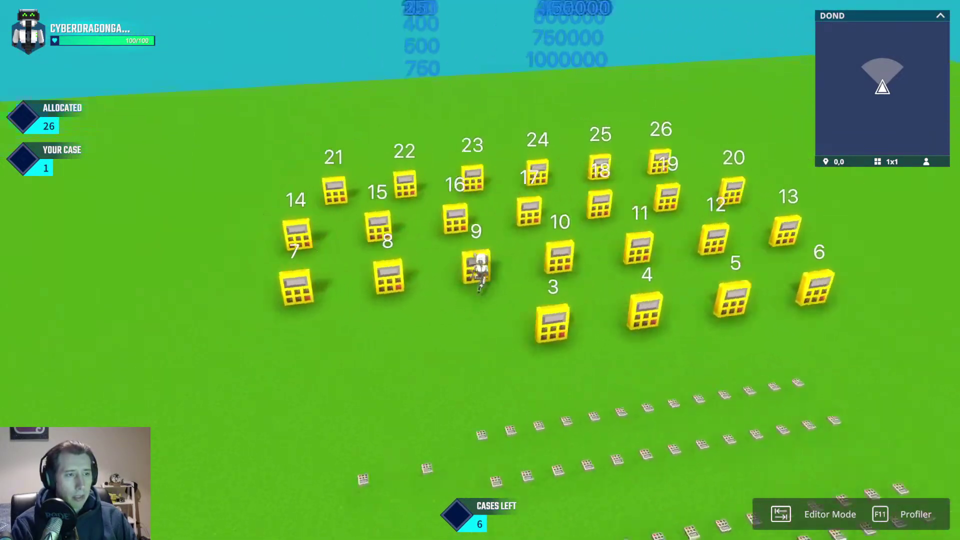
pyautogui.press('w')
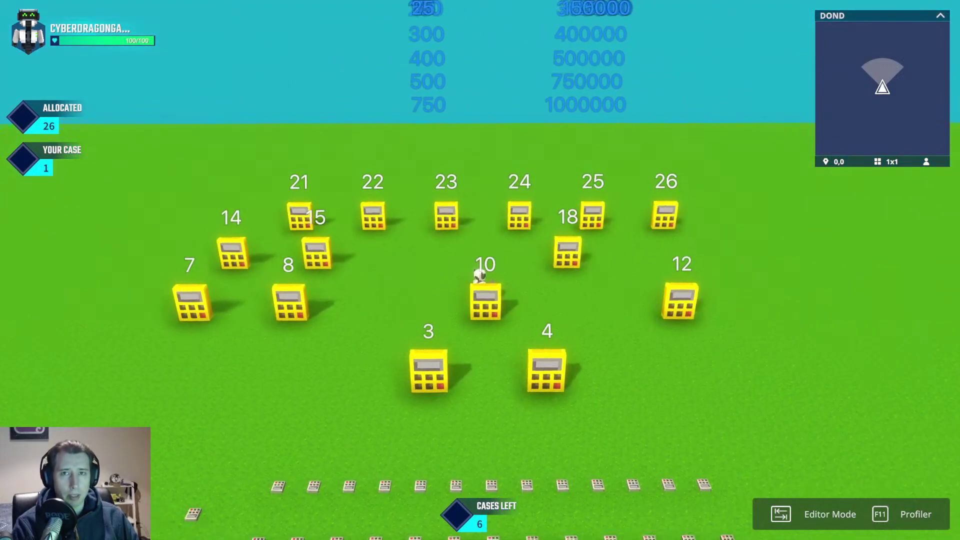
pyautogui.press('s')
pyautogui.press('d')
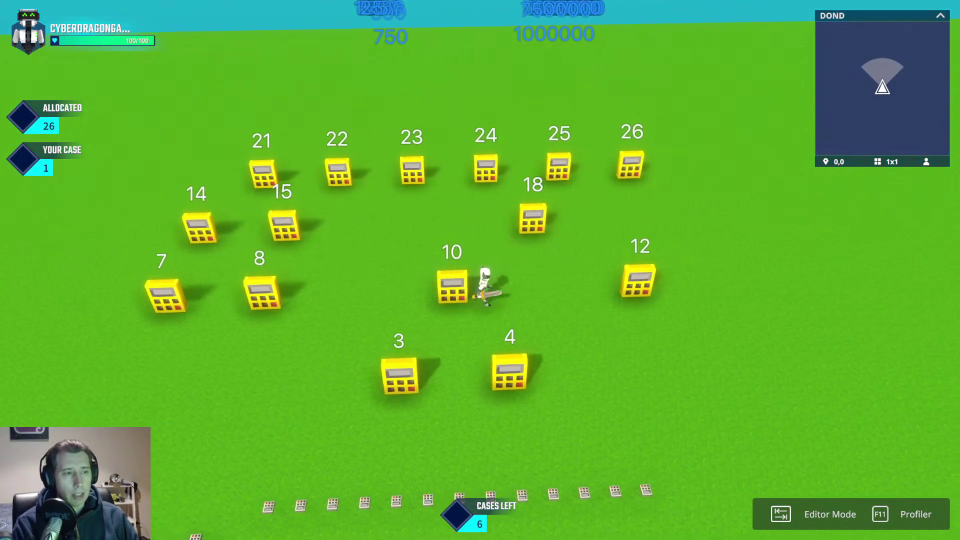
pyautogui.press('w')
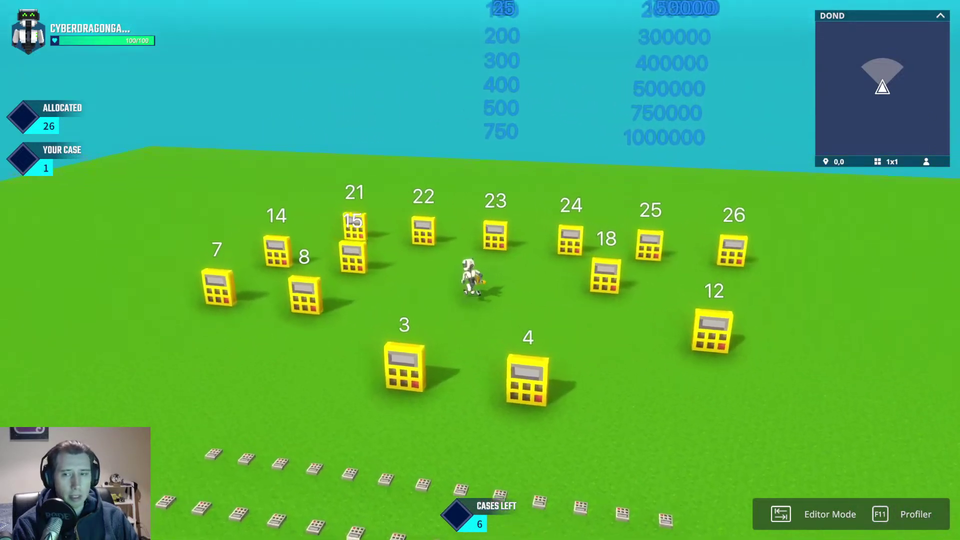
# Step: Leave play mode and bring up the Game Rules node graph
pyautogui.press('Tab')
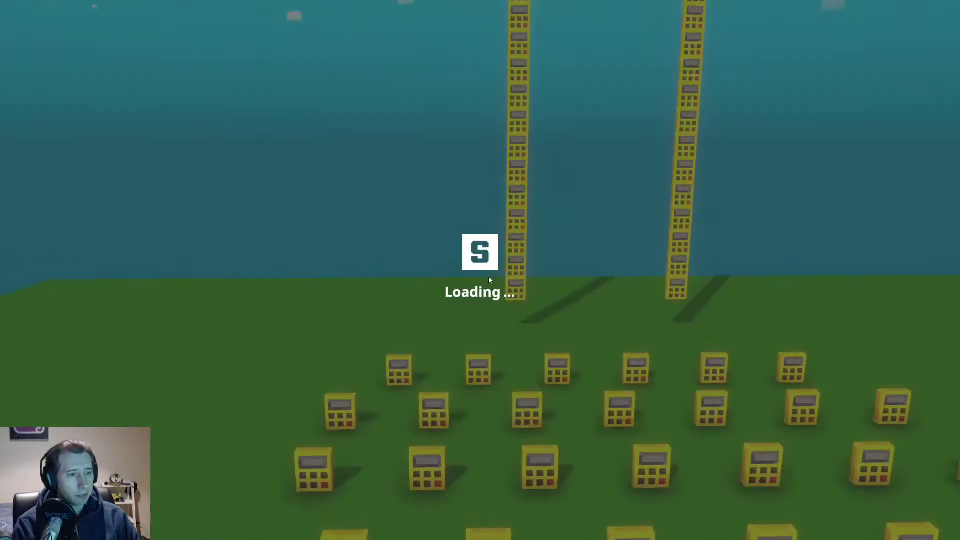
pyautogui.moveTo(589, 278); pyautogui.dragTo(467, 306, button='right')
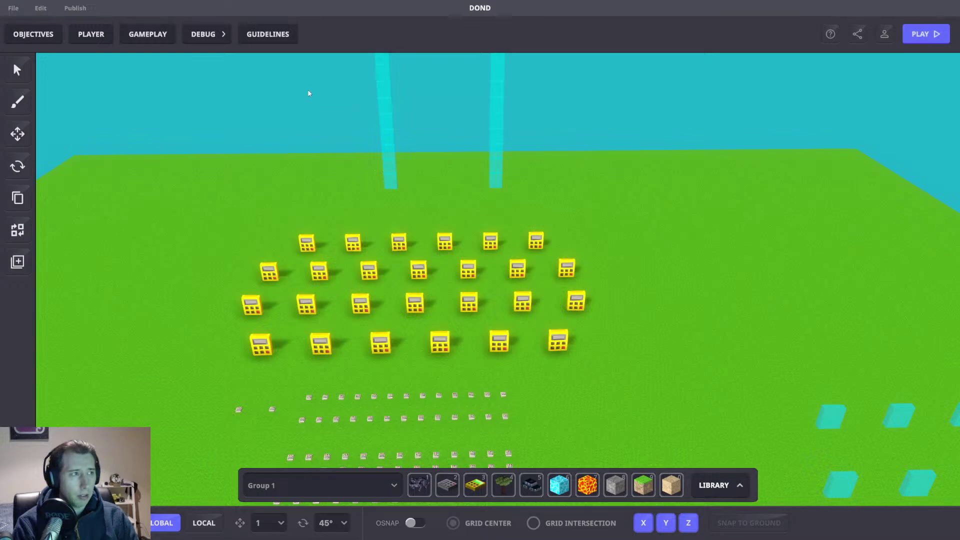
pyautogui.click(39, 10)
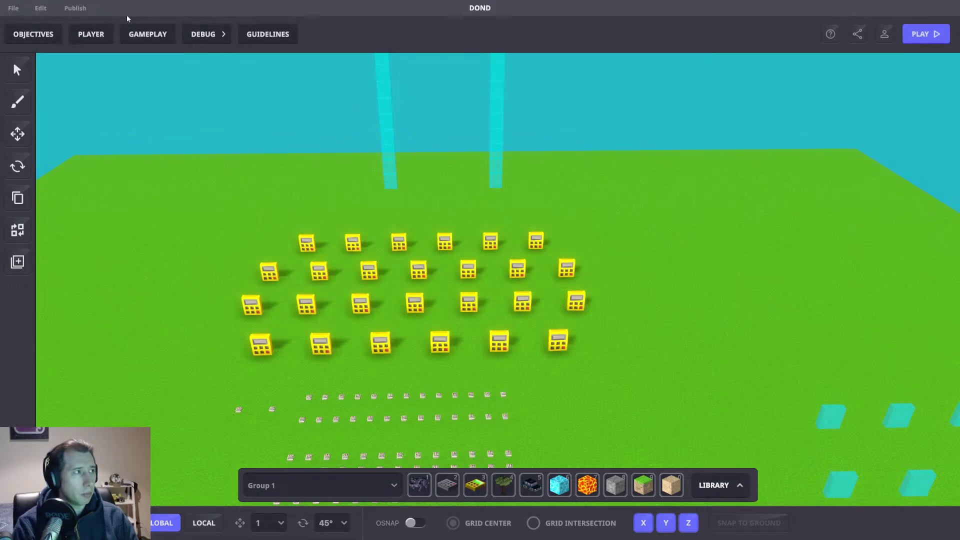
pyautogui.click(141, 39)
pyautogui.click(293, 72)
pyautogui.moveTo(375, 150); pyautogui.dragTo(416, 146)
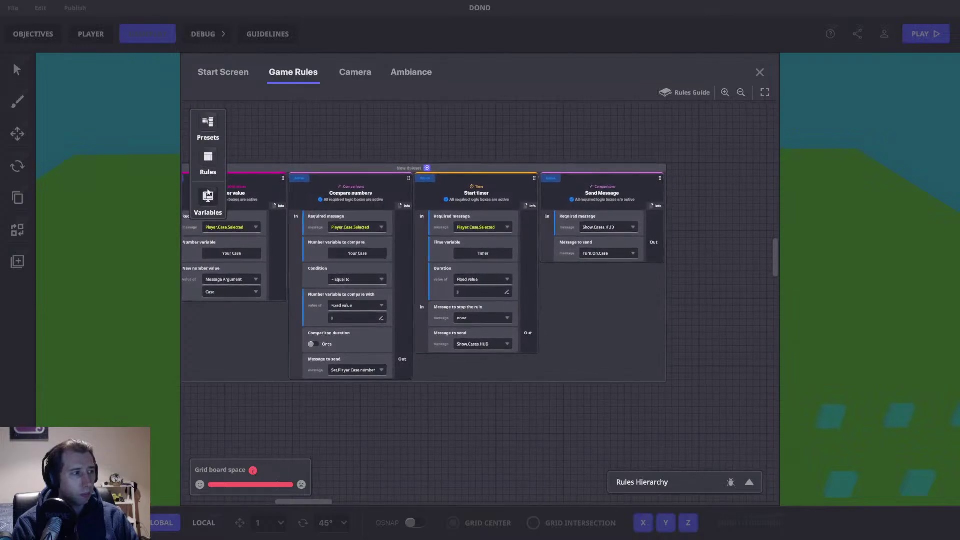
# Step: Create a new number variable named Total Value
pyautogui.click(208, 200)
pyautogui.scroll(-5, 332, 302)
pyautogui.click(358, 456)
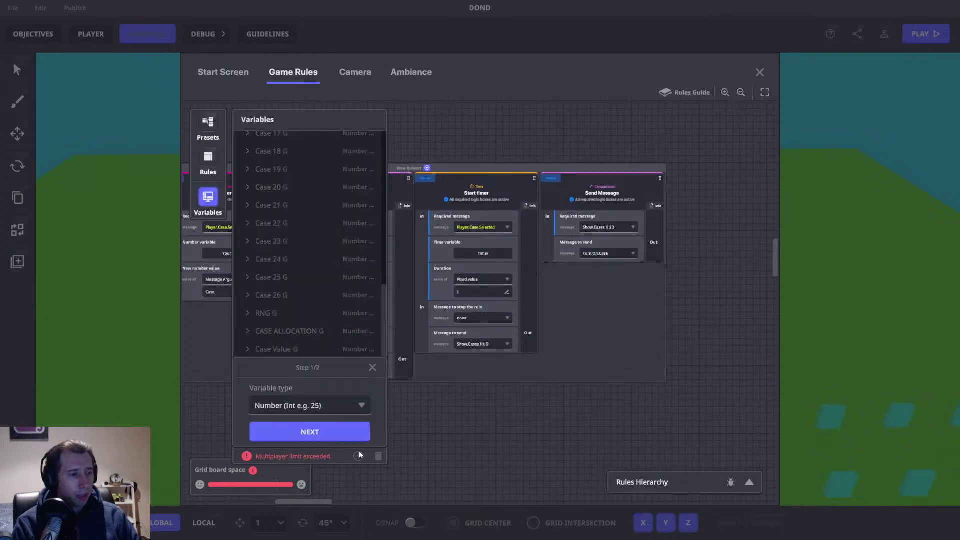
pyautogui.click(295, 429)
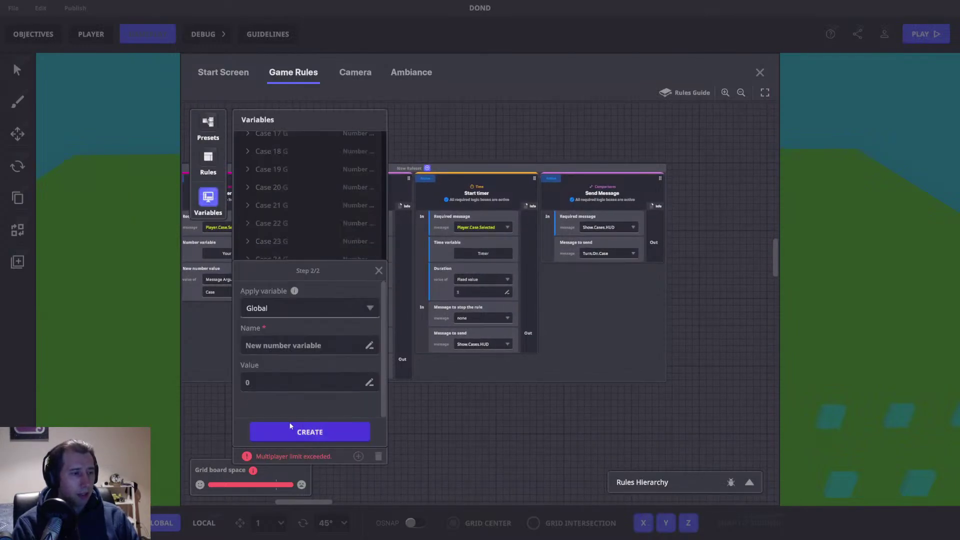
pyautogui.click(283, 350)
pyautogui.write('Total')
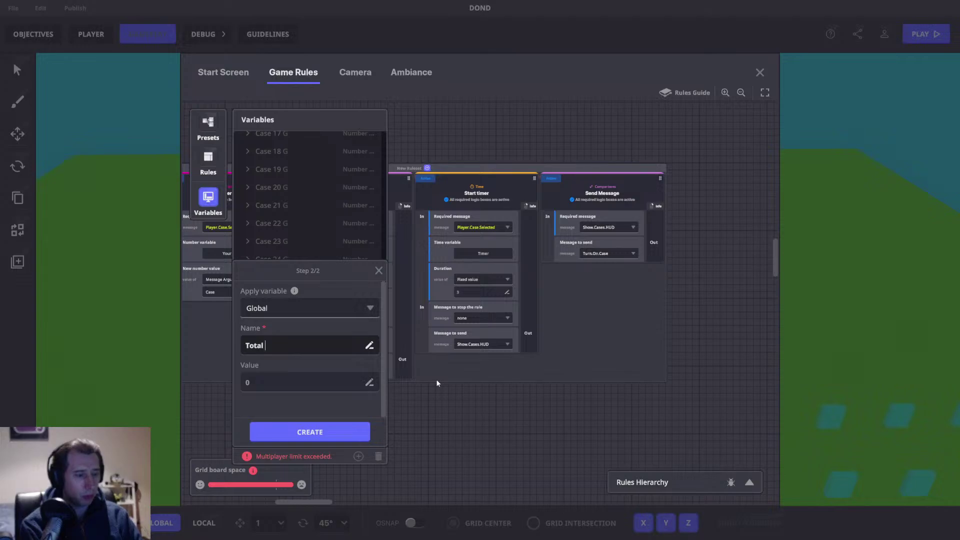
pyautogui.write(' Value')
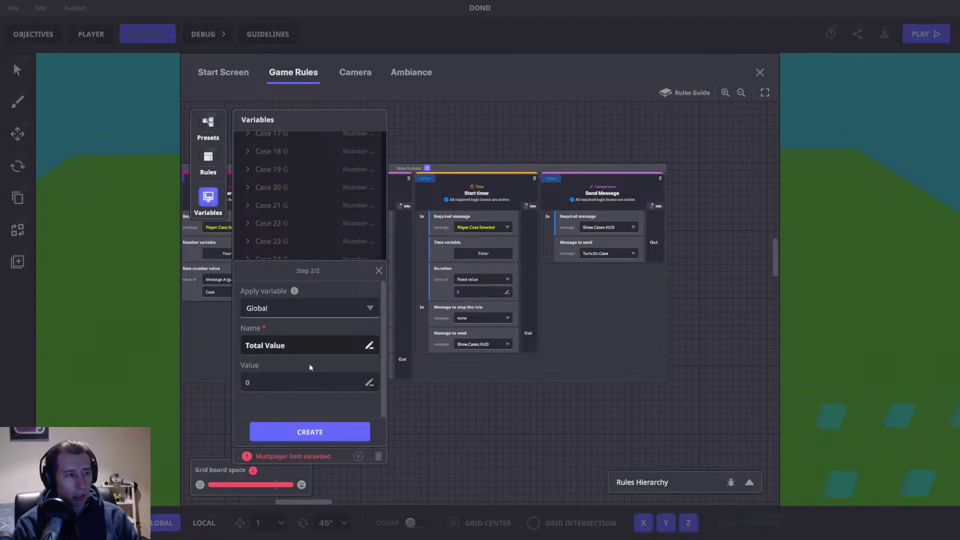
pyautogui.click(296, 432)
# Step: Check the Cases Left and Total Value settings, then close the Game Rules editor
pyautogui.scroll(-1, 295, 420)
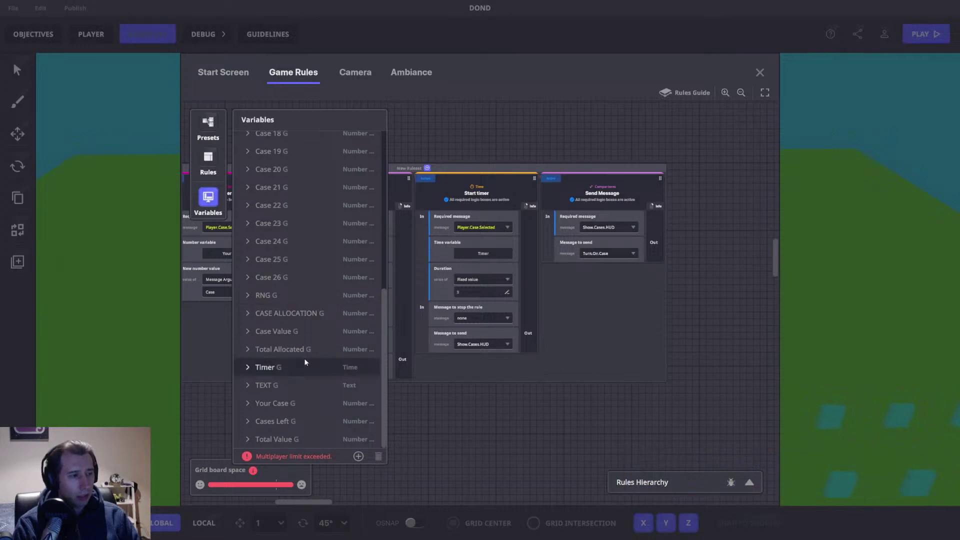
pyautogui.click(247, 423)
pyautogui.click(247, 421)
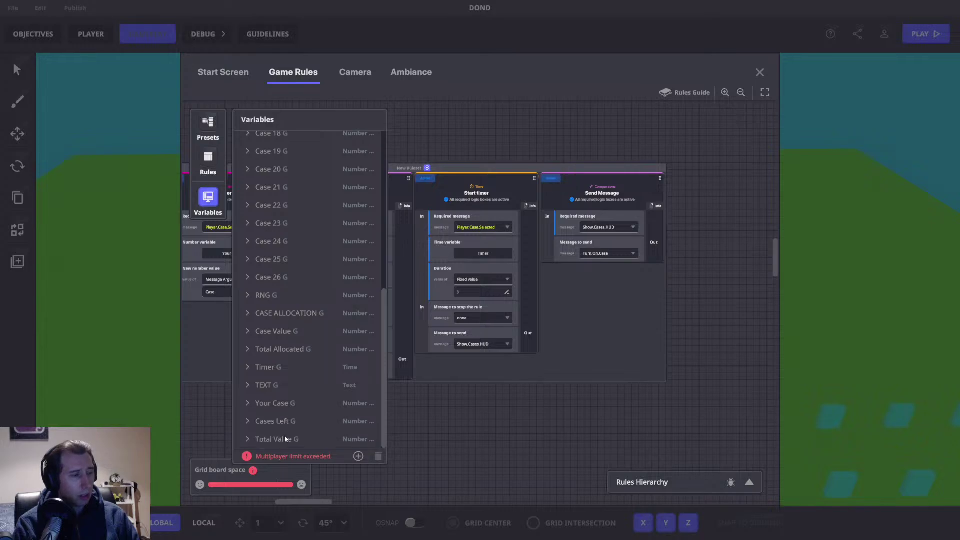
pyautogui.click(249, 440)
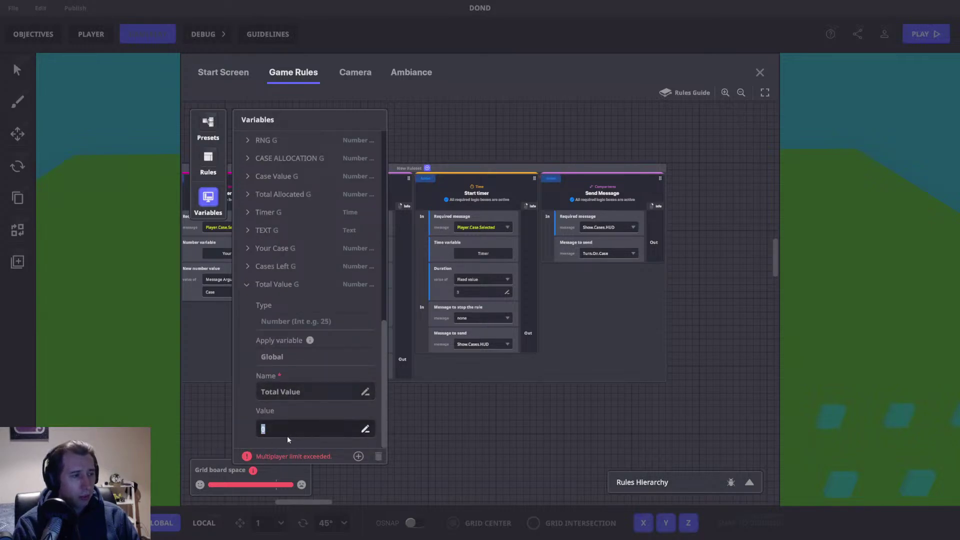
pyautogui.click(246, 284)
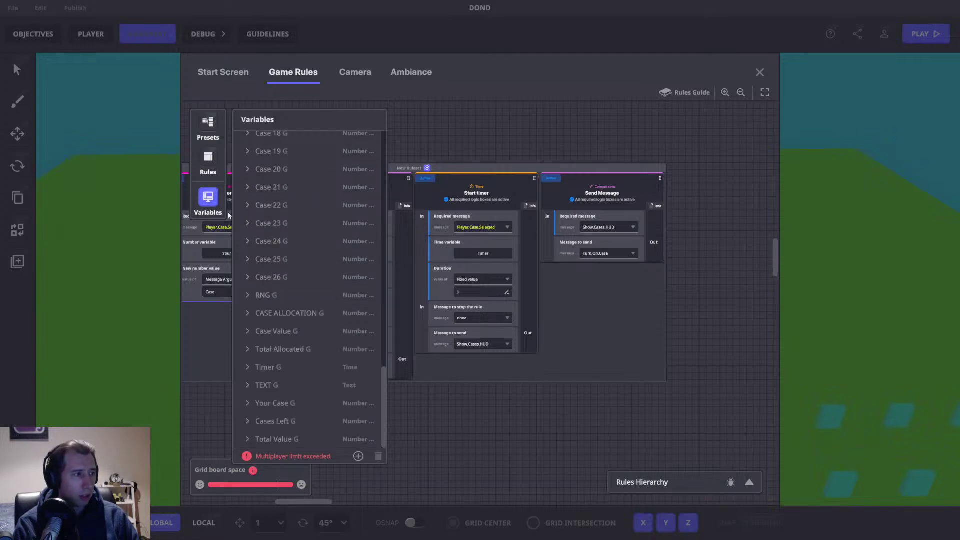
pyautogui.click(584, 138)
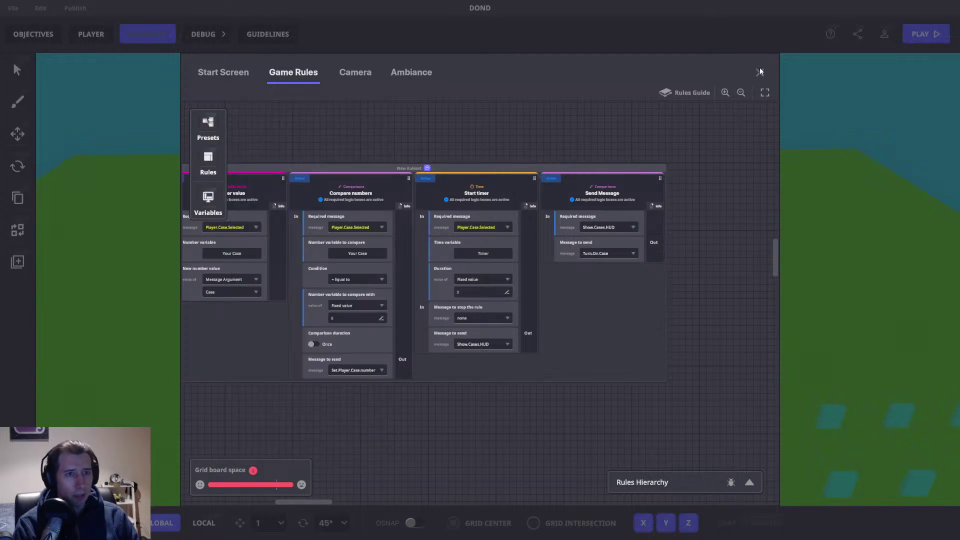
pyautogui.click(760, 71)
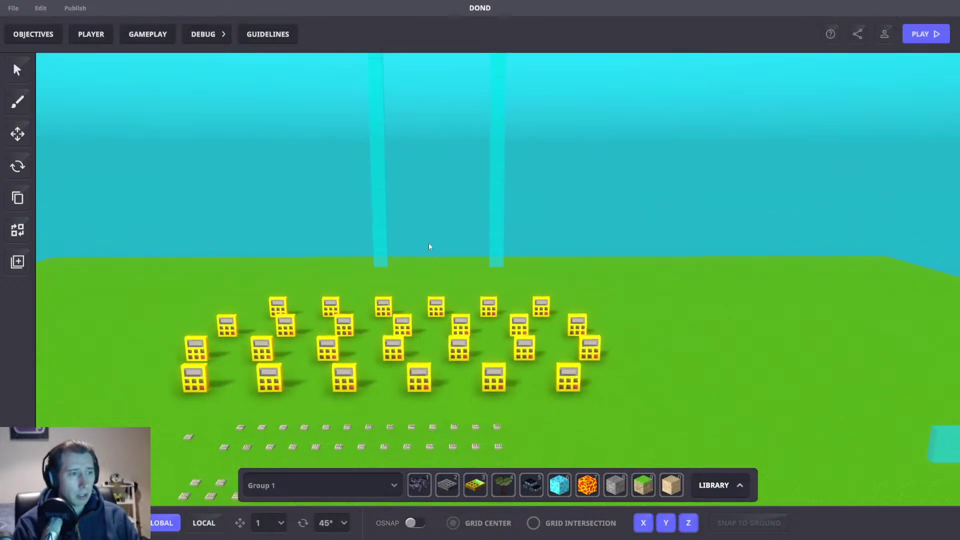
# Step: Run a playtest, wait while the 26 cases are allocated, then return to the editor
pyautogui.press('Tab')
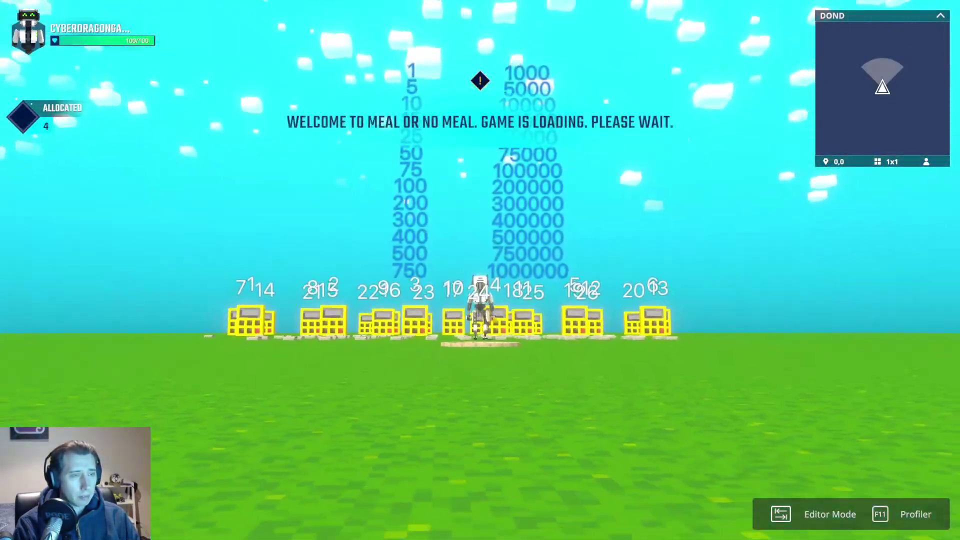
pyautogui.hotkey('alt', 'Tab')
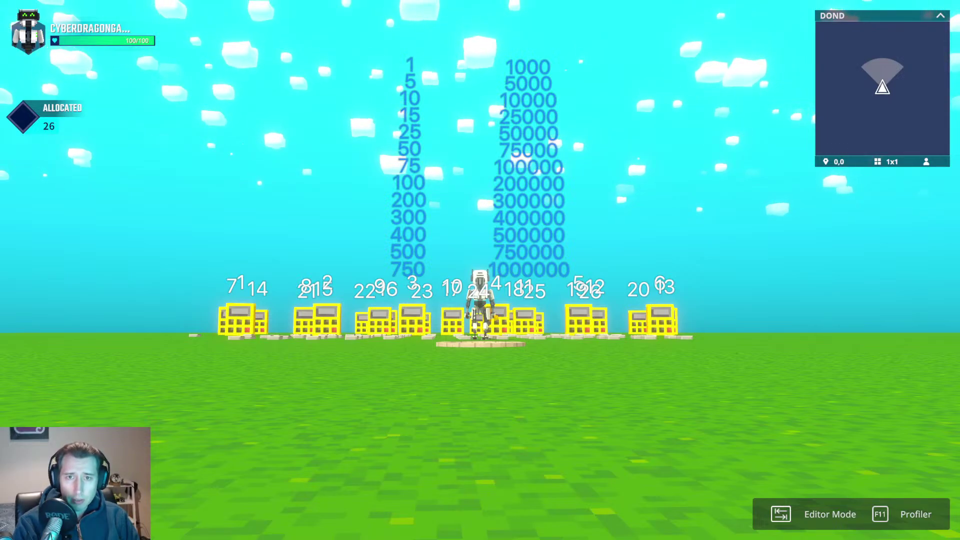
pyautogui.press('Tab')
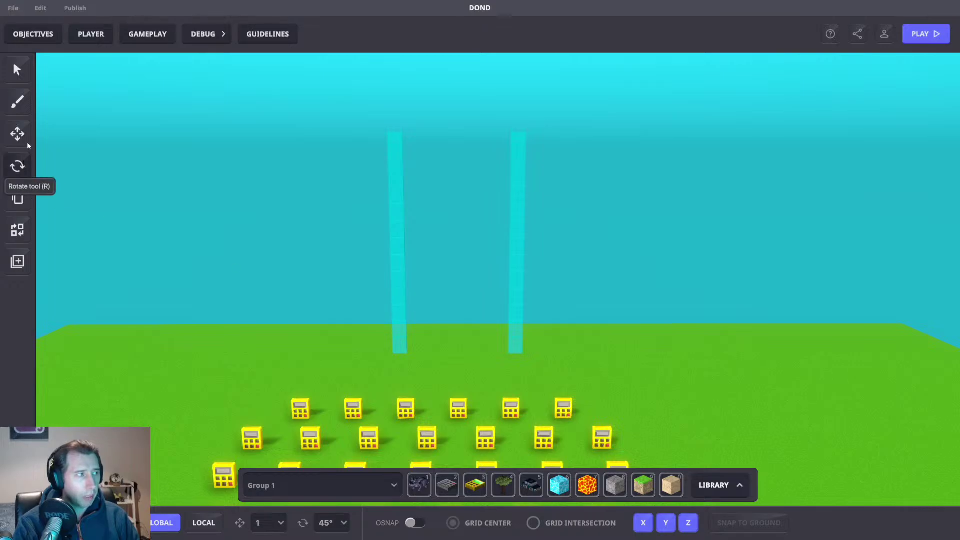
# Step: Expand the Total Value variable and set its value to 3418431
pyautogui.click(148, 34)
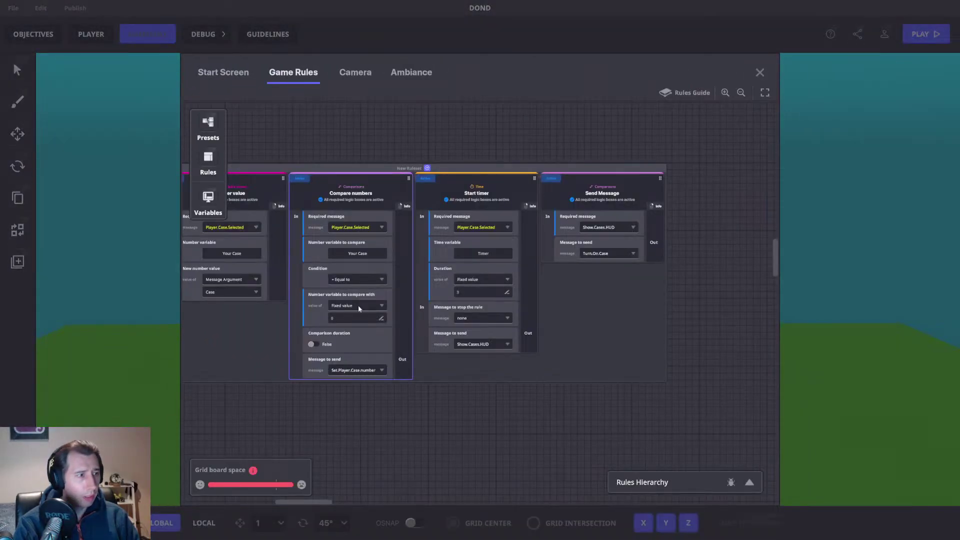
pyautogui.click(208, 196)
pyautogui.scroll(-10, 311, 421)
pyautogui.click(280, 439)
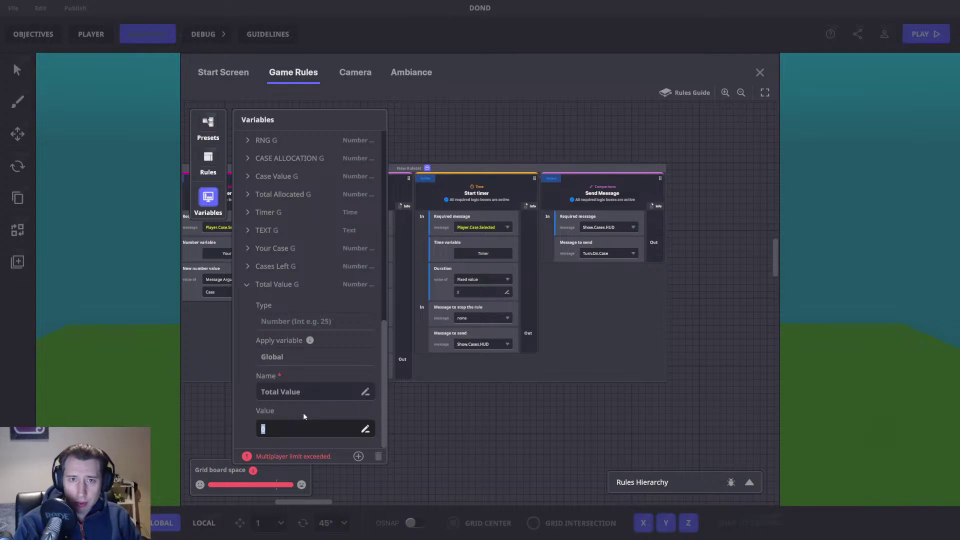
pyautogui.write('3')
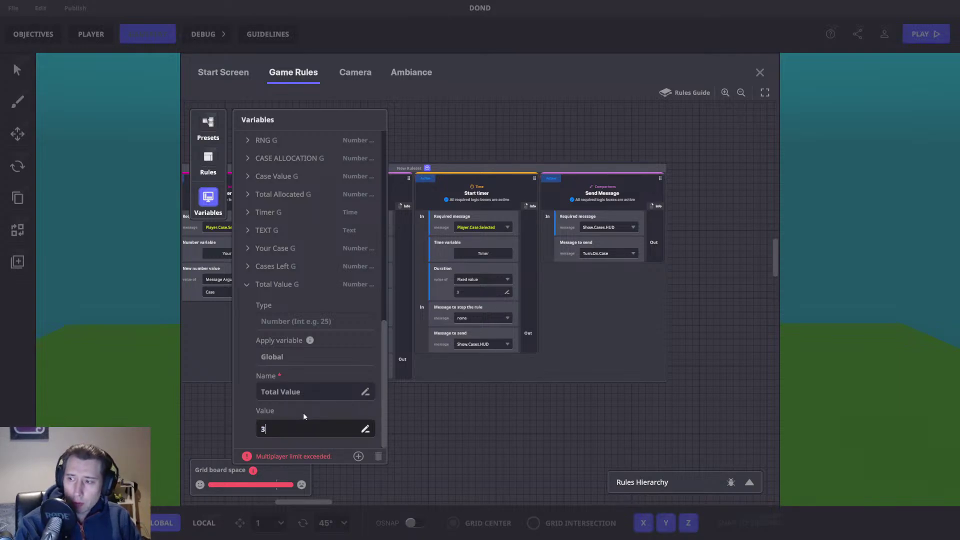
pyautogui.write('418431')
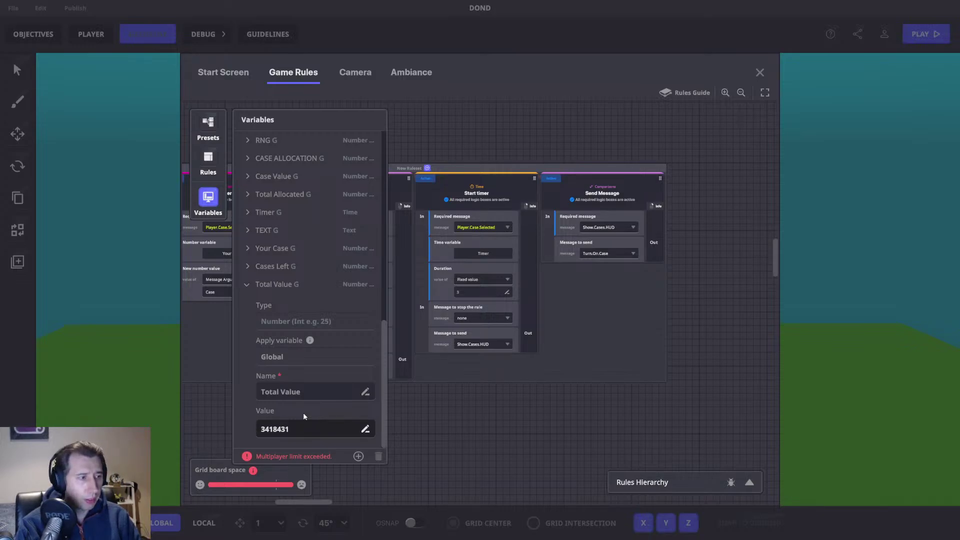
pyautogui.press('Return')
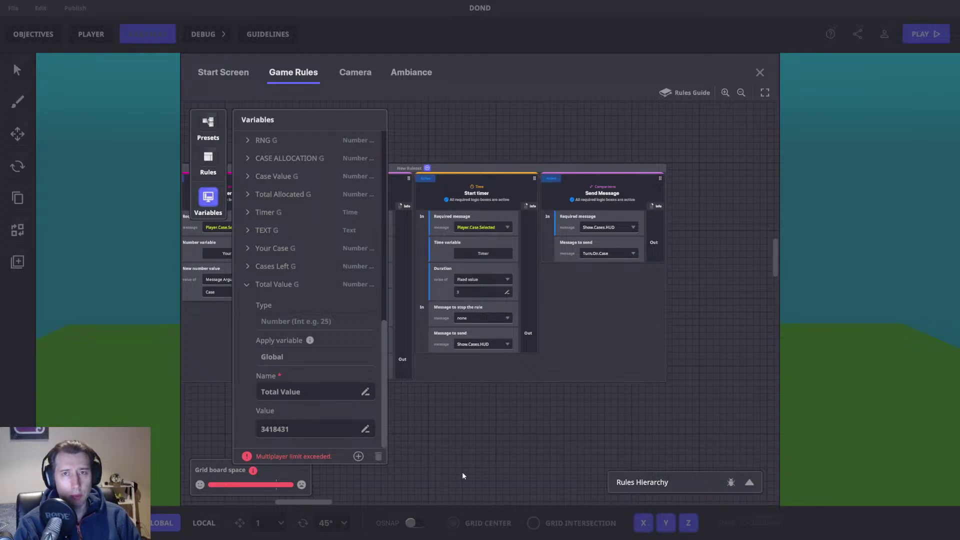
# Step: Set Cases Left's value to 5 and rename it Cases Left For Selection
pyautogui.click(246, 284)
pyautogui.click(248, 419)
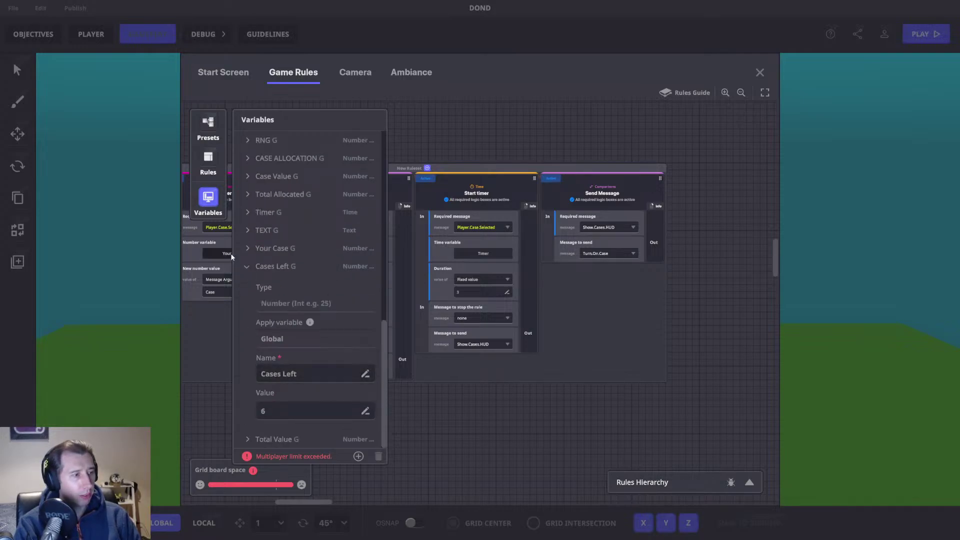
pyautogui.click(279, 407)
pyautogui.write('5')
pyautogui.press('Return')
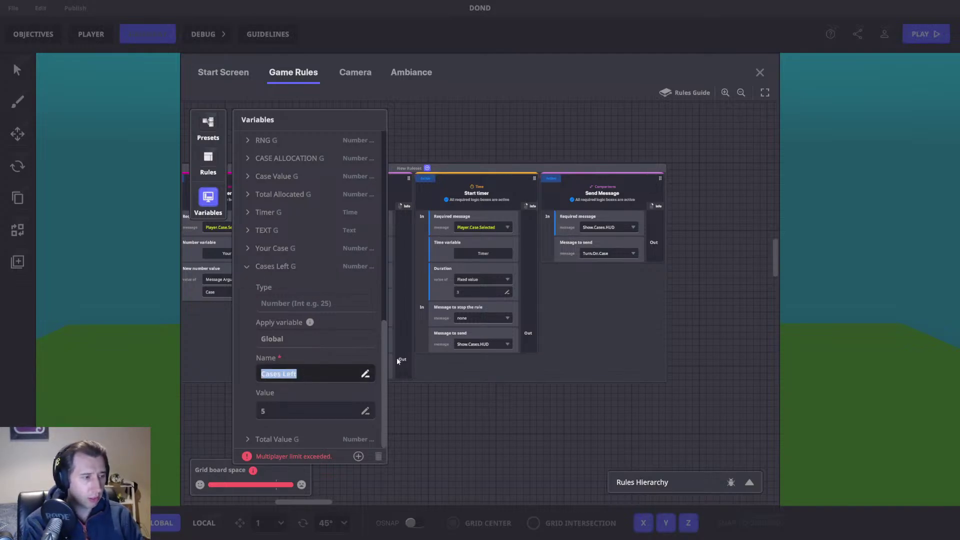
pyautogui.press('End')
pyautogui.write('For Selection')
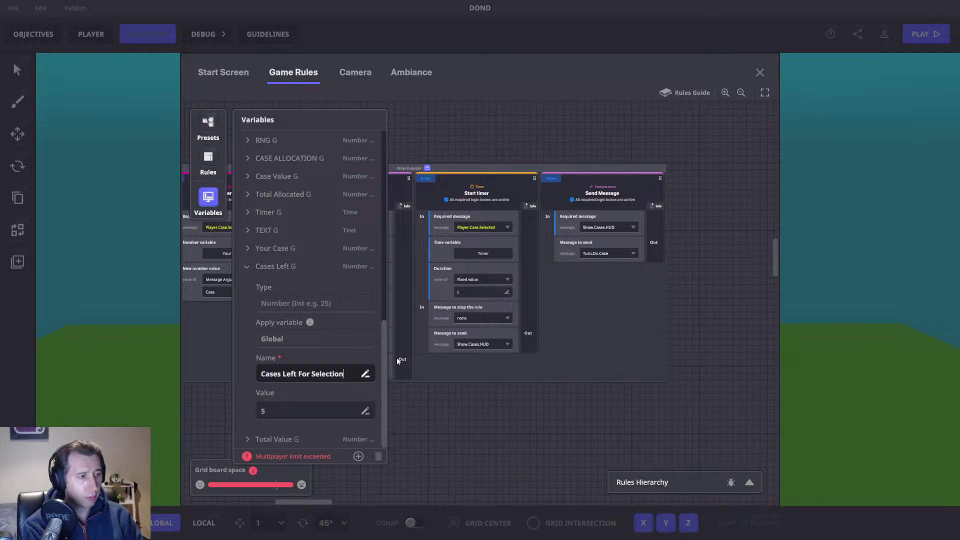
pyautogui.press('Return')
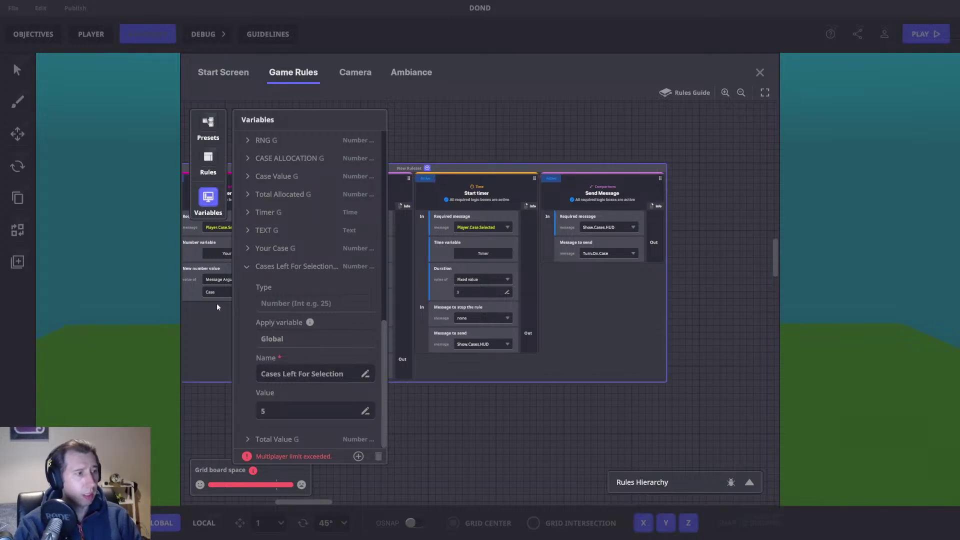
pyautogui.click(246, 267)
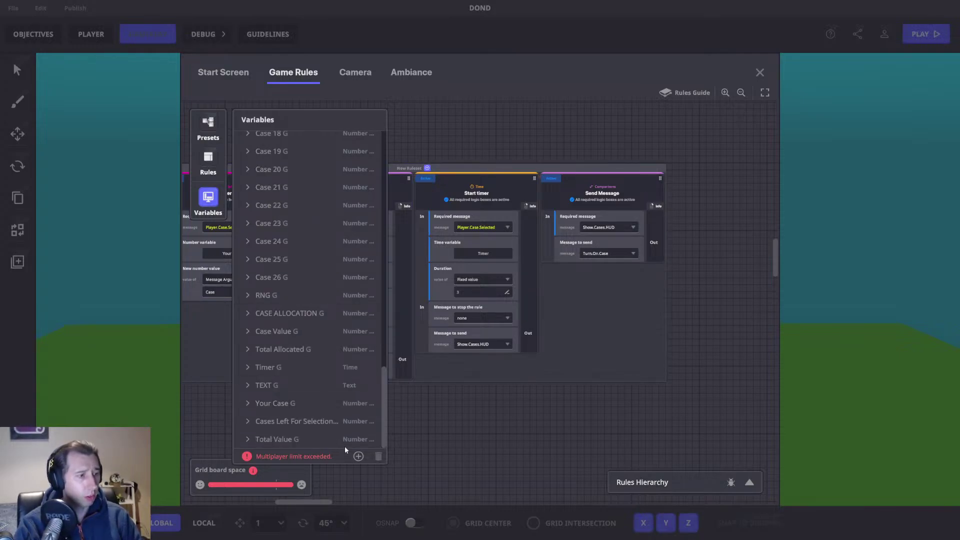
# Step: Create a global number variable Total Remaining Cases with value 26
pyautogui.click(358, 456)
pyautogui.click(328, 428)
pyautogui.click(289, 346)
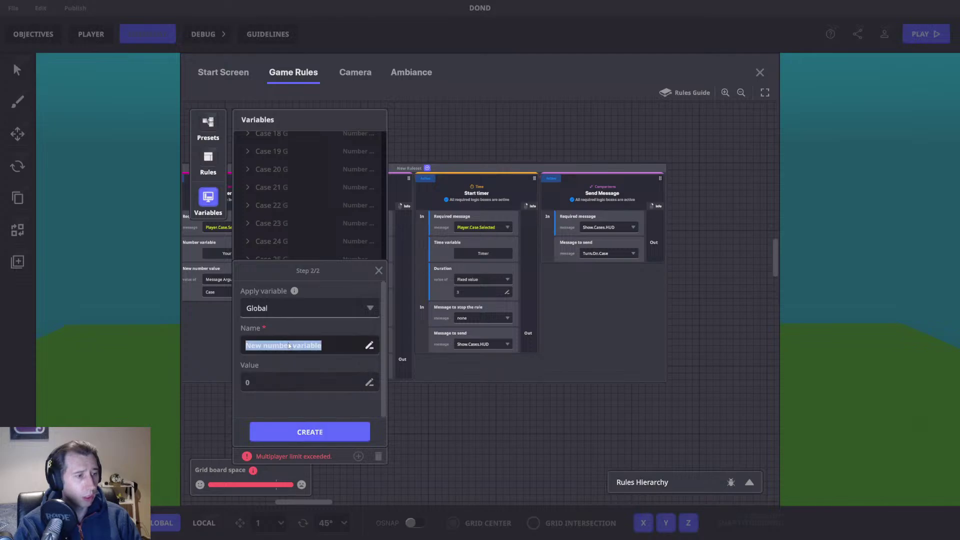
pyautogui.write('Total')
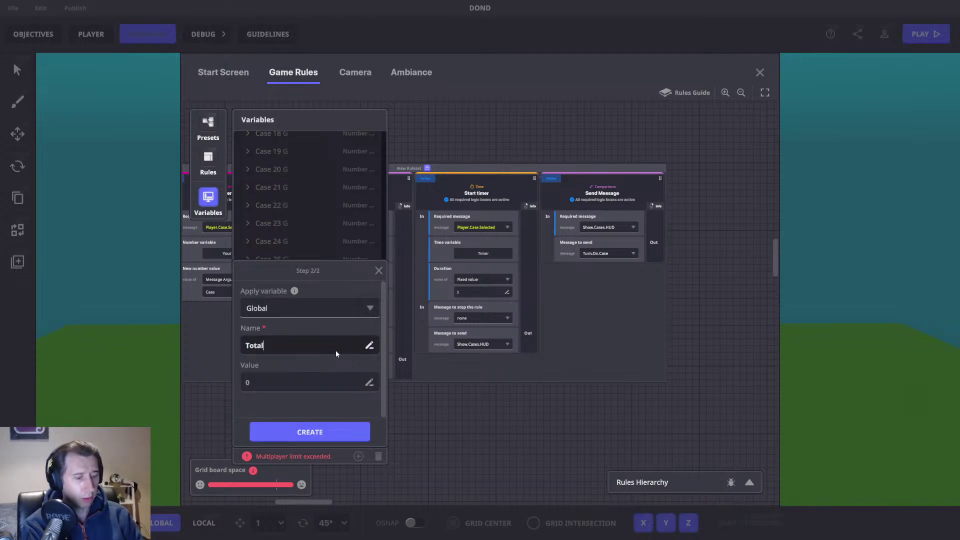
pyautogui.write(' Remain')
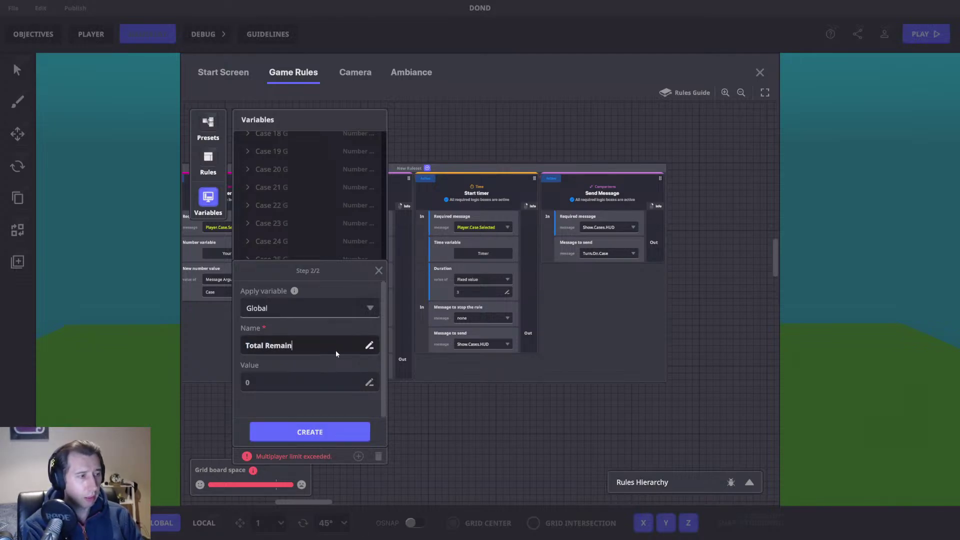
pyautogui.write('ing Cases')
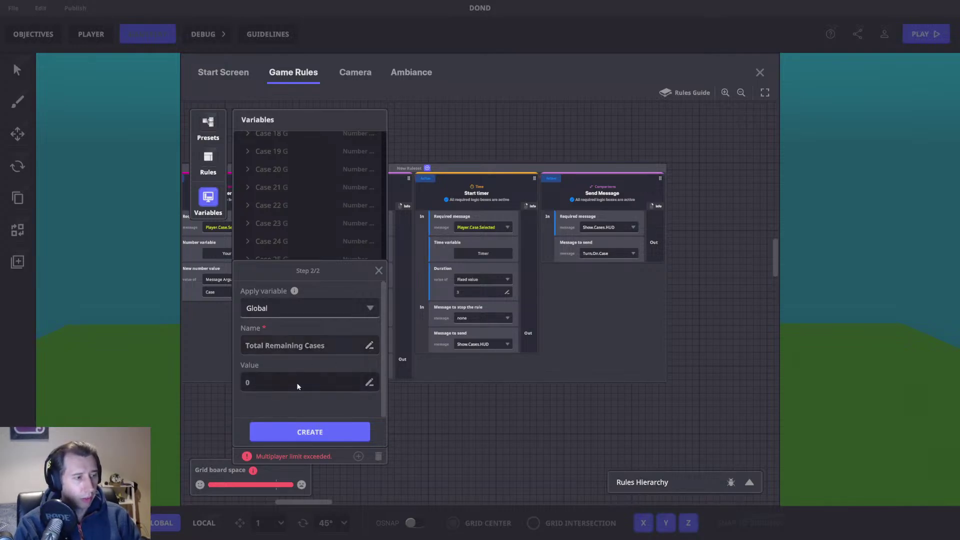
pyautogui.write('26')
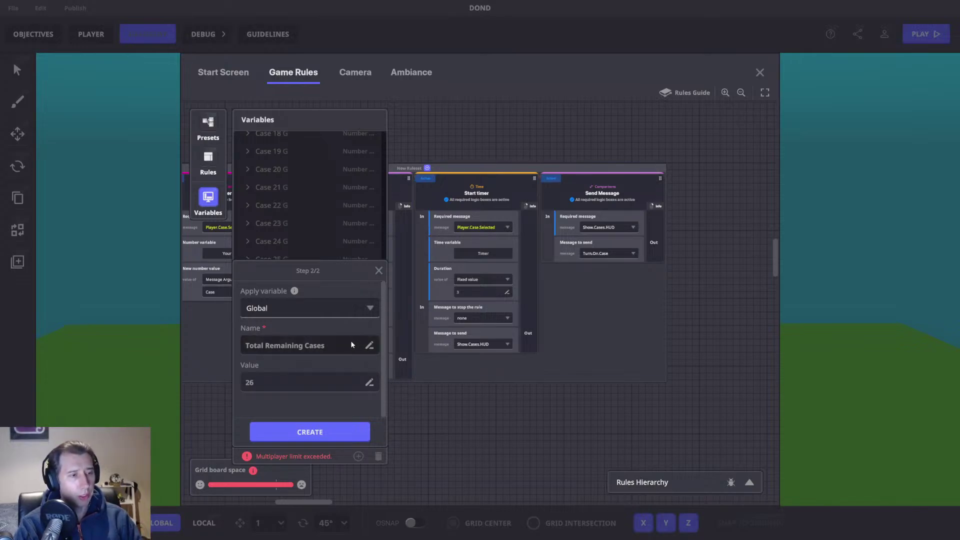
pyautogui.click(300, 432)
pyautogui.scroll(-1, 329, 390)
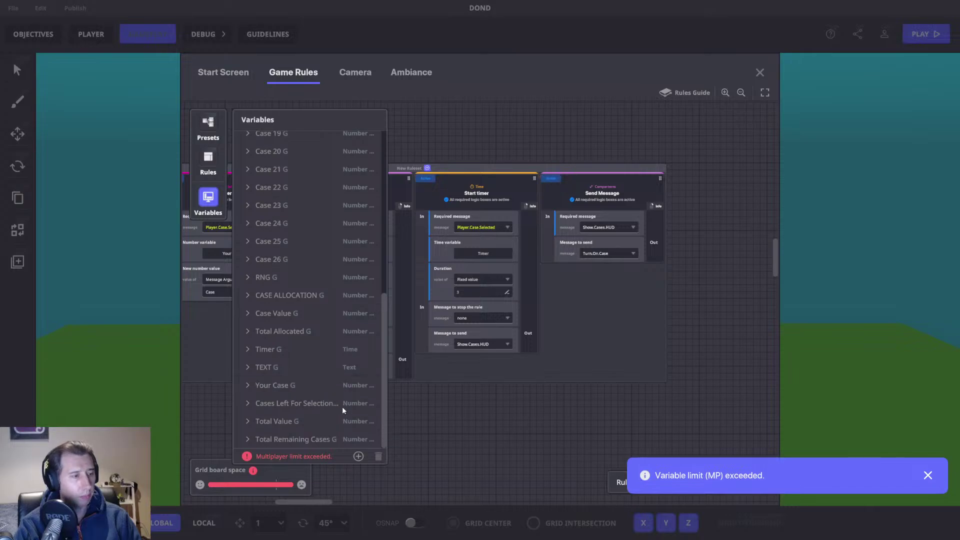
pyautogui.click(390, 241)
pyautogui.scroll(-5, 385, 310)
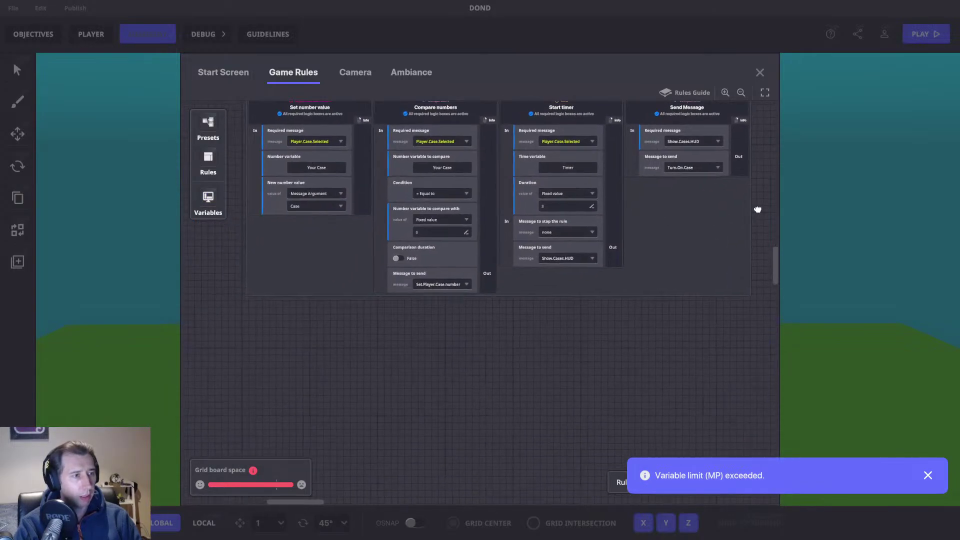
pyautogui.scroll(5, 259, 358)
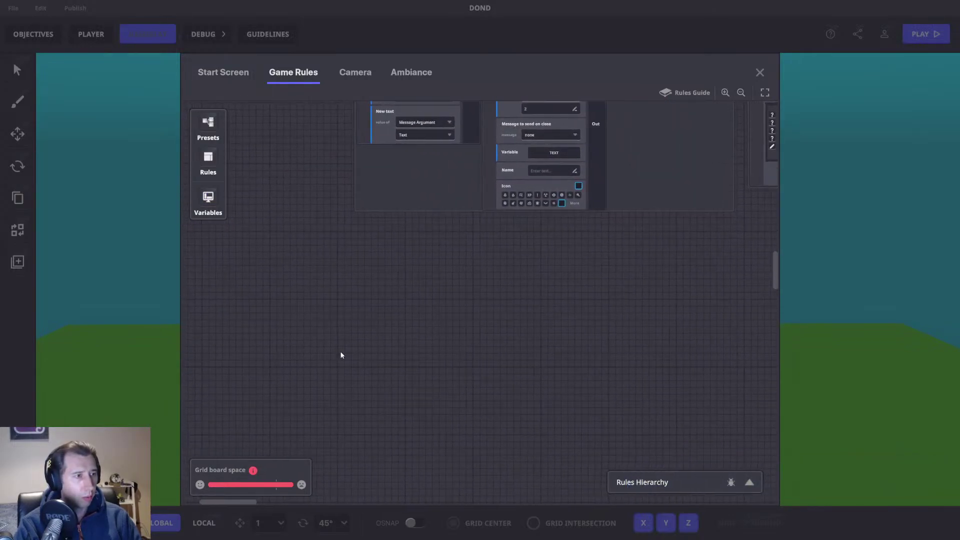
pyautogui.hscroll(3, 467, 330)
pyautogui.scroll(-5, 467, 330)
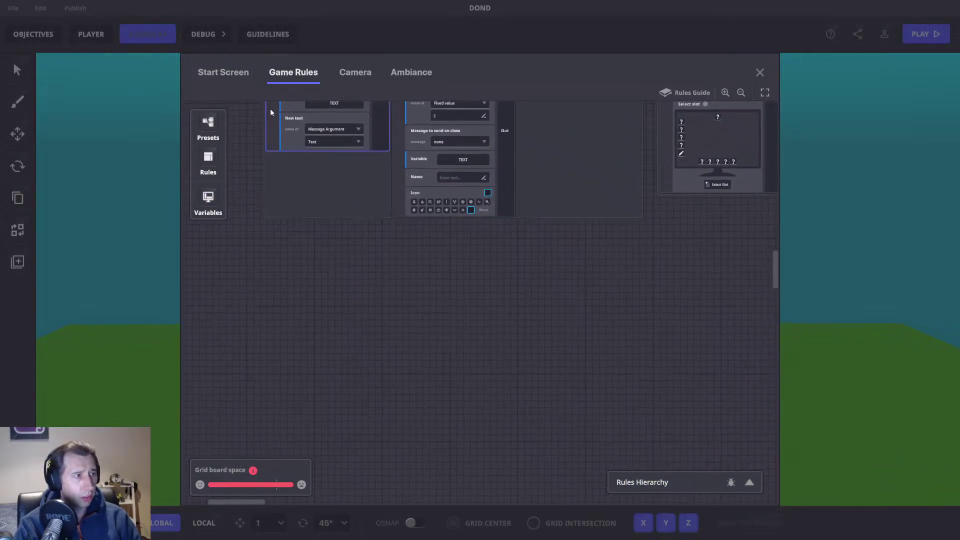
# Step: Add a Math rule that requires the Picked.Case message
pyautogui.click(208, 160)
pyautogui.click(282, 145)
pyautogui.click(269, 158)
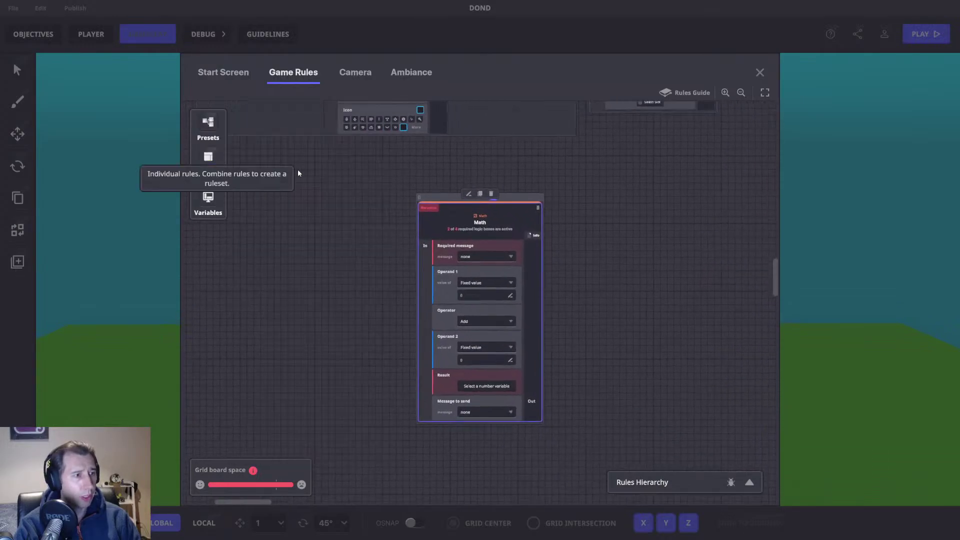
pyautogui.moveTo(446, 199); pyautogui.dragTo(387, 200)
pyautogui.click(425, 263)
pyautogui.click(421, 257)
pyautogui.click(427, 257)
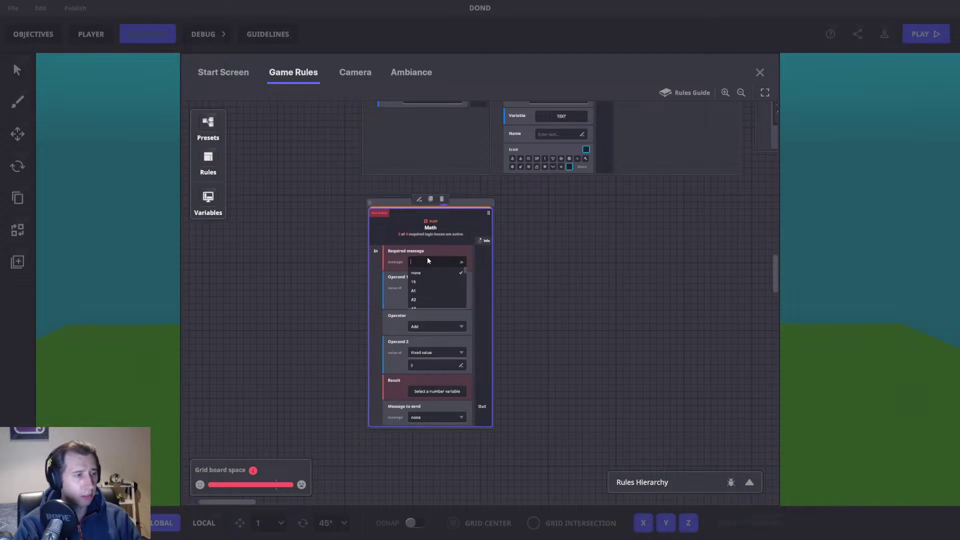
pyautogui.write('Pick')
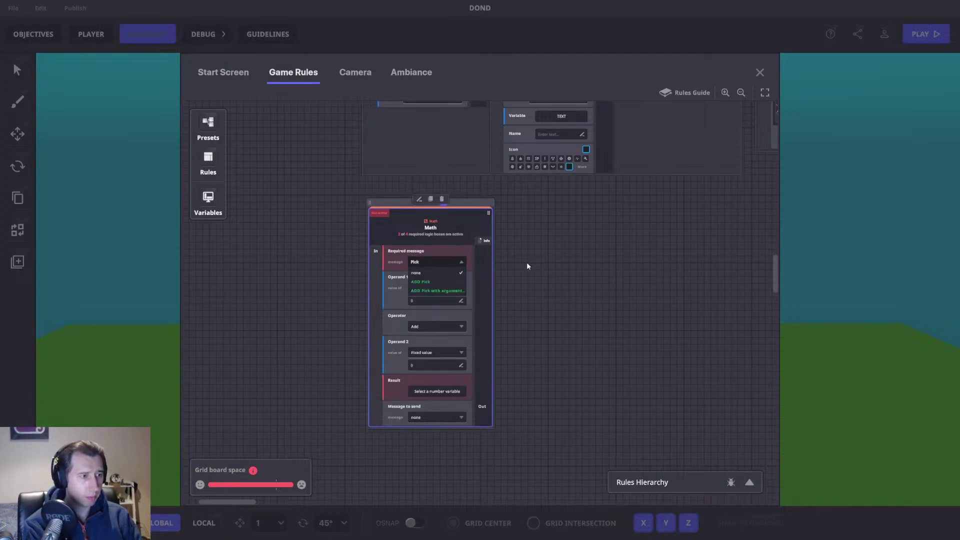
pyautogui.write('ed.Case')
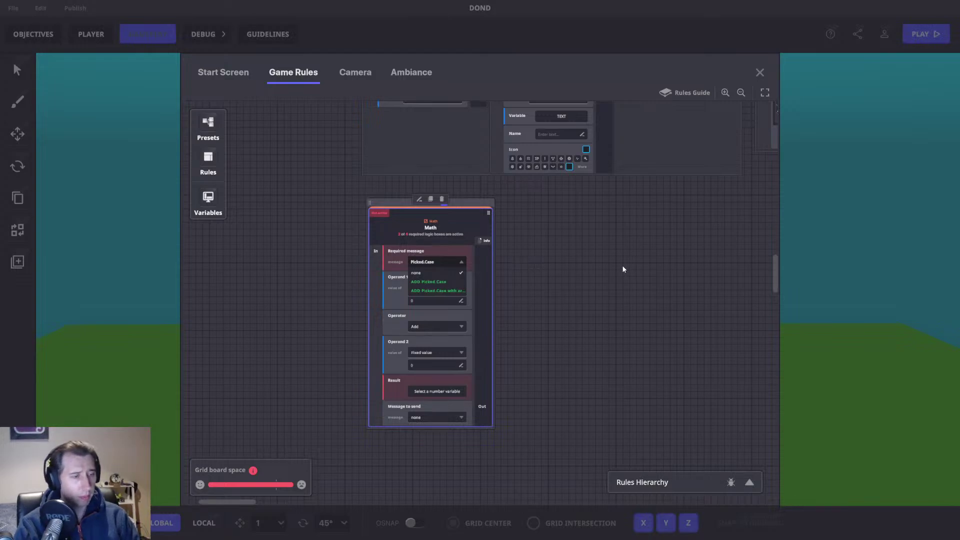
pyautogui.click(438, 282)
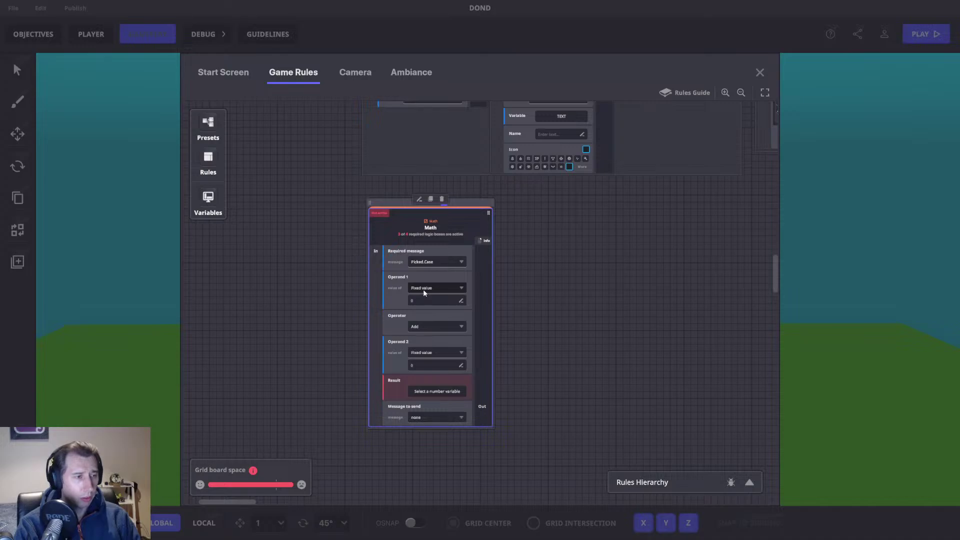
# Step: Set the Math rule's Operand 1 to the Total Remaining Cases variable
pyautogui.click(423, 290)
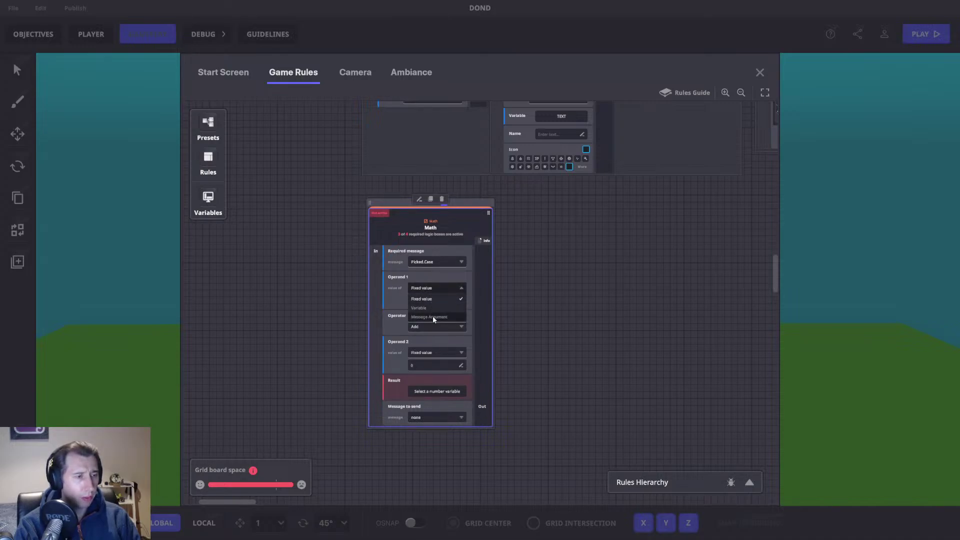
pyautogui.click(428, 309)
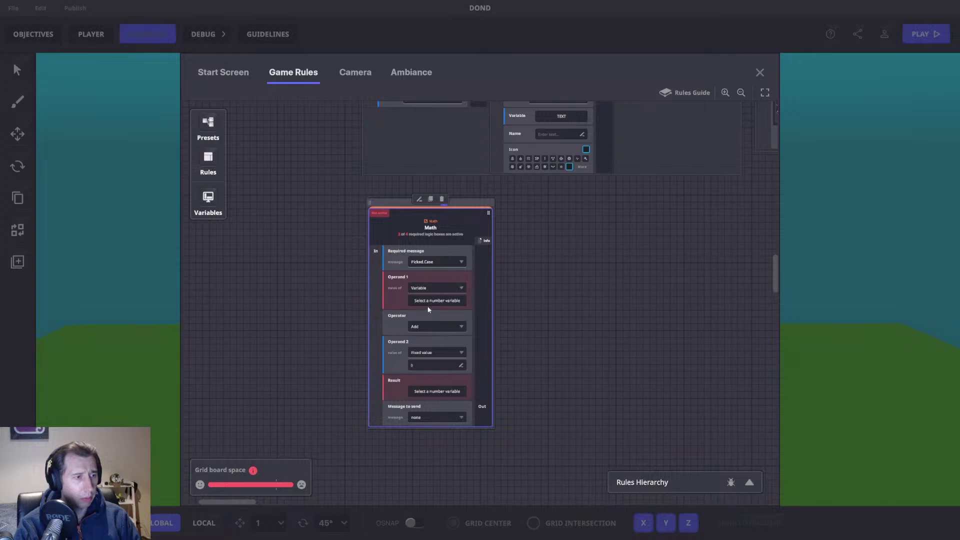
pyautogui.click(428, 302)
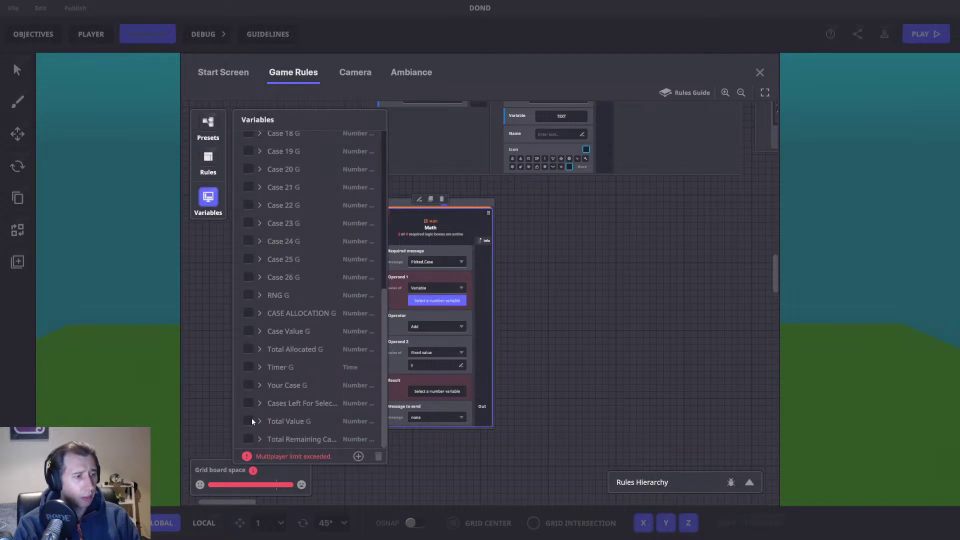
pyautogui.click(245, 440)
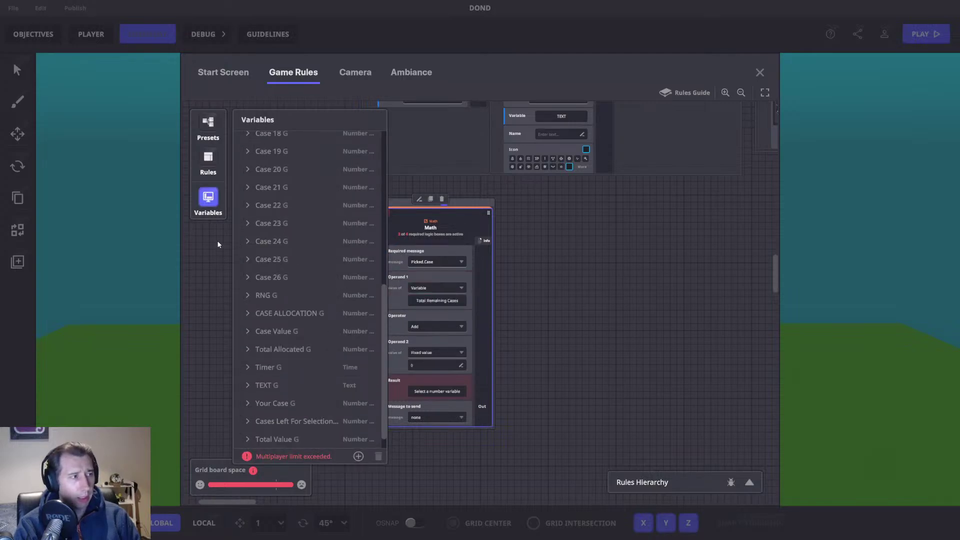
pyautogui.click(207, 198)
# Step: Subtract a fixed value of 1 and store the result in Total Remaining Cases
pyautogui.click(426, 325)
pyautogui.click(431, 349)
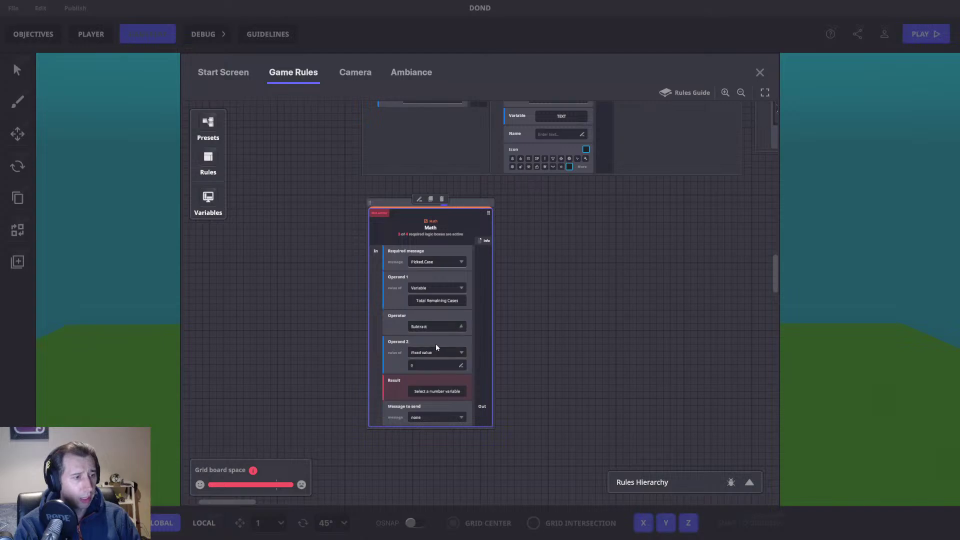
pyautogui.click(422, 365)
pyautogui.write('1')
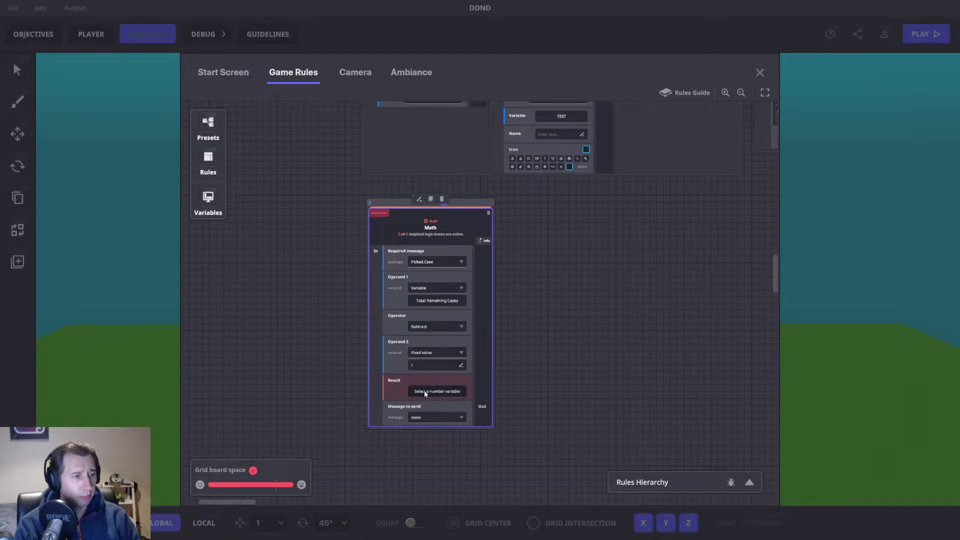
pyautogui.click(425, 391)
pyautogui.scroll(-5, 327, 326)
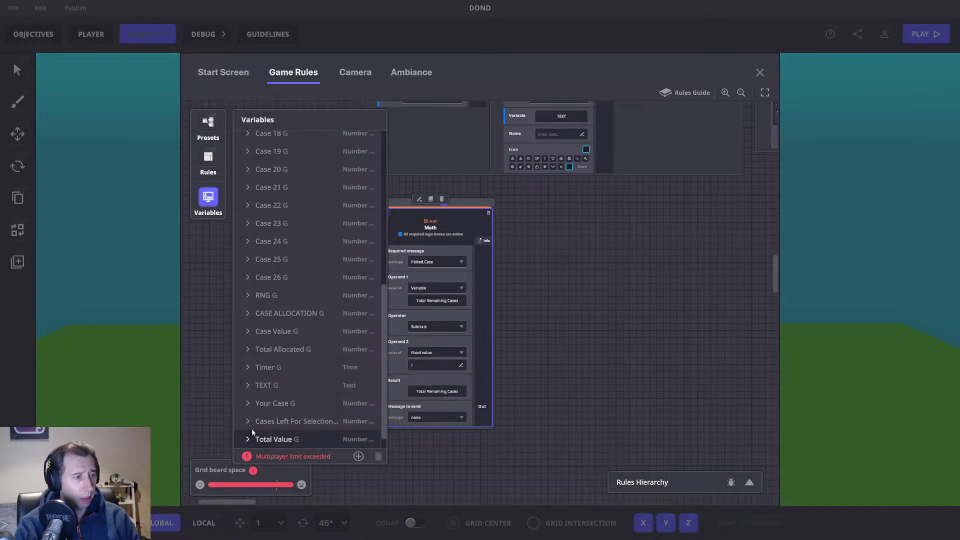
pyautogui.click(252, 440)
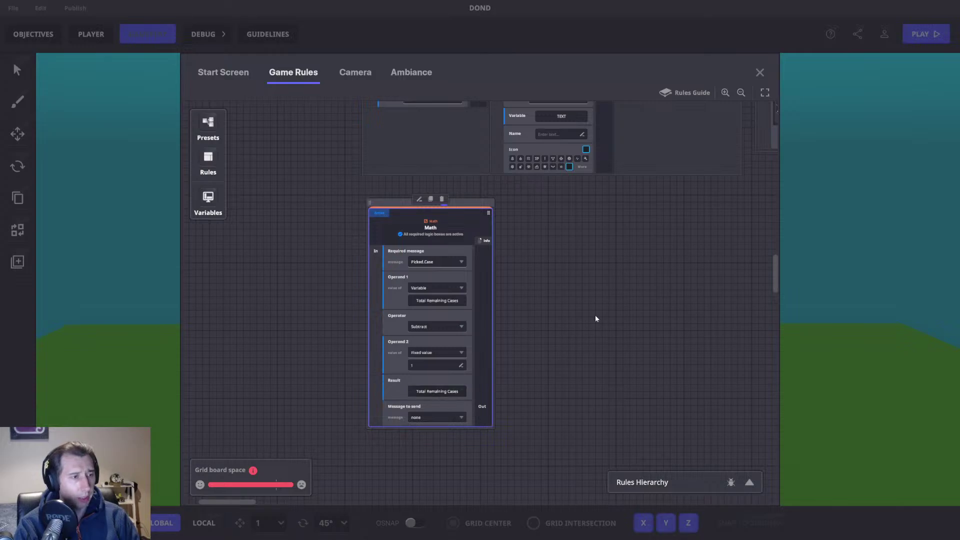
pyautogui.hscroll(2, 514, 302)
pyautogui.scroll(-1, 499, 298)
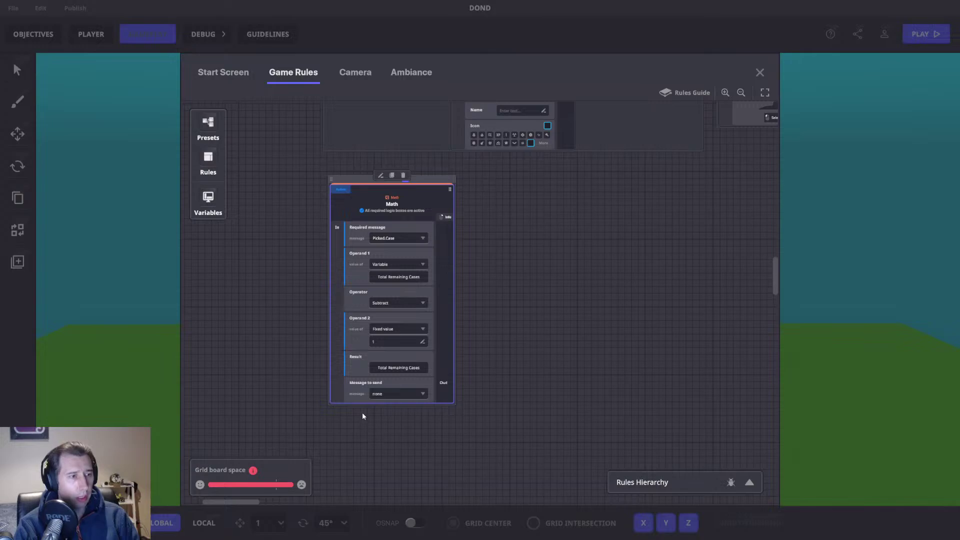
pyautogui.hscroll(2, 532, 330)
pyautogui.scroll(-1, 530, 327)
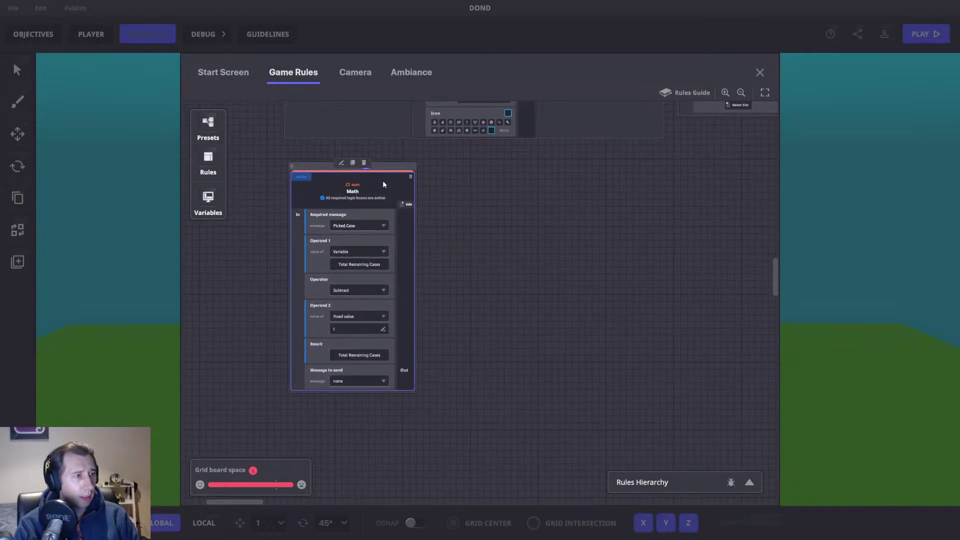
# Step: Duplicate the Math rule and set Math (1)'s Operand 1 and Result to Cases Left For Selection
pyautogui.click(352, 162)
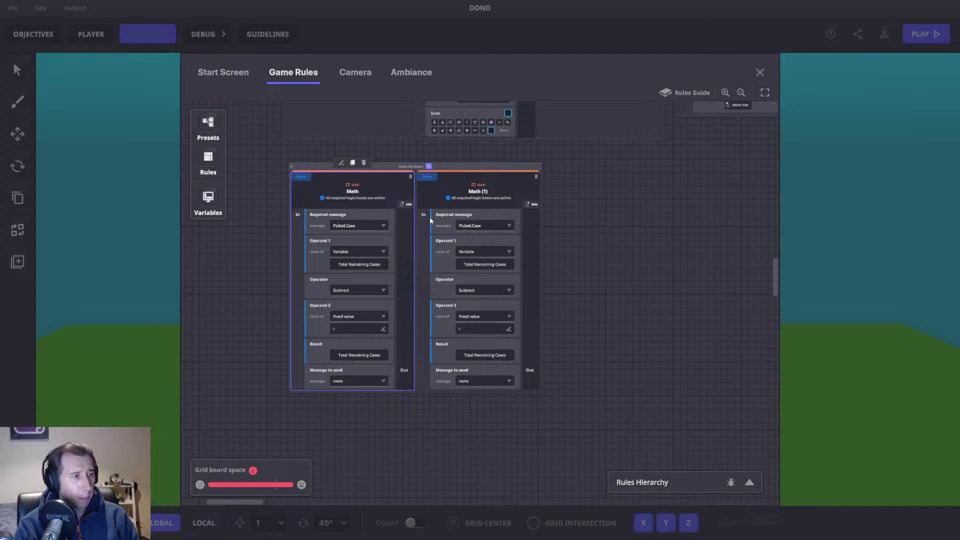
pyautogui.click(484, 264)
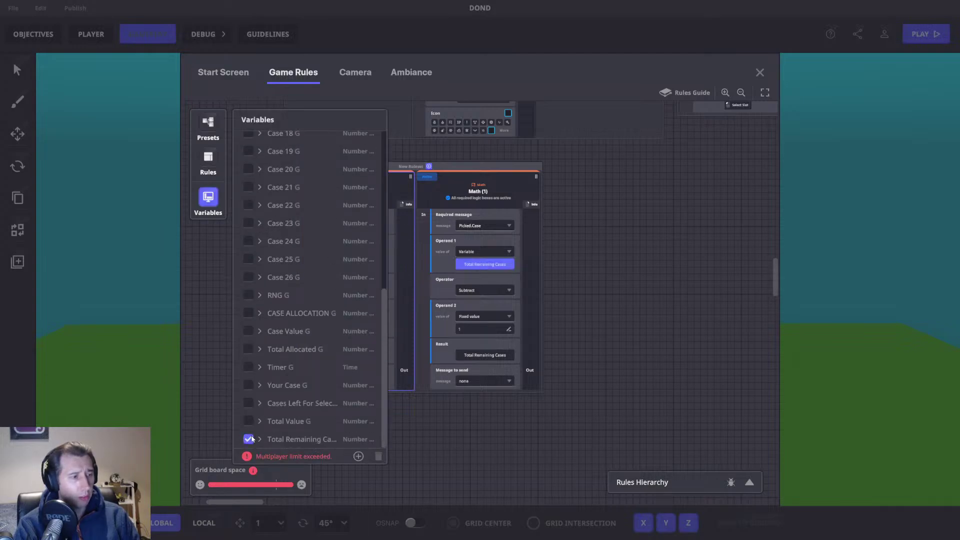
pyautogui.click(247, 403)
pyautogui.click(208, 204)
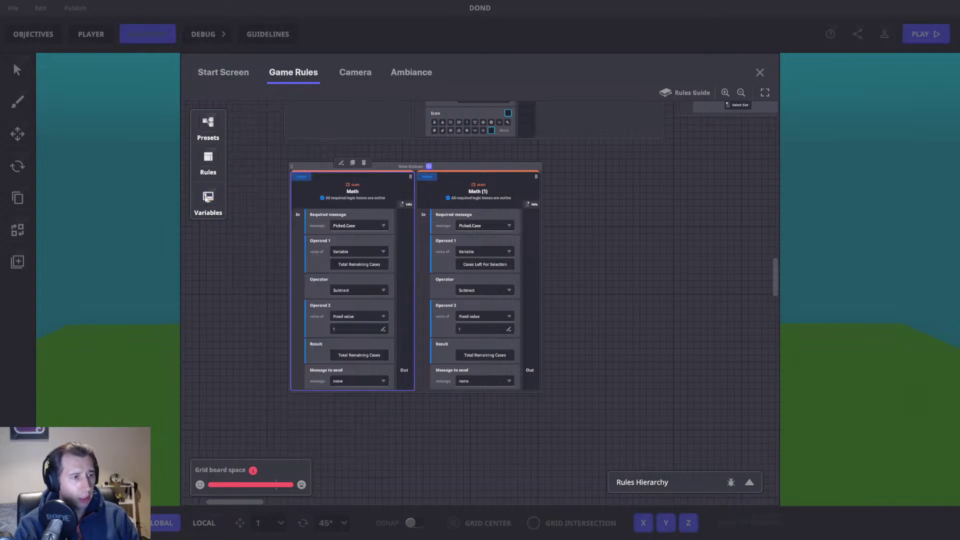
pyautogui.click(477, 354)
pyautogui.scroll(-6, 278, 381)
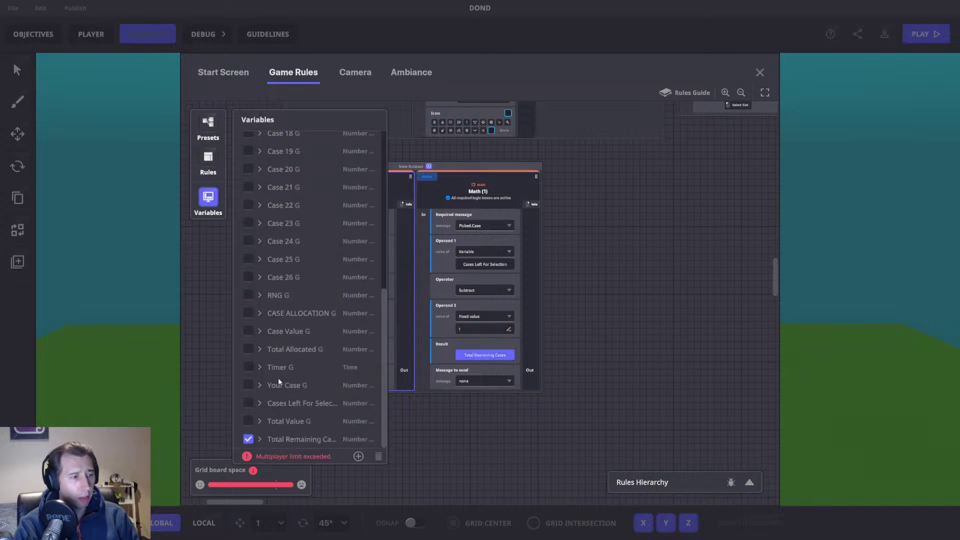
pyautogui.click(248, 403)
pyautogui.click(198, 198)
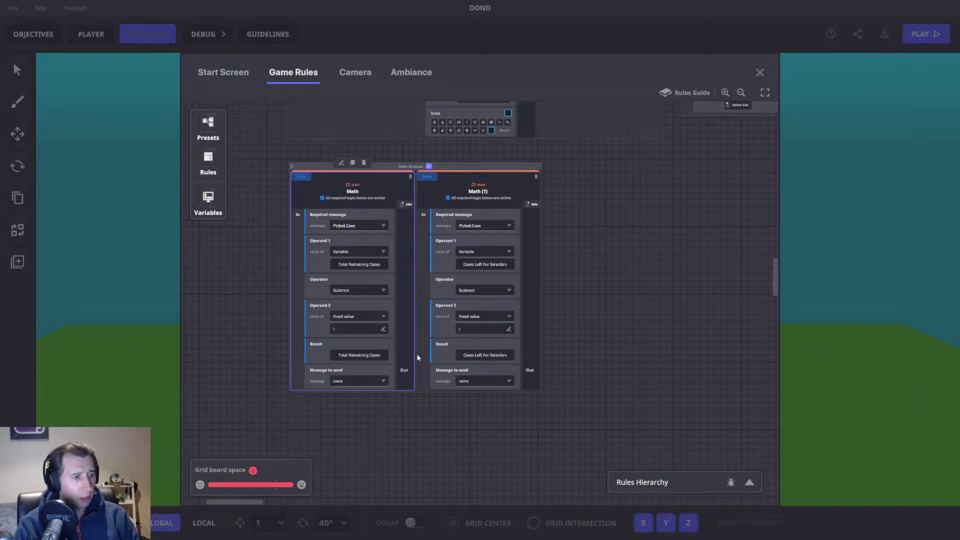
# Step: Make Math (1) send a new Check.Selection.Amount message
pyautogui.click(473, 383)
pyautogui.write('Check.Selection.AM')
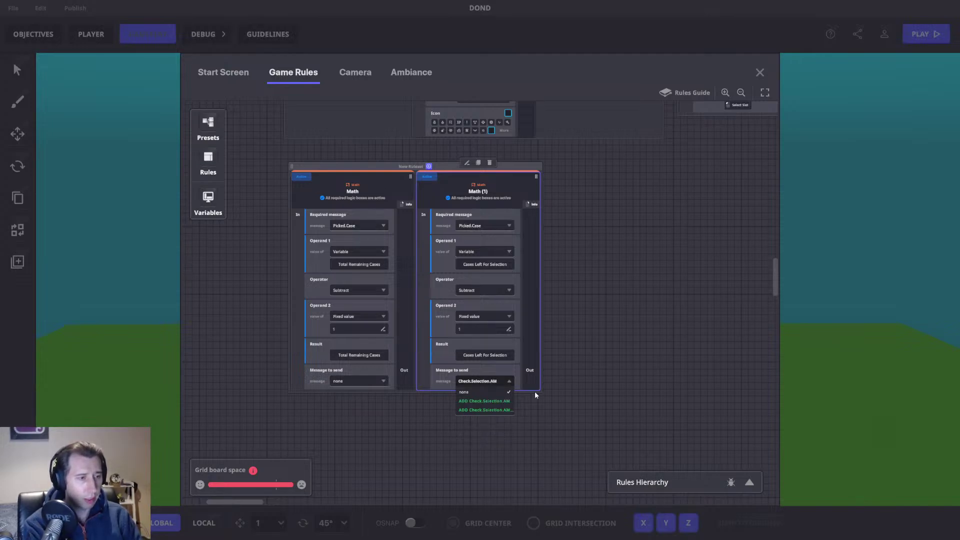
pyautogui.press('BackSpace')
pyautogui.write('mount')
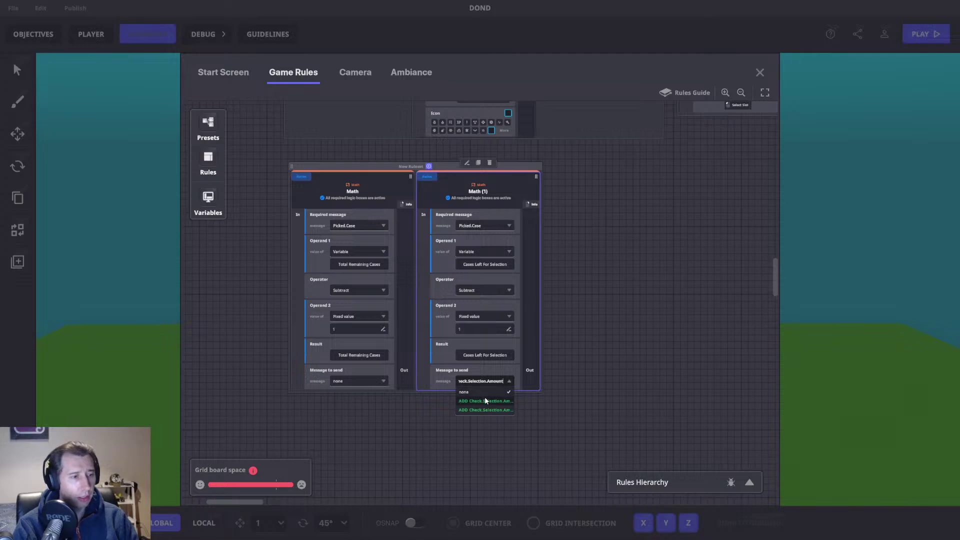
pyautogui.click(484, 400)
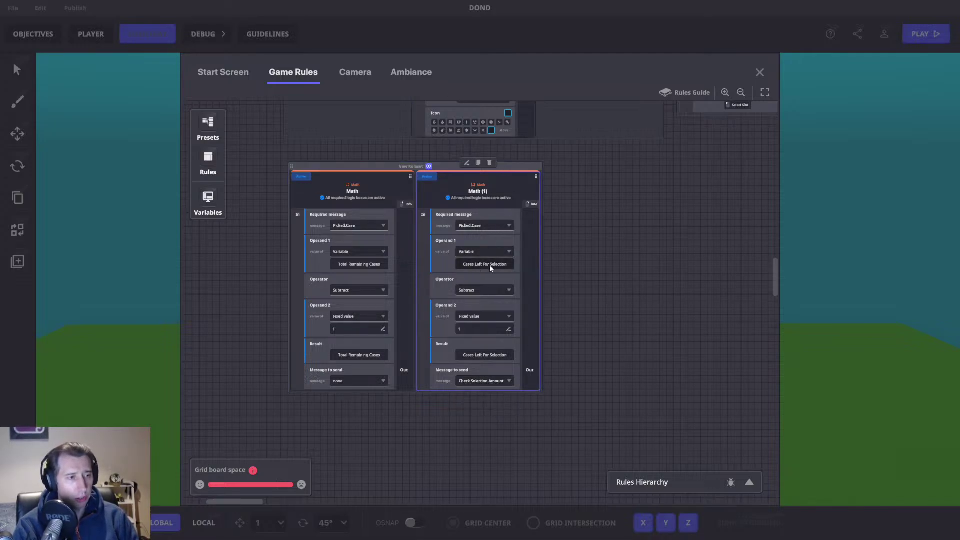
# Step: Add a Compare numbers rule triggered by the Check.Selection.Amount message
pyautogui.click(429, 165)
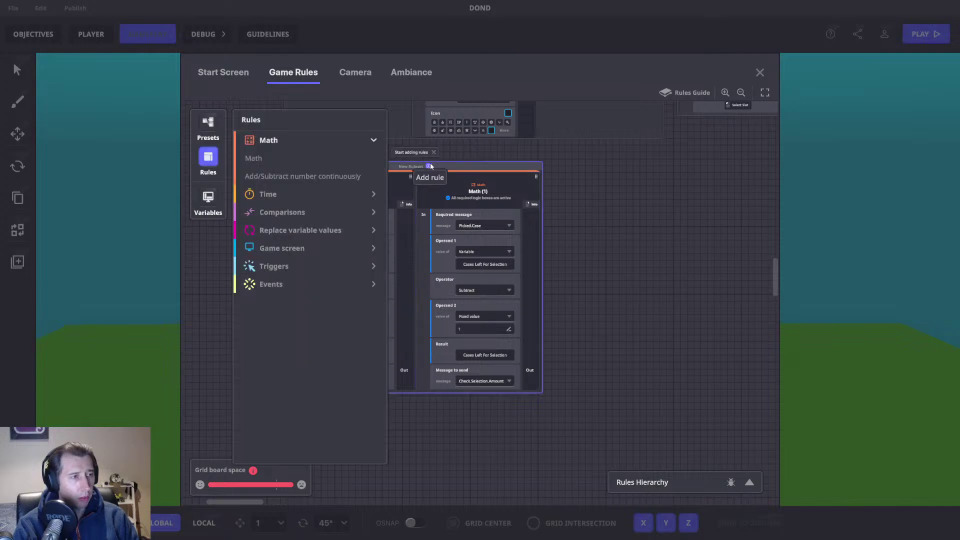
pyautogui.click(295, 213)
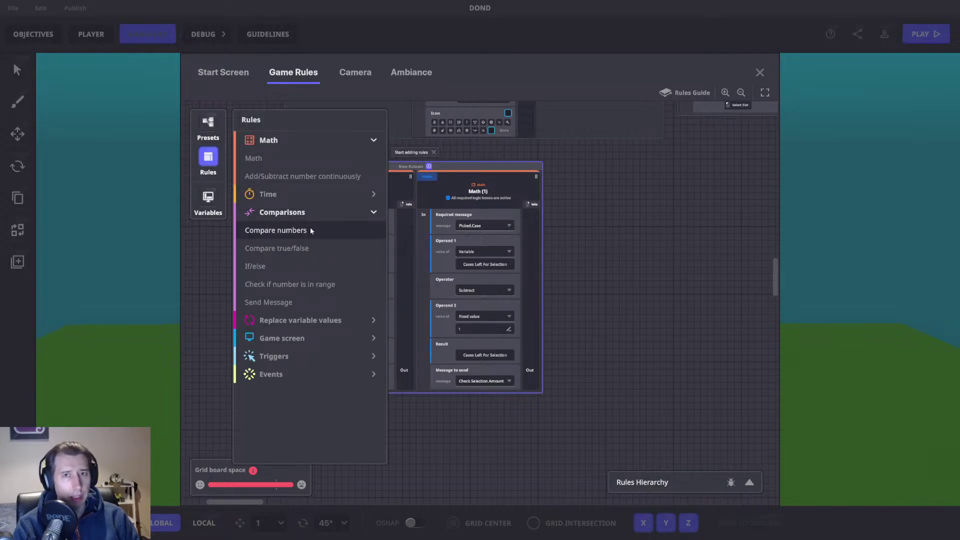
pyautogui.click(269, 231)
pyautogui.click(490, 203)
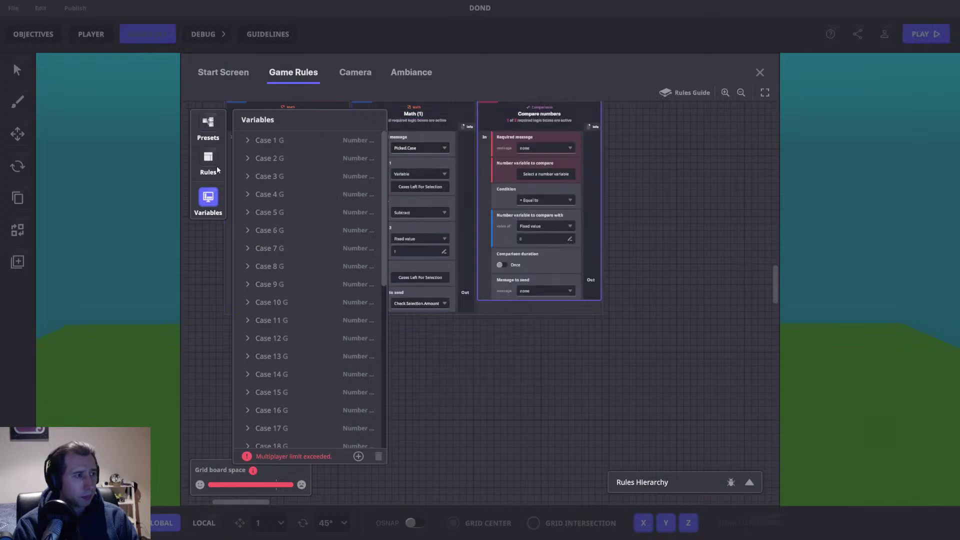
pyautogui.click(208, 198)
pyautogui.click(550, 185)
pyautogui.write('Check.Se')
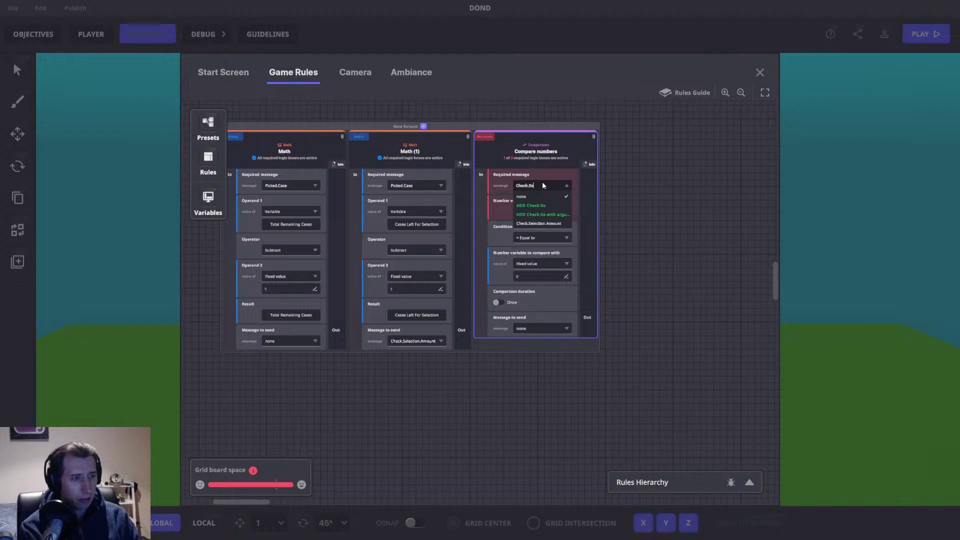
pyautogui.click(537, 223)
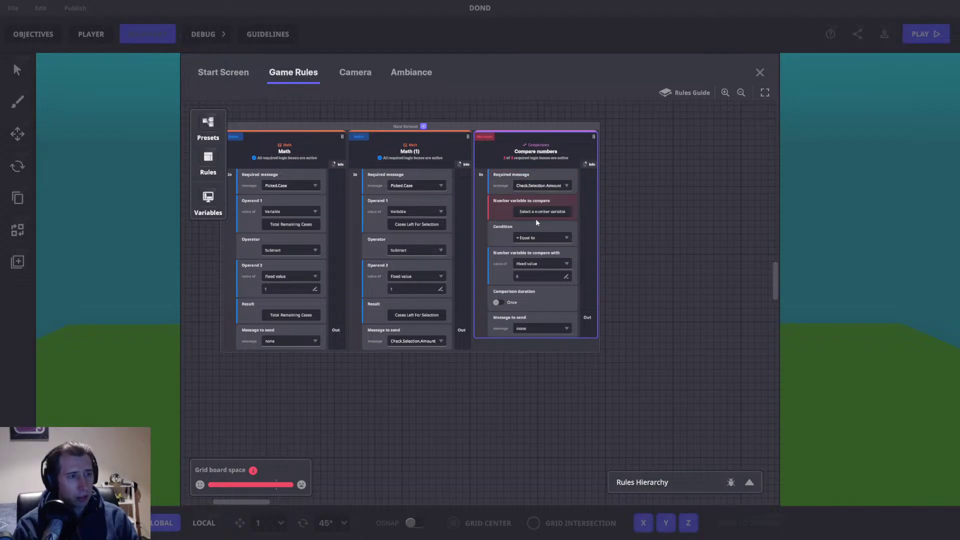
# Step: Compare Cases Left For Selection with the Equal to condition
pyautogui.click(546, 213)
pyautogui.scroll(-5, 287, 399)
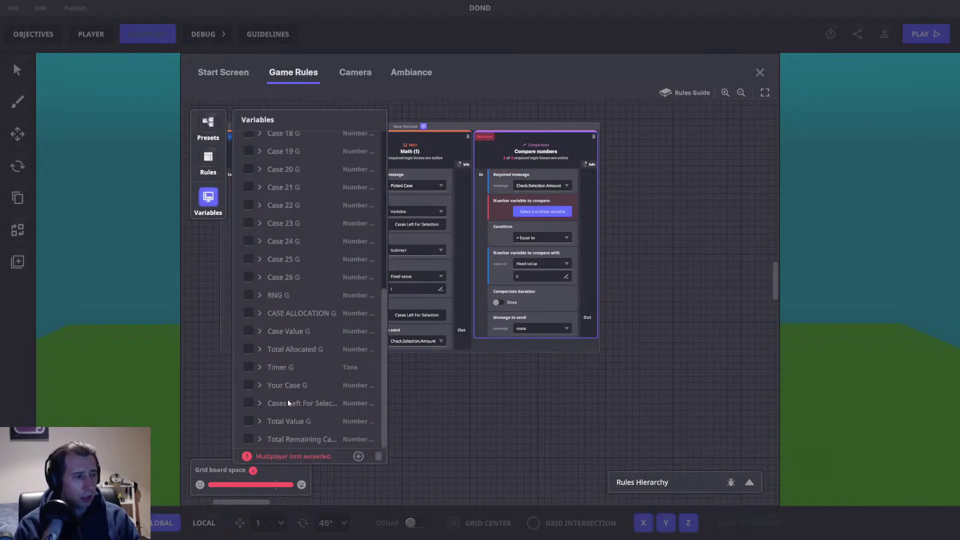
pyautogui.click(249, 404)
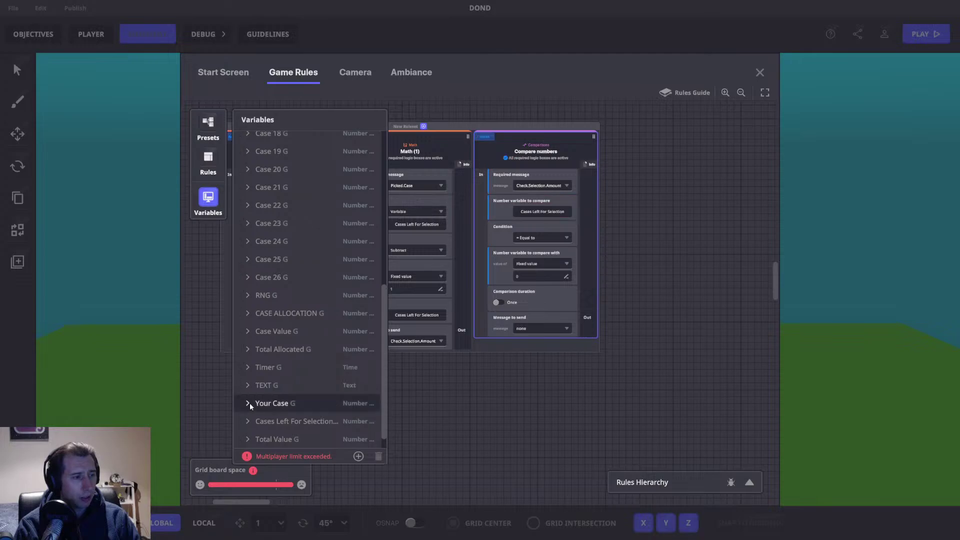
pyautogui.click(542, 238)
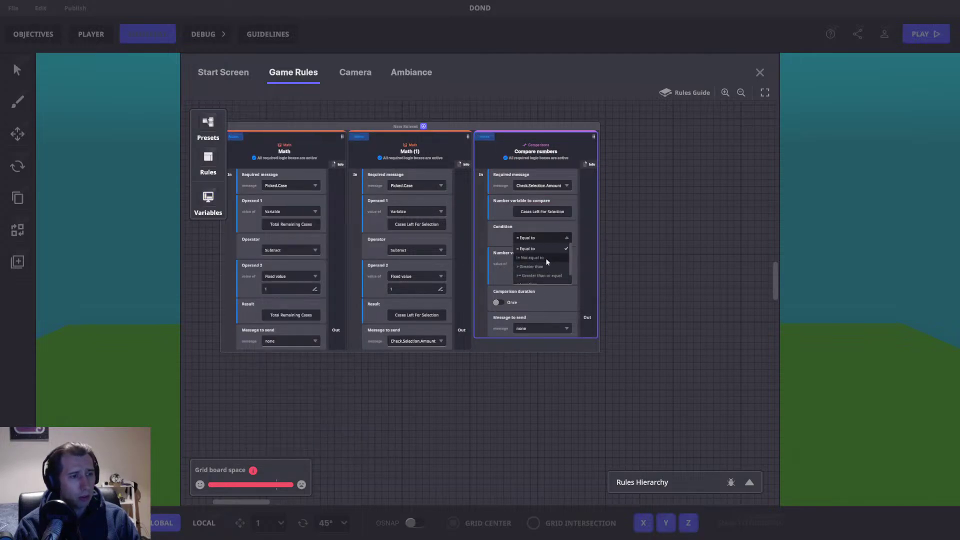
pyautogui.click(544, 257)
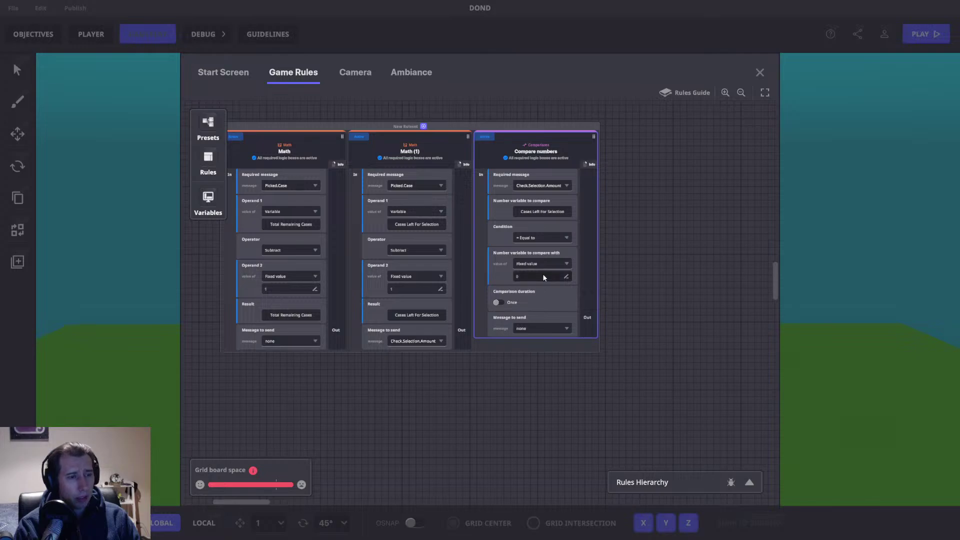
# Step: Send a new Next.Round message when the comparison passes
pyautogui.click(535, 325)
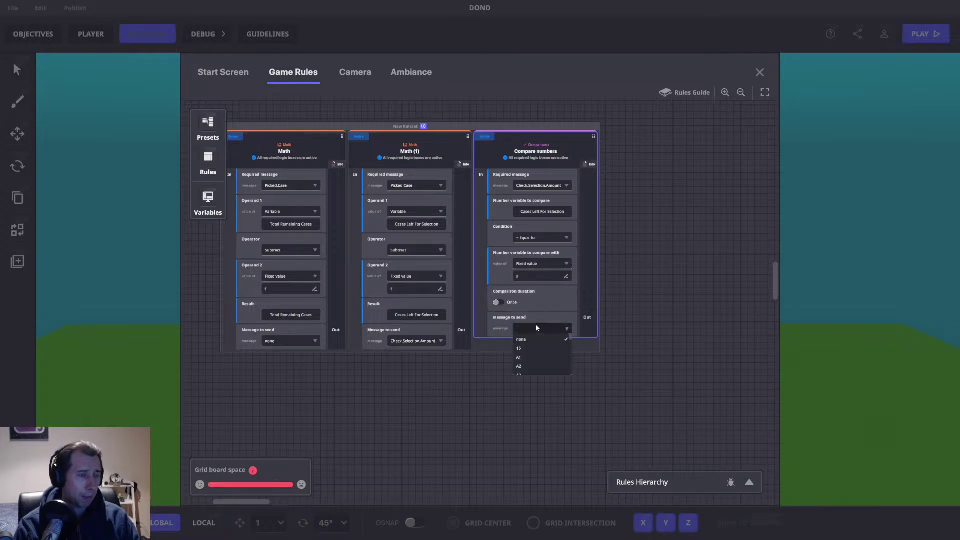
pyautogui.write('Next.Str')
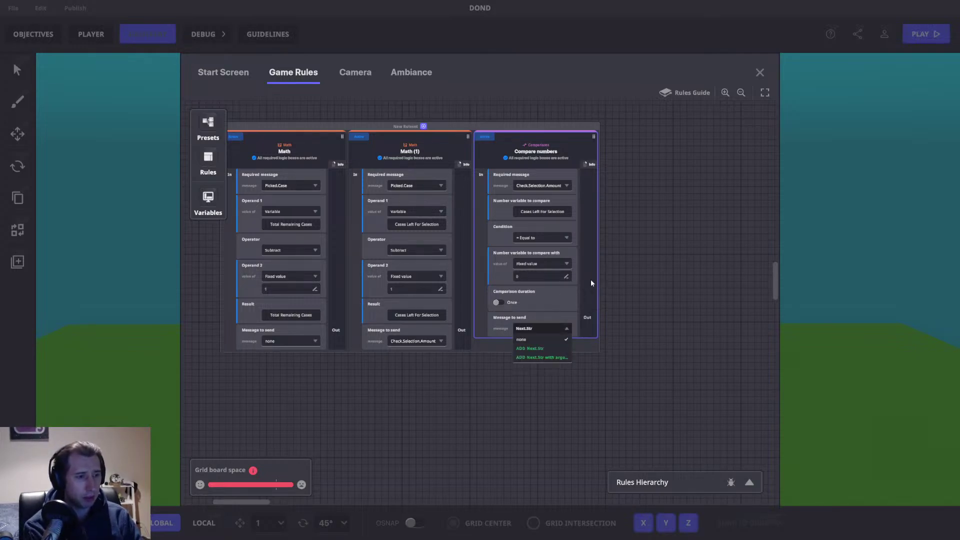
pyautogui.press('BackSpace')
pyautogui.write('e')
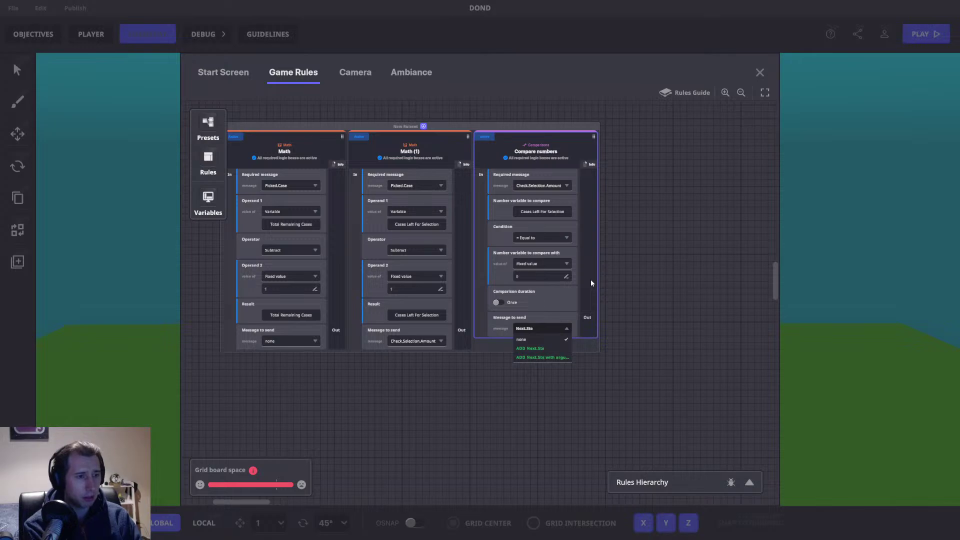
pyautogui.write('p')
pyautogui.press('BackSpace')
pyautogui.press('BackSpace')
pyautogui.press('BackSpace')
pyautogui.press('BackSpace')
pyautogui.write('Round.')
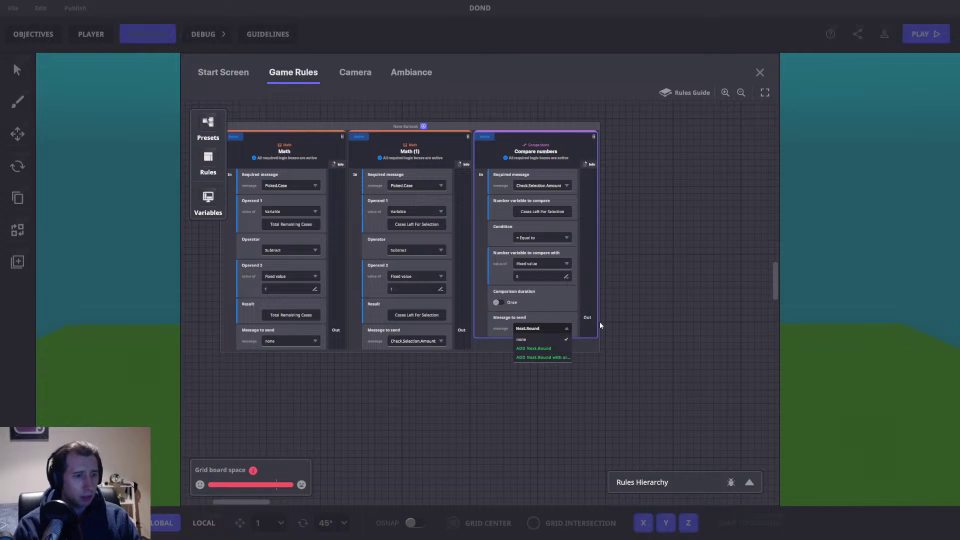
pyautogui.click(539, 348)
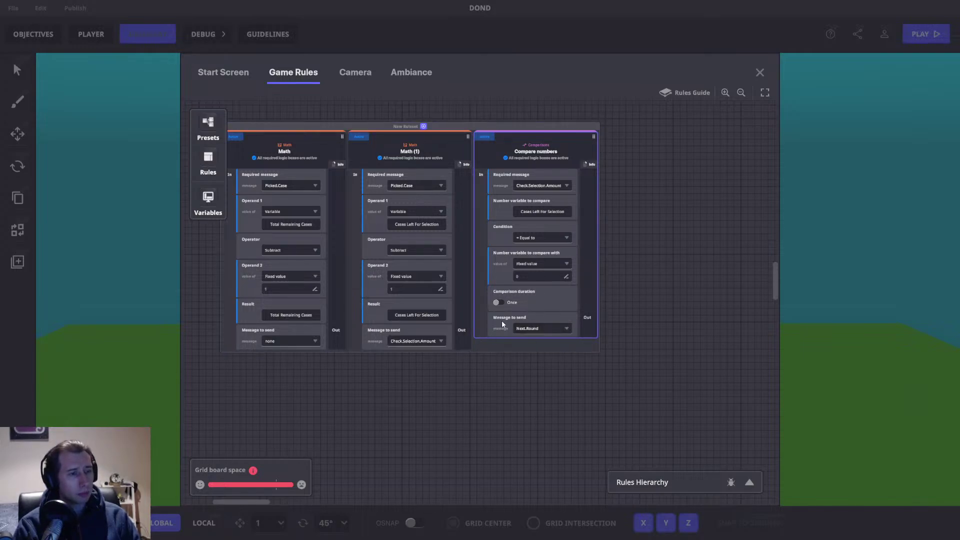
pyautogui.scroll(1, 488, 271)
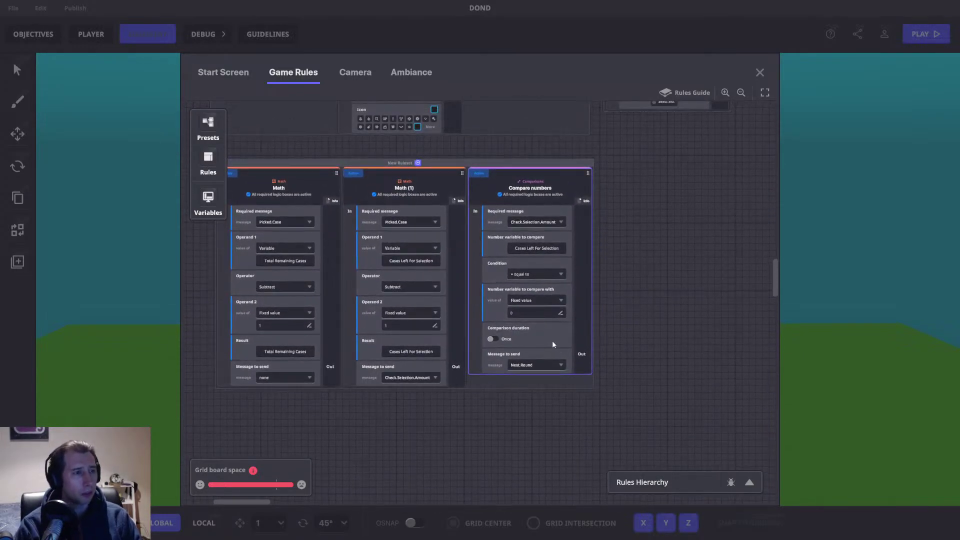
# Step: Pan the rules canvas and duplicate the Math (1) card to make Math (2)
pyautogui.moveTo(408, 244); pyautogui.dragTo(460, 241)
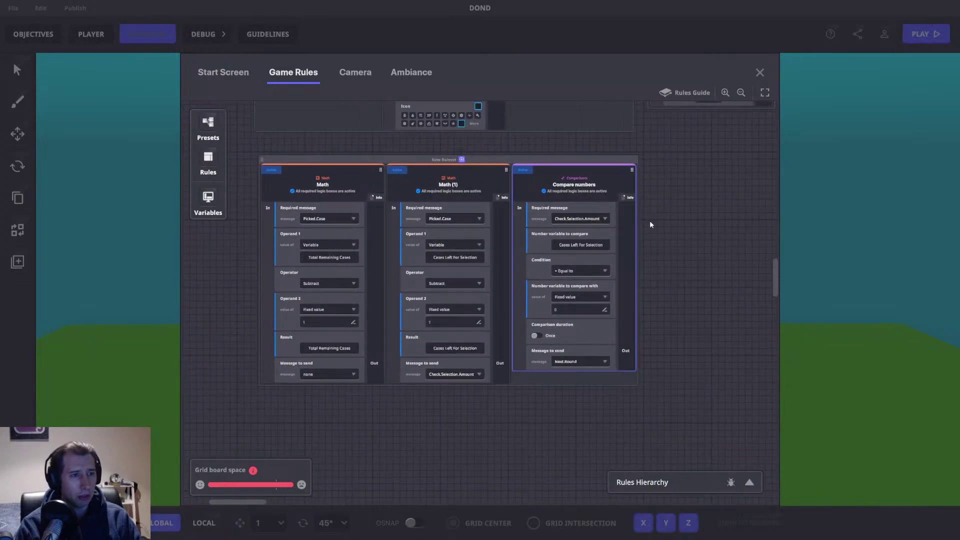
pyautogui.moveTo(656, 270); pyautogui.dragTo(617, 238)
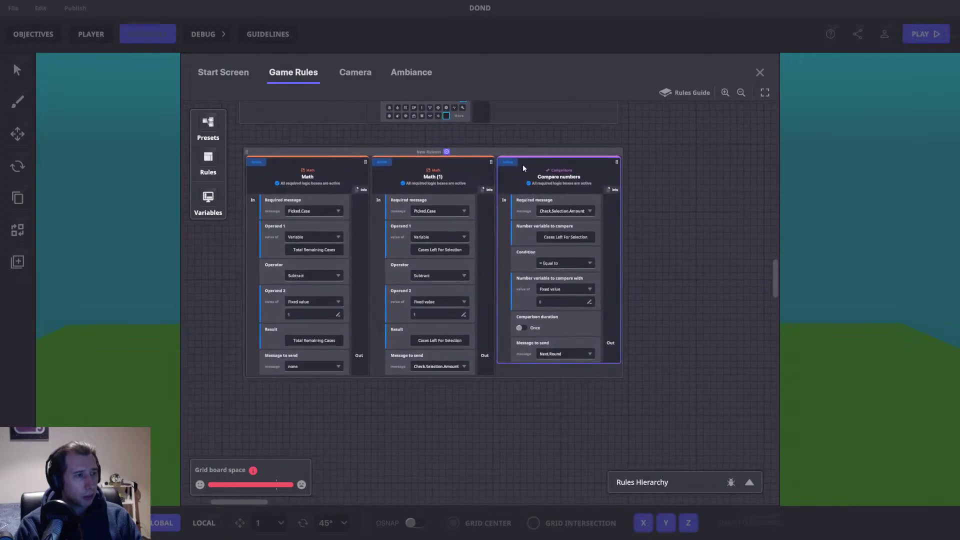
pyautogui.click(433, 170)
pyautogui.click(435, 148)
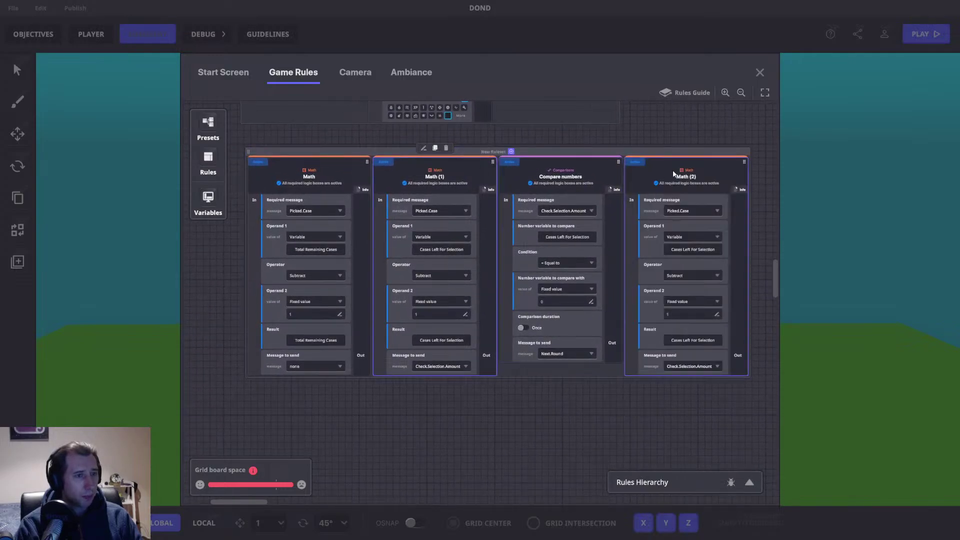
pyautogui.moveTo(682, 212); pyautogui.dragTo(597, 182)
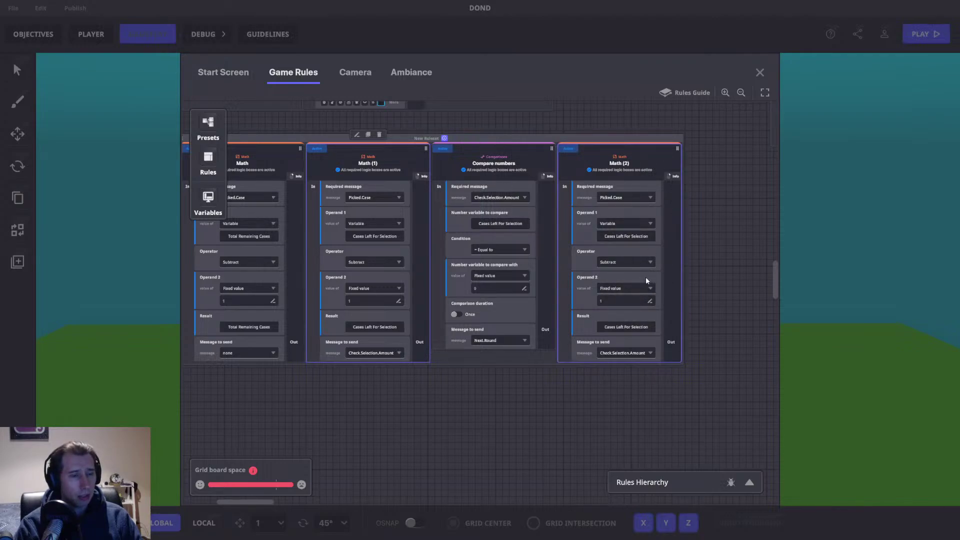
# Step: Duplicate the Math (2) rule as Math (3) and place it below the ruleset
pyautogui.click(759, 72)
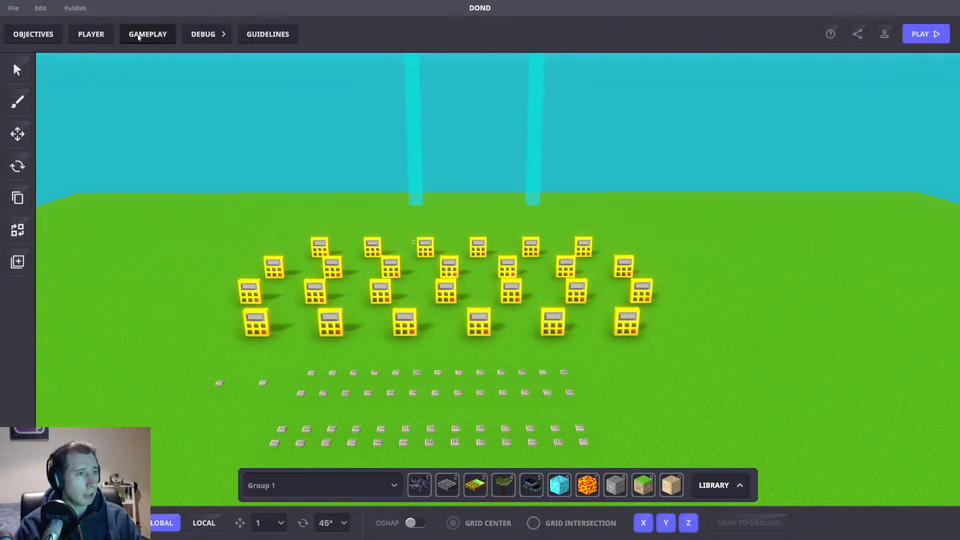
pyautogui.click(148, 34)
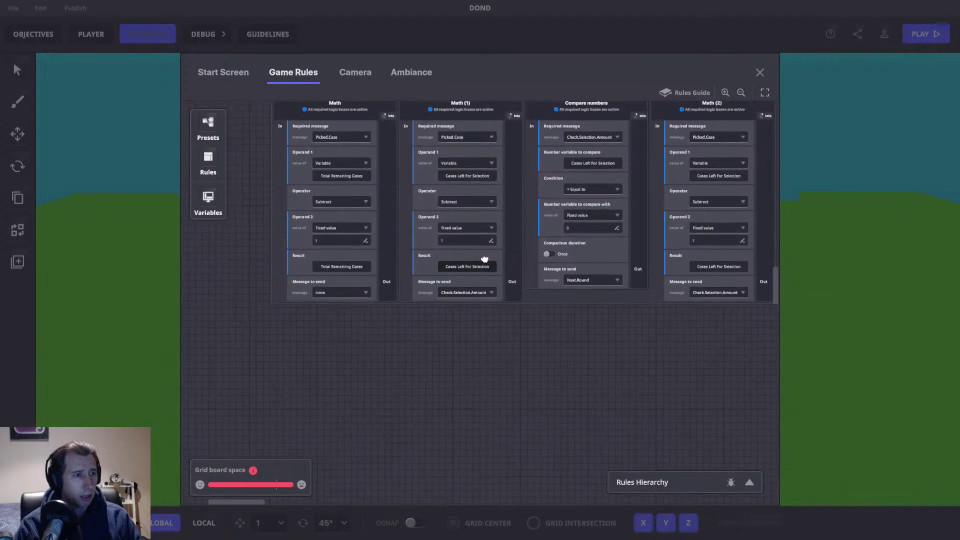
pyautogui.click(703, 149)
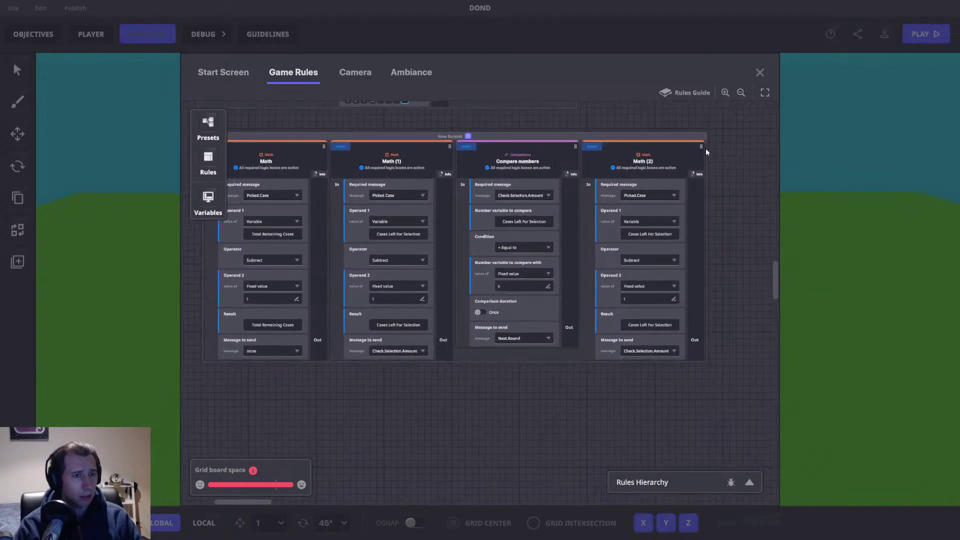
pyautogui.click(644, 133)
pyautogui.moveTo(740, 154); pyautogui.dragTo(336, 399)
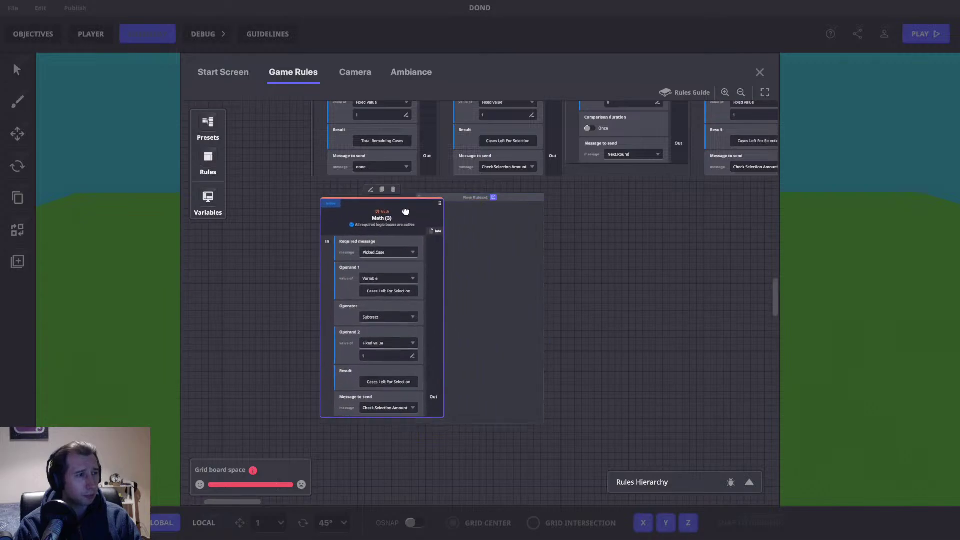
# Step: Trigger Math (3) on the Offer message, with Operand 1 set to the Total Value variable
pyautogui.click(469, 256)
pyautogui.write('Offer')
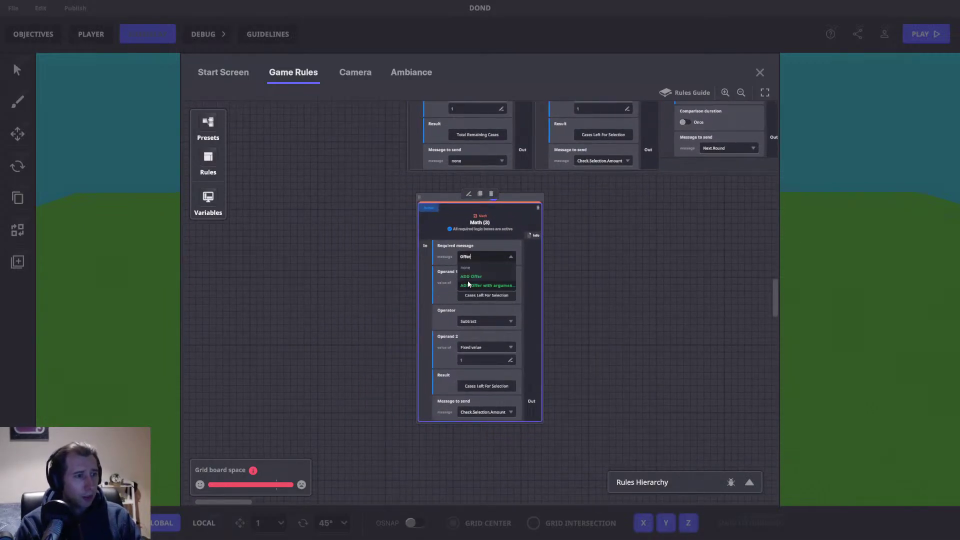
pyautogui.click(469, 283)
pyautogui.click(485, 302)
pyautogui.click(484, 296)
pyautogui.scroll(-5, 308, 315)
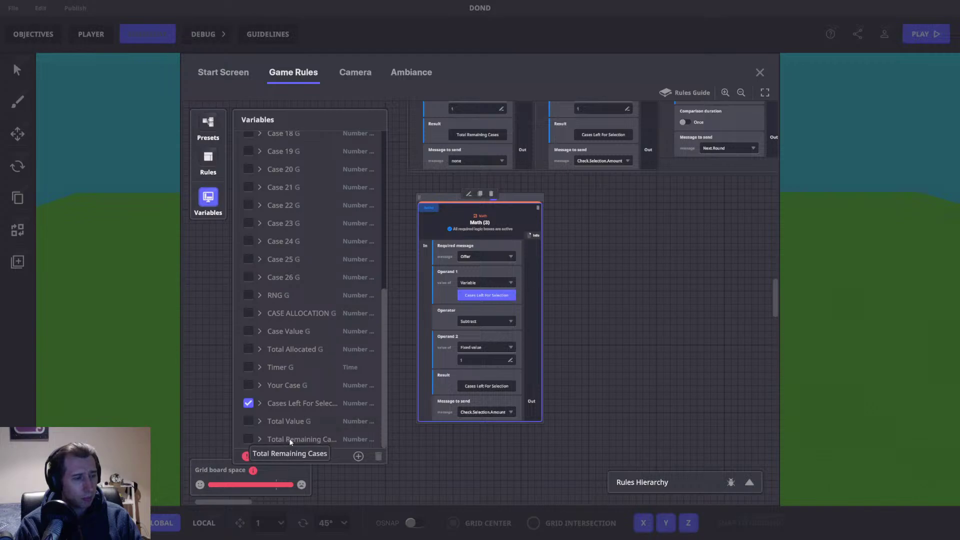
pyautogui.click(247, 420)
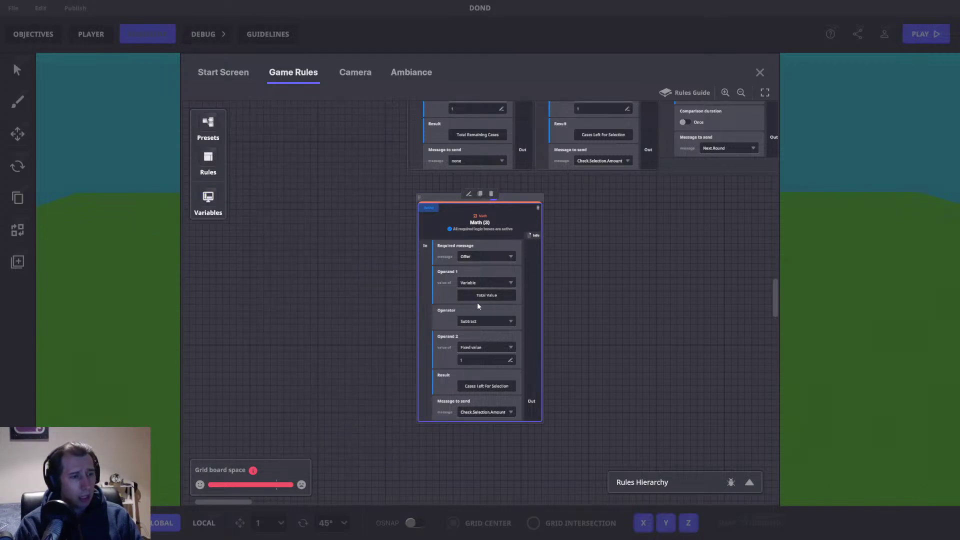
# Step: Set the operator to Divide and Operand 2 to the Total Remaining Cases variable
pyautogui.click(499, 321)
pyautogui.click(475, 358)
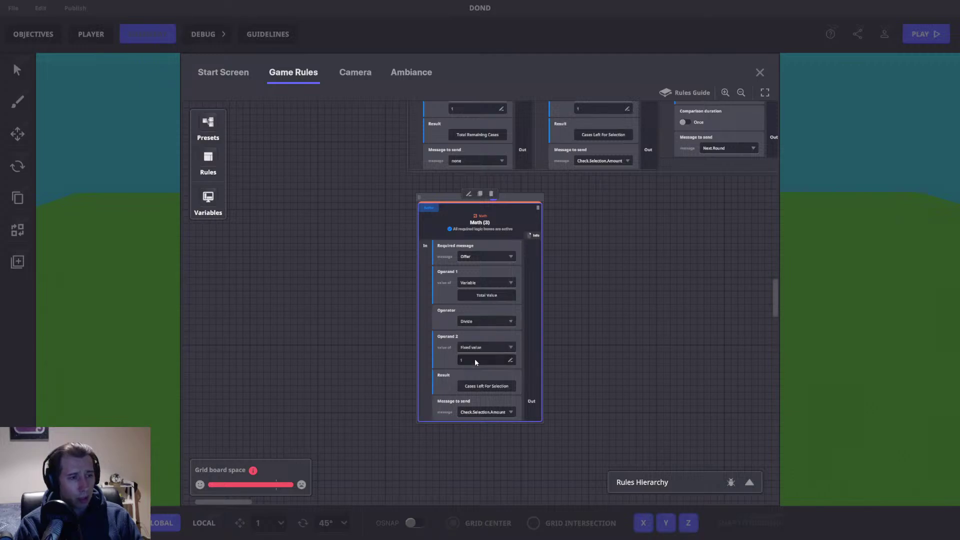
pyautogui.click(488, 348)
pyautogui.click(475, 368)
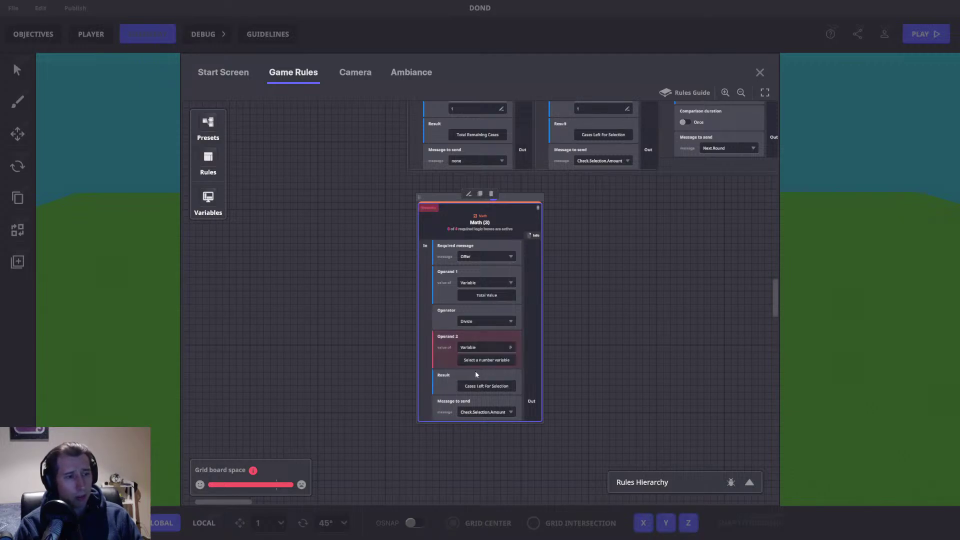
pyautogui.click(486, 360)
pyautogui.scroll(-5, 296, 388)
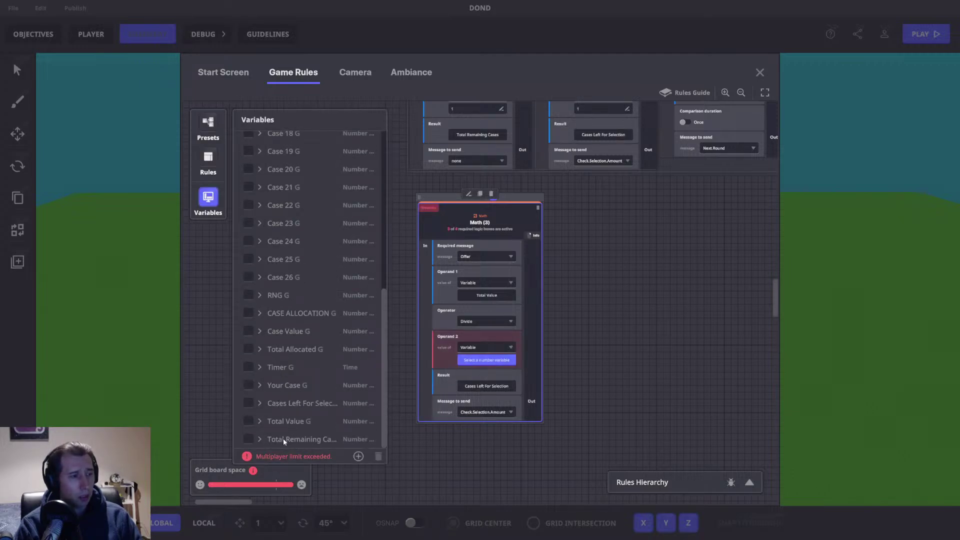
pyautogui.click(249, 440)
pyautogui.click(215, 210)
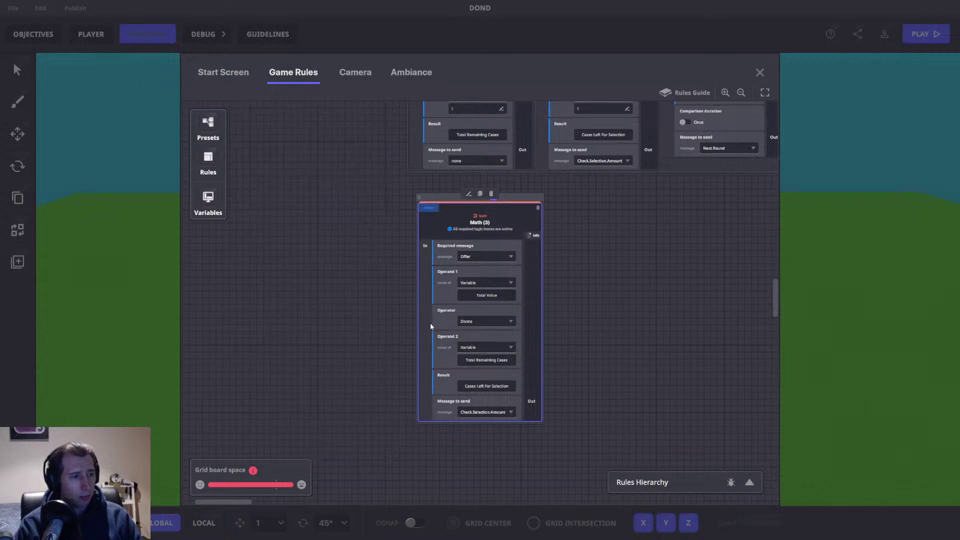
pyautogui.click(498, 389)
pyautogui.scroll(-5, 271, 329)
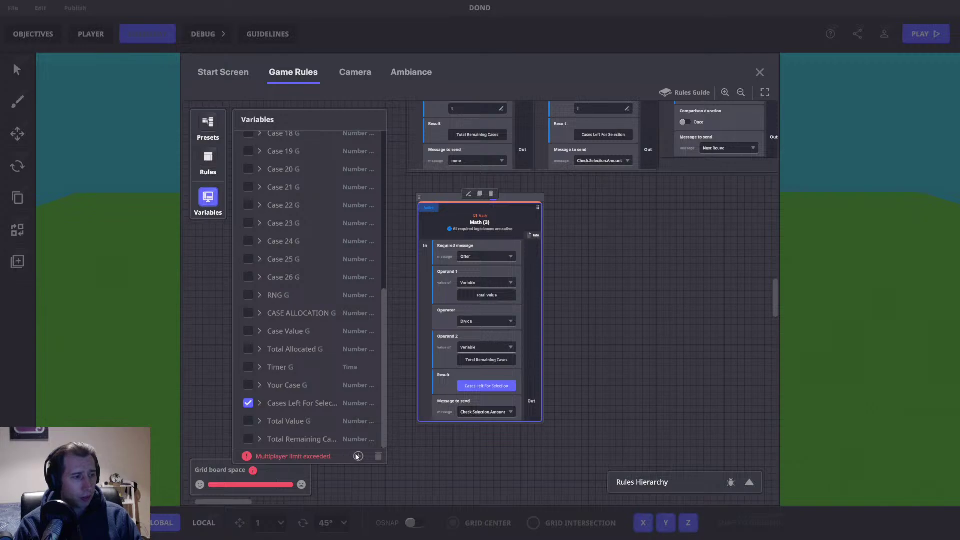
# Step: Create a new variable named Offer to store the Math (3) result
pyautogui.click(358, 456)
pyautogui.click(310, 431)
pyautogui.click(283, 345)
pyautogui.write('Offer')
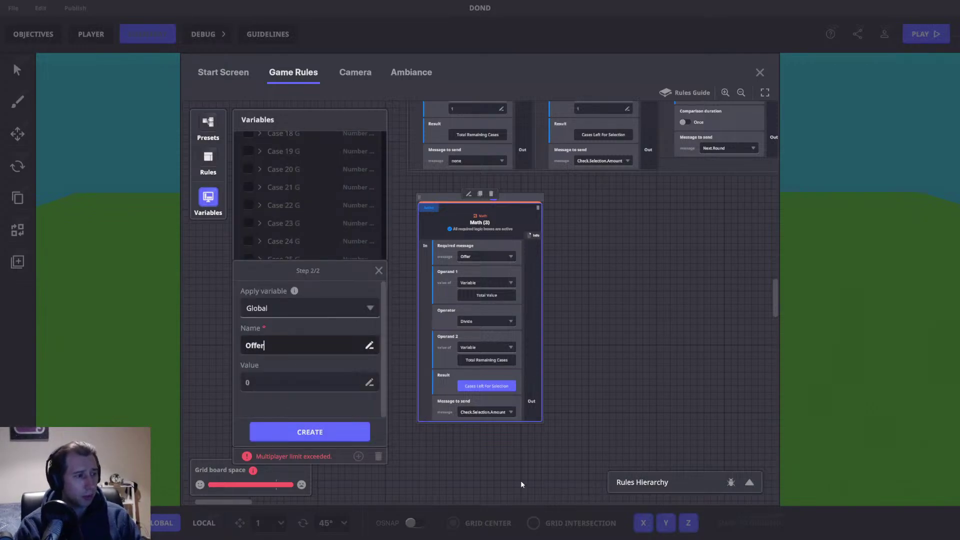
pyautogui.click(322, 437)
pyautogui.scroll(-1, 329, 327)
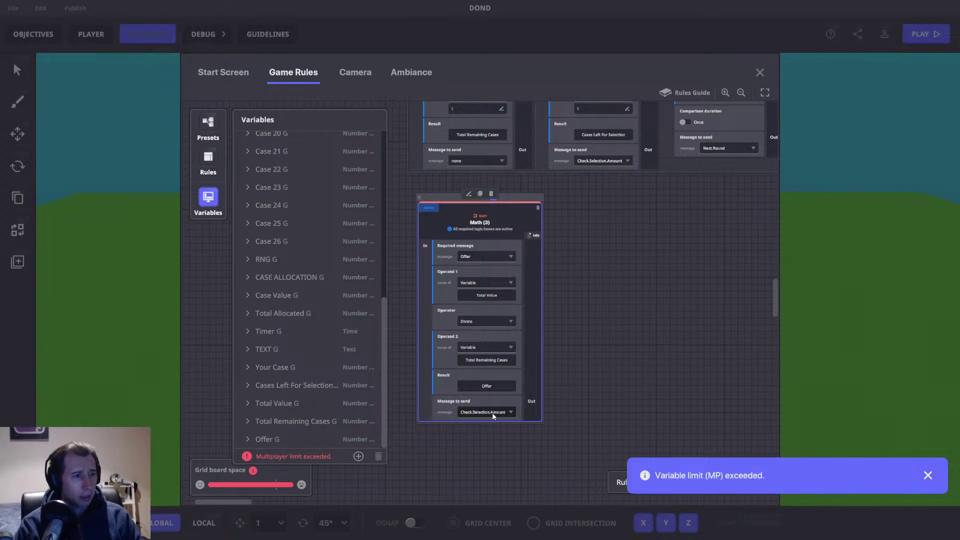
# Step: Make the rule send Display.Offer and place Math (3) inside its own ruleset
pyautogui.click(479, 407)
pyautogui.write('Display.Offer')
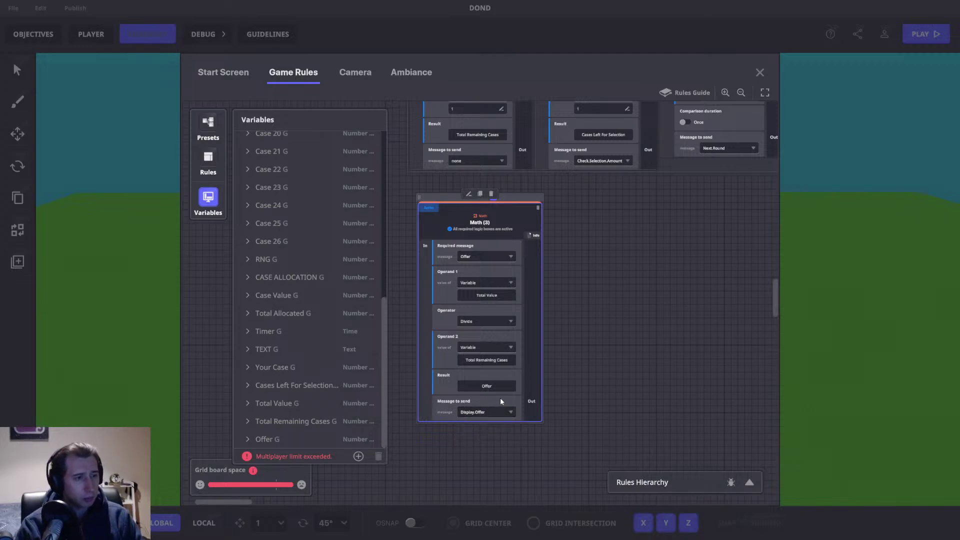
pyautogui.click(208, 198)
pyautogui.moveTo(507, 191); pyautogui.dragTo(503, 215)
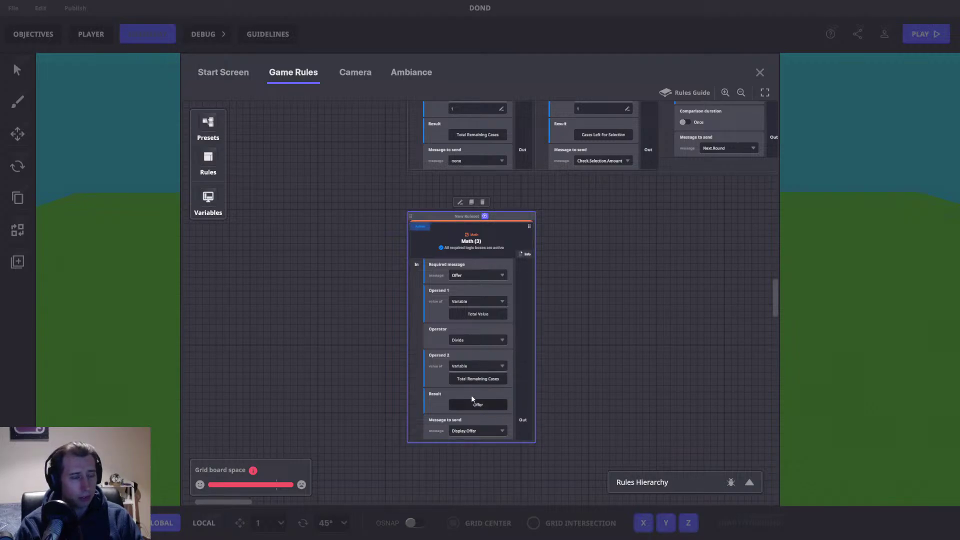
# Step: Rename the Math (3) rule to Offer
pyautogui.moveTo(540, 369); pyautogui.dragTo(434, 429)
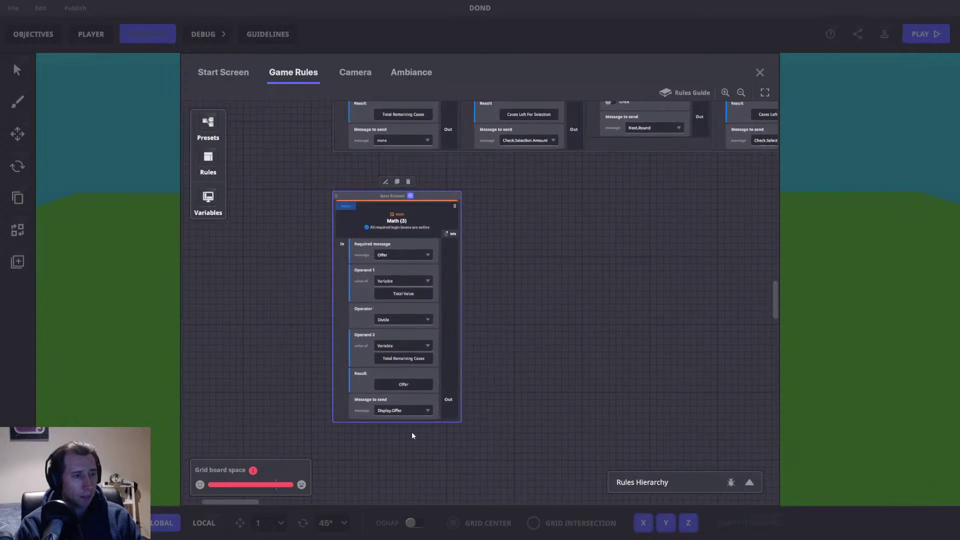
pyautogui.scroll(2, 568, 300)
pyautogui.doubleClick(415, 255)
pyautogui.write('Offer')
pyautogui.press('Return')
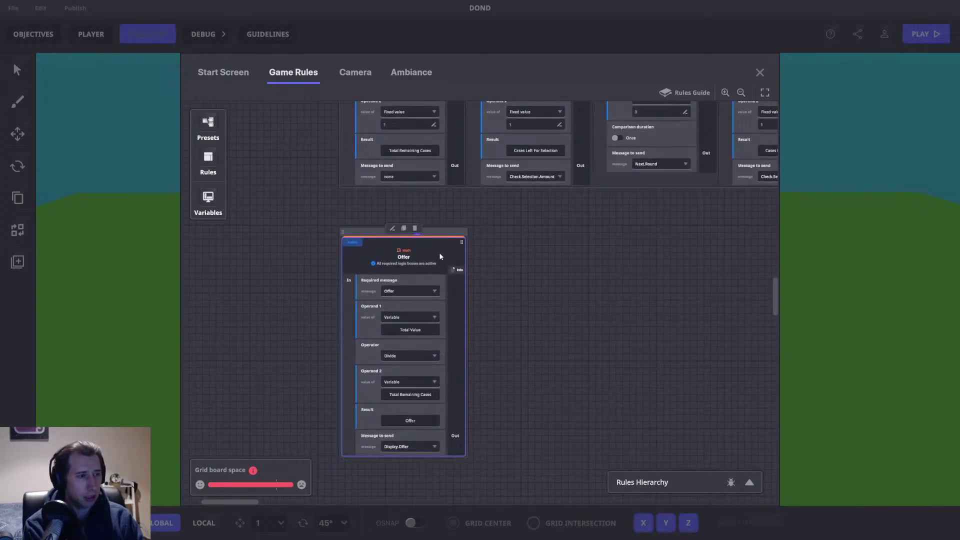
# Step: Reposition the rules view to show the ruleset, then switch to the blank Paint canvas
pyautogui.moveTo(626, 198); pyautogui.dragTo(592, 407)
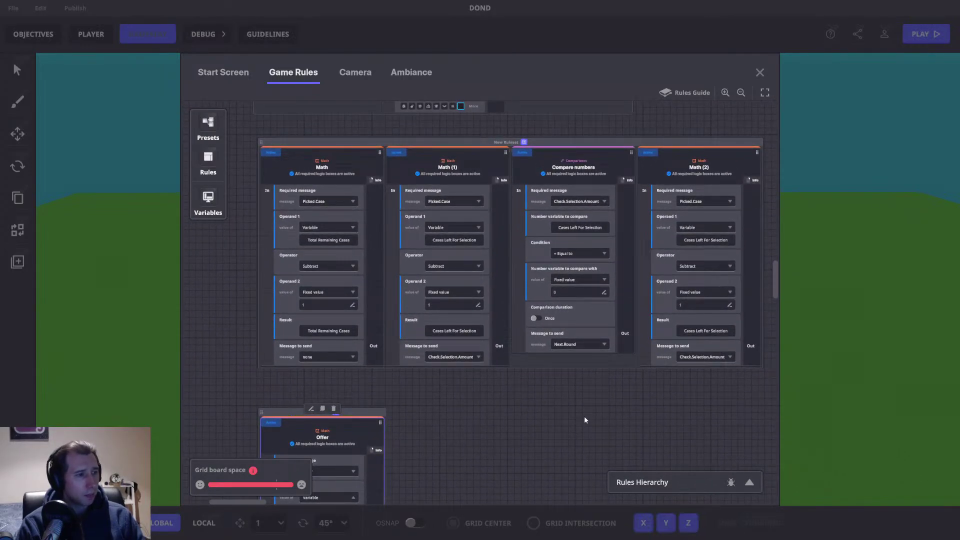
pyautogui.moveTo(579, 399); pyautogui.dragTo(494, 356)
pyautogui.moveTo(388, 262); pyautogui.dragTo(534, 319)
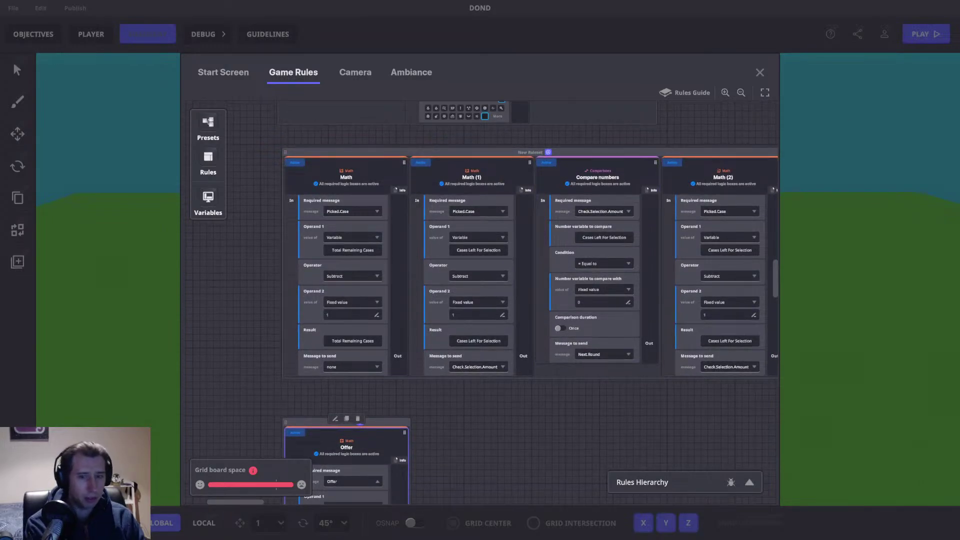
pyautogui.hotkey('alt', 'Tab')
# Step: Add the one-line heading 'Player Selects Case for themselves' near the canvas top-left
pyautogui.press('super+Down')
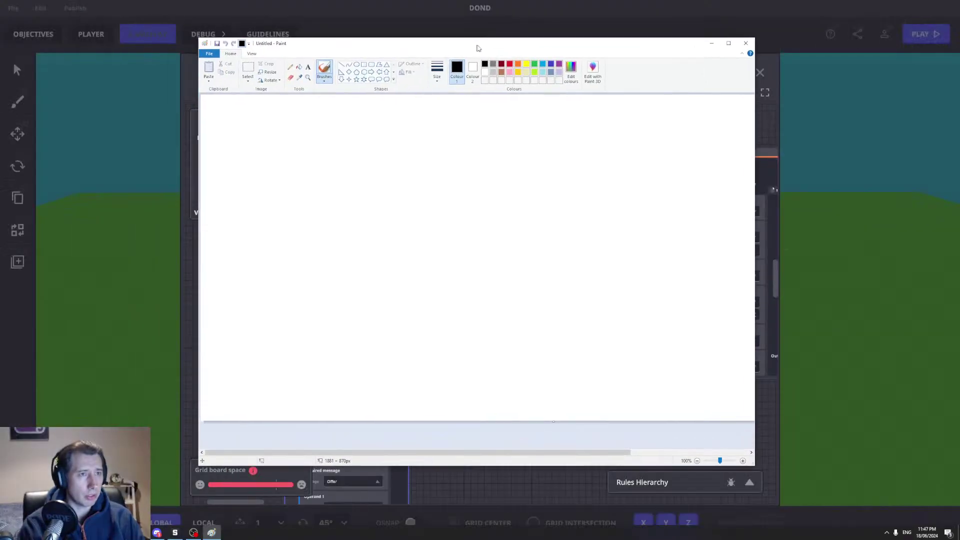
pyautogui.click(486, 92)
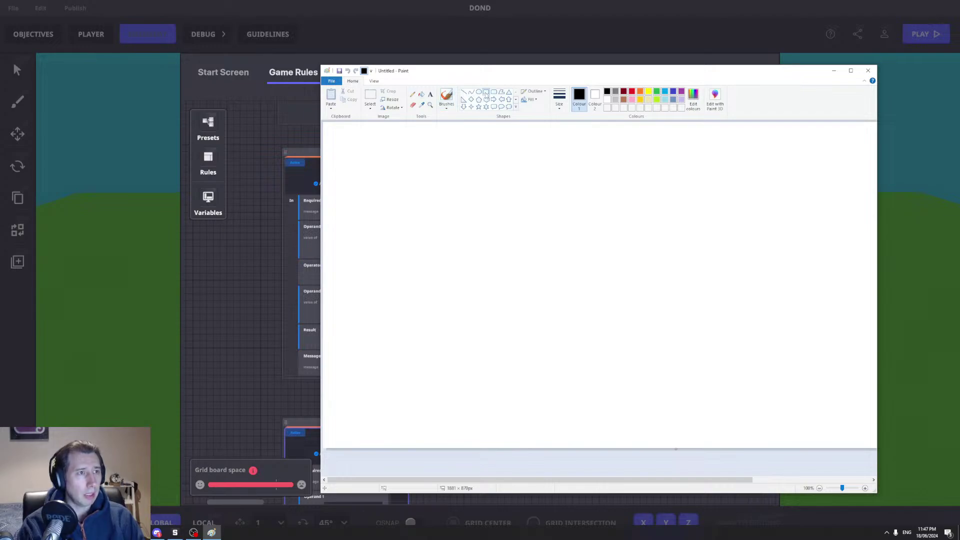
pyautogui.click(430, 94)
pyautogui.moveTo(388, 179); pyautogui.dragTo(532, 162)
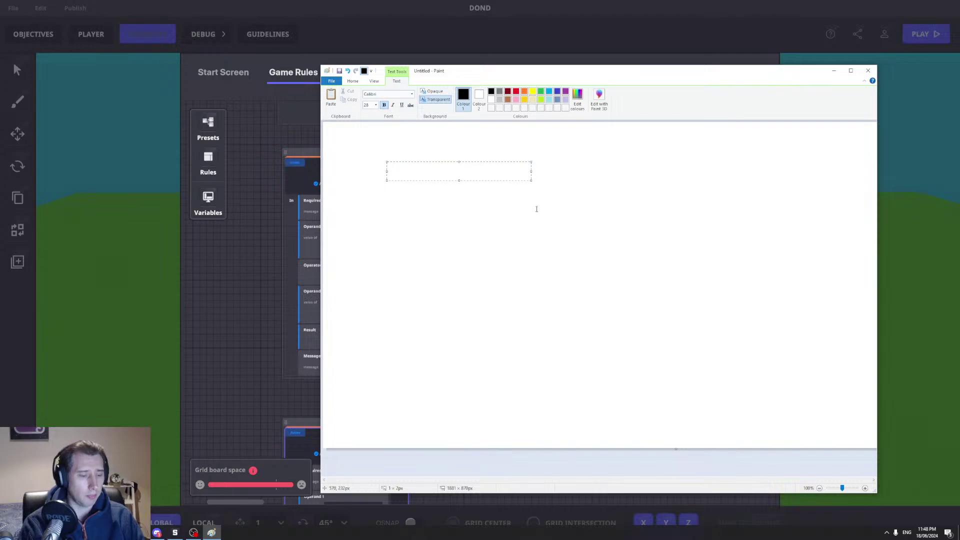
pyautogui.write('Player Selec')
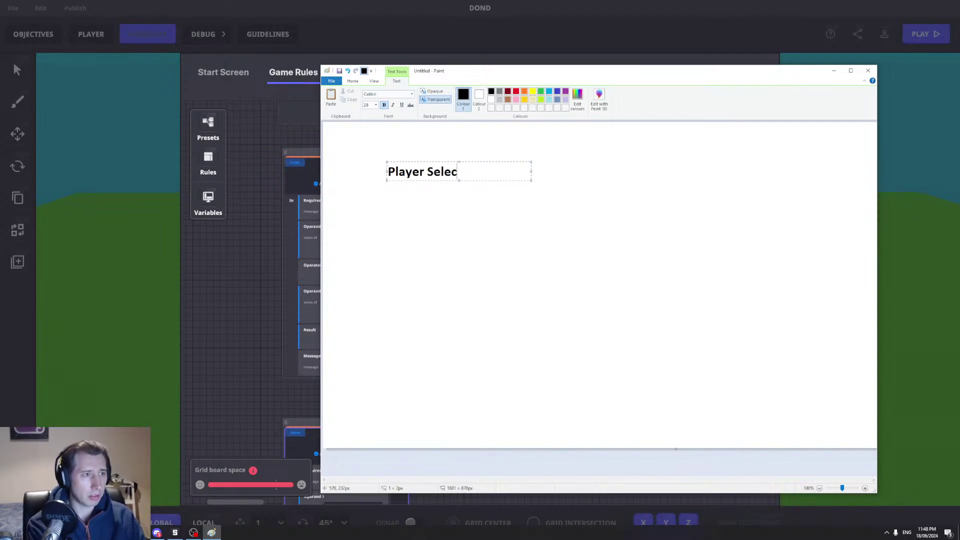
pyautogui.write('ts Case for themsel')
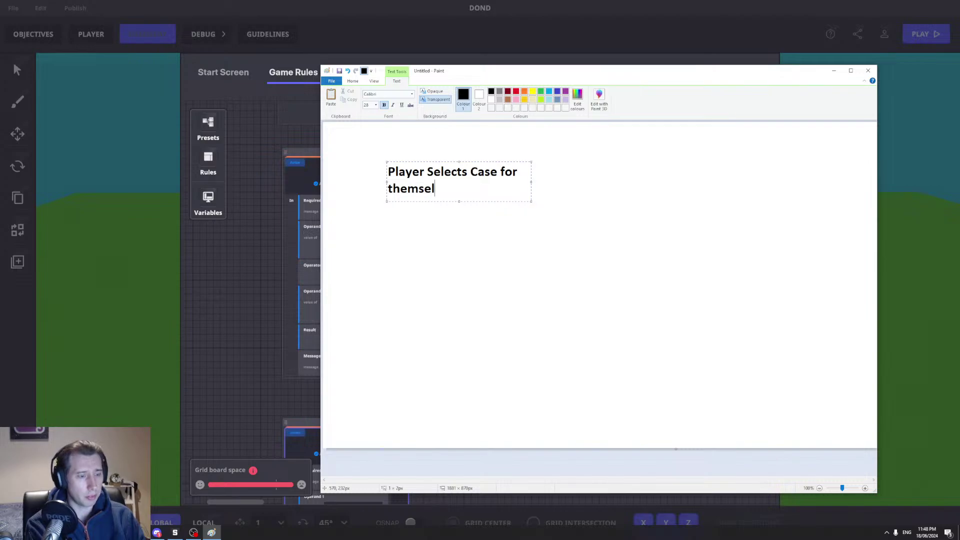
pyautogui.write('ves')
pyautogui.moveTo(531, 182); pyautogui.dragTo(617, 183)
pyautogui.moveTo(507, 203); pyautogui.dragTo(502, 181)
pyautogui.click(685, 231)
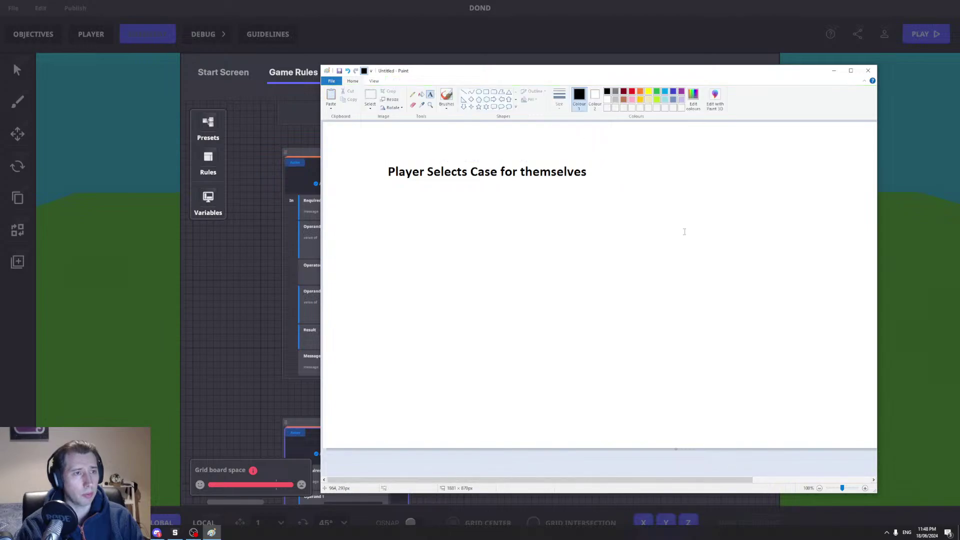
# Step: Add 'Player Chooses 1 case out of 5' on one line below the heading
pyautogui.click(486, 92)
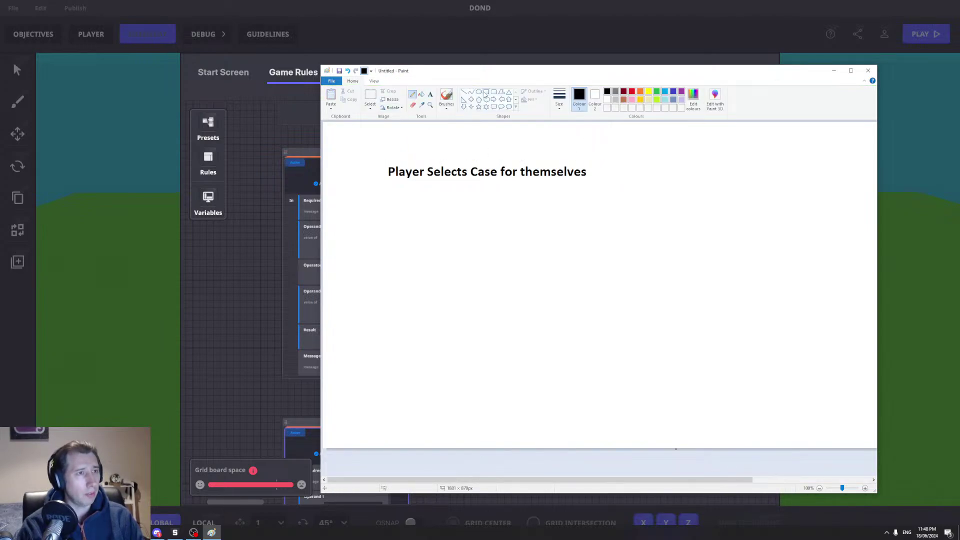
pyautogui.click(412, 94)
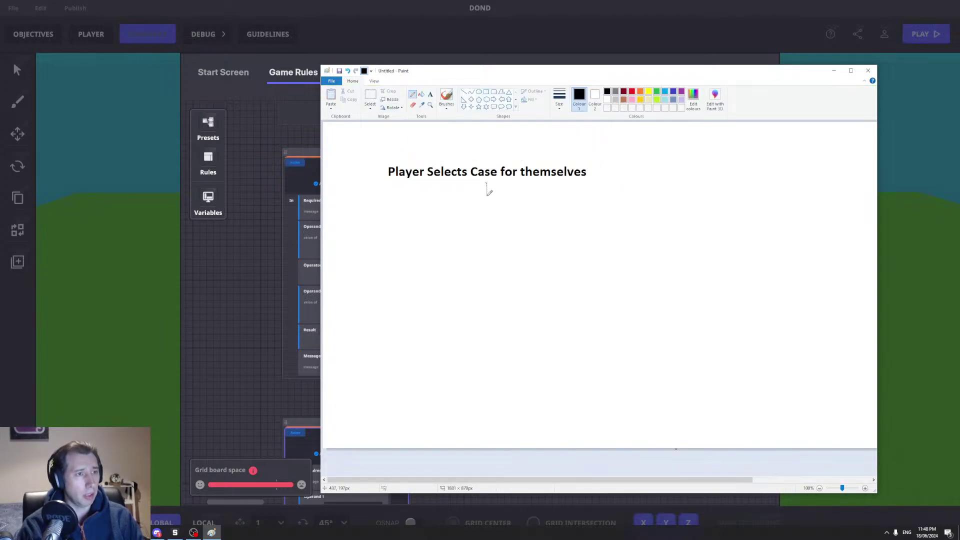
pyautogui.click(430, 94)
pyautogui.click(429, 208)
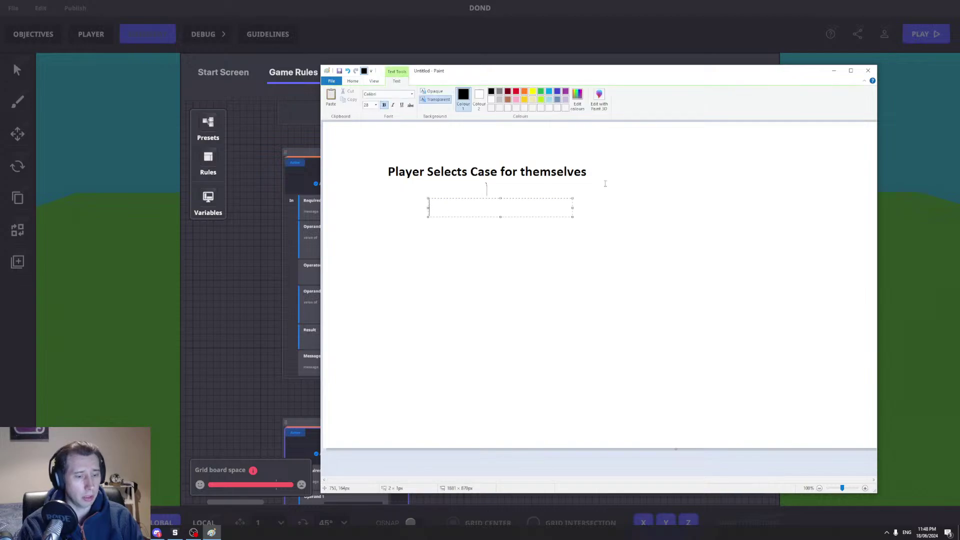
pyautogui.write('Player ')
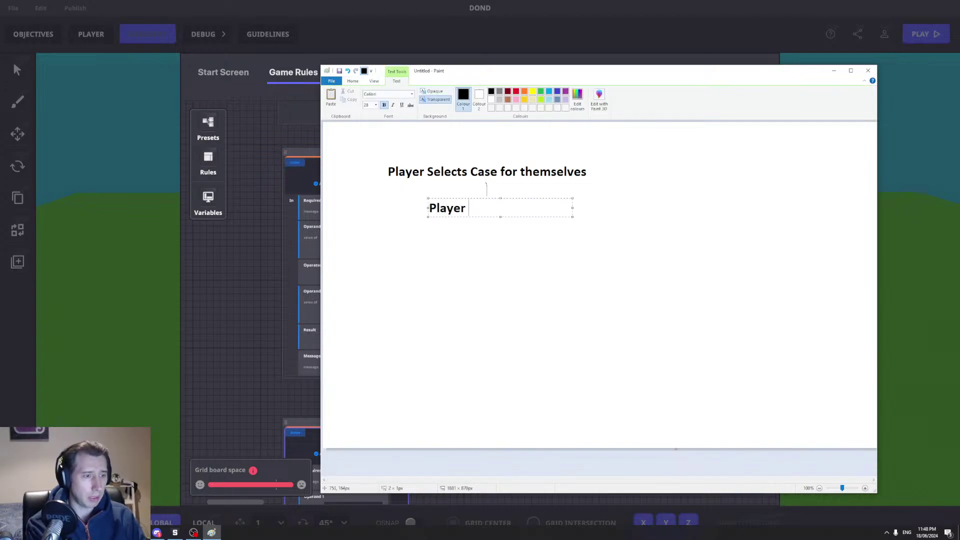
pyautogui.write('Chooses 1 case out ')
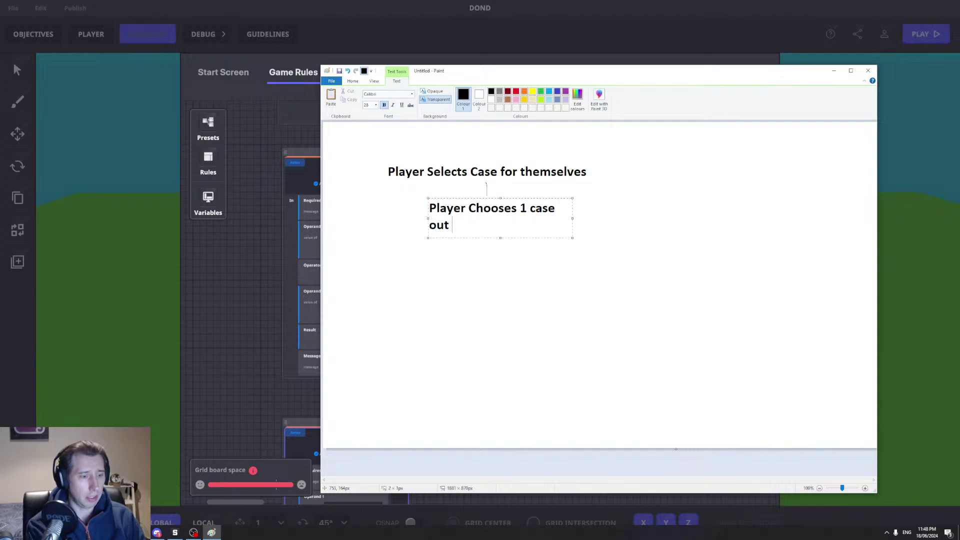
pyautogui.write('of 5')
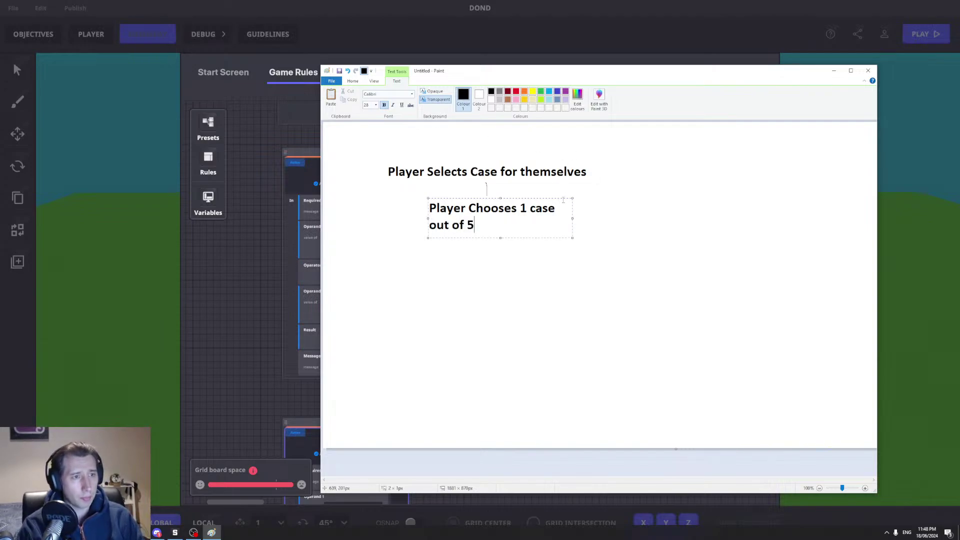
pyautogui.moveTo(572, 219)
pyautogui.mouseDown()
pyautogui.moveTo(670, 215)
pyautogui.moveTo(613, 205)
pyautogui.mouseUp()
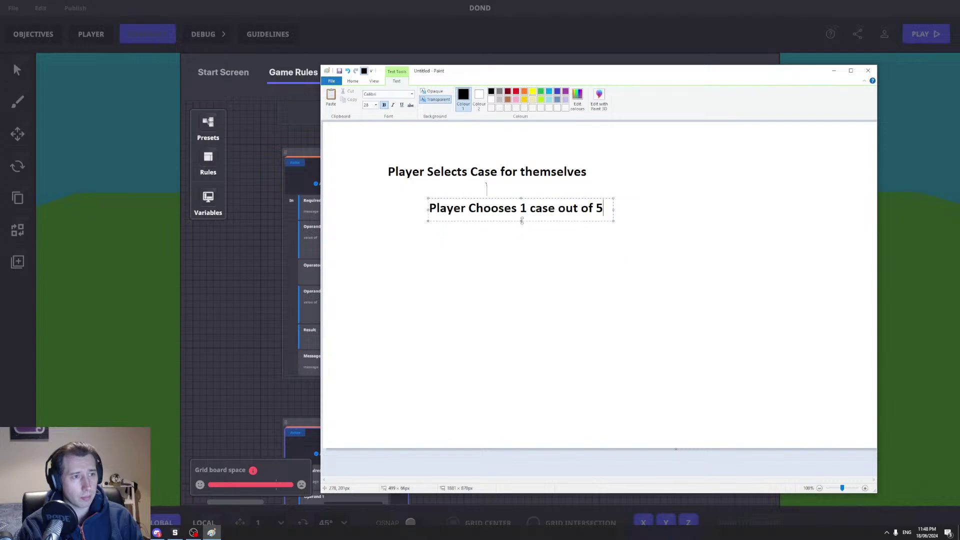
pyautogui.click(470, 155)
# Step: Draw a branch line from the second step and label it 'Lock cases'
pyautogui.click(412, 94)
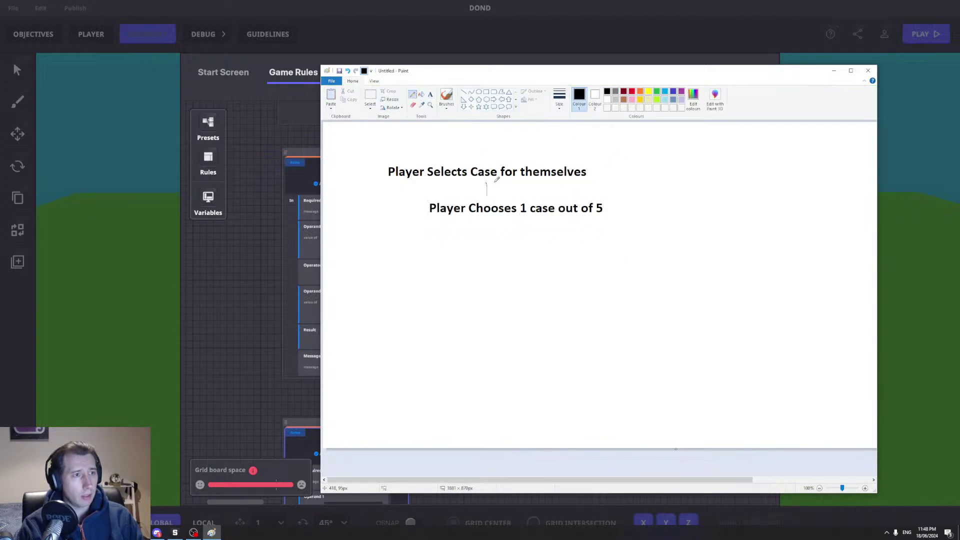
pyautogui.moveTo(491, 218)
pyautogui.mouseDown()
pyautogui.moveTo(487, 270)
pyautogui.moveTo(522, 240)
pyautogui.mouseUp()
pyautogui.click(430, 95)
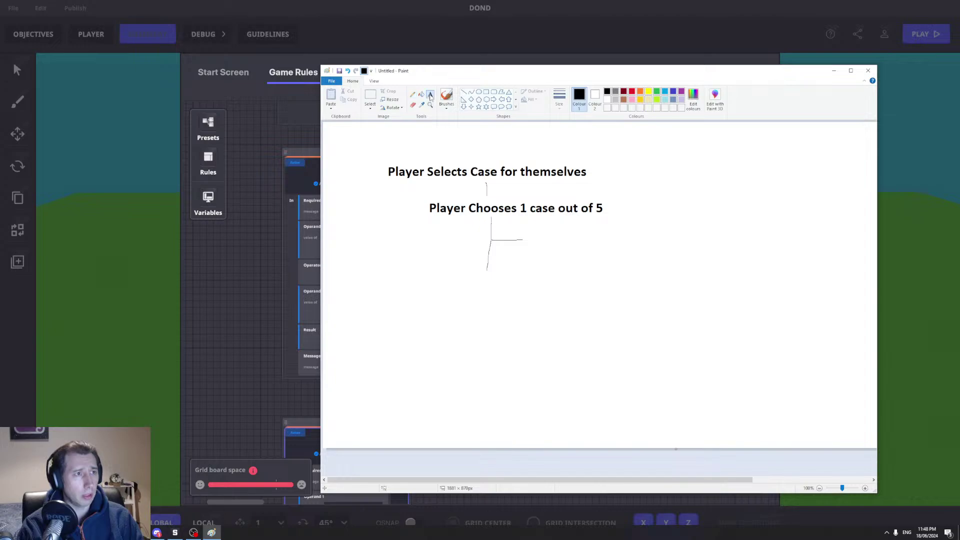
pyautogui.click(529, 239)
pyautogui.write('L')
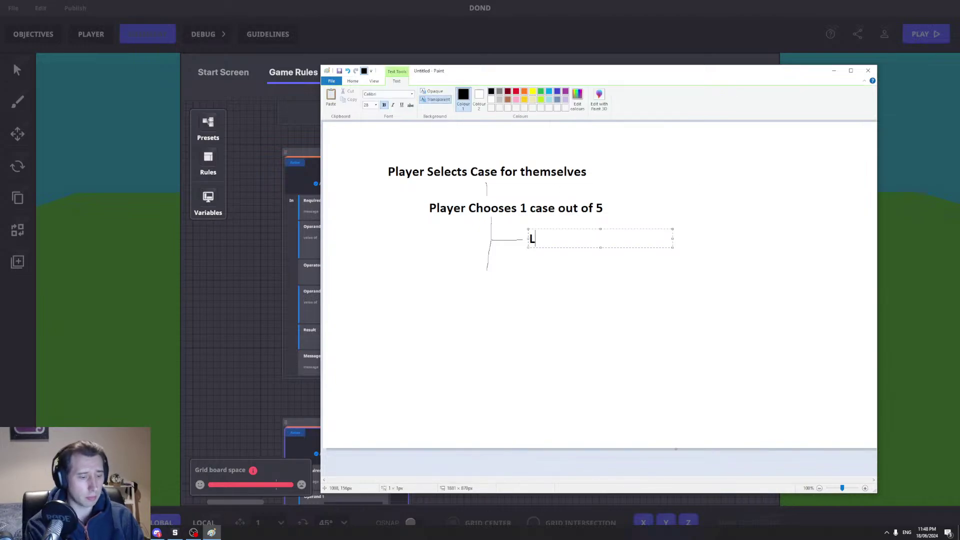
pyautogui.write('ock cases')
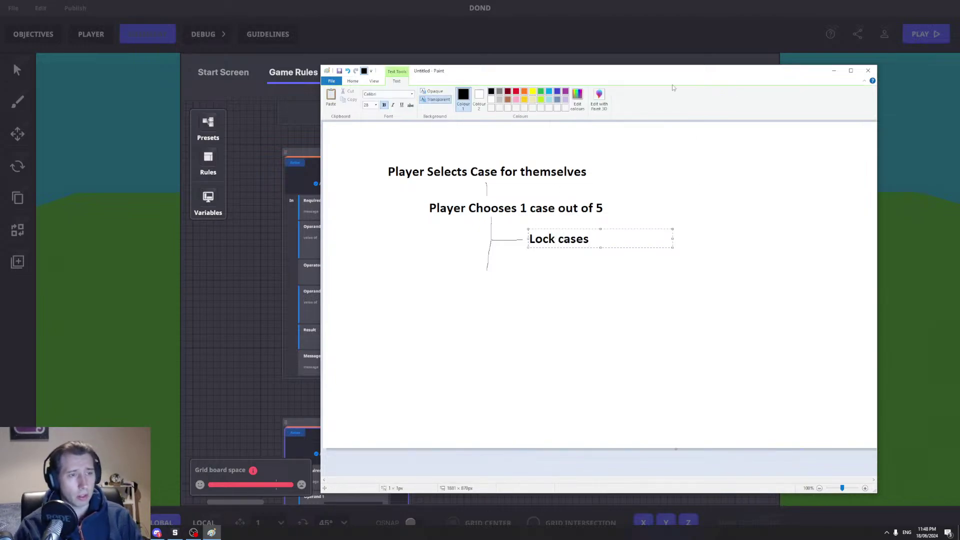
pyautogui.click(450, 277)
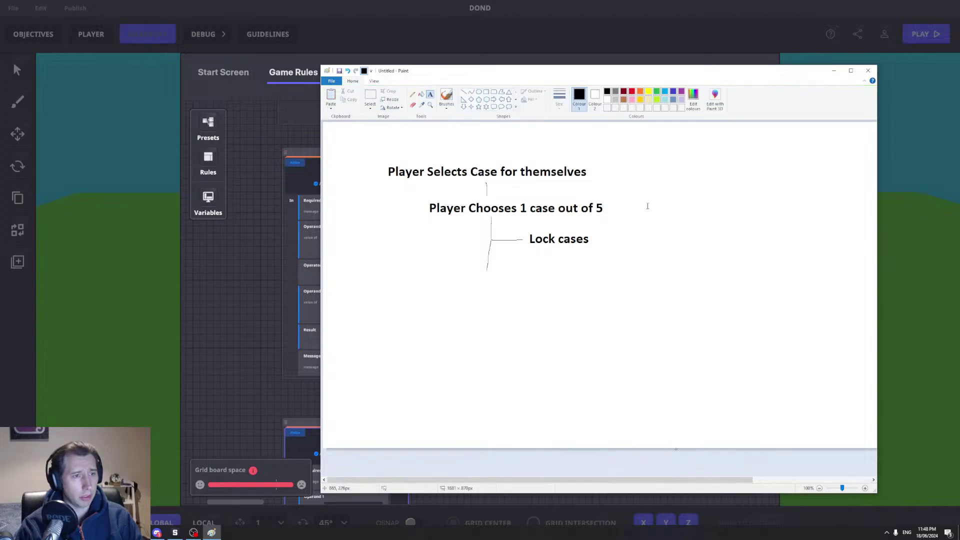
# Step: Add the step 'Display Value of Inside the case' below the branch
pyautogui.click(454, 273)
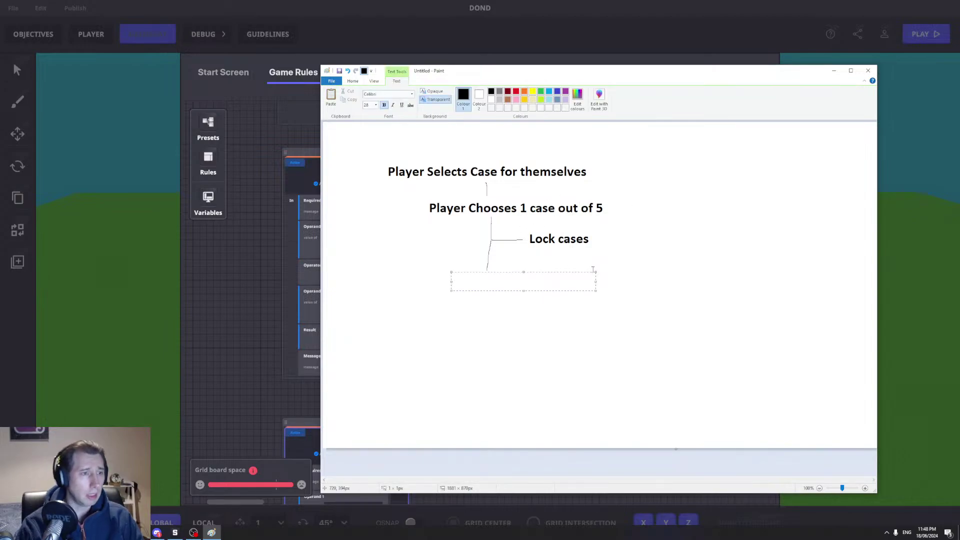
pyautogui.write('Displ')
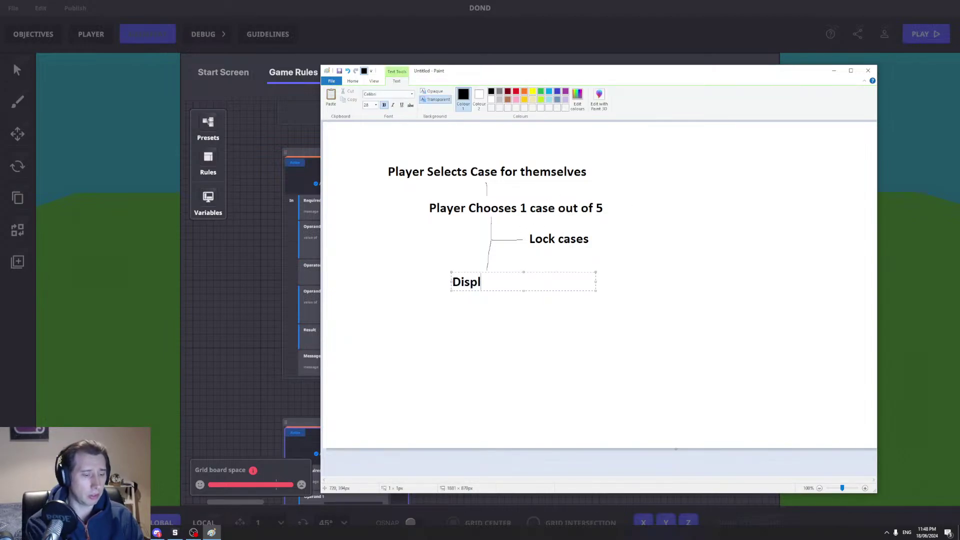
pyautogui.write('ay Value ')
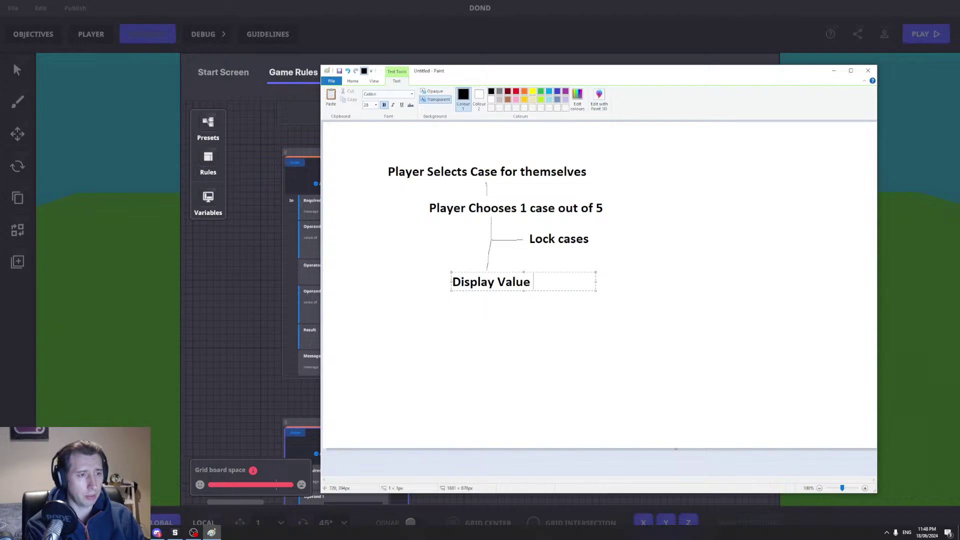
pyautogui.write('of Inside t')
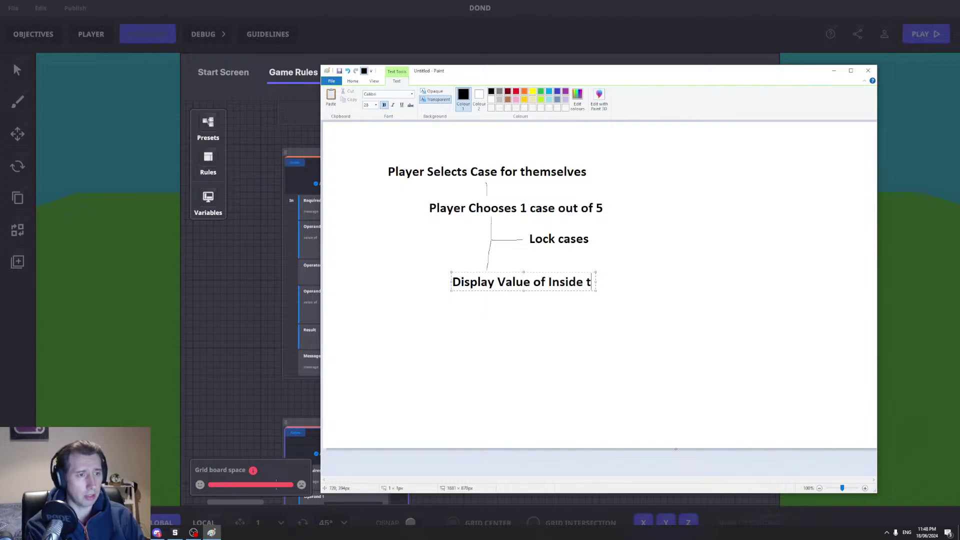
pyautogui.write('he case')
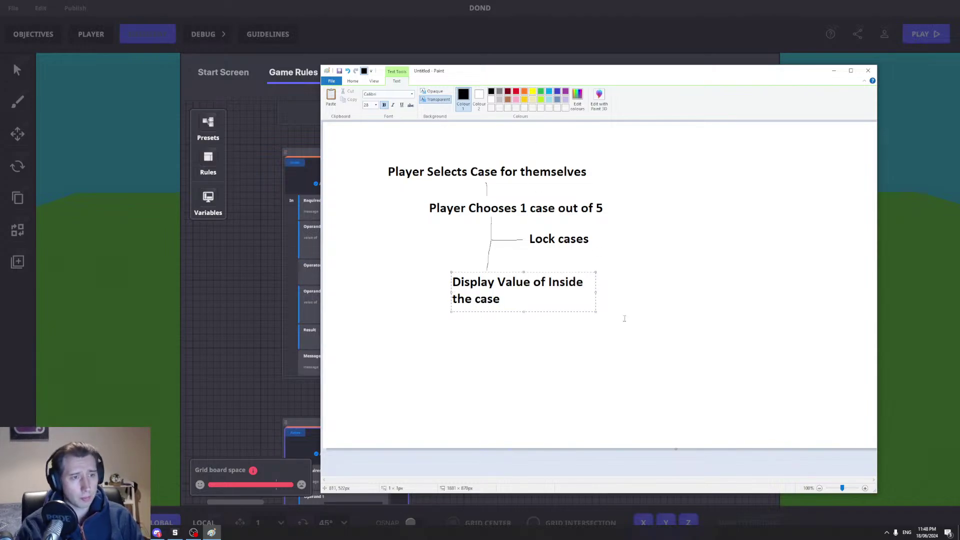
pyautogui.moveTo(595, 294); pyautogui.dragTo(667, 292)
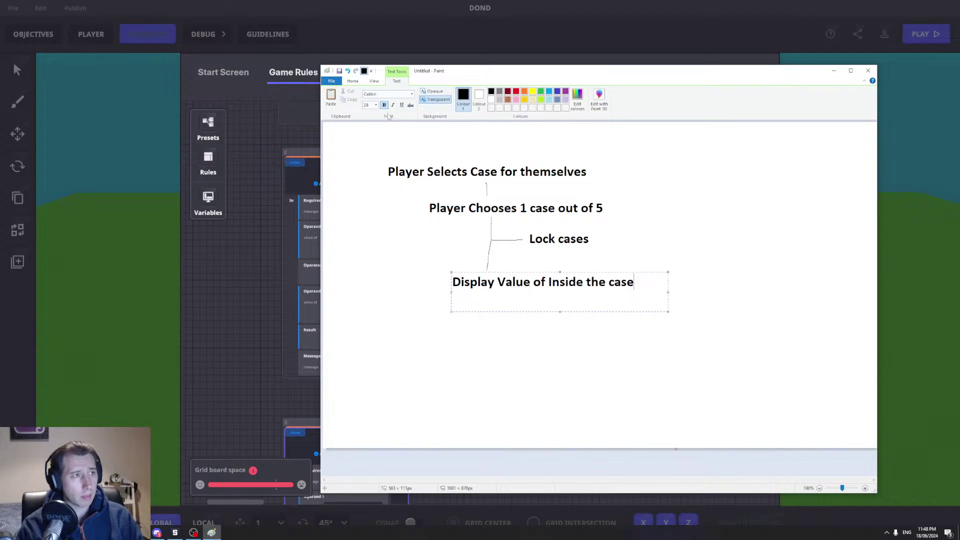
pyautogui.click(353, 81)
# Step: Draw a line down and add the step 'Do math for removing case value'
pyautogui.click(412, 94)
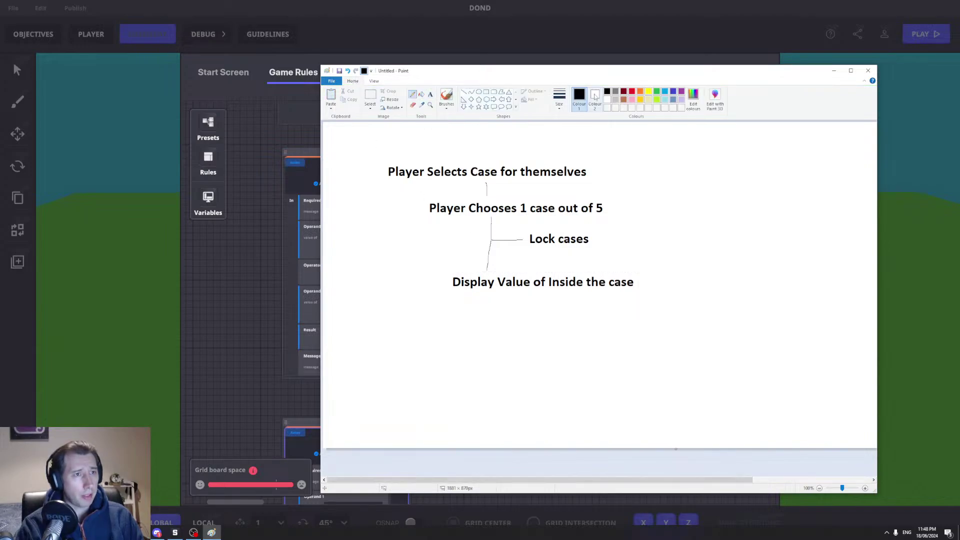
pyautogui.moveTo(491, 293)
pyautogui.mouseDown()
pyautogui.moveTo(491, 339)
pyautogui.moveTo(524, 313)
pyautogui.mouseUp()
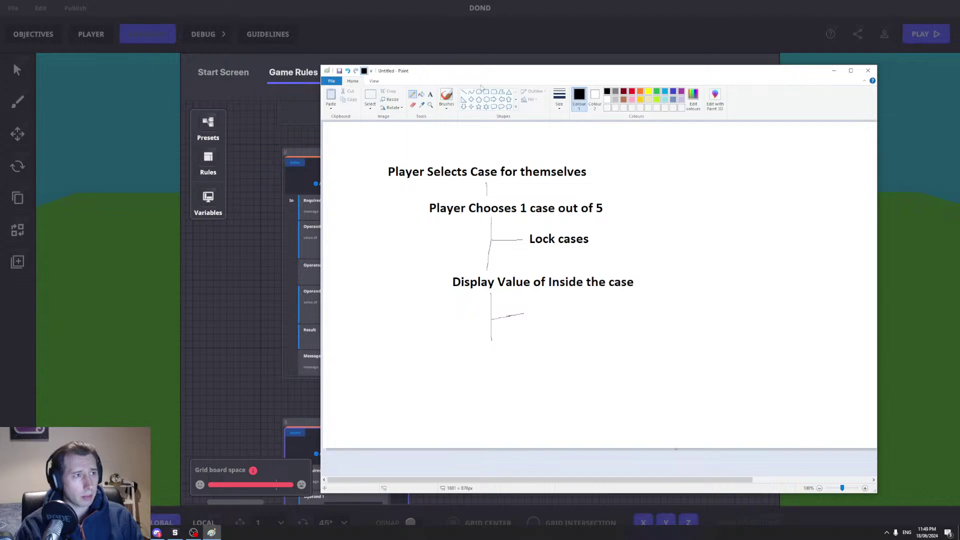
pyautogui.click(430, 94)
pyautogui.click(533, 307)
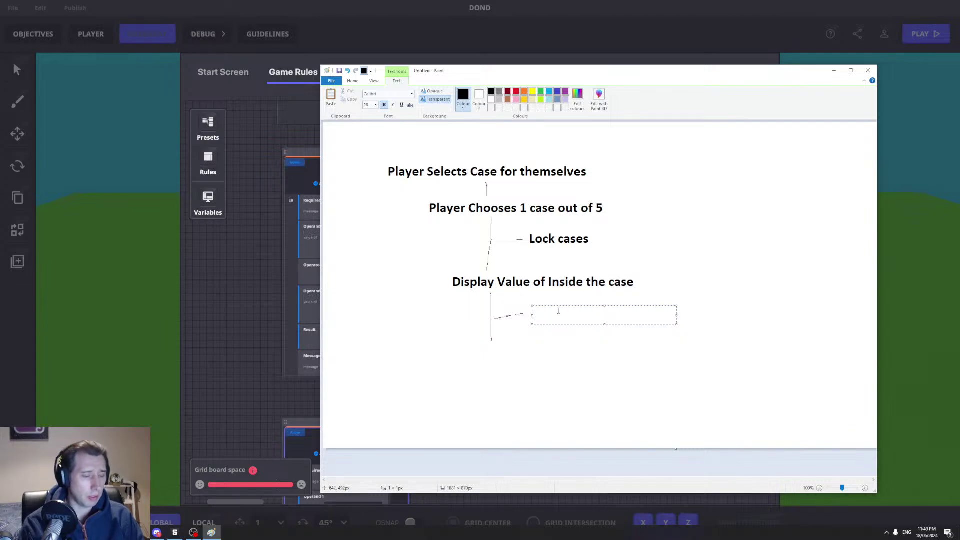
pyautogui.write('Do math ')
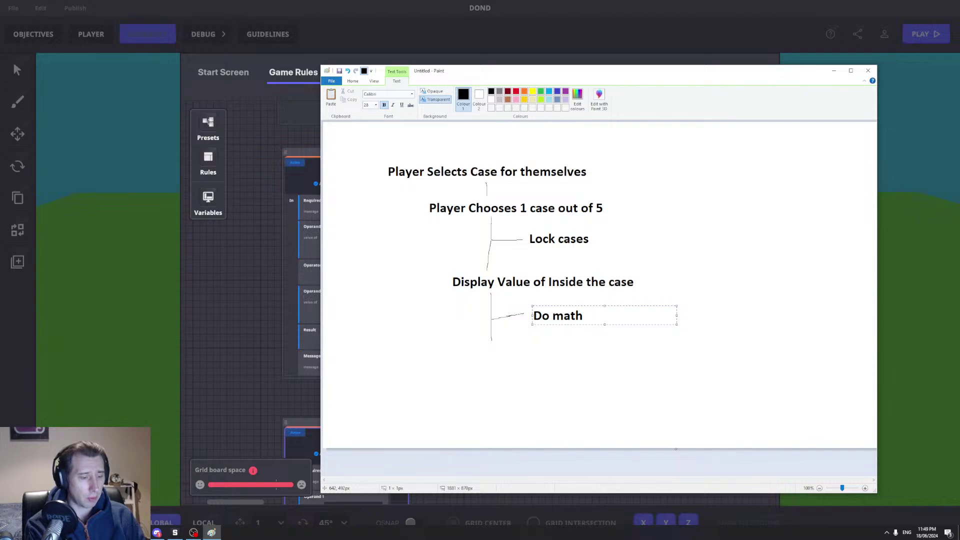
pyautogui.write('for re')
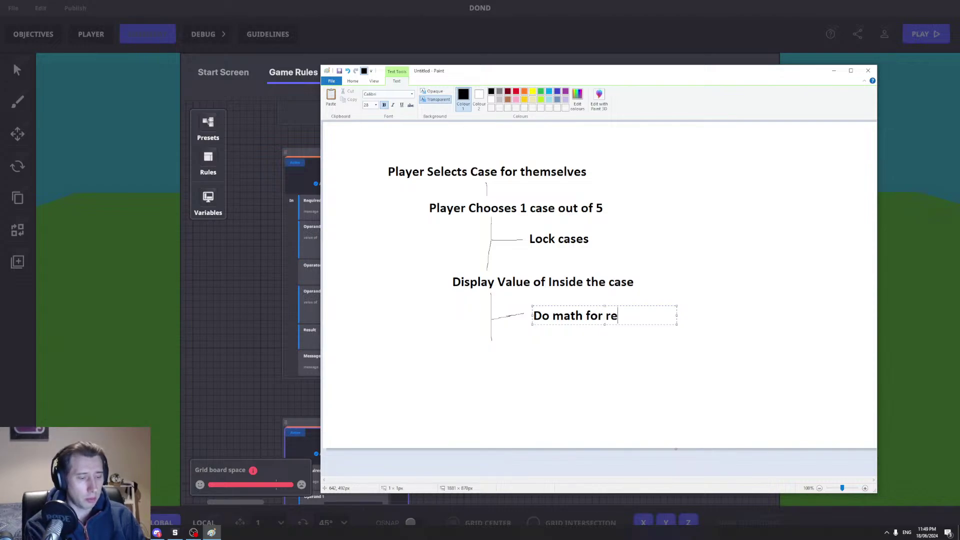
pyautogui.write('moving case value')
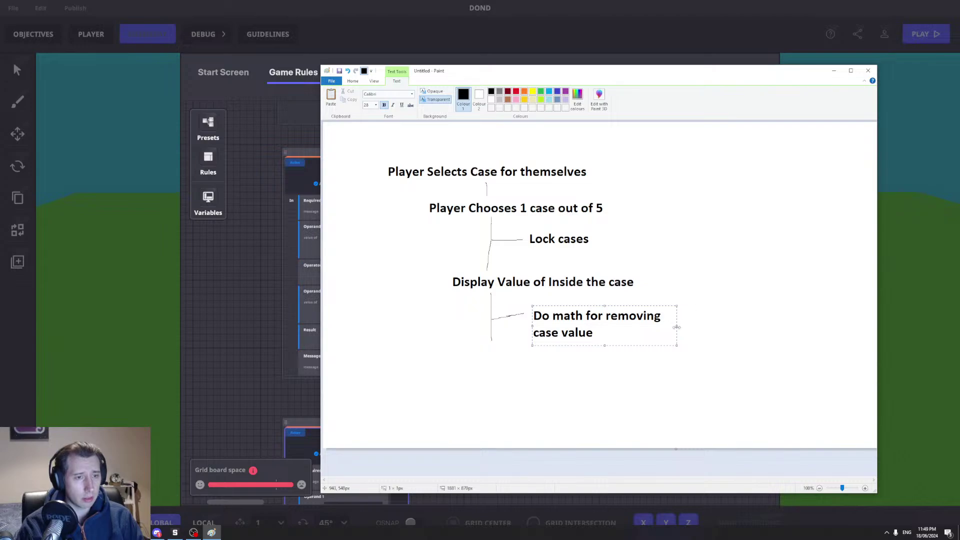
pyautogui.moveTo(677, 327); pyautogui.dragTo(728, 326)
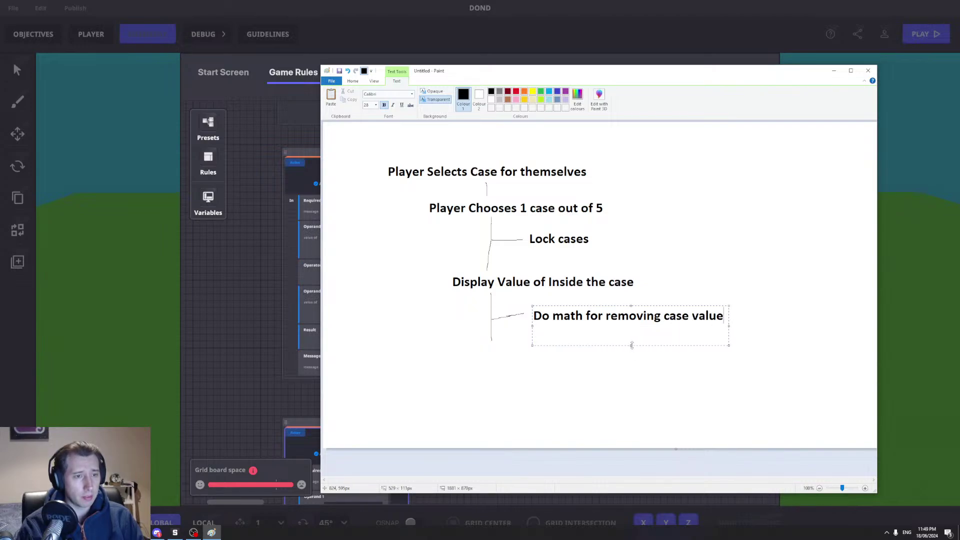
pyautogui.click(660, 230)
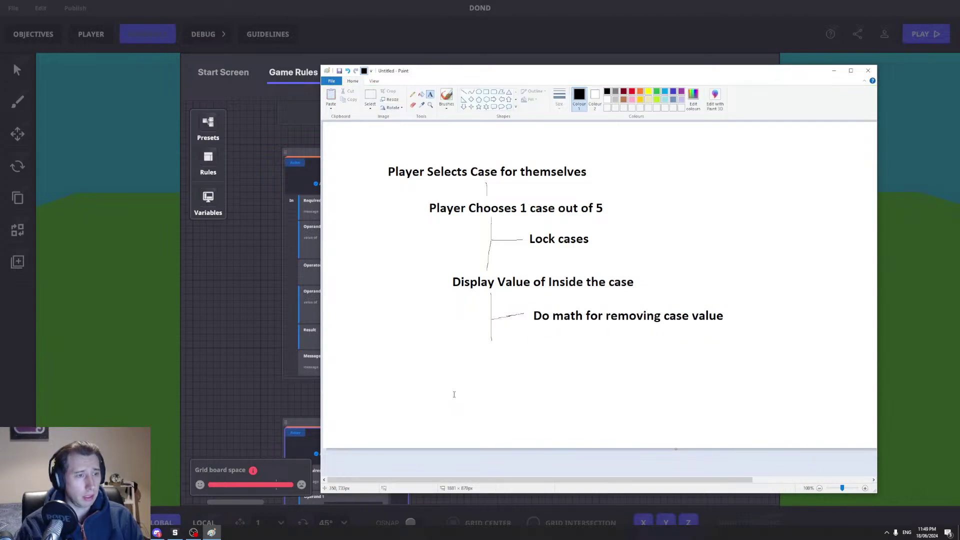
# Step: Add the step 'Player Chooses Next case' on one line below the diagram
pyautogui.click(470, 347)
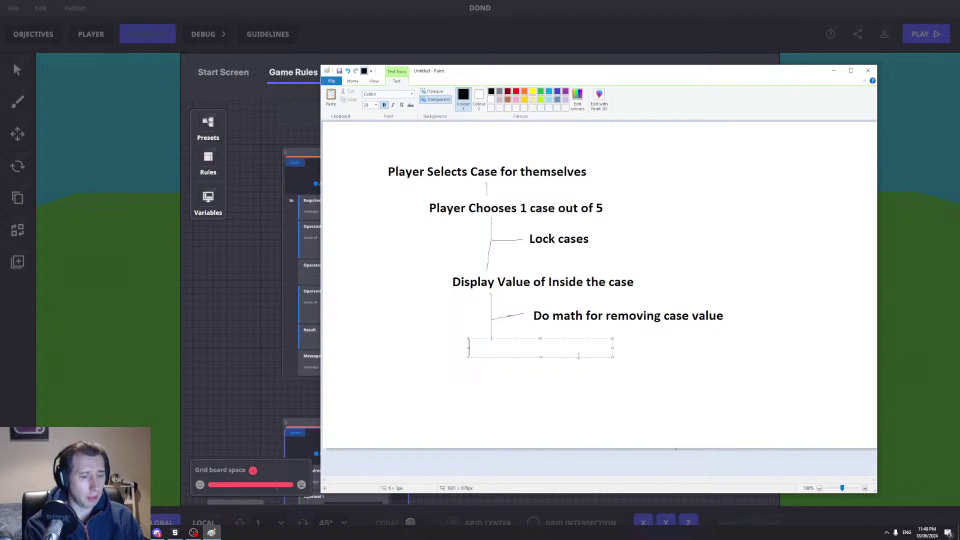
pyautogui.write('Pla')
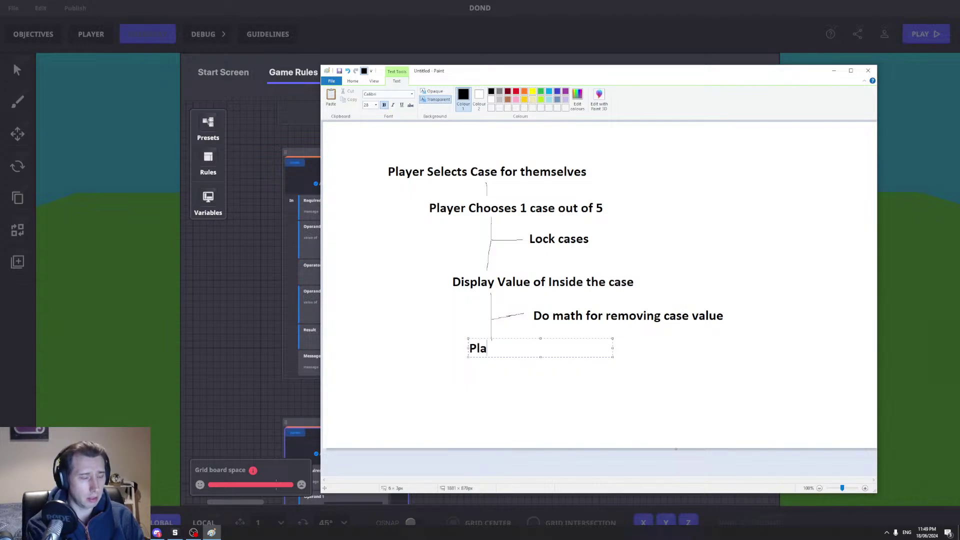
pyautogui.write('yer Chooses Next case')
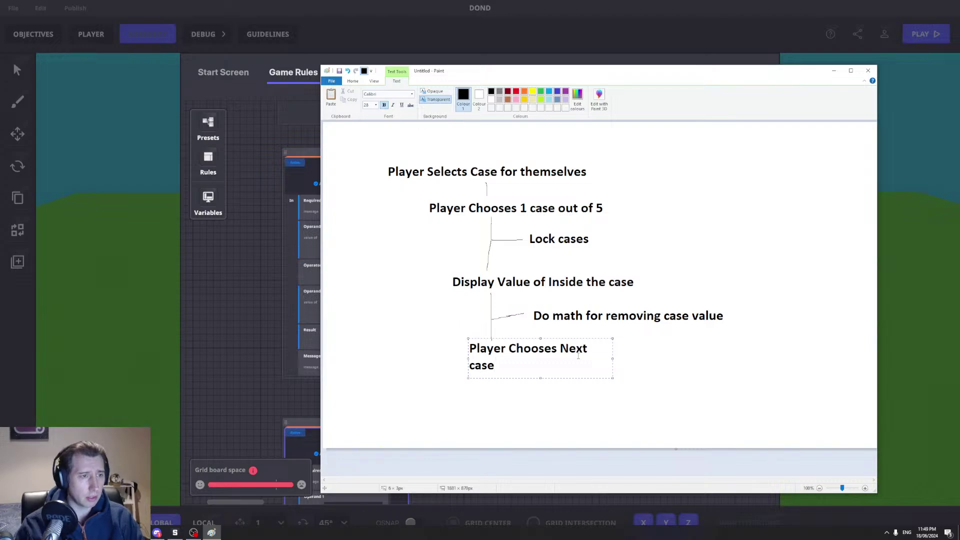
pyautogui.moveTo(611, 358); pyautogui.dragTo(654, 351)
pyautogui.click(764, 350)
# Step: Pencil a curved arrow looping back up to 'Lock cases', undoing a bad stroke
pyautogui.click(413, 94)
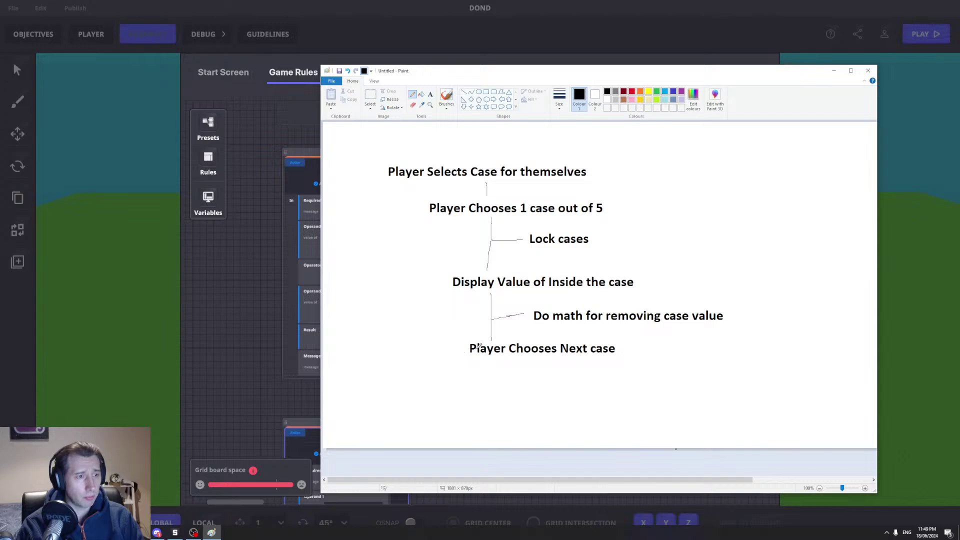
pyautogui.moveTo(622, 348)
pyautogui.mouseDown()
pyautogui.moveTo(680, 344)
pyautogui.moveTo(747, 307)
pyautogui.moveTo(680, 245)
pyautogui.moveTo(605, 242)
pyautogui.mouseUp()
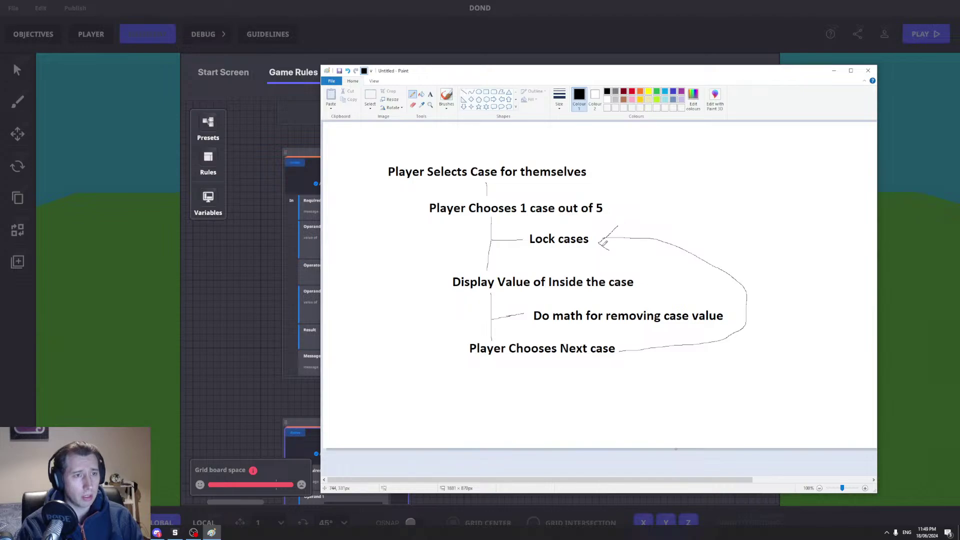
pyautogui.hotkey('ctrl', 'z')
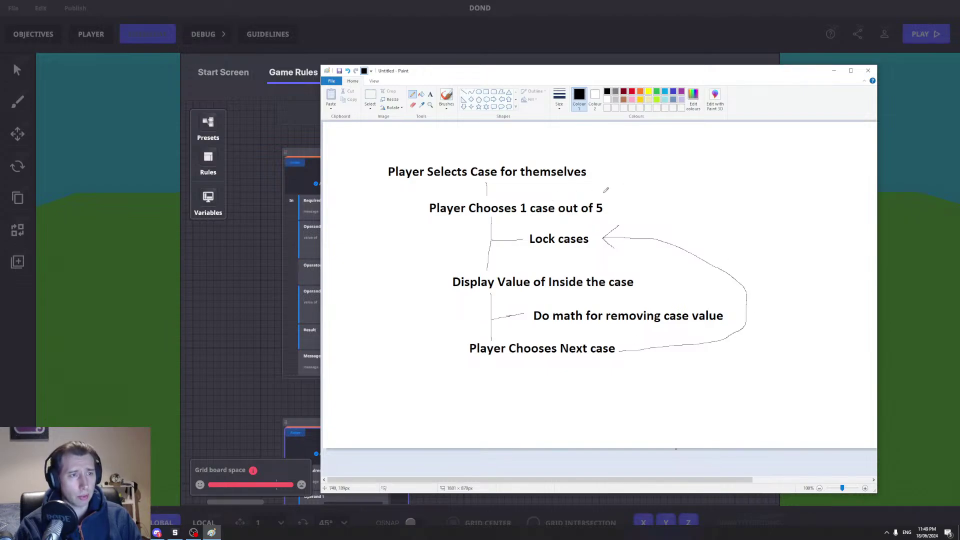
# Step: Draw a line down and add the step 'Player is offered an amount'
pyautogui.moveTo(496, 360); pyautogui.dragTo(501, 395)
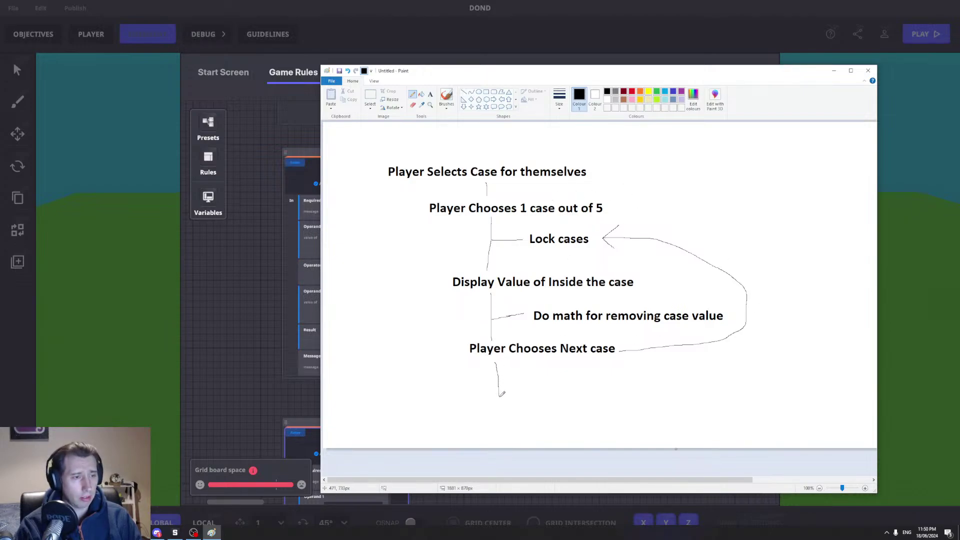
pyautogui.click(430, 94)
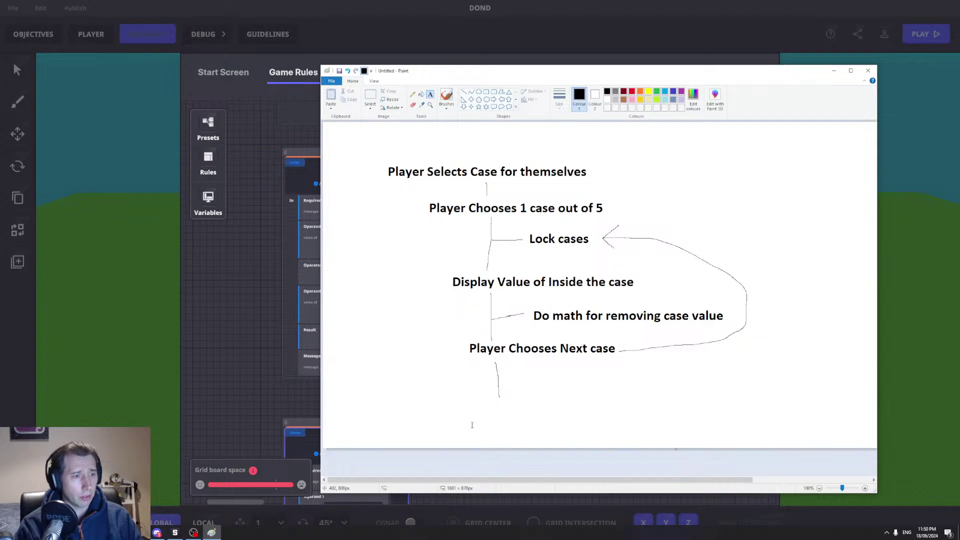
pyautogui.click(466, 405)
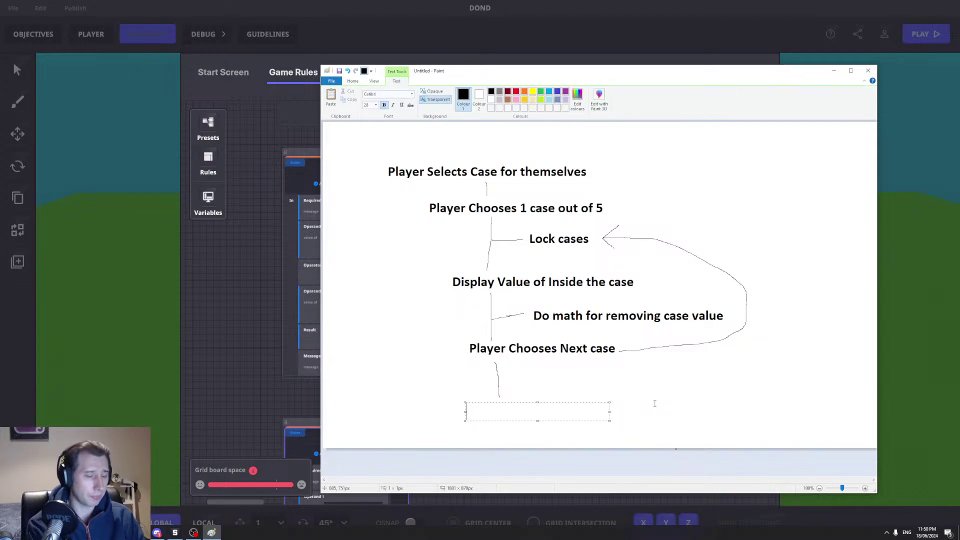
pyautogui.write('Player is offered')
pyautogui.write('mout')
pyautogui.press('BackSpace')
pyautogui.press('BackSpace')
pyautogui.write('unt')
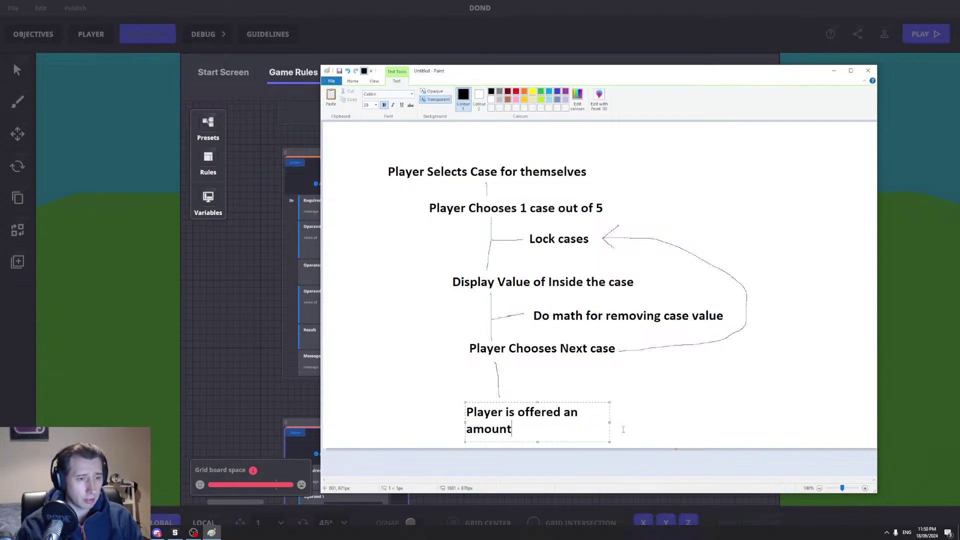
pyautogui.moveTo(609, 421); pyautogui.dragTo(670, 421)
pyautogui.click(381, 133)
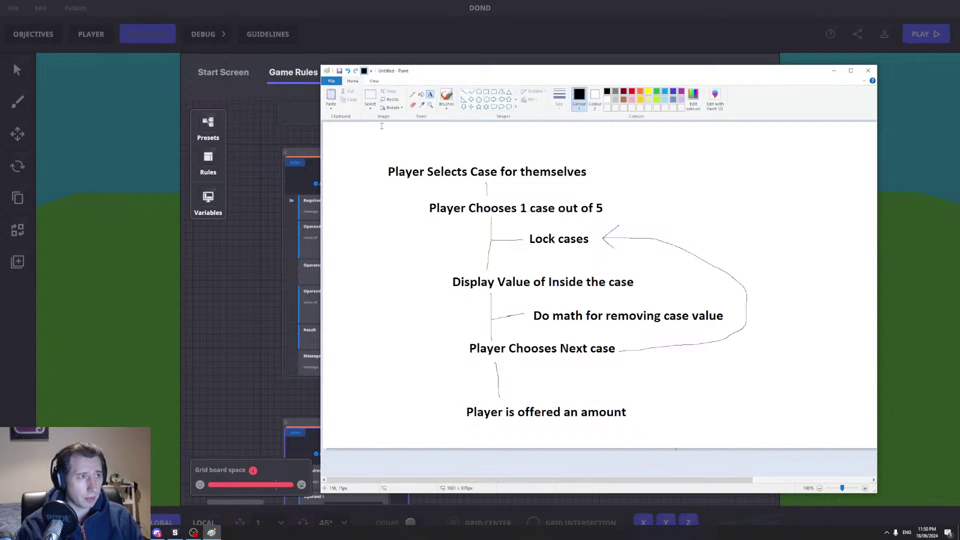
# Step: Draw a connector rightward to a new 'Take prize or keep playing' step
pyautogui.click(413, 95)
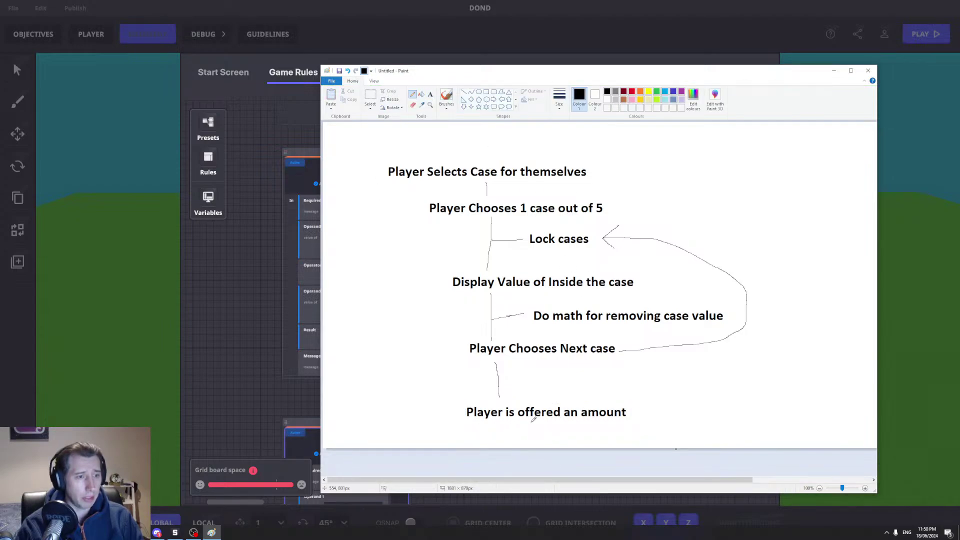
pyautogui.moveTo(532, 424); pyautogui.dragTo(672, 428)
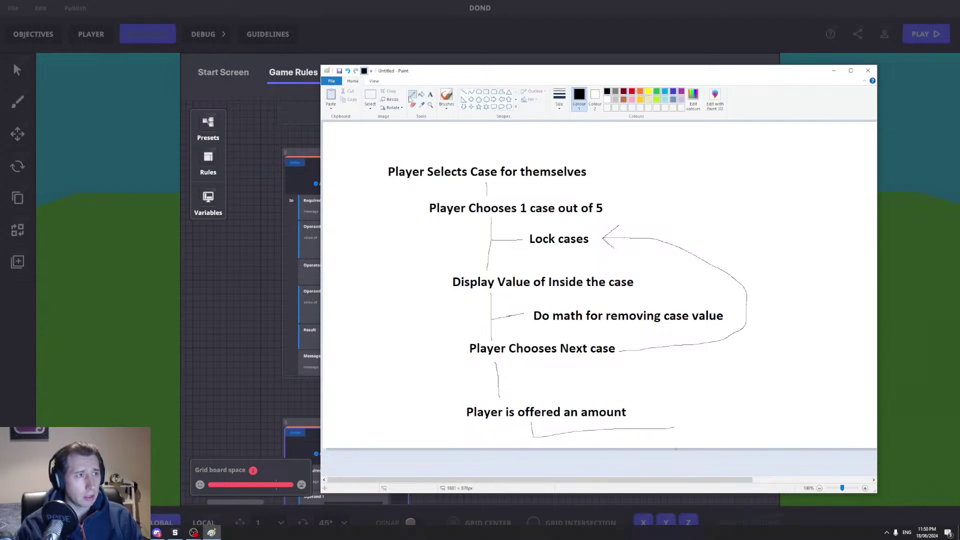
pyautogui.click(429, 94)
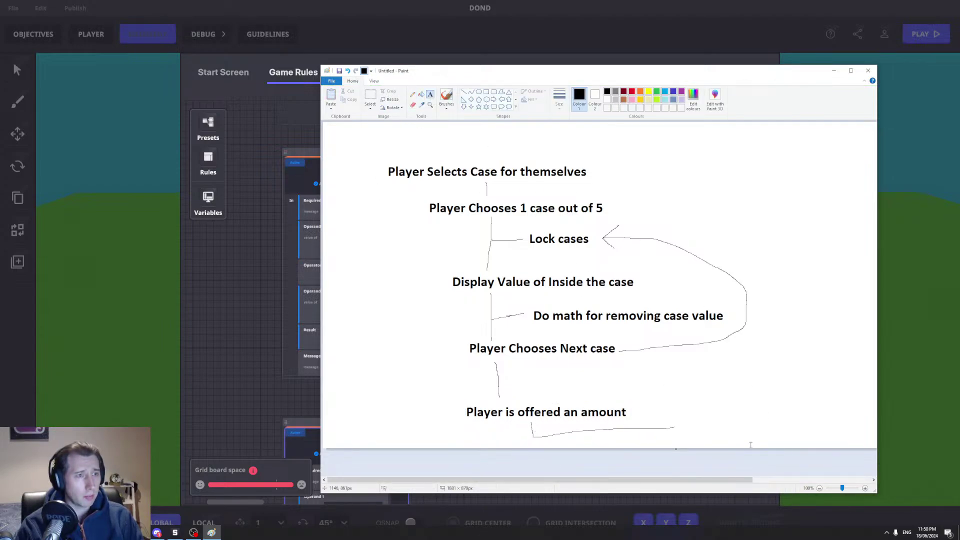
pyautogui.click(683, 426)
pyautogui.write('Take ')
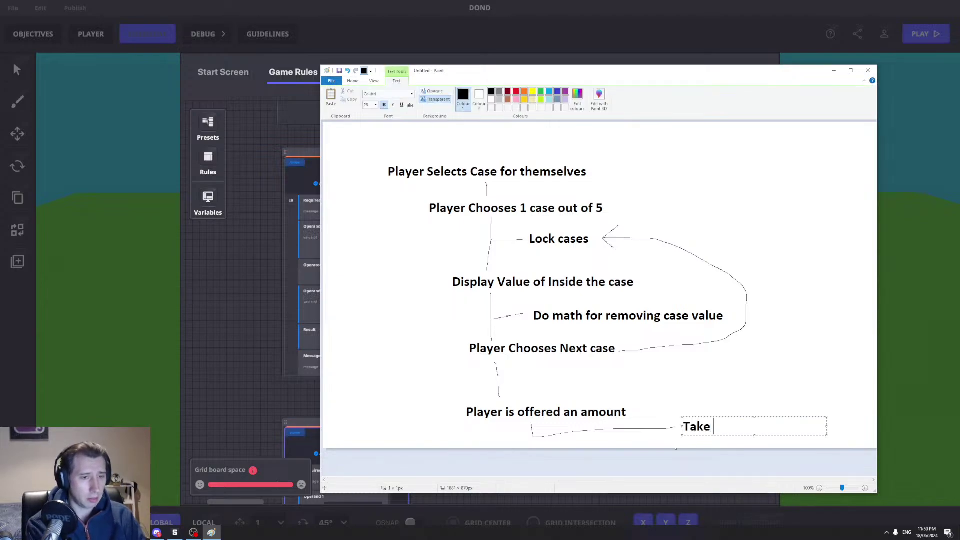
pyautogui.write('prize or k')
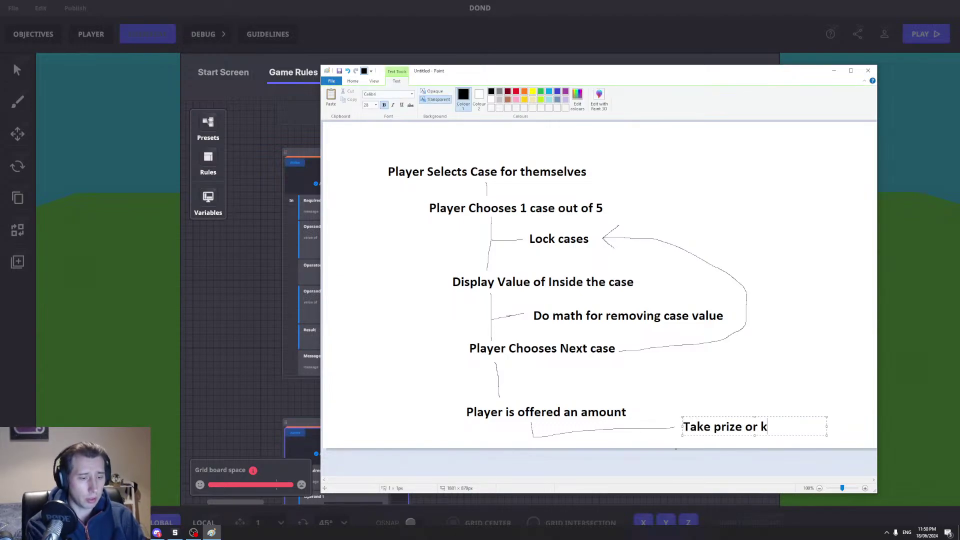
pyautogui.write('eep playing')
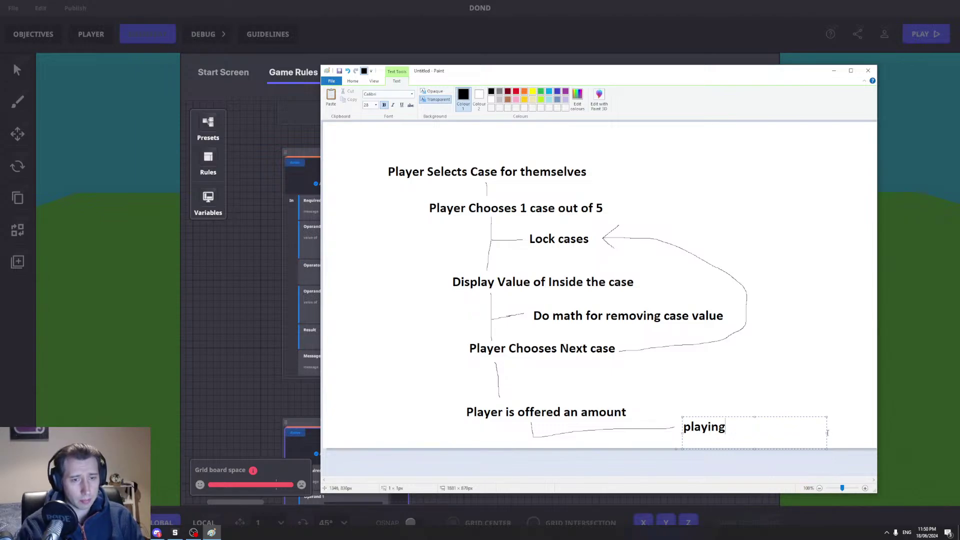
pyautogui.moveTo(826, 433); pyautogui.dragTo(847, 433)
pyautogui.click(753, 350)
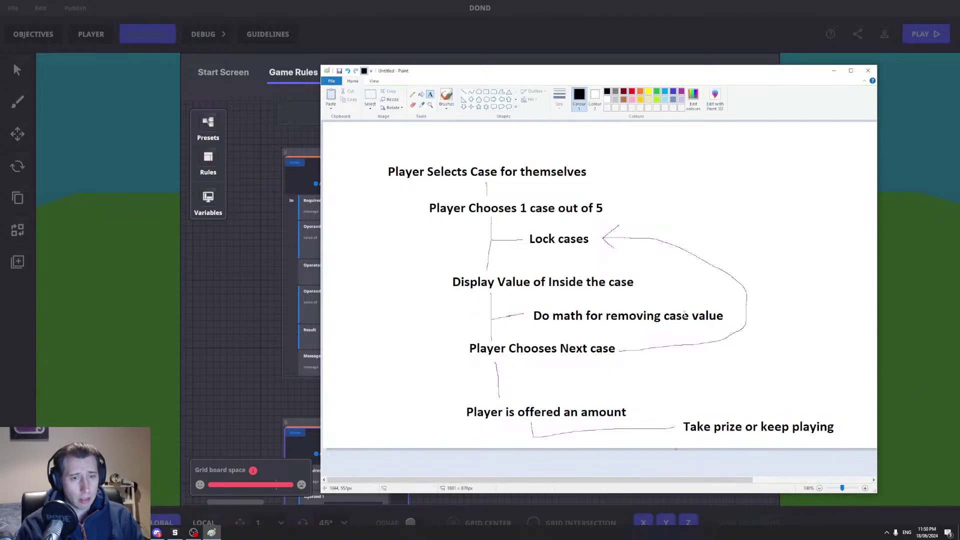
pyautogui.click(412, 94)
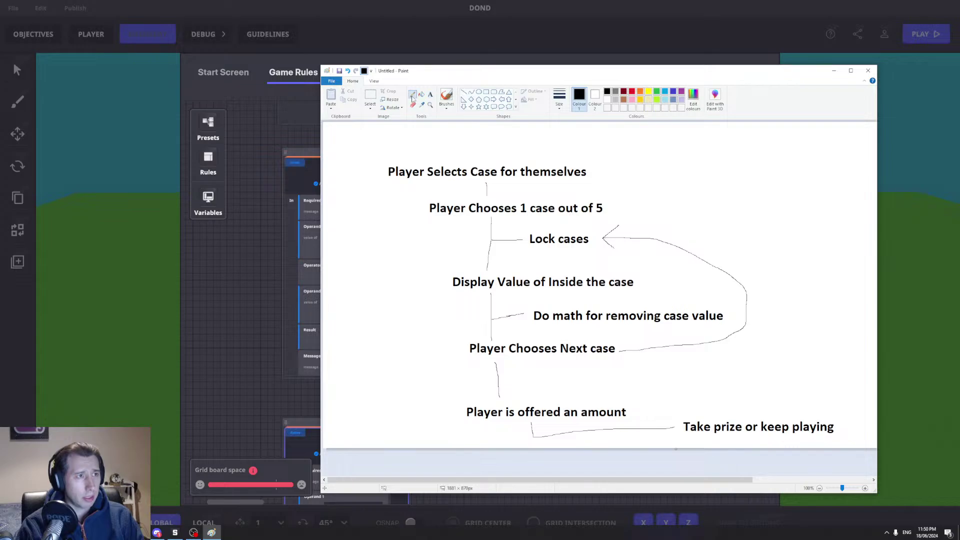
# Step: Draw a line up from 'Take prize or keep playing' to a new 'Choose 3 cases' step
pyautogui.moveTo(792, 389); pyautogui.dragTo(798, 353)
pyautogui.click(430, 96)
pyautogui.click(768, 334)
pyautogui.write('Choose 3 cases')
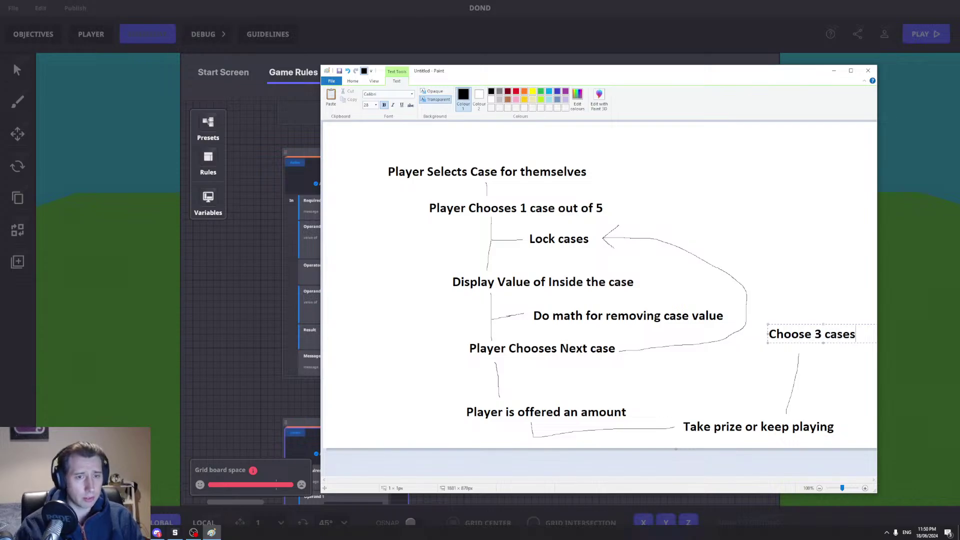
pyautogui.click(797, 242)
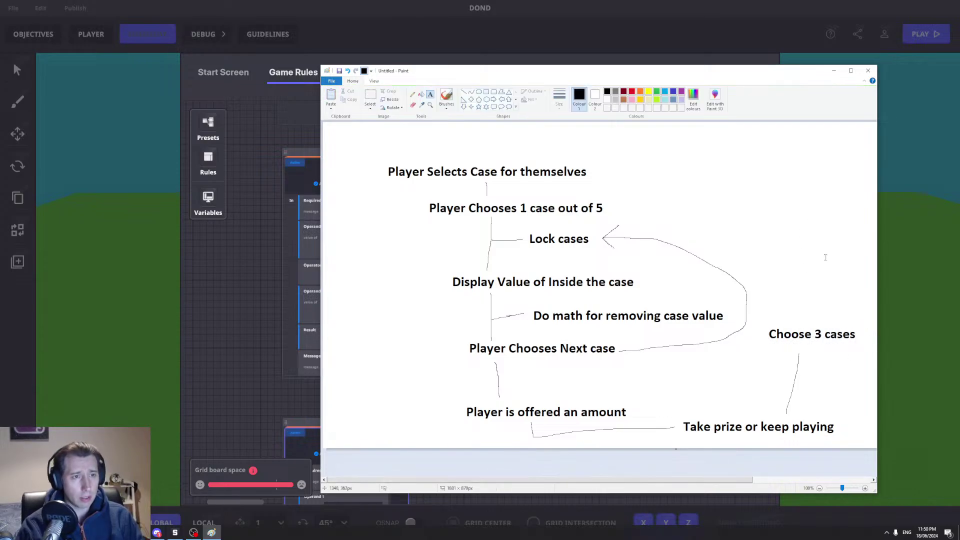
# Step: Loop 'Choose 3 cases' back to 'Lock cases', underline 'Player Chooses Next case', and return to the editor
pyautogui.click(412, 94)
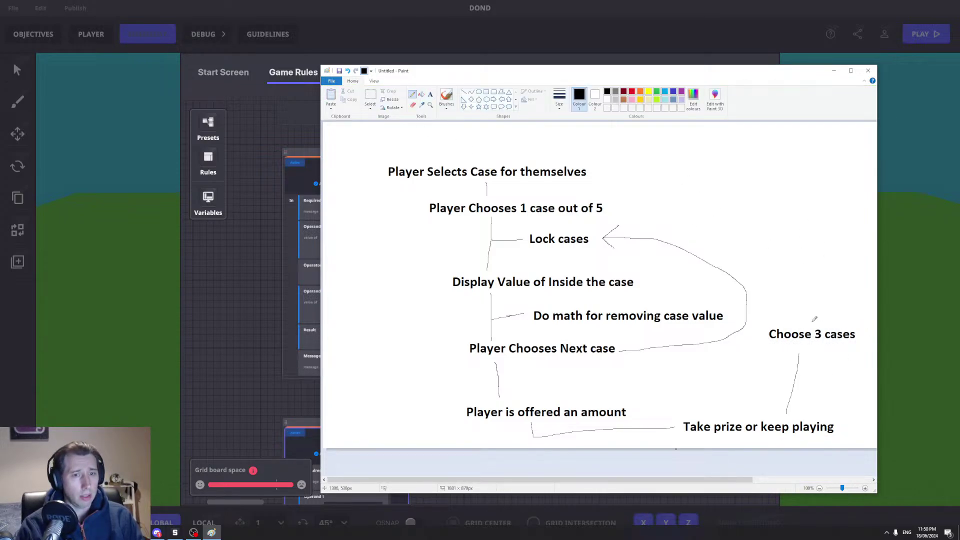
pyautogui.moveTo(801, 322)
pyautogui.mouseDown()
pyautogui.moveTo(690, 226)
pyautogui.moveTo(637, 234)
pyautogui.mouseUp()
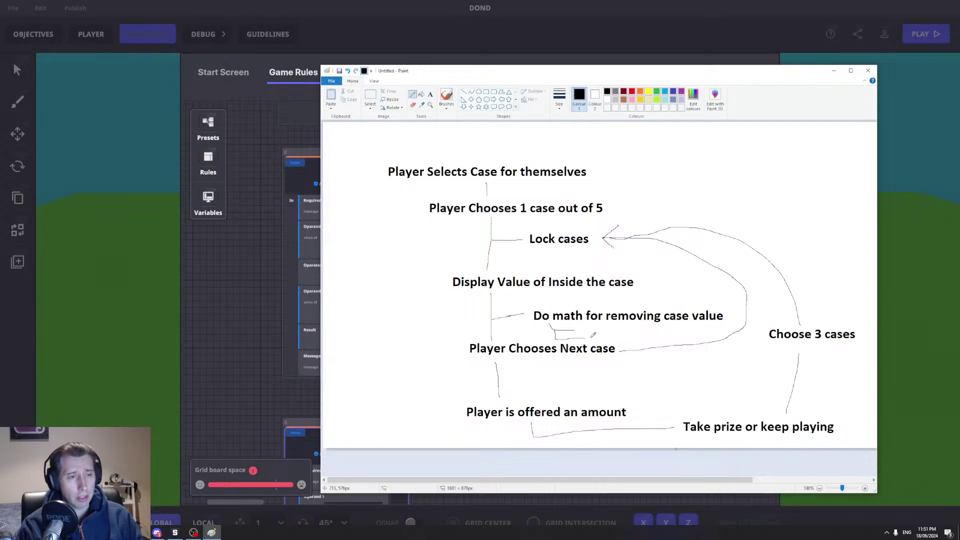
pyautogui.moveTo(472, 358); pyautogui.dragTo(604, 358)
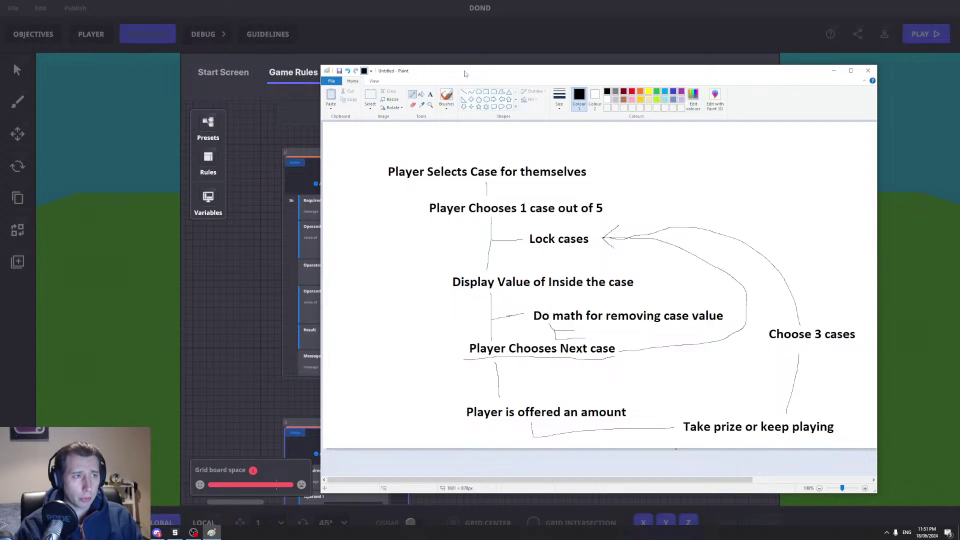
pyautogui.moveTo(468, 78)
pyautogui.mouseDown()
pyautogui.moveTo(886, 95)
pyautogui.moveTo(698, 95)
pyautogui.mouseUp()
pyautogui.hotkey('alt', 'Tab')
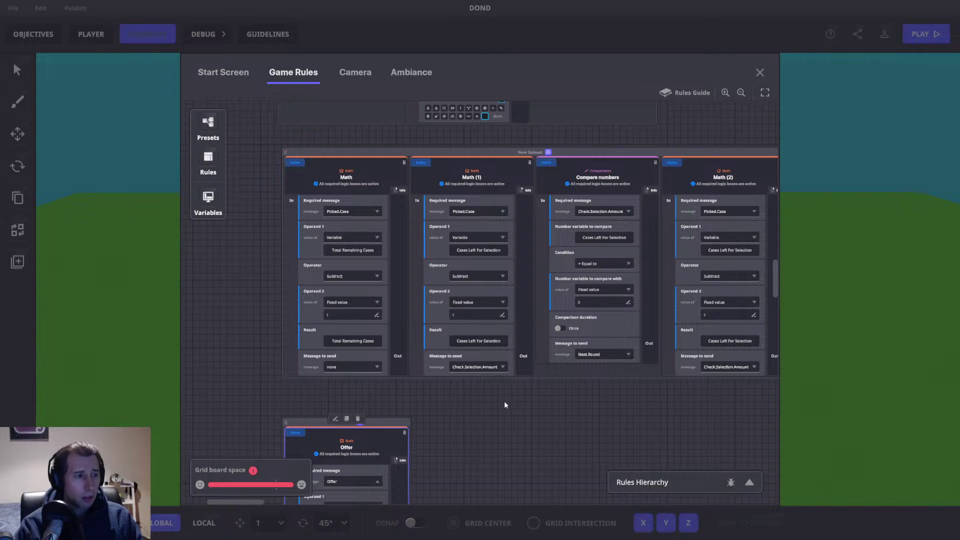
# Step: Close the game rules, switch to moving objects, and open a ground pad's logic settings
pyautogui.moveTo(505, 392); pyautogui.dragTo(445, 418)
pyautogui.click(760, 73)
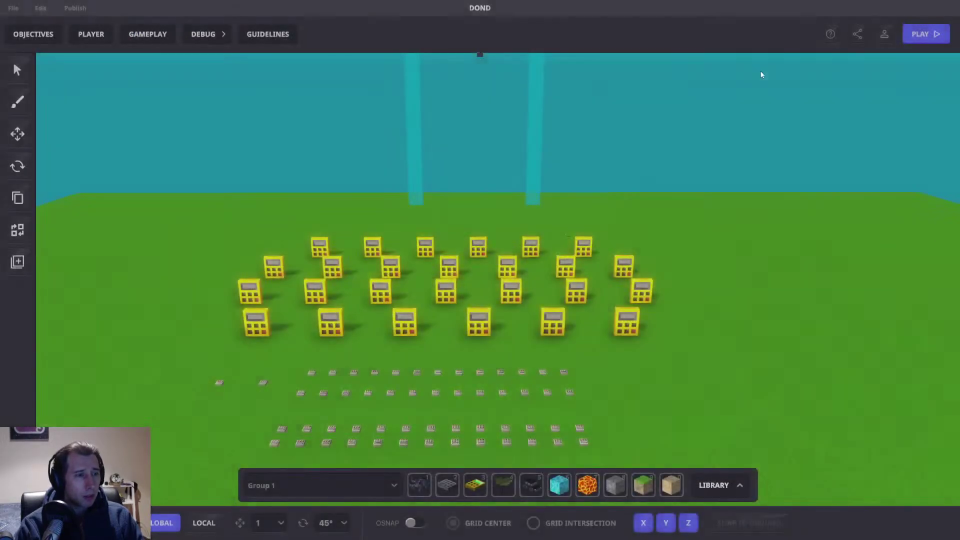
pyautogui.click(17, 134)
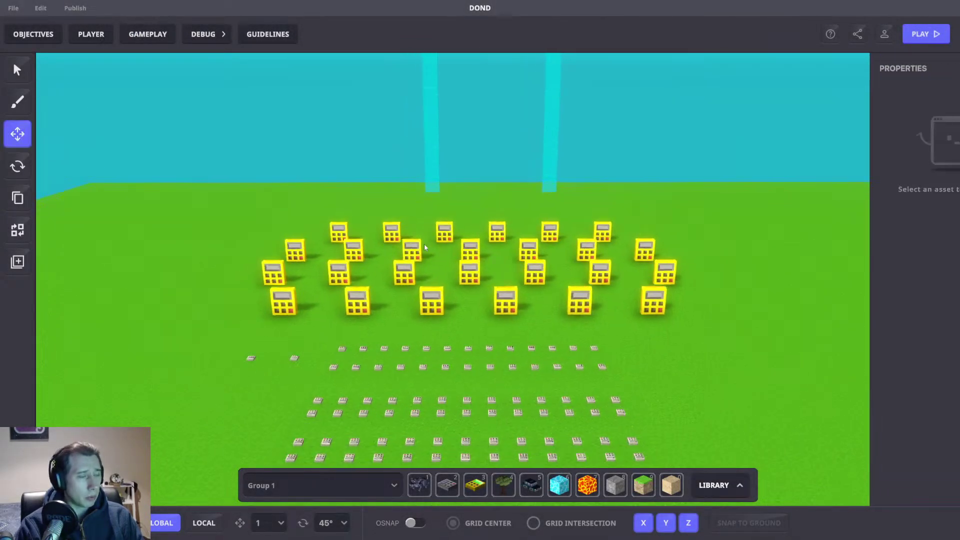
pyautogui.scroll(-5, 450, 230)
pyautogui.moveTo(460, 212); pyautogui.dragTo(418, 271, button='right')
pyautogui.click(402, 279)
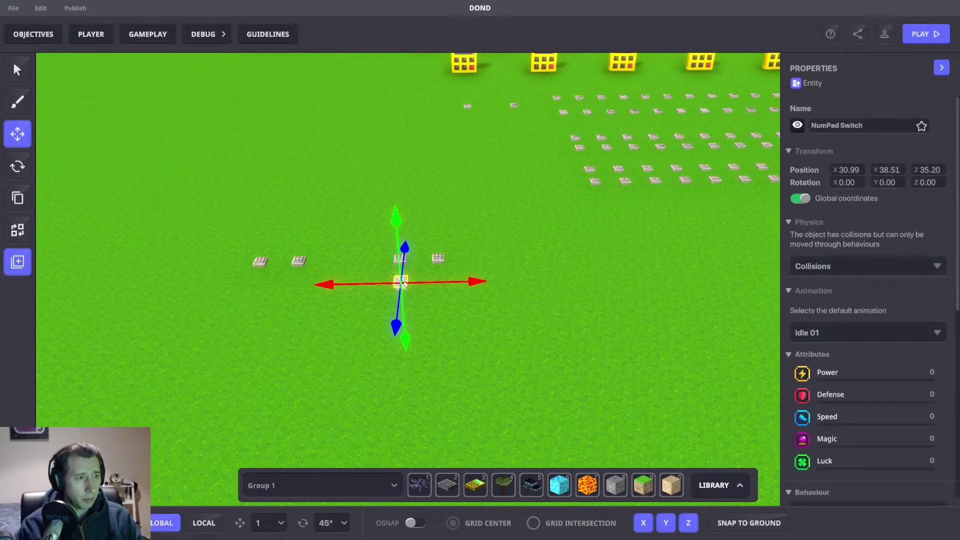
pyautogui.scroll(-5, 849, 360)
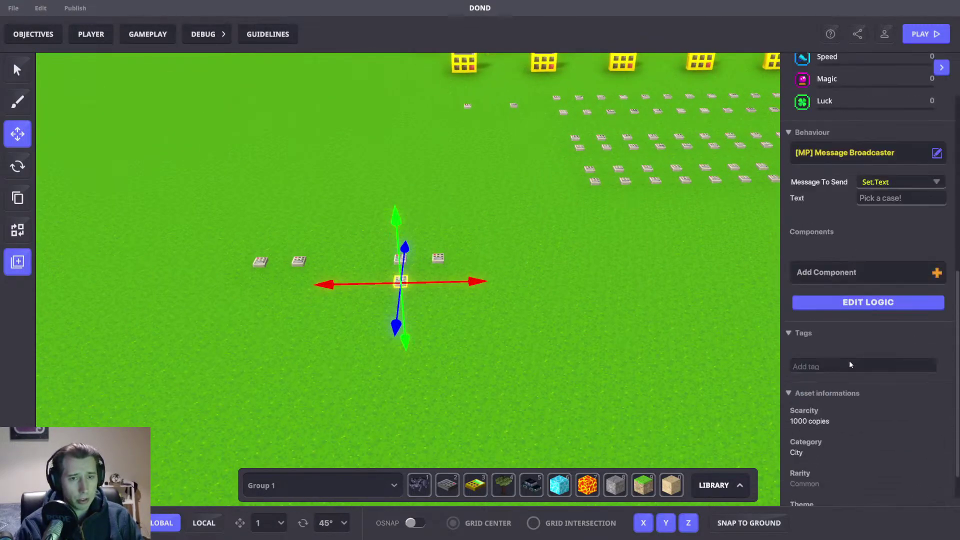
pyautogui.click(865, 303)
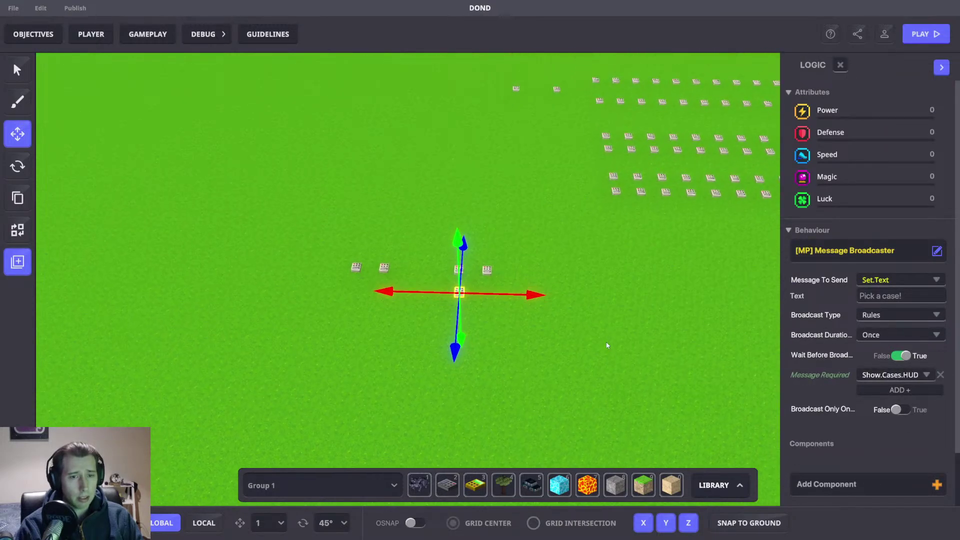
# Step: Inspect a yellow case block, then view the lower tile's logic settings
pyautogui.scroll(5, 501, 277)
pyautogui.moveTo(611, 154); pyautogui.dragTo(555, 227, button='middle')
pyautogui.scroll(-5, 555, 226)
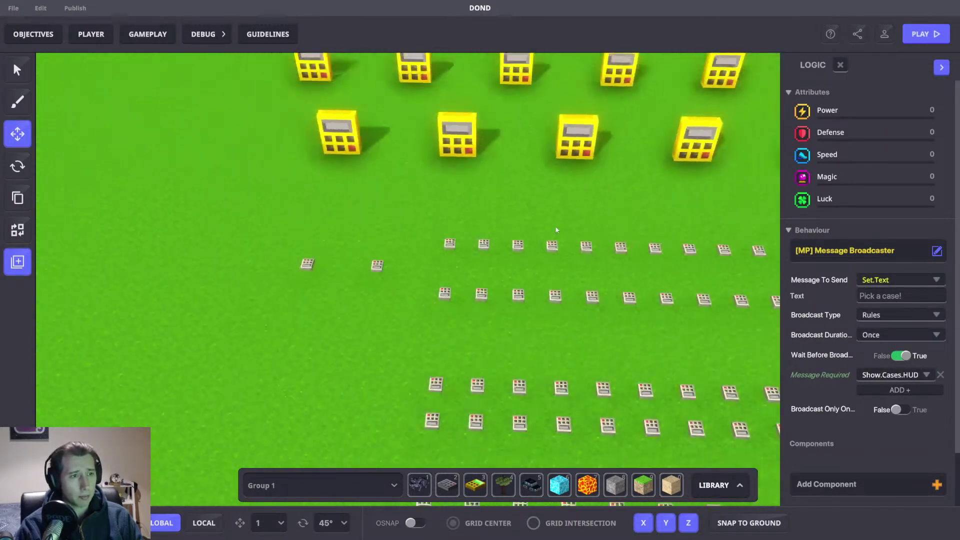
pyautogui.click(456, 161)
pyautogui.scroll(-5, 856, 359)
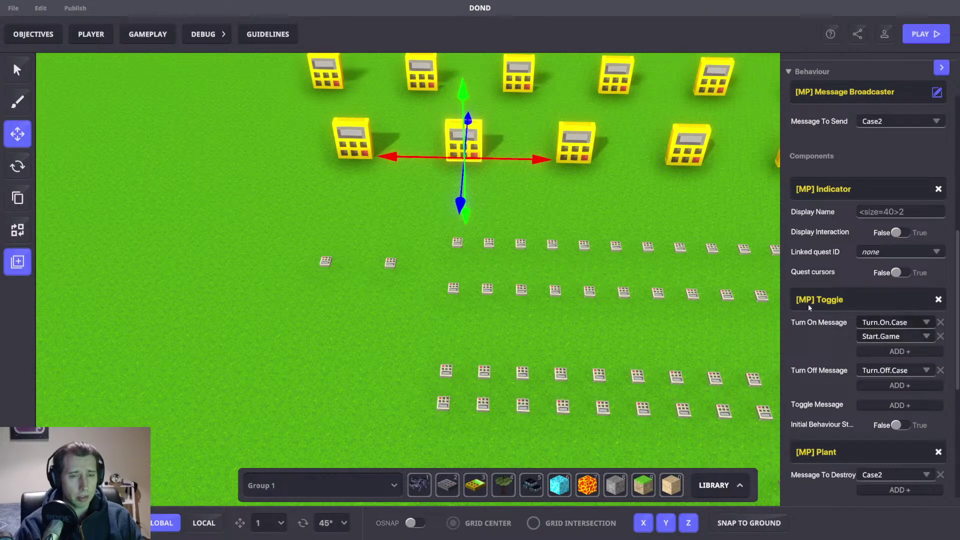
pyautogui.scroll(-3, 583, 260)
pyautogui.scroll(6, 553, 252)
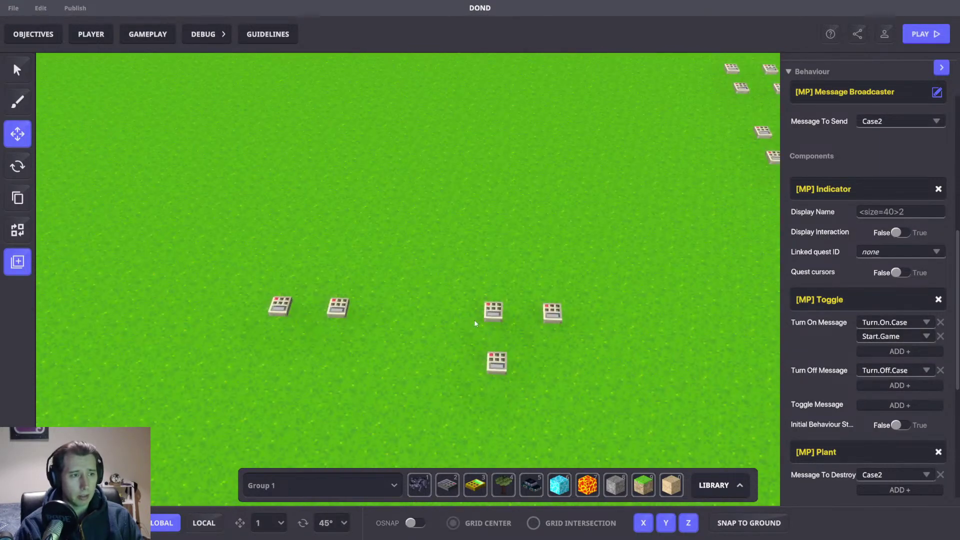
pyautogui.click(496, 362)
pyautogui.click(868, 300)
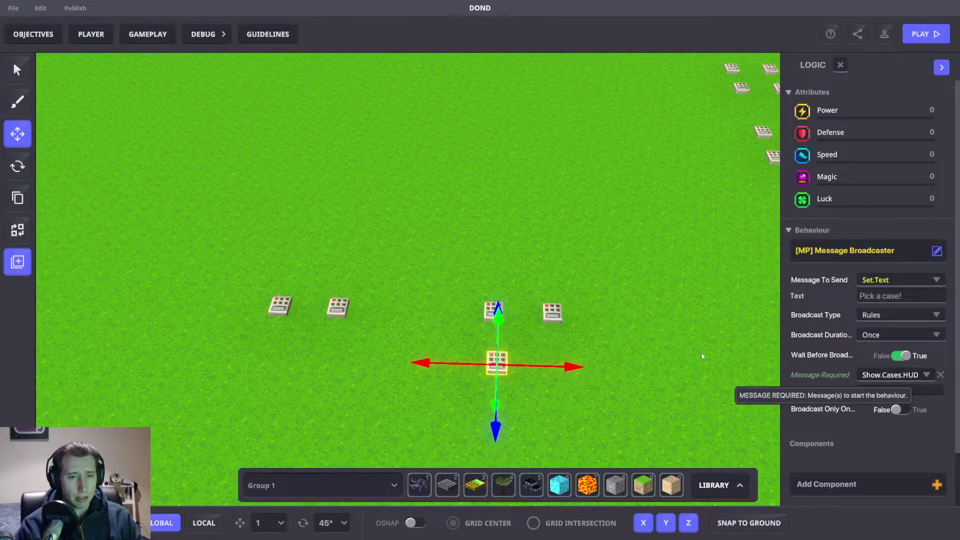
# Step: Open the logic of the right-hand tile and the left numpad switch, widening the panel
pyautogui.click(546, 316)
pyautogui.scroll(-3, 866, 346)
pyautogui.click(859, 284)
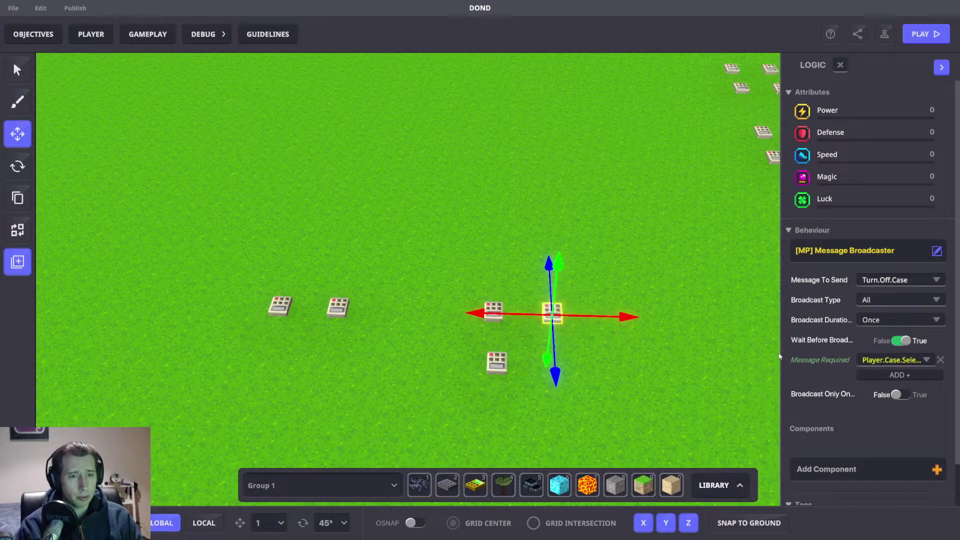
pyautogui.moveTo(780, 350); pyautogui.dragTo(720, 354)
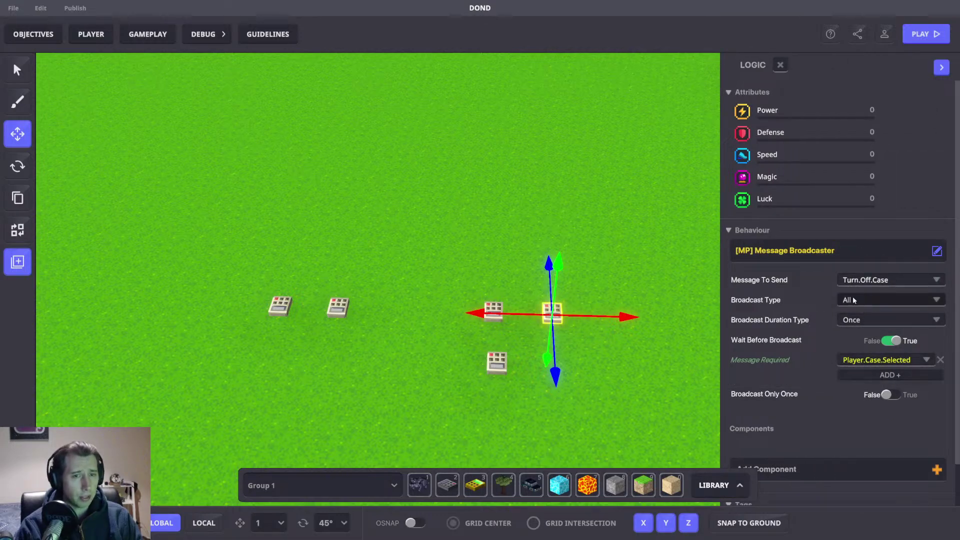
pyautogui.scroll(3, 500, 298)
pyautogui.click(477, 333)
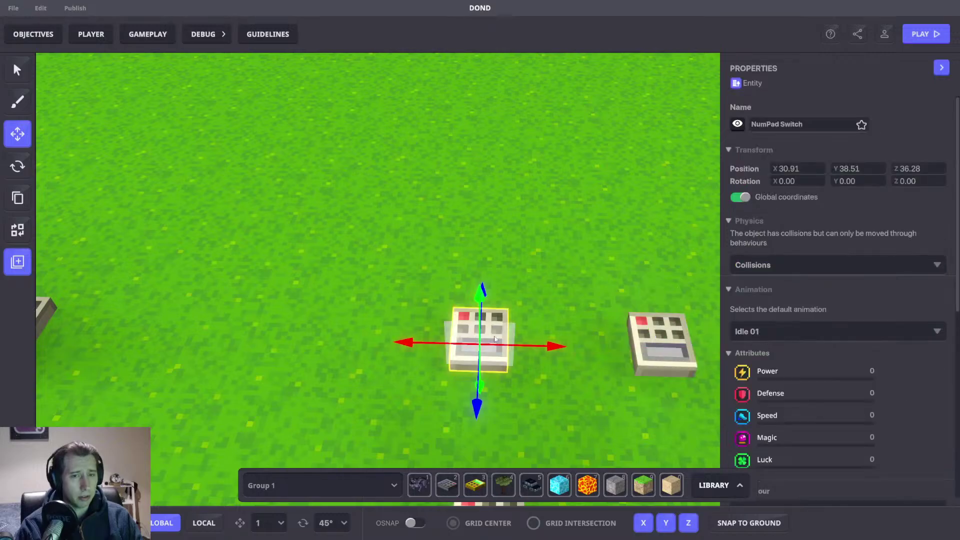
pyautogui.scroll(-5, 841, 344)
pyautogui.click(842, 345)
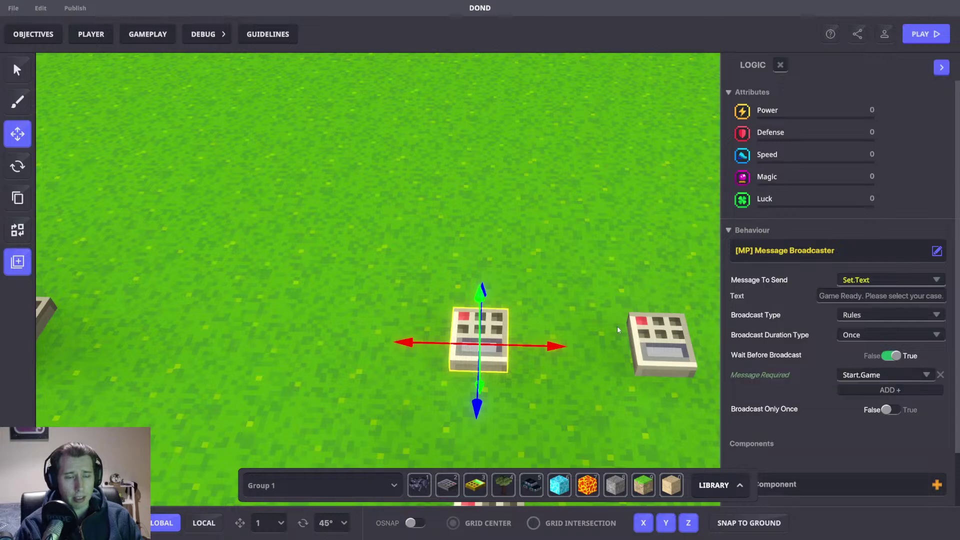
# Step: Select one of the Golden Numpad Large objects to check its components
pyautogui.scroll(-5, 615, 311)
pyautogui.moveTo(618, 313); pyautogui.dragTo(786, 333, button='right')
pyautogui.moveTo(700, 215); pyautogui.dragTo(500, 221, button='middle')
pyautogui.click(515, 218)
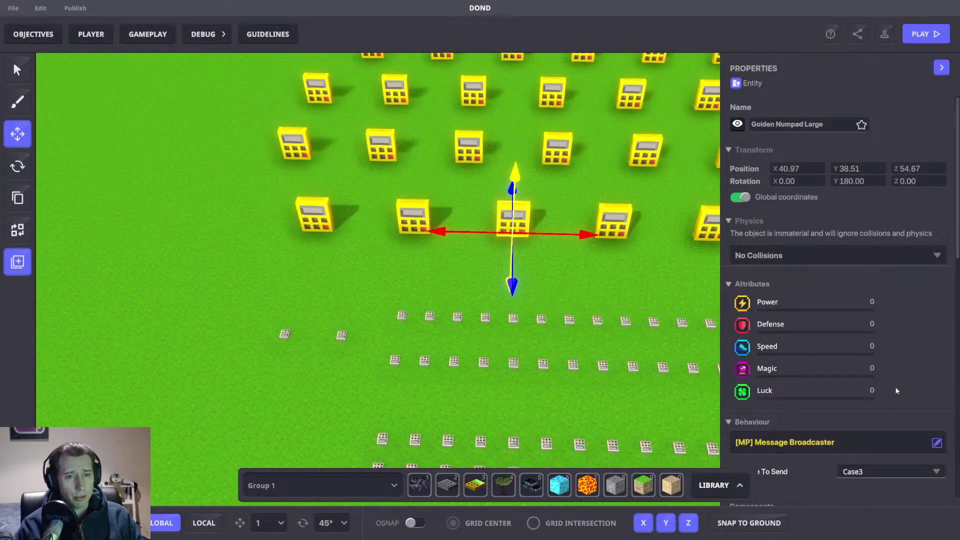
pyautogui.scroll(-6, 895, 386)
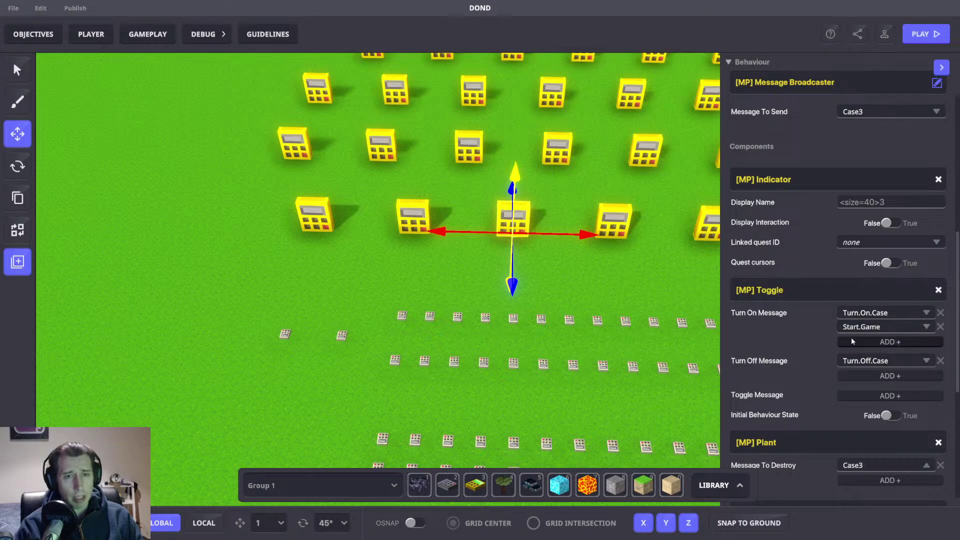
pyautogui.scroll(3, 805, 274)
pyautogui.scroll(-4, 830, 275)
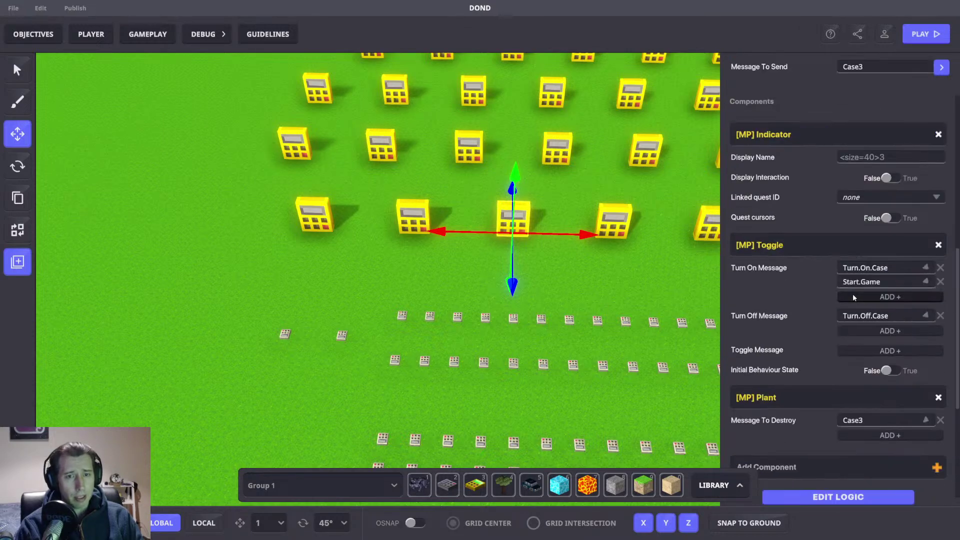
# Step: Open the logic of a small NumPad Switch, then pan toward the cyan blocks
pyautogui.moveTo(333, 336); pyautogui.dragTo(380, 249, button='middle')
pyautogui.click(534, 255)
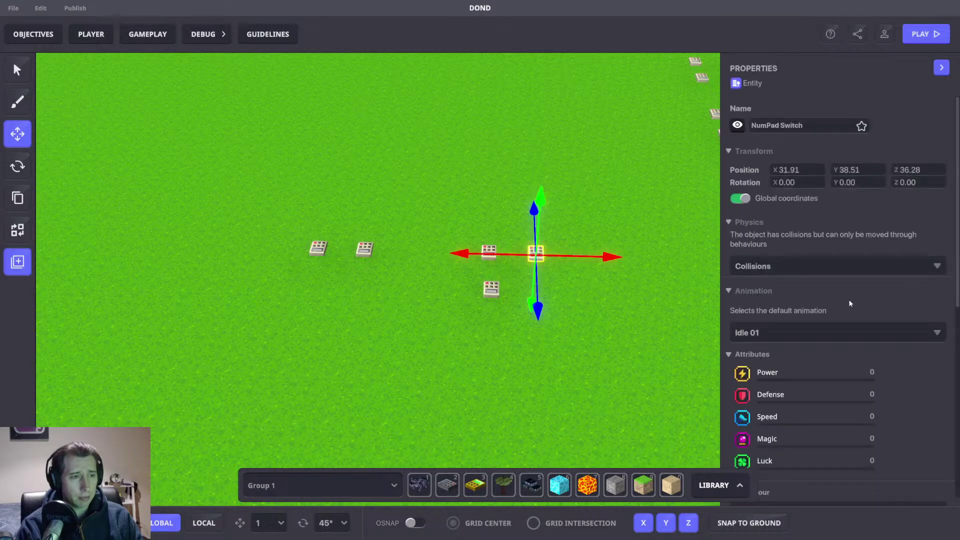
pyautogui.scroll(-5, 849, 305)
pyautogui.click(872, 283)
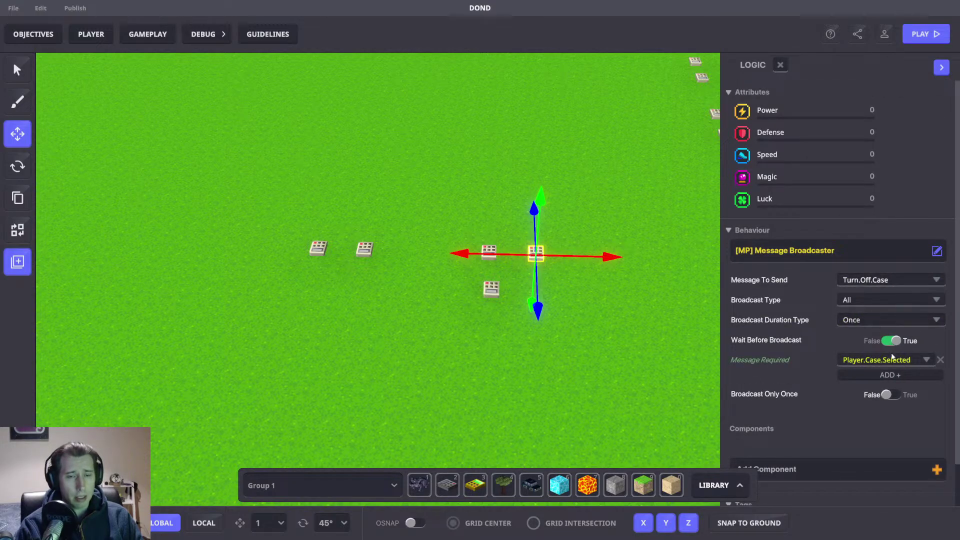
pyautogui.scroll(-5, 600, 235)
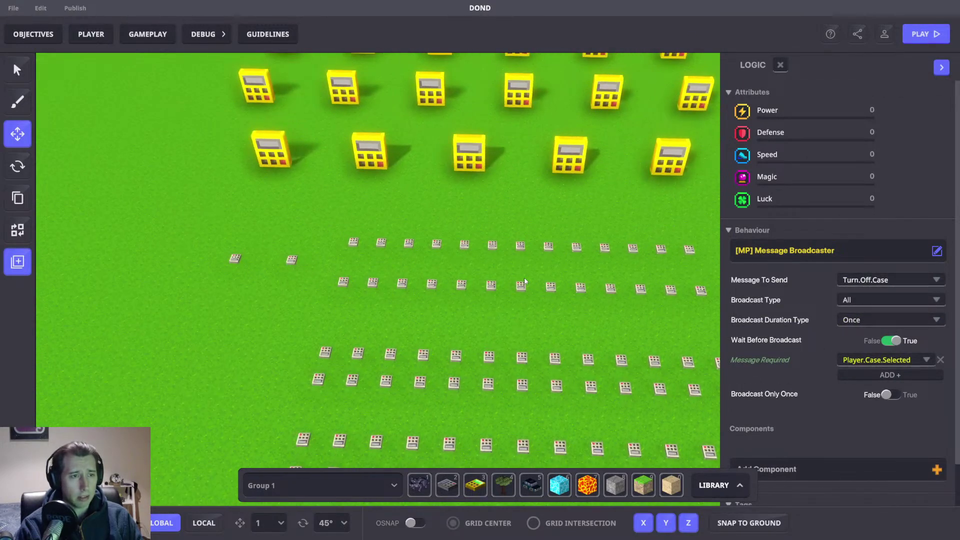
pyautogui.moveTo(556, 338); pyautogui.dragTo(450, 253, button='middle')
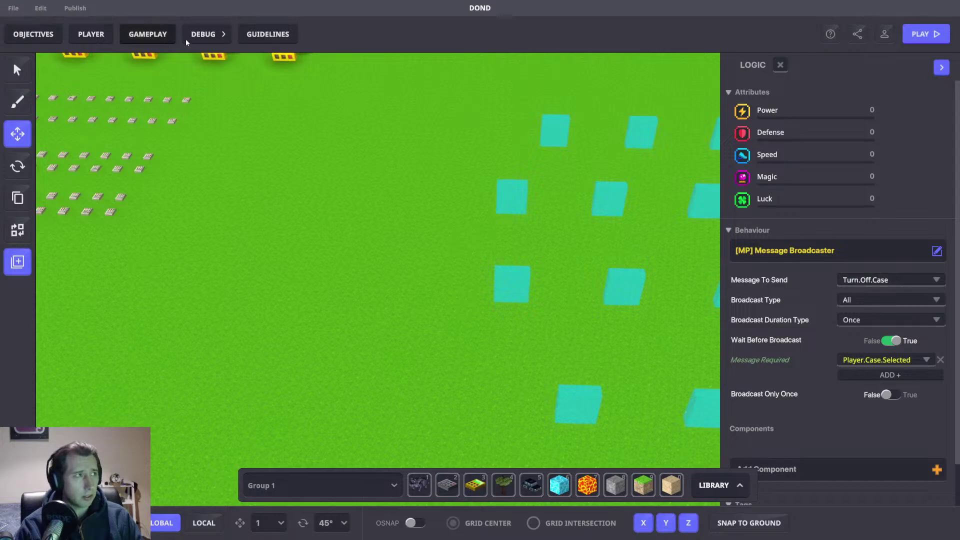
# Step: Search the Debug Inspector's message list for Player.Case.se
pyautogui.click(203, 34)
pyautogui.click(297, 114)
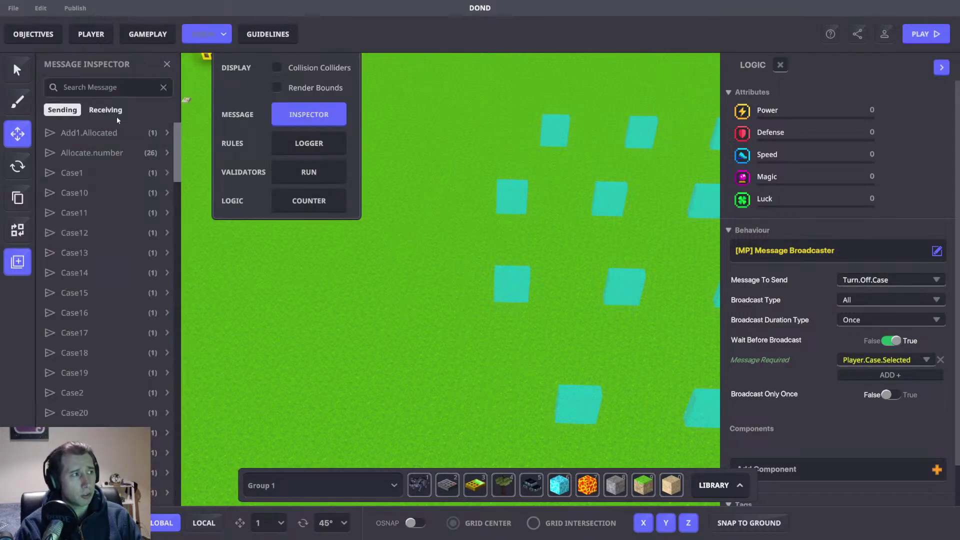
pyautogui.click(114, 88)
pyautogui.write('Playe')
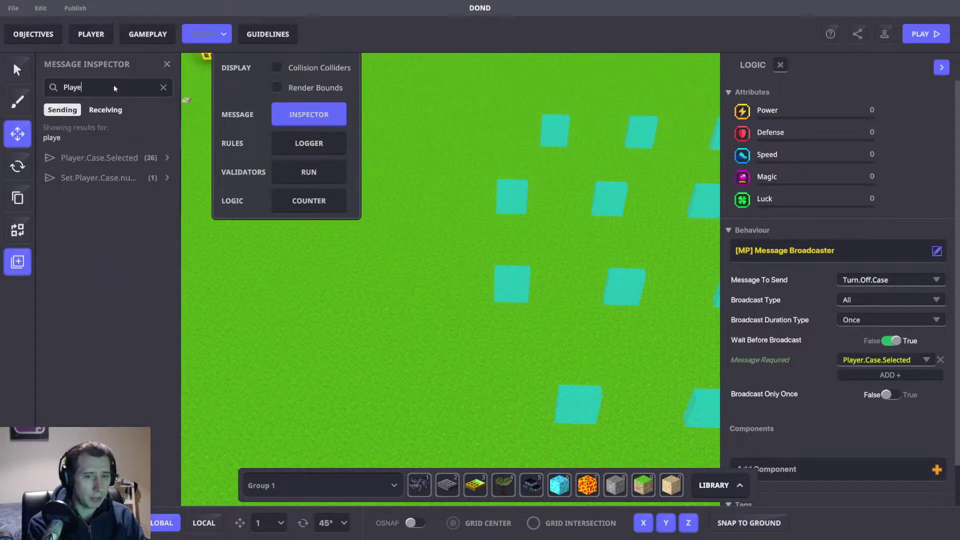
pyautogui.write('r.Case')
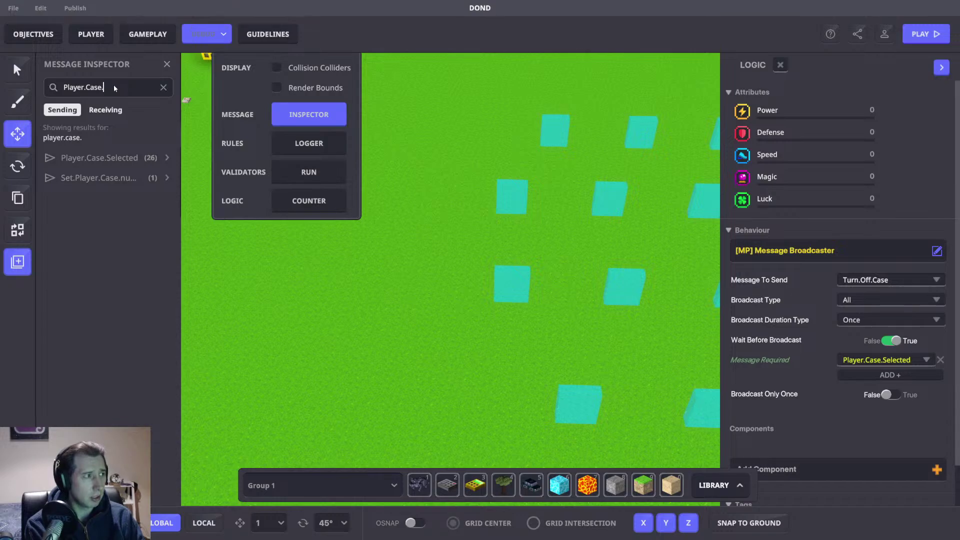
pyautogui.write('.se')
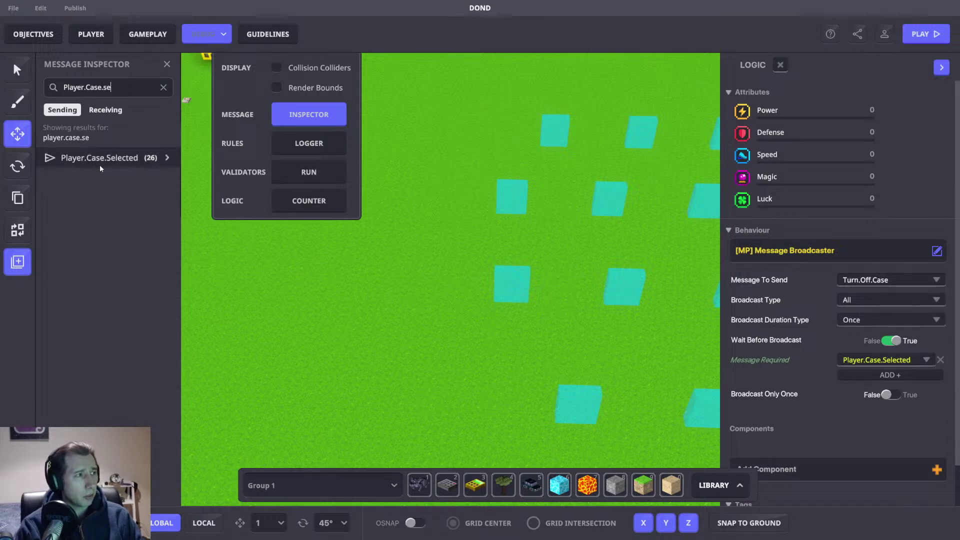
# Step: Open the ruleset listed under Player.Case.Selected's Receiving entries
pyautogui.click(112, 161)
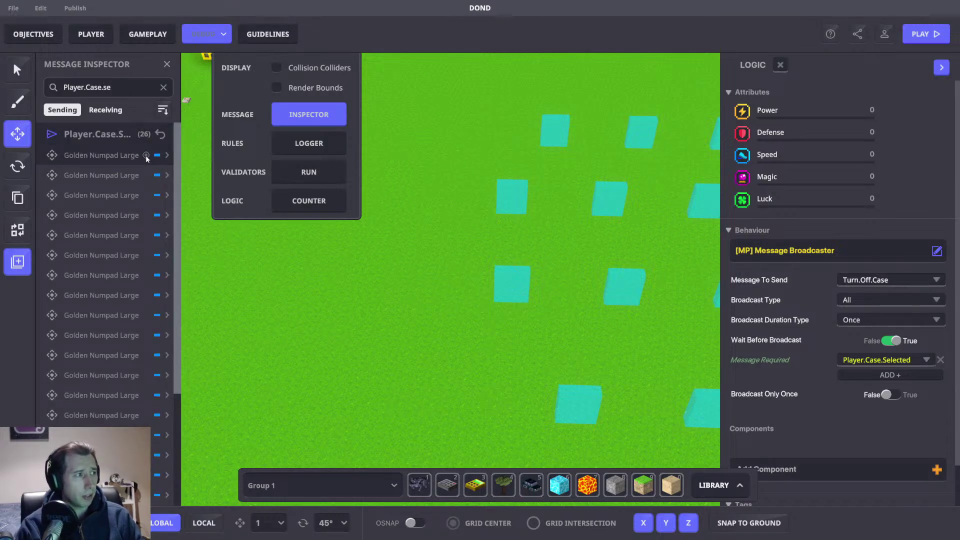
pyautogui.click(146, 155)
pyautogui.scroll(-5, 840, 310)
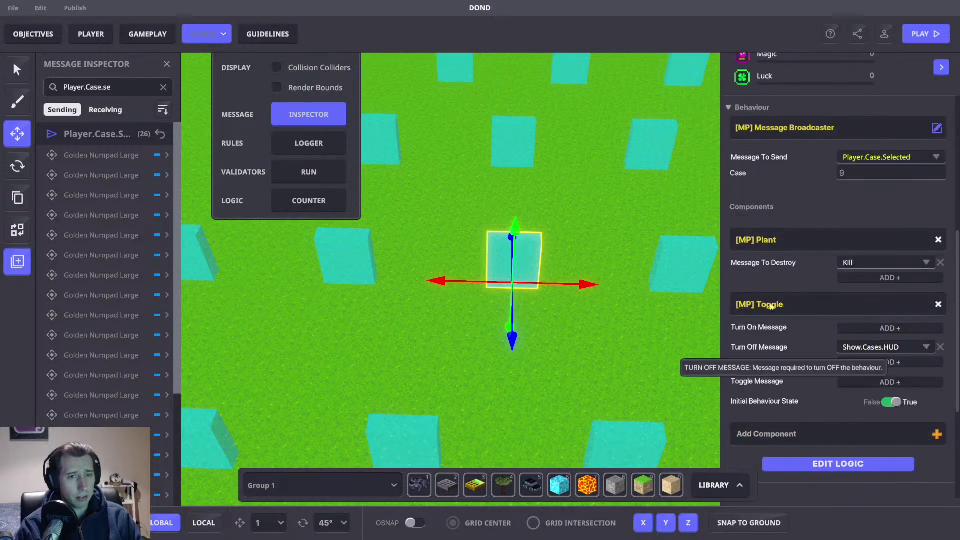
pyautogui.scroll(-6, 544, 241)
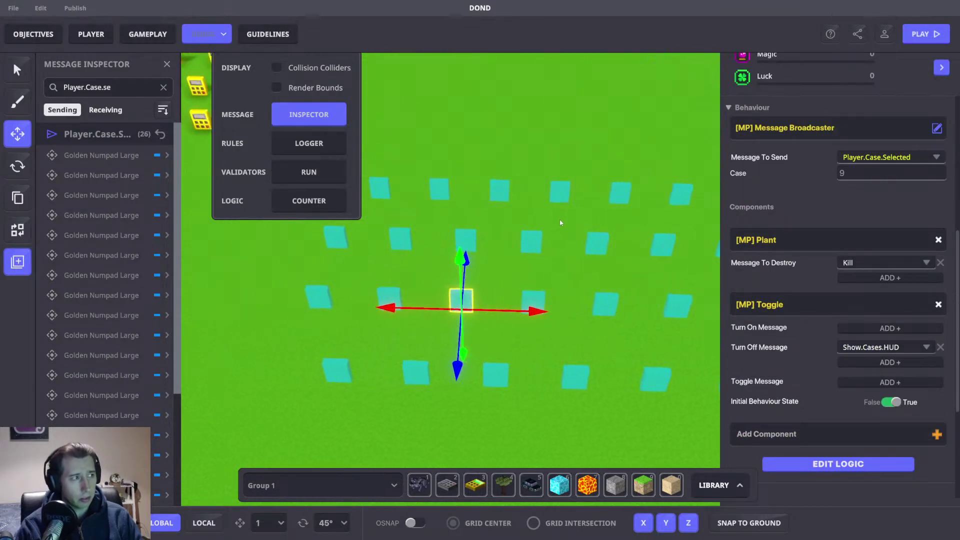
pyautogui.click(106, 110)
pyautogui.click(100, 156)
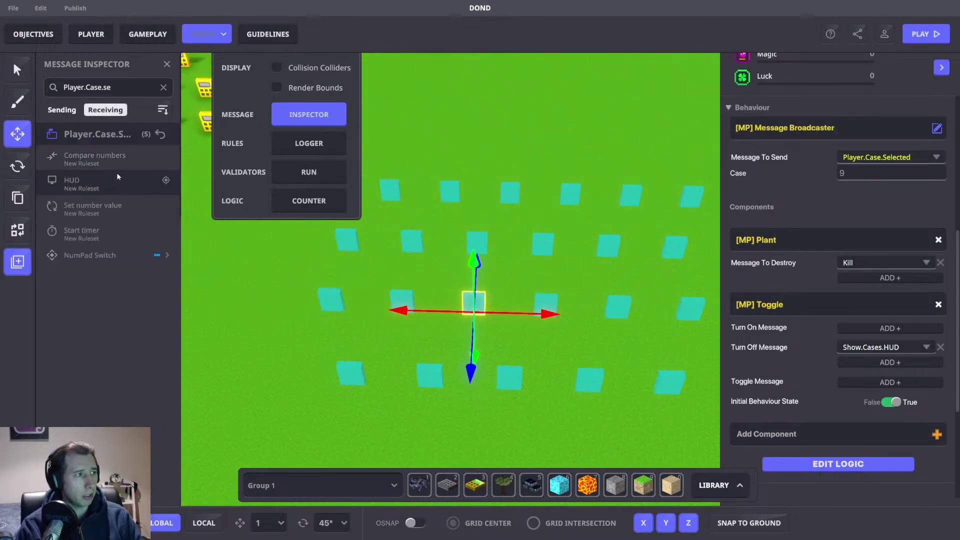
pyautogui.click(166, 156)
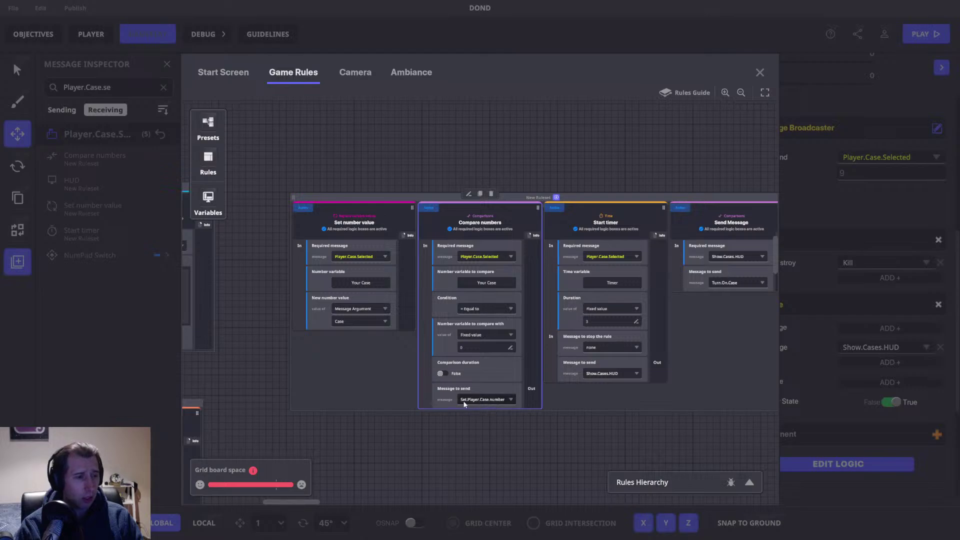
# Step: Pan across the Player.Case.Selected rule cards to review them
pyautogui.moveTo(595, 428); pyautogui.dragTo(455, 431)
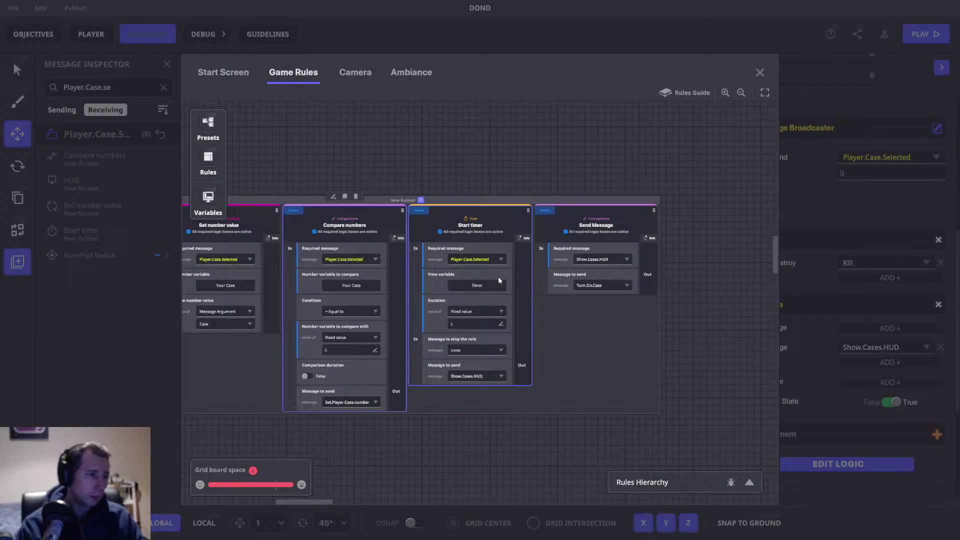
pyautogui.moveTo(463, 334); pyautogui.dragTo(495, 327)
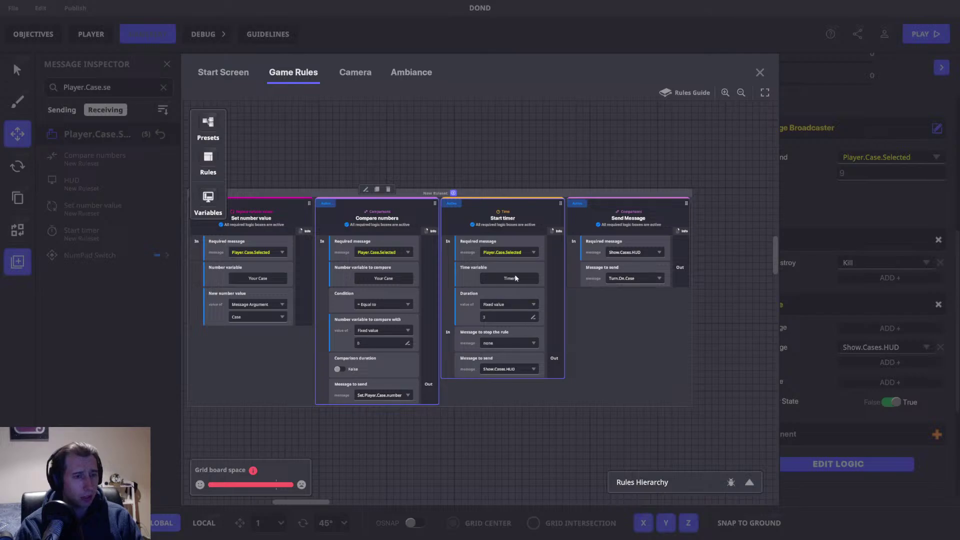
pyautogui.moveTo(461, 167); pyautogui.dragTo(516, 156)
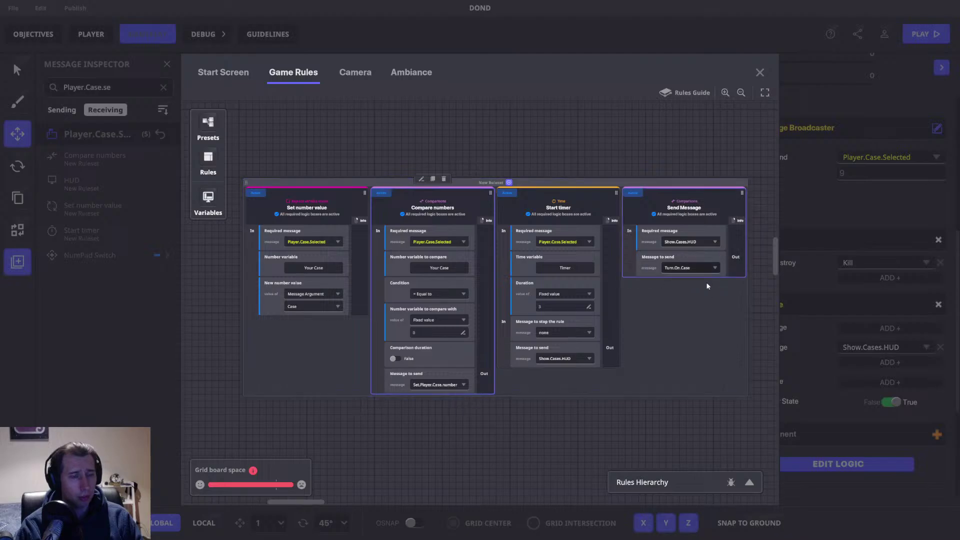
pyautogui.moveTo(649, 173); pyautogui.dragTo(587, 175)
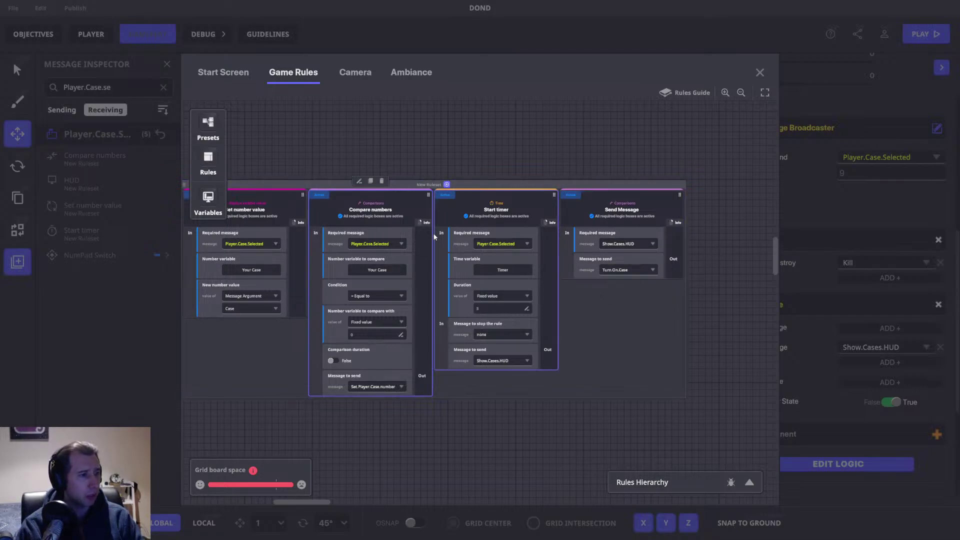
pyautogui.moveTo(410, 167); pyautogui.dragTo(501, 148)
pyautogui.moveTo(544, 204); pyautogui.dragTo(513, 212)
# Step: Select the ruleset group, check the Rules Hierarchy list, and close the Game Rules
pyautogui.click(491, 173)
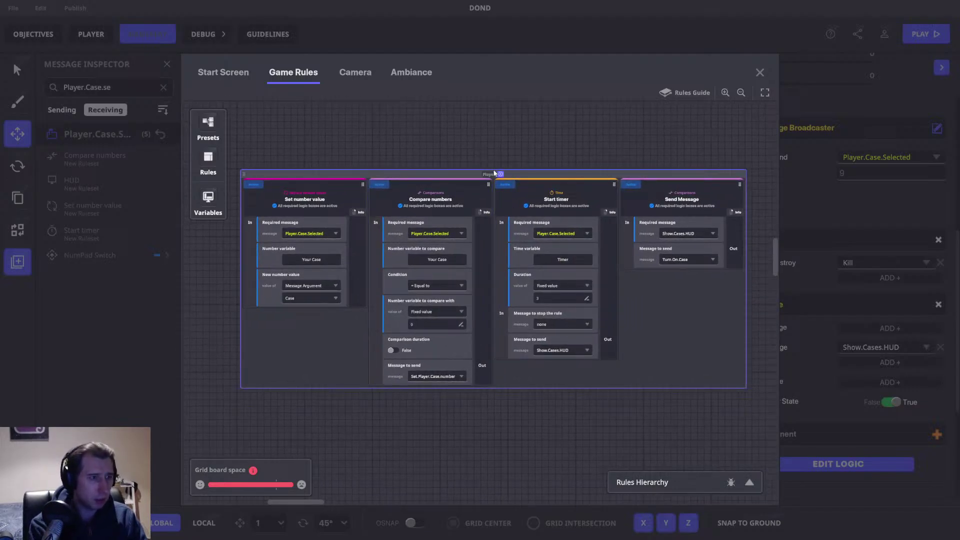
pyautogui.moveTo(494, 173)
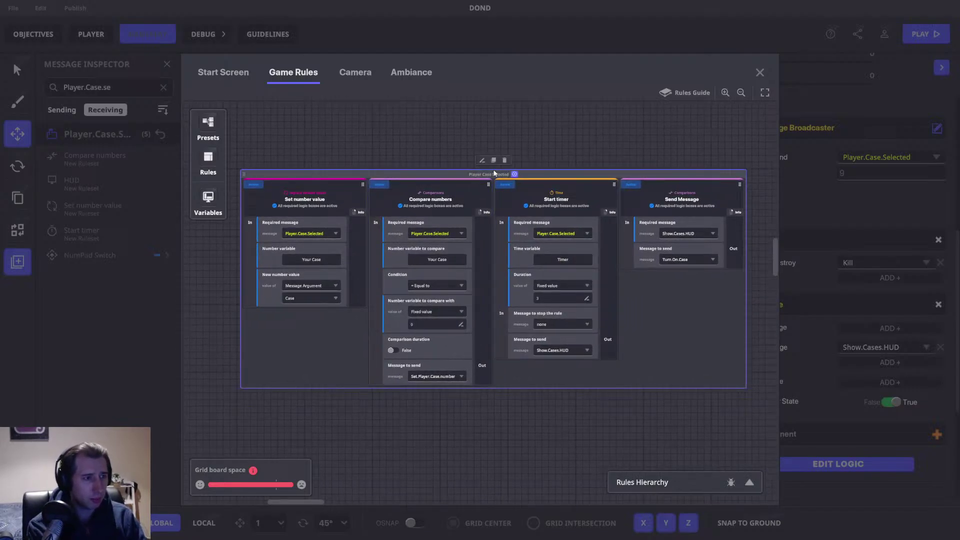
pyautogui.click(749, 483)
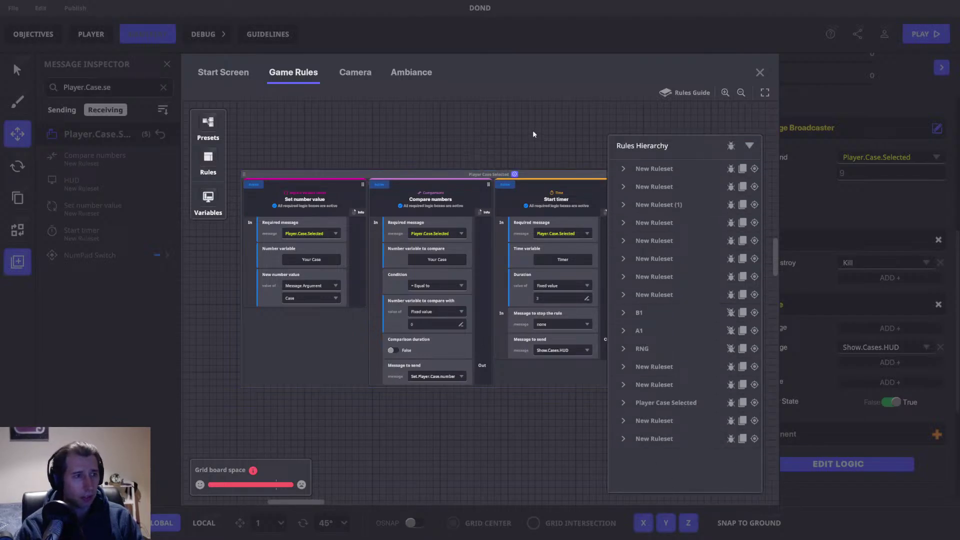
pyautogui.click(749, 147)
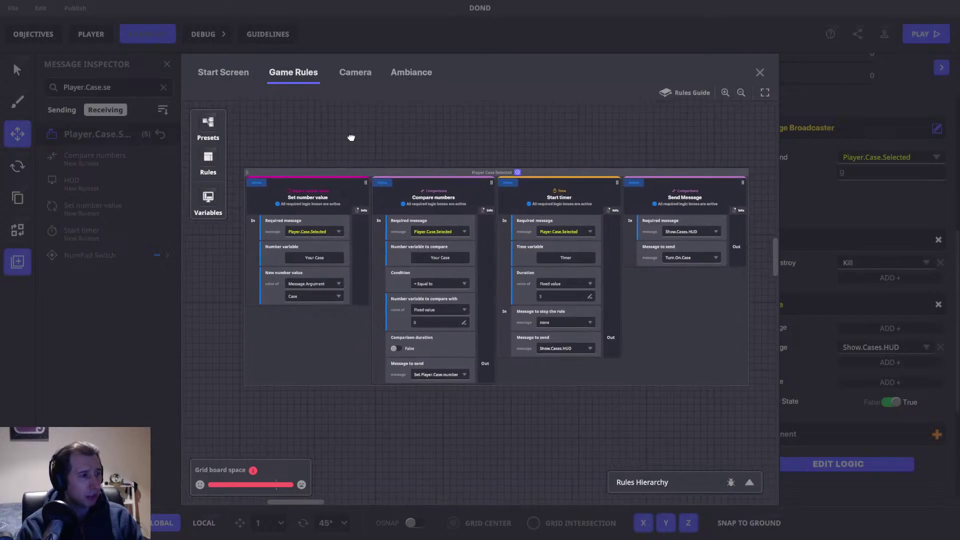
pyautogui.moveTo(350, 139); pyautogui.dragTo(376, 164)
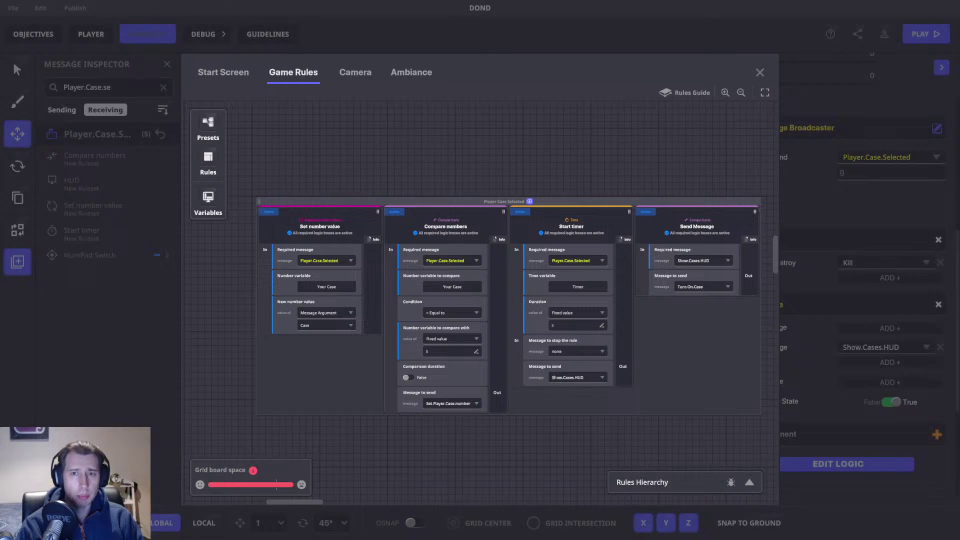
pyautogui.moveTo(319, 344); pyautogui.dragTo(350, 326)
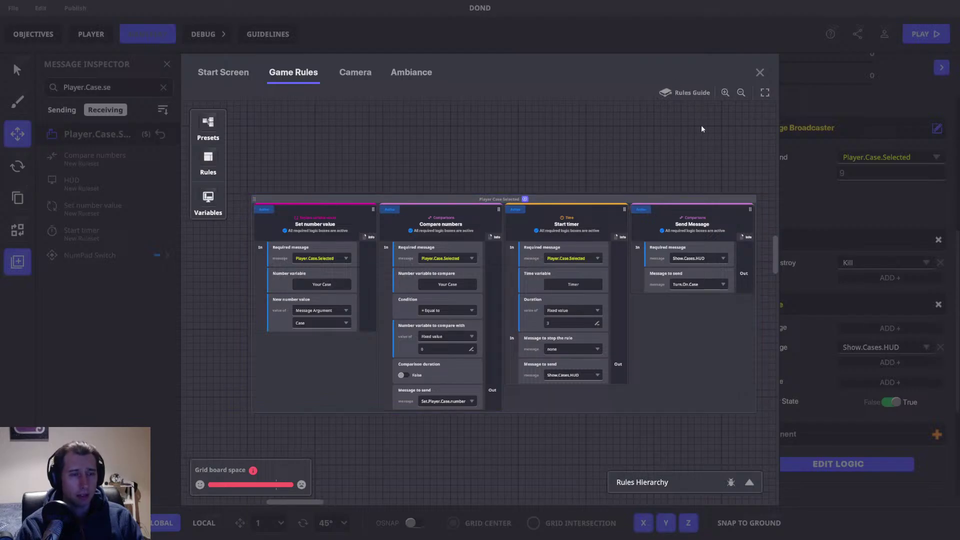
pyautogui.click(762, 73)
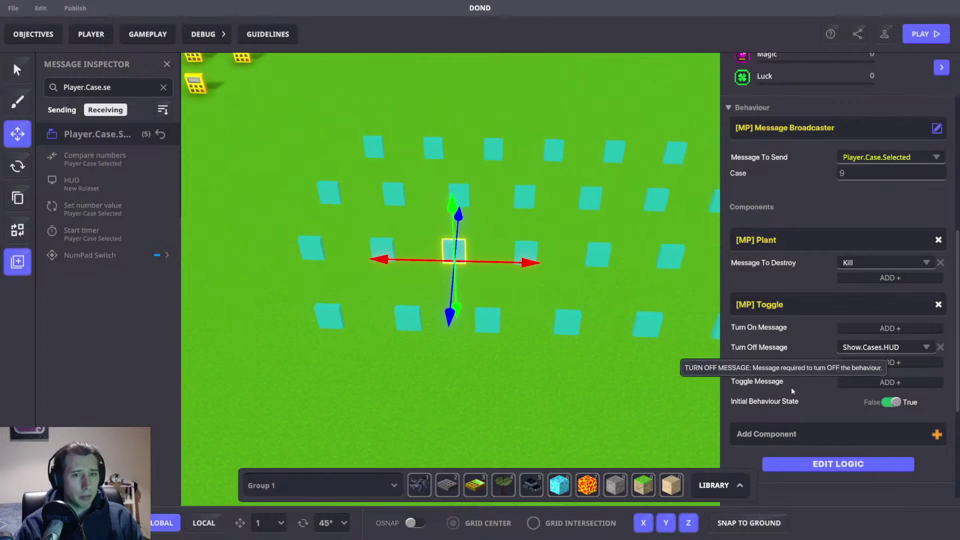
# Step: Review case 9's full logic components, then check the Player.Case.Selected game rules
pyautogui.click(815, 464)
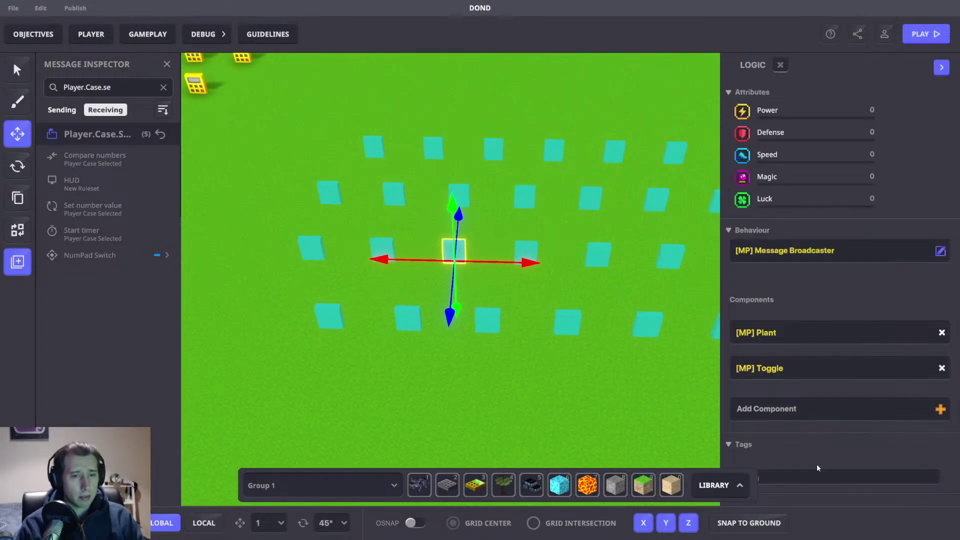
pyautogui.scroll(-5, 727, 354)
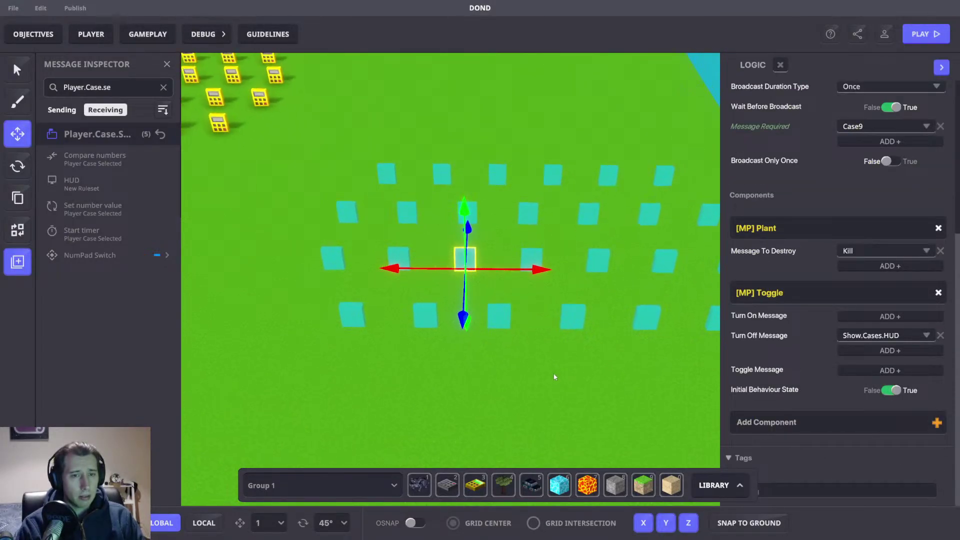
pyautogui.scroll(4, 850, 260)
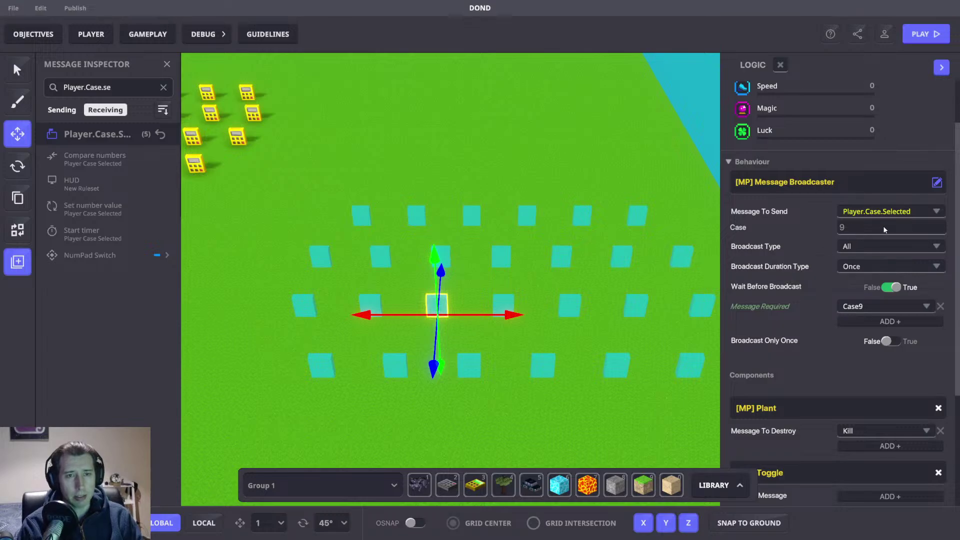
pyautogui.scroll(-3, 824, 350)
pyautogui.scroll(3, 882, 300)
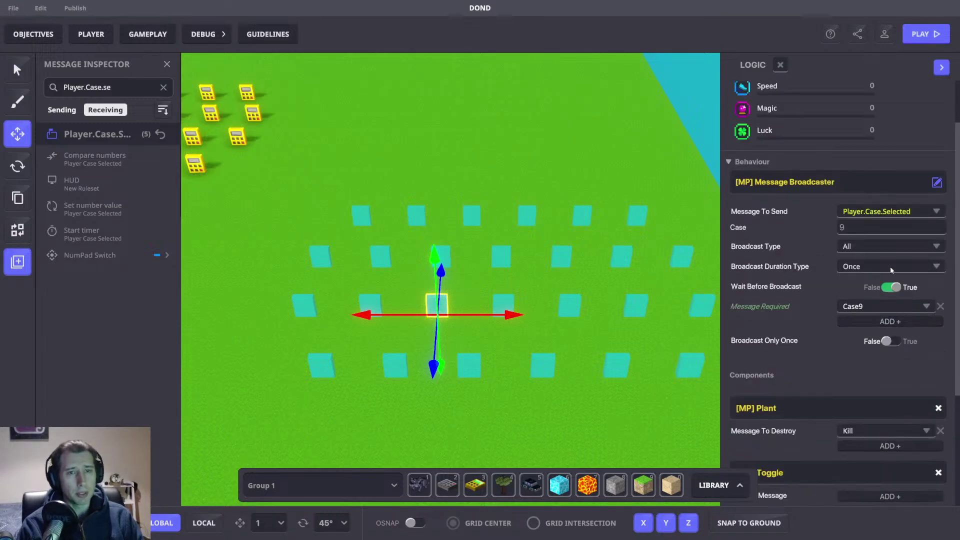
pyautogui.click(148, 34)
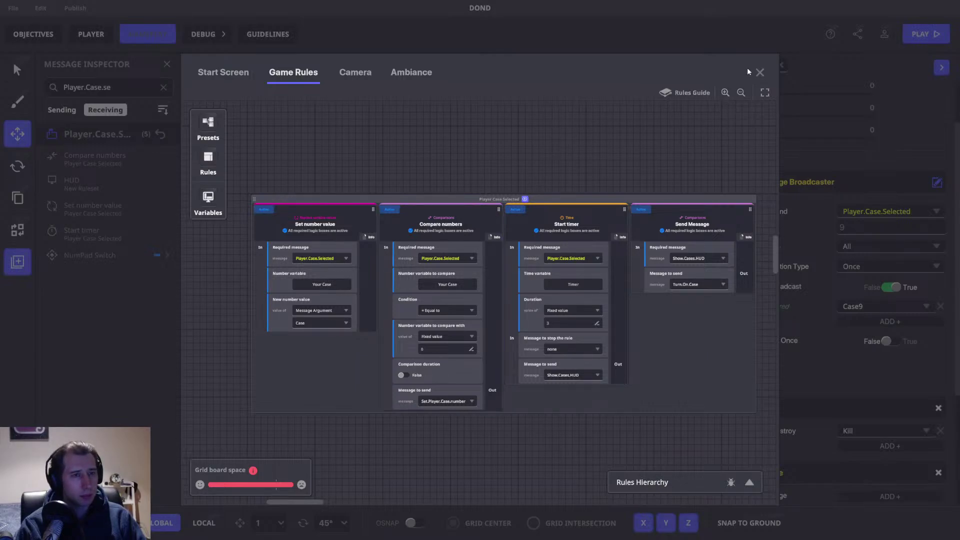
pyautogui.click(760, 72)
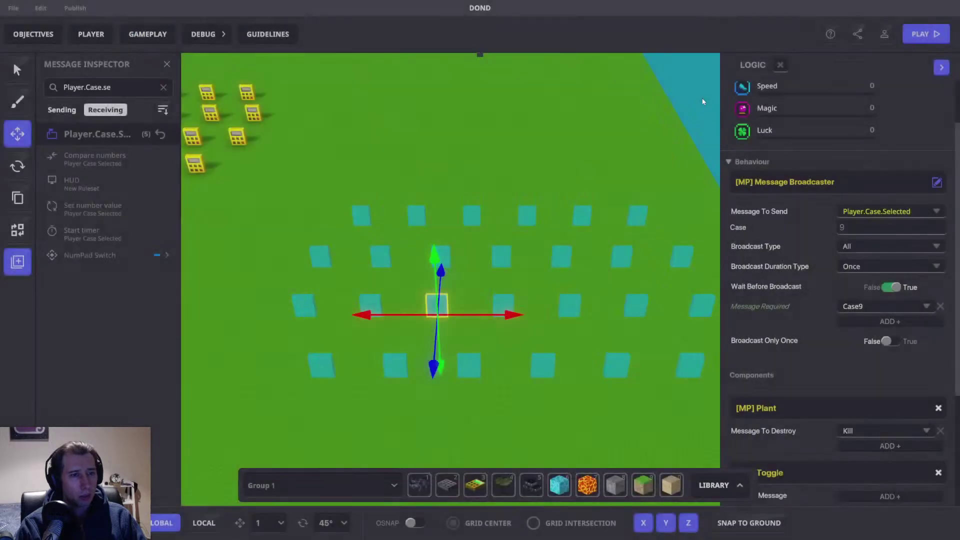
# Step: Box-select all 26 case tiles and move the grid off the cyan squares
pyautogui.click(538, 166)
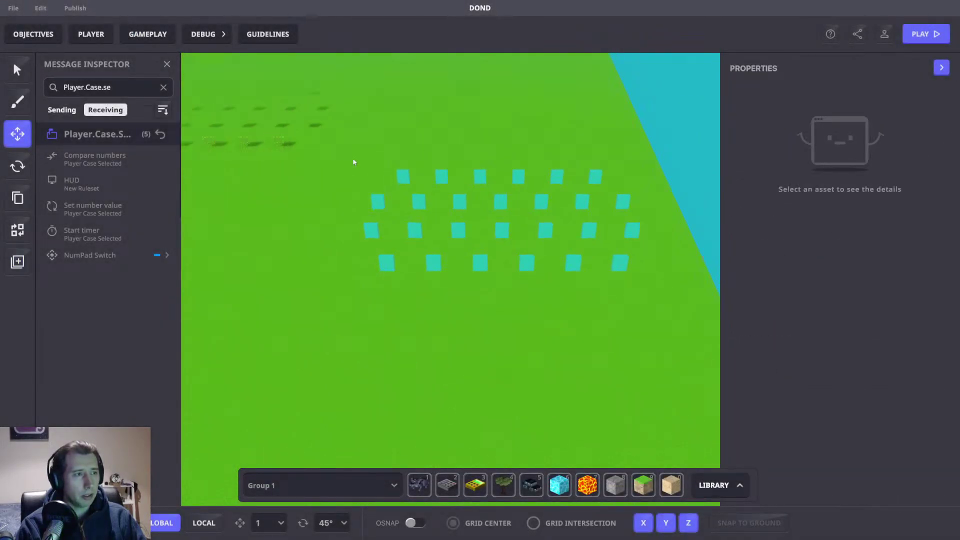
pyautogui.moveTo(335, 149); pyautogui.dragTo(663, 320)
pyautogui.moveTo(535, 255); pyautogui.dragTo(539, 201)
pyautogui.moveTo(563, 296); pyautogui.dragTo(543, 150)
pyautogui.moveTo(605, 185); pyautogui.dragTo(566, 173)
pyautogui.scroll(-5, 835, 260)
pyautogui.scroll(-2, 514, 191)
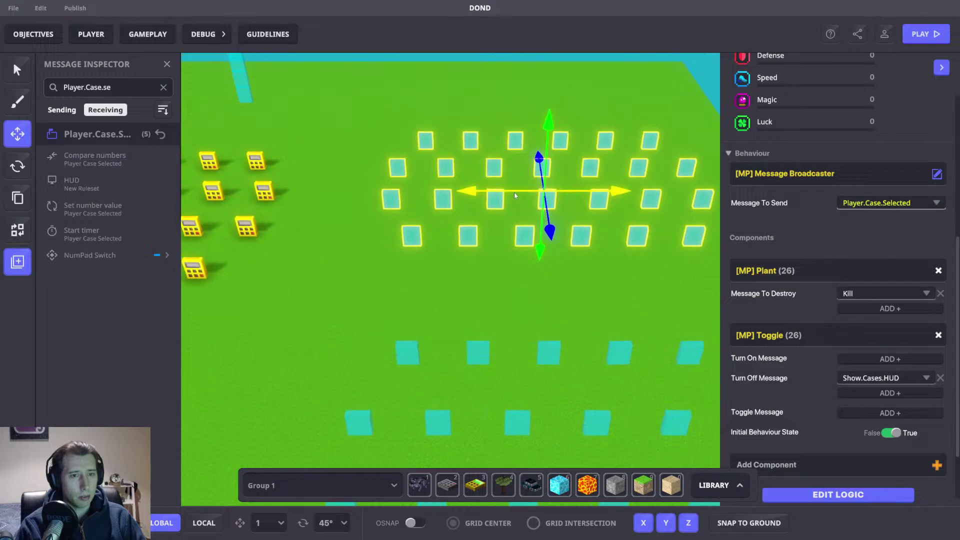
pyautogui.scroll(4, 533, 173)
pyautogui.press('d')
pyautogui.moveTo(551, 215); pyautogui.dragTo(557, 212)
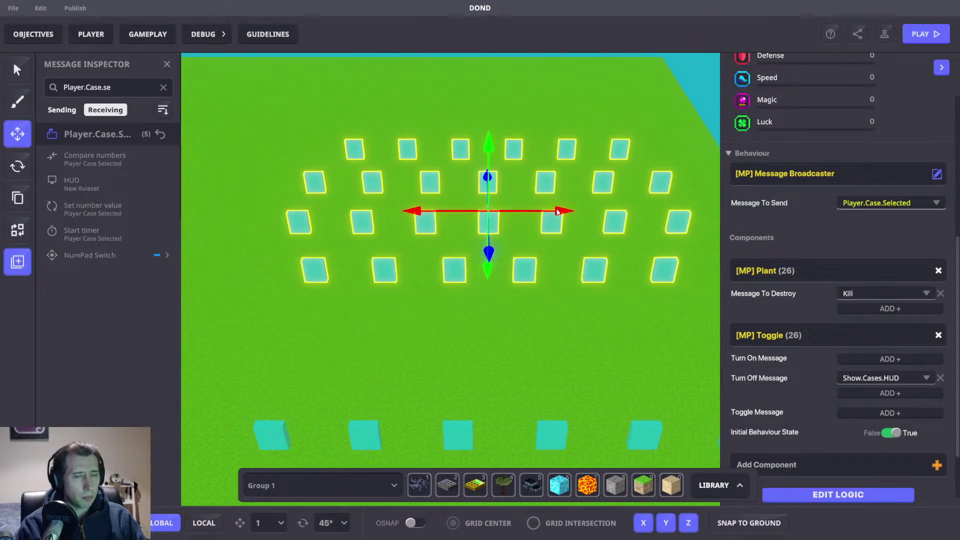
# Step: Review the 26 cases' shared logic settings, then deselect them
pyautogui.click(857, 496)
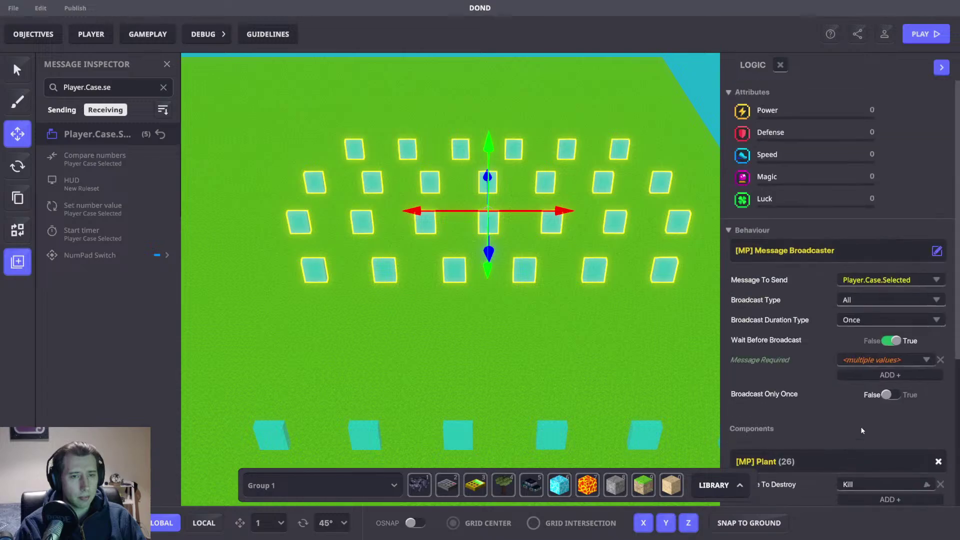
pyautogui.scroll(-5, 815, 306)
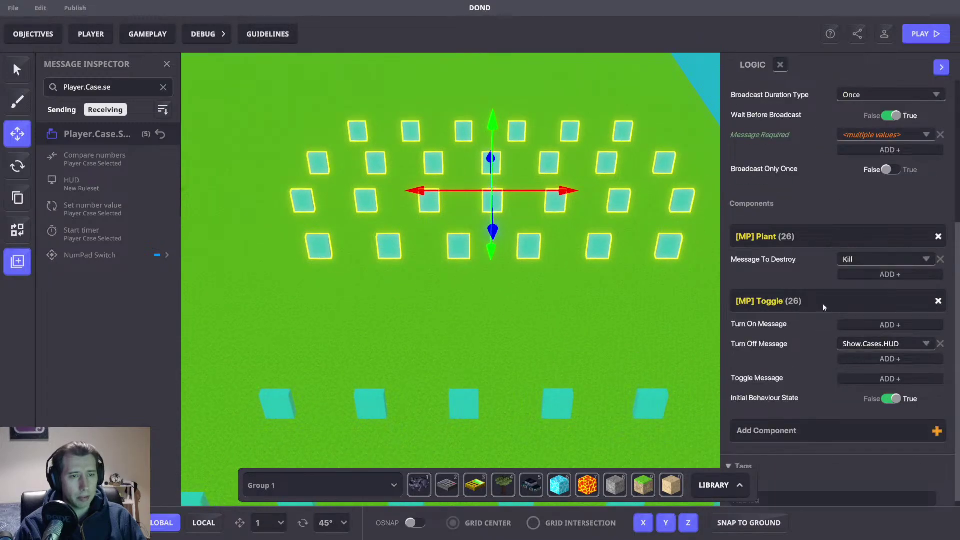
pyautogui.scroll(2, 857, 308)
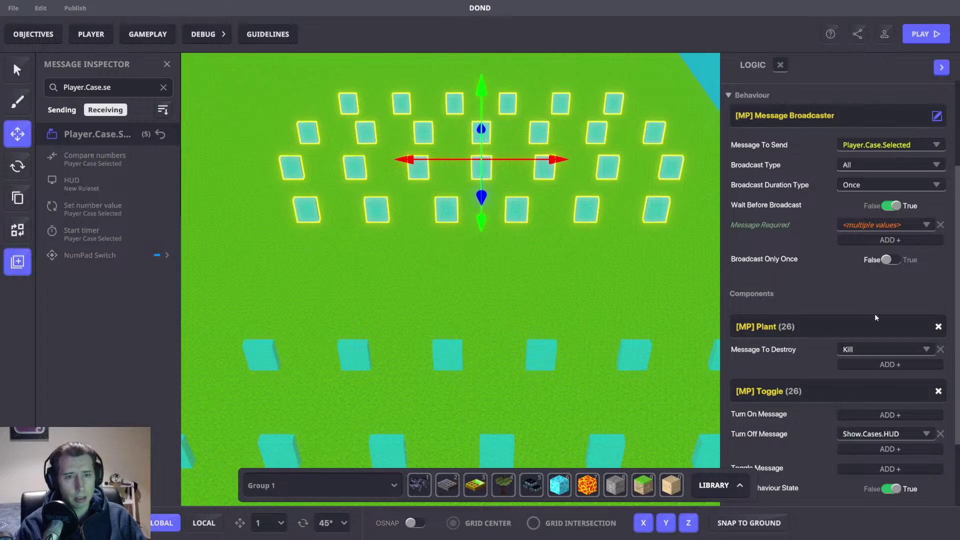
pyautogui.click(360, 209)
# Step: Review a single case tile's Case 1 broadcast logic settings
pyautogui.click(298, 216)
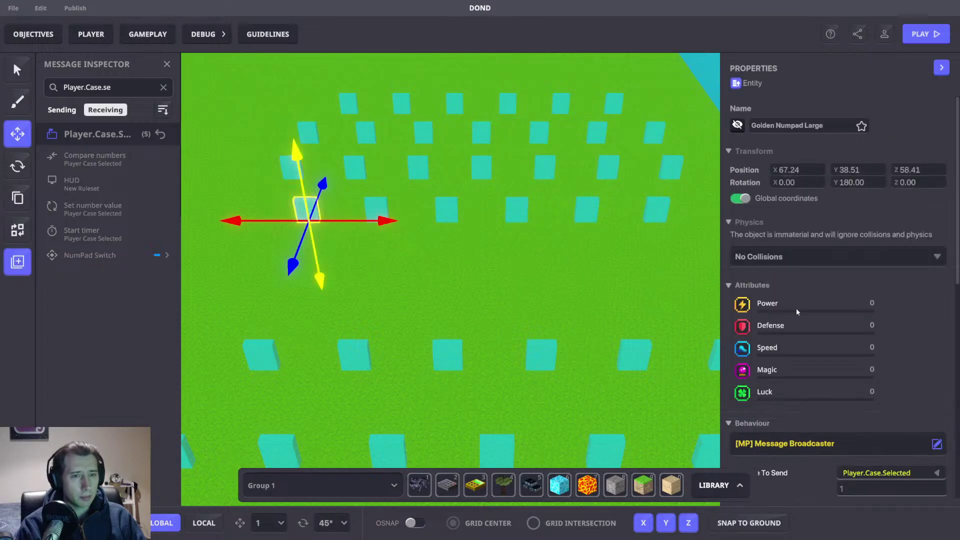
pyautogui.scroll(-6, 793, 301)
pyautogui.click(859, 464)
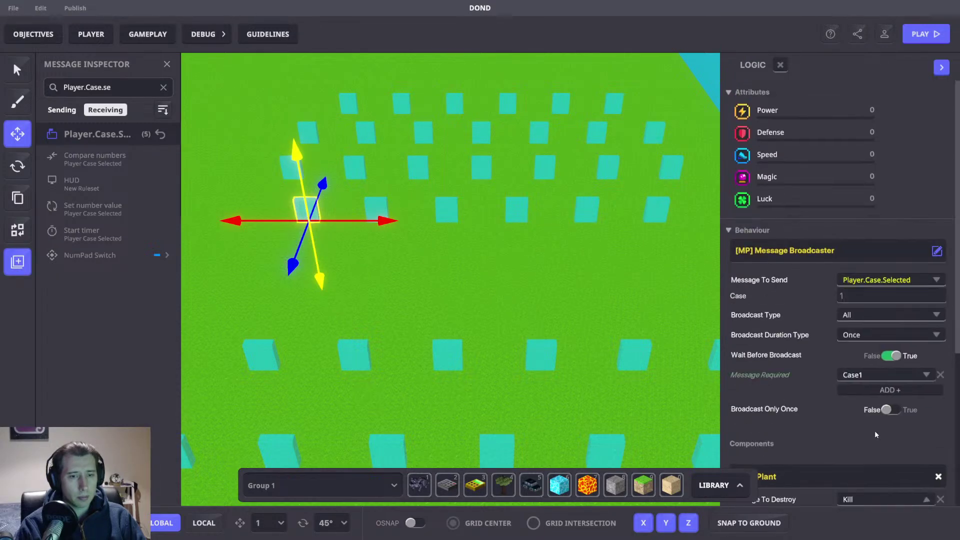
pyautogui.scroll(-5, 850, 400)
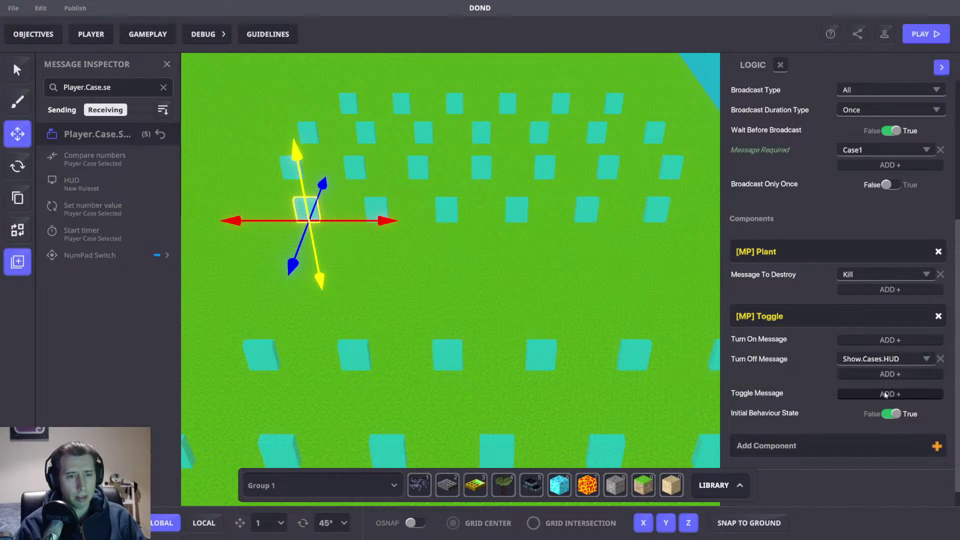
pyautogui.scroll(-3, 622, 284)
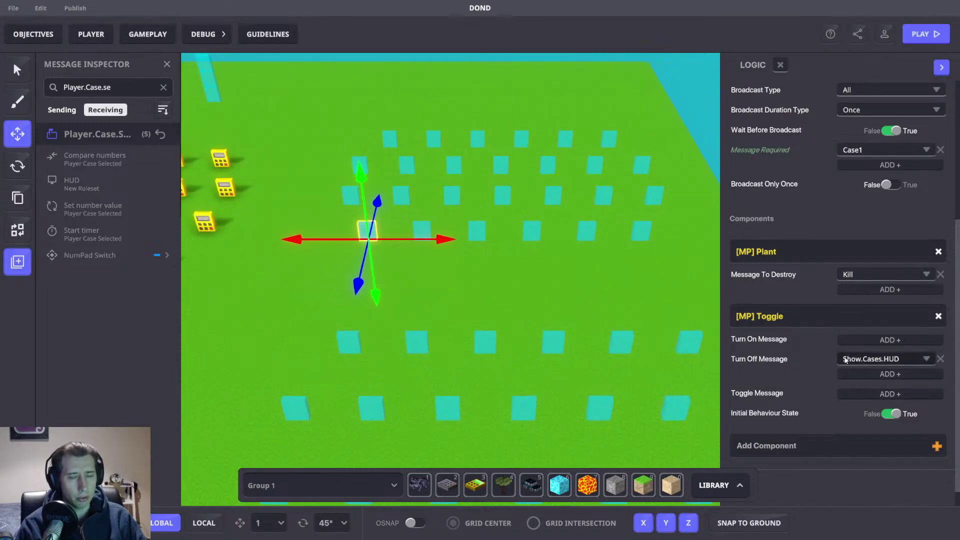
pyautogui.scroll(-2, 377, 290)
# Step: Box-select the lower group of 26 case tiles
pyautogui.moveTo(238, 195); pyautogui.dragTo(645, 372)
pyautogui.scroll(-5, 794, 387)
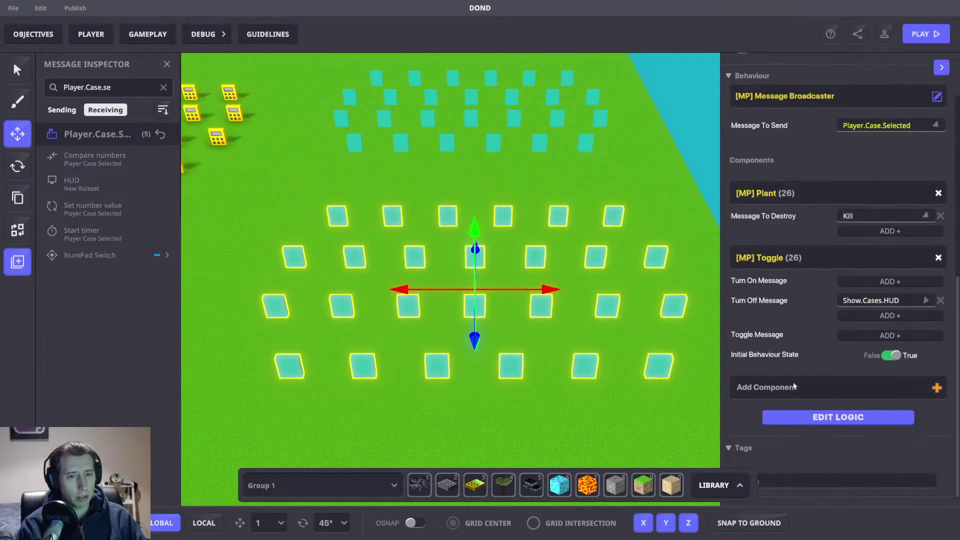
pyautogui.moveTo(543, 328)
pyautogui.mouseDown(button='middle')
pyautogui.moveTo(583, 346)
pyautogui.moveTo(552, 317)
pyautogui.mouseUp(button='middle')
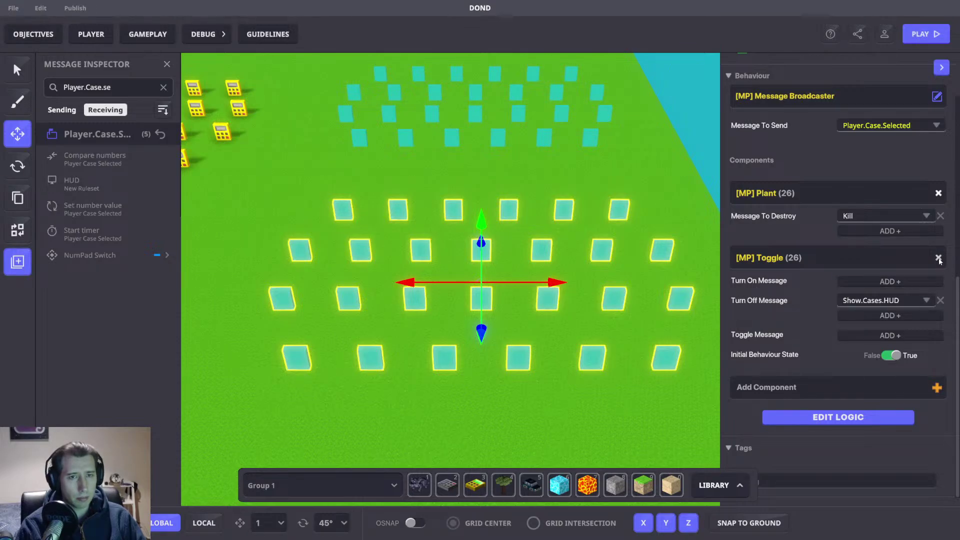
# Step: Remove the Toggle from these 26 cases and make Show.Cases.HUD destroy them
pyautogui.click(938, 259)
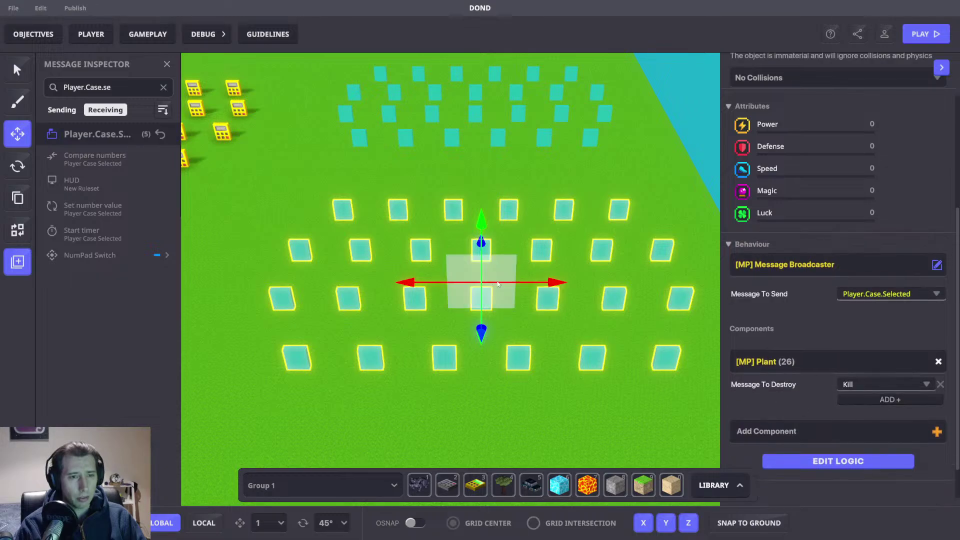
pyautogui.click(862, 384)
pyautogui.write('Show')
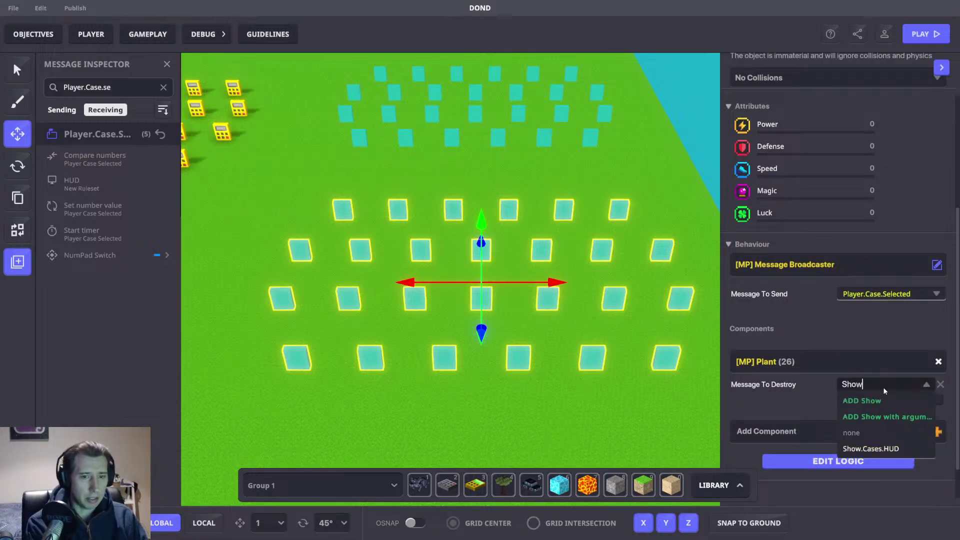
pyautogui.click(869, 447)
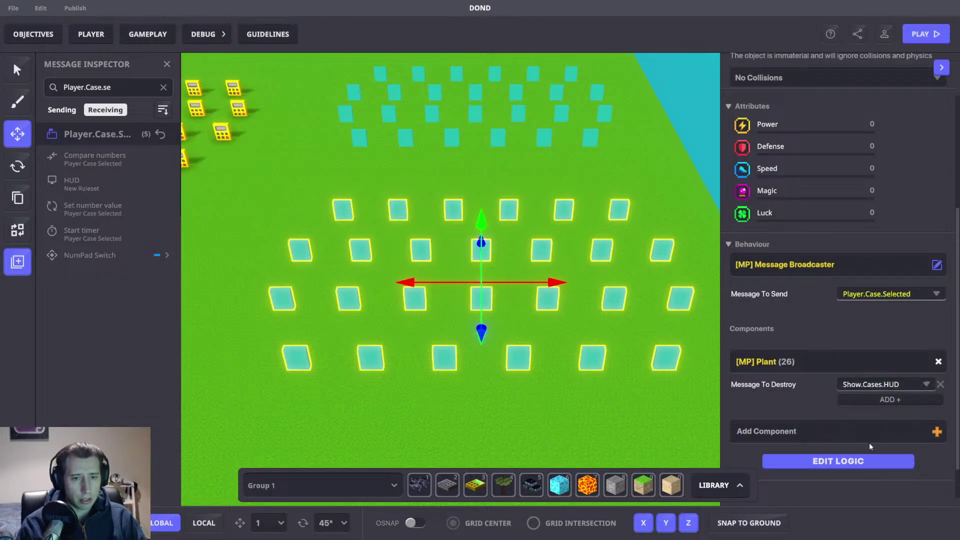
pyautogui.moveTo(615, 345); pyautogui.dragTo(655, 345, button='middle')
pyautogui.moveTo(421, 204); pyautogui.dragTo(346, 186, button='middle')
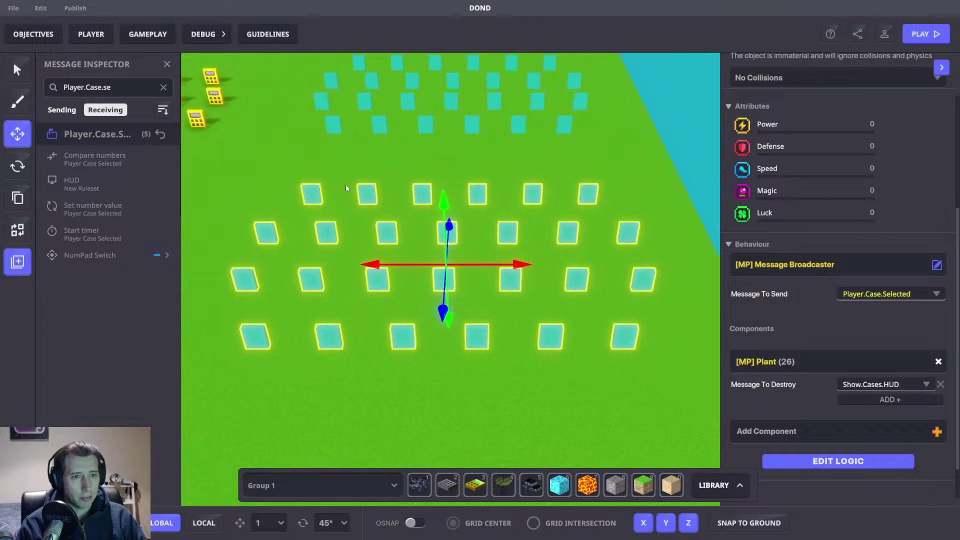
pyautogui.moveTo(412, 193); pyautogui.dragTo(396, 253, button='middle')
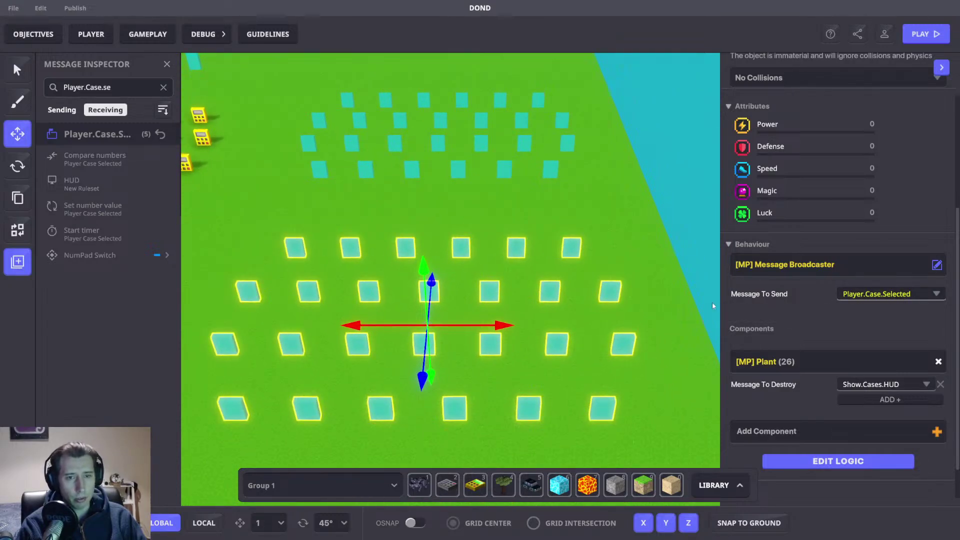
# Step: Select the other 26 cases and make Show.Cases.HUD turn their Toggle on instead of off
pyautogui.click(487, 214)
pyautogui.scroll(5, 492, 208)
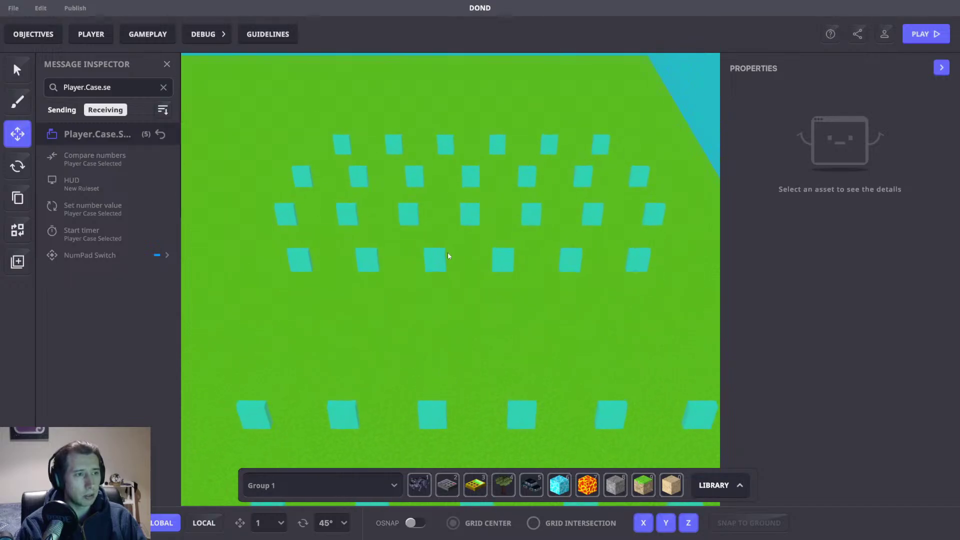
pyautogui.moveTo(258, 94); pyautogui.dragTo(659, 279)
pyautogui.scroll(-5, 890, 325)
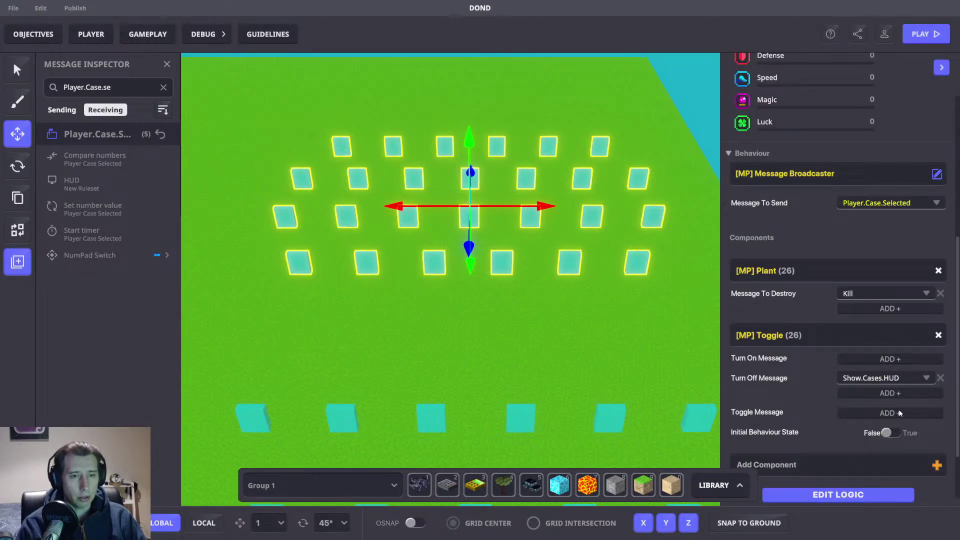
pyautogui.click(941, 377)
pyautogui.click(865, 357)
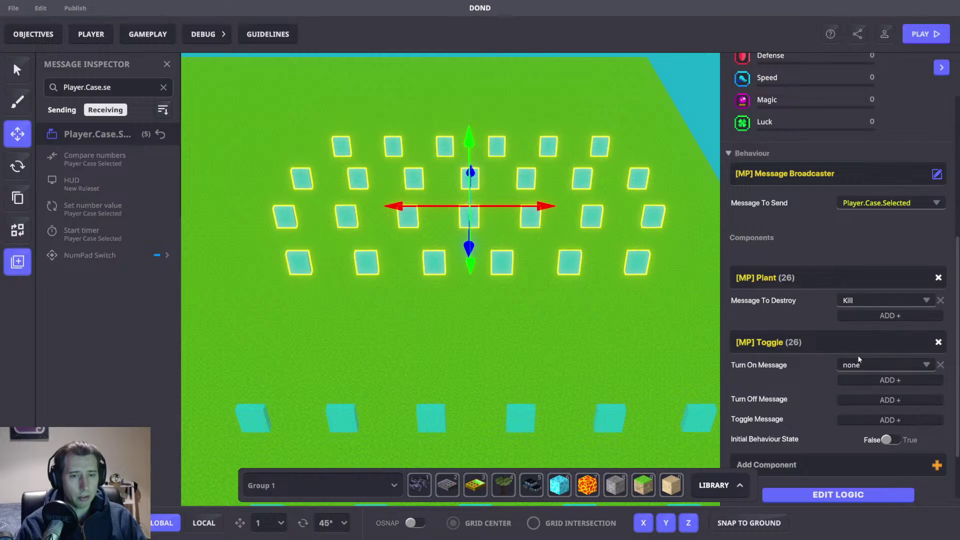
pyautogui.click(877, 367)
pyautogui.write('Show')
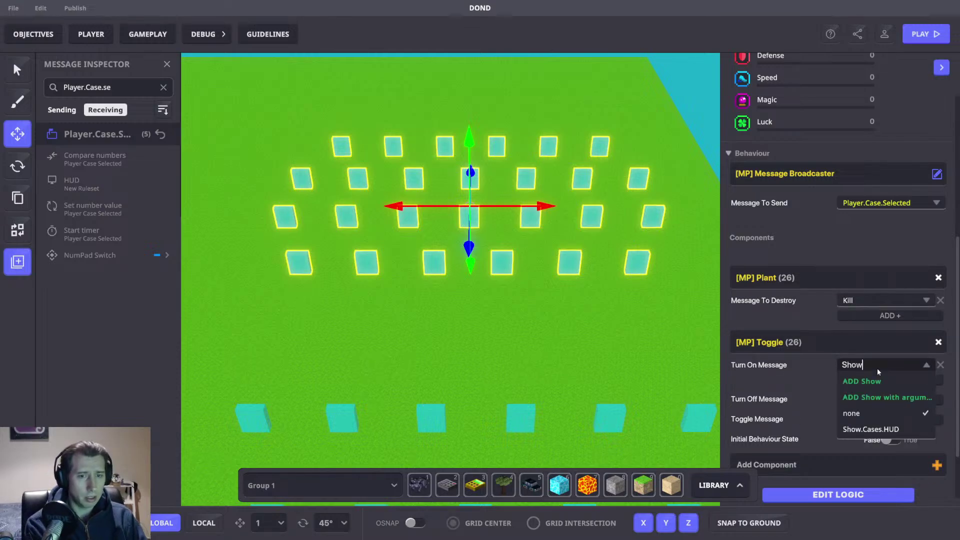
pyautogui.click(878, 429)
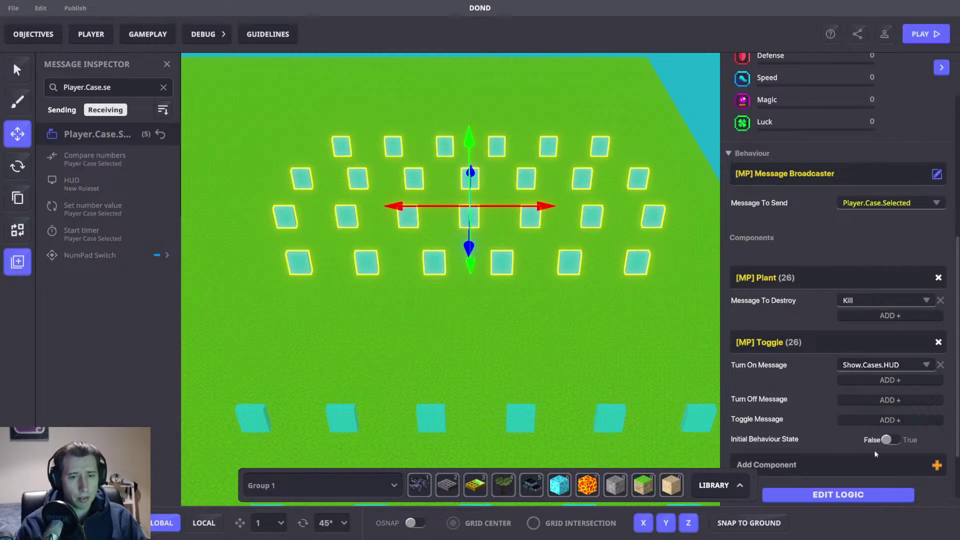
# Step: Remove the Plant behaviour from those 26 cases, then select a single case tile
pyautogui.click(938, 278)
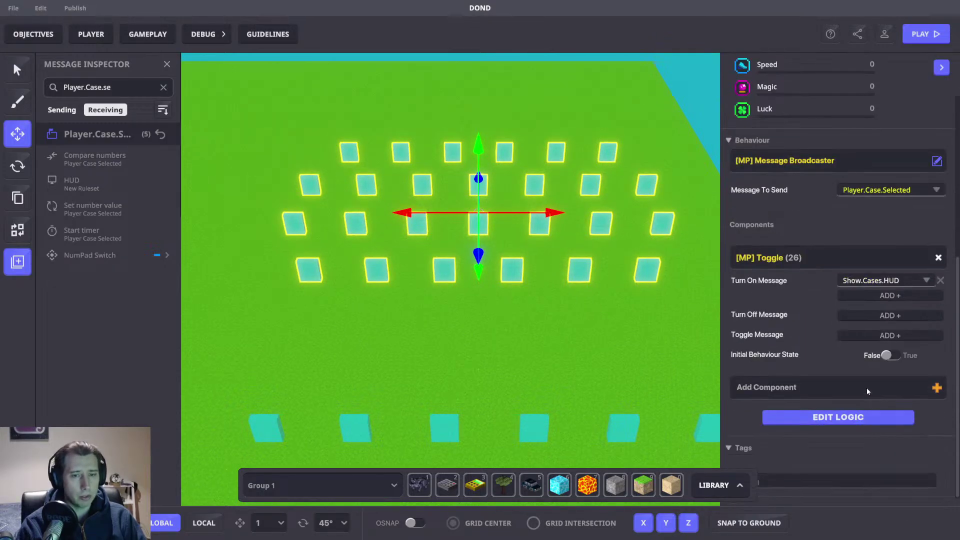
pyautogui.click(263, 273)
pyautogui.click(303, 276)
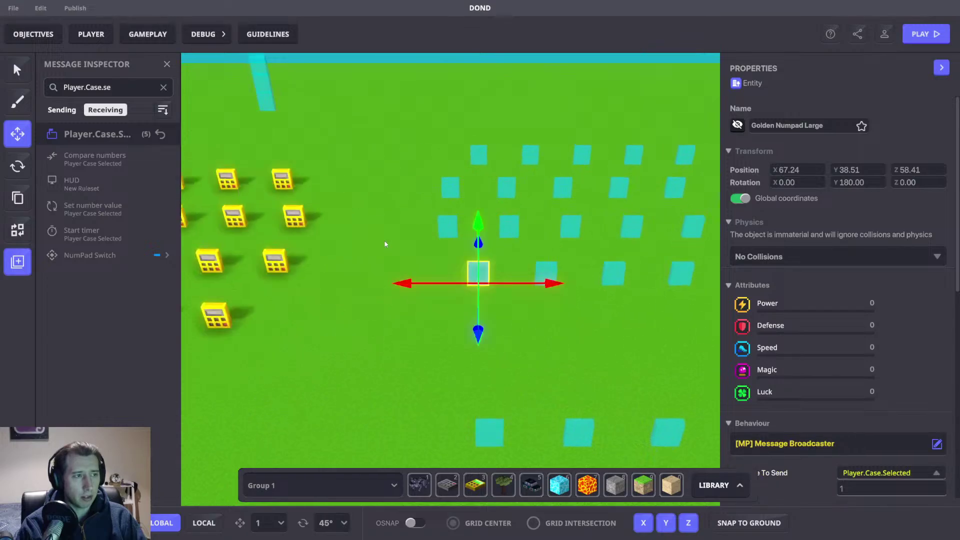
# Step: Marquee-select the case grid and open the selected cases' shared logic
pyautogui.click(488, 241)
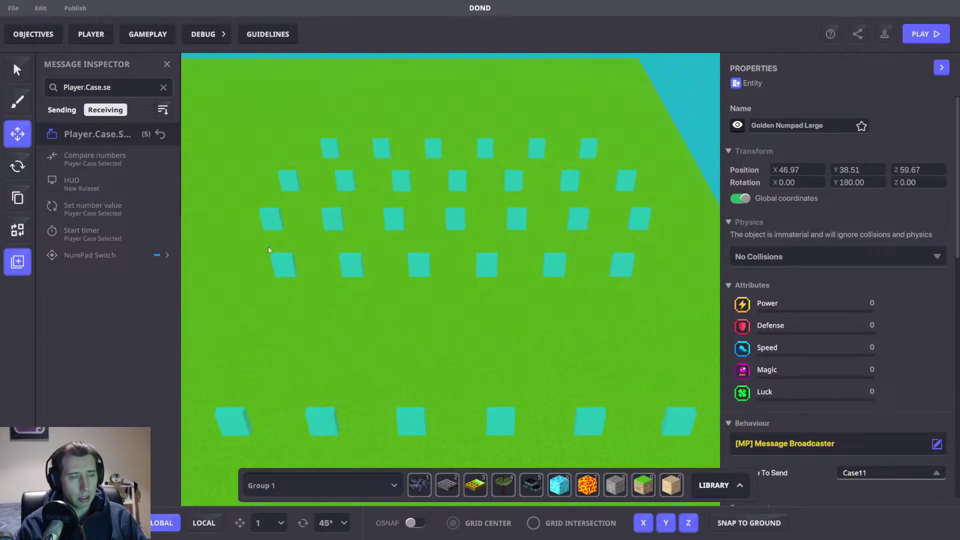
pyautogui.moveTo(530, 238); pyautogui.dragTo(545, 255, button='right')
pyautogui.moveTo(279, 140); pyautogui.dragTo(713, 374)
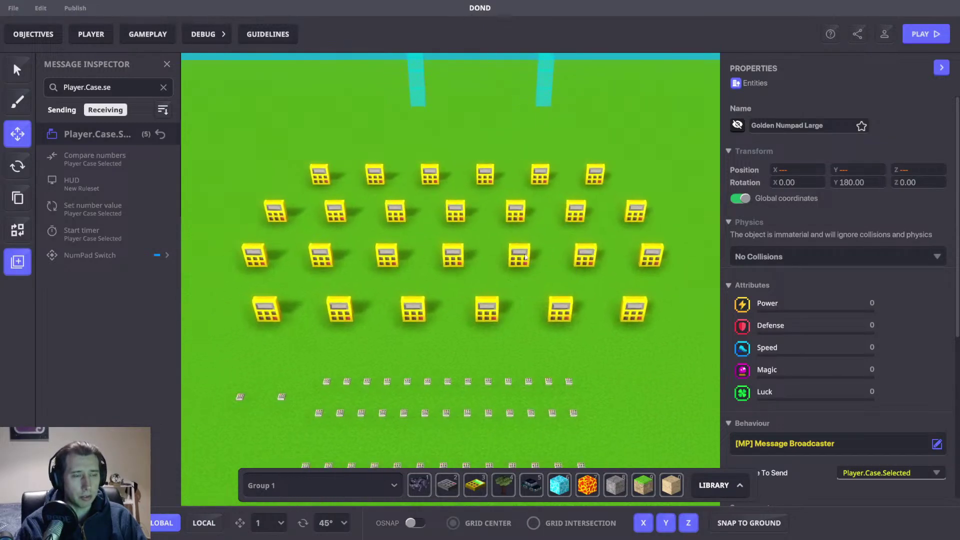
pyautogui.scroll(-5, 842, 299)
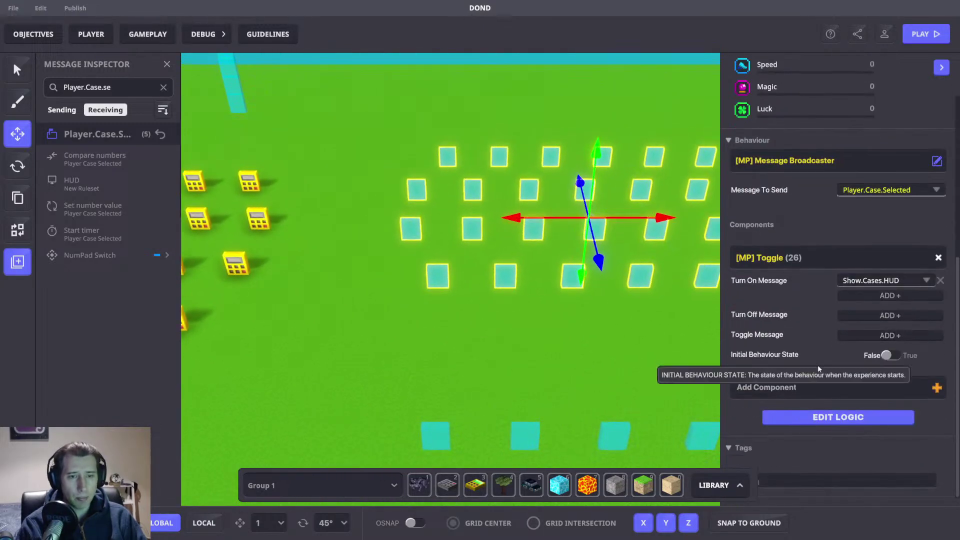
pyautogui.click(837, 415)
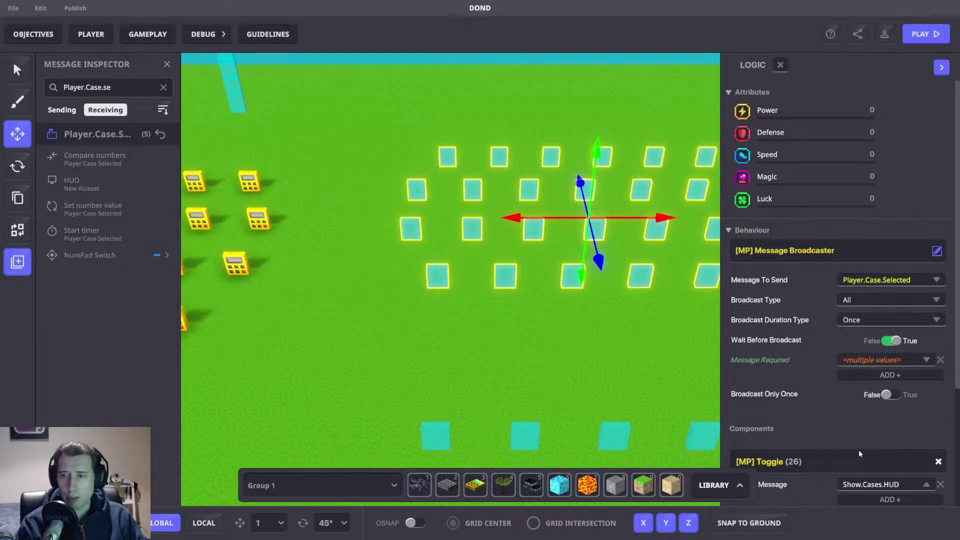
# Step: Inspect the first case tiles' logic individually, including their required message
pyautogui.click(436, 274)
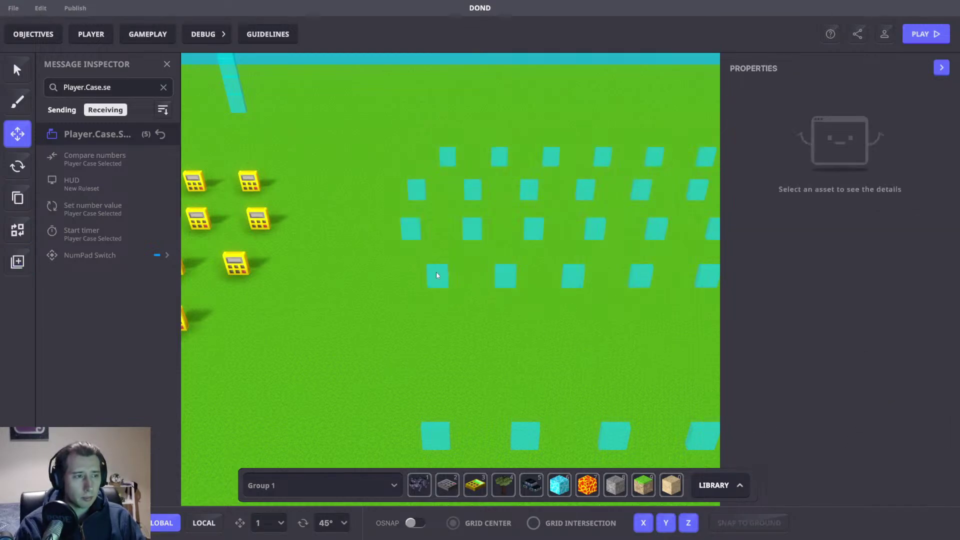
pyautogui.click(863, 354)
pyautogui.scroll(-3, 863, 357)
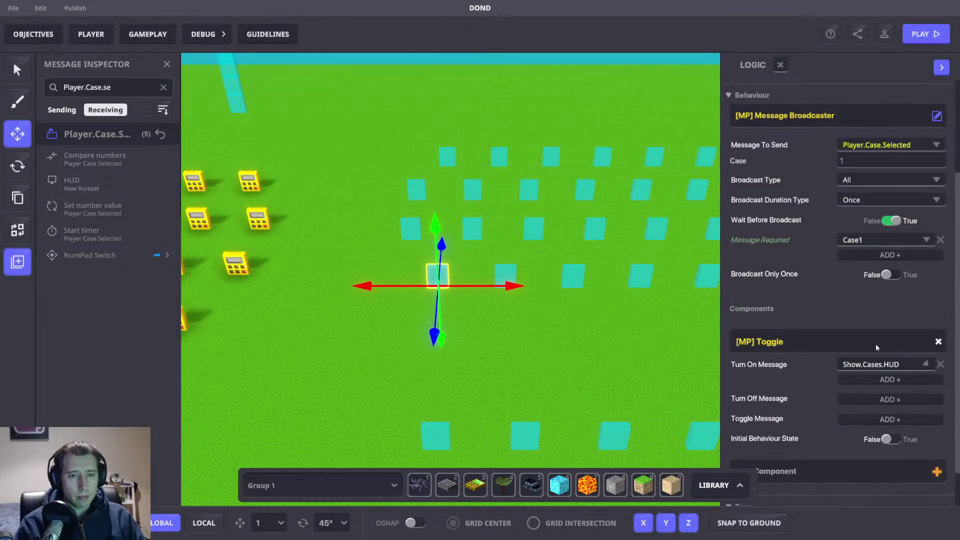
pyautogui.click(509, 271)
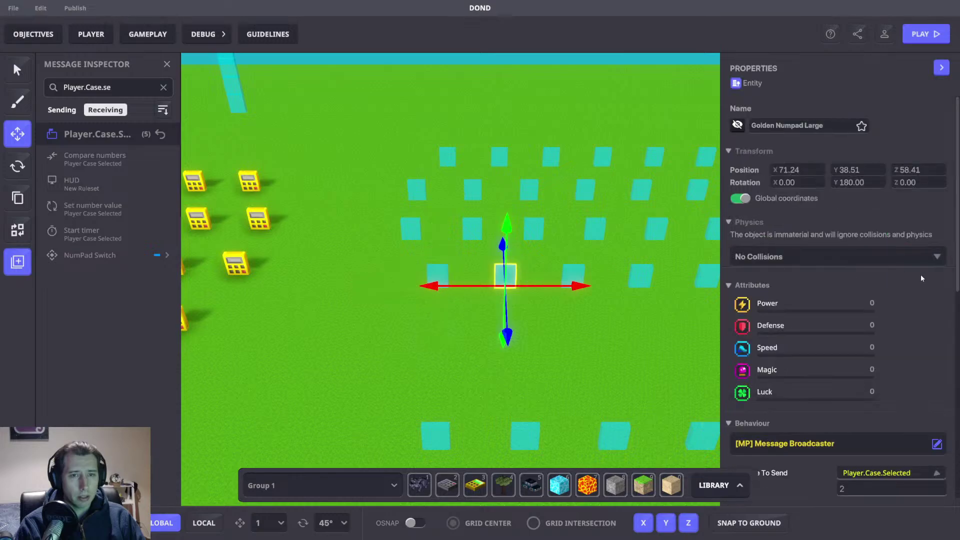
pyautogui.scroll(-5, 925, 274)
pyautogui.click(853, 399)
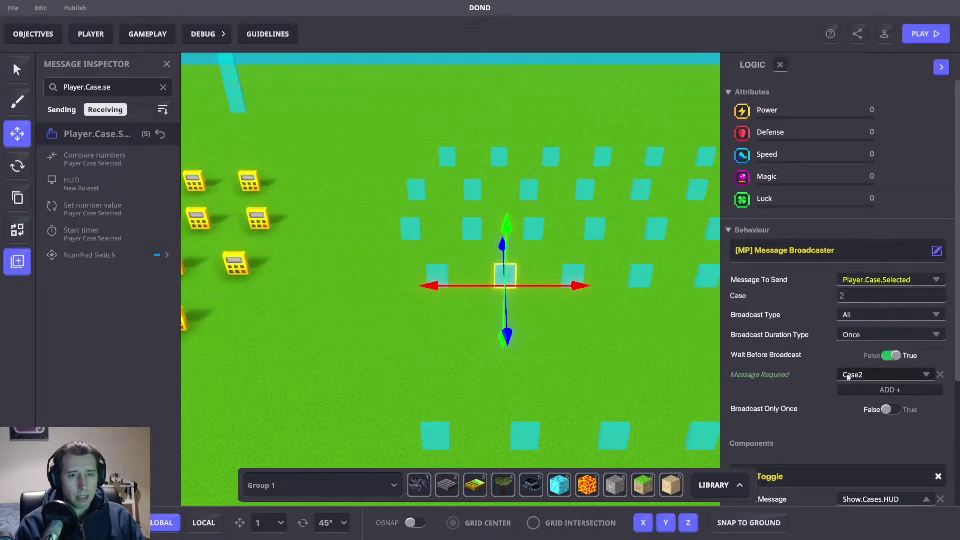
pyautogui.click(533, 344)
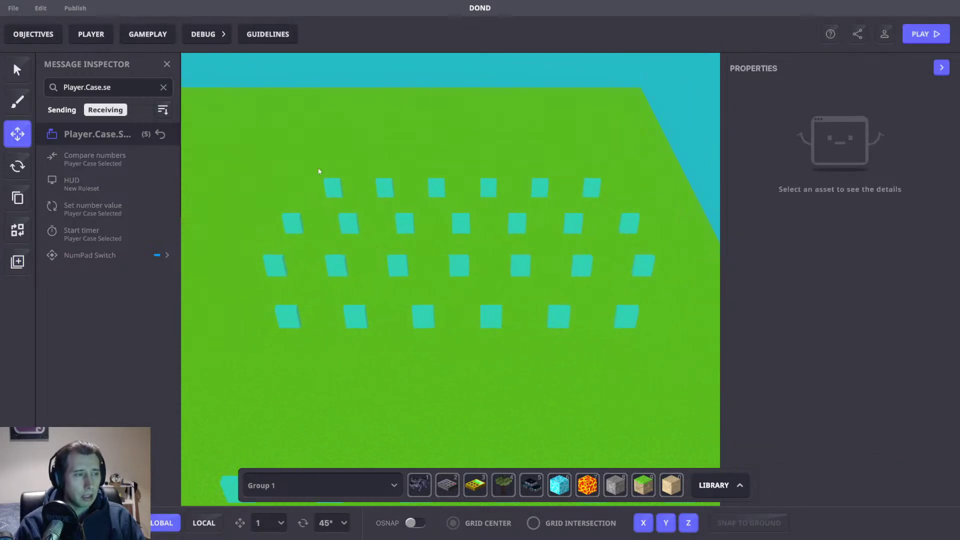
# Step: Marquee-select all 26 case tiles again for shared editing
pyautogui.click(283, 325)
pyautogui.scroll(-5, 883, 313)
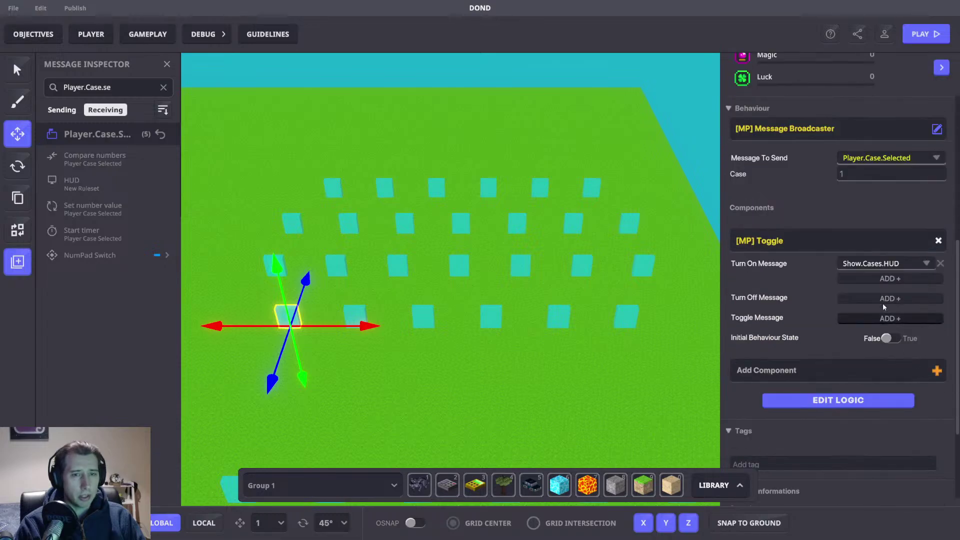
pyautogui.moveTo(256, 131); pyautogui.dragTo(651, 368)
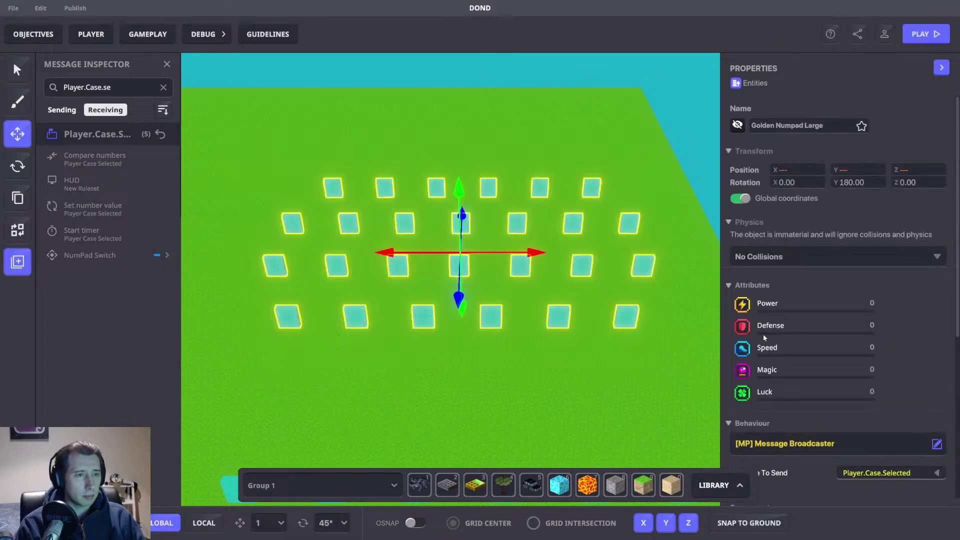
pyautogui.scroll(-5, 861, 287)
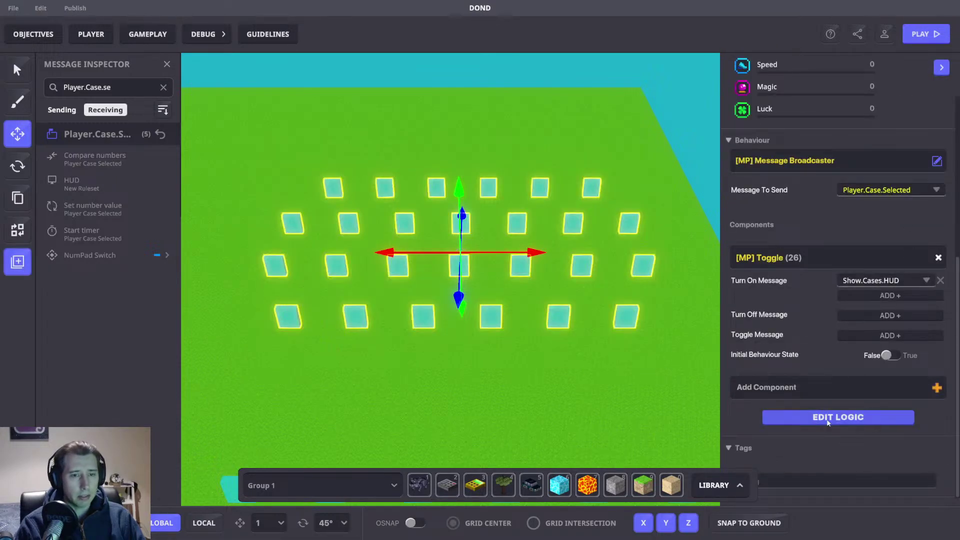
pyautogui.scroll(3, 828, 380)
# Step: Create a Case.Chosen message to send, with a whole-number argument named Case
pyautogui.click(859, 279)
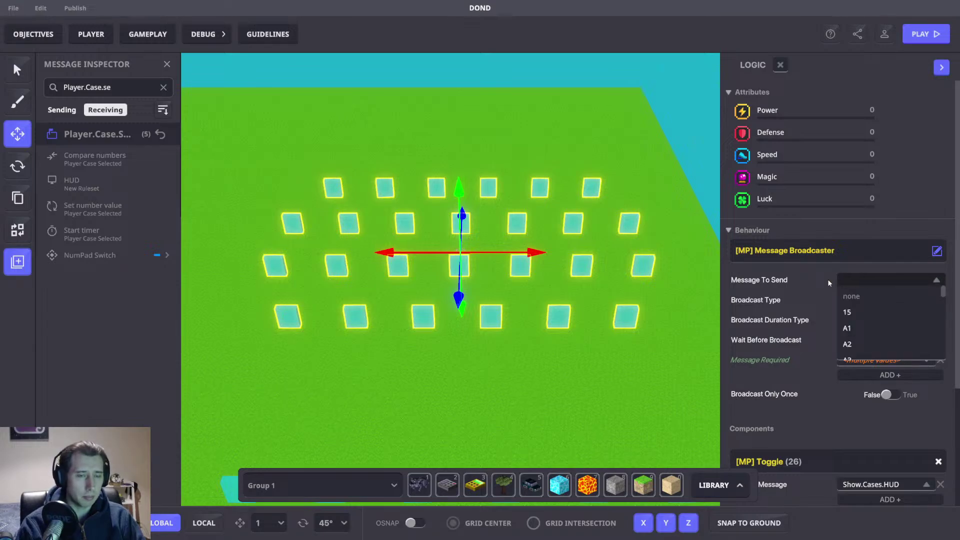
pyautogui.write('Case.')
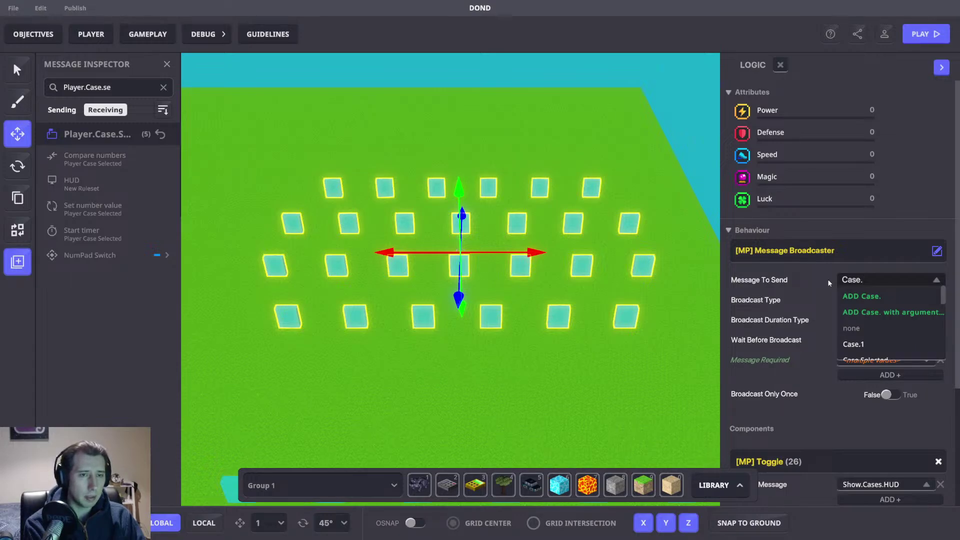
pyautogui.write('Chosen')
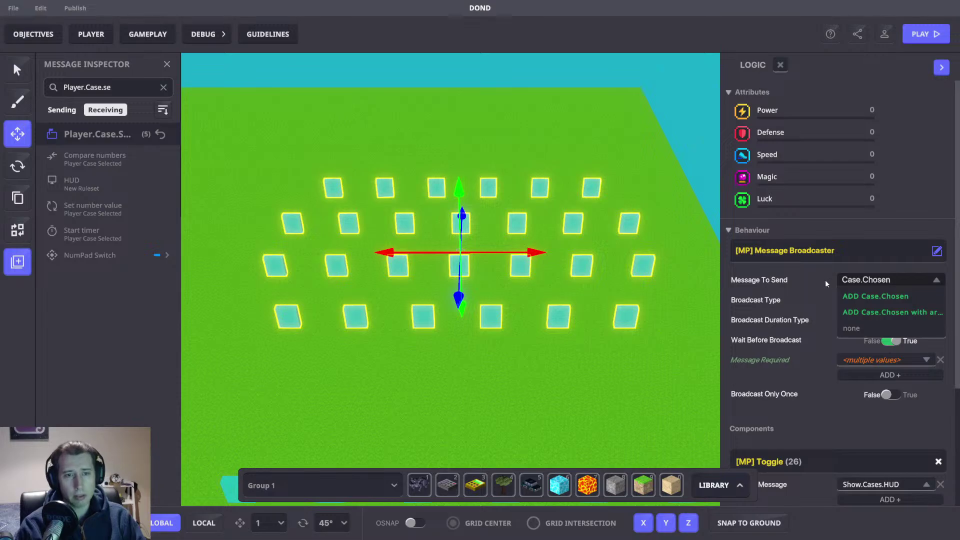
pyautogui.click(872, 314)
pyautogui.click(538, 223)
pyautogui.click(473, 266)
pyautogui.click(470, 283)
pyautogui.click(466, 287)
pyautogui.write('Ca')
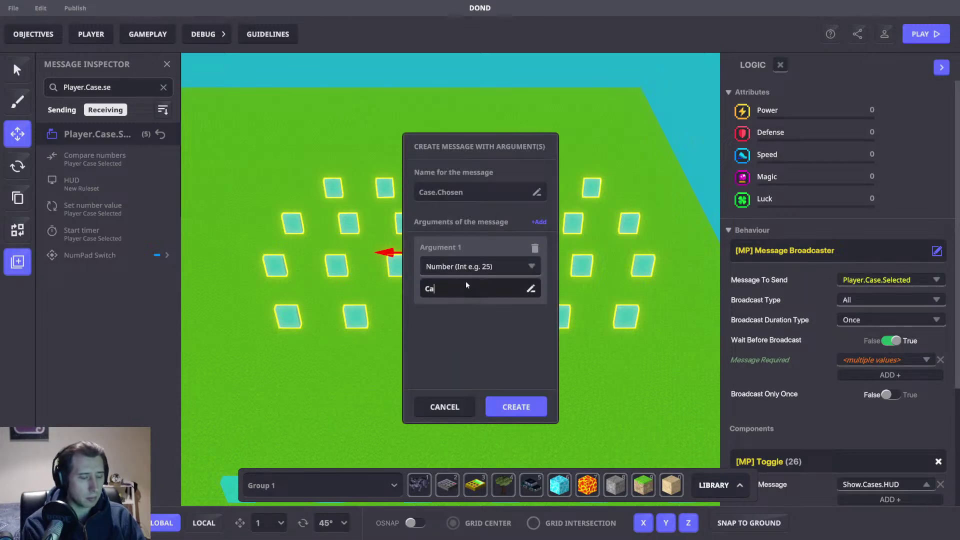
pyautogui.click(510, 405)
# Step: Clear the group selection and select a single case tile
pyautogui.click(424, 369)
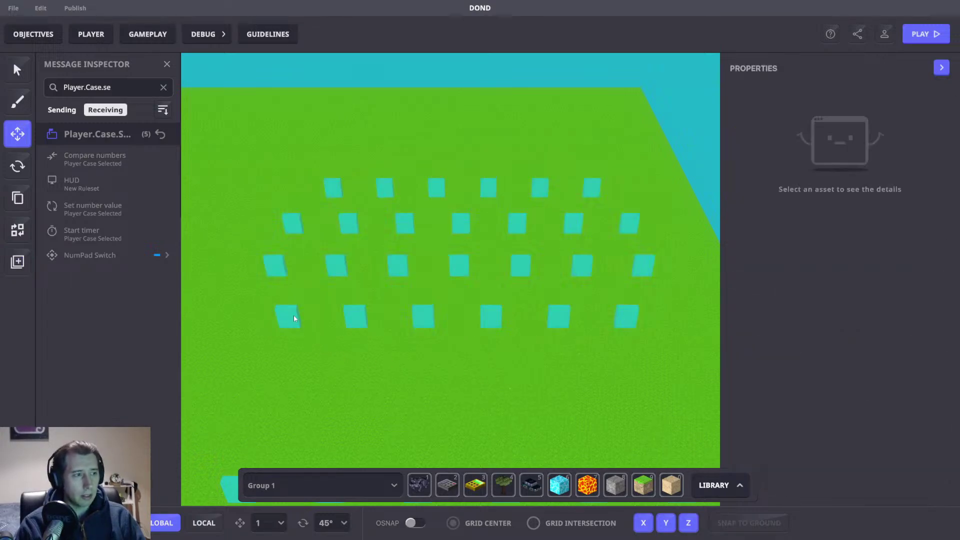
pyautogui.click(289, 316)
pyautogui.scroll(-5, 806, 369)
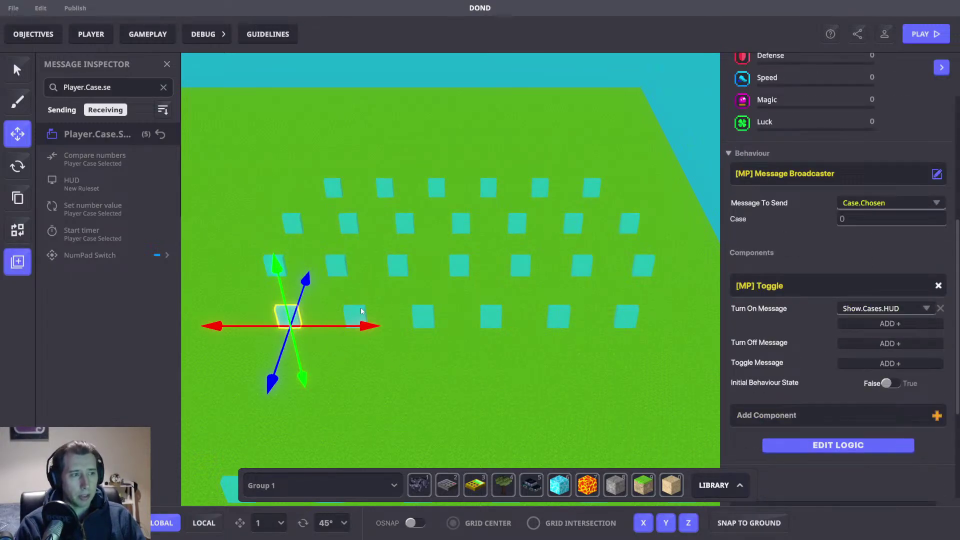
# Step: Step through the first front-row case tiles and set the third tile's Case number to 3
pyautogui.press('a')
pyautogui.click(481, 297)
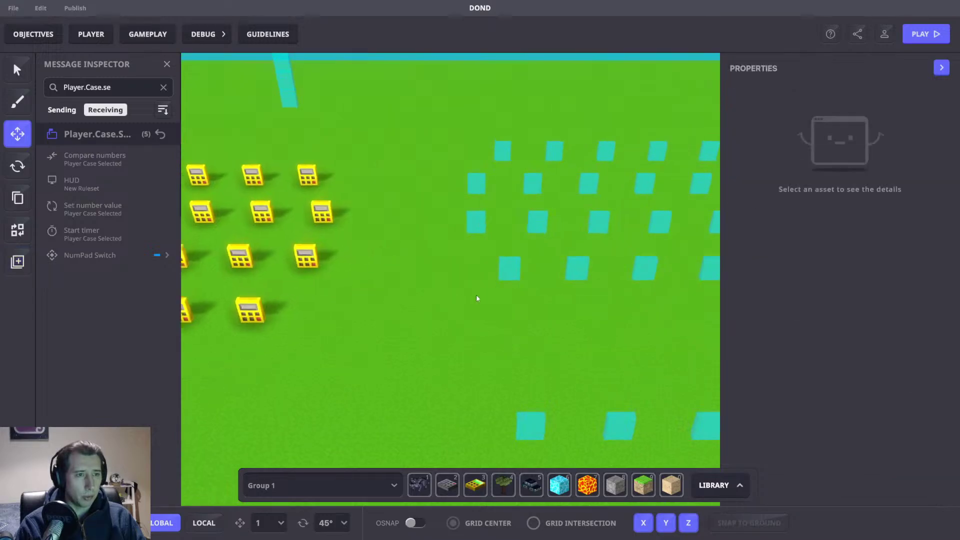
pyautogui.click(463, 274)
pyautogui.scroll(-5, 856, 243)
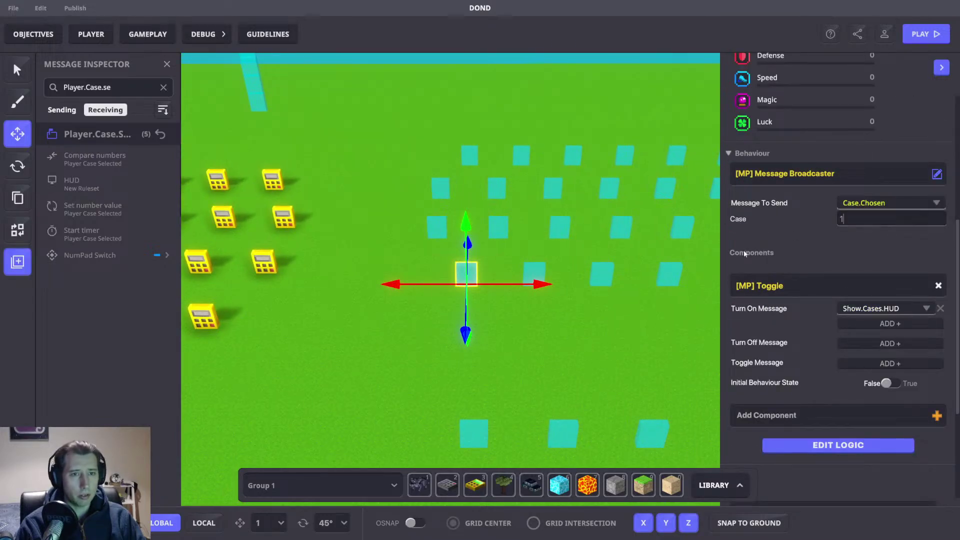
pyautogui.click(561, 268)
pyautogui.click(534, 274)
pyautogui.scroll(-5, 868, 257)
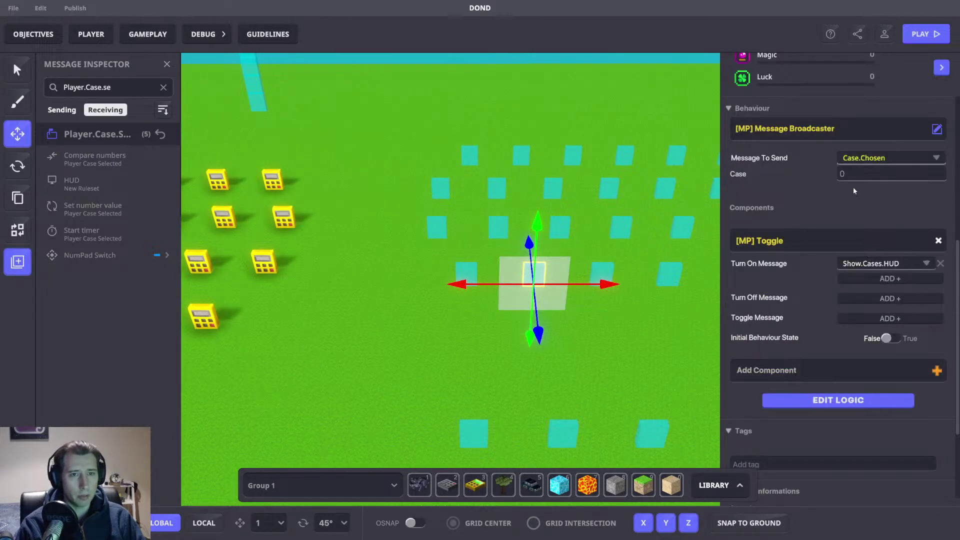
pyautogui.click(637, 322)
pyautogui.click(602, 274)
pyautogui.scroll(-4, 844, 248)
pyautogui.click(850, 264)
pyautogui.write('3')
# Step: Give the next two front-row case tiles Case numbers 4 and 5
pyautogui.moveTo(600, 322); pyautogui.dragTo(514, 325, button='right')
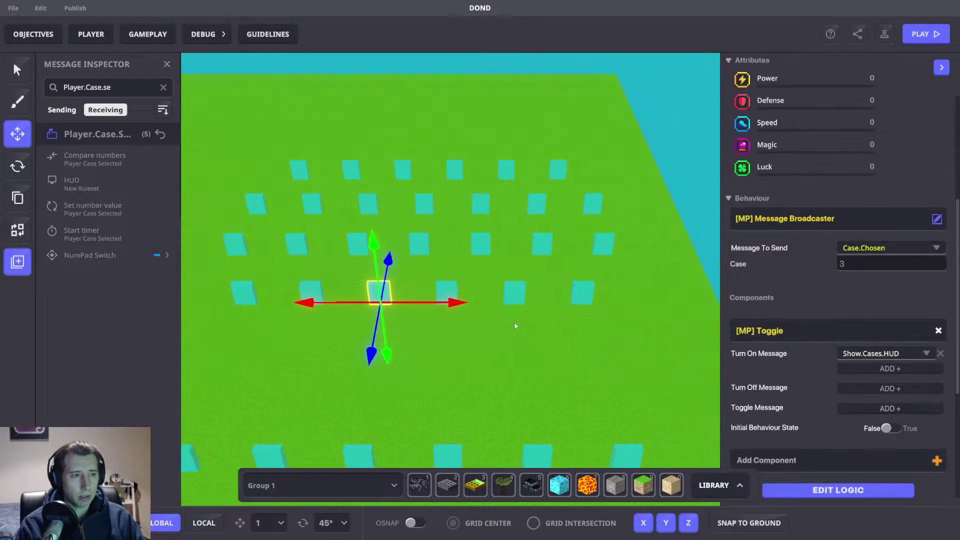
pyautogui.click(440, 288)
pyautogui.scroll(-5, 859, 146)
pyautogui.scroll(3, 860, 146)
pyautogui.click(854, 175)
pyautogui.write('4')
pyautogui.click(533, 267)
pyautogui.click(515, 292)
pyautogui.click(863, 219)
pyautogui.write('5')
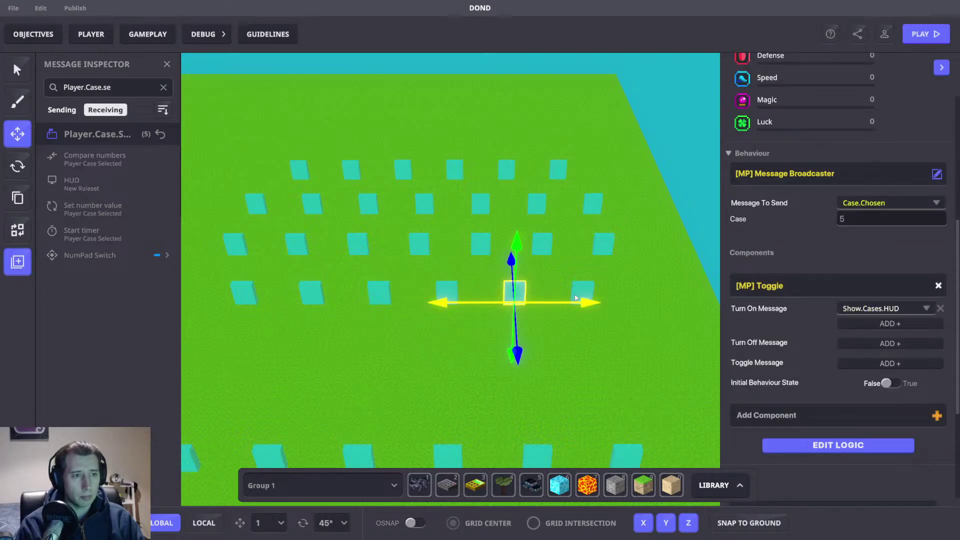
# Step: Set the following front-row tile's Case number to 6
pyautogui.click(583, 291)
pyautogui.scroll(-3, 840, 200)
pyautogui.click(851, 83)
pyautogui.write('6')
# Step: Save the game changes and confirm the save
pyautogui.click(273, 224)
pyautogui.moveTo(272, 224); pyautogui.dragTo(574, 293, button='middle')
pyautogui.hotkey('ctrl', 's')
pyautogui.click(538, 291)
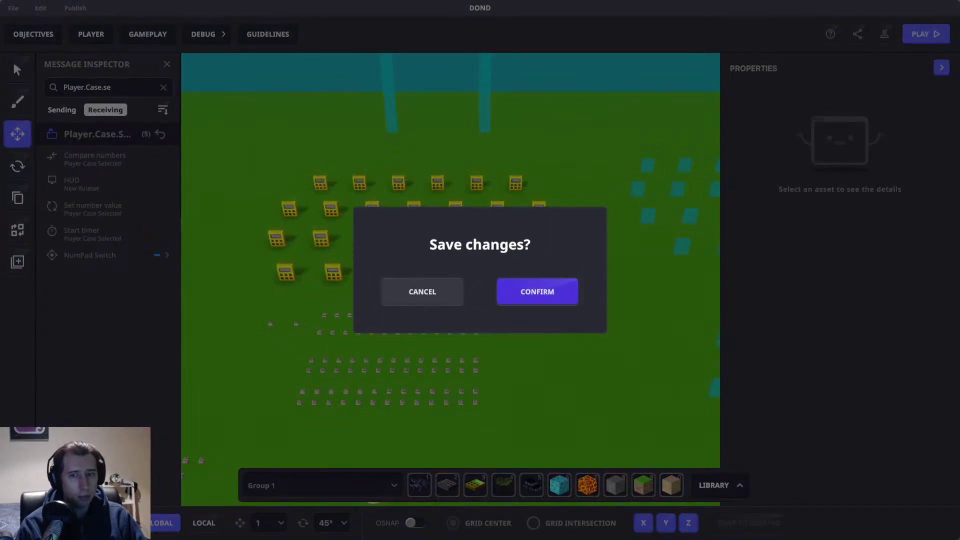
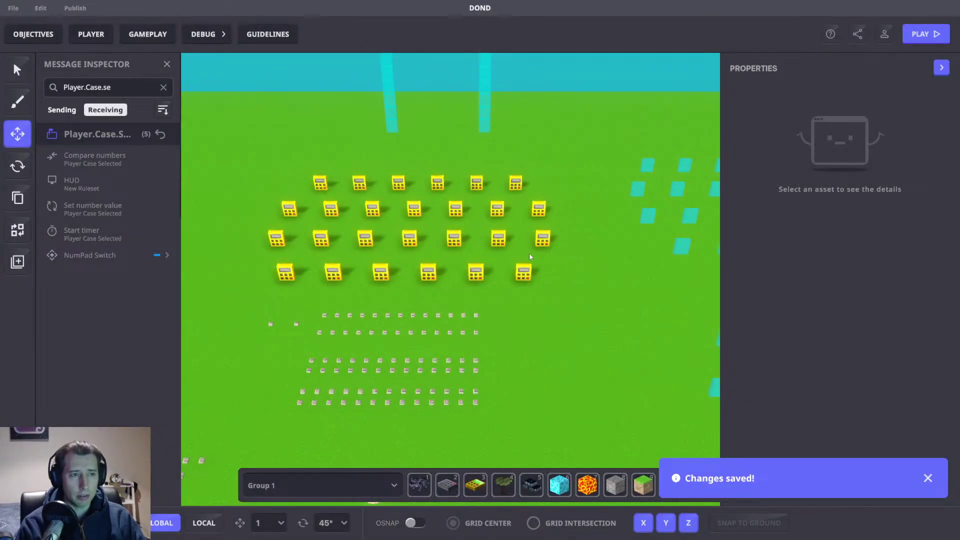
# Step: Orbit the camera and inspect one of the cyan case tiles
pyautogui.moveTo(542, 253); pyautogui.dragTo(399, 293, button='right')
pyautogui.click(427, 317)
pyautogui.scroll(-6, 812, 365)
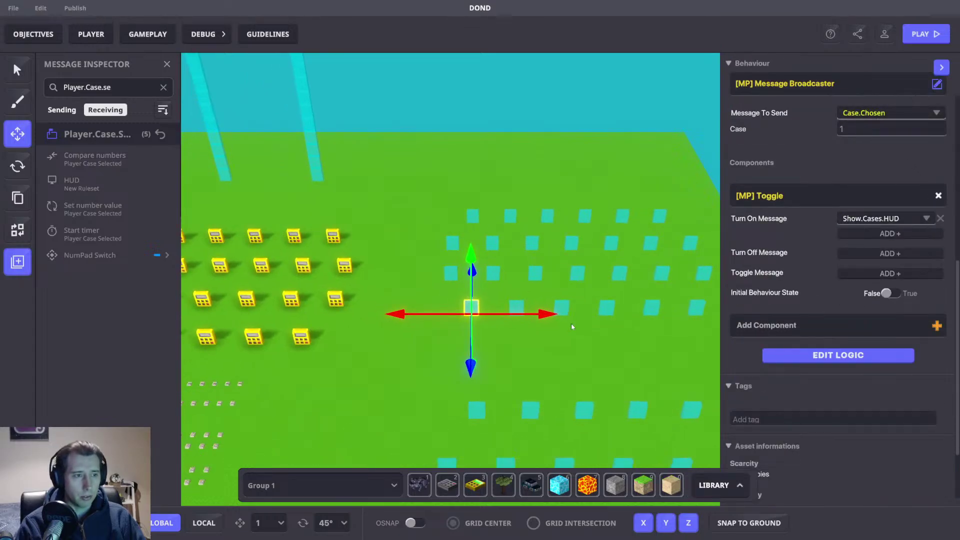
pyautogui.click(579, 350)
pyautogui.scroll(2, 577, 353)
# Step: Place a NumPad Switch on the empty ground below the tiles and select it
pyautogui.moveTo(577, 353); pyautogui.dragTo(504, 337, button='right')
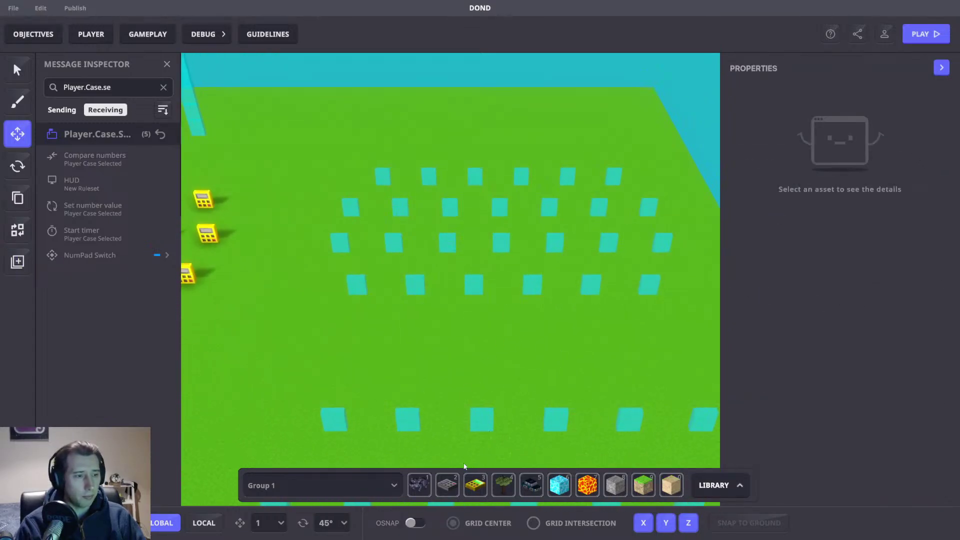
pyautogui.press('2')
pyautogui.press('w')
pyautogui.scroll(2, 388, 340)
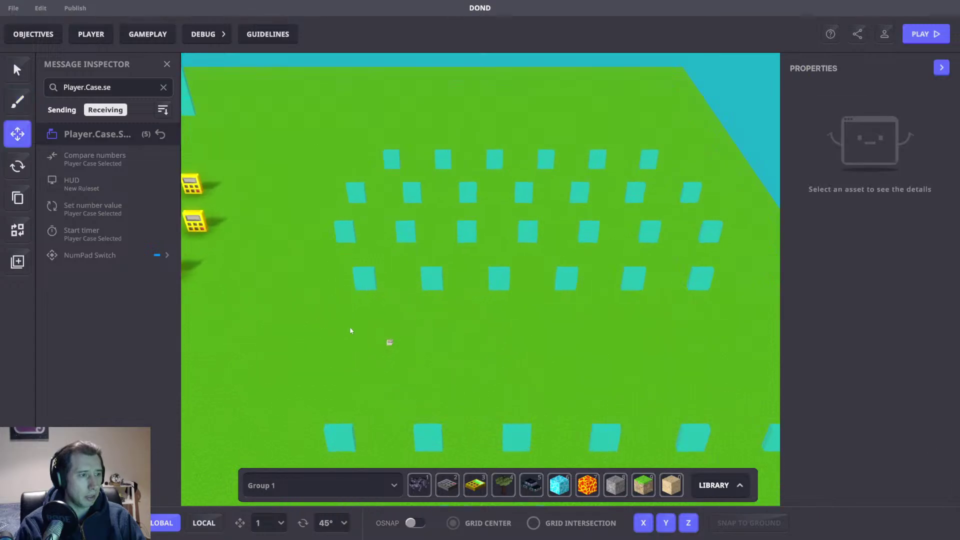
pyautogui.click(389, 342)
pyautogui.scroll(-5, 865, 303)
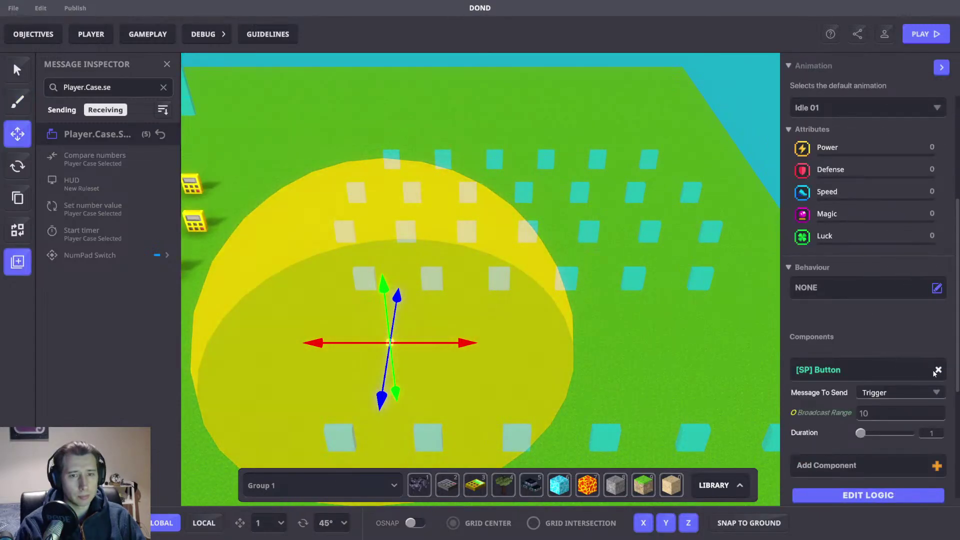
# Step: Replace the switch's [SP] Button component with the [MP] Message Broadcaster
pyautogui.click(937, 369)
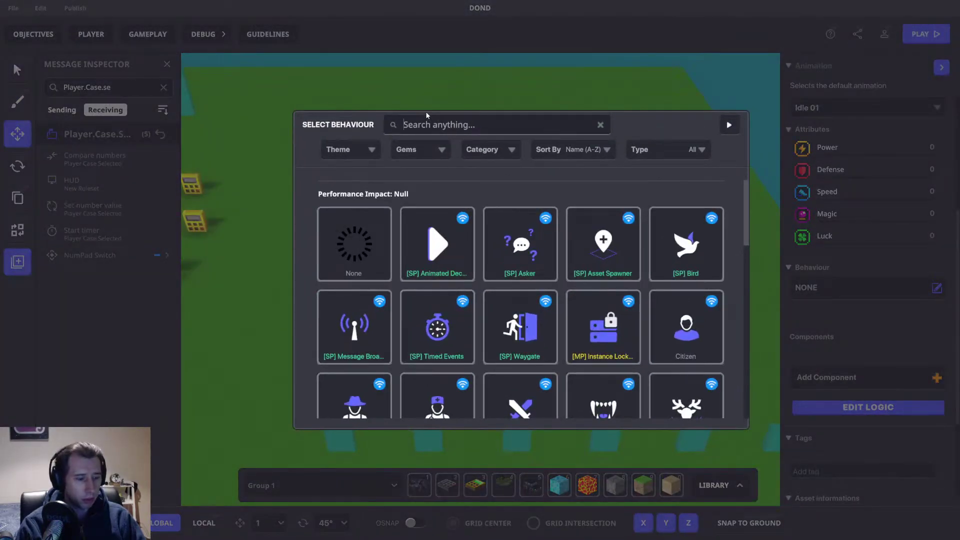
pyautogui.write('mess')
pyautogui.click(366, 359)
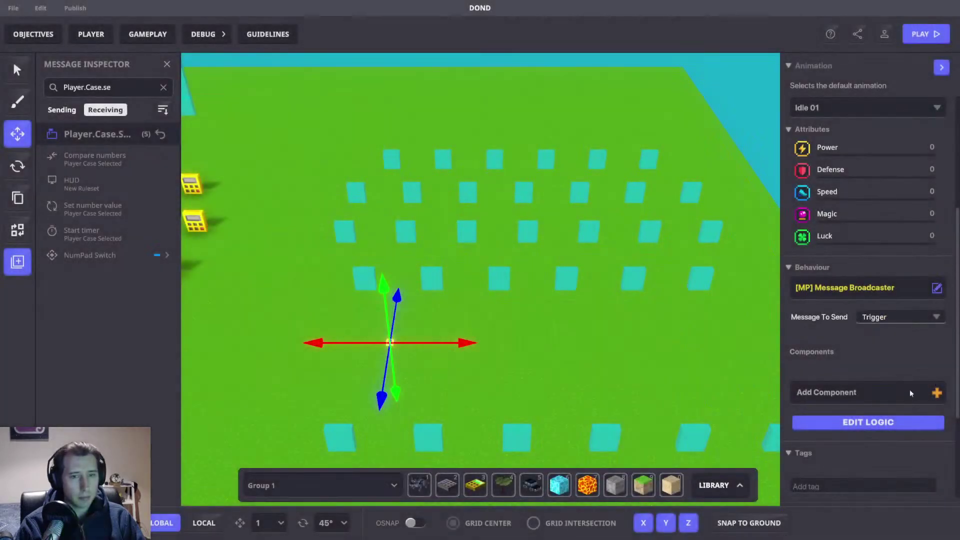
# Step: Make the broadcaster wait before broadcasting, with Case.Chosen as the required message
pyautogui.click(868, 422)
pyautogui.click(906, 360)
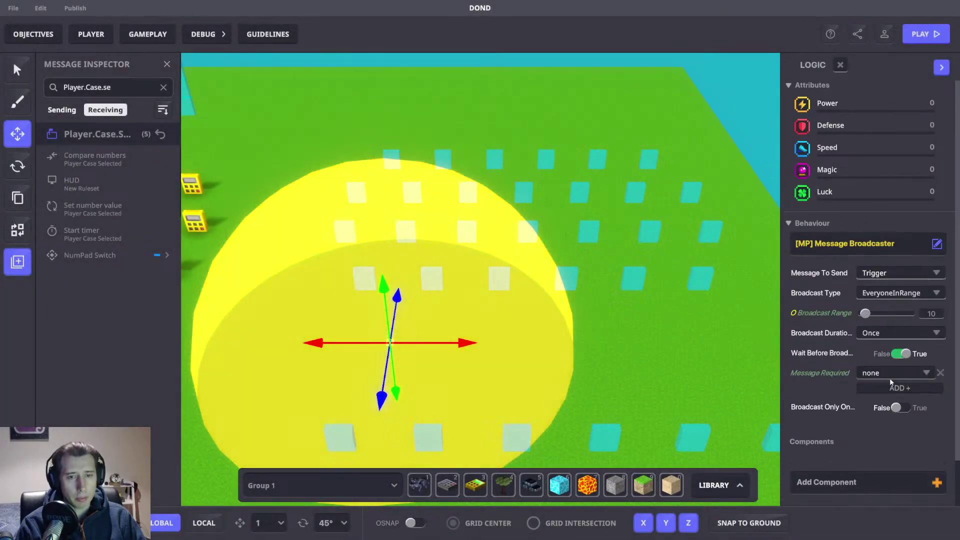
pyautogui.click(887, 379)
pyautogui.write('Caswe')
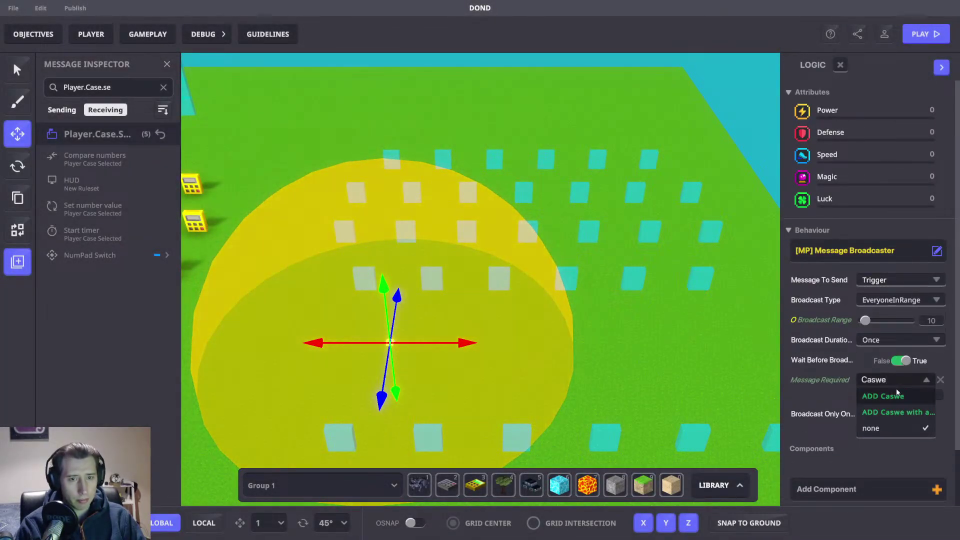
pyautogui.press('BackSpace')
pyautogui.press('BackSpace')
pyautogui.write('e.Ch')
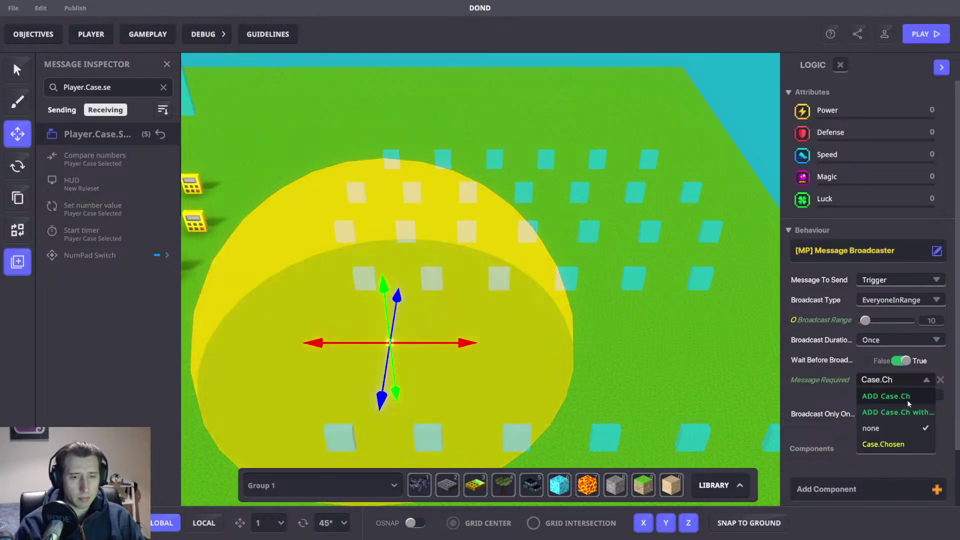
pyautogui.click(891, 444)
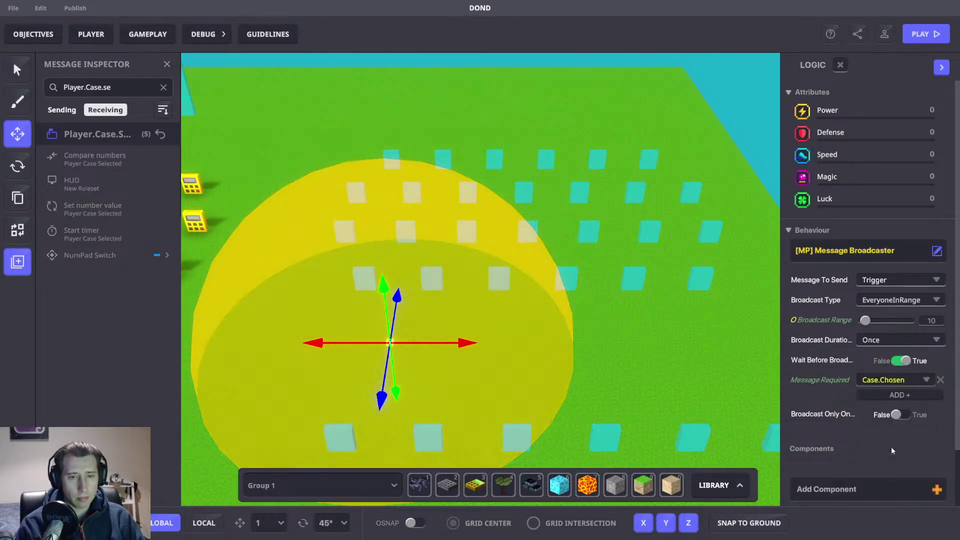
# Step: Set the broadcast type to All, leaving the message to send unchosen
pyautogui.click(895, 300)
pyautogui.click(880, 313)
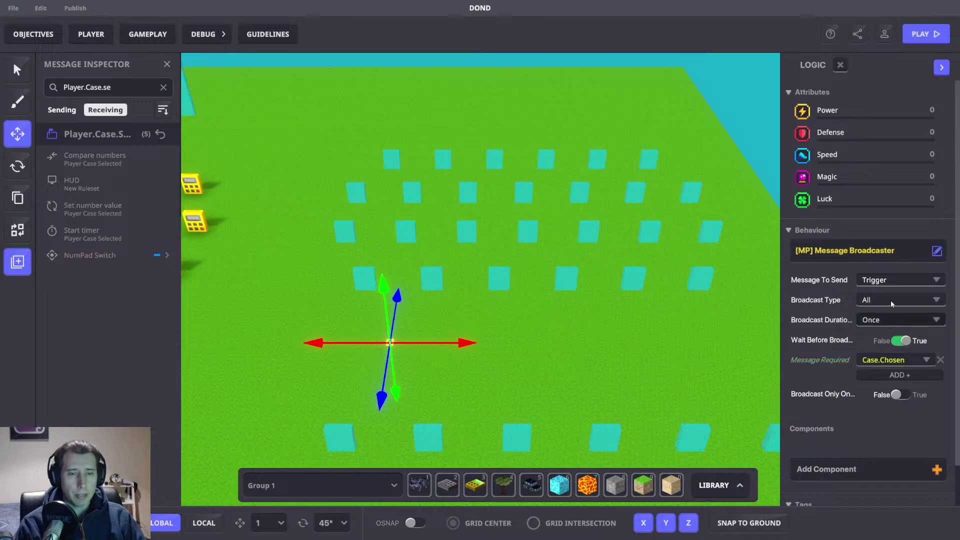
pyautogui.click(882, 281)
pyautogui.click(688, 277)
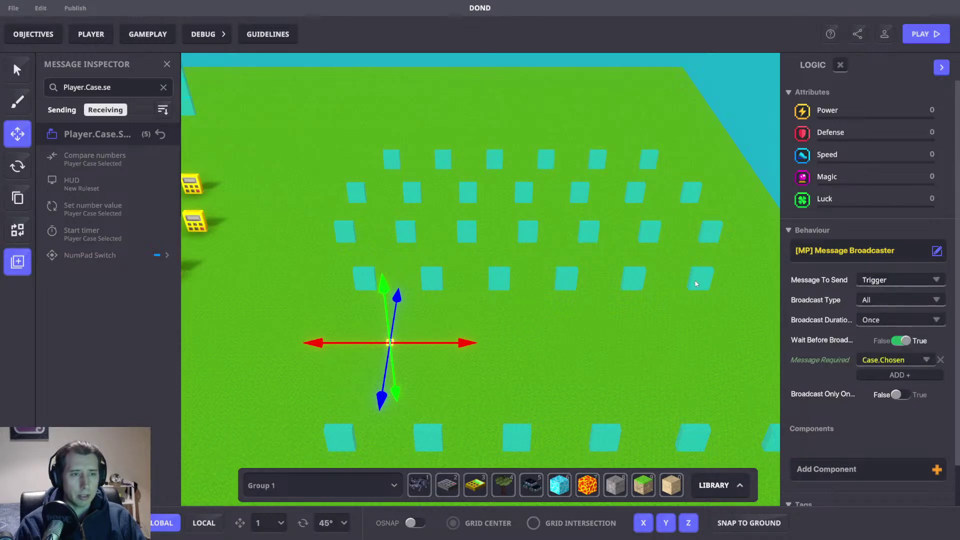
# Step: Inspect a cyan case tile, then select the whole grid of cyan tiles
pyautogui.click(689, 277)
pyautogui.scroll(-6, 845, 358)
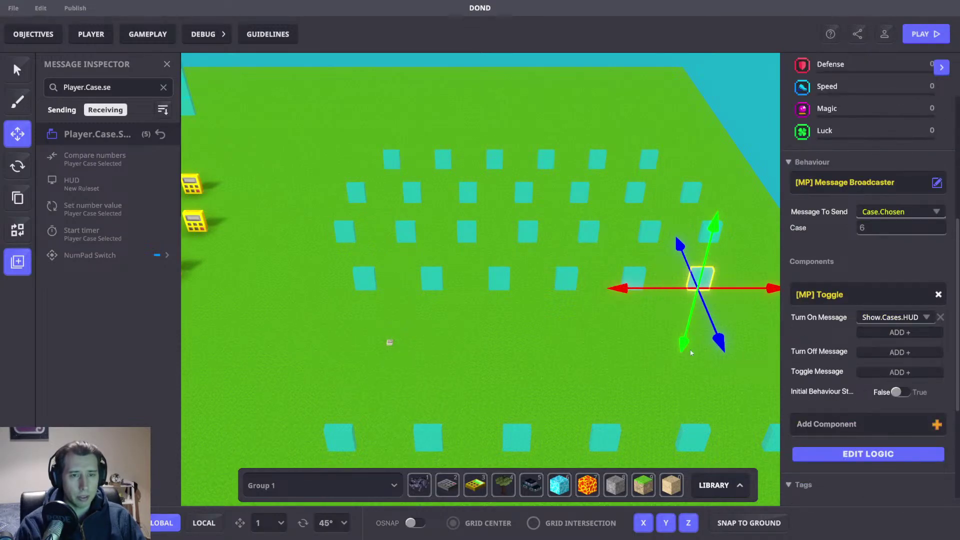
pyautogui.click(569, 259)
pyautogui.moveTo(311, 133); pyautogui.dragTo(727, 303)
pyautogui.press('a')
# Step: Inspect a golden numpad case, then reselect the placed NumPad Switch
pyautogui.click(434, 306)
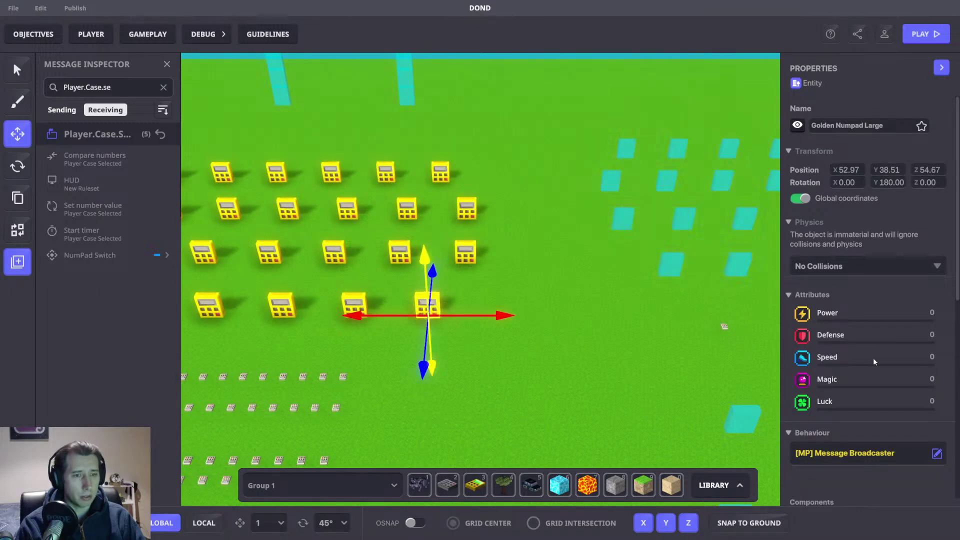
pyautogui.scroll(-8, 871, 355)
pyautogui.scroll(-2, 822, 334)
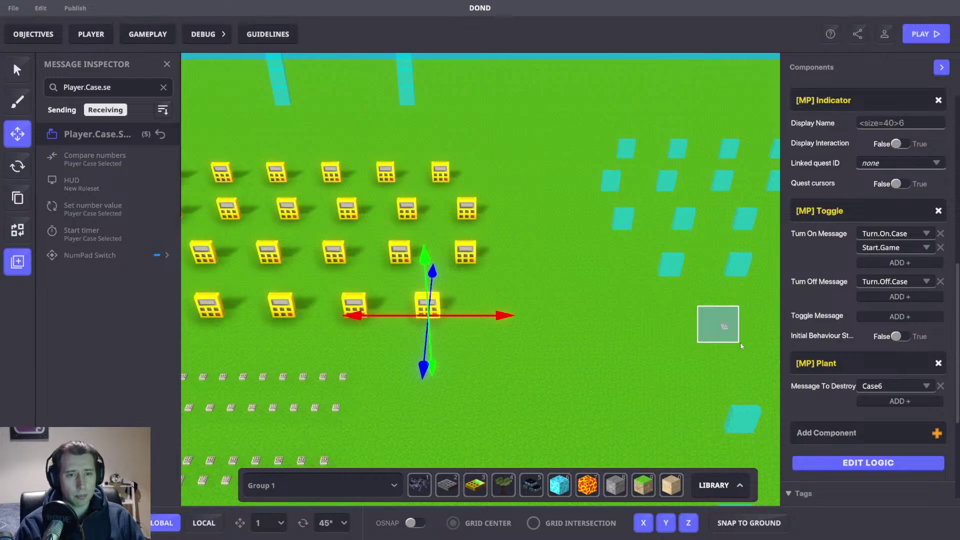
pyautogui.click(724, 326)
pyautogui.scroll(-1, 899, 349)
# Step: Set the broadcaster's Message To Send to Turn.Off.Case
pyautogui.click(875, 263)
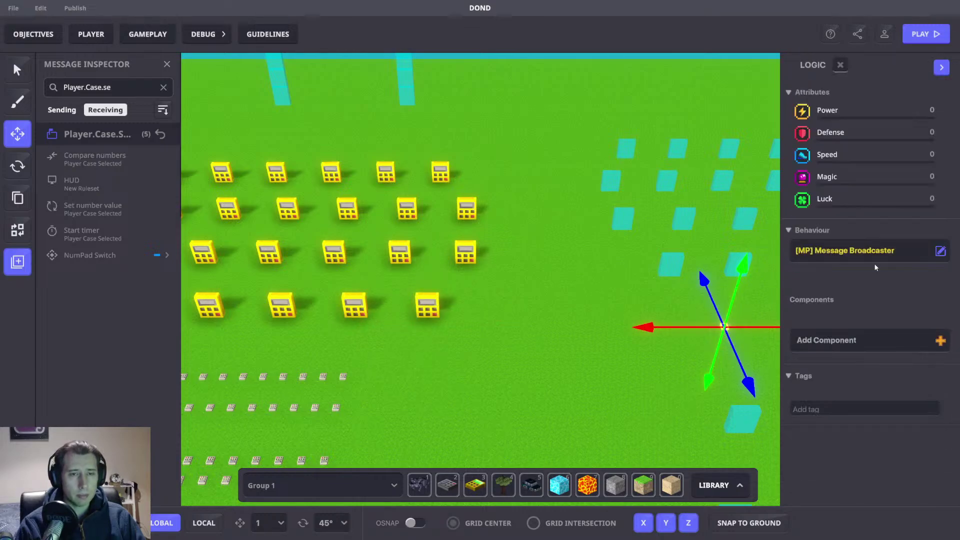
pyautogui.click(906, 281)
pyautogui.write('T')
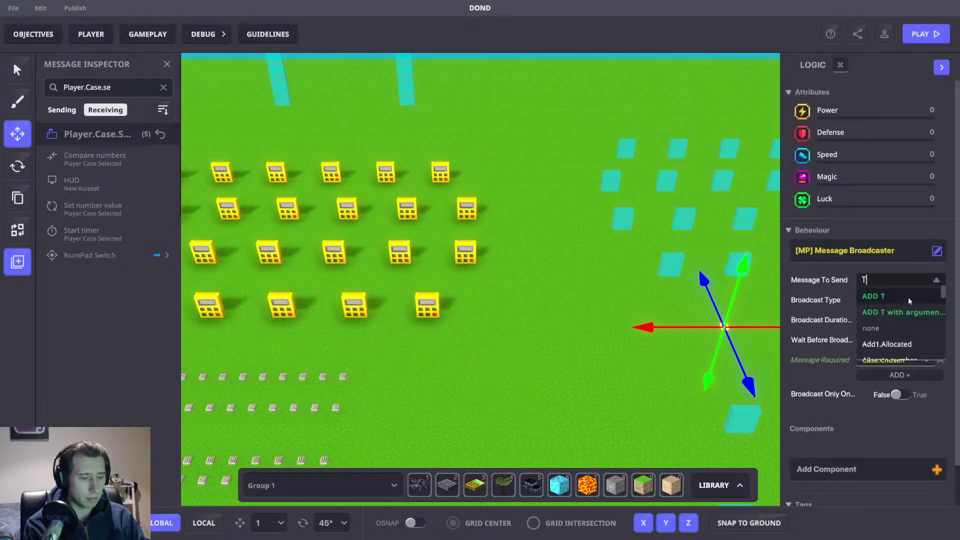
pyautogui.write('urn.Off')
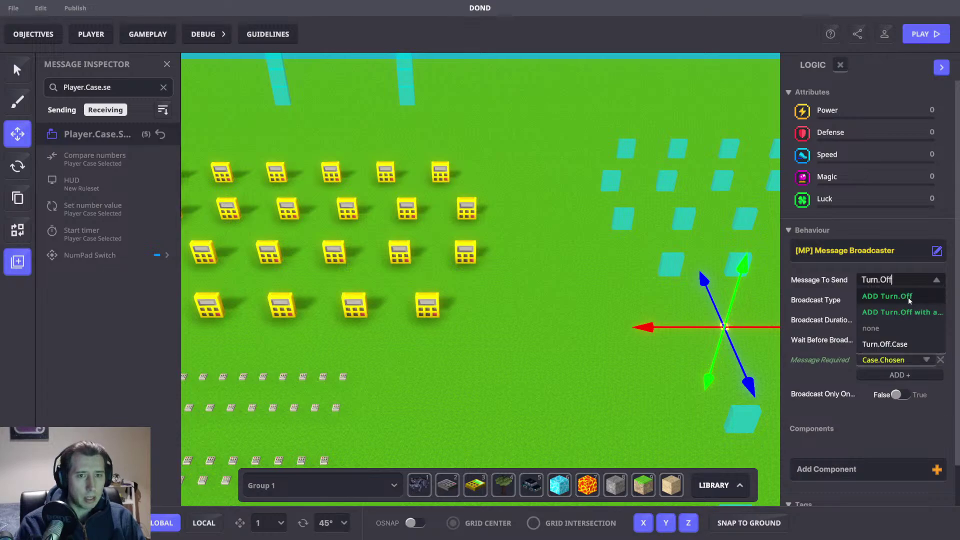
pyautogui.click(889, 347)
# Step: Pan around the scene, reselect the NumPad Switch, and inspect a golden numpad case
pyautogui.press('d')
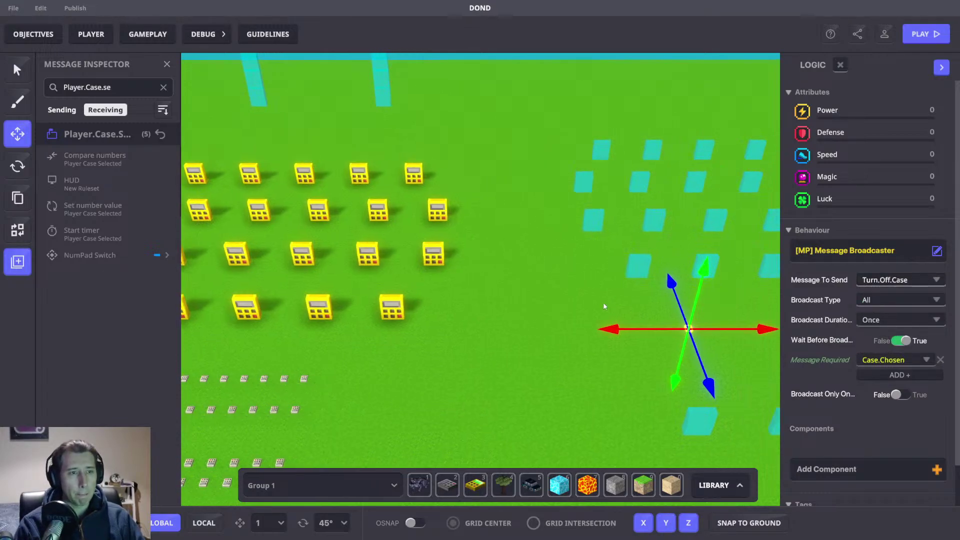
pyautogui.press('a')
pyautogui.scroll(-2, 547, 311)
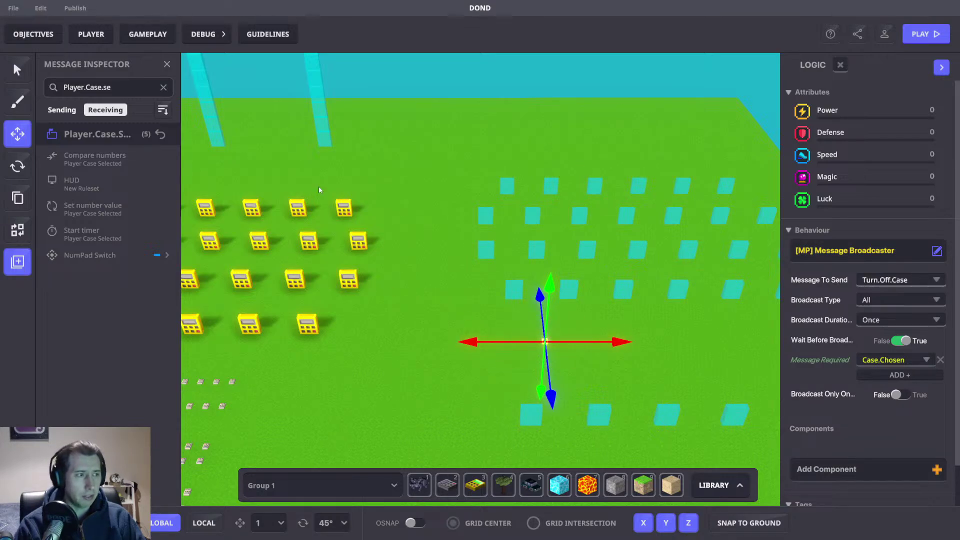
pyautogui.press('a')
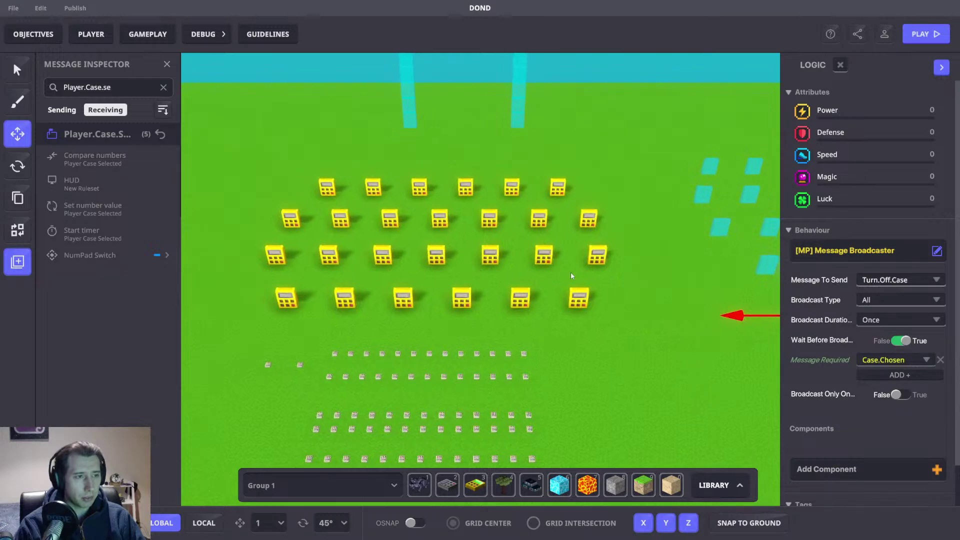
pyautogui.press('d')
pyautogui.scroll(2, 640, 290)
pyautogui.scroll(2, 635, 288)
pyautogui.click(444, 290)
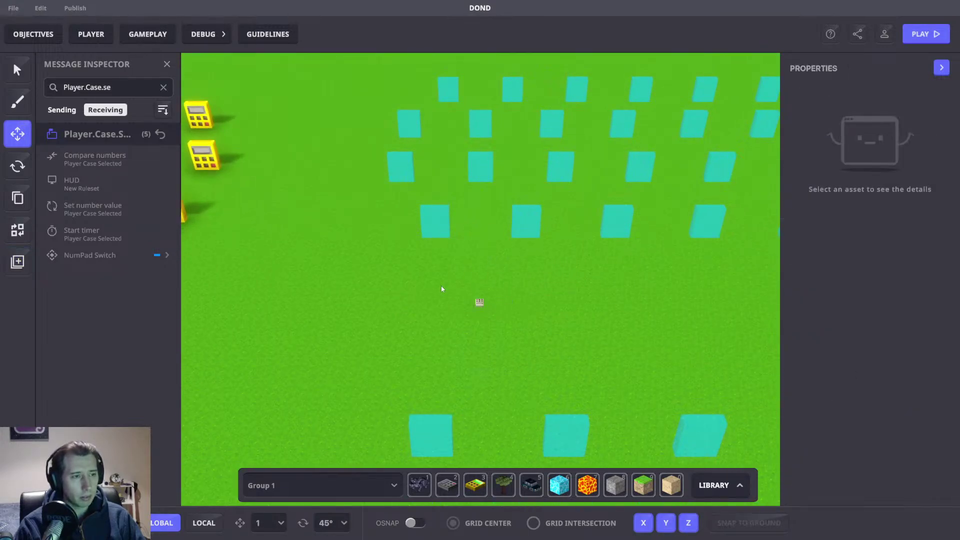
pyautogui.click(478, 303)
pyautogui.scroll(-5, 830, 361)
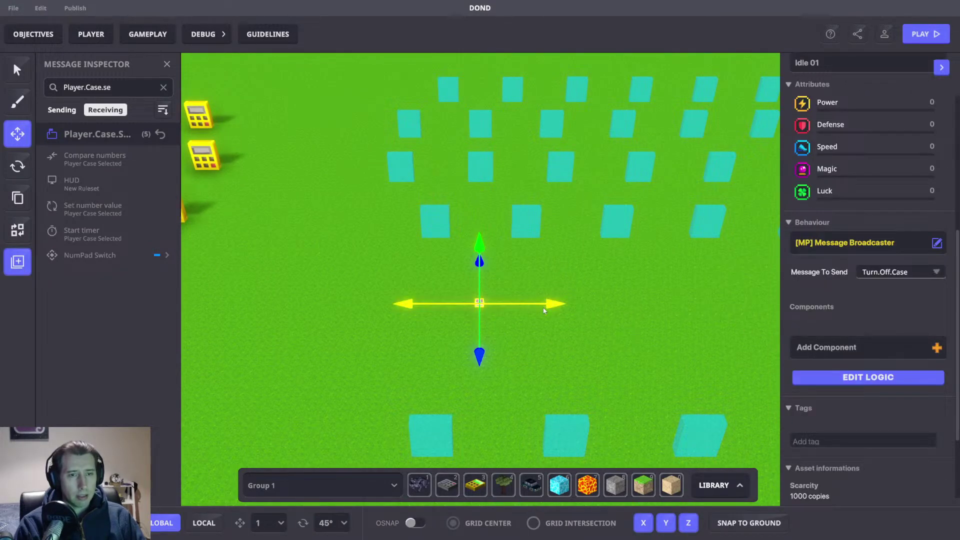
pyautogui.press('a')
pyautogui.click(548, 299)
# Step: Select the small NumPad Switch and review its logic settings
pyautogui.press('d')
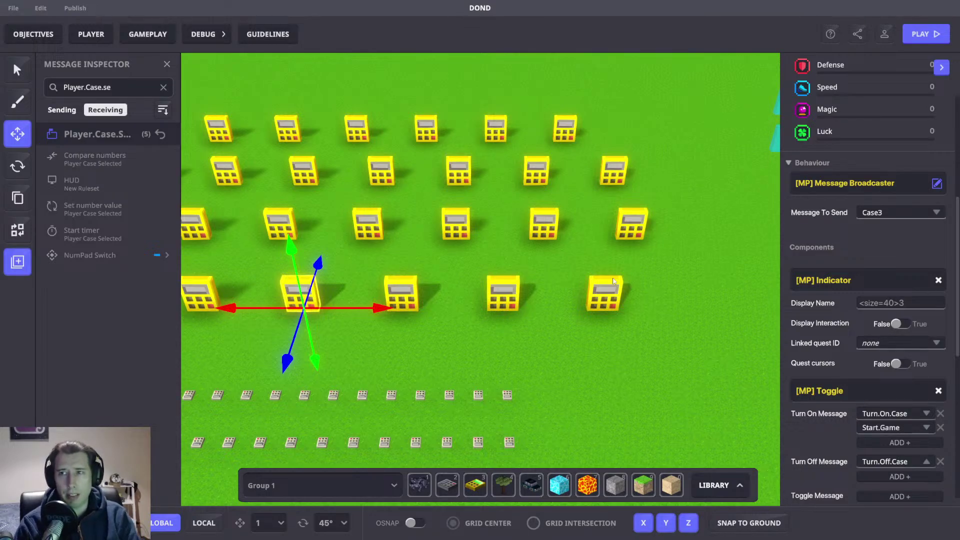
pyautogui.moveTo(647, 255); pyautogui.dragTo(470, 263, button='middle')
pyautogui.moveTo(426, 310); pyautogui.dragTo(501, 344)
pyautogui.click(879, 376)
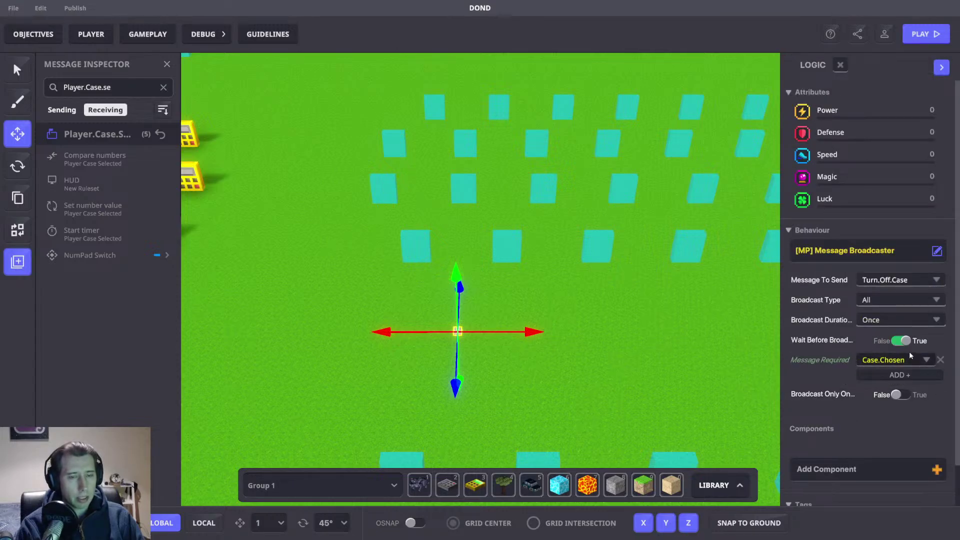
# Step: Check the Case values of a couple of cyan case tiles
pyautogui.moveTo(334, 302); pyautogui.dragTo(551, 304, button='middle')
pyautogui.moveTo(480, 315); pyautogui.dragTo(402, 231, button='middle')
pyautogui.click(515, 146)
pyautogui.scroll(-3, 872, 349)
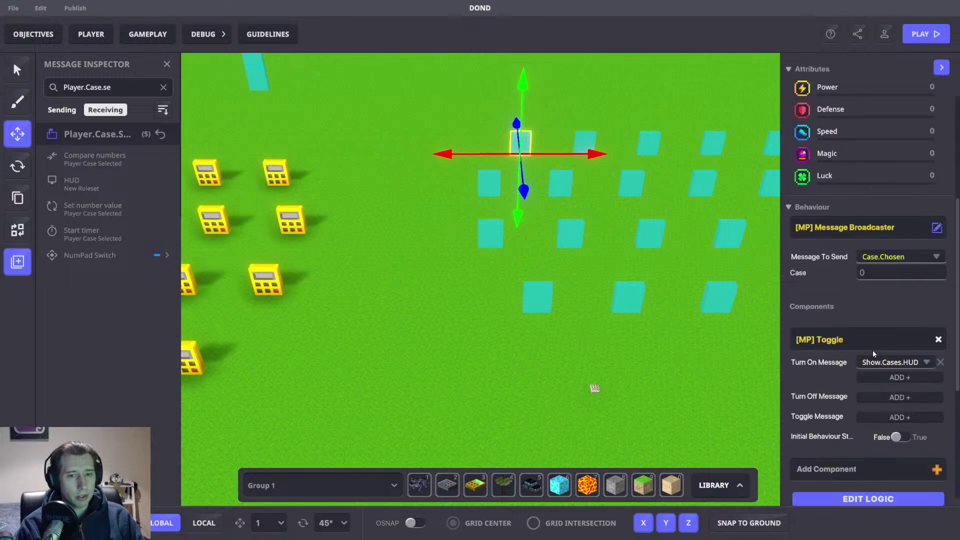
pyautogui.moveTo(572, 316); pyautogui.dragTo(523, 313, button='middle')
pyautogui.click(506, 304)
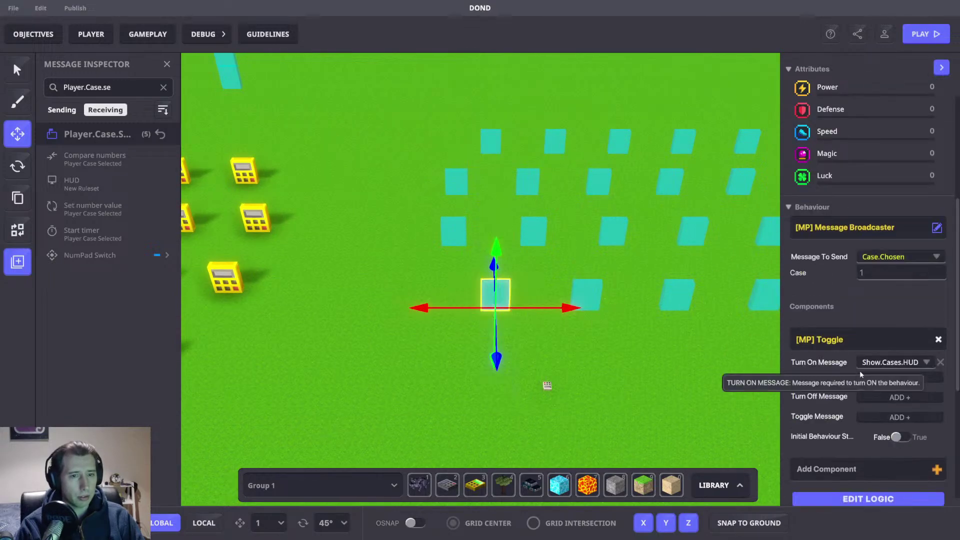
# Step: Deselect the tile and bring up the GAMEPLAY Game Rules board
pyautogui.click(619, 362)
pyautogui.scroll(-2, 619, 363)
pyautogui.moveTo(329, 365); pyautogui.dragTo(490, 332, button='middle')
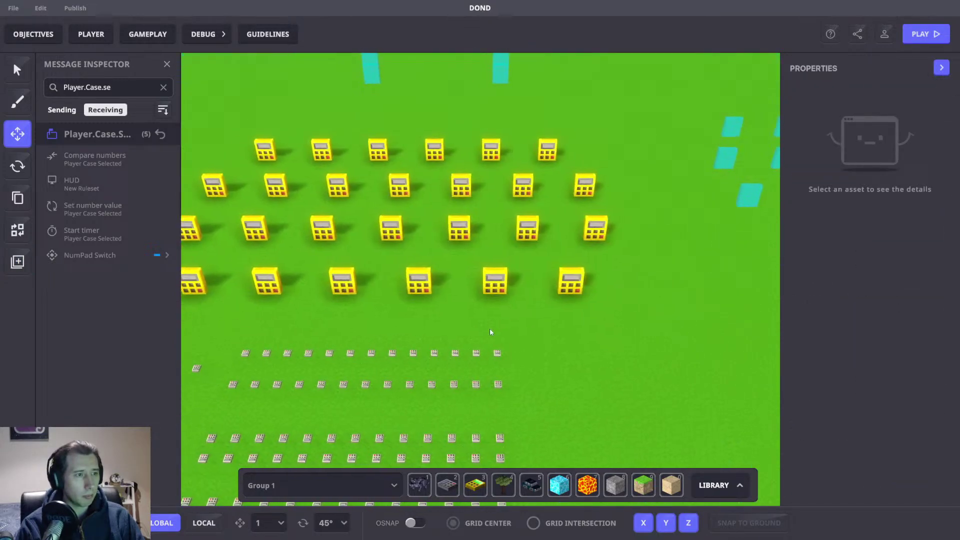
pyautogui.click(147, 42)
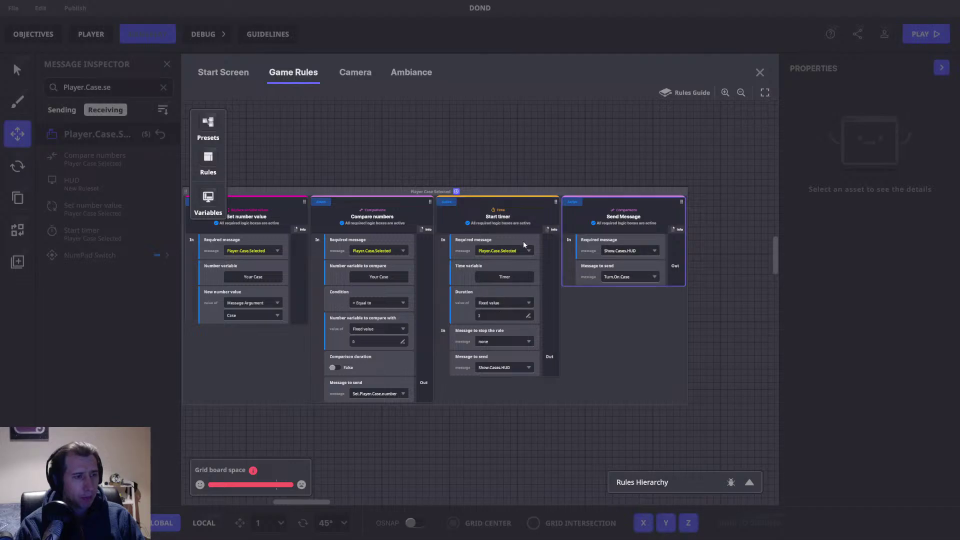
pyautogui.moveTo(399, 439); pyautogui.dragTo(715, 174)
pyautogui.moveTo(508, 249); pyautogui.dragTo(771, 383)
pyautogui.moveTo(750, 232); pyautogui.dragTo(748, 429)
pyautogui.moveTo(720, 122); pyautogui.dragTo(707, 290)
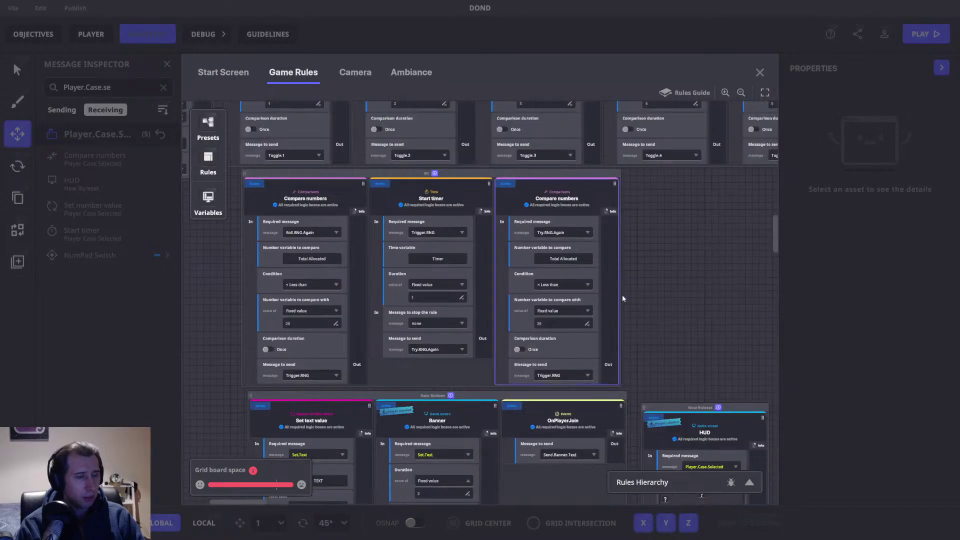
pyautogui.moveTo(682, 347); pyautogui.dragTo(263, 34)
pyautogui.moveTo(548, 367); pyautogui.dragTo(363, 377)
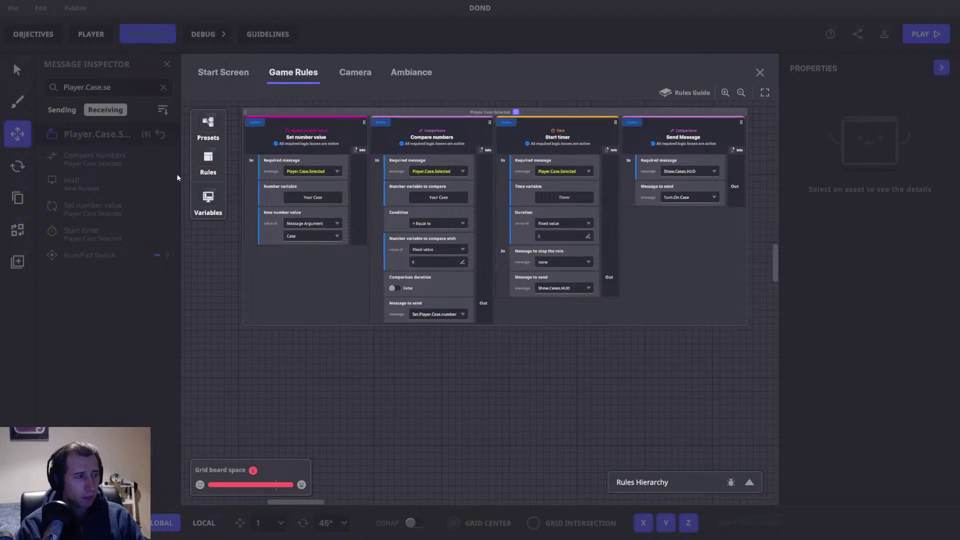
pyautogui.click(208, 157)
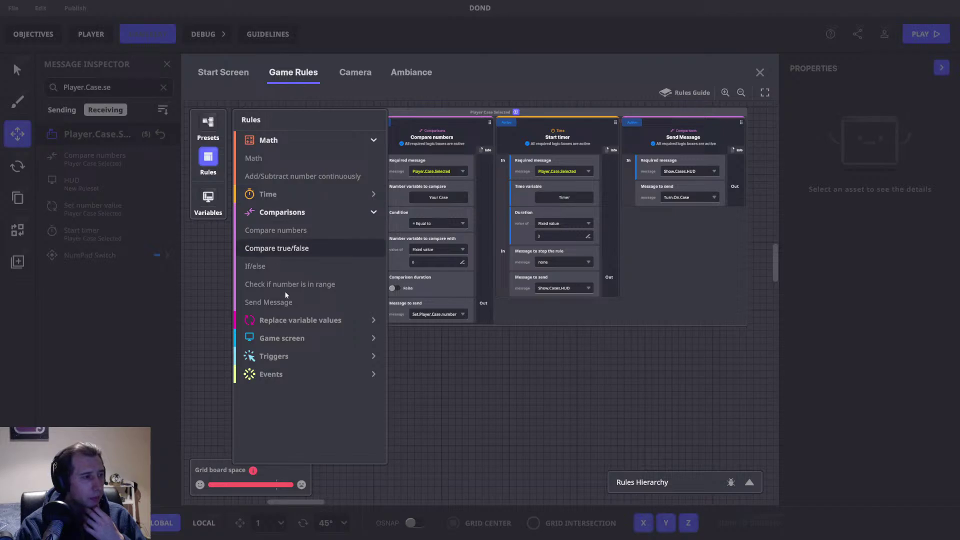
pyautogui.click(333, 320)
pyautogui.scroll(-1, 333, 319)
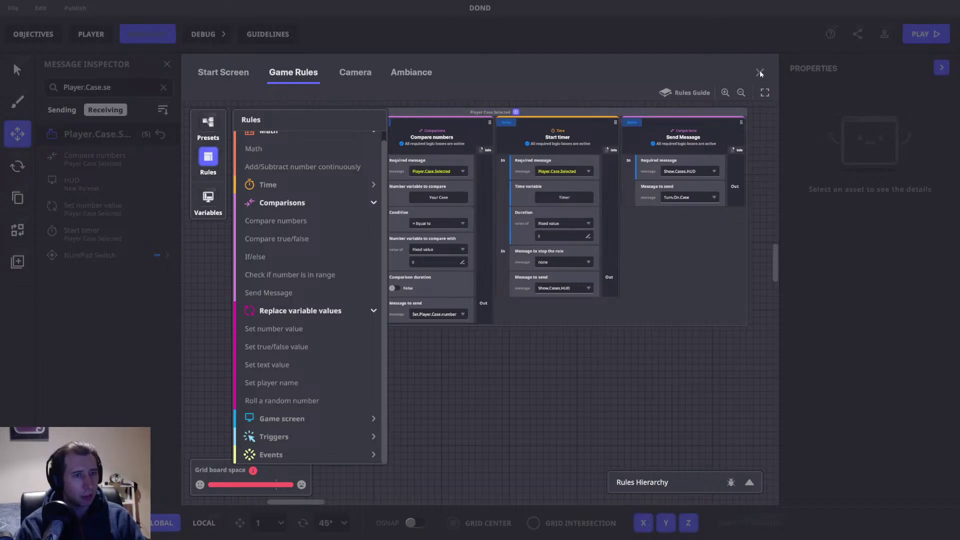
pyautogui.moveTo(491, 388); pyautogui.dragTo(645, 360)
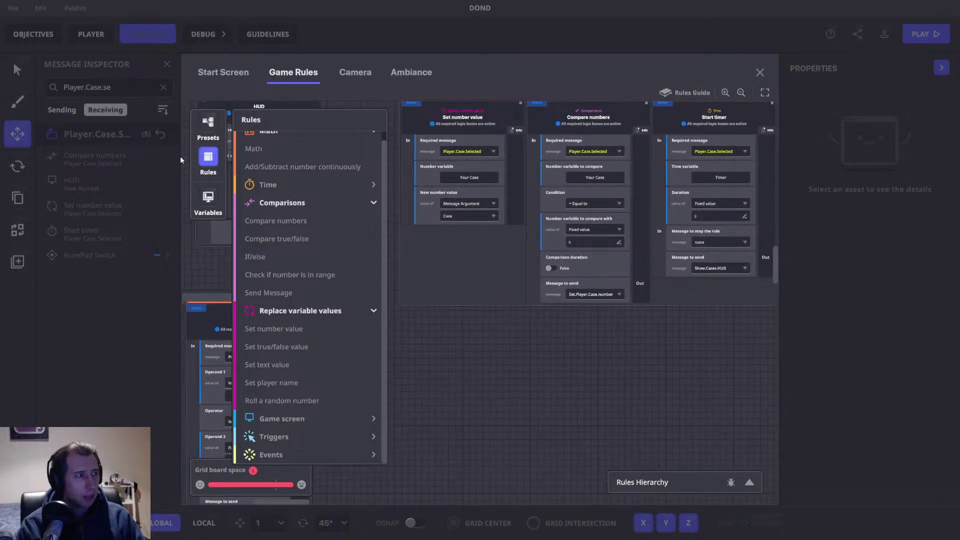
pyautogui.click(208, 156)
# Step: Pan along the Compare numbers and Set number value rows (1) to (24), selecting Set number value (24)
pyautogui.moveTo(638, 435); pyautogui.dragTo(403, 313)
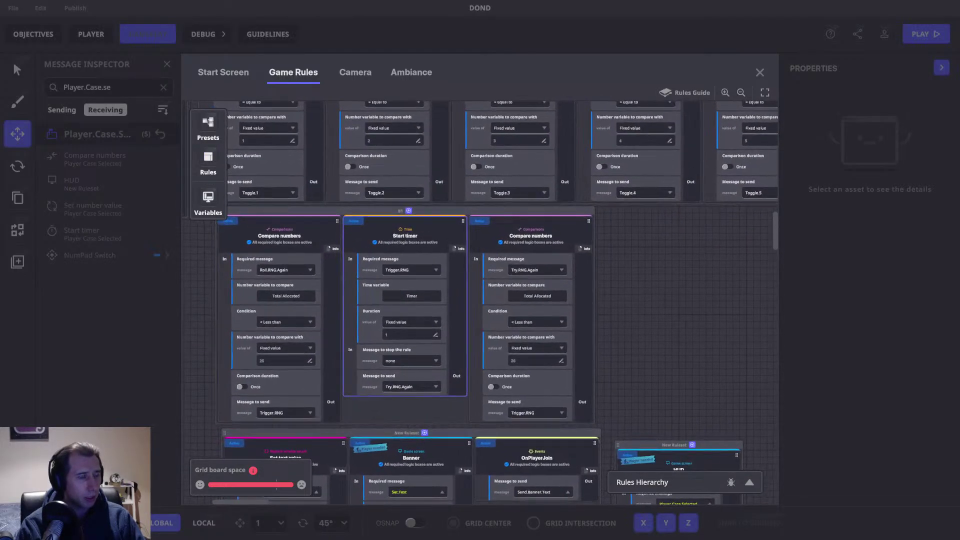
pyautogui.moveTo(367, 259); pyautogui.dragTo(320, 388)
pyautogui.moveTo(468, 181); pyautogui.dragTo(494, 299)
pyautogui.moveTo(465, 269); pyautogui.dragTo(488, 296)
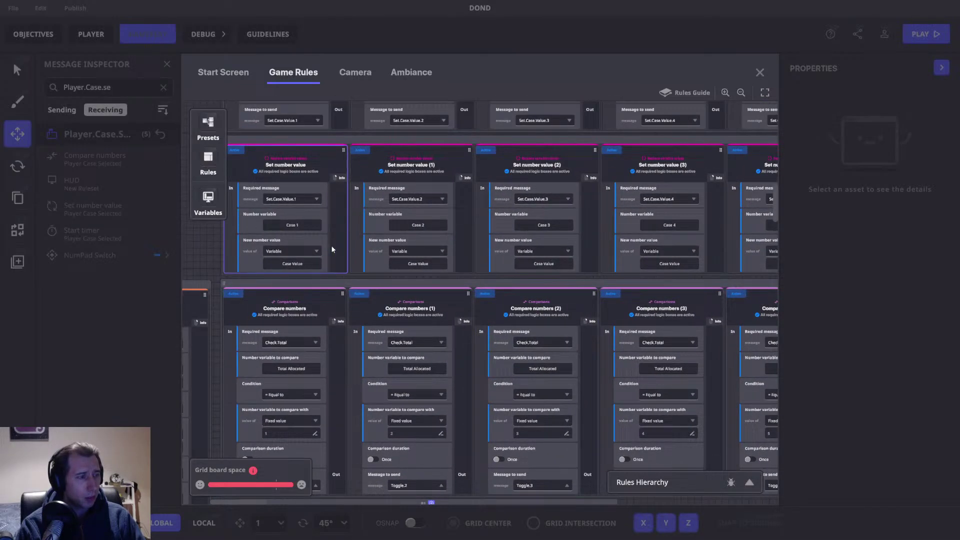
pyautogui.moveTo(690, 260); pyautogui.dragTo(151, 276)
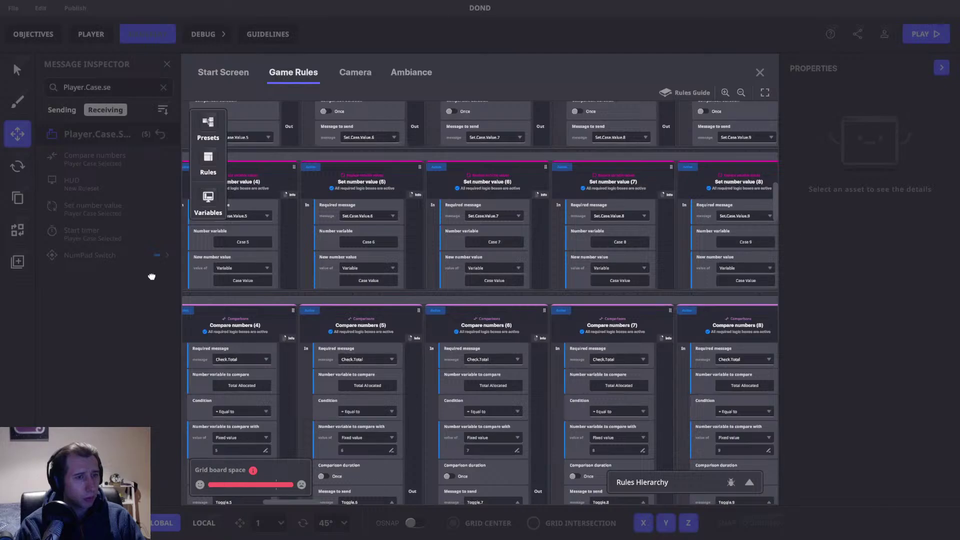
pyautogui.moveTo(746, 315); pyautogui.dragTo(145, 331)
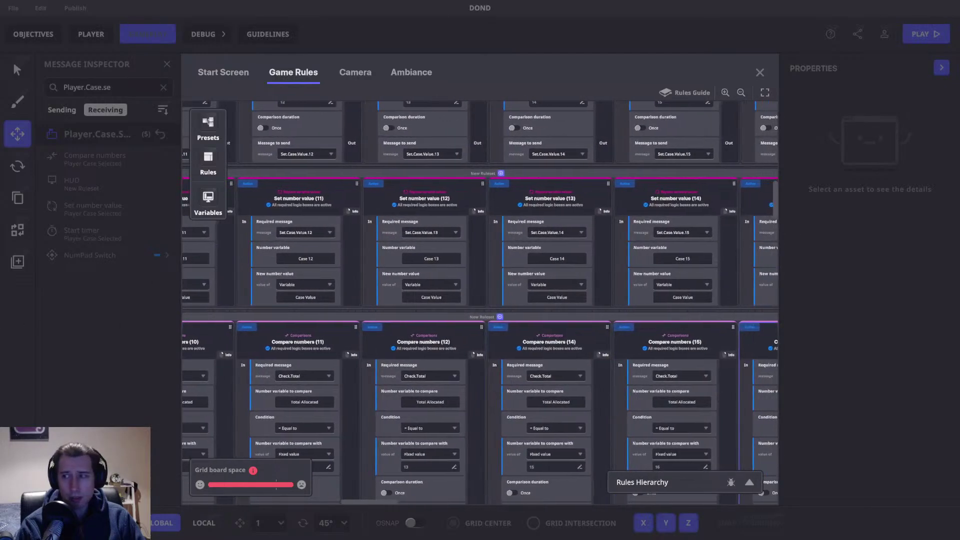
pyautogui.moveTo(718, 336); pyautogui.dragTo(257, 331)
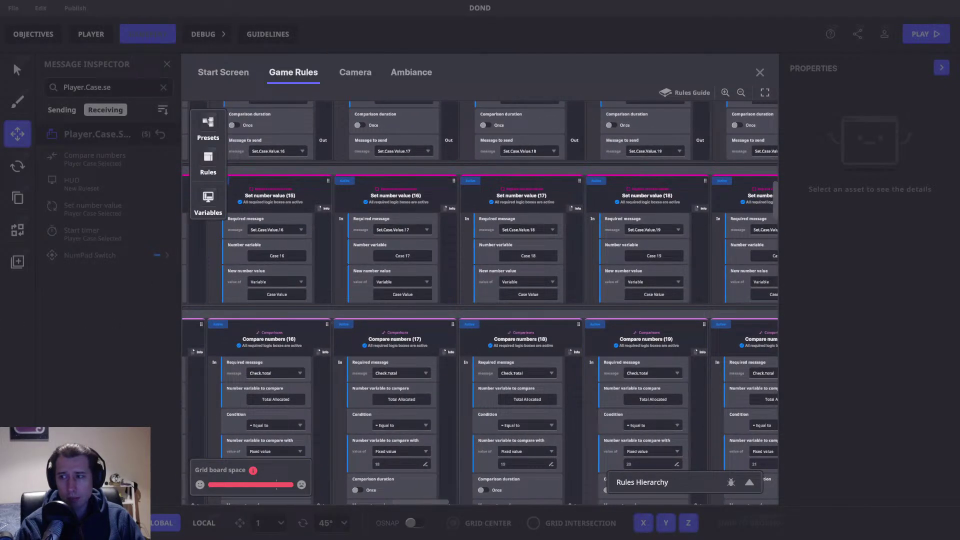
pyautogui.moveTo(627, 327); pyautogui.dragTo(272, 332)
pyautogui.moveTo(757, 334); pyautogui.dragTo(70, 339)
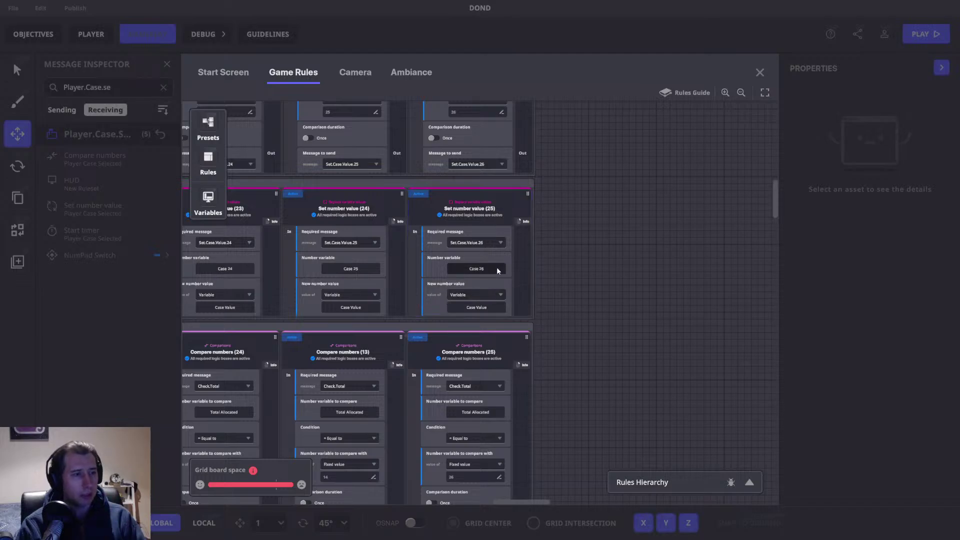
pyautogui.moveTo(437, 279); pyautogui.dragTo(533, 344)
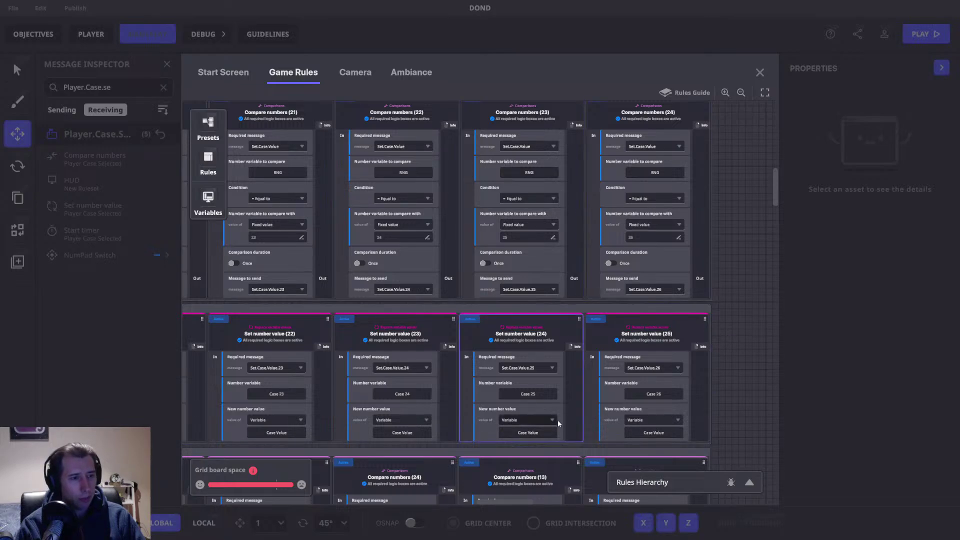
pyautogui.click(516, 393)
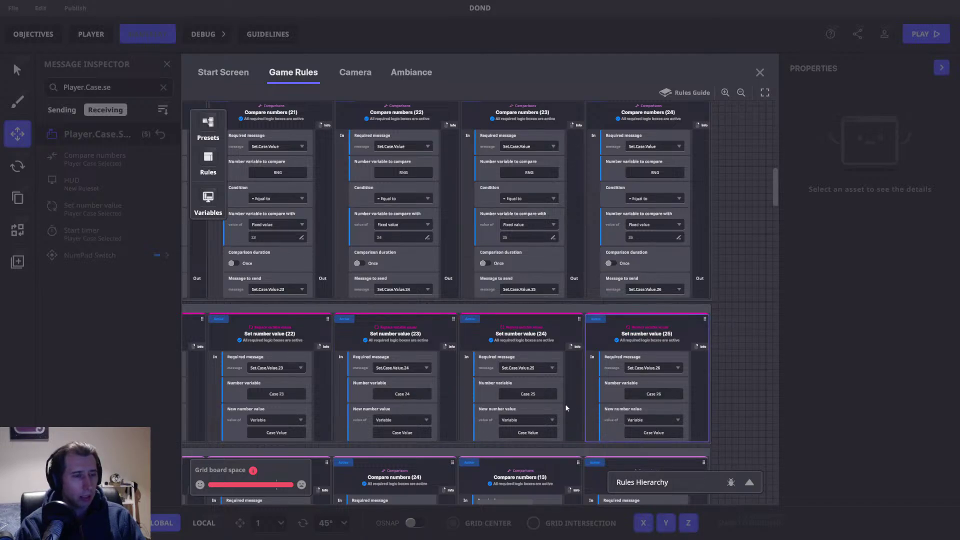
# Step: Pan back through the Compare numbers rows from (23) down to (1) and the Start timer group
pyautogui.moveTo(282, 386); pyautogui.dragTo(583, 245)
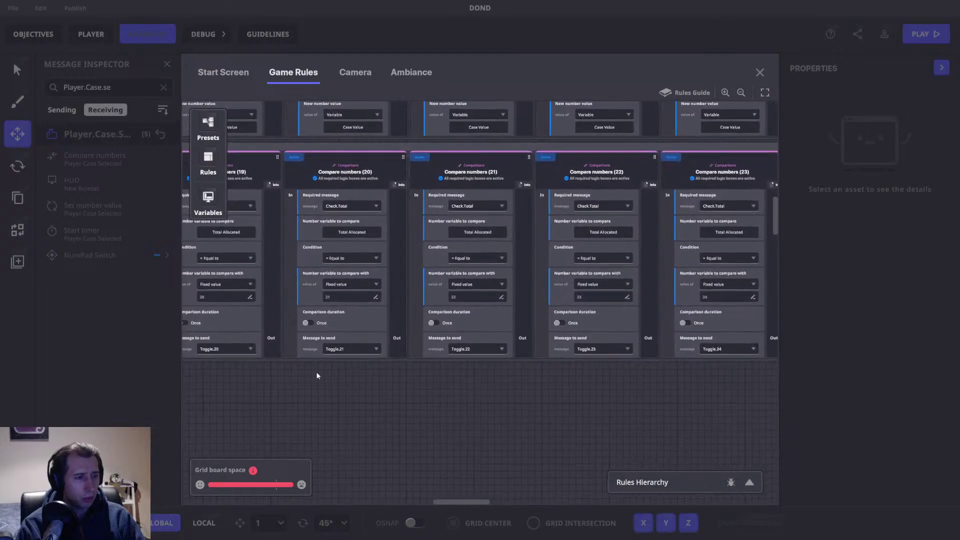
pyautogui.moveTo(317, 373); pyautogui.dragTo(499, 371)
pyautogui.moveTo(394, 413); pyautogui.dragTo(724, 376)
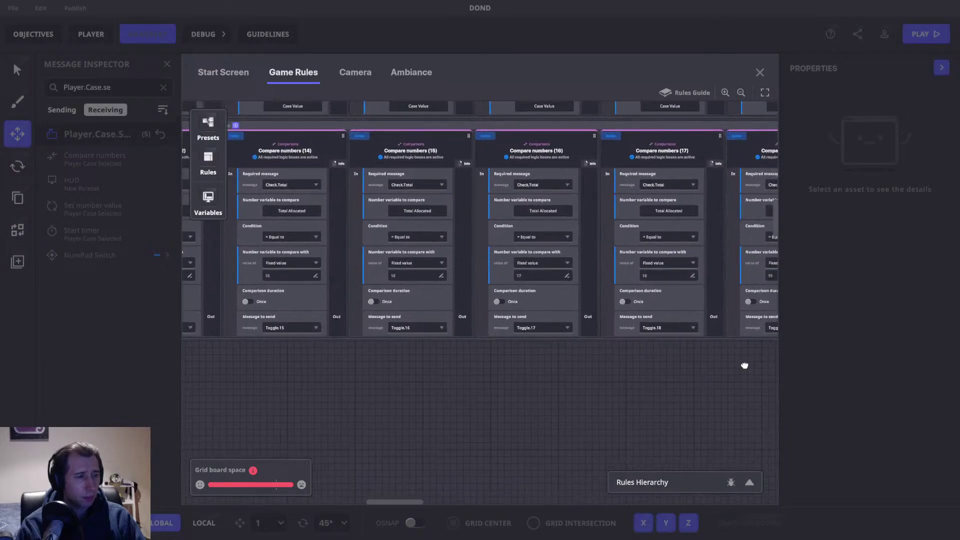
pyautogui.scroll(-5, 379, 353)
pyautogui.moveTo(337, 284); pyautogui.dragTo(685, 386)
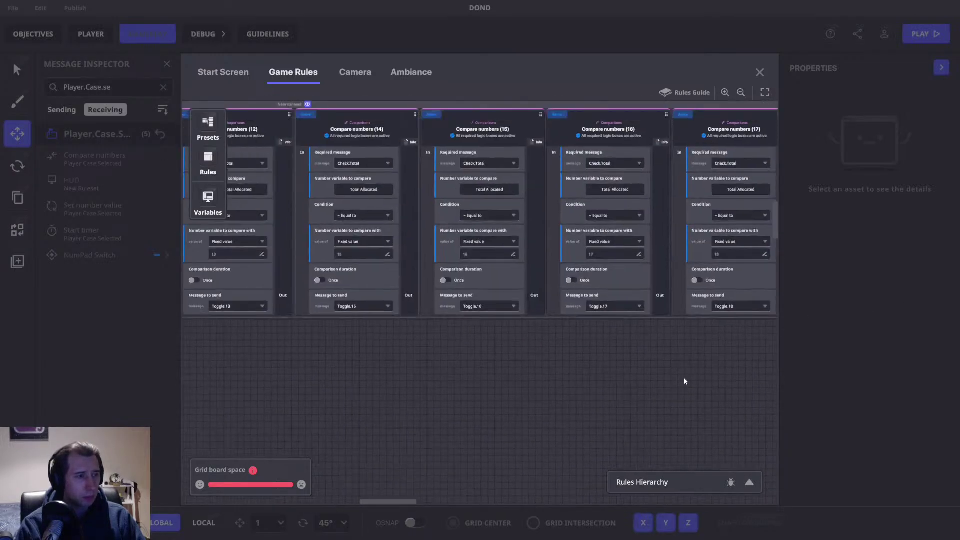
pyautogui.moveTo(375, 393); pyautogui.dragTo(737, 396)
pyautogui.moveTo(320, 388); pyautogui.dragTo(700, 384)
pyautogui.moveTo(623, 361); pyautogui.dragTo(620, 381)
pyautogui.scroll(3, 621, 381)
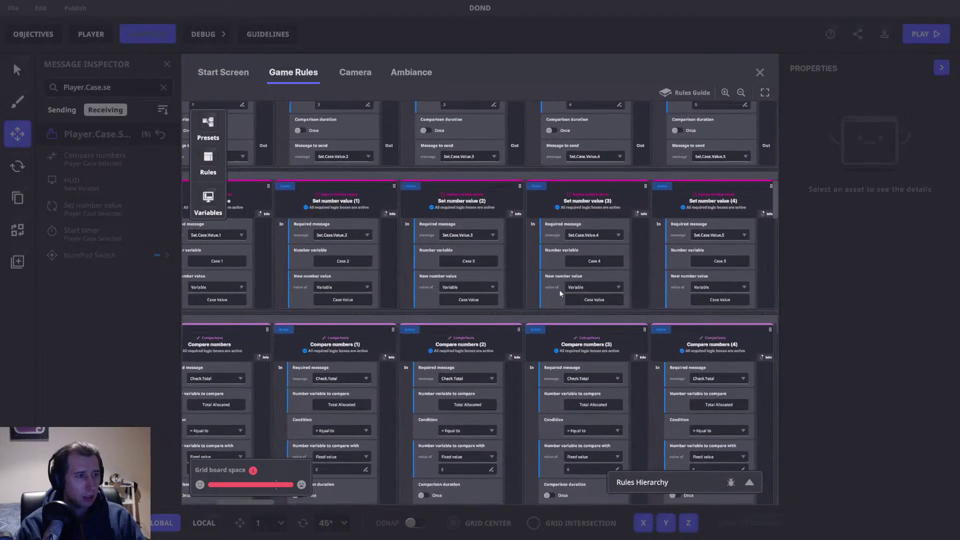
pyautogui.scroll(-3, 511, 411)
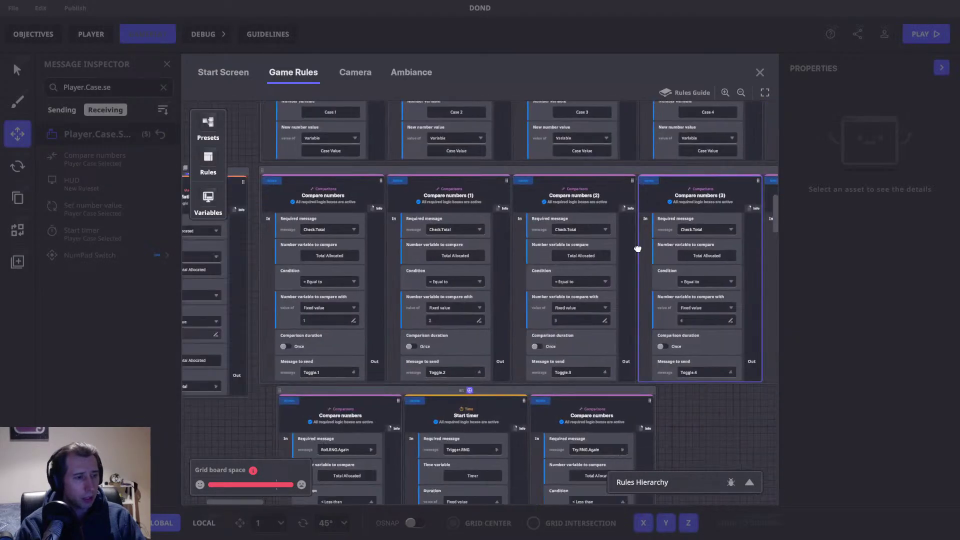
pyautogui.moveTo(506, 410); pyautogui.dragTo(535, 387)
# Step: Look over the Set text value, Banner and Offer rules, then close the Game Rules board
pyautogui.moveTo(324, 367); pyautogui.dragTo(541, 315)
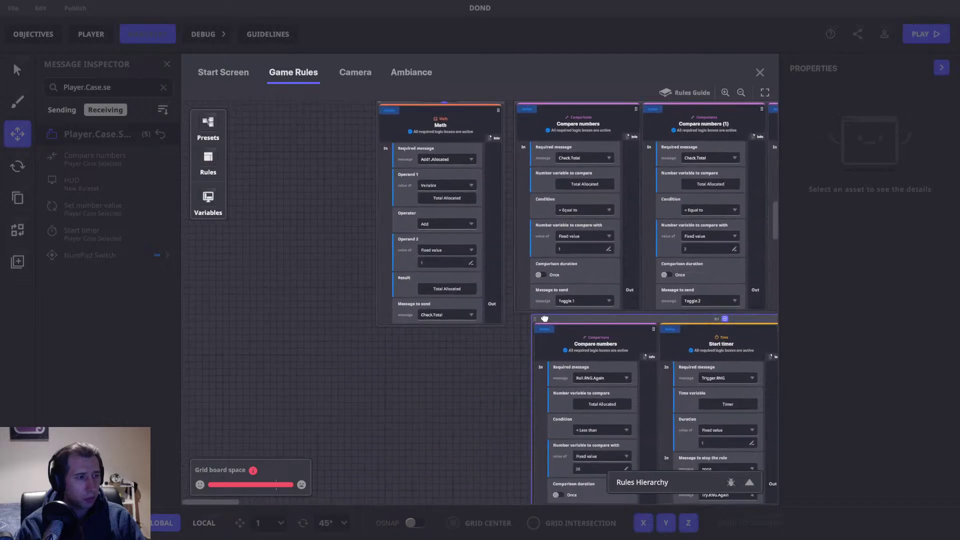
pyautogui.scroll(-5, 539, 313)
pyautogui.hscroll(4, 540, 313)
pyautogui.scroll(-10, 538, 311)
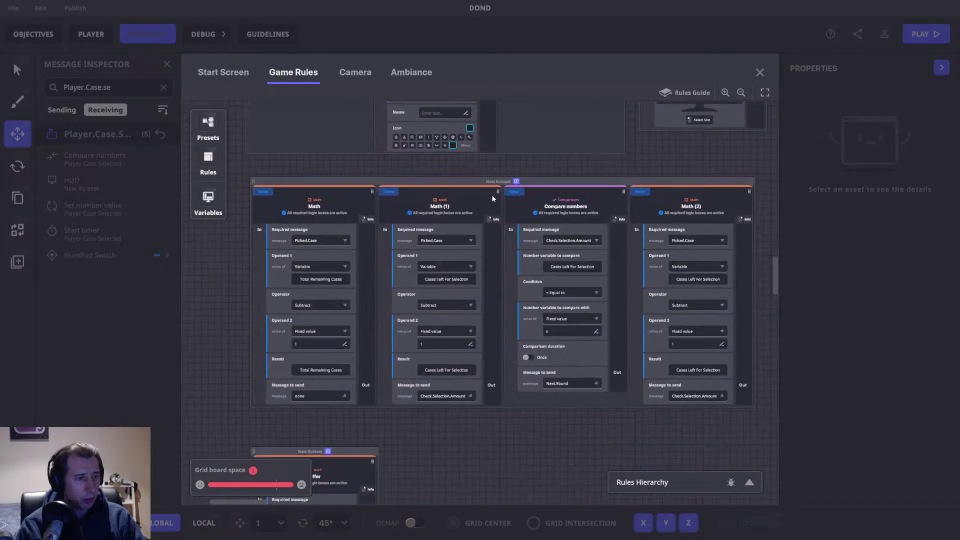
pyautogui.moveTo(536, 287); pyautogui.dragTo(593, 141)
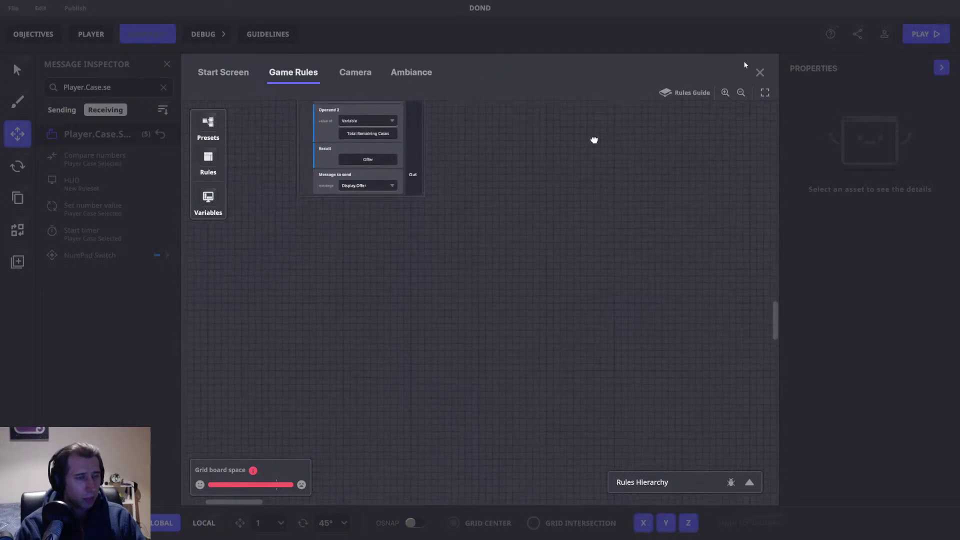
pyautogui.click(759, 72)
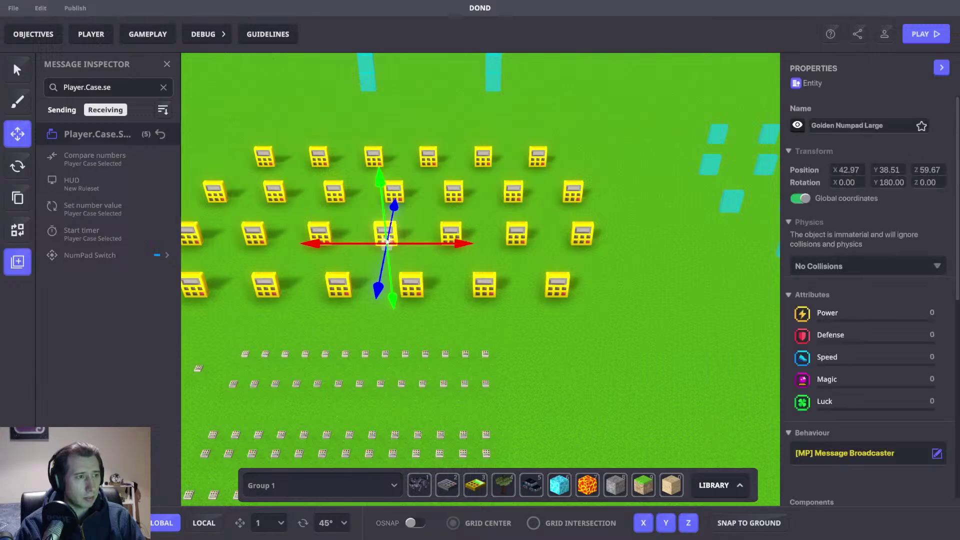
# Step: Inspect a cyan case tile and one of the golden calculator cases
pyautogui.scroll(-5, 850, 369)
pyautogui.scroll(-3, 883, 347)
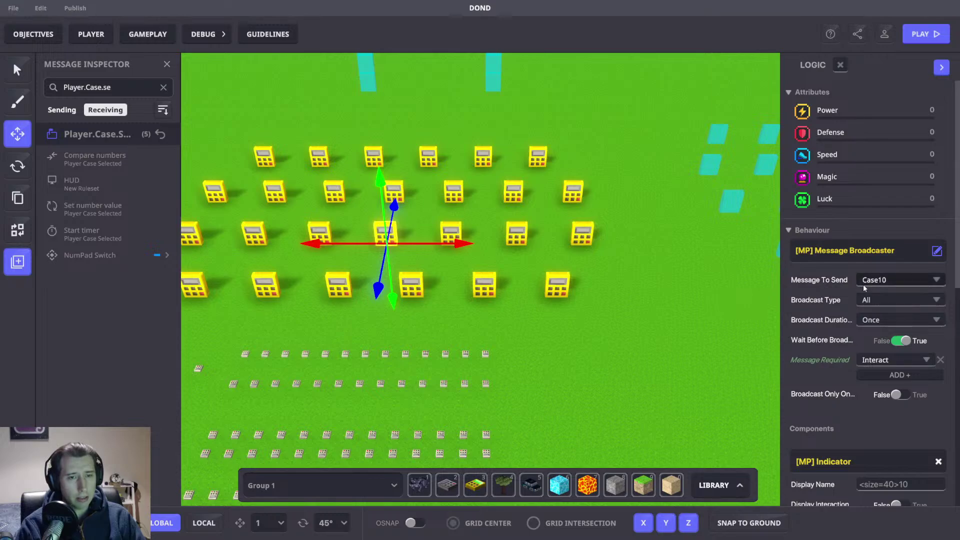
pyautogui.moveTo(613, 275); pyautogui.dragTo(497, 299, button='middle')
pyautogui.click(625, 253)
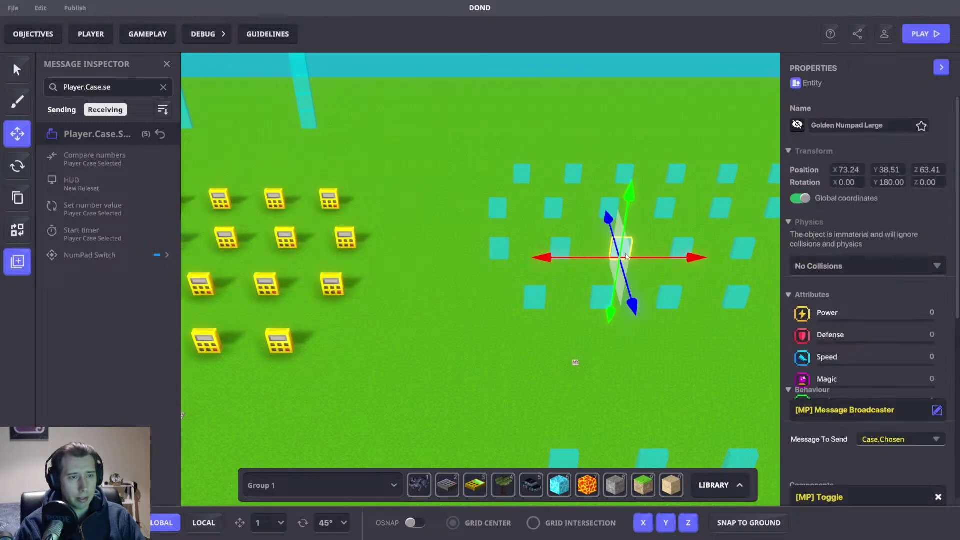
pyautogui.scroll(-5, 893, 359)
pyautogui.click(491, 380)
pyautogui.moveTo(491, 380); pyautogui.dragTo(532, 348, button='middle')
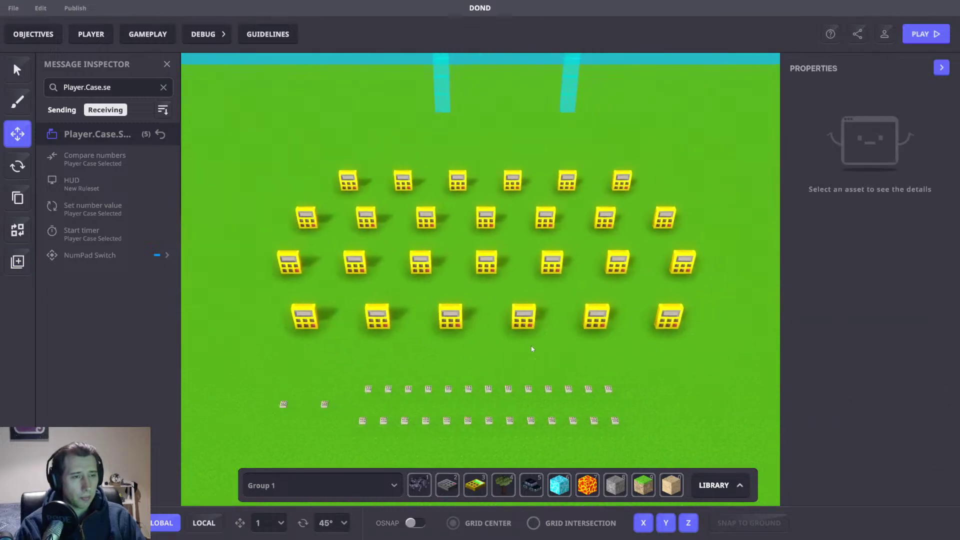
pyautogui.click(279, 263)
pyautogui.scroll(-5, 864, 373)
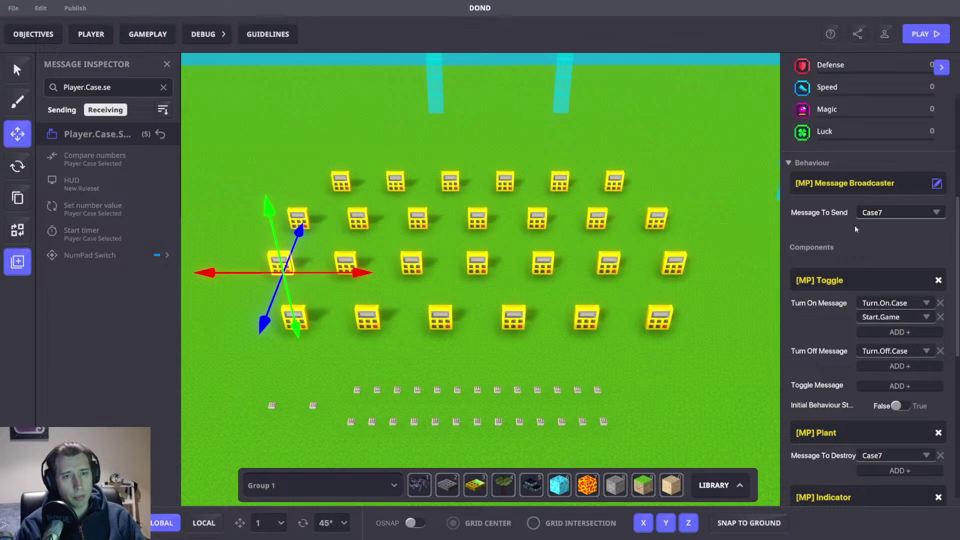
# Step: Review the logic of the cyan tile sending Case.Chosen, then open the GAMEPLAY rules editor
pyautogui.moveTo(745, 176); pyautogui.dragTo(533, 188, button='middle')
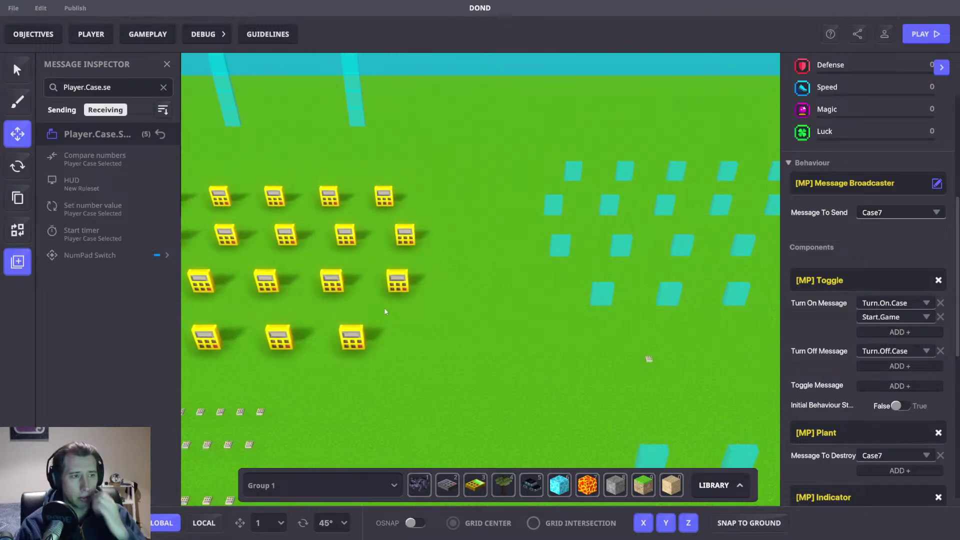
pyautogui.moveTo(382, 310); pyautogui.dragTo(286, 207, button='middle')
pyautogui.moveTo(479, 291); pyautogui.dragTo(476, 297, button='middle')
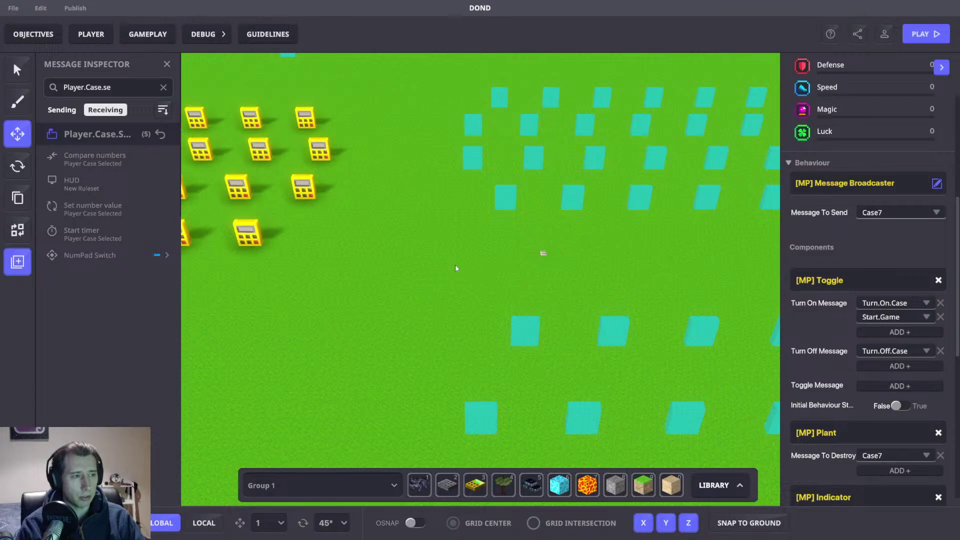
pyautogui.moveTo(430, 207); pyautogui.dragTo(436, 222, button='right')
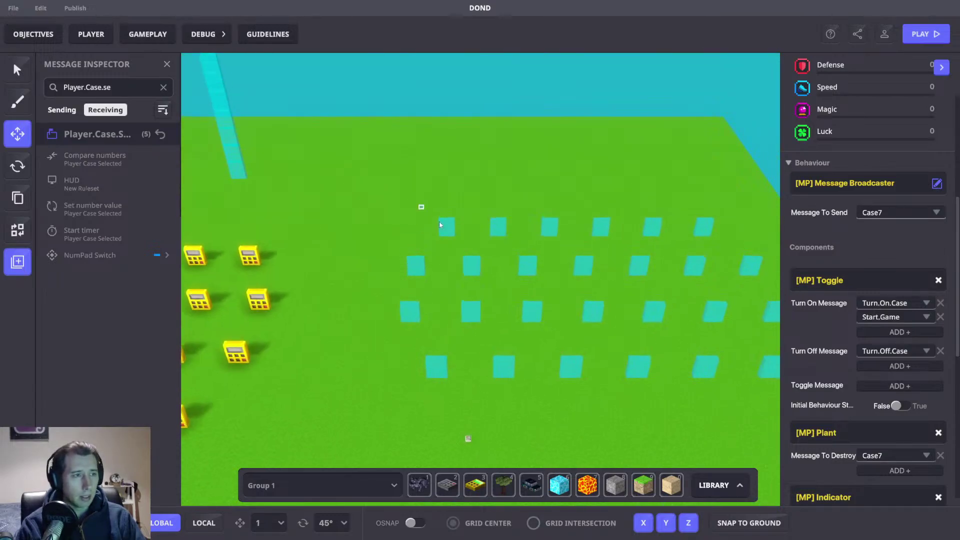
pyautogui.click(439, 221)
pyautogui.click(436, 367)
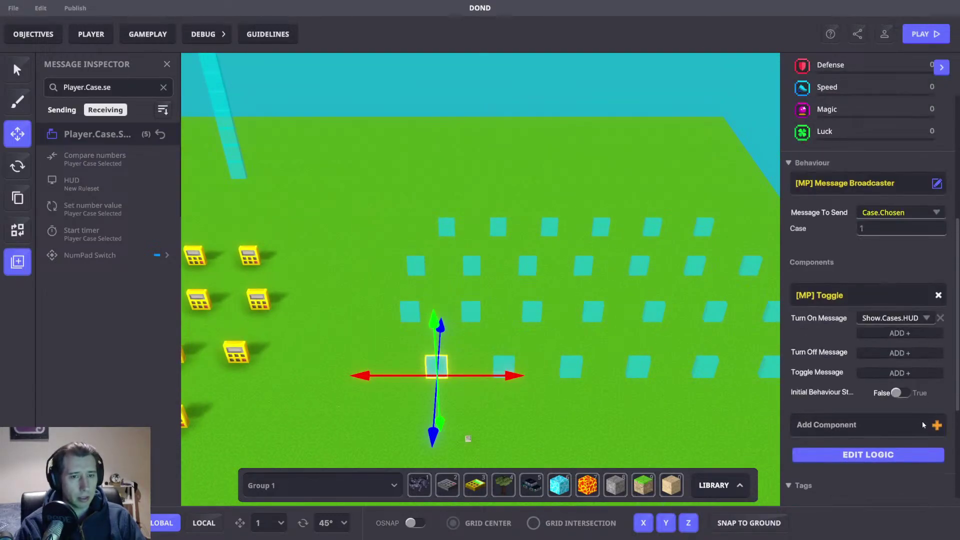
pyautogui.click(895, 454)
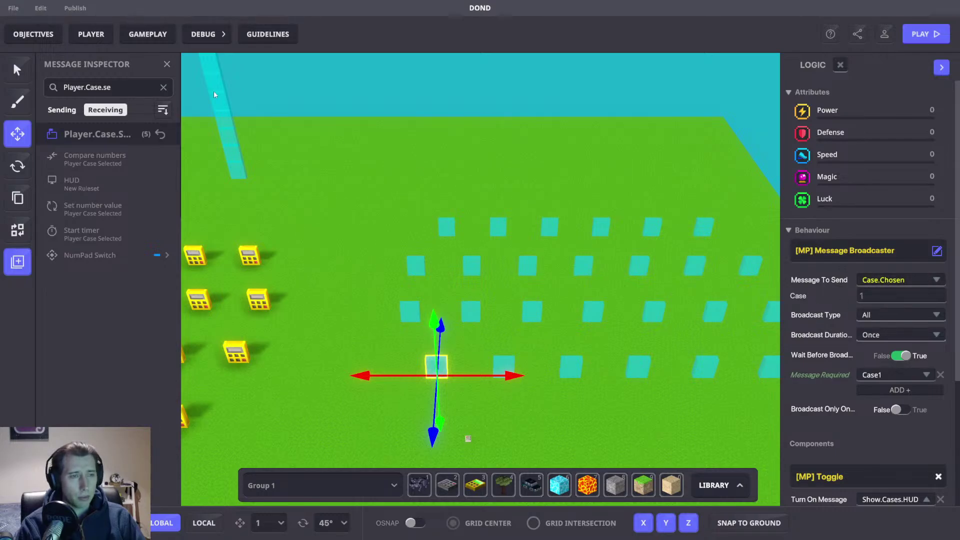
pyautogui.click(148, 34)
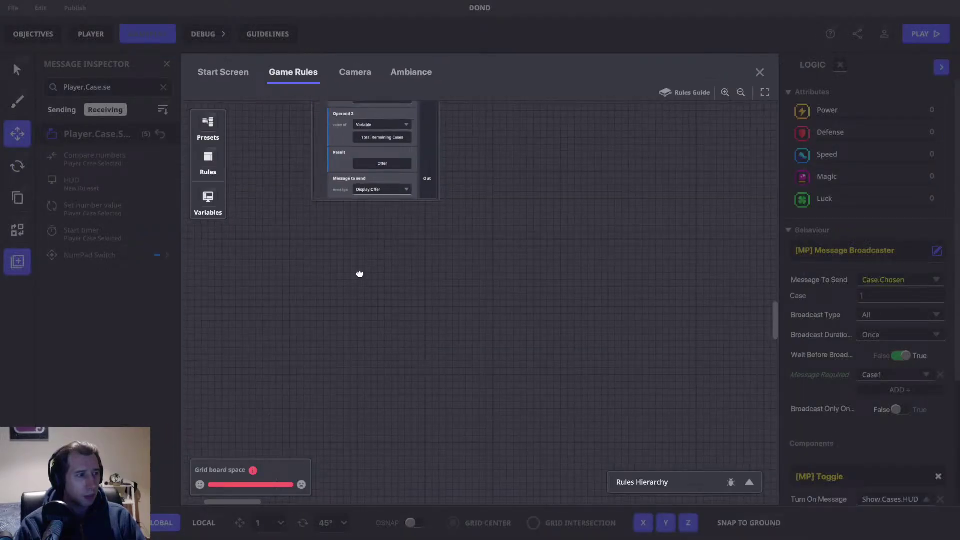
# Step: Place a Compare numbers node from Rules > Comparisons and set its required message to Case.Chosen
pyautogui.click(218, 159)
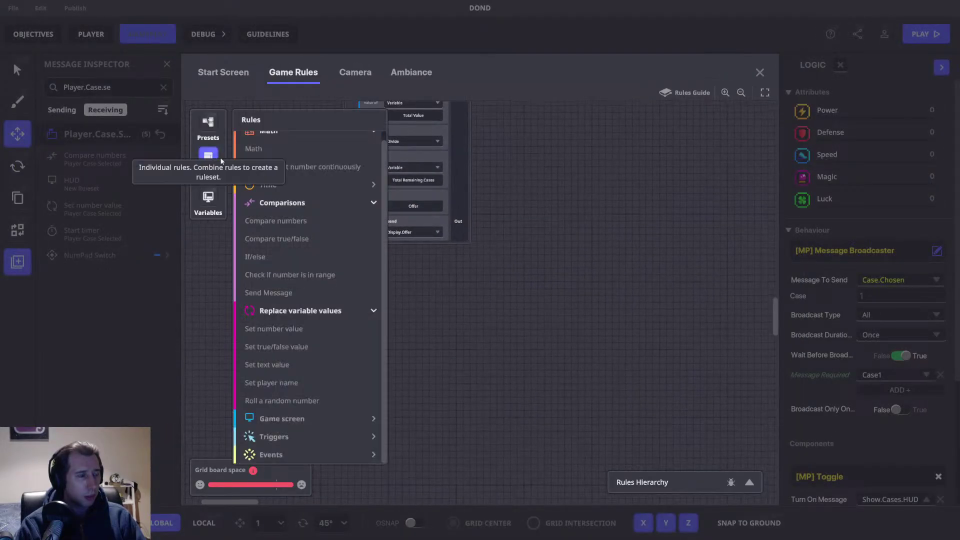
pyautogui.click(288, 220)
pyautogui.moveTo(465, 261); pyautogui.dragTo(322, 242)
pyautogui.click(328, 237)
pyautogui.write('Case.')
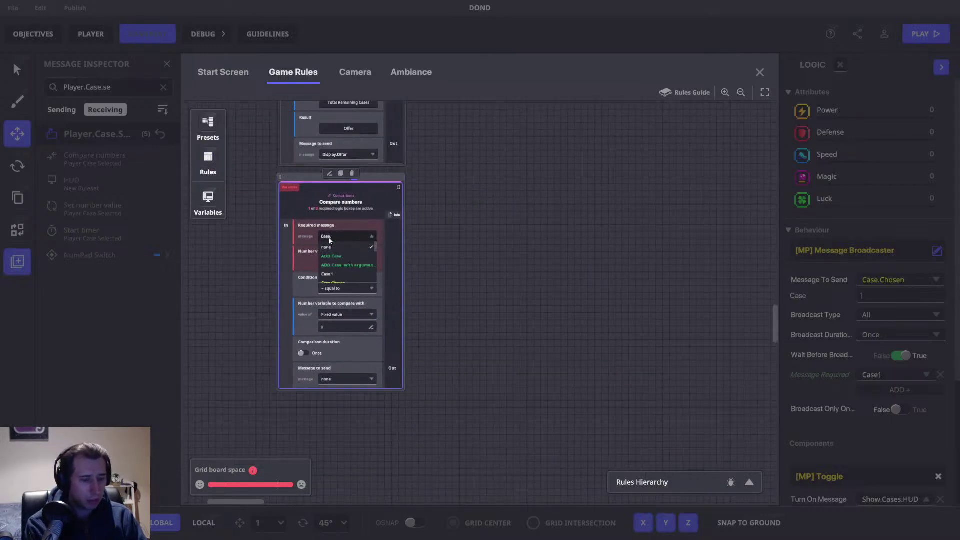
pyautogui.write('Cho')
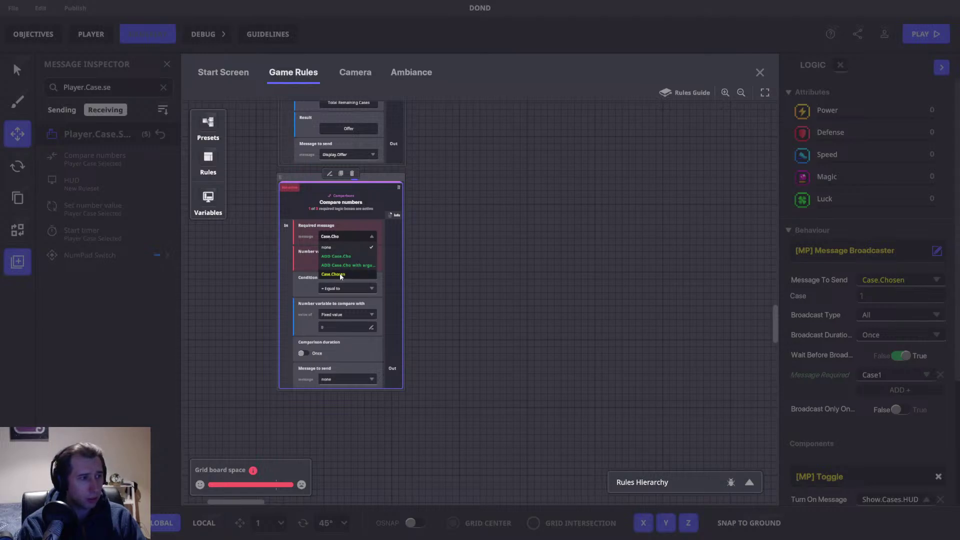
pyautogui.click(339, 275)
# Step: Browse the number variables without choosing one, then move the rule to the canvas centre
pyautogui.click(338, 263)
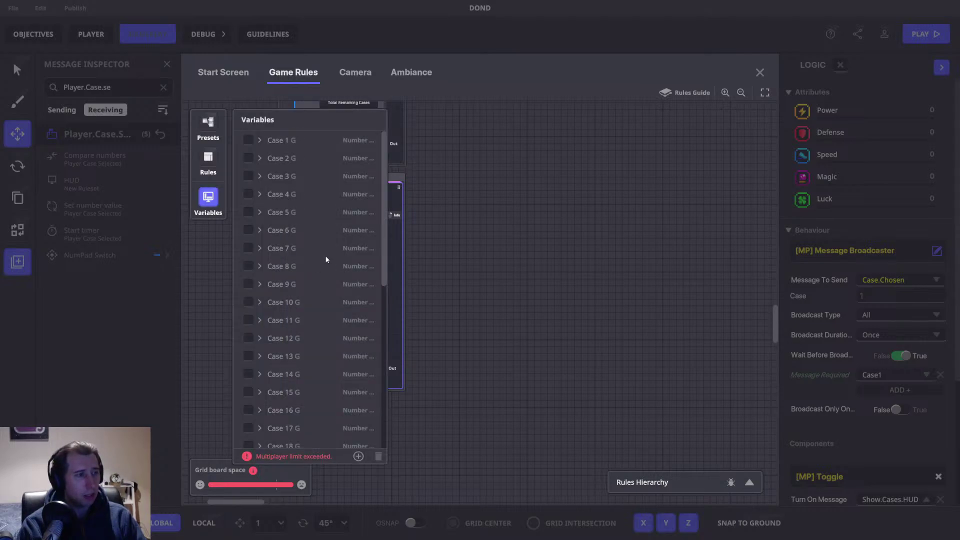
pyautogui.click(208, 198)
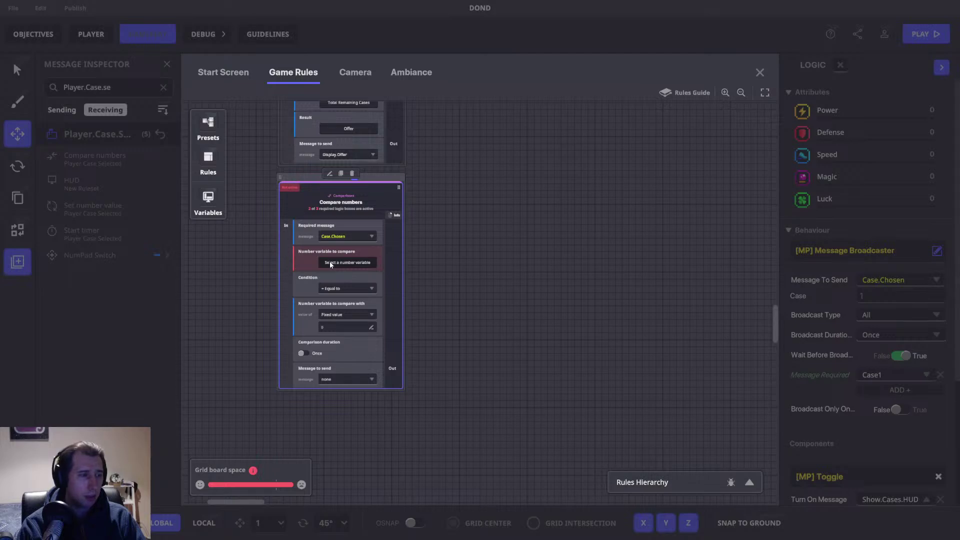
pyautogui.click(361, 262)
pyautogui.scroll(-5, 349, 314)
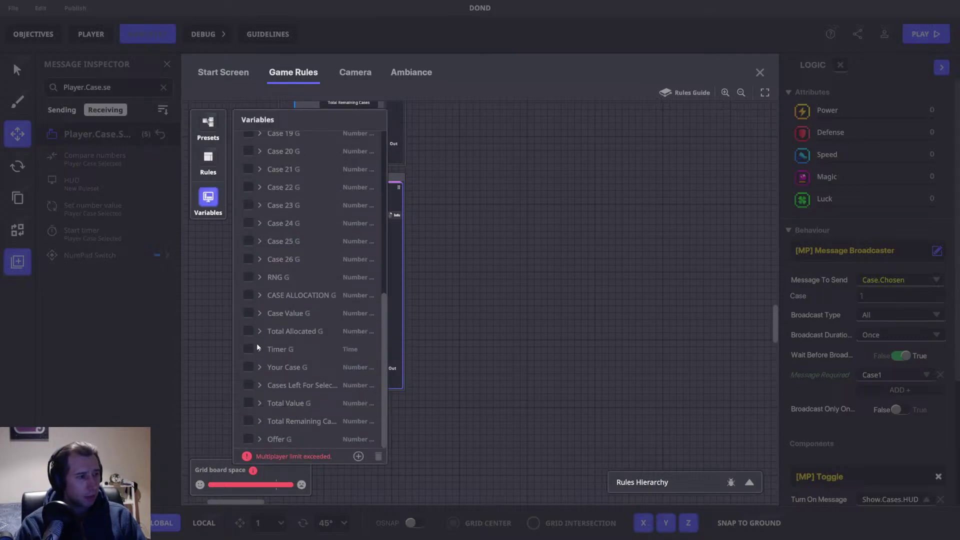
pyautogui.scroll(5, 257, 391)
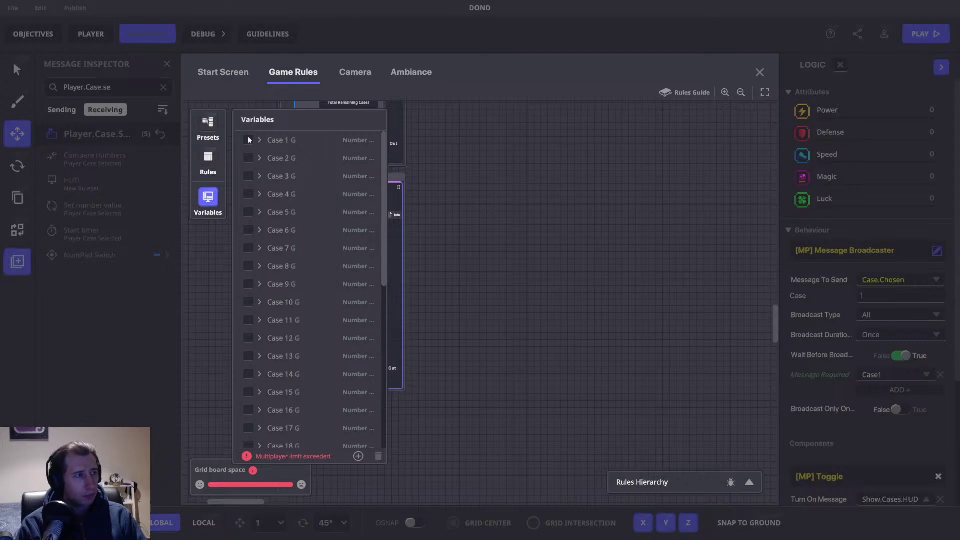
pyautogui.click(222, 195)
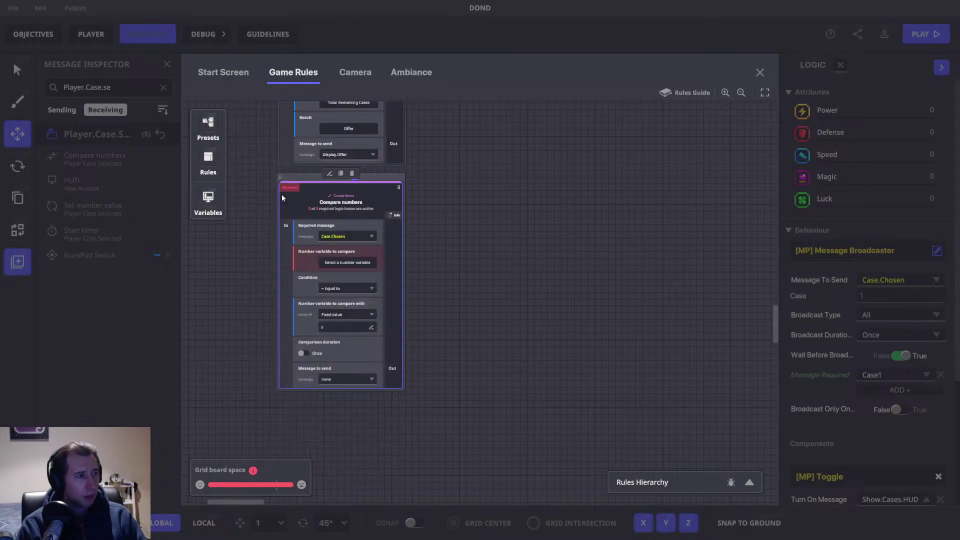
pyautogui.moveTo(375, 181); pyautogui.dragTo(557, 207)
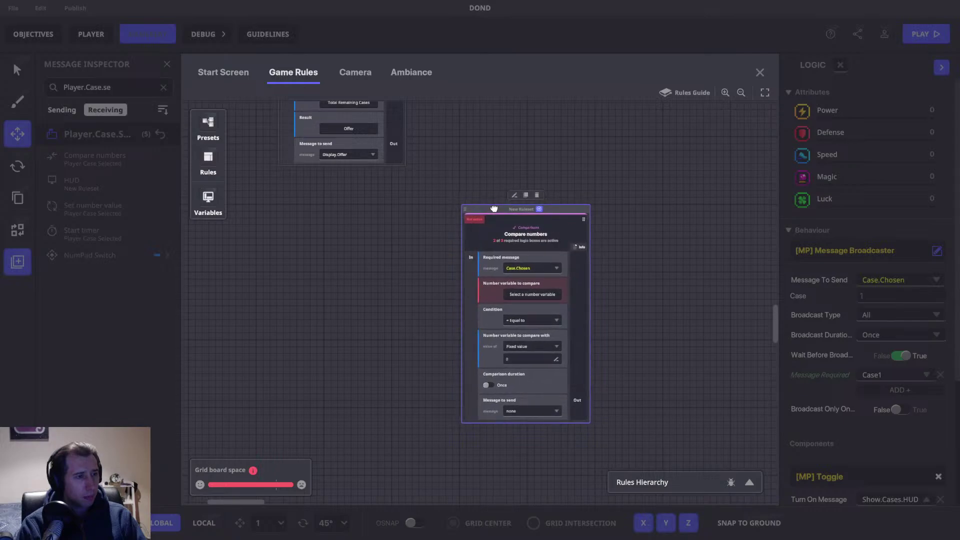
# Step: Pick Case 1 G from the Variables list as the rule's compared number variable
pyautogui.moveTo(486, 207); pyautogui.dragTo(425, 202)
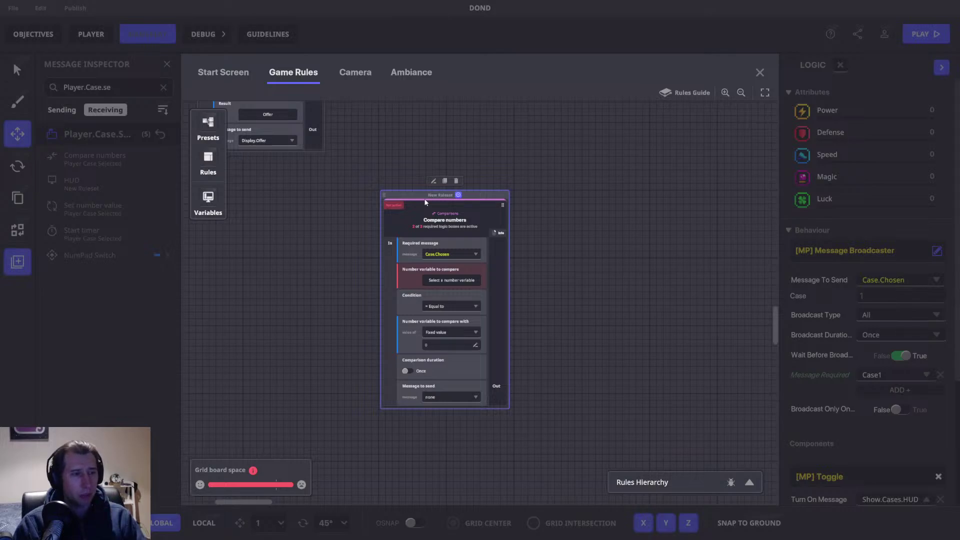
pyautogui.click(457, 281)
pyautogui.scroll(-5, 356, 303)
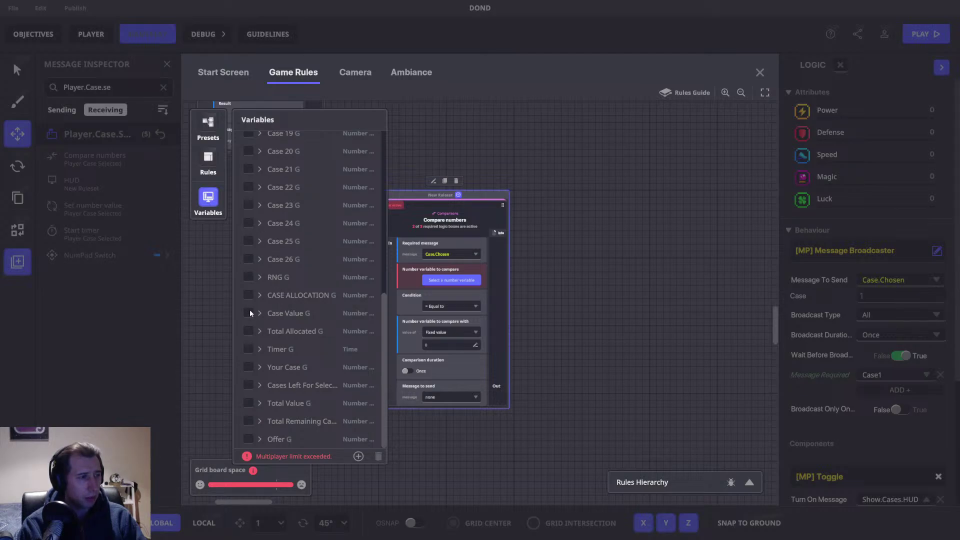
pyautogui.scroll(5, 250, 310)
pyautogui.click(247, 140)
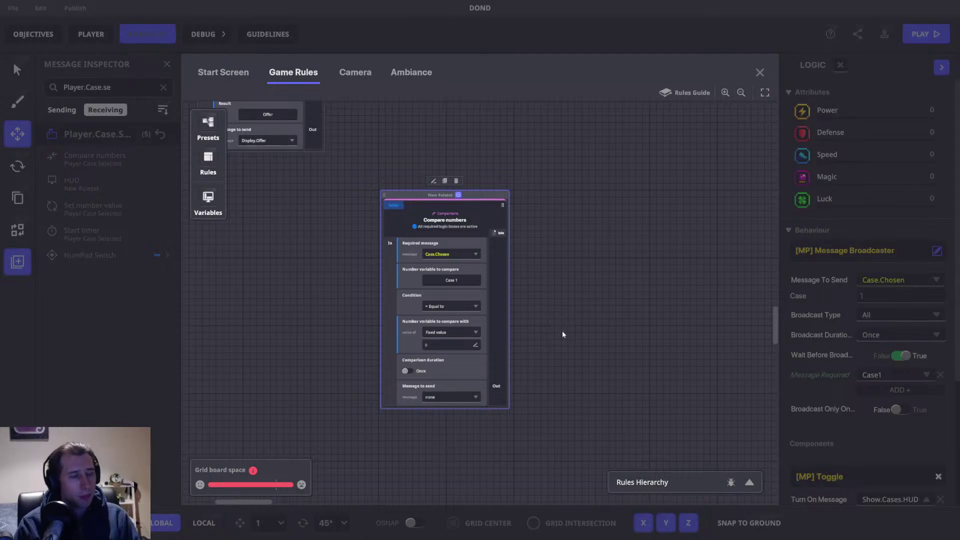
pyautogui.click(452, 280)
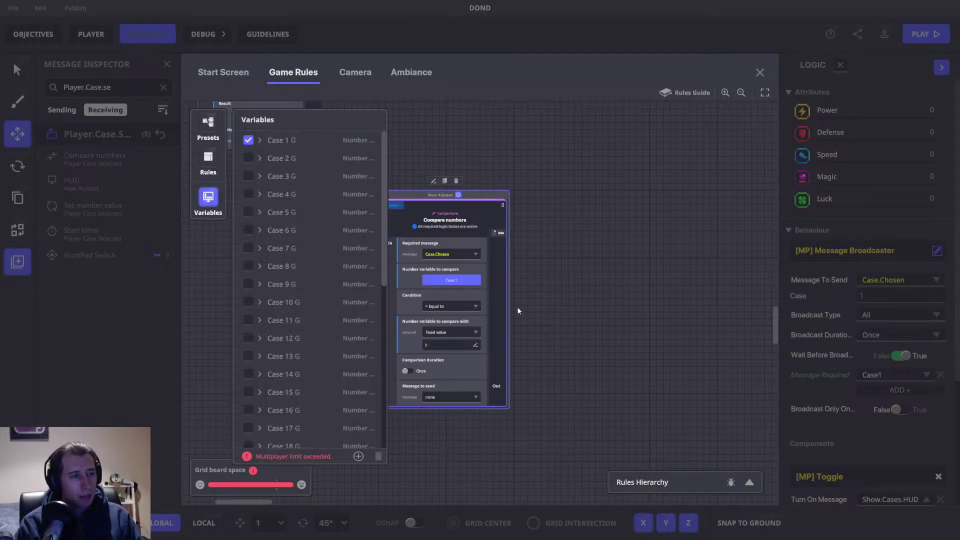
pyautogui.click(208, 200)
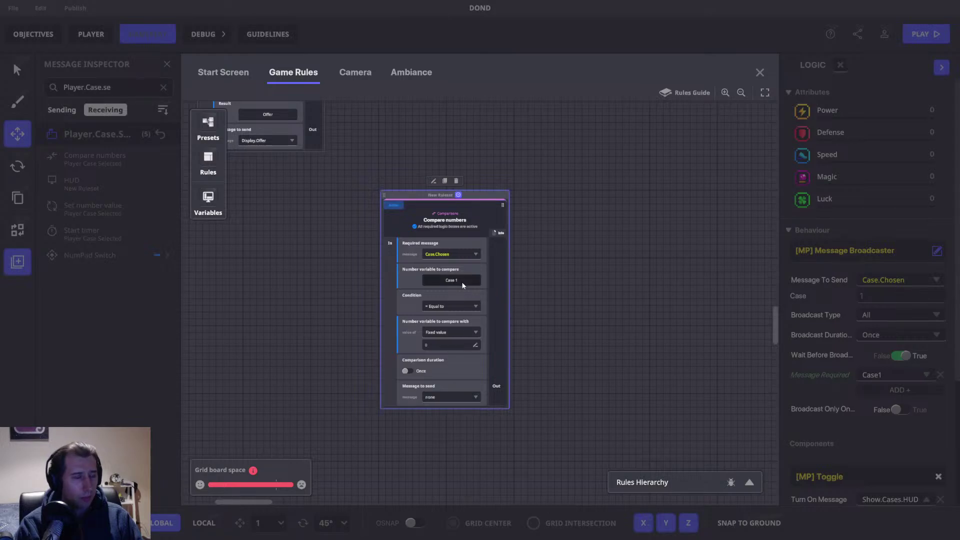
# Step: Nudge the new rule left and pan through the Math, Set number value and Check.RNG compare rulesets
pyautogui.moveTo(473, 193); pyautogui.dragTo(412, 197)
pyautogui.moveTo(417, 131); pyautogui.dragTo(550, 384)
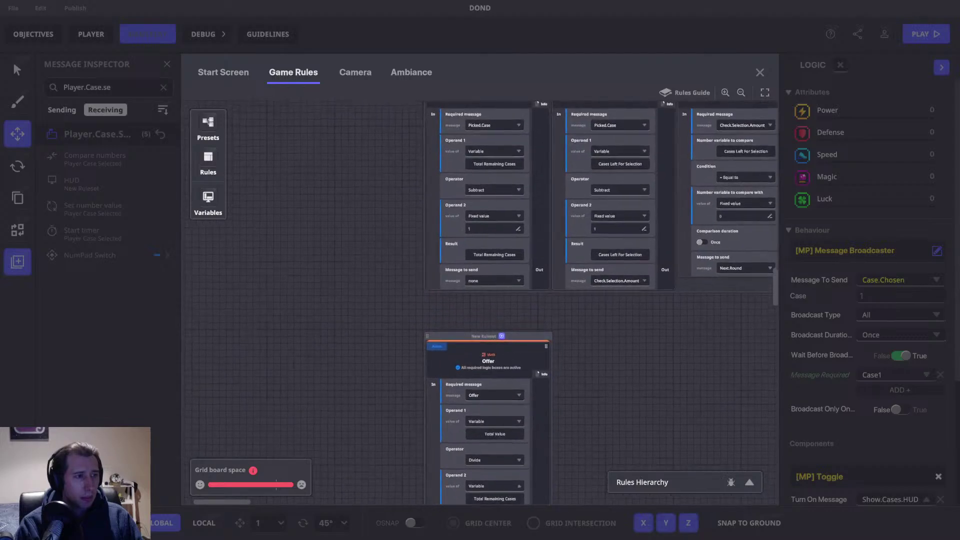
pyautogui.moveTo(370, 218); pyautogui.dragTo(307, 385)
pyautogui.moveTo(380, 312); pyautogui.dragTo(316, 221)
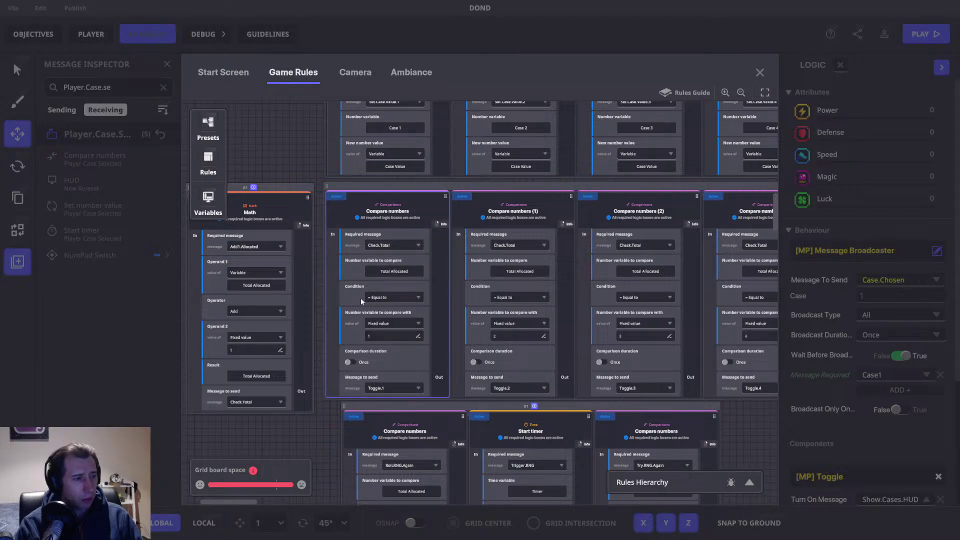
pyautogui.moveTo(298, 150); pyautogui.dragTo(268, 379)
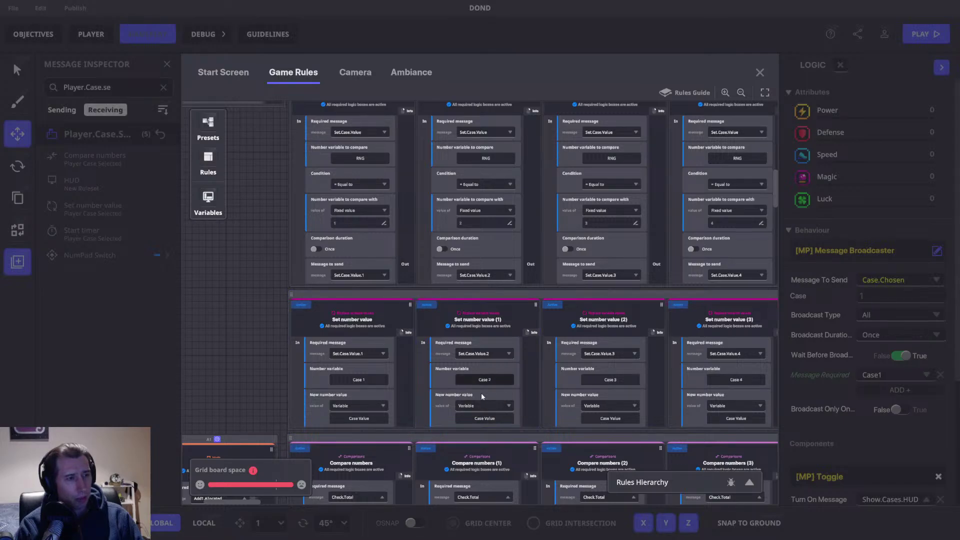
pyautogui.moveTo(534, 291); pyautogui.dragTo(473, 333)
pyautogui.moveTo(474, 228); pyautogui.dragTo(492, 353)
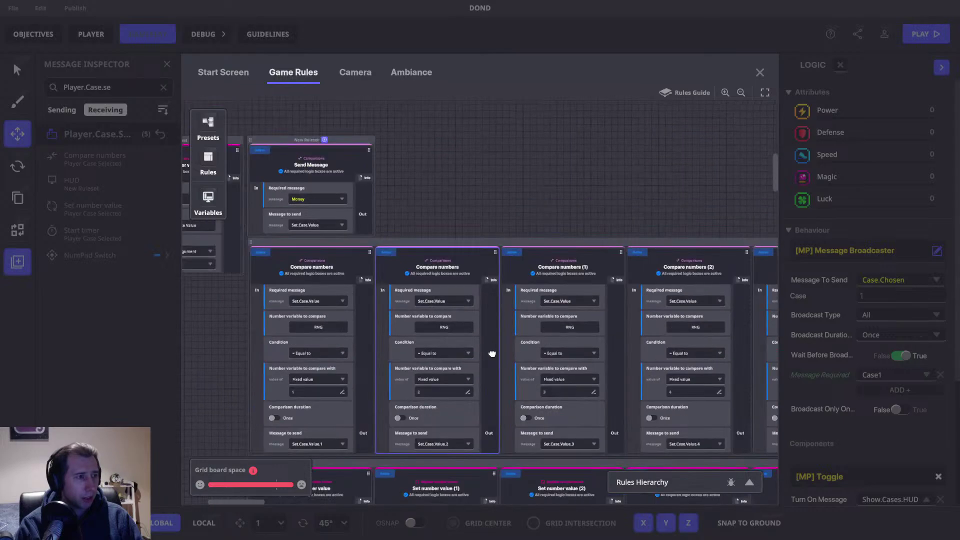
pyautogui.moveTo(493, 226); pyautogui.dragTo(625, 430)
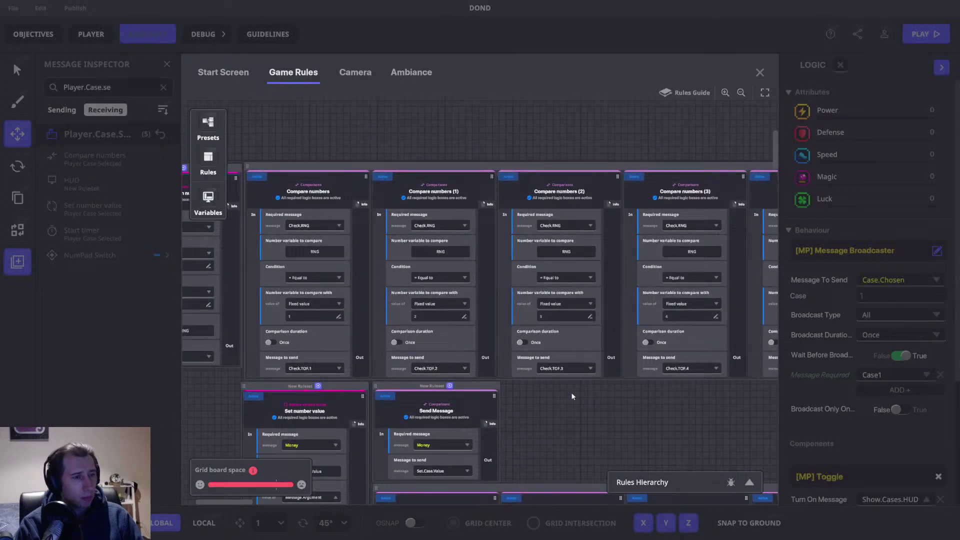
# Step: Reopen the game rules and review the Compare numbers rule, keeping its condition at Equal to
pyautogui.click(758, 71)
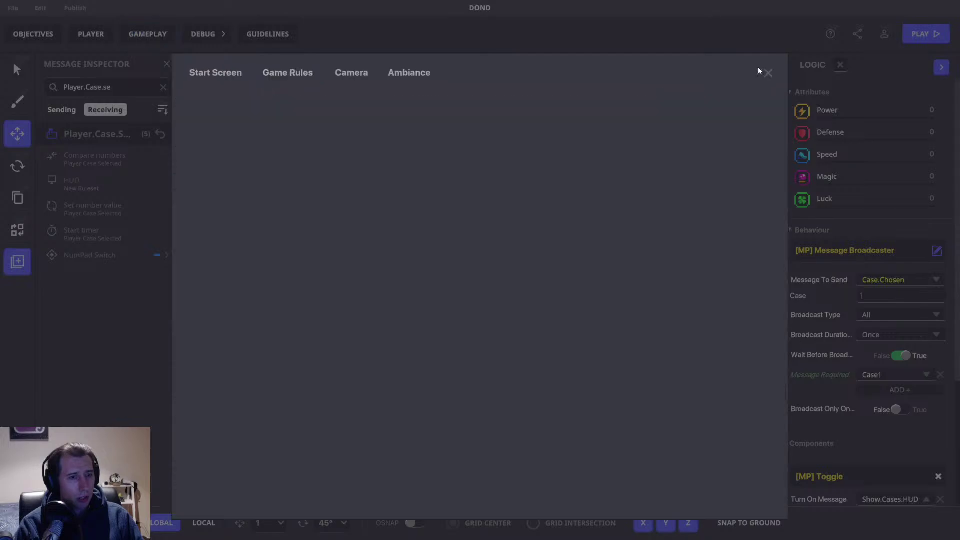
pyautogui.click(147, 35)
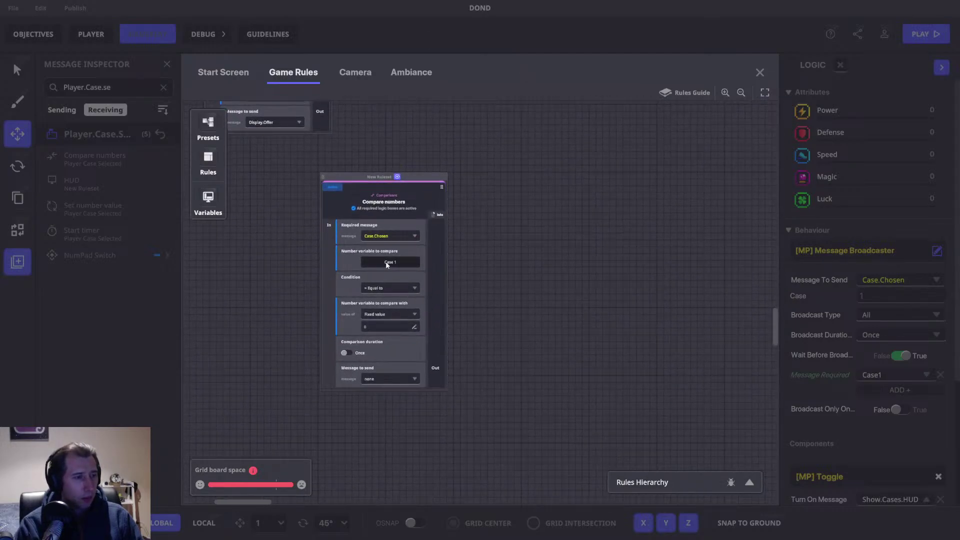
pyautogui.click(388, 262)
pyautogui.click(209, 195)
pyautogui.click(407, 270)
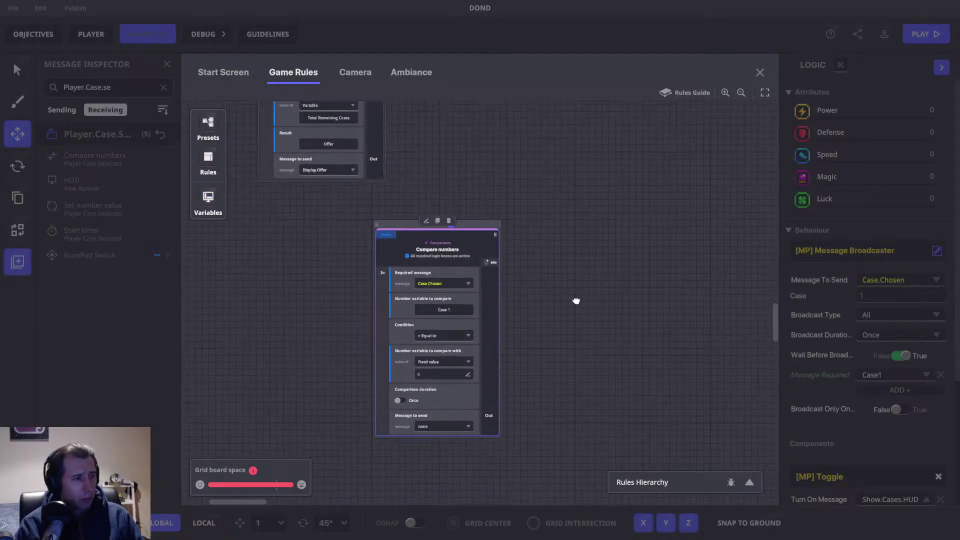
pyautogui.click(459, 349)
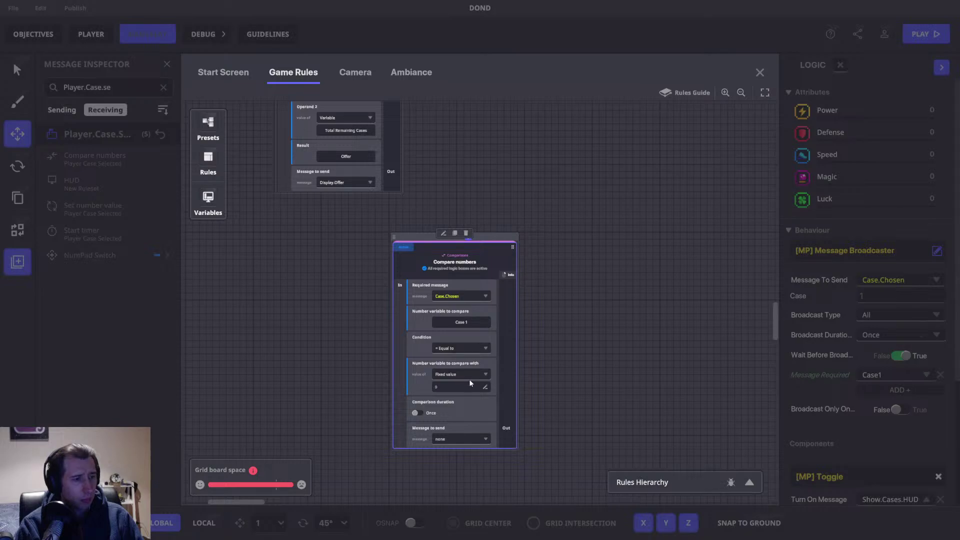
pyautogui.click(465, 376)
pyautogui.click(471, 322)
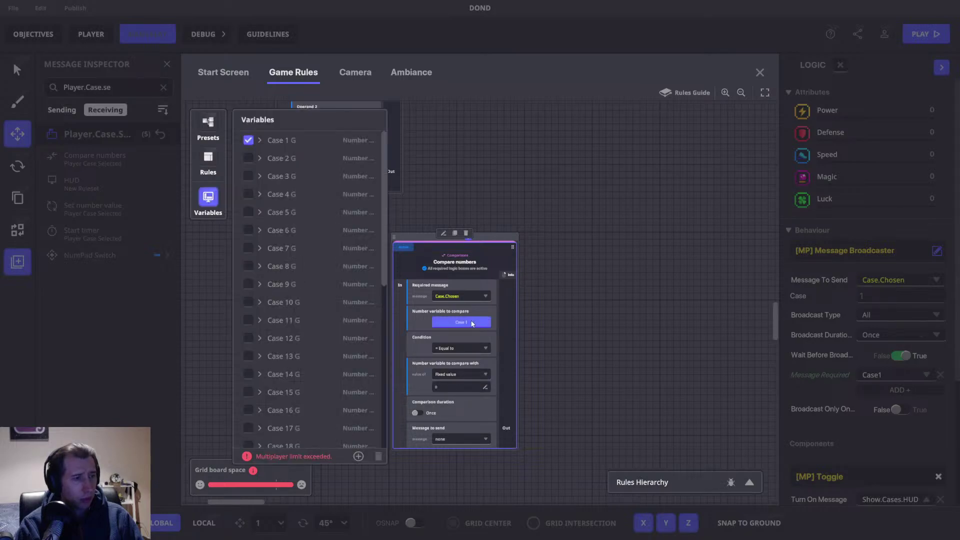
pyautogui.scroll(-5, 338, 265)
pyautogui.click(209, 200)
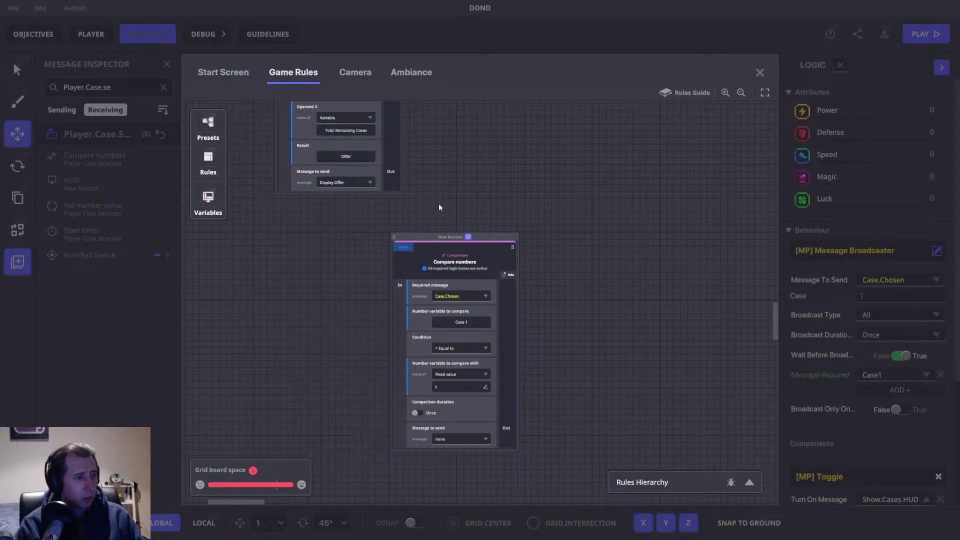
# Step: Add a second Compare numbers rule beside it, then delete the duplicate
pyautogui.click(467, 237)
pyautogui.click(276, 220)
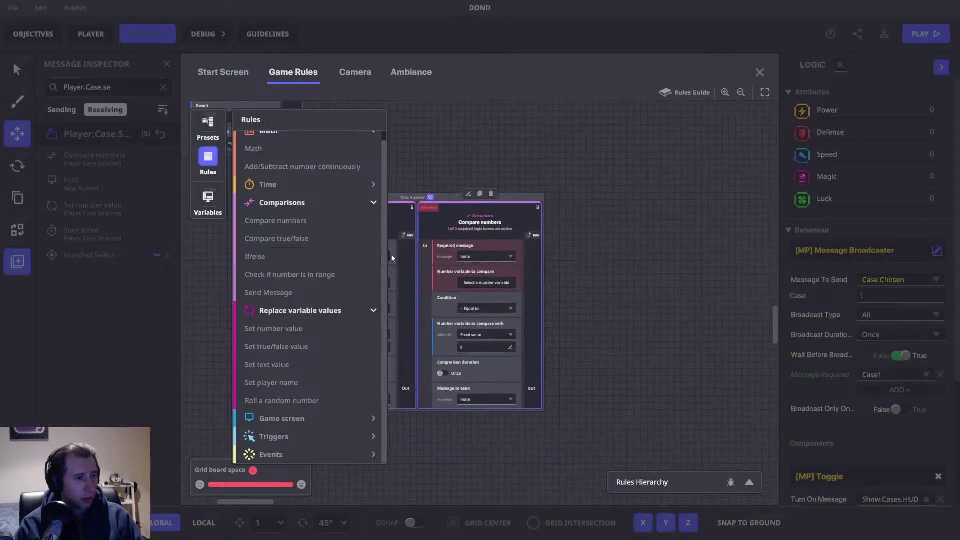
pyautogui.click(208, 199)
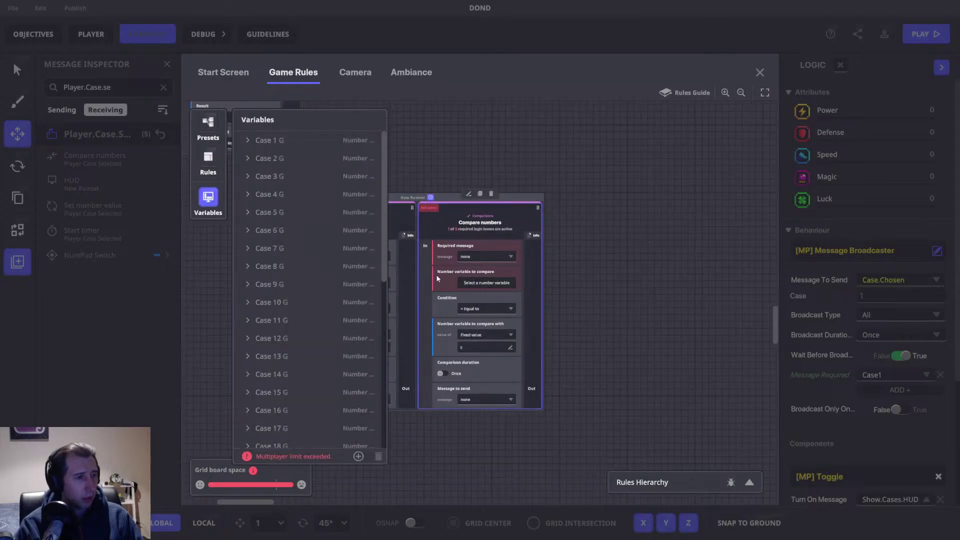
pyautogui.click(209, 199)
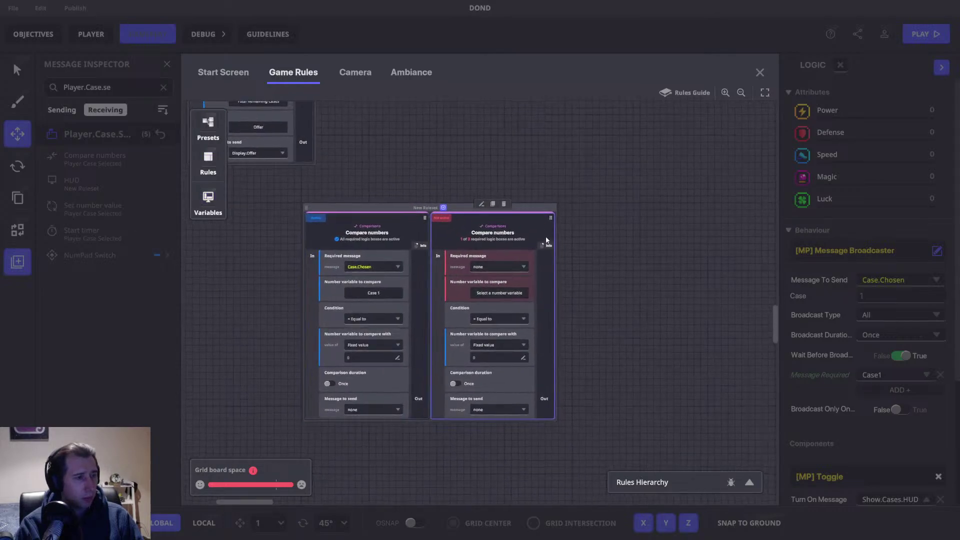
pyautogui.click(505, 203)
pyautogui.moveTo(465, 268); pyautogui.dragTo(506, 277)
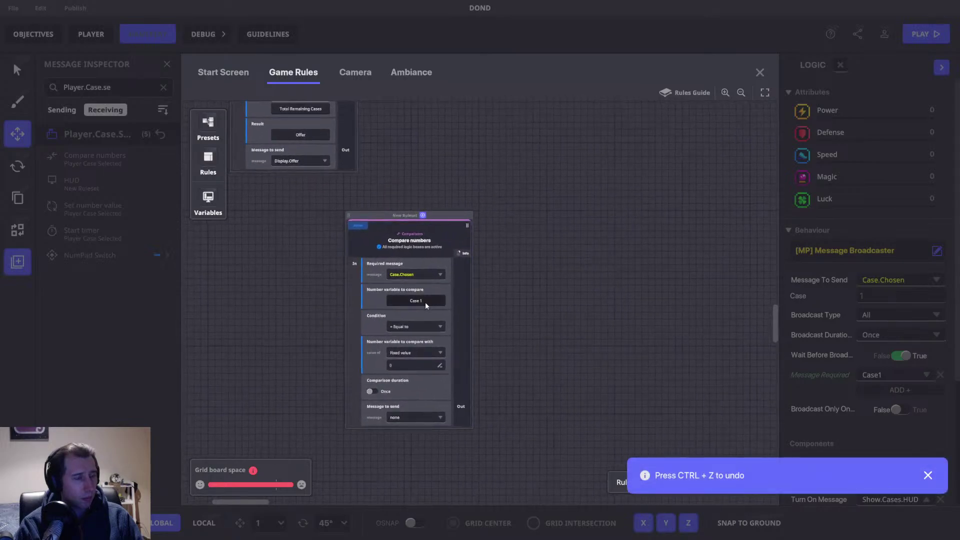
# Step: Confirm the remaining rule compares the Case 1 variable, then show the rules list
pyautogui.click(418, 300)
pyautogui.scroll(-3, 385, 209)
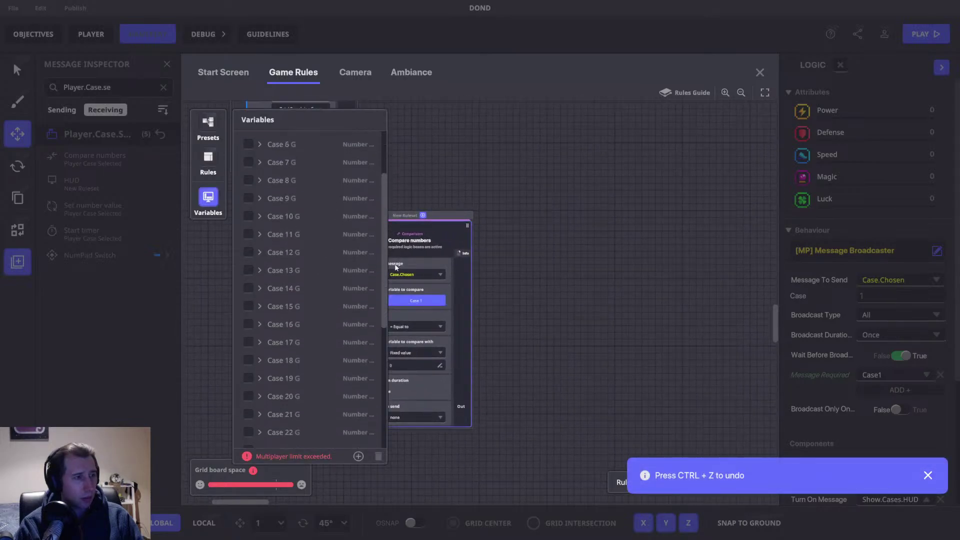
pyautogui.scroll(3, 350, 180)
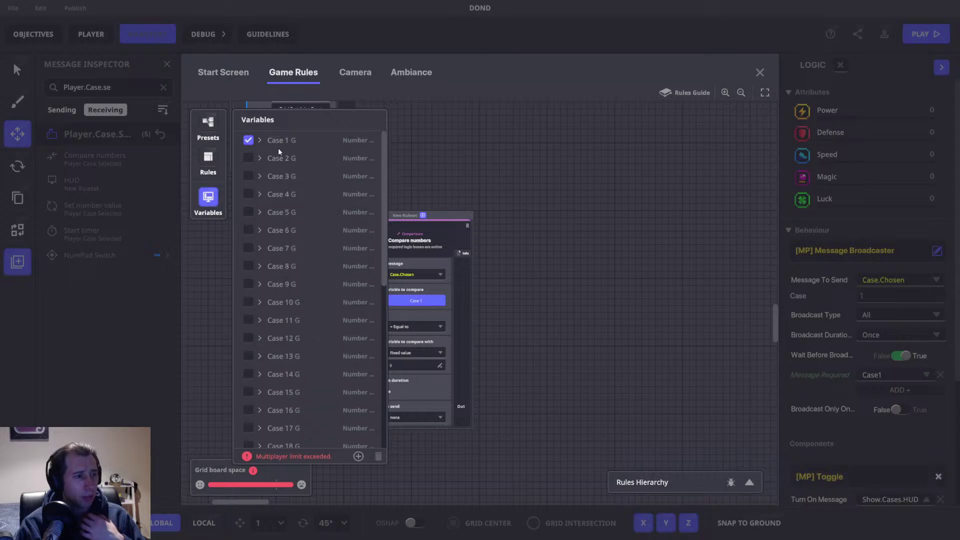
pyautogui.moveTo(385, 155); pyautogui.dragTo(398, 322)
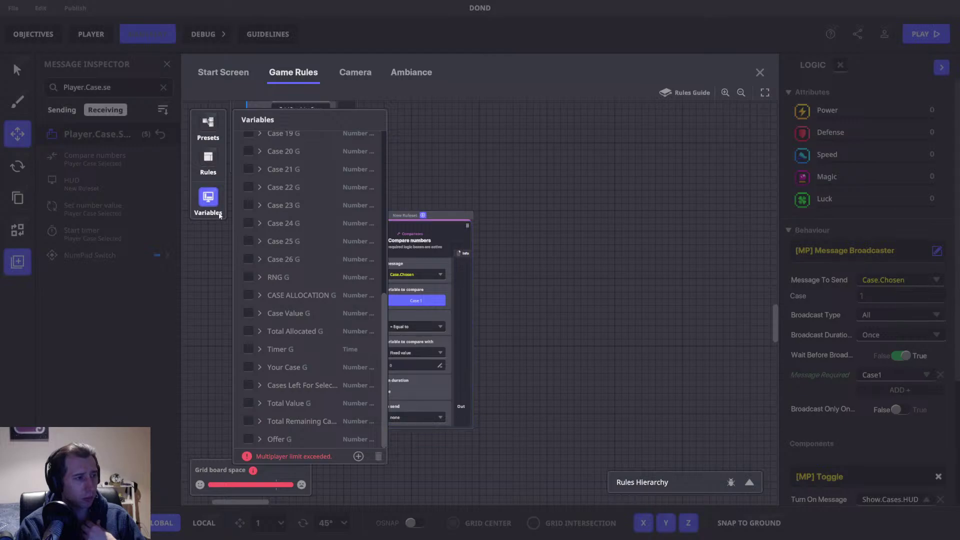
pyautogui.click(208, 200)
pyautogui.click(208, 160)
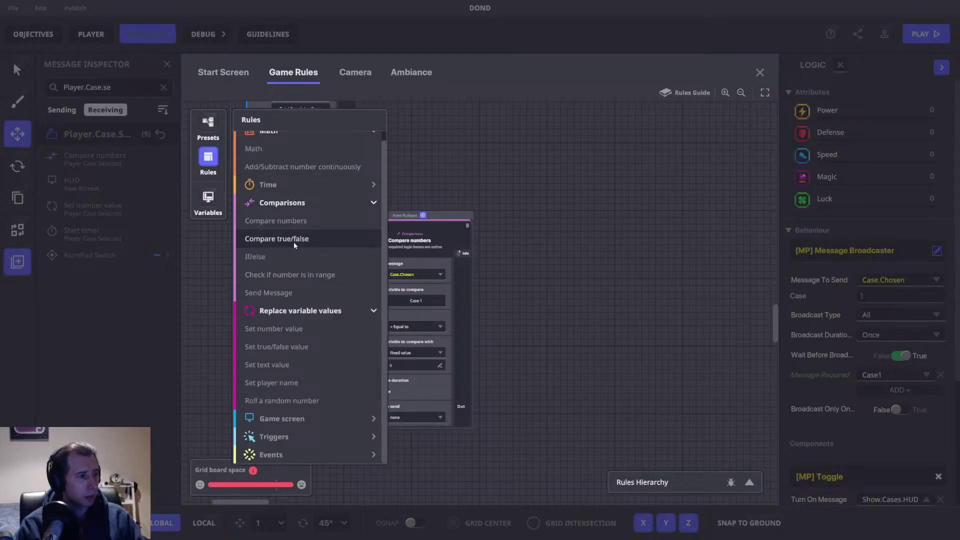
# Step: Keep the compare-with value as Fixed value and move the Compare numbers rule below the Offer rule
pyautogui.moveTo(466, 175); pyautogui.dragTo(630, 195)
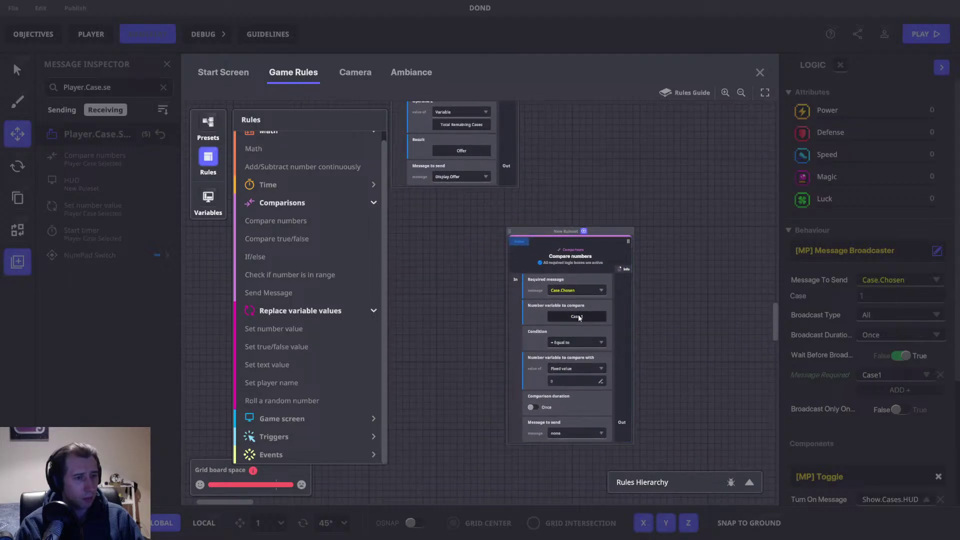
pyautogui.click(580, 368)
pyautogui.click(577, 394)
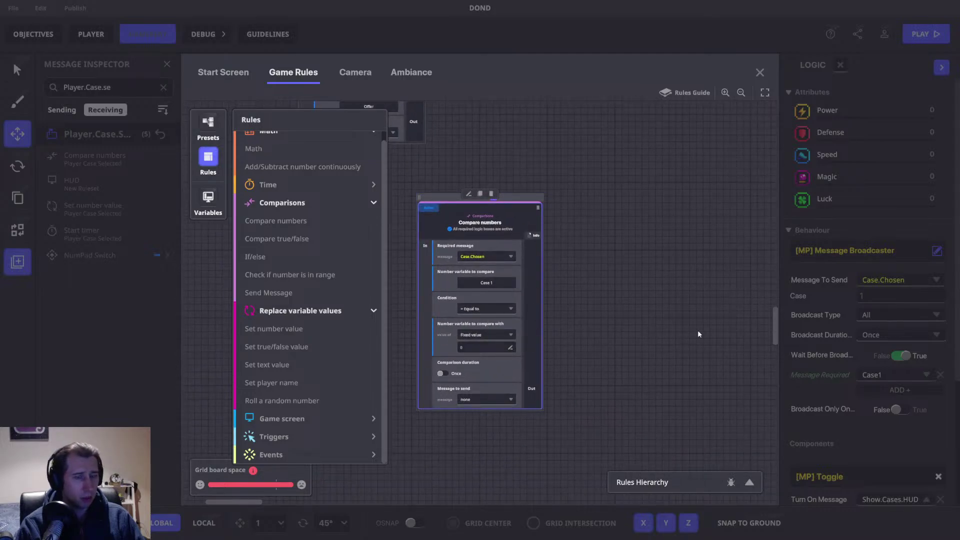
pyautogui.moveTo(659, 302); pyautogui.dragTo(699, 311)
pyautogui.moveTo(440, 259); pyautogui.dragTo(482, 295)
pyautogui.moveTo(517, 258); pyautogui.dragTo(408, 235)
pyautogui.moveTo(567, 252); pyautogui.dragTo(605, 265)
pyautogui.moveTo(536, 233); pyautogui.dragTo(583, 249)
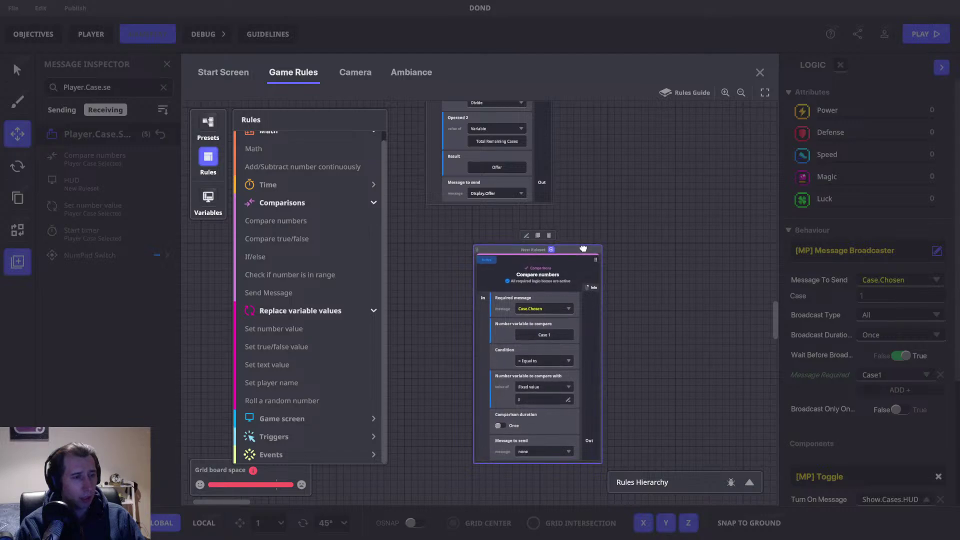
pyautogui.moveTo(605, 214); pyautogui.dragTo(577, 198)
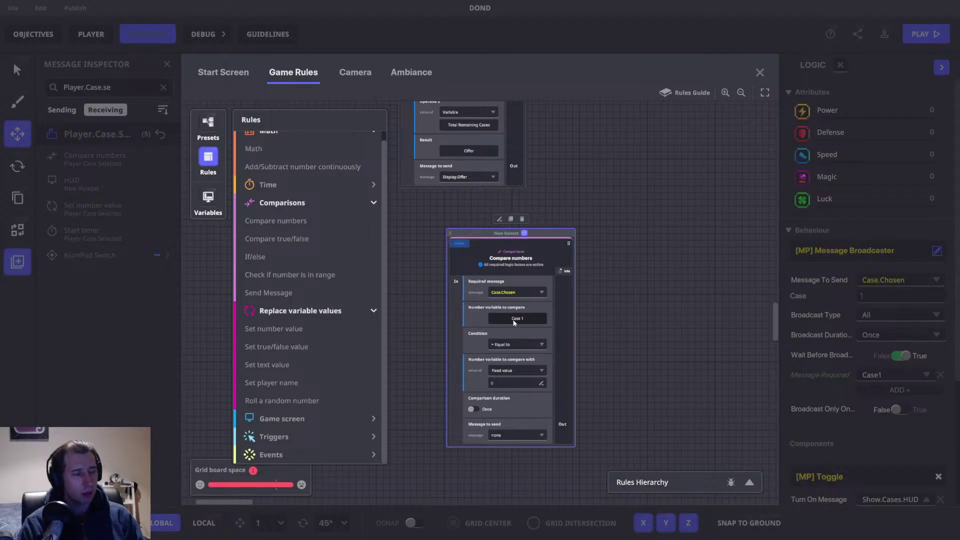
# Step: Leave the condition at Equal to, then delete the Case.Chosen Compare numbers rule
pyautogui.click(515, 344)
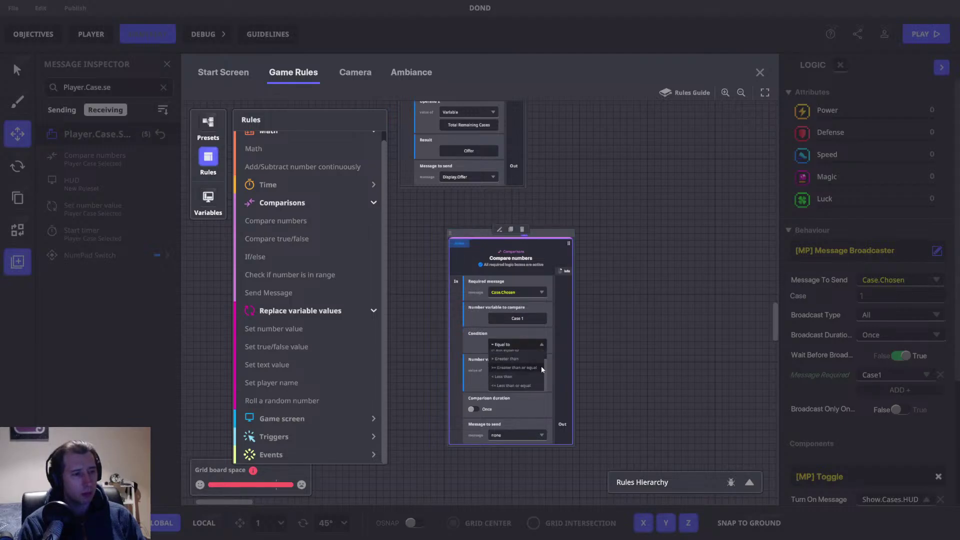
pyautogui.click(564, 358)
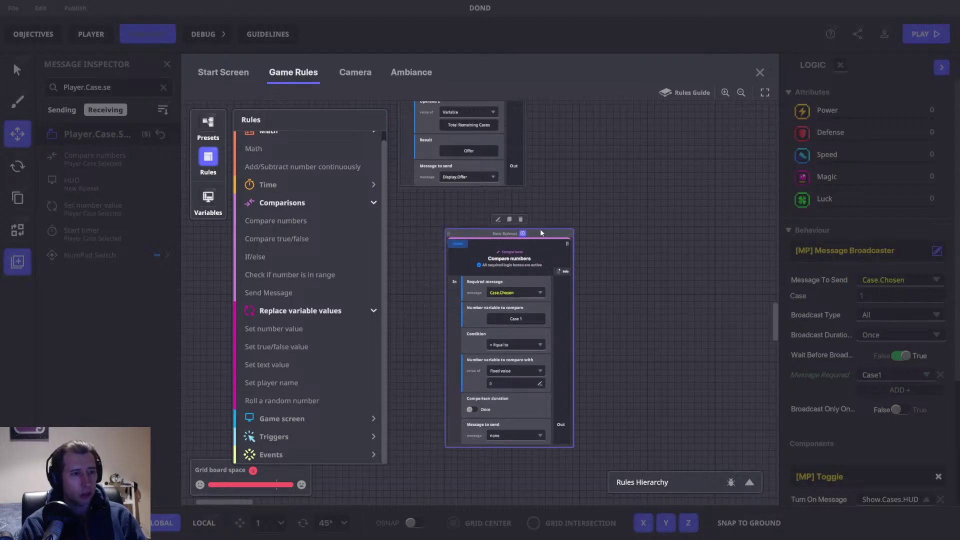
pyautogui.click(521, 219)
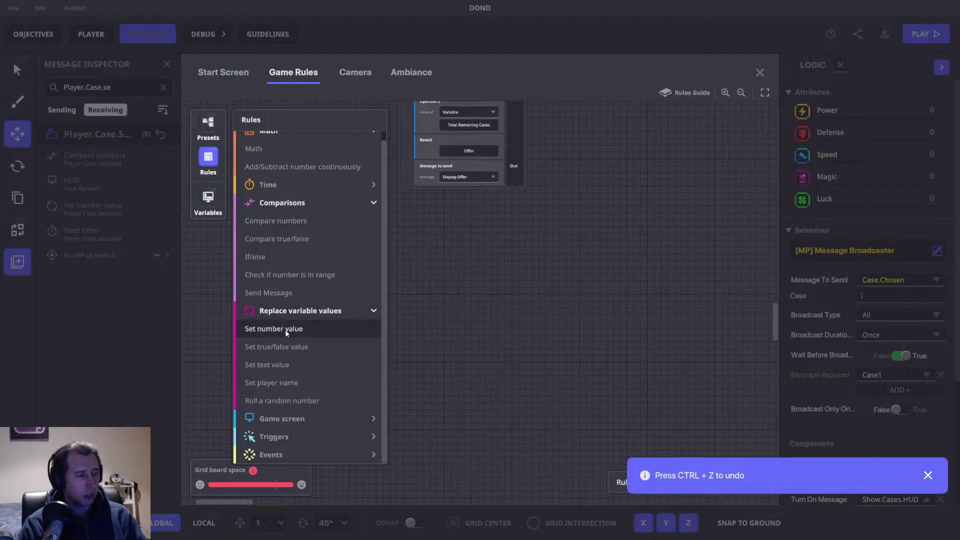
# Step: Place a Set number value rule requiring the Case.Chosen message and show the variables list
pyautogui.moveTo(285, 329); pyautogui.dragTo(515, 240)
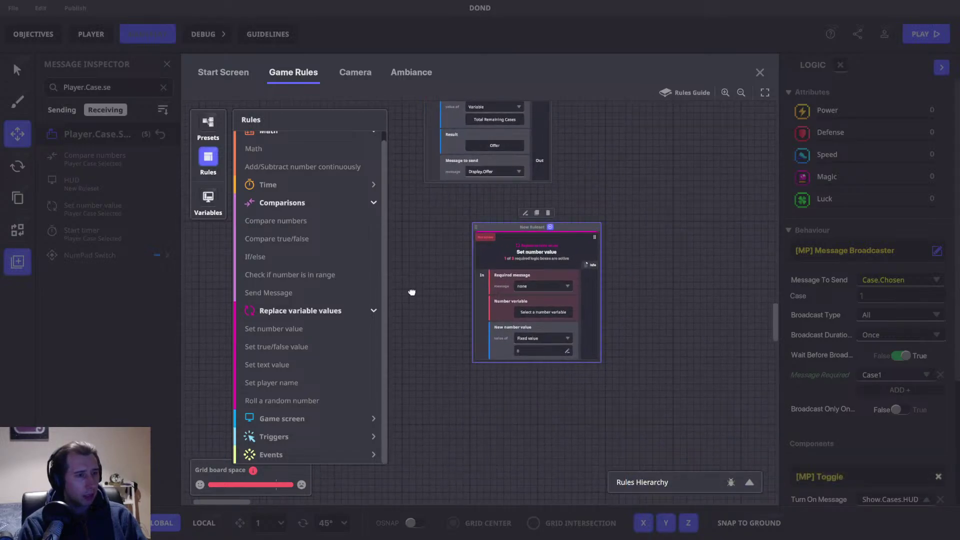
pyautogui.click(526, 278)
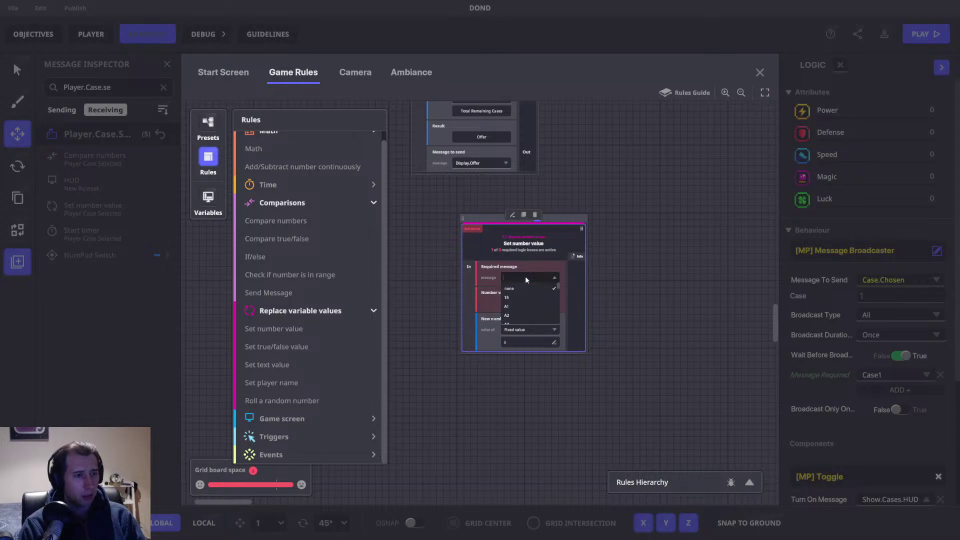
pyautogui.write('Case.C')
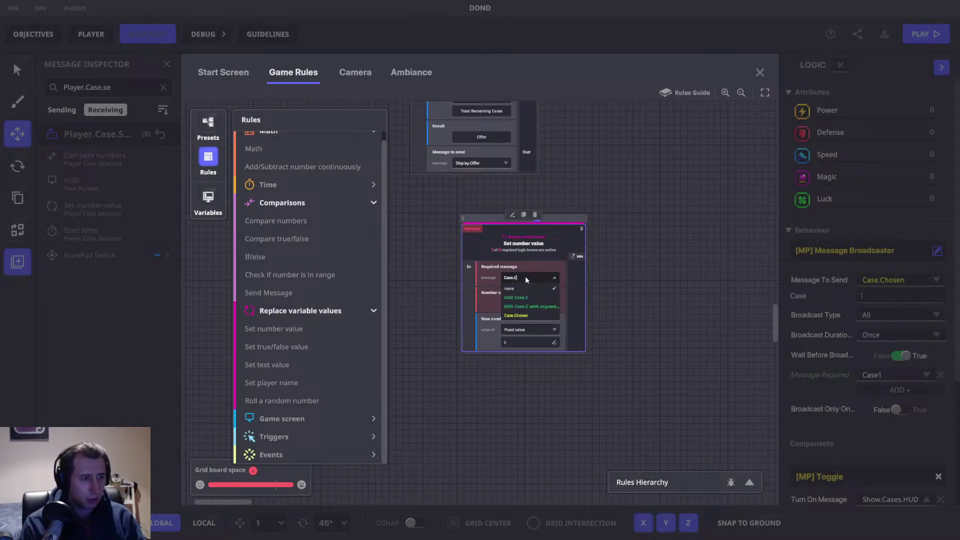
pyautogui.scroll(-1, 520, 300)
pyautogui.click(505, 307)
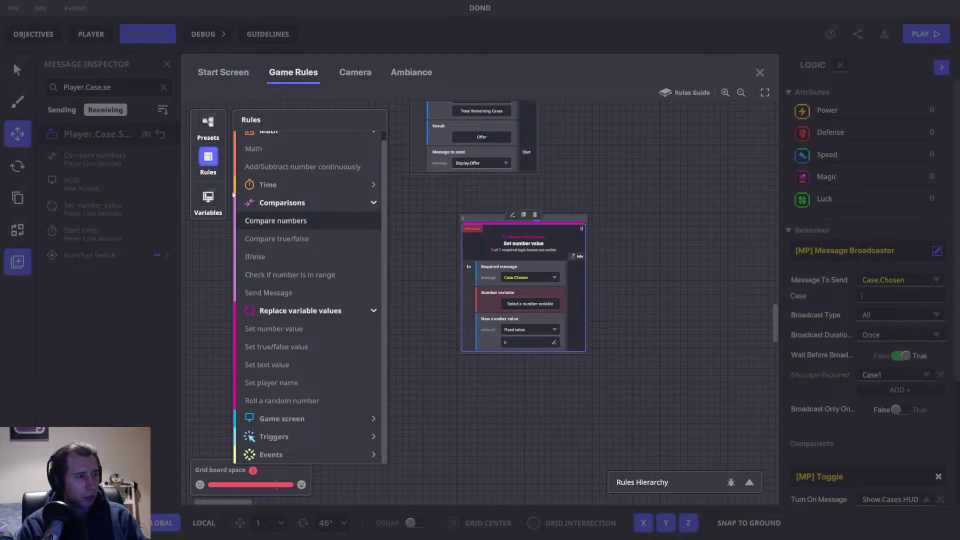
pyautogui.click(208, 198)
pyautogui.scroll(-5, 290, 361)
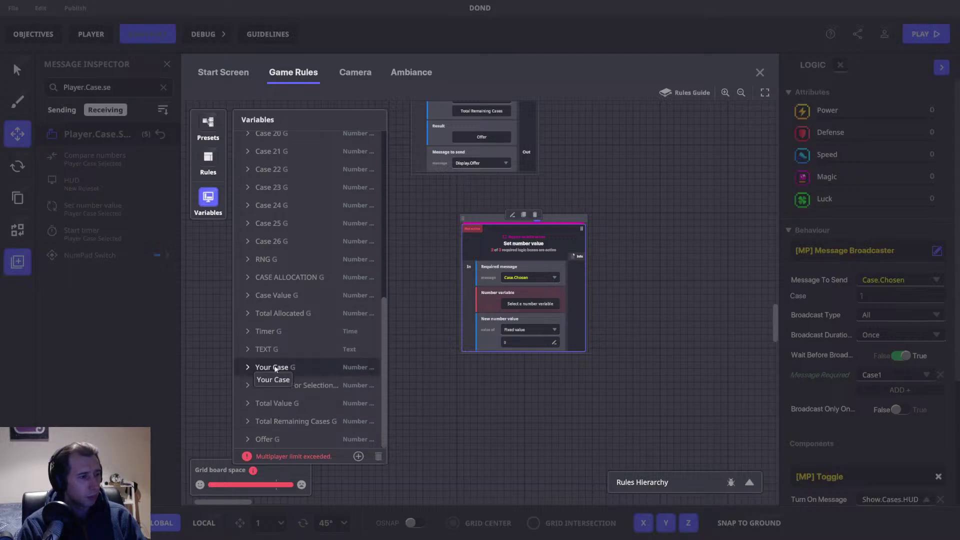
# Step: Create a global number variable 'Case Chosen' and make it the rule's number variable
pyautogui.click(364, 455)
pyautogui.click(307, 431)
pyautogui.write('Case Chosen')
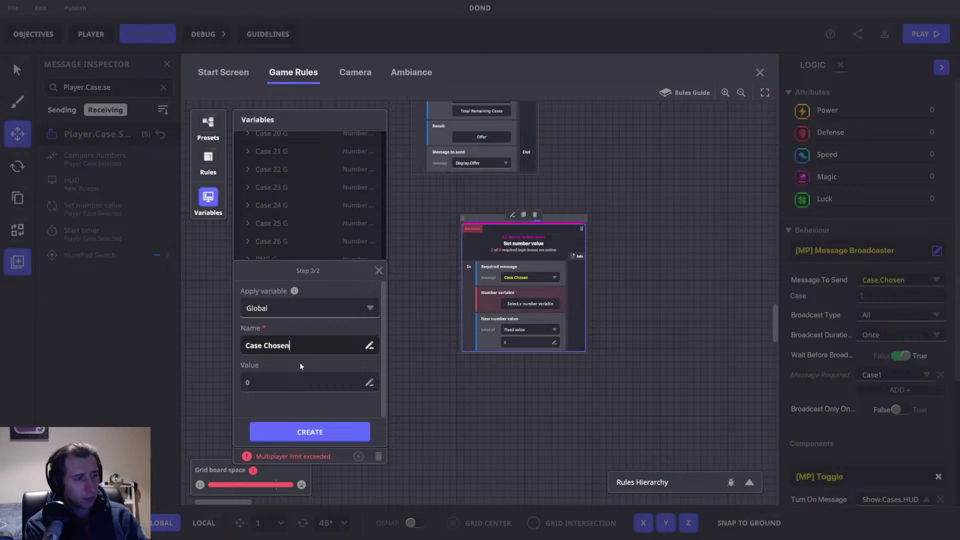
pyautogui.click(333, 426)
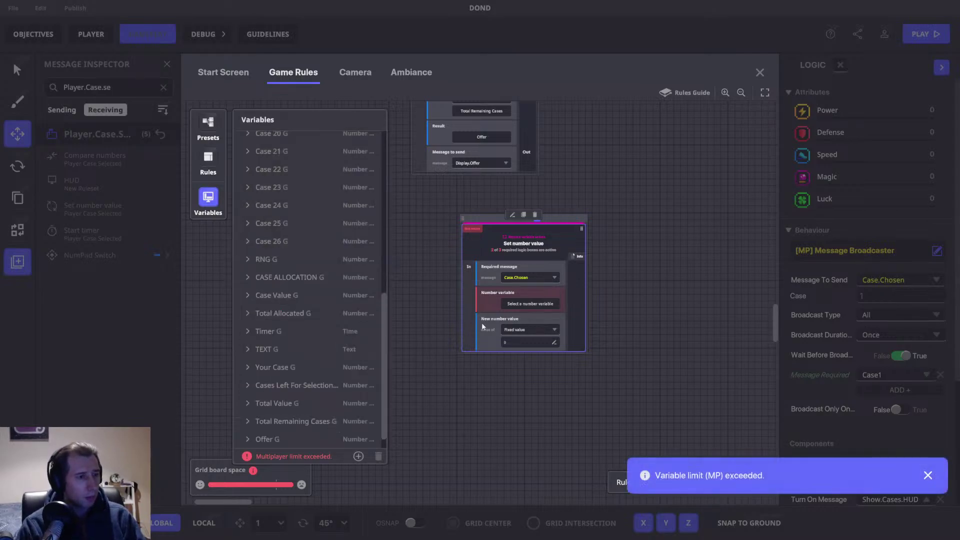
pyautogui.click(529, 304)
pyautogui.click(248, 439)
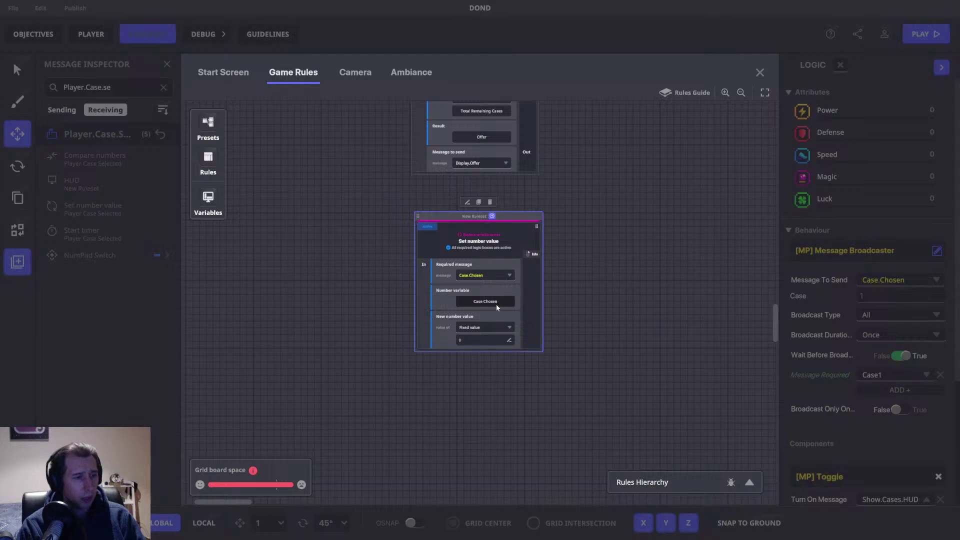
# Step: Keep the new value as Fixed value and add Case.1.Picked as the required message
pyautogui.click(500, 328)
pyautogui.click(522, 324)
pyautogui.click(503, 327)
pyautogui.click(517, 312)
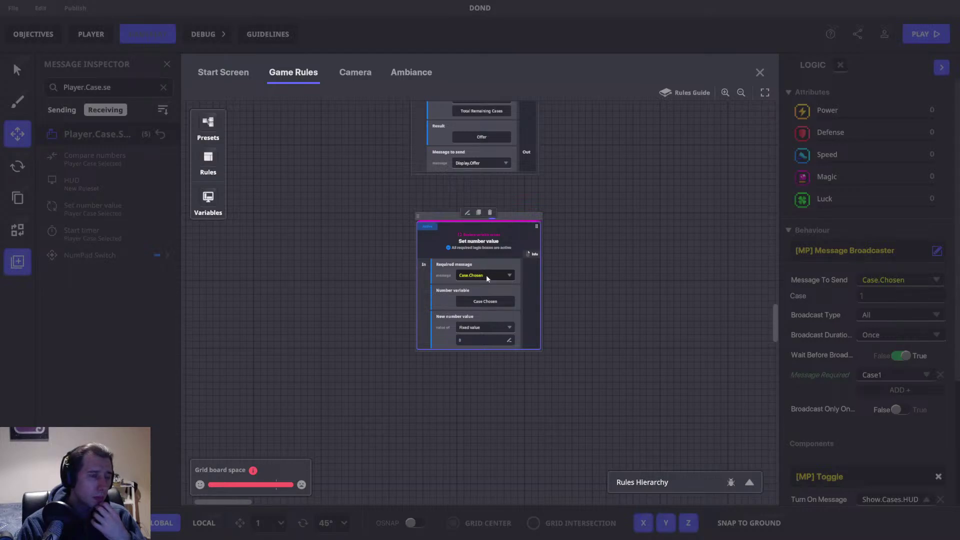
pyautogui.click(486, 275)
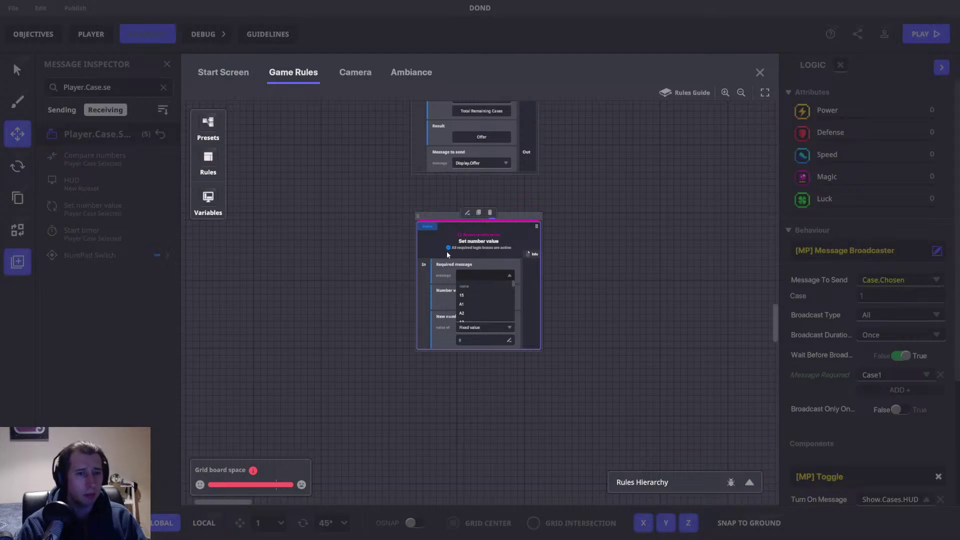
pyautogui.write('Case')
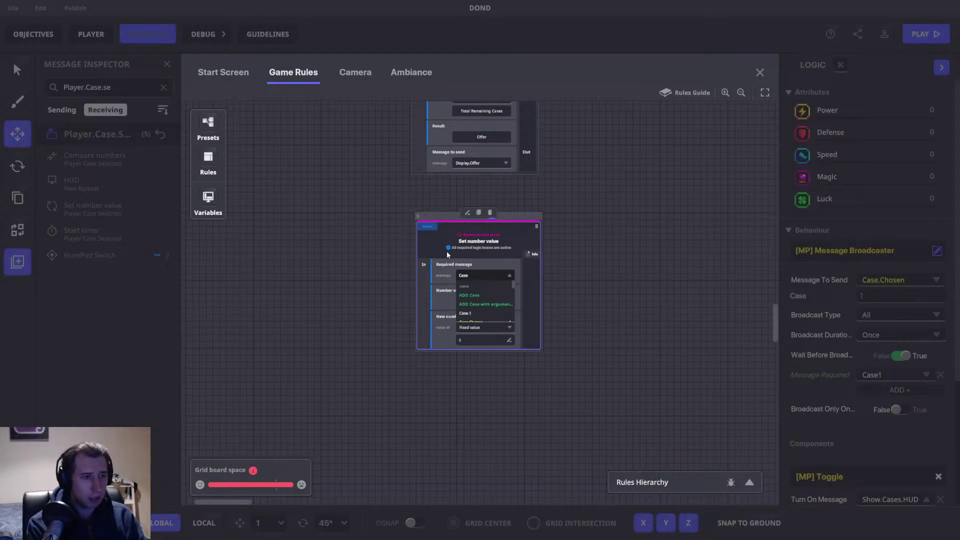
pyautogui.write('.1.Picked')
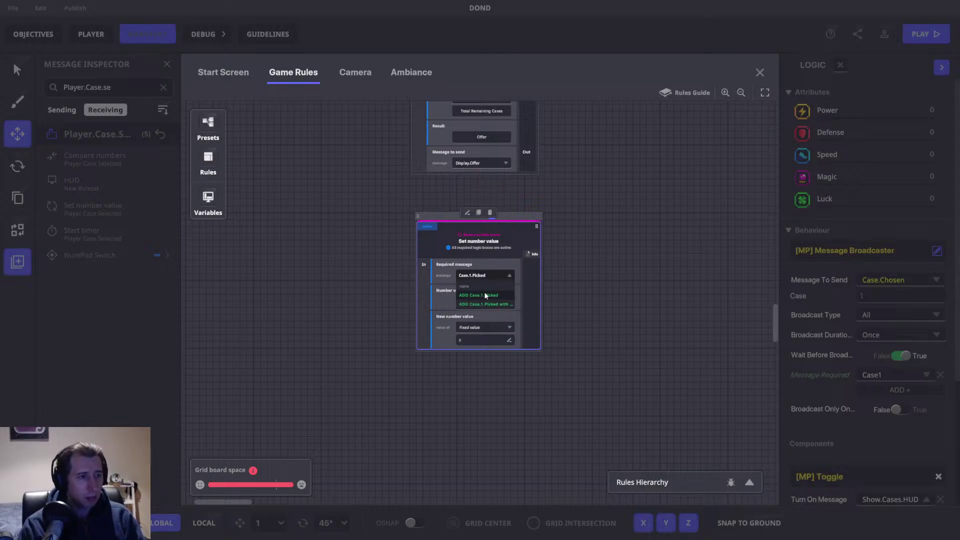
pyautogui.click(485, 294)
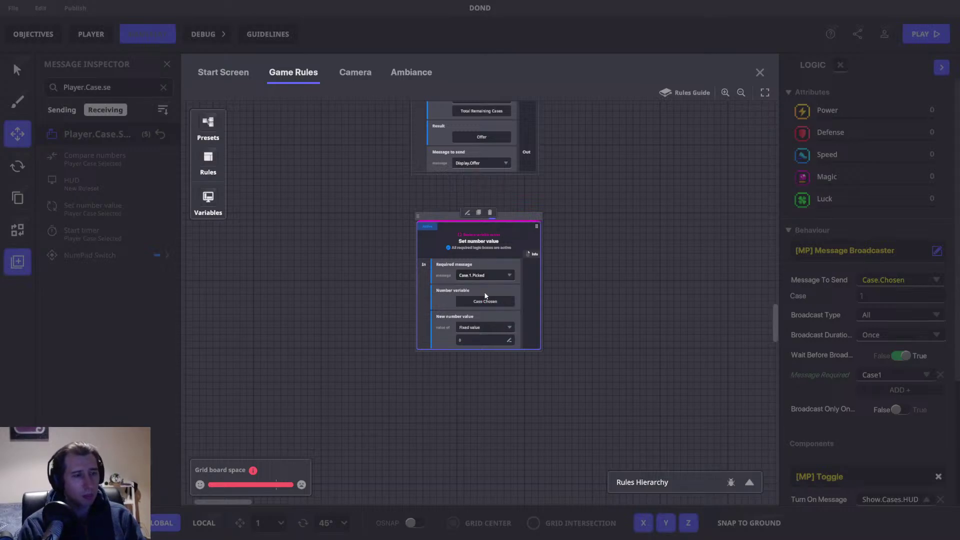
pyautogui.scroll(3, 528, 252)
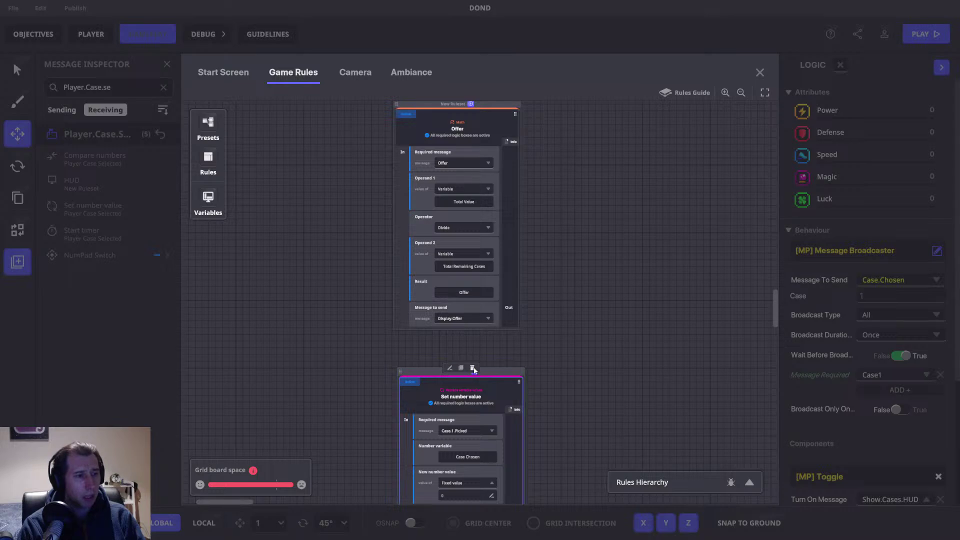
# Step: Replace the Set number value rule with a Compare numbers rule requiring Case.Picked.1
pyautogui.click(472, 368)
pyautogui.click(213, 158)
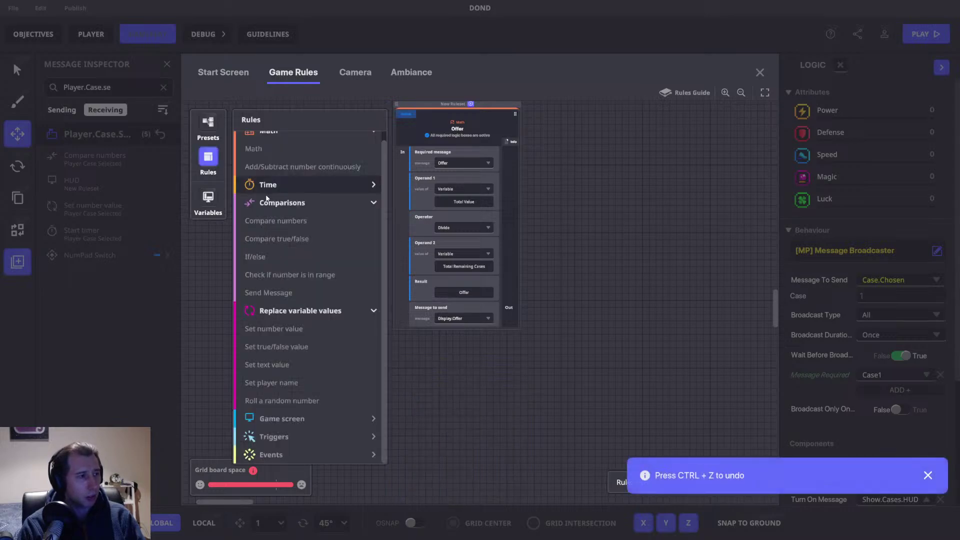
pyautogui.click(337, 227)
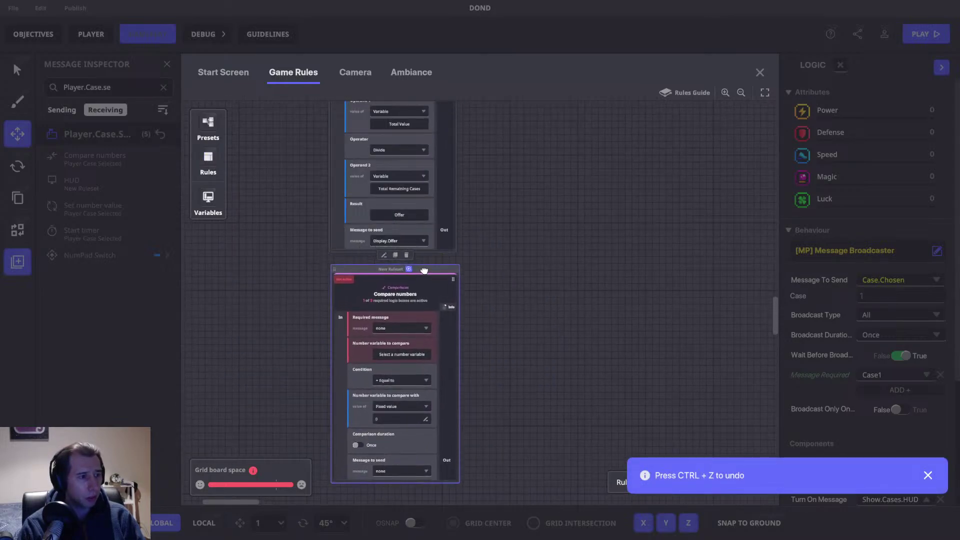
pyautogui.click(398, 338)
pyautogui.write('Case.')
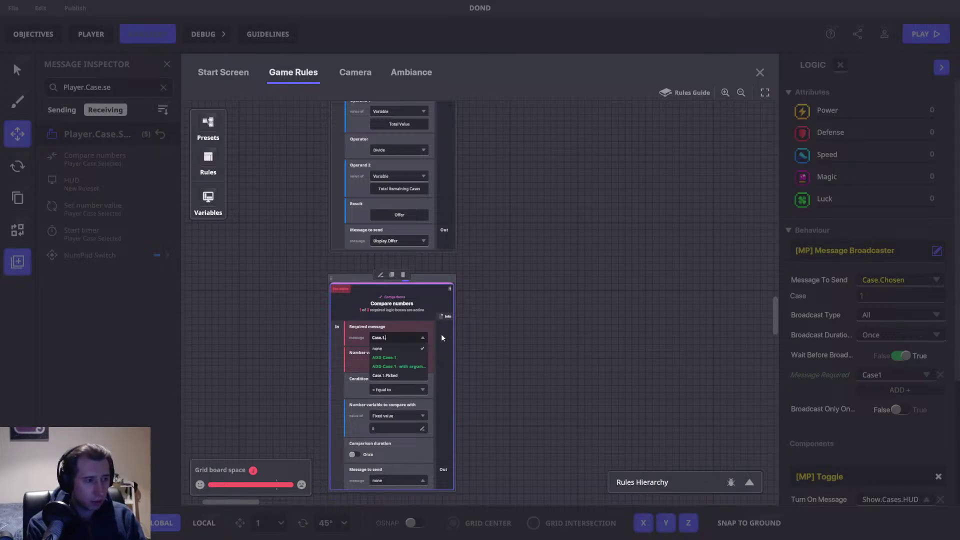
pyautogui.write('Picked.')
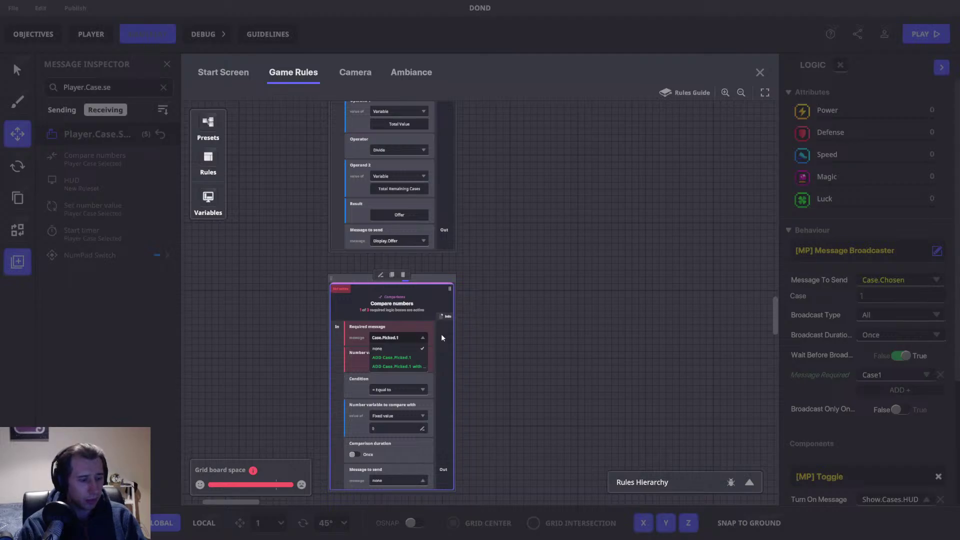
pyautogui.click(406, 359)
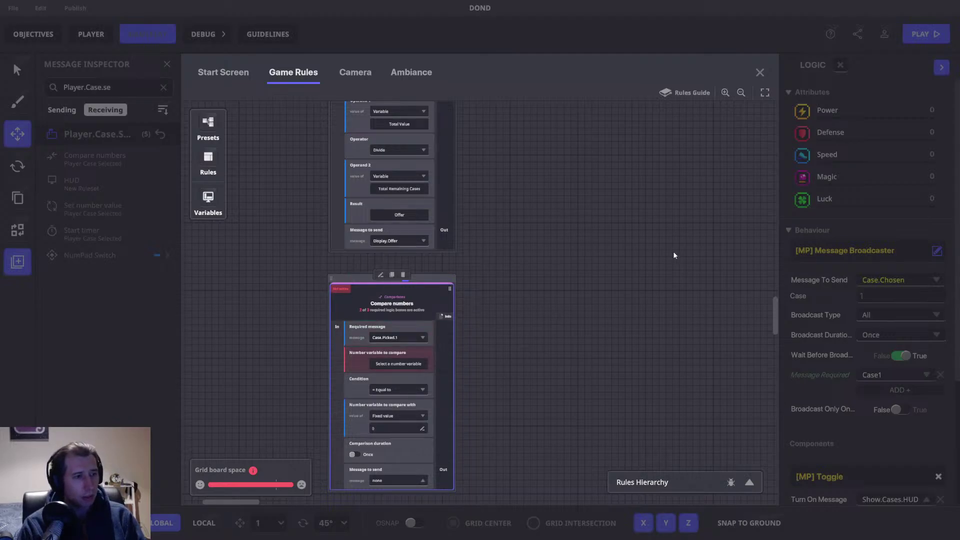
# Step: Drag the Compare numbers rule into its own new ruleset beneath the Offer rule
pyautogui.moveTo(540, 323); pyautogui.dragTo(555, 262)
pyautogui.click(412, 302)
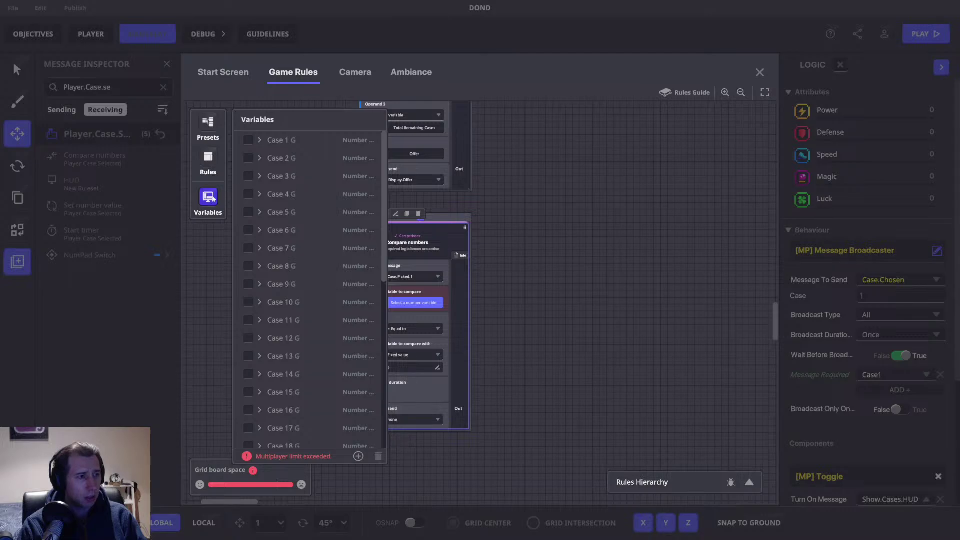
pyautogui.click(410, 303)
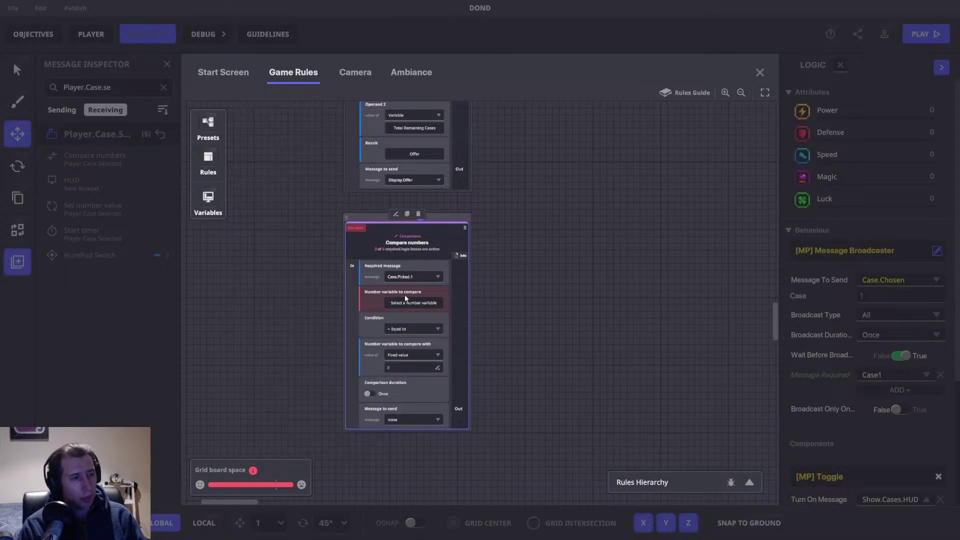
pyautogui.moveTo(487, 295); pyautogui.dragTo(544, 295)
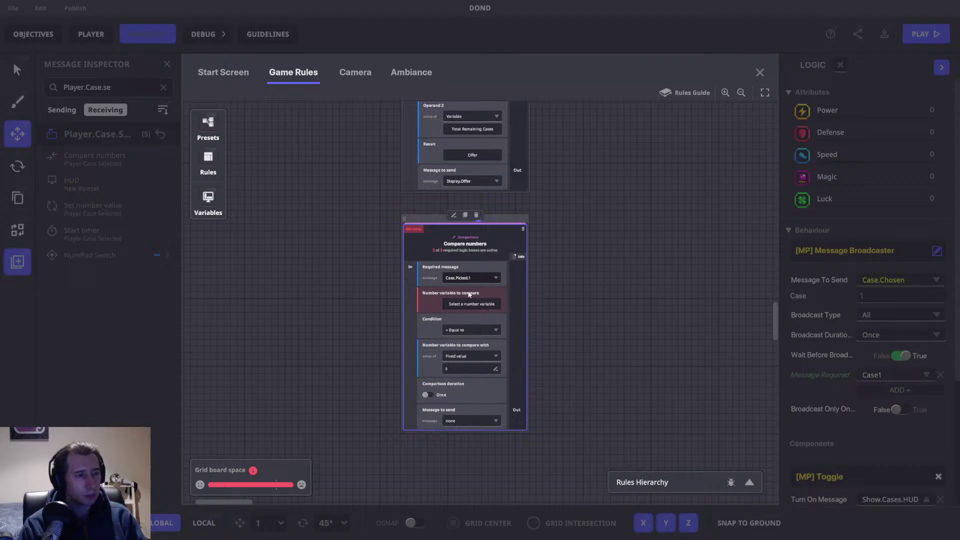
pyautogui.moveTo(482, 299); pyautogui.dragTo(595, 308)
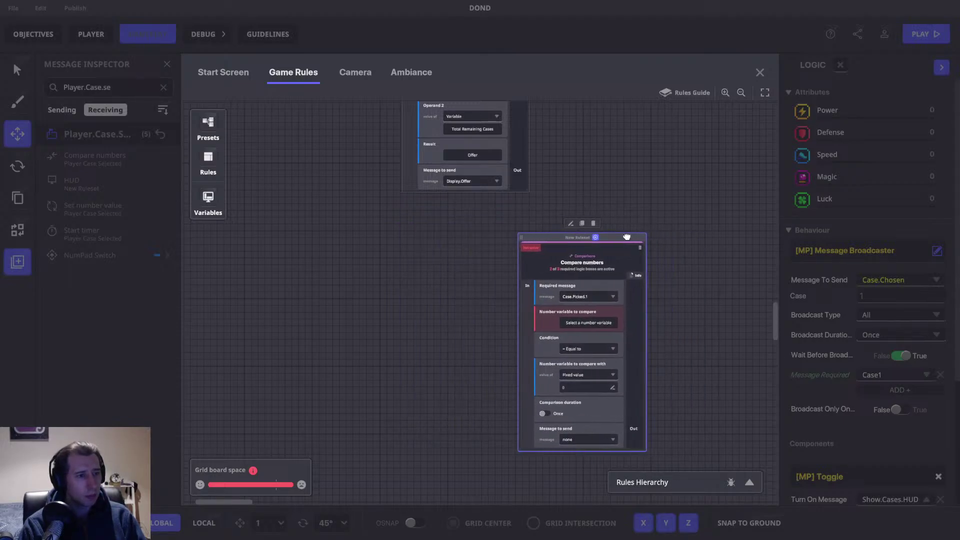
pyautogui.moveTo(478, 221); pyautogui.dragTo(385, 236)
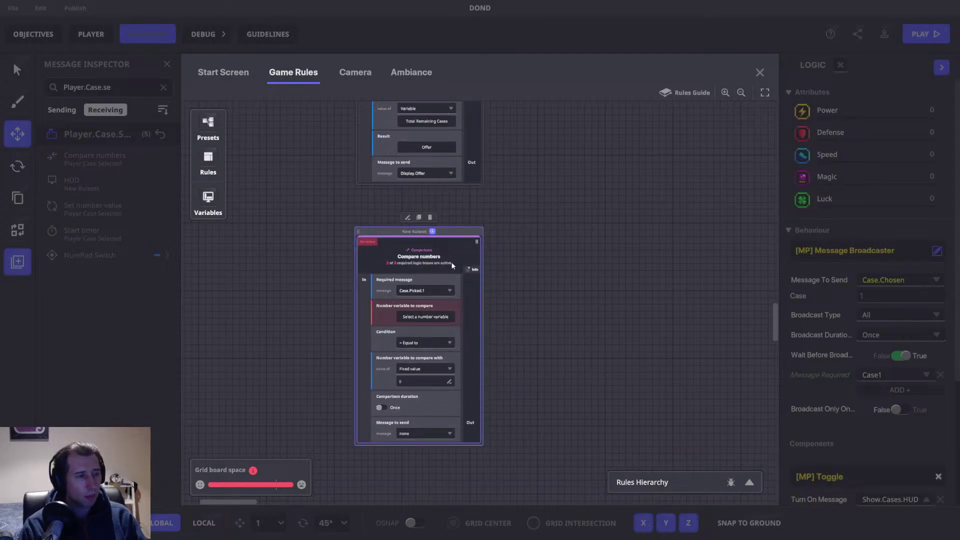
# Step: Add a Set number value rule requiring Case.Picked.1 that sets the Case Chosen variable
pyautogui.click(208, 160)
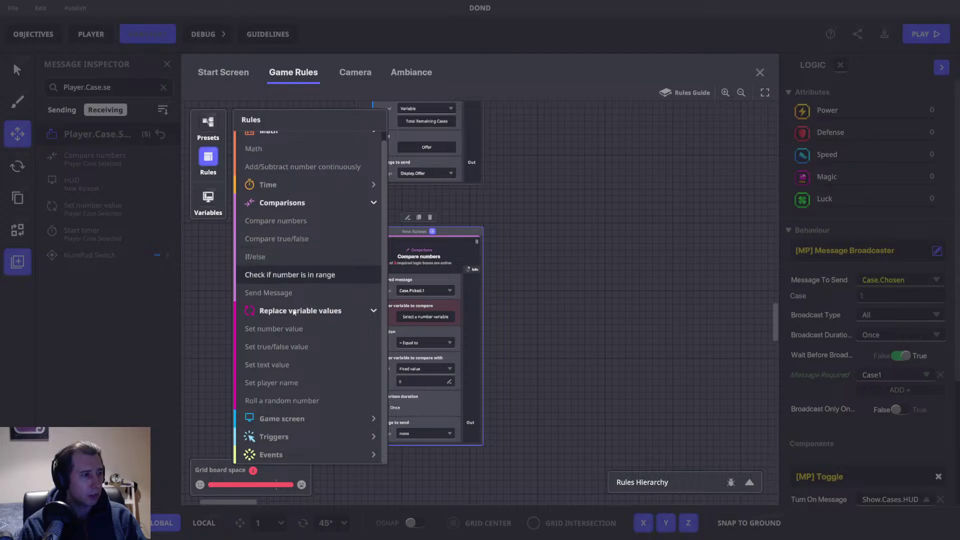
pyautogui.click(289, 328)
pyautogui.click(476, 253)
pyautogui.click(498, 276)
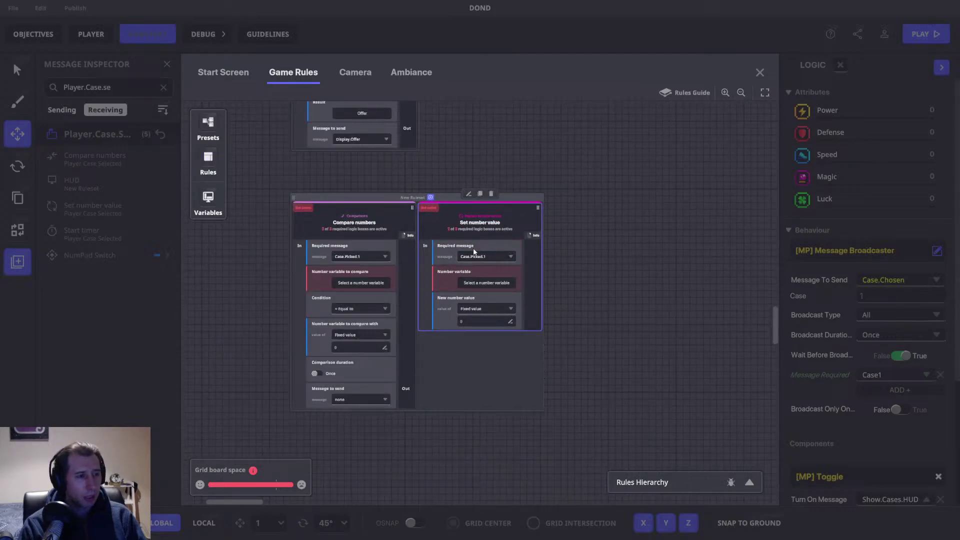
pyautogui.click(487, 282)
pyautogui.scroll(-6, 319, 271)
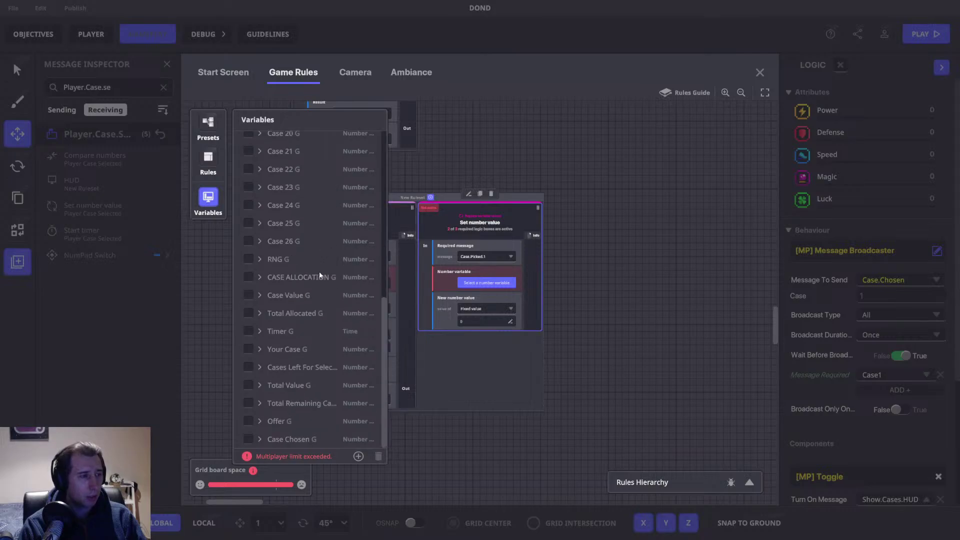
pyautogui.click(250, 440)
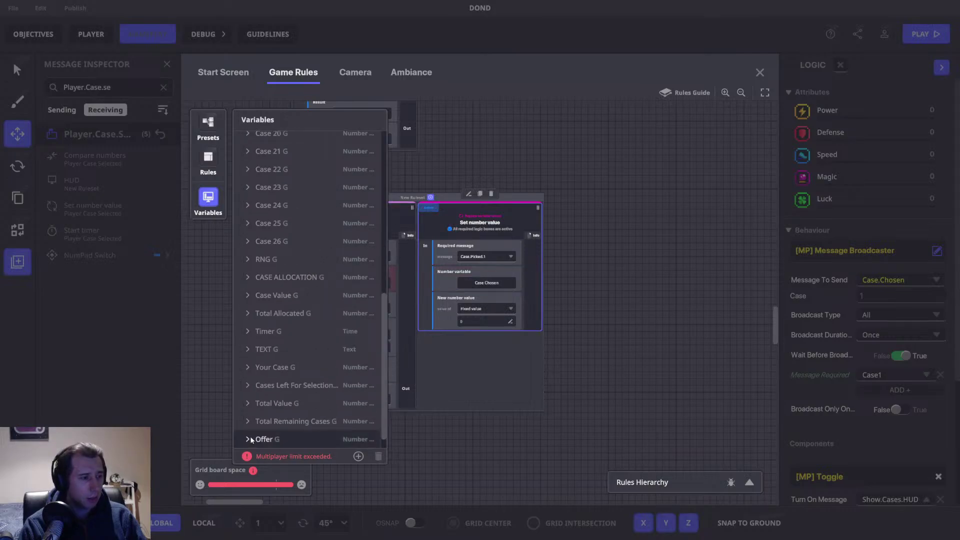
pyautogui.click(213, 195)
# Step: Take the new value from the Case 1 variable and delete the Compare numbers rule
pyautogui.click(479, 310)
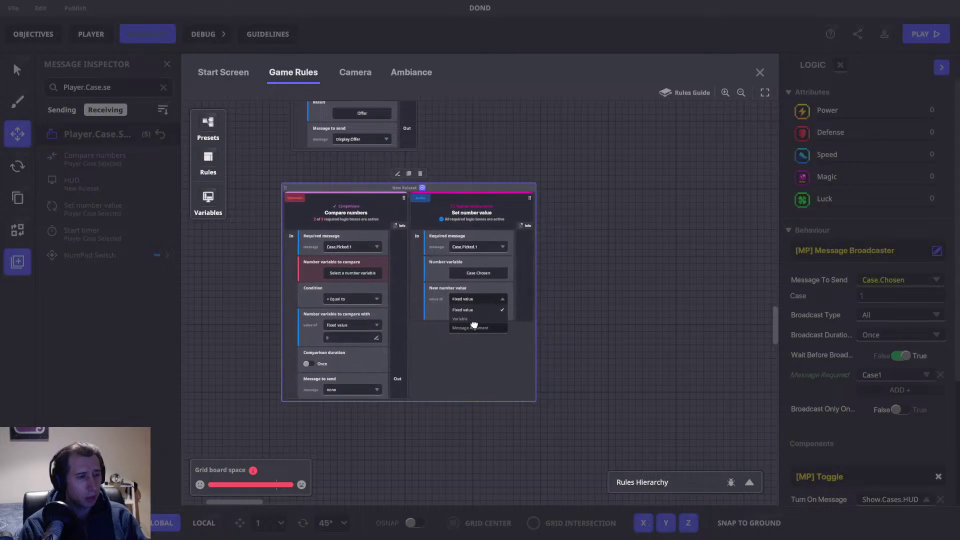
pyautogui.click(472, 319)
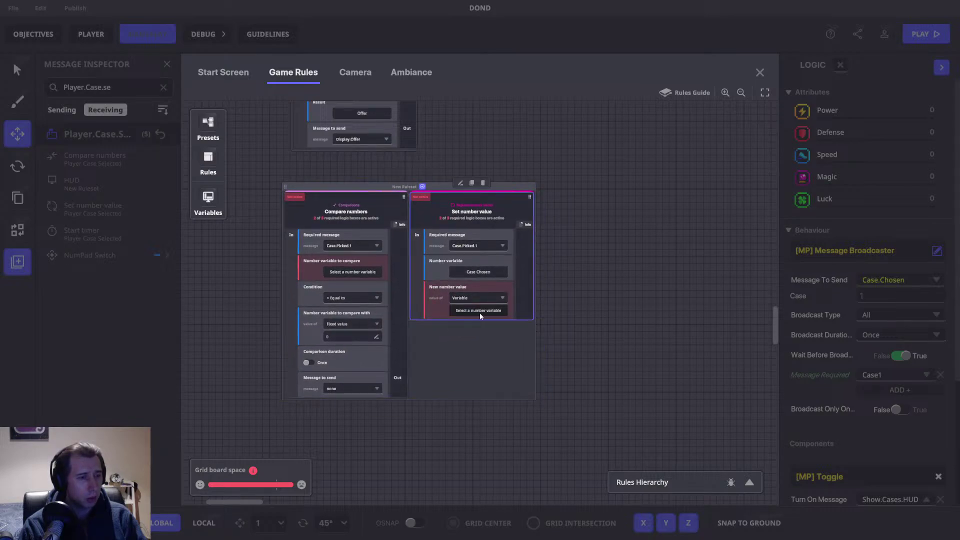
pyautogui.click(479, 311)
pyautogui.click(247, 141)
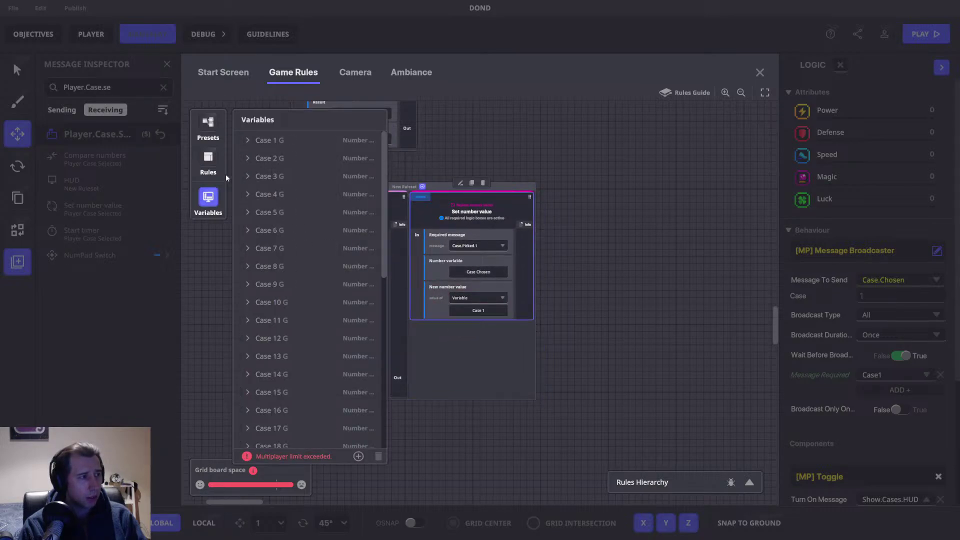
pyautogui.click(209, 199)
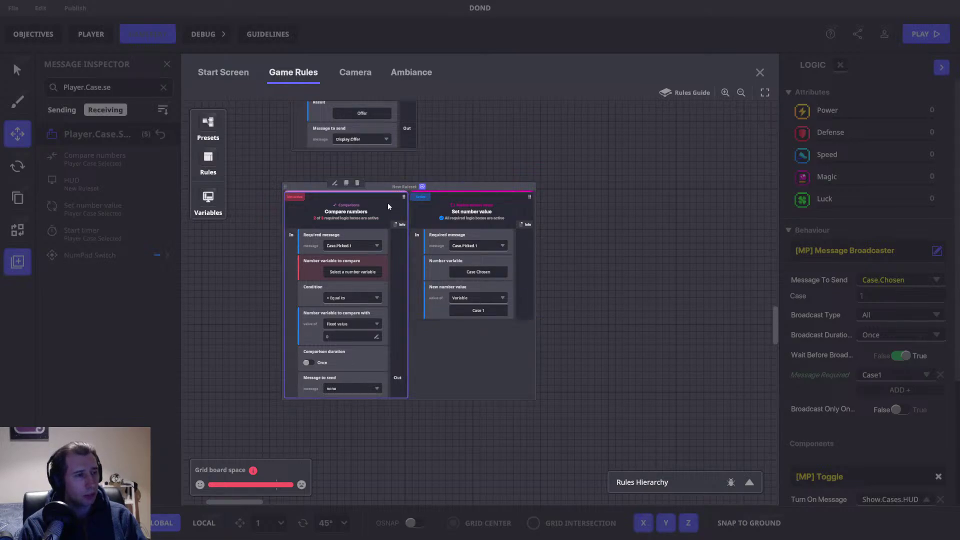
pyautogui.click(364, 183)
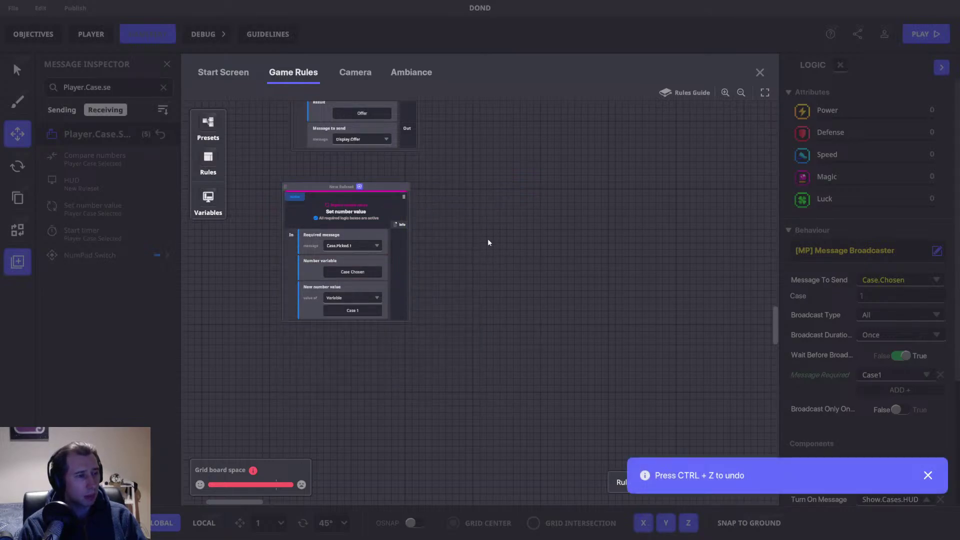
# Step: Change the Message Broadcaster's message to send from Case.Chosen to Case.Picked.1, then reopen Game Rules
pyautogui.click(820, 143)
pyautogui.click(883, 280)
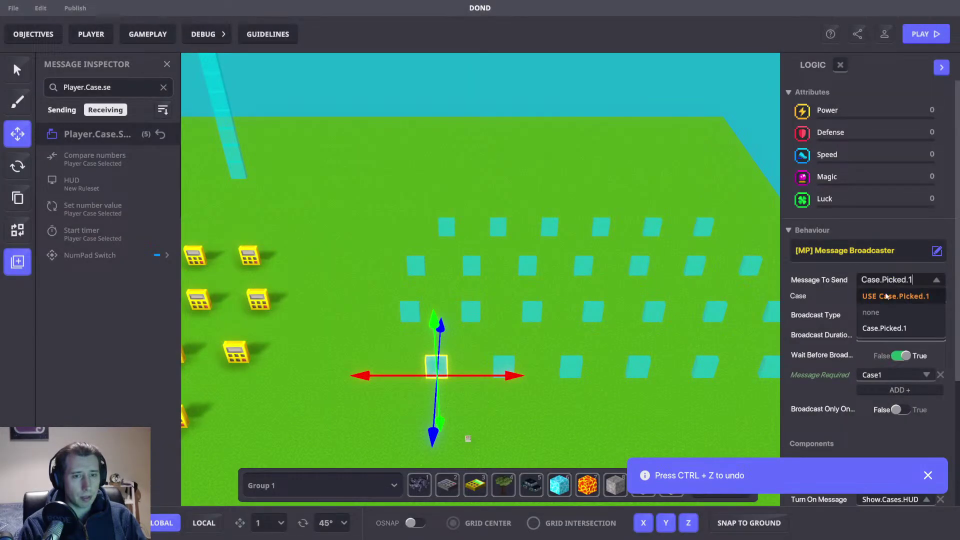
pyautogui.click(885, 294)
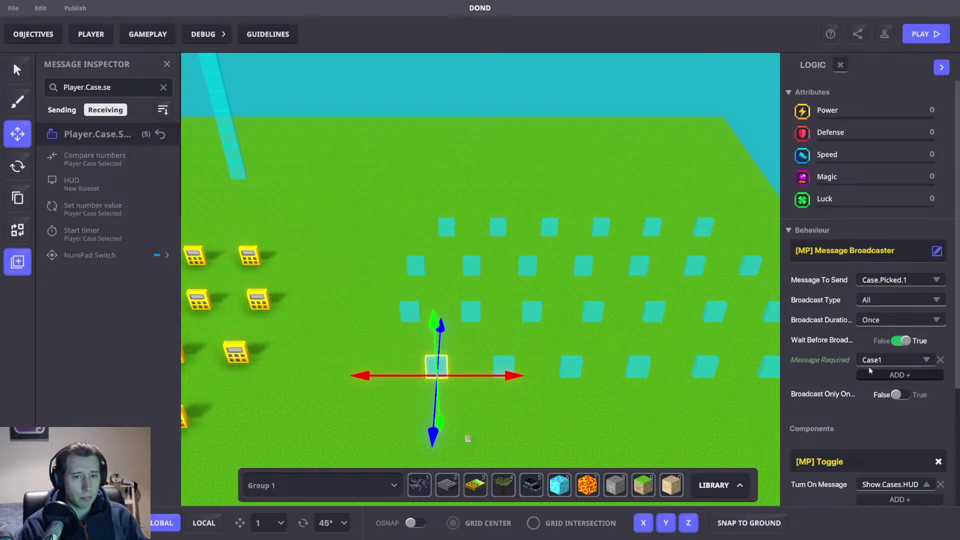
pyautogui.click(148, 35)
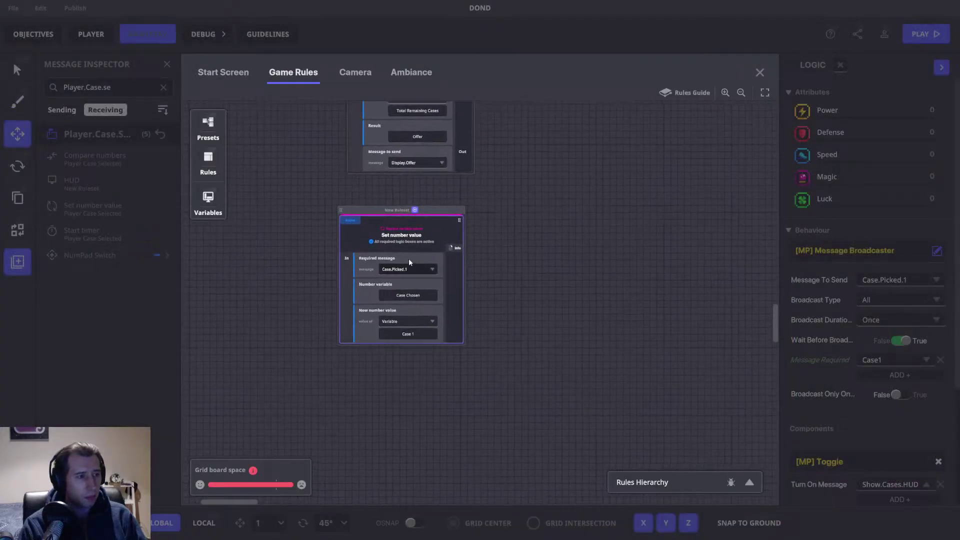
# Step: Pan the Game Rules canvas to inspect the row of Toggle comparison rulesets
pyautogui.click(408, 296)
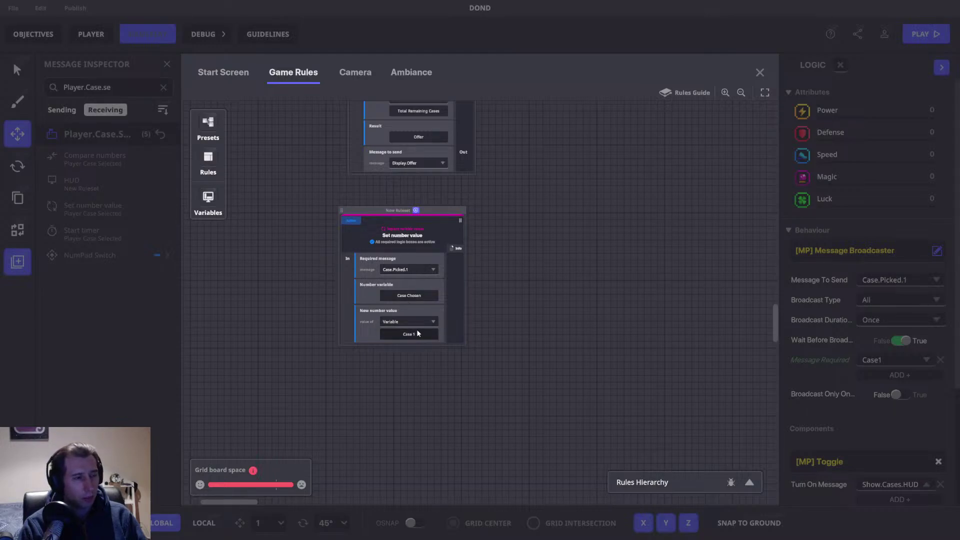
pyautogui.moveTo(540, 272); pyautogui.dragTo(450, 229)
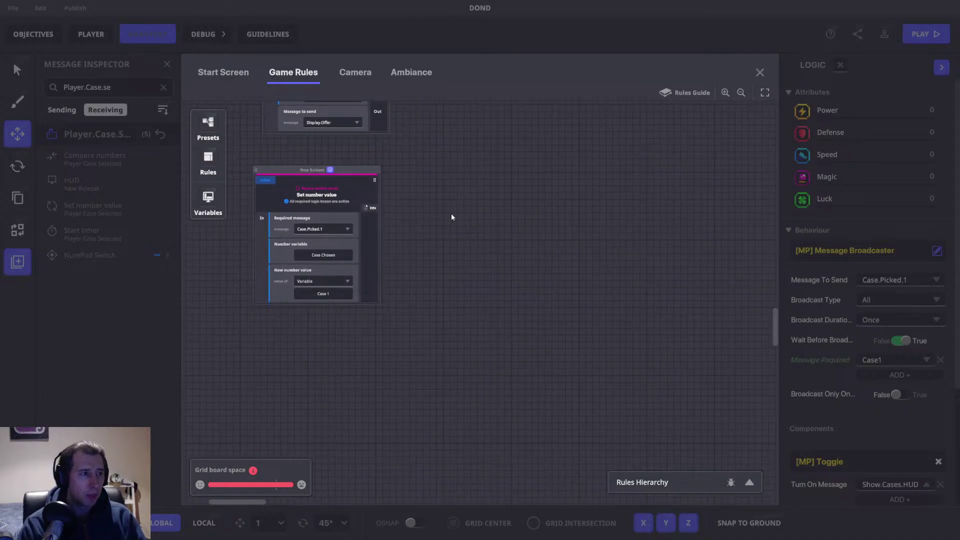
pyautogui.scroll(-10, 449, 225)
pyautogui.scroll(8, 453, 439)
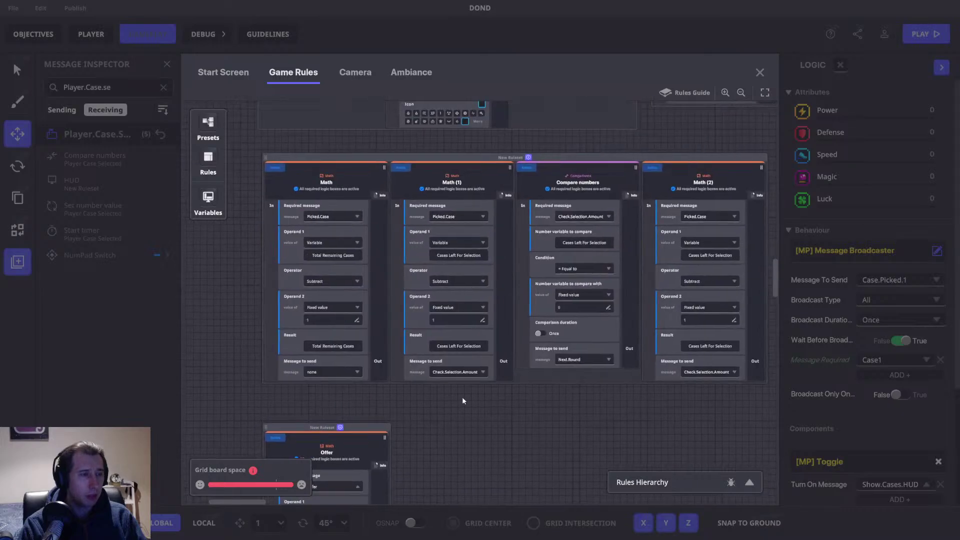
pyautogui.moveTo(635, 133); pyautogui.dragTo(672, 455)
pyautogui.moveTo(673, 236); pyautogui.dragTo(714, 414)
pyautogui.moveTo(707, 284); pyautogui.dragTo(418, 375)
pyautogui.scroll(4, 535, 433)
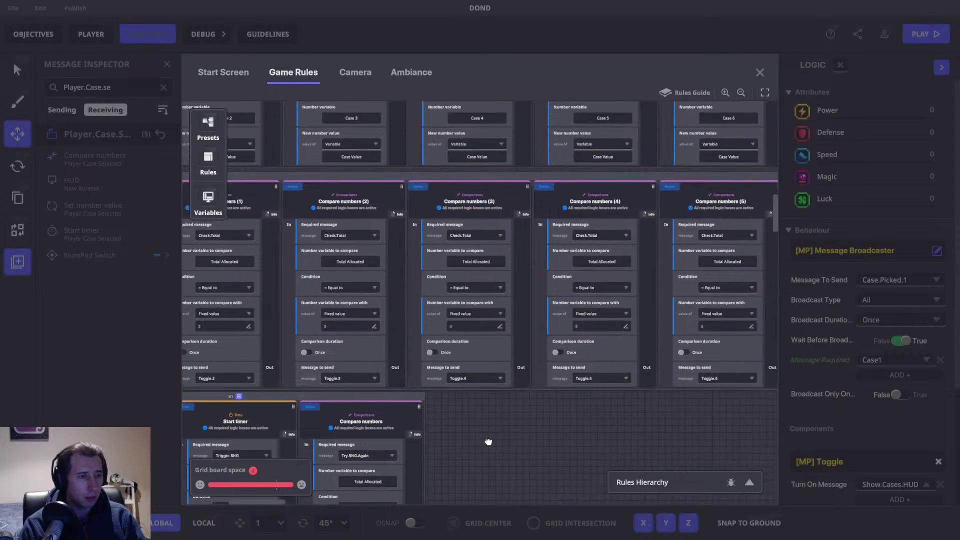
pyautogui.moveTo(593, 251); pyautogui.dragTo(471, 337)
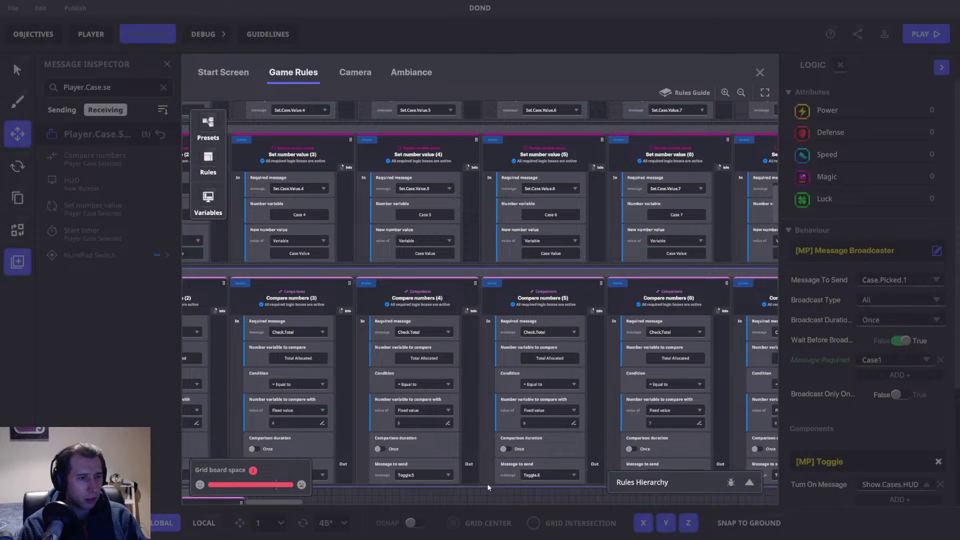
# Step: Pan over the HUD and Math rulesets, then return to the Case.Picked.1 ruleset
pyautogui.moveTo(497, 479); pyautogui.dragTo(670, 37)
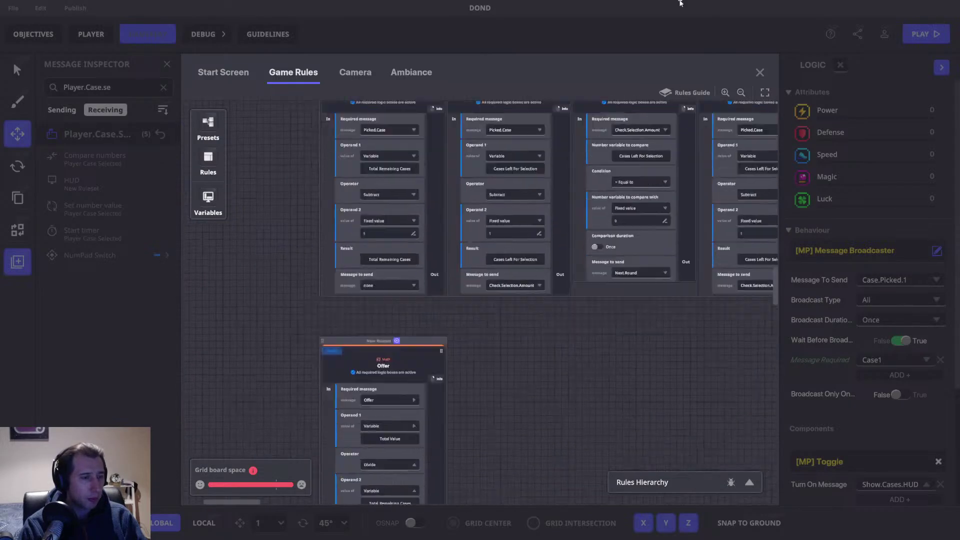
pyautogui.moveTo(503, 379); pyautogui.dragTo(504, 170)
pyautogui.moveTo(435, 245); pyautogui.dragTo(430, 237)
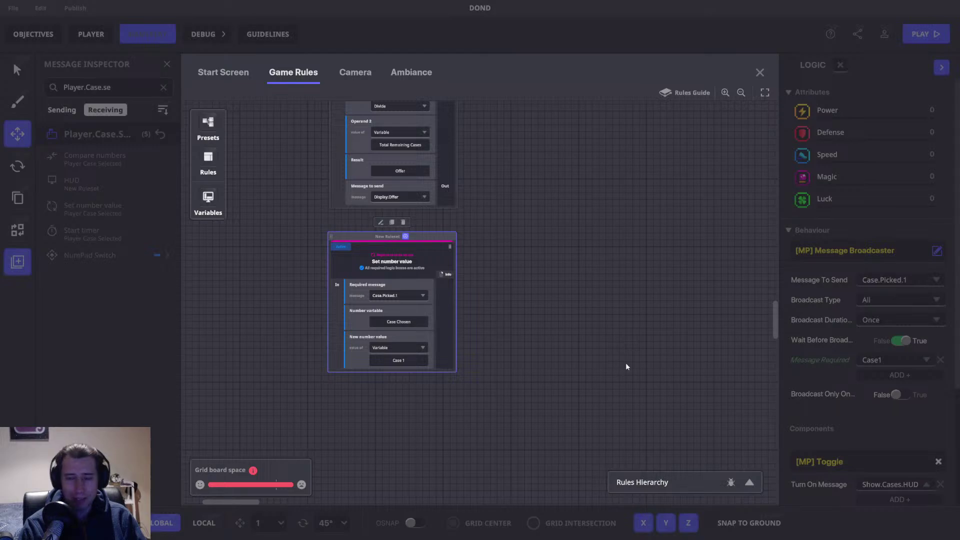
pyautogui.moveTo(524, 231); pyautogui.dragTo(521, 233)
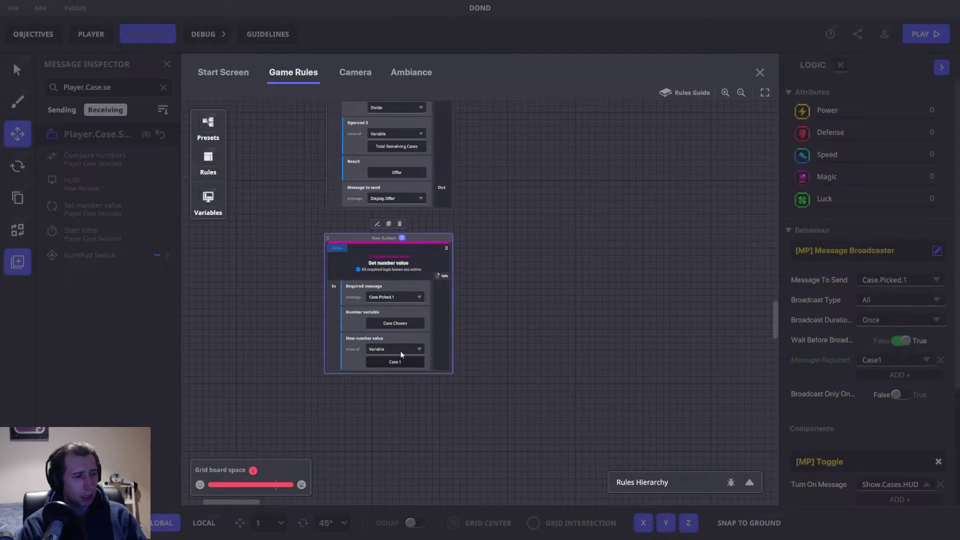
# Step: Add a Compare numbers rule from the Comparisons list and move it down and left
pyautogui.click(401, 238)
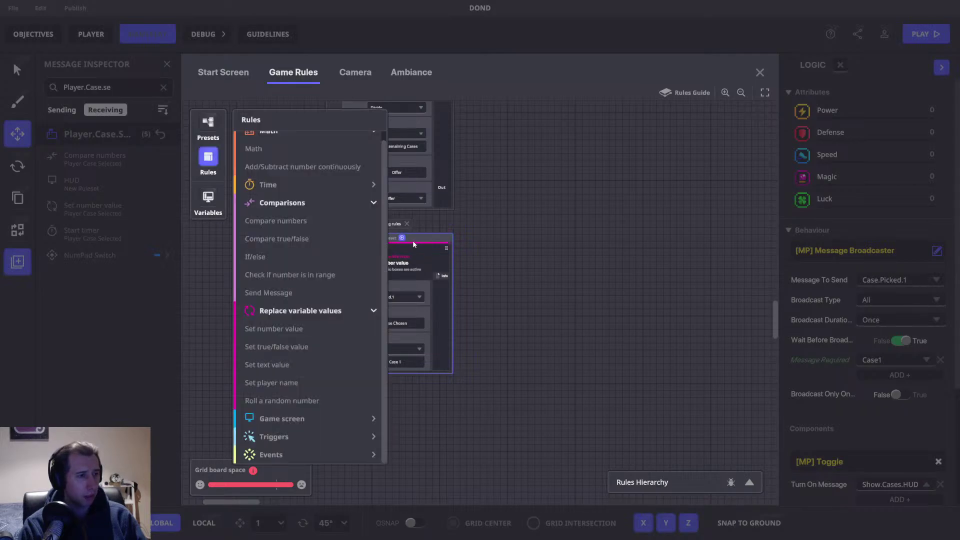
pyautogui.click(211, 158)
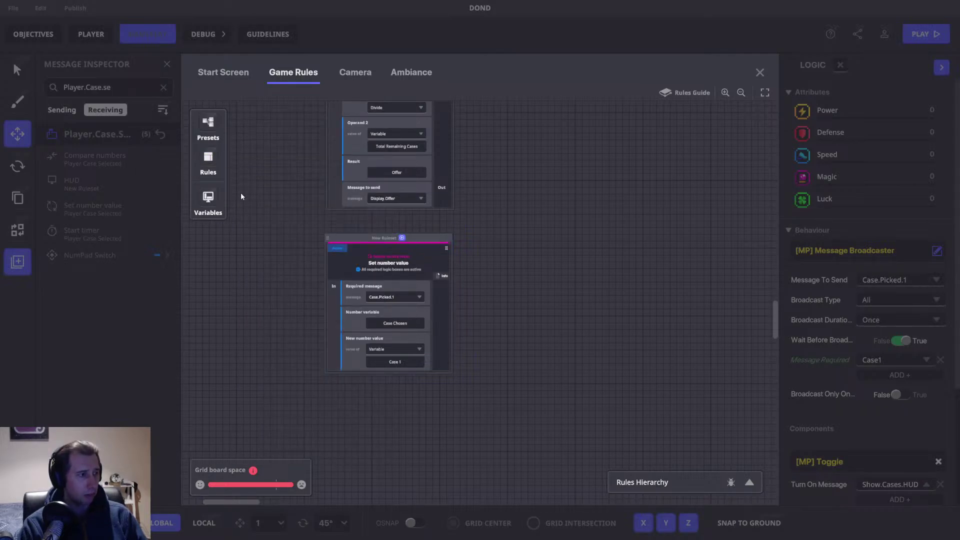
pyautogui.click(209, 159)
pyautogui.click(244, 212)
pyautogui.click(244, 230)
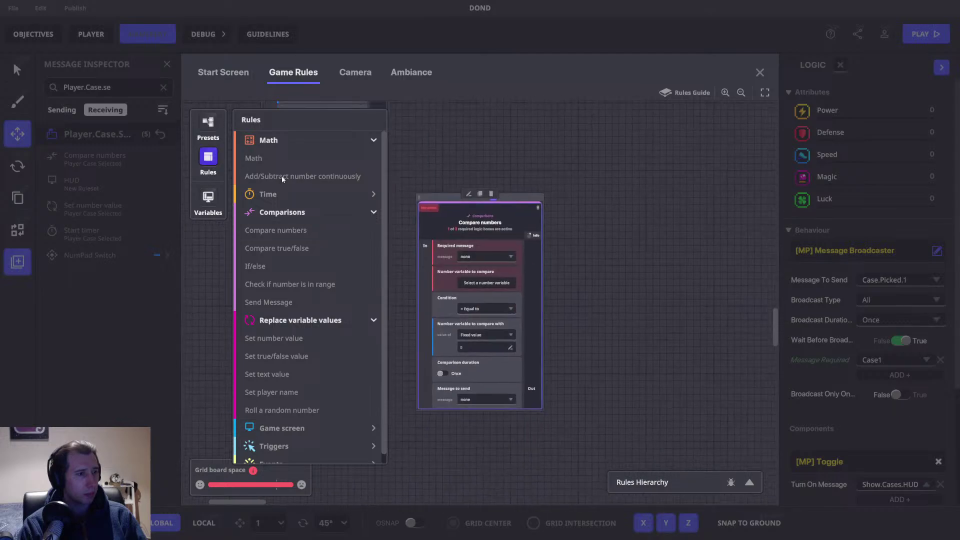
pyautogui.click(479, 254)
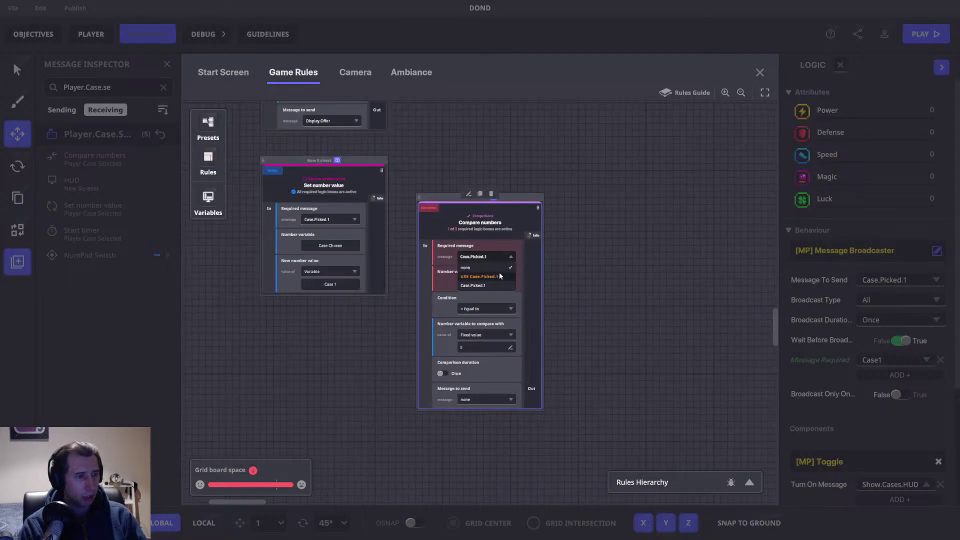
pyautogui.click(478, 263)
pyautogui.click(485, 257)
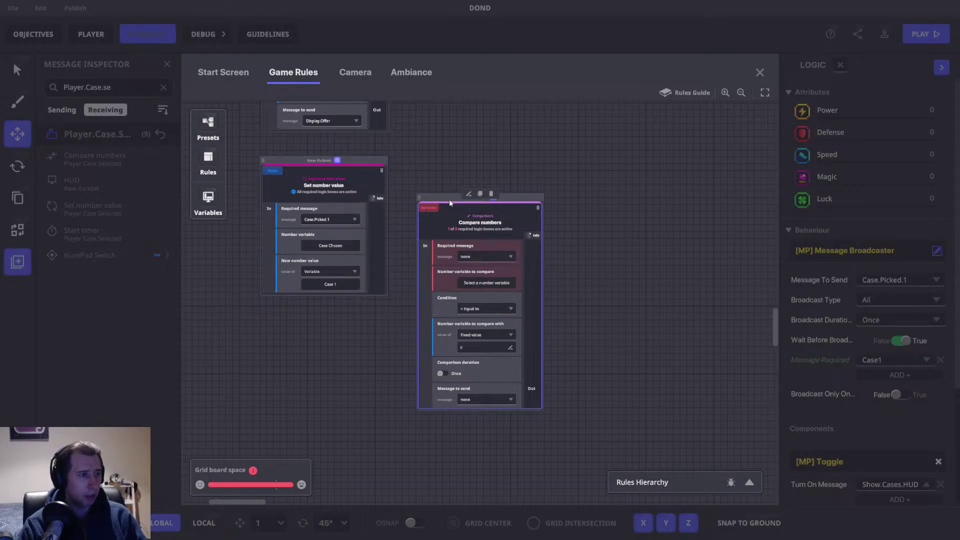
pyautogui.moveTo(447, 196); pyautogui.dragTo(397, 302)
# Step: Add a Send Message rule as its own ruleset beside Set number value
pyautogui.click(208, 160)
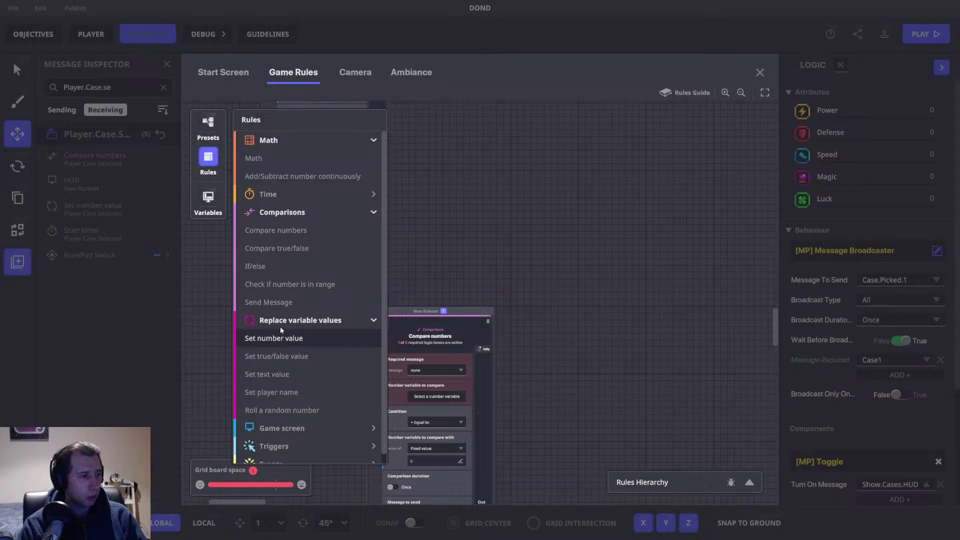
pyautogui.click(278, 302)
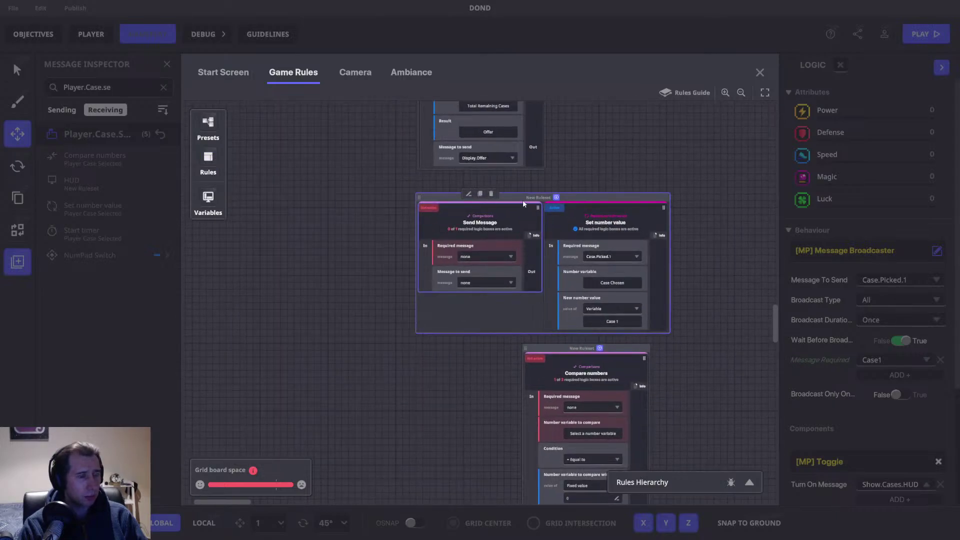
pyautogui.moveTo(522, 224); pyautogui.dragTo(730, 144)
pyautogui.moveTo(506, 223); pyautogui.dragTo(409, 284)
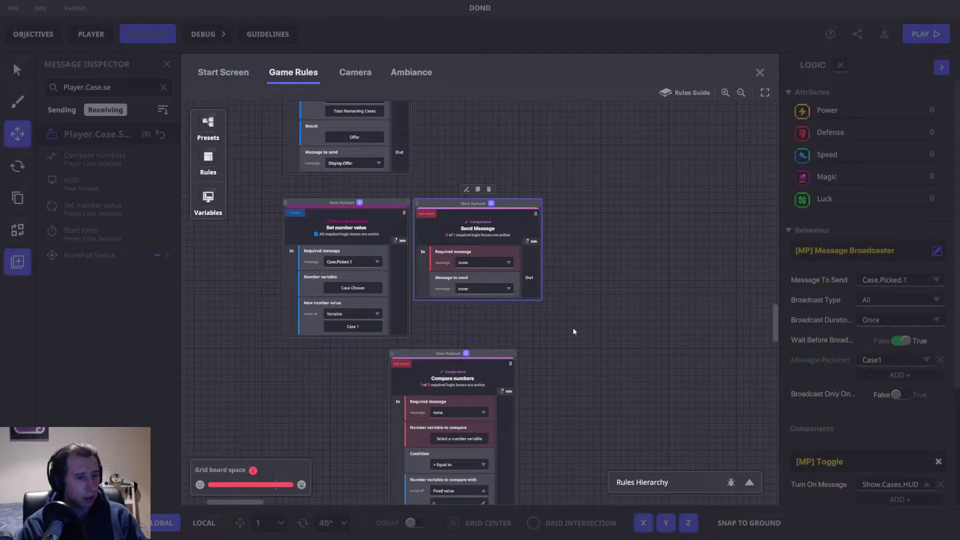
# Step: Make the Send Message rule require a new Case.Picked.Set message
pyautogui.click(483, 262)
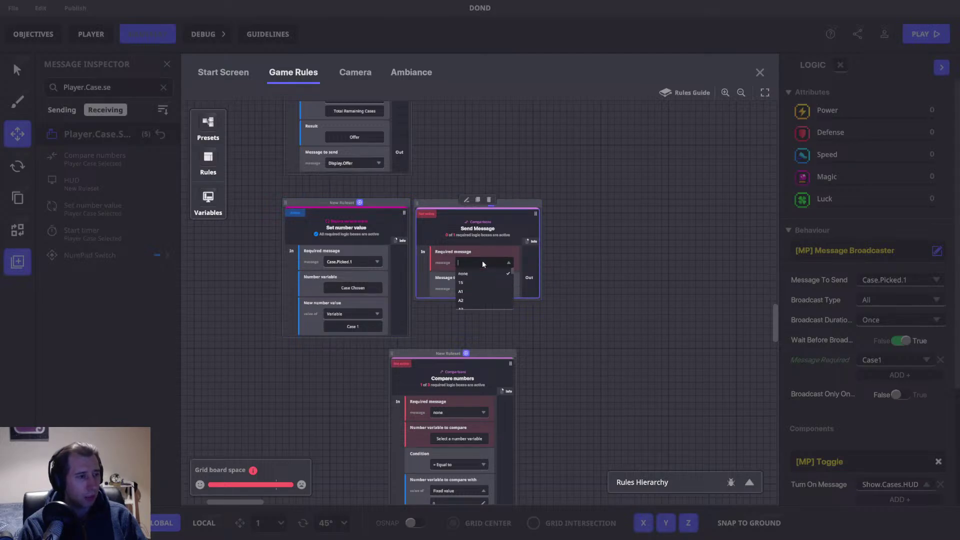
pyautogui.write('Case.Pci')
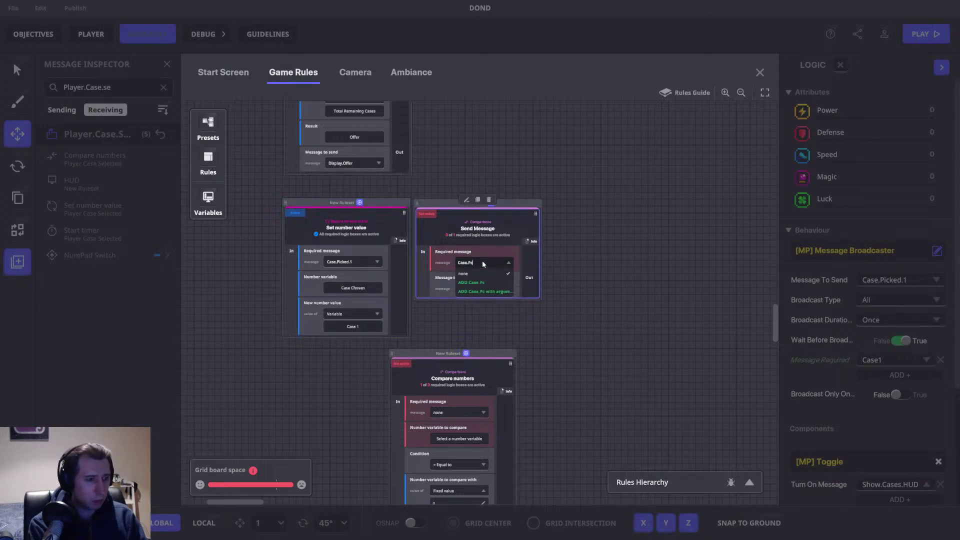
pyautogui.press('BackSpace')
pyautogui.press('BackSpace')
pyautogui.write('ickked.Go')
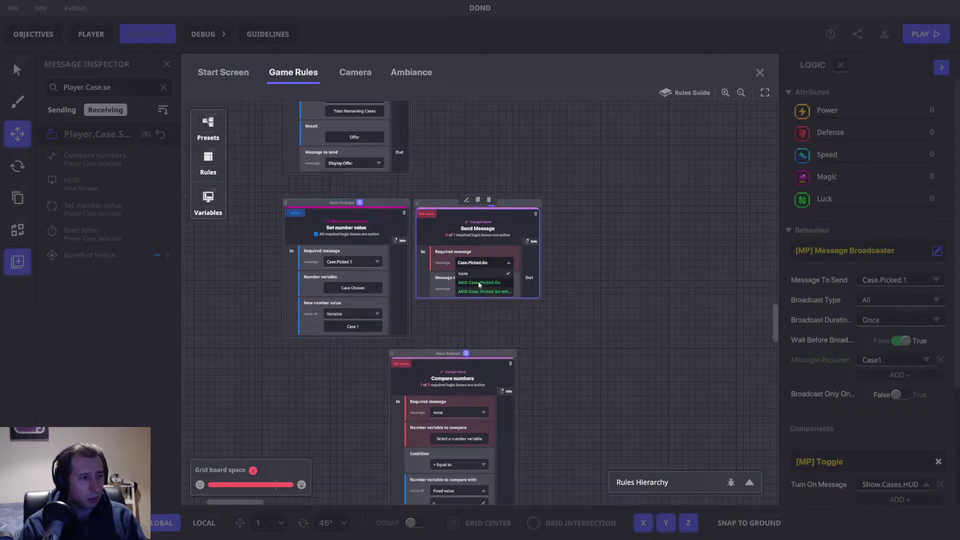
pyautogui.press('BackSpace')
pyautogui.press('BackSpace')
pyautogui.write('Set')
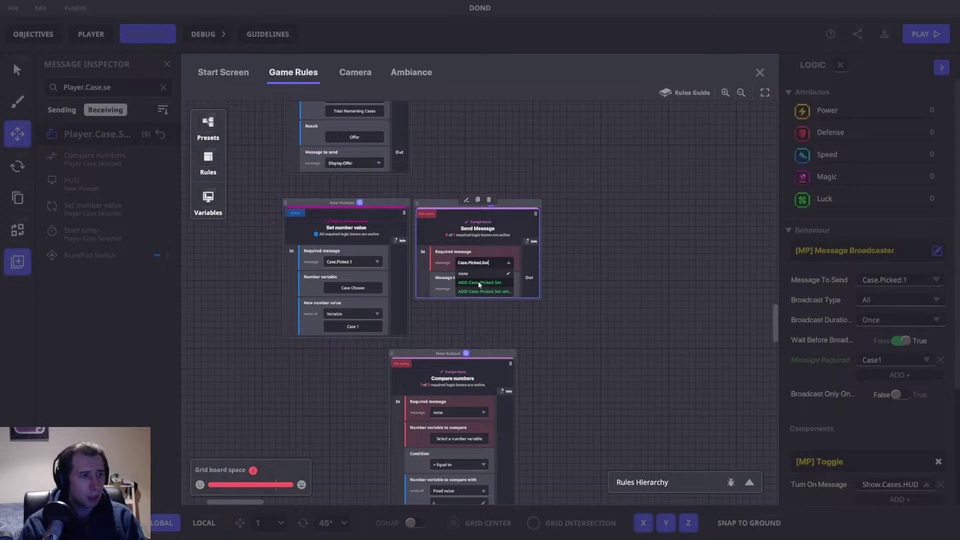
pyautogui.click(485, 283)
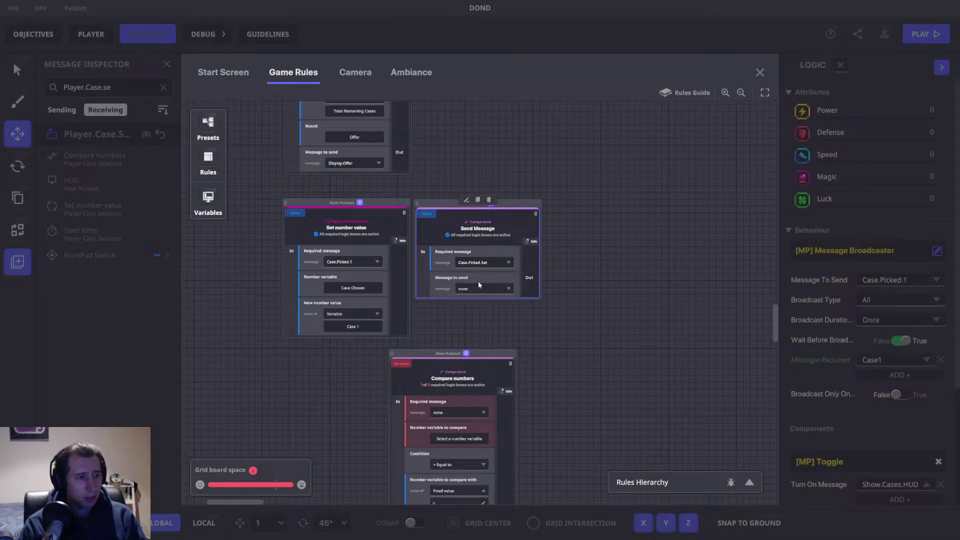
# Step: Have it send a new Case.Picked.Go message, and move Compare numbers below Set number value
pyautogui.click(473, 284)
pyautogui.write('Case.Picked.Go')
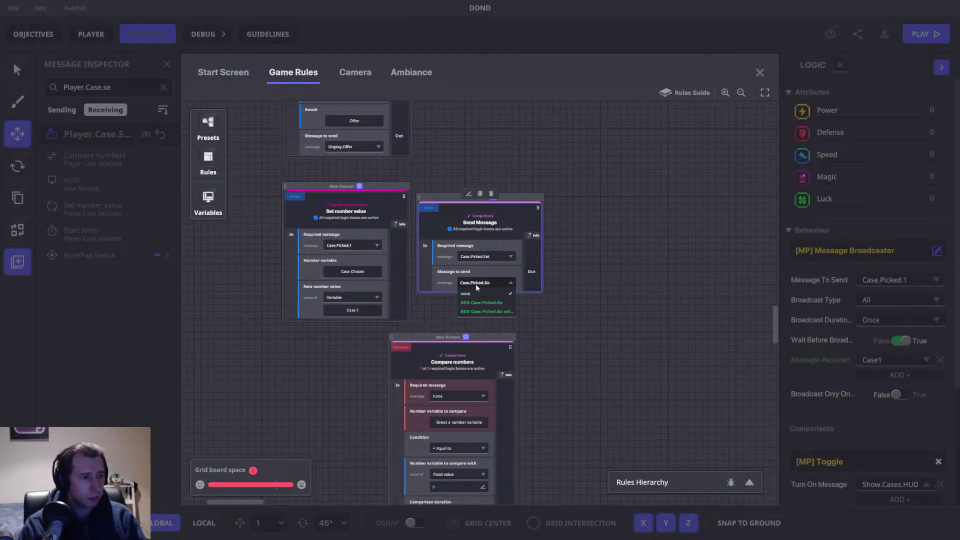
pyautogui.click(488, 303)
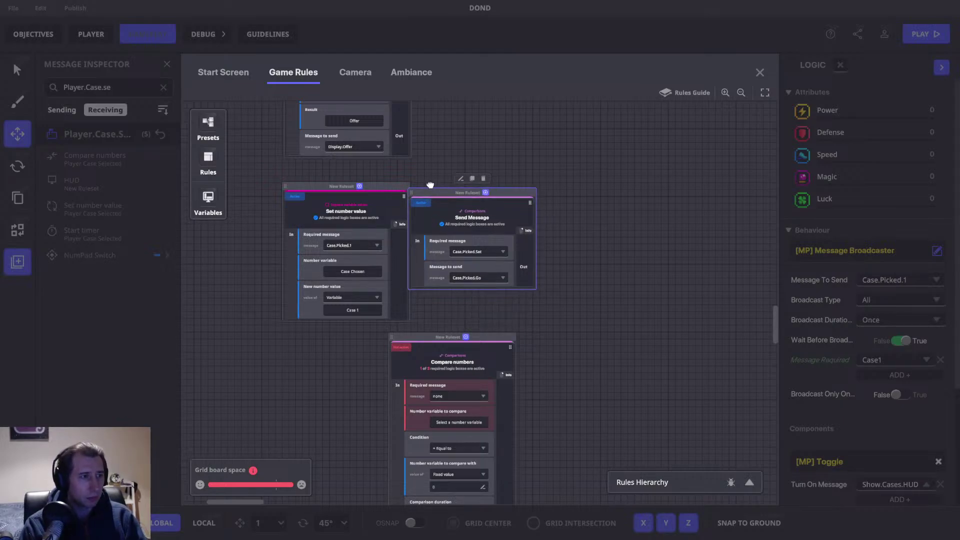
pyautogui.moveTo(437, 331); pyautogui.dragTo(330, 330)
# Step: Make the Compare numbers rule require the Case.Picked.Go message
pyautogui.click(342, 394)
pyautogui.write('Cas')
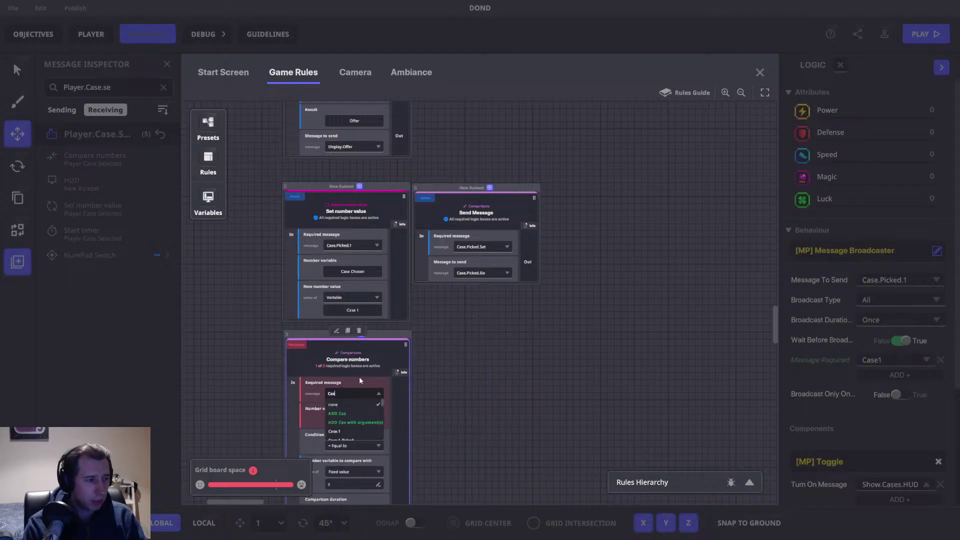
pyautogui.write('e.Picked.Go')
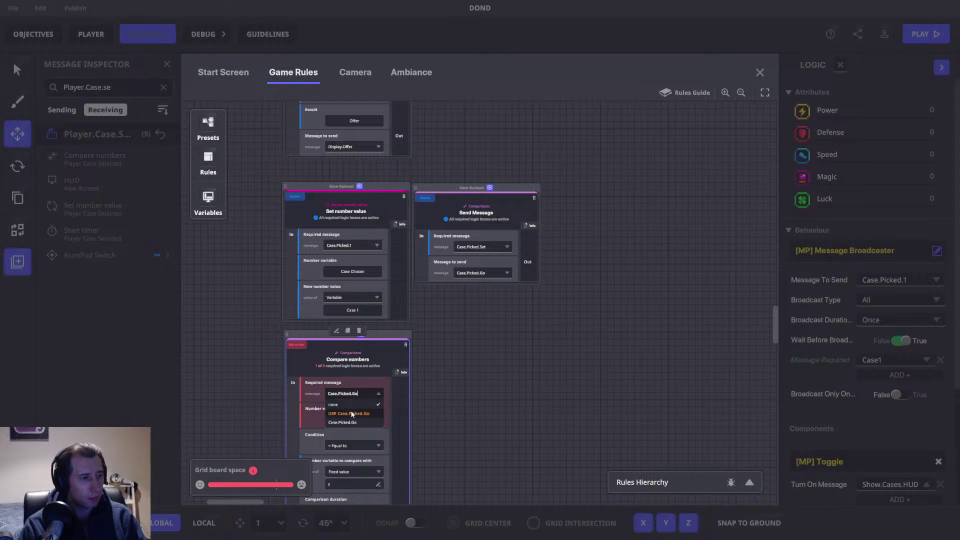
pyautogui.click(351, 414)
pyautogui.moveTo(497, 358); pyautogui.dragTo(561, 252)
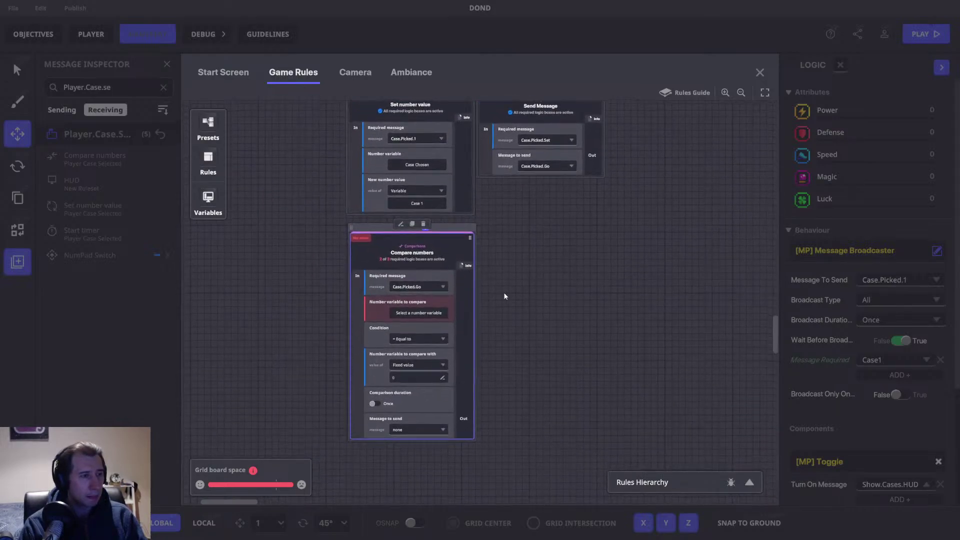
# Step: Compare the Case Chosen variable against 1000000 and send a new 1000000 message
pyautogui.click(434, 312)
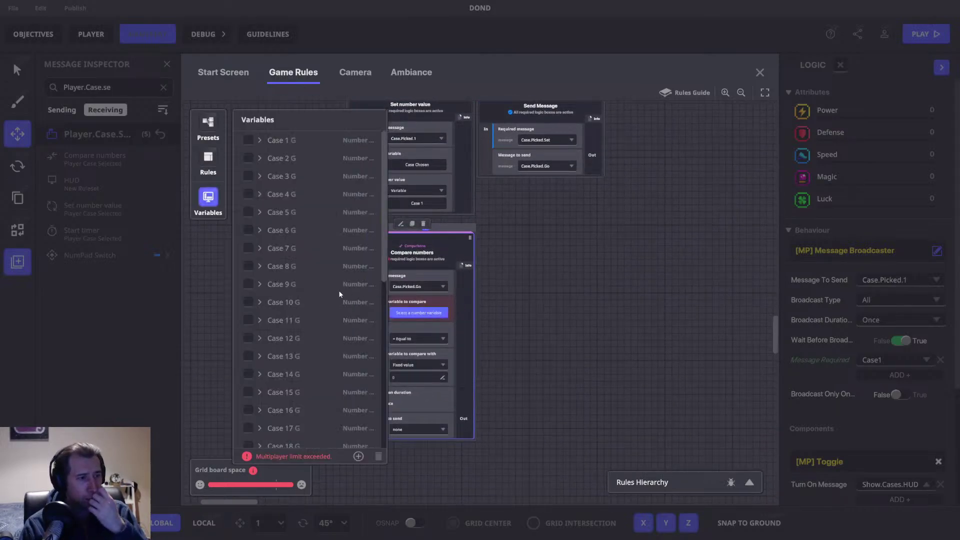
pyautogui.scroll(-5, 299, 350)
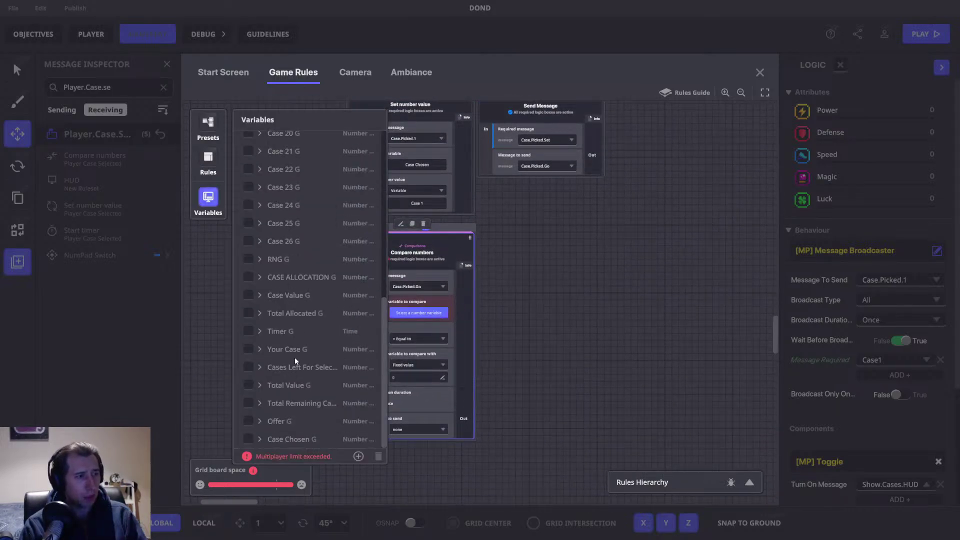
pyautogui.click(247, 439)
pyautogui.click(220, 200)
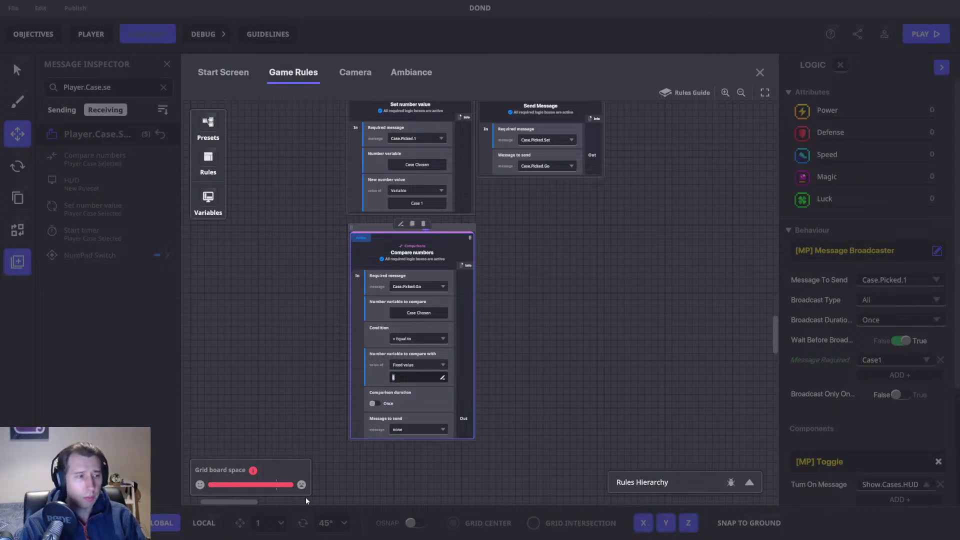
pyautogui.write('1000')
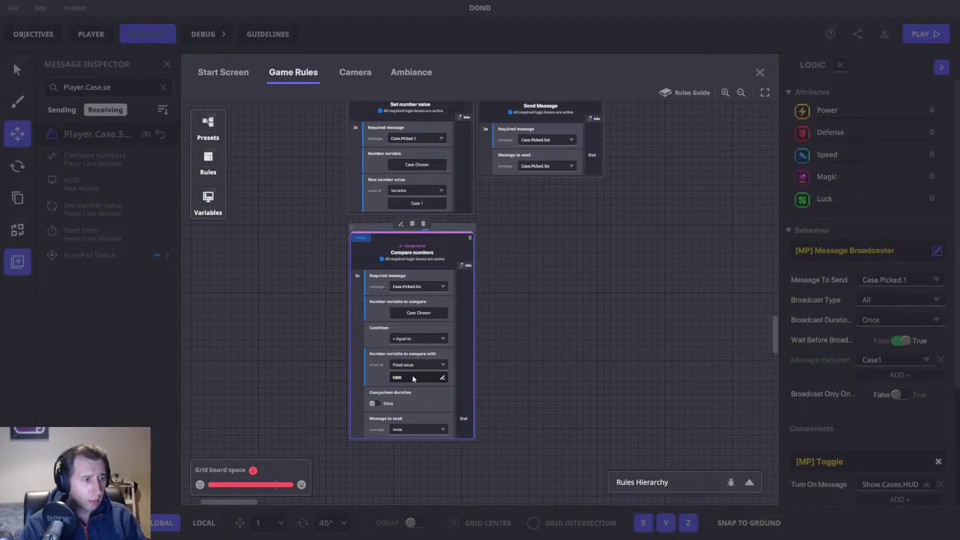
pyautogui.write('000')
pyautogui.click(413, 430)
pyautogui.write('100')
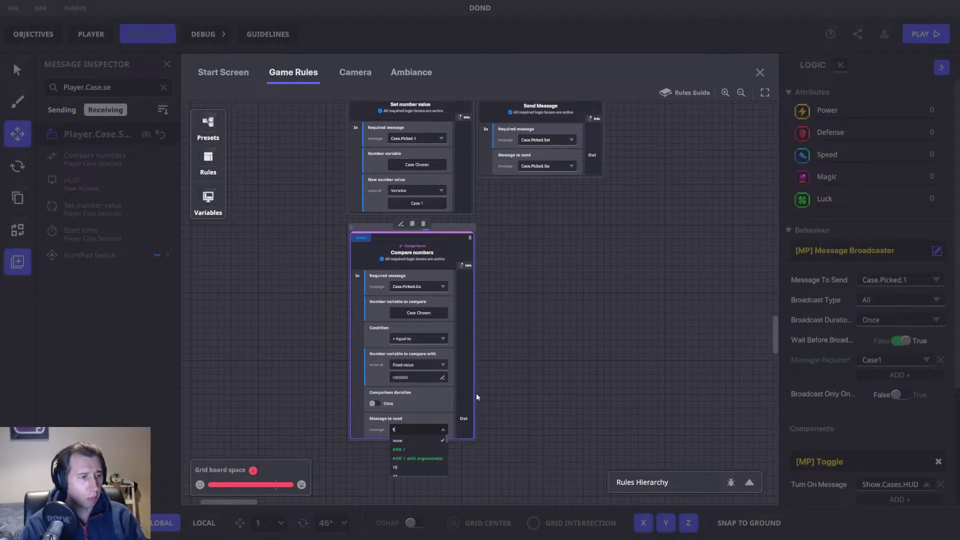
pyautogui.write('0000')
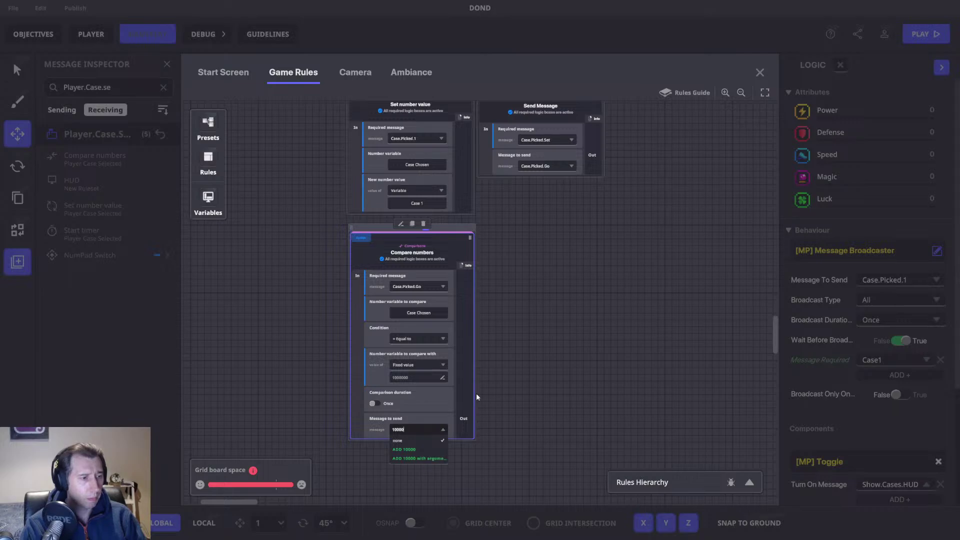
pyautogui.click(426, 449)
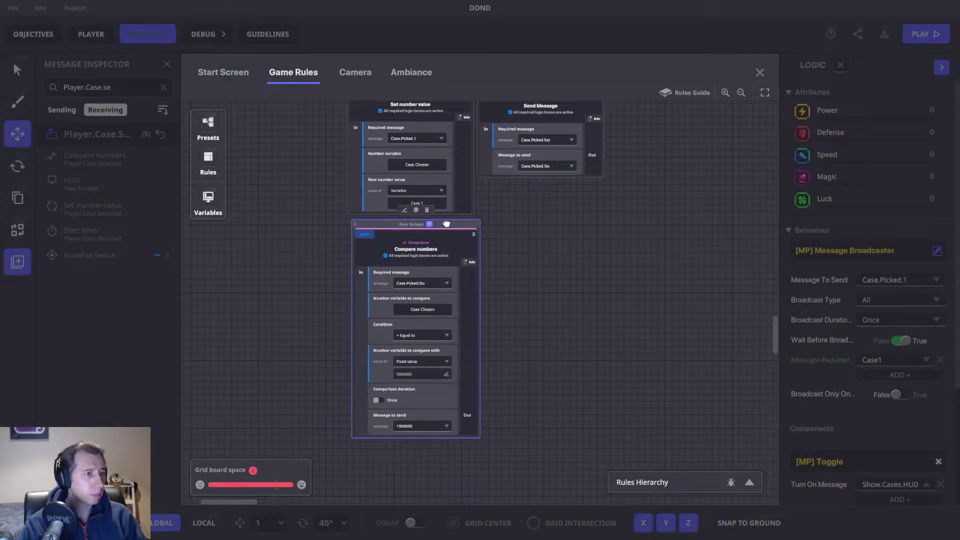
# Step: Stack Send Message under Set number value, then duplicate the compare rule to send 750000
pyautogui.moveTo(556, 240); pyautogui.dragTo(553, 300)
pyautogui.moveTo(557, 145); pyautogui.dragTo(423, 290)
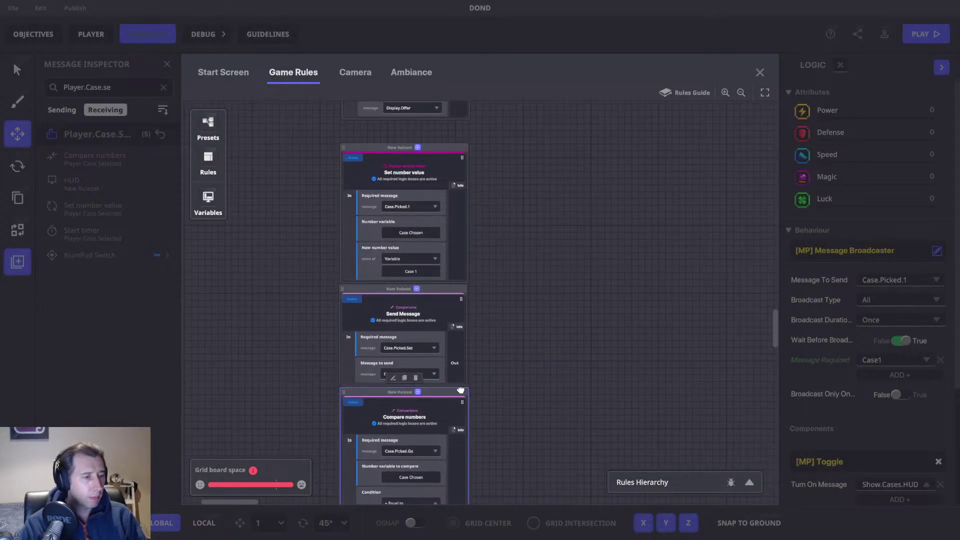
pyautogui.moveTo(547, 379); pyautogui.dragTo(548, 193)
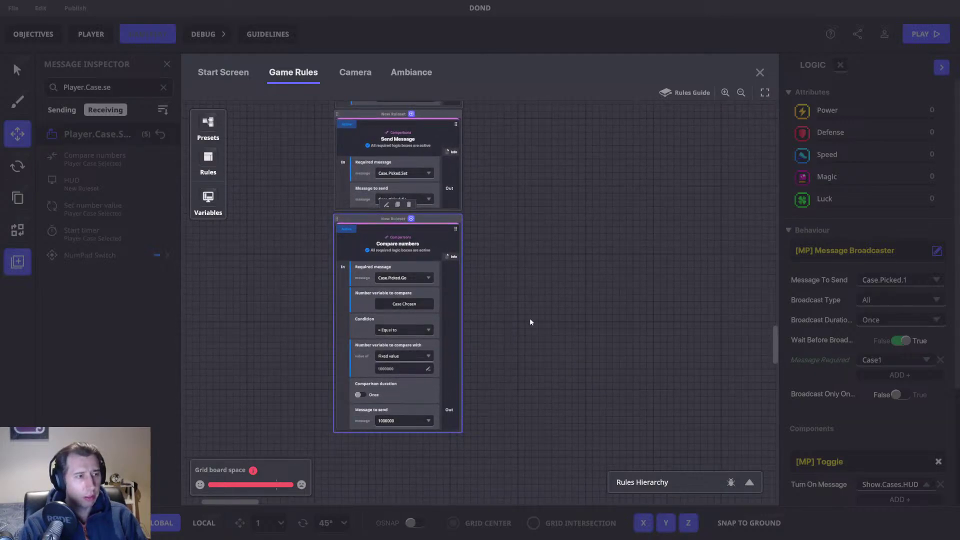
pyautogui.scroll(2, 499, 328)
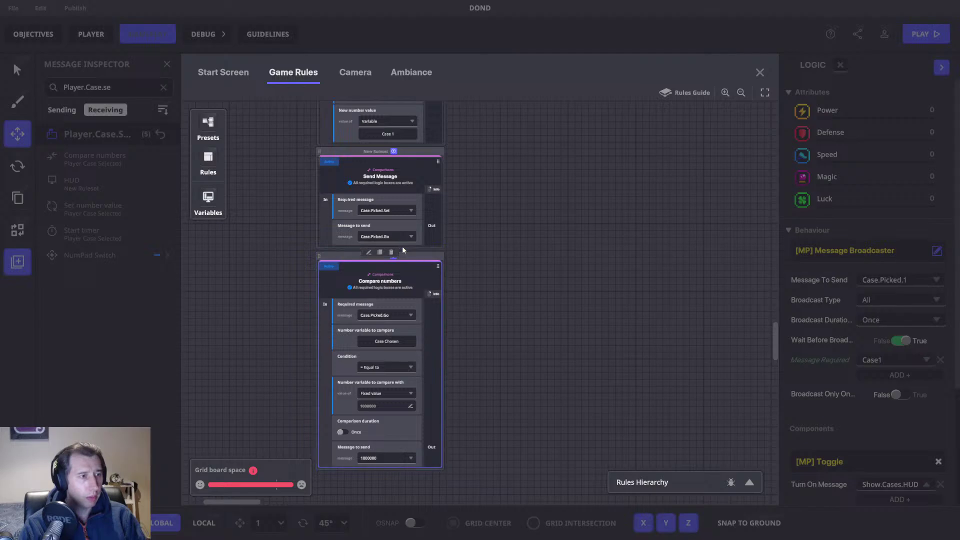
pyautogui.click(379, 252)
pyautogui.moveTo(589, 307); pyautogui.dragTo(546, 279)
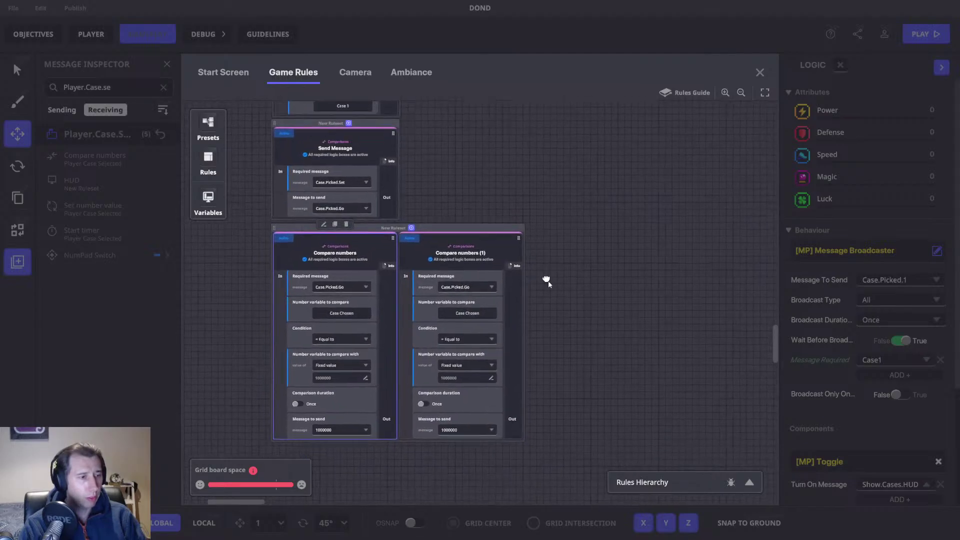
pyautogui.doubleClick(464, 375)
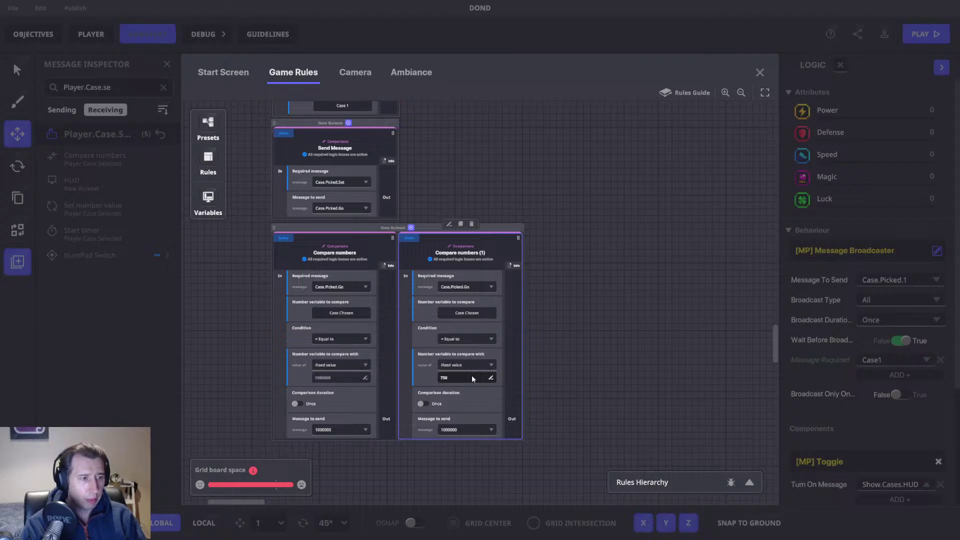
pyautogui.click(464, 430)
pyautogui.write('750000')
pyautogui.press('Return')
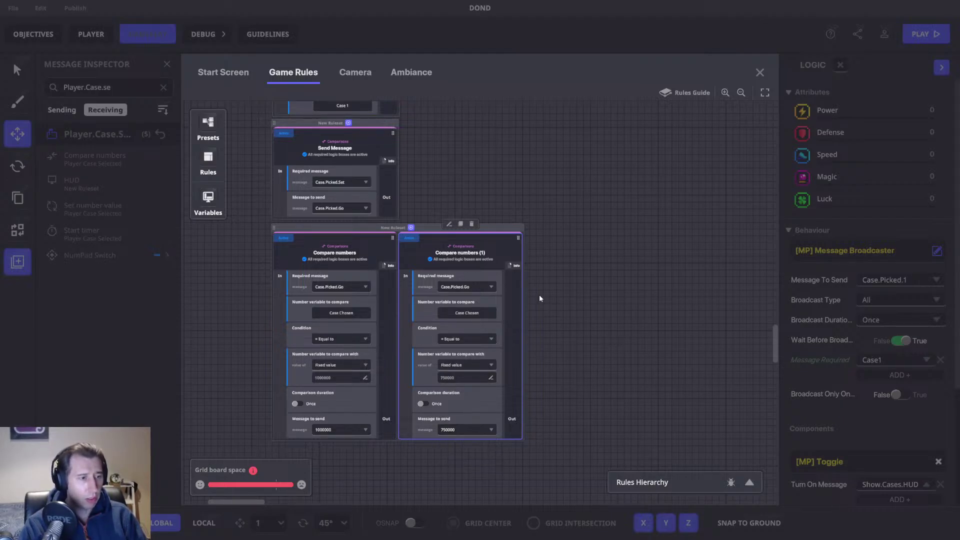
# Step: Add another compare rule copy that checks and sends 500000
pyautogui.click(460, 223)
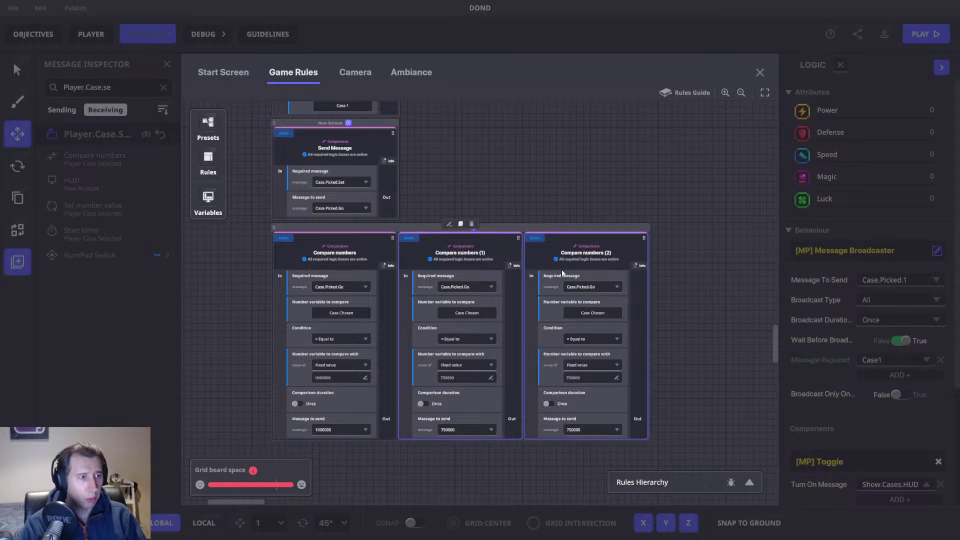
pyautogui.click(497, 360)
pyautogui.click(514, 359)
pyautogui.write('5')
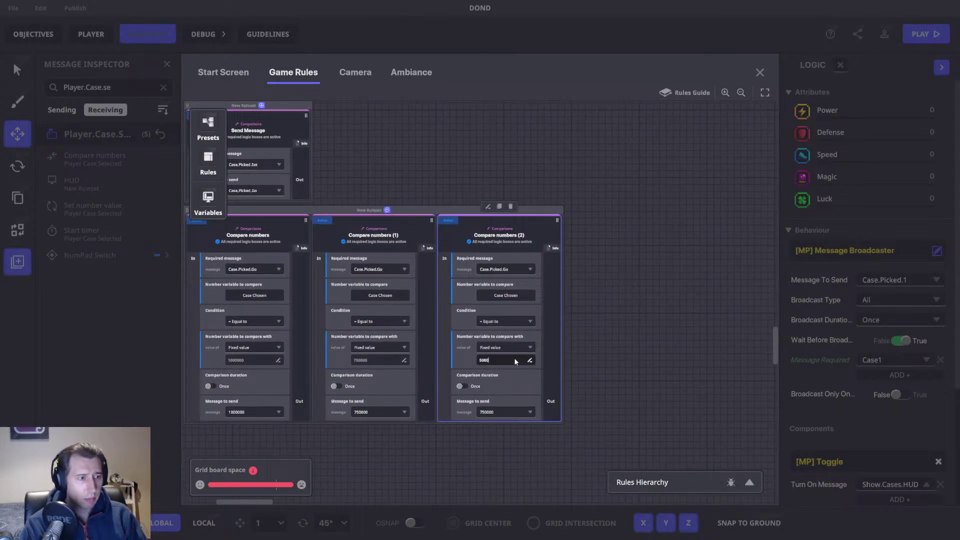
pyautogui.doubleClick(514, 358)
pyautogui.click(497, 414)
pyautogui.write('500000')
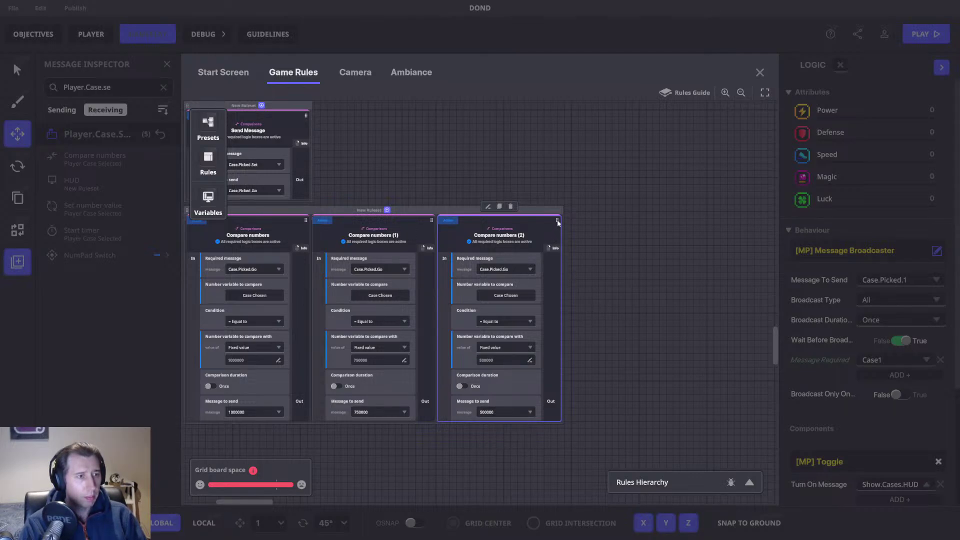
# Step: Add a compare rule copy with value 400000 sending the 400000 message
pyautogui.click(499, 206)
pyautogui.hscroll(3, 557, 278)
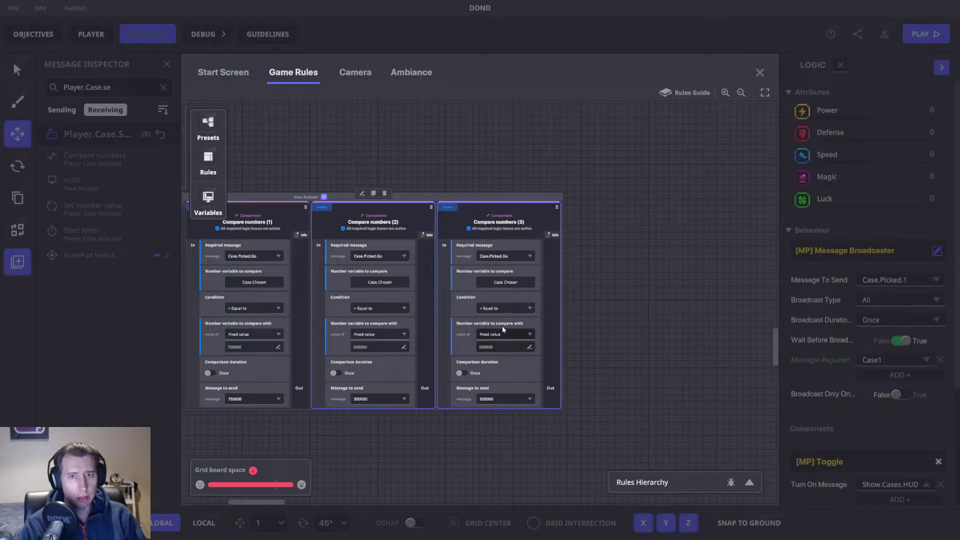
pyautogui.click(521, 346)
pyautogui.write('400')
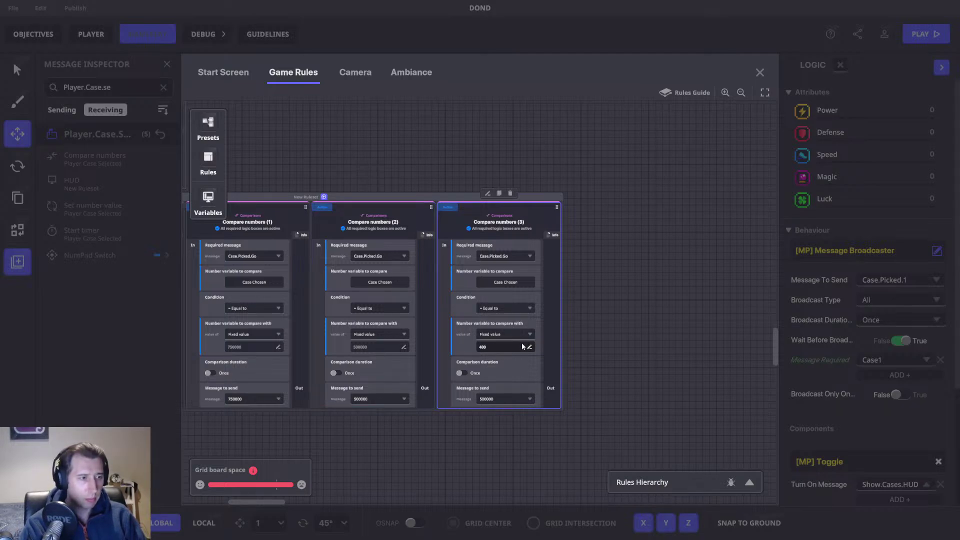
pyautogui.write('000')
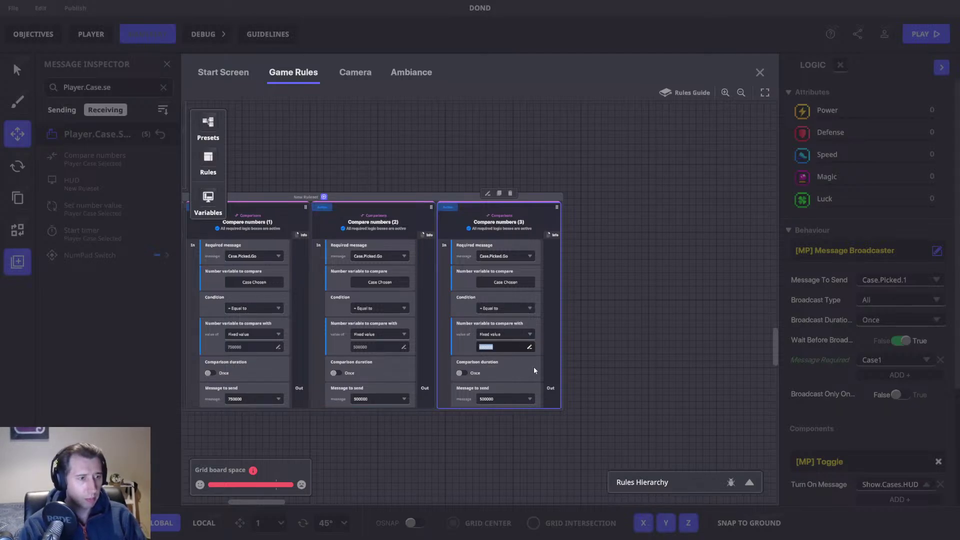
pyautogui.click(502, 400)
pyautogui.click(497, 419)
# Step: Add a compare rule copy with value 300000 sending 300000
pyautogui.click(500, 193)
pyautogui.click(622, 348)
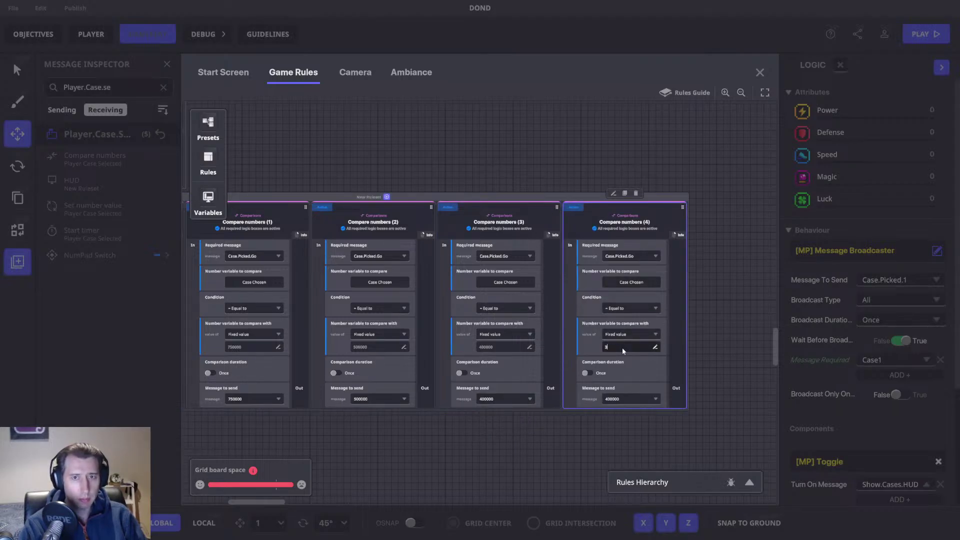
pyautogui.write('300000')
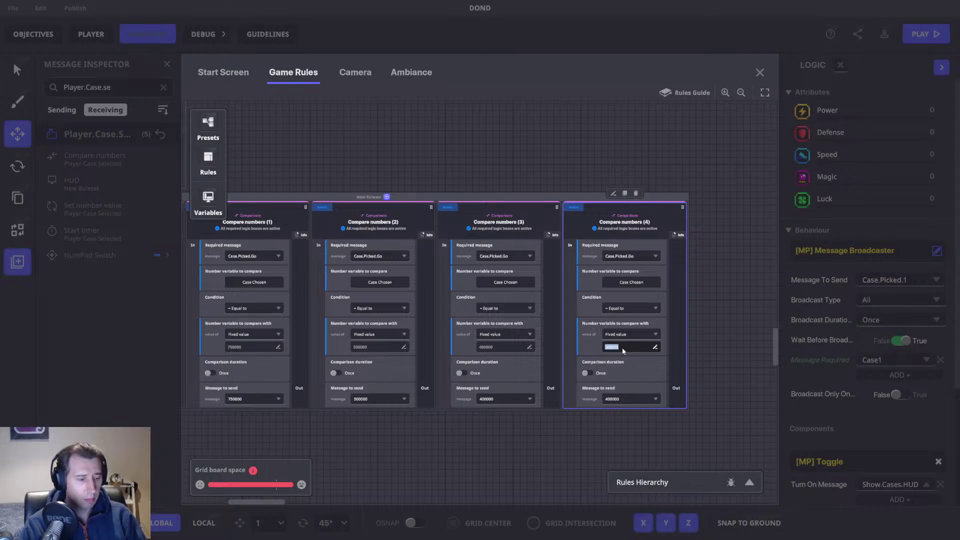
pyautogui.click(626, 399)
pyautogui.write('300000')
pyautogui.press('Return')
# Step: Add a compare rule copy that checks 200000 and sends 200000
pyautogui.moveTo(624, 196); pyautogui.dragTo(419, 194)
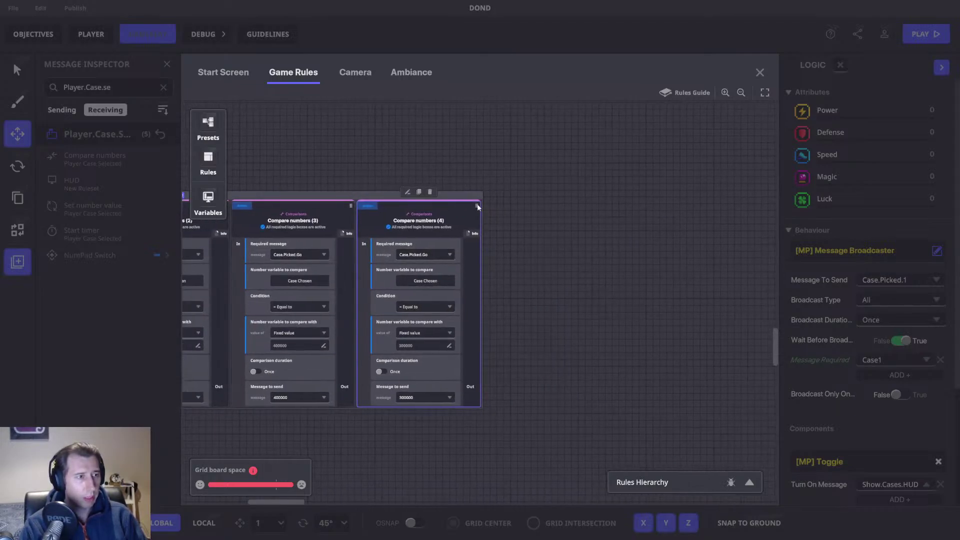
pyautogui.click(419, 193)
pyautogui.click(524, 345)
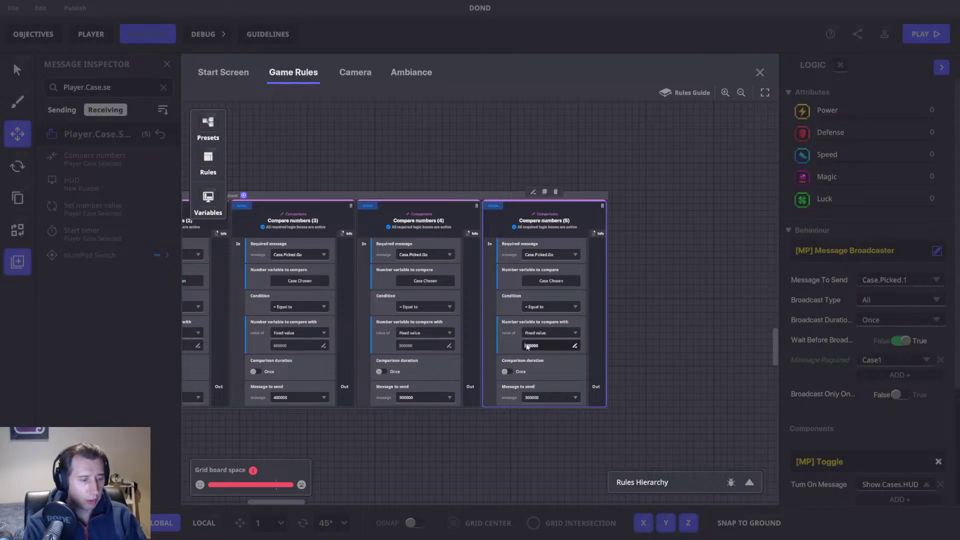
pyautogui.press('Delete')
pyautogui.write('2')
pyautogui.click(554, 397)
pyautogui.write('200000')
pyautogui.press('Return')
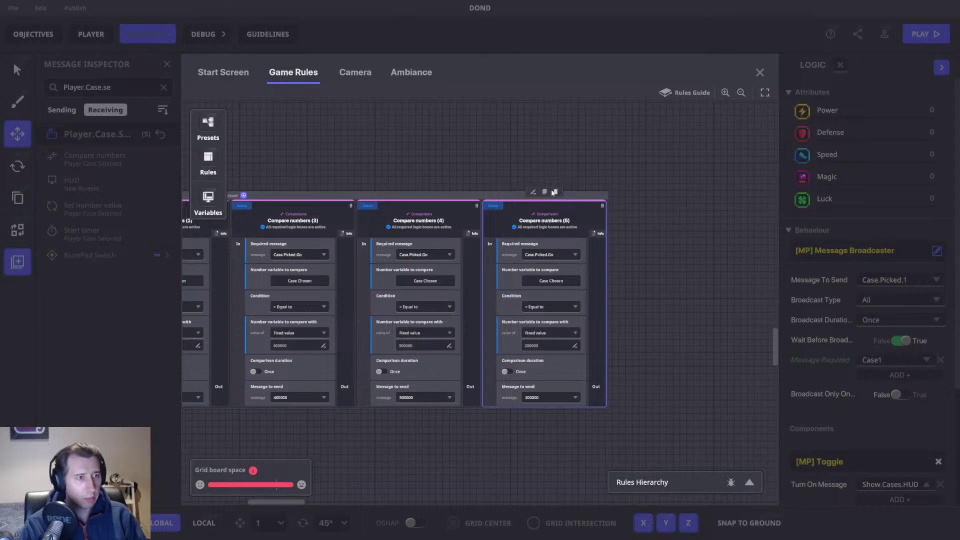
# Step: Add a compare rule copy with value 100000 sending 100000
pyautogui.click(545, 192)
pyautogui.click(511, 337)
pyautogui.hotkey('ctrl', 'a')
pyautogui.write('100000')
pyautogui.click(540, 388)
pyautogui.write('100000')
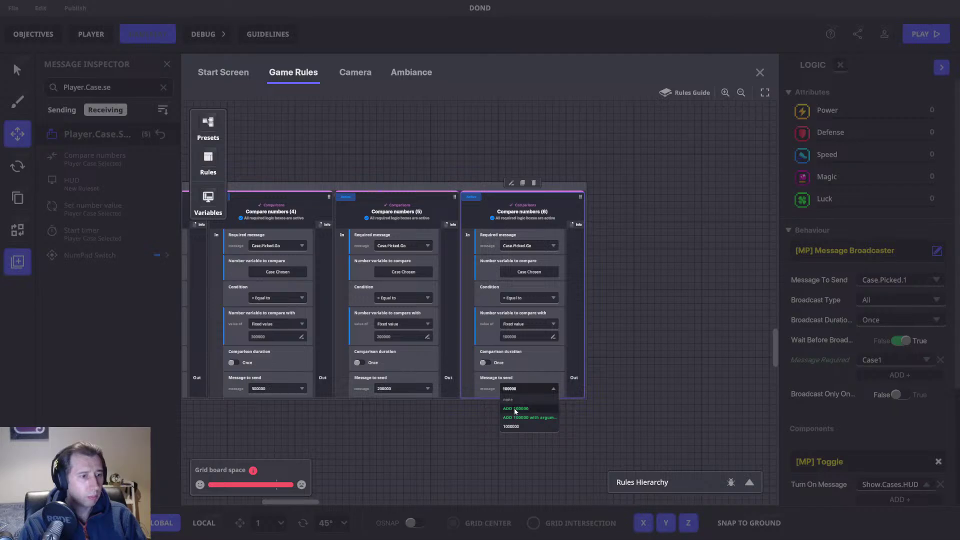
pyautogui.press('Return')
# Step: Add a compare rule copy checking 75000, sending 75000, and start titling it 75000
pyautogui.click(522, 183)
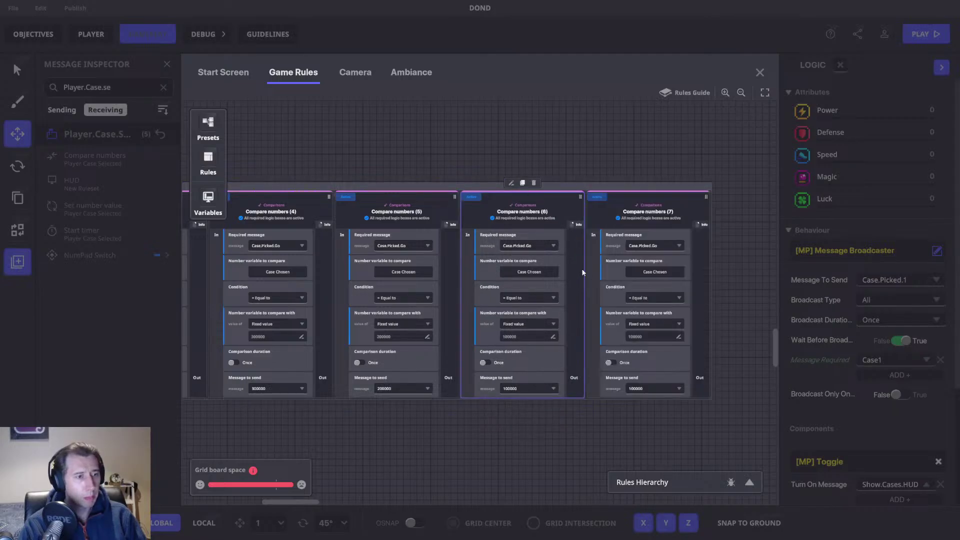
pyautogui.click(550, 336)
pyautogui.hotkey('ctrl', 'a')
pyautogui.write('75')
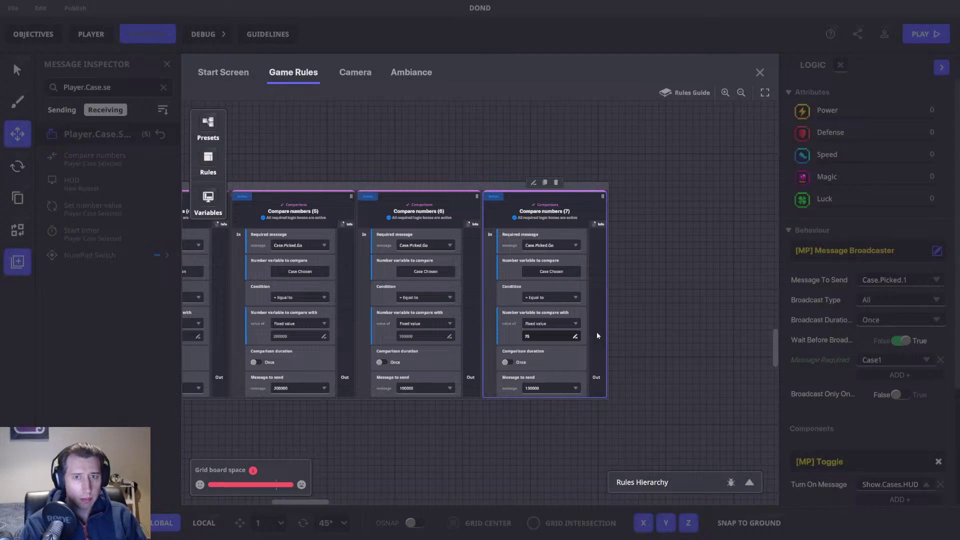
pyautogui.write('000')
pyautogui.click(548, 388)
pyautogui.write('75000')
pyautogui.click(542, 408)
pyautogui.click(552, 211)
pyautogui.write('75000')
pyautogui.hotkey('ctrl', 'a')
# Step: Title the rule 75000, then add a copy comparing and sending 50000
pyautogui.write('75000')
pyautogui.click(543, 222)
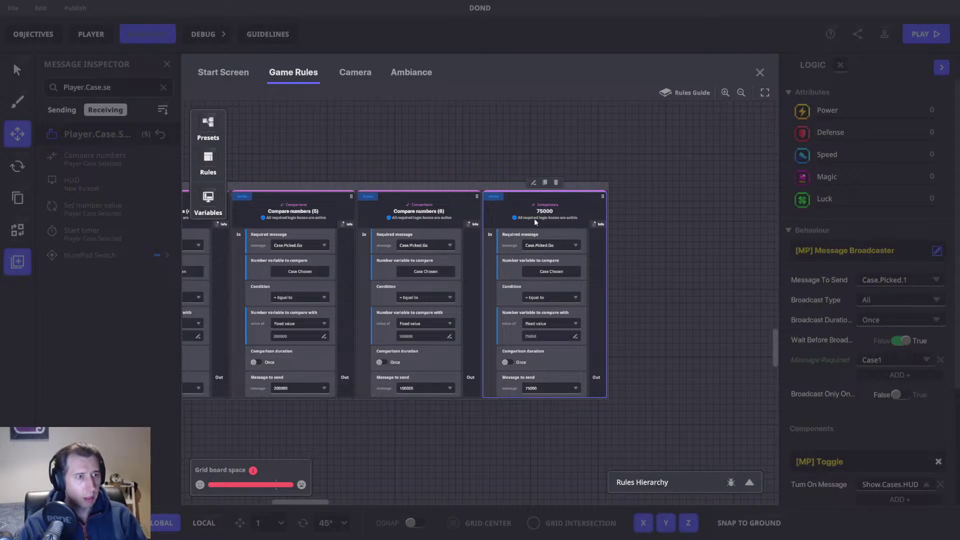
pyautogui.click(545, 182)
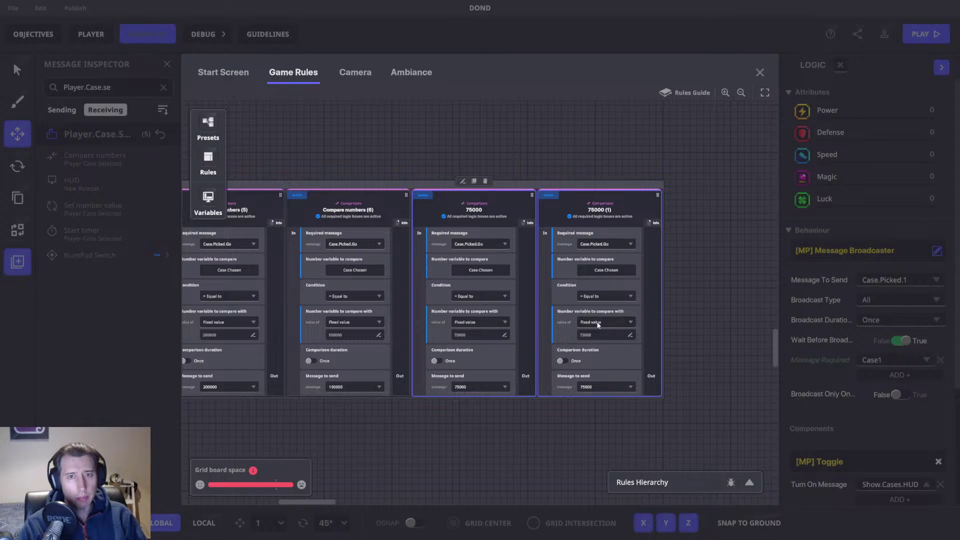
pyautogui.click(583, 353)
pyautogui.write('50000')
pyautogui.click(593, 386)
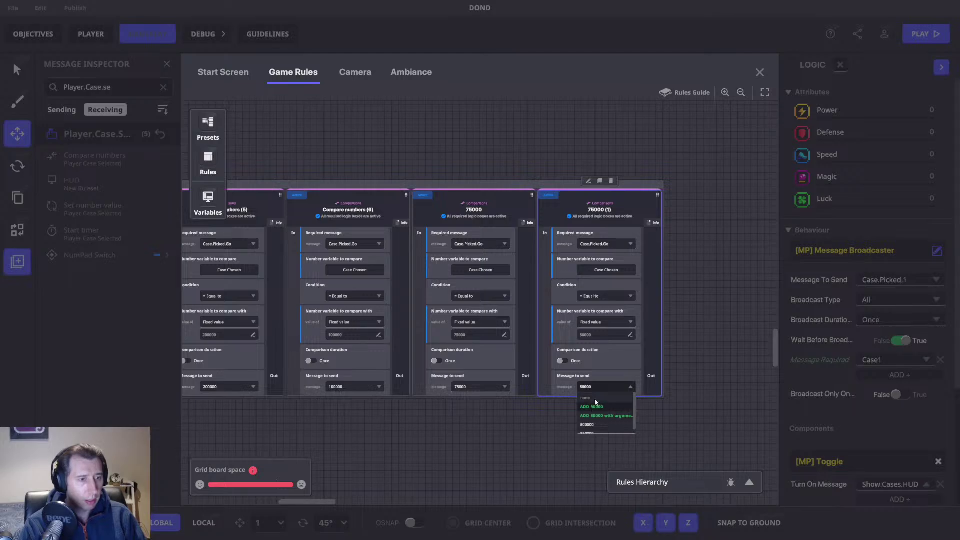
pyautogui.click(591, 404)
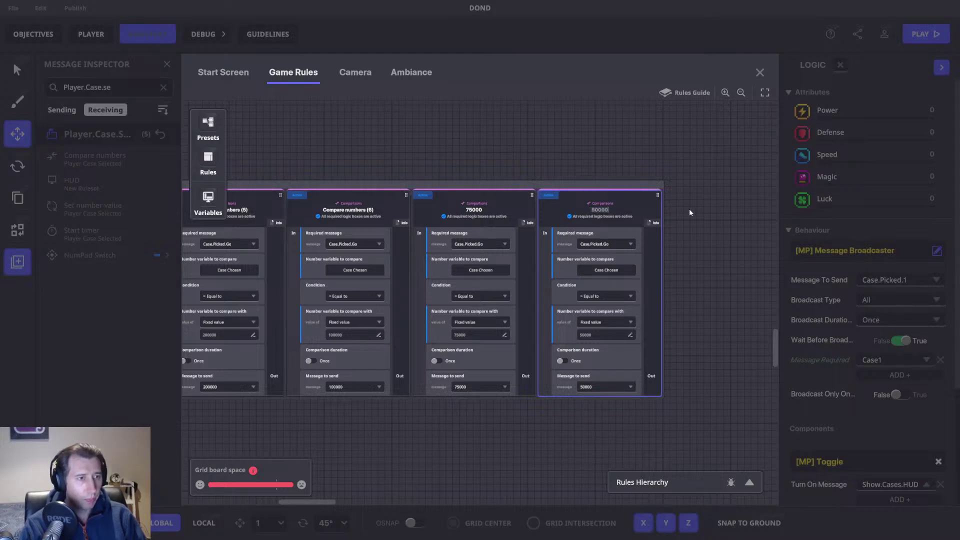
# Step: Add a copy that compares and sends 25000, titled 25000
pyautogui.moveTo(682, 202); pyautogui.dragTo(529, 184)
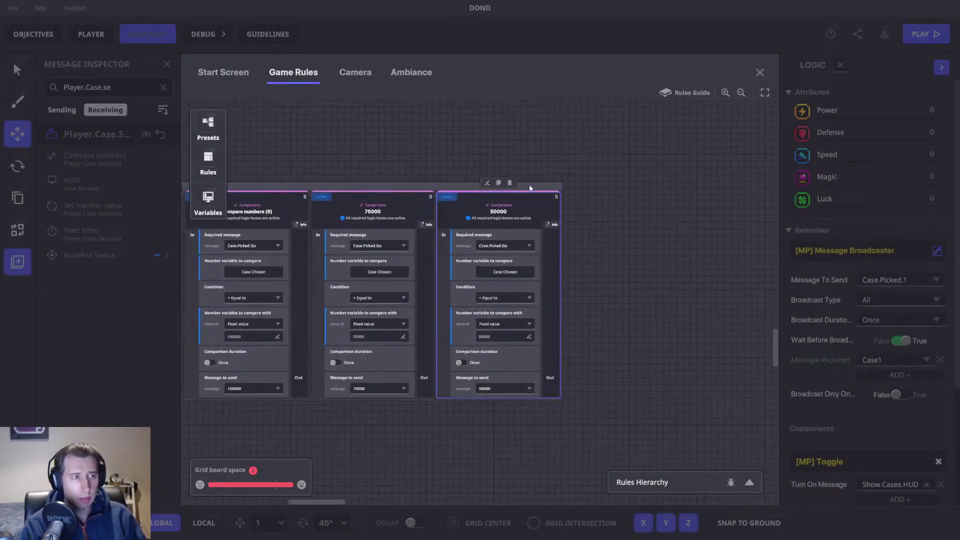
pyautogui.click(494, 183)
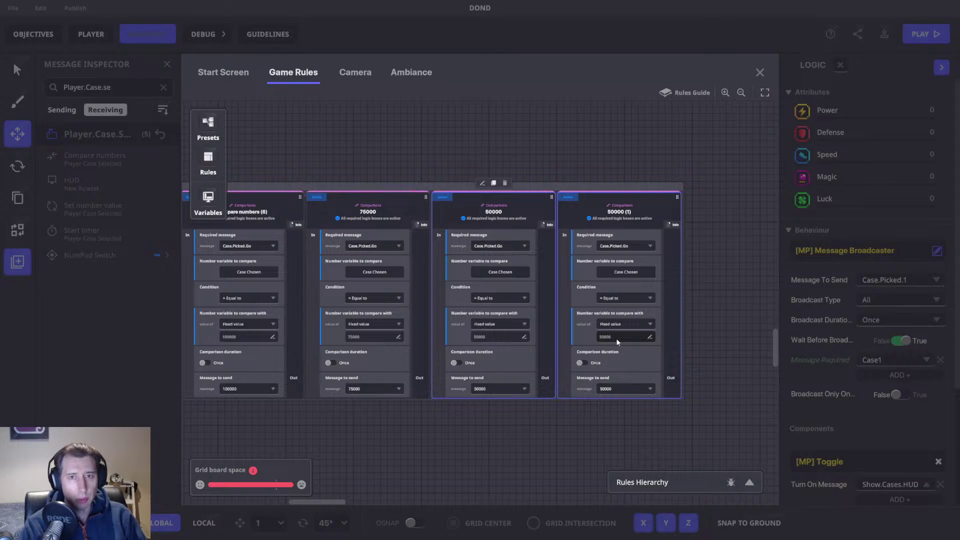
pyautogui.click(640, 338)
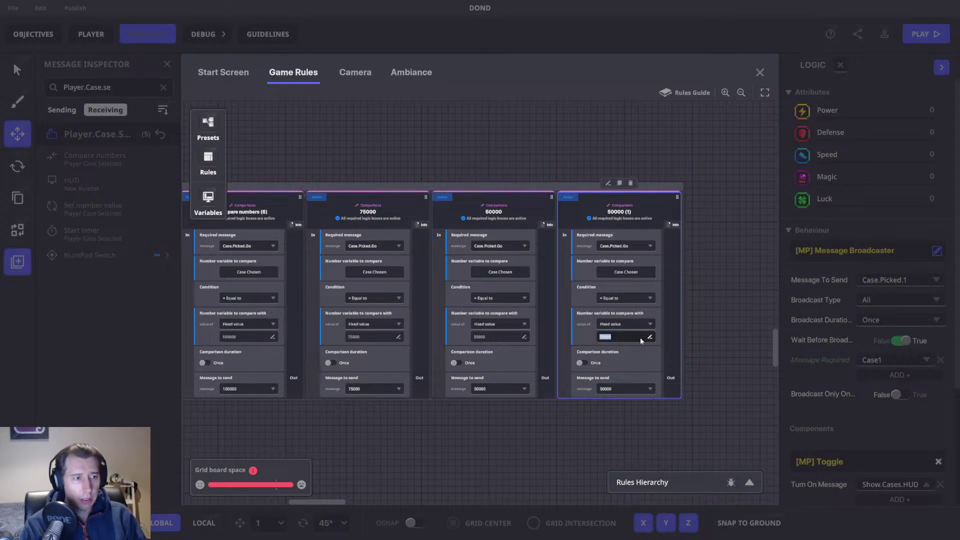
pyautogui.write('25')
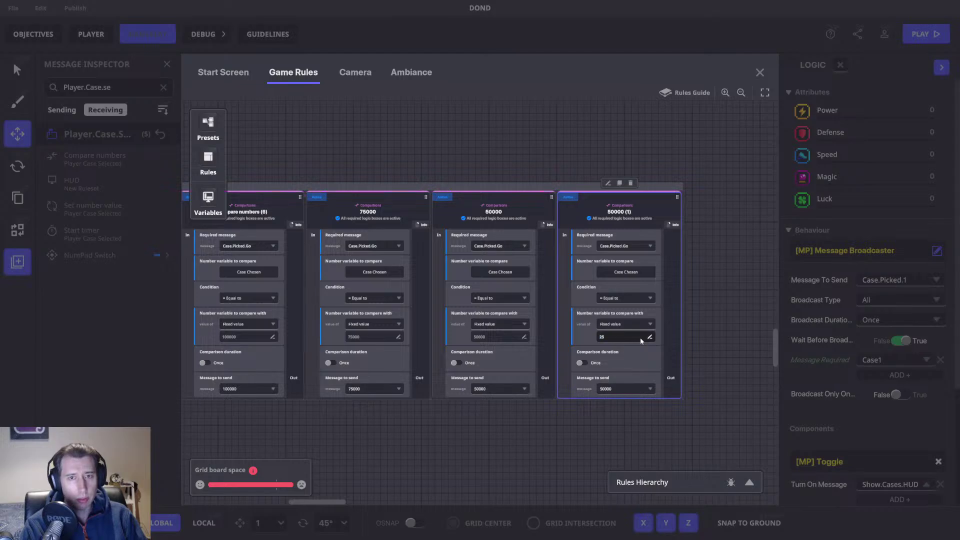
pyautogui.click(640, 338)
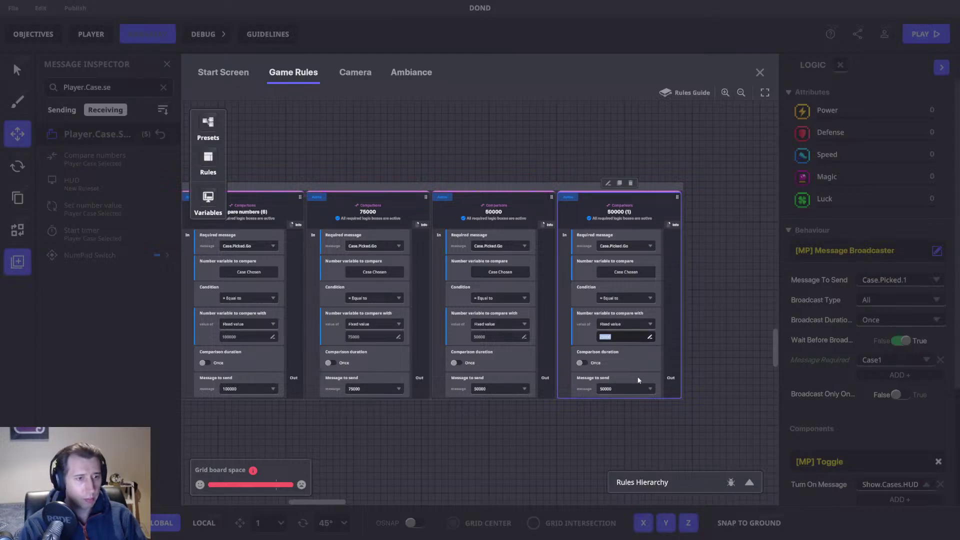
pyautogui.click(628, 389)
pyautogui.click(626, 406)
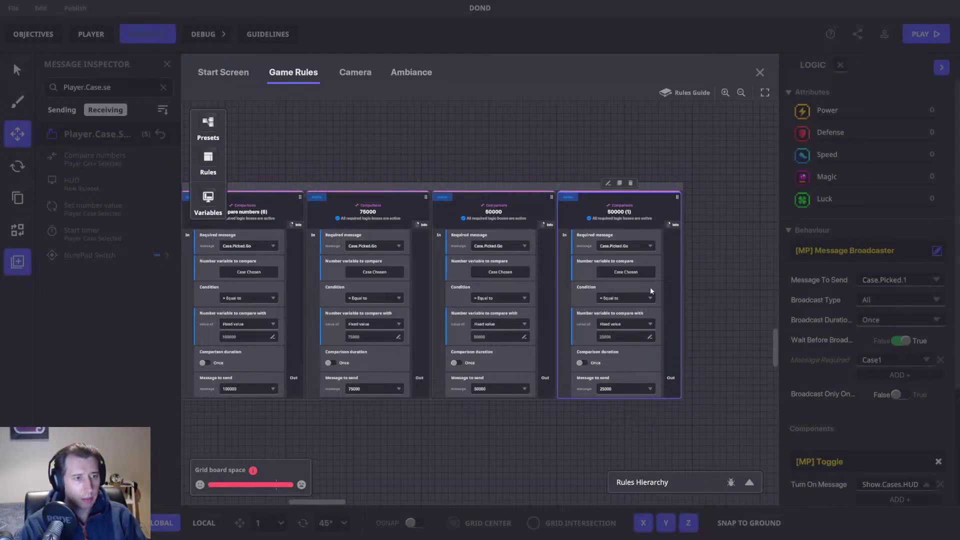
pyautogui.moveTo(650, 287); pyautogui.dragTo(490, 273, button='middle')
pyautogui.doubleClick(429, 196)
pyautogui.write('25000')
pyautogui.press('Return')
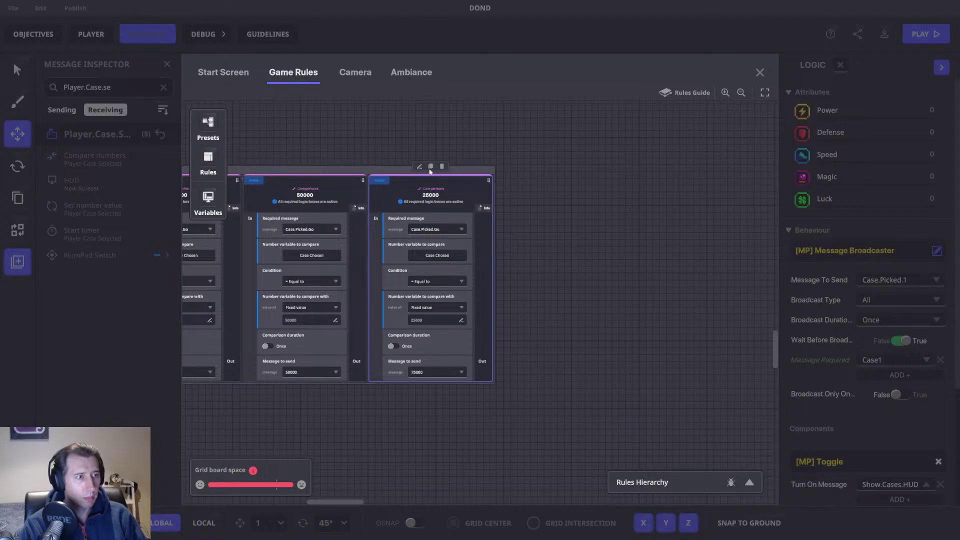
# Step: Add a copy sending the 10000 message and rename it 10000
pyautogui.click(431, 167)
pyautogui.doubleClick(558, 321)
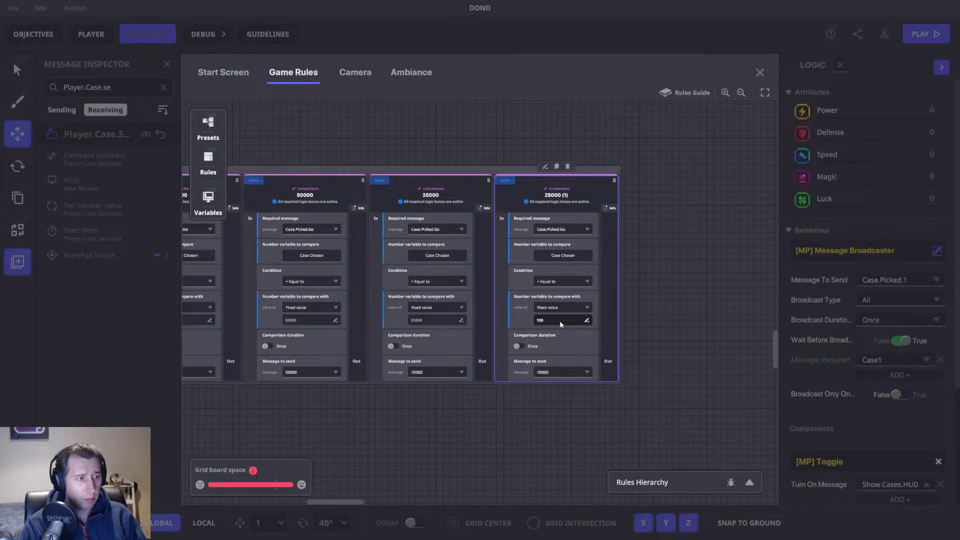
pyautogui.click(550, 373)
pyautogui.scroll(-2, 550, 383)
pyautogui.click(552, 390)
pyautogui.doubleClick(555, 194)
pyautogui.click(579, 198)
# Step: Duplicate the 10000 rule and set the copy's compare value to 5000
pyautogui.moveTo(571, 182); pyautogui.dragTo(434, 185, button='middle')
pyautogui.click(420, 171)
pyautogui.click(549, 324)
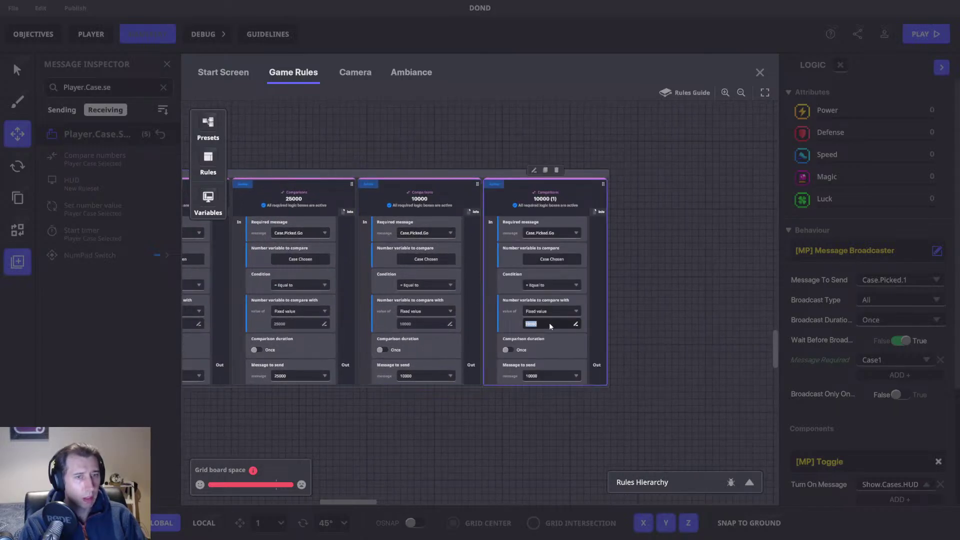
pyautogui.write('5000')
pyautogui.click(549, 376)
pyautogui.scroll(-2, 545, 395)
# Step: Make the copy send the 5000 message and retitle it 5000
pyautogui.click(545, 400)
pyautogui.moveTo(545, 317); pyautogui.dragTo(456, 334, button='middle')
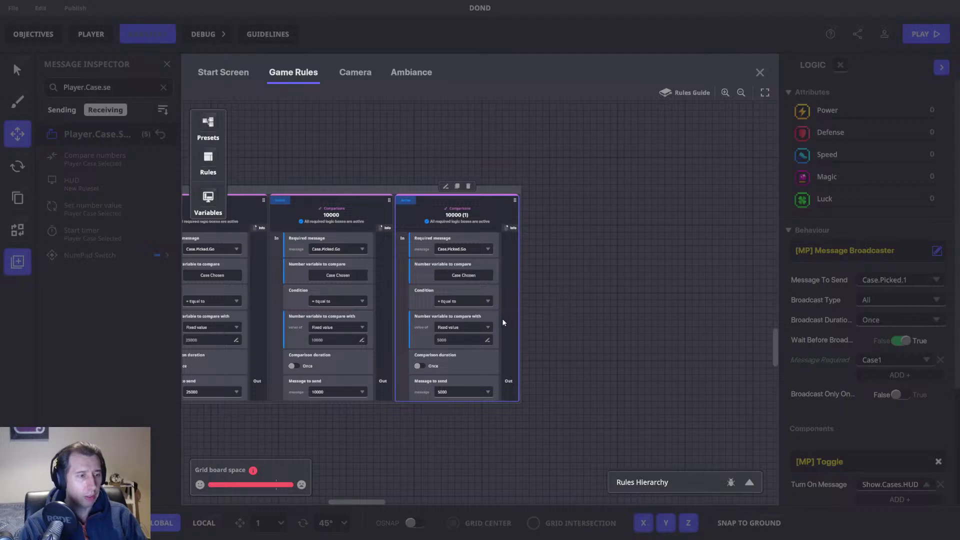
pyautogui.moveTo(565, 325); pyautogui.dragTo(492, 325)
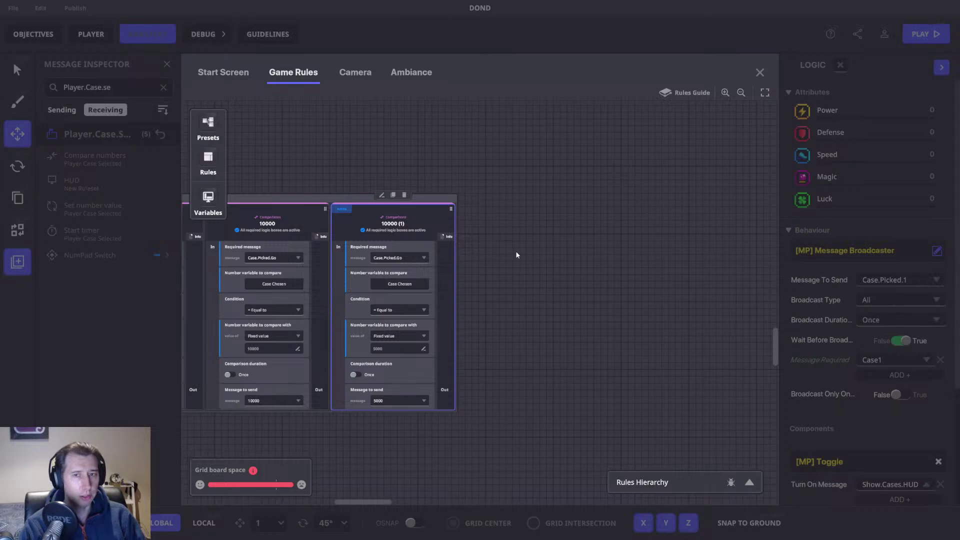
pyautogui.doubleClick(393, 223)
pyautogui.write('5000')
pyautogui.press('Return')
# Step: Add a copy of the 5000 rule that compares 1000 and sends a new 1000 message
pyautogui.click(393, 196)
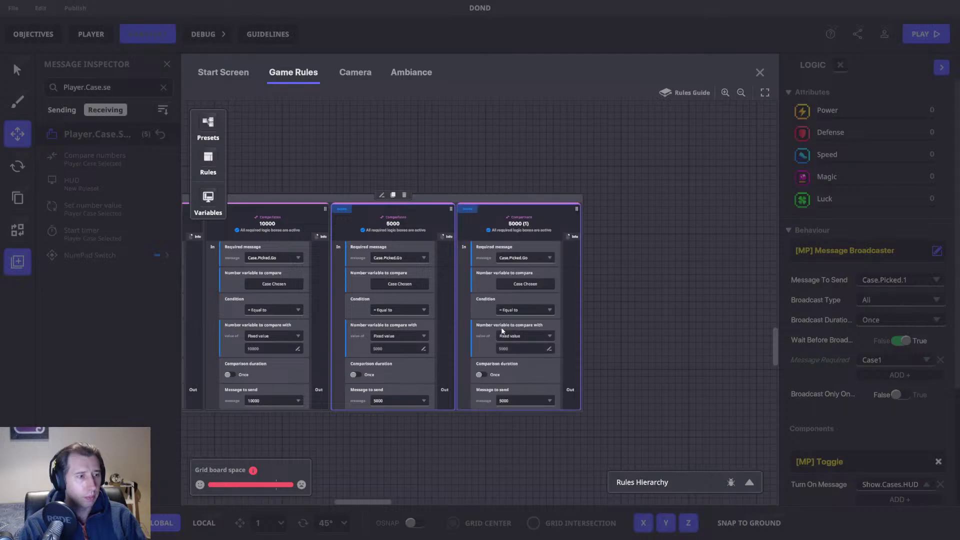
pyautogui.click(557, 345)
pyautogui.write('1000')
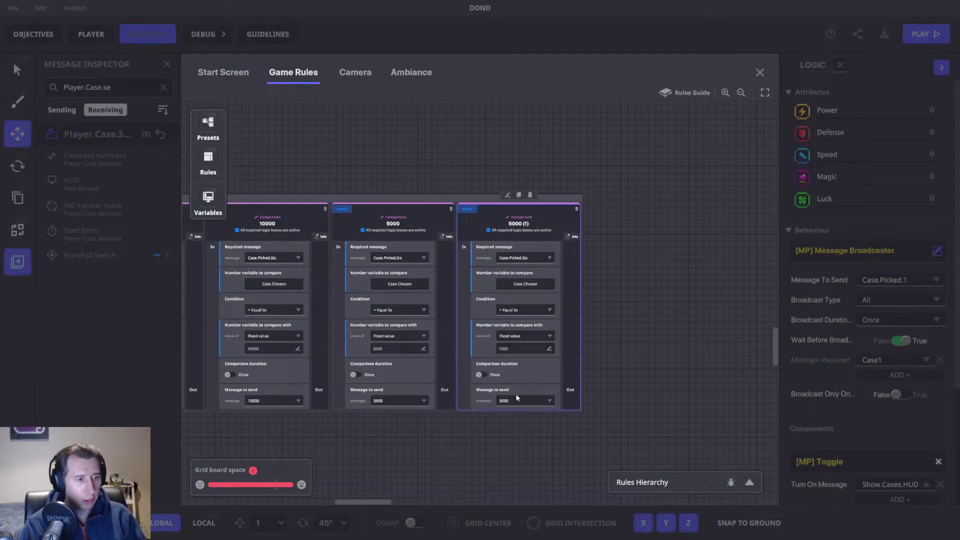
pyautogui.click(517, 402)
pyautogui.write('1000')
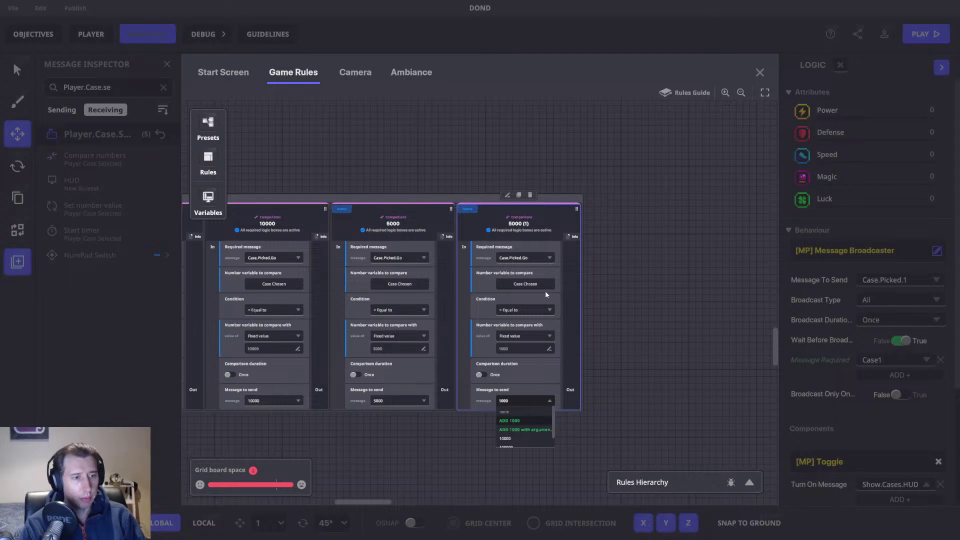
pyautogui.click(521, 420)
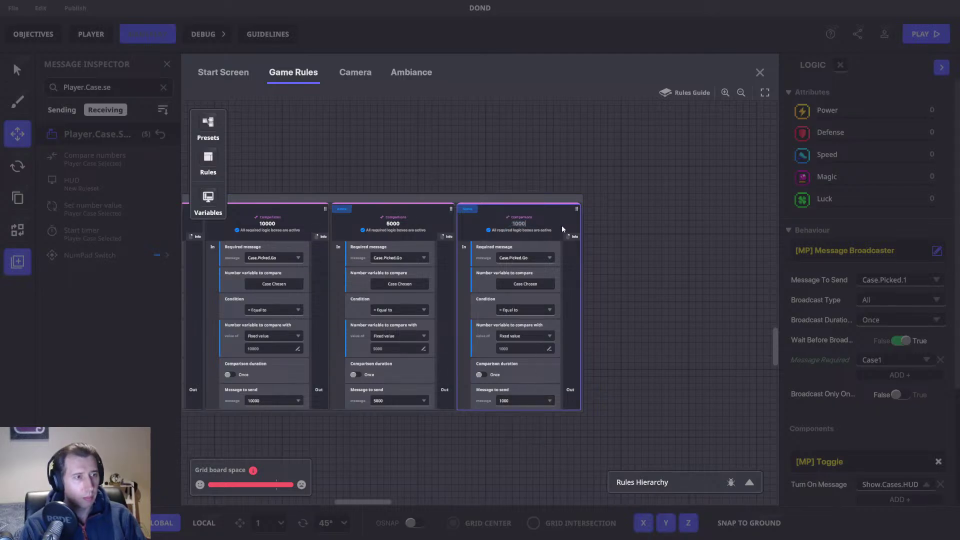
# Step: Duplicate the 1000 rule, set its compare value and message to 750, and title it 750
pyautogui.click(519, 195)
pyautogui.hscroll(3, 523, 207)
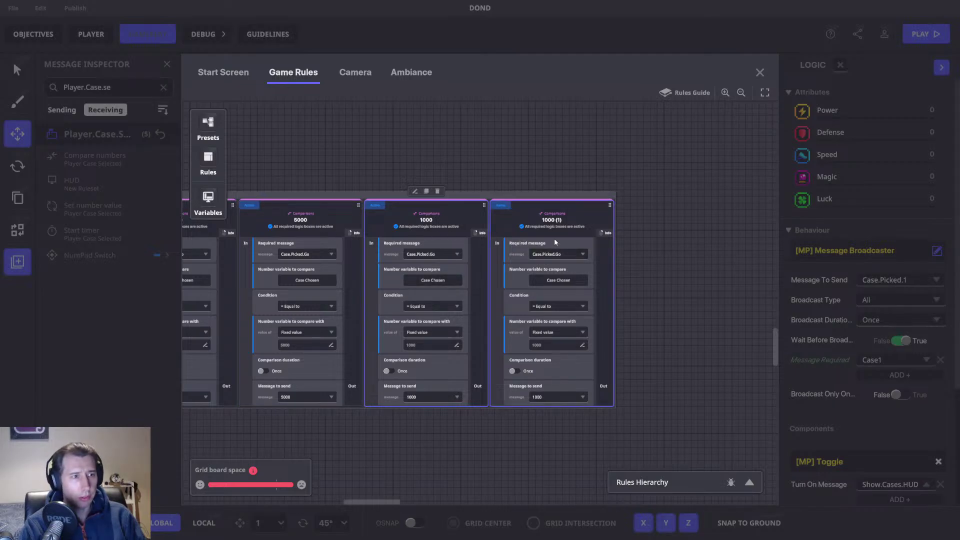
pyautogui.click(574, 346)
pyautogui.write('750')
pyautogui.press('Return')
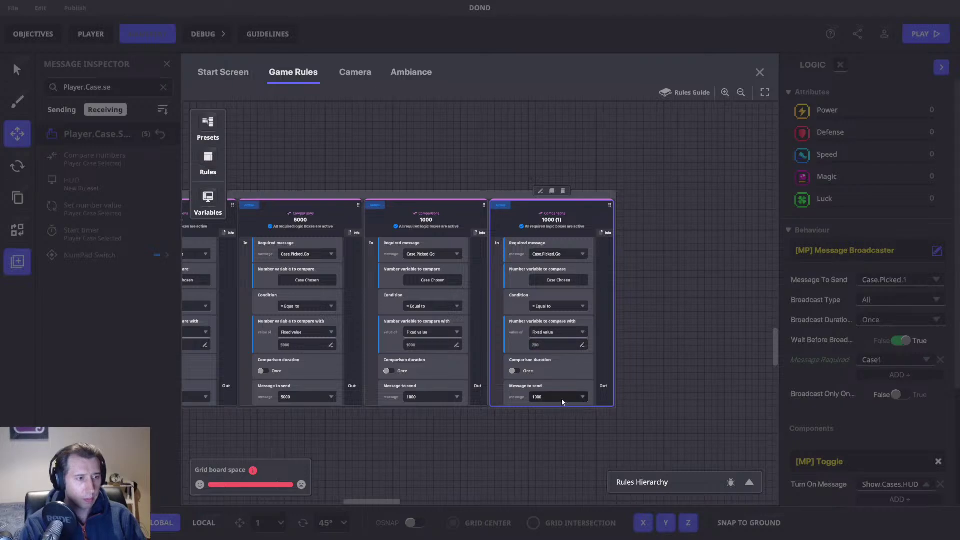
pyautogui.click(562, 398)
pyautogui.click(551, 425)
pyautogui.doubleClick(554, 221)
pyautogui.write('750')
pyautogui.press('Return')
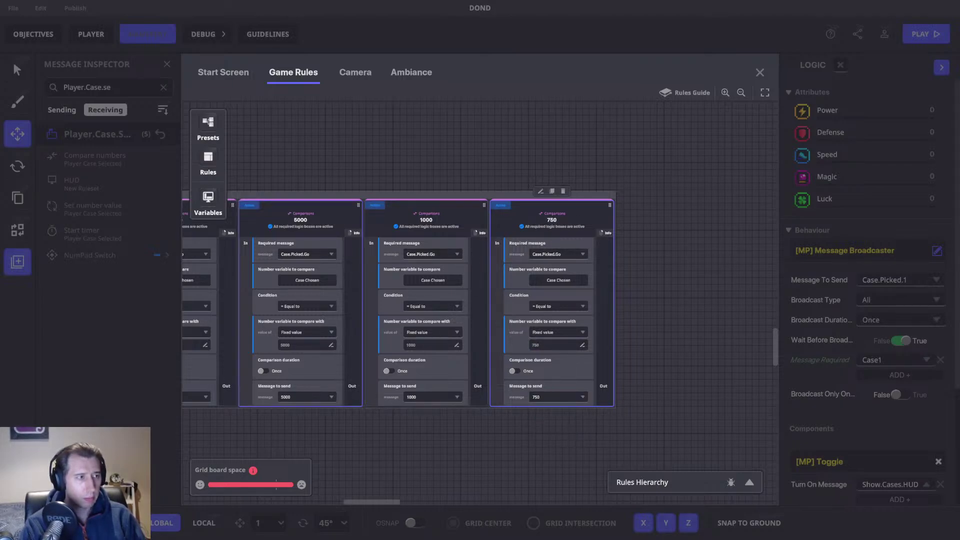
pyautogui.moveTo(361, 276); pyautogui.dragTo(694, 278)
pyautogui.moveTo(410, 291); pyautogui.dragTo(667, 304)
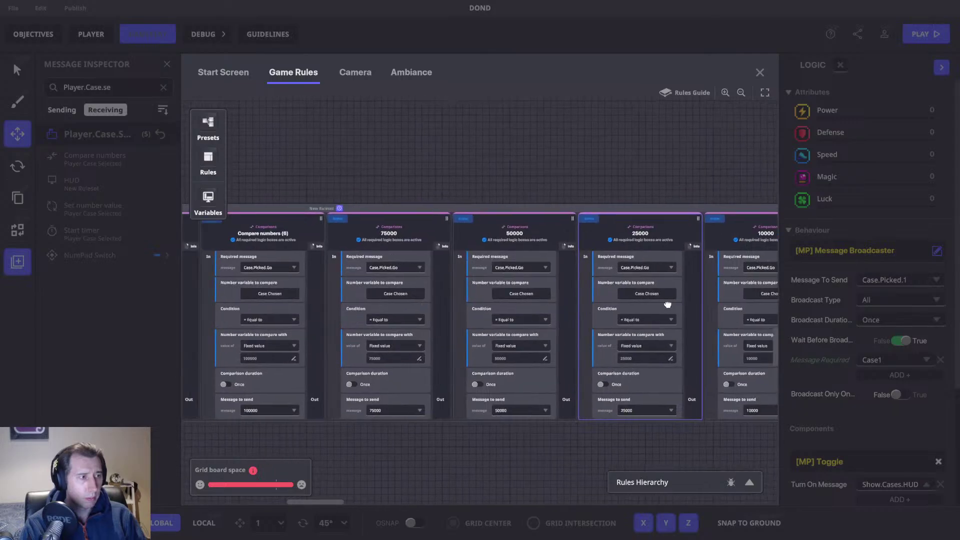
# Step: Rename the Compare numbers (6) and (5) rules to 100000 and 200000
pyautogui.moveTo(414, 325); pyautogui.dragTo(664, 326)
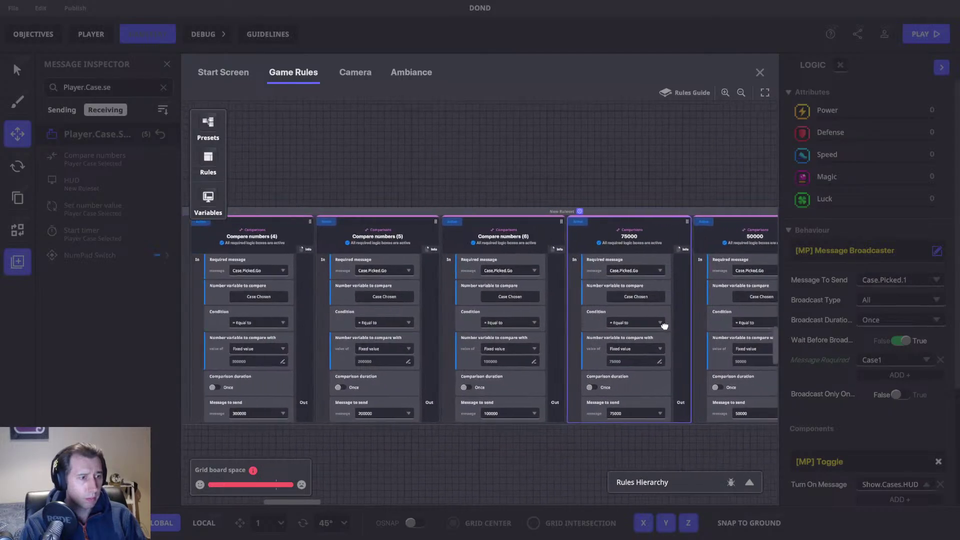
pyautogui.doubleClick(533, 232)
pyautogui.write('100000')
pyautogui.press('Return')
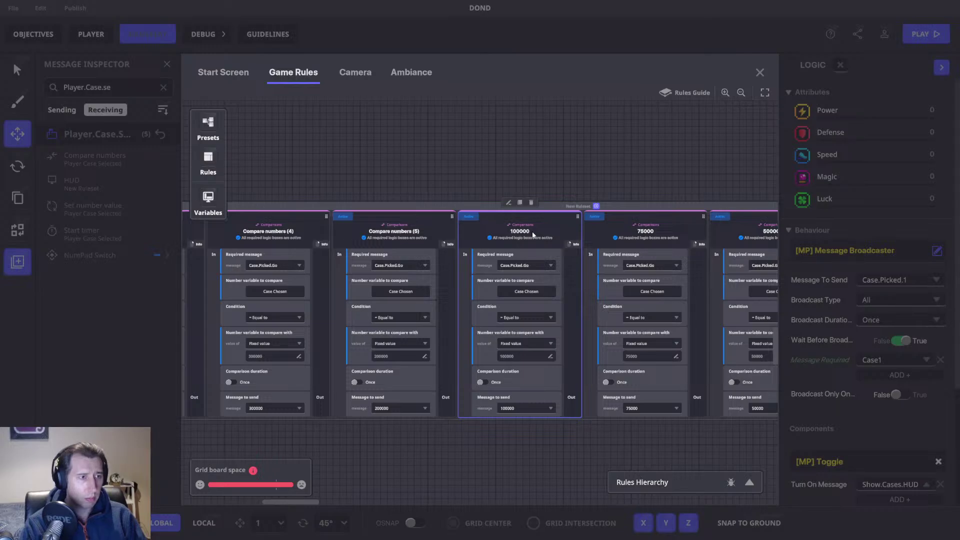
pyautogui.click(380, 235)
pyautogui.doubleClick(389, 232)
pyautogui.write('200000')
pyautogui.press('Return')
# Step: Title the Compare numbers (4) and (3) rules 300 and 400000
pyautogui.moveTo(368, 258); pyautogui.dragTo(601, 273)
pyautogui.click(499, 235)
pyautogui.doubleClick(501, 245)
pyautogui.write('300')
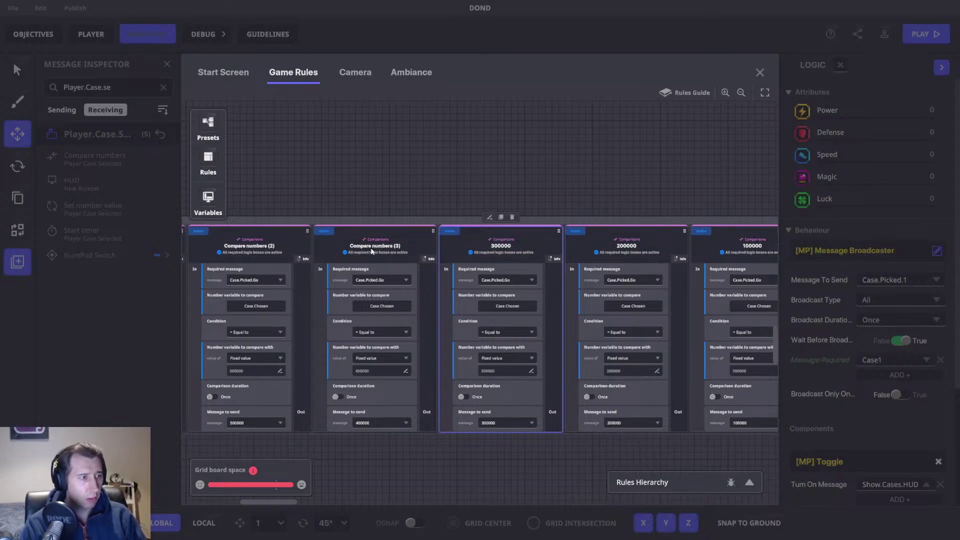
pyautogui.click(378, 251)
pyautogui.doubleClick(374, 246)
pyautogui.write('400000')
pyautogui.press('Return')
# Step: Rename the Compare numbers (2) and (1) rules to 500000 and 1000000
pyautogui.moveTo(273, 259); pyautogui.dragTo(470, 261)
pyautogui.doubleClick(455, 249)
pyautogui.write('500000')
pyautogui.press('Return')
pyautogui.click(314, 253)
pyautogui.doubleClick(315, 252)
pyautogui.write('1000000')
pyautogui.press('Return')
# Step: Title the next rule along the row 750000
pyautogui.click(394, 246)
pyautogui.moveTo(376, 256); pyautogui.dragTo(549, 238)
pyautogui.doubleClick(547, 236)
pyautogui.write('750000')
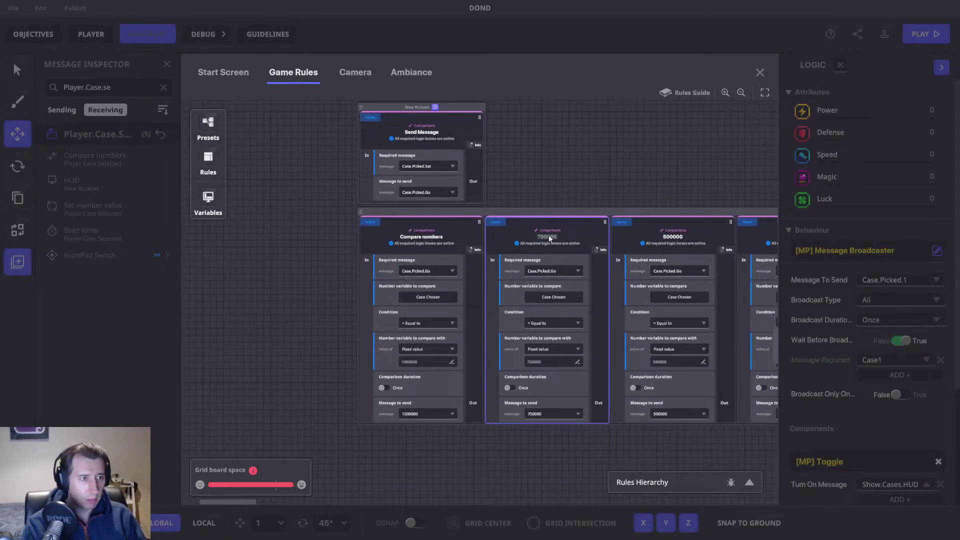
pyautogui.press('Return')
# Step: Move the remaining Compare numbers rule to the front of the row and title it 1000000
pyautogui.moveTo(412, 237); pyautogui.dragTo(414, 239)
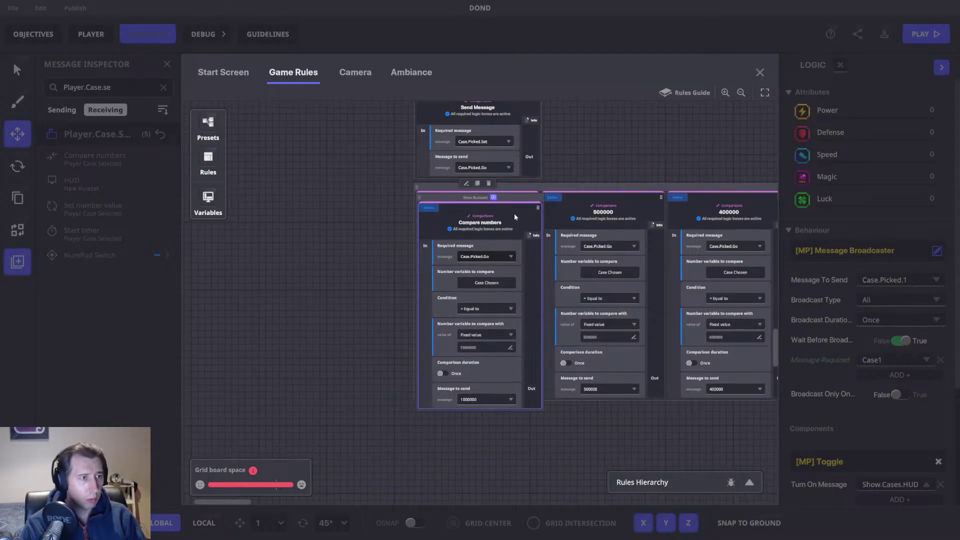
pyautogui.moveTo(413, 207); pyautogui.dragTo(468, 218)
pyautogui.doubleClick(480, 213)
pyautogui.write('1000000')
pyautogui.press('Return')
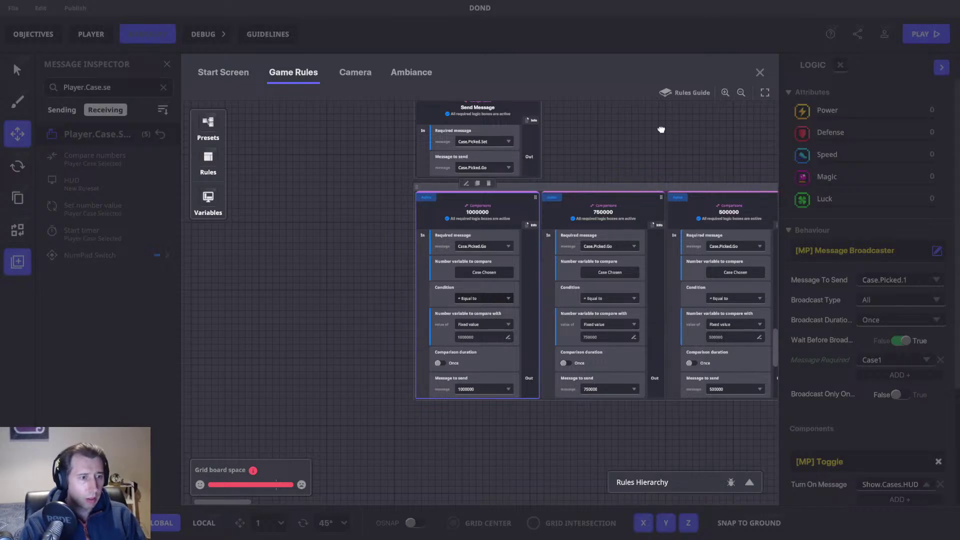
pyautogui.hscroll(5, 614, 218)
pyautogui.hscroll(10, 613, 218)
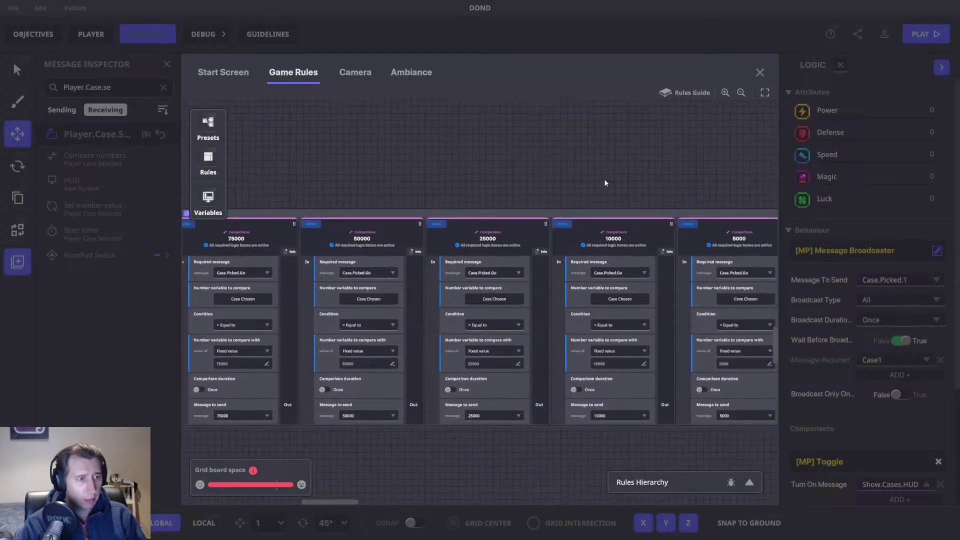
# Step: Duplicate the 750 rule into a 500 rule that sends 500 and is titled 500
pyautogui.hscroll(5, 325, 175)
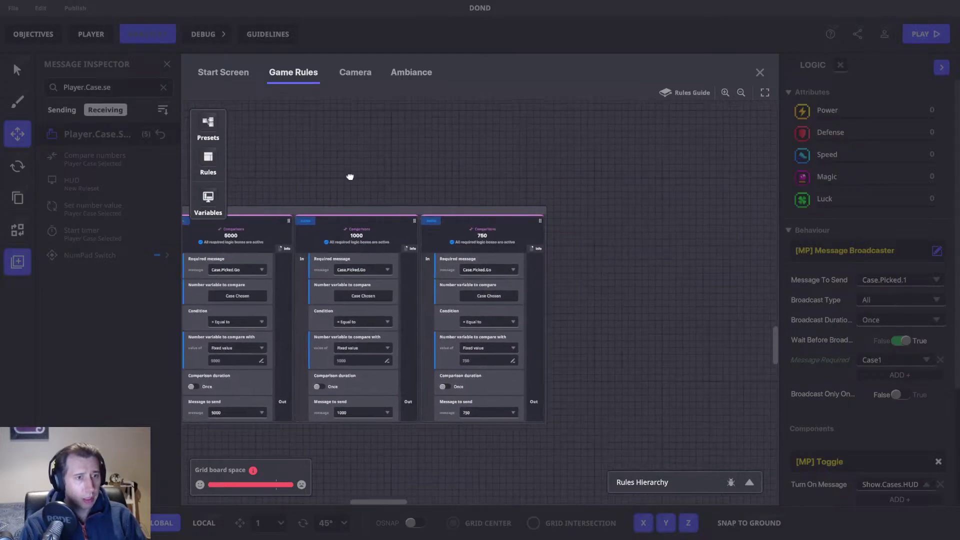
pyautogui.hscroll(3, 568, 218)
pyautogui.click(401, 201)
pyautogui.click(370, 178)
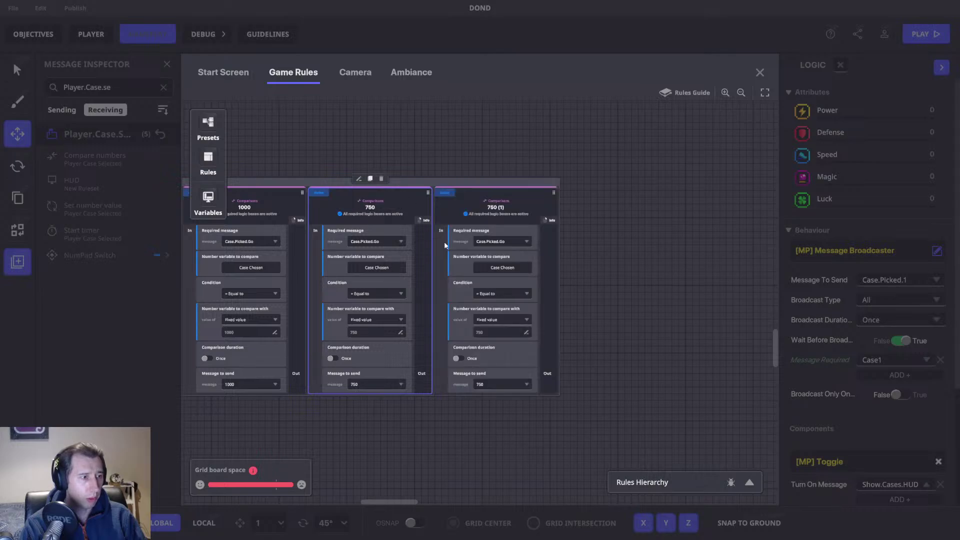
pyautogui.click(499, 332)
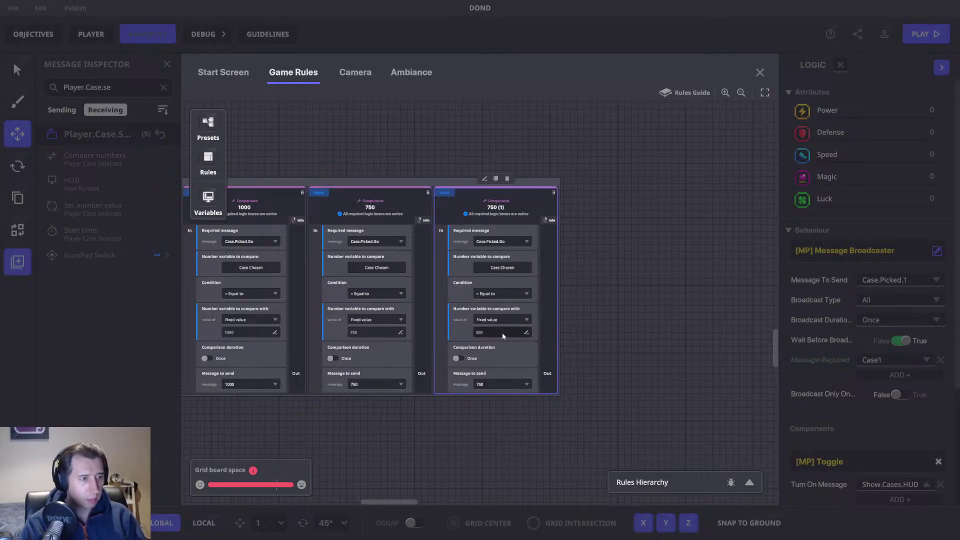
pyautogui.click(483, 384)
pyautogui.write('500')
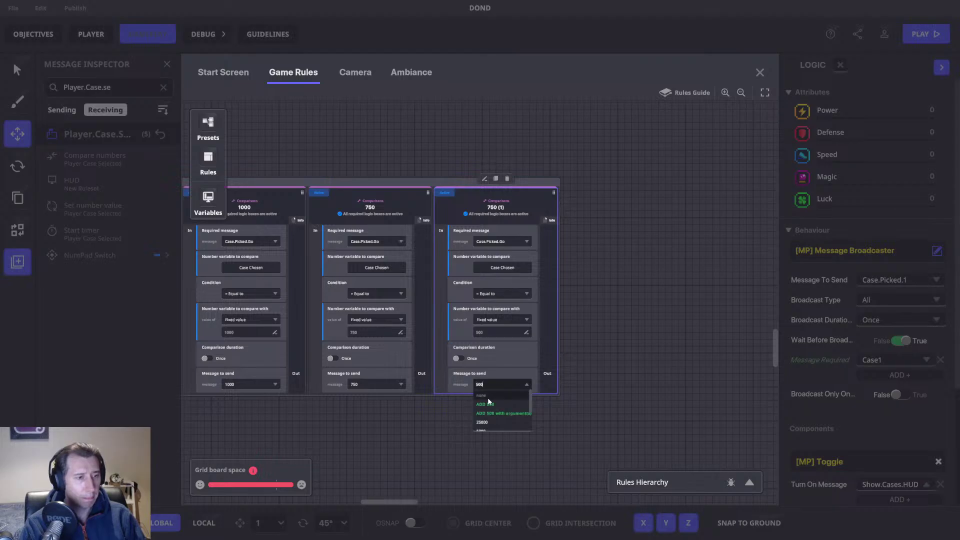
pyautogui.press('Return')
pyautogui.doubleClick(495, 207)
pyautogui.write('500')
pyautogui.press('Return')
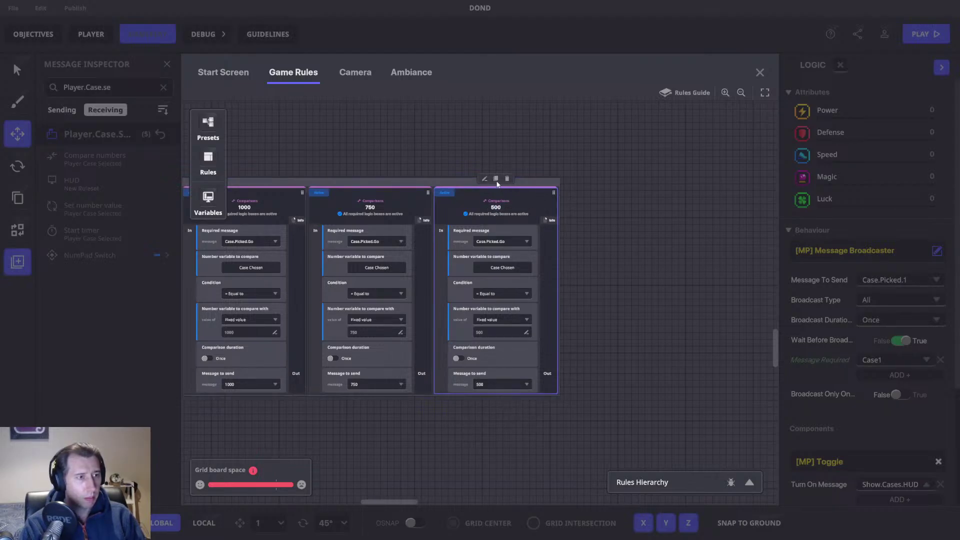
# Step: Duplicate the 500 rule and set its compare value and message to 400
pyautogui.click(495, 178)
pyautogui.moveTo(512, 218); pyautogui.dragTo(413, 229)
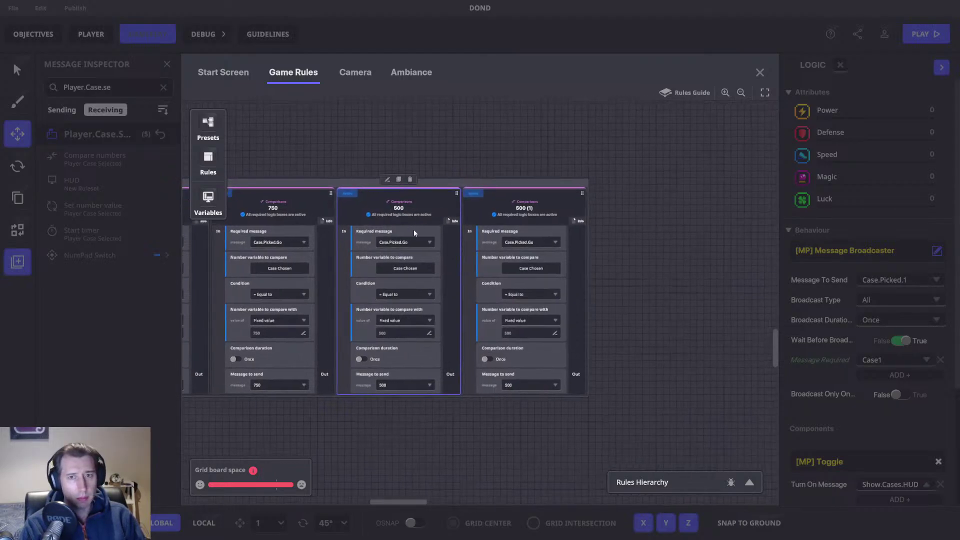
pyautogui.click(554, 333)
pyautogui.write('40')
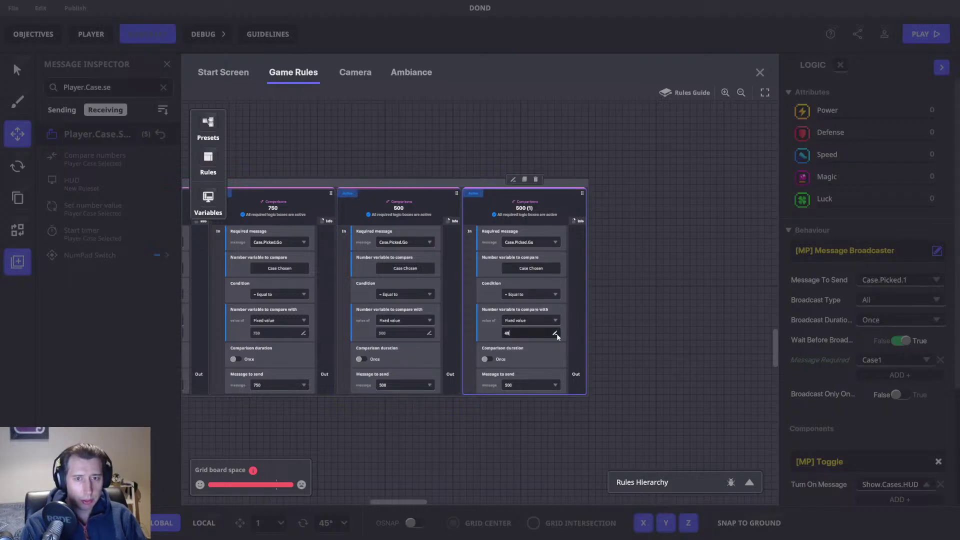
pyautogui.write('0')
pyautogui.press('Return')
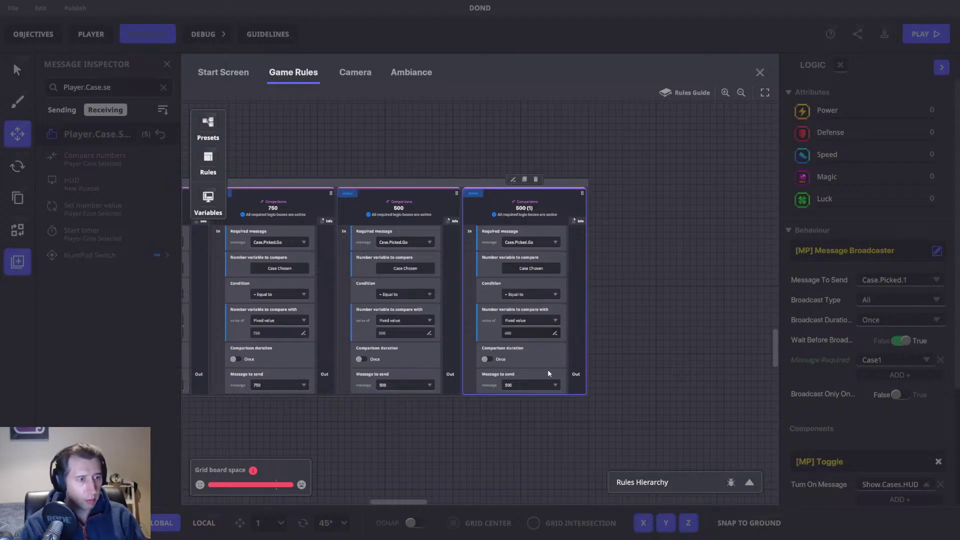
pyautogui.moveTo(485, 260)
pyautogui.mouseDown()
pyautogui.moveTo(358, 255)
pyautogui.moveTo(482, 249)
pyautogui.mouseUp()
pyautogui.click(463, 391)
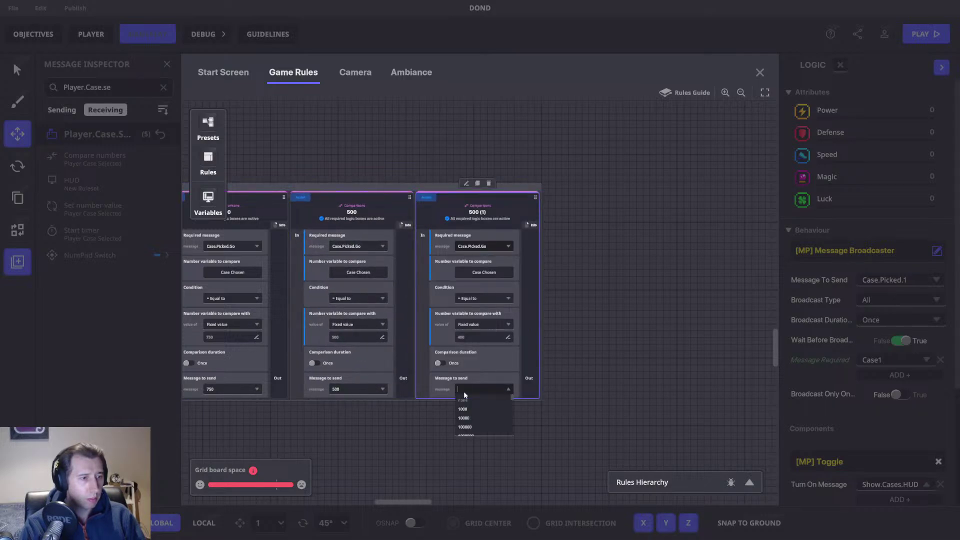
pyautogui.click(471, 409)
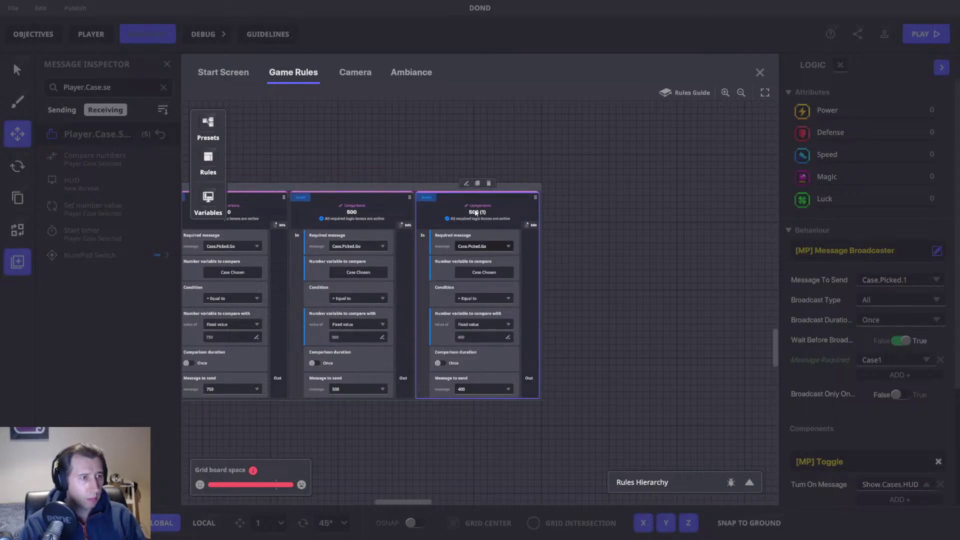
# Step: Duplicate the 400 rule and set its compare value and message to 300
pyautogui.click(478, 184)
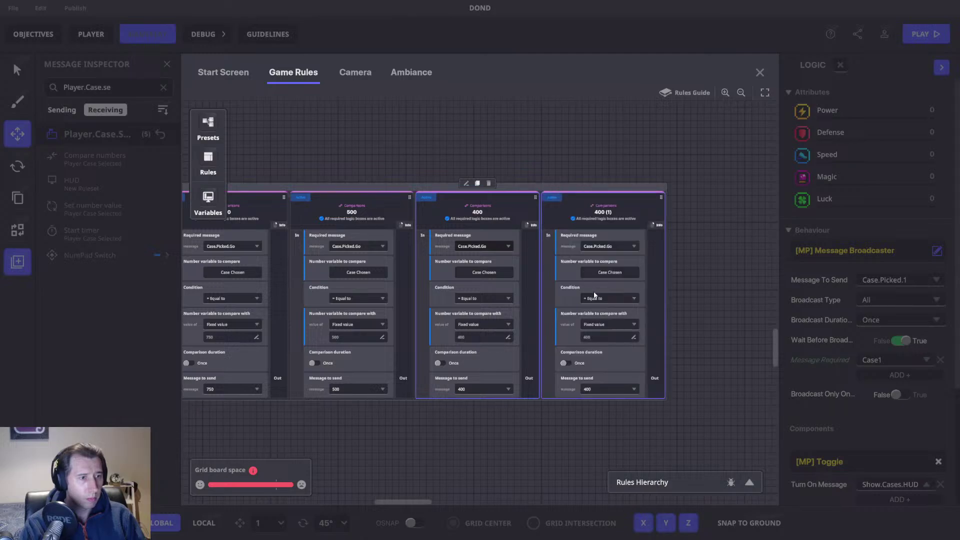
pyautogui.click(601, 336)
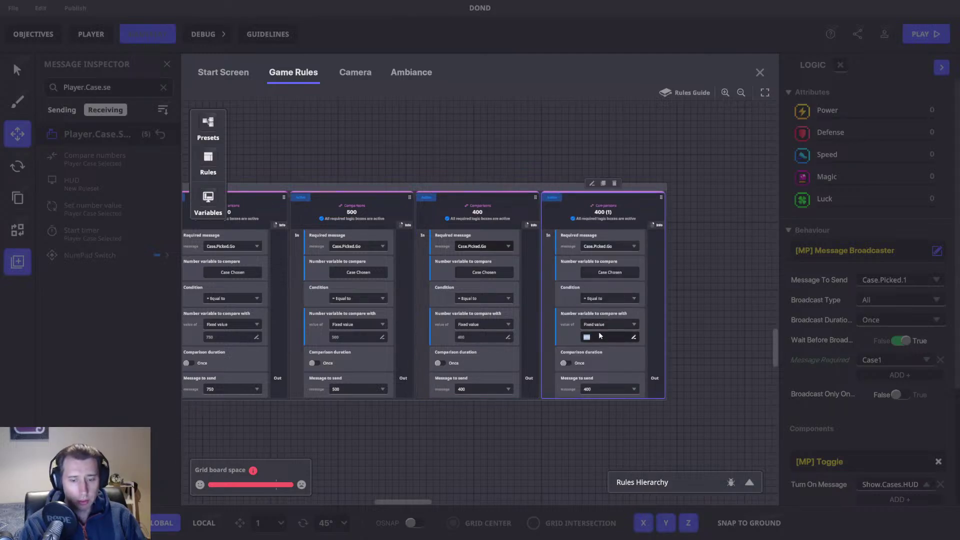
pyautogui.write('300')
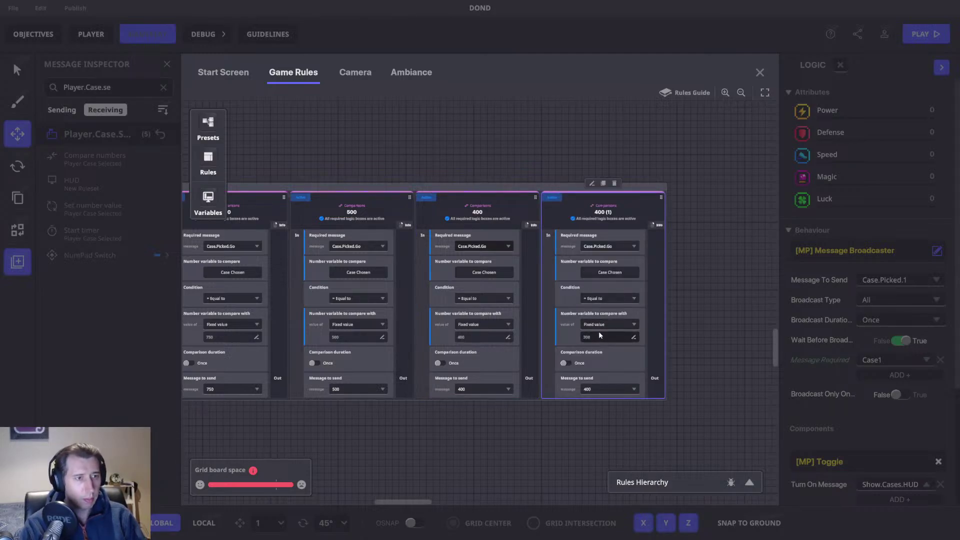
pyautogui.click(593, 391)
pyautogui.write('300')
pyautogui.press('Return')
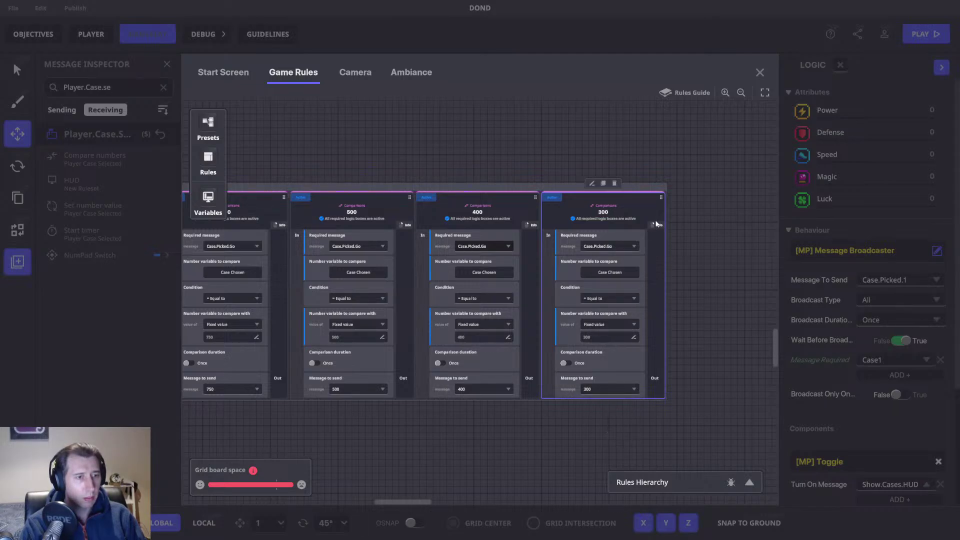
# Step: Duplicate the 300 rule into a 200 rule with compare value, message and title 200
pyautogui.click(603, 183)
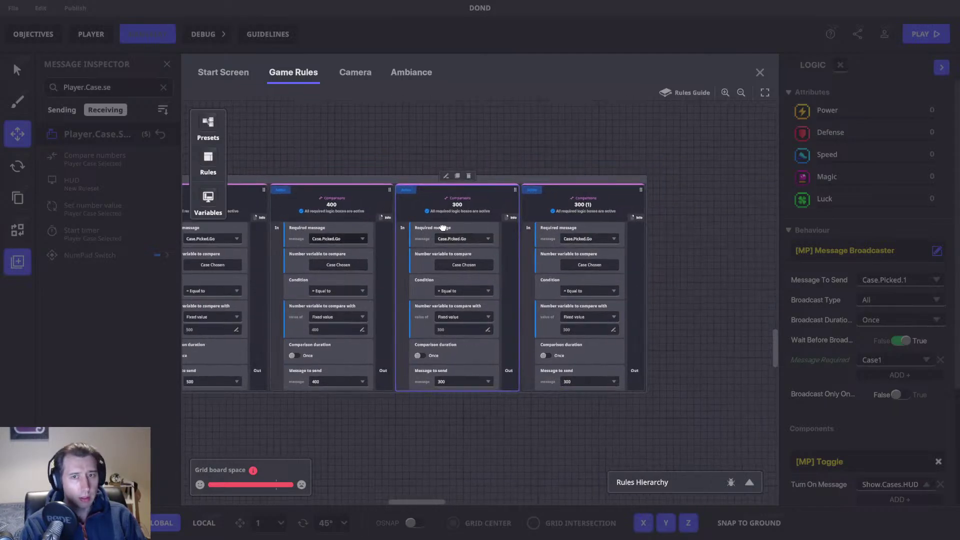
pyautogui.doubleClick(590, 329)
pyautogui.write('2')
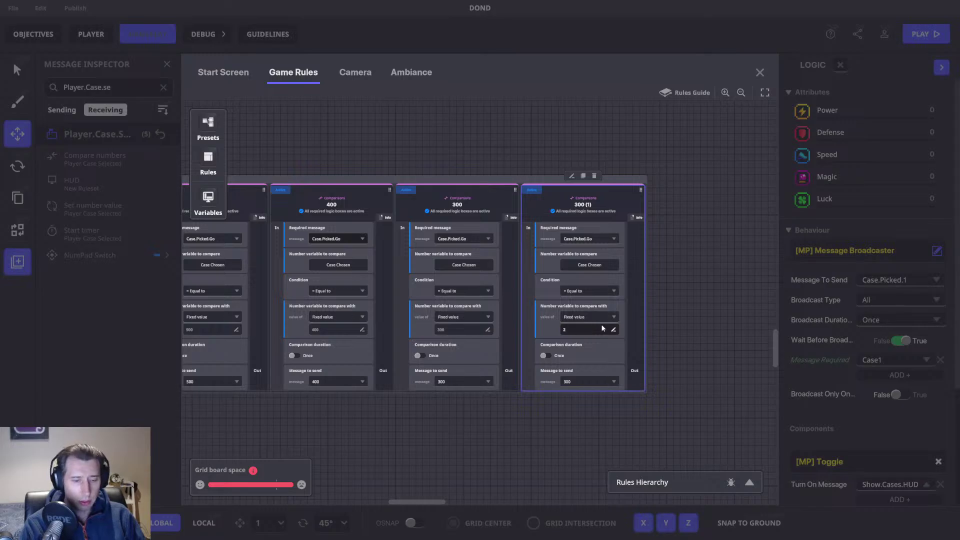
pyautogui.write('00')
pyautogui.press('Return')
pyautogui.click(571, 382)
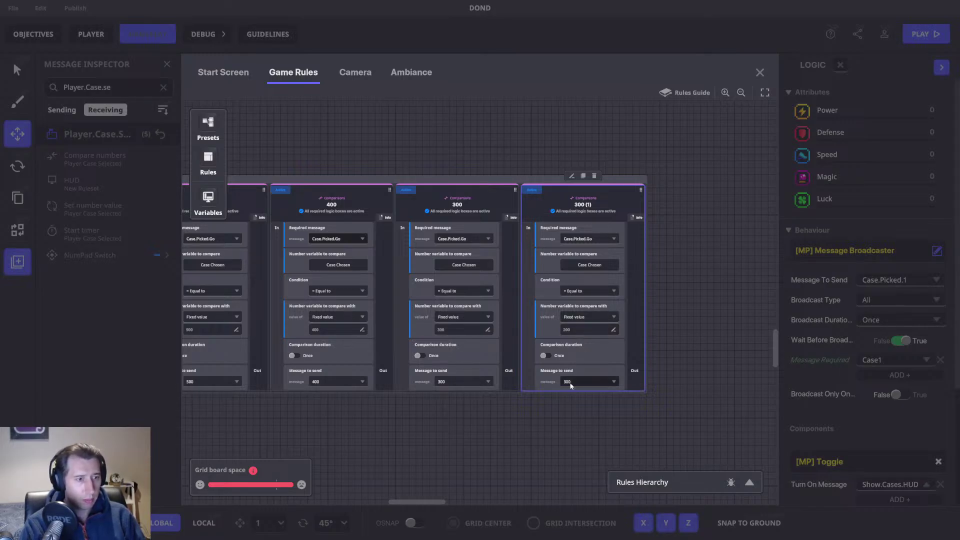
pyautogui.write('200')
pyautogui.press('Return')
pyautogui.doubleClick(581, 204)
pyautogui.write('200')
pyautogui.press('Return')
# Step: Duplicate the 200 rule into a 100 rule with title, compare value and message 100
pyautogui.click(583, 176)
pyautogui.doubleClick(555, 196)
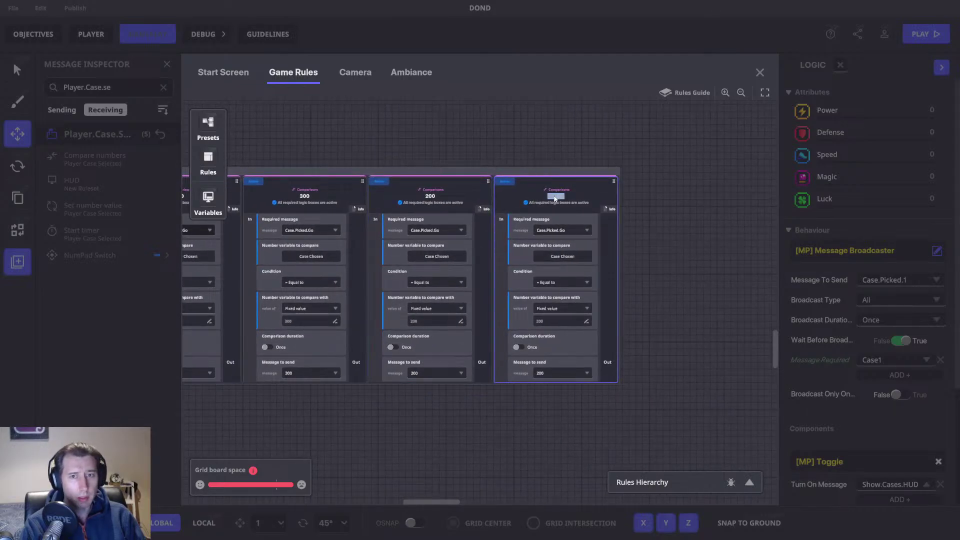
pyautogui.write('100')
pyautogui.press('Return')
pyautogui.click(555, 321)
pyautogui.write('100')
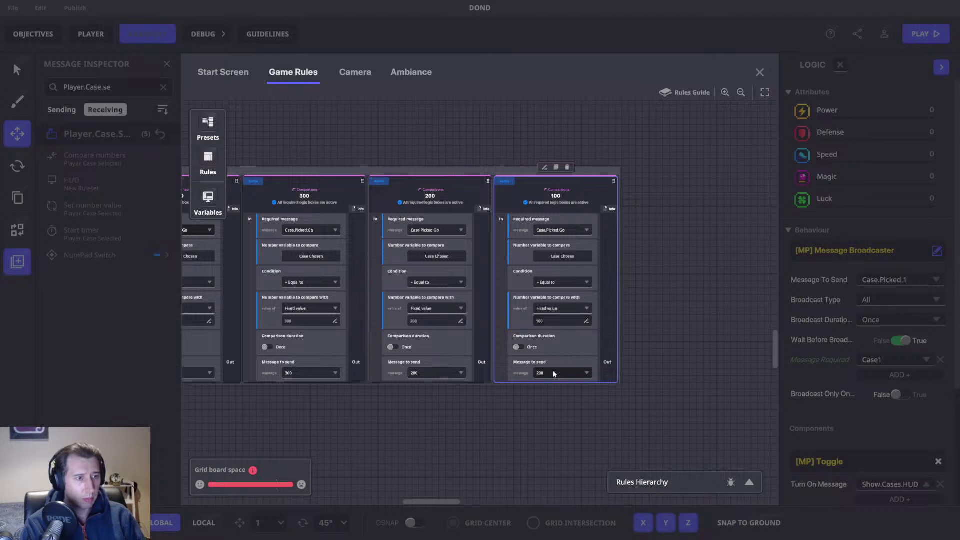
pyautogui.click(554, 372)
pyautogui.scroll(-2, 554, 388)
pyautogui.click(550, 395)
# Step: Duplicate the 100 rule into a 75 rule comparing and sending 75, then copy it
pyautogui.click(556, 172)
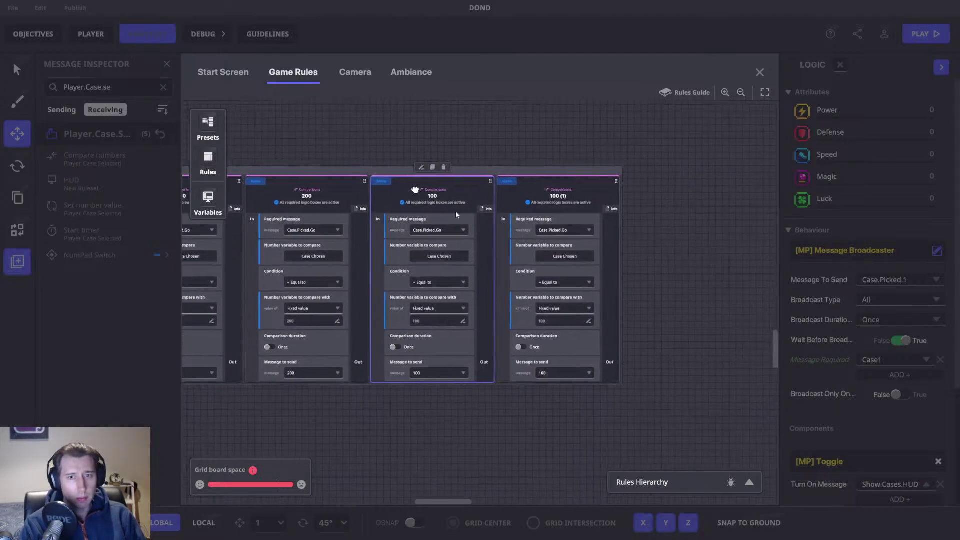
pyautogui.click(556, 320)
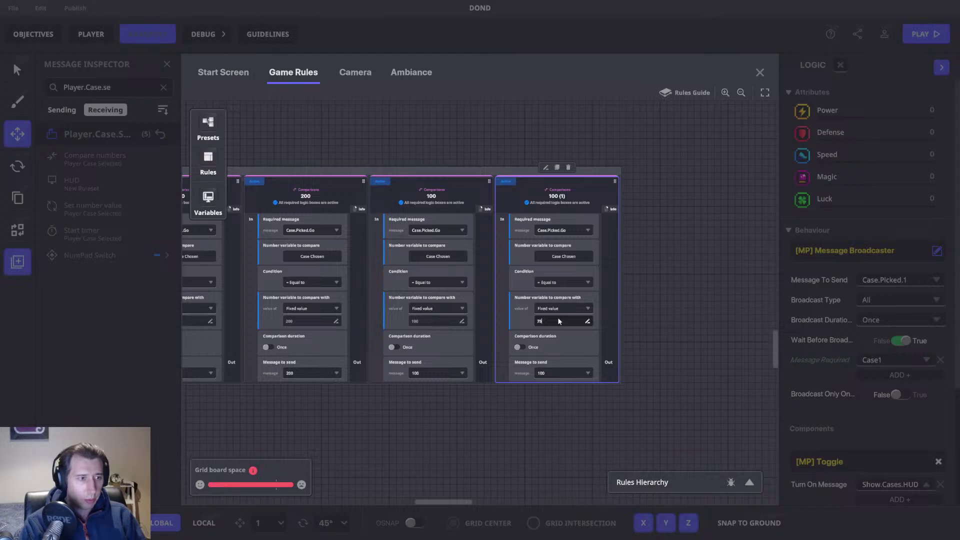
pyautogui.write('75')
pyautogui.click(560, 374)
pyautogui.write('75')
pyautogui.press('Return')
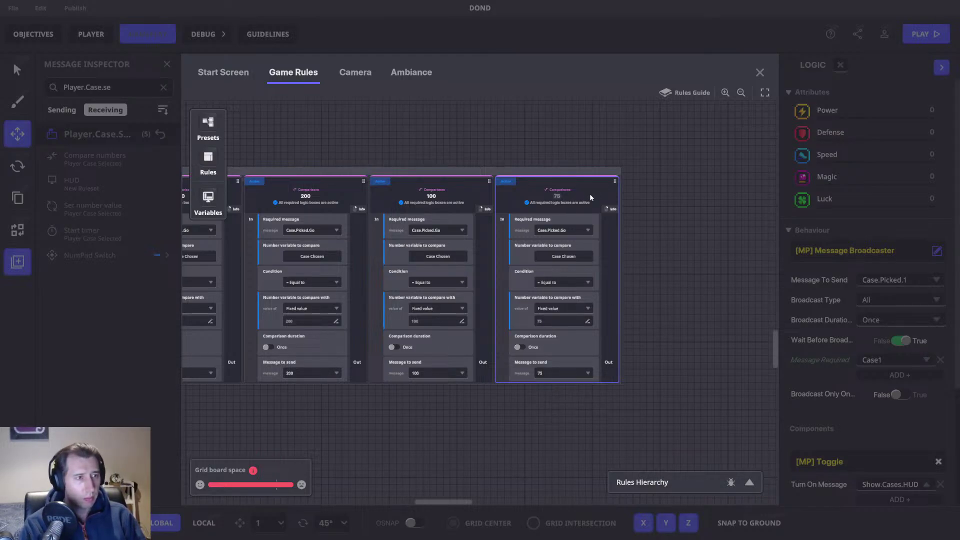
pyautogui.click(557, 168)
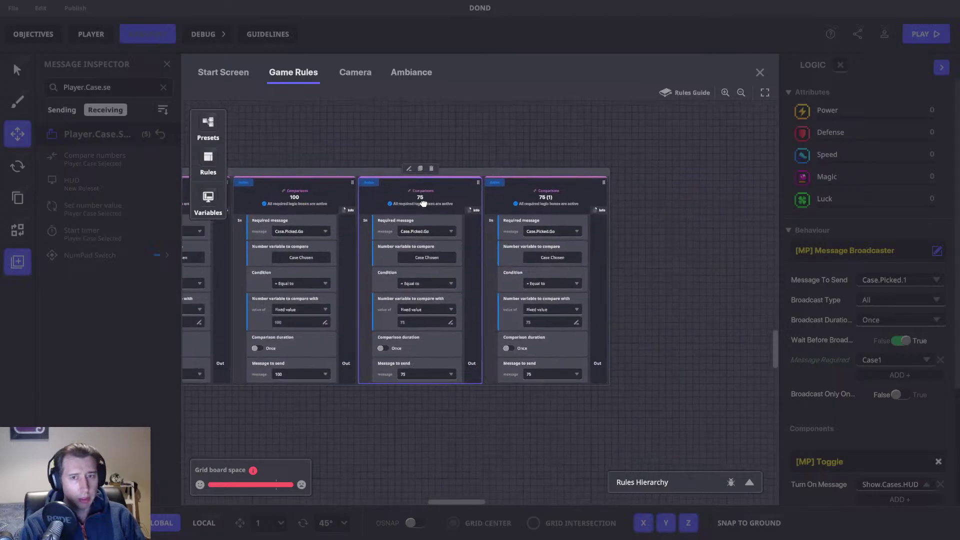
# Step: Set the copied rule's compare value and message to 50 and title it 50
pyautogui.click(550, 322)
pyautogui.write('50')
pyautogui.hotkey('ctrl', 'a')
pyautogui.hotkey('ctrl', 'c')
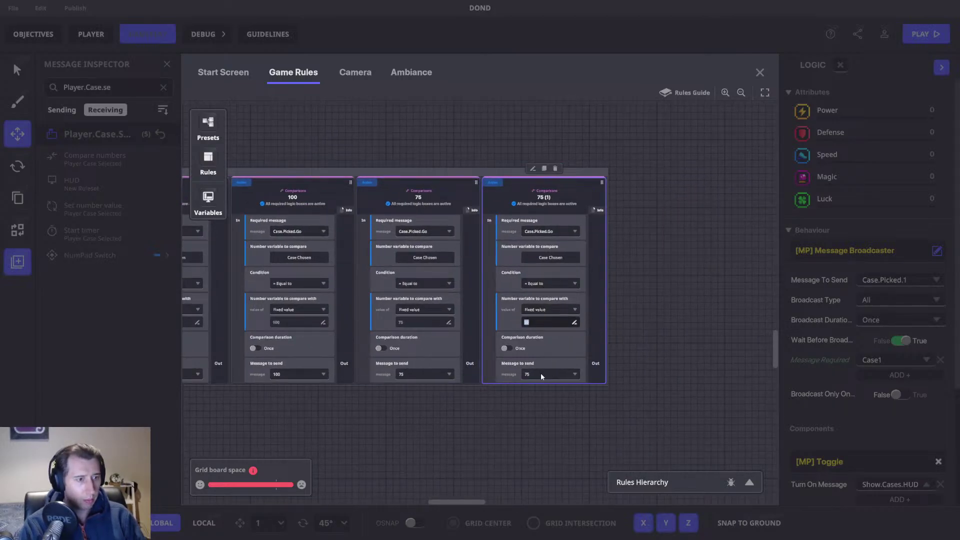
pyautogui.click(542, 374)
pyautogui.hotkey('ctrl', 'v')
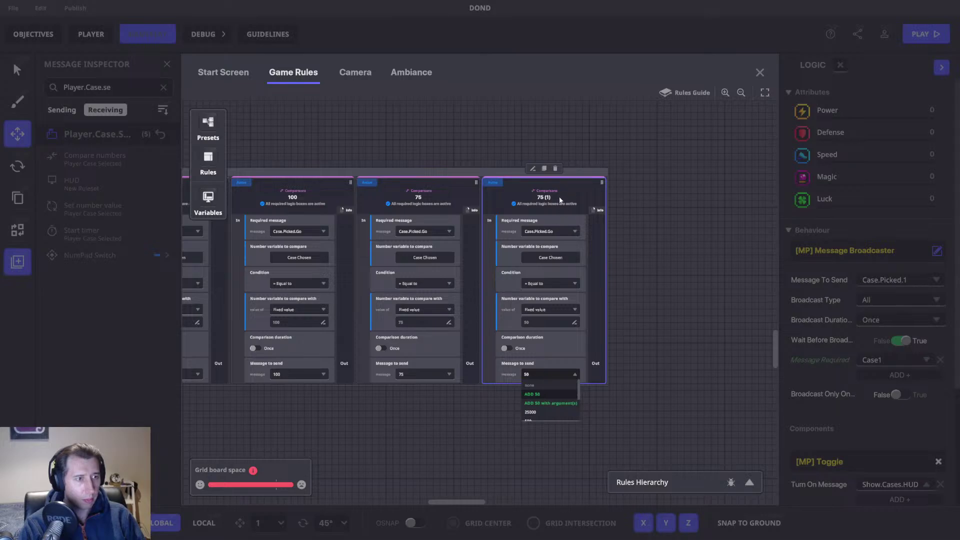
pyautogui.doubleClick(559, 199)
pyautogui.write('50')
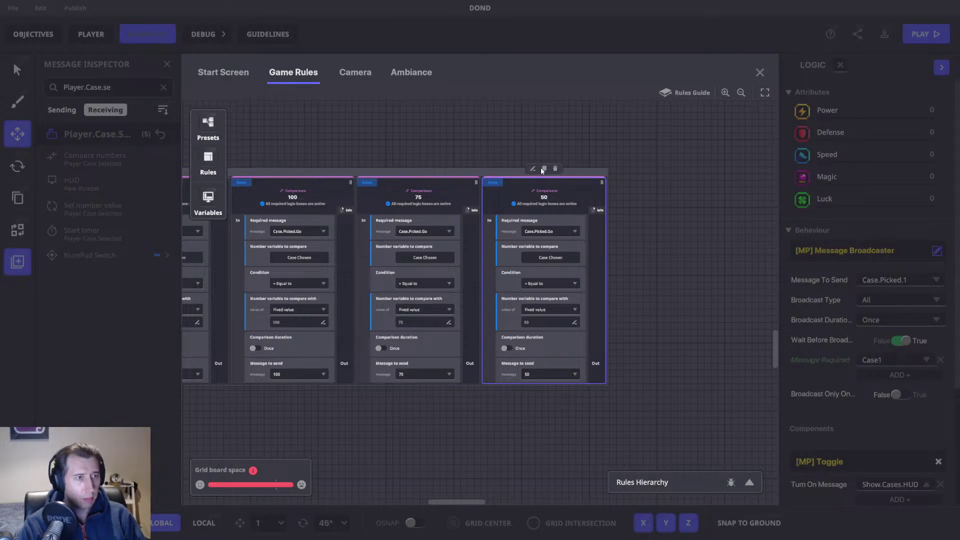
# Step: Duplicate the 50 rule and set the copy's compare value and message to 25
pyautogui.click(543, 169)
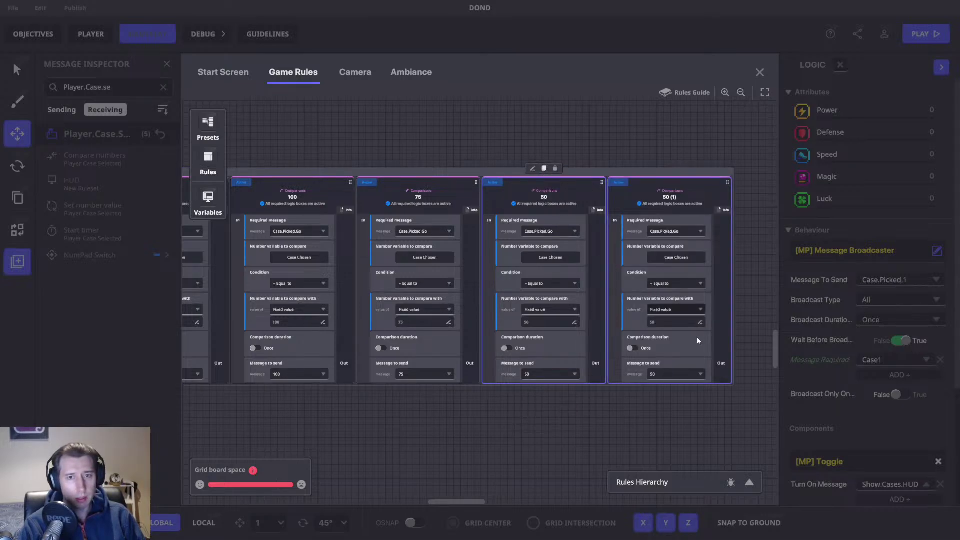
pyautogui.doubleClick(669, 324)
pyautogui.write('25')
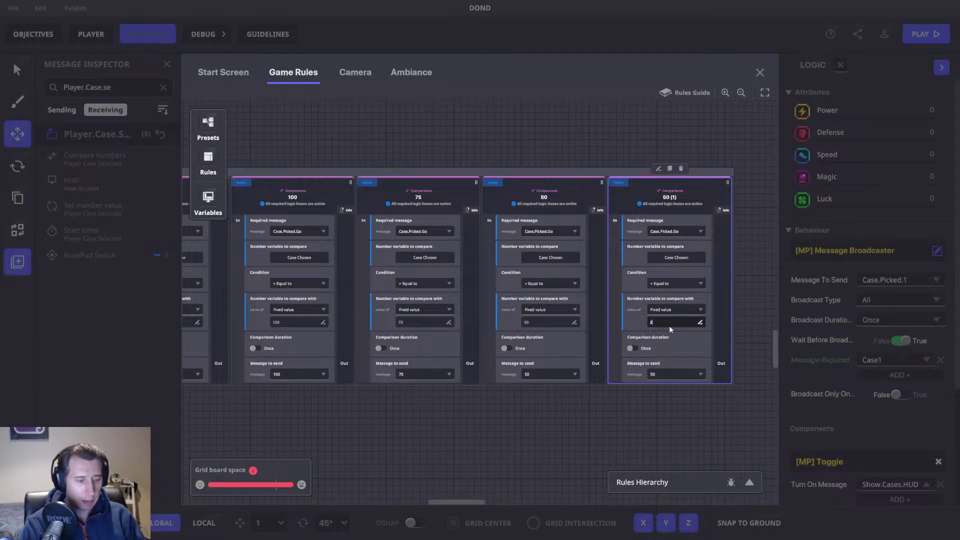
pyautogui.click(662, 375)
pyautogui.write('25')
pyautogui.click(659, 394)
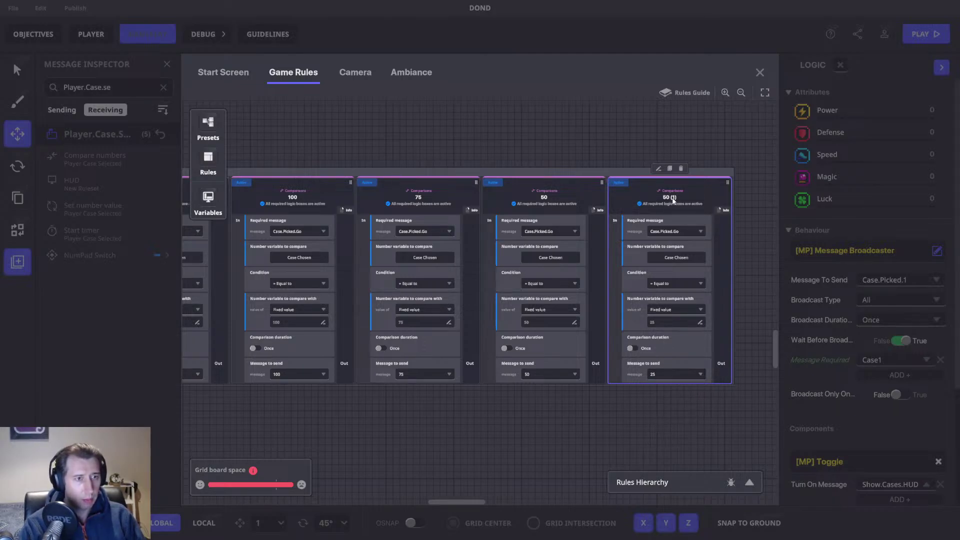
# Step: Duplicate the 25 rule into a 15 rule with compare value, message and title 15
pyautogui.click(670, 169)
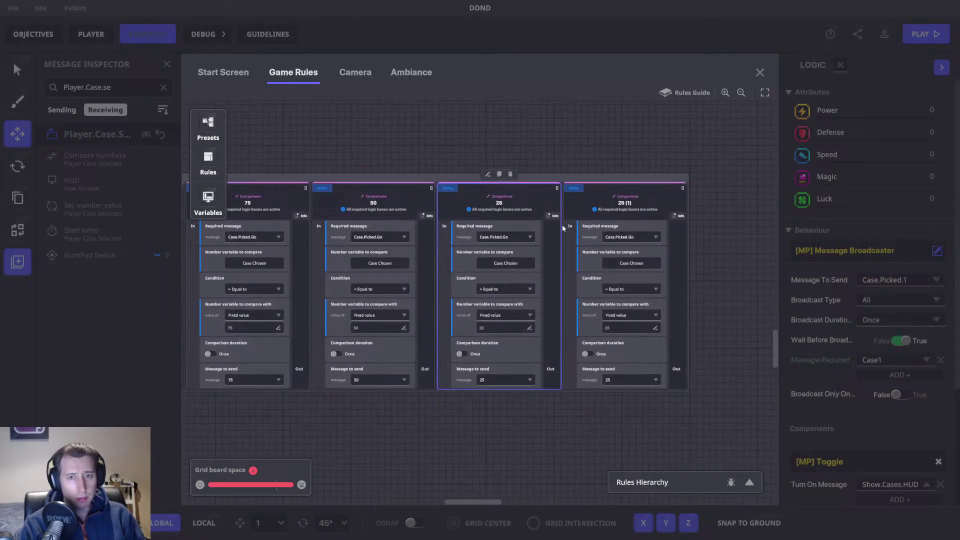
pyautogui.click(647, 328)
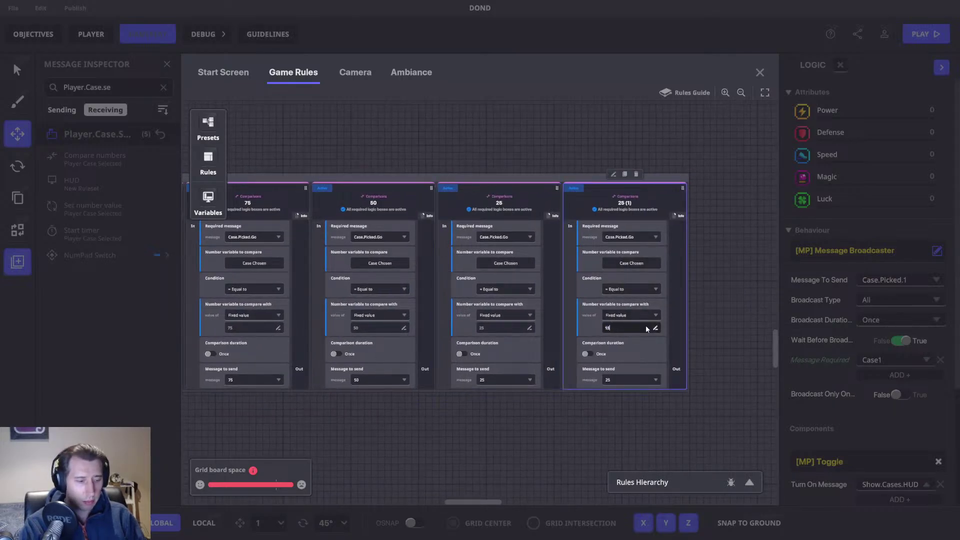
pyautogui.write('15')
pyautogui.click(604, 378)
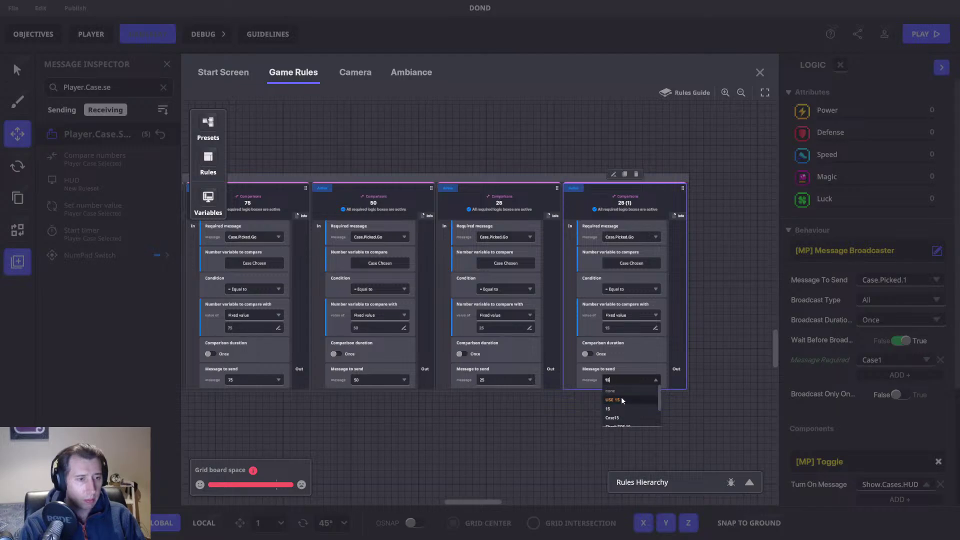
pyautogui.click(621, 397)
pyautogui.doubleClick(624, 203)
pyautogui.write('15')
pyautogui.press('Return')
# Step: Duplicate the 15 rule into a 10 rule with compare value, message and title 10
pyautogui.hotkey('ctrl', 'd')
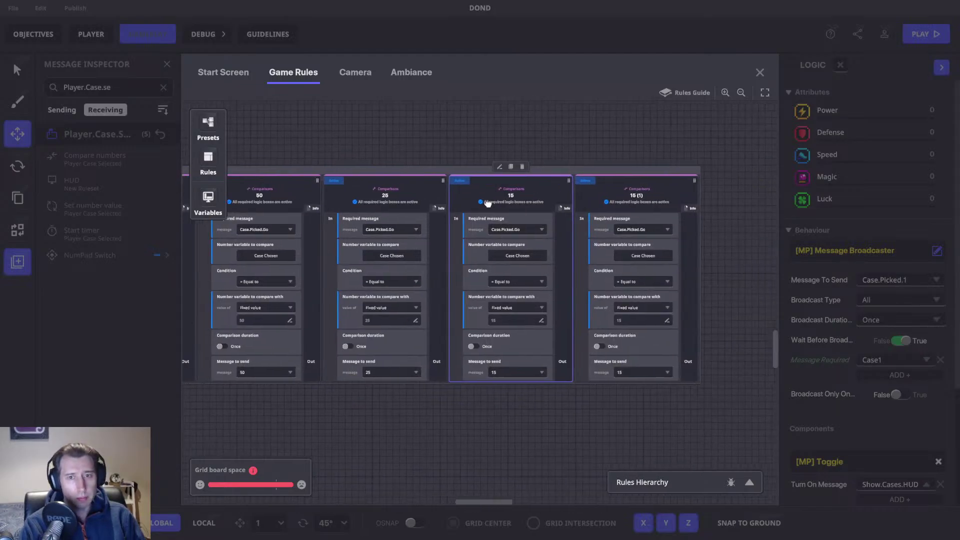
pyautogui.click(624, 320)
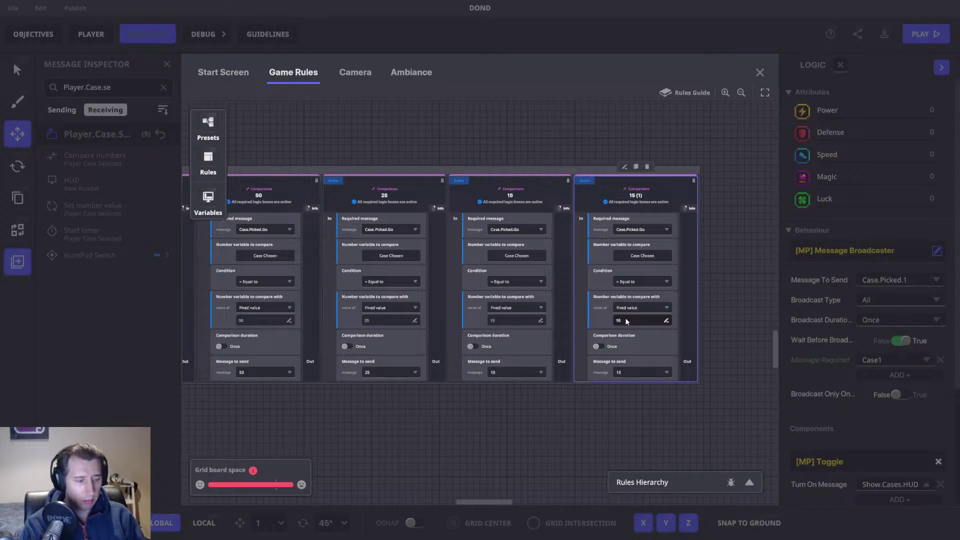
pyautogui.write('10')
pyautogui.click(632, 373)
pyautogui.write('10')
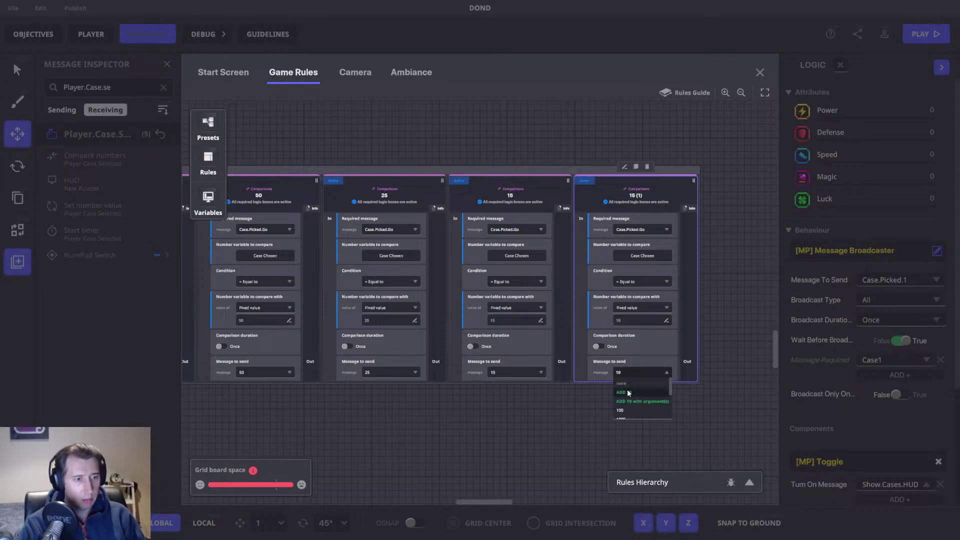
pyautogui.press('Return')
pyautogui.doubleClick(636, 195)
pyautogui.press('Return')
# Step: Duplicate the 10 rule into a 5 rule sending 5 and titled 5
pyautogui.click(636, 166)
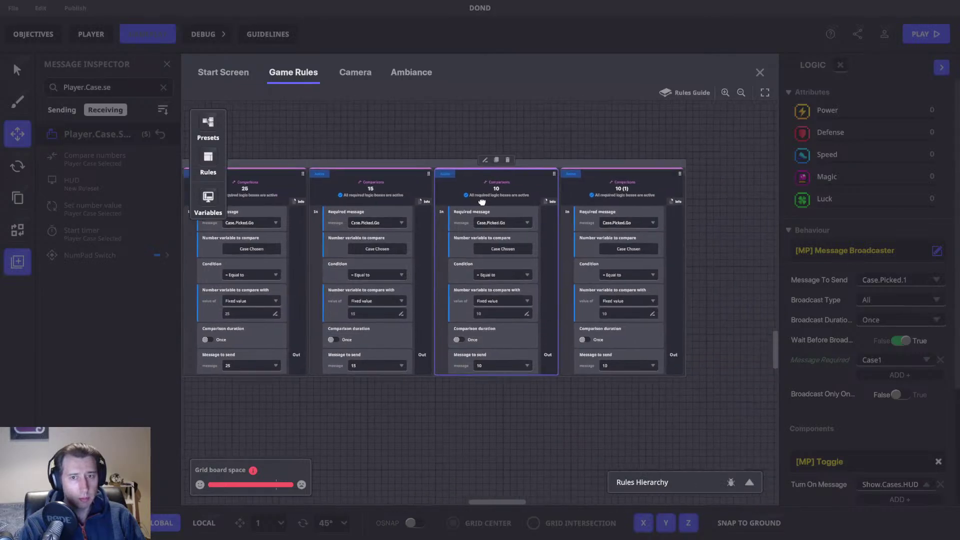
pyautogui.click(620, 313)
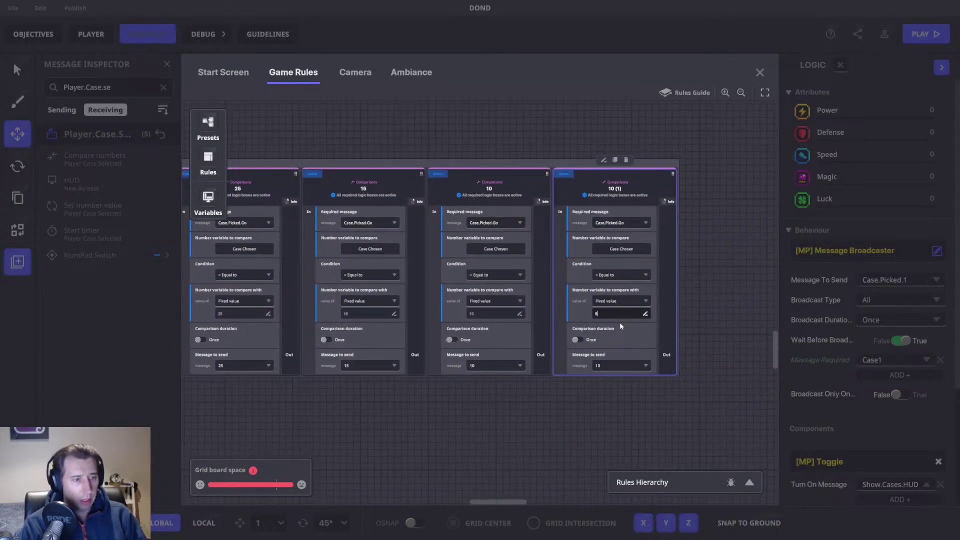
pyautogui.click(609, 367)
pyautogui.write('5')
pyautogui.press('Return')
pyautogui.doubleClick(615, 189)
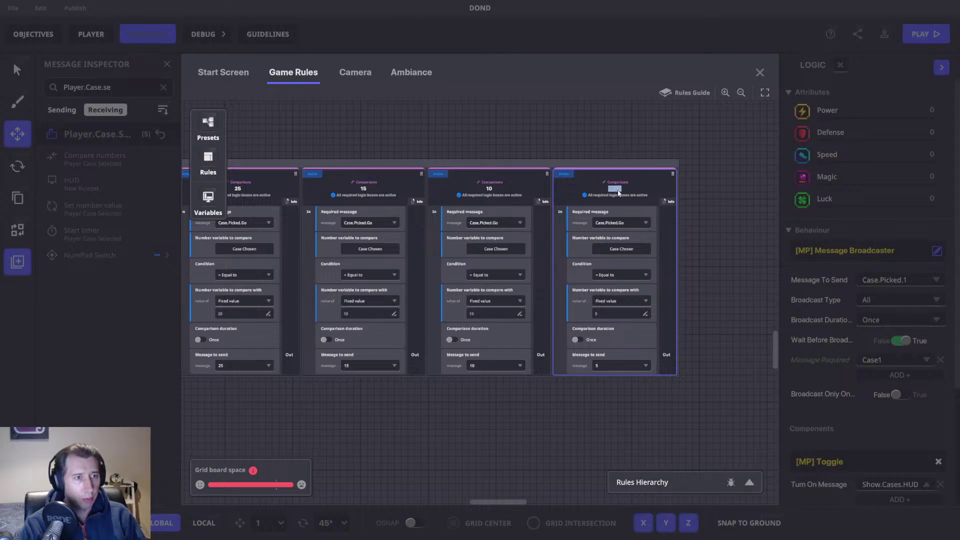
pyautogui.write('5')
# Step: Duplicate the 5 rule into a final 1 rule with title, compare value and message 1
pyautogui.click(614, 160)
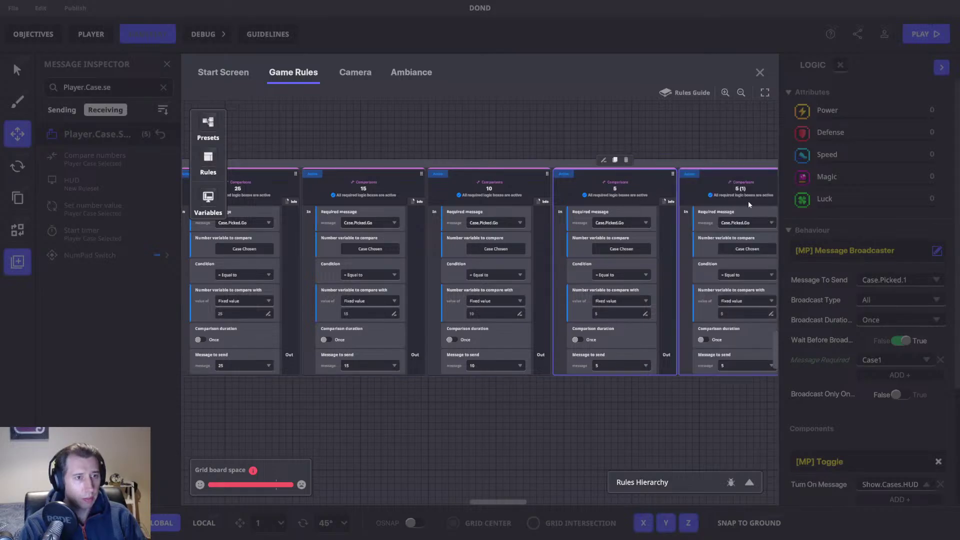
pyautogui.doubleClick(741, 190)
pyautogui.write('1')
pyautogui.doubleClick(734, 312)
pyautogui.write('1')
pyautogui.click(729, 368)
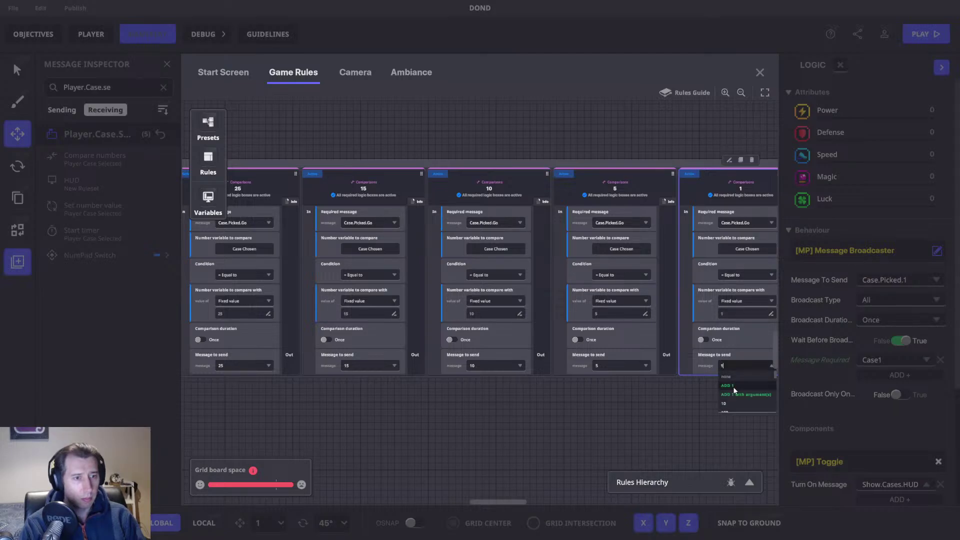
pyautogui.click(733, 389)
pyautogui.hscroll(5, 575, 406)
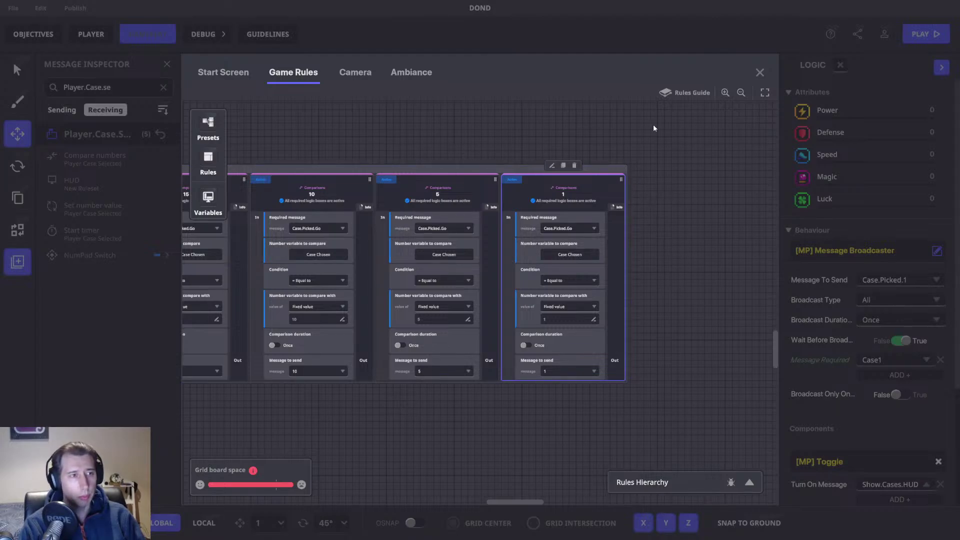
# Step: Close the Game Rules editor and confirm saving the changes
pyautogui.click(760, 72)
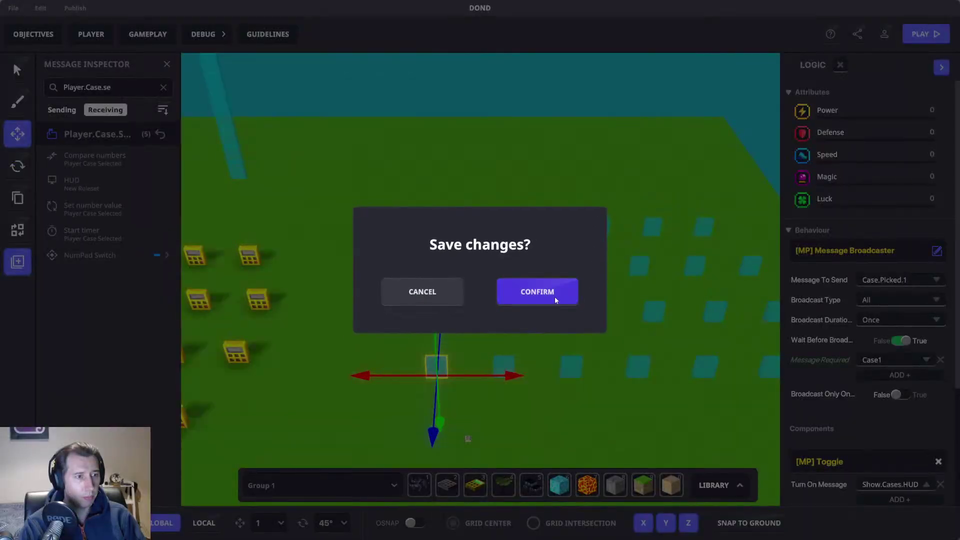
pyautogui.click(553, 295)
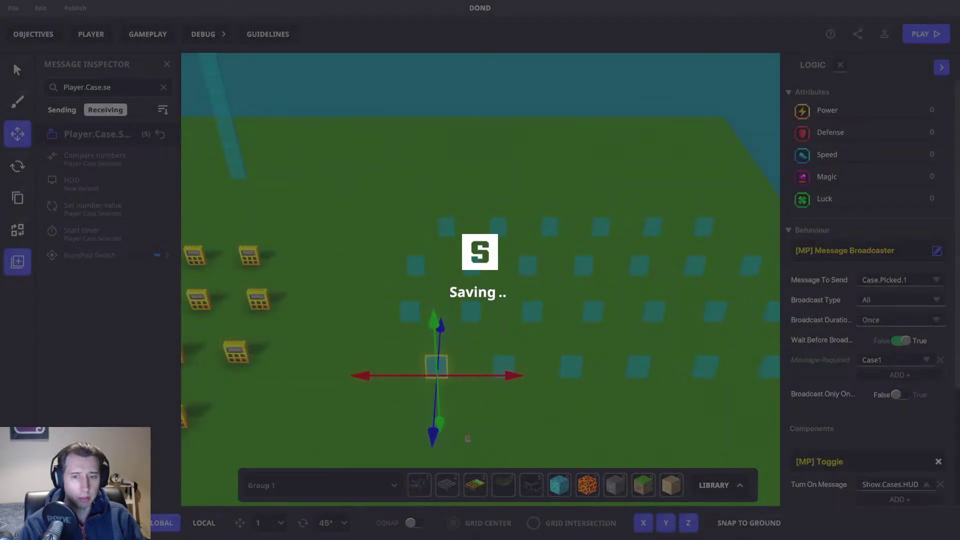
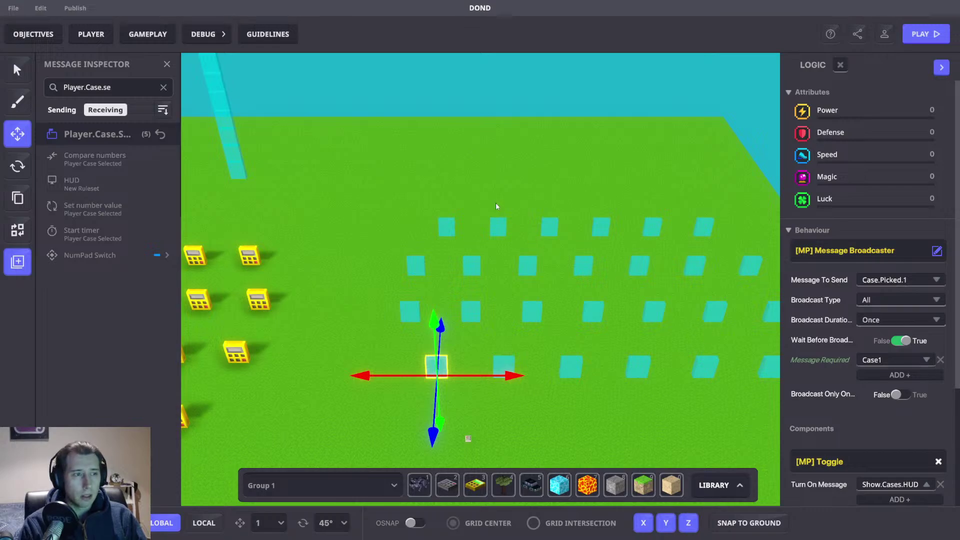
# Step: Orbit the scene to inspect the teal pillars and objects above the calculator rows
pyautogui.moveTo(512, 216); pyautogui.dragTo(720, 225, button='middle')
pyautogui.scroll(1, 720, 225)
pyautogui.moveTo(606, 206); pyautogui.dragTo(528, 228, button='middle')
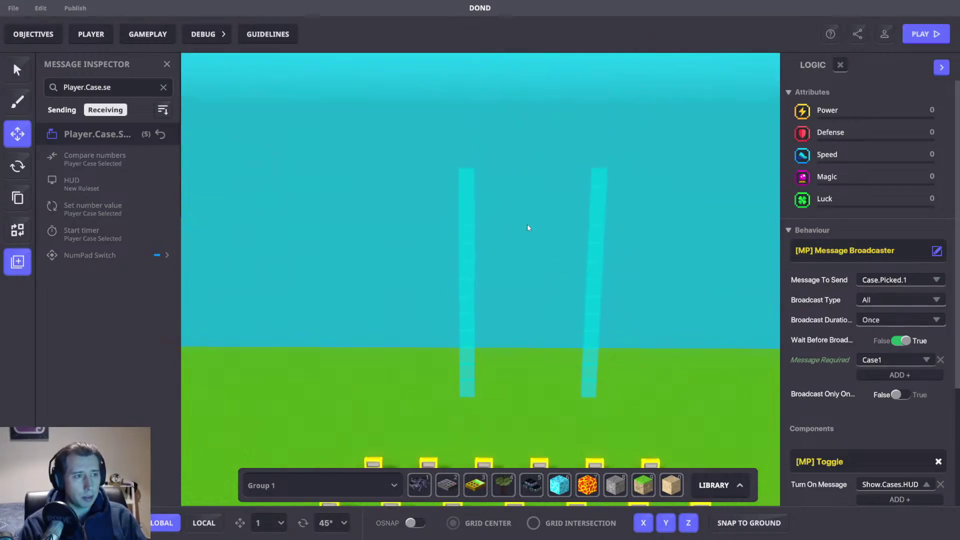
pyautogui.click(472, 174)
pyautogui.scroll(-5, 815, 296)
pyautogui.moveTo(700, 295); pyautogui.dragTo(686, 326, button='right')
pyautogui.moveTo(645, 220); pyautogui.dragTo(591, 162, button='right')
pyautogui.click(592, 162)
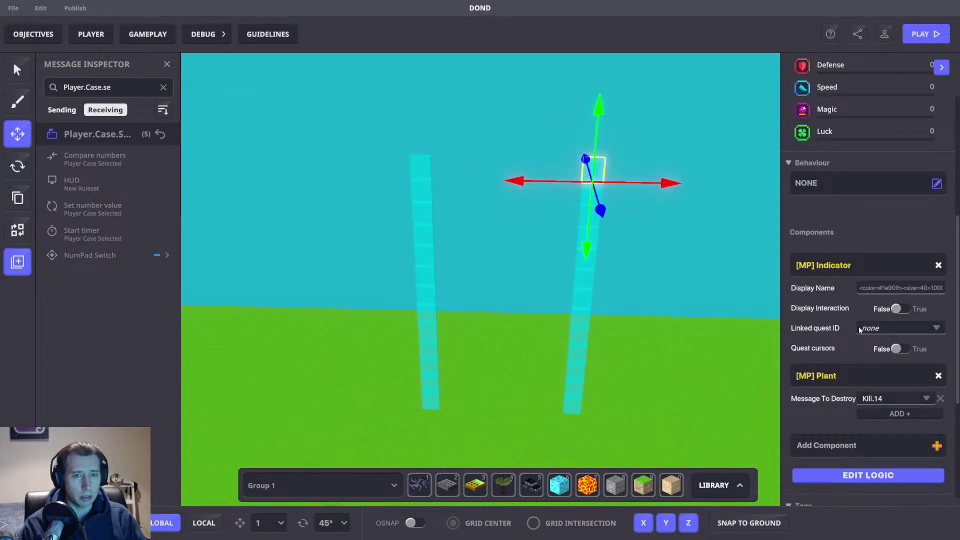
pyautogui.click(574, 401)
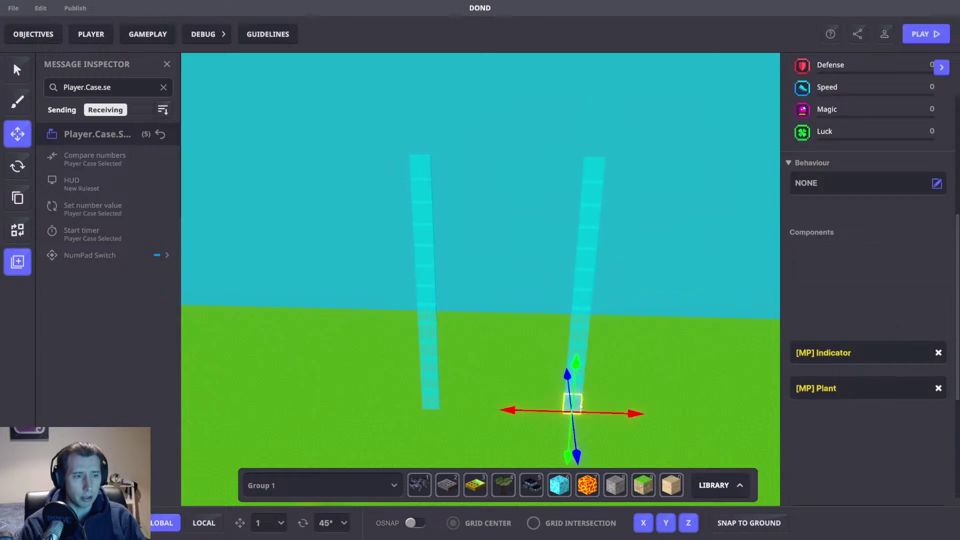
pyautogui.moveTo(685, 335); pyautogui.dragTo(681, 345, button='right')
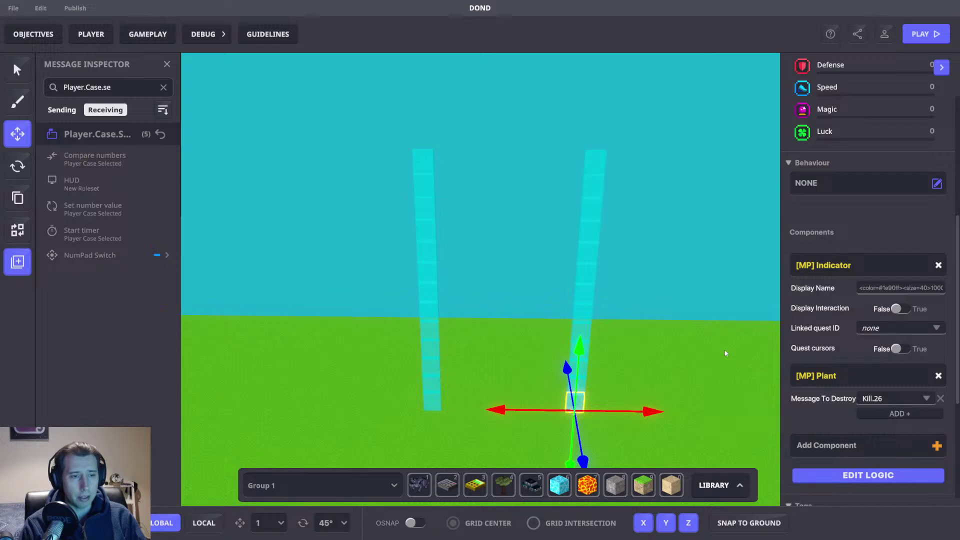
pyautogui.click(705, 388)
pyautogui.moveTo(705, 388); pyautogui.dragTo(693, 250, button='right')
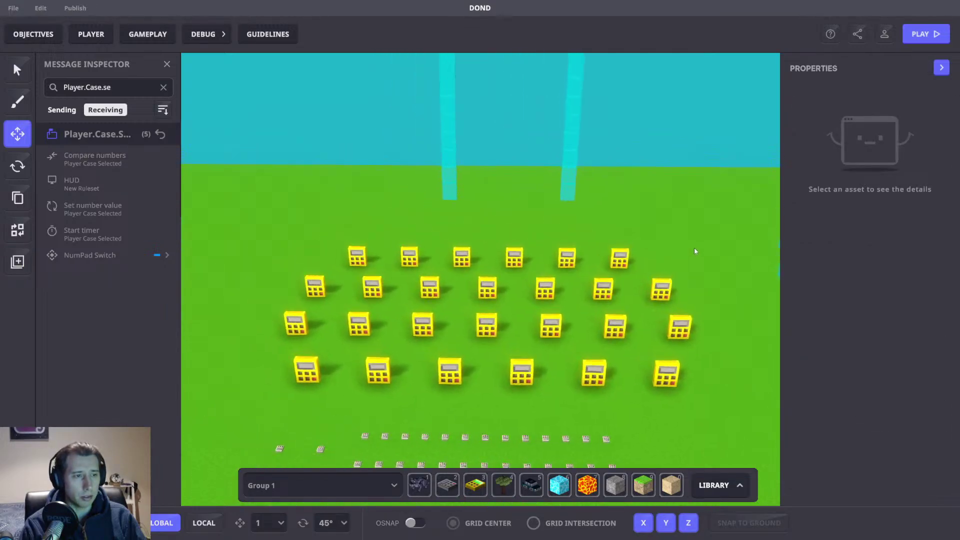
pyautogui.moveTo(694, 310); pyautogui.dragTo(686, 261, button='right')
pyautogui.moveTo(686, 261); pyautogui.dragTo(665, 273, button='middle')
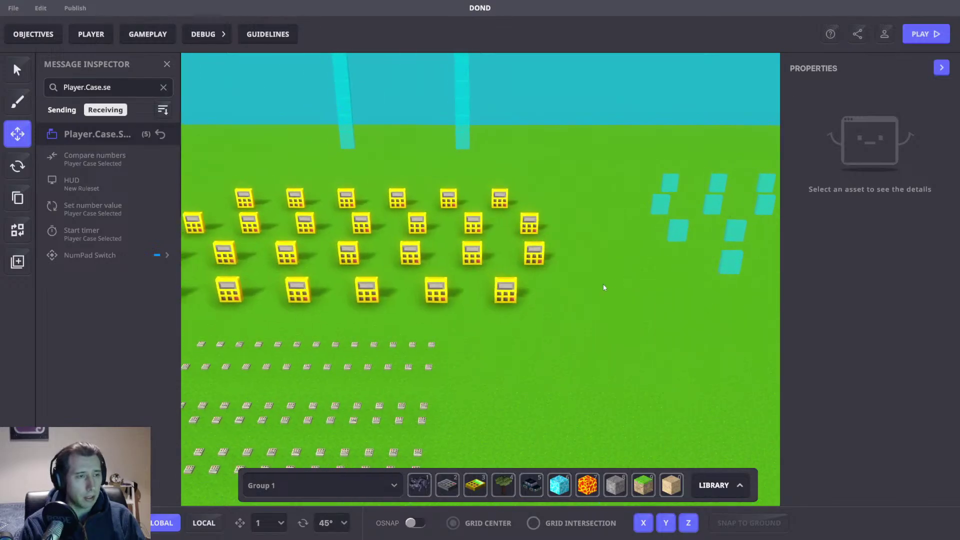
# Step: Close the message inspector and pan the Game Rules graph along the prize comparison row
pyautogui.click(167, 65)
pyautogui.click(147, 34)
pyautogui.moveTo(305, 128); pyautogui.dragTo(925, 133)
pyautogui.moveTo(295, 138); pyautogui.dragTo(871, 204)
pyautogui.moveTo(271, 174); pyautogui.dragTo(459, 193)
pyautogui.moveTo(388, 249); pyautogui.dragTo(640, 186)
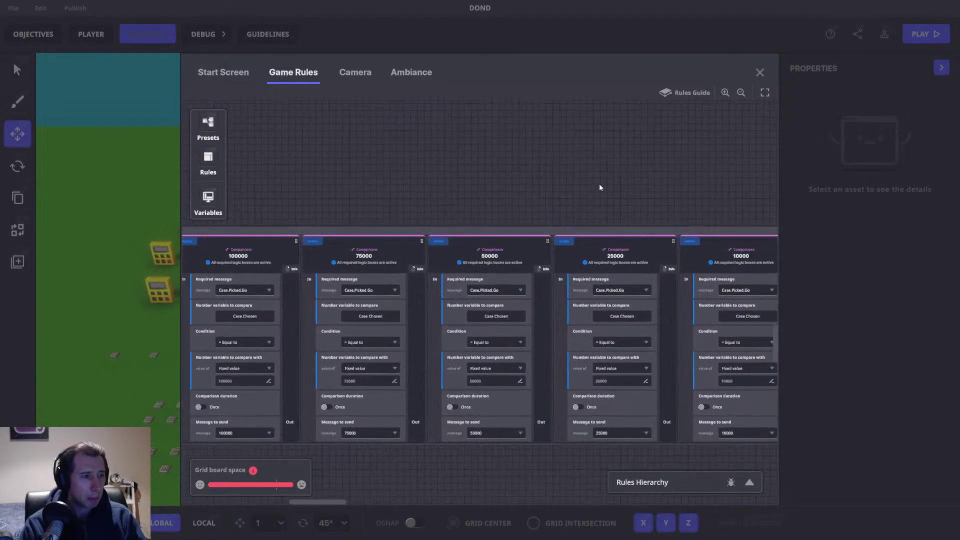
pyautogui.moveTo(494, 191); pyautogui.dragTo(752, 186)
pyautogui.moveTo(292, 186); pyautogui.dragTo(751, 229)
pyautogui.moveTo(244, 232); pyautogui.dragTo(692, 233)
pyautogui.moveTo(557, 234); pyautogui.dragTo(566, 234)
pyautogui.moveTo(615, 268); pyautogui.dragTo(483, 354)
pyautogui.moveTo(572, 215); pyautogui.dragTo(566, 317)
pyautogui.moveTo(533, 405); pyautogui.dragTo(552, 105)
pyautogui.click(400, 416)
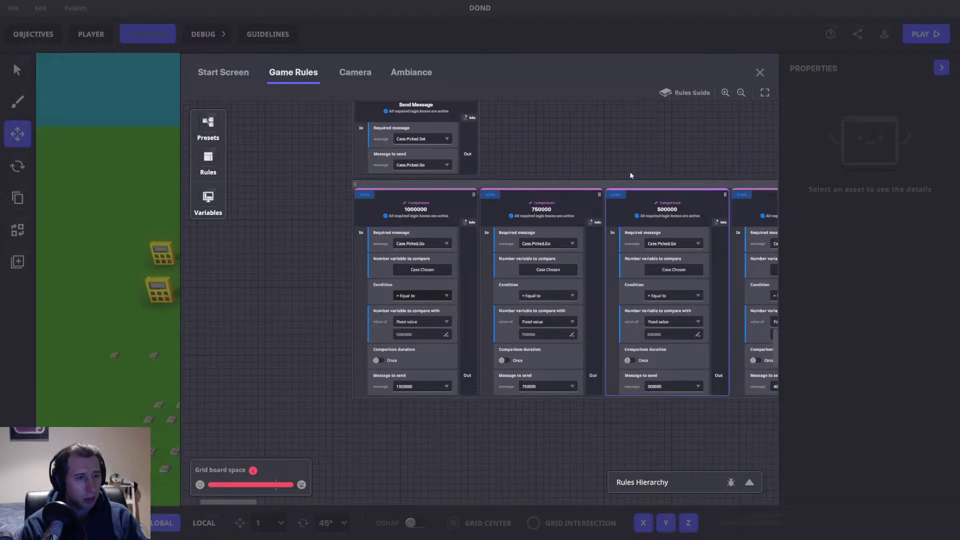
# Step: Settle the Game Rules view on the 1000000, 750000, 500000 and 400000 comparison rules
pyautogui.scroll(3, 625, 173)
pyautogui.moveTo(776, 352); pyautogui.dragTo(773, 89)
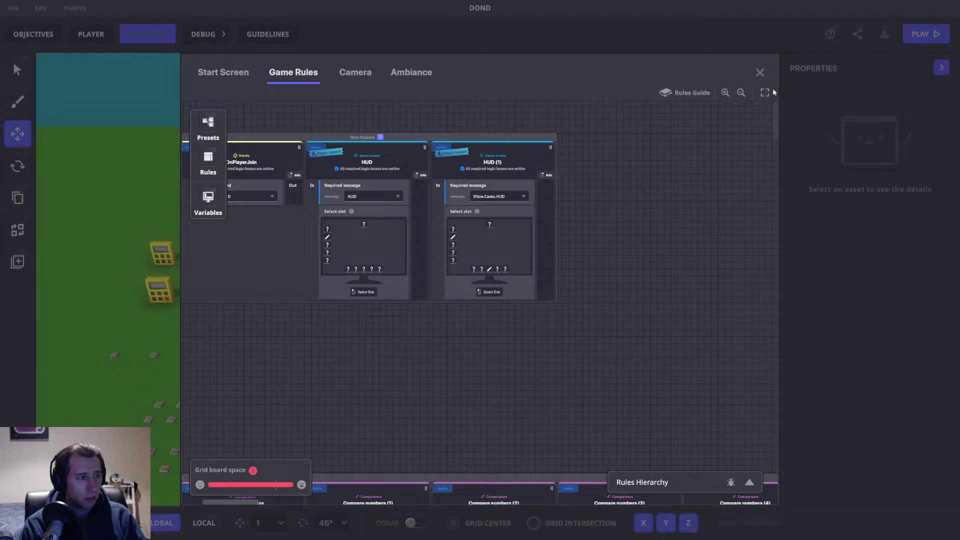
pyautogui.moveTo(573, 372); pyautogui.dragTo(555, 100)
pyautogui.moveTo(684, 457); pyautogui.dragTo(270, 499)
pyautogui.moveTo(434, 169); pyautogui.dragTo(495, 435)
pyautogui.moveTo(420, 313); pyautogui.dragTo(664, 399)
pyautogui.moveTo(258, 325); pyautogui.dragTo(494, 178)
pyautogui.moveTo(238, 413); pyautogui.dragTo(406, 26)
pyautogui.scroll(-6, 422, 100)
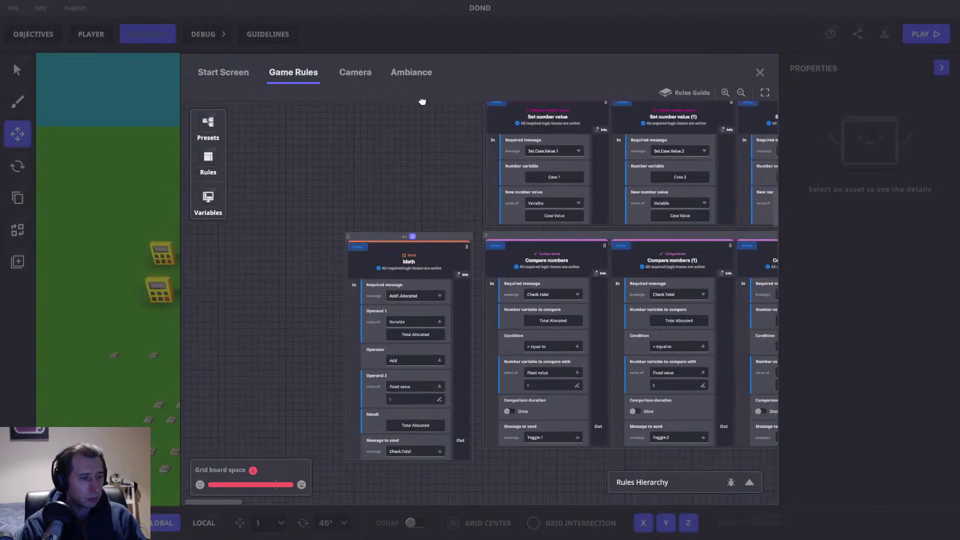
pyautogui.scroll(-5, 302, 281)
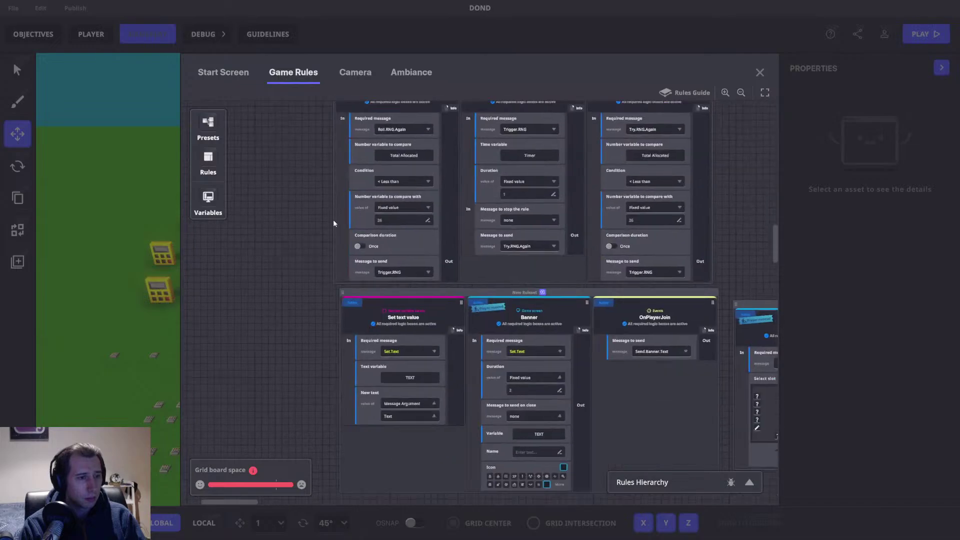
pyautogui.scroll(-3, 287, 315)
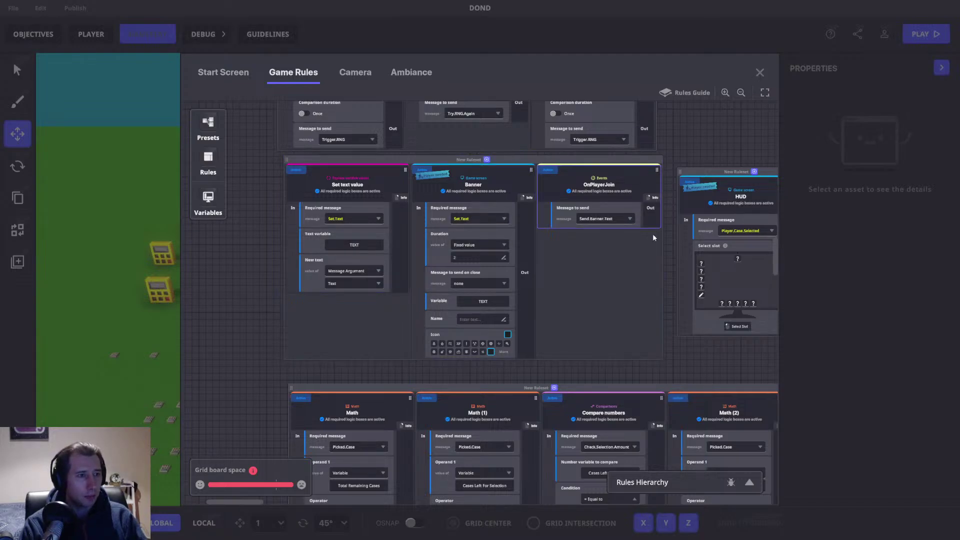
pyautogui.scroll(-10, 682, 265)
pyautogui.scroll(-5, 735, 296)
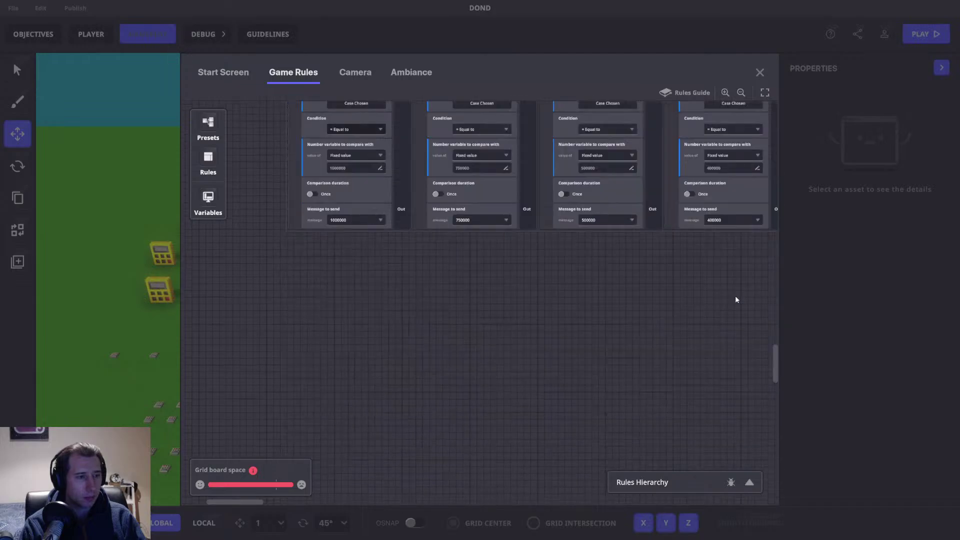
pyautogui.scroll(4, 665, 336)
pyautogui.moveTo(499, 415); pyautogui.dragTo(490, 390)
pyautogui.scroll(-2, 342, 349)
# Step: Add a Send Message rule below the 1000000 comparison, requiring message 1000000
pyautogui.click(208, 159)
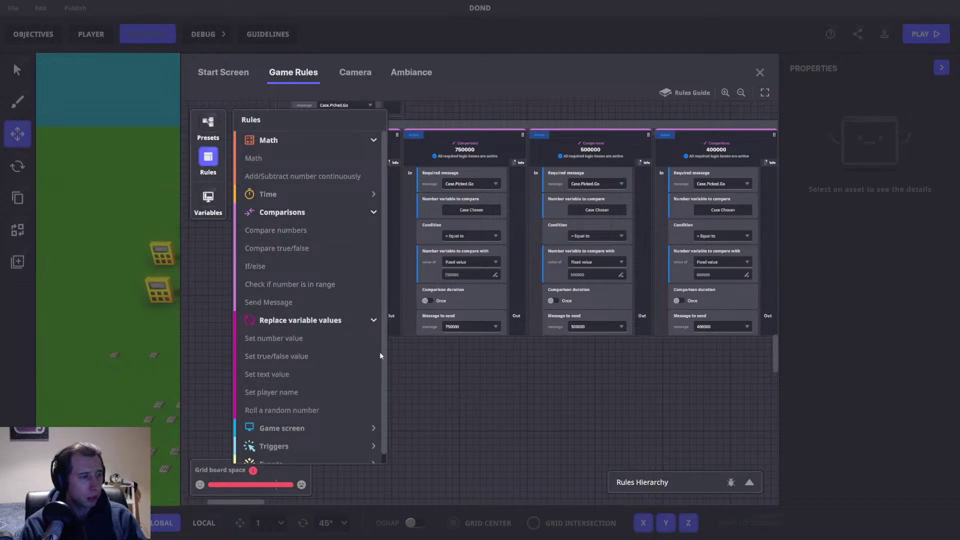
pyautogui.click(306, 302)
pyautogui.moveTo(455, 198); pyautogui.dragTo(248, 267)
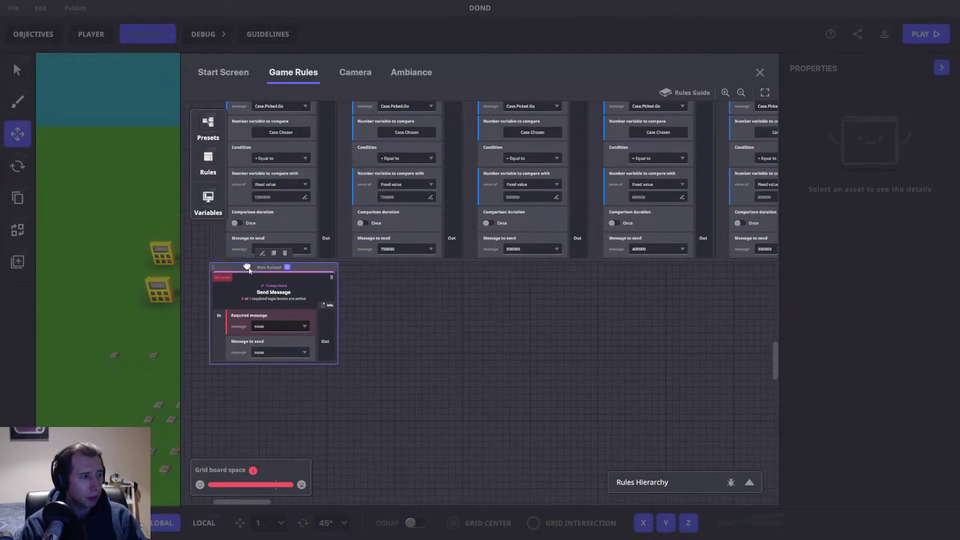
pyautogui.click(283, 326)
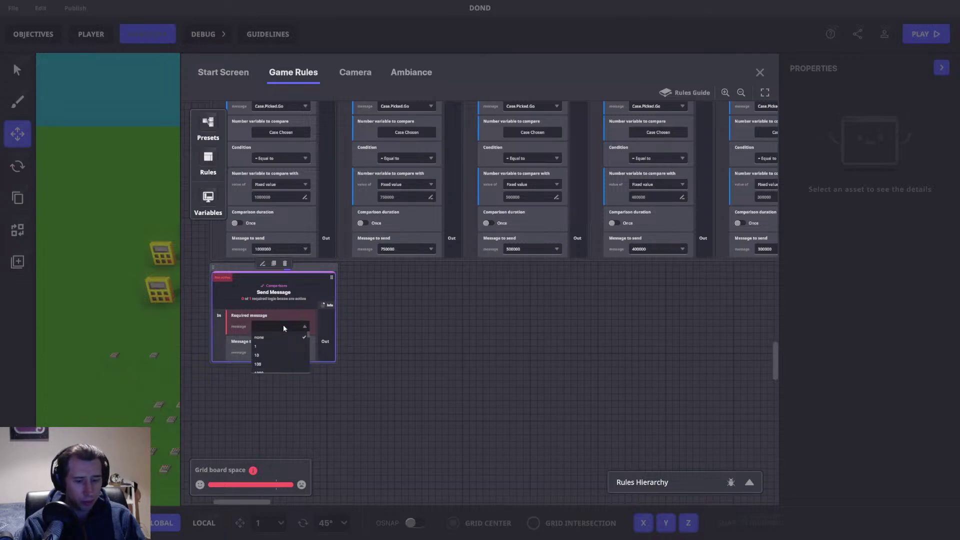
pyautogui.write('1000000')
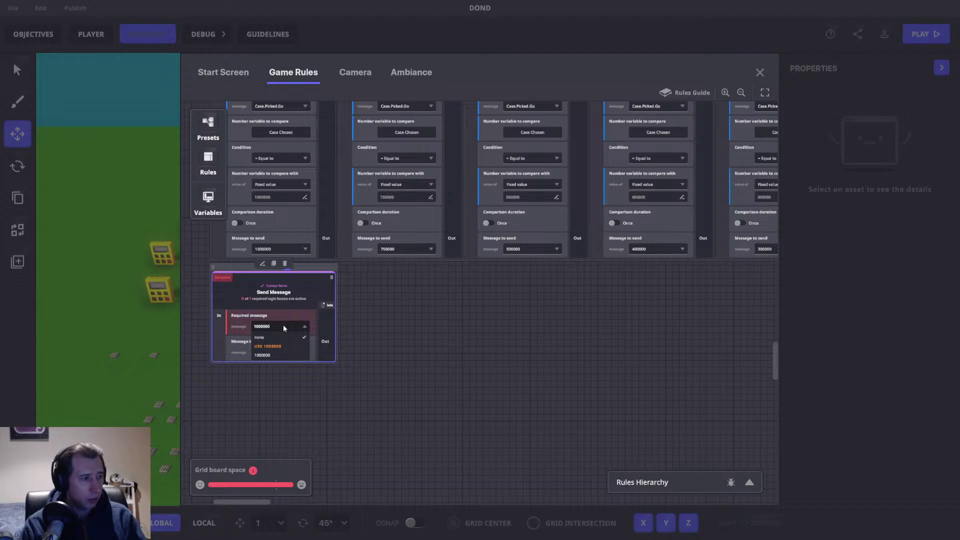
pyautogui.click(279, 354)
# Step: Make it send Set.Text with the text 'This case has 1,000,000'
pyautogui.click(272, 351)
pyautogui.write('Set.T')
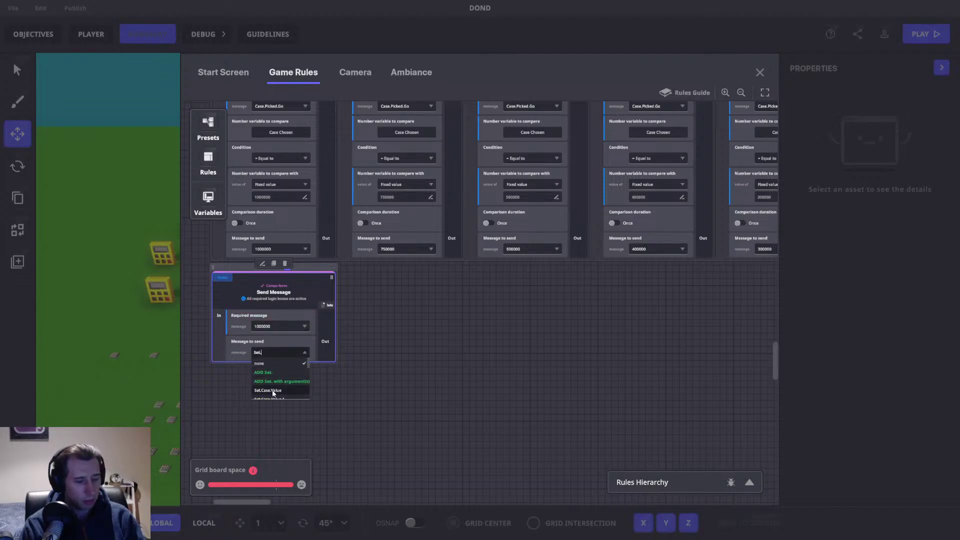
pyautogui.click(272, 389)
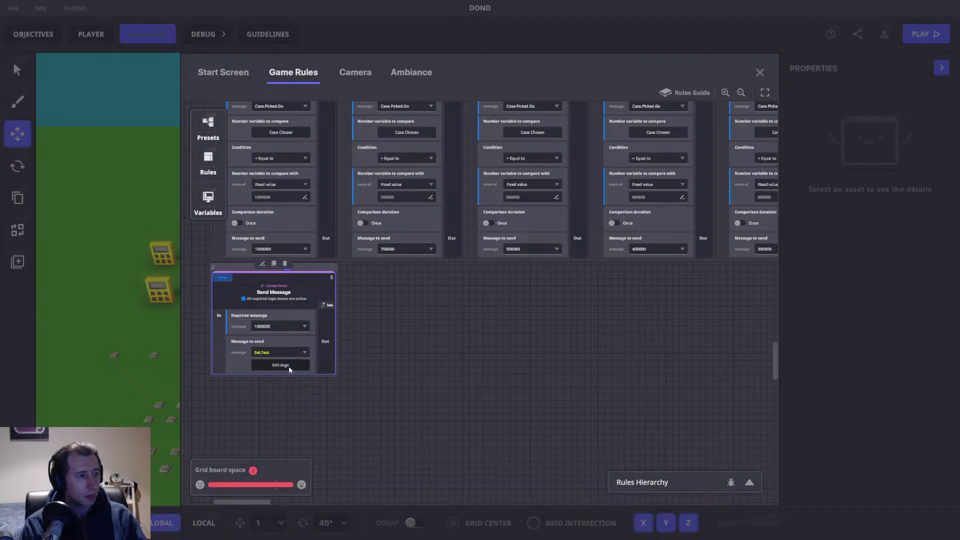
pyautogui.click(289, 365)
pyautogui.click(449, 238)
pyautogui.write('You Have')
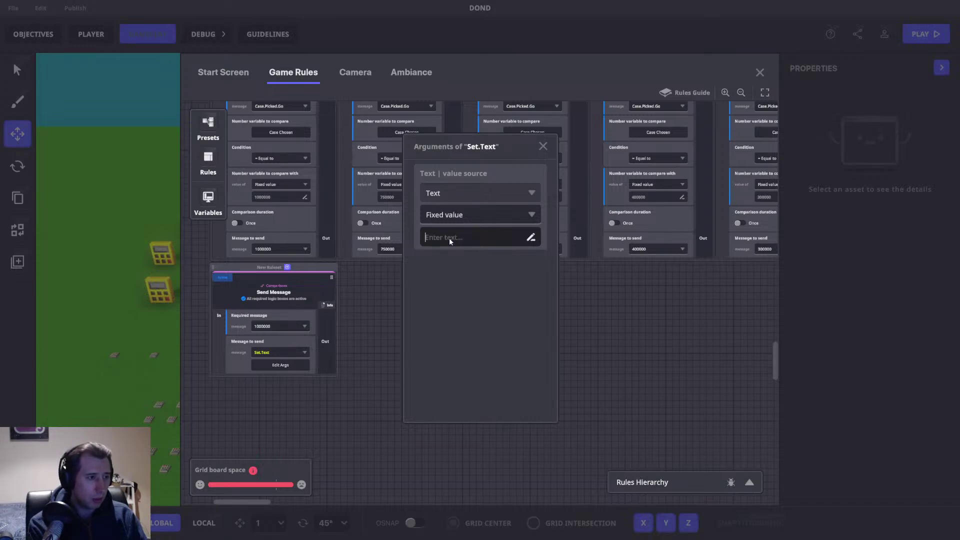
pyautogui.write('e was the')
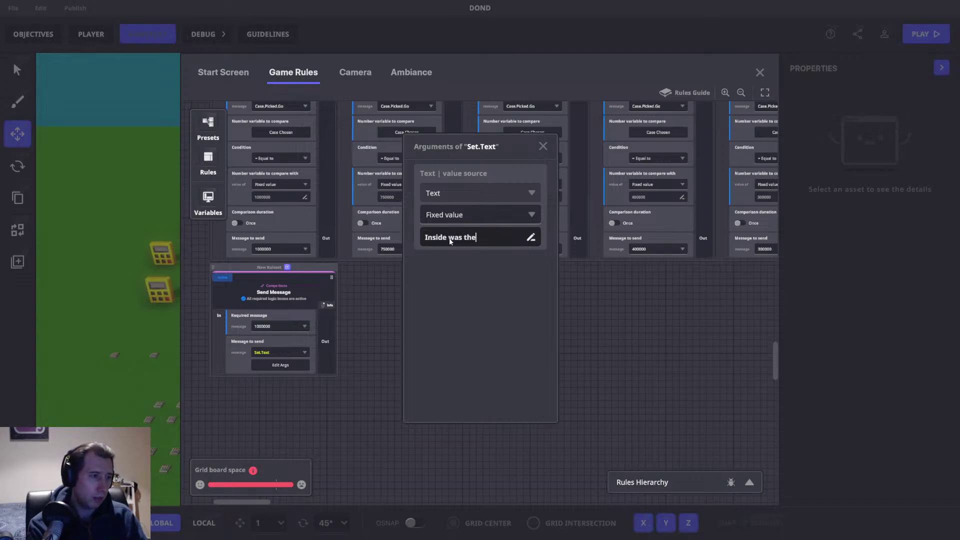
pyautogui.press('BackSpace')
pyautogui.press('BackSpace')
pyautogui.press('BackSpace')
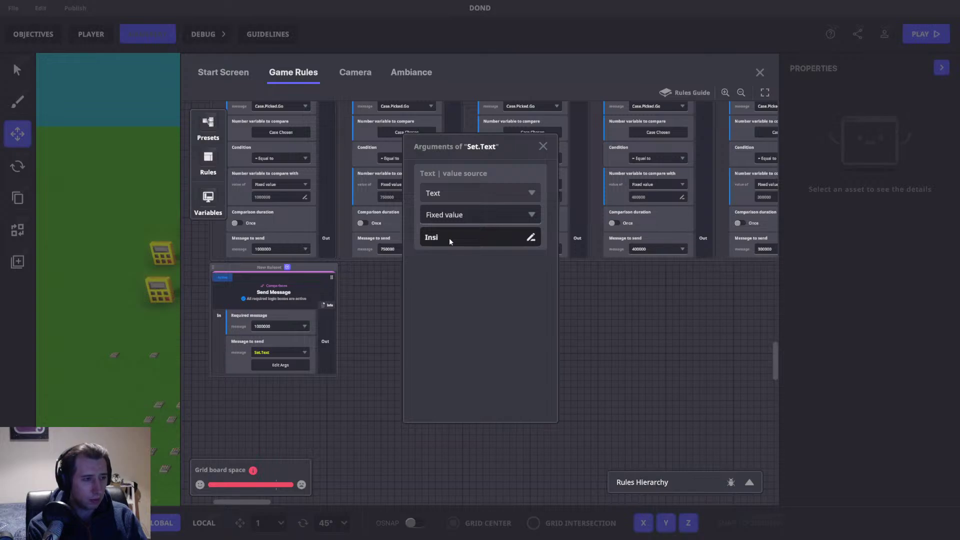
pyautogui.write('e case has 1,000,000')
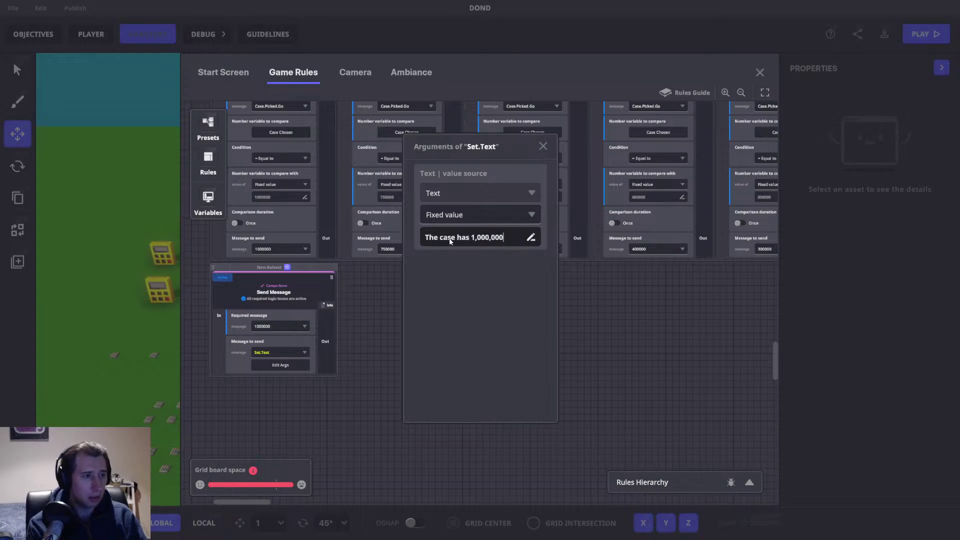
pyautogui.press('BackSpace')
pyautogui.write('is')
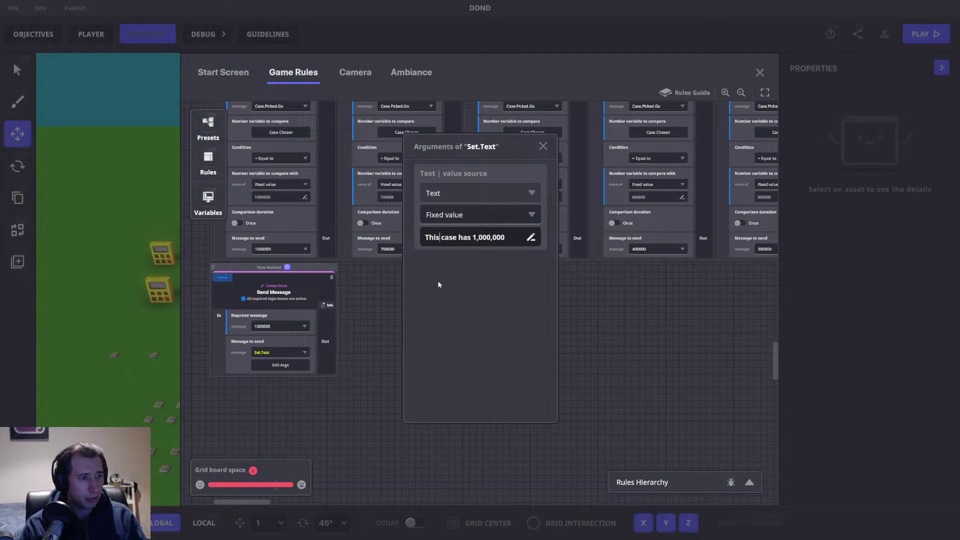
pyautogui.click(381, 293)
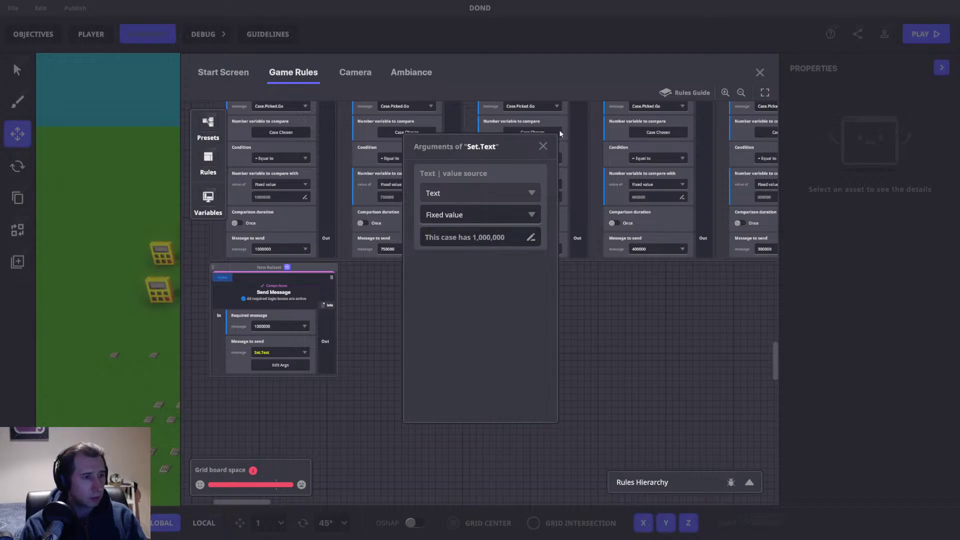
pyautogui.click(543, 146)
# Step: Duplicate the rule into a 750000 copy whose Set.Text reads 'This case has 750,000'
pyautogui.moveTo(271, 364); pyautogui.dragTo(296, 360)
pyautogui.click(314, 297)
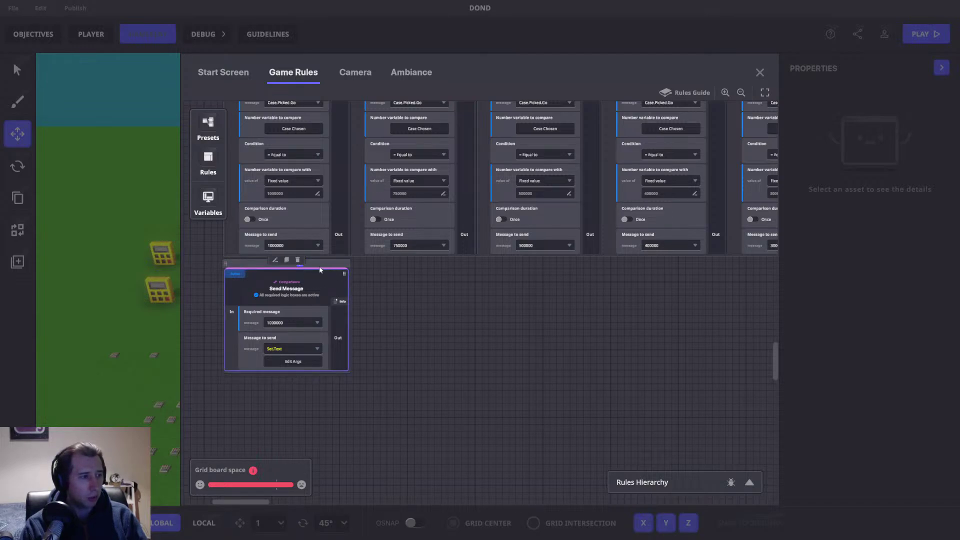
pyautogui.click(286, 260)
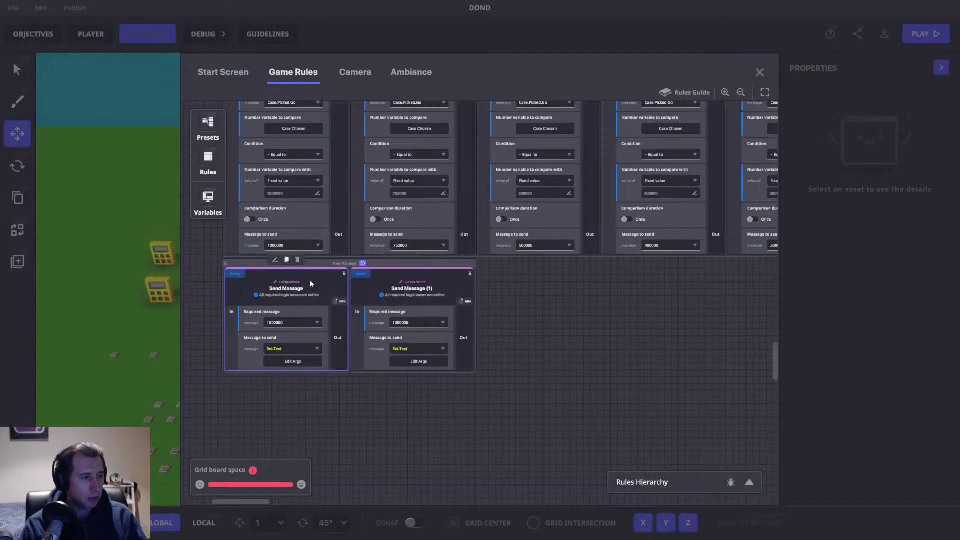
pyautogui.click(418, 322)
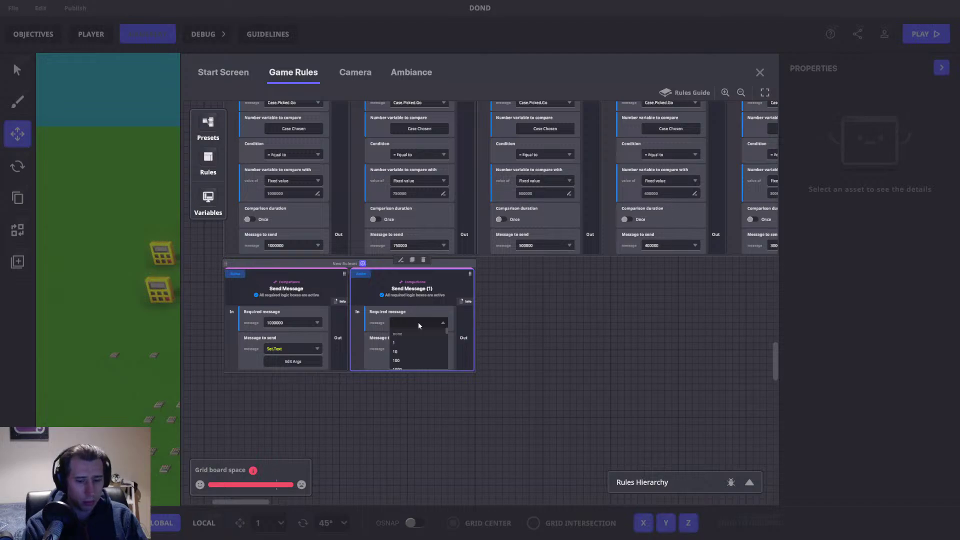
pyautogui.write('750000')
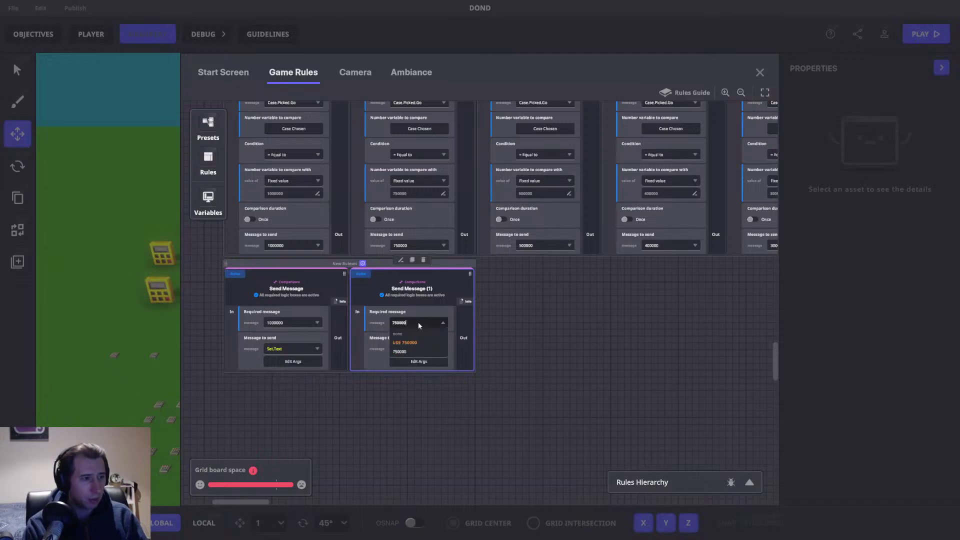
pyautogui.click(422, 365)
pyautogui.doubleClick(484, 239)
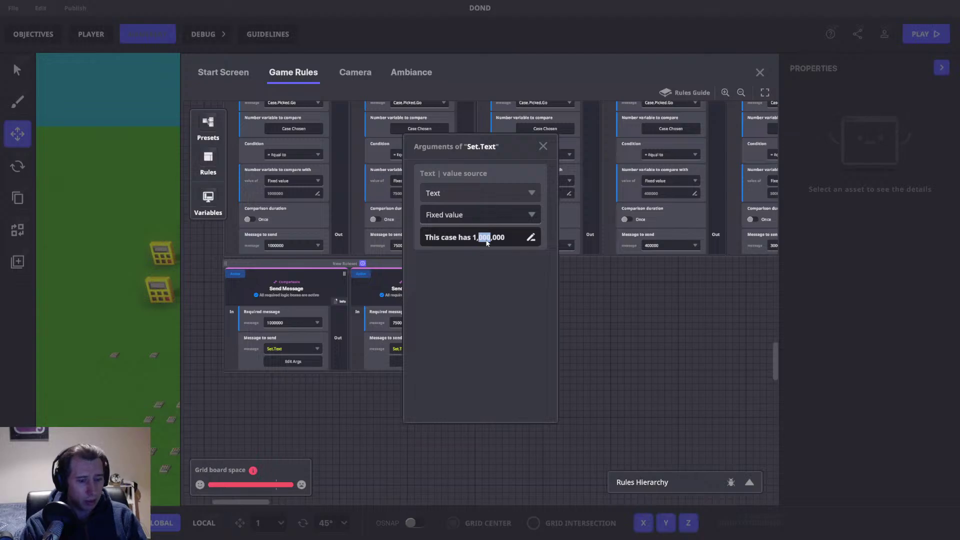
pyautogui.write('750')
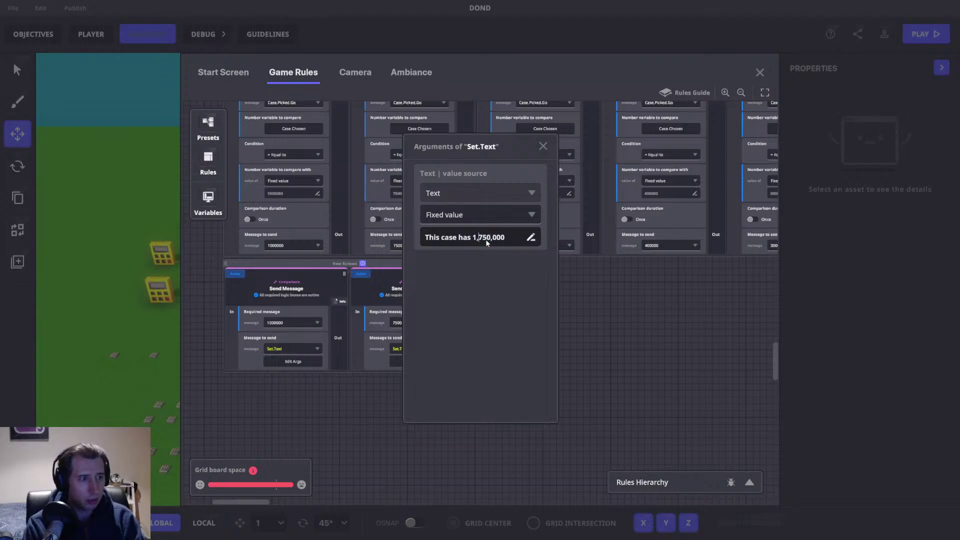
pyautogui.press('Delete')
pyautogui.press('Delete')
pyautogui.press('Delete')
pyautogui.press('Delete')
pyautogui.press('Delete')
pyautogui.write('750')
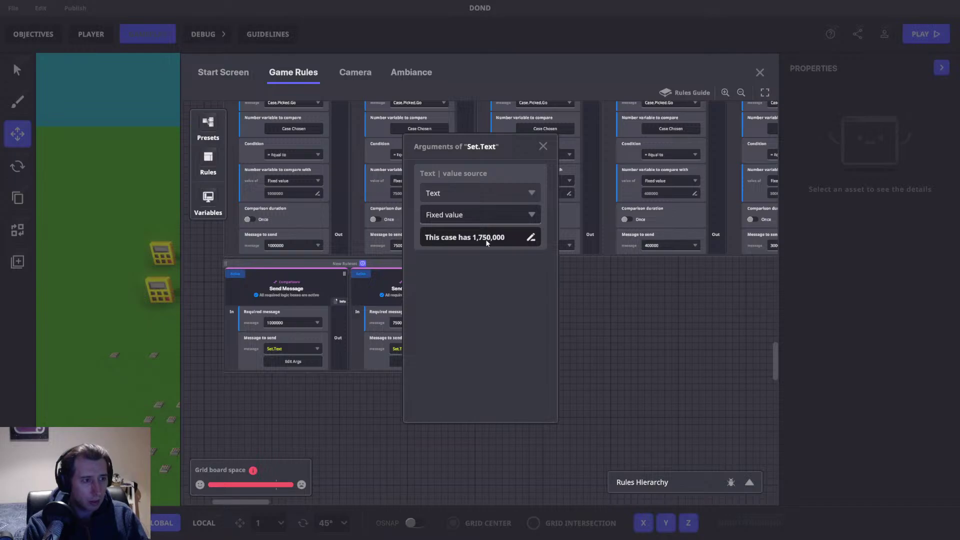
pyautogui.press('BackSpace')
pyautogui.press('BackSpace')
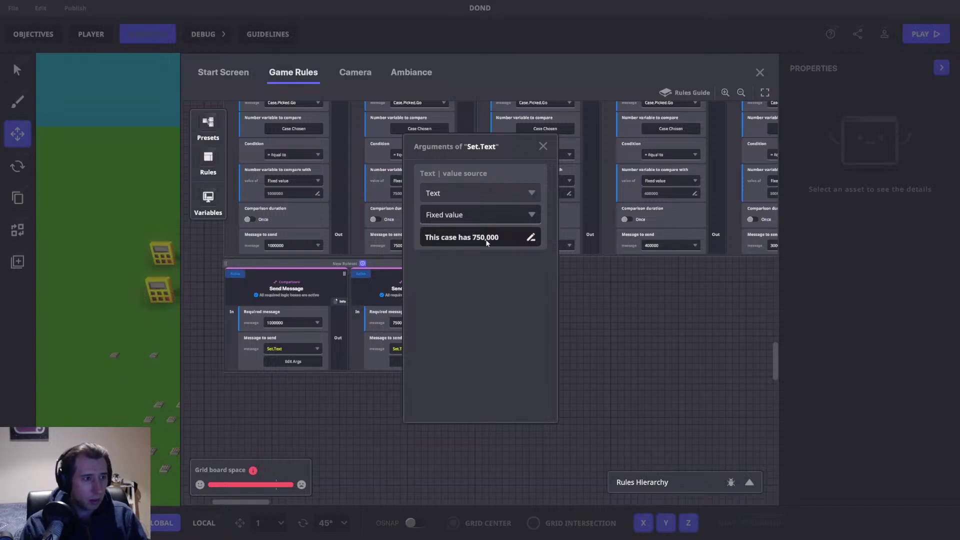
pyautogui.click(535, 245)
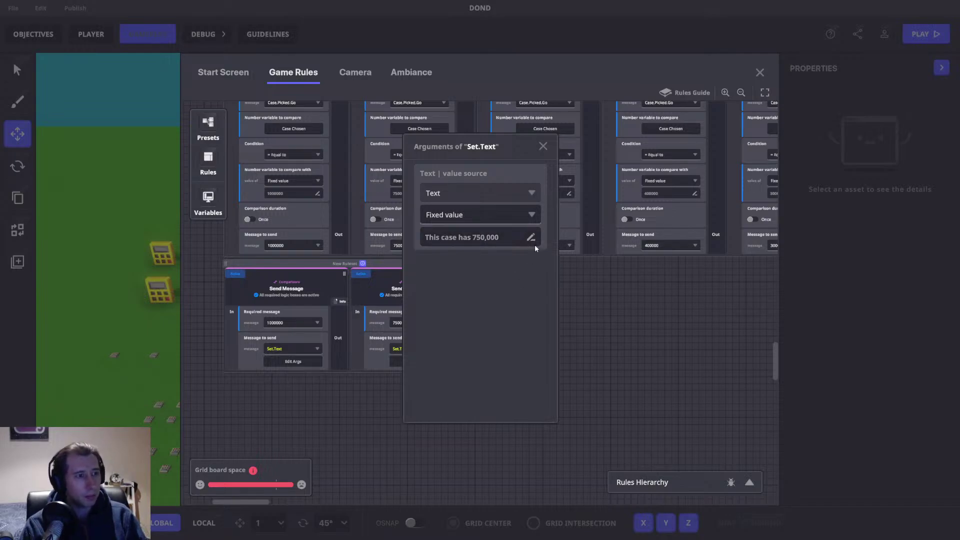
pyautogui.click(542, 146)
pyautogui.click(430, 281)
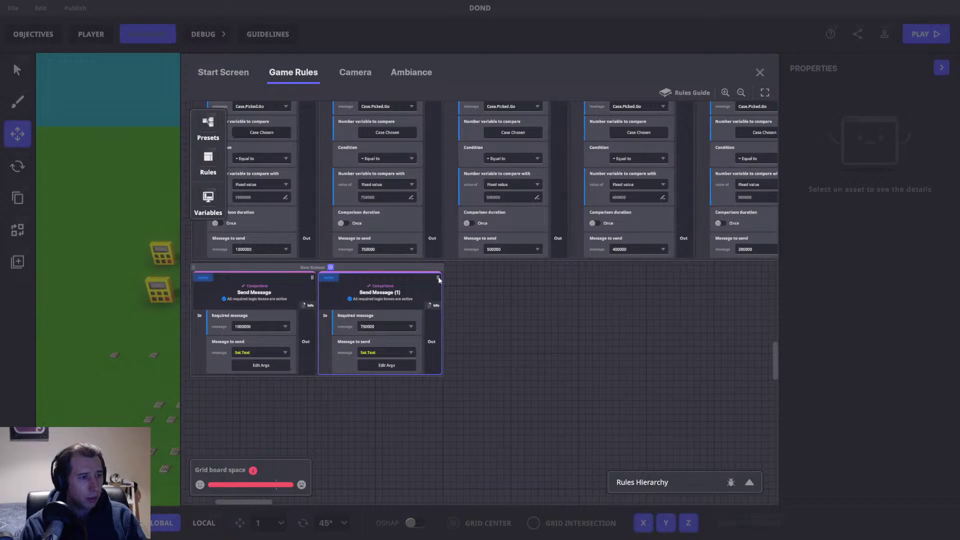
# Step: Duplicate it into a 500000 card with text 'This case has 500,000'
pyautogui.click(381, 264)
pyautogui.click(503, 328)
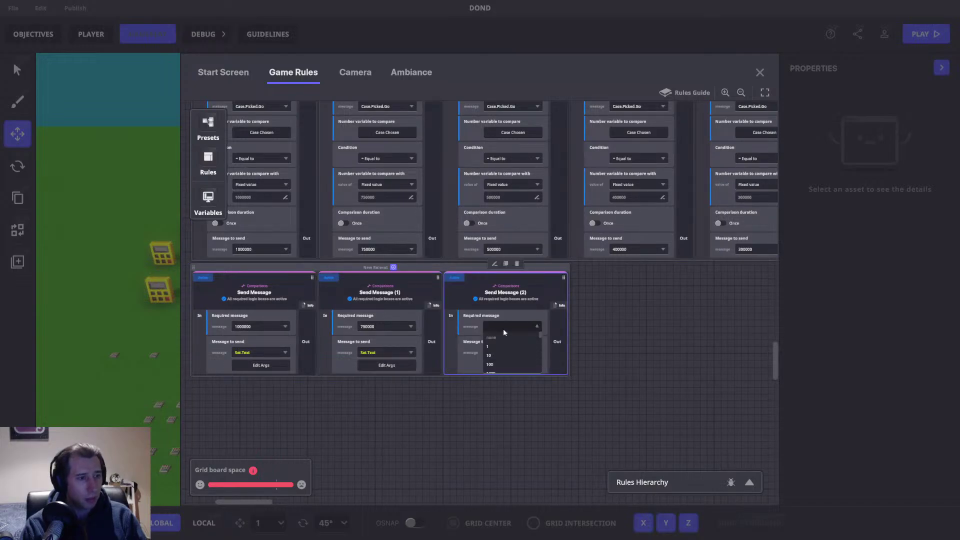
pyautogui.write('500000')
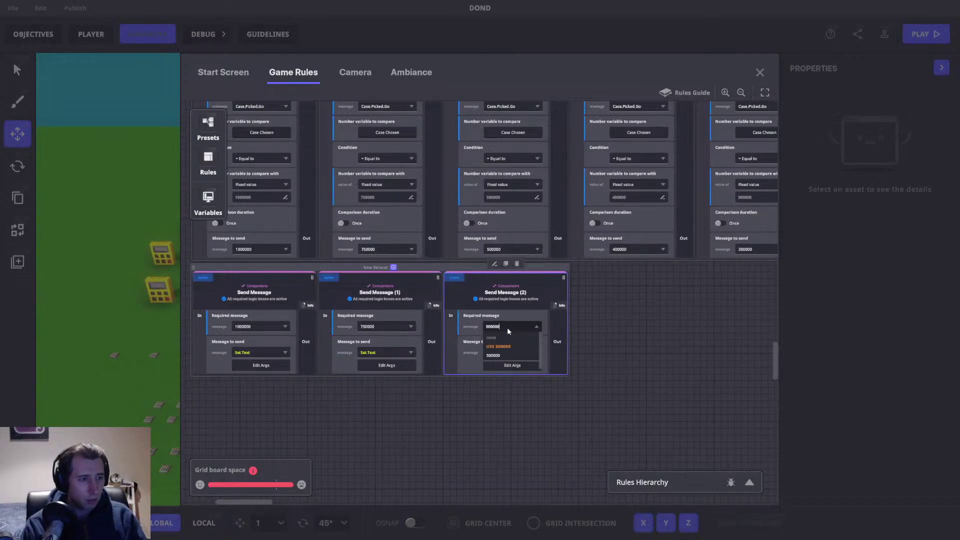
pyautogui.click(509, 355)
pyautogui.click(513, 365)
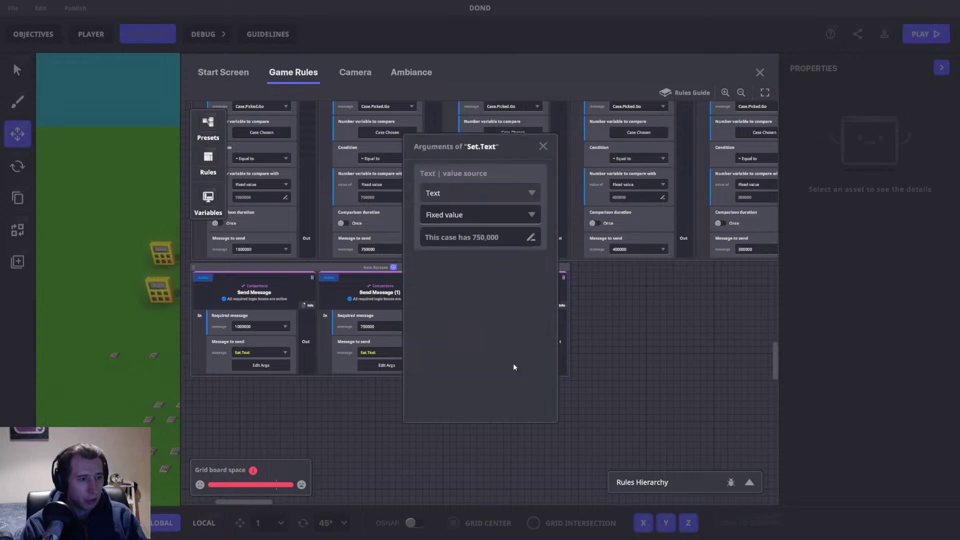
pyautogui.click(486, 238)
pyautogui.moveTo(472, 237); pyautogui.dragTo(484, 238)
pyautogui.write('50')
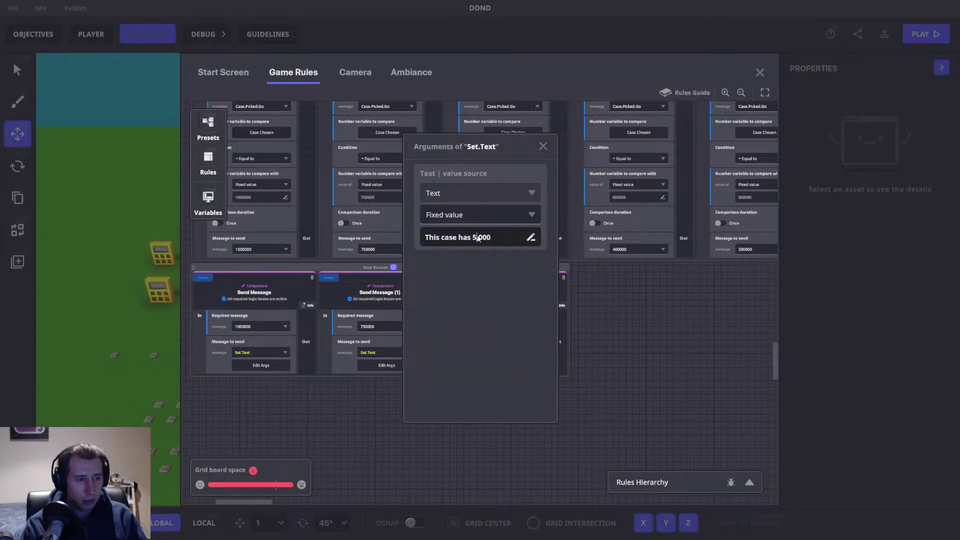
pyautogui.click(543, 146)
pyautogui.moveTo(604, 272); pyautogui.dragTo(380, 287)
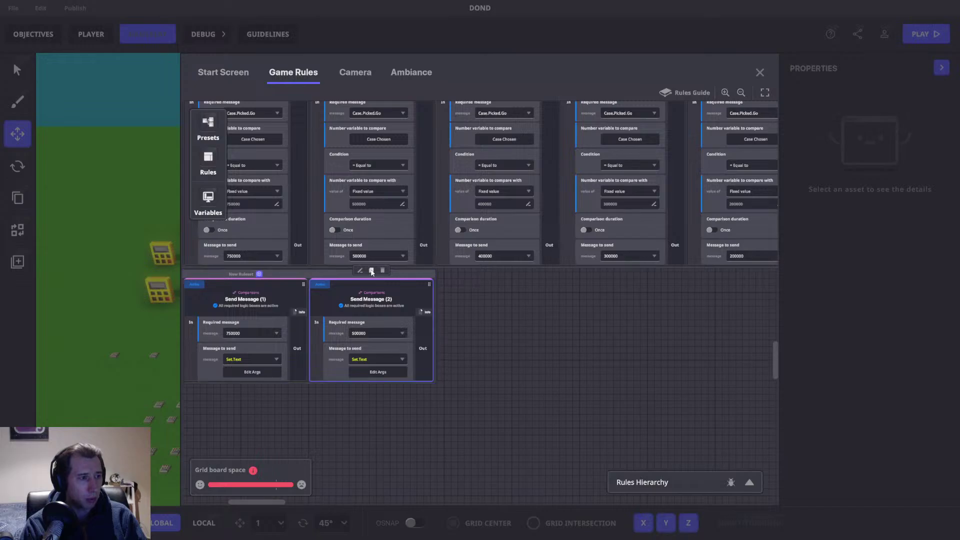
# Step: Duplicate it into a 400000 card with text 'This case has 400,000'
pyautogui.click(371, 270)
pyautogui.click(503, 331)
pyautogui.write('400000')
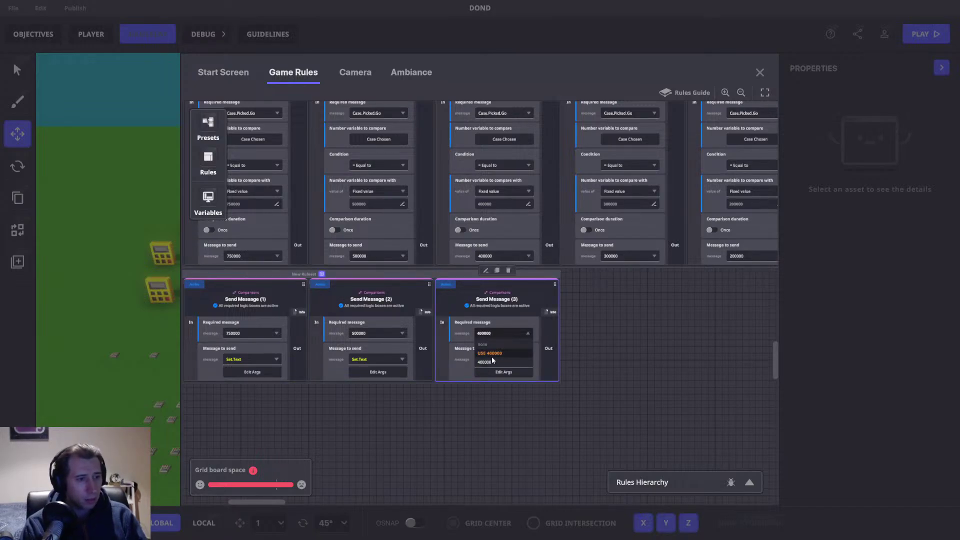
pyautogui.click(492, 360)
pyautogui.click(503, 373)
pyautogui.click(476, 241)
pyautogui.press('BackSpace')
pyautogui.write('4')
pyautogui.press('Return')
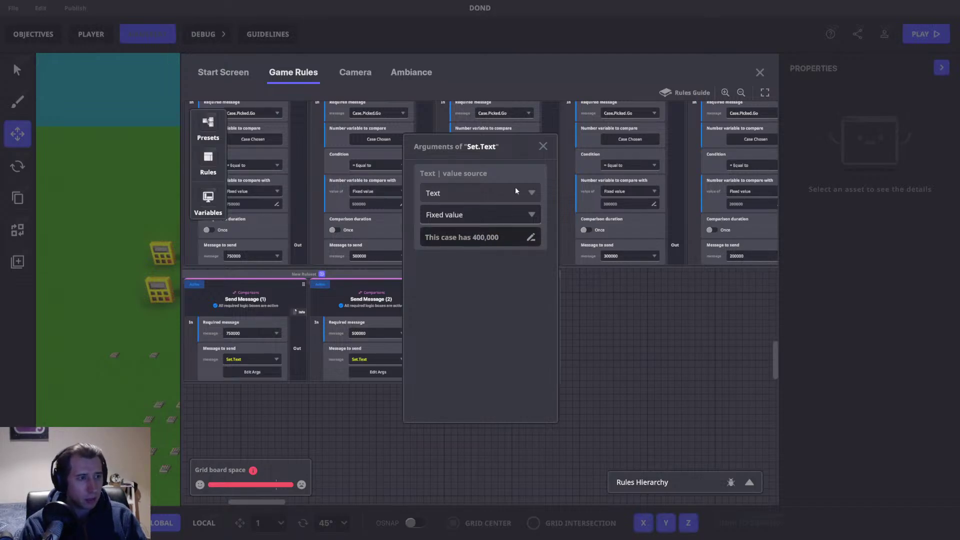
pyautogui.click(542, 146)
# Step: Duplicate it into a 300000 card with text 'This case has 300,000'
pyautogui.hotkey('ctrl', 'd')
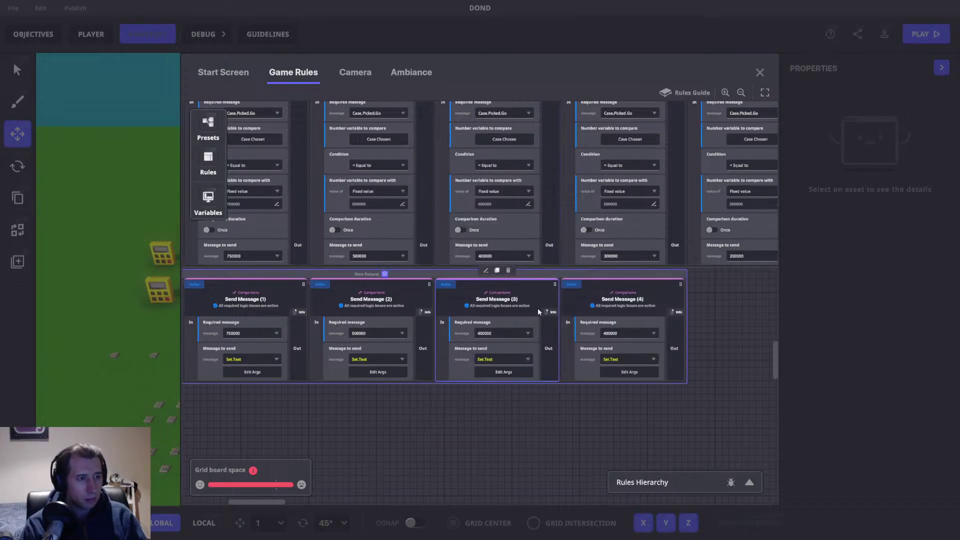
pyautogui.hscroll(2, 535, 310)
pyautogui.click(507, 329)
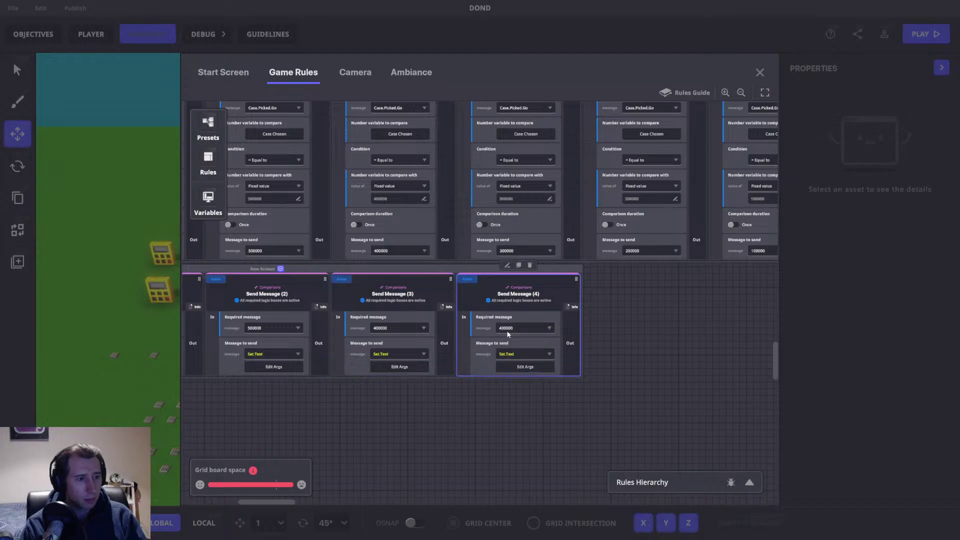
pyautogui.write('300')
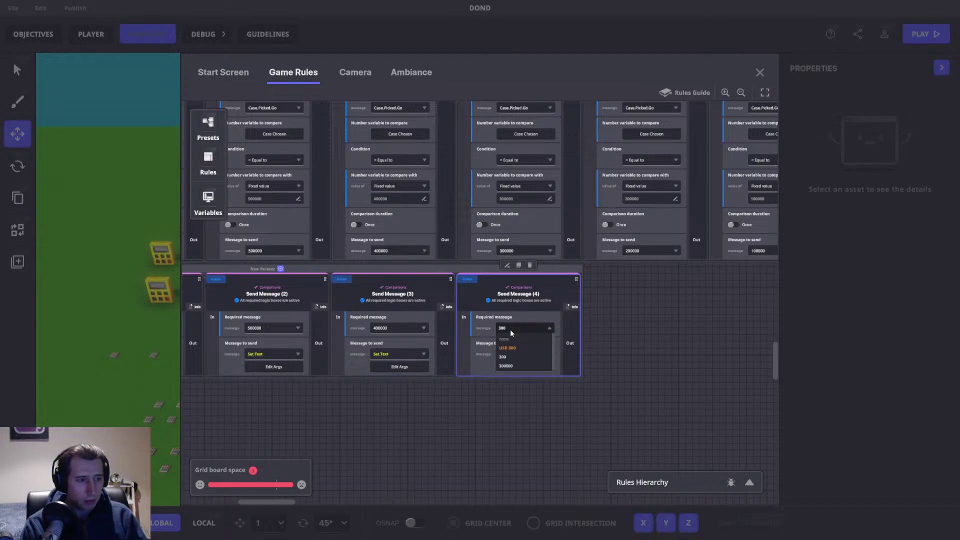
pyautogui.click(530, 367)
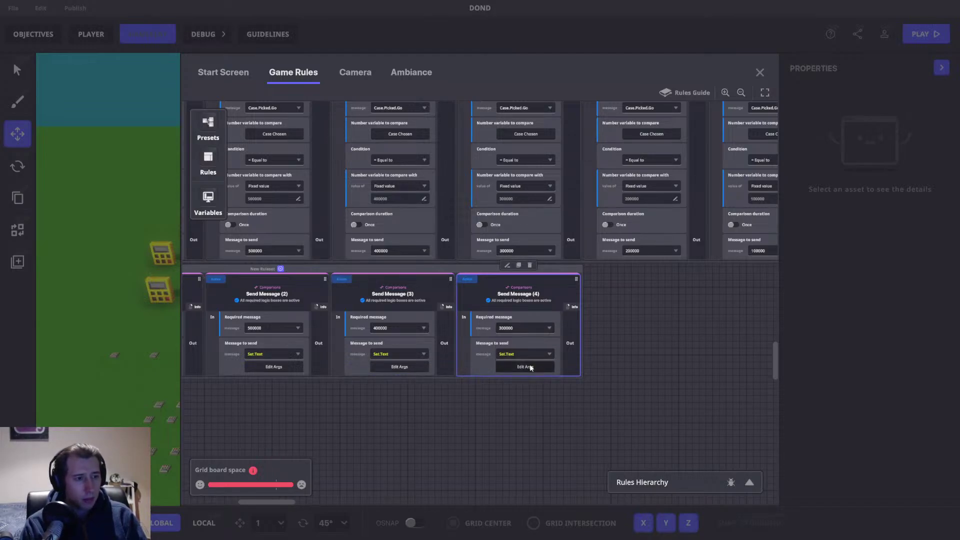
pyautogui.click(525, 367)
pyautogui.click(480, 237)
pyautogui.moveTo(472, 237); pyautogui.dragTo(488, 239)
pyautogui.write('300')
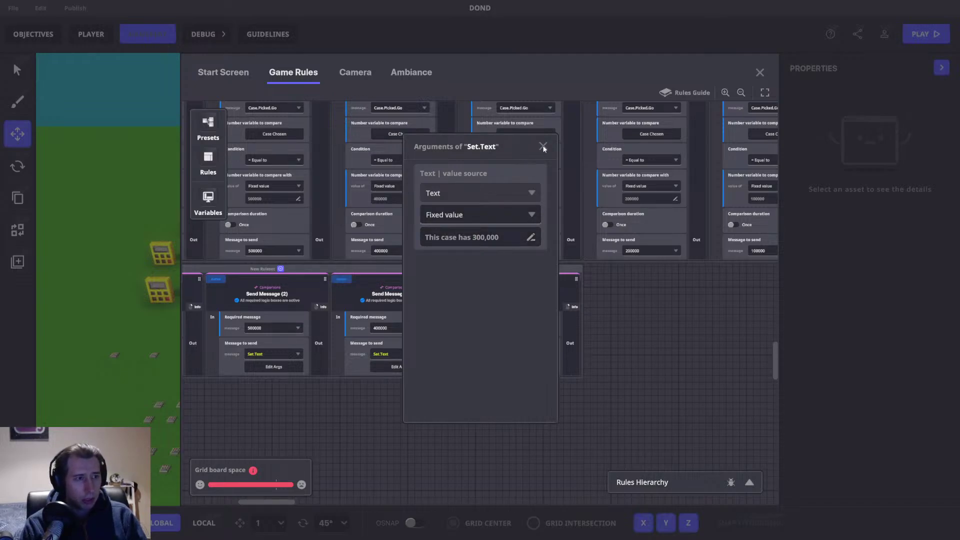
pyautogui.click(543, 146)
pyautogui.moveTo(623, 295); pyautogui.dragTo(459, 274)
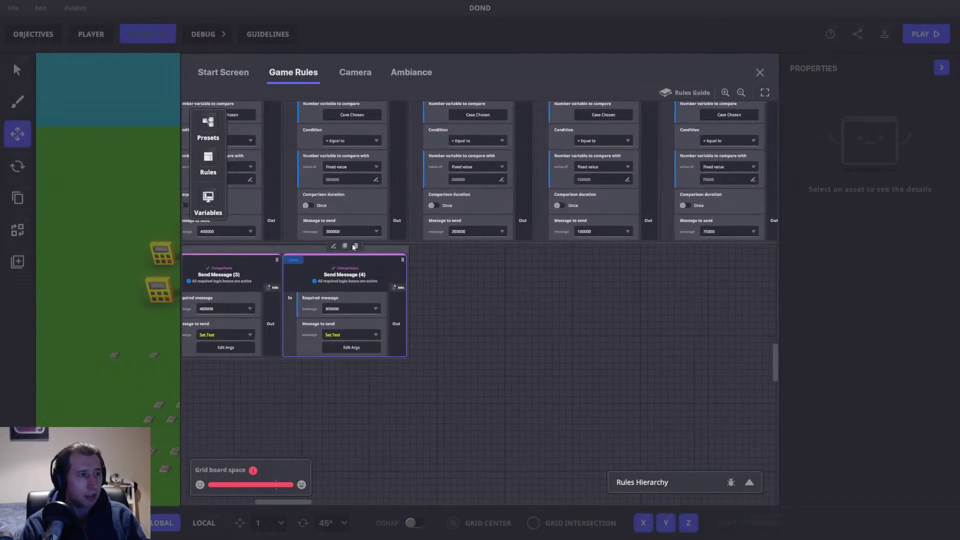
# Step: Duplicate it into a 200000 card with text 'This case has 200,000'
pyautogui.click(345, 246)
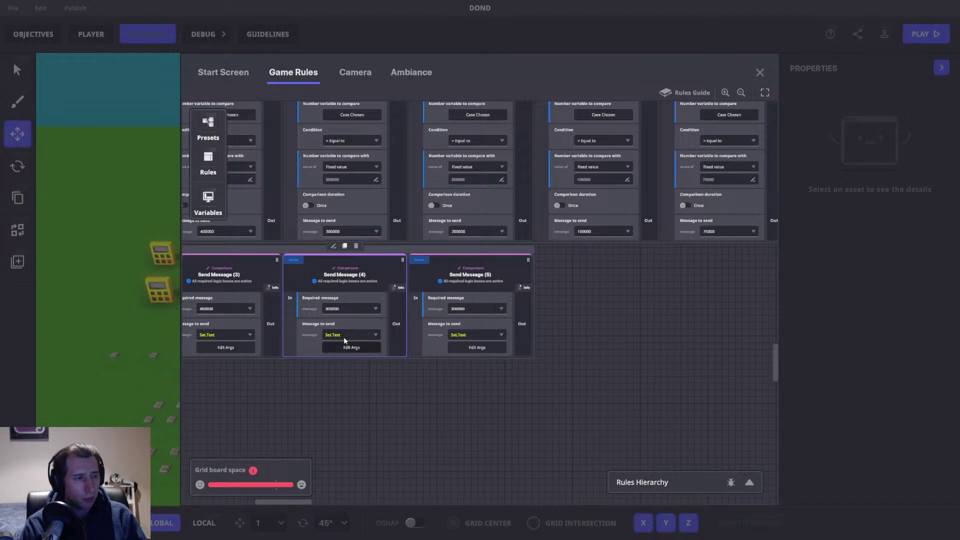
pyautogui.click(475, 308)
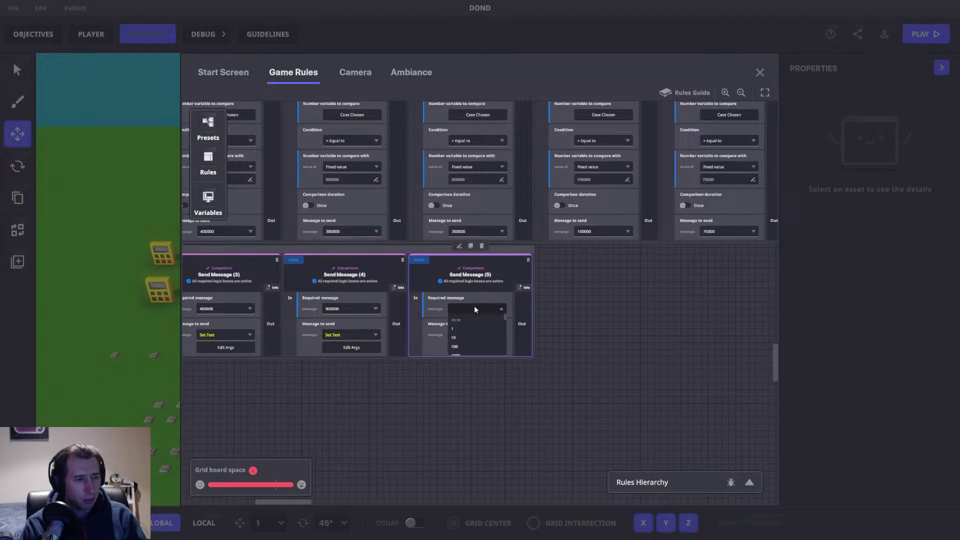
pyautogui.write('200000')
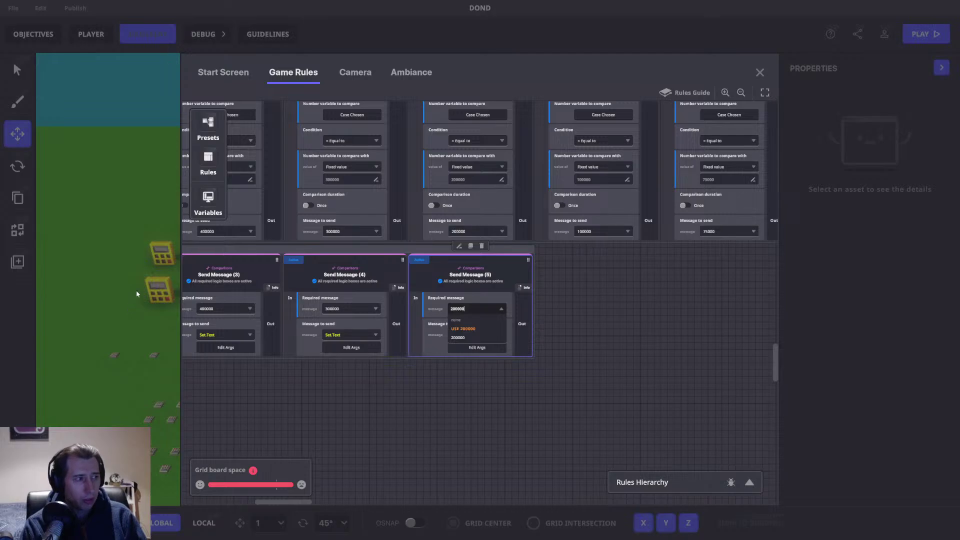
pyautogui.click(472, 337)
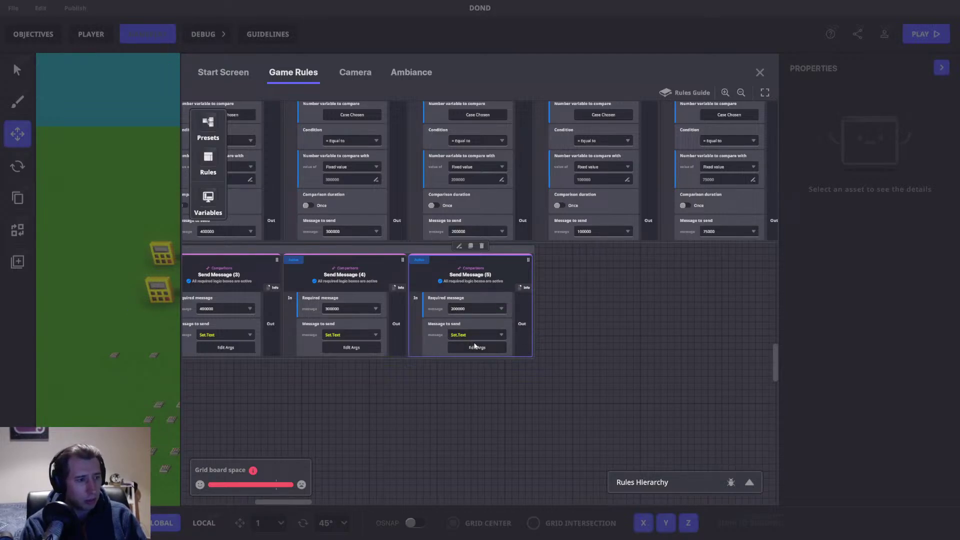
pyautogui.click(481, 348)
pyautogui.doubleClick(479, 239)
pyautogui.write('200')
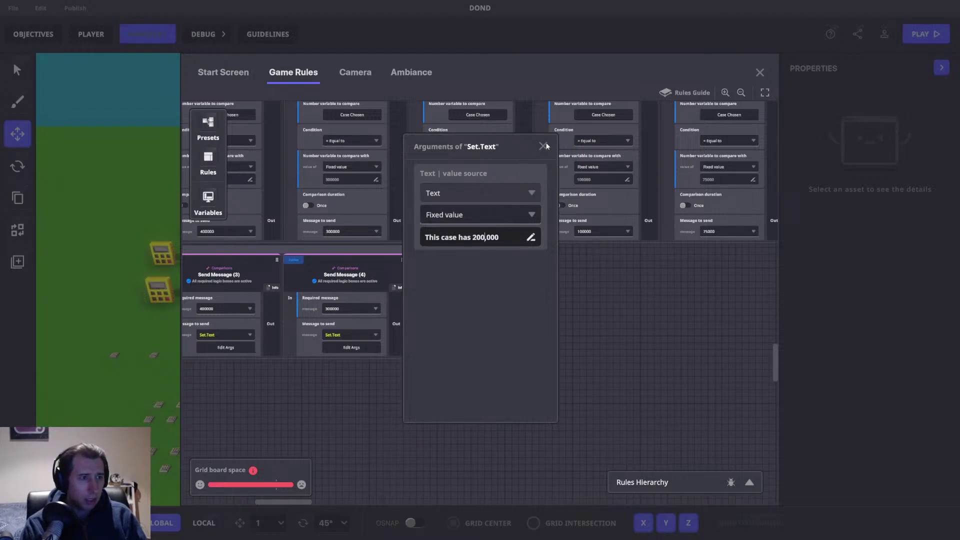
pyautogui.click(543, 146)
# Step: Duplicate it into a 100000 card announcing 'This case has 100,000', placed beside card 5
pyautogui.click(472, 246)
pyautogui.hscroll(3, 424, 287)
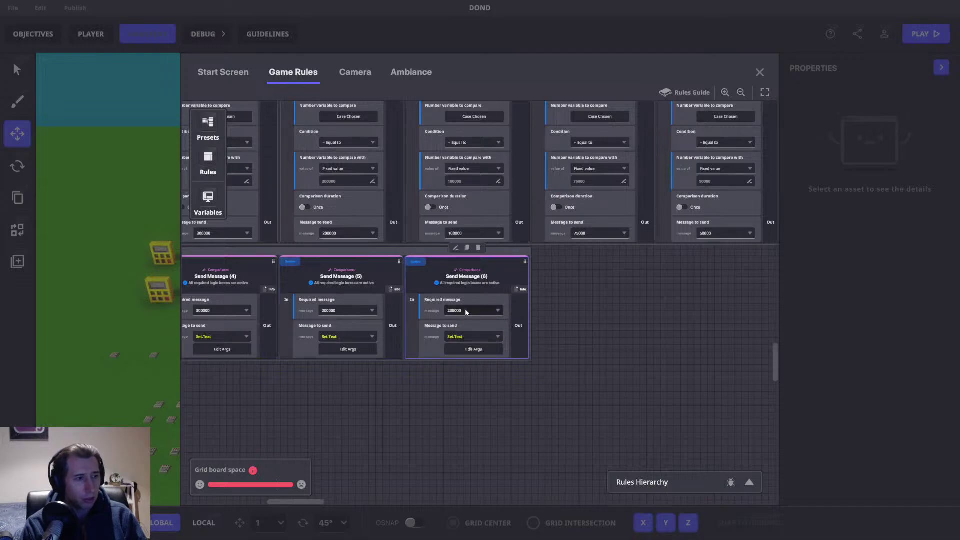
pyautogui.click(465, 310)
pyautogui.write('100000')
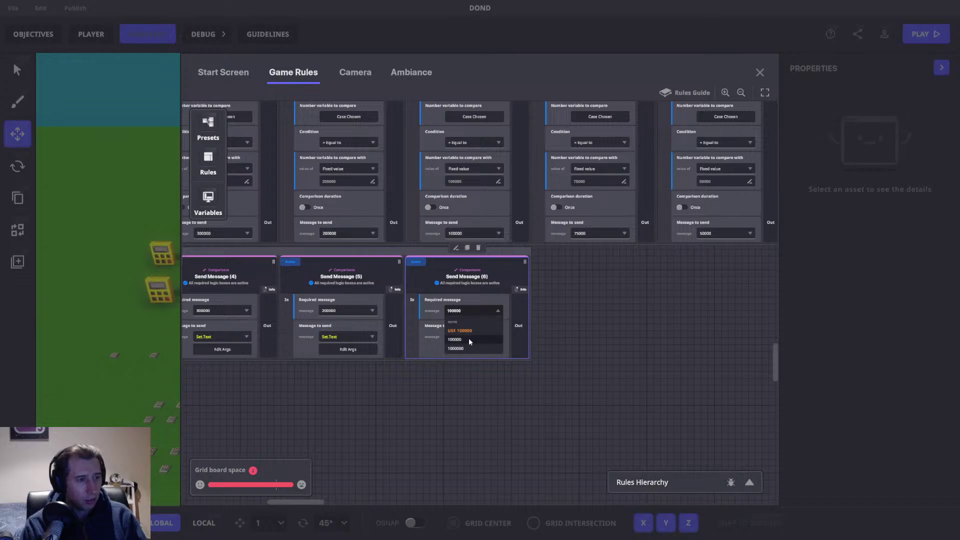
pyautogui.click(465, 330)
pyautogui.click(469, 350)
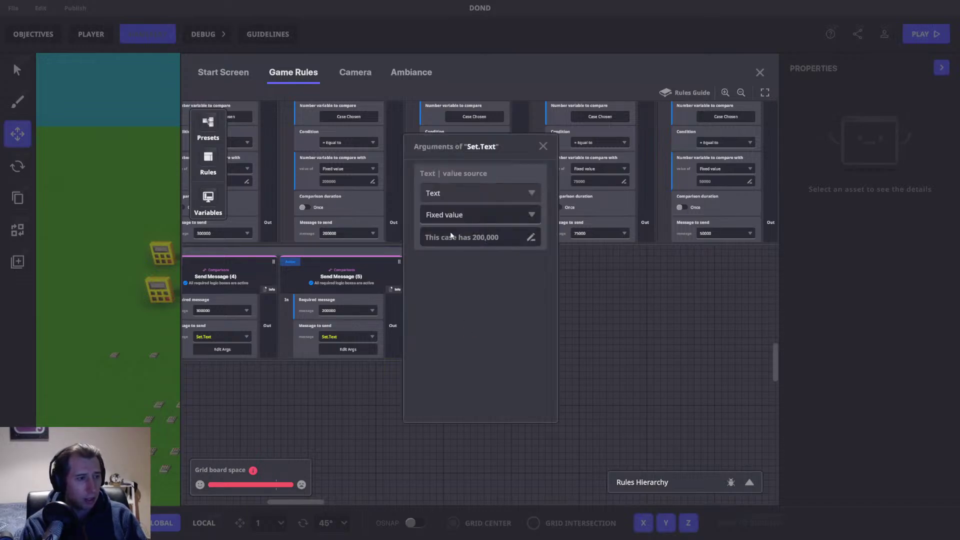
pyautogui.doubleClick(480, 238)
pyautogui.write('100')
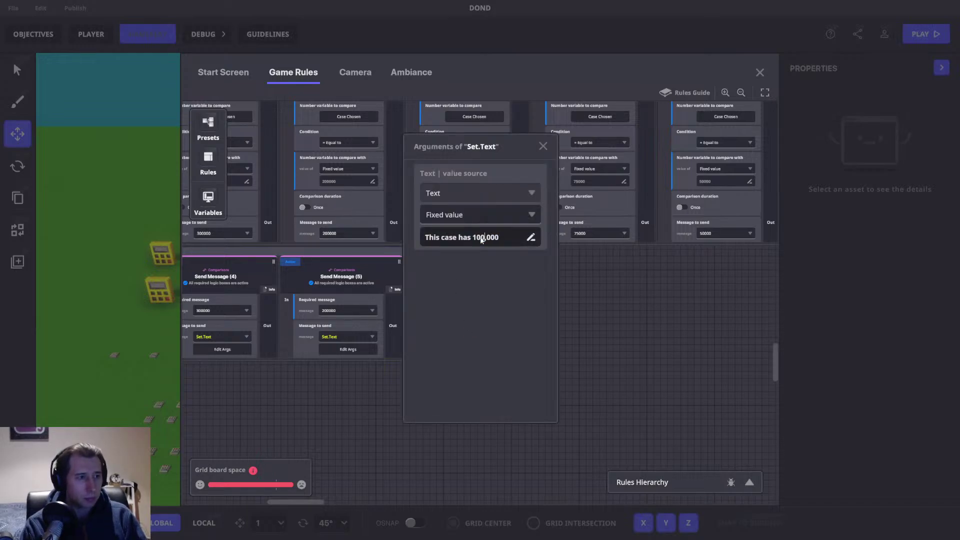
pyautogui.click(543, 146)
pyautogui.moveTo(535, 319); pyautogui.dragTo(401, 313)
pyautogui.click(368, 270)
pyautogui.moveTo(368, 268); pyautogui.dragTo(395, 233)
pyautogui.moveTo(467, 218); pyautogui.dragTo(364, 212)
# Step: Duplicate the 100000 card into Send Message (7), receiving 75000 and showing 75,000
pyautogui.click(478, 183)
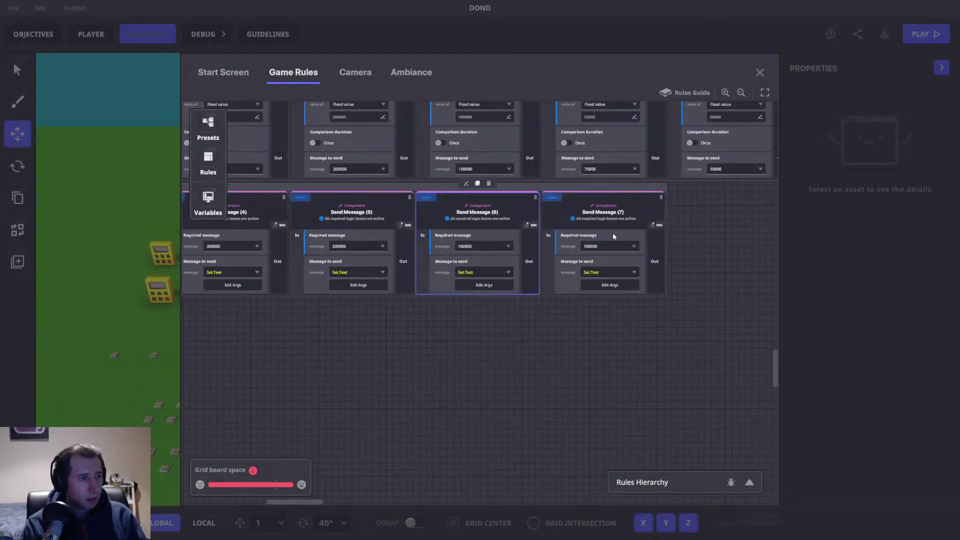
pyautogui.click(610, 246)
pyautogui.write('75000')
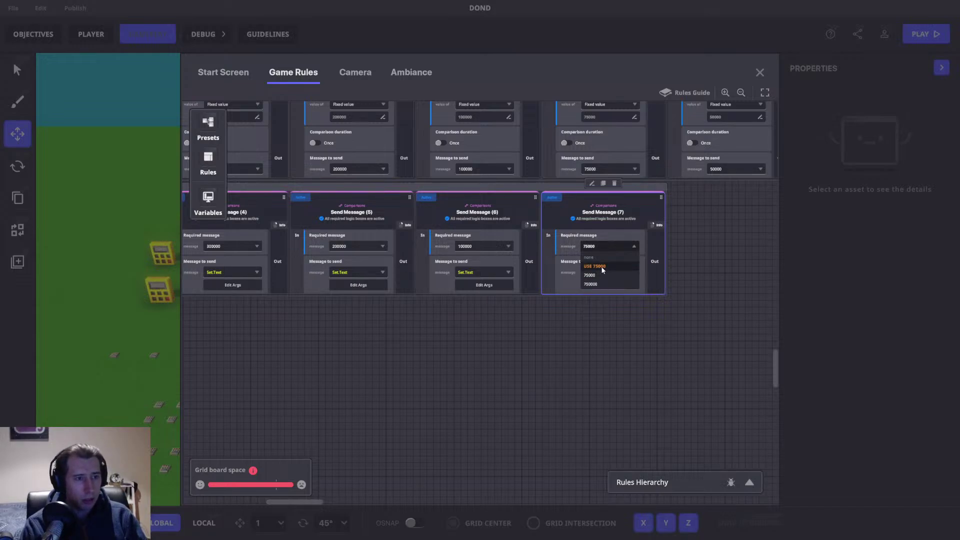
pyautogui.click(600, 275)
pyautogui.click(610, 285)
pyautogui.doubleClick(483, 238)
pyautogui.write('75')
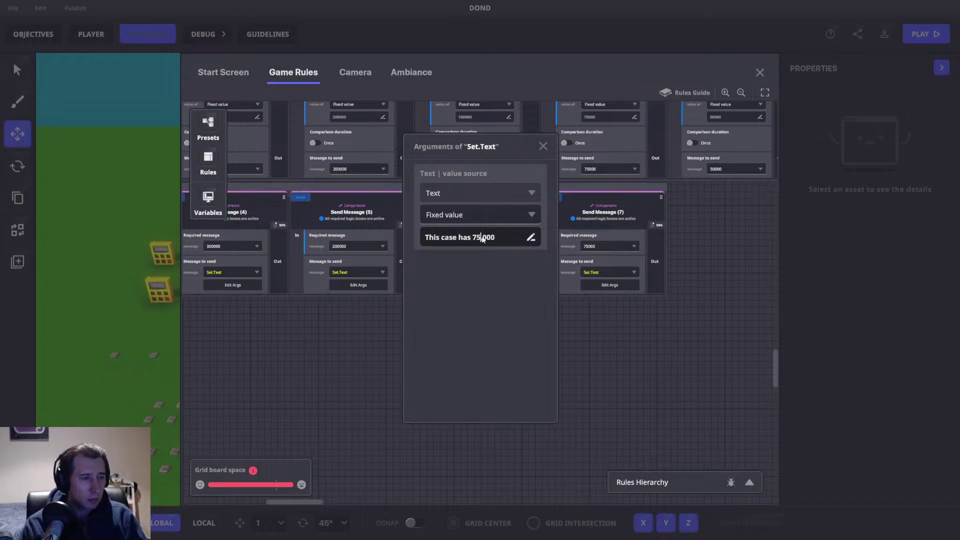
pyautogui.click(510, 272)
pyautogui.moveTo(682, 275); pyautogui.dragTo(426, 339)
# Step: Duplicate Send Message (7) into (8), requiring 50000 with case text reading 50,000
pyautogui.click(403, 285)
pyautogui.click(346, 250)
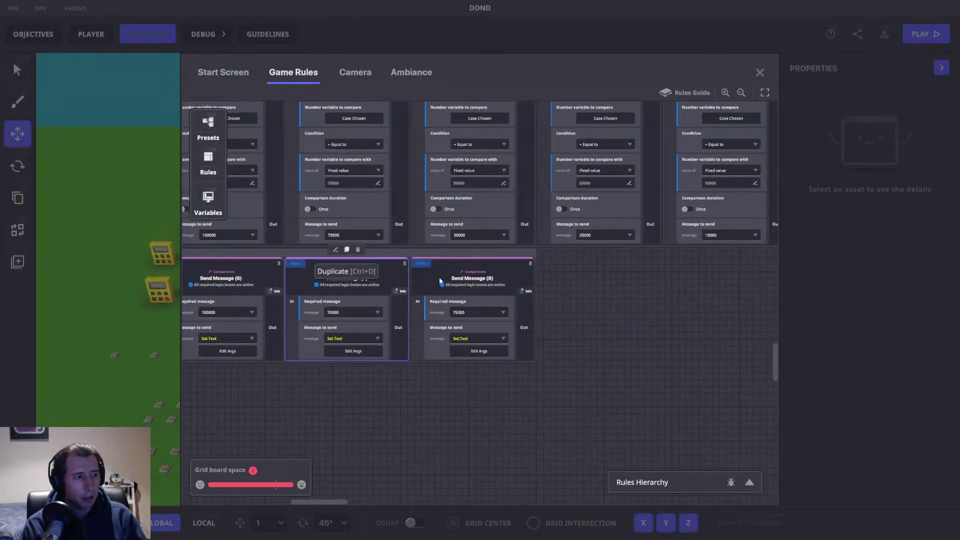
pyautogui.click(471, 313)
pyautogui.write('50')
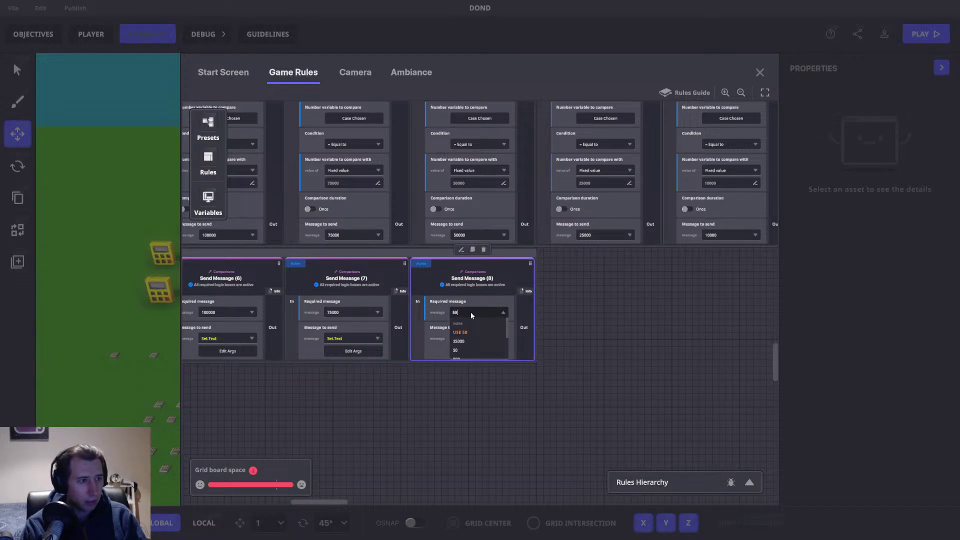
pyautogui.write('000')
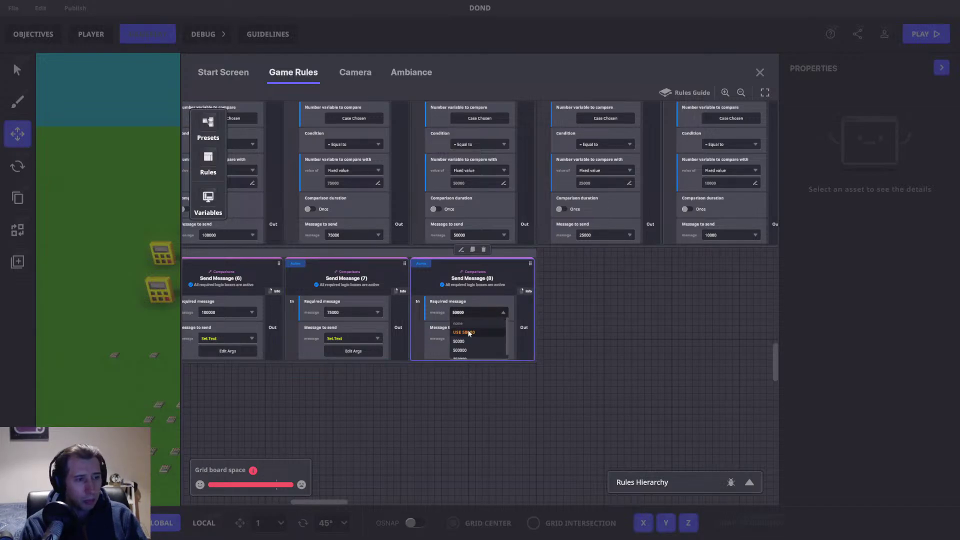
pyautogui.press('Return')
pyautogui.click(467, 352)
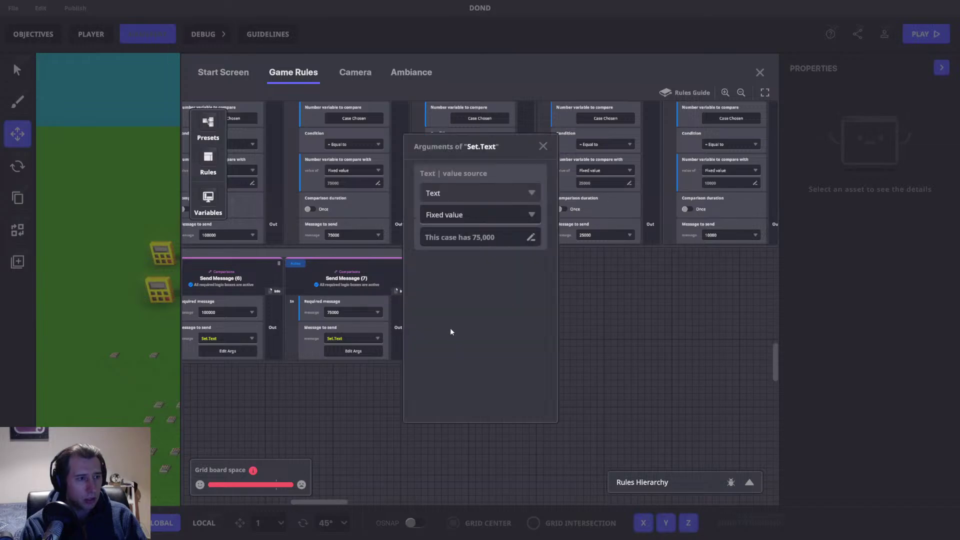
pyautogui.doubleClick(475, 239)
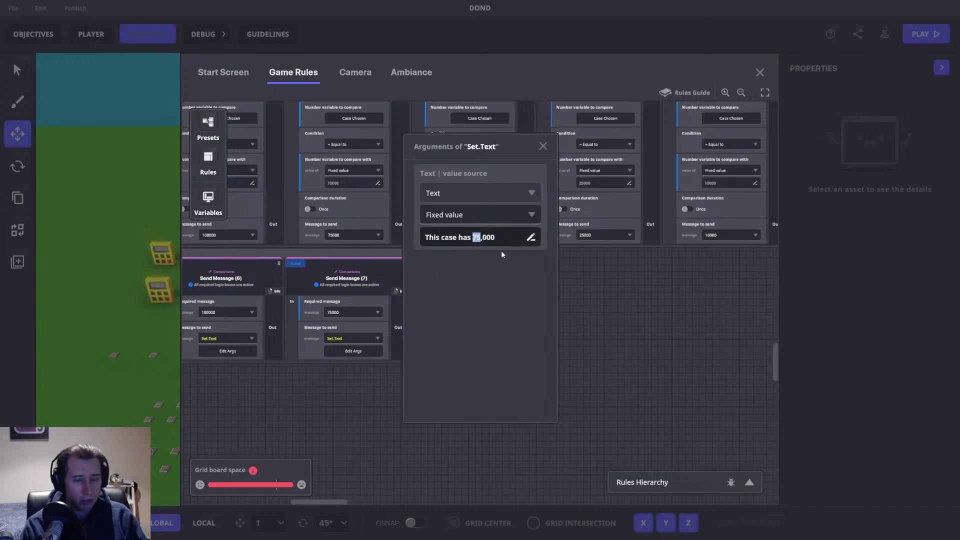
pyautogui.write('50')
pyautogui.press('Return')
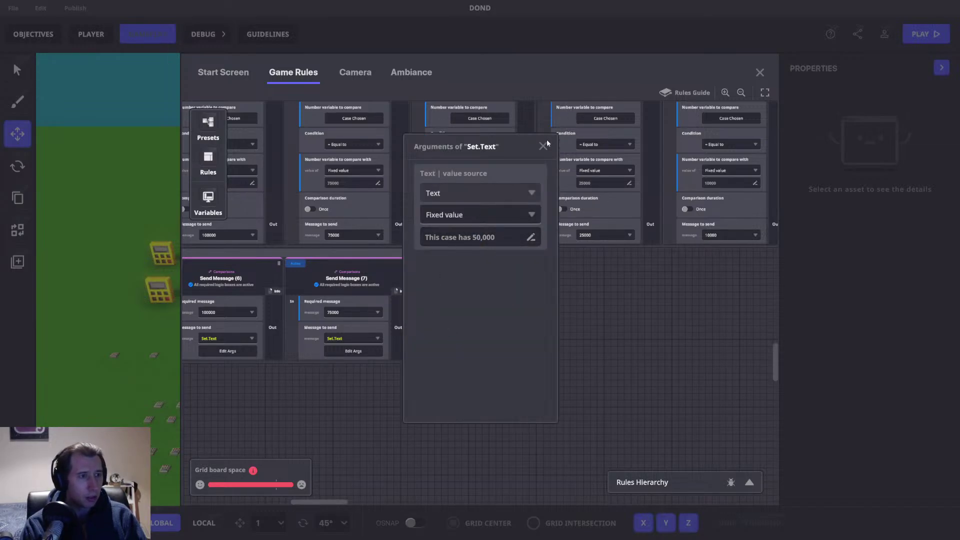
pyautogui.click(543, 146)
pyautogui.moveTo(561, 328); pyautogui.dragTo(512, 358)
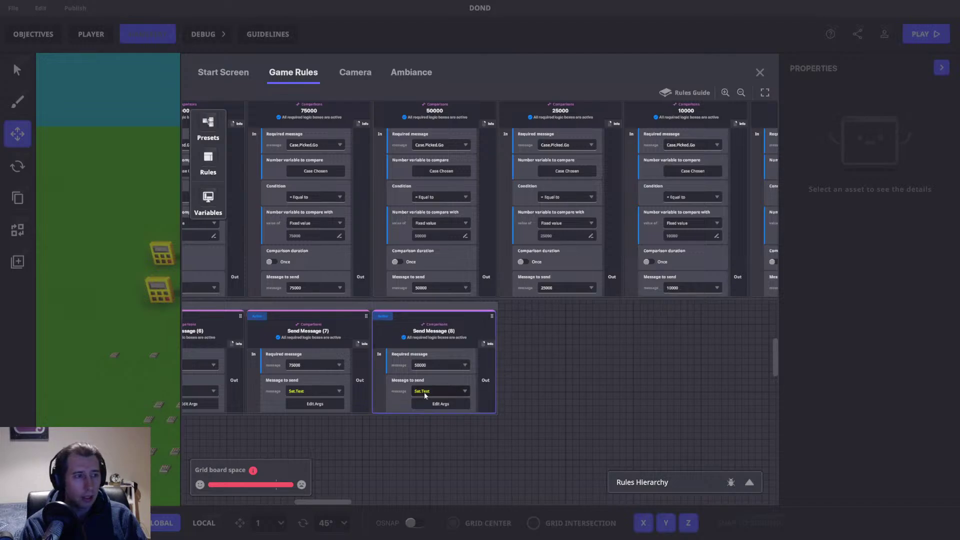
pyautogui.moveTo(503, 382); pyautogui.dragTo(470, 373)
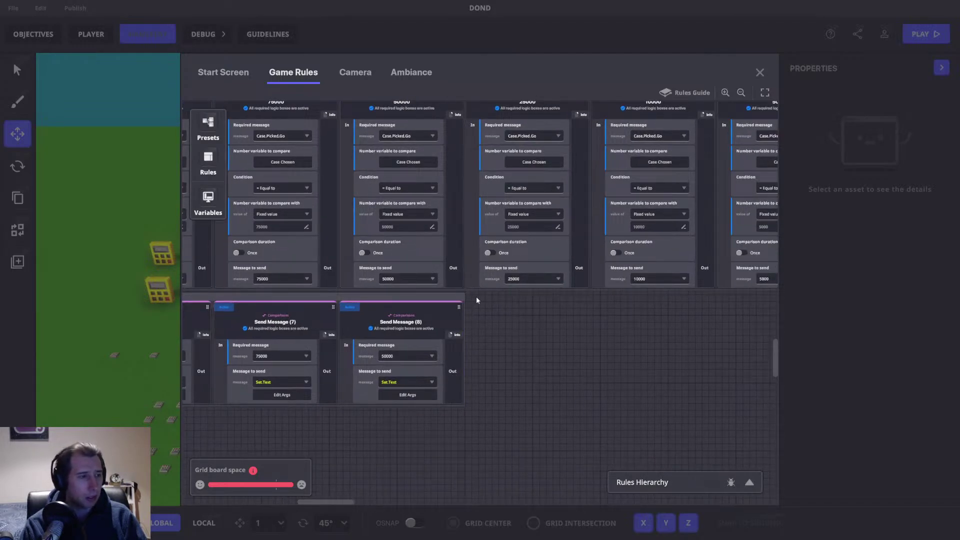
# Step: Duplicate Send Message (8) into (9), requiring 25000 with case text reading 25,000
pyautogui.moveTo(433, 322)
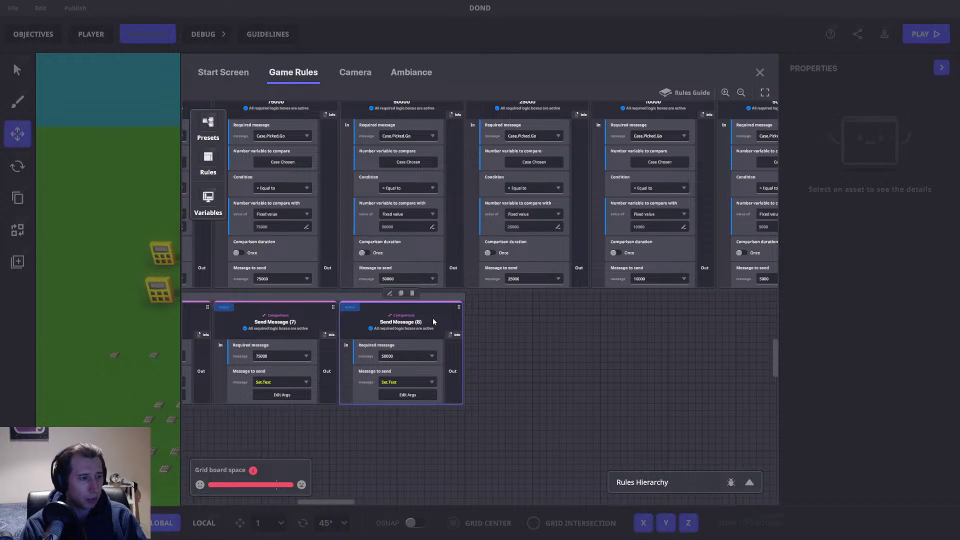
pyautogui.click(400, 293)
pyautogui.click(530, 356)
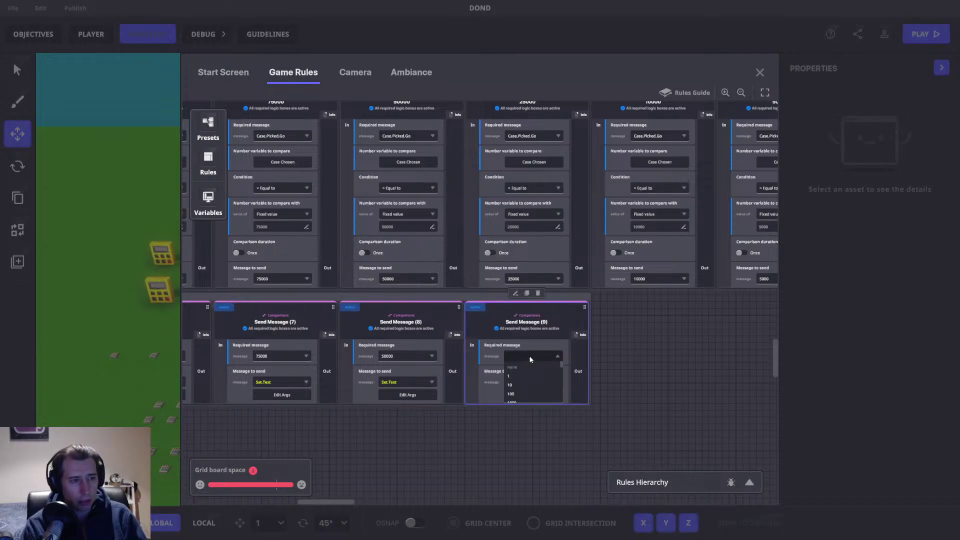
pyautogui.write('25000')
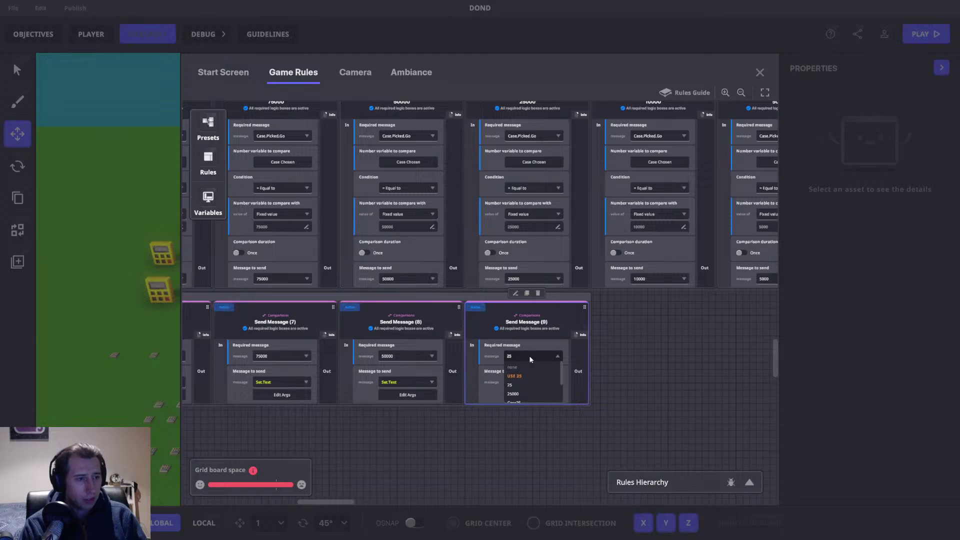
pyautogui.click(531, 376)
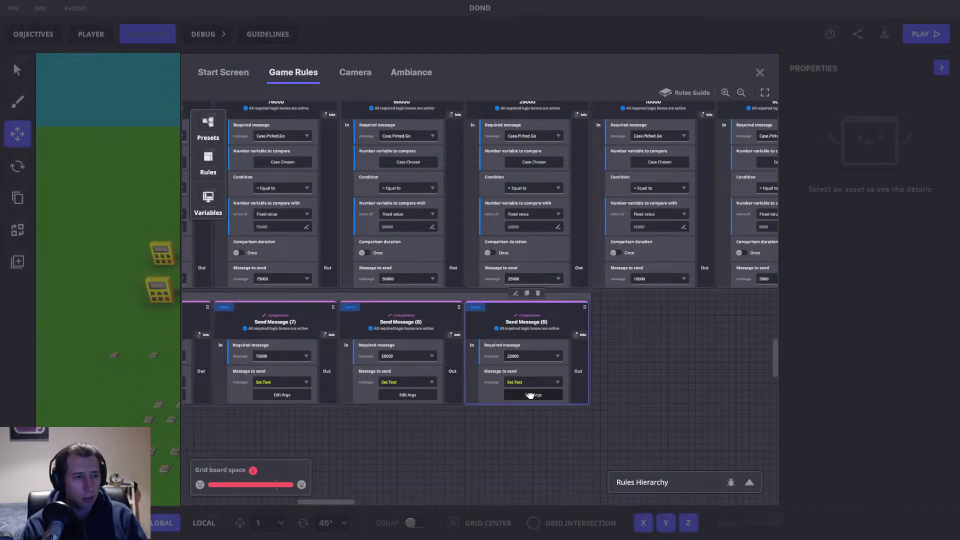
pyautogui.hscroll(3, 529, 397)
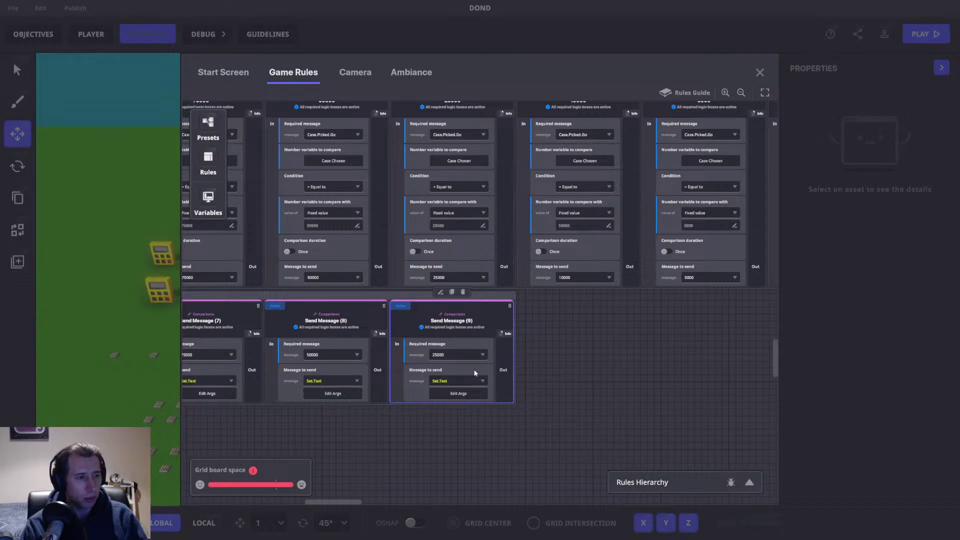
pyautogui.click(459, 393)
pyautogui.click(475, 237)
pyautogui.doubleClick(476, 236)
pyautogui.write('25000')
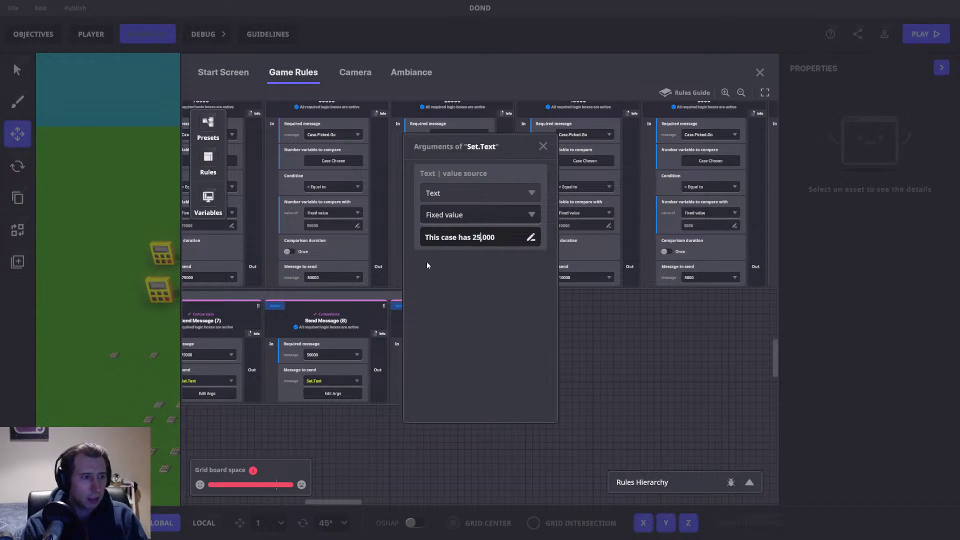
pyautogui.press('Return')
pyautogui.click(543, 146)
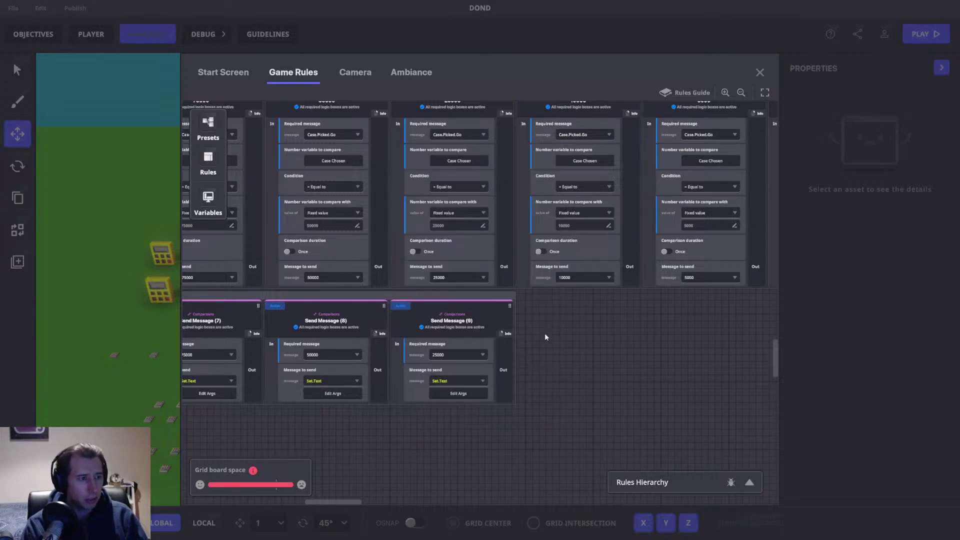
# Step: Create Send Message (10) requiring 10000 with case text reading 10,000
pyautogui.moveTo(456, 321); pyautogui.dragTo(368, 321)
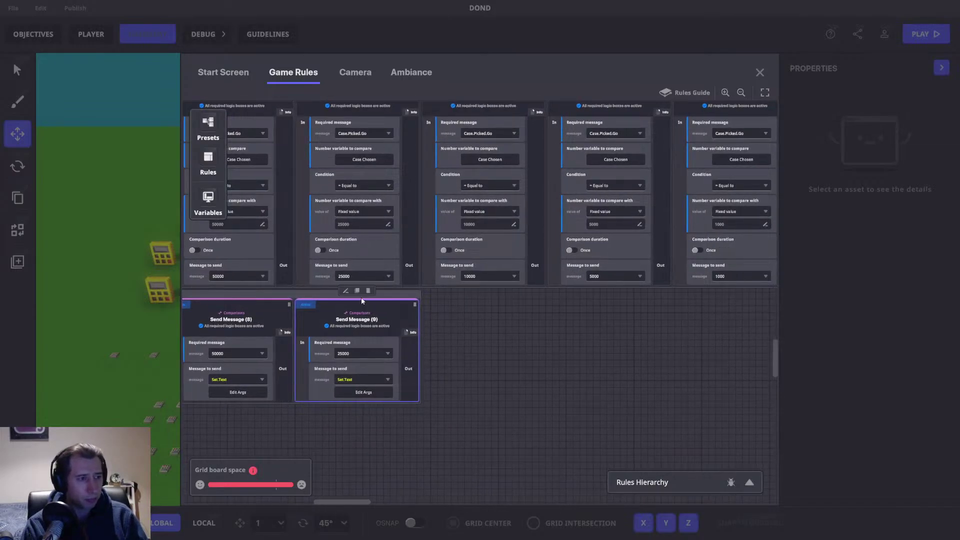
pyautogui.click(357, 291)
pyautogui.click(484, 353)
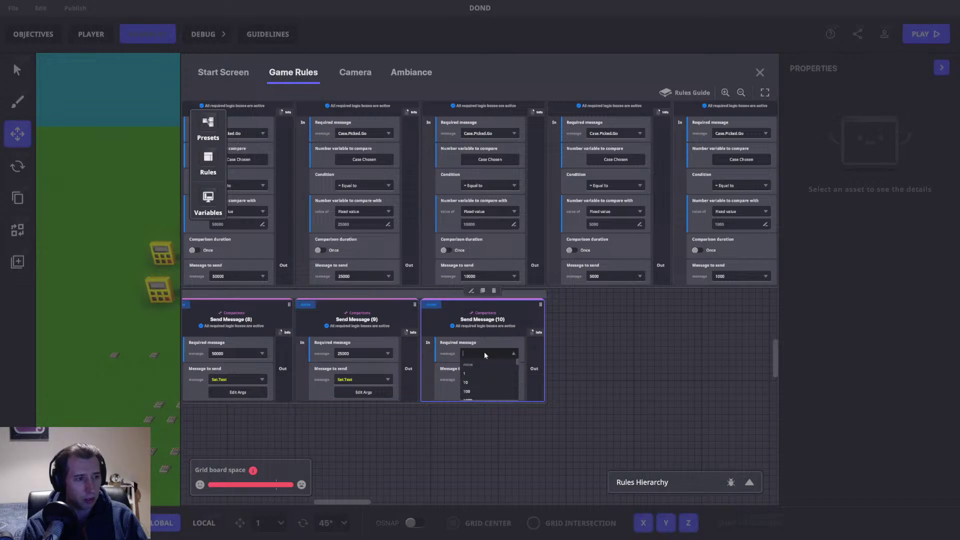
pyautogui.write('10000')
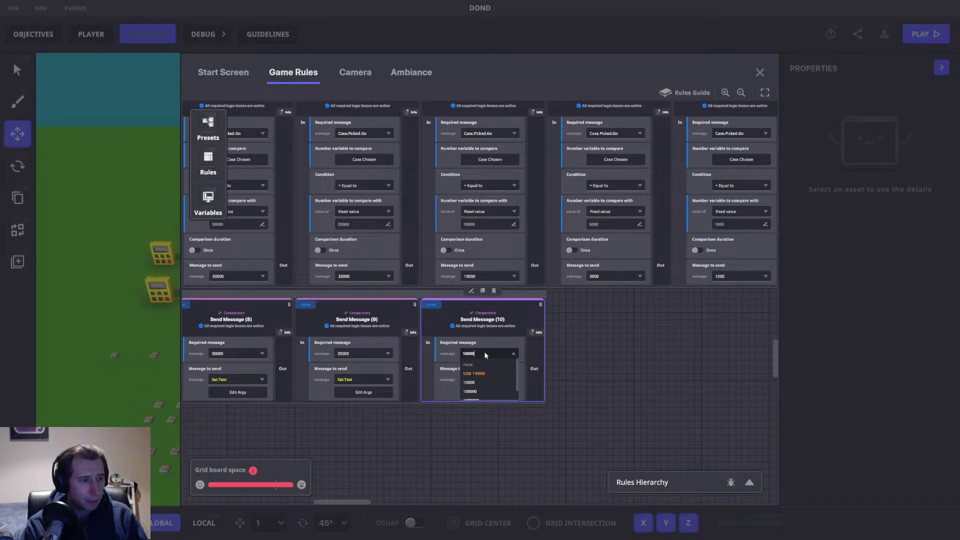
pyautogui.click(482, 374)
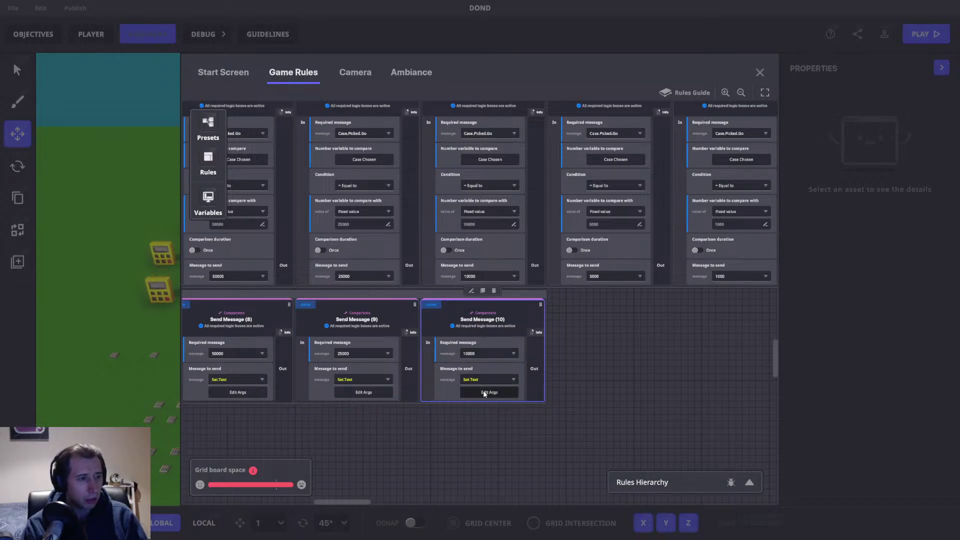
pyautogui.click(488, 392)
pyautogui.doubleClick(475, 238)
pyautogui.write('10,000')
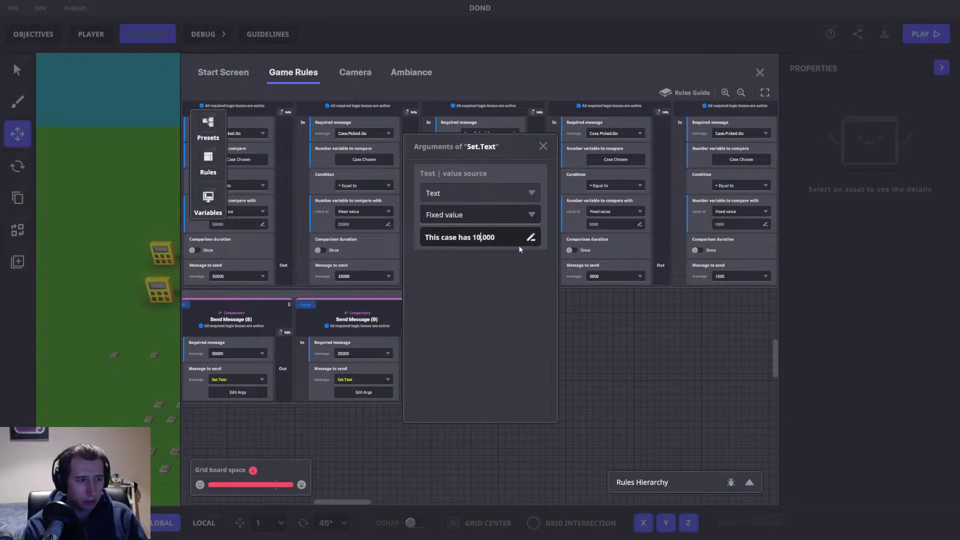
pyautogui.click(543, 146)
# Step: Create Send Message (11) requiring 5000 with case text reading 5,000
pyautogui.moveTo(564, 317); pyautogui.dragTo(366, 310)
pyautogui.click(286, 286)
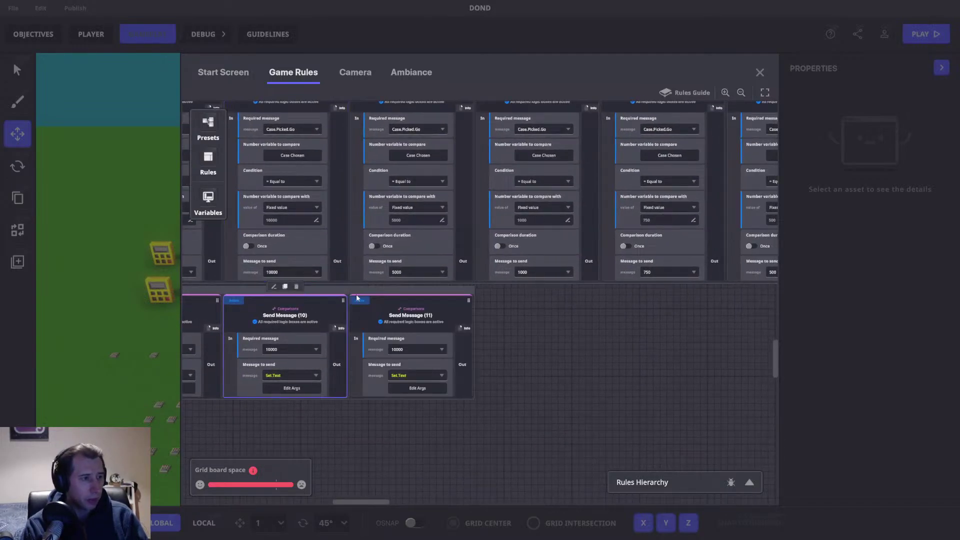
pyautogui.click(409, 349)
pyautogui.write('5000')
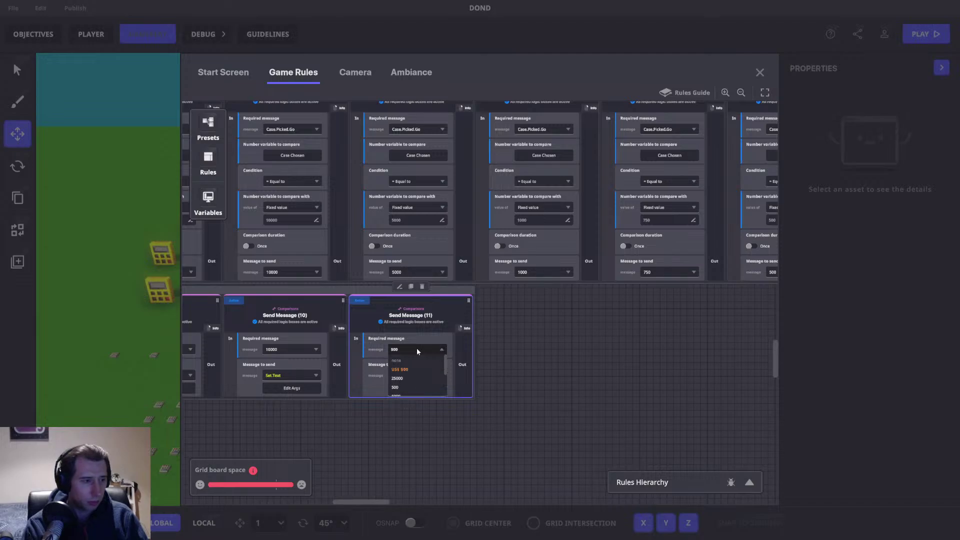
pyautogui.click(406, 371)
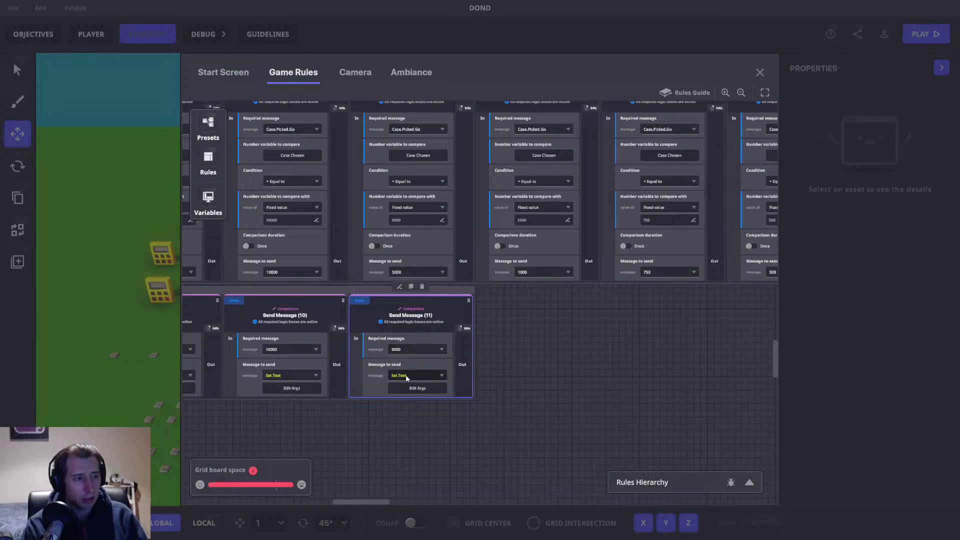
pyautogui.click(406, 385)
pyautogui.click(463, 241)
pyautogui.doubleClick(476, 237)
pyautogui.write('5')
pyautogui.click(543, 146)
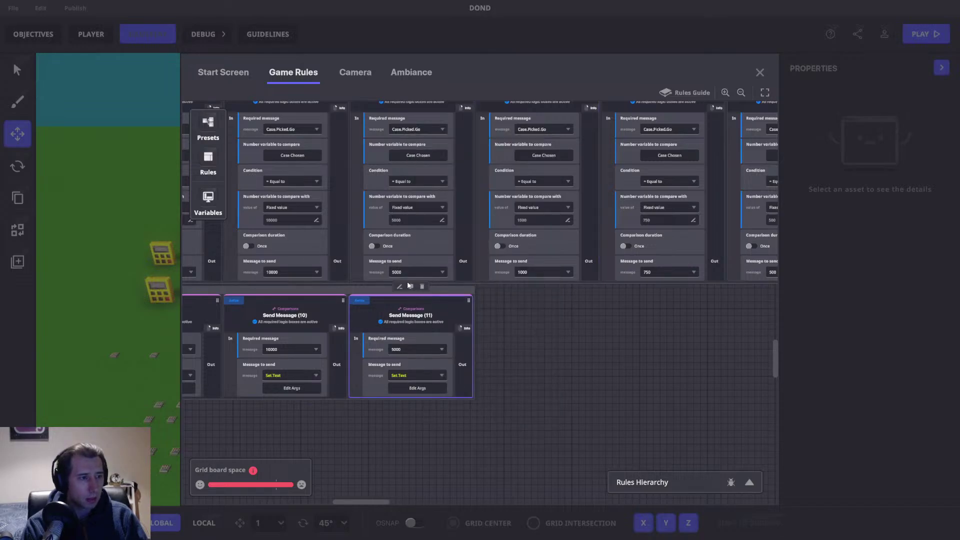
# Step: Create Send Message (12) requiring 1000 with case text reading 1,000
pyautogui.click(410, 286)
pyautogui.click(530, 350)
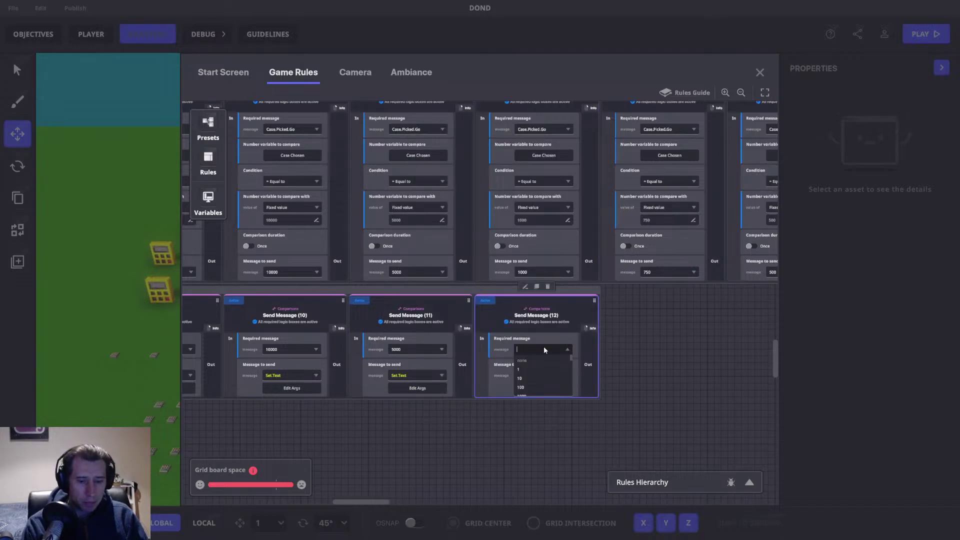
pyautogui.scroll(-1, 544, 346)
pyautogui.click(530, 370)
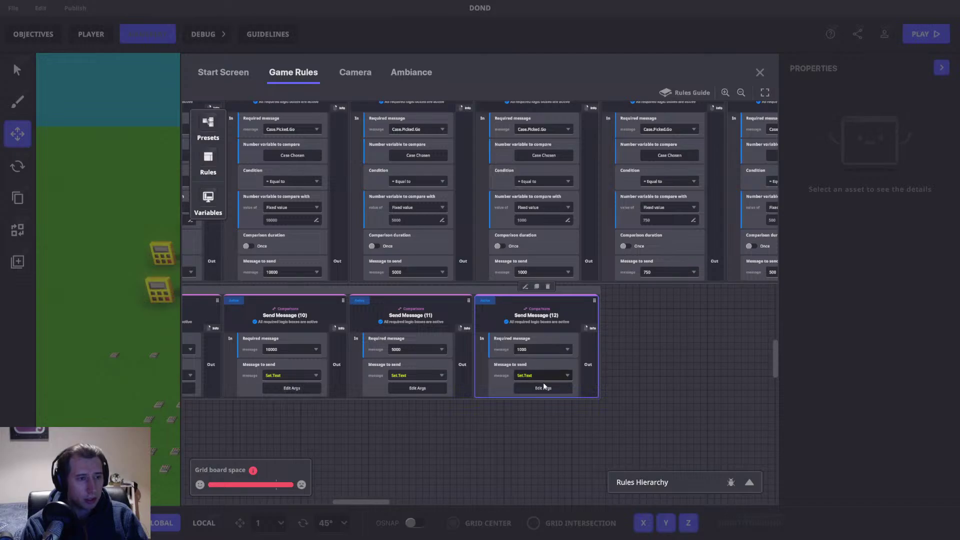
pyautogui.click(543, 387)
pyautogui.click(475, 238)
pyautogui.moveTo(472, 238); pyautogui.dragTo(475, 238)
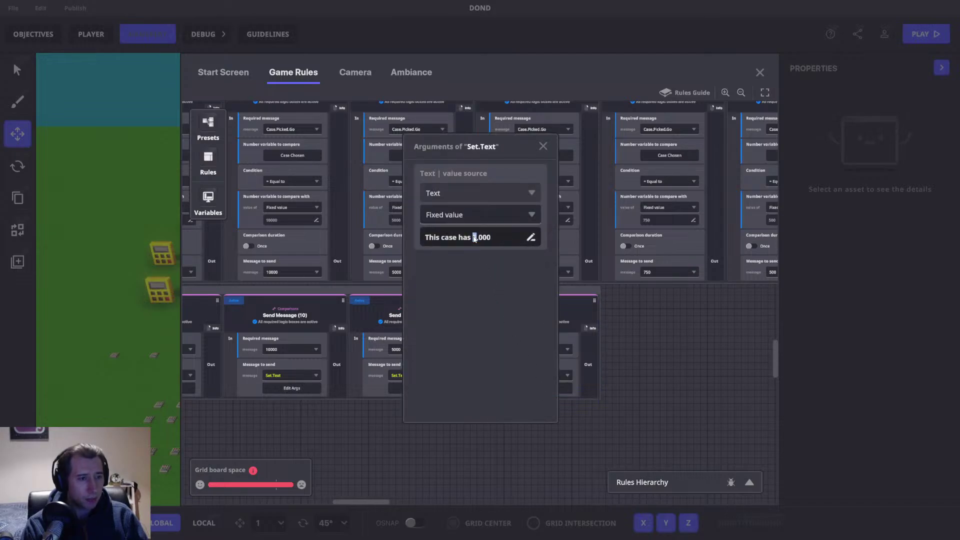
pyautogui.press('BackSpace')
pyautogui.write('1')
pyautogui.click(543, 145)
# Step: Create Send Message (13) requiring 750 with case text 'This case has 750'
pyautogui.moveTo(527, 302); pyautogui.dragTo(412, 293)
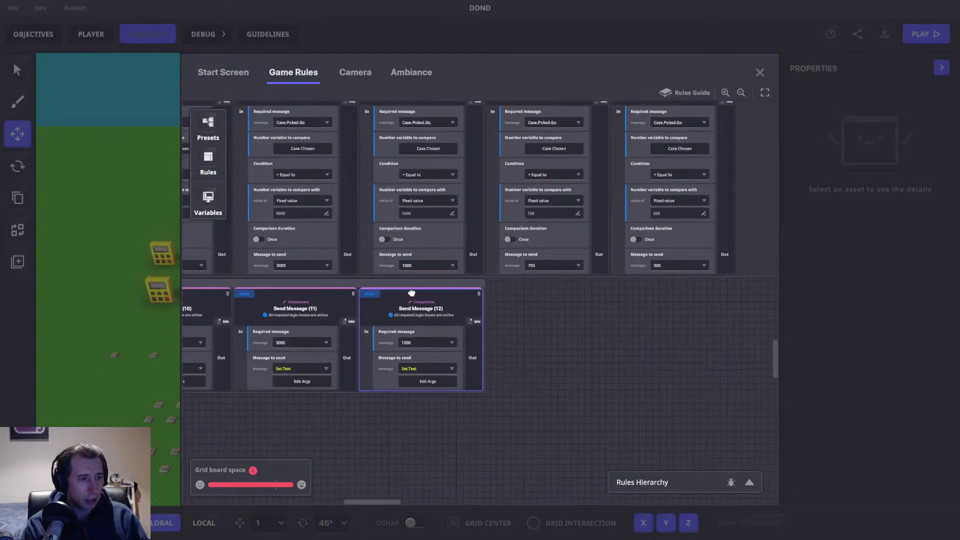
pyautogui.click(362, 275)
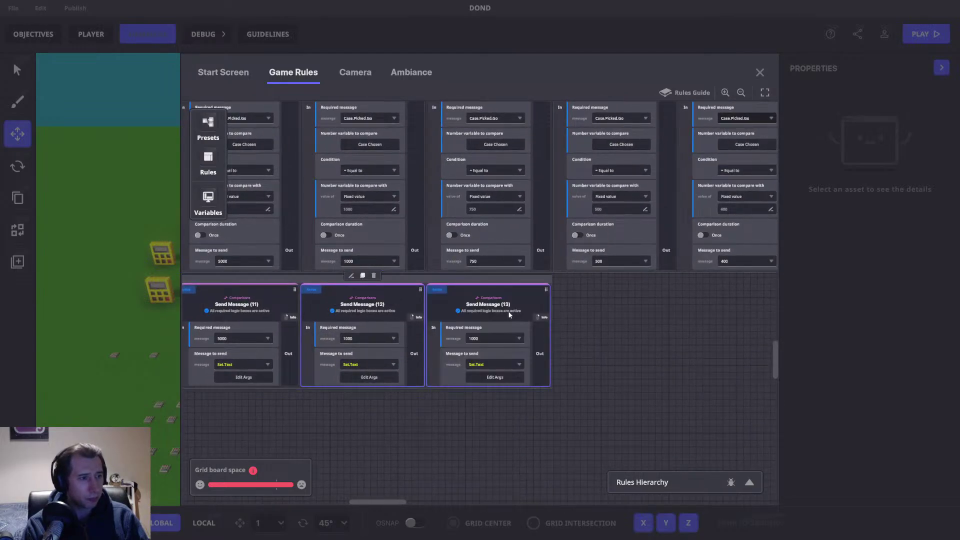
pyautogui.click(482, 338)
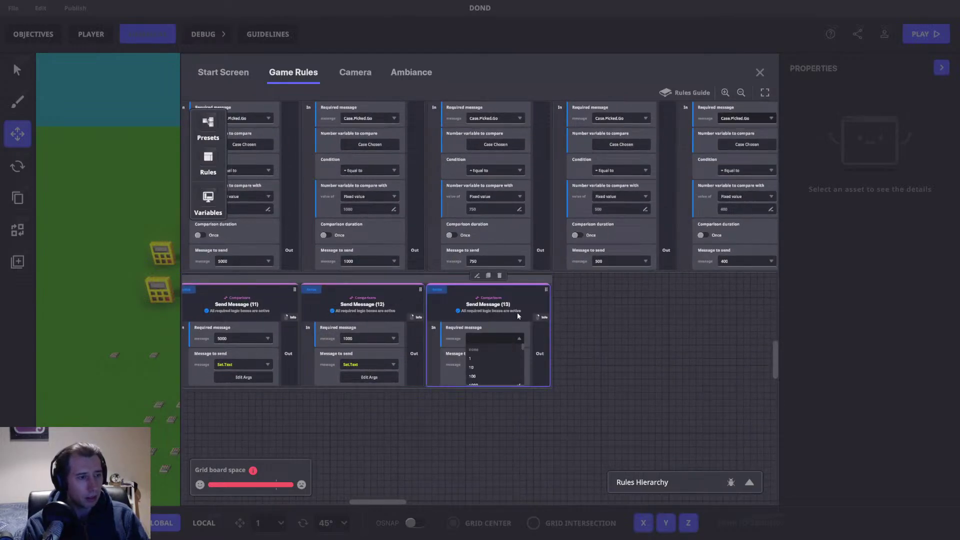
pyautogui.write('750')
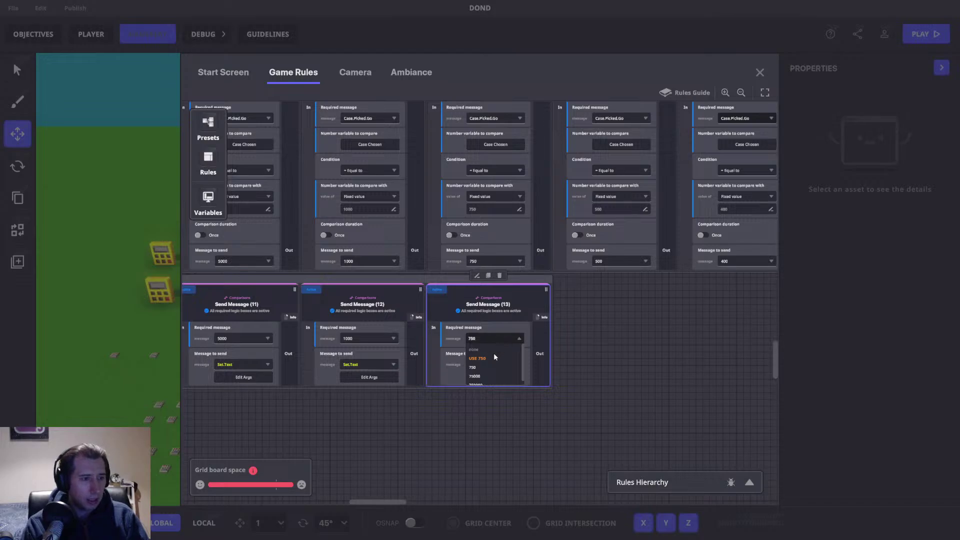
pyautogui.click(489, 359)
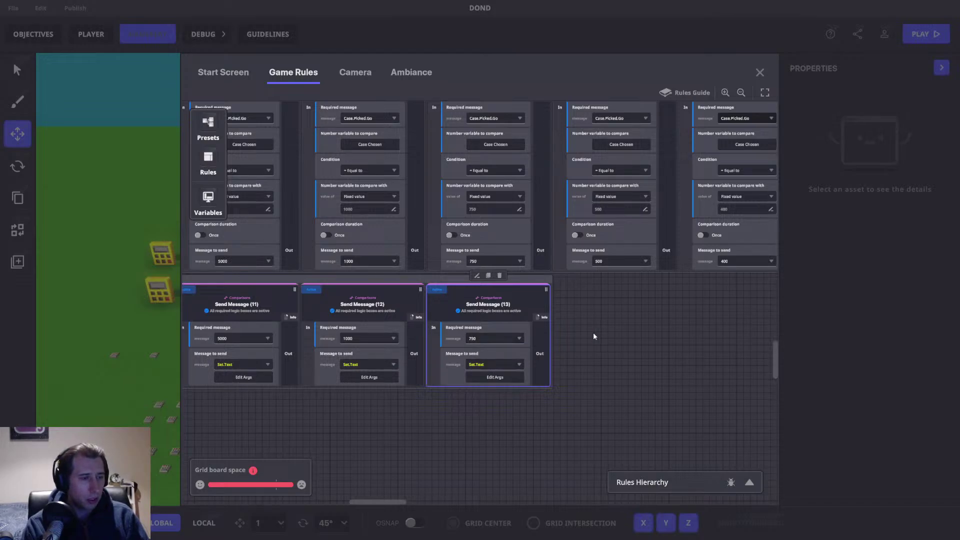
pyautogui.moveTo(596, 331); pyautogui.dragTo(524, 330)
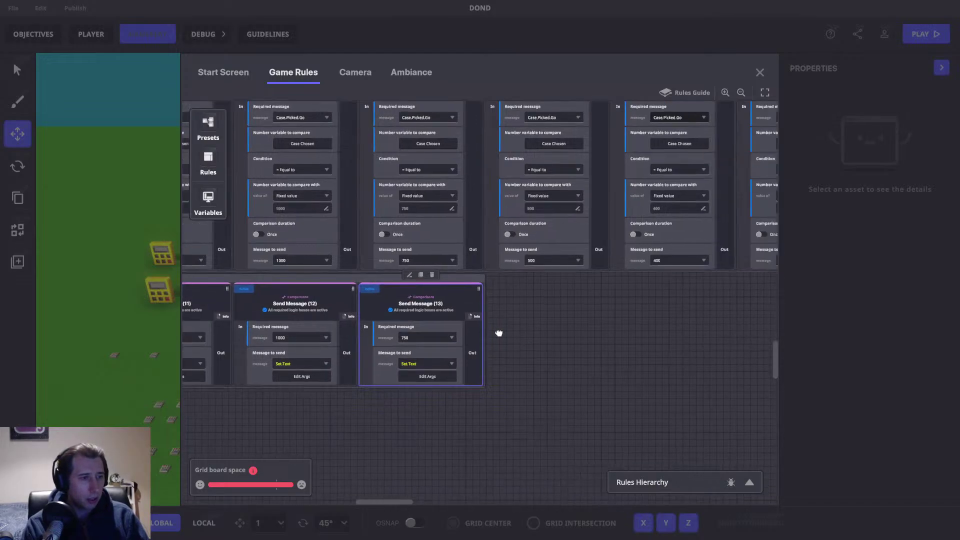
pyautogui.click(430, 376)
pyautogui.click(483, 238)
pyautogui.press('BackSpace')
pyautogui.press('BackSpace')
pyautogui.press('BackSpace')
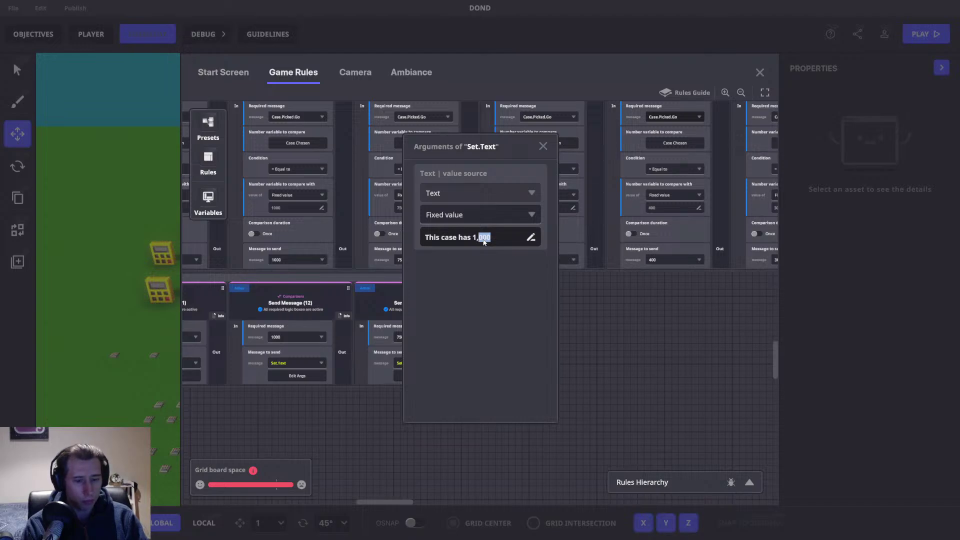
pyautogui.write('750')
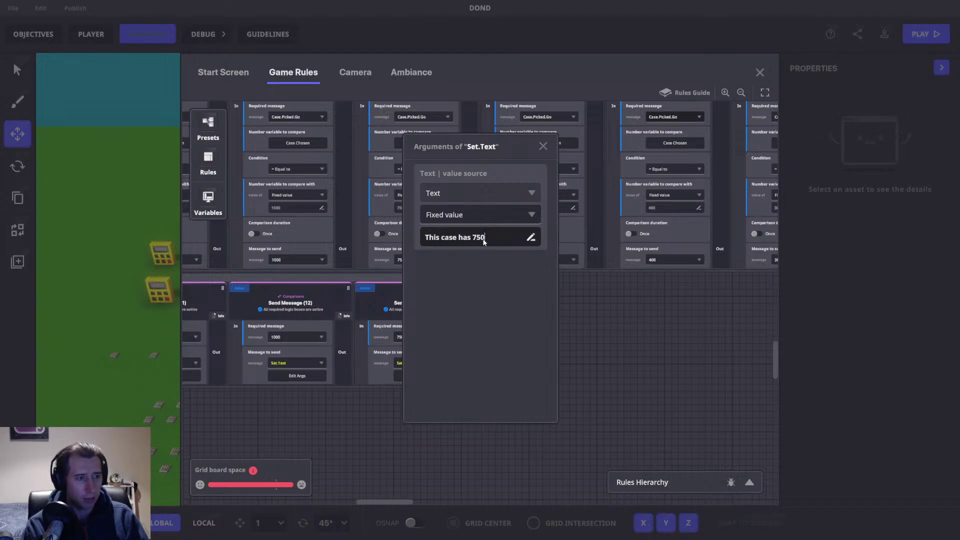
pyautogui.click(572, 275)
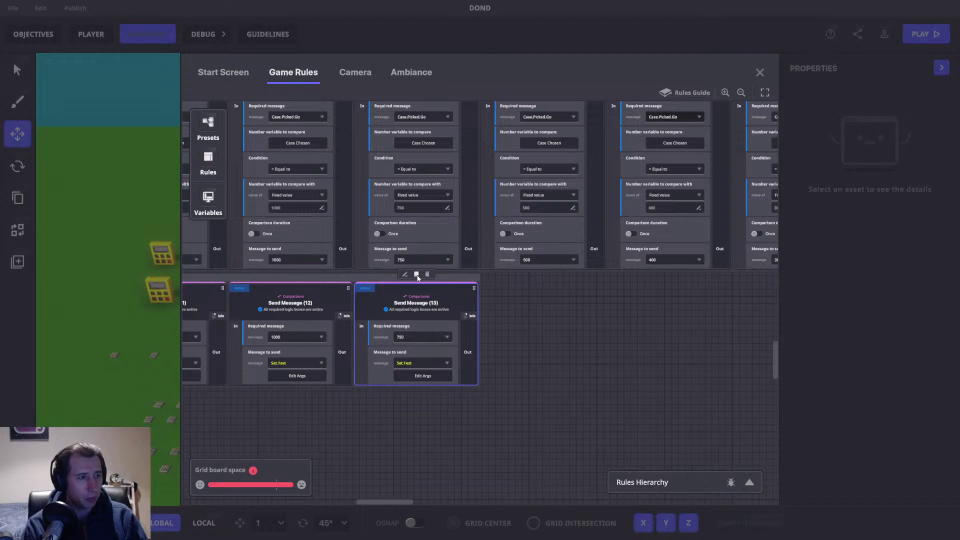
# Step: Create Send Message (14) requiring 500 and edit its case text for 500
pyautogui.click(418, 275)
pyautogui.click(534, 337)
pyautogui.write('500')
pyautogui.click(538, 355)
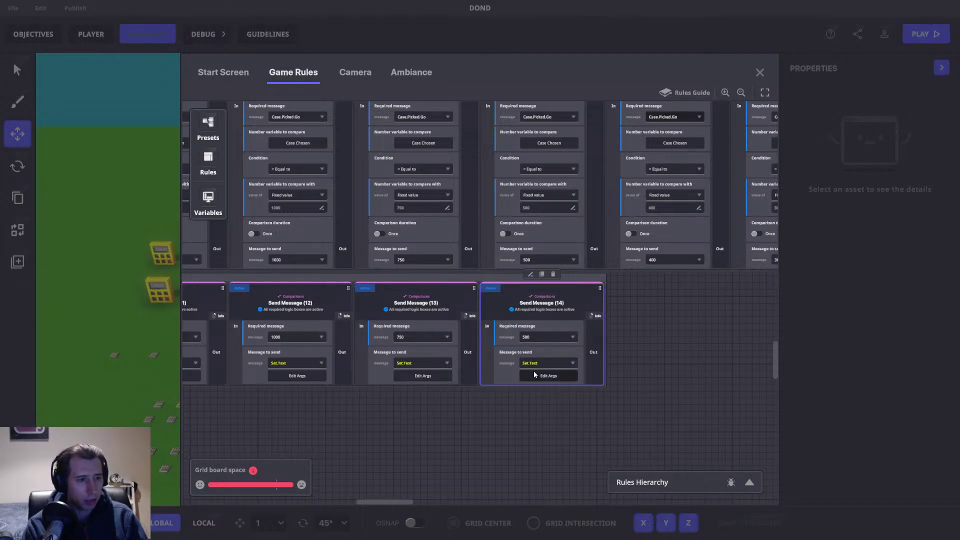
pyautogui.click(534, 374)
pyautogui.click(479, 238)
pyautogui.doubleClick(479, 238)
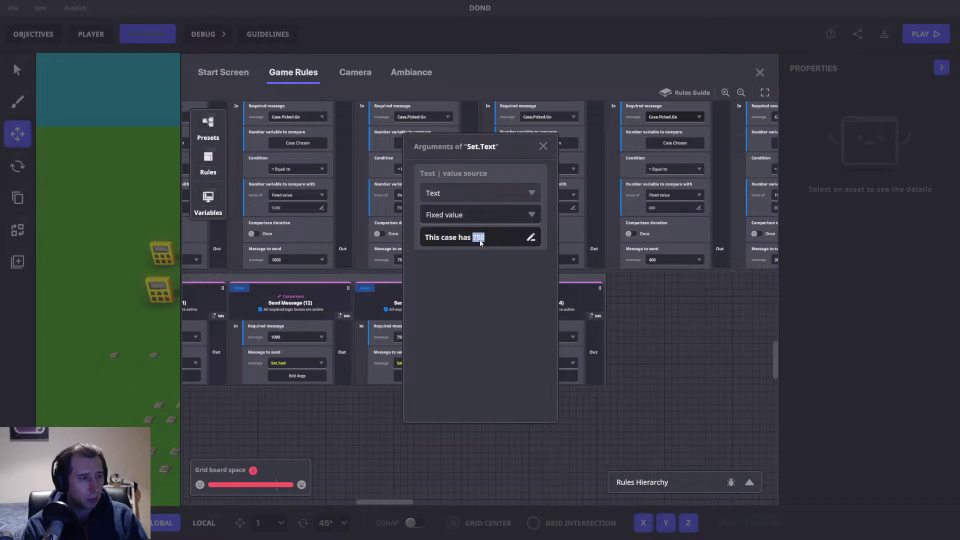
pyautogui.click(542, 144)
# Step: Create Send Message (15) requiring 400 with 'This case has 400', then duplicate it
pyautogui.moveTo(615, 265); pyautogui.dragTo(334, 308)
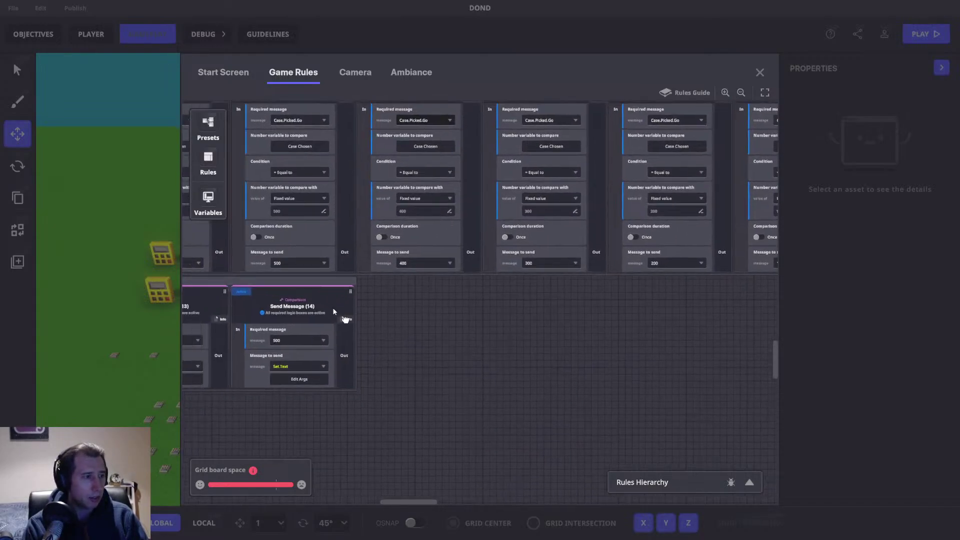
pyautogui.click(298, 278)
pyautogui.click(422, 340)
pyautogui.write('400')
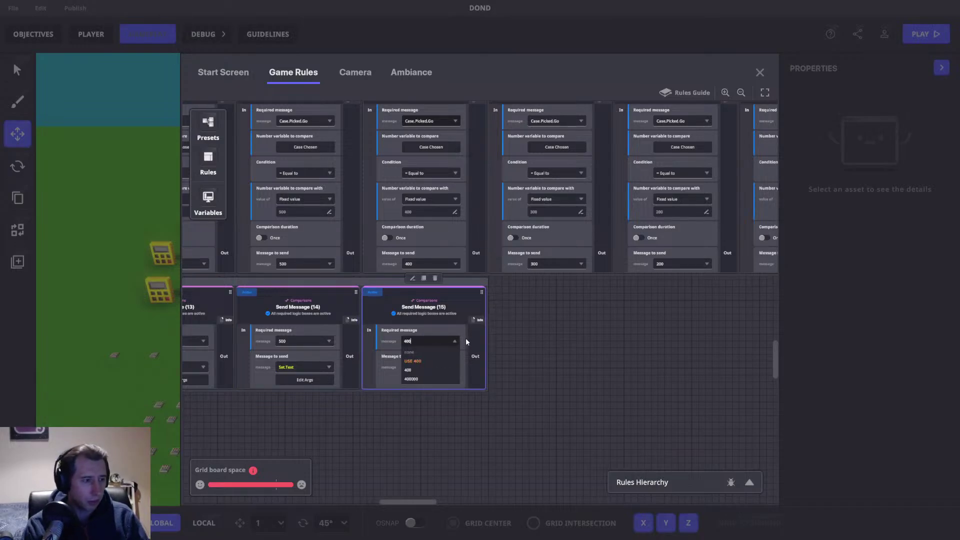
pyautogui.click(413, 361)
pyautogui.click(430, 380)
pyautogui.click(499, 237)
pyautogui.doubleClick(499, 237)
pyautogui.write('400')
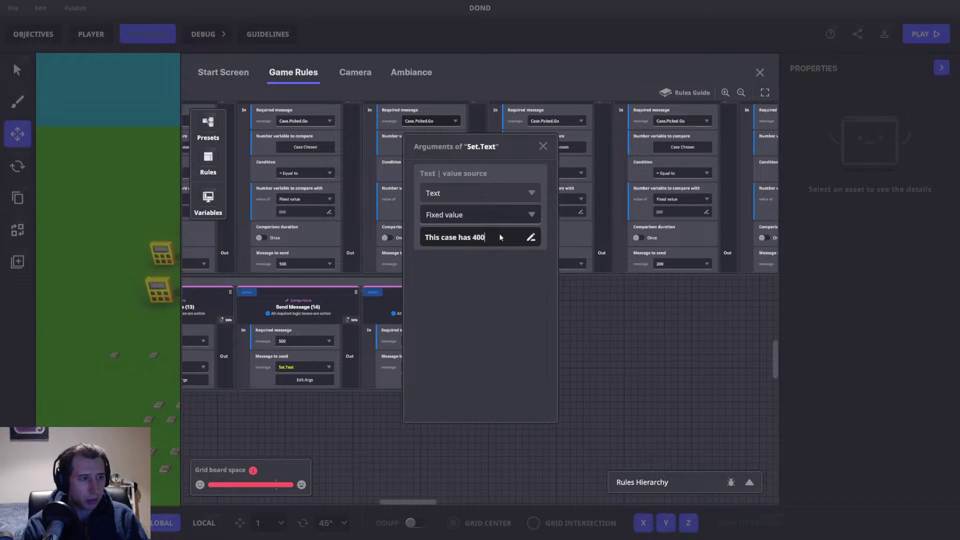
pyautogui.click(543, 146)
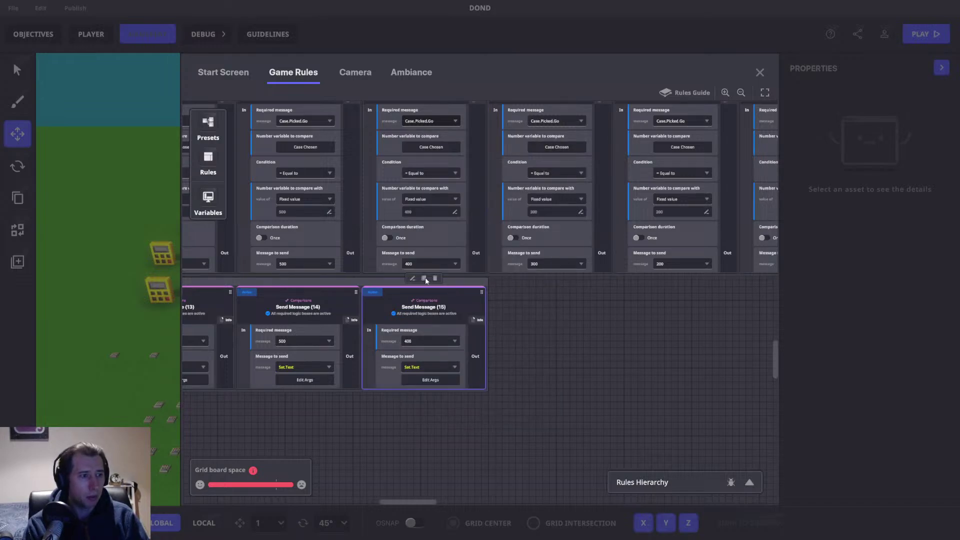
pyautogui.click(425, 279)
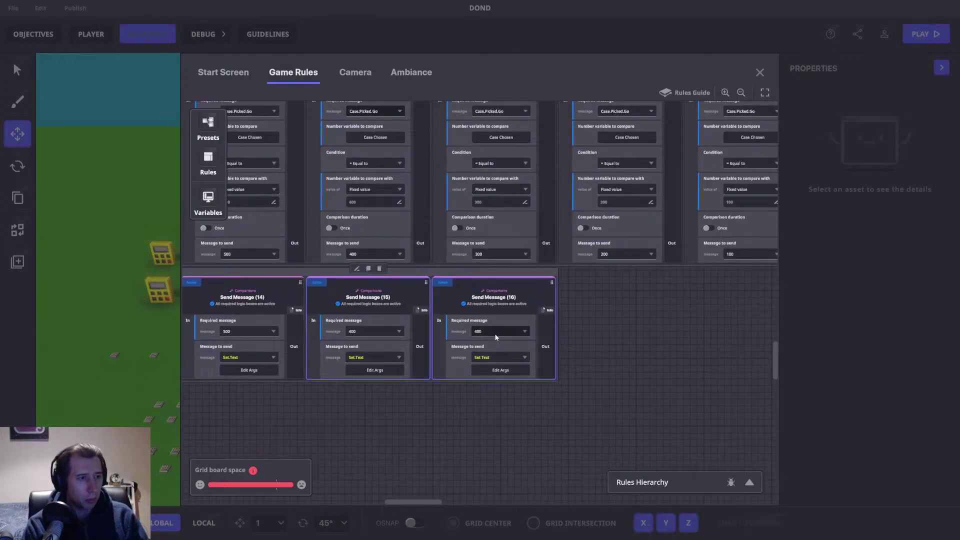
pyautogui.click(496, 334)
# Step: Make Send Message (16) require 300 and set its case text to 'This case has 300'
pyautogui.write('300')
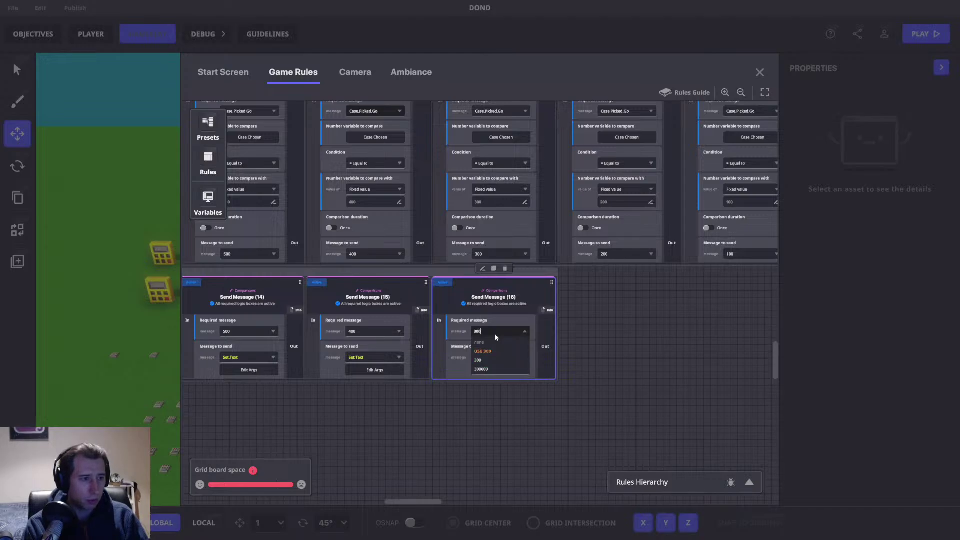
pyautogui.click(482, 352)
pyautogui.click(500, 370)
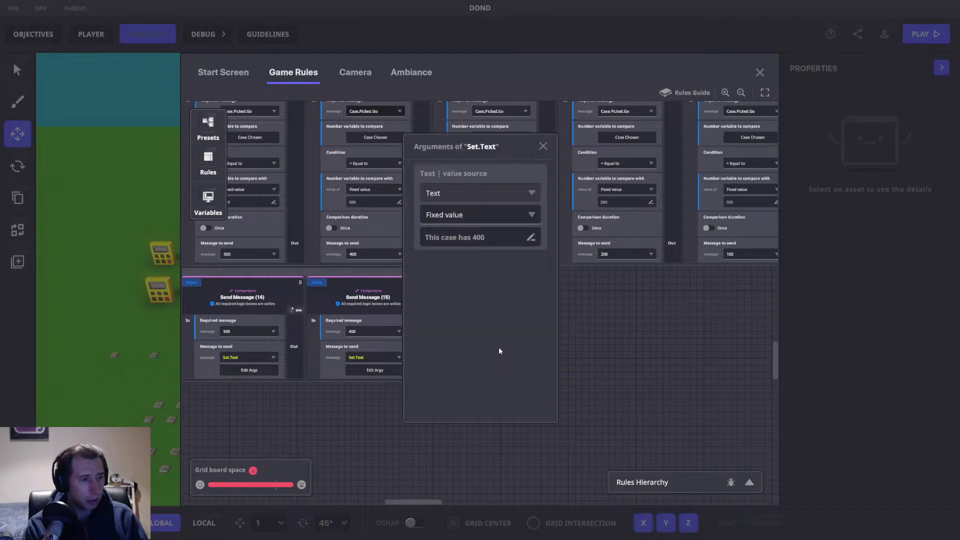
pyautogui.doubleClick(479, 238)
pyautogui.write('300')
pyautogui.click(542, 146)
# Step: Duplicate it as Send Message (17), requiring 200 with case text 'This case has 200'
pyautogui.moveTo(607, 307); pyautogui.dragTo(435, 307)
pyautogui.click(346, 275)
pyautogui.click(342, 259)
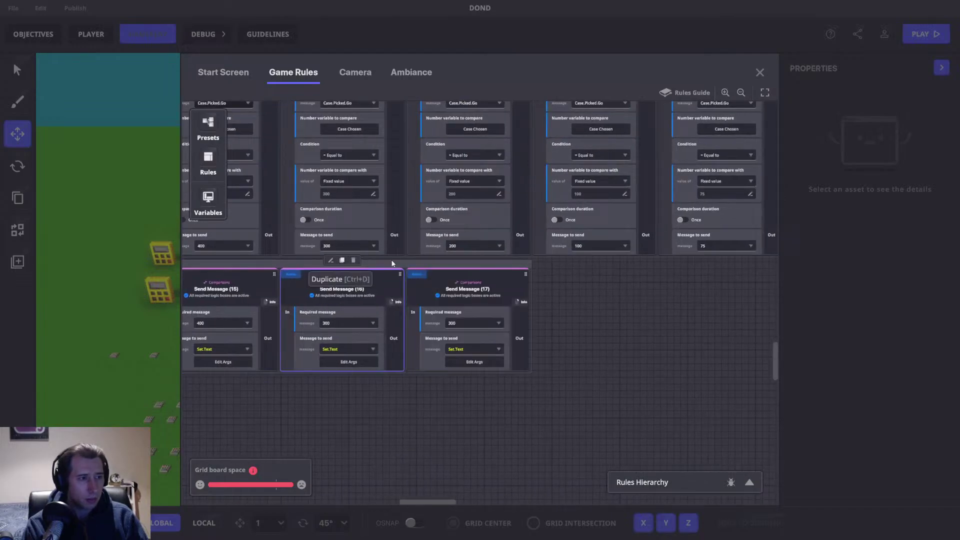
pyautogui.click(473, 322)
pyautogui.write('200')
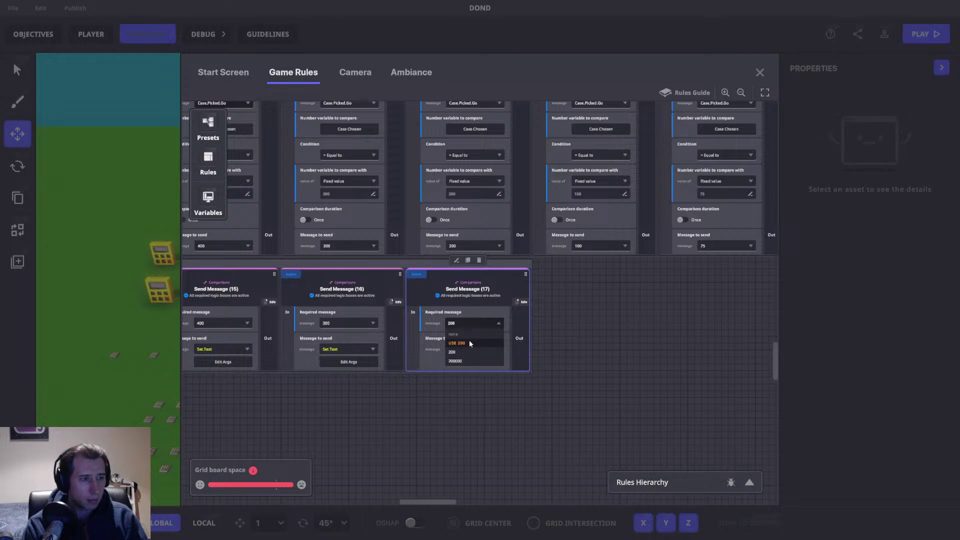
pyautogui.click(470, 342)
pyautogui.click(472, 361)
pyautogui.doubleClick(475, 238)
pyautogui.write('200')
pyautogui.click(543, 146)
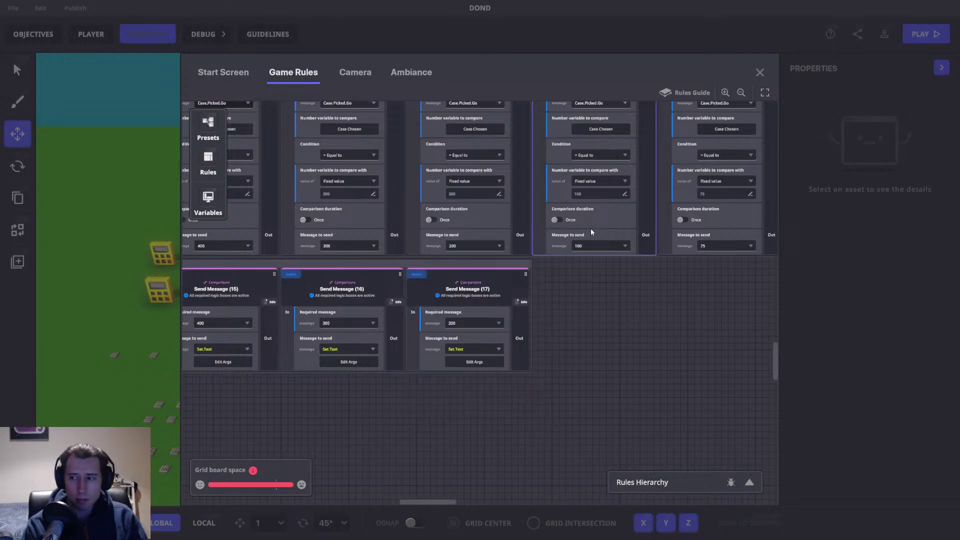
# Step: Add Send Message (18) requiring 100 with case text 'This case has 100'
pyautogui.moveTo(549, 340); pyautogui.dragTo(485, 349)
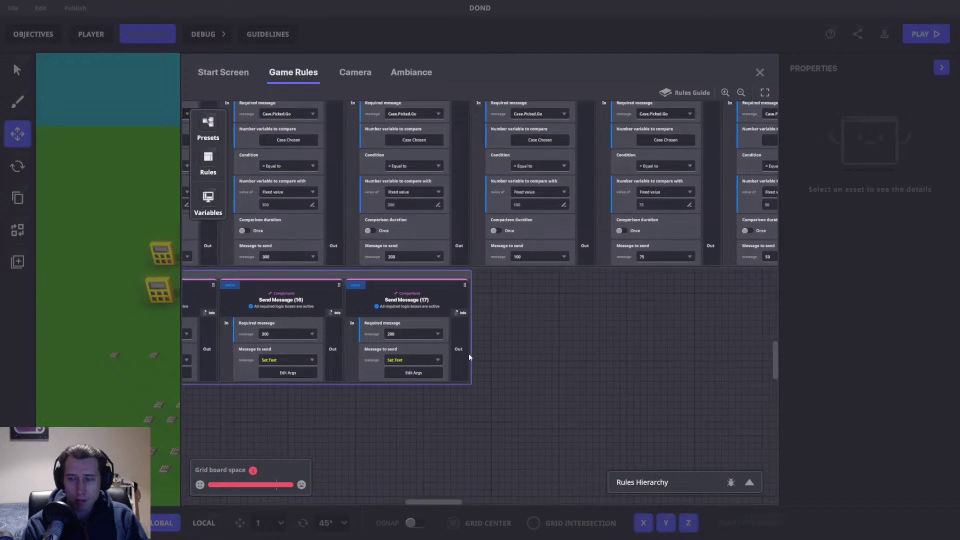
pyautogui.click(440, 300)
pyautogui.click(407, 271)
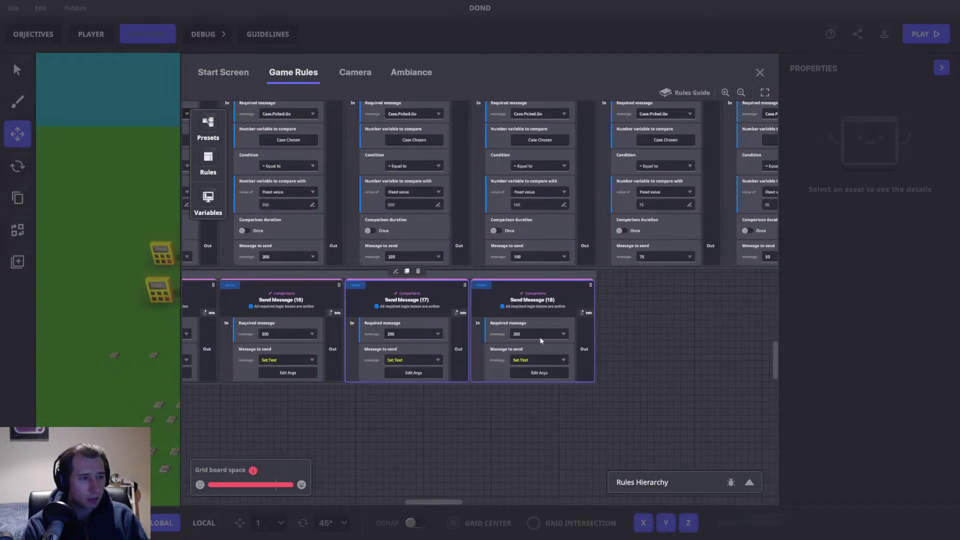
pyautogui.click(539, 334)
pyautogui.write('100')
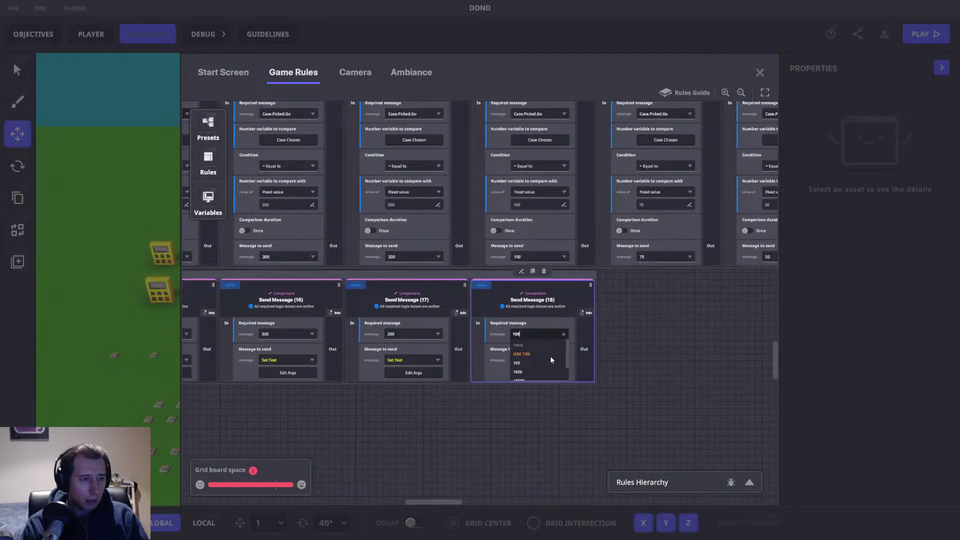
pyautogui.click(541, 349)
pyautogui.click(539, 373)
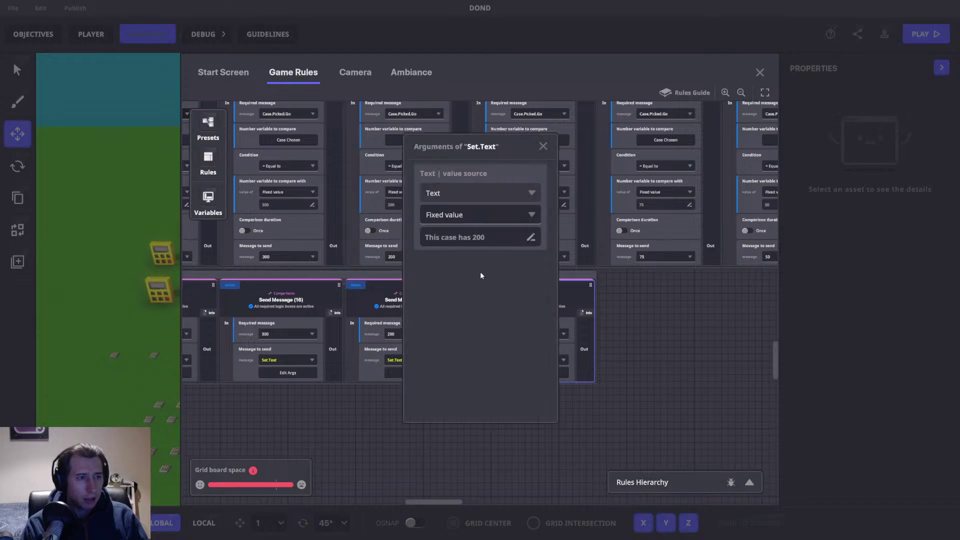
pyautogui.doubleClick(477, 237)
pyautogui.write('100')
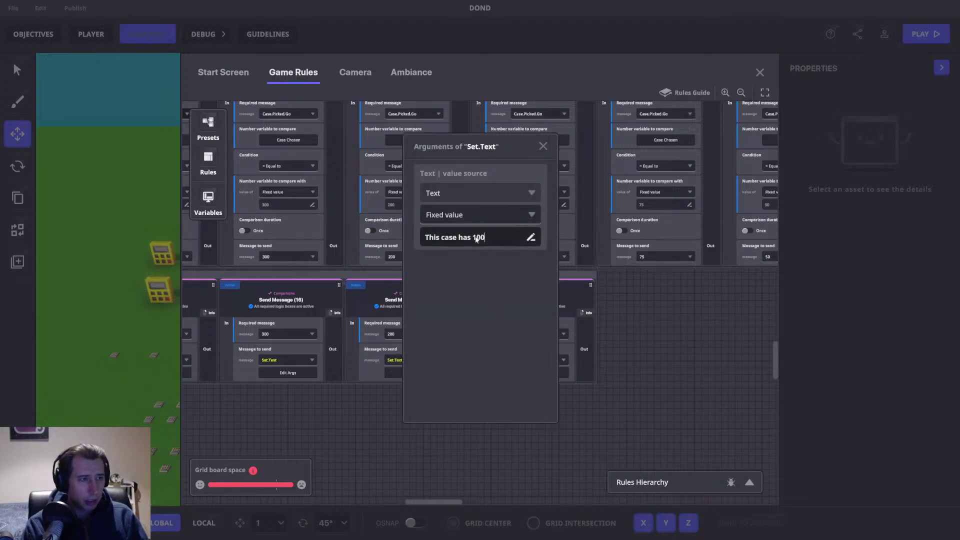
pyautogui.click(543, 146)
# Step: Add Send Message (19) beside (18), requiring 75 with case text 'This case has 75'
pyautogui.moveTo(581, 289); pyautogui.dragTo(431, 287)
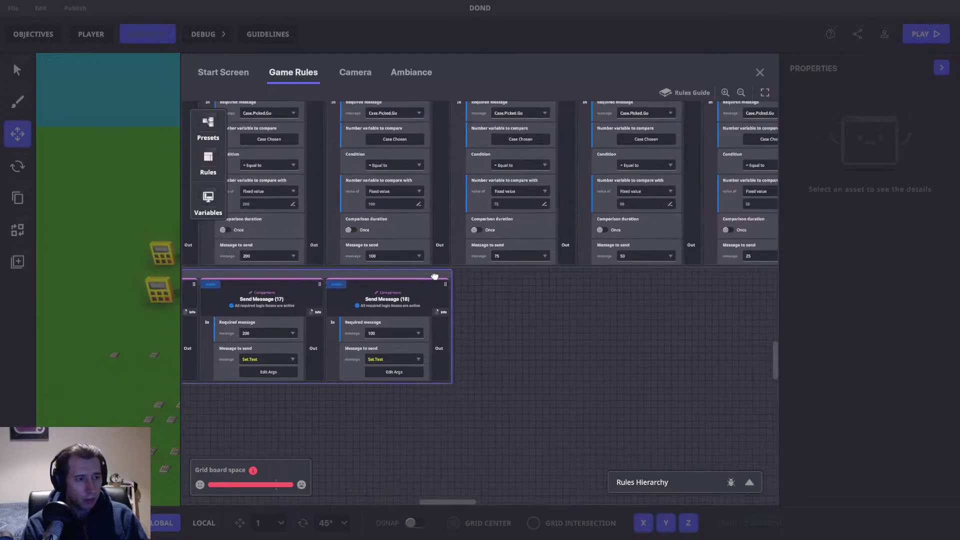
pyautogui.click(406, 279)
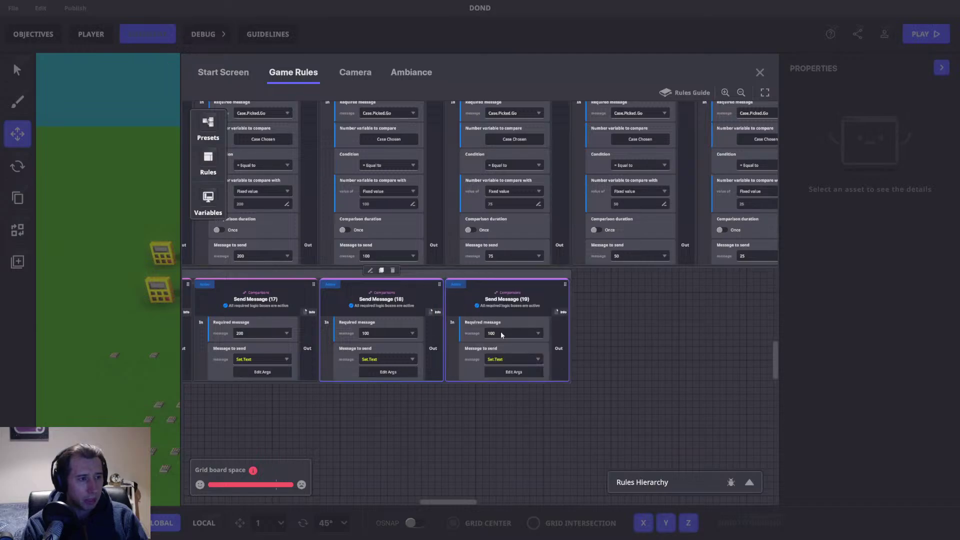
pyautogui.moveTo(398, 327); pyautogui.dragTo(505, 327)
pyautogui.moveTo(495, 391); pyautogui.dragTo(465, 304)
pyautogui.moveTo(478, 225); pyautogui.dragTo(373, 221)
pyautogui.click(460, 245)
pyautogui.write('75')
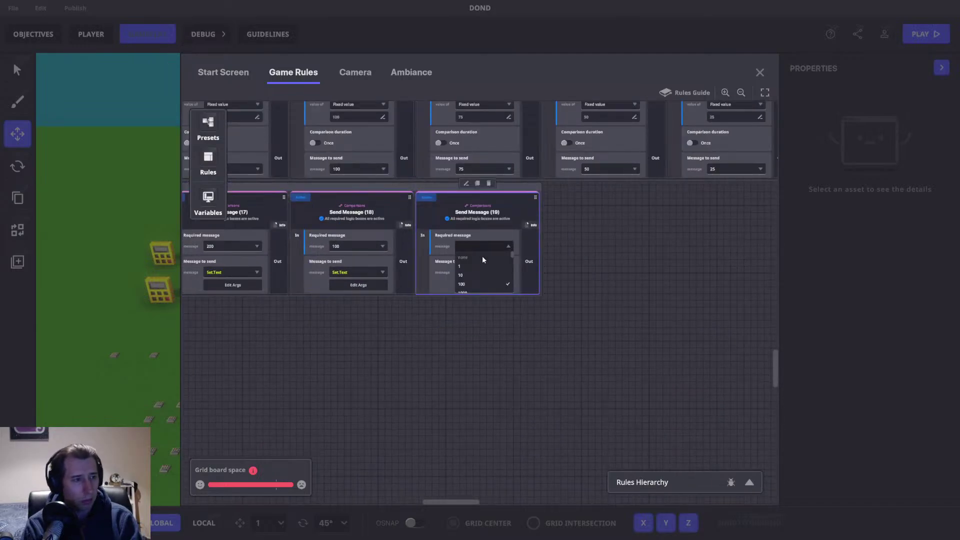
pyautogui.click(479, 273)
pyautogui.click(470, 285)
pyautogui.click(474, 237)
pyautogui.doubleClick(475, 239)
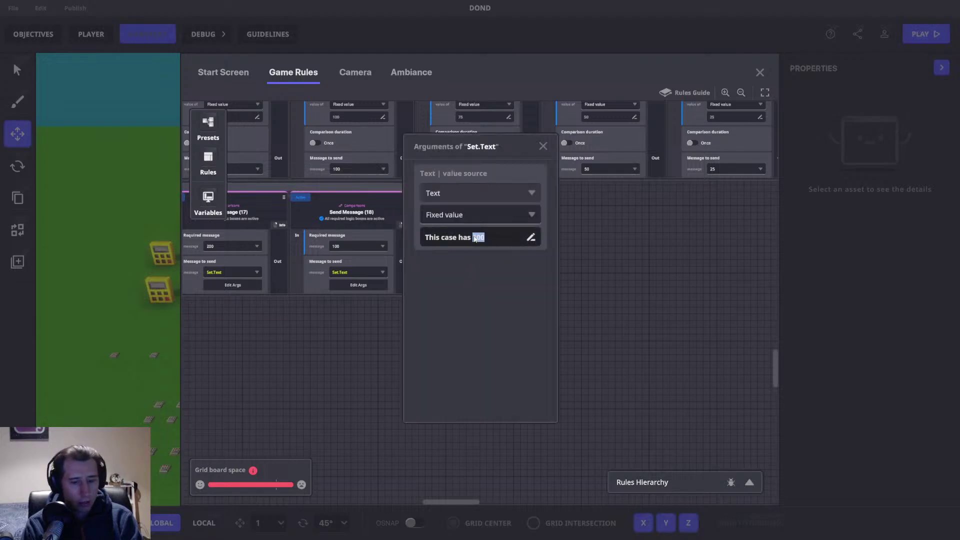
pyautogui.click(545, 139)
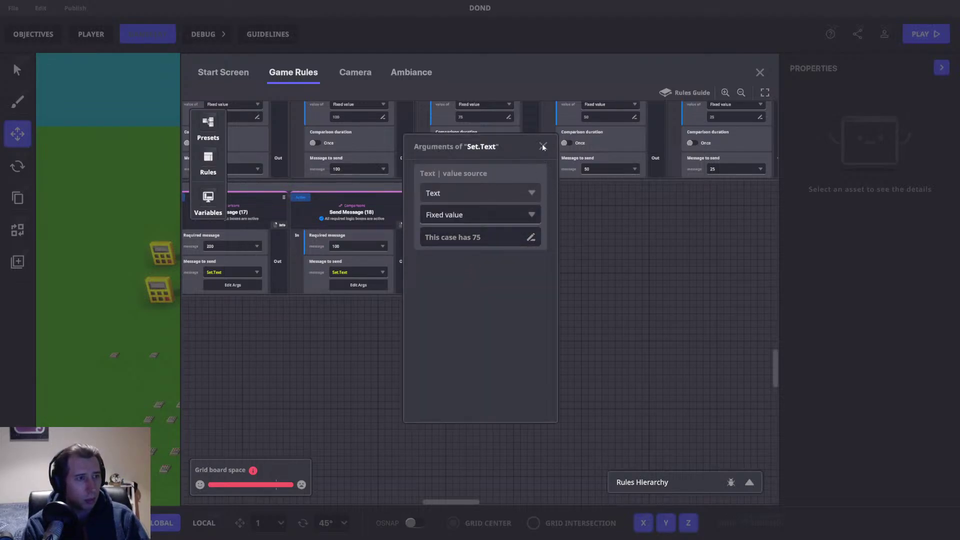
pyautogui.click(542, 146)
# Step: Add Send Message (20) requiring 50 with case text 'This case has 50'
pyautogui.moveTo(589, 231); pyautogui.dragTo(459, 323)
pyautogui.click(413, 283)
pyautogui.click(369, 260)
pyautogui.click(502, 322)
pyautogui.click(487, 343)
pyautogui.click(500, 361)
pyautogui.doubleClick(476, 239)
pyautogui.write('50')
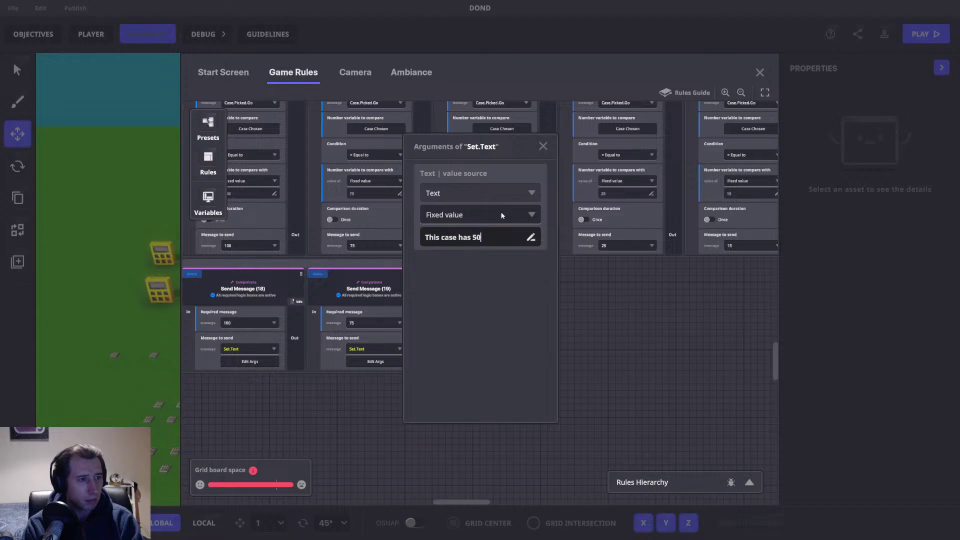
pyautogui.click(542, 146)
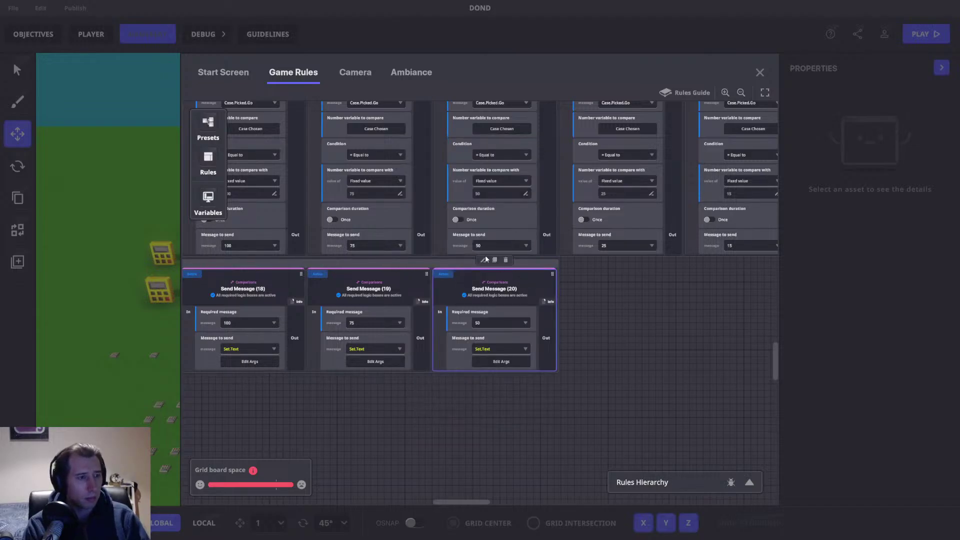
# Step: Add Send Message (21) requiring 25 with case text 'This case has 25'
pyautogui.click(497, 259)
pyautogui.hscroll(5, 437, 325)
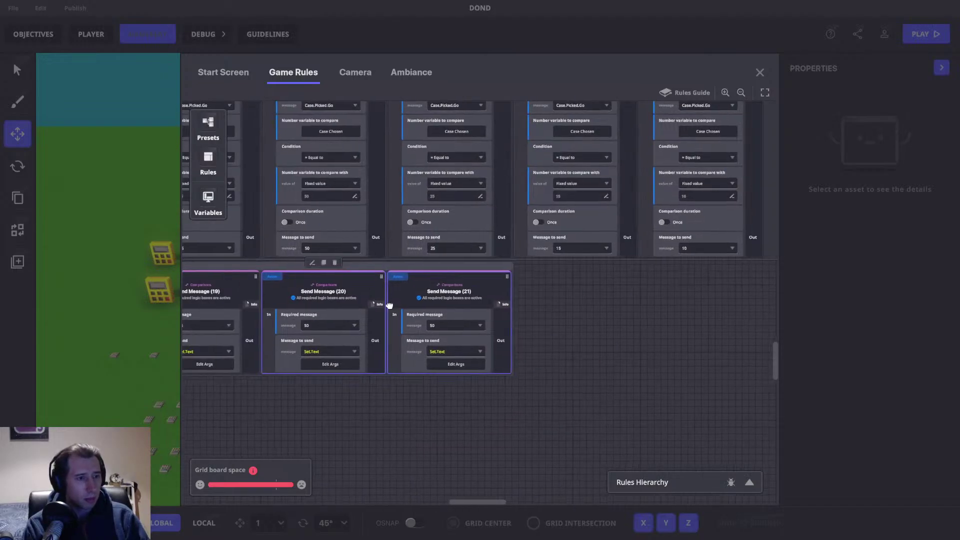
pyautogui.click(437, 326)
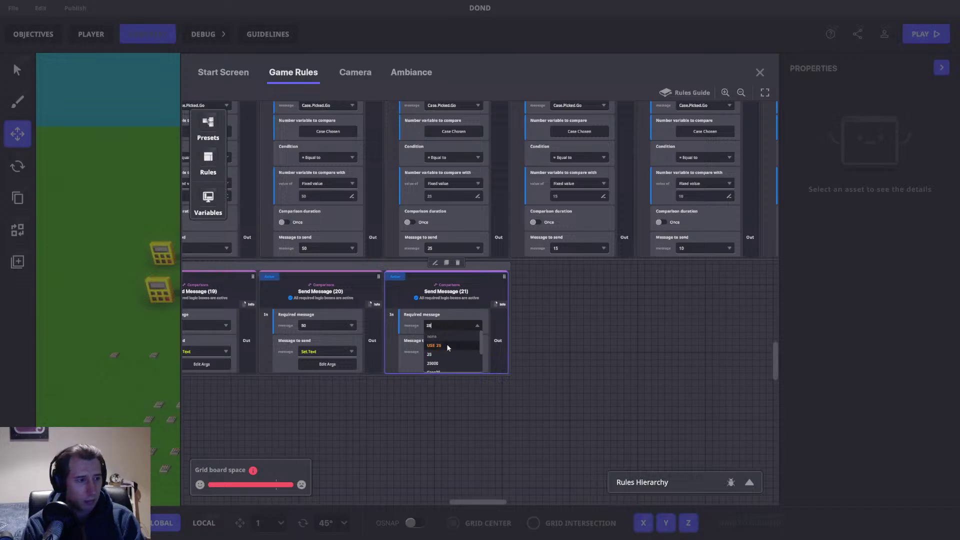
pyautogui.click(446, 344)
pyautogui.click(478, 364)
pyautogui.click(478, 238)
pyautogui.click(477, 238)
pyautogui.press('BackSpace')
pyautogui.press('BackSpace')
pyautogui.write('25')
pyautogui.click(543, 146)
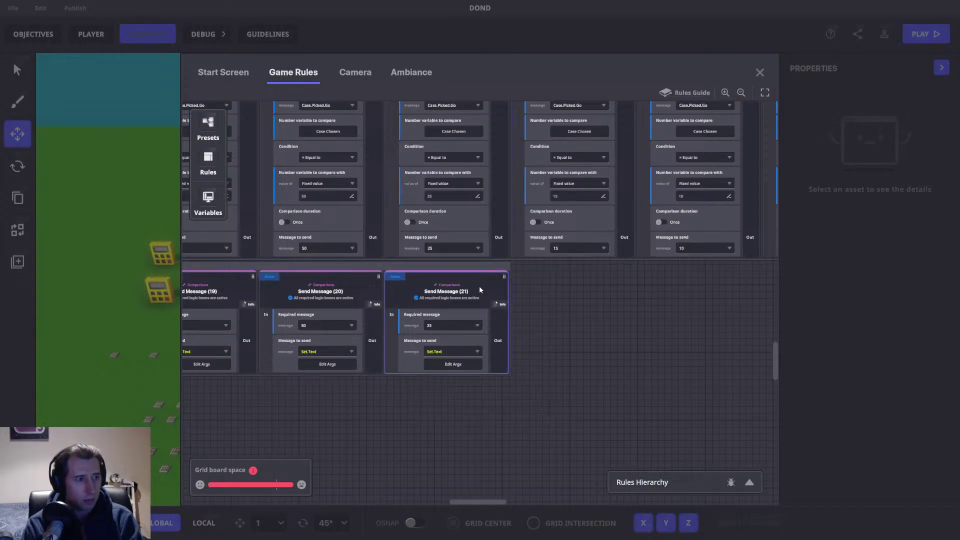
# Step: Add Send Message (22) requiring 15 with case text 'This case has 15'
pyautogui.click(447, 263)
pyautogui.hscroll(1, 465, 309)
pyautogui.click(473, 323)
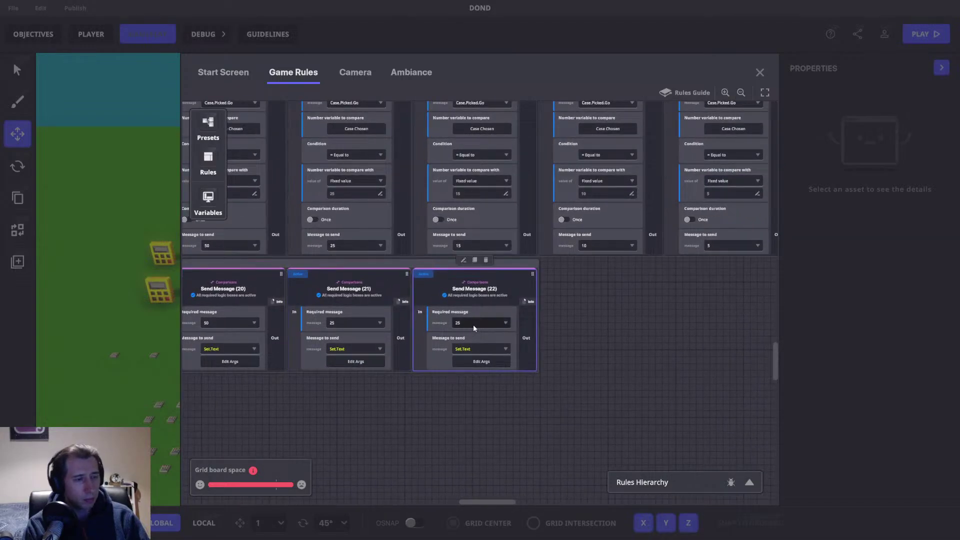
pyautogui.write('15')
pyautogui.click(475, 344)
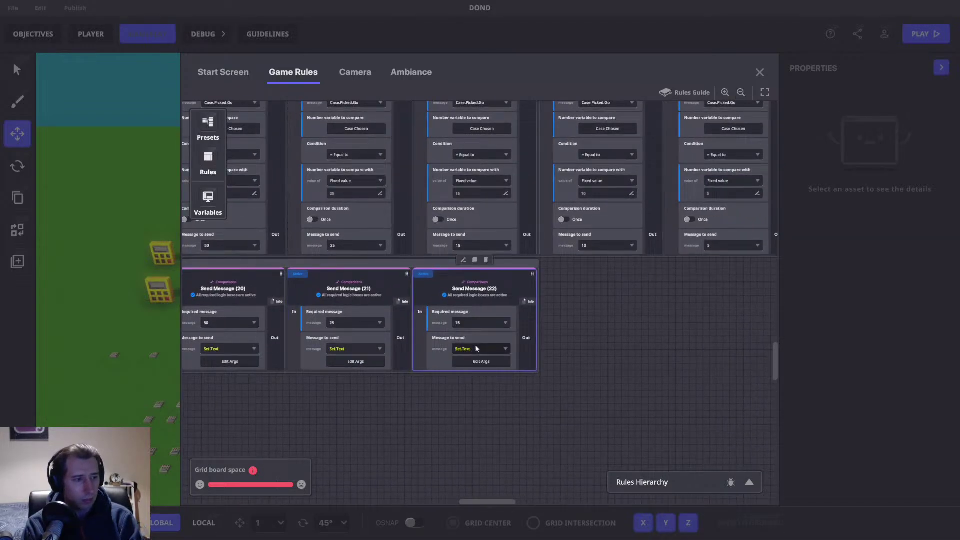
pyautogui.click(476, 362)
pyautogui.doubleClick(476, 238)
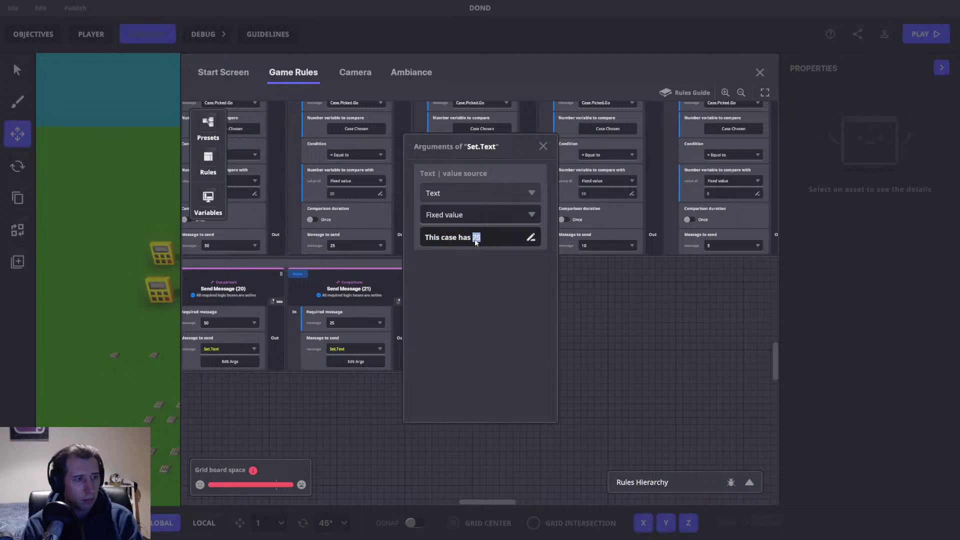
pyautogui.write('15')
pyautogui.click(542, 147)
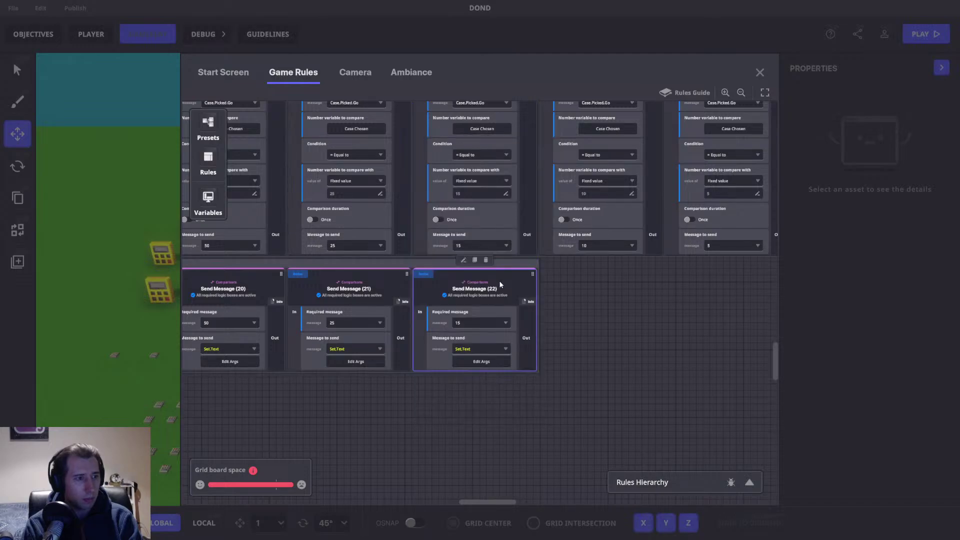
# Step: Add Send Message (23) requiring 10 with case text 'This case has 10'
pyautogui.click(475, 260)
pyautogui.click(597, 324)
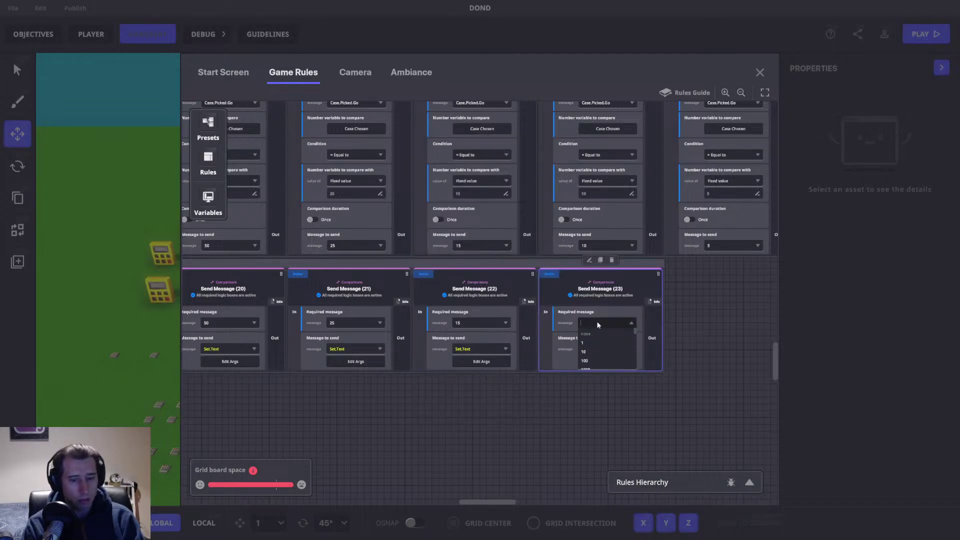
pyautogui.write('10')
pyautogui.click(589, 343)
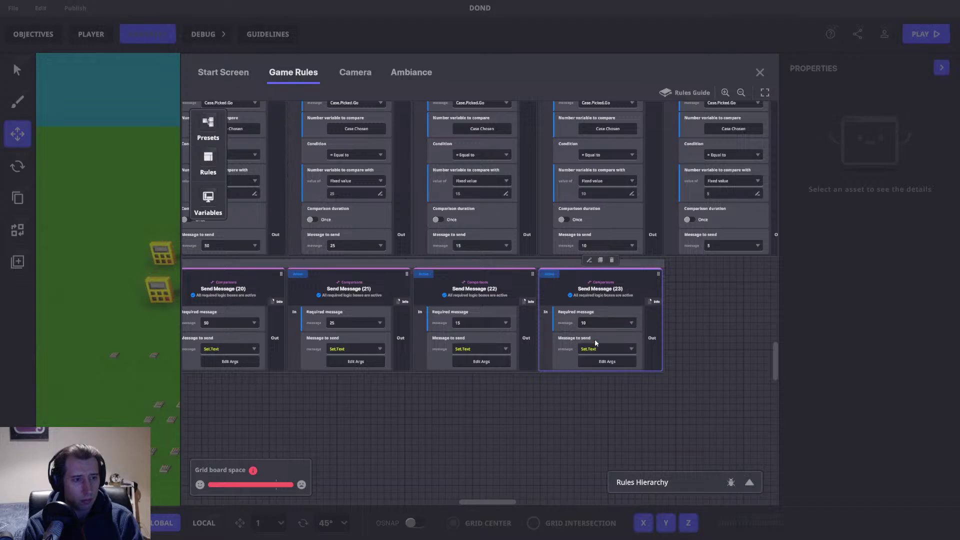
pyautogui.click(600, 360)
pyautogui.click(478, 238)
pyautogui.press('BackSpace')
pyautogui.write('0')
pyautogui.click(589, 312)
# Step: Add Send Message (24) requiring 5 with case text 'This case has 5'
pyautogui.hscroll(5, 550, 320)
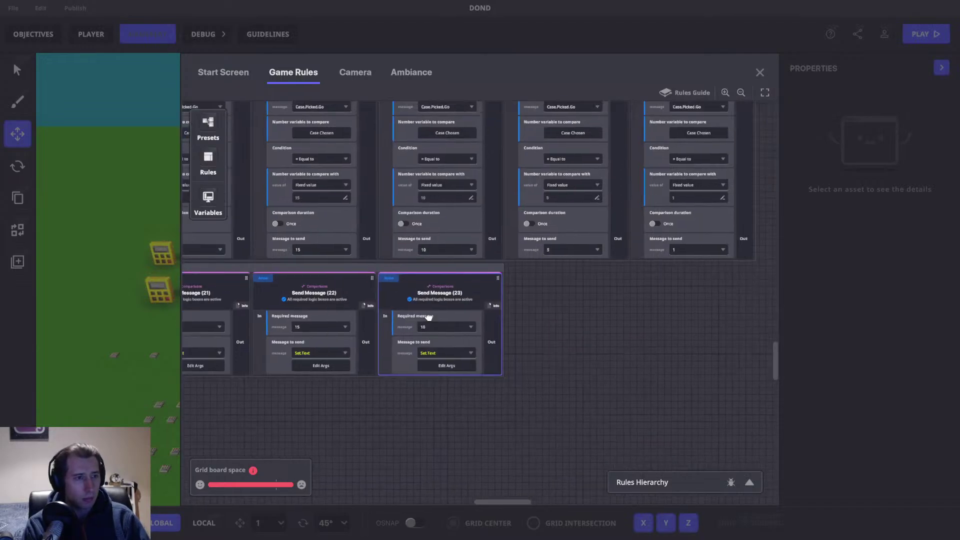
pyautogui.click(407, 265)
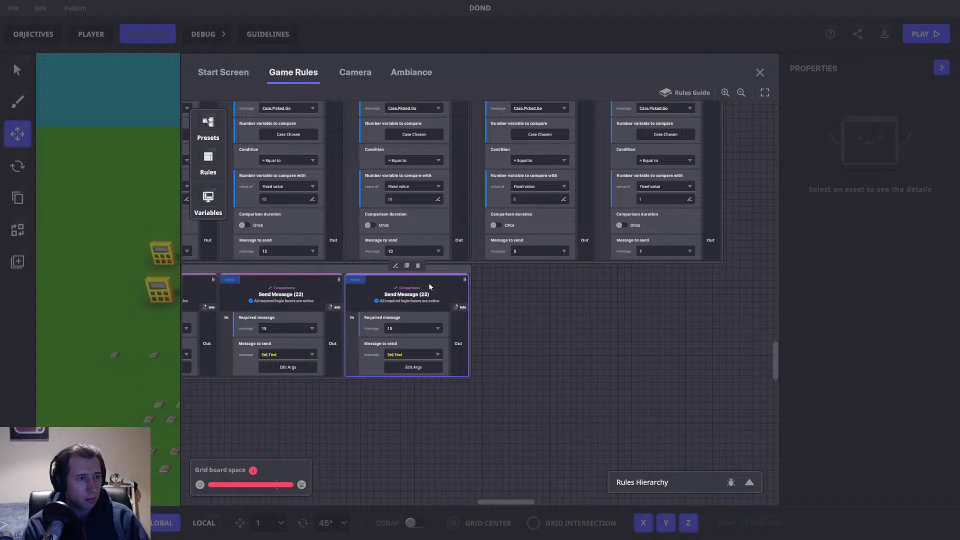
pyautogui.click(535, 329)
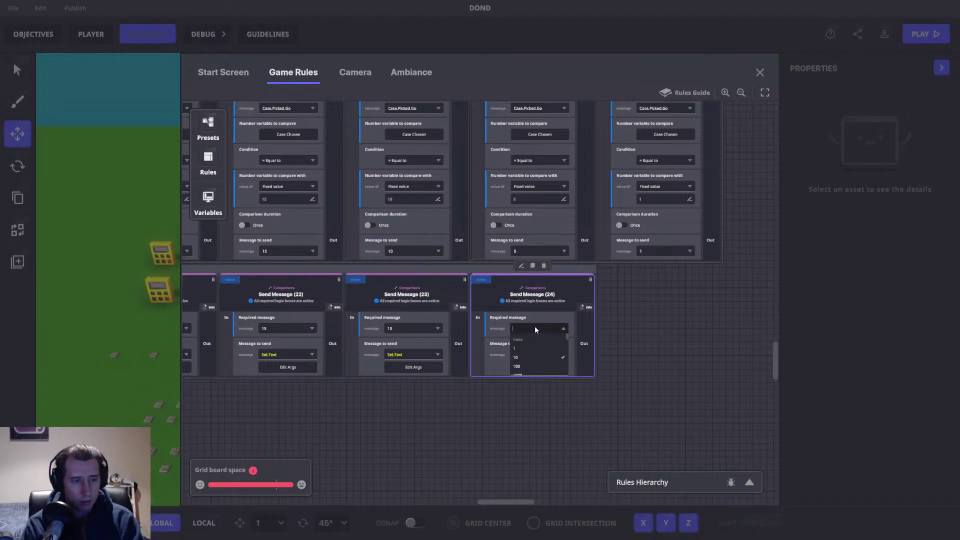
pyautogui.click(524, 344)
pyautogui.click(521, 329)
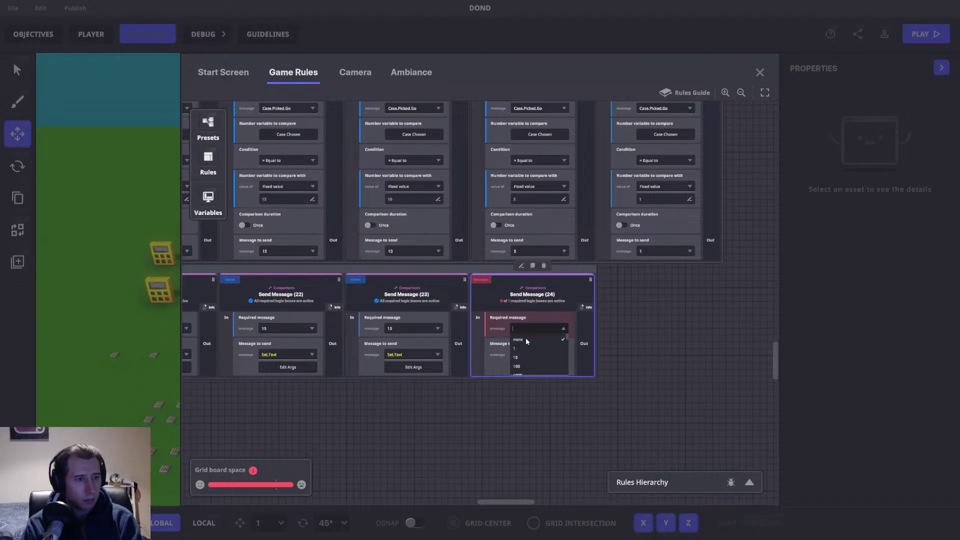
pyautogui.click(529, 352)
pyautogui.click(525, 368)
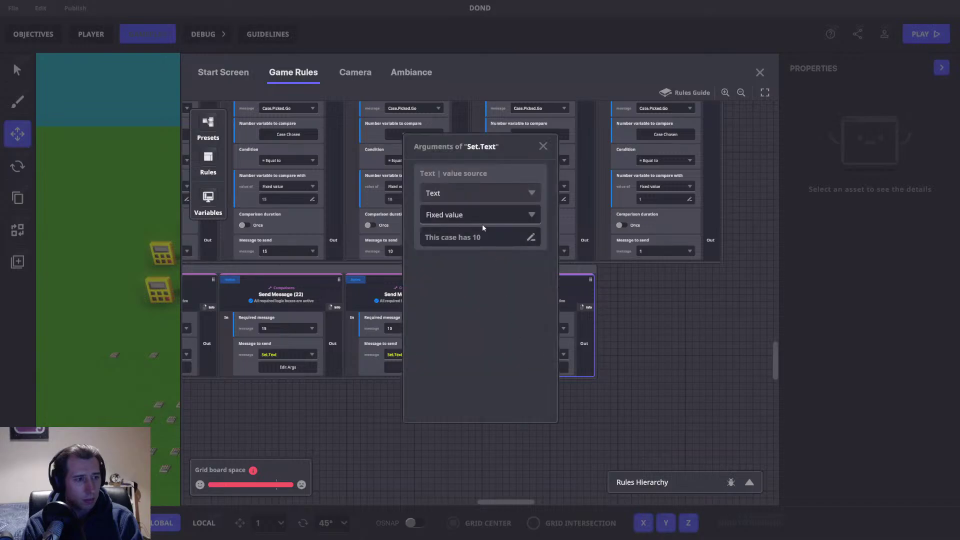
pyautogui.doubleClick(473, 238)
pyautogui.write('5')
pyautogui.click(543, 146)
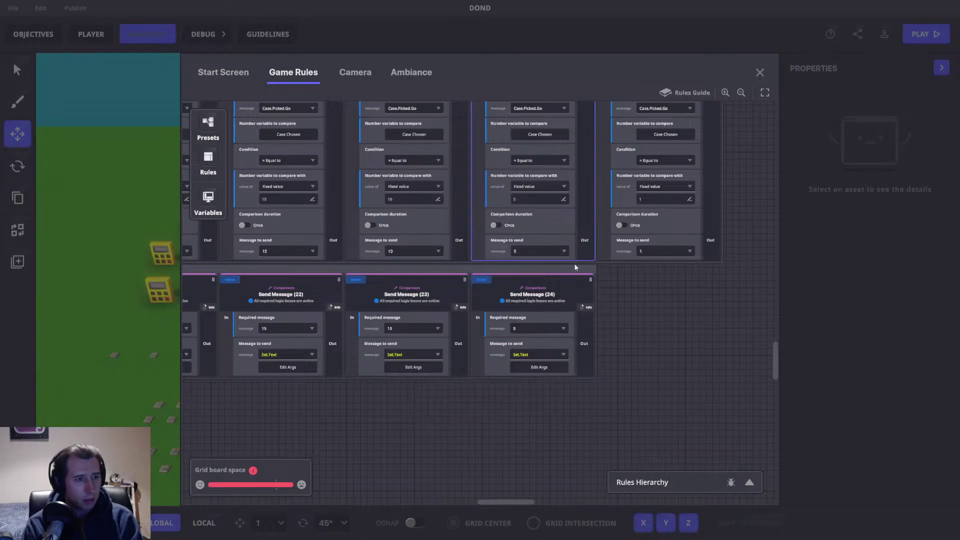
# Step: Add Send Message (25) requiring 1 with case text 'This case has 1'
pyautogui.click(532, 266)
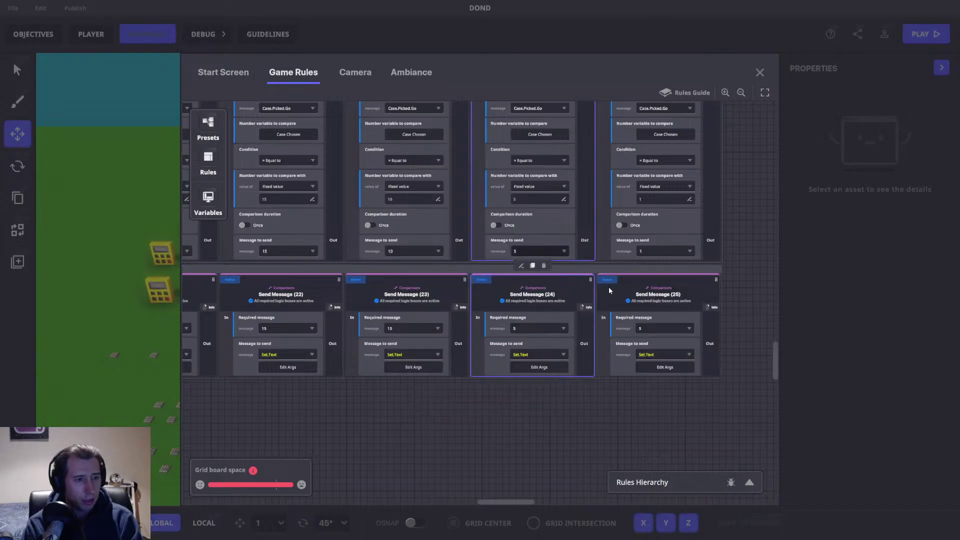
pyautogui.click(655, 328)
pyautogui.click(645, 349)
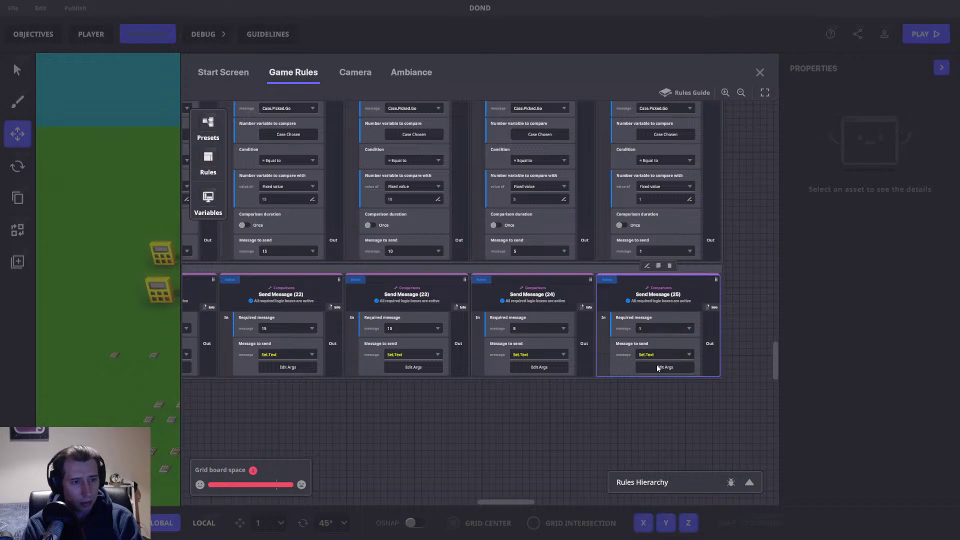
pyautogui.click(656, 366)
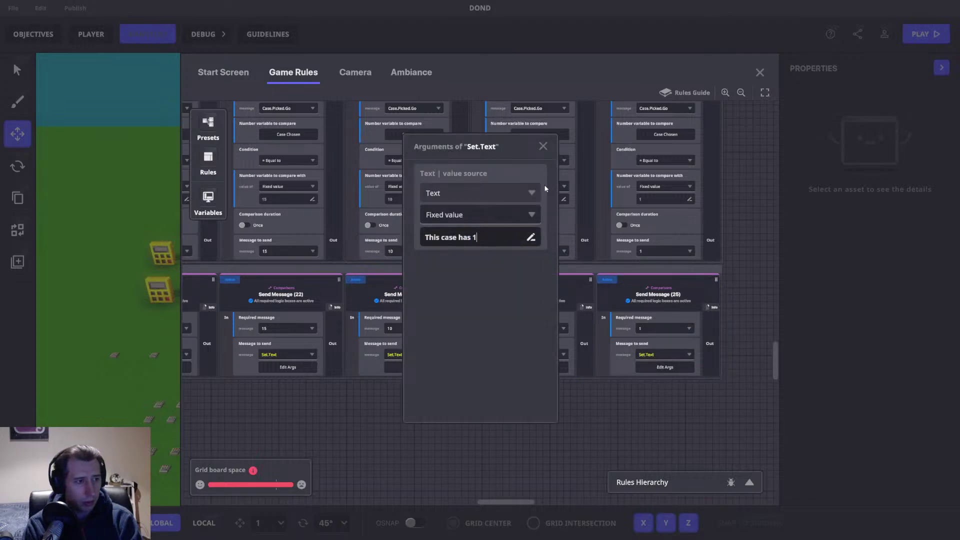
pyautogui.click(543, 146)
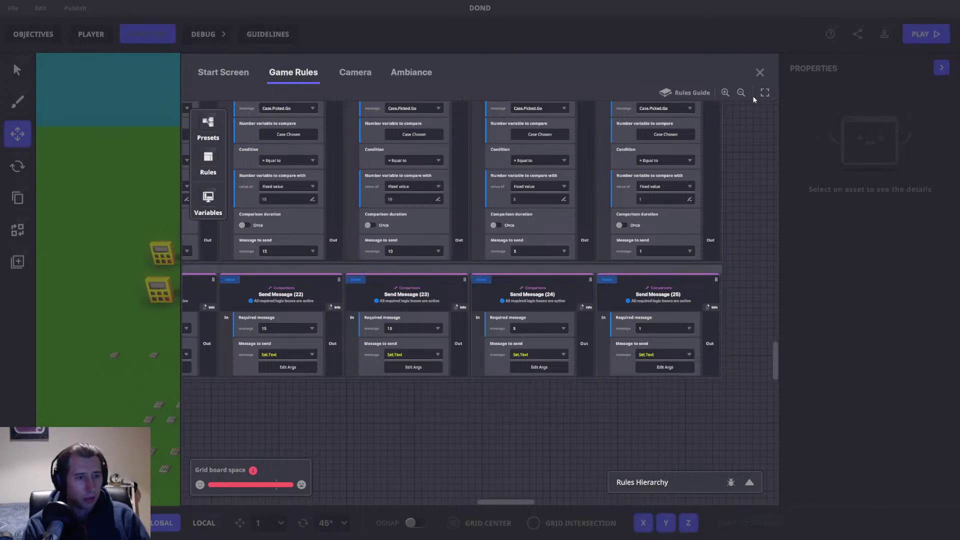
# Step: Close the Game Rules editor and save the DOND level with Ctrl+S, confirming the save
pyautogui.click(759, 73)
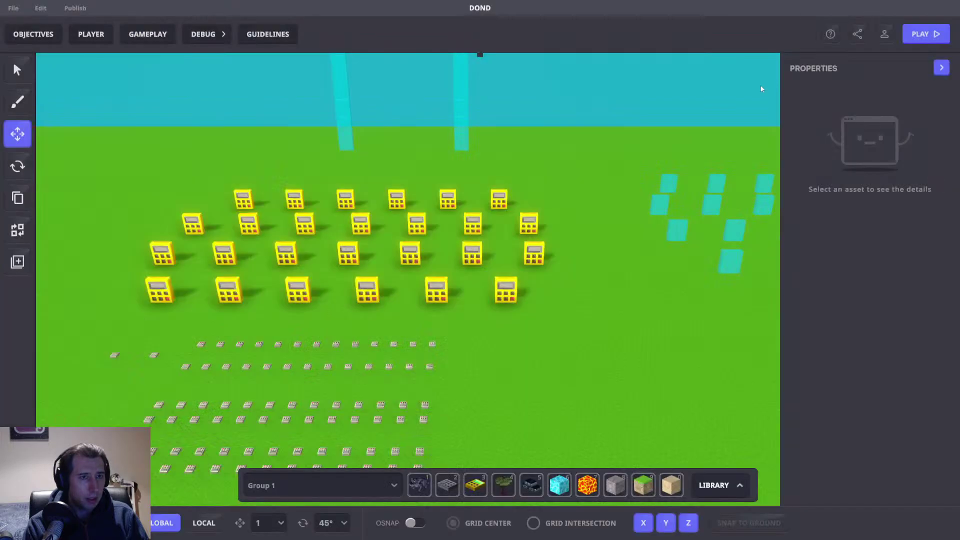
pyautogui.press('w')
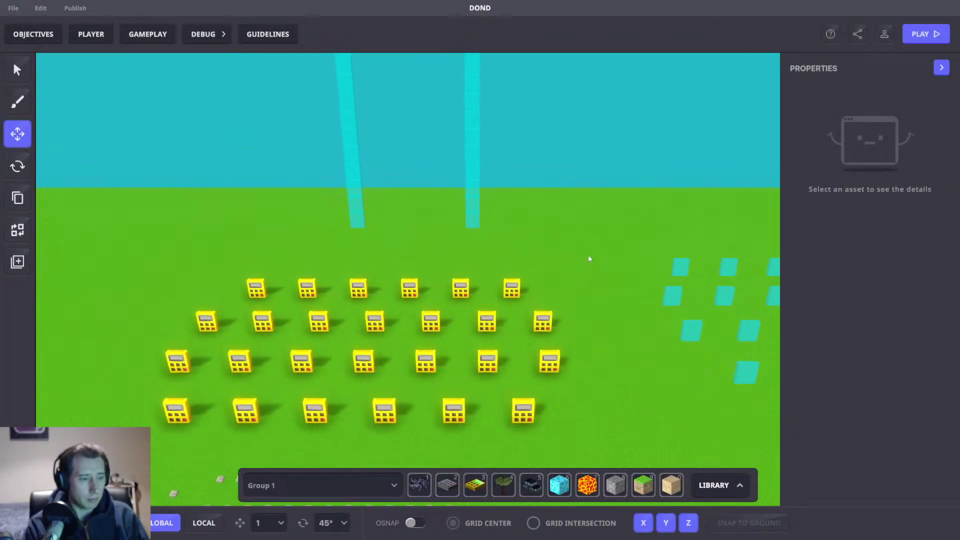
pyautogui.hotkey('ctrl', 's')
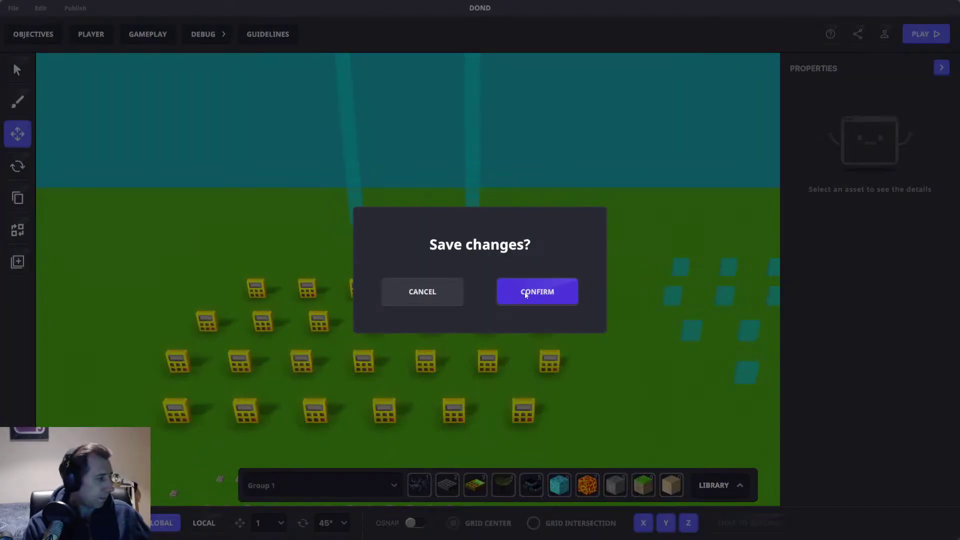
pyautogui.click(525, 295)
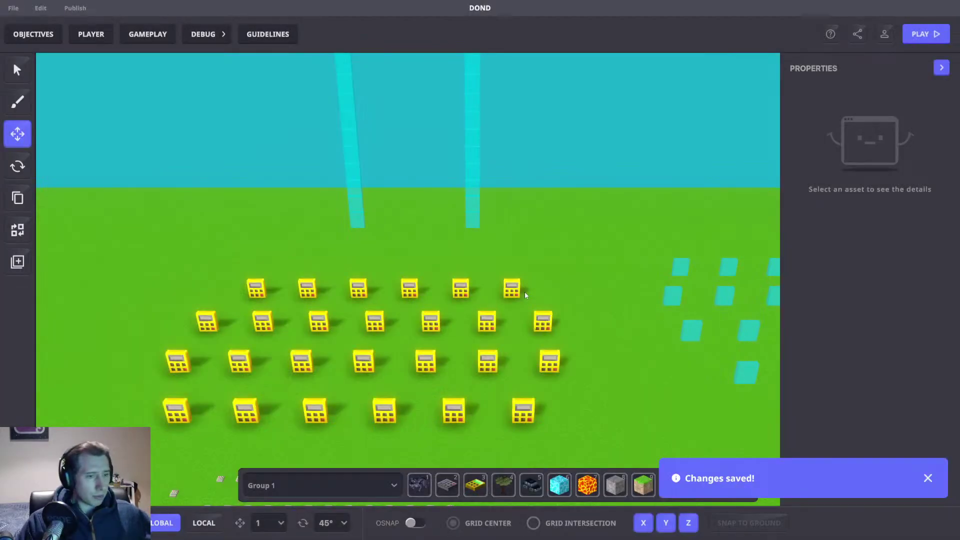
pyautogui.moveTo(598, 337); pyautogui.dragTo(376, 212, button='right')
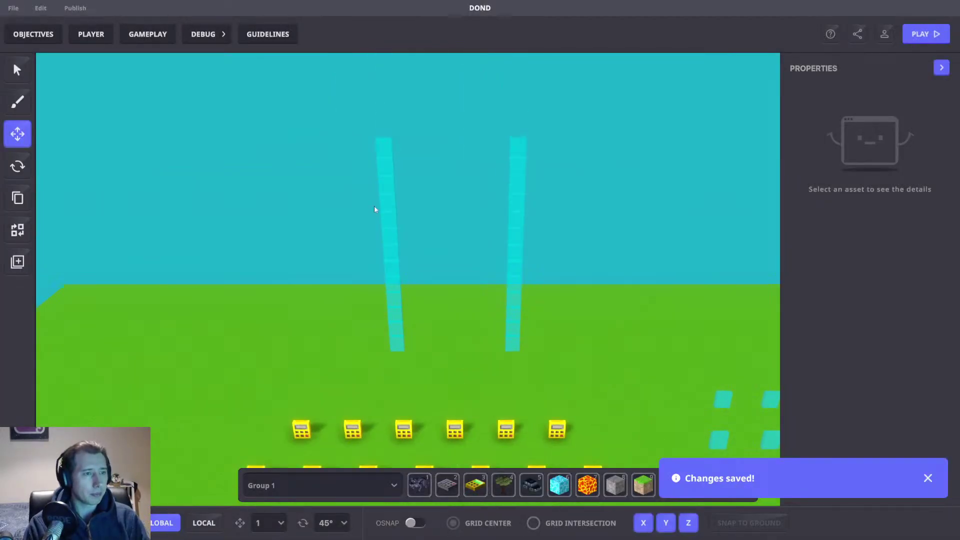
pyautogui.click(390, 140)
pyautogui.moveTo(686, 317); pyautogui.dragTo(628, 185, button='right')
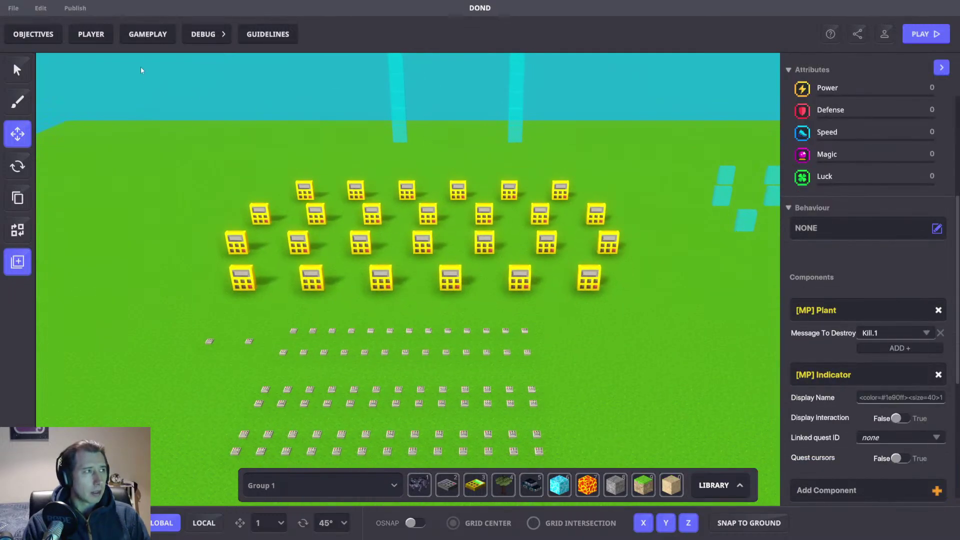
# Step: Open Game Rules from GAMEPLAY and expand the Time category in the Rules list
pyautogui.click(148, 34)
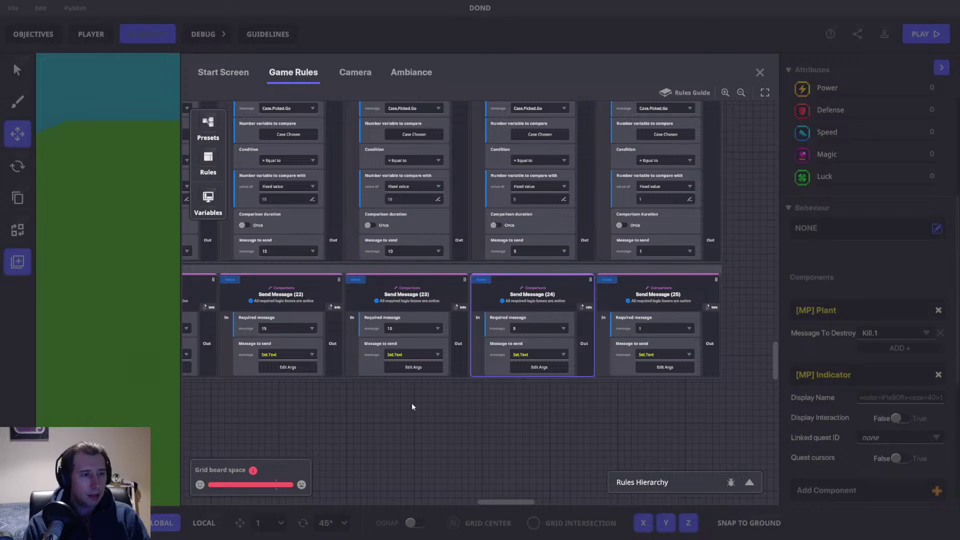
pyautogui.moveTo(505, 501); pyautogui.dragTo(245, 505)
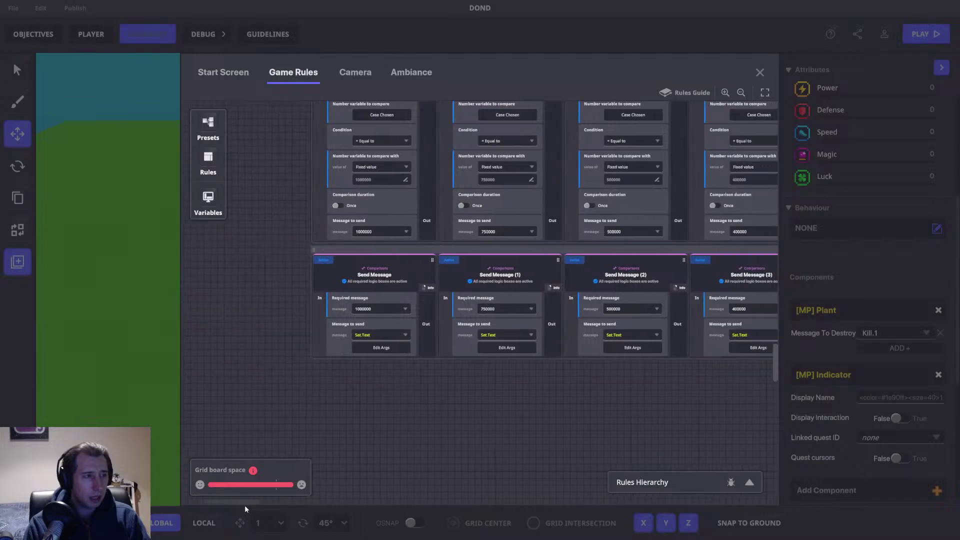
pyautogui.click(208, 159)
pyautogui.click(270, 195)
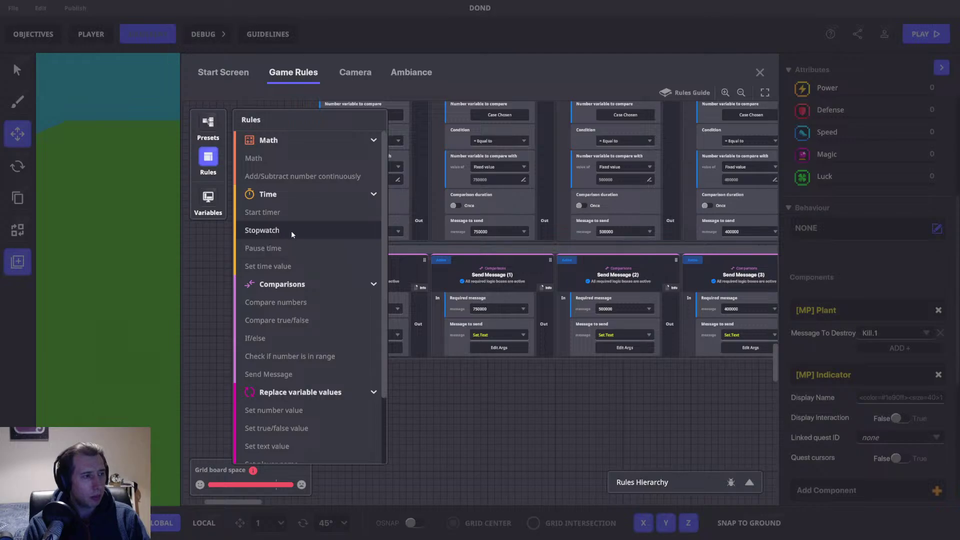
# Step: Add a Start timer rule, plus Send Message and Add/Subtract number continuously rules
pyautogui.click(283, 212)
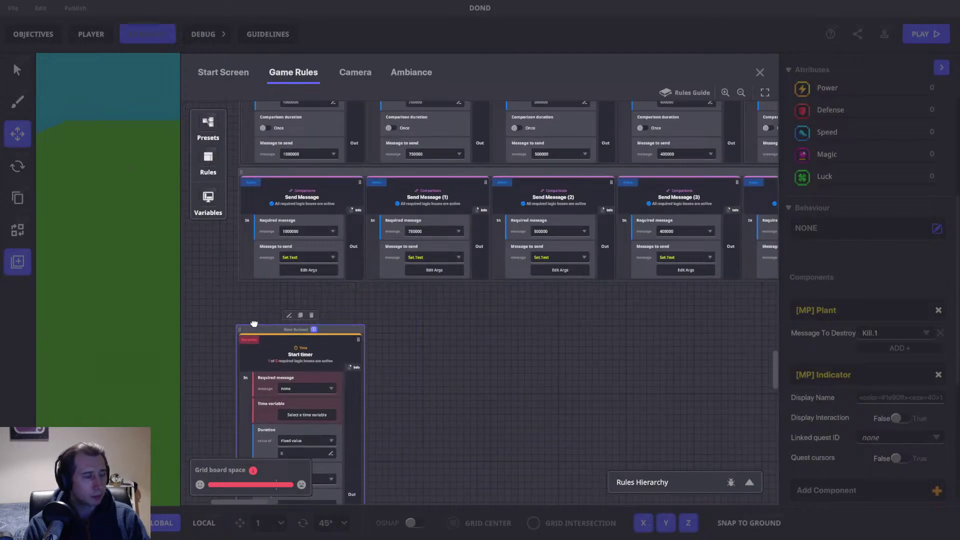
pyautogui.click(208, 159)
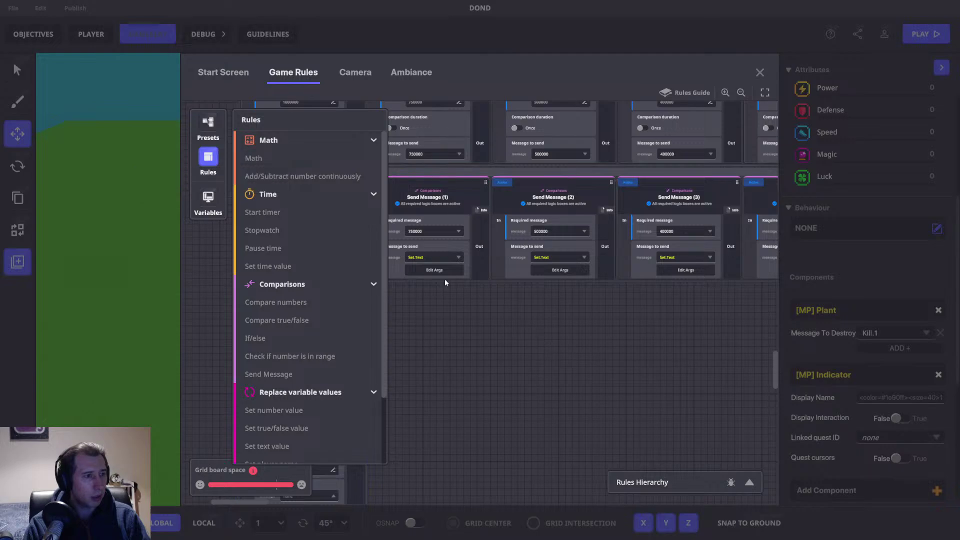
pyautogui.click(280, 375)
pyautogui.click(353, 179)
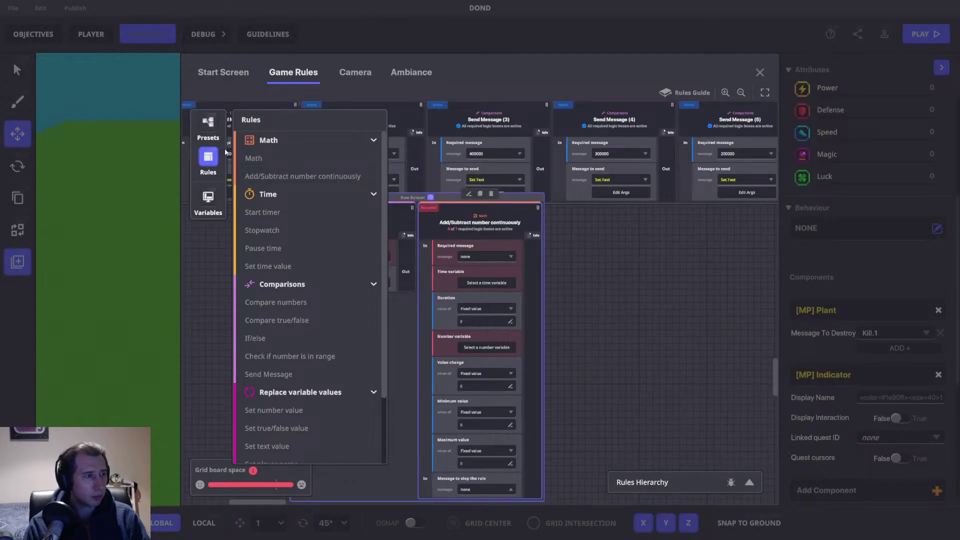
pyautogui.click(208, 159)
# Step: Remove the Add/Subtract rule and delete the unfinished Send Message ruleset, keeping Start timer
pyautogui.moveTo(431, 196); pyautogui.dragTo(278, 235)
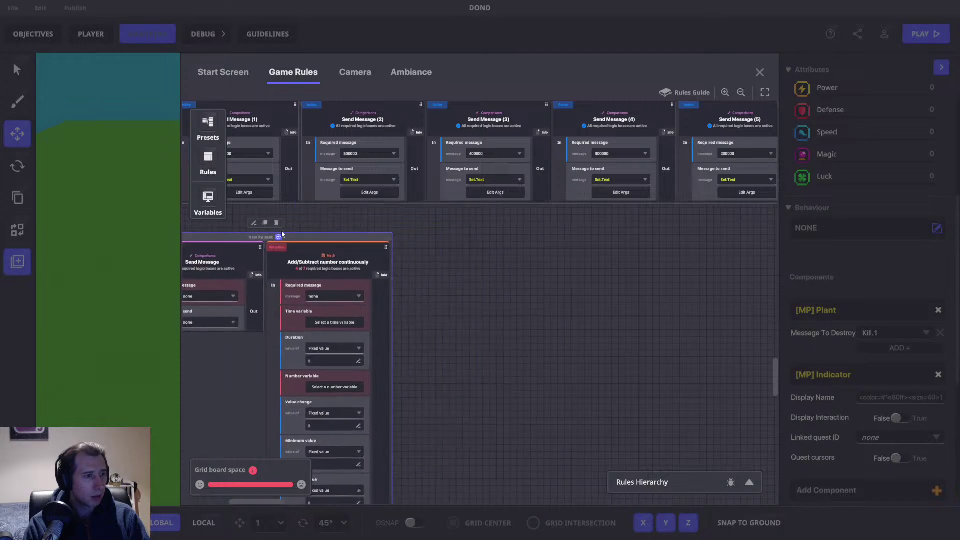
pyautogui.moveTo(431, 232); pyautogui.dragTo(690, 239)
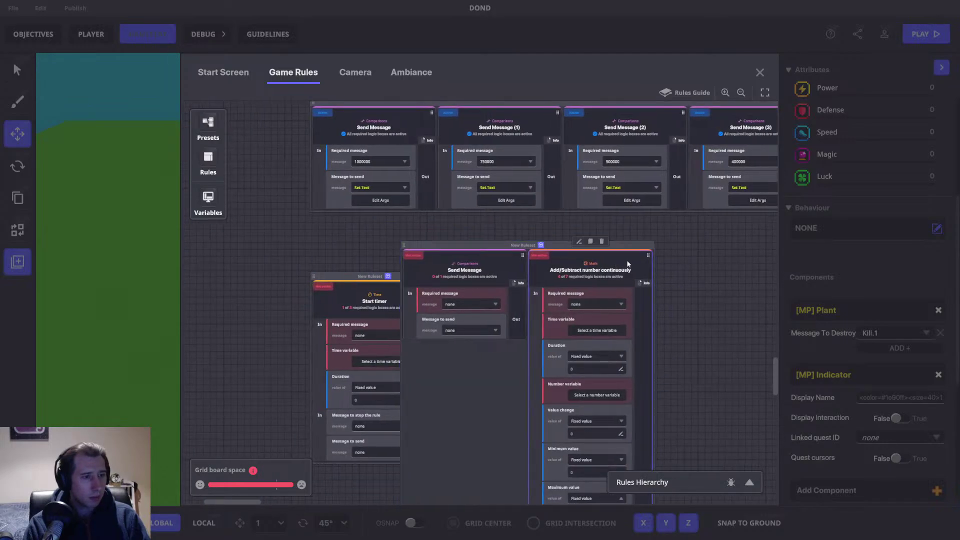
pyautogui.click(601, 241)
pyautogui.moveTo(464, 270); pyautogui.dragTo(374, 307)
pyautogui.moveTo(482, 295); pyautogui.dragTo(418, 248)
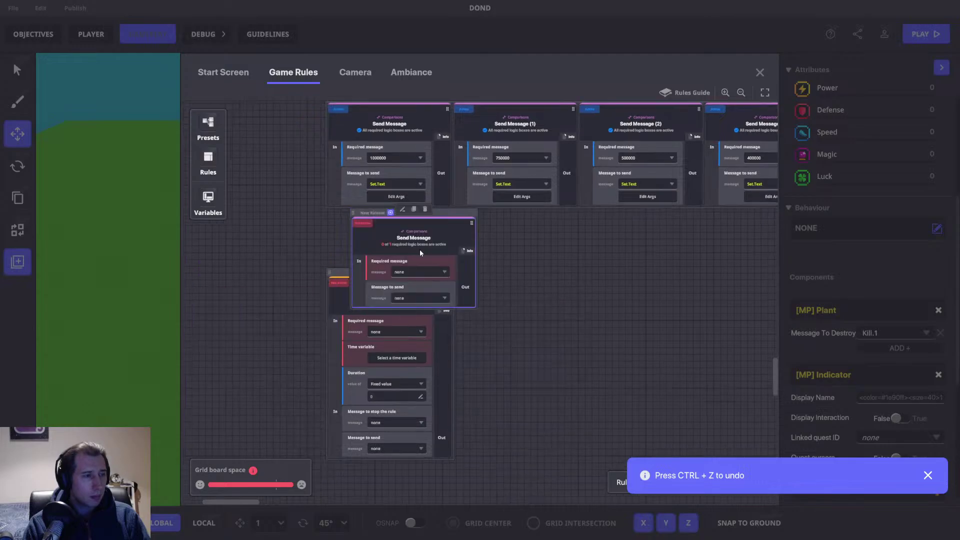
pyautogui.moveTo(450, 201); pyautogui.dragTo(423, 200)
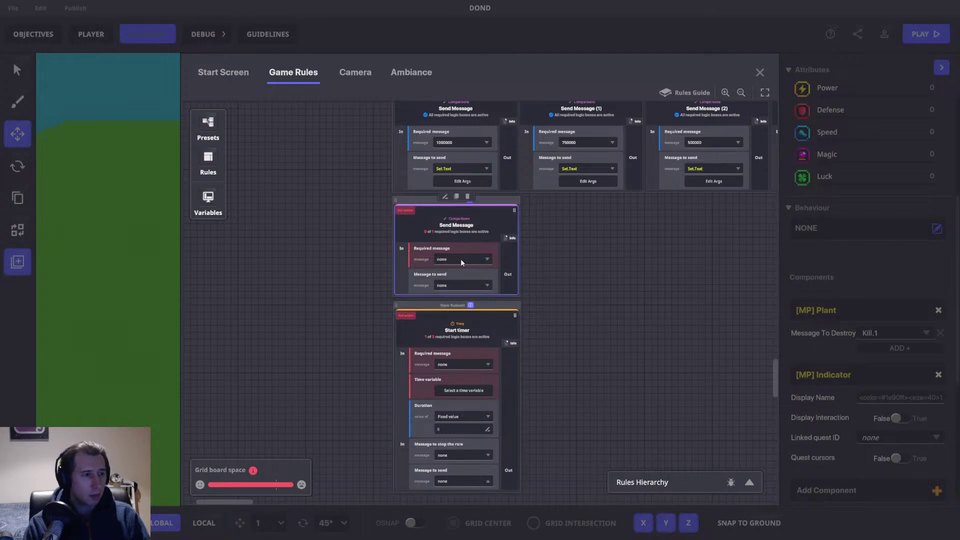
pyautogui.click(468, 197)
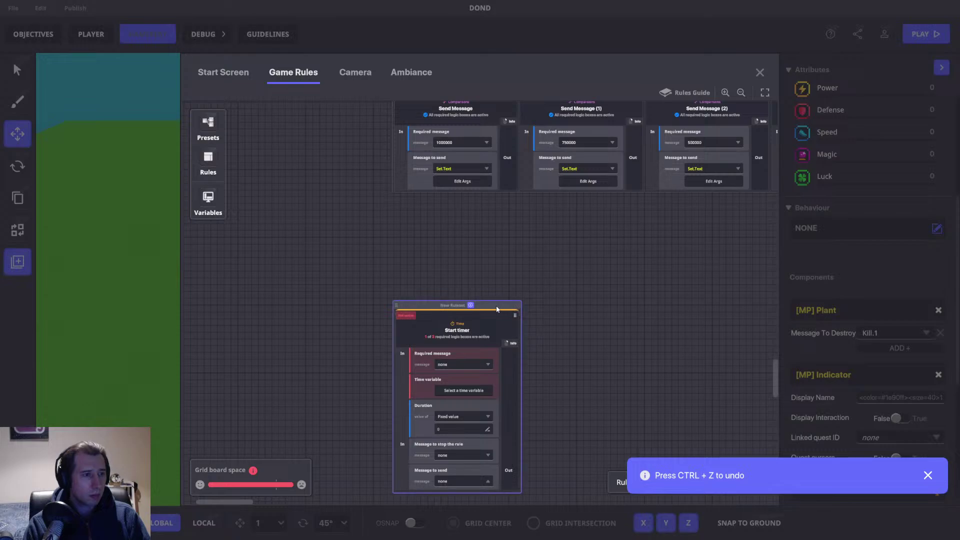
# Step: Add a Send Message rule whose required message is a new Case.Chosen.Displayed
pyautogui.click(212, 163)
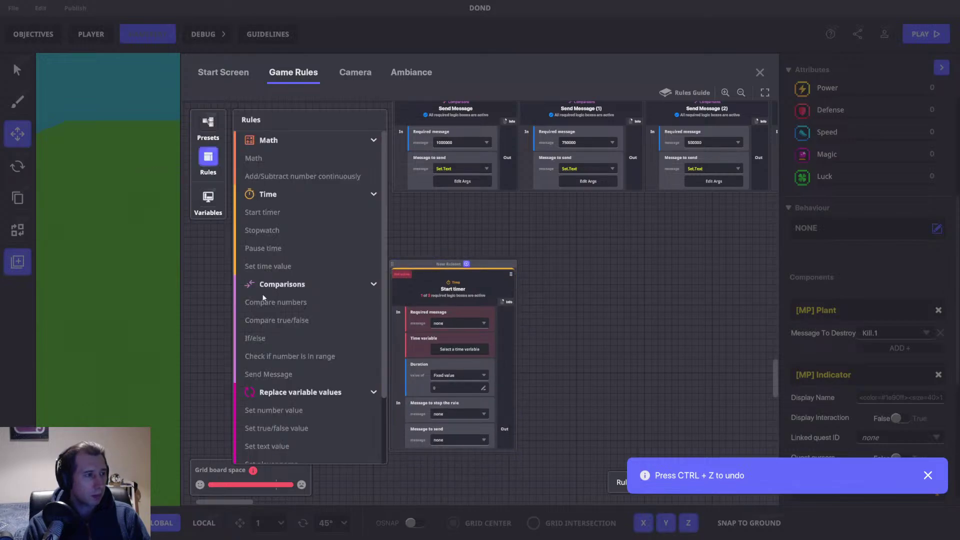
pyautogui.click(274, 373)
pyautogui.click(208, 159)
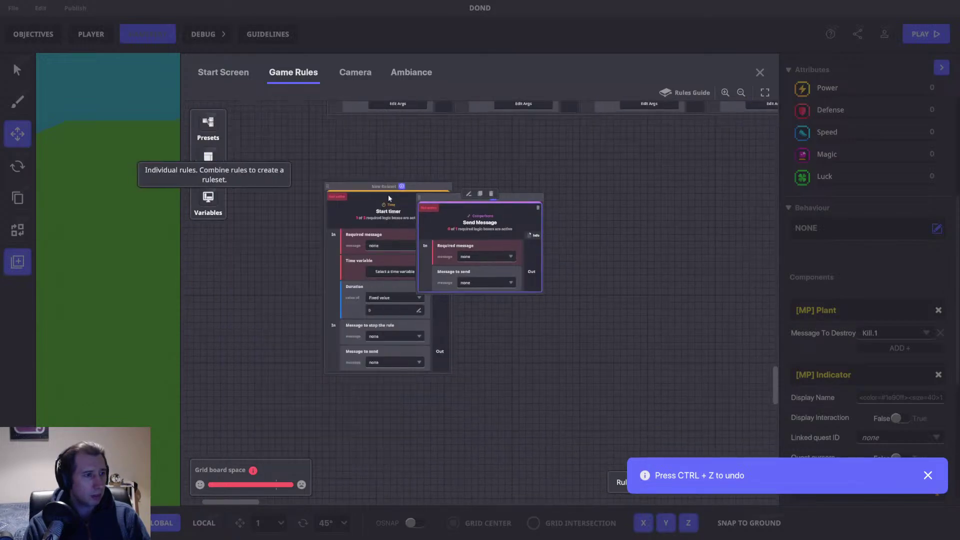
pyautogui.click(474, 257)
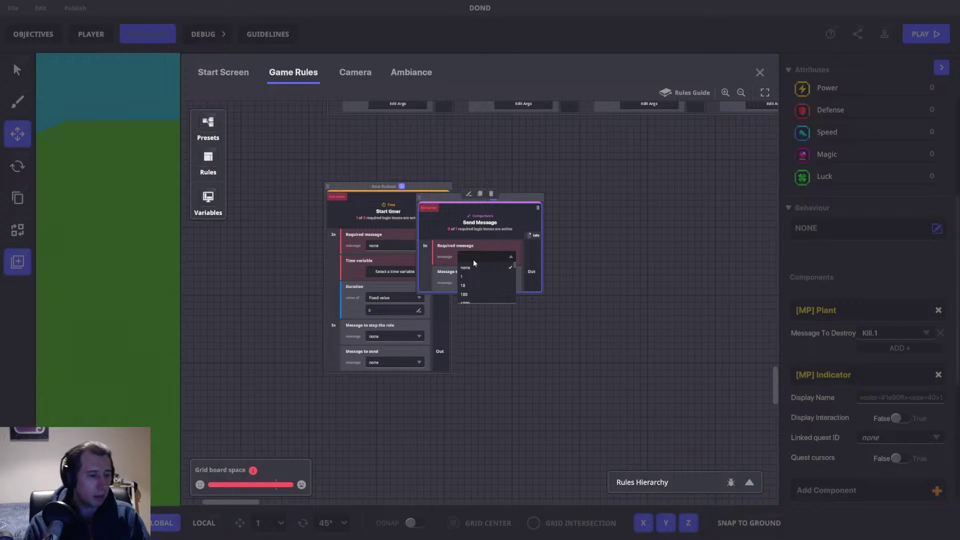
pyautogui.write('Case.Chosen.')
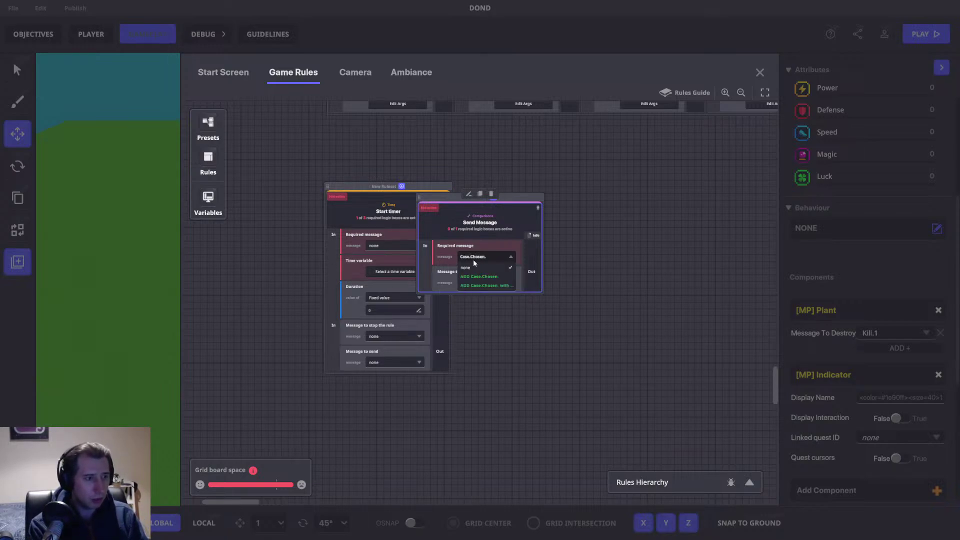
pyautogui.write('Displayed')
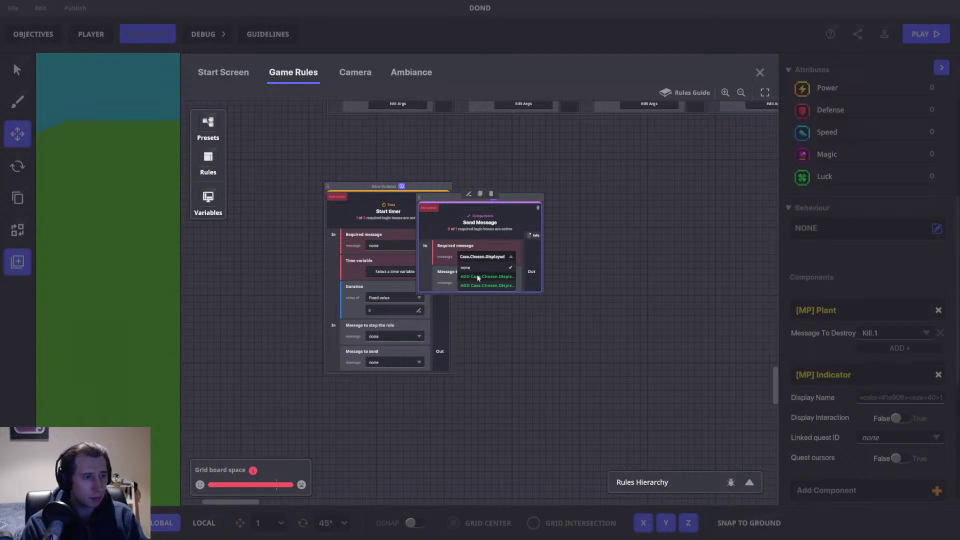
pyautogui.click(478, 277)
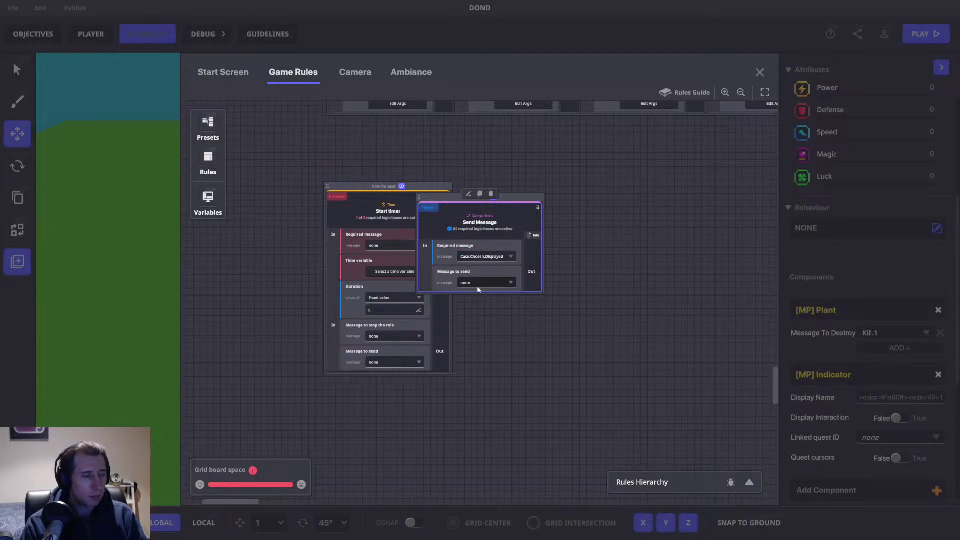
# Step: Make it send Case.Chosen.Delay and move it above the Start timer rule
pyautogui.click(488, 282)
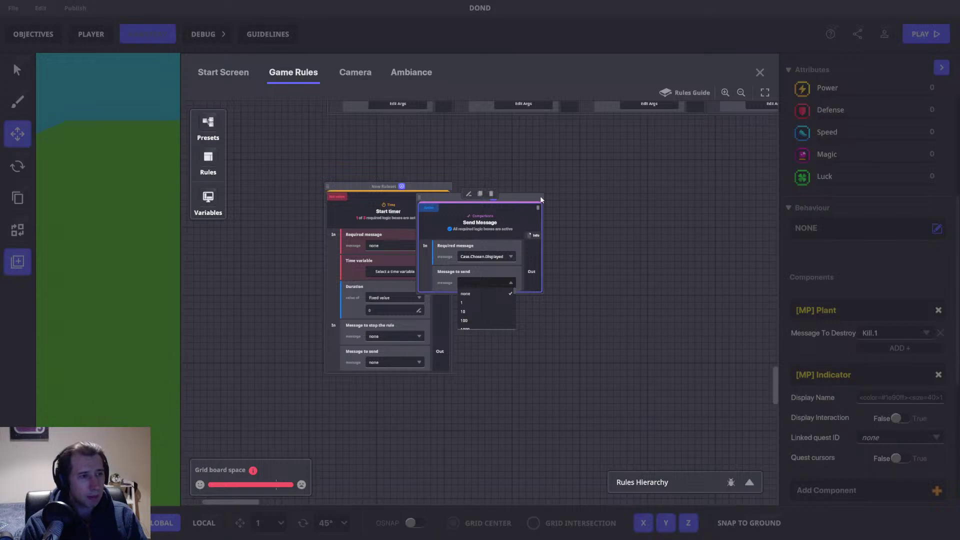
pyautogui.click(481, 282)
pyautogui.click(481, 283)
pyautogui.write('Case.Chosen.')
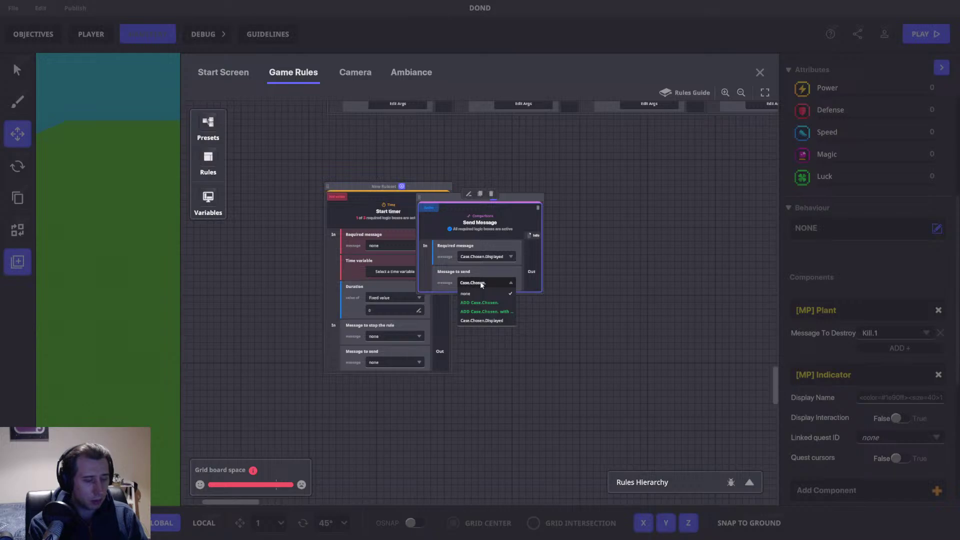
pyautogui.write('Delay')
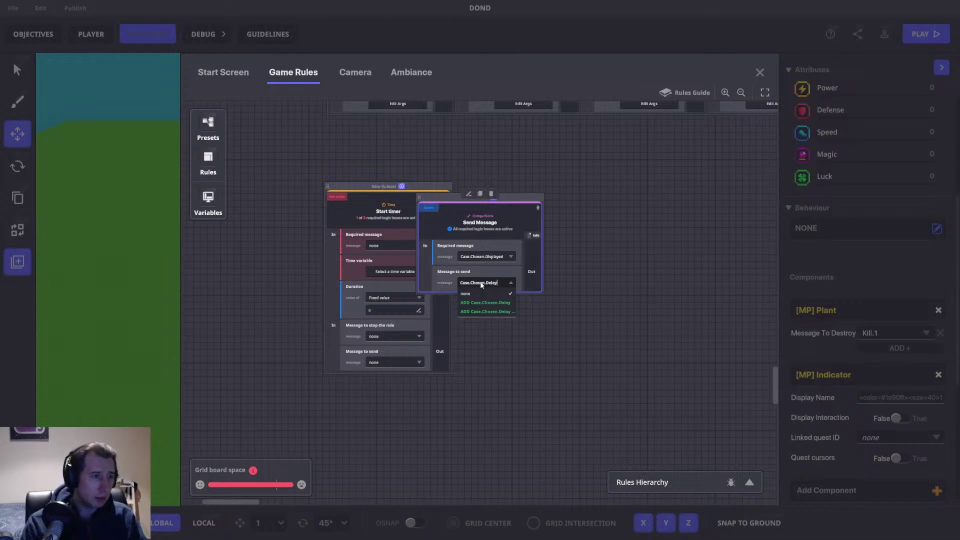
pyautogui.click(496, 302)
pyautogui.moveTo(433, 195); pyautogui.dragTo(344, 125)
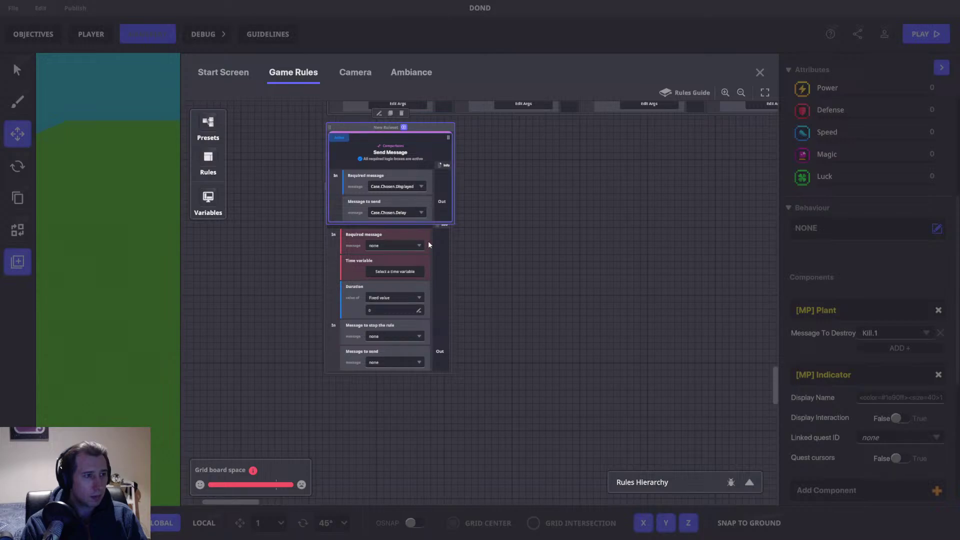
pyautogui.click(437, 256)
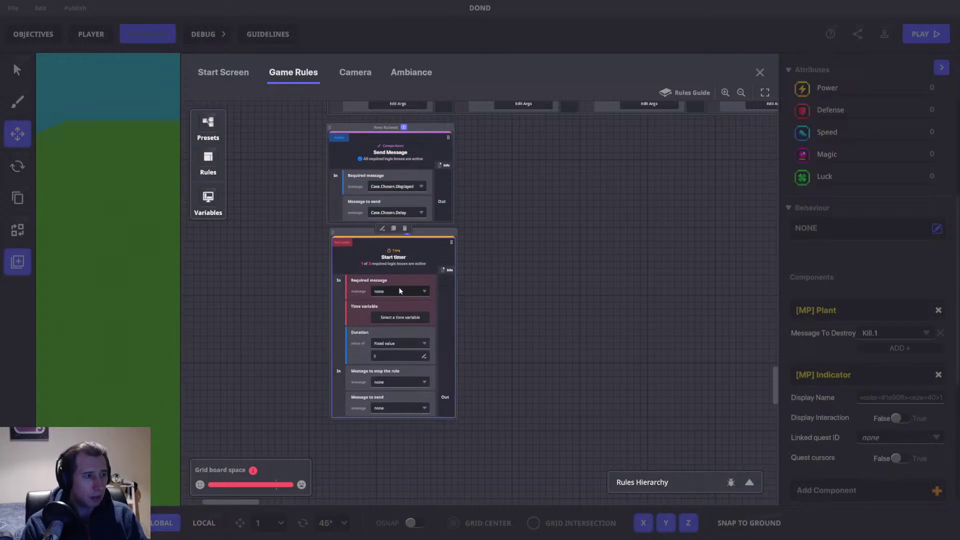
# Step: Make the Start timer wait for Case.Chosen.Delay and use the Timer variable
pyautogui.click(399, 291)
pyautogui.write('Case.Chosen')
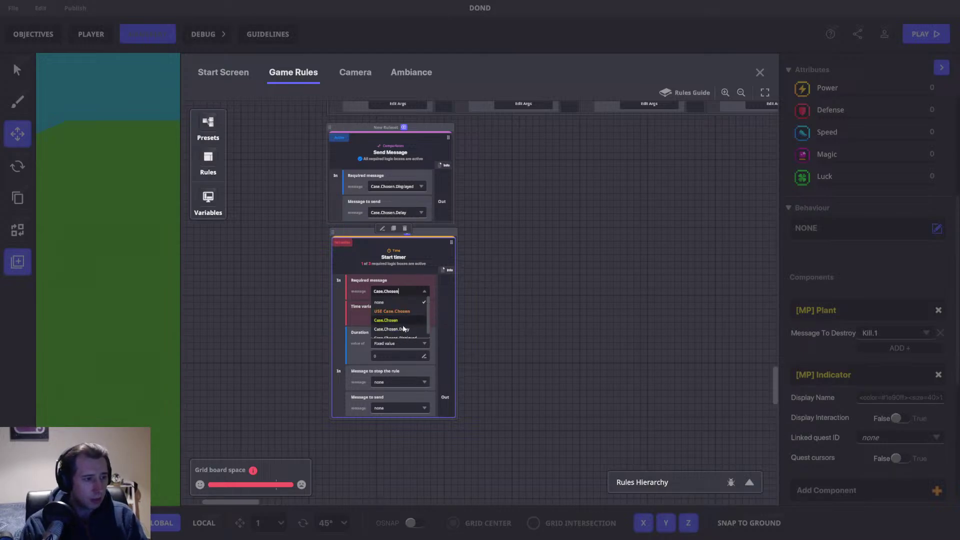
pyautogui.click(399, 329)
pyautogui.click(398, 317)
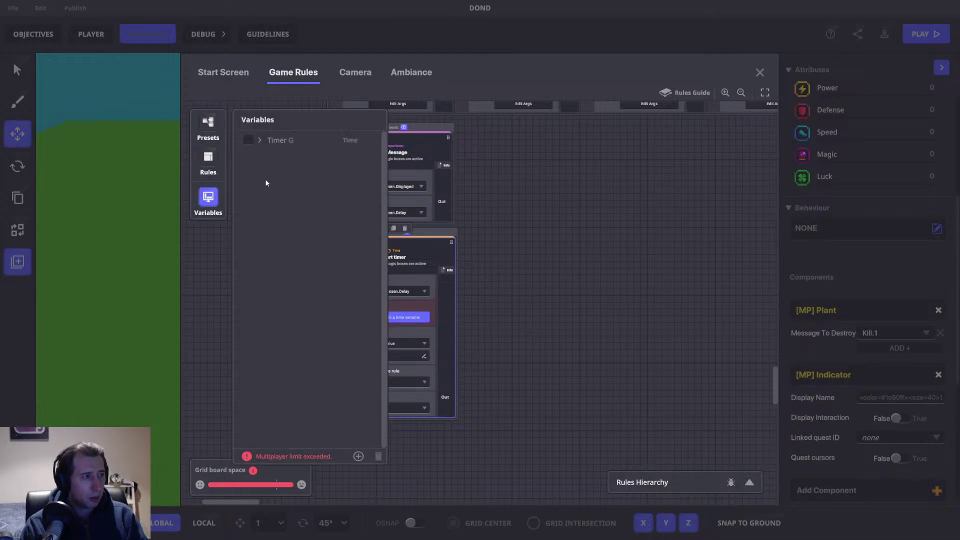
pyautogui.click(249, 140)
pyautogui.click(208, 197)
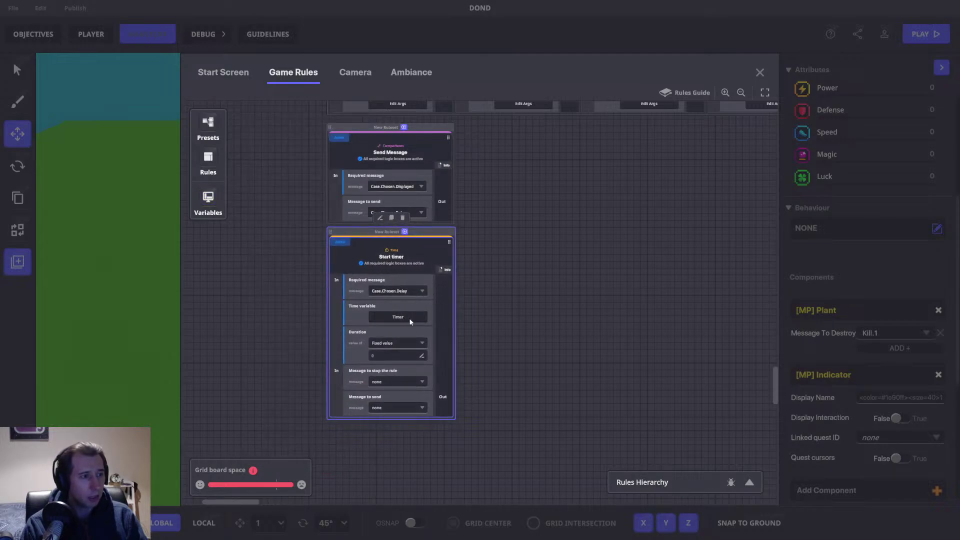
# Step: Set the Start timer's duration to 5
pyautogui.click(388, 357)
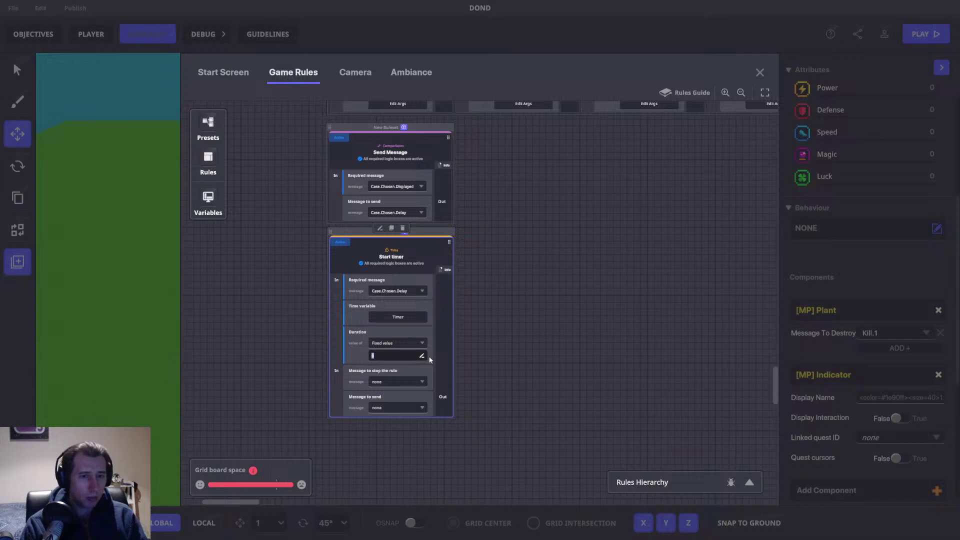
pyautogui.write('4')
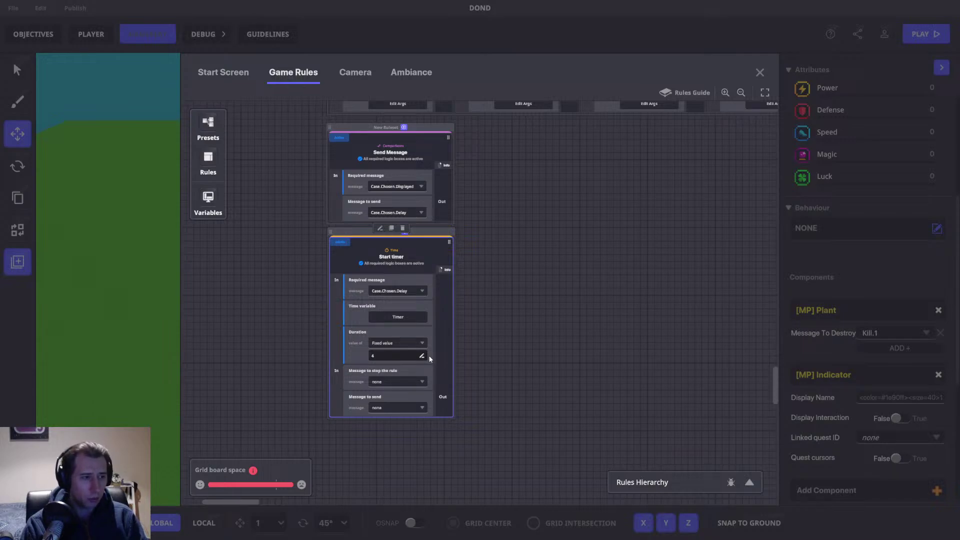
pyautogui.click(385, 354)
pyautogui.write('5')
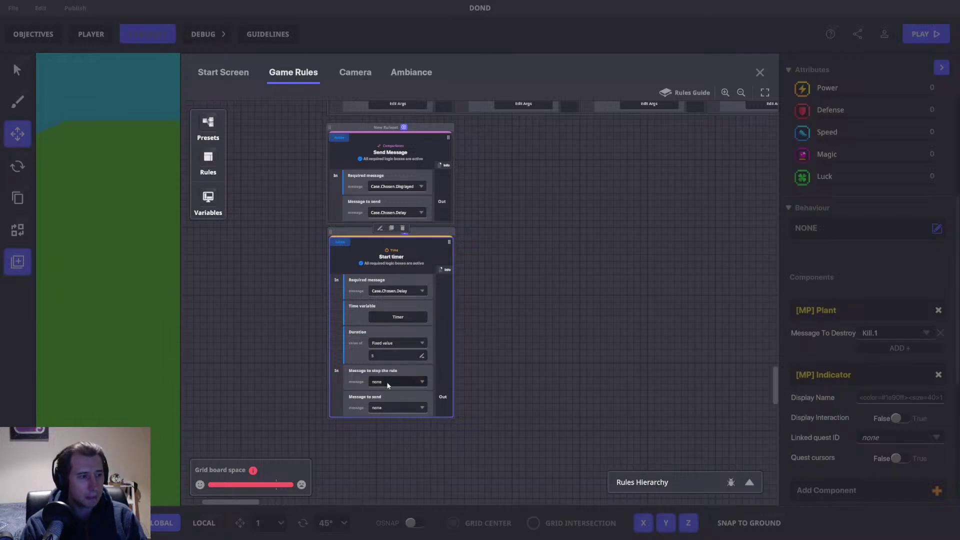
# Step: Have the Start timer send the Turn.On.Case message
pyautogui.click(390, 408)
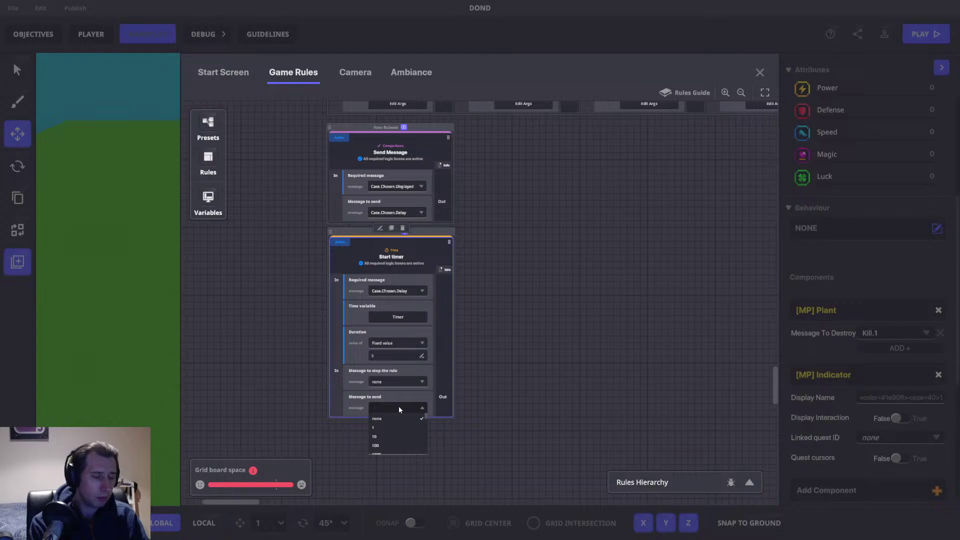
pyautogui.write('Turn.Ca')
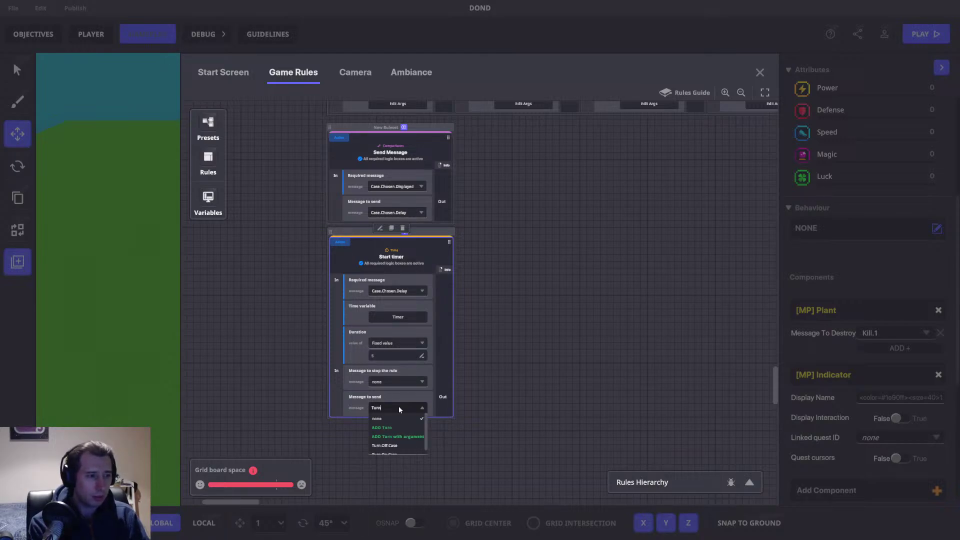
pyautogui.press('BackSpace')
pyautogui.press('BackSpace')
pyautogui.write('On')
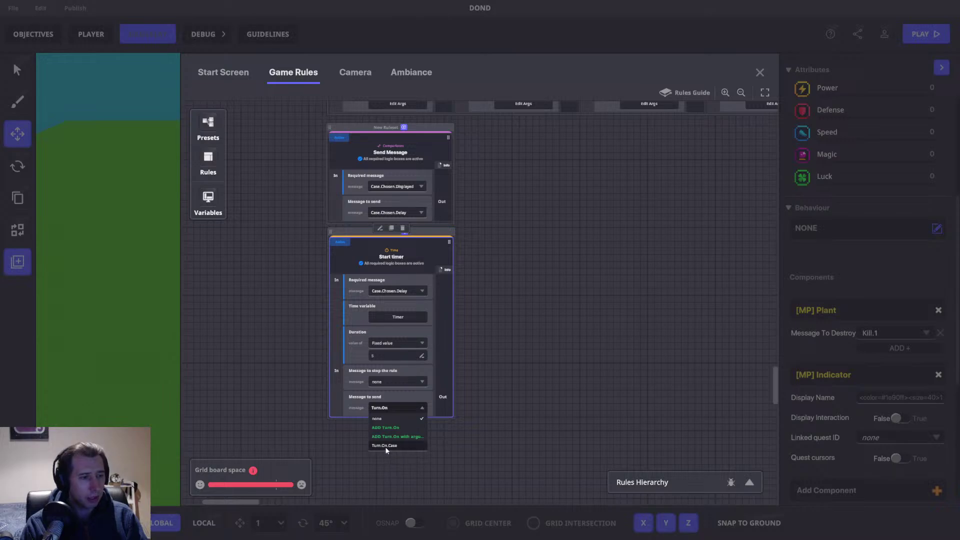
pyautogui.click(385, 446)
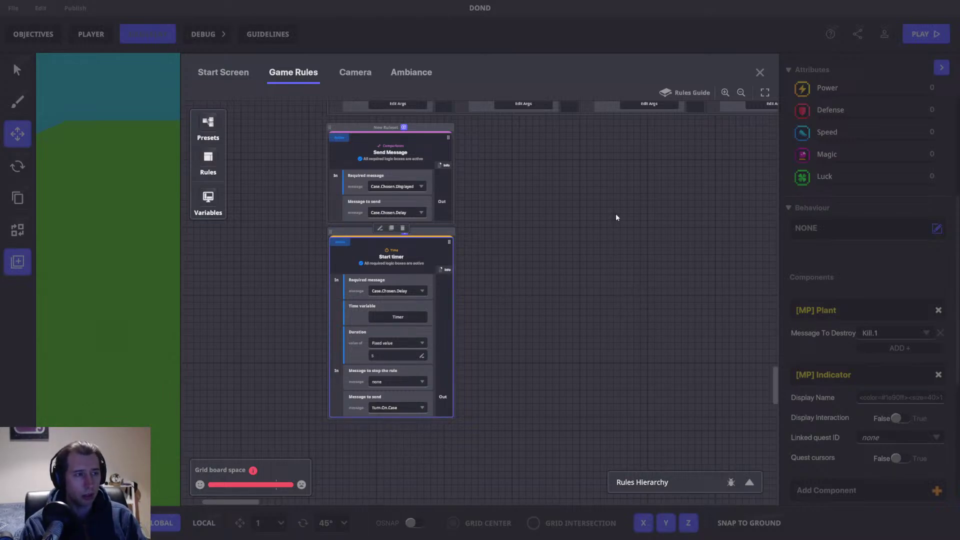
pyautogui.moveTo(581, 187); pyautogui.dragTo(540, 377)
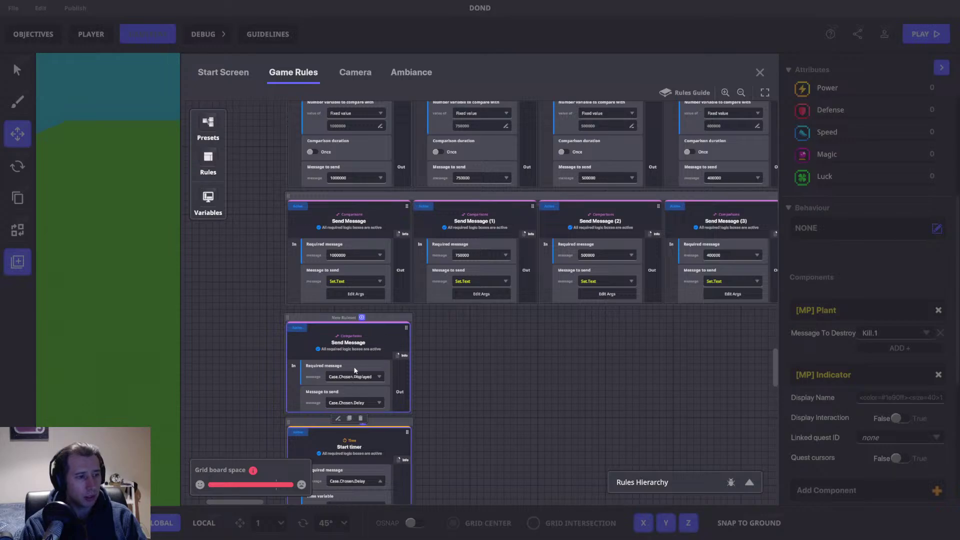
pyautogui.moveTo(491, 380); pyautogui.dragTo(484, 255)
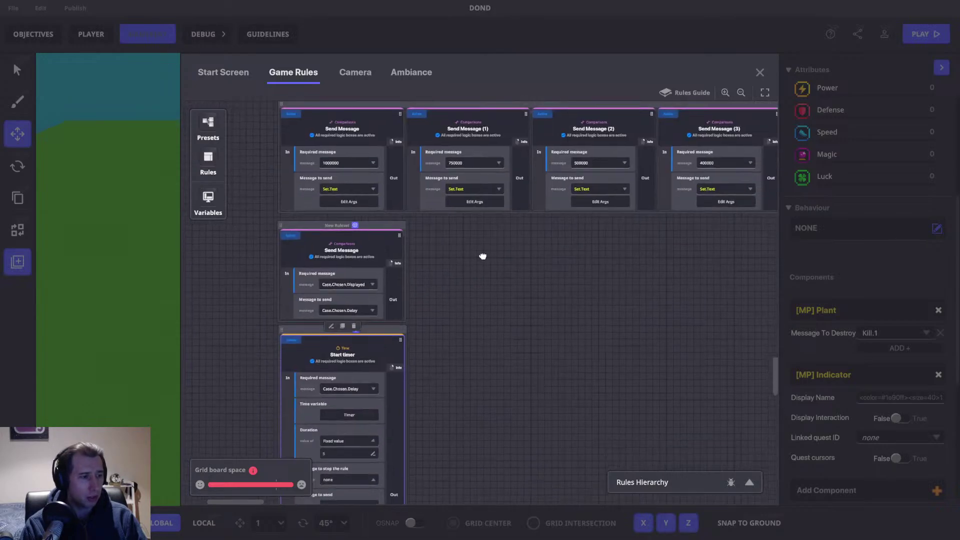
# Step: Leave the game rules editor and duplicate a small message broadcaster block in the scene
pyautogui.click(758, 70)
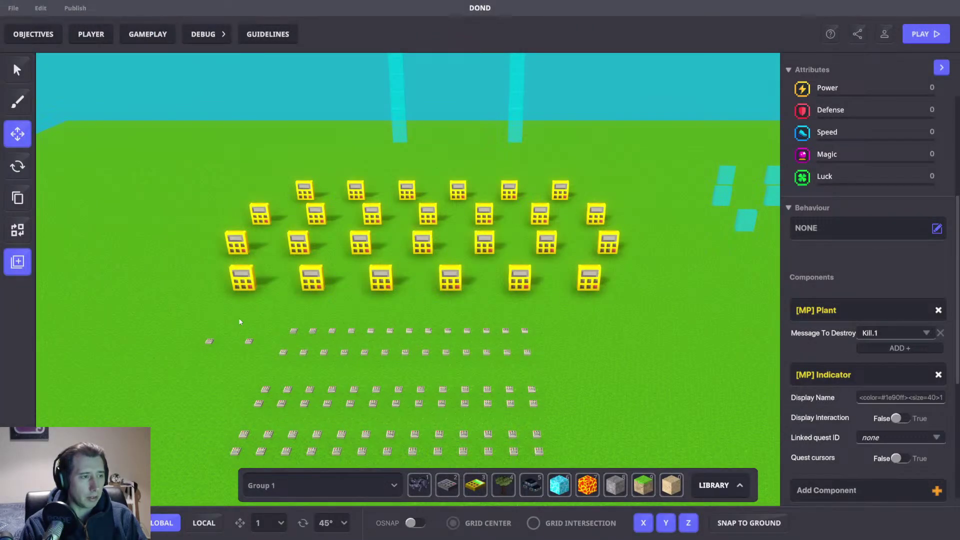
pyautogui.moveTo(270, 321); pyautogui.dragTo(311, 300, button='middle')
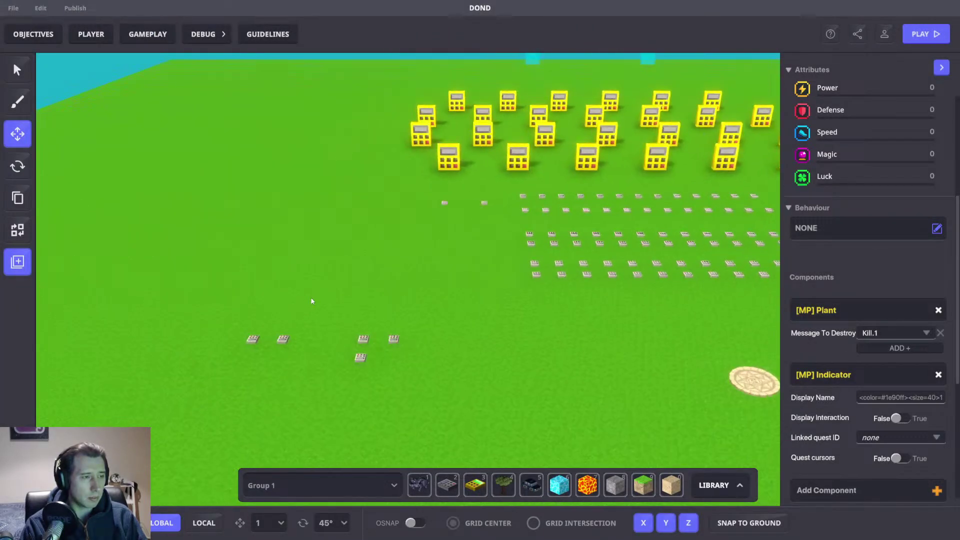
pyautogui.click(362, 357)
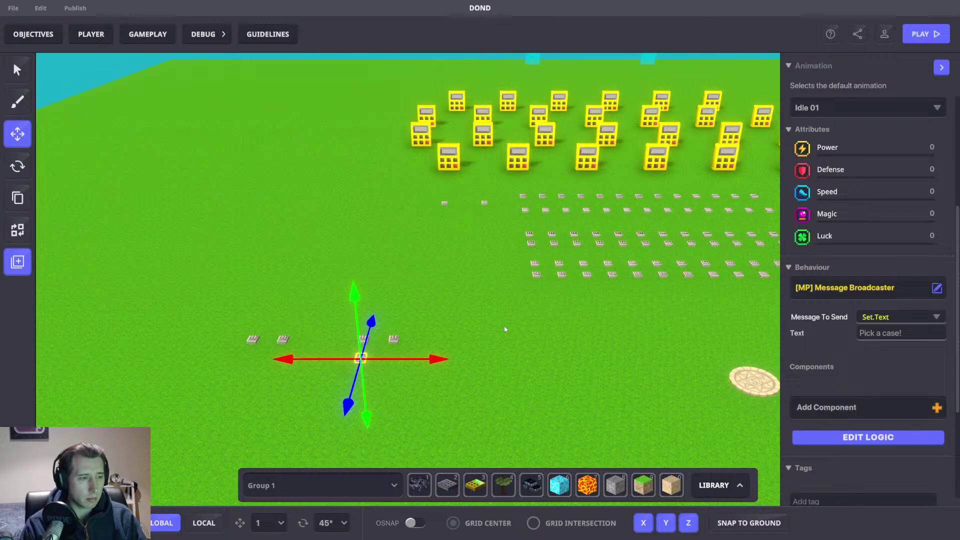
pyautogui.scroll(2, 470, 334)
pyautogui.click(359, 343)
pyautogui.scroll(3, 329, 331)
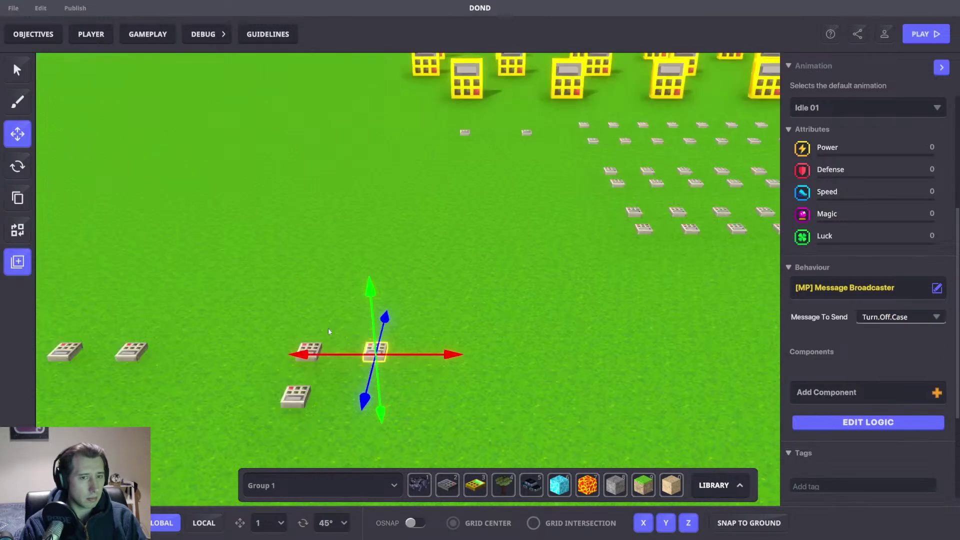
pyautogui.hotkey('ctrl', 'd')
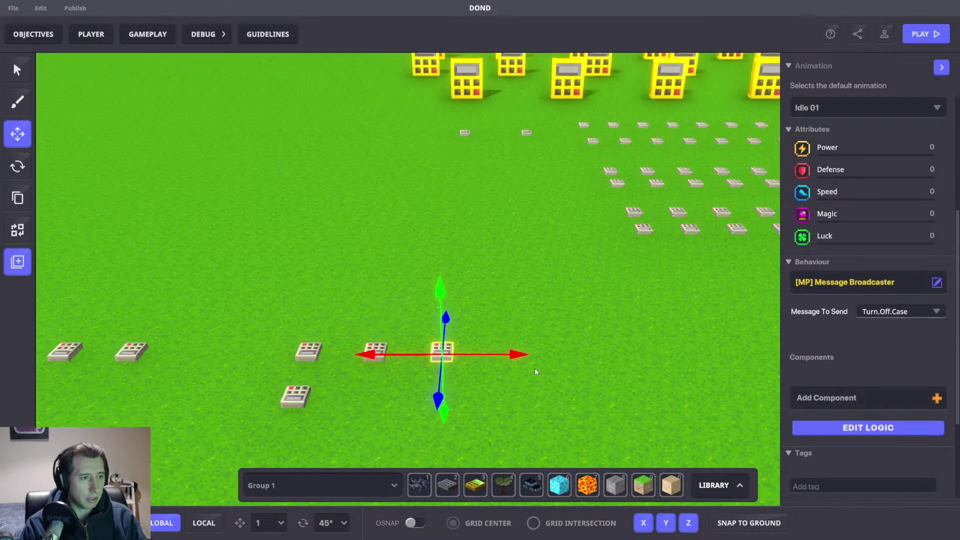
# Step: Set the broadcaster's message to send to Case.Chosen.Displayed
pyautogui.click(884, 319)
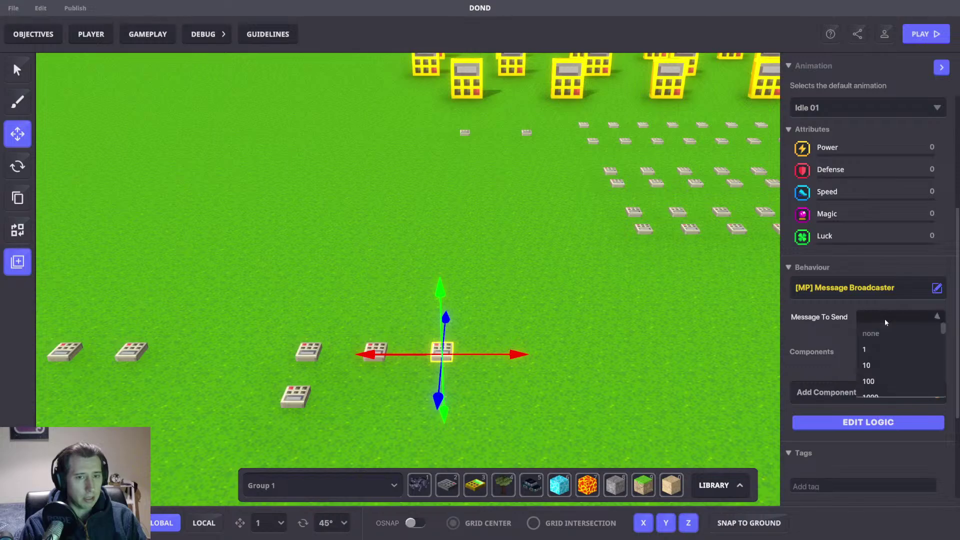
pyautogui.write('Case.C')
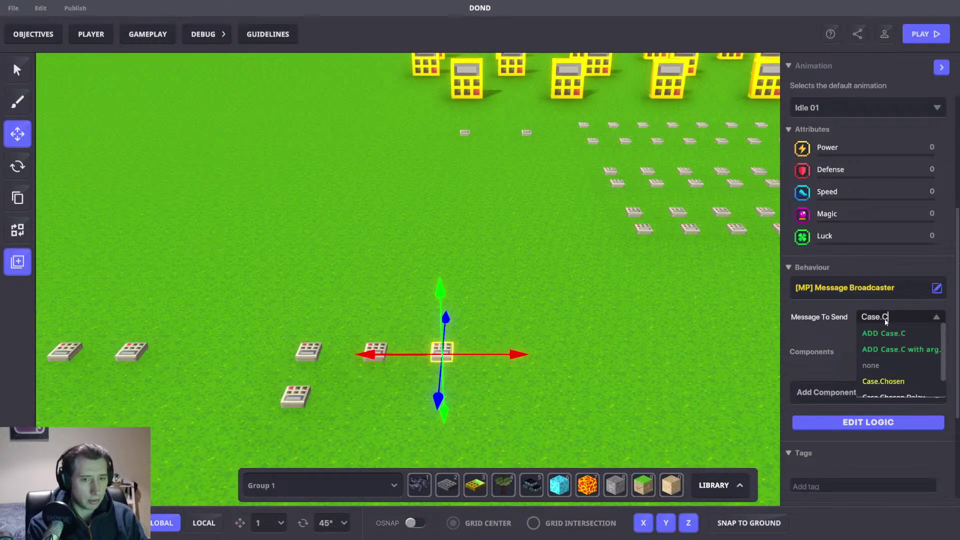
pyautogui.write('hosen.D')
pyautogui.scroll(-1, 890, 381)
pyautogui.click(900, 388)
# Step: In the broadcaster's logic, require messages 1000000, 750000 and 500000
pyautogui.click(881, 423)
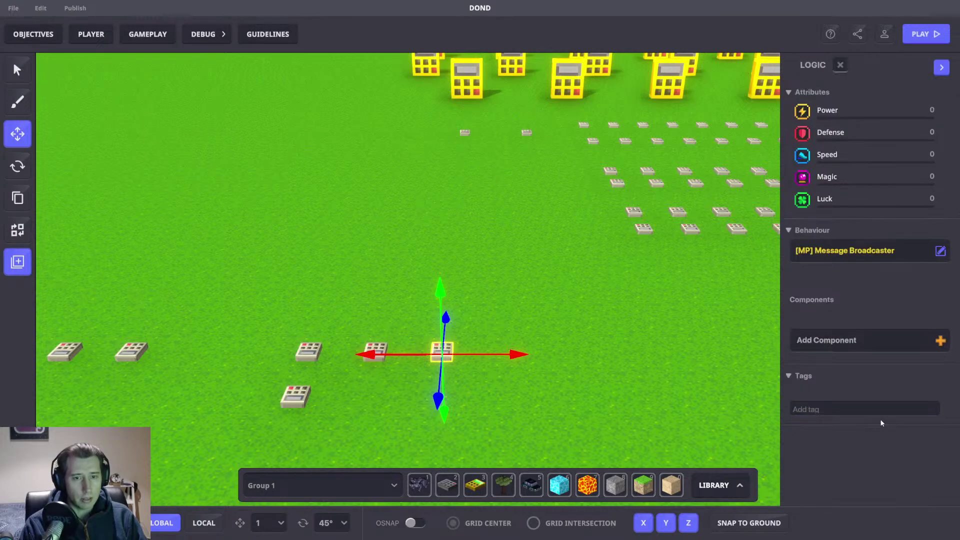
pyautogui.click(901, 361)
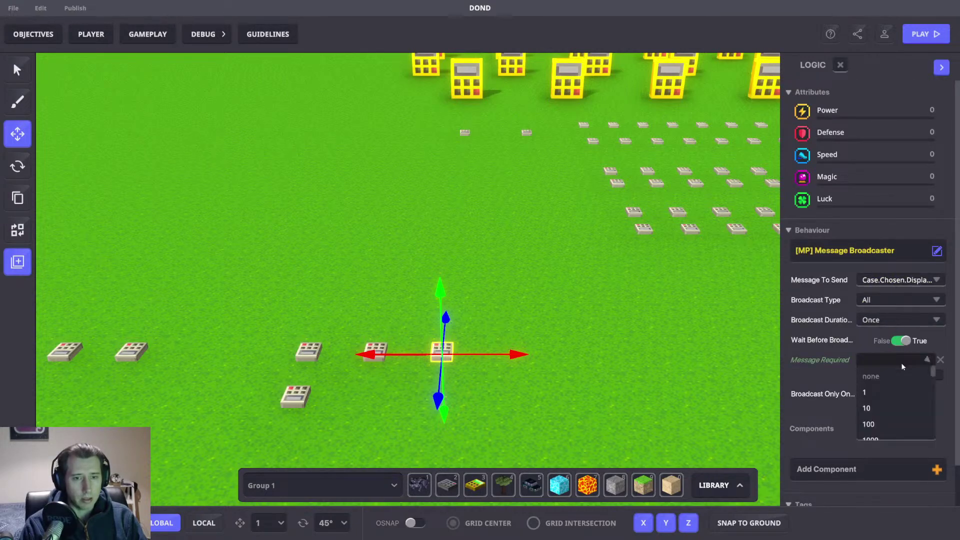
pyautogui.write('1000')
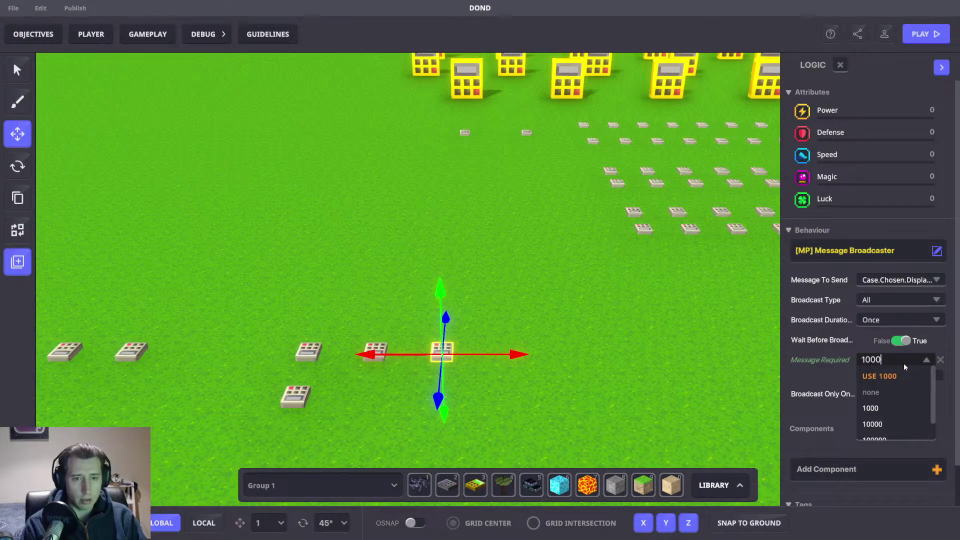
pyautogui.write('000')
pyautogui.click(889, 368)
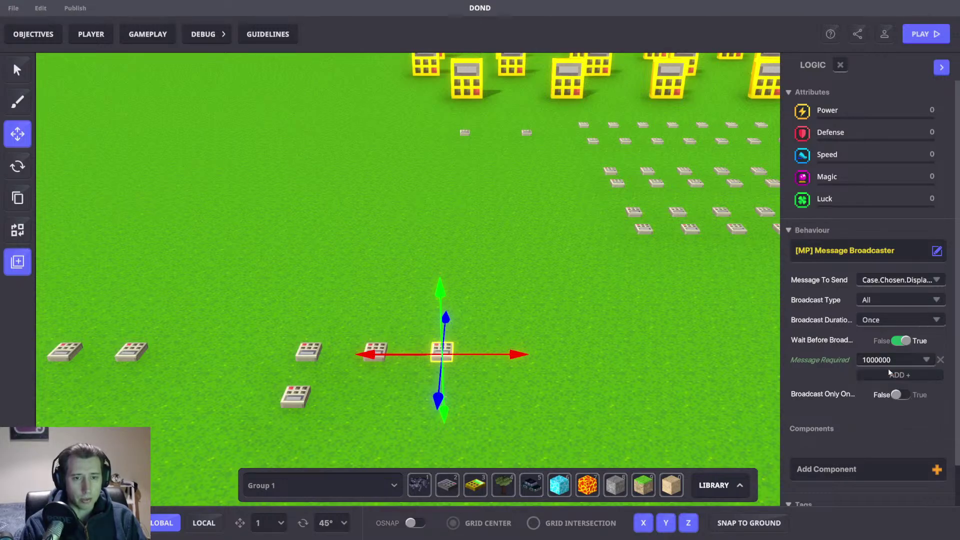
pyautogui.click(882, 373)
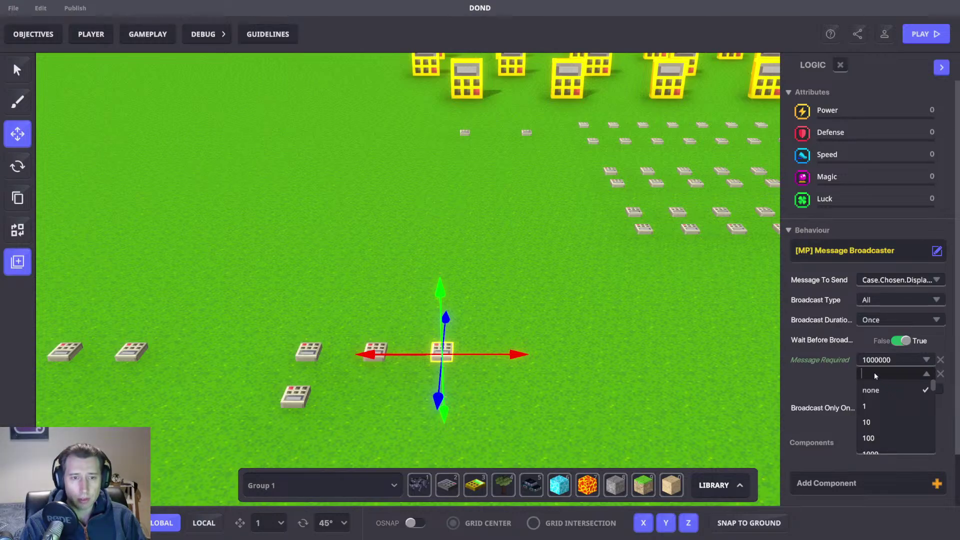
pyautogui.write('750000')
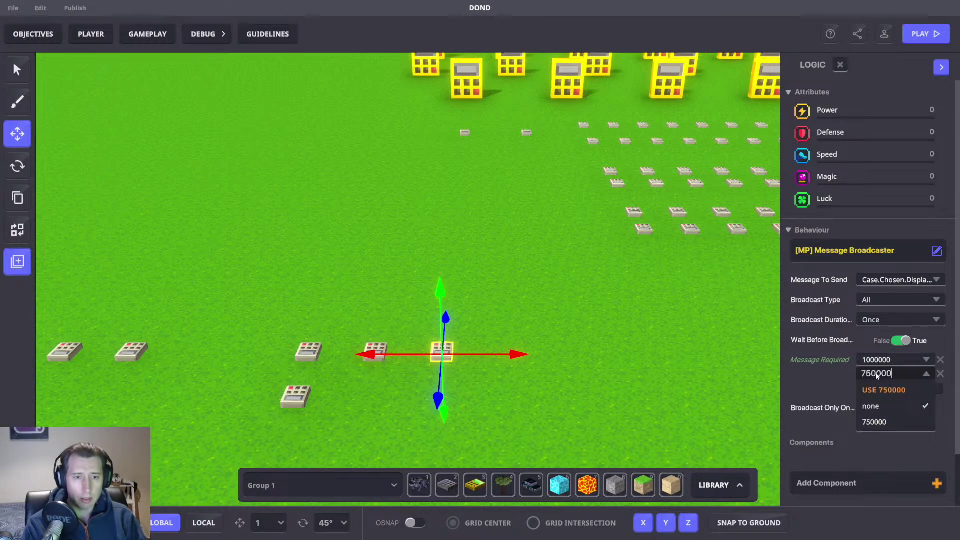
pyautogui.click(881, 390)
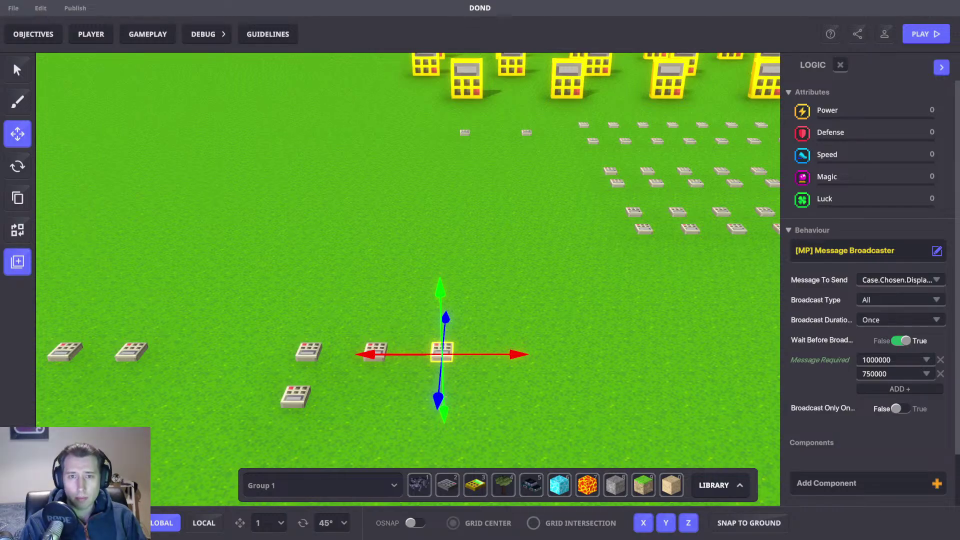
pyautogui.click(881, 389)
pyautogui.click(888, 387)
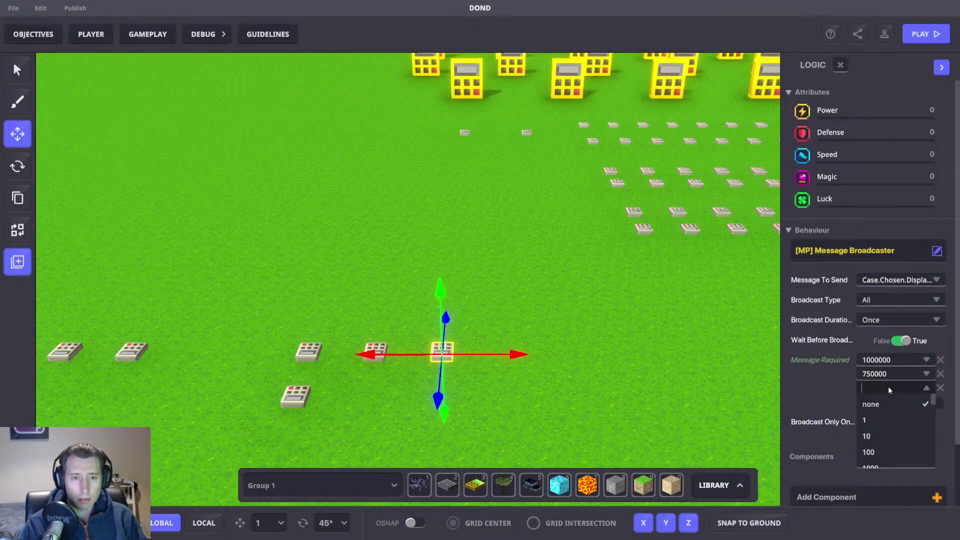
pyautogui.write('500000')
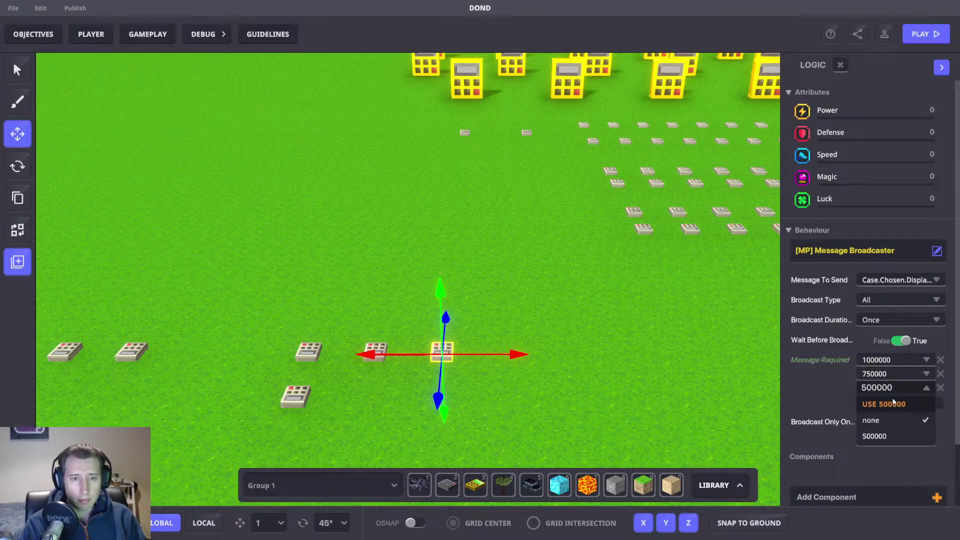
pyautogui.click(893, 403)
# Step: Add required messages 400000, 300000 and 200000
pyautogui.click(889, 402)
pyautogui.click(878, 403)
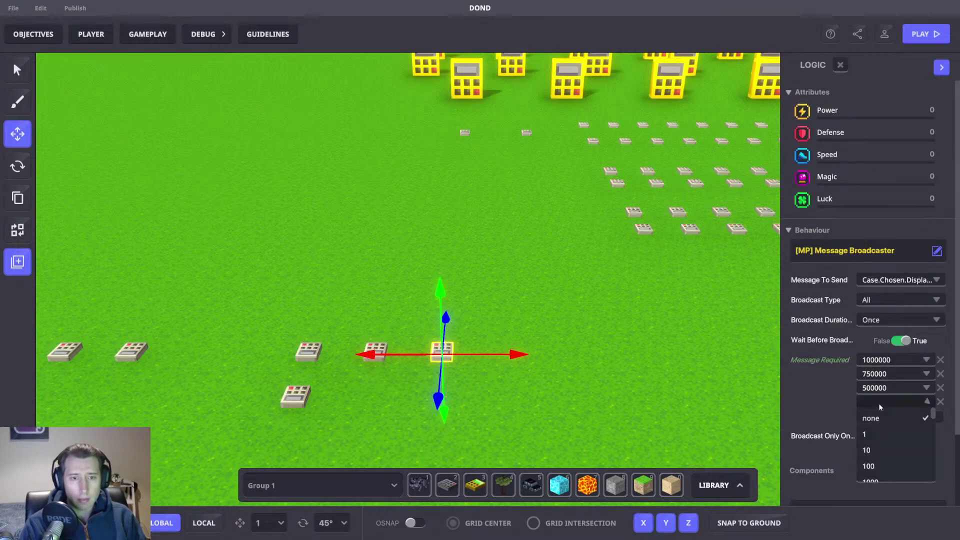
pyautogui.write('400000')
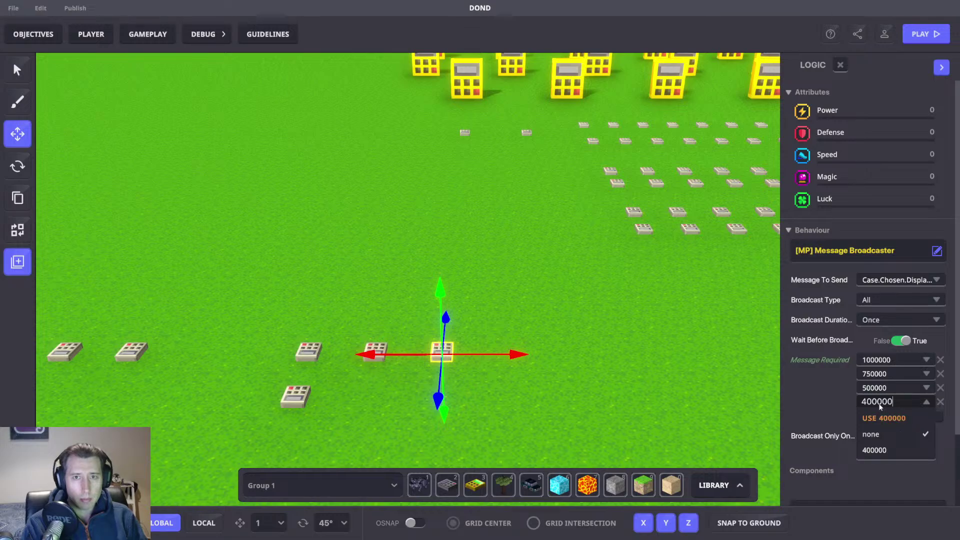
pyautogui.click(876, 418)
pyautogui.click(870, 415)
pyautogui.click(871, 416)
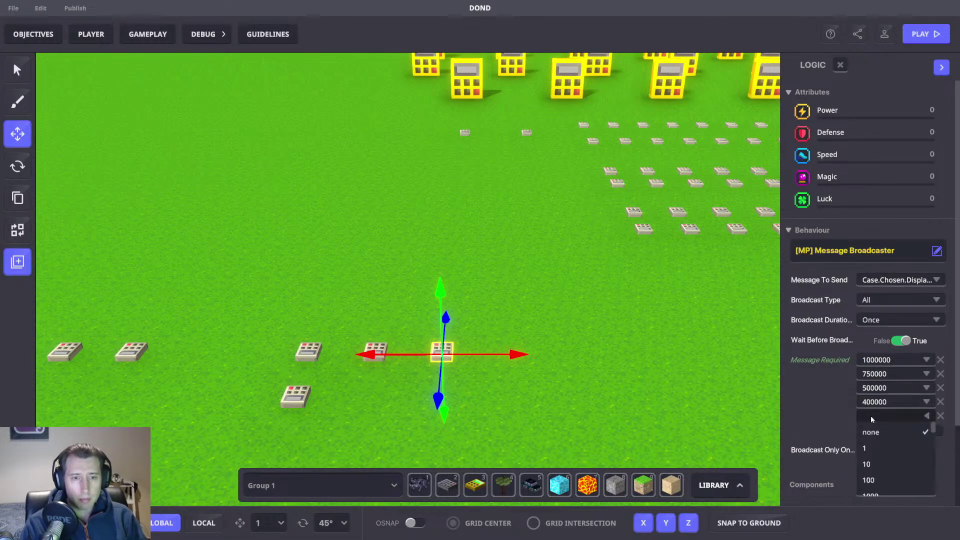
pyautogui.write('3000000')
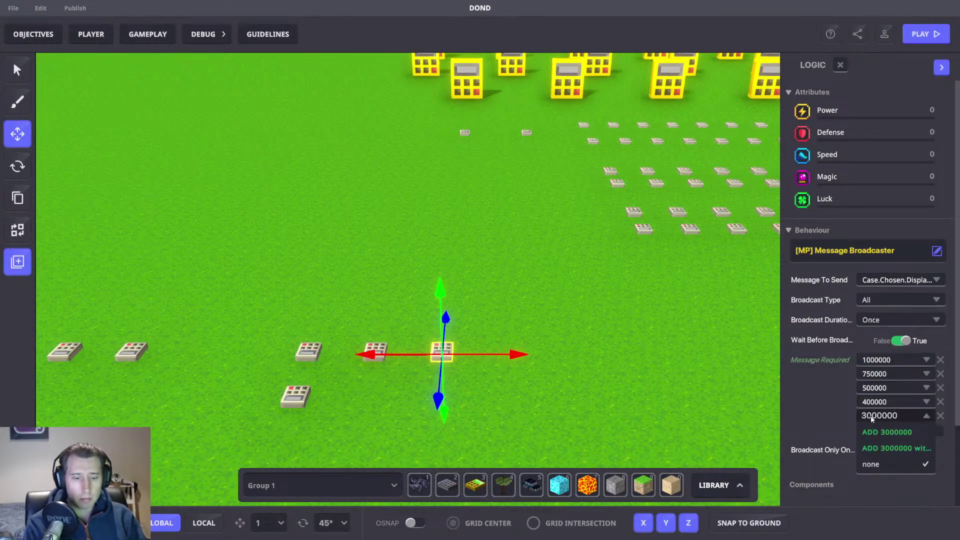
pyautogui.press('BackSpace')
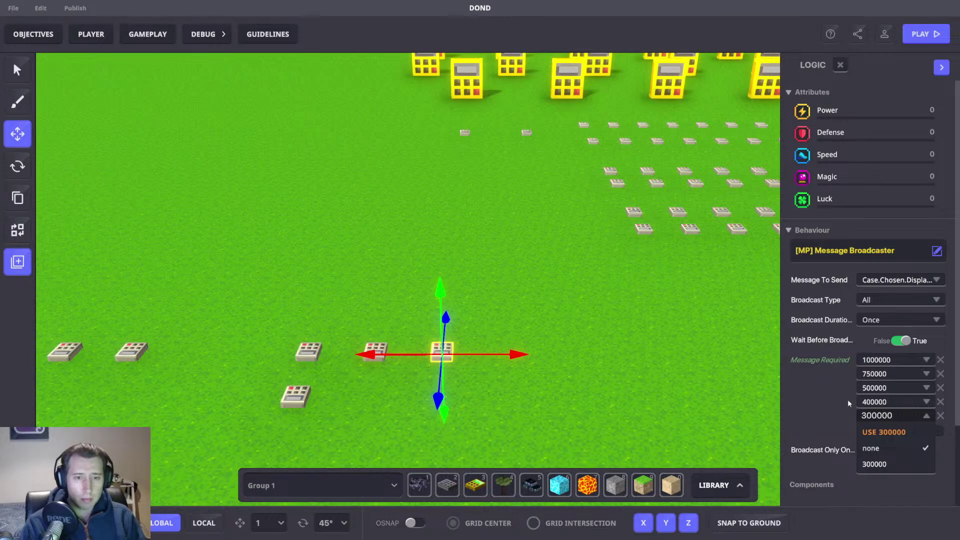
pyautogui.click(876, 432)
pyautogui.click(875, 430)
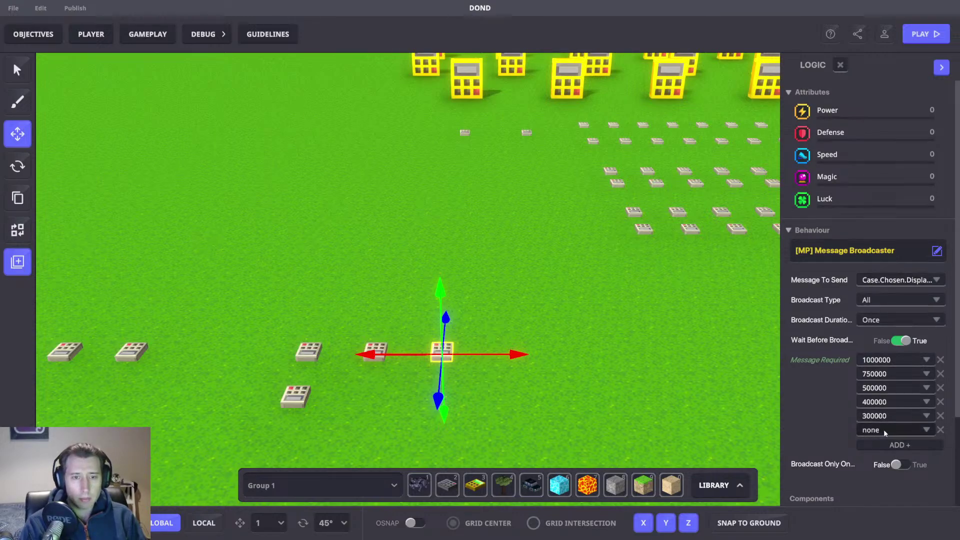
pyautogui.click(883, 430)
pyautogui.write('200000')
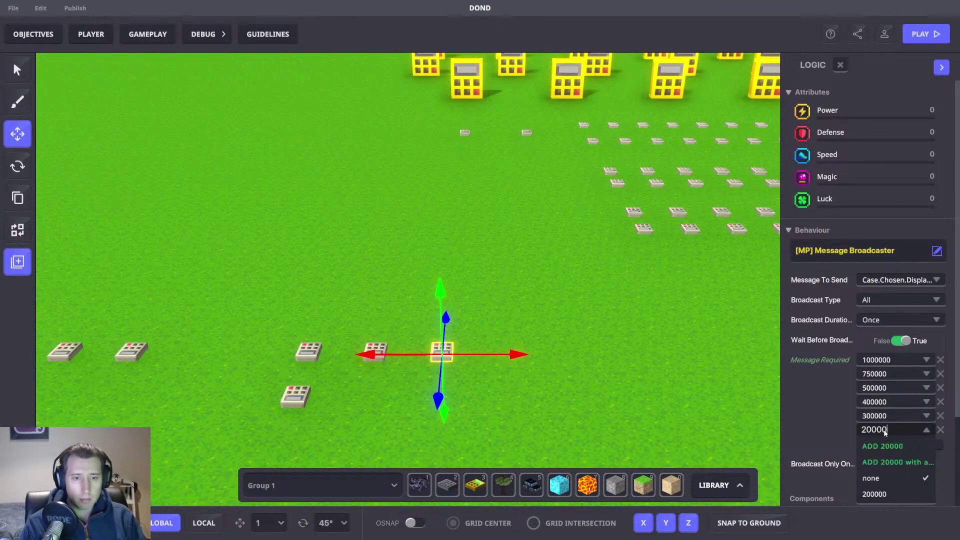
pyautogui.click(897, 448)
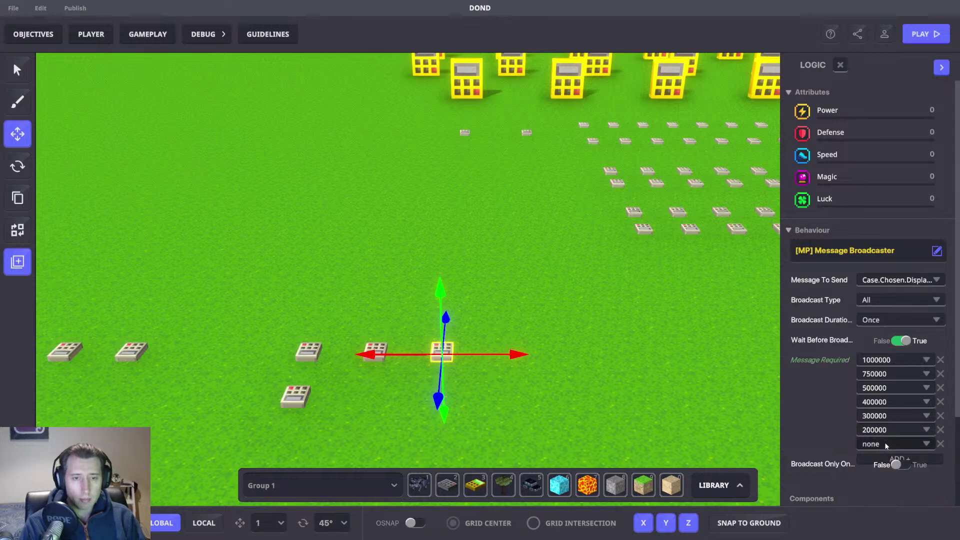
# Step: Add required messages 100000, 75000 and 50000
pyautogui.click(883, 445)
pyautogui.write('1')
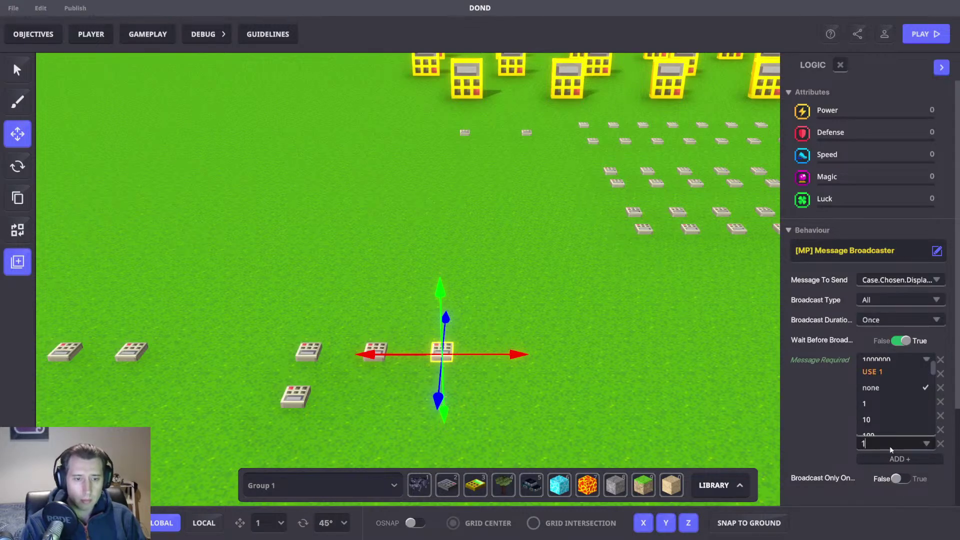
pyautogui.write('00000')
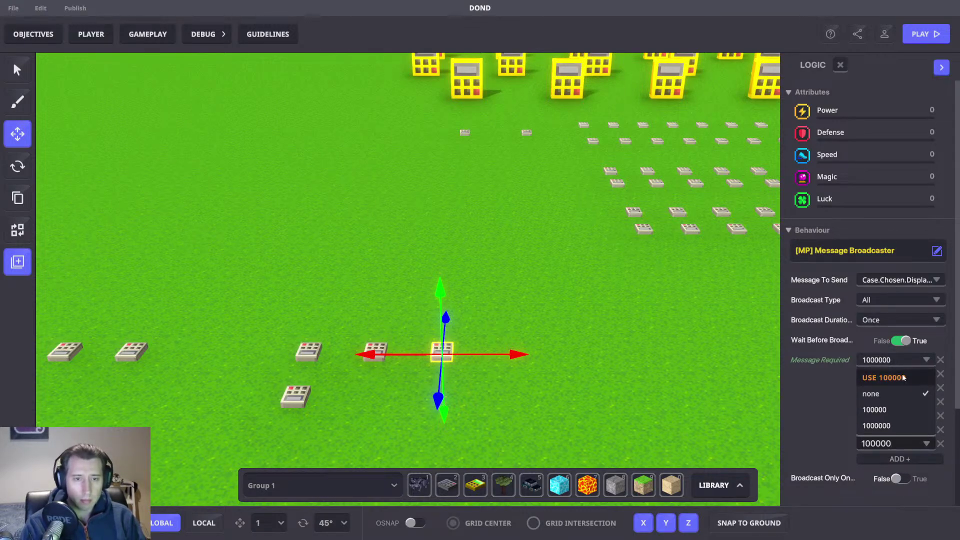
pyautogui.click(898, 402)
pyautogui.scroll(-2, 832, 433)
pyautogui.click(878, 367)
pyautogui.click(879, 367)
pyautogui.write('75000')
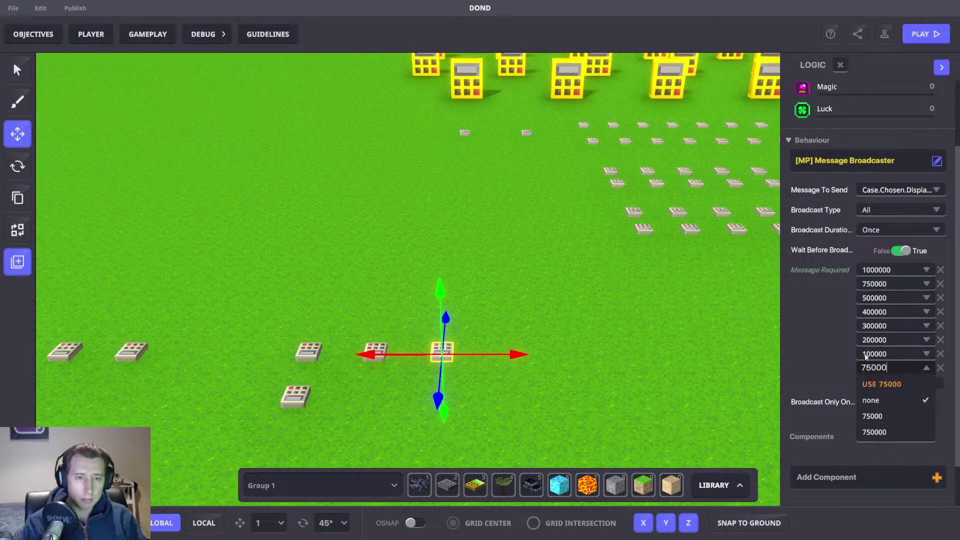
pyautogui.click(882, 384)
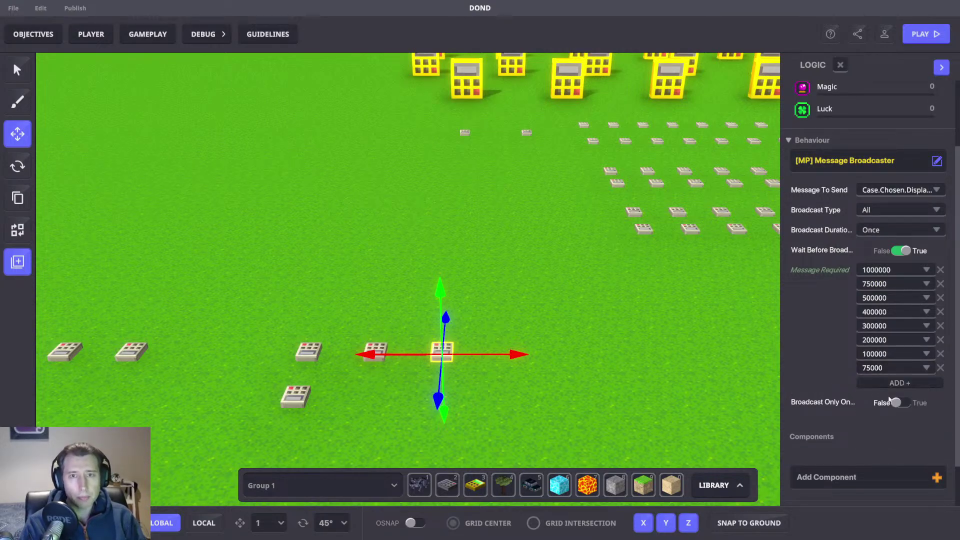
pyautogui.click(882, 383)
pyautogui.click(881, 382)
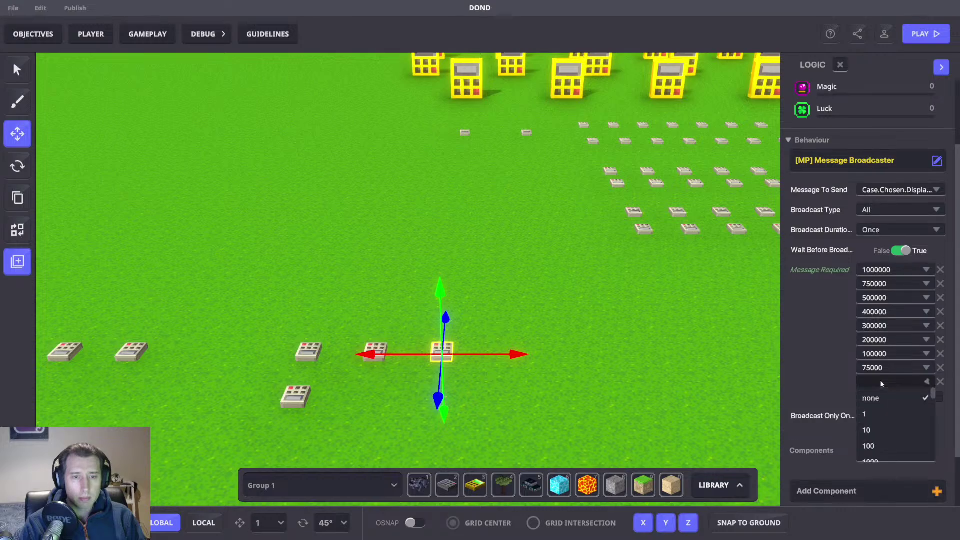
pyautogui.write('5000')
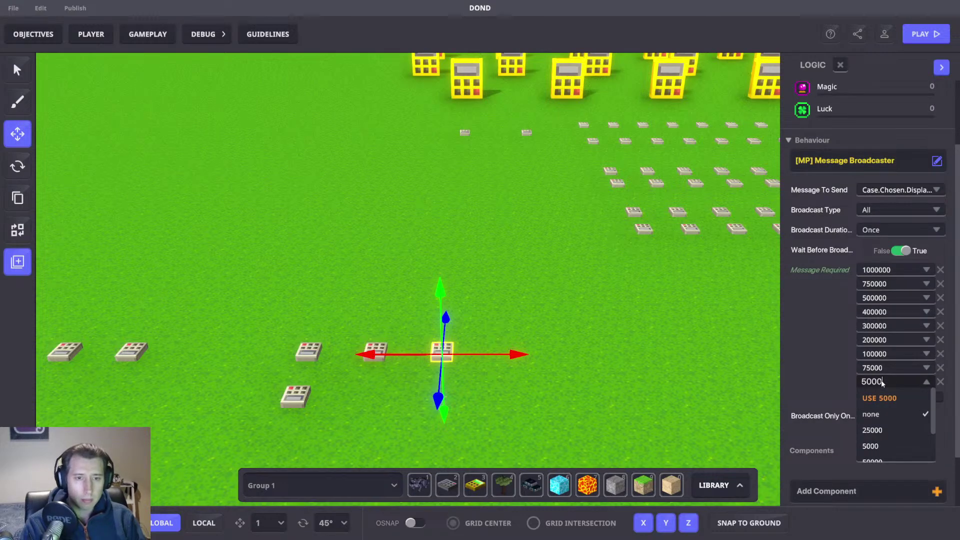
pyautogui.write('0')
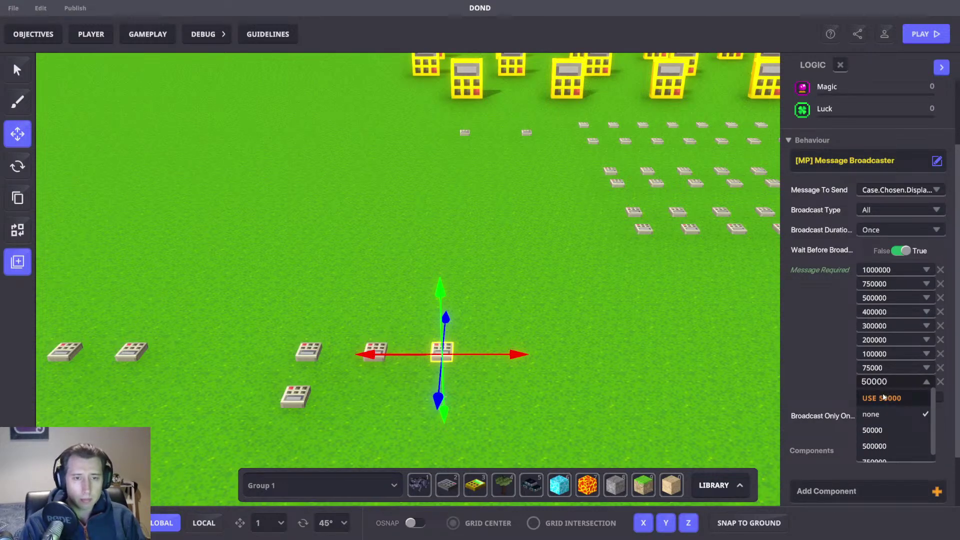
pyautogui.click(881, 396)
# Step: Add required messages 25000, 10000 and 5000
pyautogui.click(881, 394)
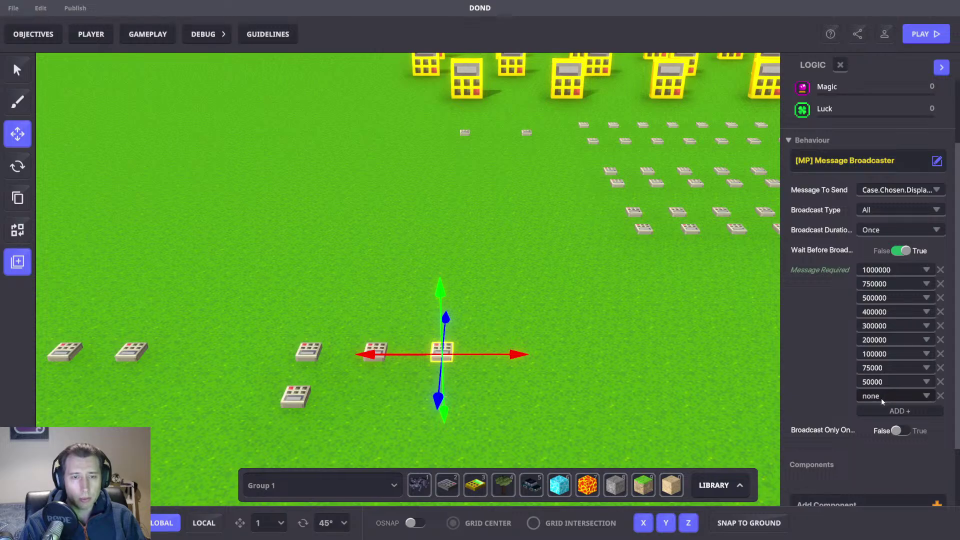
pyautogui.click(881, 396)
pyautogui.write('25000')
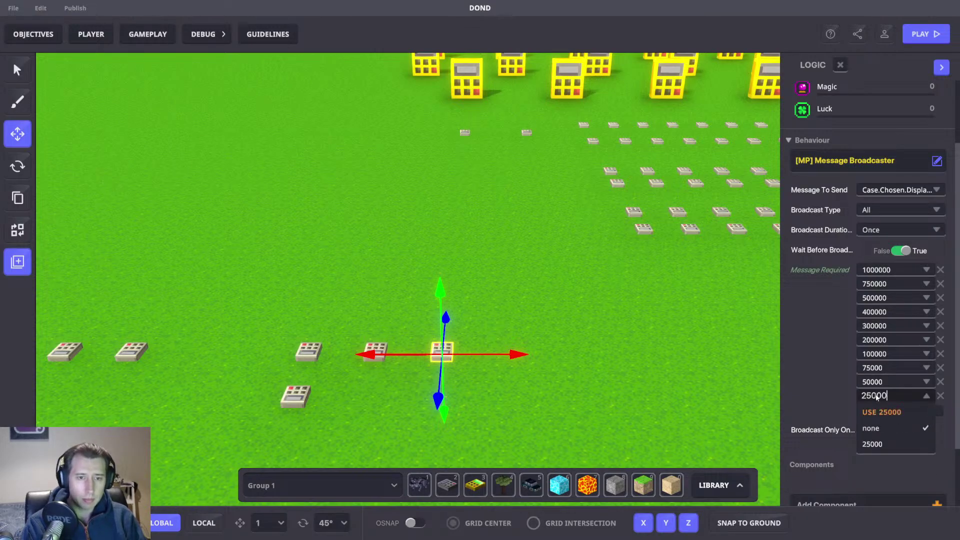
pyautogui.click(917, 411)
pyautogui.click(917, 409)
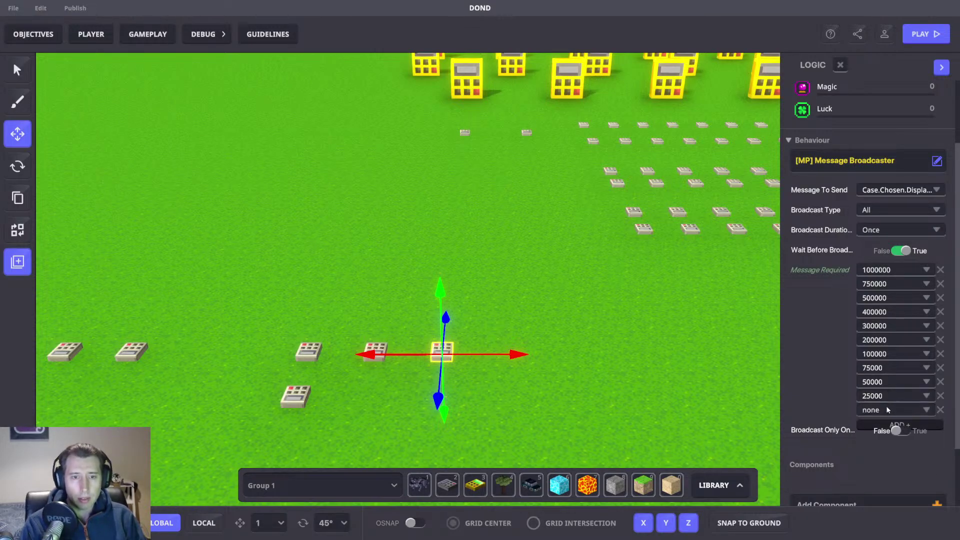
pyautogui.click(883, 408)
pyautogui.write('10000')
pyautogui.press('Return')
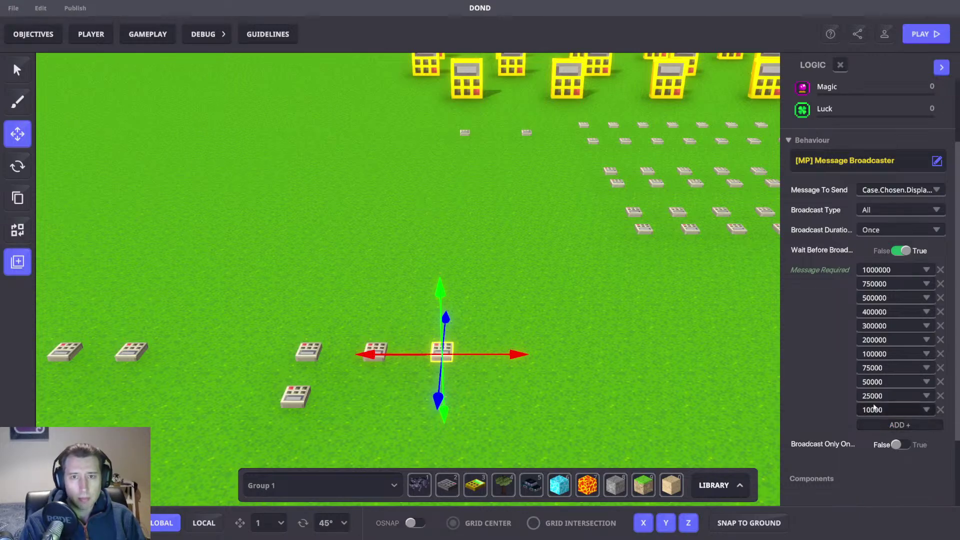
pyautogui.click(883, 425)
pyautogui.click(883, 424)
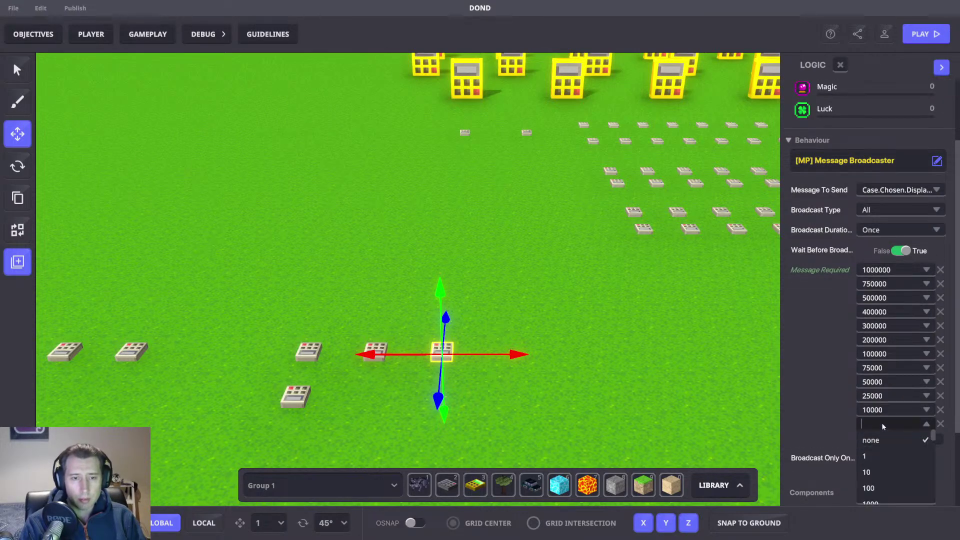
pyautogui.write('5000')
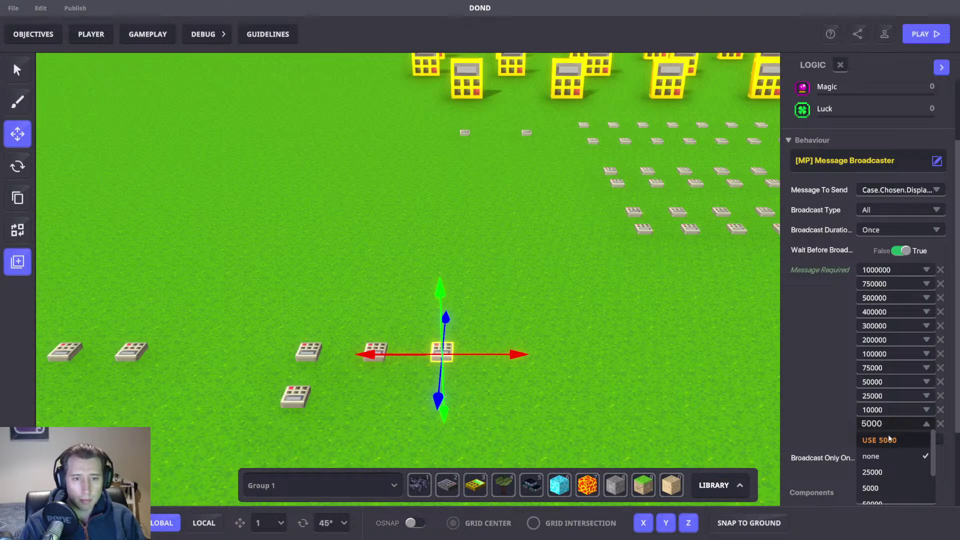
pyautogui.click(886, 437)
# Step: Add a required message entry set to 1000
pyautogui.click(883, 438)
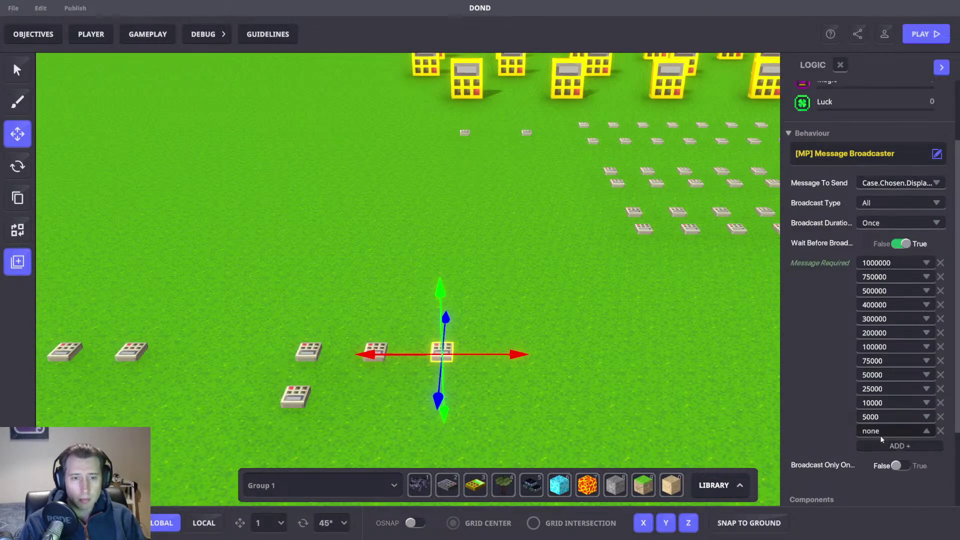
pyautogui.click(881, 438)
pyautogui.write('1000')
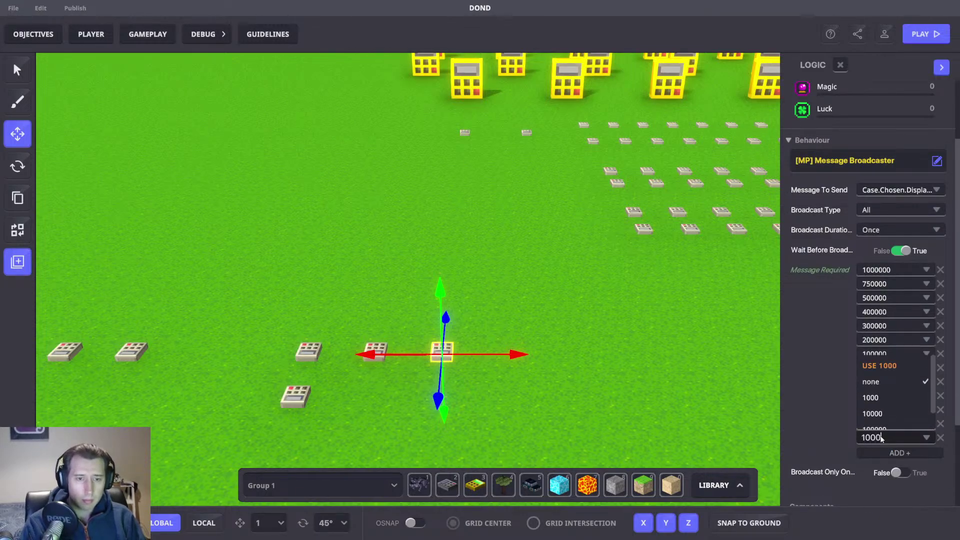
pyautogui.click(875, 366)
# Step: Add required message entries 750 and 500
pyautogui.scroll(-1, 885, 380)
pyautogui.click(880, 408)
pyautogui.click(878, 408)
pyautogui.write('750')
pyautogui.click(878, 423)
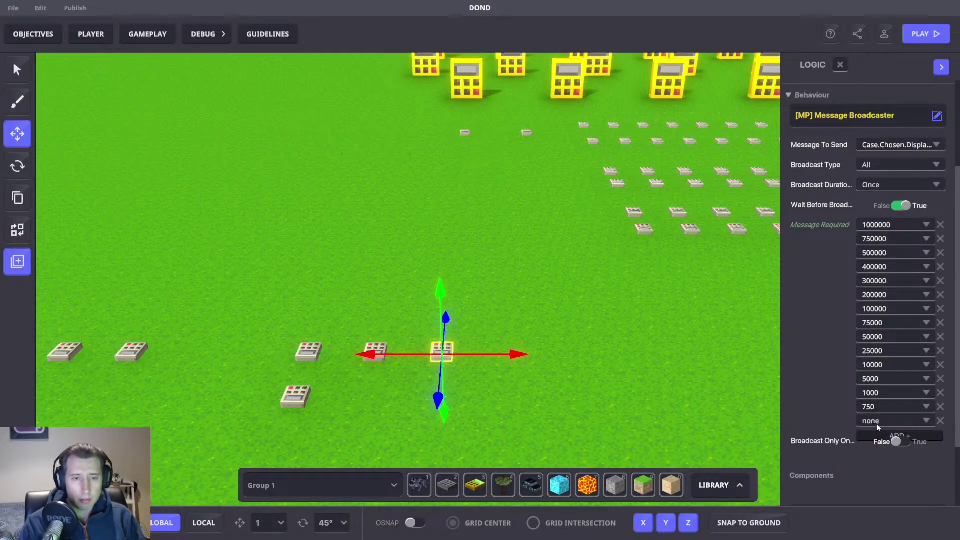
pyautogui.click(875, 422)
pyautogui.click(875, 422)
pyautogui.write('500')
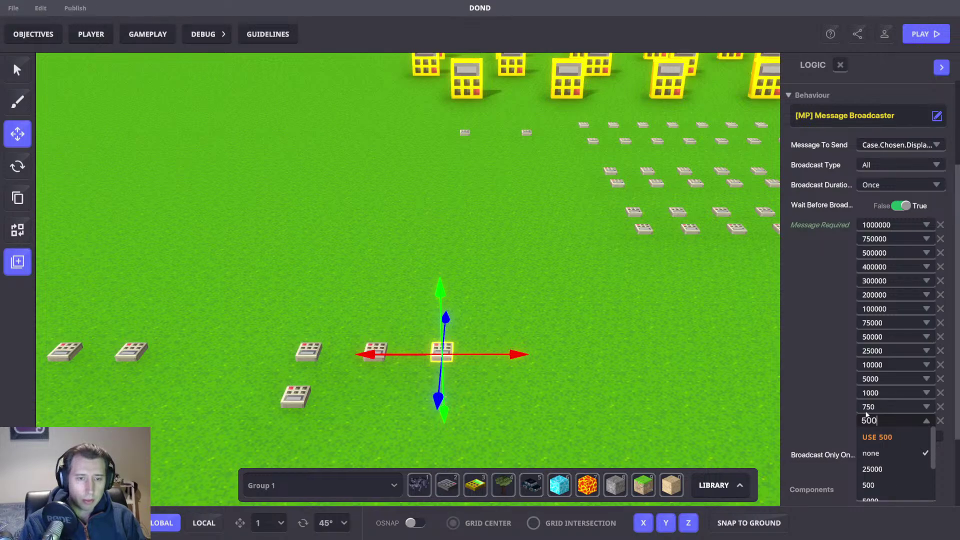
pyautogui.click(872, 435)
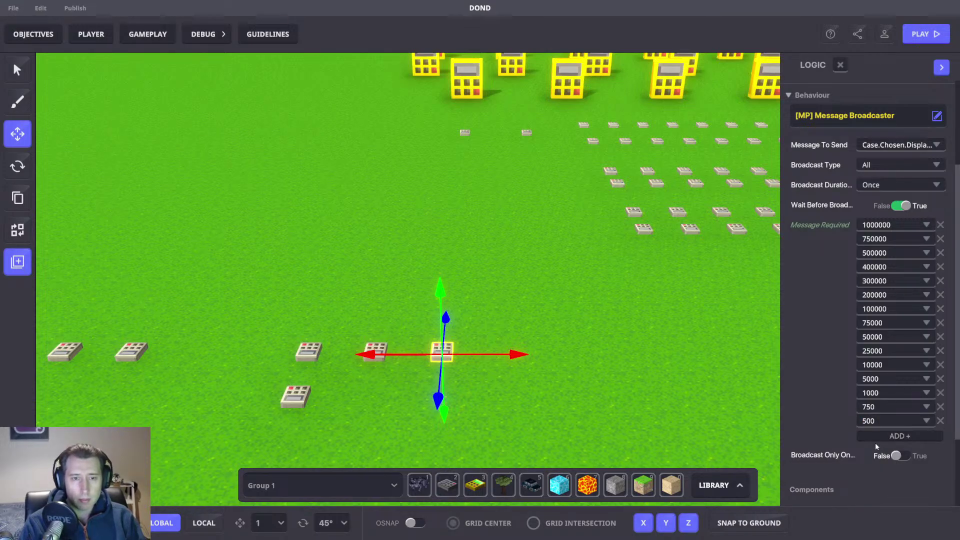
# Step: Add required message entries 400, 300 and 200
pyautogui.click(874, 437)
pyautogui.click(871, 435)
pyautogui.write('400')
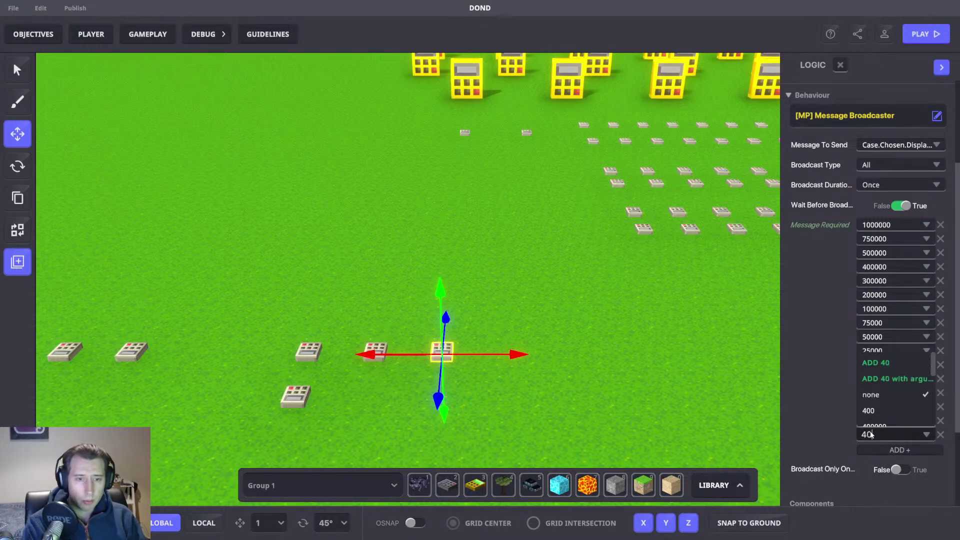
pyautogui.click(892, 369)
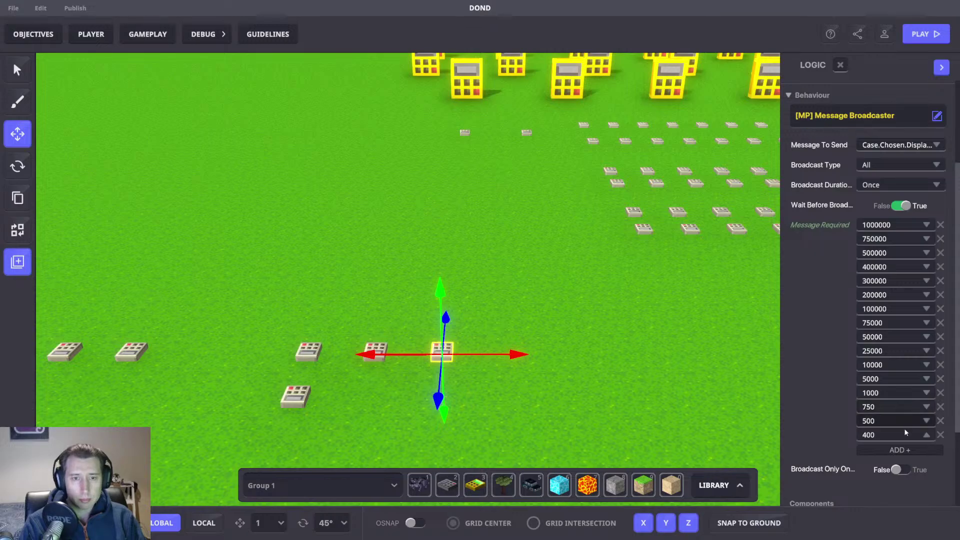
pyautogui.click(874, 451)
pyautogui.click(872, 449)
pyautogui.write('300')
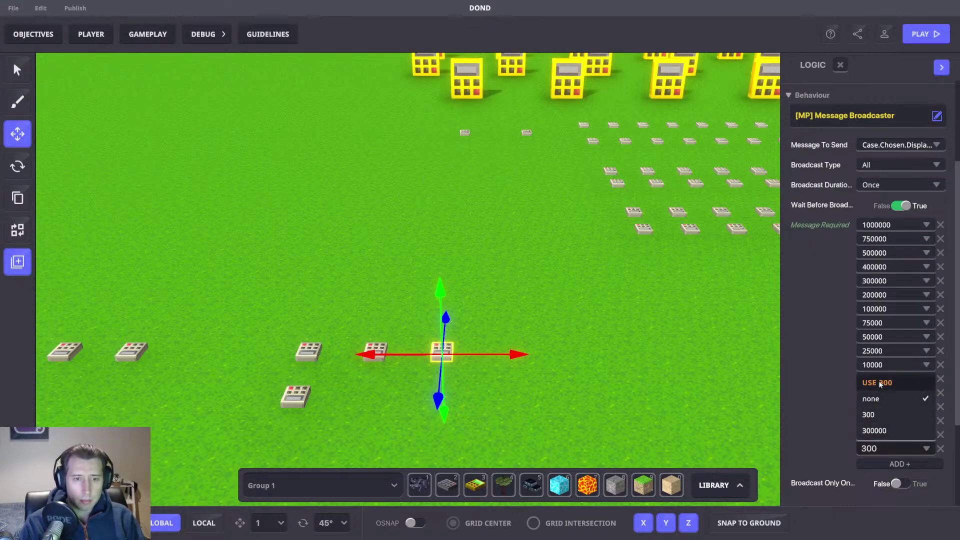
pyautogui.click(881, 383)
pyautogui.click(884, 463)
pyautogui.click(885, 461)
pyautogui.write('200')
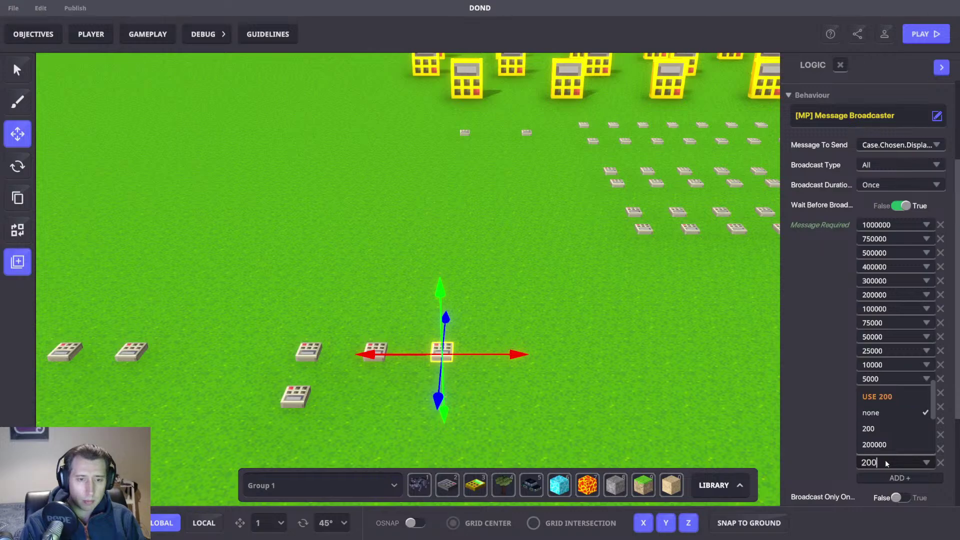
pyautogui.click(881, 397)
# Step: Add required message entries 100 and 75, plus a new empty entry
pyautogui.click(884, 478)
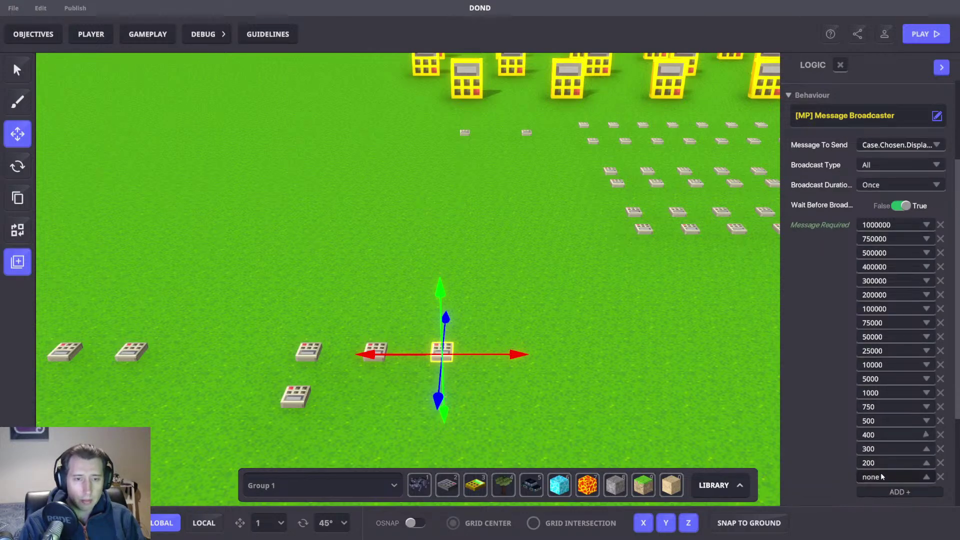
pyautogui.click(880, 476)
pyautogui.write('100')
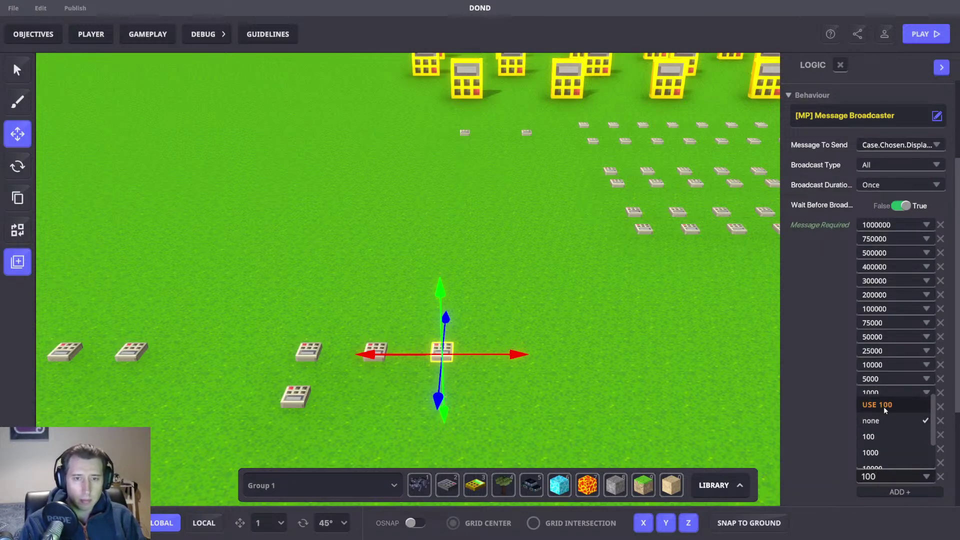
pyautogui.click(884, 406)
pyautogui.click(882, 492)
pyautogui.click(883, 489)
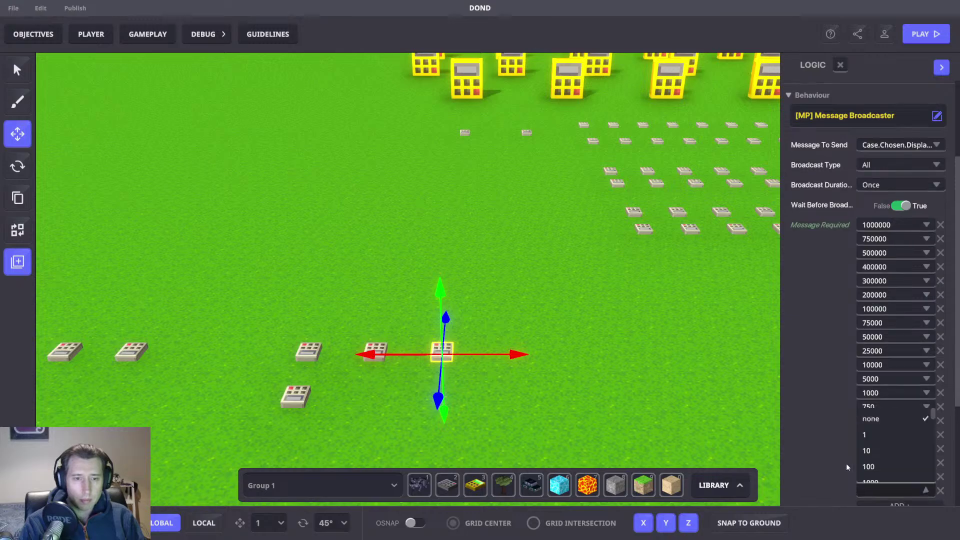
pyautogui.write('75')
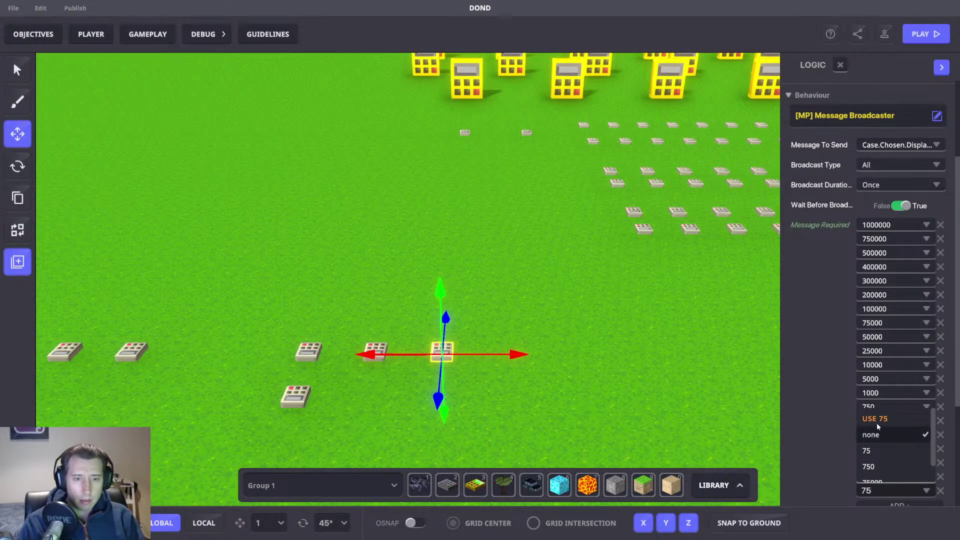
pyautogui.click(876, 420)
pyautogui.scroll(-3, 811, 420)
pyautogui.click(877, 370)
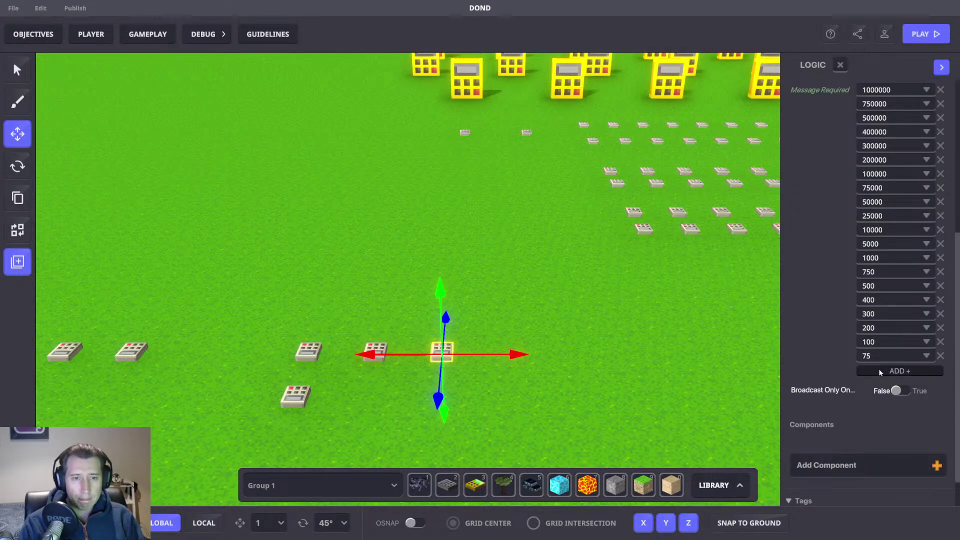
# Step: Set required message entries to 50, 25 and 15
pyautogui.click(876, 370)
pyautogui.write('50')
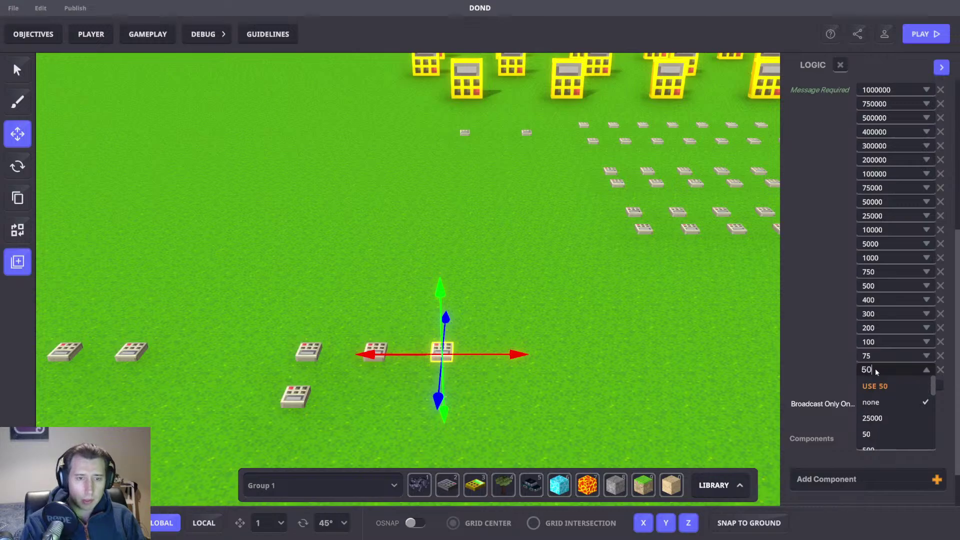
pyautogui.click(878, 386)
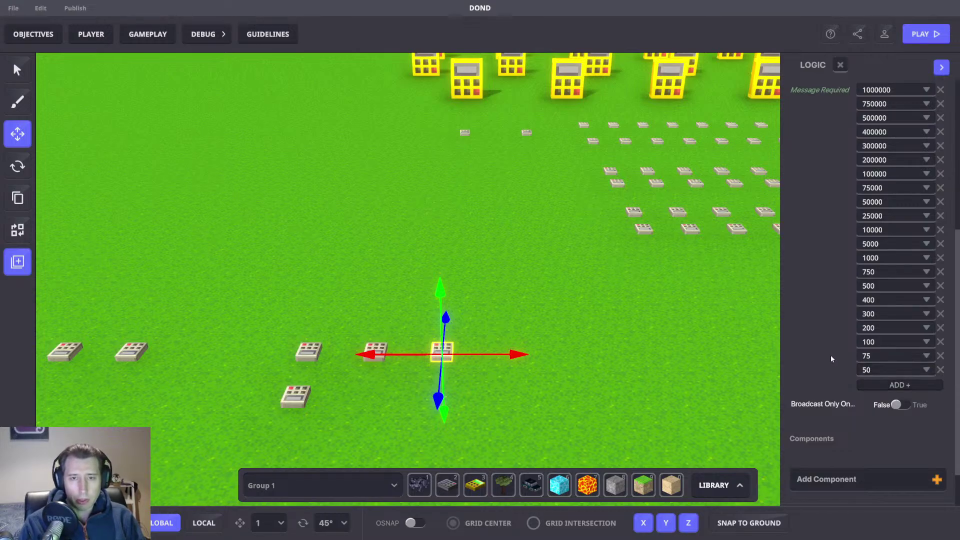
pyautogui.click(881, 386)
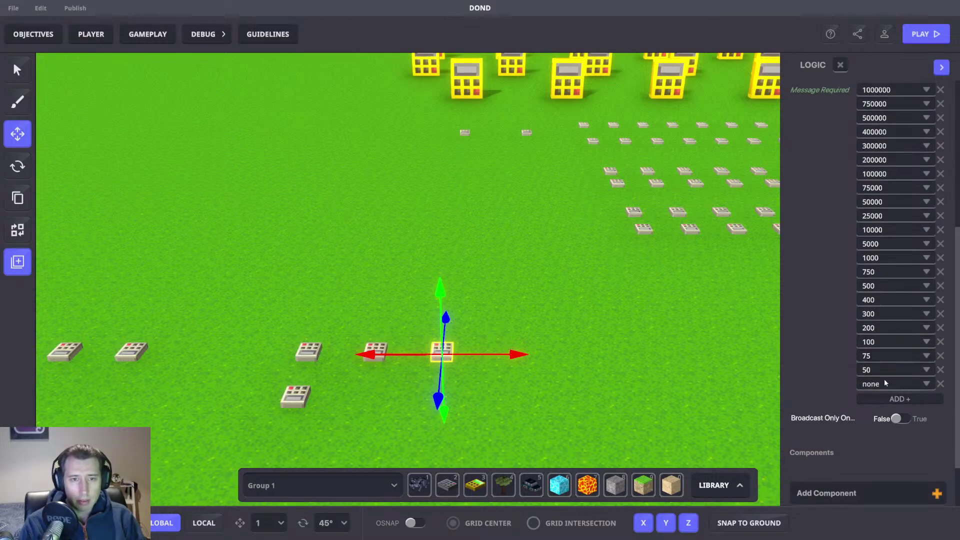
pyautogui.click(883, 383)
pyautogui.write('25')
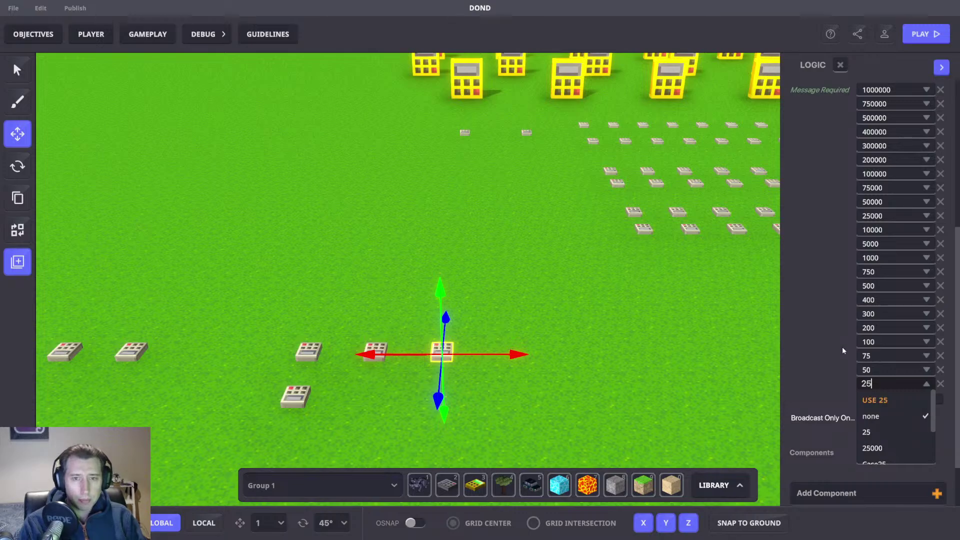
pyautogui.click(872, 398)
pyautogui.click(902, 402)
pyautogui.click(892, 394)
pyautogui.write('15')
pyautogui.click(889, 414)
# Step: Add the final required message entries 10, 5 and 1
pyautogui.click(880, 413)
pyautogui.click(891, 408)
pyautogui.write('10')
pyautogui.click(870, 429)
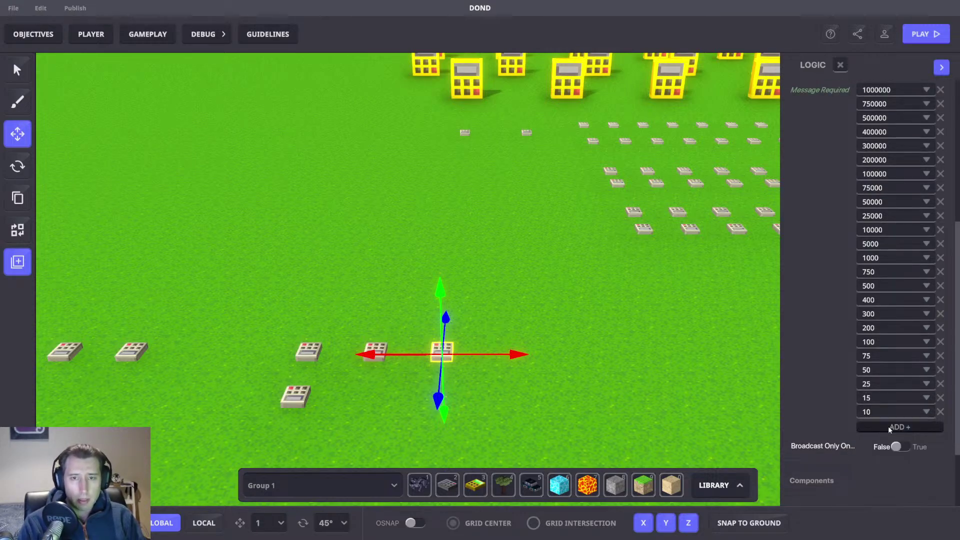
pyautogui.click(886, 427)
pyautogui.click(874, 420)
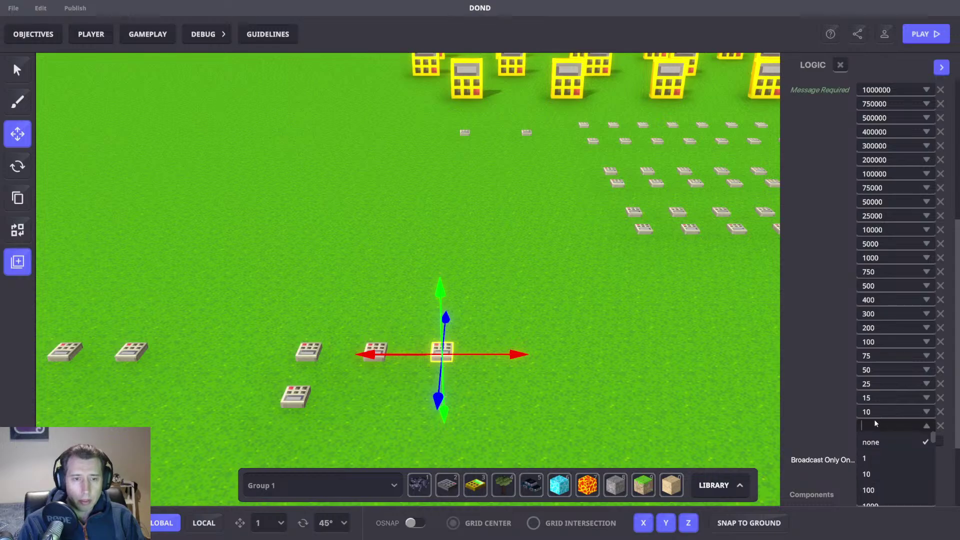
pyautogui.write('5')
pyautogui.click(872, 441)
pyautogui.click(875, 437)
pyautogui.click(875, 440)
pyautogui.write('1')
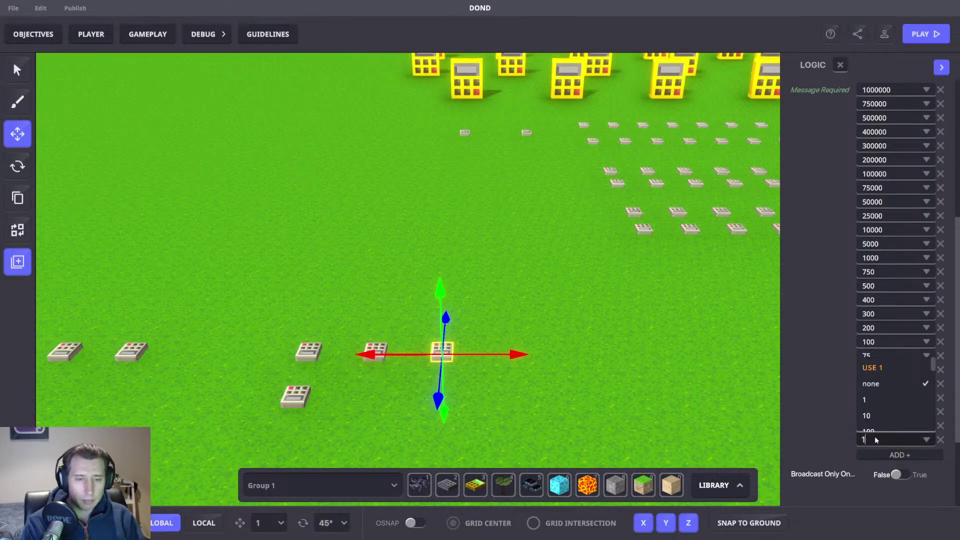
pyautogui.click(869, 368)
pyautogui.scroll(-2, 809, 356)
# Step: Deselect the broadcaster, view the whole playing field, and save the DOND level changes
pyautogui.scroll(6, 880, 353)
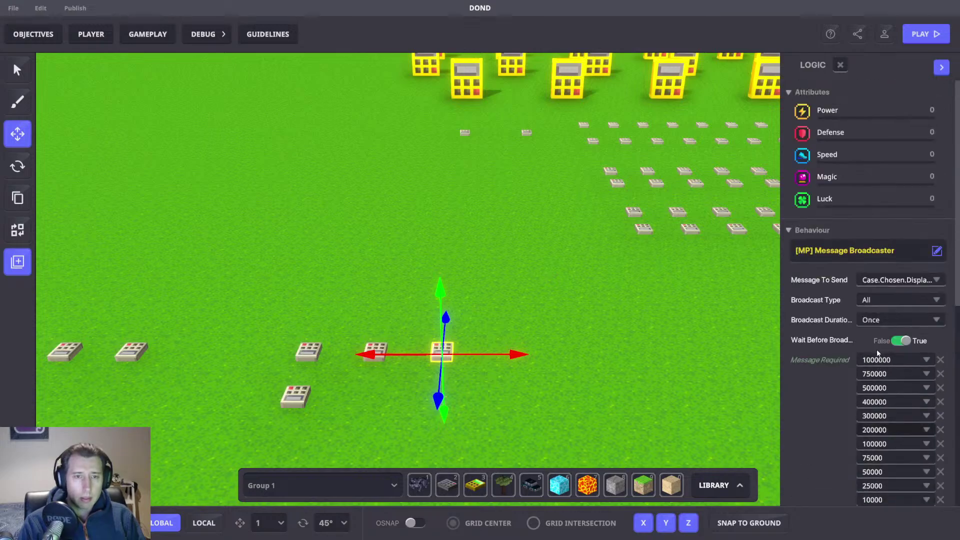
pyautogui.click(538, 222)
pyautogui.scroll(-5, 540, 220)
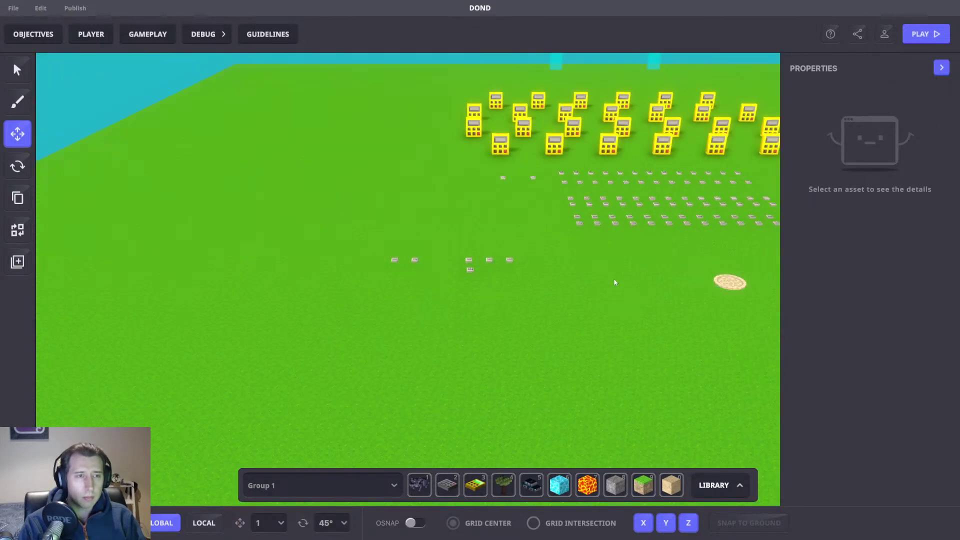
pyautogui.moveTo(458, 303); pyautogui.dragTo(491, 313, button='middle')
pyautogui.hotkey('ctrl', 's')
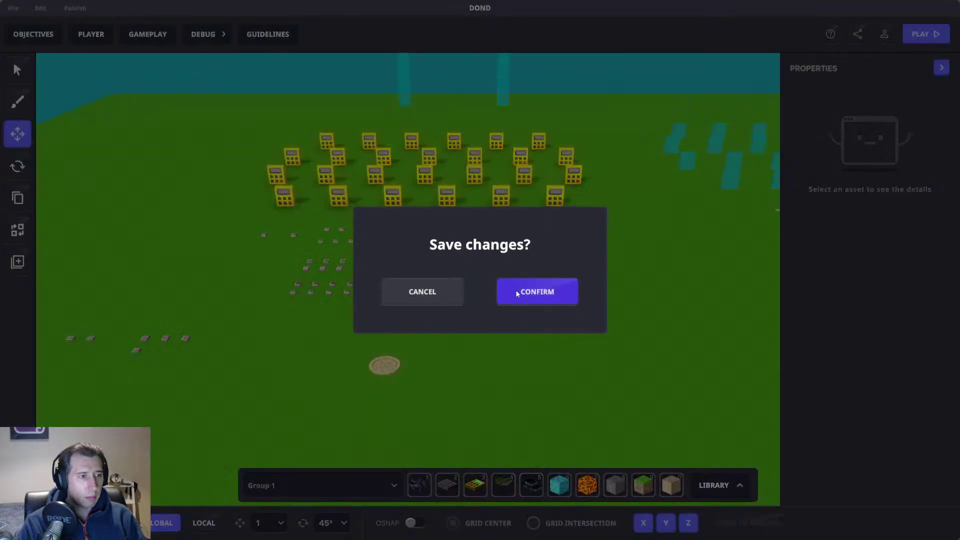
pyautogui.click(531, 293)
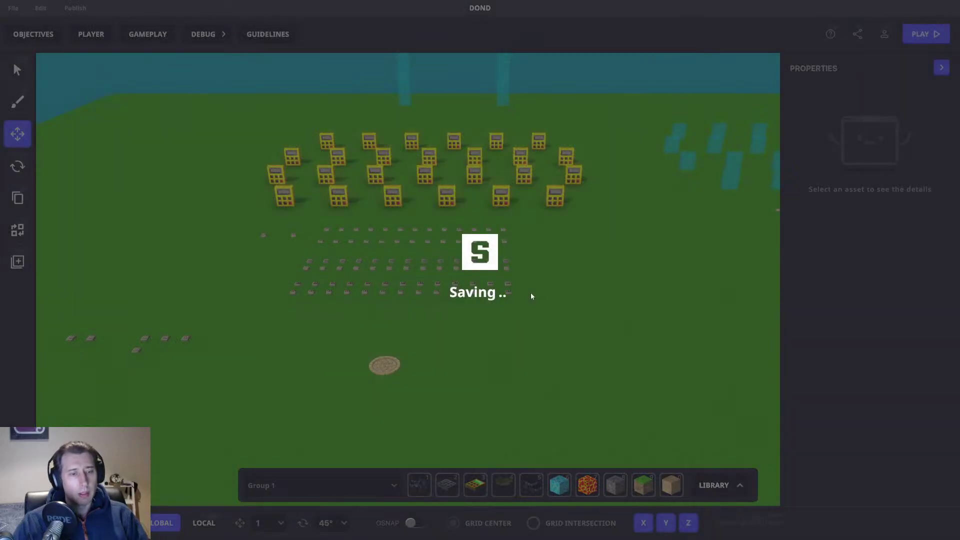
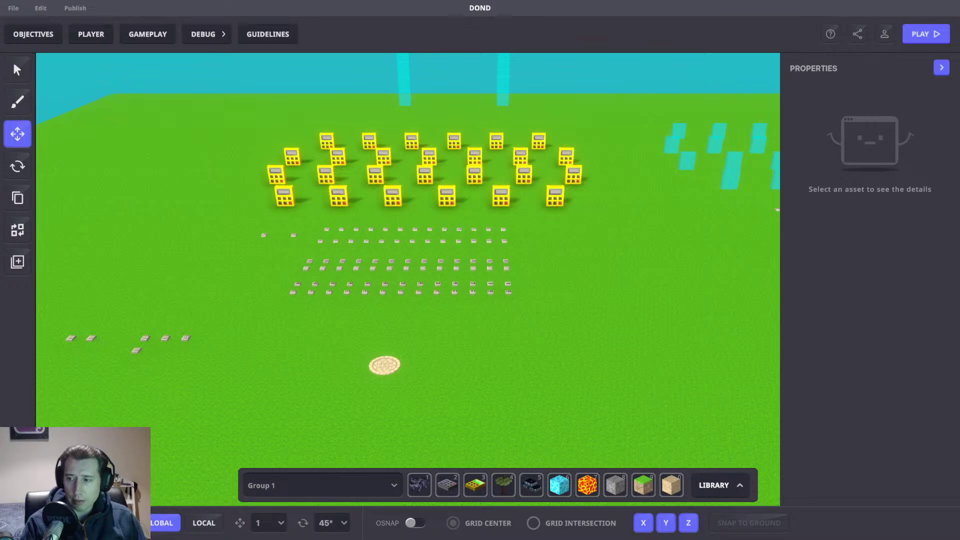
# Step: Open the Game Rules editor and check the timer rule's outgoing message
pyautogui.moveTo(455, 298); pyautogui.dragTo(581, 314, button='middle')
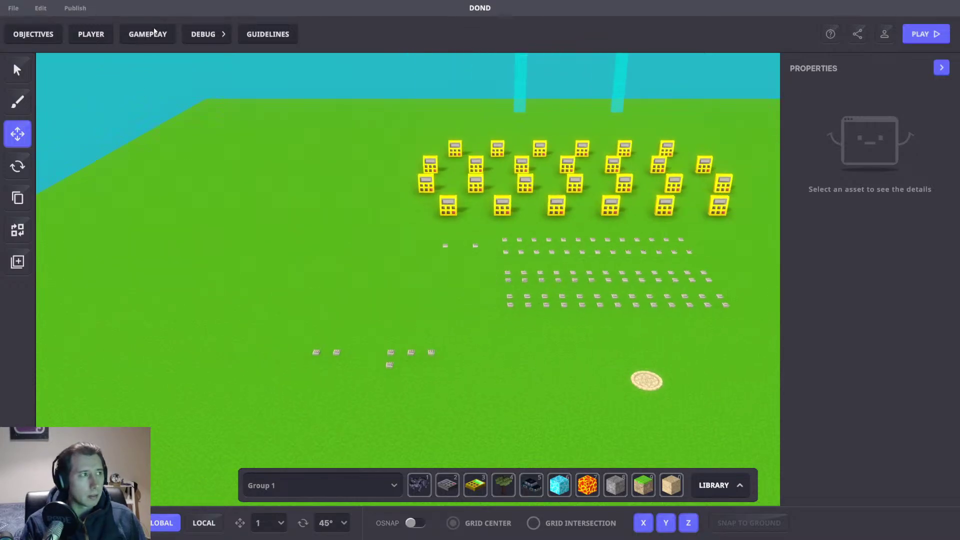
pyautogui.click(148, 34)
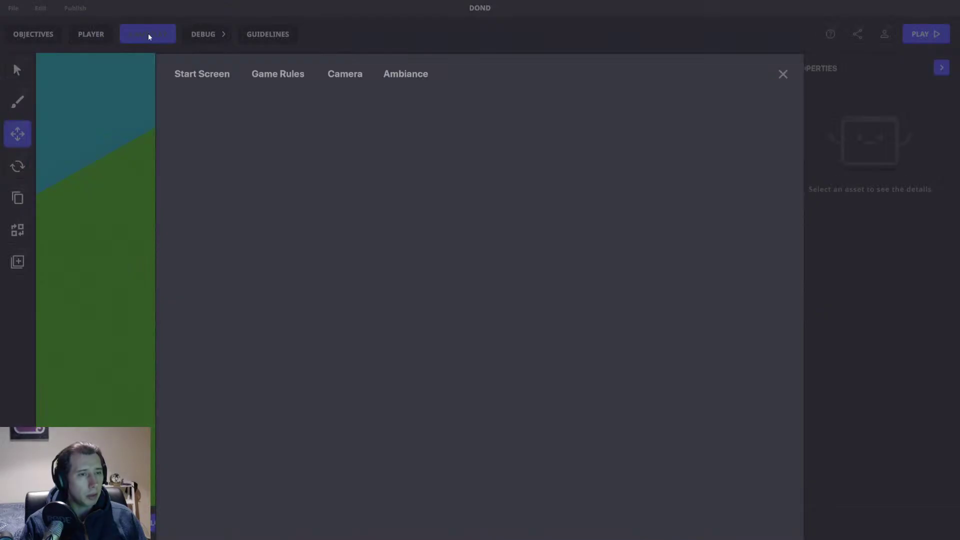
pyautogui.scroll(-3, 476, 307)
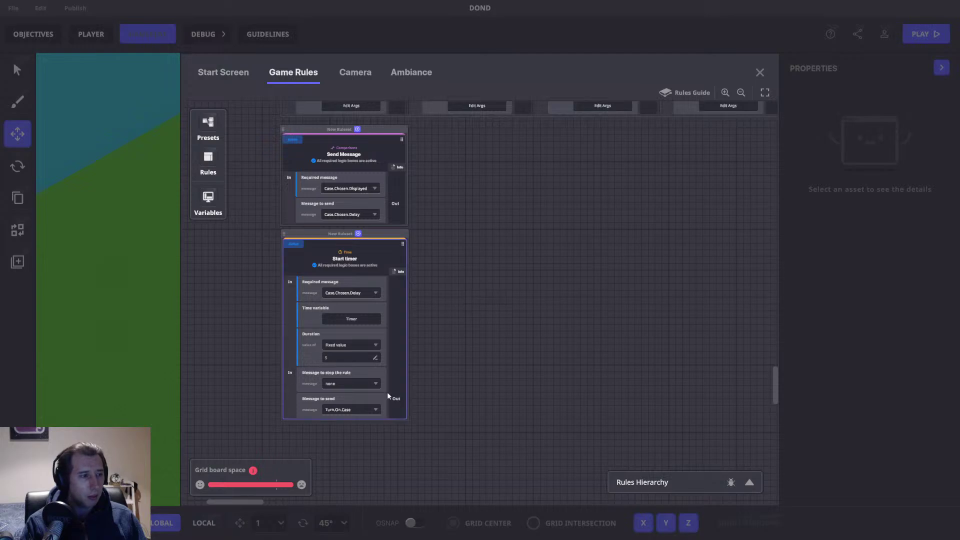
pyautogui.scroll(1, 478, 374)
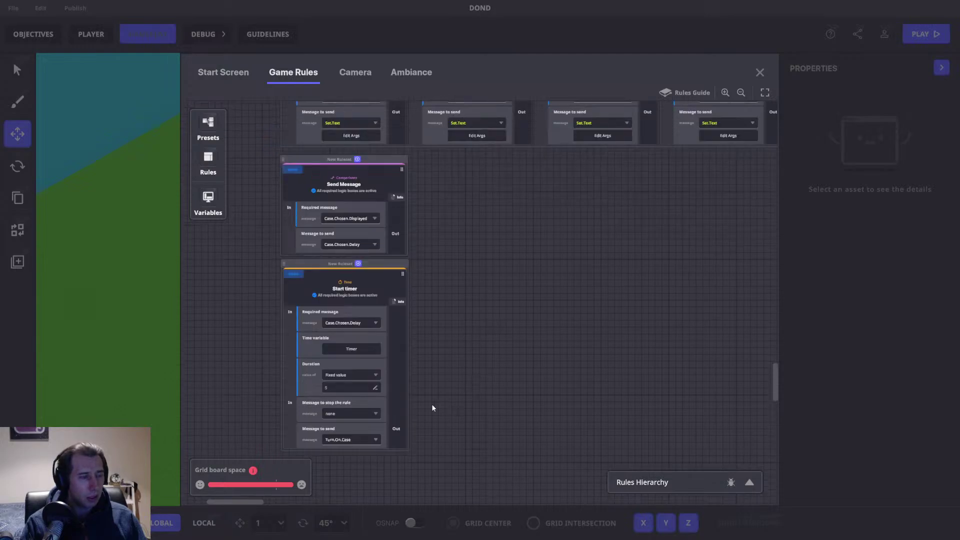
pyautogui.click(355, 440)
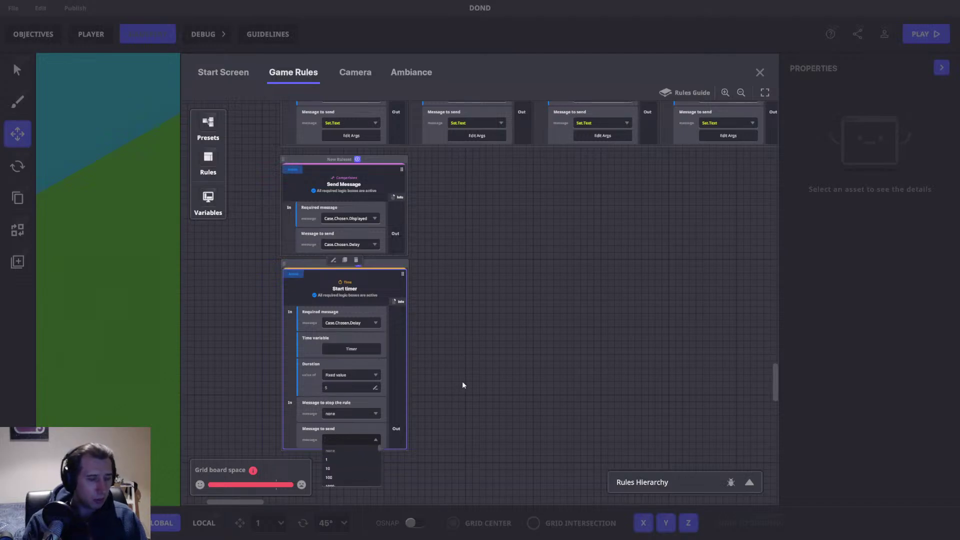
pyautogui.click(577, 360)
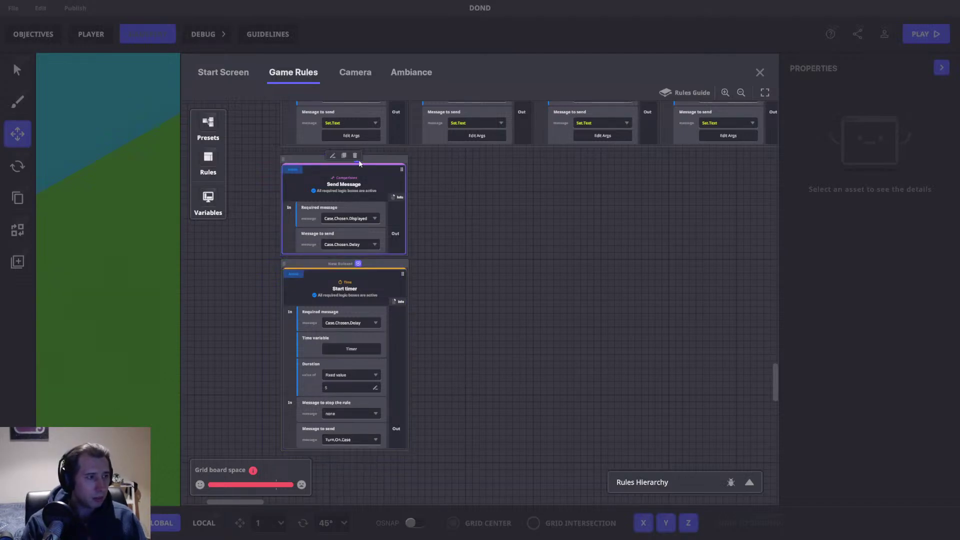
# Step: Duplicate the Send Message rule and make the copy send a new Turn.Case.On message
pyautogui.click(344, 156)
pyautogui.moveTo(464, 173); pyautogui.dragTo(517, 343)
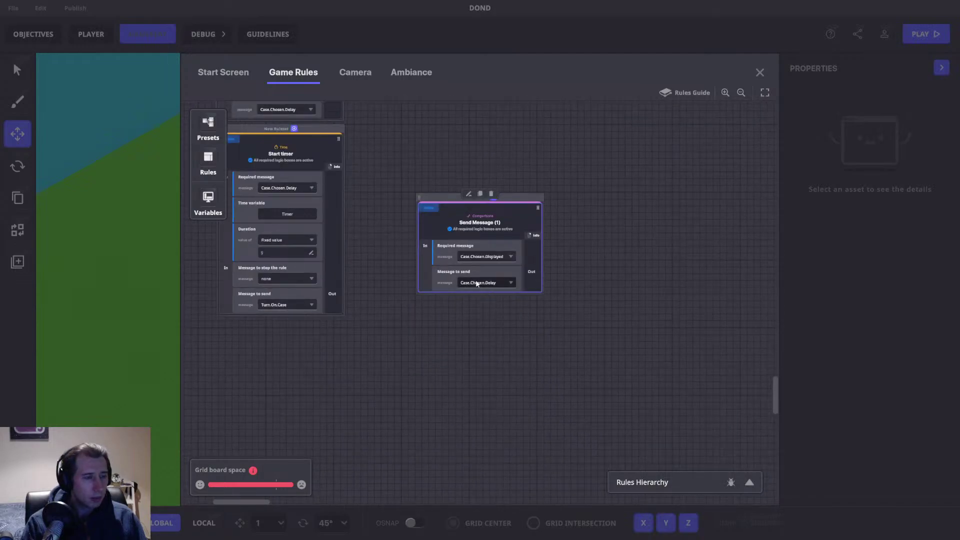
pyautogui.click(476, 283)
pyautogui.write('Turnb')
pyautogui.press('BackSpace')
pyautogui.write('.C')
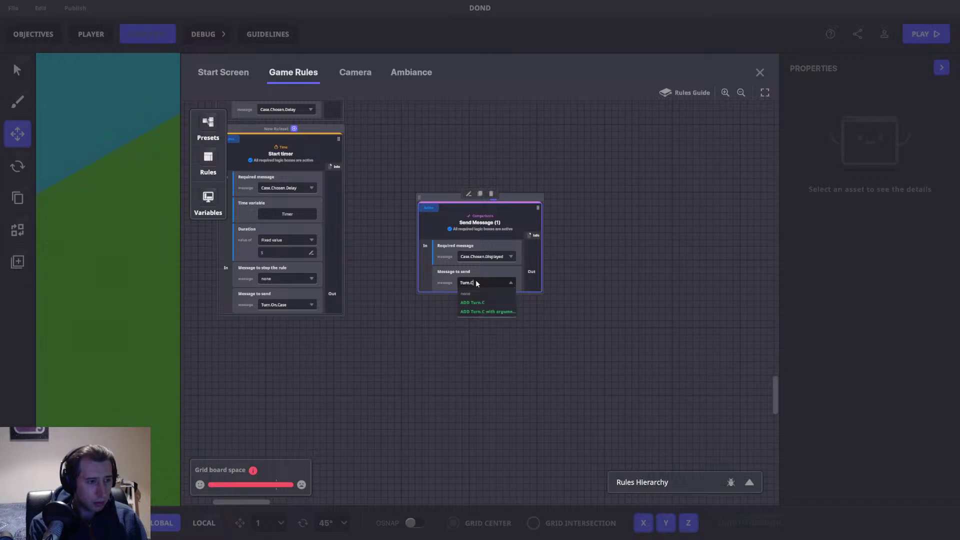
pyautogui.write('ase.On')
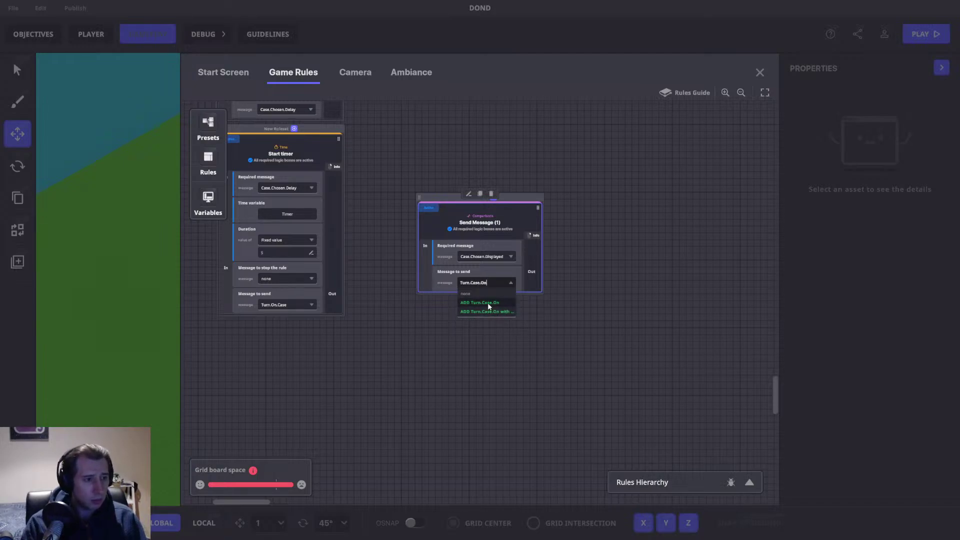
pyautogui.click(487, 302)
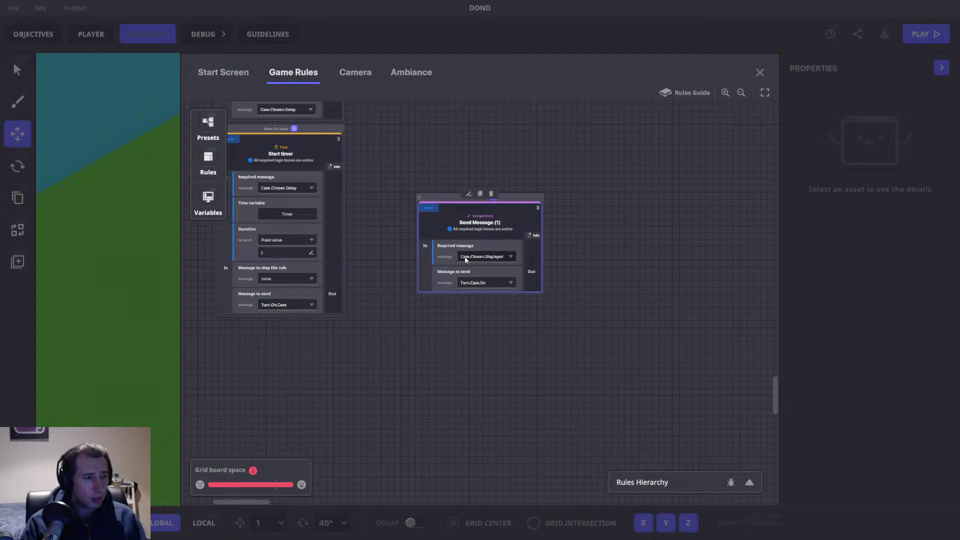
# Step: Make the copied rule wait for Case.Delay.End as its required message
pyautogui.click(282, 305)
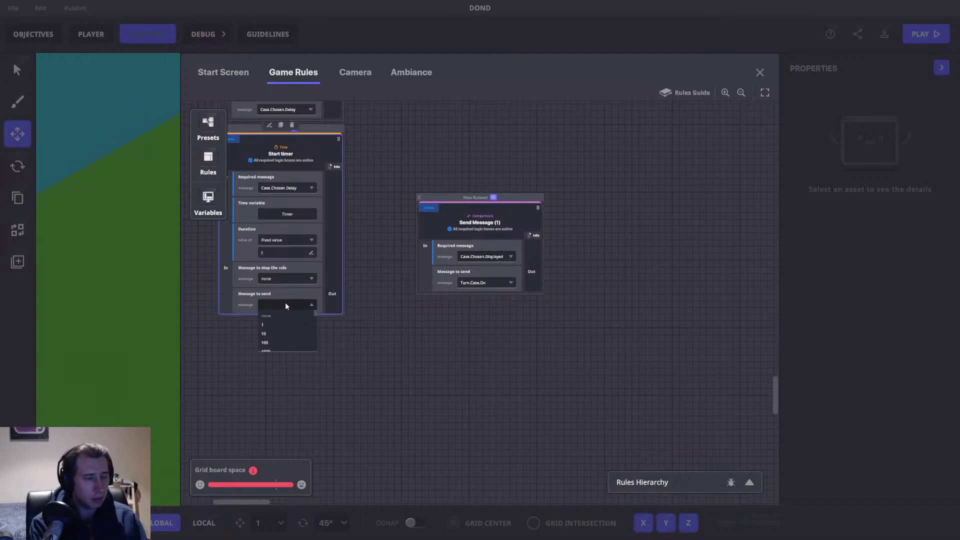
pyautogui.click(290, 315)
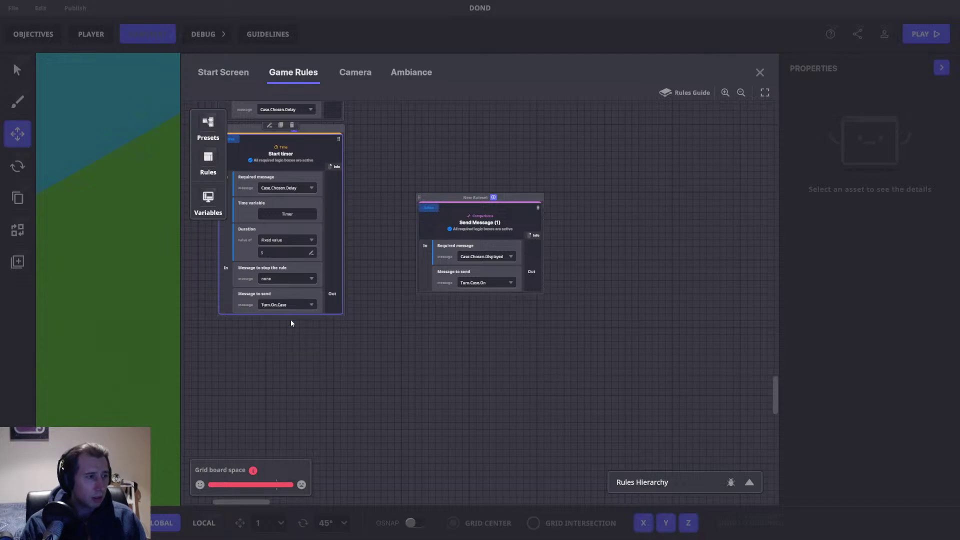
pyautogui.moveTo(373, 305); pyautogui.dragTo(433, 335)
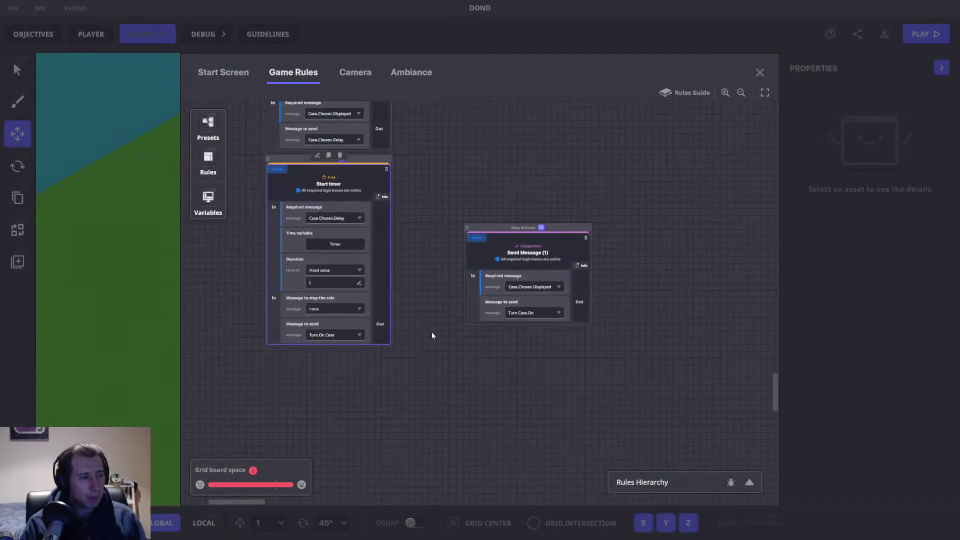
pyautogui.click(328, 337)
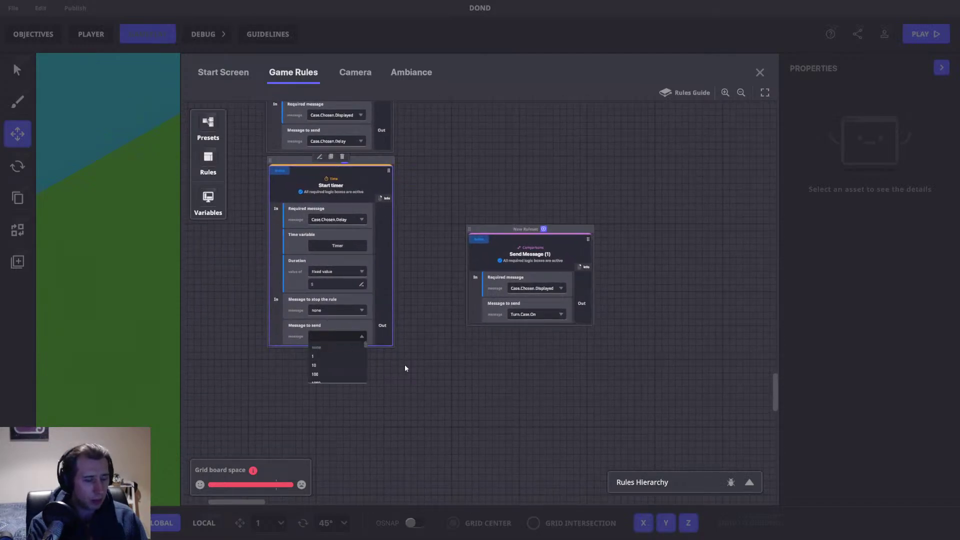
pyautogui.write('Case.Delay.End')
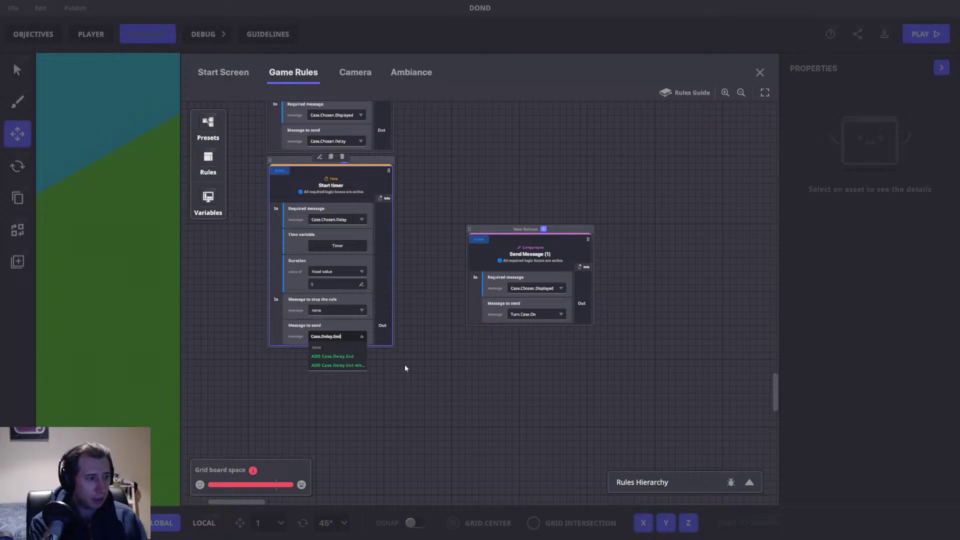
pyautogui.hotkey('ctrl', 'a')
pyautogui.hotkey('ctrl', 'c')
pyautogui.click(532, 289)
pyautogui.click(532, 286)
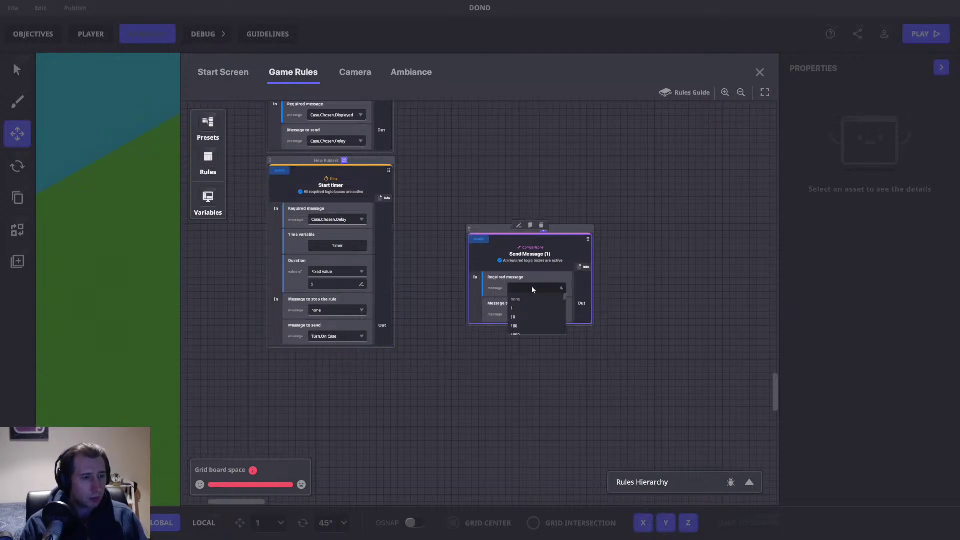
pyautogui.hotkey('ctrl', 'v')
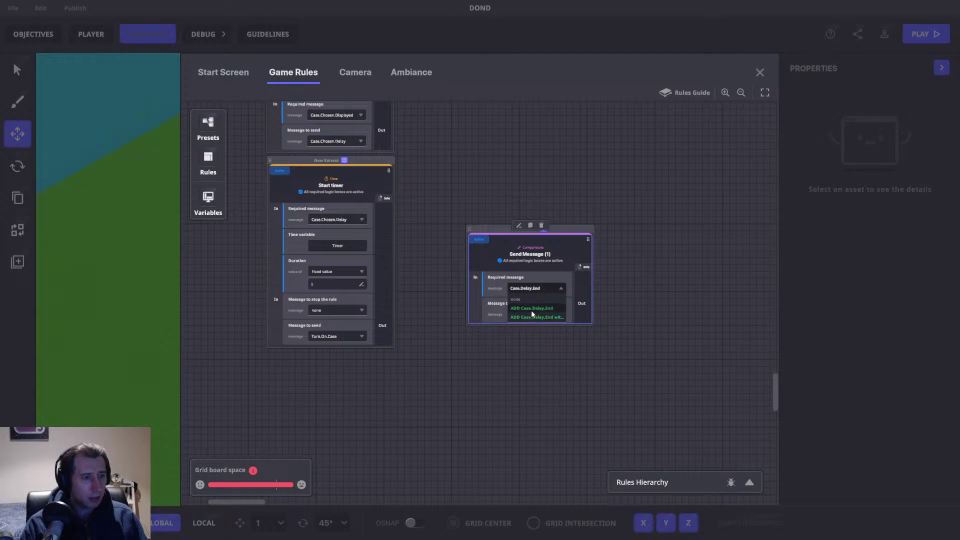
pyautogui.click(531, 308)
# Step: Duplicate the Case.Delay.End rule and make the copy send Set.Text
pyautogui.moveTo(588, 239); pyautogui.dragTo(519, 236)
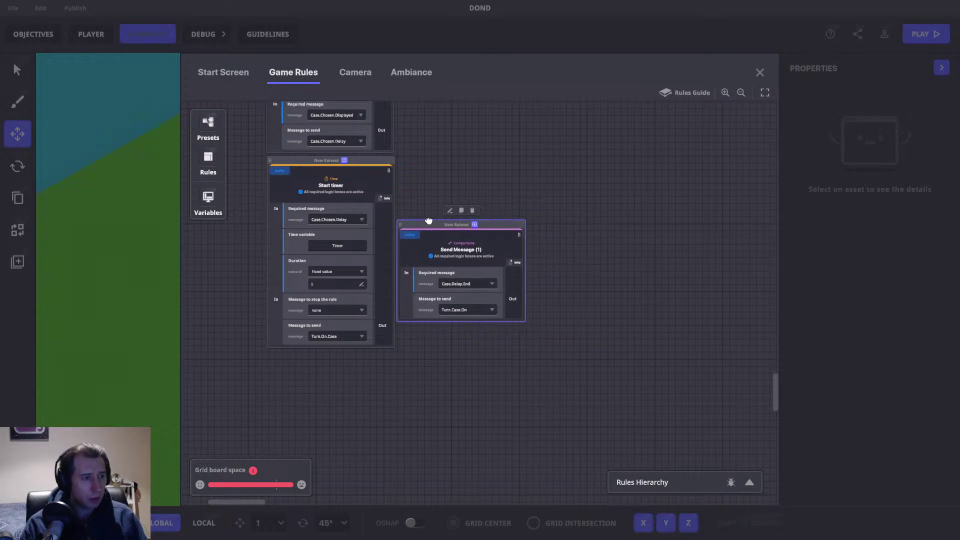
pyautogui.click(461, 221)
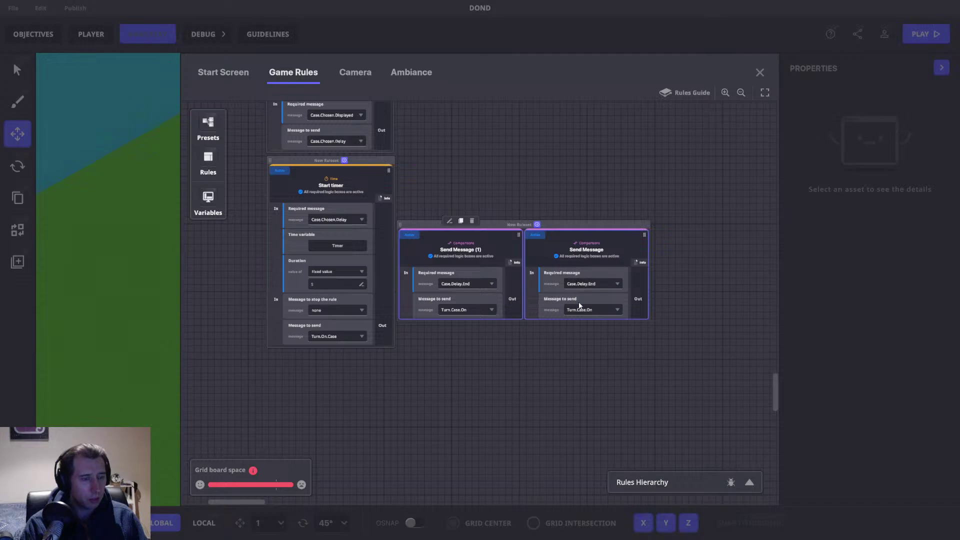
pyautogui.click(578, 309)
pyautogui.write('Set.t')
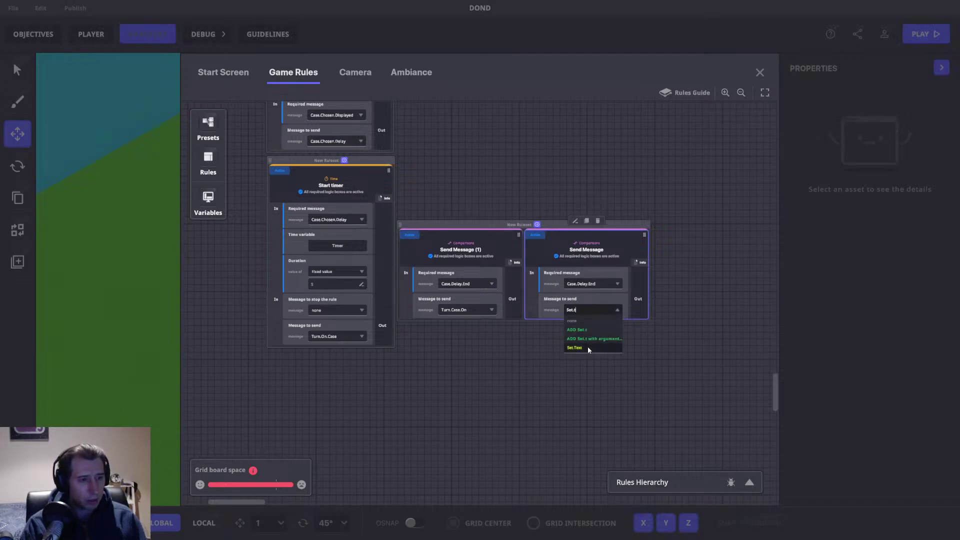
pyautogui.click(589, 348)
# Step: Give the Set.Text message the fixed text value 'Choose New Case'
pyautogui.click(593, 322)
pyautogui.click(502, 211)
pyautogui.click(502, 211)
pyautogui.click(486, 215)
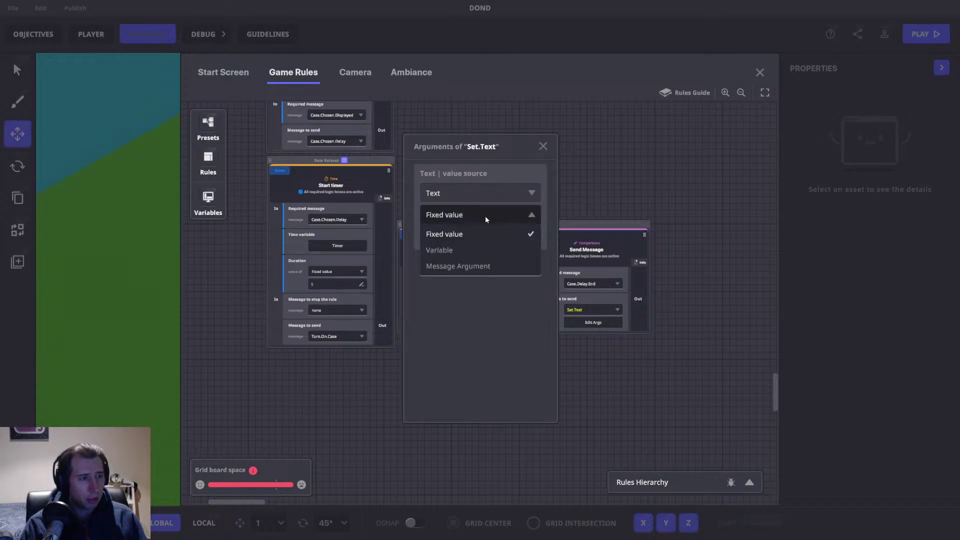
pyautogui.click(485, 215)
pyautogui.click(458, 236)
pyautogui.write('Choose New Case')
pyautogui.press('Return')
pyautogui.click(543, 146)
# Step: Reposition the new two-rule group, close the rules editor, and save
pyautogui.moveTo(593, 148); pyautogui.dragTo(615, 232)
pyautogui.moveTo(587, 317); pyautogui.dragTo(586, 256)
pyautogui.moveTo(502, 172); pyautogui.dragTo(495, 281)
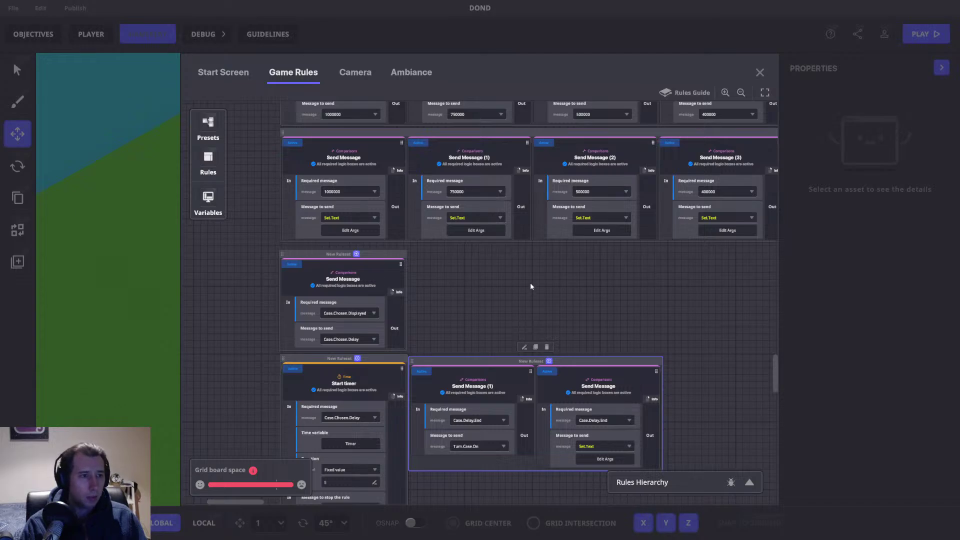
pyautogui.moveTo(443, 366); pyautogui.dragTo(446, 364)
pyautogui.click(759, 73)
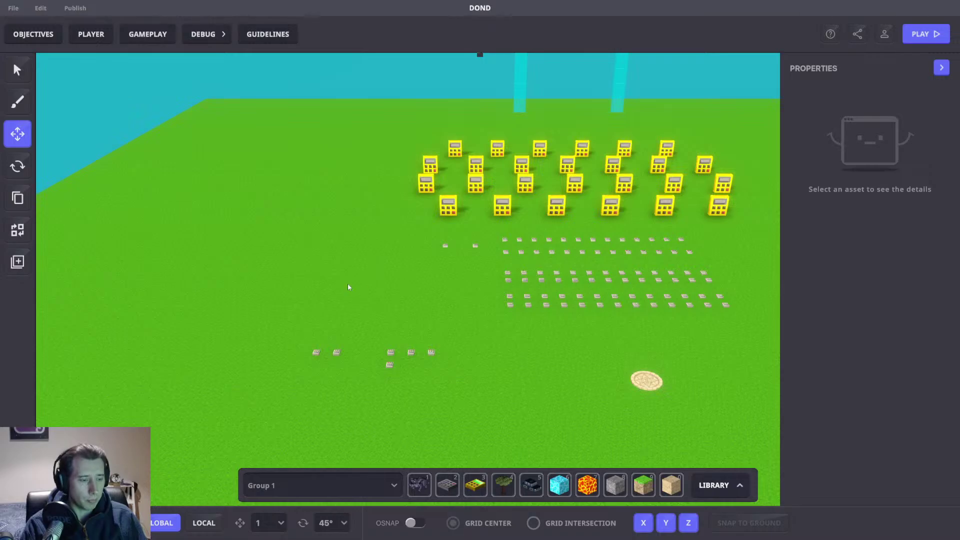
pyautogui.moveTo(361, 273); pyautogui.dragTo(350, 276, button='middle')
pyautogui.hotkey('ctrl', 's')
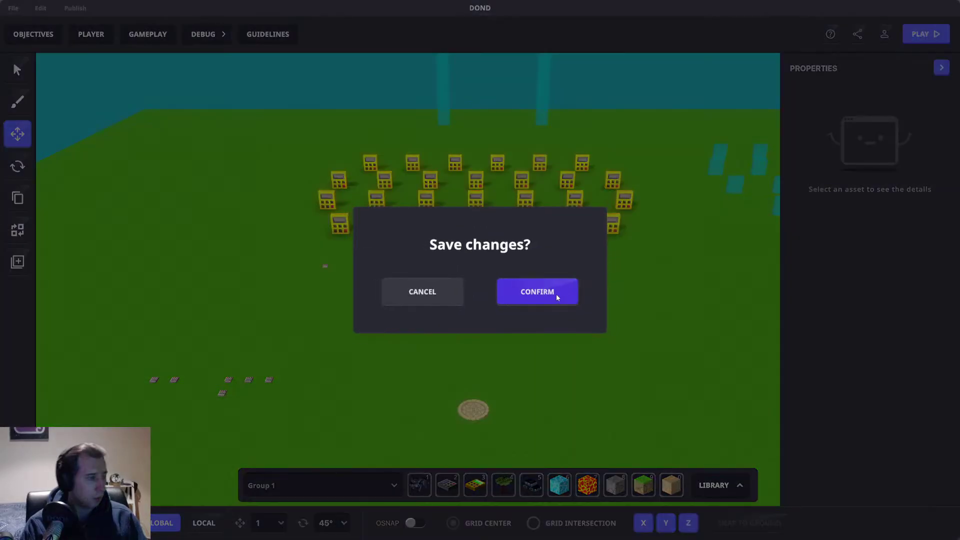
pyautogui.click(568, 287)
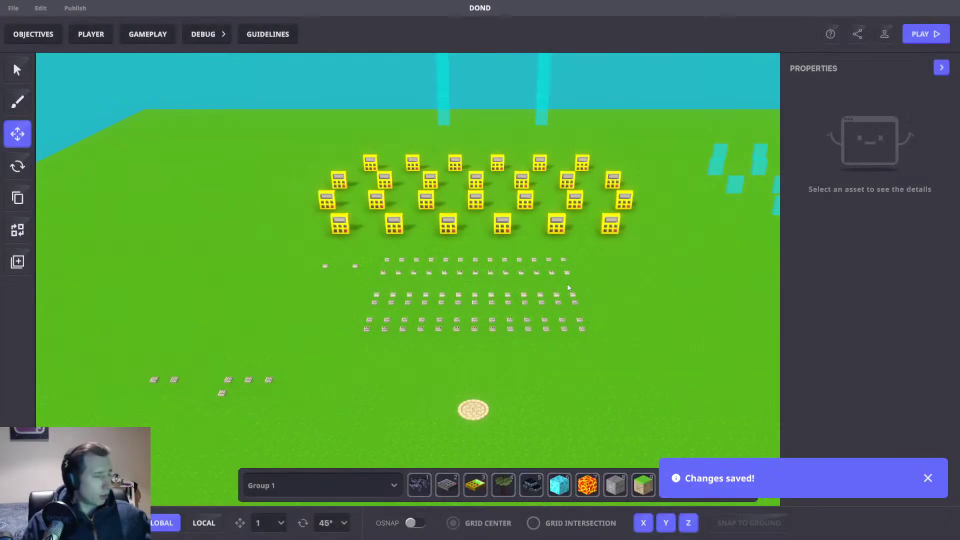
pyautogui.click(485, 416)
pyautogui.scroll(-6, 868, 376)
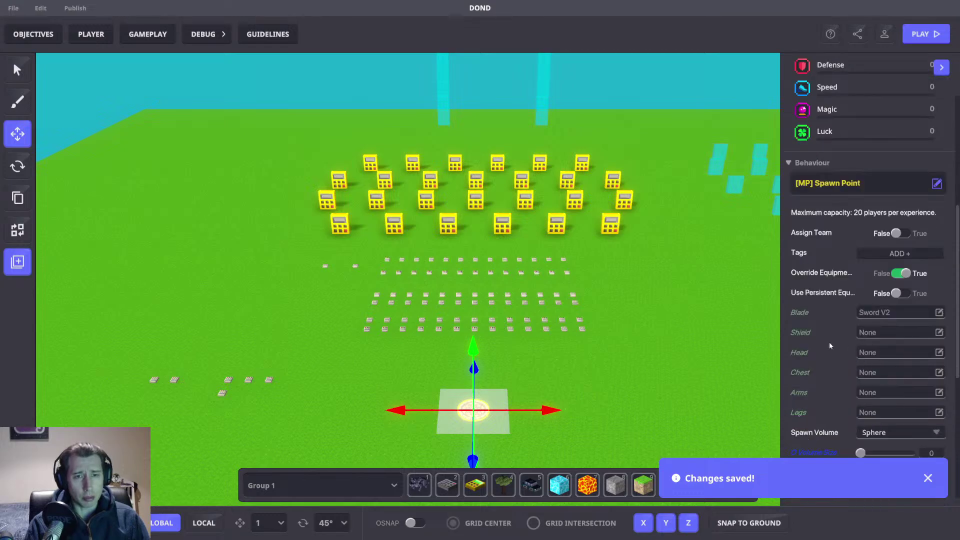
pyautogui.scroll(-3, 841, 344)
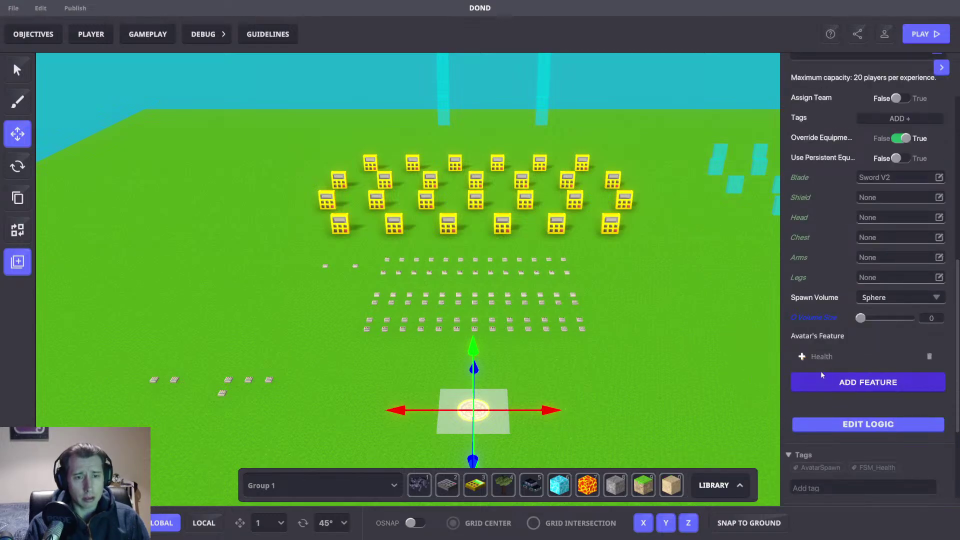
pyautogui.click(827, 358)
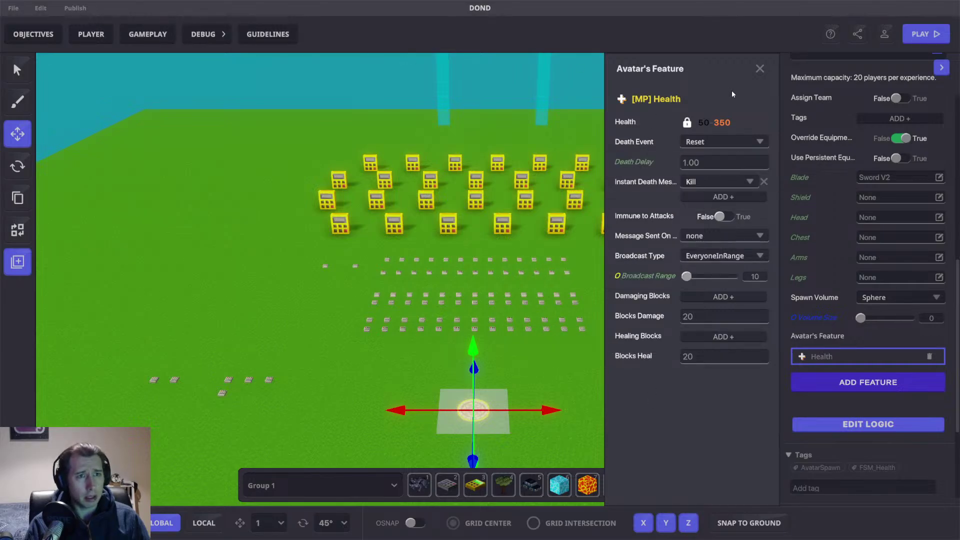
pyautogui.click(759, 67)
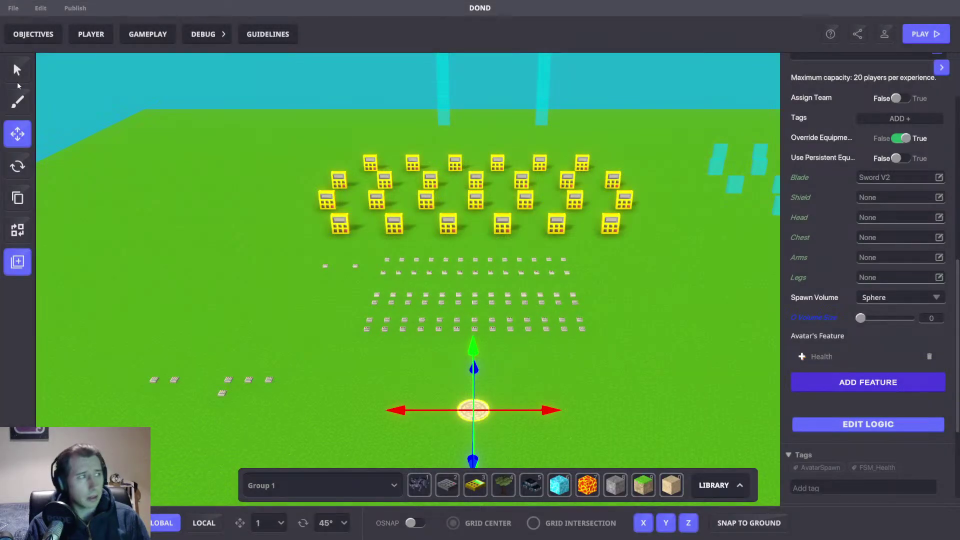
pyautogui.click(93, 38)
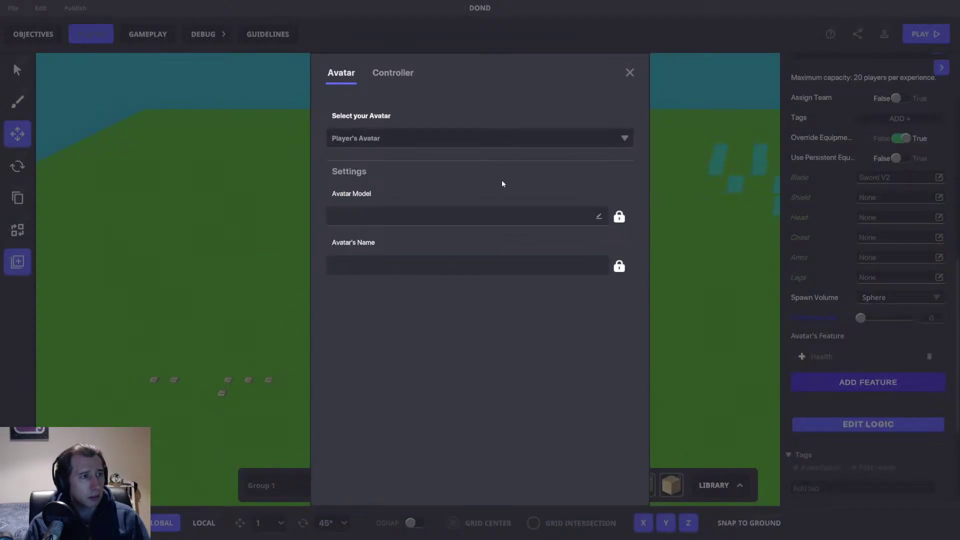
pyautogui.click(629, 73)
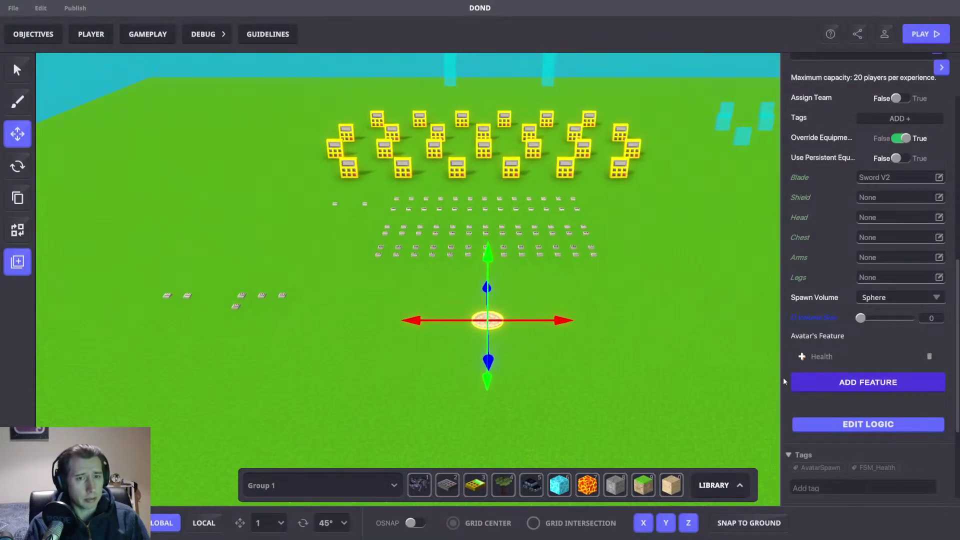
pyautogui.click(822, 355)
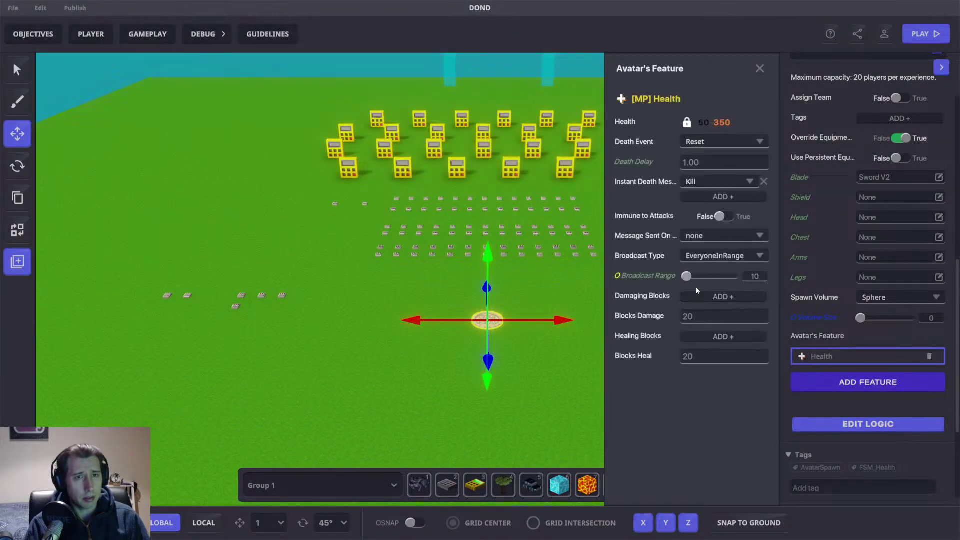
pyautogui.moveTo(654, 181)
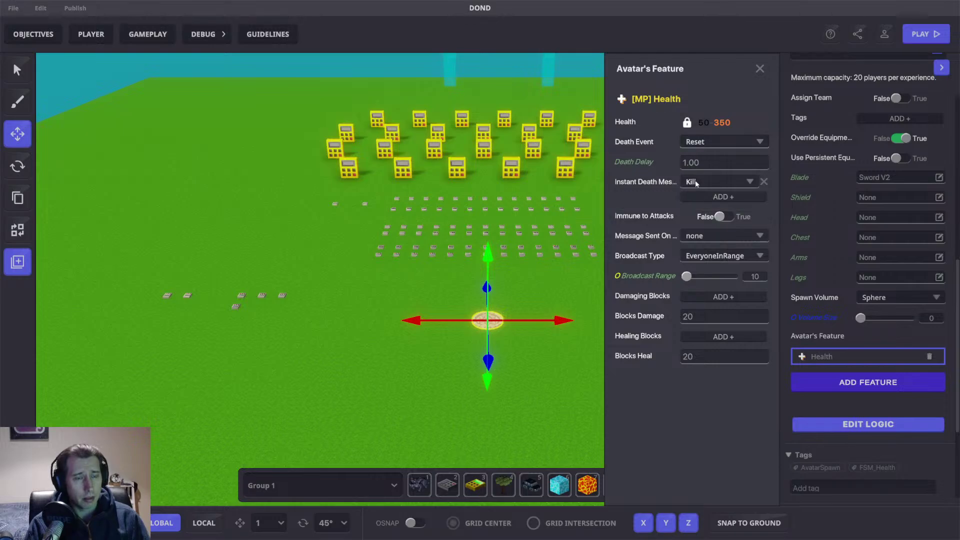
pyautogui.moveTo(644, 216)
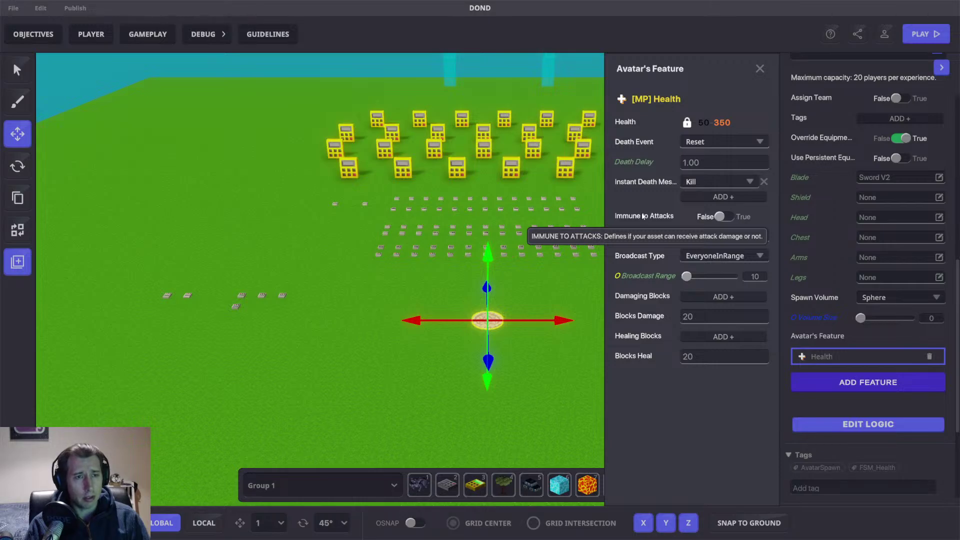
pyautogui.click(760, 69)
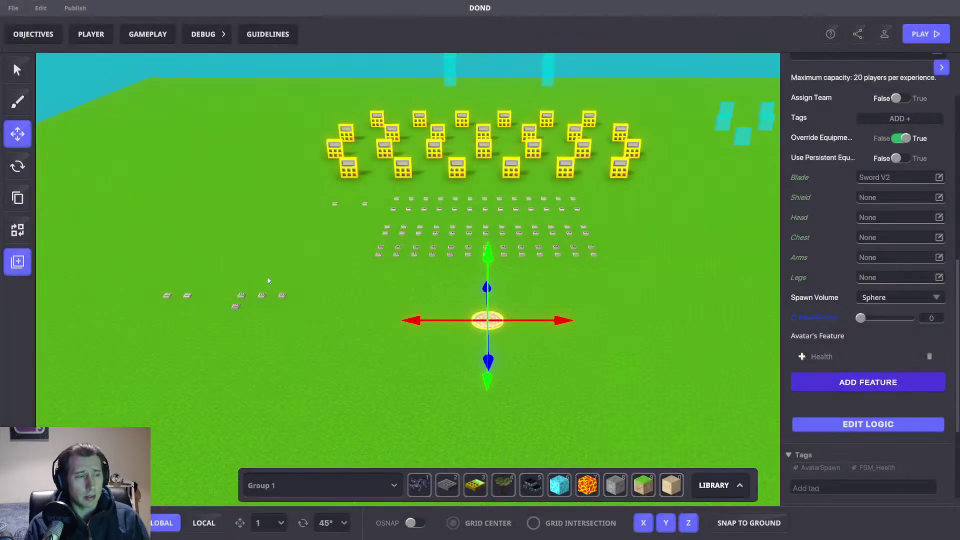
# Step: Add an [MP] Health component to the message broadcaster object
pyautogui.click(167, 296)
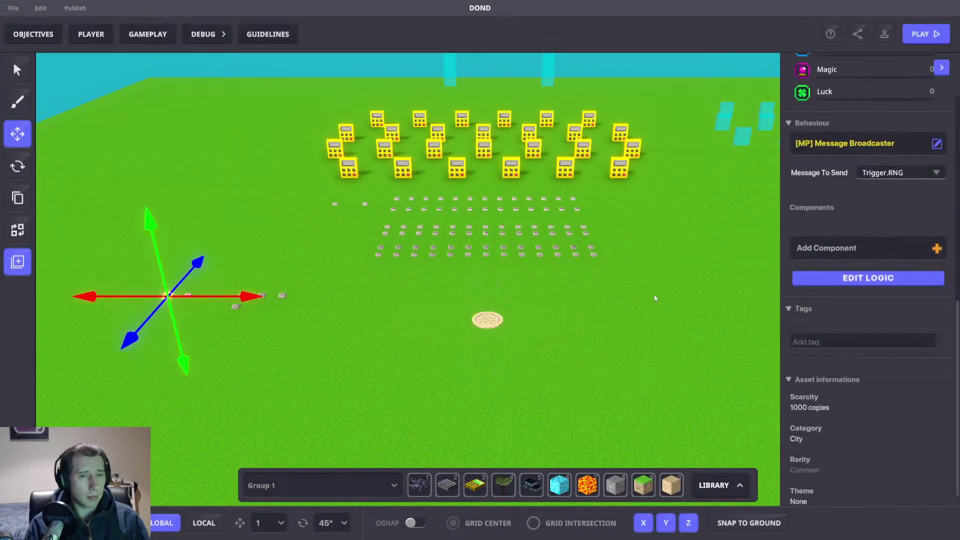
pyautogui.click(844, 247)
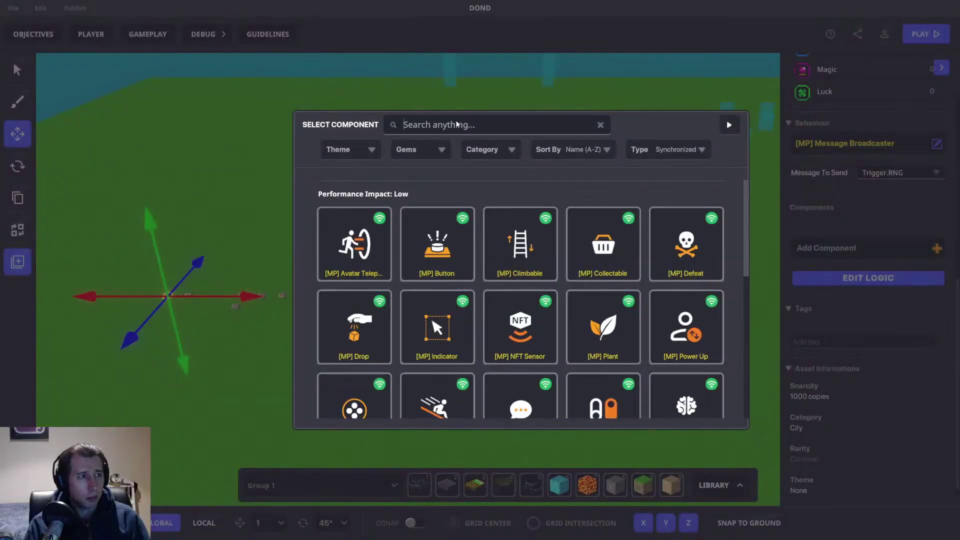
pyautogui.write('heal')
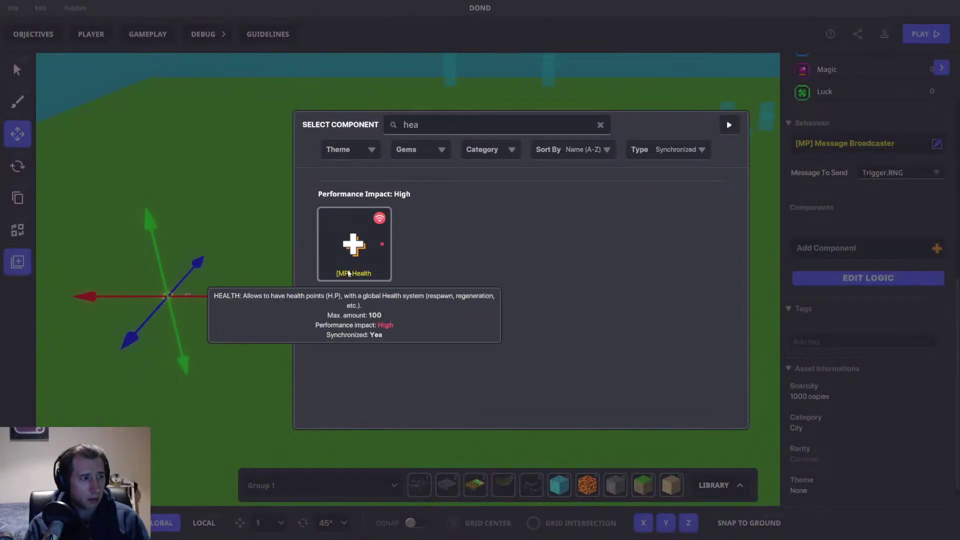
pyautogui.click(354, 245)
# Step: Review the broadcaster's logic settings for its Trigger.RNG message
pyautogui.click(863, 328)
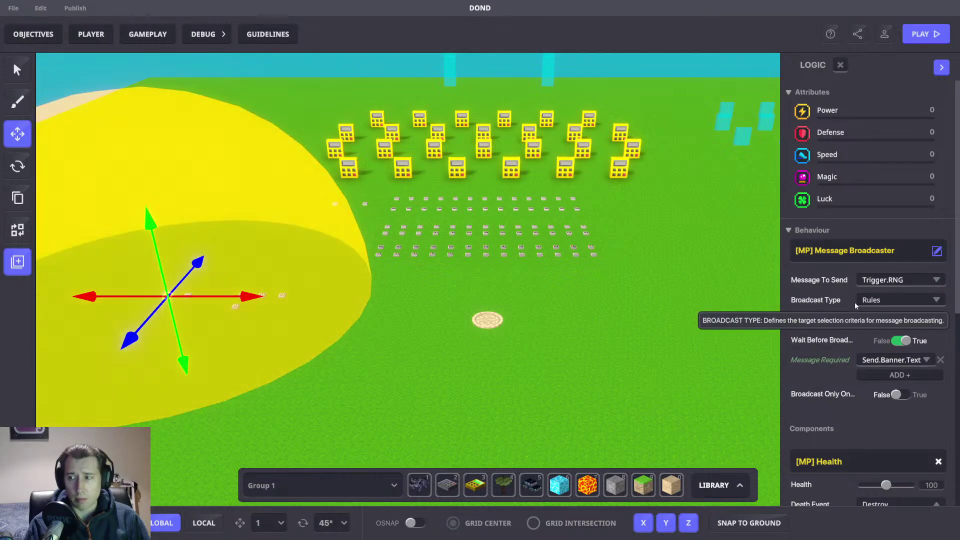
pyautogui.scroll(-7, 857, 381)
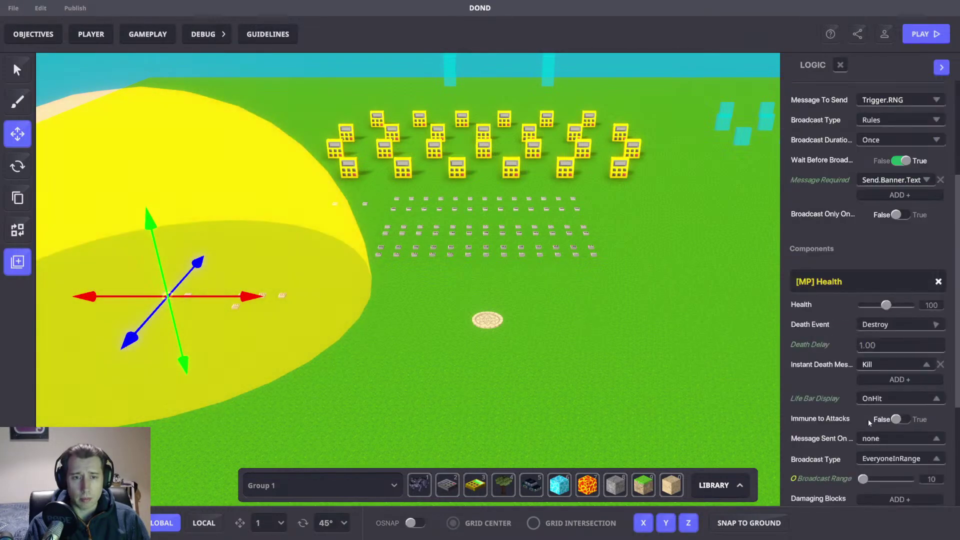
pyautogui.scroll(2, 847, 394)
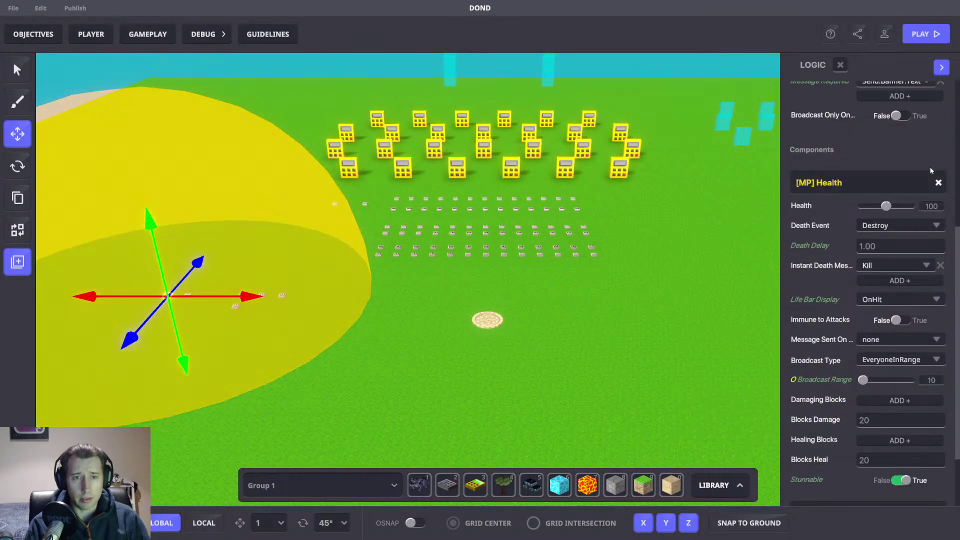
pyautogui.scroll(5, 903, 175)
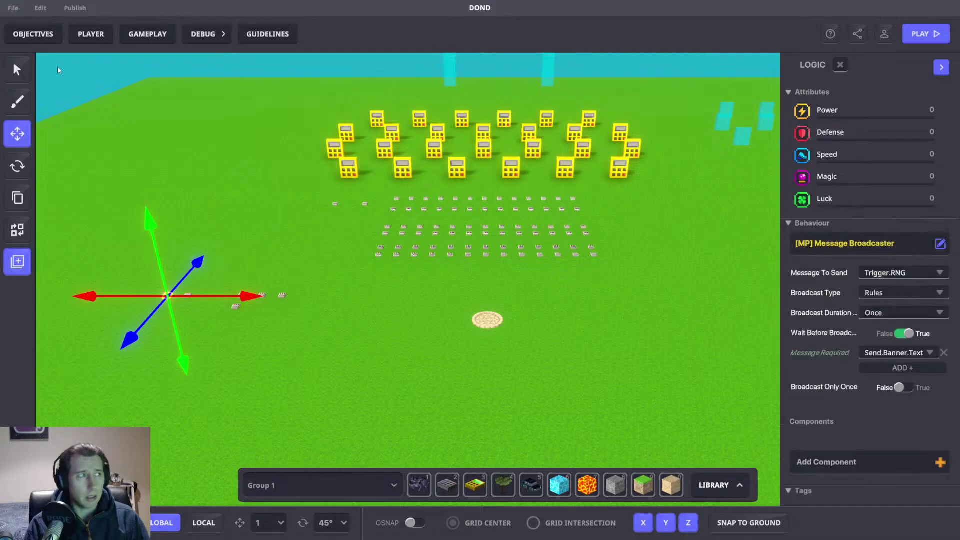
pyautogui.click(91, 35)
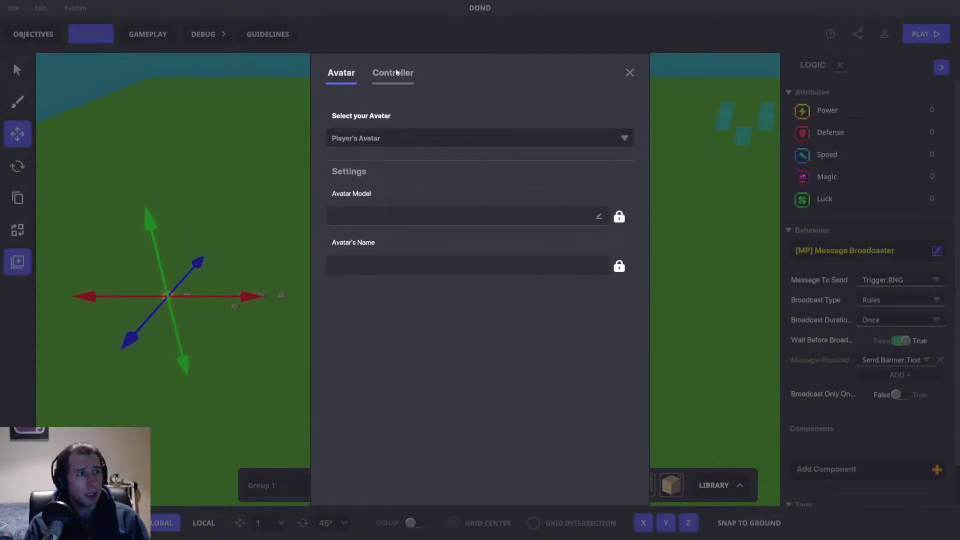
pyautogui.click(382, 80)
pyautogui.scroll(-3, 402, 195)
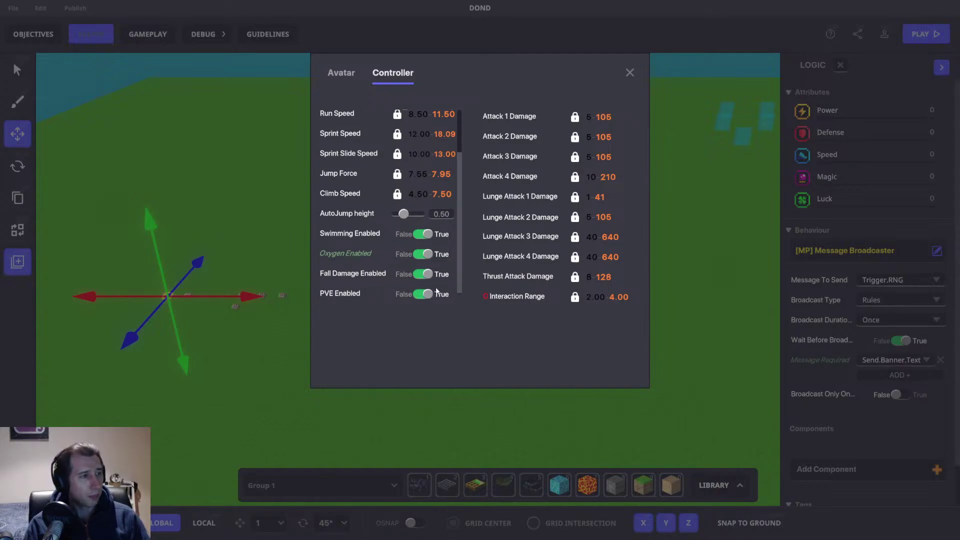
pyautogui.moveTo(457, 266); pyautogui.dragTo(477, 320)
pyautogui.scroll(3, 385, 265)
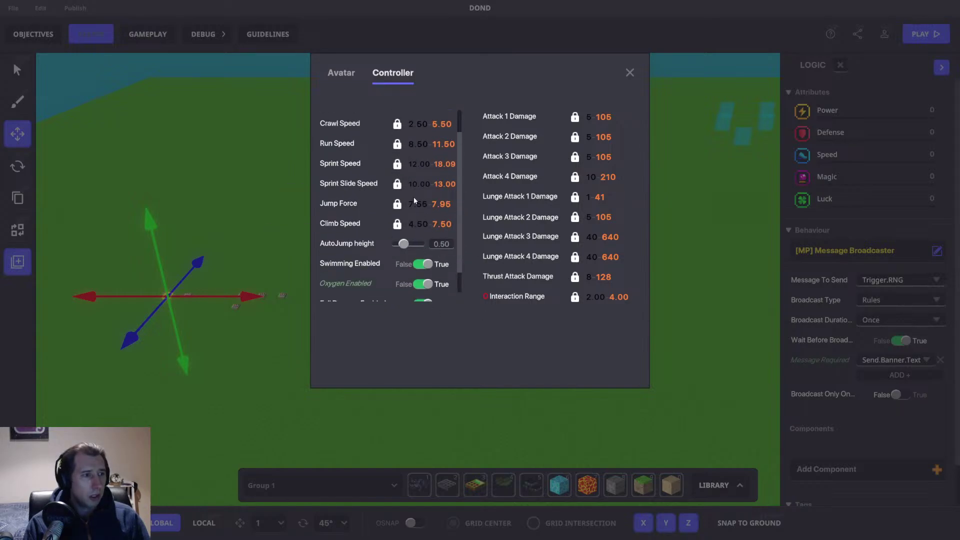
pyautogui.click(348, 71)
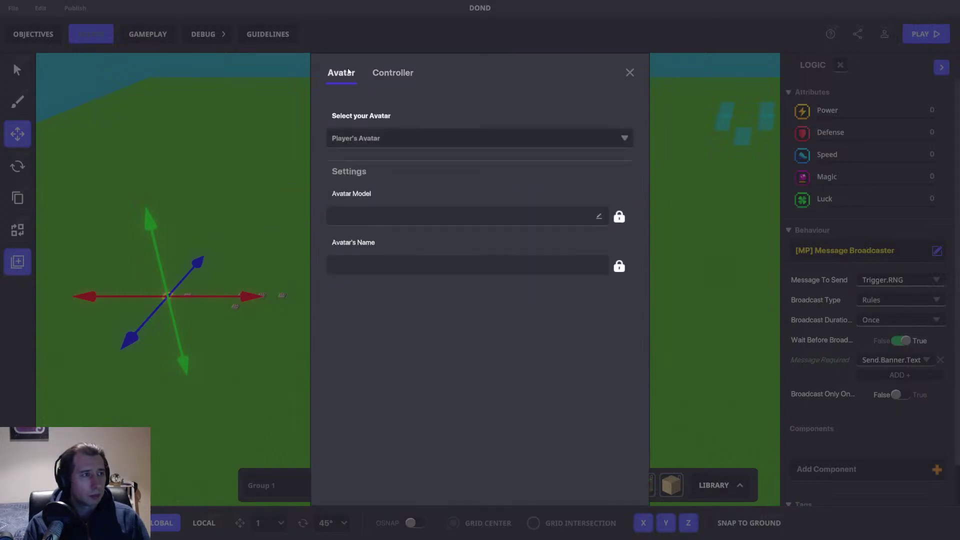
pyautogui.click(382, 73)
pyautogui.scroll(-3, 420, 227)
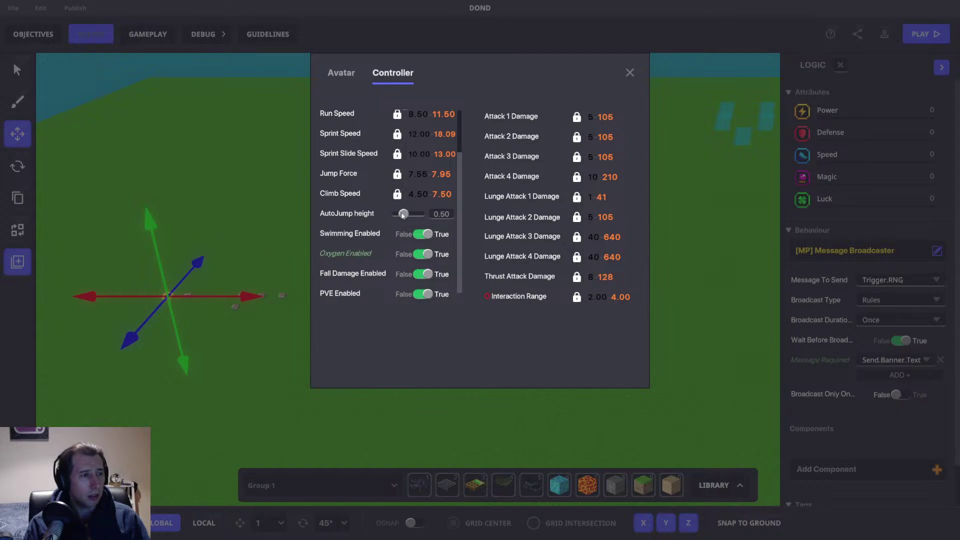
pyautogui.moveTo(394, 223); pyautogui.dragTo(373, 244)
pyautogui.scroll(1, 373, 245)
pyautogui.scroll(-1, 376, 251)
pyautogui.scroll(5, 459, 224)
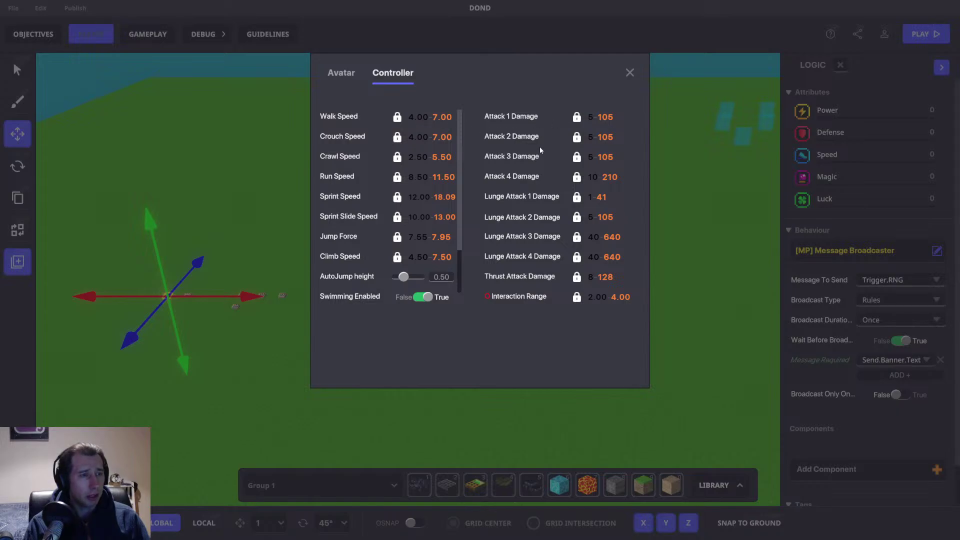
# Step: Close the player settings, clear the scene selection, and start the playtest
pyautogui.click(629, 73)
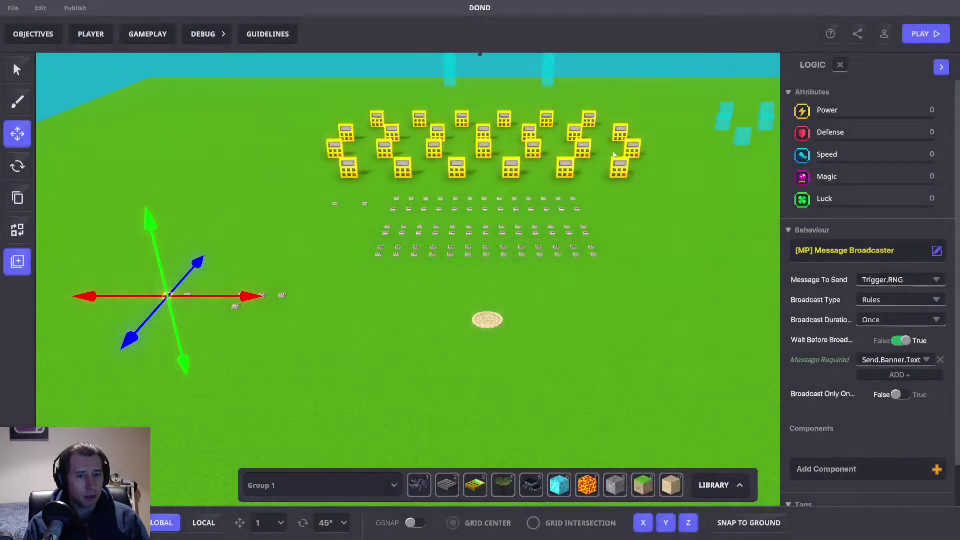
pyautogui.moveTo(505, 241); pyautogui.dragTo(526, 308, button='right')
pyautogui.click(530, 308)
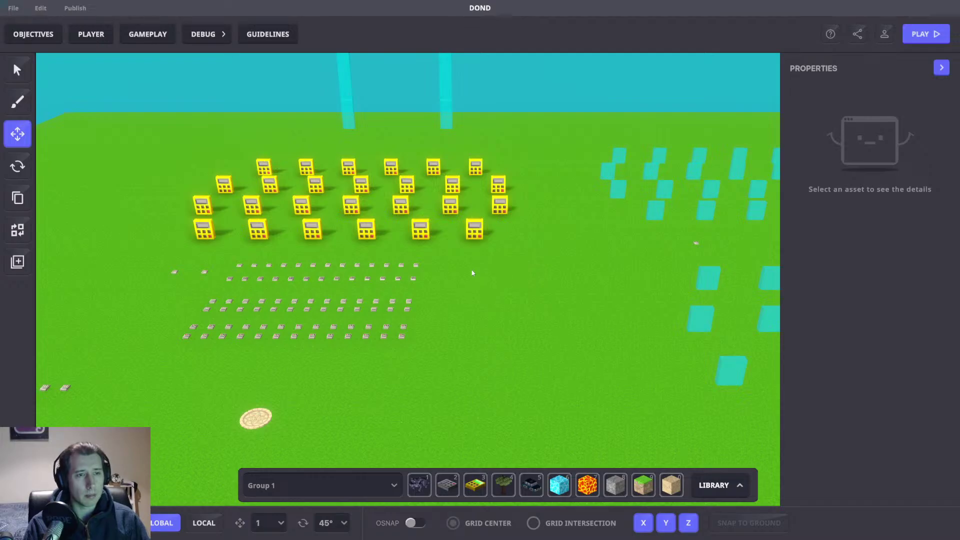
pyautogui.press('Tab')
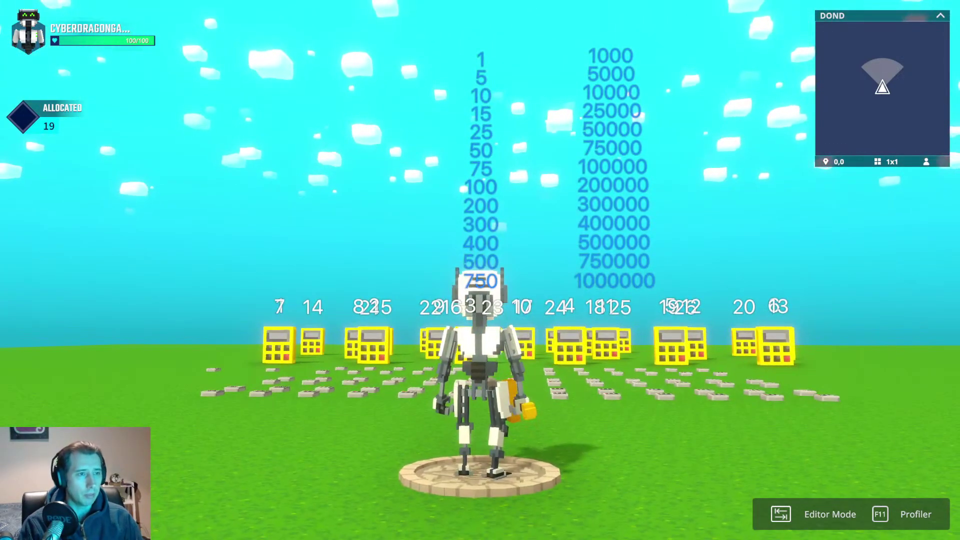
# Step: Walk the avatar to the cases and pick case 3 as the player's case
pyautogui.scroll(-5, 480, 270)
pyautogui.press('a')
pyautogui.scroll(-3, 480, 269)
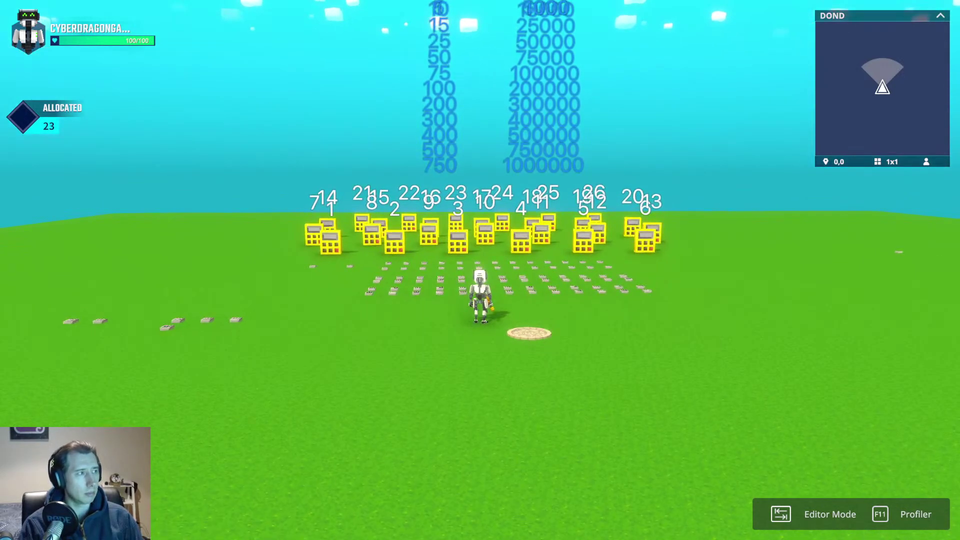
pyautogui.press('w')
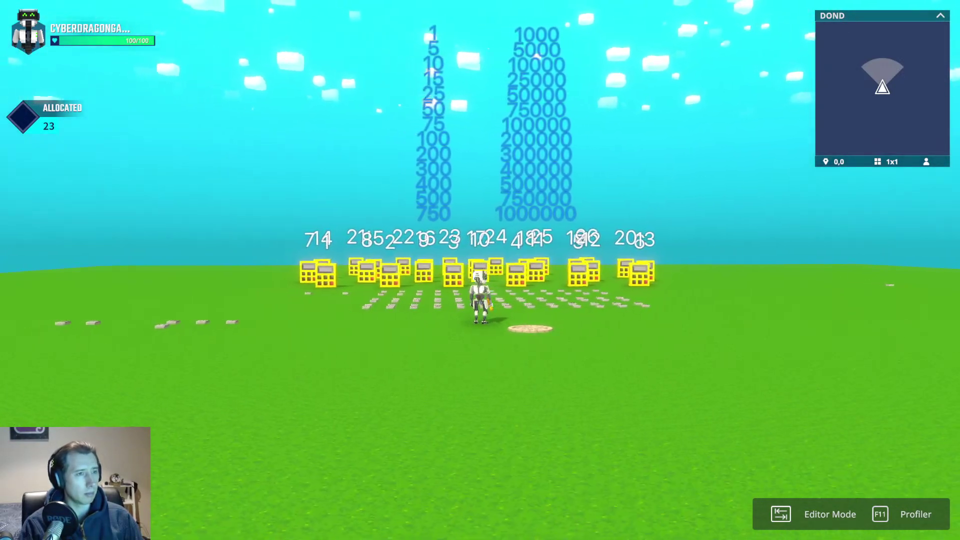
pyautogui.press('s')
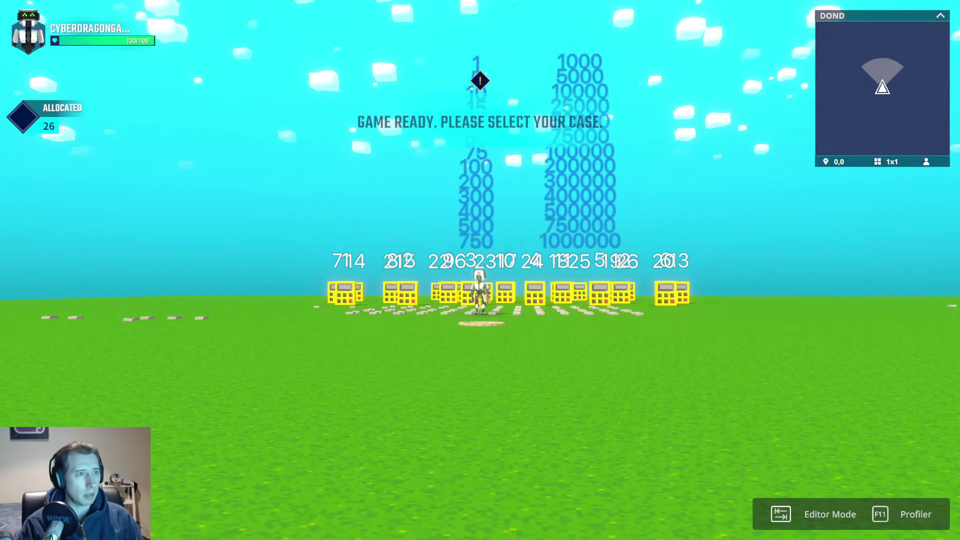
pyautogui.press('w')
pyautogui.press('w')
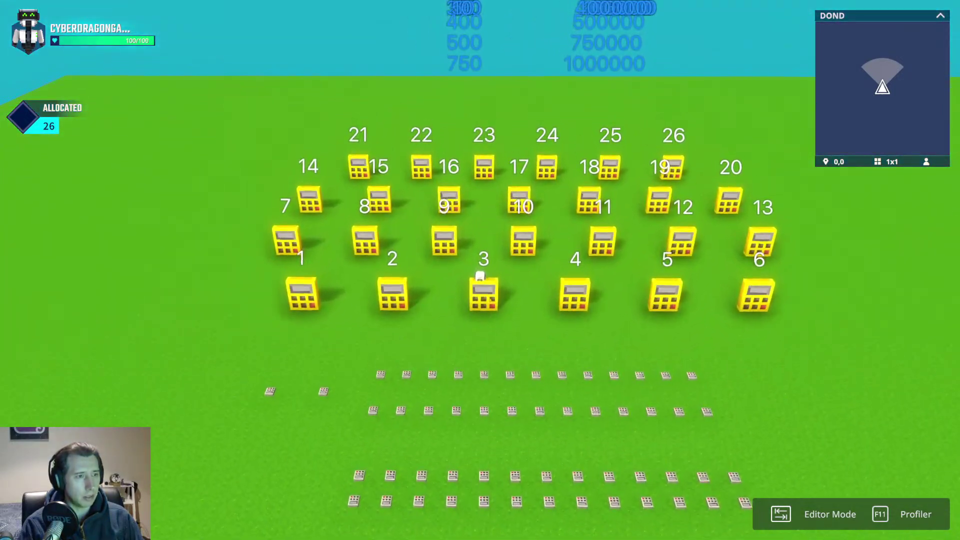
pyautogui.press('f')
pyautogui.press('s')
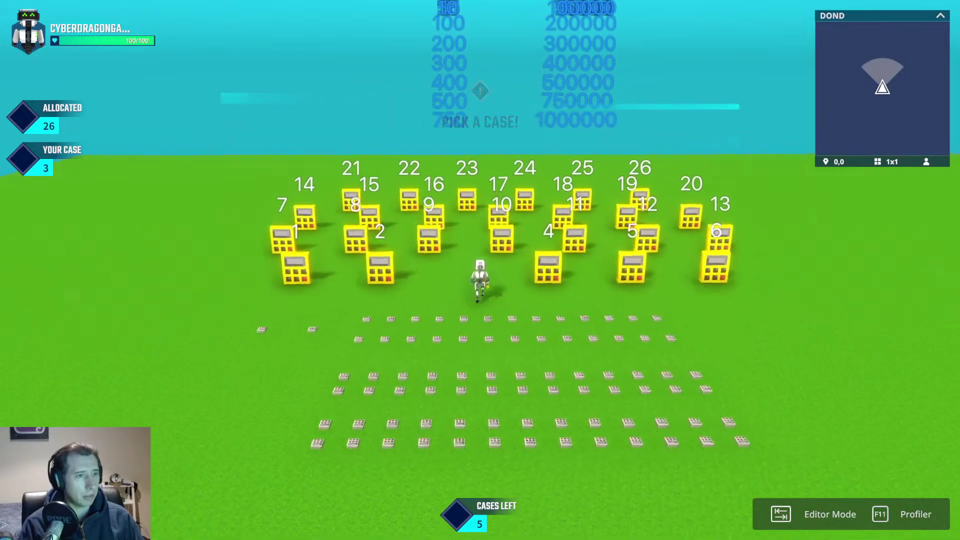
# Step: Walk the avatar past cases 2, 4 and 10, then return to the editor
pyautogui.press('w')
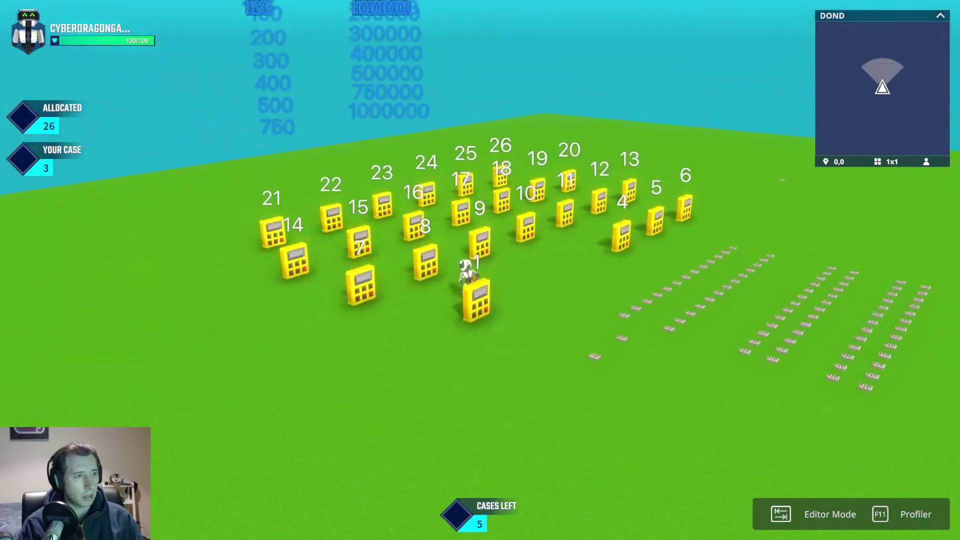
pyautogui.press('w')
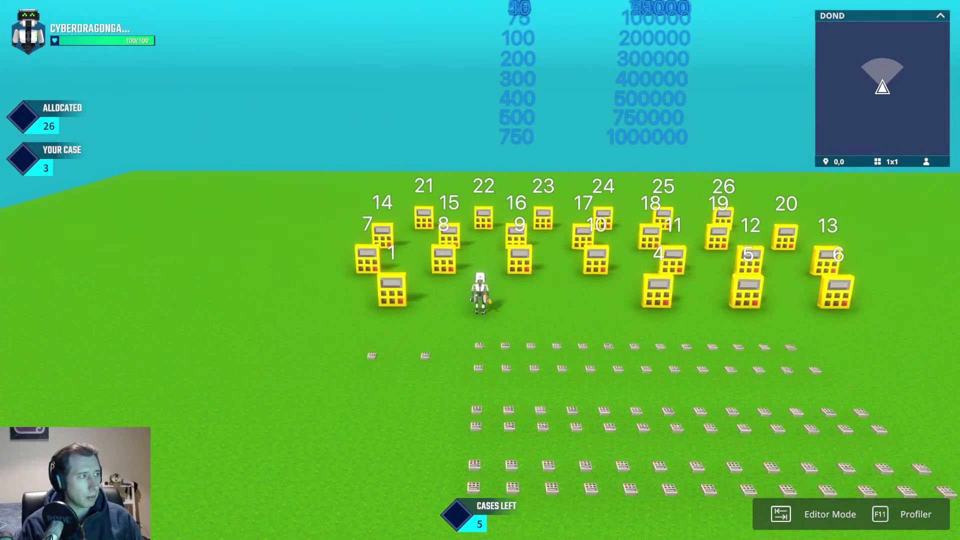
pyautogui.press('Tab')
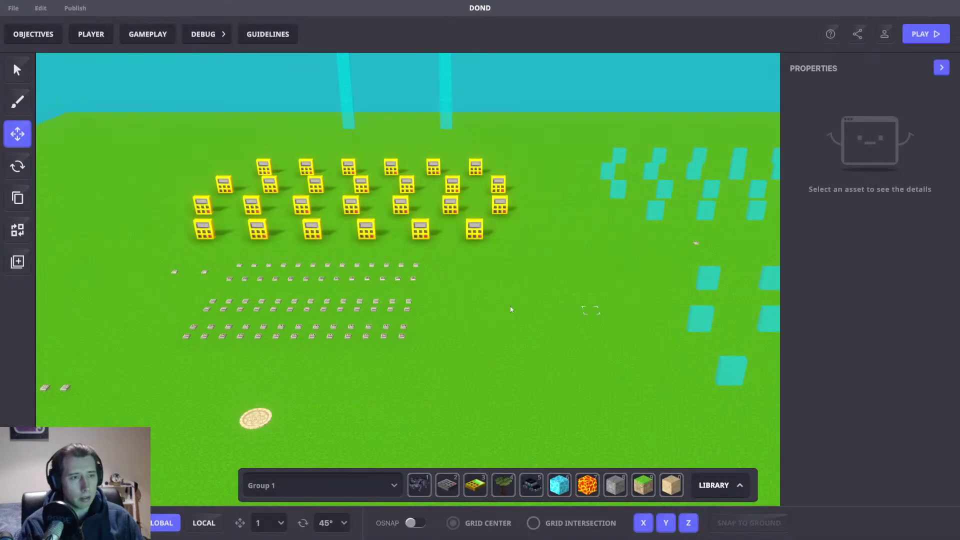
# Step: Navigate to the cyan case blocks and inspect the one sending Case.Picked.1
pyautogui.moveTo(511, 309); pyautogui.dragTo(458, 290, button='middle')
pyautogui.click(474, 189)
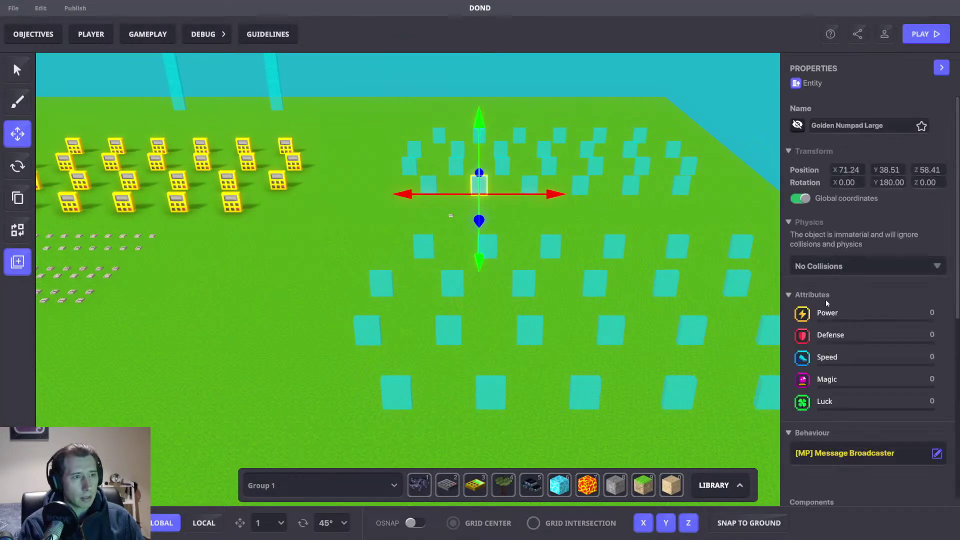
pyautogui.scroll(-5, 860, 330)
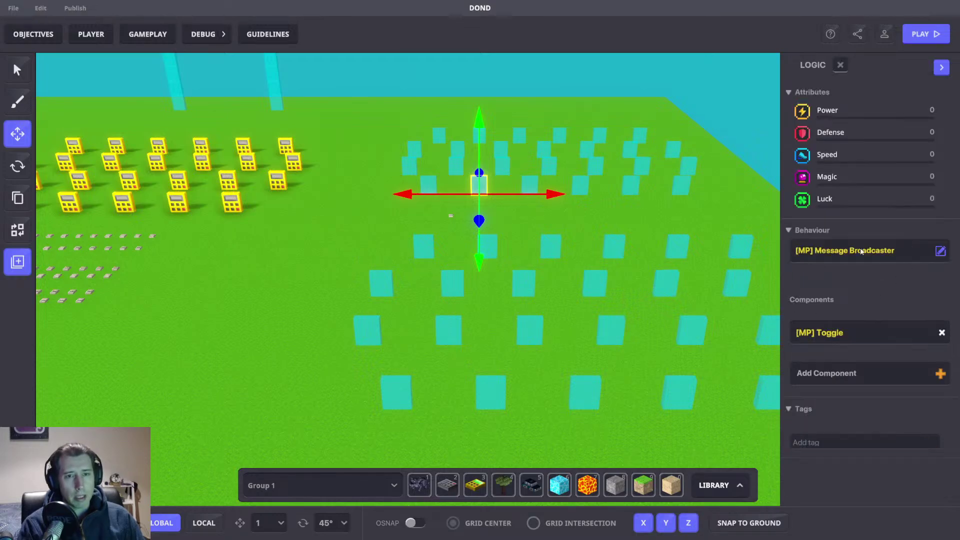
pyautogui.press('w')
pyautogui.moveTo(498, 179); pyautogui.dragTo(428, 248, button='right')
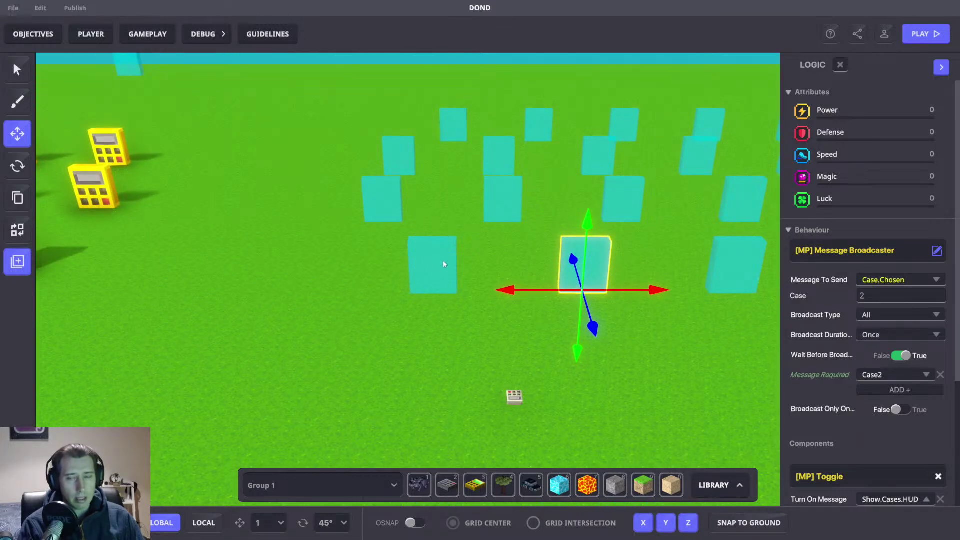
pyautogui.click(443, 264)
pyautogui.scroll(-3, 895, 355)
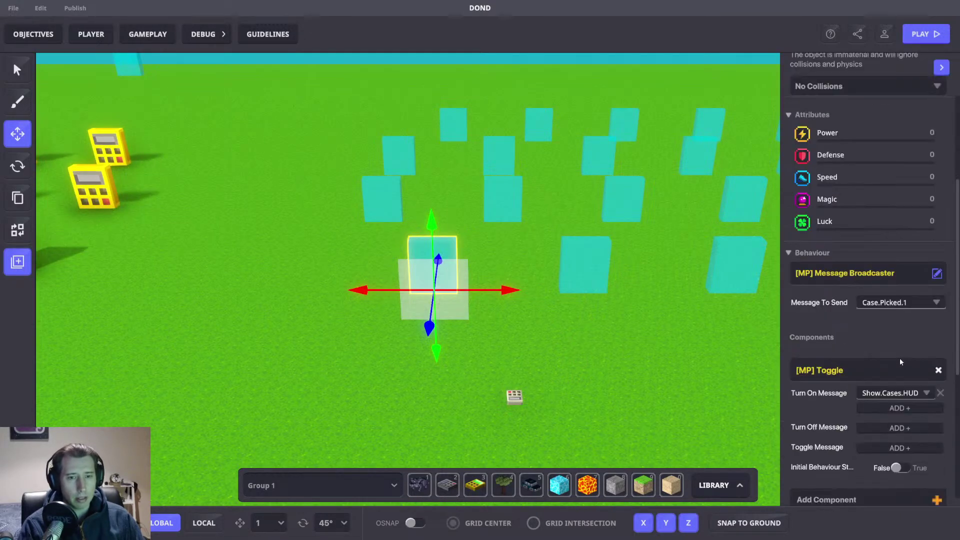
pyautogui.scroll(-3, 887, 316)
# Step: Type and then cut a 'Case.Picked' tag, and select the case 2 block
pyautogui.click(829, 417)
pyautogui.write('Case.')
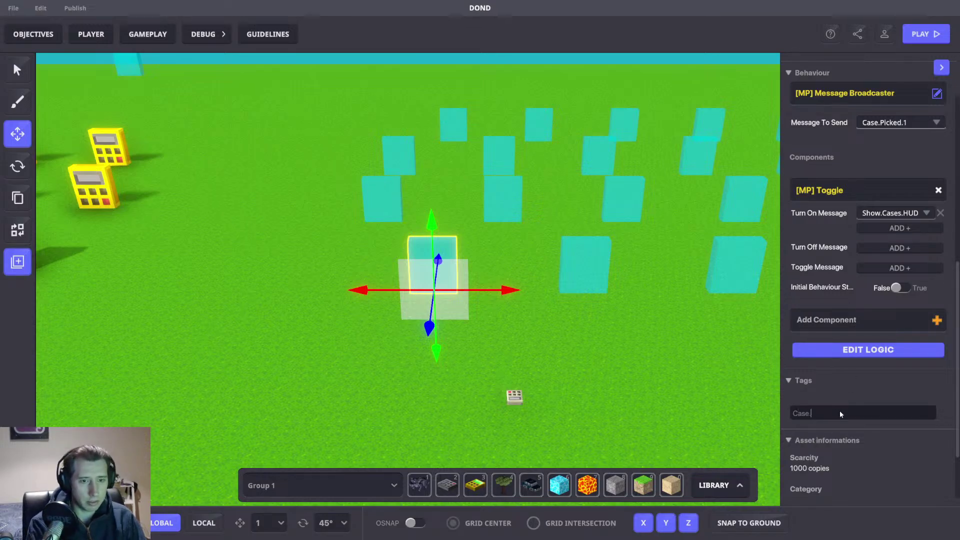
pyautogui.write('Picked.')
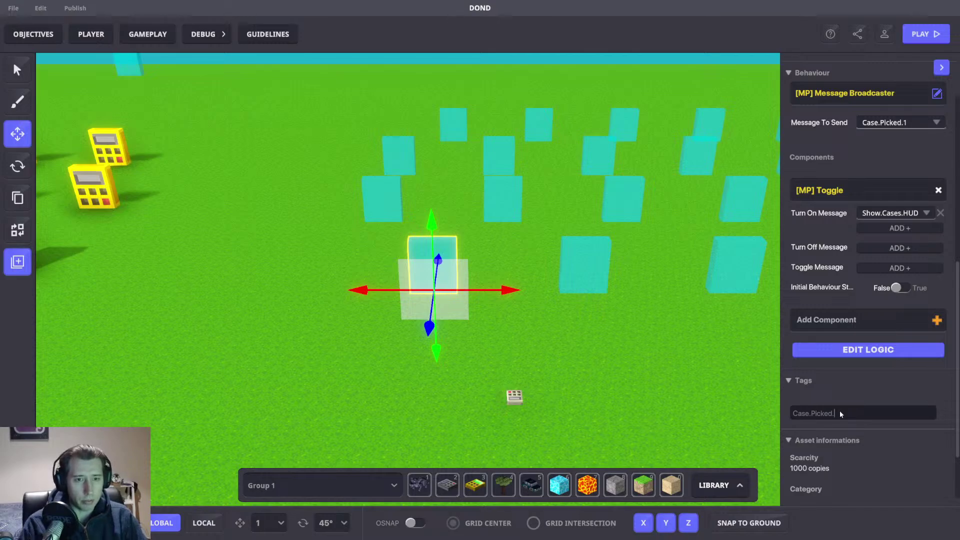
pyautogui.hotkey('ctrl', 'a')
pyautogui.hotkey('ctrl', 'x')
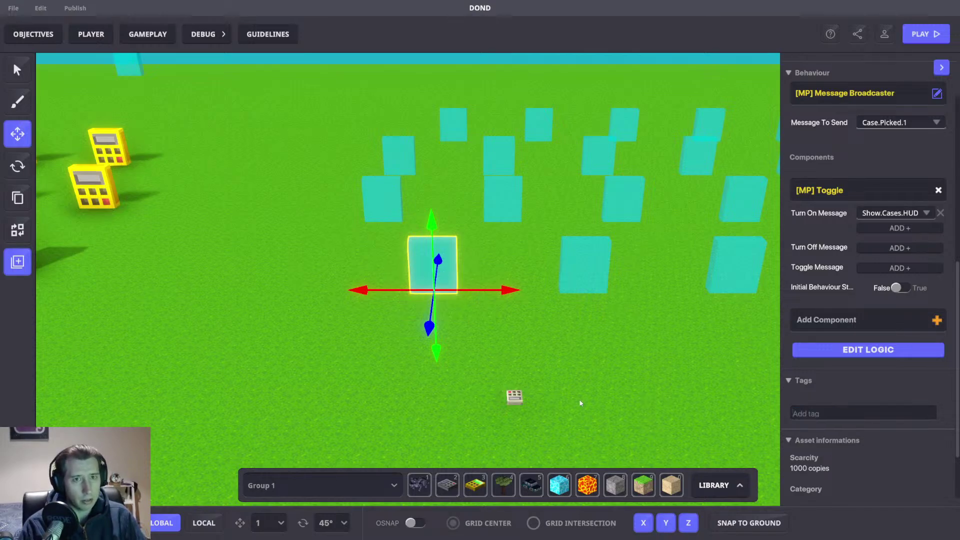
pyautogui.click(590, 280)
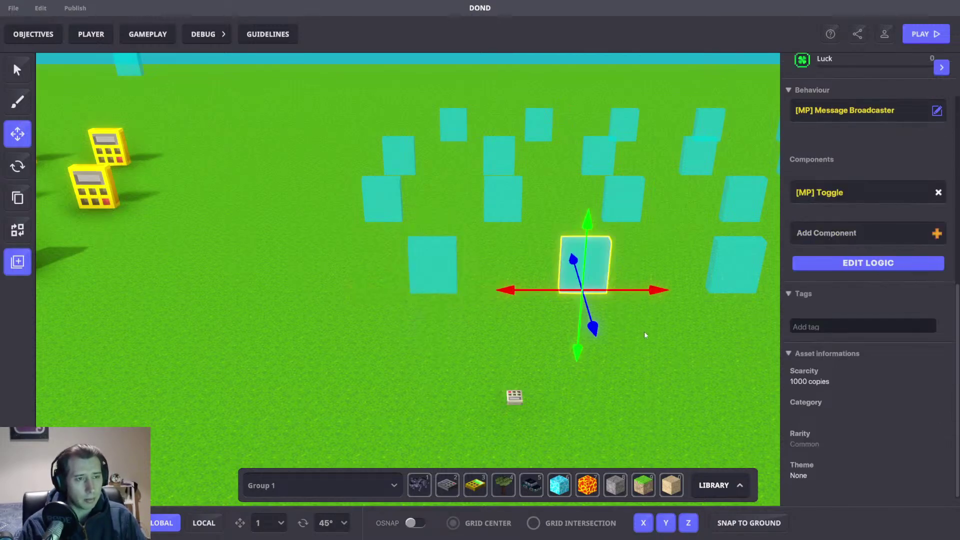
pyautogui.moveTo(675, 364); pyautogui.dragTo(575, 380, button='middle')
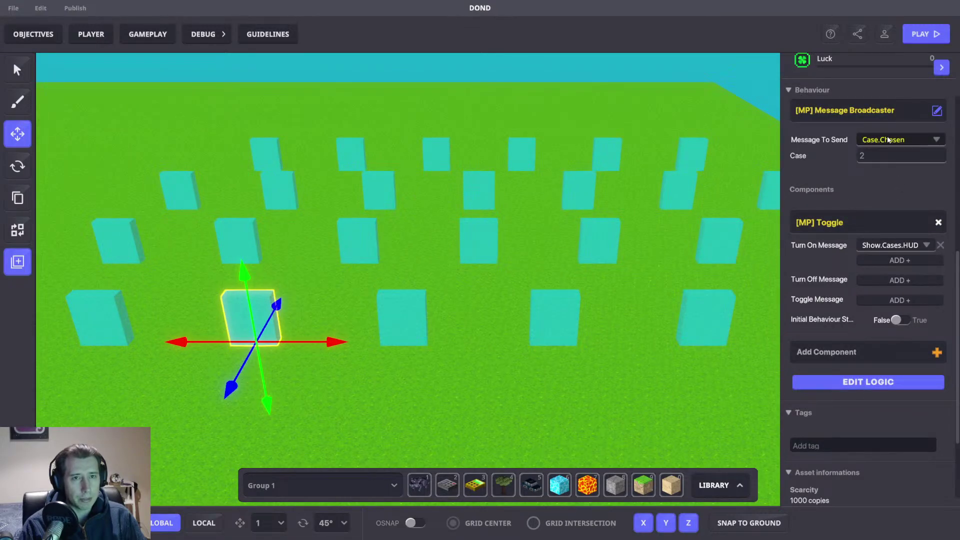
# Step: Make the case 2 block send a new Case.Picked.2 message
pyautogui.click(888, 140)
pyautogui.hotkey('ctrl', 'v')
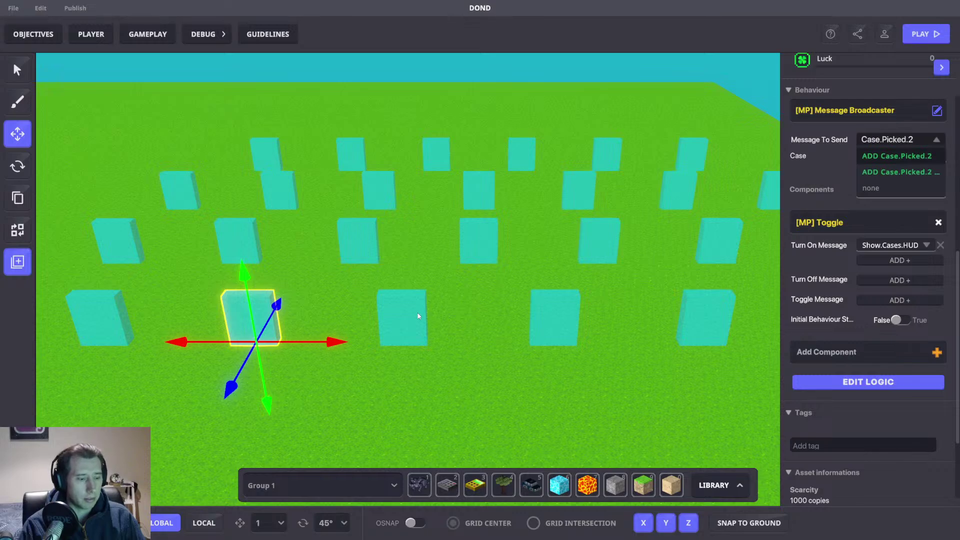
pyautogui.press('Return')
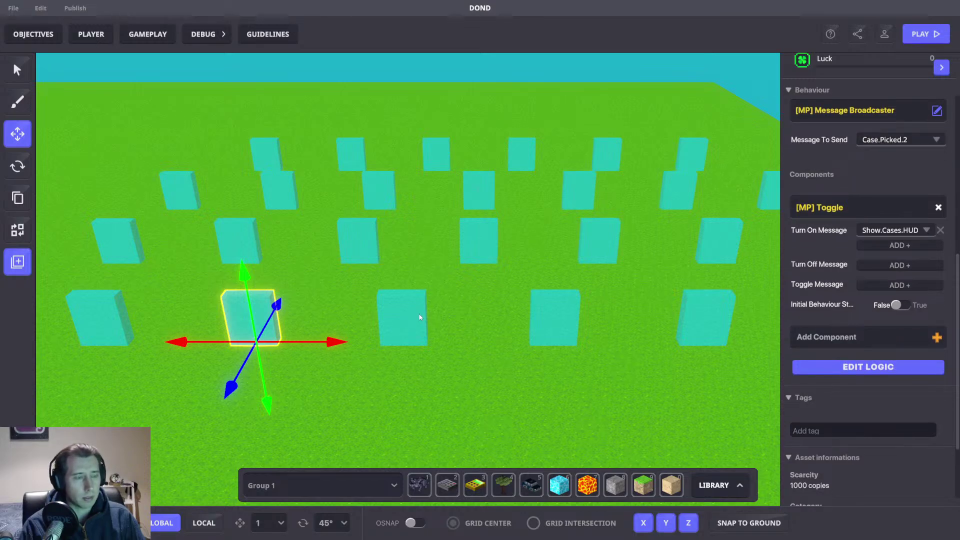
# Step: Make the case 3 block send a new Case.Picked.3 message
pyautogui.click(420, 317)
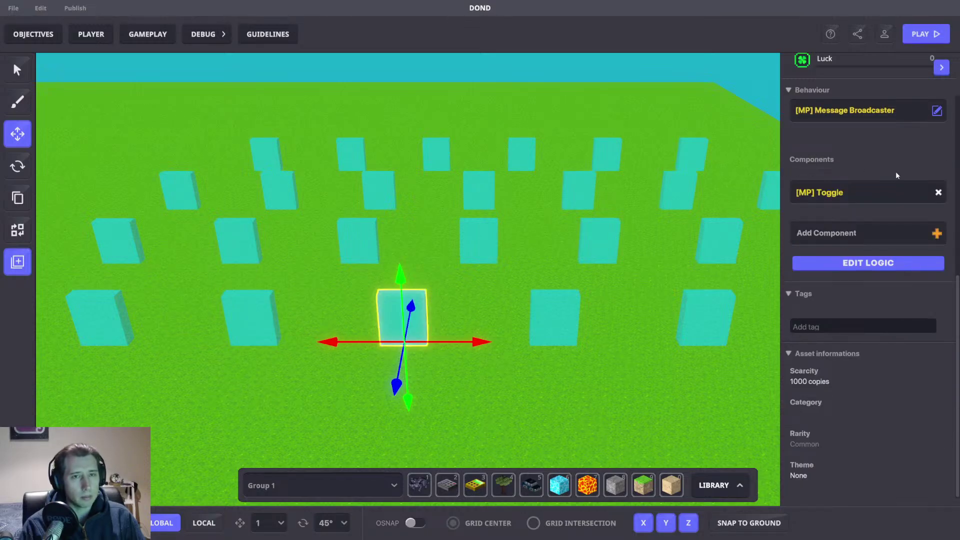
pyautogui.scroll(-5, 534, 200)
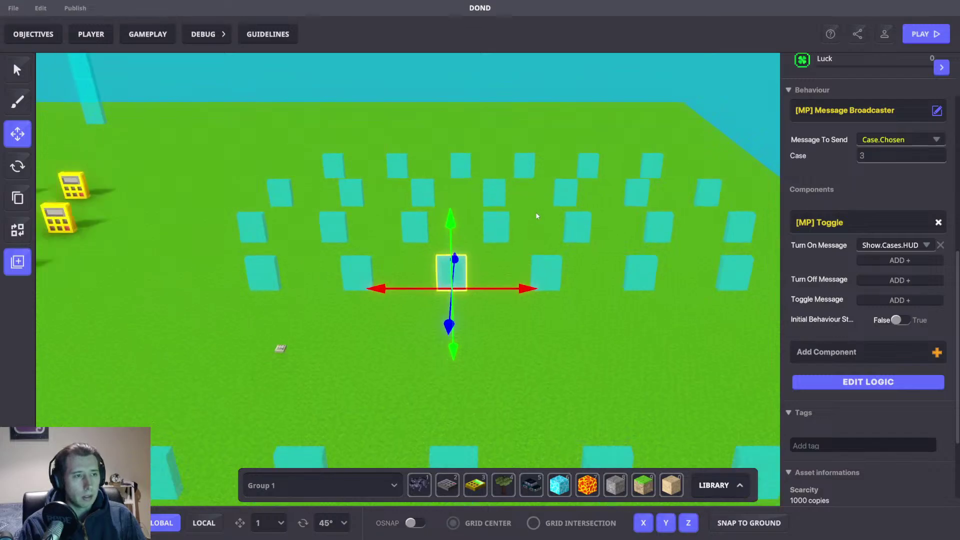
pyautogui.click(880, 142)
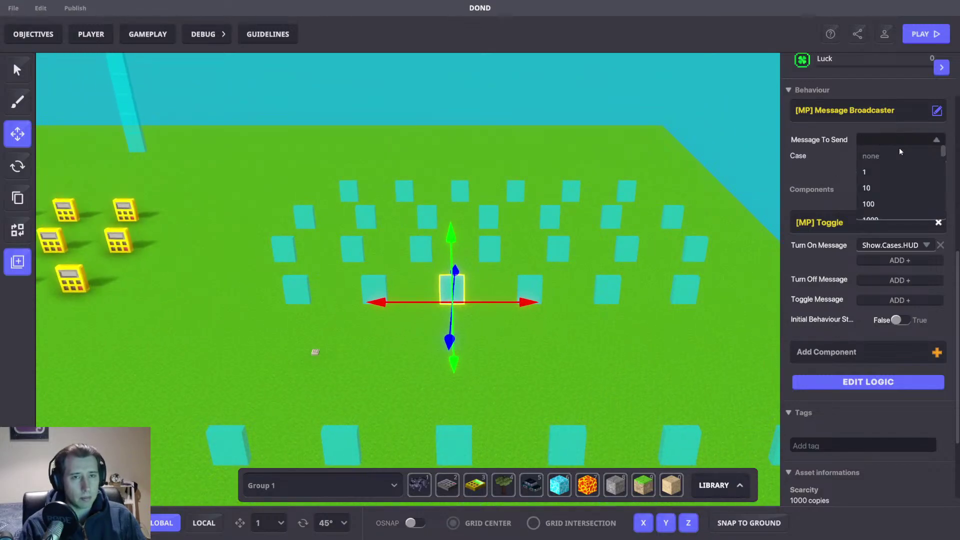
pyautogui.write('Case.Picked.3')
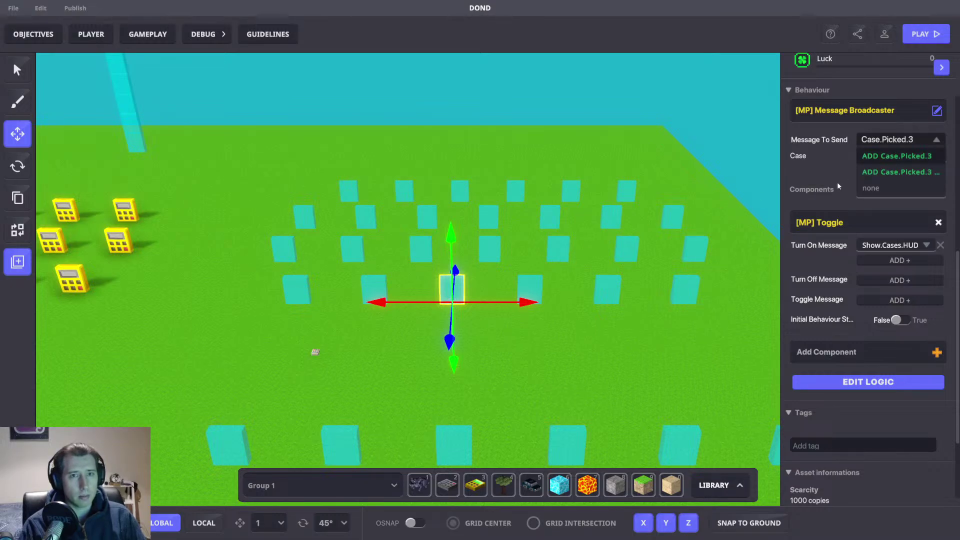
pyautogui.click(904, 161)
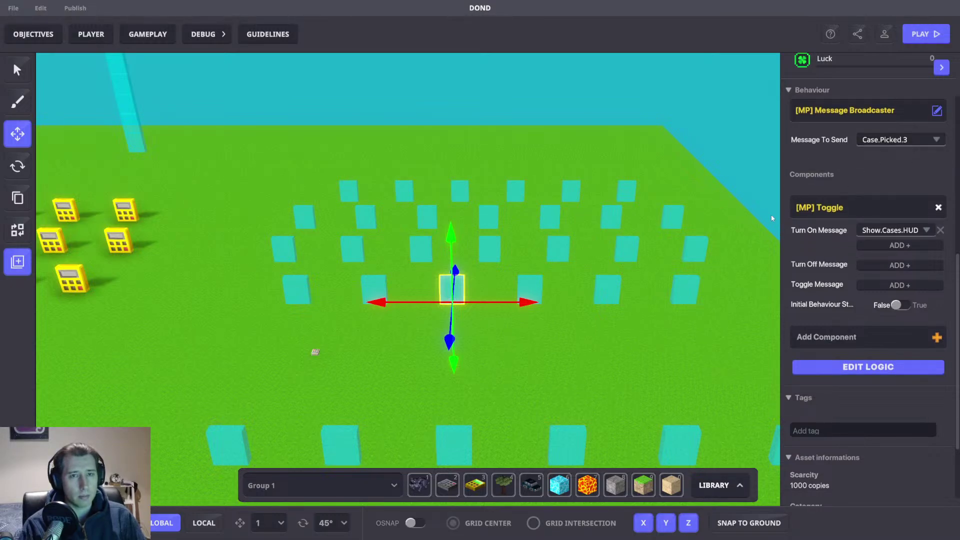
# Step: Save the game changes and confirm
pyautogui.press('d')
pyautogui.press('a')
pyautogui.hotkey('ctrl', 's')
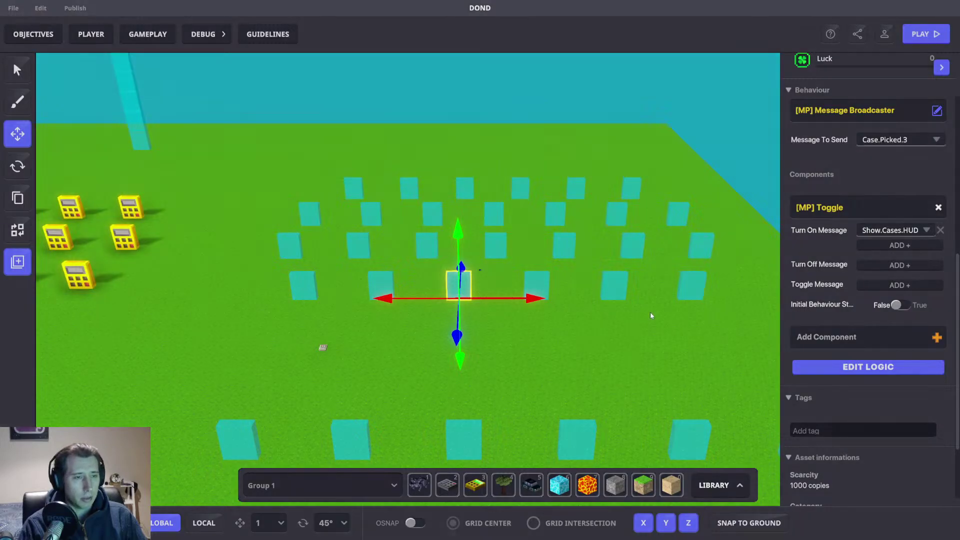
pyautogui.click(561, 294)
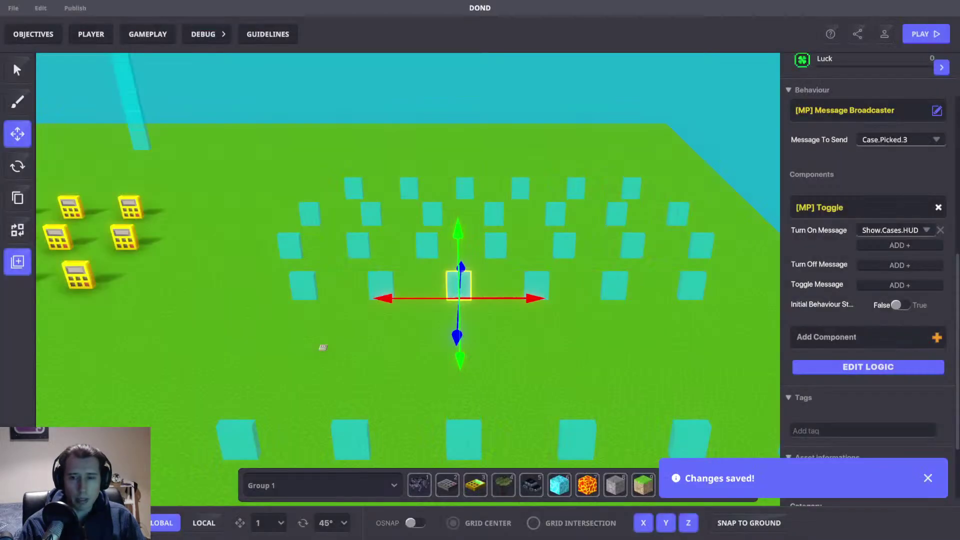
# Step: Rotate the view slightly before the editor exits to the login screen
pyautogui.moveTo(642, 342)
pyautogui.mouseDown(button='right')
pyautogui.moveTo(672, 349)
pyautogui.moveTo(648, 339)
pyautogui.mouseUp(button='right')
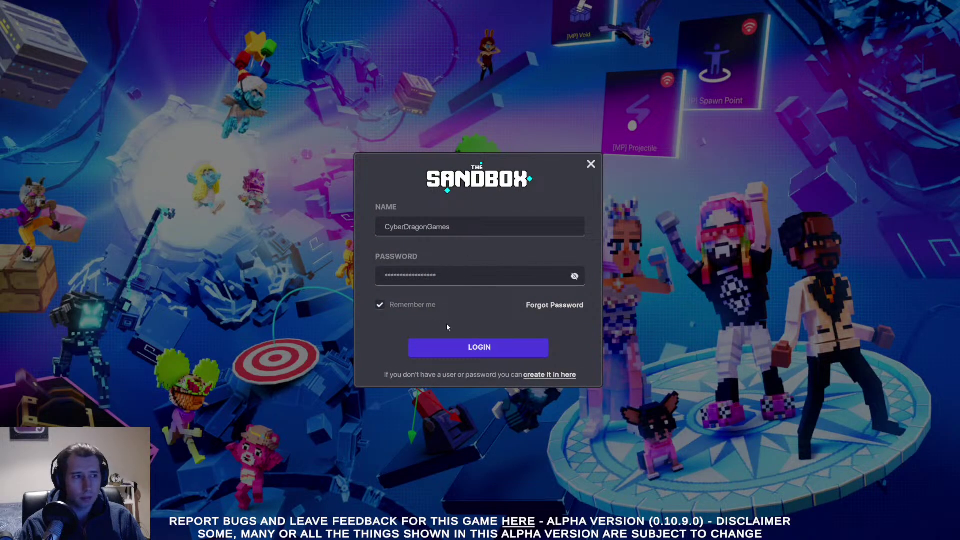
# Step: Log in and open the DOND experience from My Experiences
pyautogui.click(457, 349)
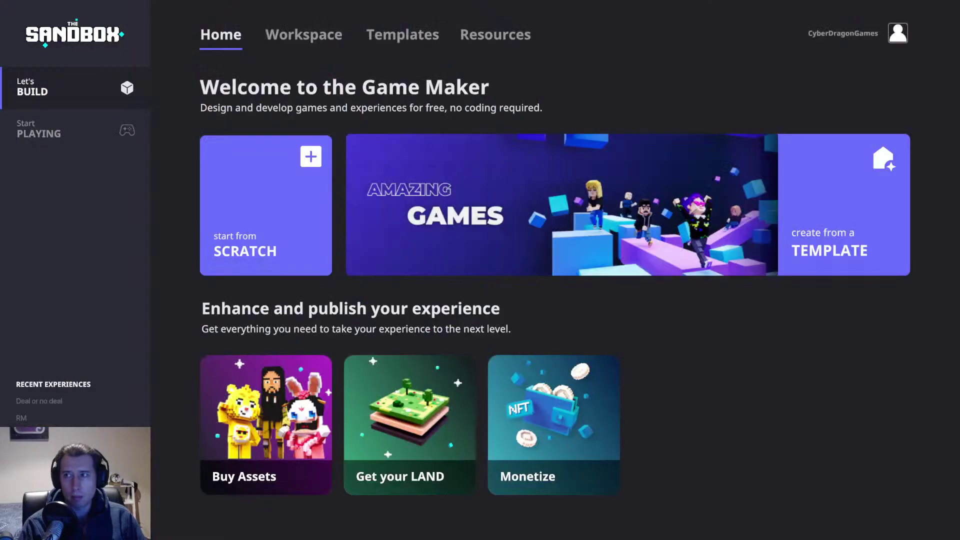
pyautogui.click(323, 34)
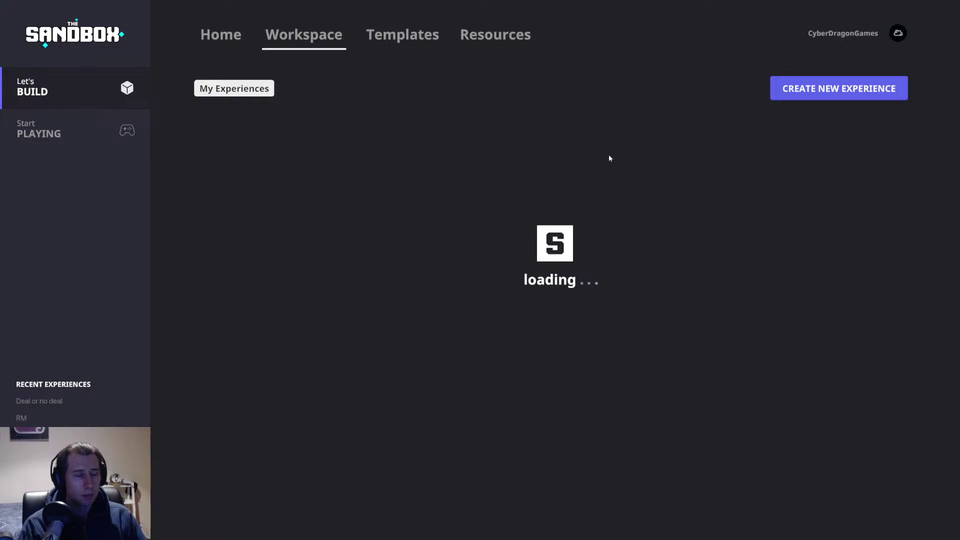
pyautogui.click(280, 160)
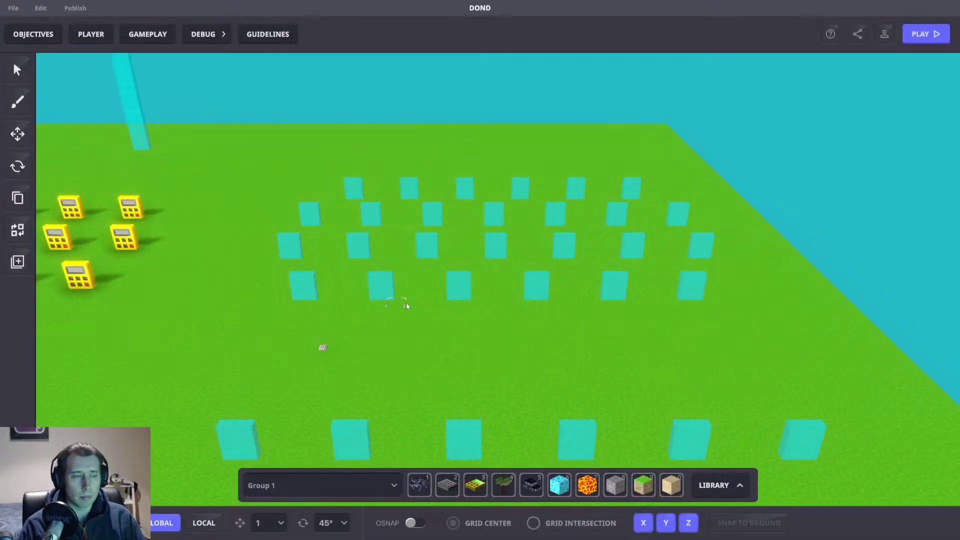
# Step: Make case blocks 4 and 5 send Case.Picked.4 and Case.Picked.5
pyautogui.click(462, 297)
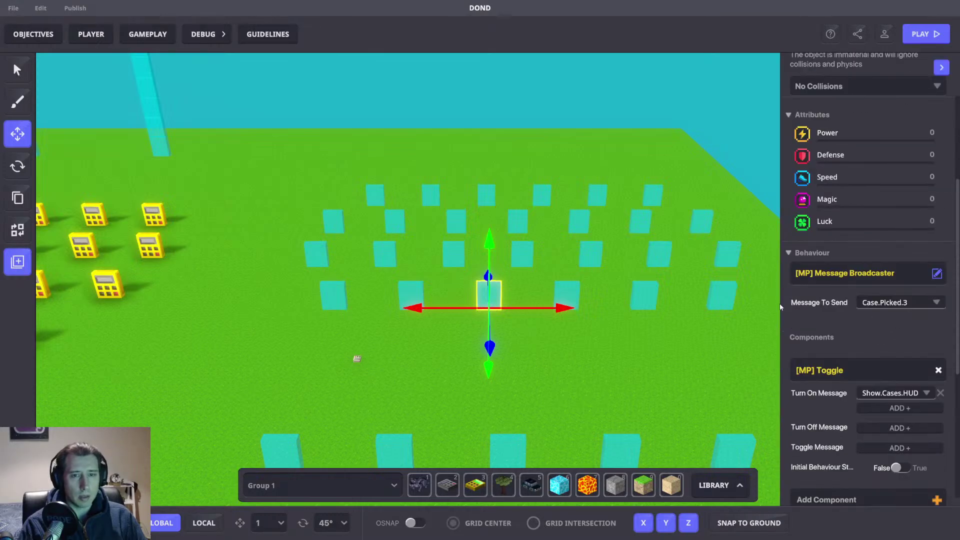
pyautogui.click(549, 297)
pyautogui.click(893, 302)
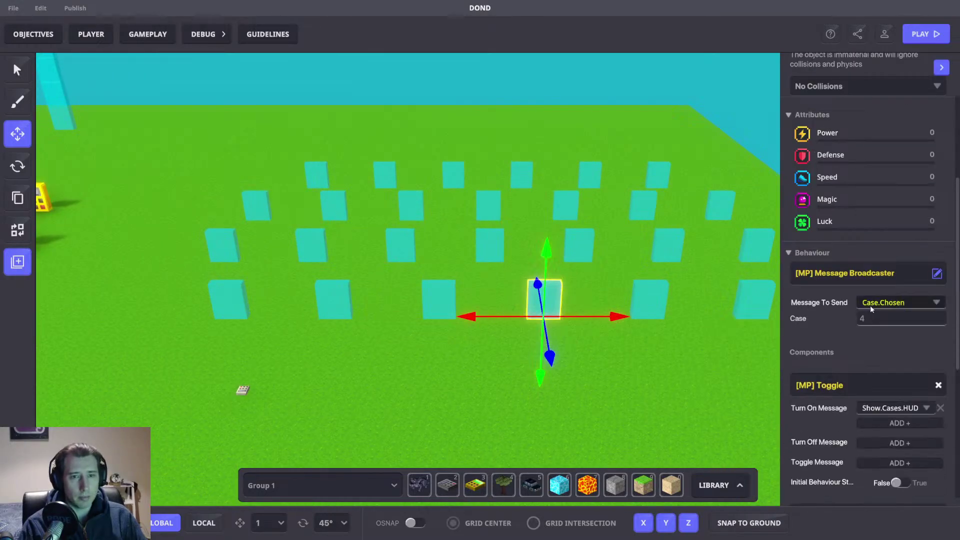
pyautogui.write('Case.Picked.')
pyautogui.write('4')
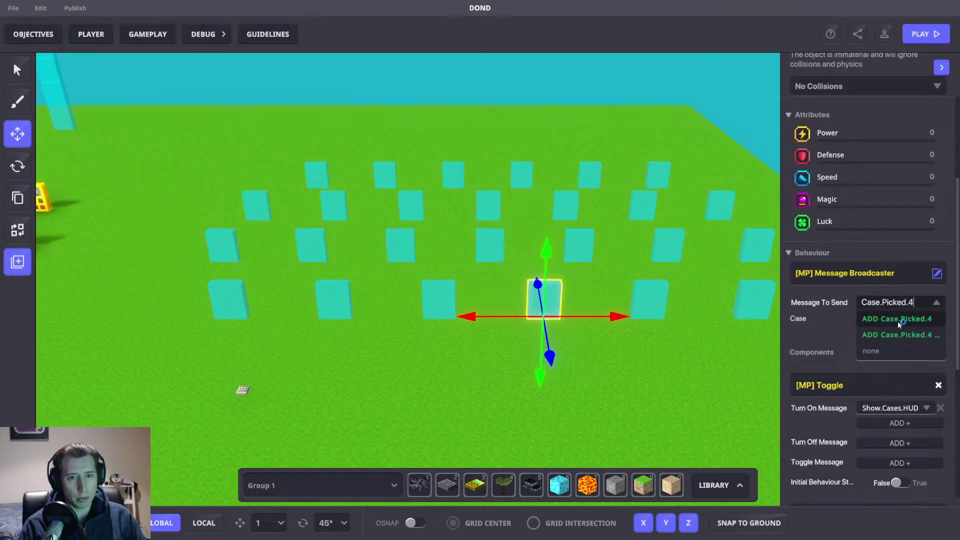
pyautogui.press('Return')
pyautogui.click(658, 293)
pyautogui.click(893, 302)
pyautogui.write('Case.Picked.')
pyautogui.write('5')
pyautogui.press('Return')
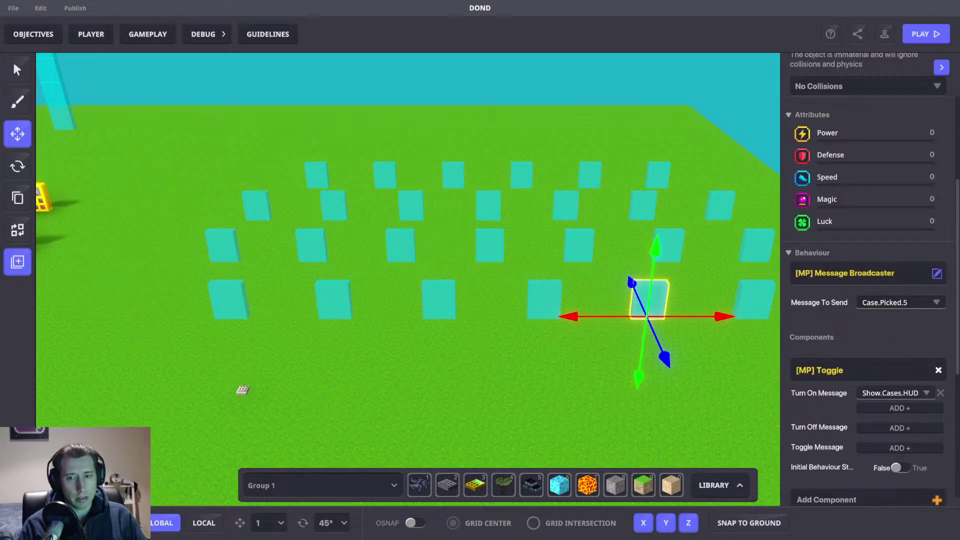
# Step: Assign Case.Picked.6 and Case.Picked.7 to the next two case blocks
pyautogui.press('d')
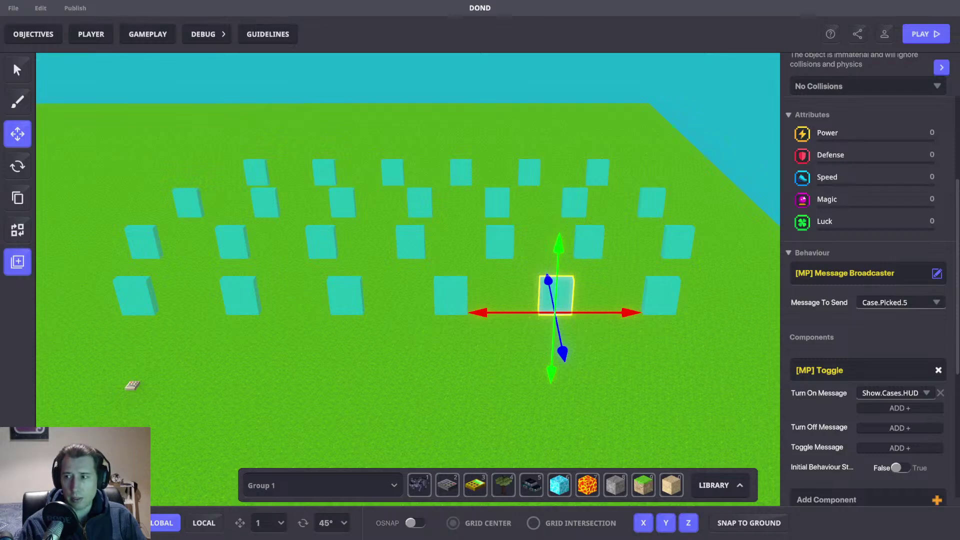
pyautogui.click(662, 300)
pyautogui.click(880, 303)
pyautogui.write('Case.Picked.')
pyautogui.write('6')
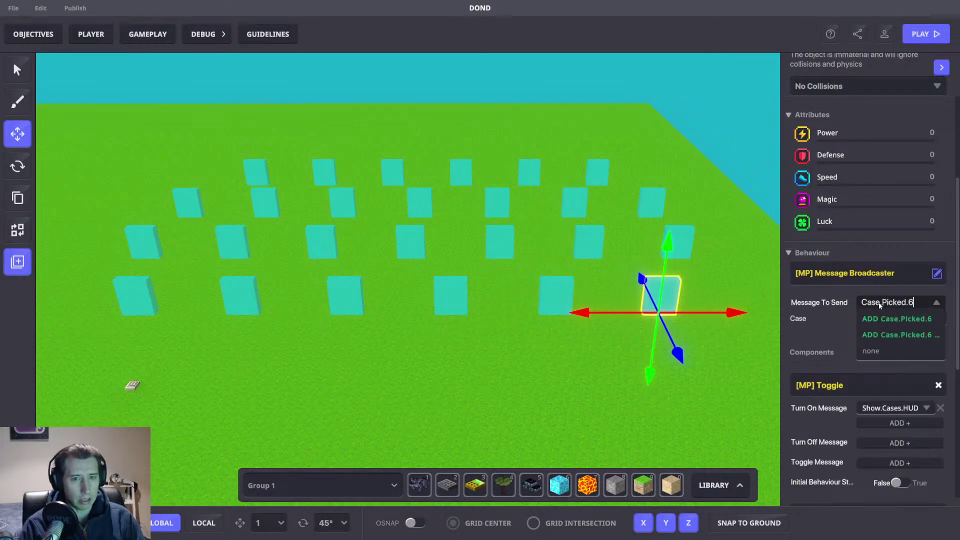
pyautogui.press('Return')
pyautogui.press('a')
pyautogui.click(184, 253)
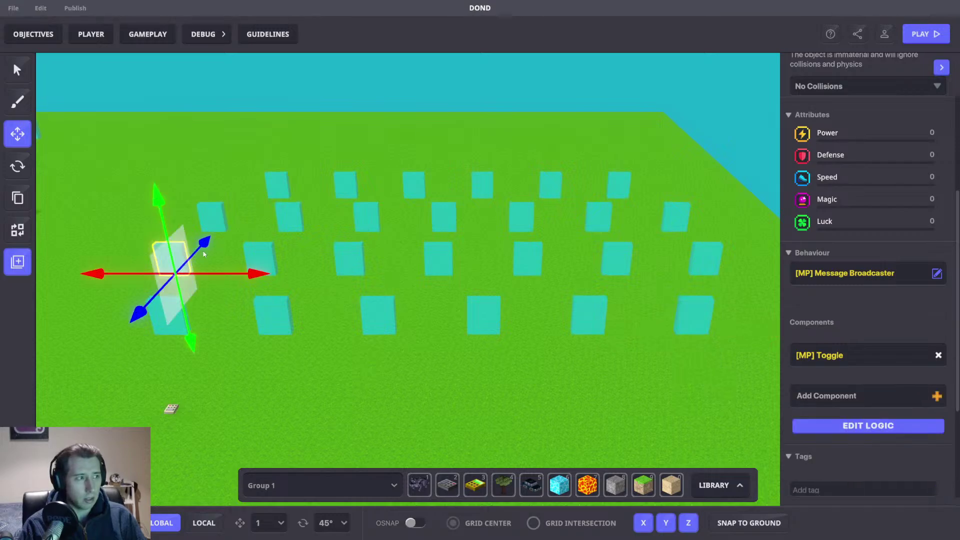
pyautogui.click(883, 303)
pyautogui.write('Case.Picked.')
pyautogui.write('7')
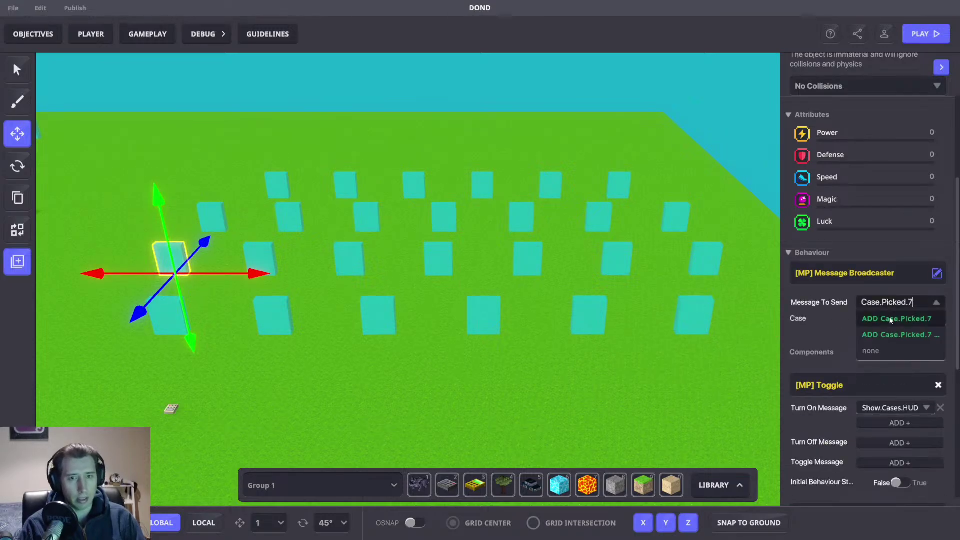
pyautogui.click(876, 319)
# Step: Give the second and third row-three cases Case.Picked.8 and Case.Picked.9
pyautogui.click(251, 258)
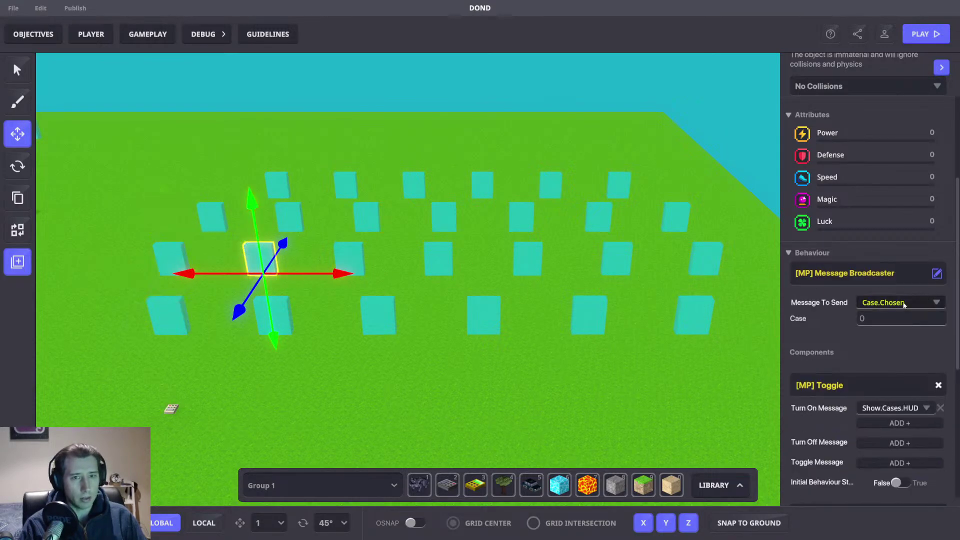
pyautogui.click(895, 303)
pyautogui.write('Case.Picked.')
pyautogui.write('8')
pyautogui.click(894, 318)
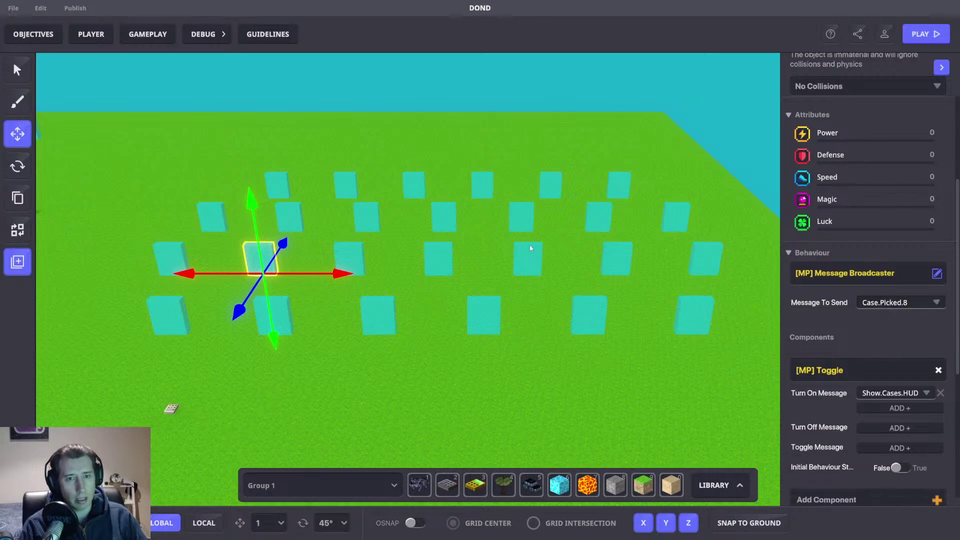
pyautogui.click(348, 252)
pyautogui.click(888, 303)
pyautogui.write('Case.Picked.')
pyautogui.write('9')
pyautogui.click(893, 318)
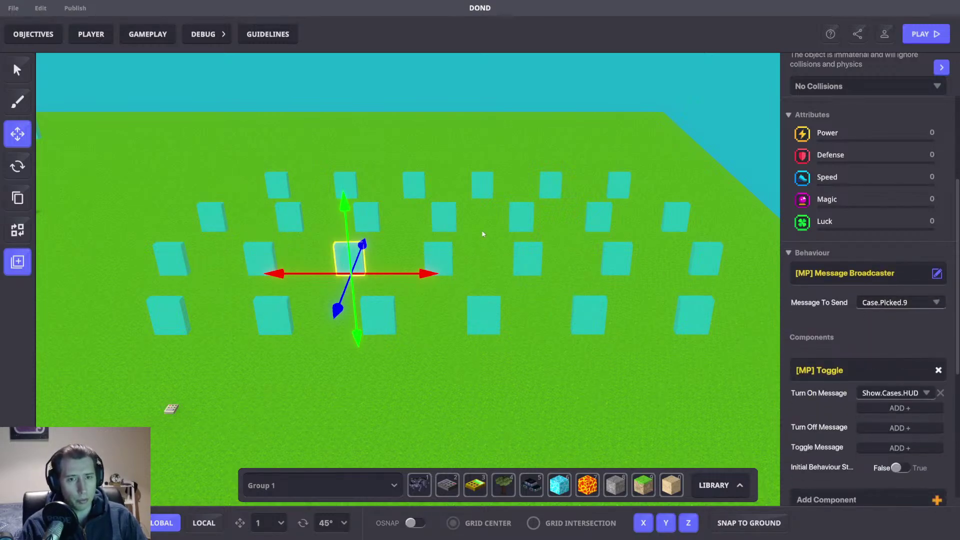
# Step: Set the next two row-three cases to send Case.Picked.10 and Case.Picked.11
pyautogui.click(442, 245)
pyautogui.click(899, 303)
pyautogui.write('Case.Picked.')
pyautogui.write('10')
pyautogui.click(894, 318)
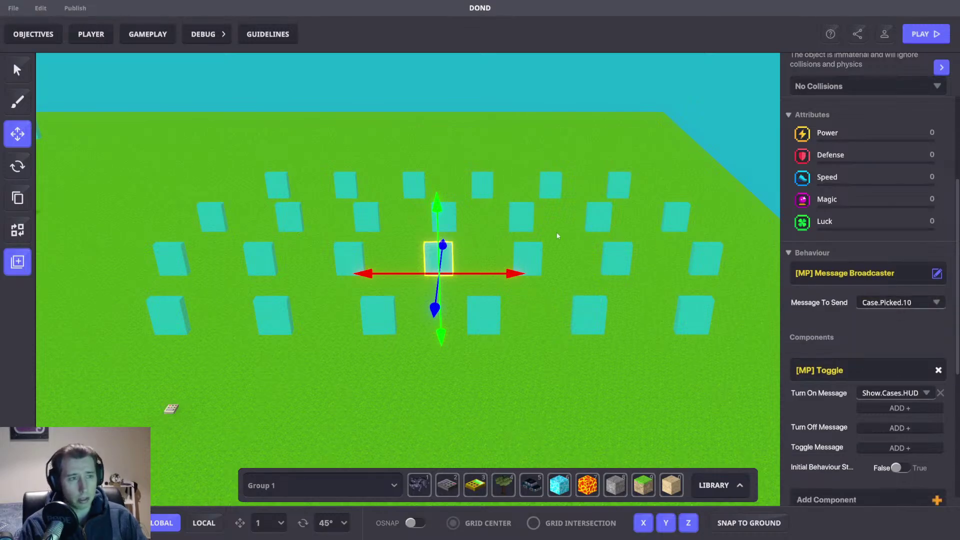
pyautogui.click(534, 250)
pyautogui.click(879, 303)
pyautogui.write('Case.Picked.')
pyautogui.write('11')
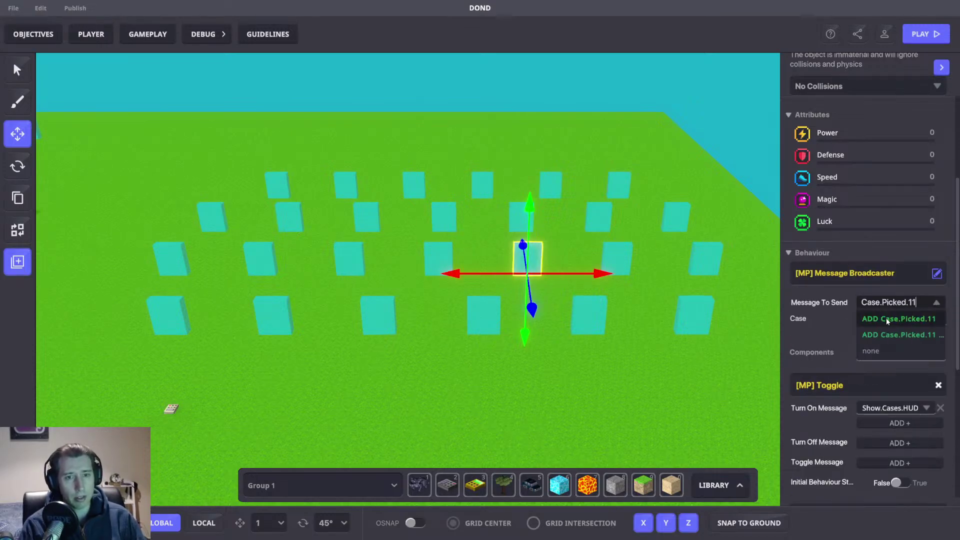
pyautogui.press('Return')
# Step: Set the last two row-three cases to send Case.Picked.12 and Case.Picked.13
pyautogui.click(630, 250)
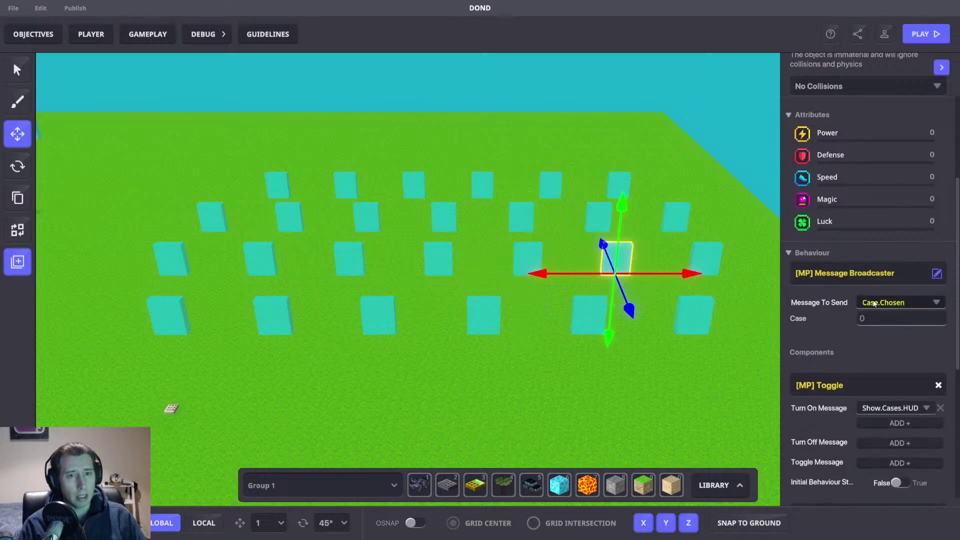
pyautogui.click(878, 302)
pyautogui.write('Case.Picked.')
pyautogui.write('12')
pyautogui.press('Return')
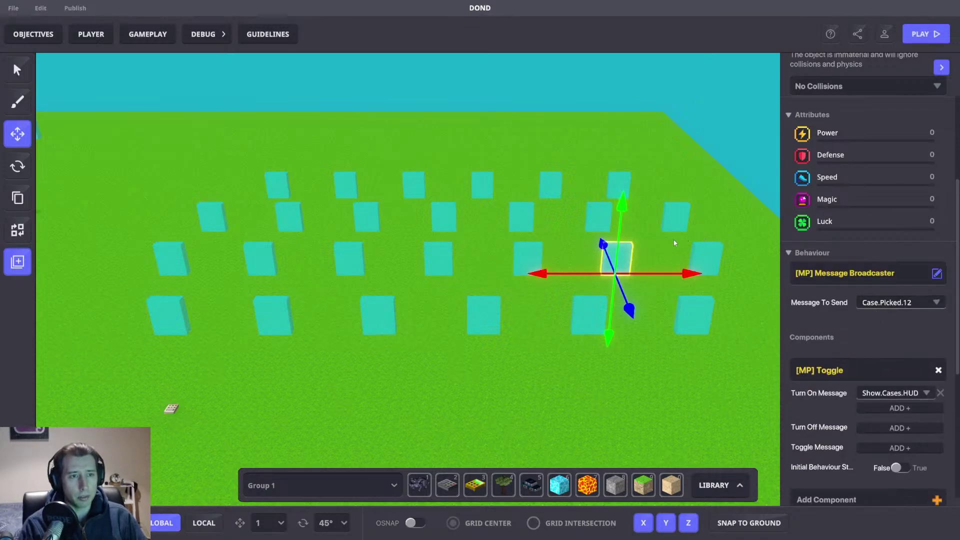
pyautogui.click(698, 259)
pyautogui.click(879, 303)
pyautogui.write('Case.Picked.')
pyautogui.write('13')
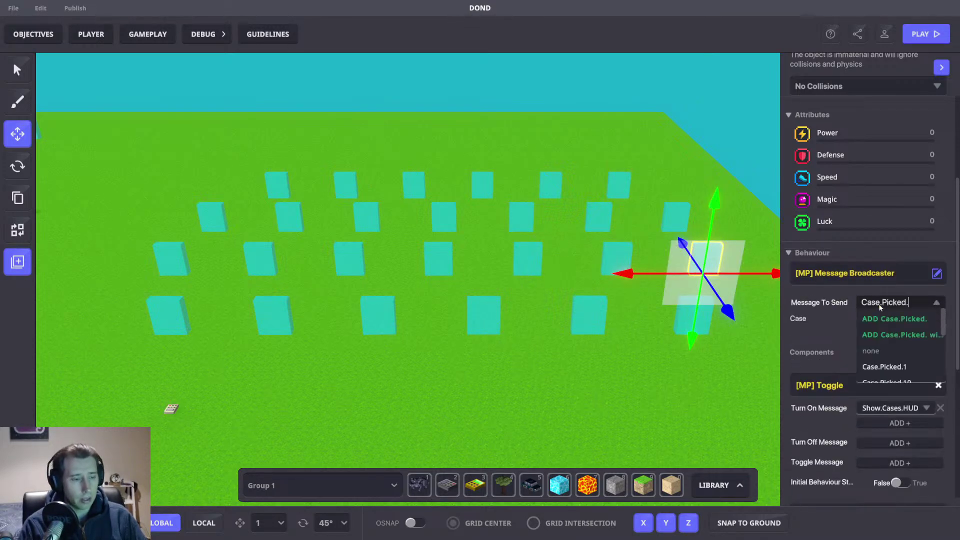
pyautogui.press('Return')
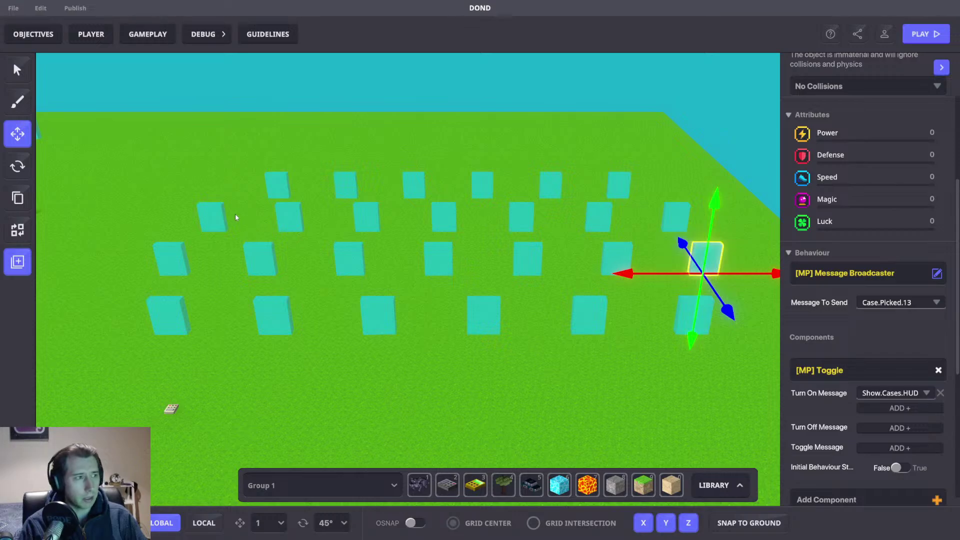
# Step: Give the first two row-two cases Case.Picked.14 and Case.Picked.15
pyautogui.click(212, 218)
pyautogui.click(873, 303)
pyautogui.write('Case.Picked.')
pyautogui.write('14')
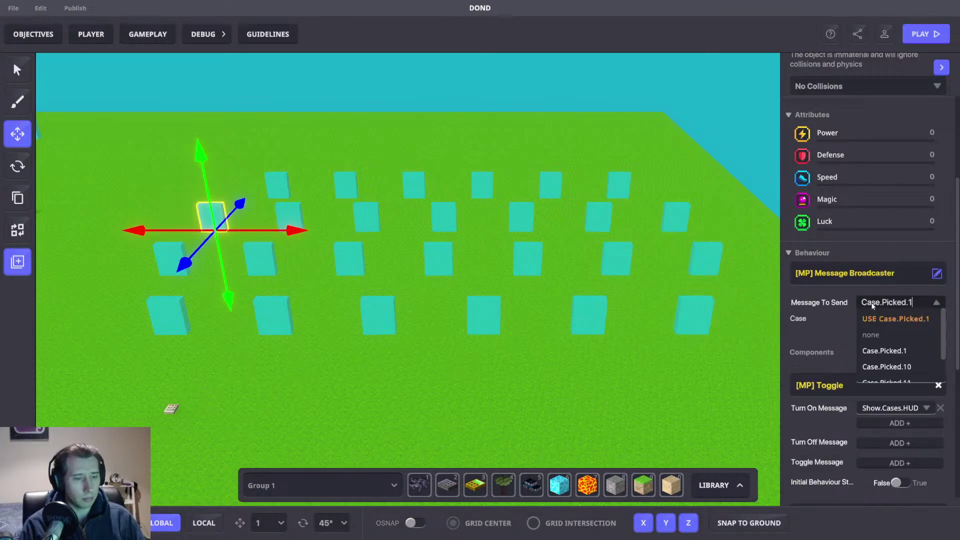
pyautogui.press('Return')
pyautogui.click(296, 212)
pyautogui.click(878, 302)
pyautogui.write('Case.Picked.')
pyautogui.write('15')
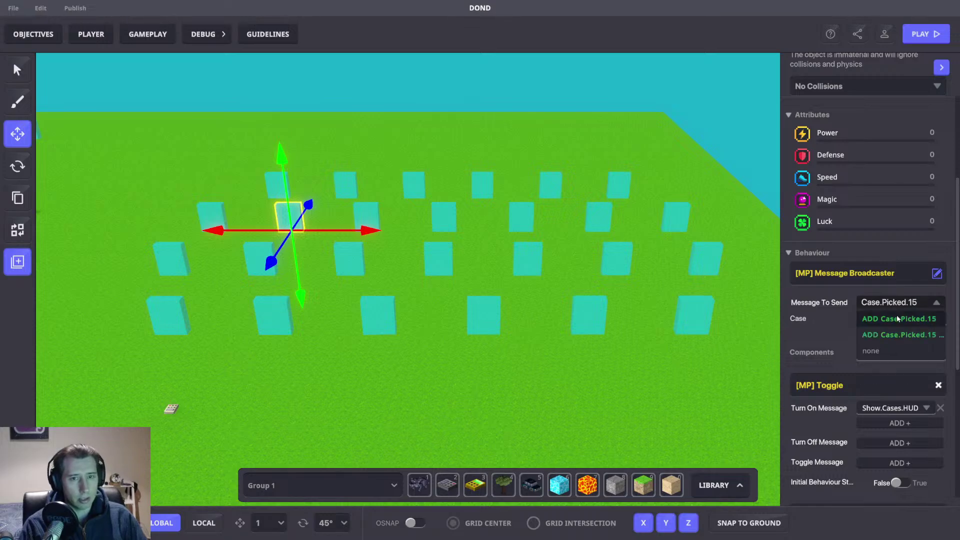
pyautogui.press('Return')
# Step: Give the next two row-two cases Case.Picked.16 and Case.Picked.17
pyautogui.click(366, 215)
pyautogui.click(883, 302)
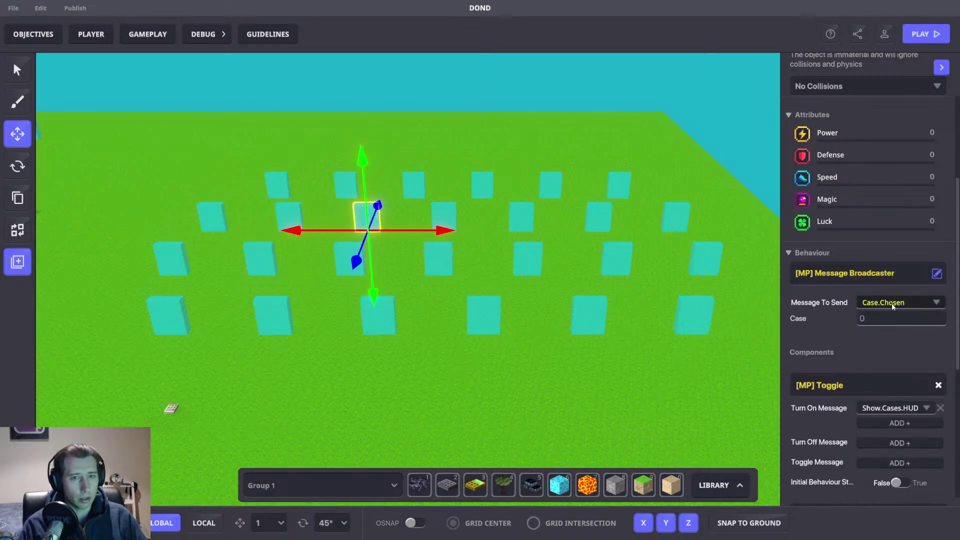
pyautogui.write('Case.Picked.')
pyautogui.write('16')
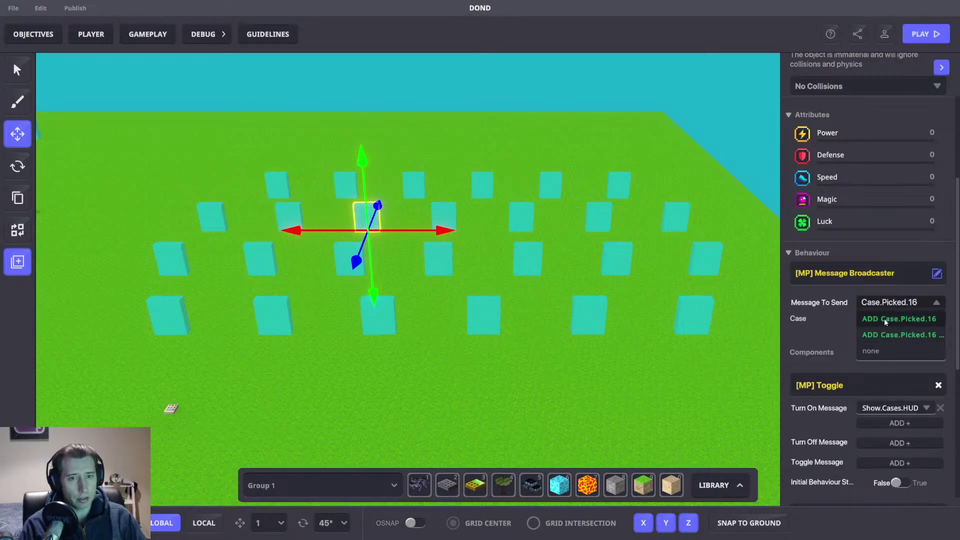
pyautogui.click(885, 320)
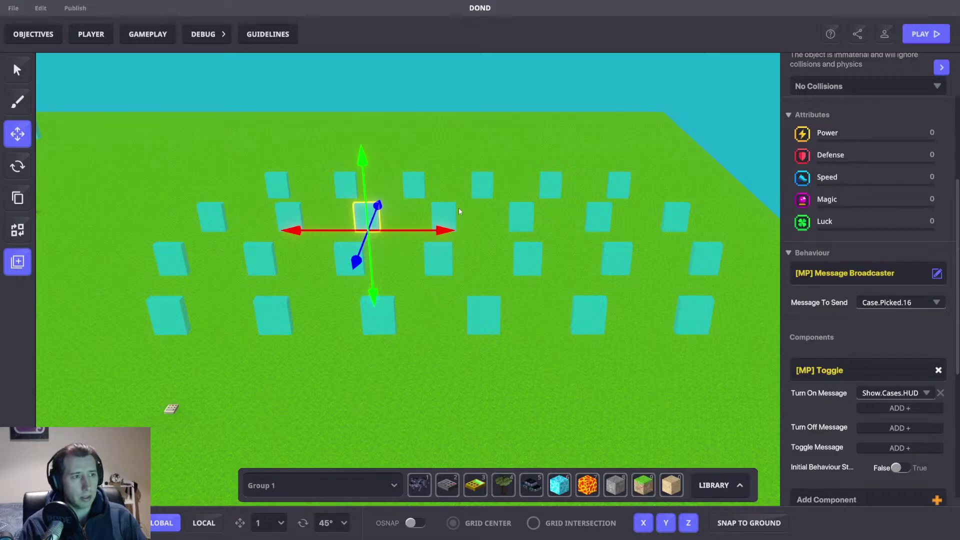
pyautogui.click(444, 216)
pyautogui.click(881, 302)
pyautogui.write('Case.Picked.')
pyautogui.write('17')
pyautogui.click(895, 318)
# Step: Assign Case.Picked.18, Case.Picked.19 and Case.Picked.20 to the remaining row-two cases
pyautogui.click(521, 216)
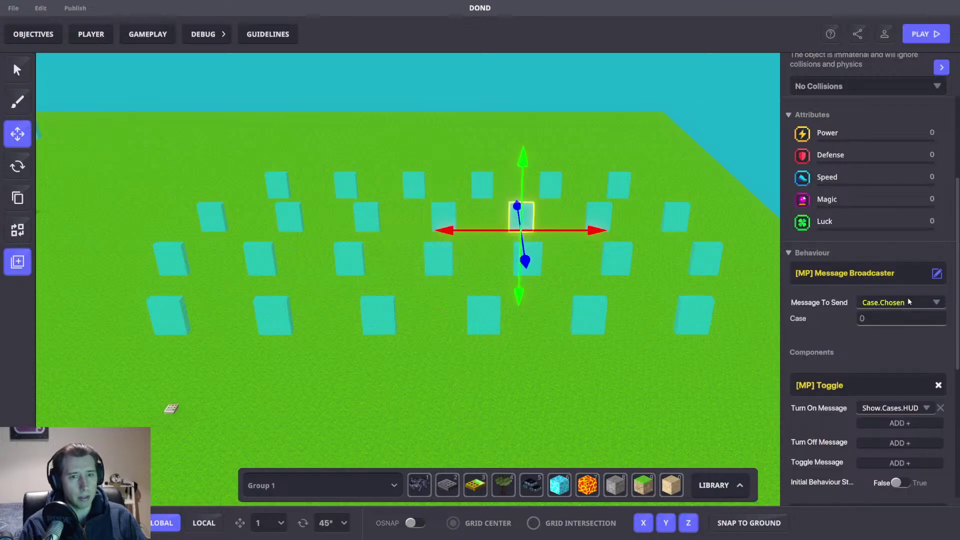
pyautogui.click(908, 302)
pyautogui.write('Case.Picked.')
pyautogui.write('18')
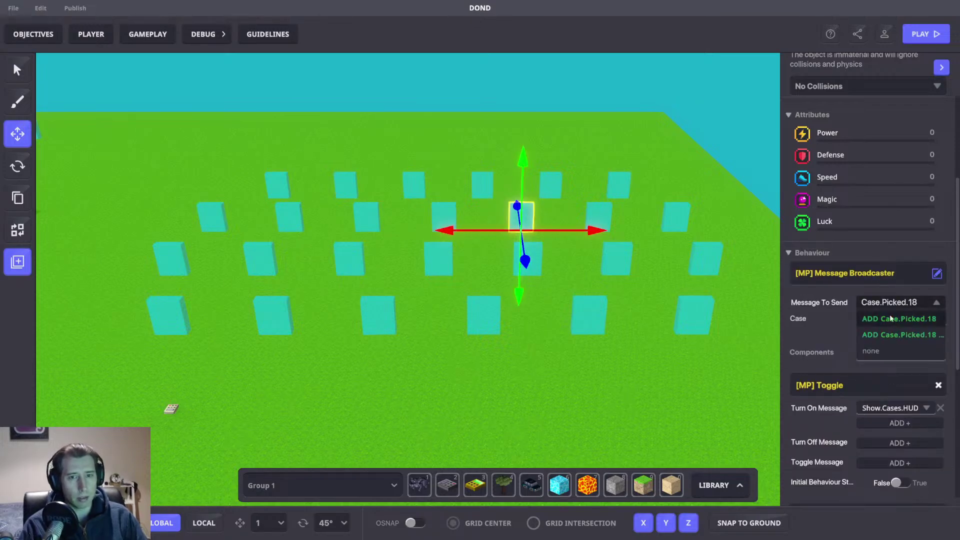
pyautogui.click(895, 319)
pyautogui.click(598, 216)
pyautogui.click(882, 302)
pyautogui.write('Case.Picked.1')
pyautogui.write('9')
pyautogui.click(895, 319)
pyautogui.click(718, 230)
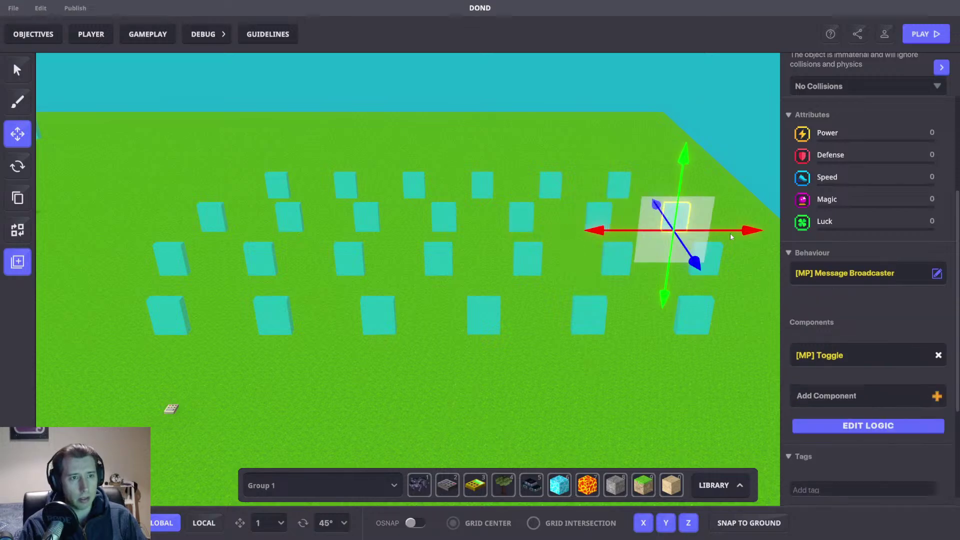
pyautogui.click(878, 304)
pyautogui.write('Case.Picked.')
pyautogui.write('20')
pyautogui.click(895, 319)
# Step: Make the first two back-row cases send Case.Picked.21 and Case.Picked.22
pyautogui.click(412, 216)
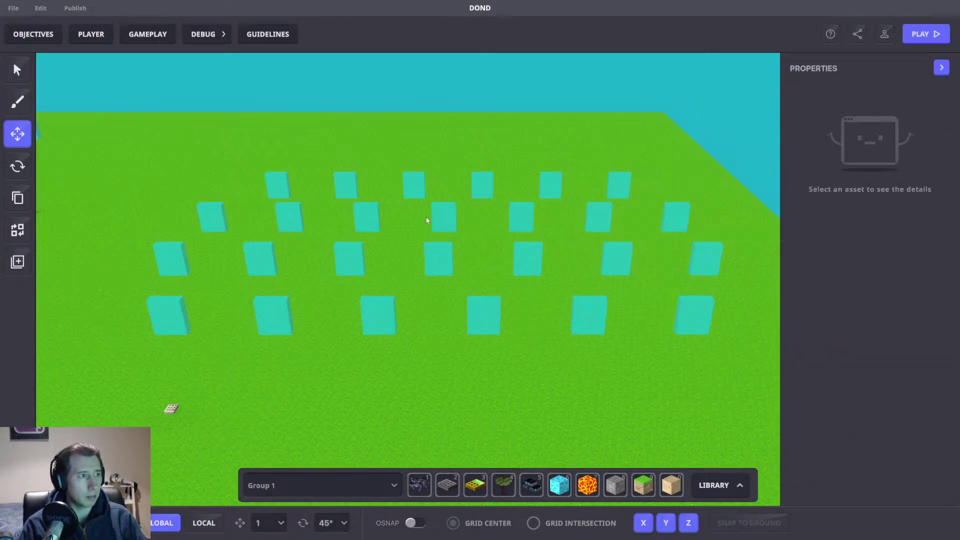
pyautogui.click(283, 179)
pyautogui.scroll(-3, 886, 347)
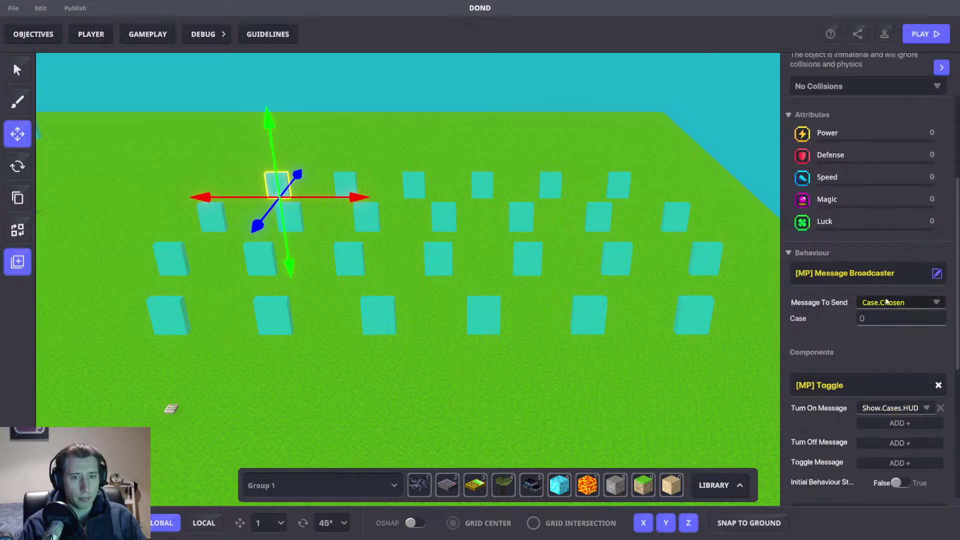
pyautogui.click(887, 301)
pyautogui.write('Case.Picked.21')
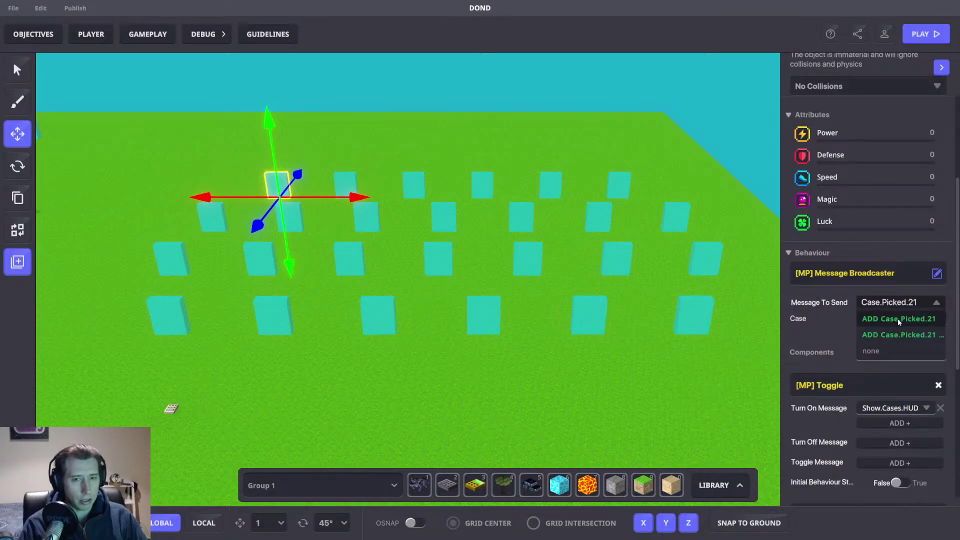
pyautogui.click(898, 319)
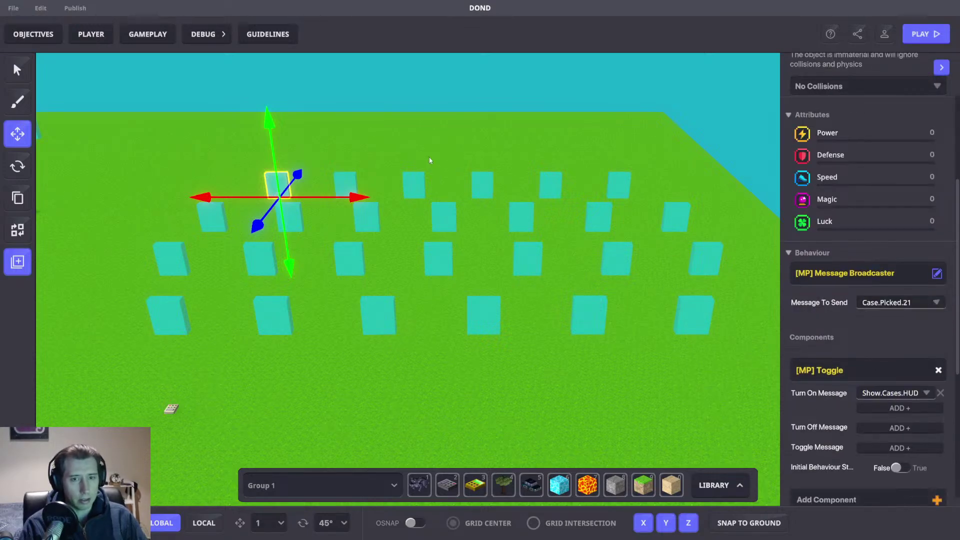
pyautogui.click(345, 185)
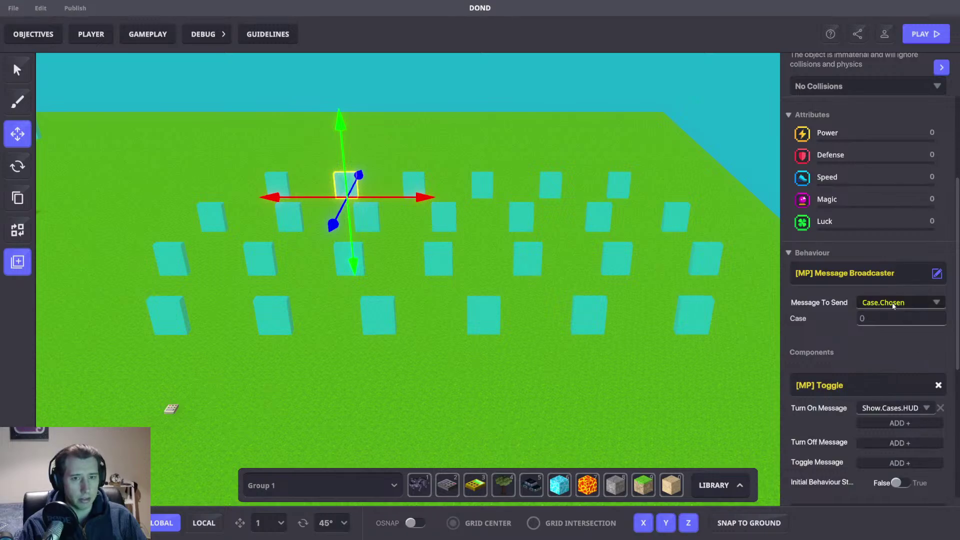
pyautogui.click(893, 303)
pyautogui.write('Case.Picked.22')
pyautogui.click(895, 318)
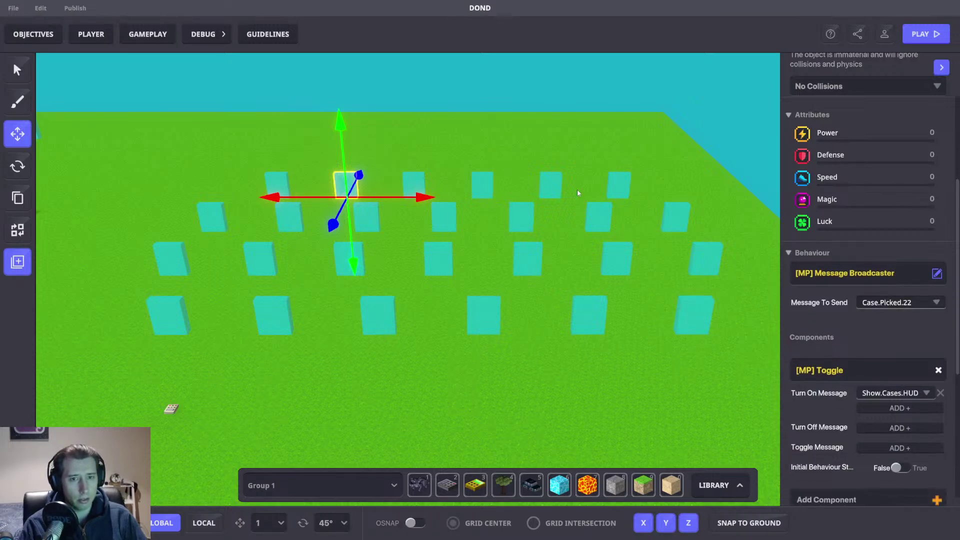
# Step: Make the next two back-row cases send Case.Picked.23 and Case.Picked.24
pyautogui.click(413, 185)
pyautogui.click(890, 302)
pyautogui.write('Case.Picked.')
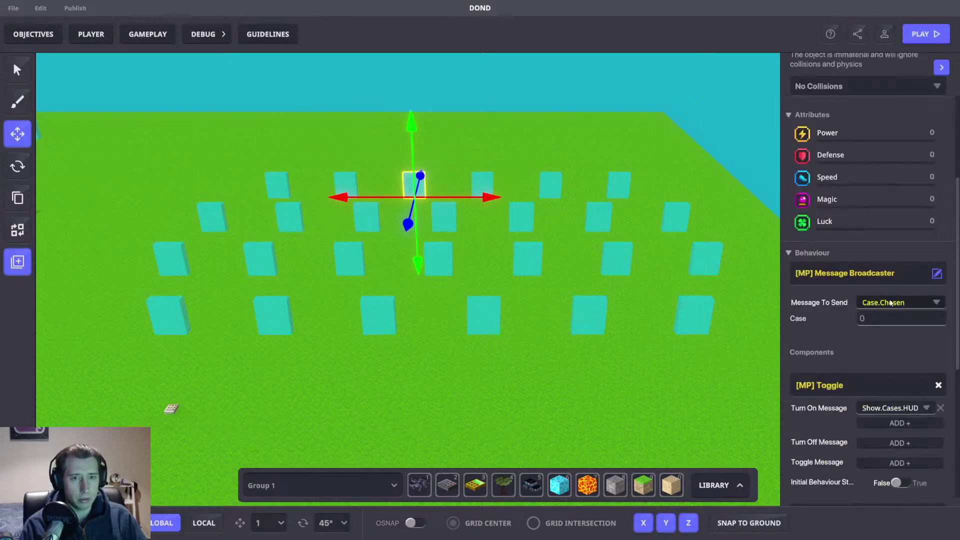
pyautogui.write('23')
pyautogui.click(894, 318)
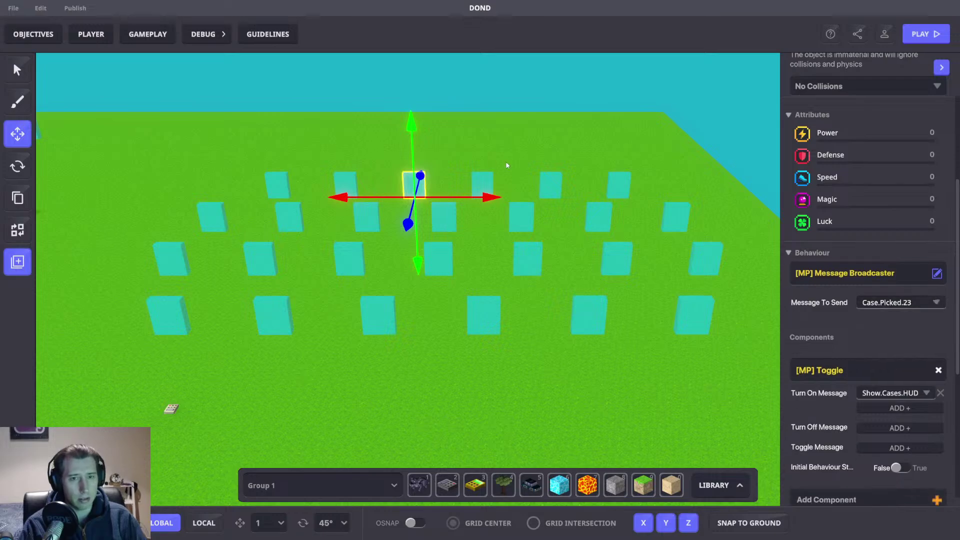
pyautogui.click(481, 182)
pyautogui.click(883, 302)
pyautogui.write('Case.Picked.24')
pyautogui.click(894, 319)
# Step: Give the last two back-row cases Case.Picked.25 and Case.Picked.26, then deselect
pyautogui.click(551, 181)
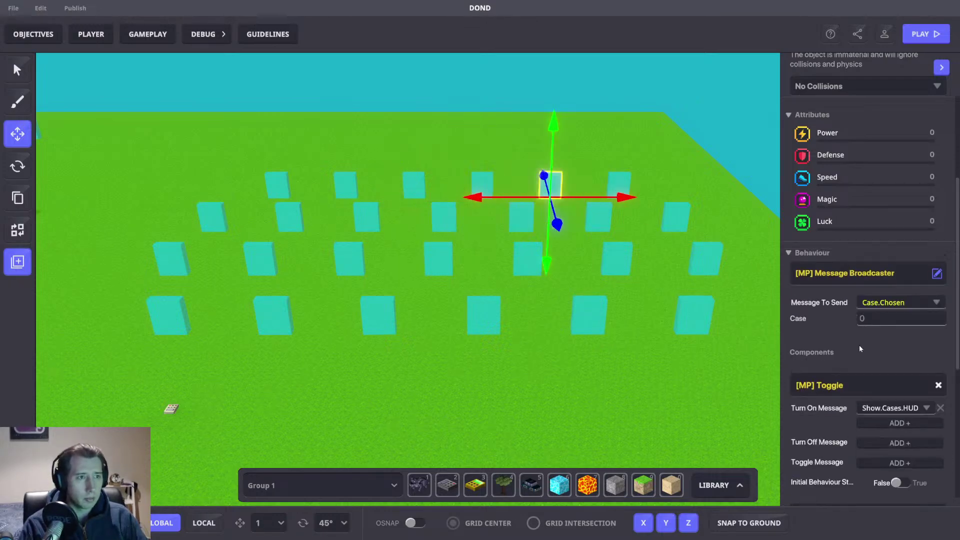
pyautogui.click(883, 303)
pyautogui.write('Case.Picked.')
pyautogui.write('25')
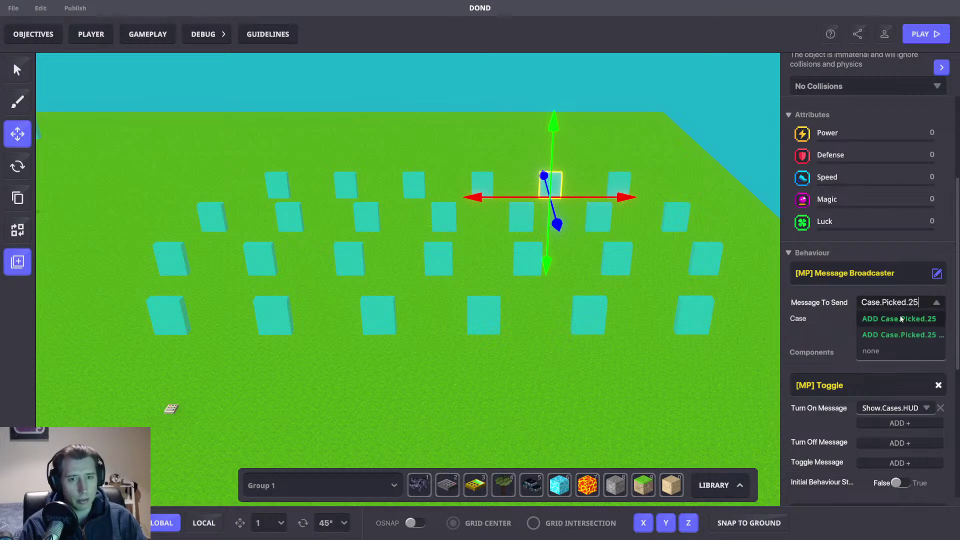
pyautogui.click(894, 319)
pyautogui.click(619, 185)
pyautogui.click(890, 302)
pyautogui.write('Case.Picked.')
pyautogui.write('26')
pyautogui.click(894, 319)
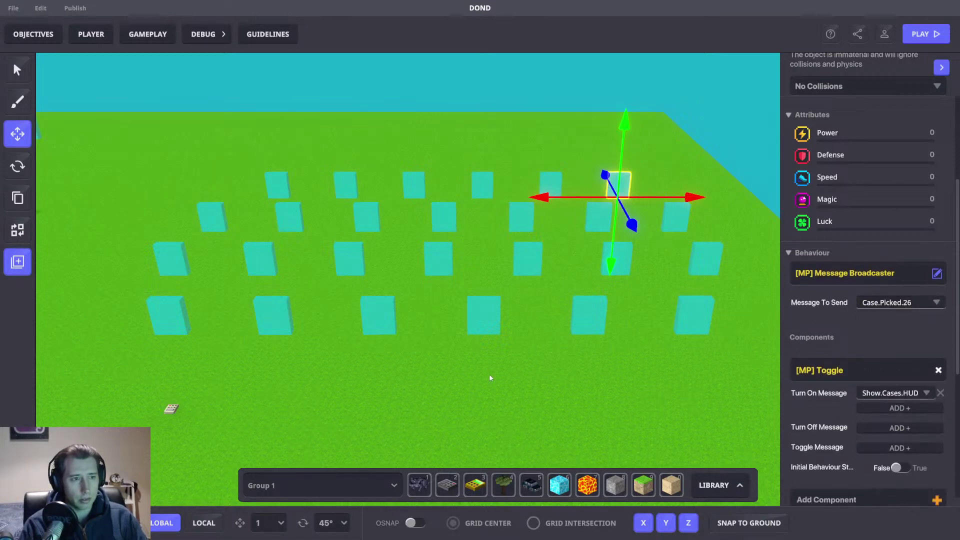
pyautogui.click(490, 378)
pyautogui.scroll(-5, 512, 296)
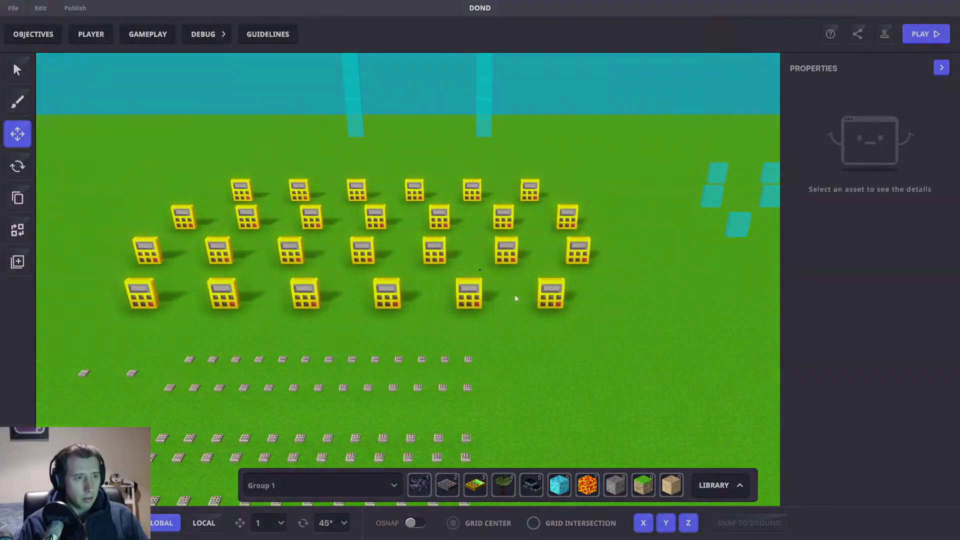
# Step: Save and confirm the game changes, then start a playtest of the DOND scene
pyautogui.hotkey('ctrl', 's')
pyautogui.click(518, 296)
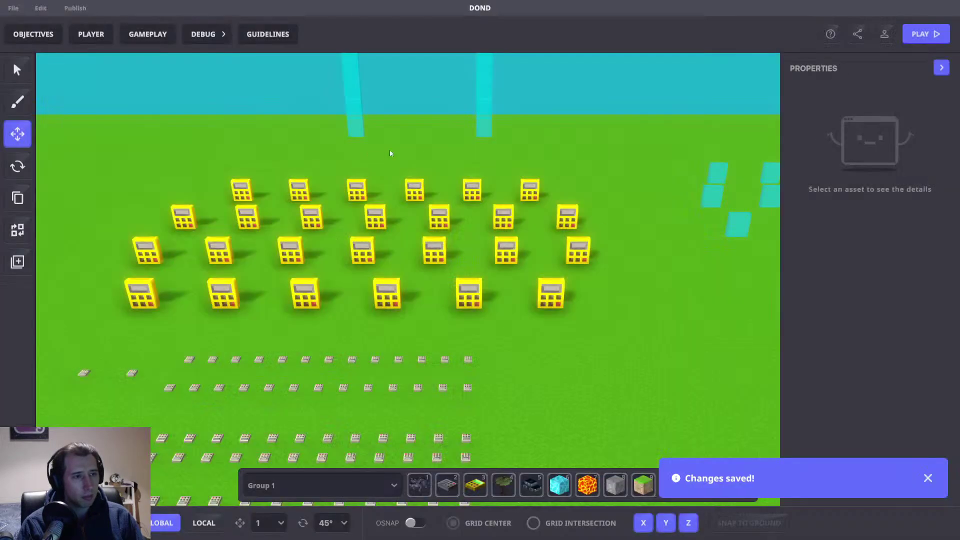
pyautogui.moveTo(434, 179)
pyautogui.mouseDown(button='middle')
pyautogui.moveTo(433, 307)
pyautogui.moveTo(427, 178)
pyautogui.mouseUp(button='middle')
pyautogui.scroll(-2, 428, 179)
pyautogui.press('Tab')
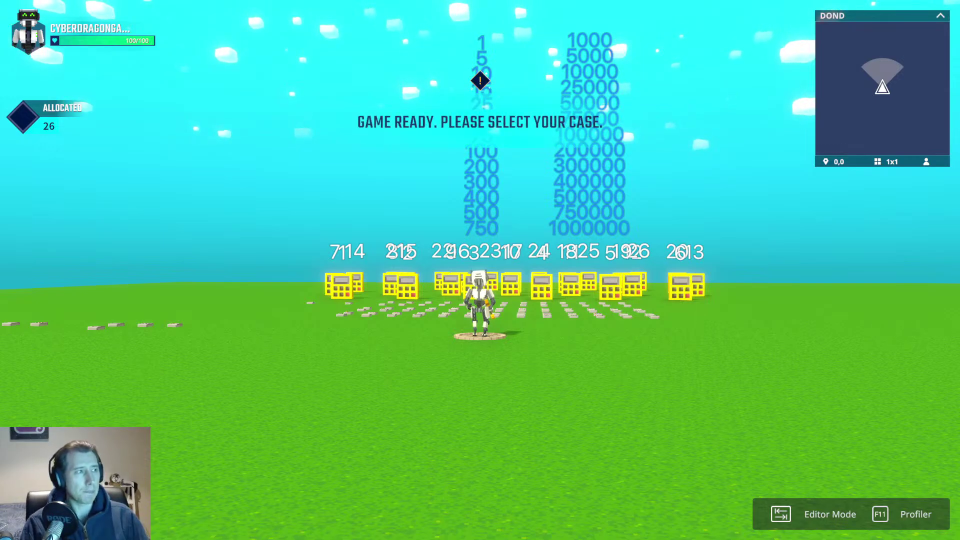
# Step: Walk the character onto case 10 to claim it as the player's case
pyautogui.press('w')
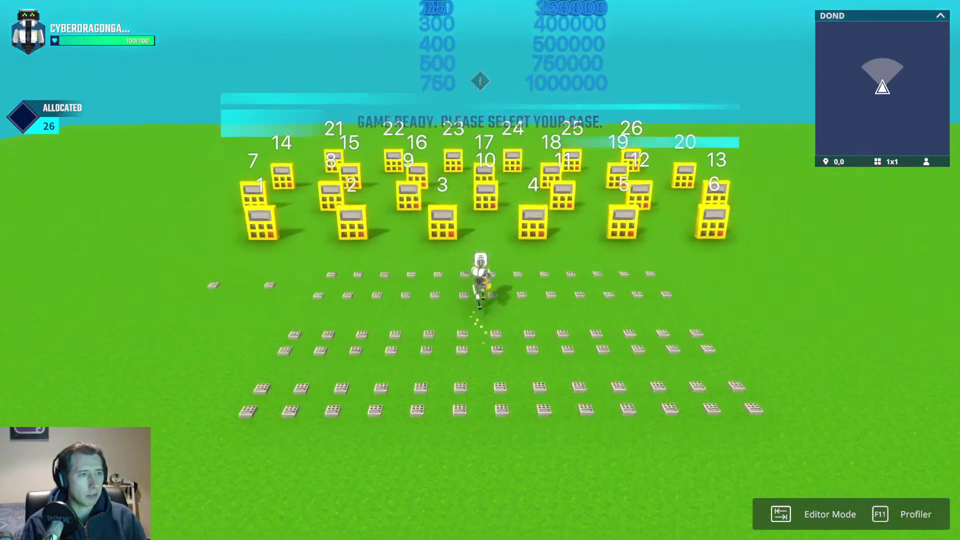
pyautogui.press('w')
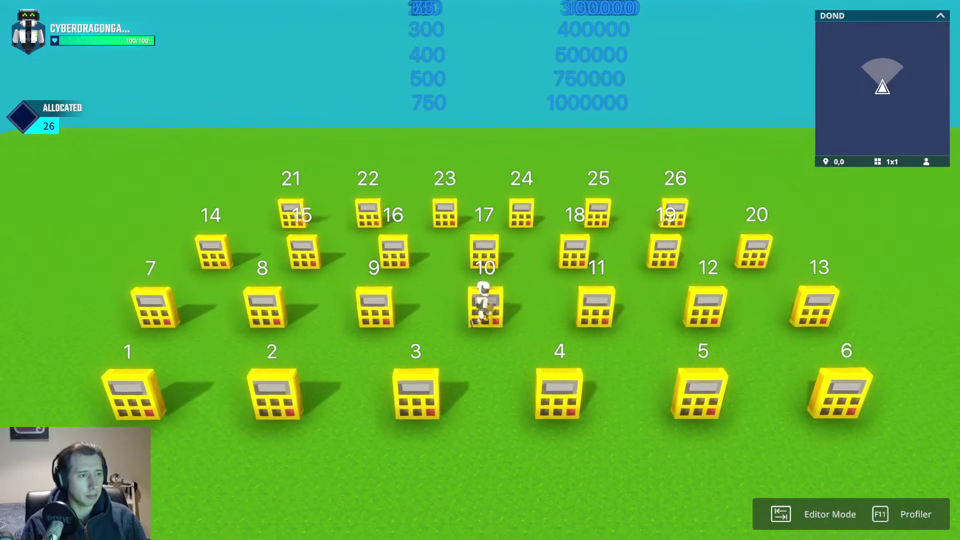
pyautogui.press('w')
pyautogui.press('e')
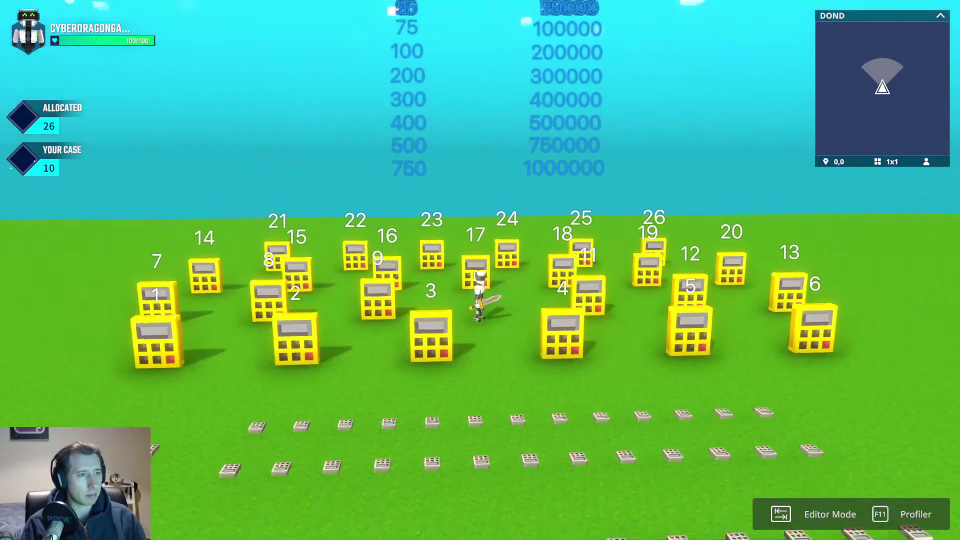
# Step: Move back past cases 2 and 3 and walk onto case 1 to open it
pyautogui.press('a')
pyautogui.press('s')
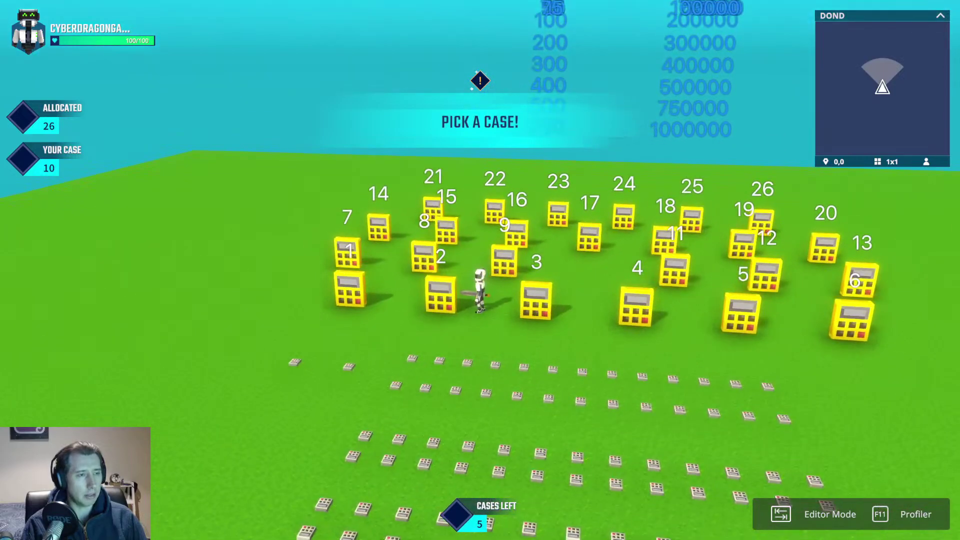
pyautogui.press('a')
pyautogui.press('s')
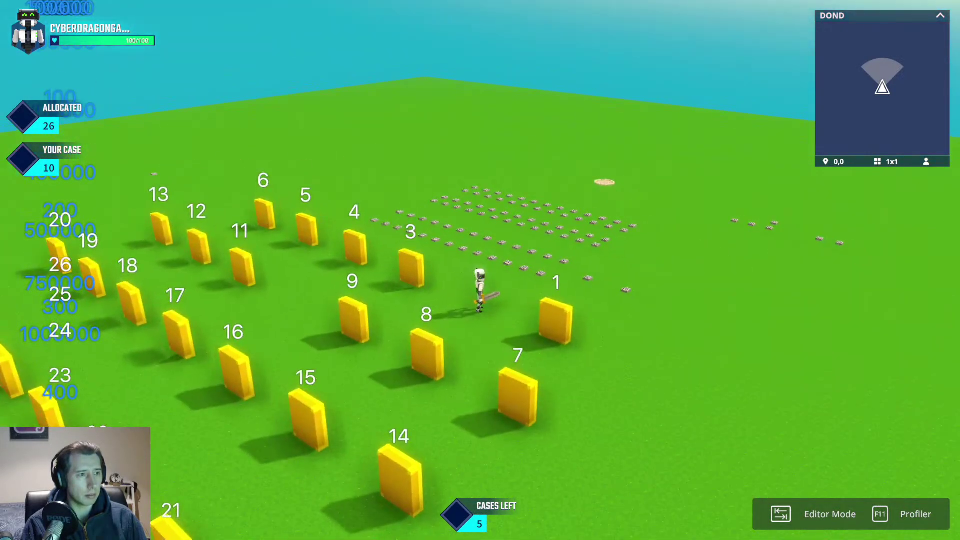
pyautogui.press('d')
pyautogui.press('s')
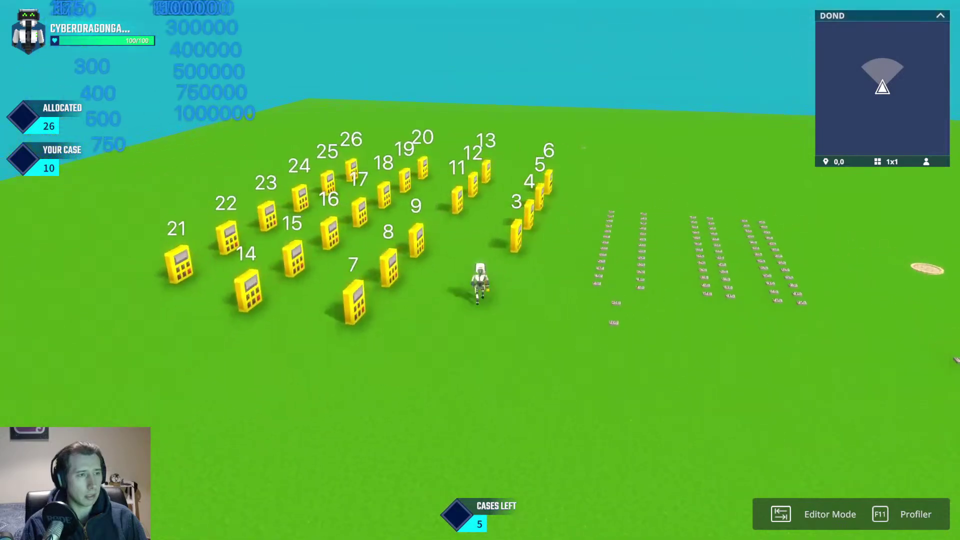
# Step: Run through cases 4–6 and 17–20, then return to the editor
pyautogui.press('w')
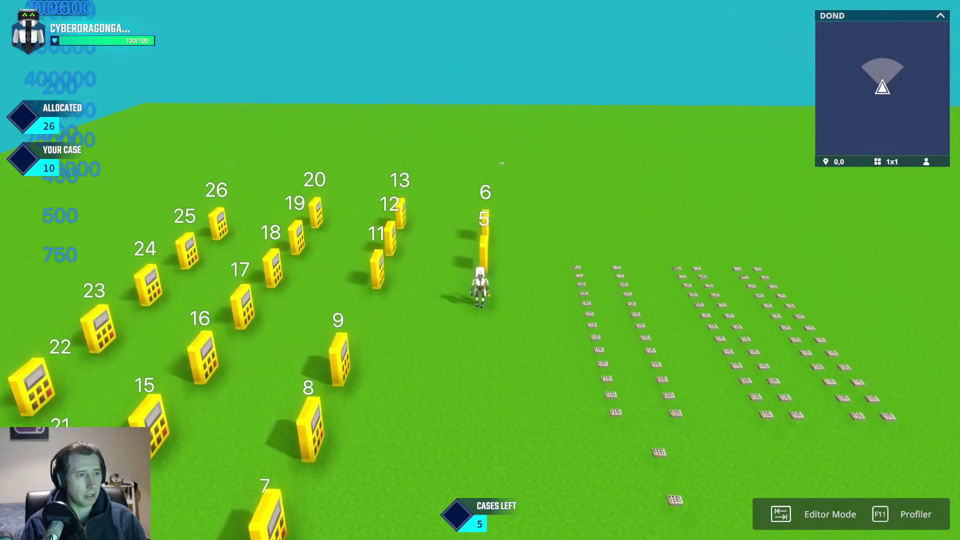
pyautogui.press('w')
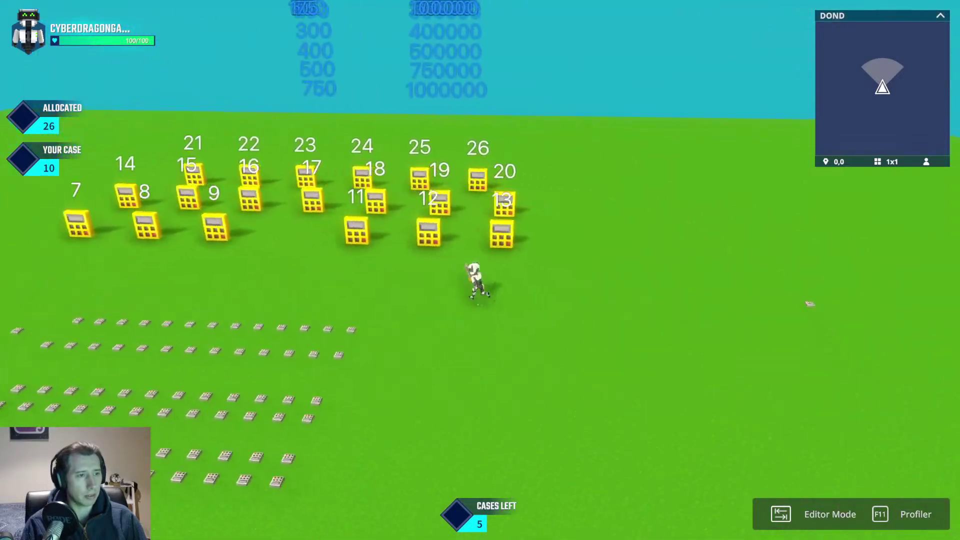
pyautogui.press('w')
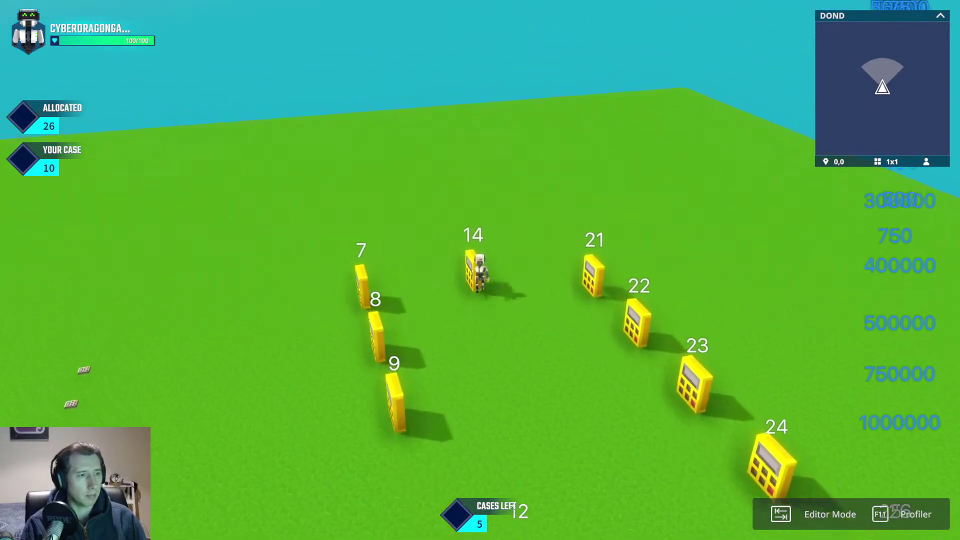
pyautogui.press('Tab')
pyautogui.moveTo(466, 274); pyautogui.dragTo(505, 292, button='right')
# Step: Open the Turn.Off.Case broadcaster's logic and require the message Case.Picked.1
pyautogui.click(507, 290)
pyautogui.scroll(-5, 872, 369)
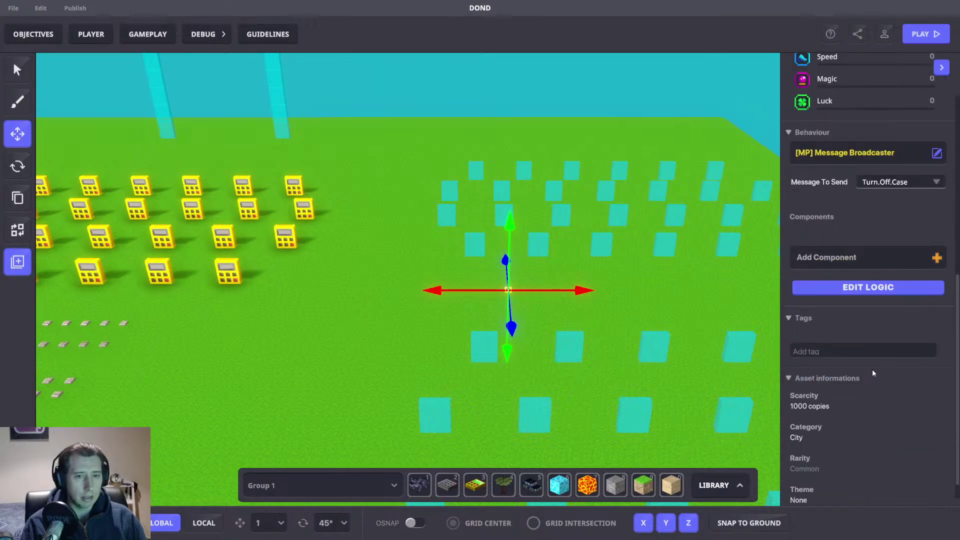
pyautogui.click(885, 286)
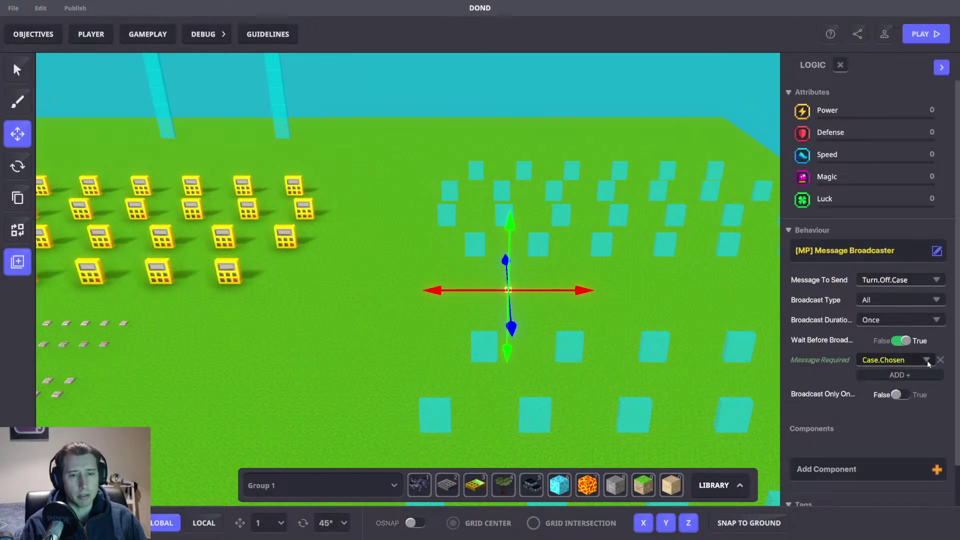
pyautogui.click(887, 361)
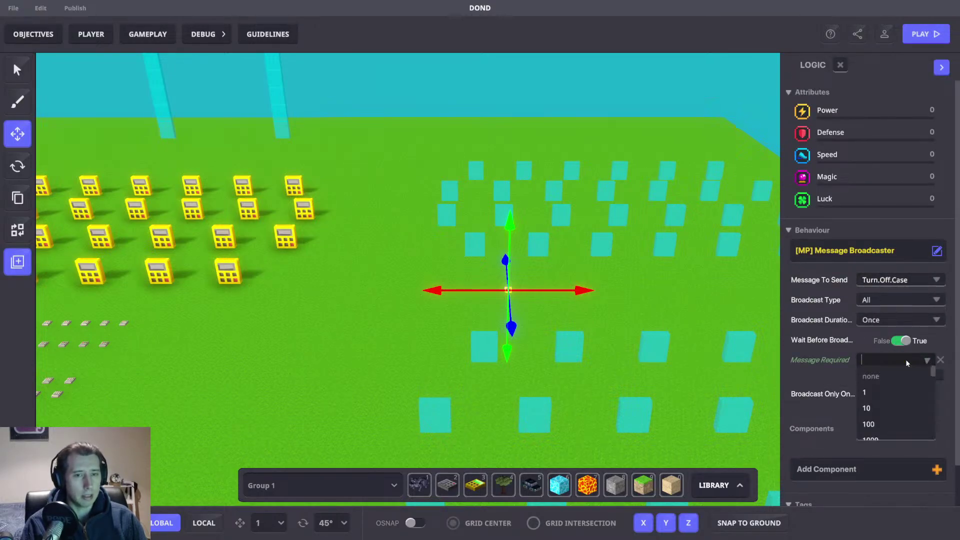
pyautogui.write('Case.Picked.')
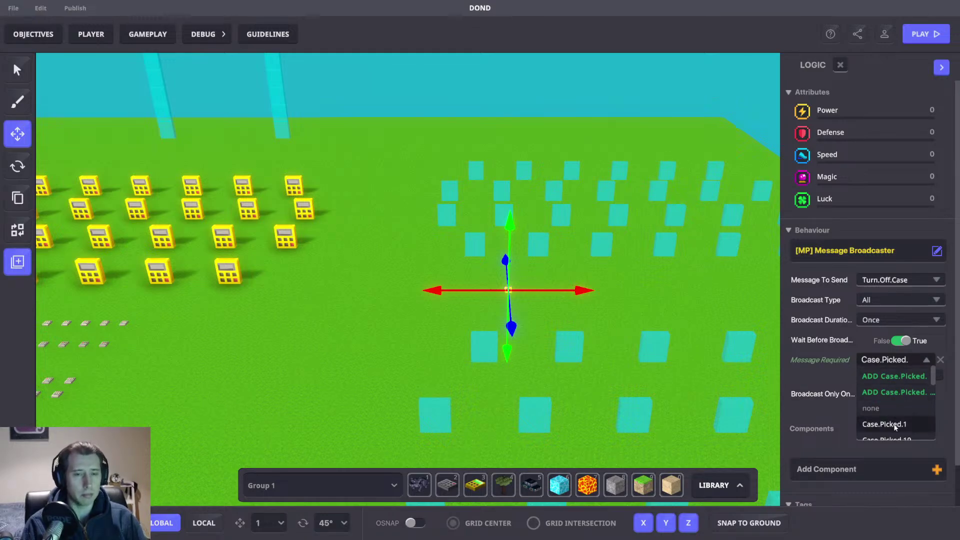
pyautogui.click(894, 425)
# Step: Add Case.Picked.2, Case.Picked.3, Case.Picked.4 and Case.Picked.5 as required messages
pyautogui.click(870, 373)
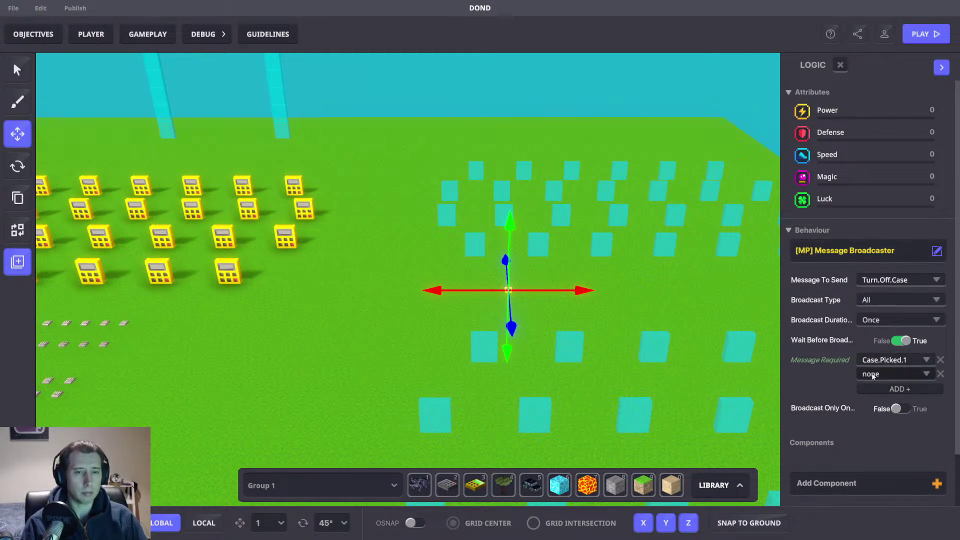
pyautogui.write('2')
pyautogui.click(881, 391)
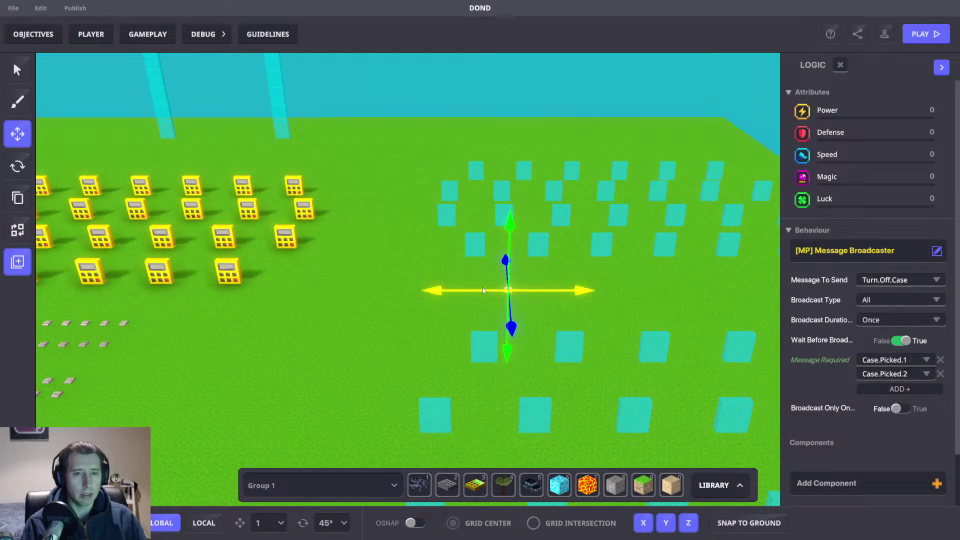
pyautogui.click(883, 388)
pyautogui.write('3')
pyautogui.click(888, 403)
pyautogui.click(887, 403)
pyautogui.click(882, 401)
pyautogui.write('4')
pyautogui.click(890, 416)
pyautogui.click(890, 415)
pyautogui.click(878, 416)
pyautogui.write('5')
pyautogui.click(884, 433)
# Step: Add Case.Picked.6, Case.Picked.7 and Case.Picked.8 as required messages
pyautogui.click(876, 430)
pyautogui.click(876, 430)
pyautogui.write('6')
pyautogui.click(890, 446)
pyautogui.click(881, 443)
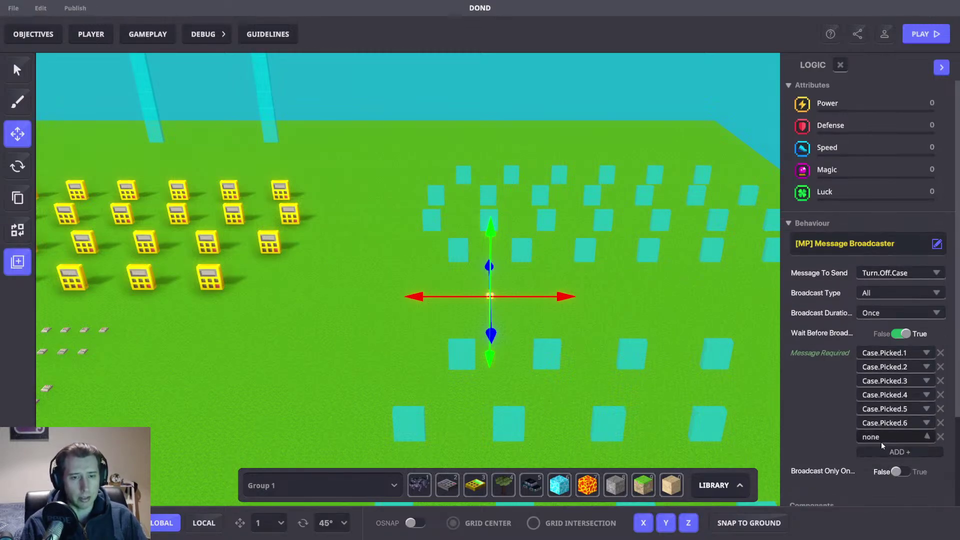
pyautogui.click(880, 443)
pyautogui.write('7')
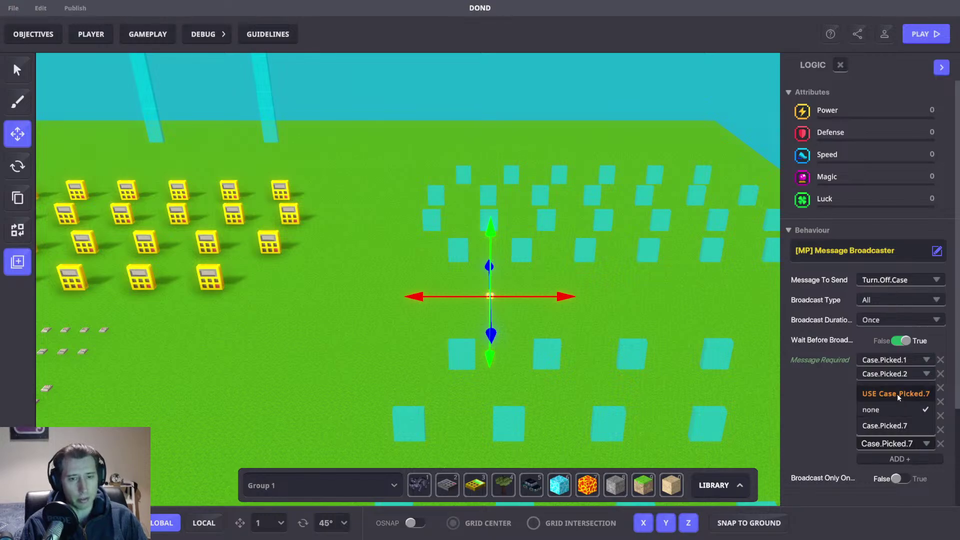
pyautogui.click(897, 393)
pyautogui.click(896, 459)
pyautogui.click(893, 454)
pyautogui.click(902, 459)
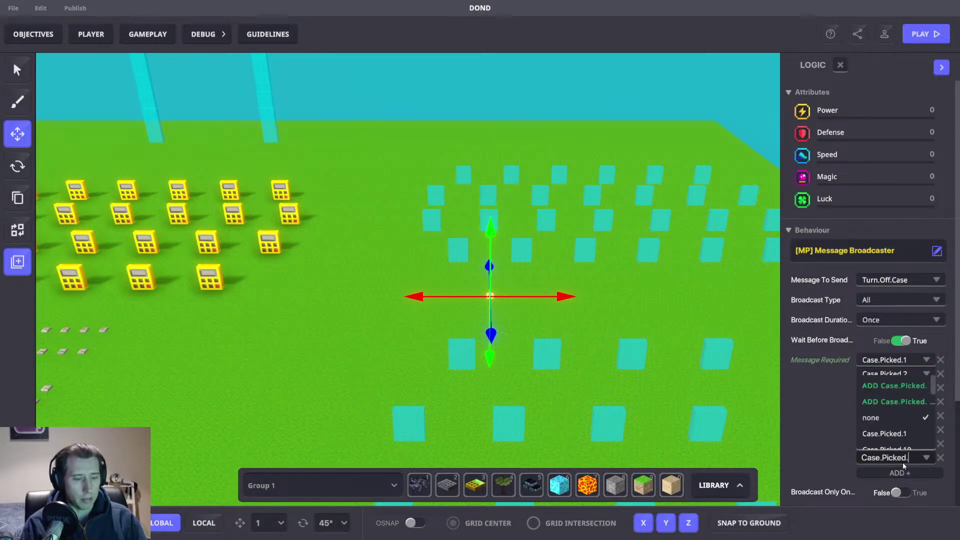
pyautogui.write('8')
pyautogui.click(898, 407)
# Step: Add Case.Picked.9 as a required message, then select a case block in the grid
pyautogui.scroll(-3, 879, 385)
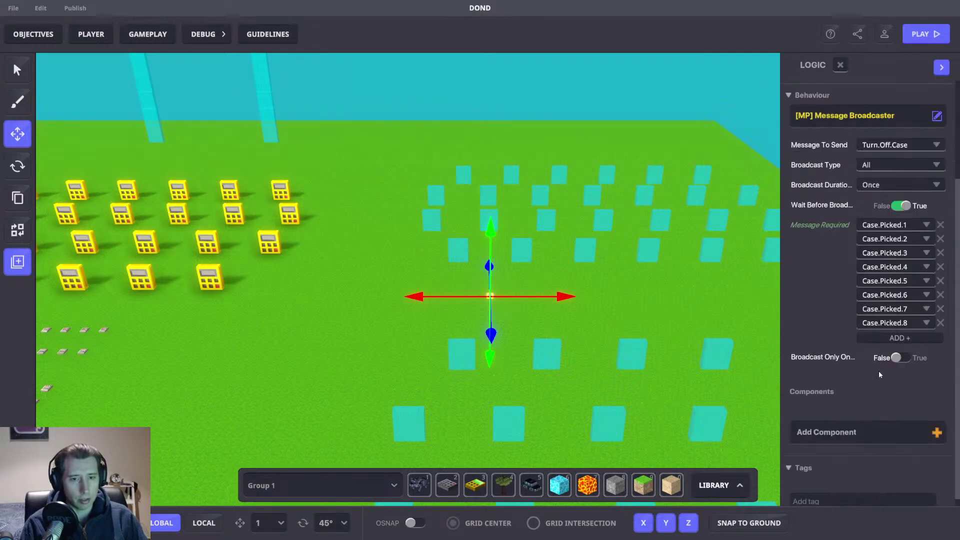
pyautogui.click(886, 335)
pyautogui.click(886, 334)
pyautogui.click(885, 335)
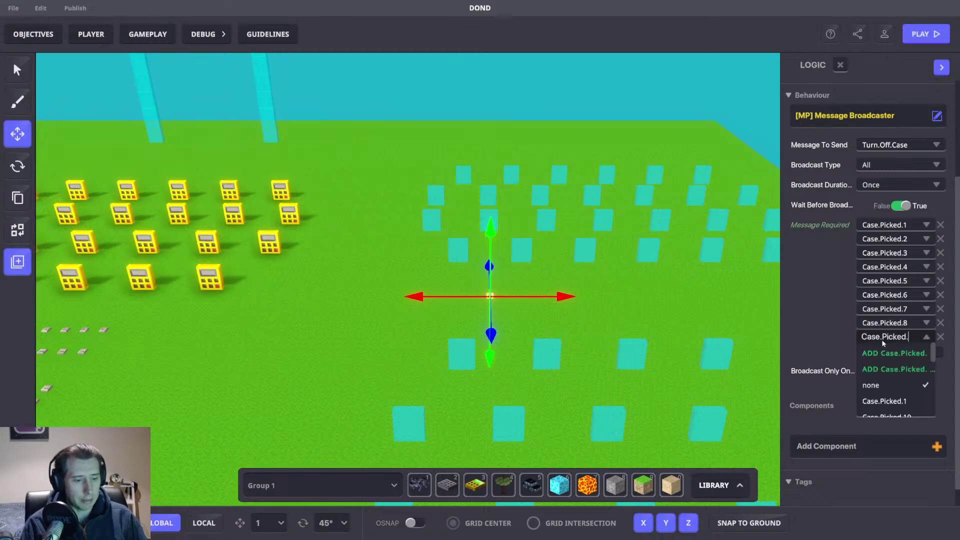
pyautogui.write('9')
pyautogui.click(894, 354)
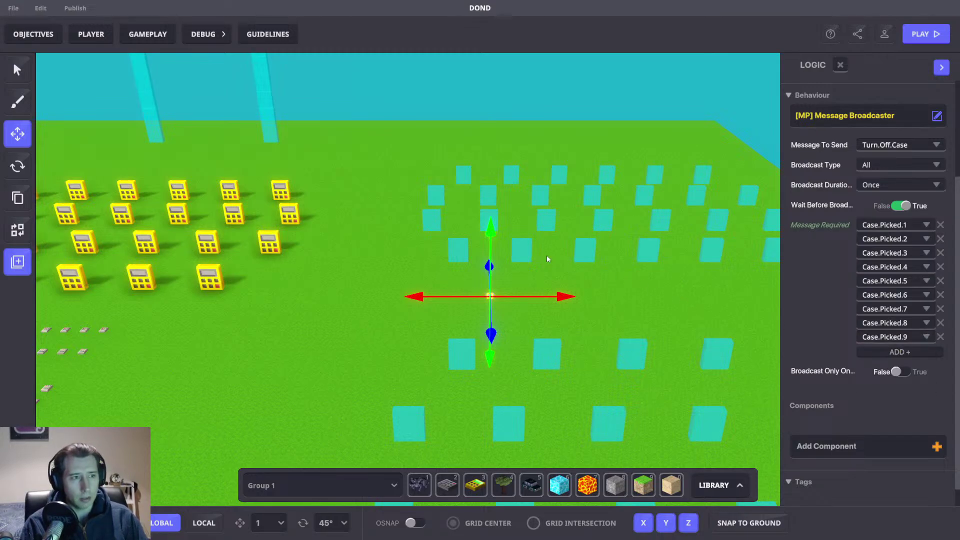
pyautogui.click(451, 252)
pyautogui.scroll(-5, 884, 338)
# Step: Inspect the logic of the case block and the front-left calculator case
pyautogui.click(861, 432)
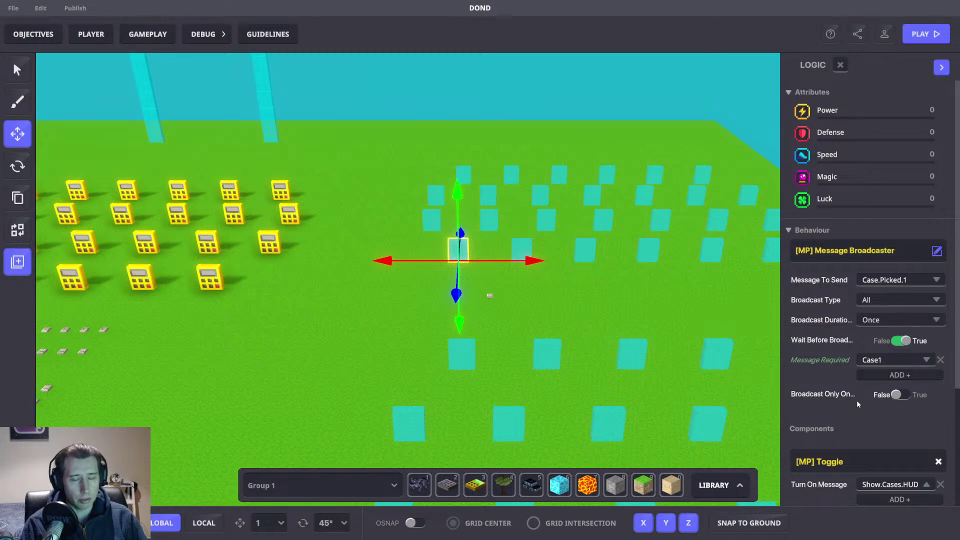
pyautogui.moveTo(515, 298); pyautogui.dragTo(200, 278, button='right')
pyautogui.click(231, 284)
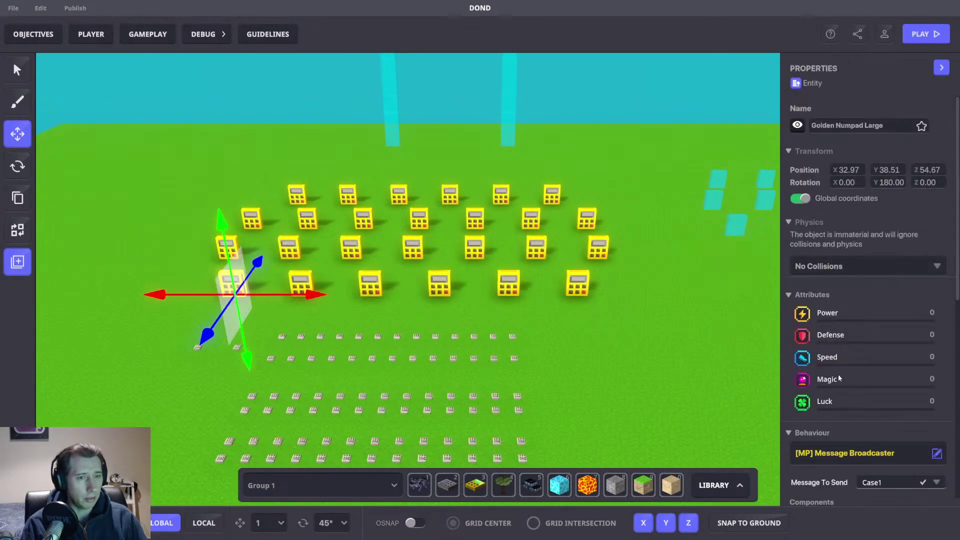
pyautogui.scroll(-5, 872, 368)
pyautogui.scroll(-5, 872, 369)
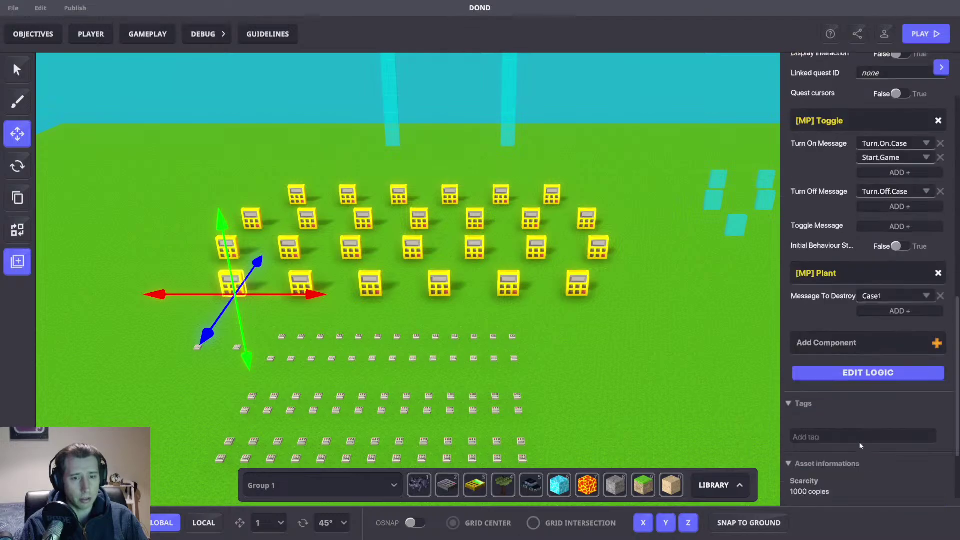
pyautogui.click(868, 372)
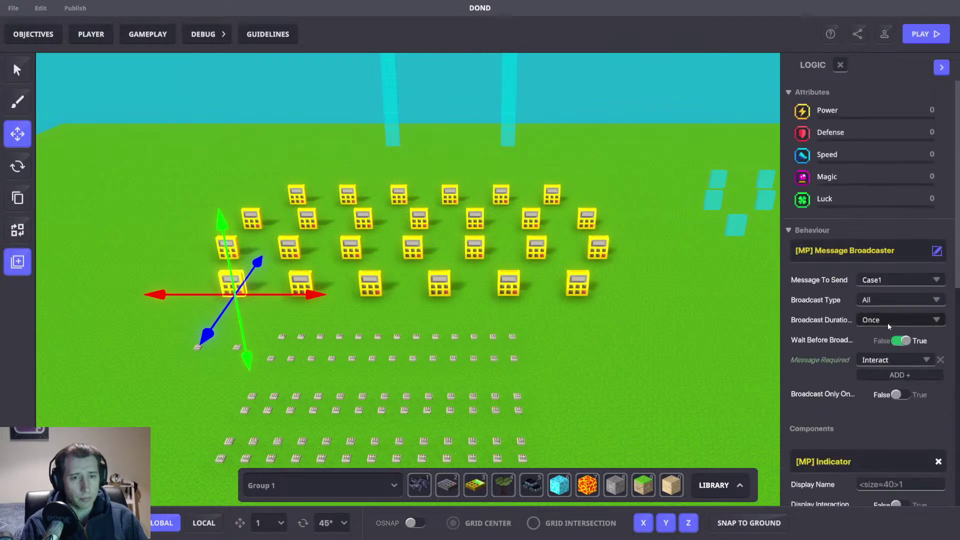
# Step: Move the view toward the cyan blocks and close the logic view
pyautogui.press('d')
pyautogui.press('w')
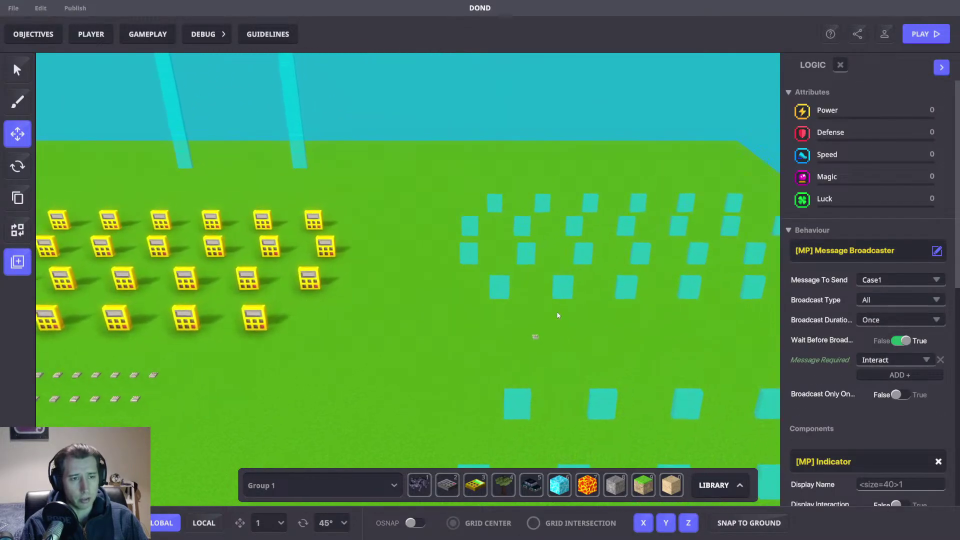
pyautogui.press('Escape')
# Step: Reopen the broadcaster's logic and require Case.Picked.10
pyautogui.scroll(-5, 875, 373)
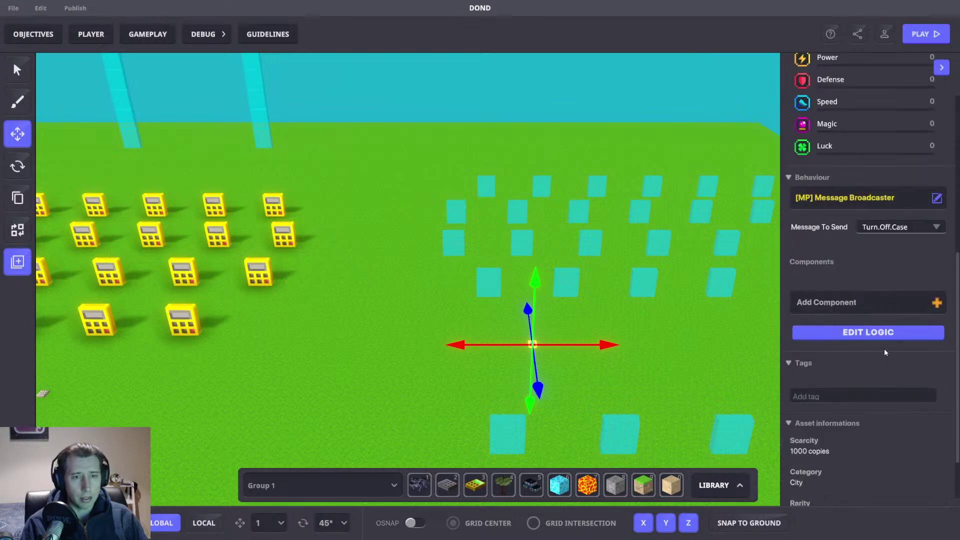
pyautogui.click(885, 332)
pyautogui.scroll(-3, 886, 331)
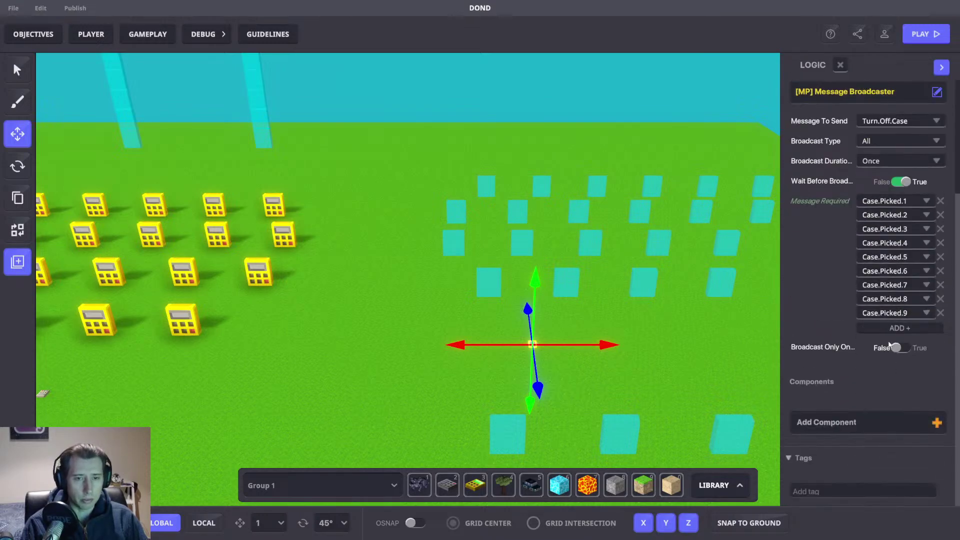
pyautogui.click(885, 325)
pyautogui.write('Case.Picked.10')
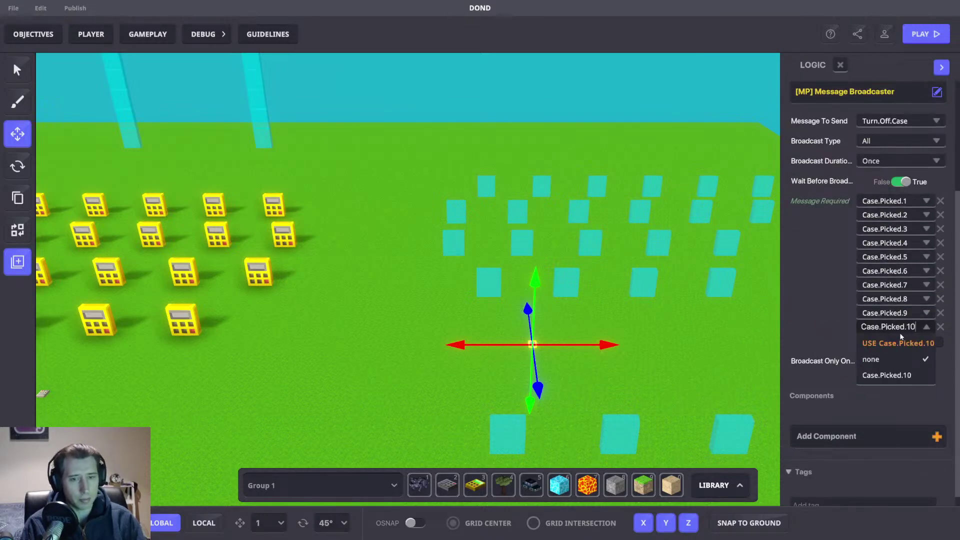
pyautogui.click(902, 344)
# Step: Add Case.Picked.11, Case.Picked.12, Case.Picked.13 and Case.Picked.14 as required messages
pyautogui.click(884, 340)
pyautogui.write('Case.Picked.11')
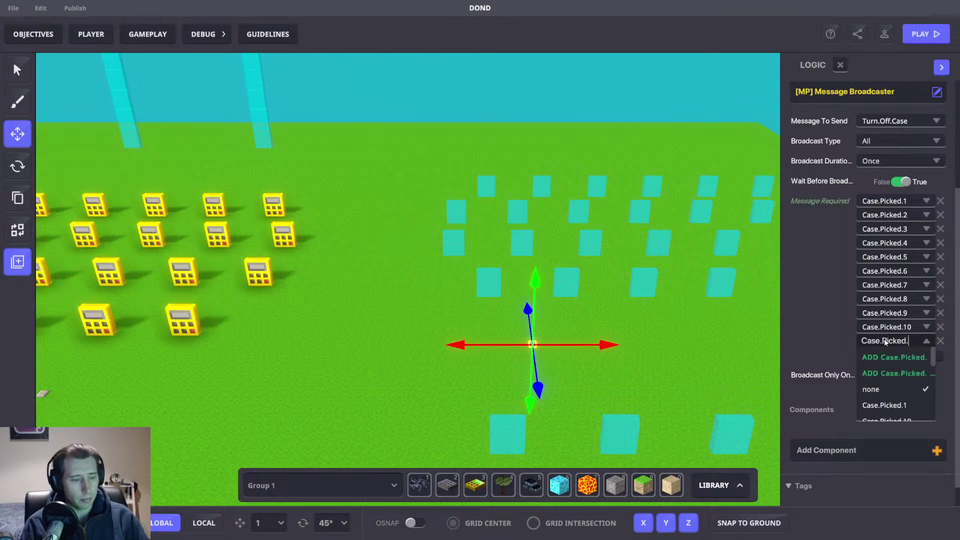
pyautogui.click(897, 356)
pyautogui.click(887, 353)
pyautogui.write('Case.Picked.12')
pyautogui.click(896, 371)
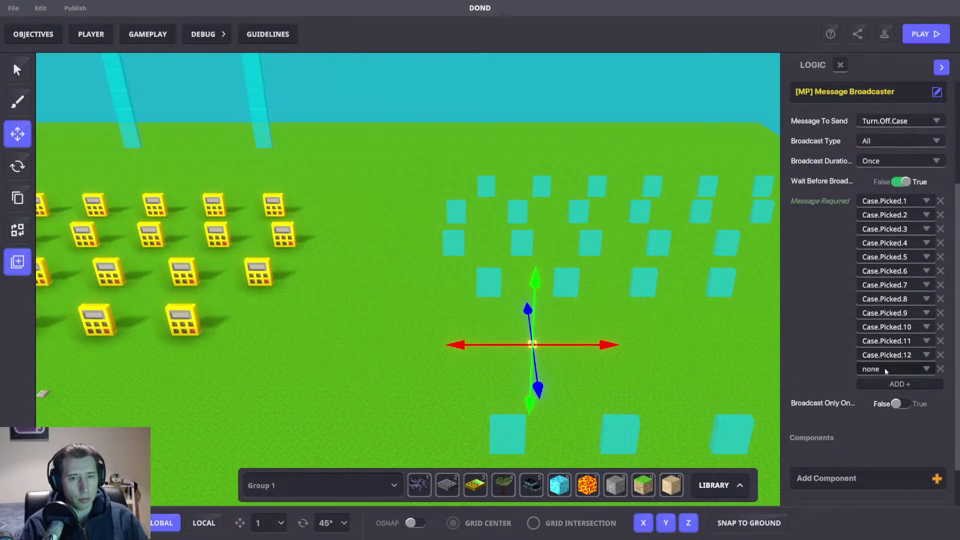
pyautogui.click(883, 368)
pyautogui.write('Case.Picked.13')
pyautogui.click(892, 385)
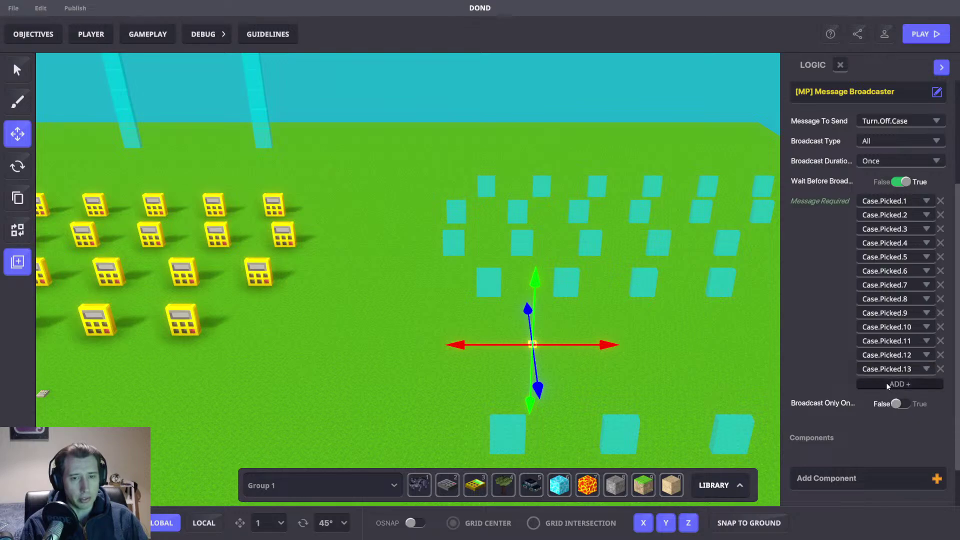
pyautogui.click(883, 383)
pyautogui.write('Case.Picked.14')
pyautogui.click(889, 397)
# Step: Add Case.Picked.15, Case.Picked.16, Case.Picked.17 and Case.Picked.18 as required messages
pyautogui.click(889, 397)
pyautogui.click(884, 392)
pyautogui.write('Case.Picked.15')
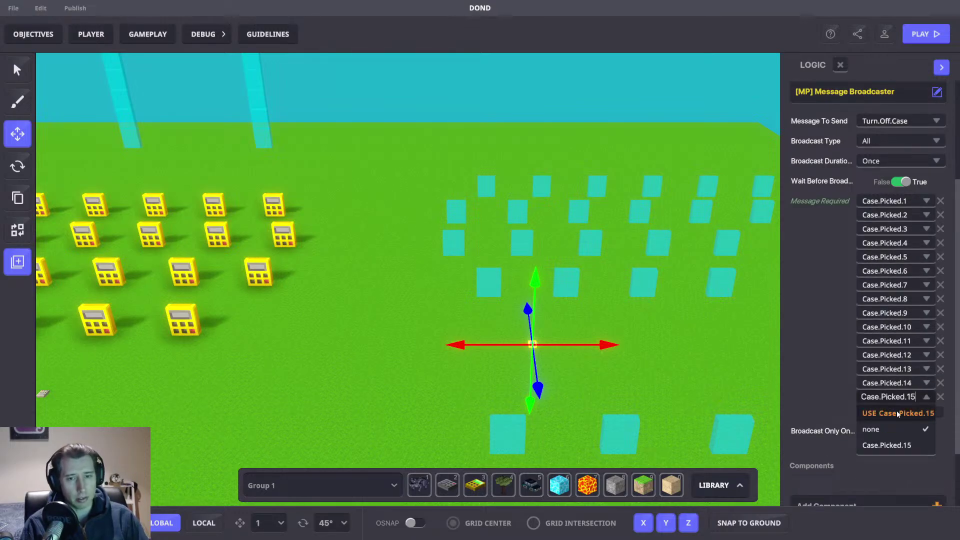
pyautogui.click(898, 413)
pyautogui.click(888, 410)
pyautogui.write('Case.Picked.1')
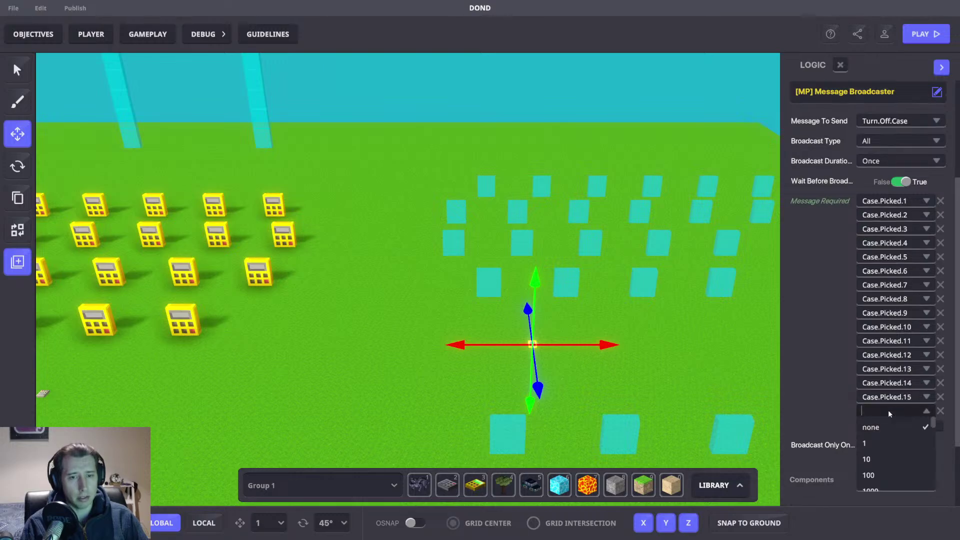
pyautogui.write('6')
pyautogui.click(895, 427)
pyautogui.click(892, 425)
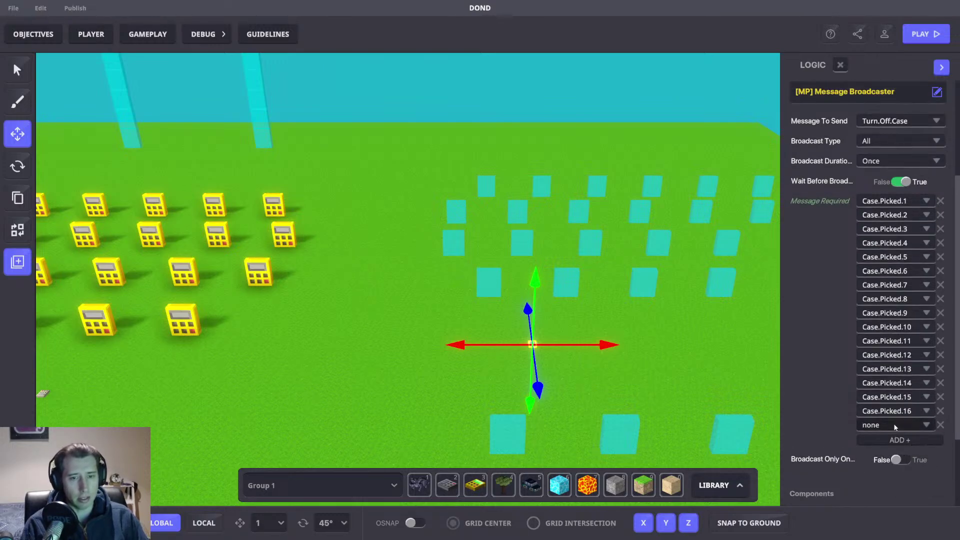
pyautogui.write('Case.Picked.17')
pyautogui.click(898, 440)
pyautogui.click(890, 437)
pyautogui.write('Case.Picked.18')
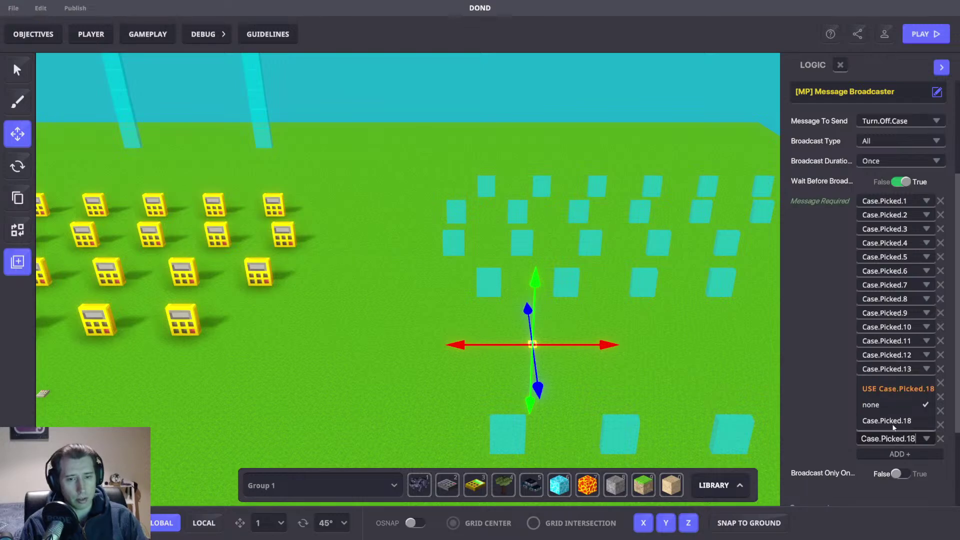
pyautogui.click(892, 390)
# Step: Add Case.Picked.19, Case.Picked.20 and Case.Picked.21 as required messages
pyautogui.click(898, 451)
pyautogui.write('Case.Picked.`1')
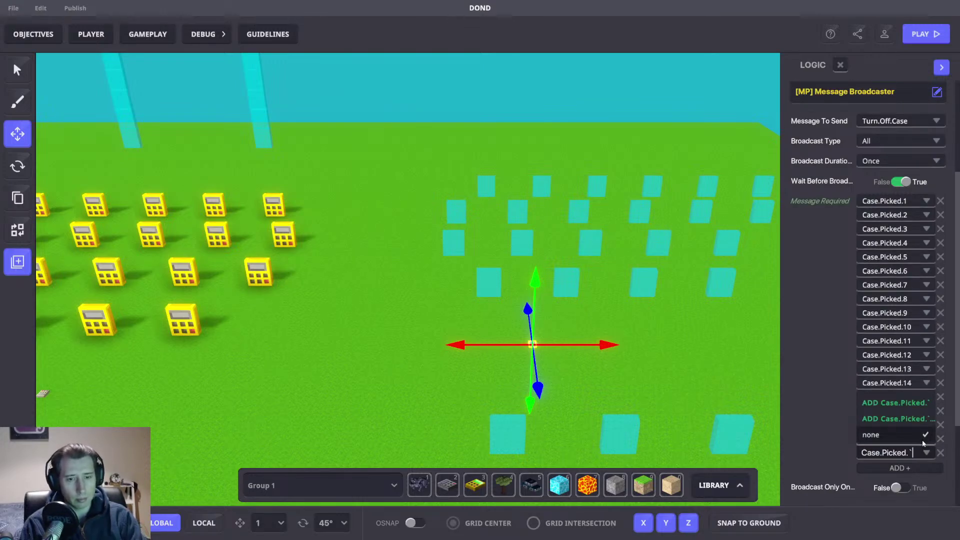
pyautogui.press('BackSpace')
pyautogui.write('19')
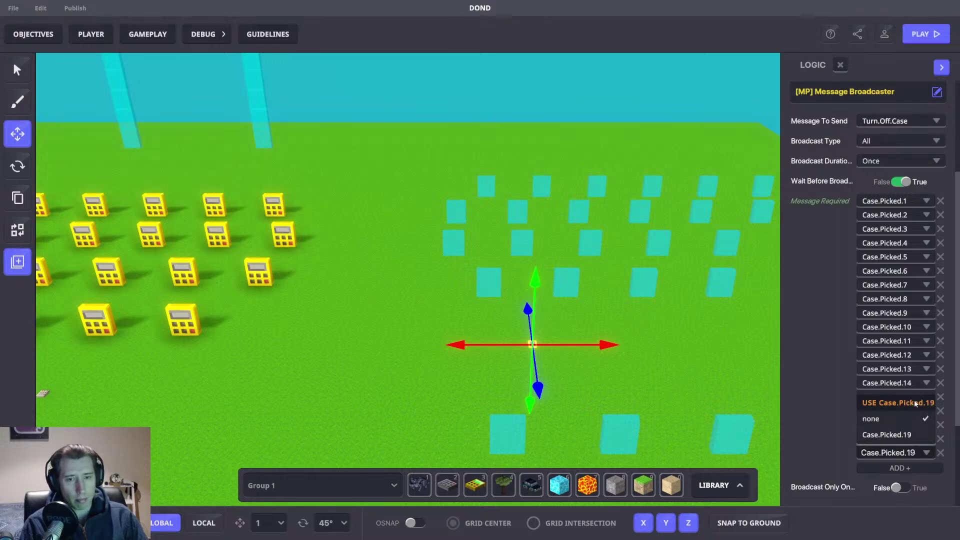
pyautogui.click(916, 403)
pyautogui.click(897, 467)
pyautogui.click(896, 466)
pyautogui.write('Case.Picked.')
pyautogui.write('20')
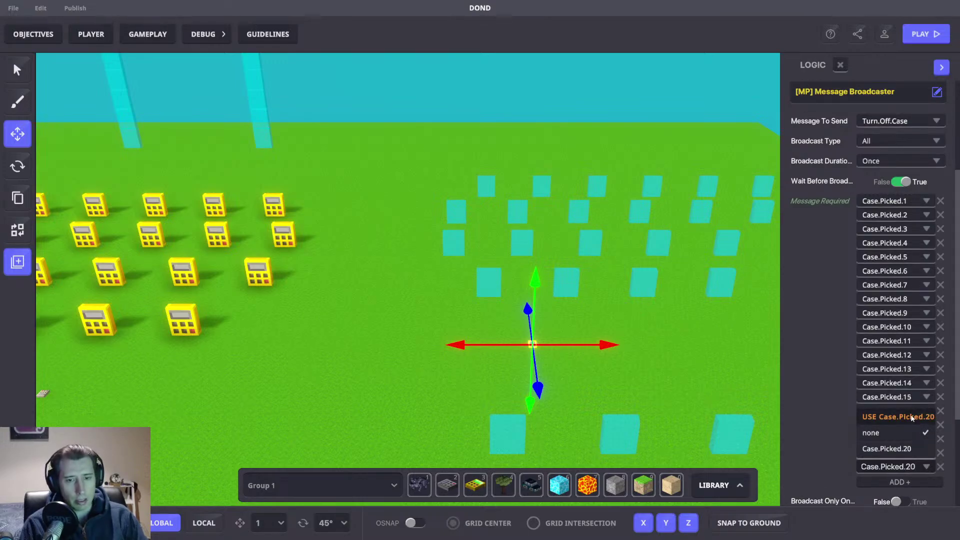
pyautogui.click(912, 416)
pyautogui.click(898, 481)
pyautogui.click(898, 478)
pyautogui.write('Case.Picked.')
pyautogui.write('2')
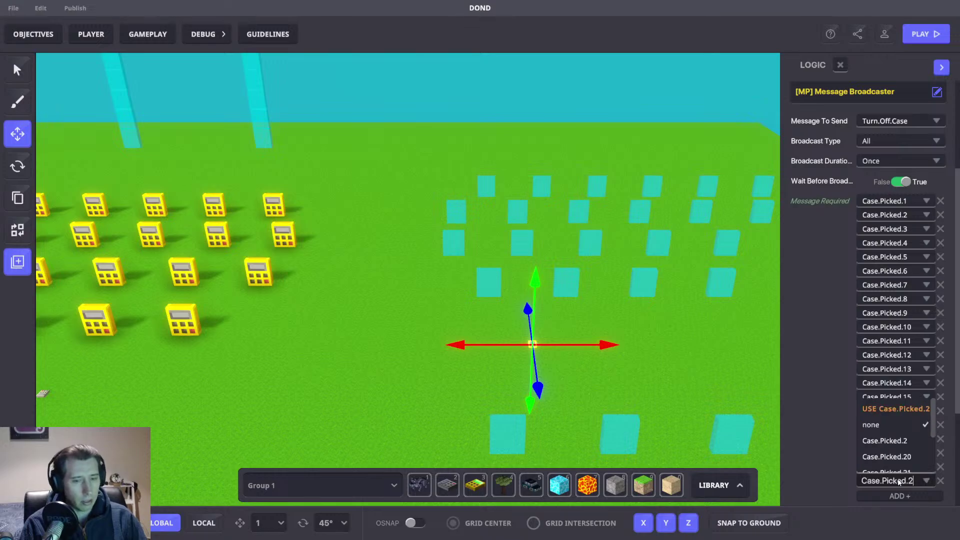
pyautogui.write('1')
pyautogui.click(900, 426)
# Step: Add Case.Picked.22, Case.Picked.23 and Case.Picked.24 as required messages
pyautogui.scroll(-3, 888, 431)
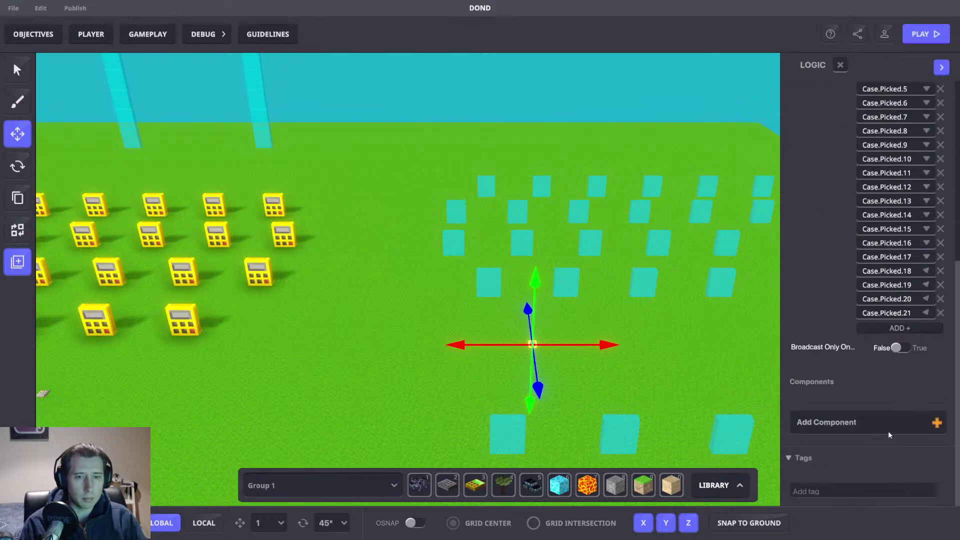
pyautogui.click(897, 328)
pyautogui.click(892, 328)
pyautogui.write('Case.Picked.')
pyautogui.write('22')
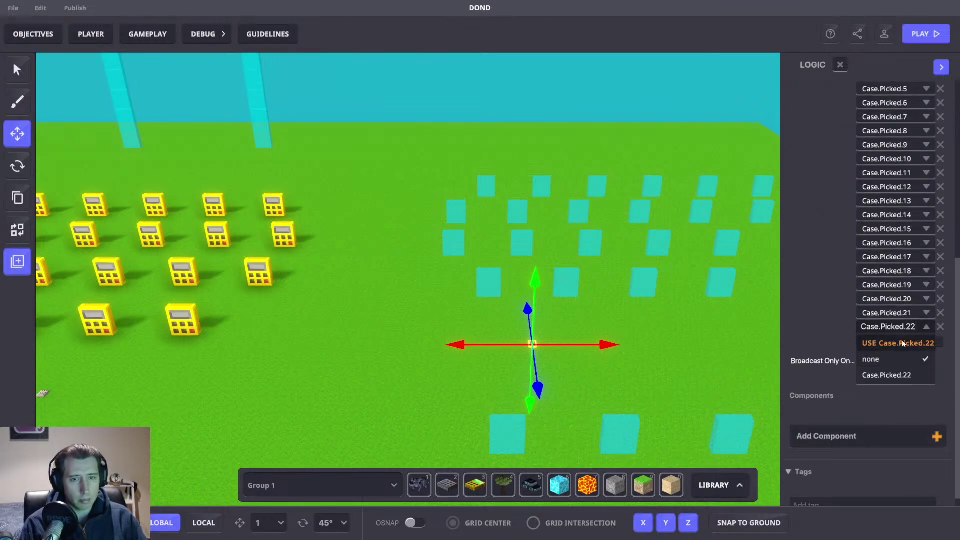
pyautogui.click(900, 343)
pyautogui.click(900, 345)
pyautogui.click(898, 344)
pyautogui.write('Case.Picked.')
pyautogui.write('23')
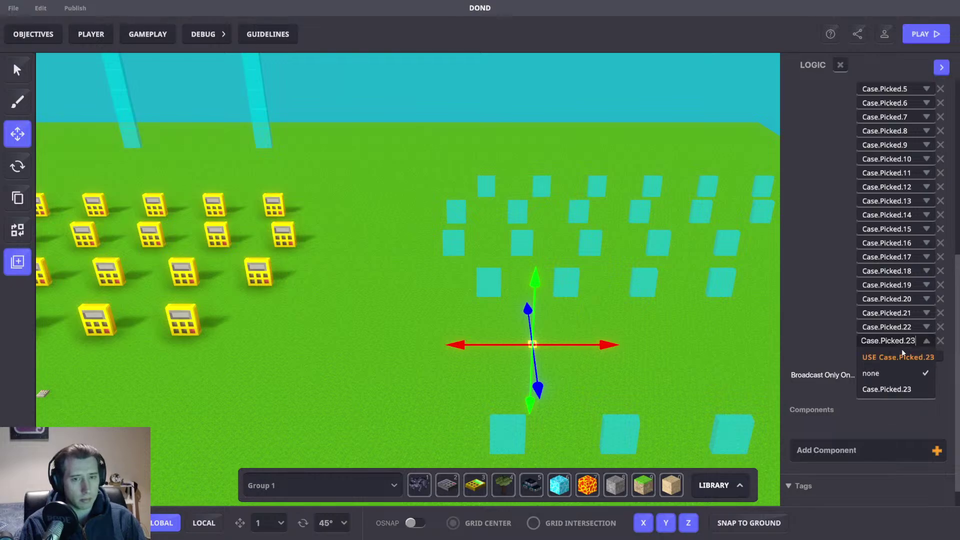
pyautogui.click(901, 356)
pyautogui.click(901, 353)
pyautogui.click(899, 354)
pyautogui.write('Case.Picked.')
pyautogui.write('24')
pyautogui.click(894, 371)
# Step: Add Case.Picked.25 and Case.Picked.26 as the final required messages
pyautogui.click(893, 369)
pyautogui.click(889, 370)
pyautogui.write('Case.Picked.')
pyautogui.write('25')
pyautogui.click(892, 383)
pyautogui.click(892, 384)
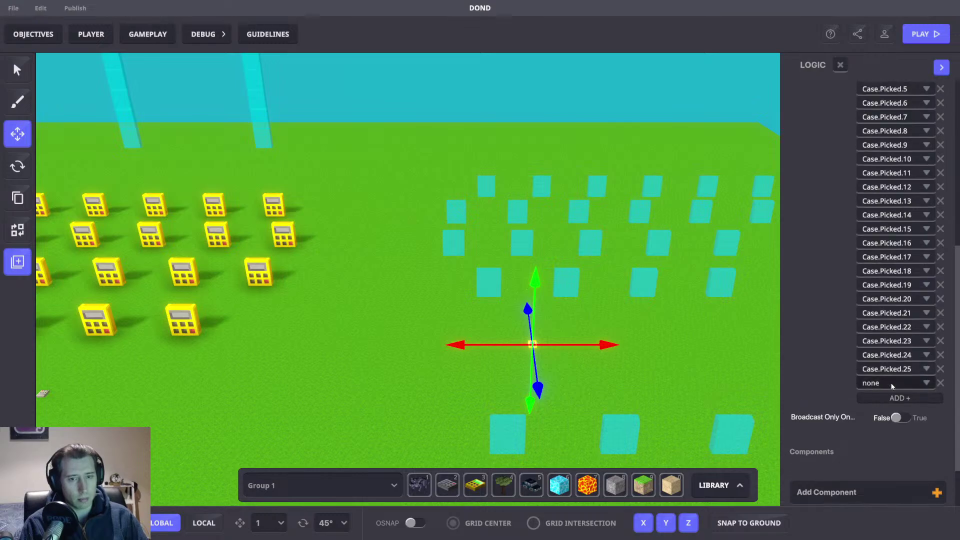
pyautogui.click(892, 384)
pyautogui.write('Case.Picked.')
pyautogui.write('26')
pyautogui.click(892, 398)
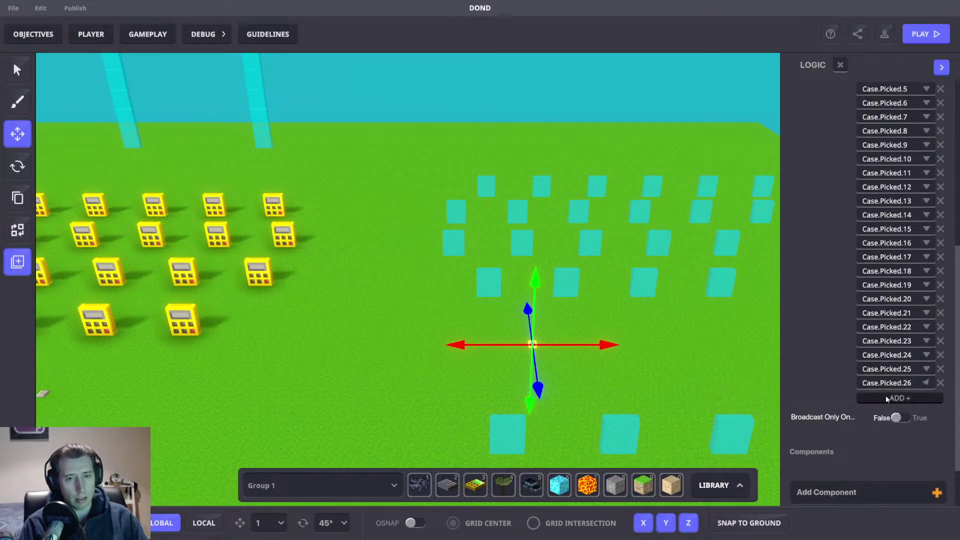
pyautogui.scroll(5, 853, 316)
# Step: Open the Game Rules graph and pan to the rule where Case.Picked.1 sets Case Chosen to Case 1
pyautogui.press('a')
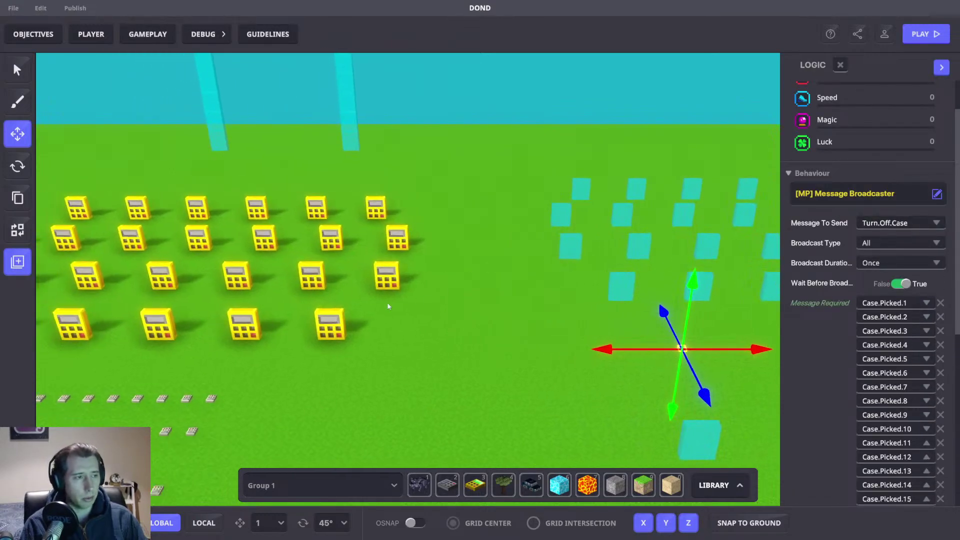
pyautogui.click(150, 35)
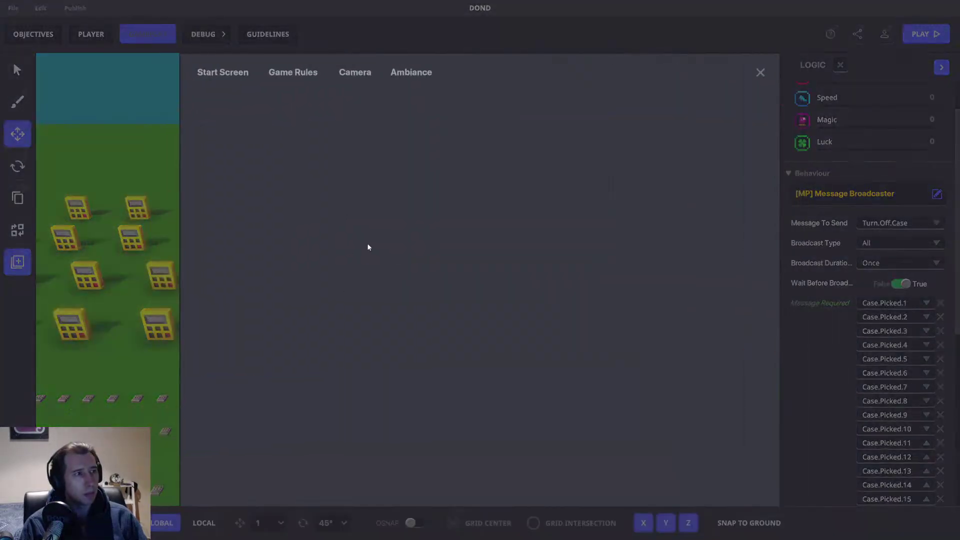
pyautogui.click(282, 73)
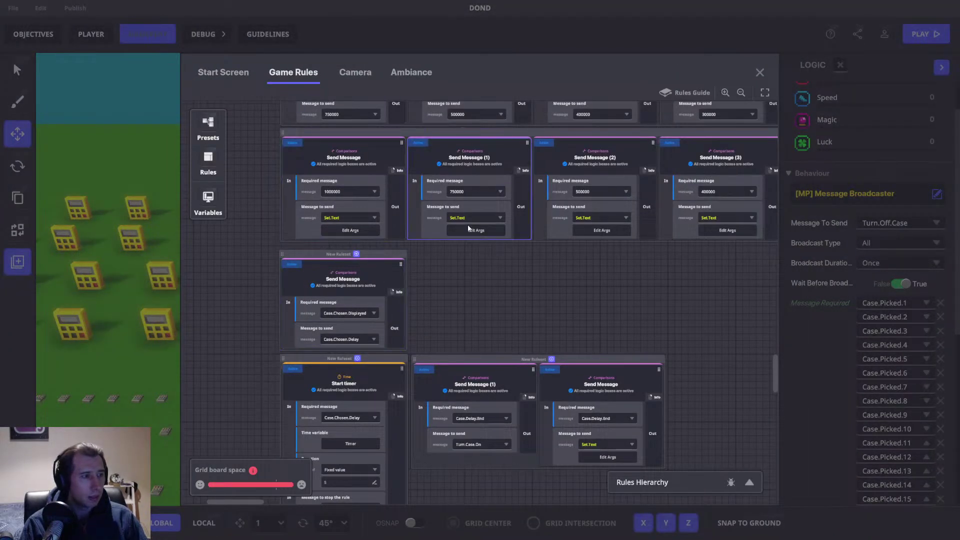
pyautogui.moveTo(467, 289); pyautogui.dragTo(492, 533)
pyautogui.moveTo(422, 177); pyautogui.dragTo(421, 348)
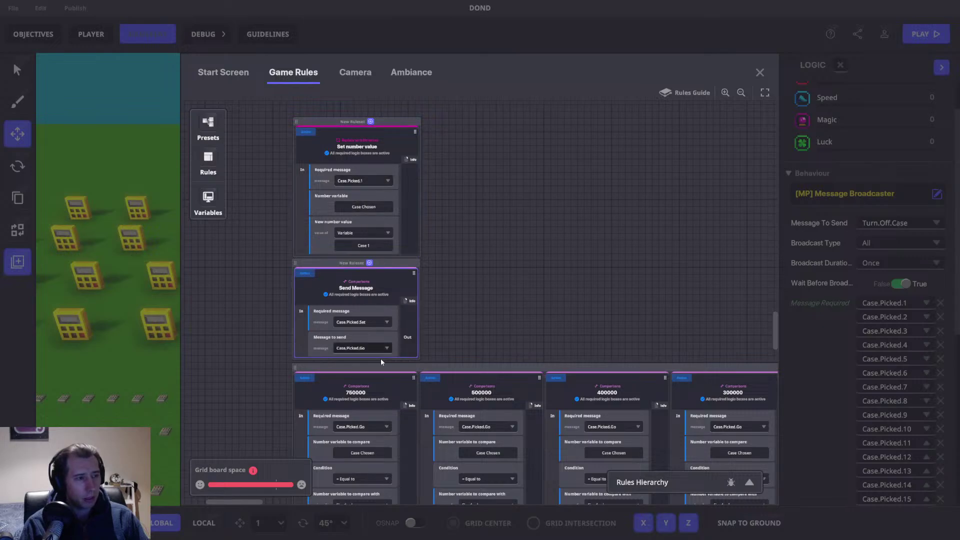
pyautogui.moveTo(474, 258); pyautogui.dragTo(498, 248)
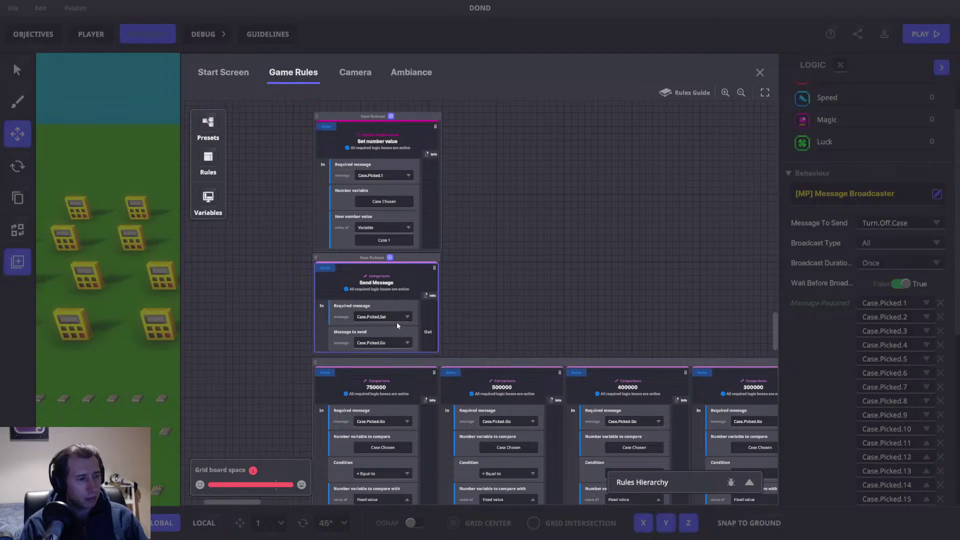
pyautogui.scroll(-4, 514, 214)
pyautogui.moveTo(516, 187); pyautogui.dragTo(526, 321)
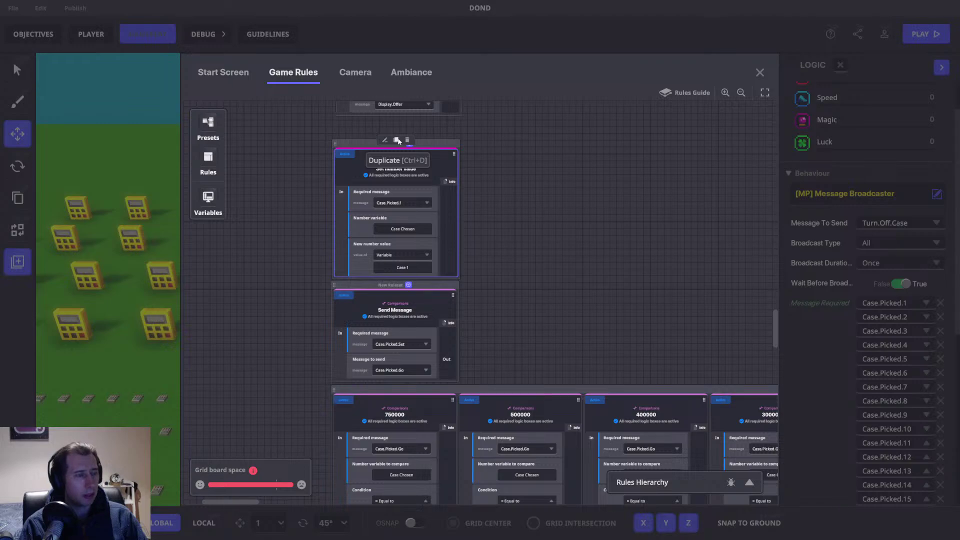
# Step: Duplicate the Set number value rule so Case.Picked.2 sets the value to Case 2
pyautogui.click(396, 140)
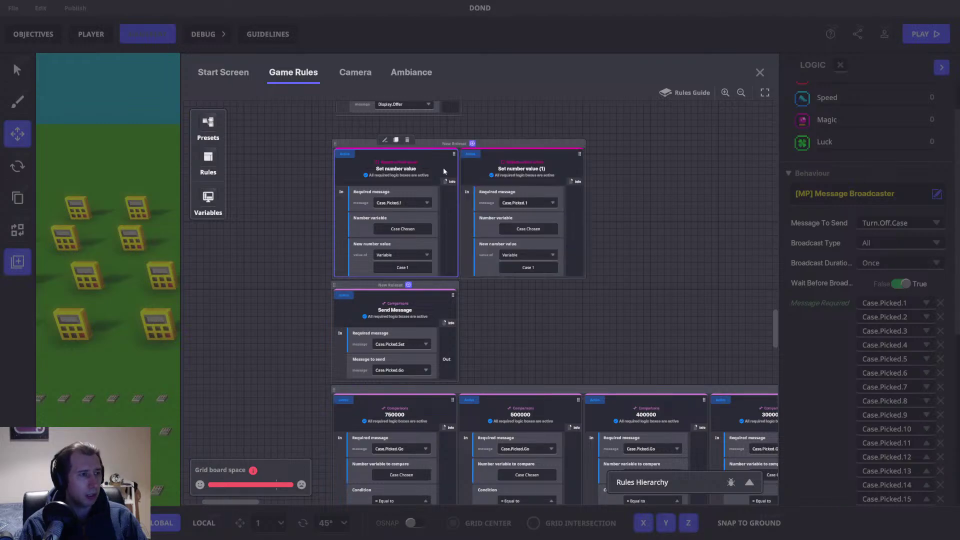
pyautogui.click(529, 203)
pyautogui.press('BackSpace')
pyautogui.write('2')
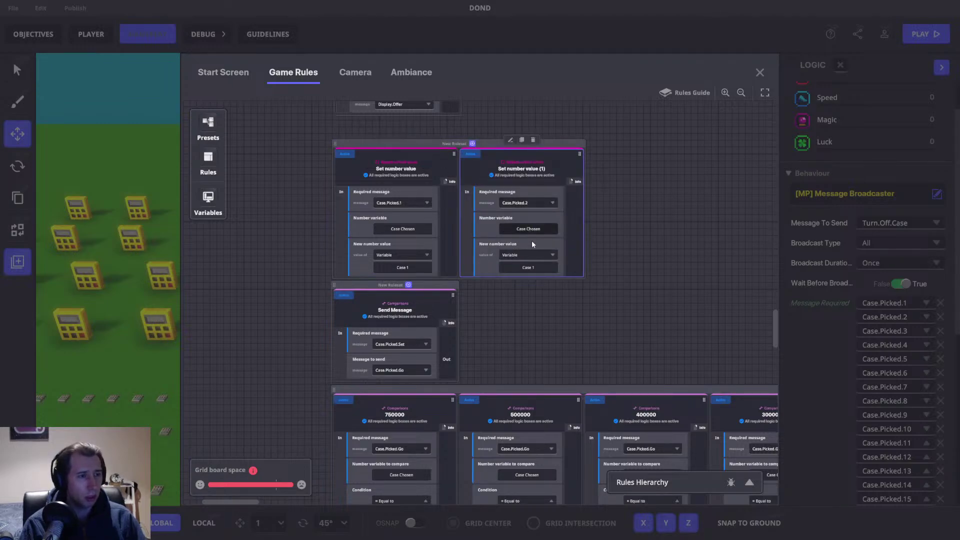
pyautogui.click(528, 268)
pyautogui.click(277, 303)
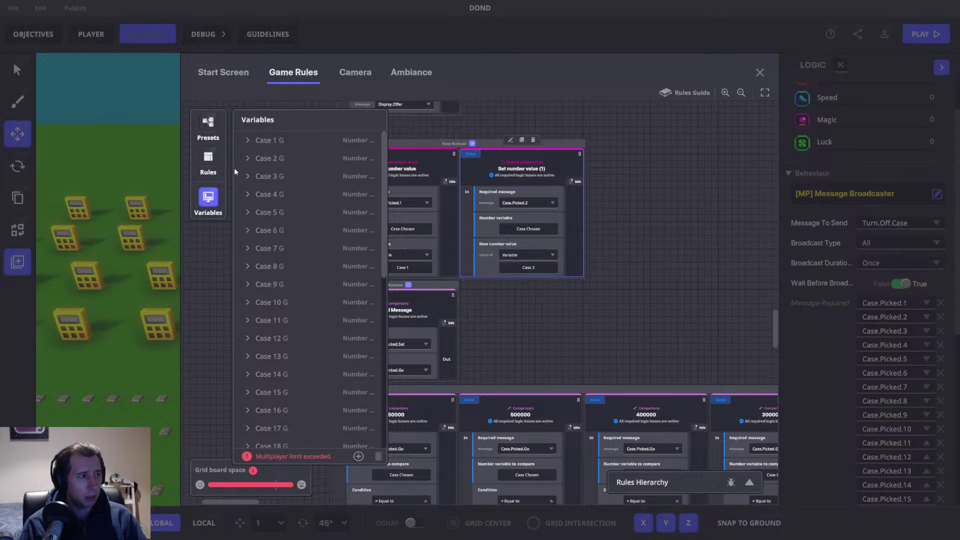
# Step: Add a copy mapping Case.Picked.3 to Case 3
pyautogui.click(521, 140)
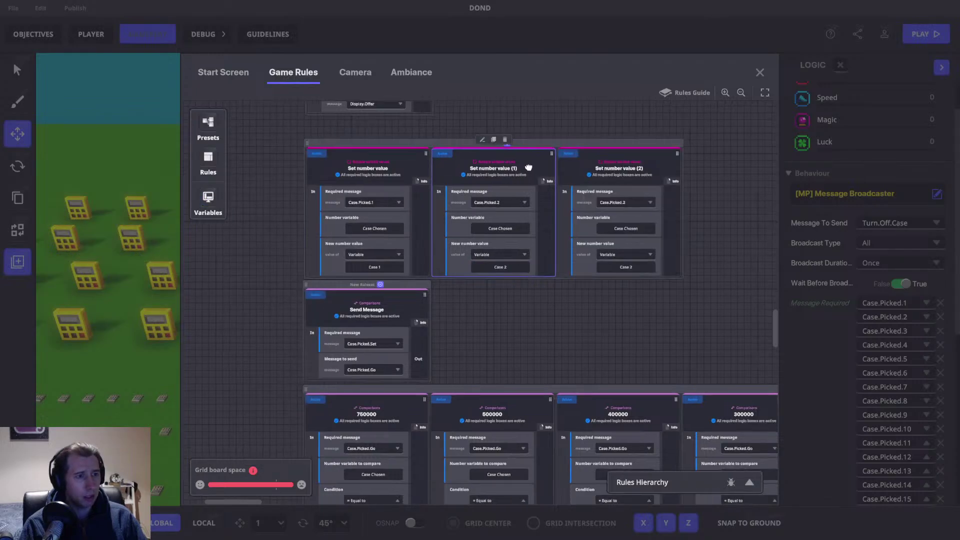
pyautogui.click(470, 194)
pyautogui.press('BackSpace')
pyautogui.write('3')
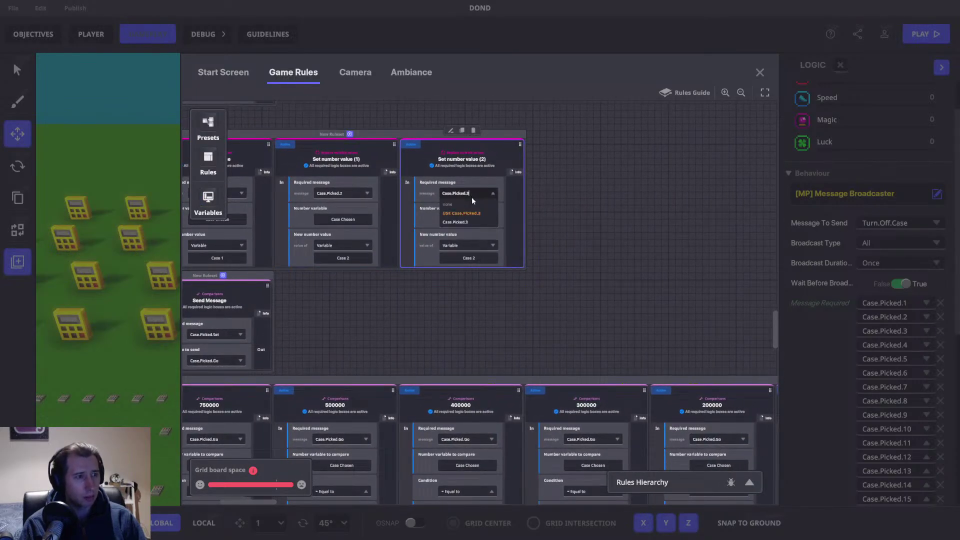
pyautogui.click(472, 212)
pyautogui.click(468, 258)
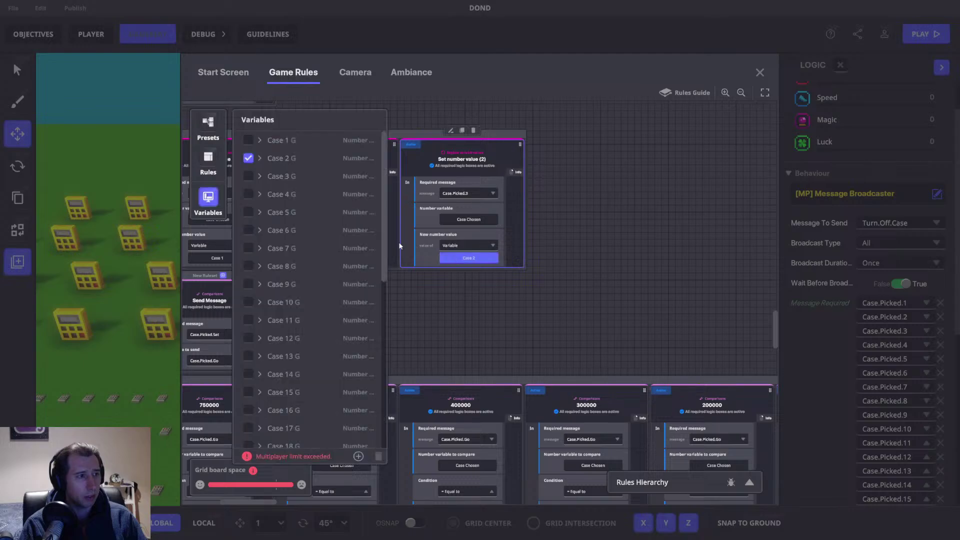
pyautogui.click(249, 178)
# Step: Add a copy mapping Case.Picked.4 to Case 4
pyautogui.click(462, 131)
pyautogui.click(585, 193)
pyautogui.press('BackSpace')
pyautogui.write('4')
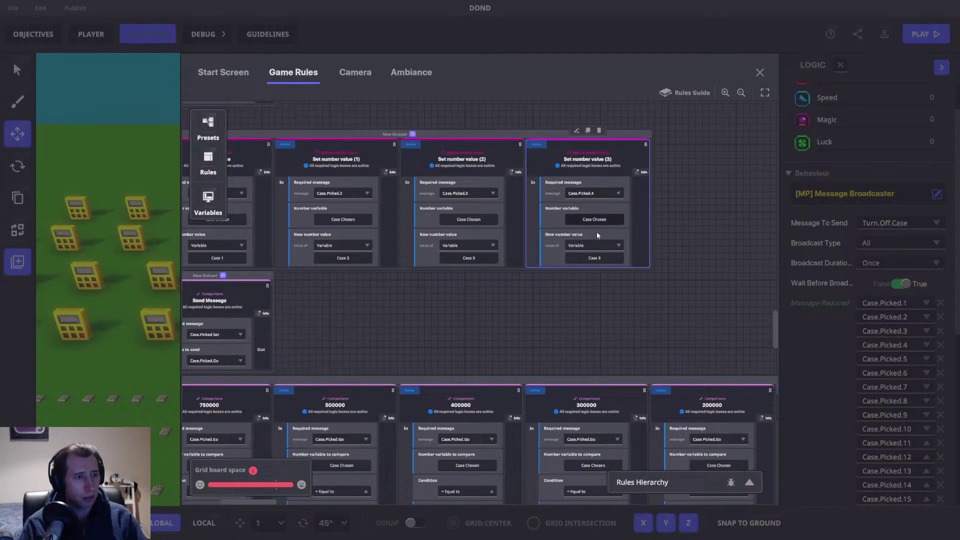
pyautogui.click(594, 258)
pyautogui.click(248, 192)
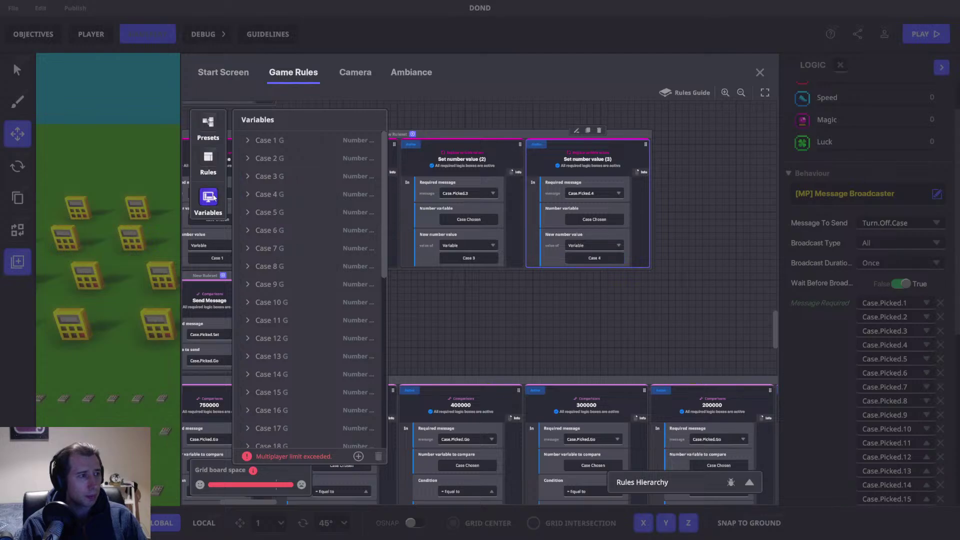
# Step: Add a copy whose value is set to Case 5 for the fifth case
pyautogui.click(589, 131)
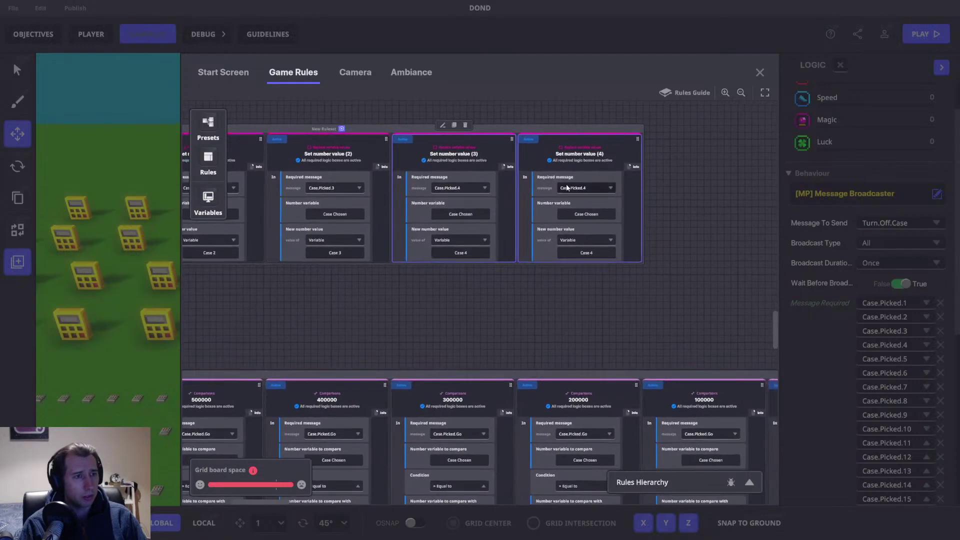
pyautogui.click(580, 188)
pyautogui.press('BackSpace')
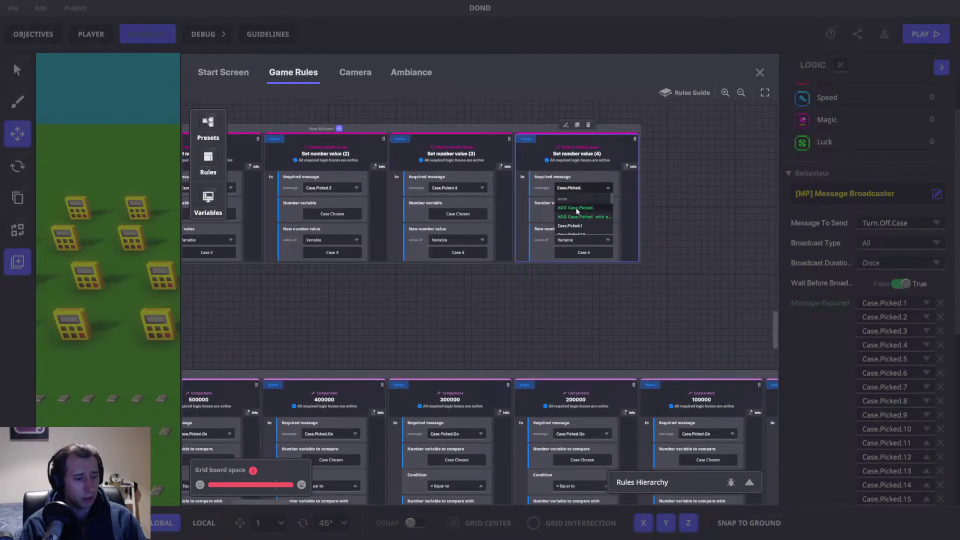
pyautogui.click(577, 253)
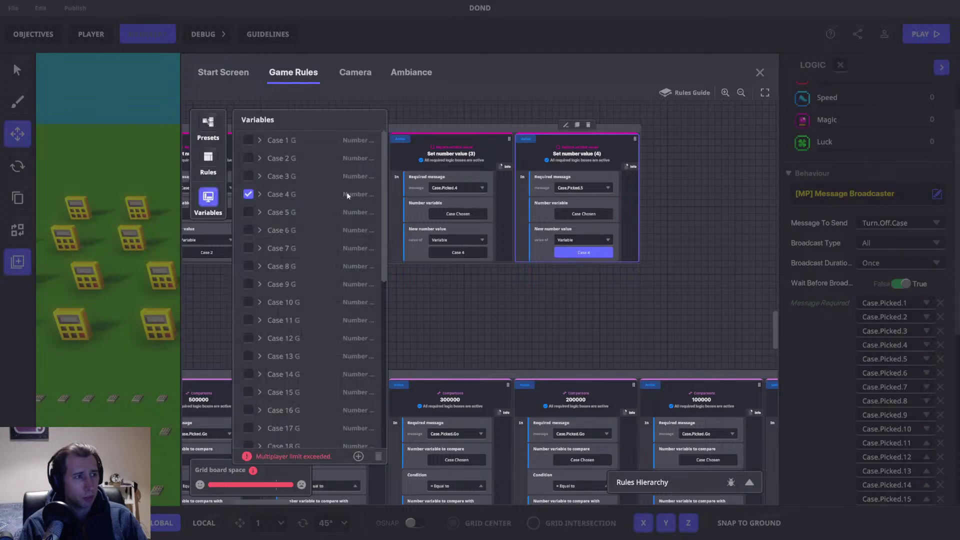
pyautogui.click(250, 207)
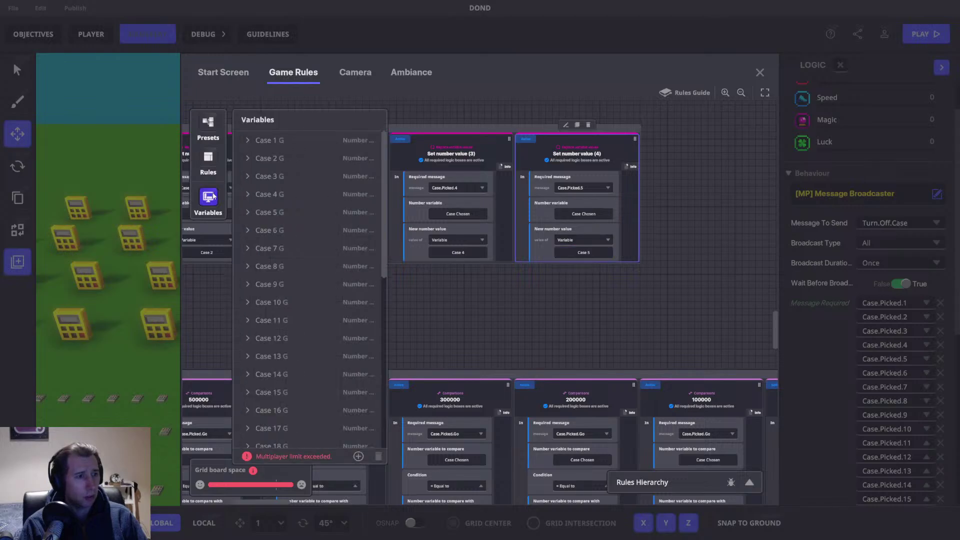
# Step: Add a copy mapping Case.Picked.6 to Case 6
pyautogui.click(578, 126)
pyautogui.click(703, 189)
pyautogui.press('BackSpace')
pyautogui.write('6')
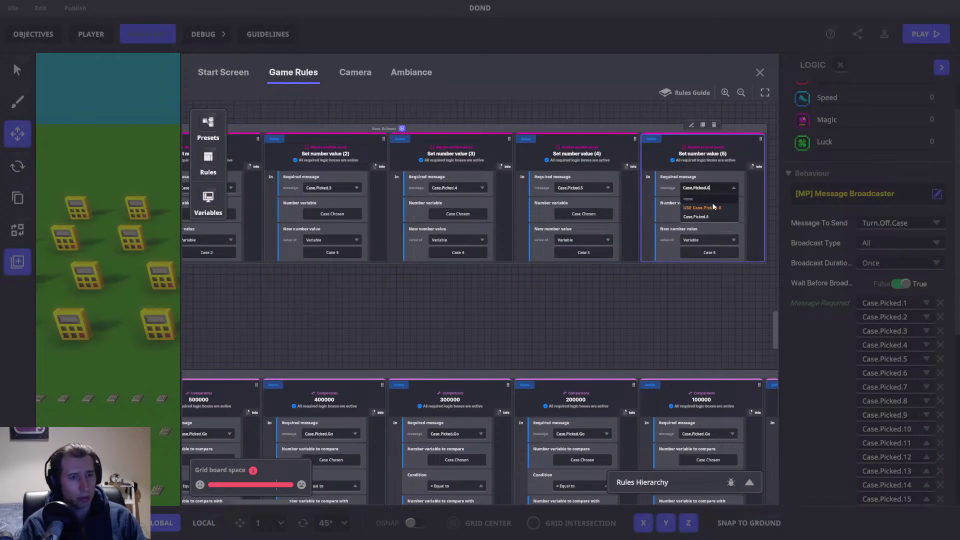
pyautogui.click(710, 253)
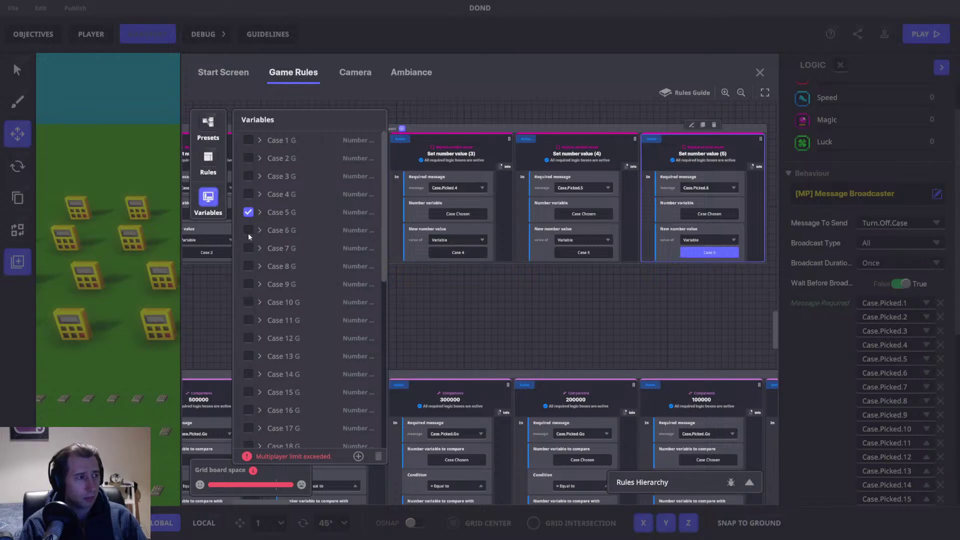
pyautogui.click(247, 230)
pyautogui.hscroll(-5, 448, 279)
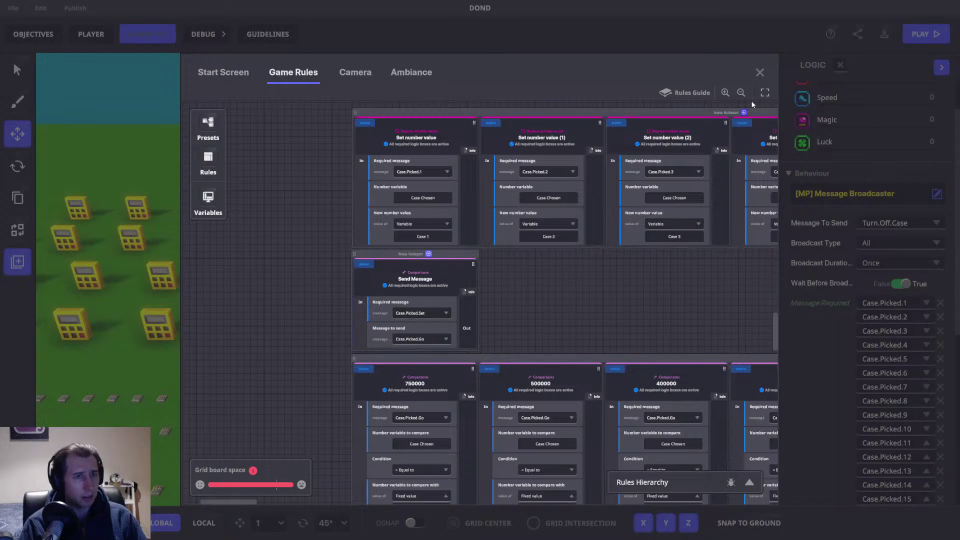
# Step: Close the game rules and make the NumPad Switch send the Case.Picked.Set message
pyautogui.click(759, 72)
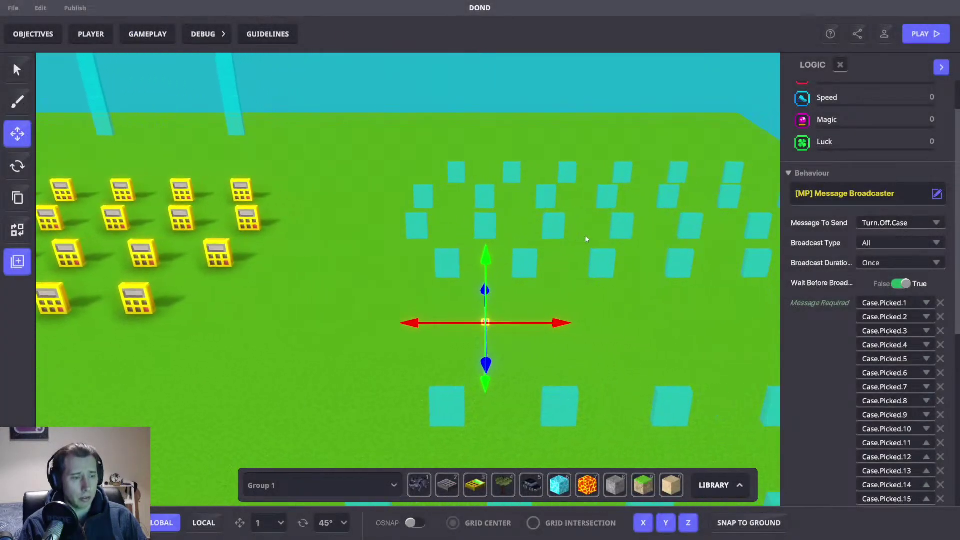
pyautogui.moveTo(587, 236); pyautogui.dragTo(589, 249, button='middle')
pyautogui.click(488, 305)
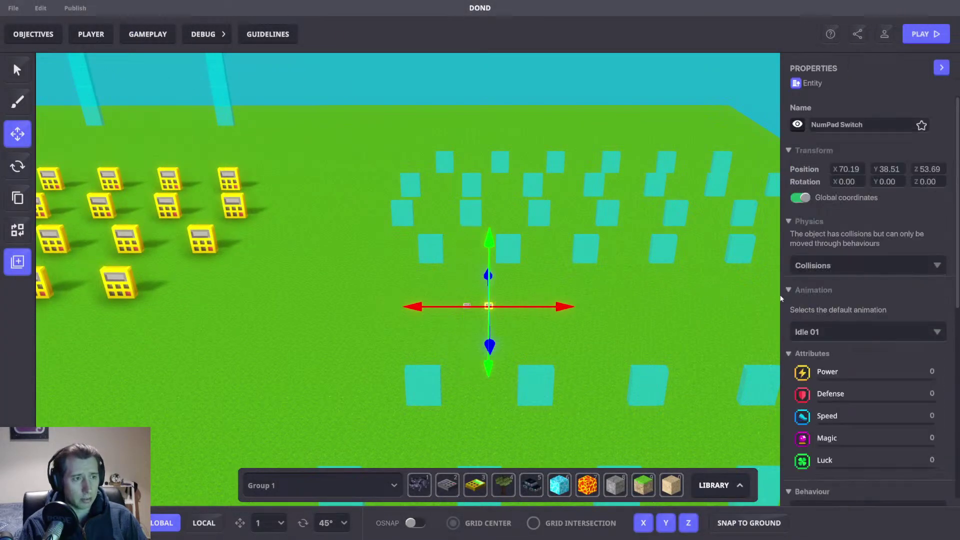
pyautogui.scroll(-5, 875, 316)
pyautogui.click(892, 318)
pyautogui.write('C')
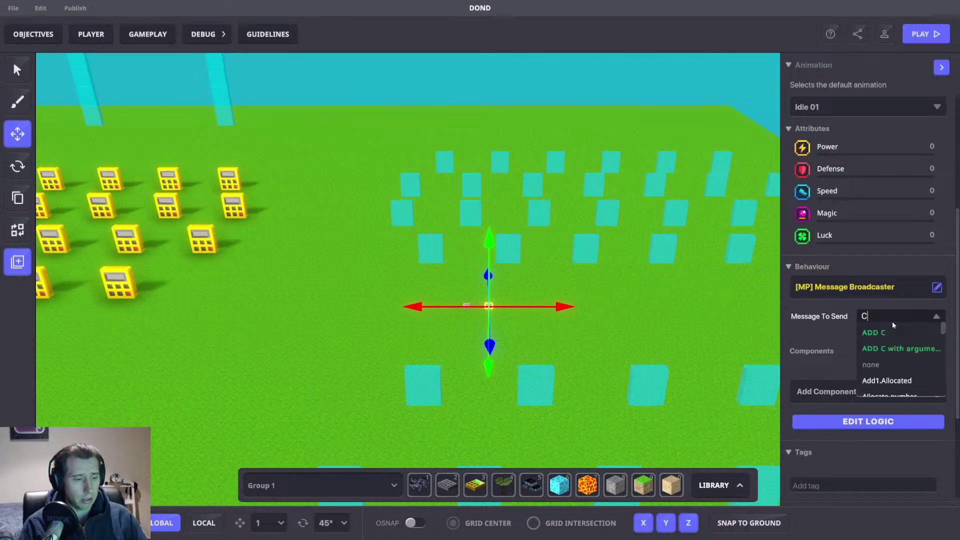
pyautogui.write('ase.pi')
pyautogui.scroll(-3, 905, 373)
pyautogui.write('c')
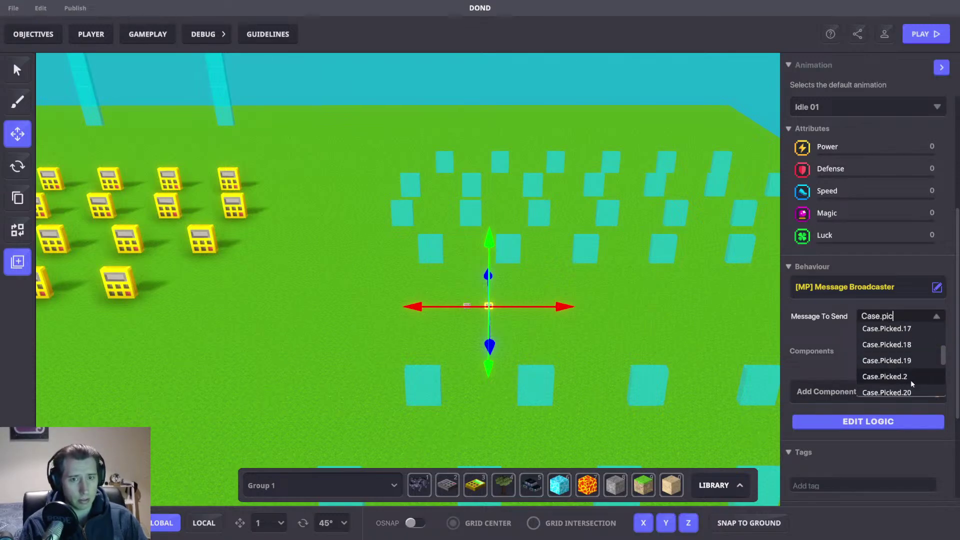
pyautogui.write('ked.set')
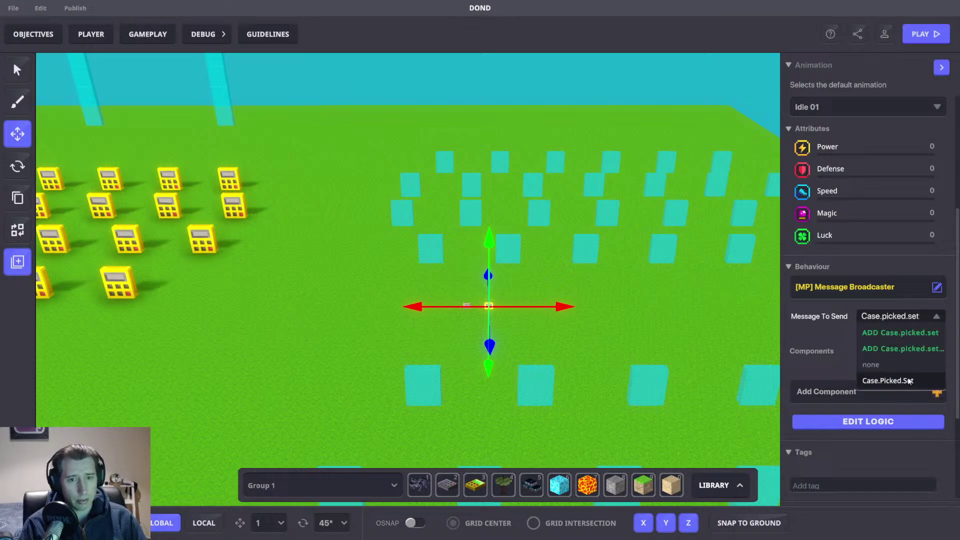
pyautogui.click(915, 382)
# Step: Deselect the switch, save and confirm the project changes, then start a test play
pyautogui.click(731, 313)
pyautogui.scroll(-10, 355, 305)
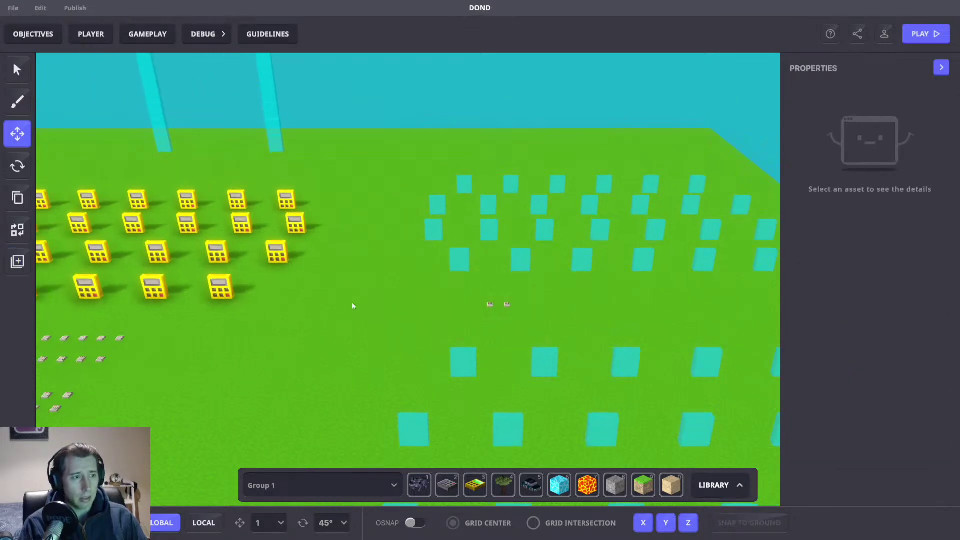
pyautogui.hotkey('ctrl', 's')
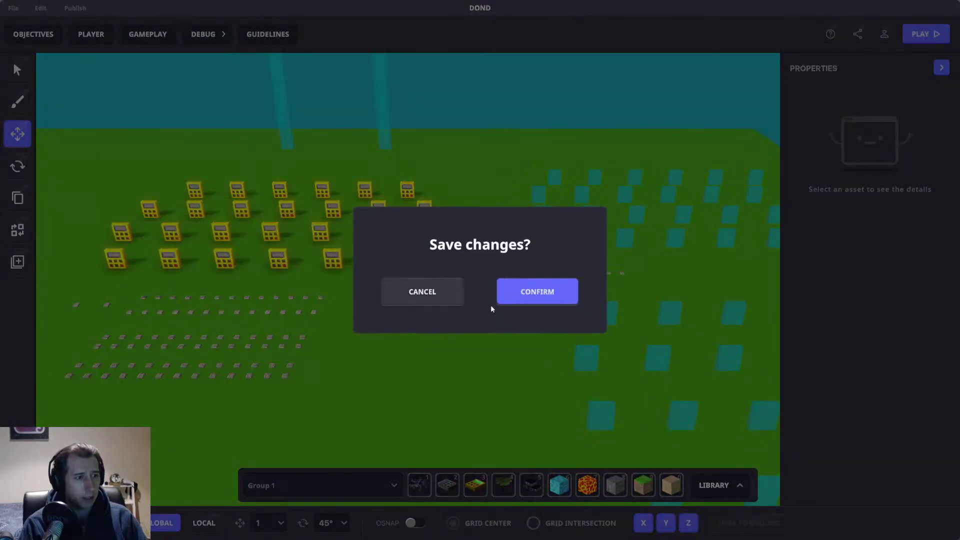
pyautogui.click(534, 300)
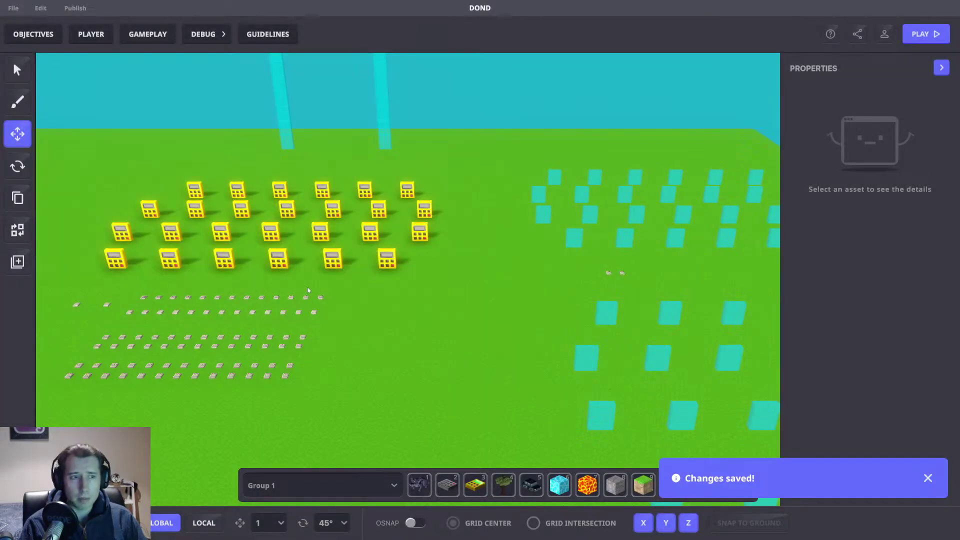
pyautogui.moveTo(308, 290); pyautogui.dragTo(378, 288)
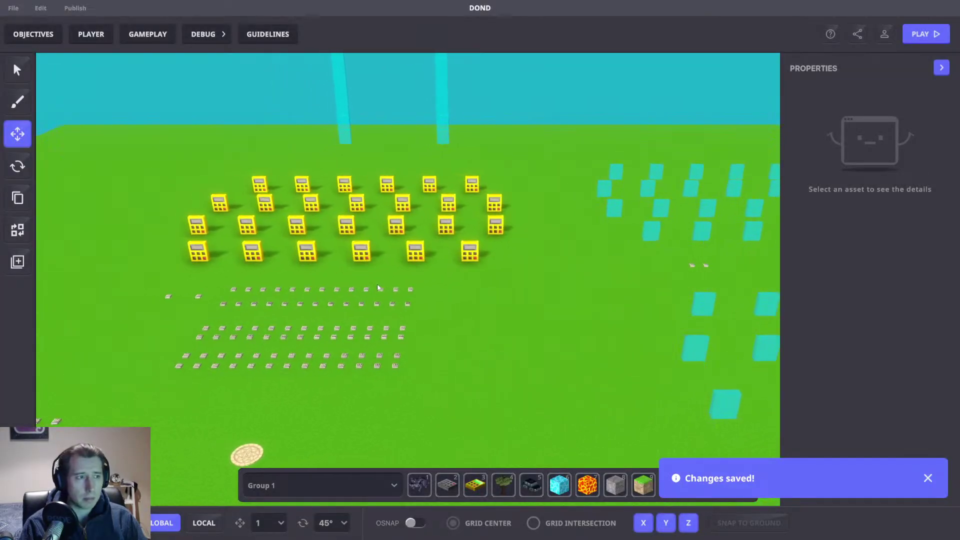
pyautogui.press('Tab')
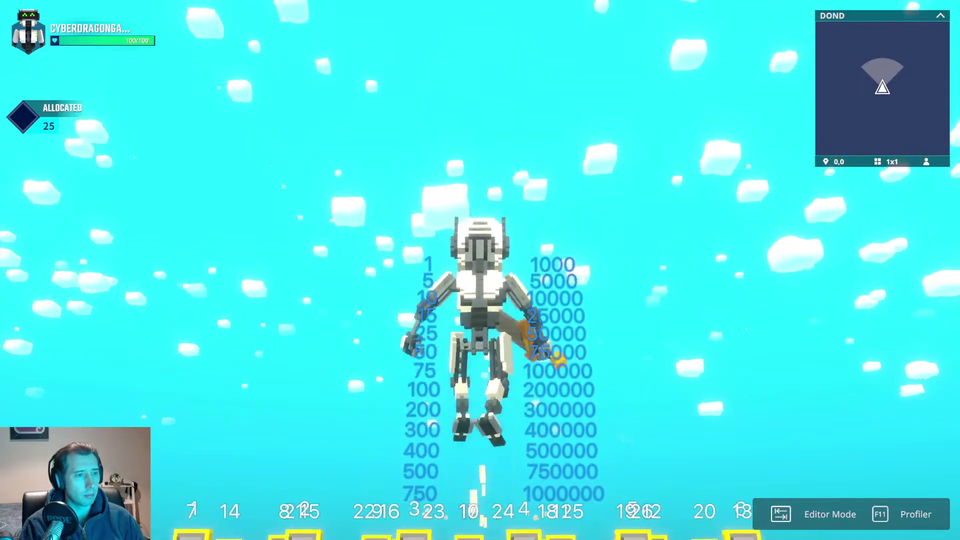
# Step: Jump the character toward the numbered case field once the game is ready
pyautogui.press('space')
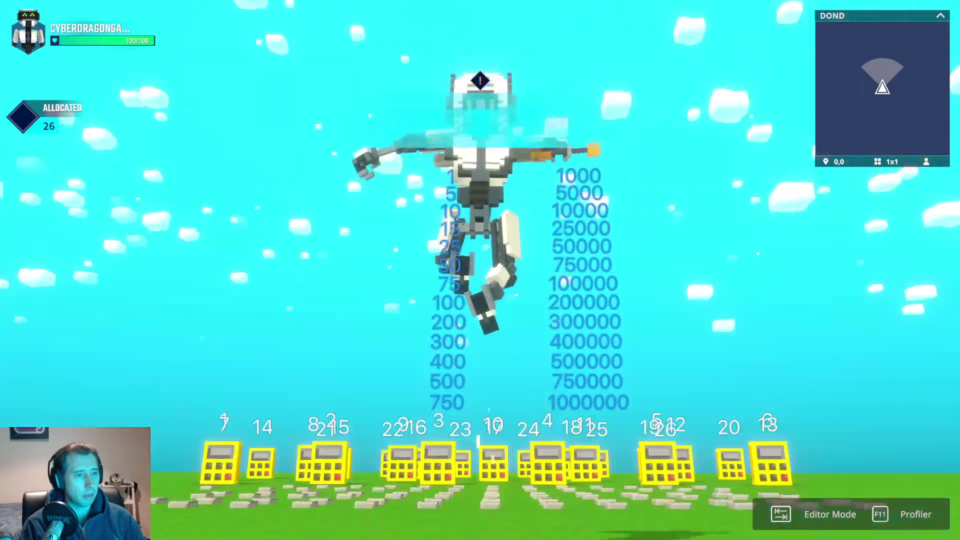
# Step: Run the character around the calculators and into case 1 to open it
pyautogui.press('w')
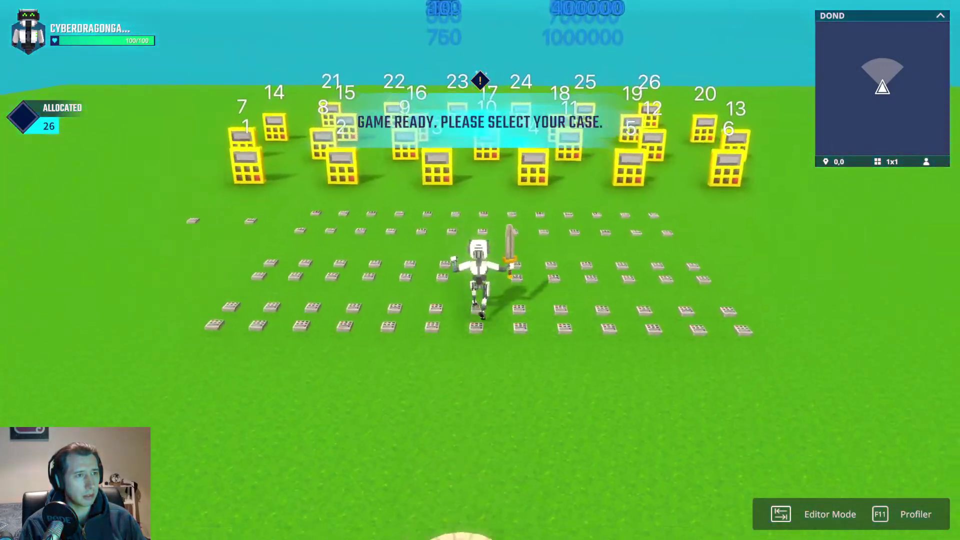
pyautogui.press('w')
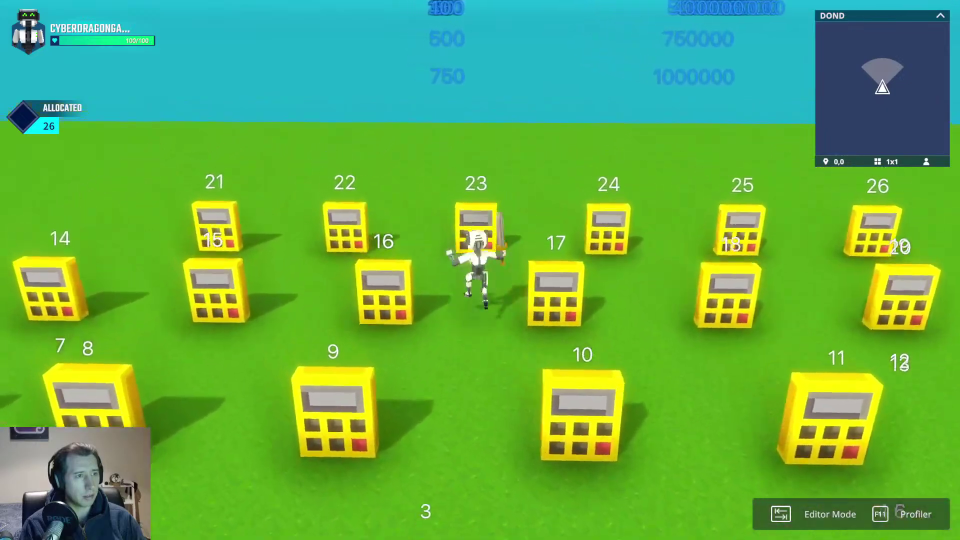
pyautogui.press('s')
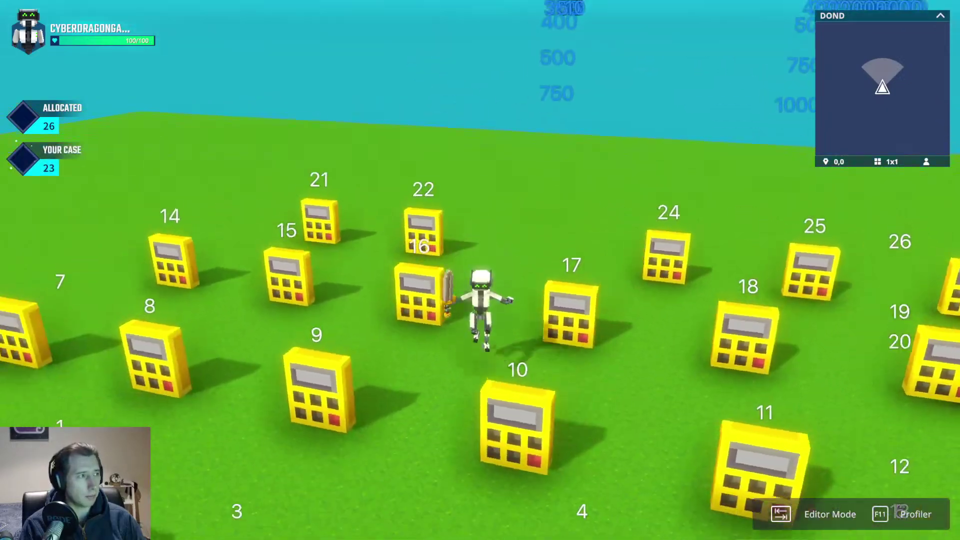
pyautogui.press('space')
pyautogui.press('s')
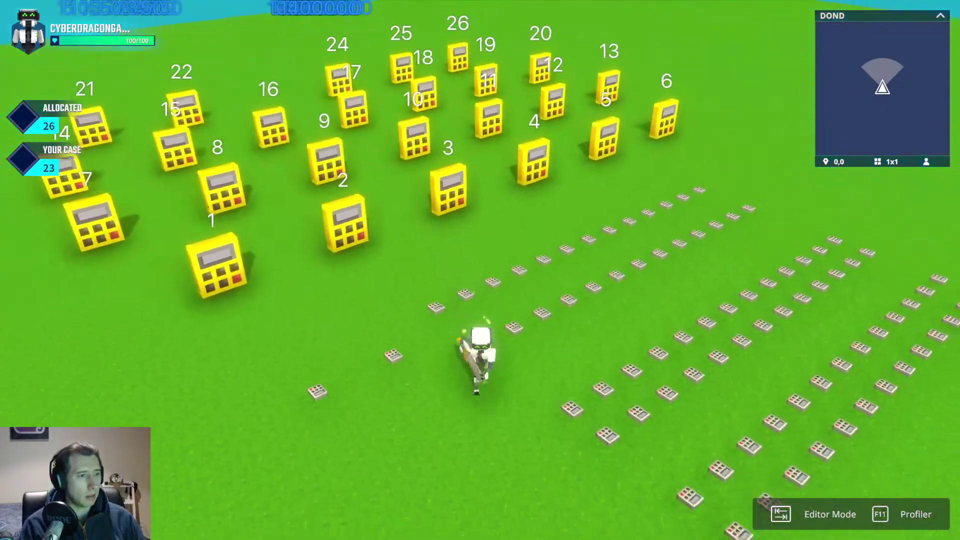
pyautogui.press('a')
pyautogui.press('space')
pyautogui.press('d')
pyautogui.press('d')
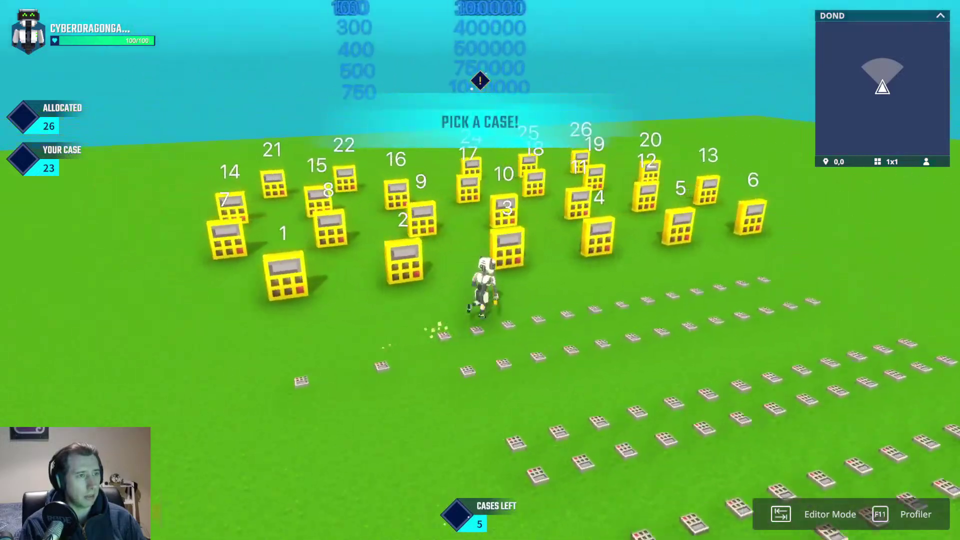
pyautogui.press('a')
pyautogui.press('w')
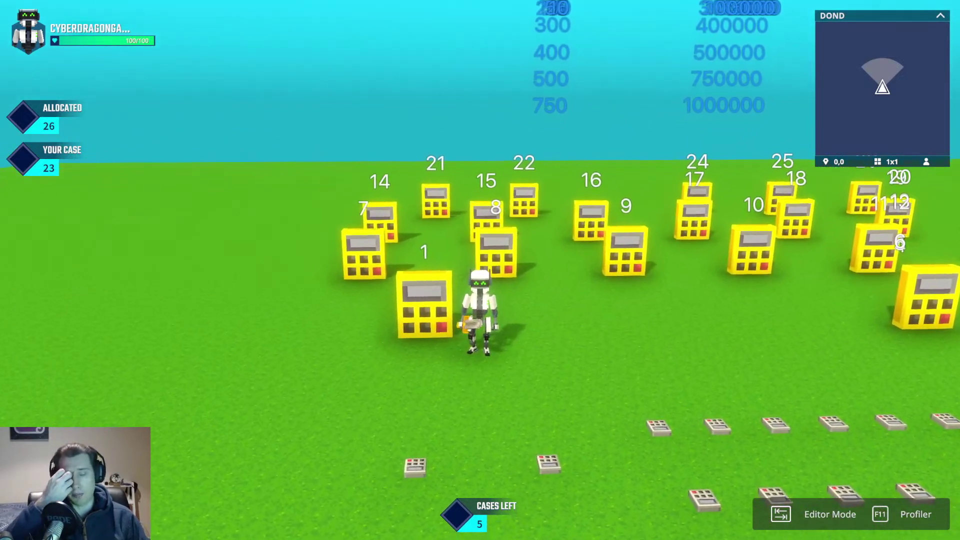
pyautogui.press('a')
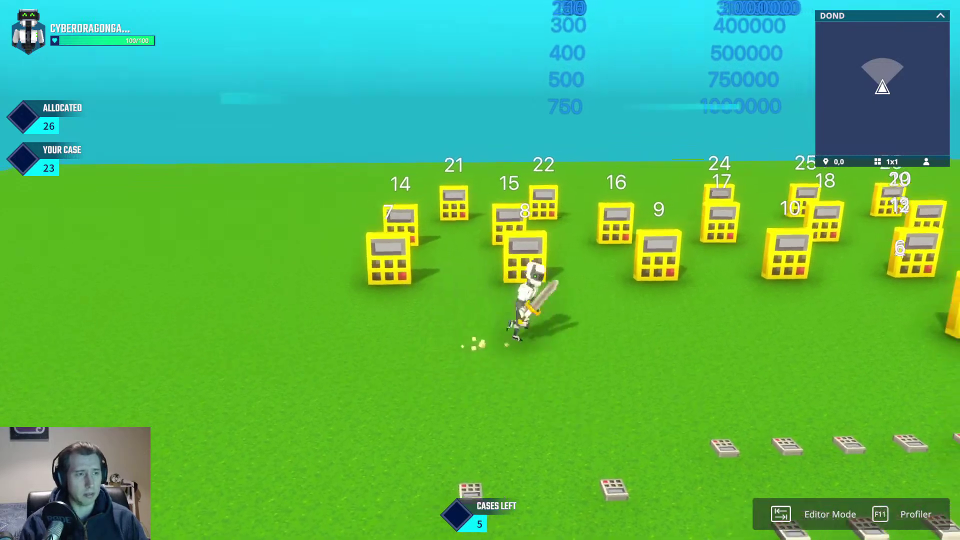
# Step: Open cases 4, 5 and 6 by walking the character into each
pyautogui.press('d')
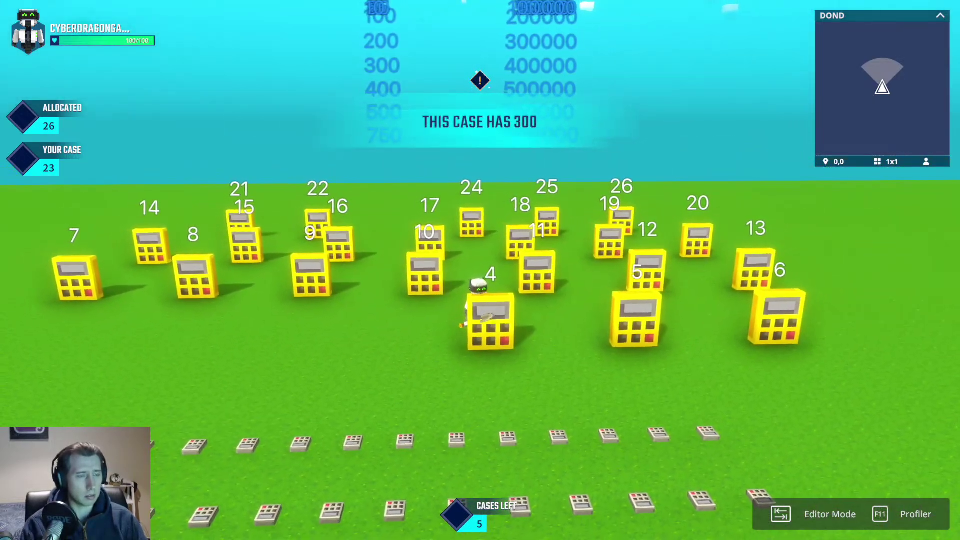
pyautogui.press('s')
pyautogui.press('w')
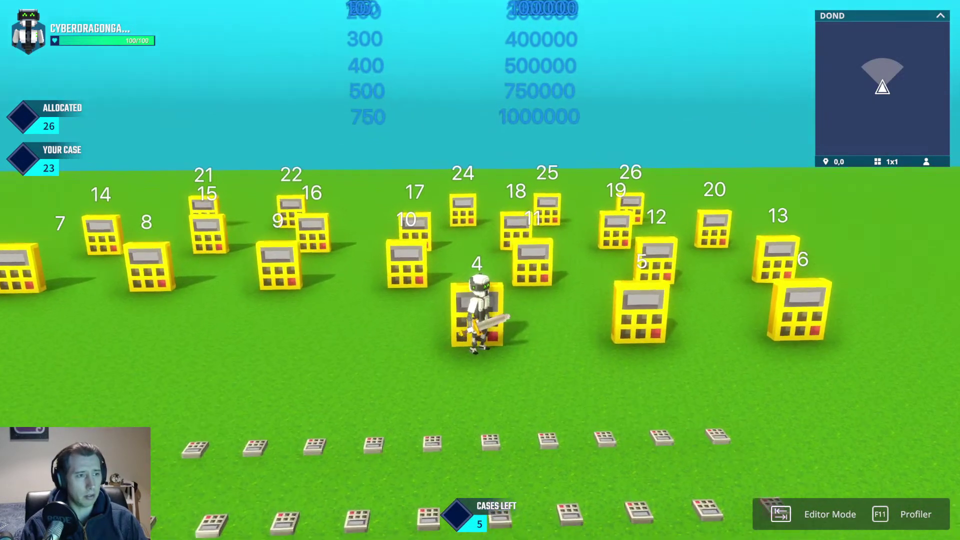
pyautogui.press('s')
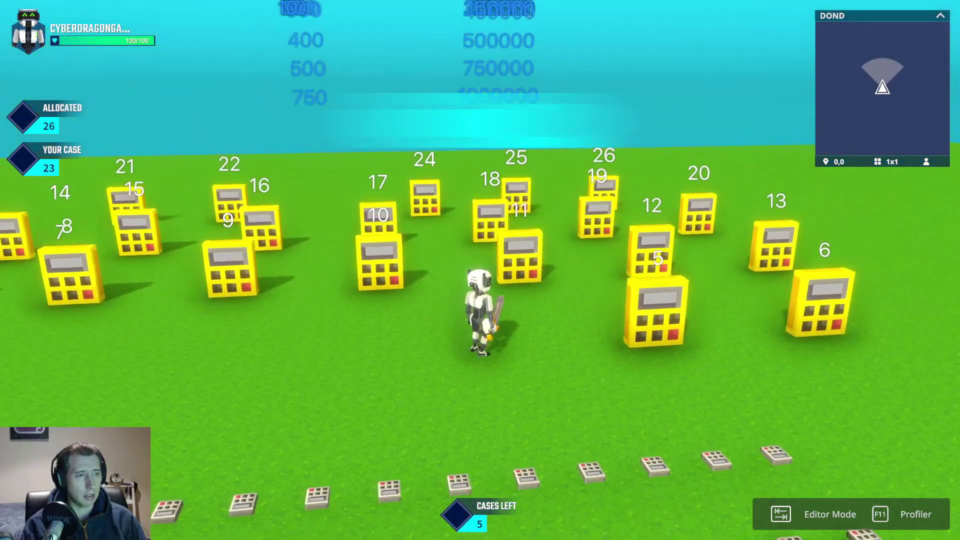
pyautogui.press('d')
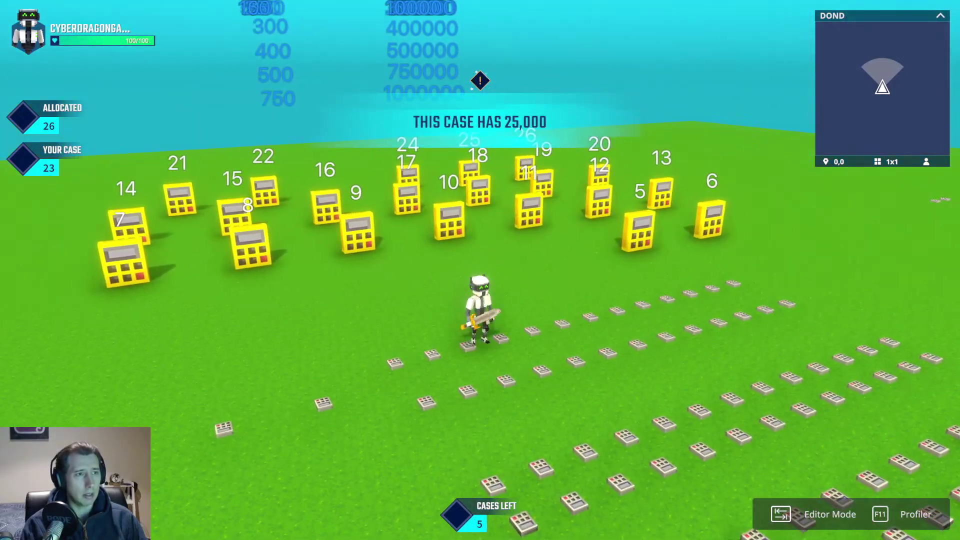
pyautogui.press('w')
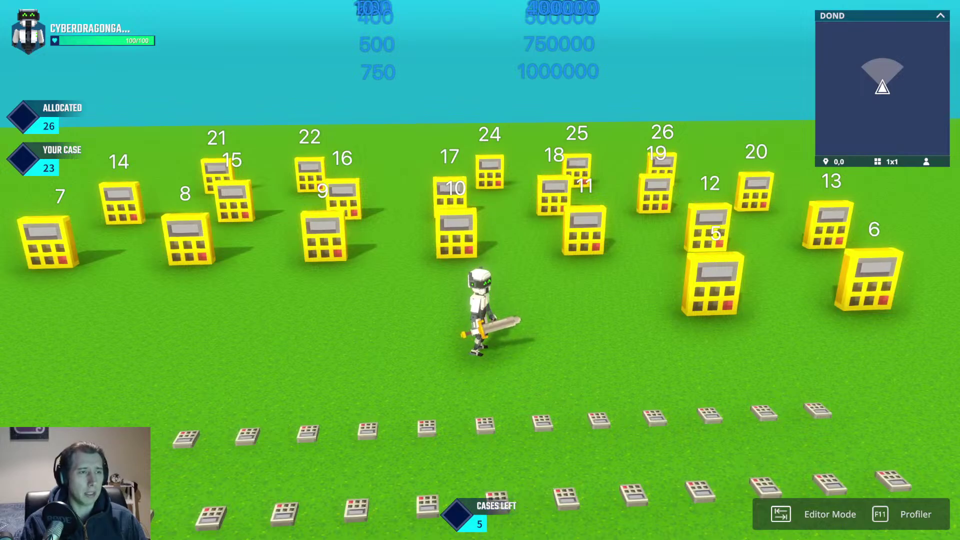
pyautogui.press('d')
pyautogui.press('w')
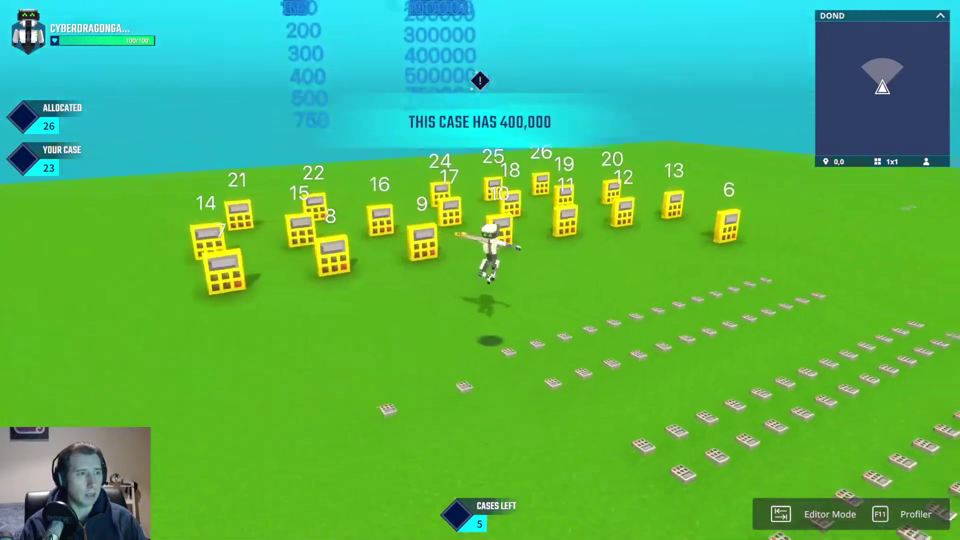
pyautogui.press('d')
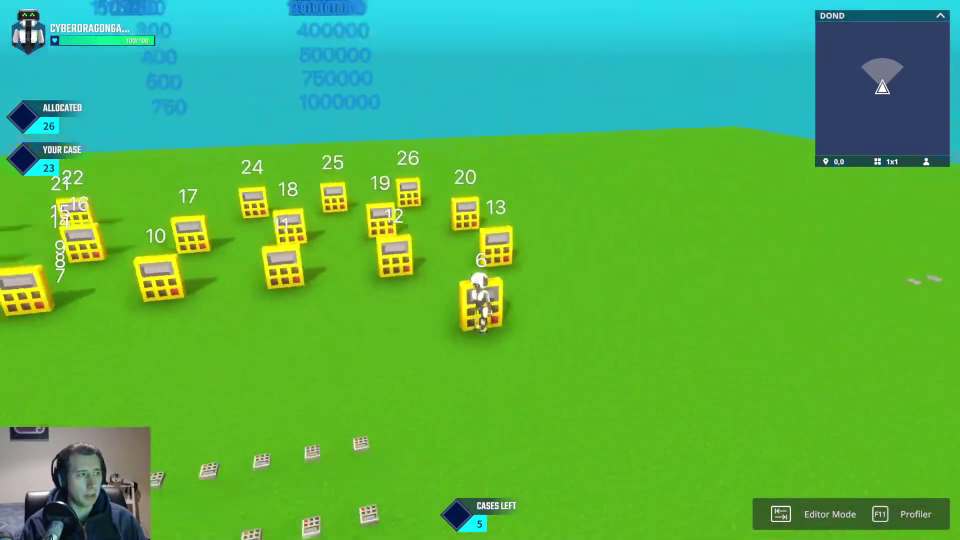
pyautogui.press('w')
pyautogui.press('a')
# Step: Run back from the cases and step onto the round pad to leave the playtest
pyautogui.press('space')
pyautogui.press('a')
pyautogui.press('space')
pyautogui.press('s')
pyautogui.press('space')
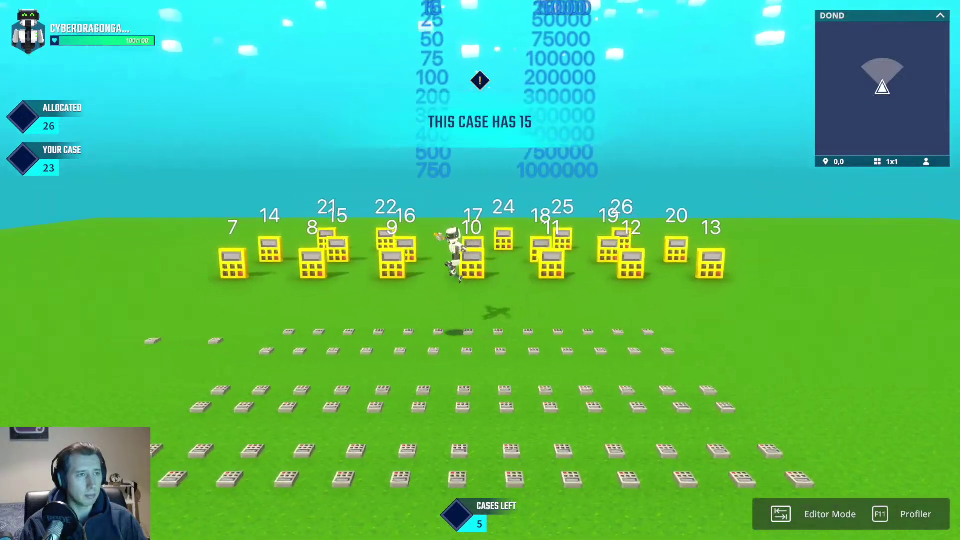
pyautogui.press('d')
pyautogui.press('w')
pyautogui.press('space')
pyautogui.press('s')
pyautogui.press('space')
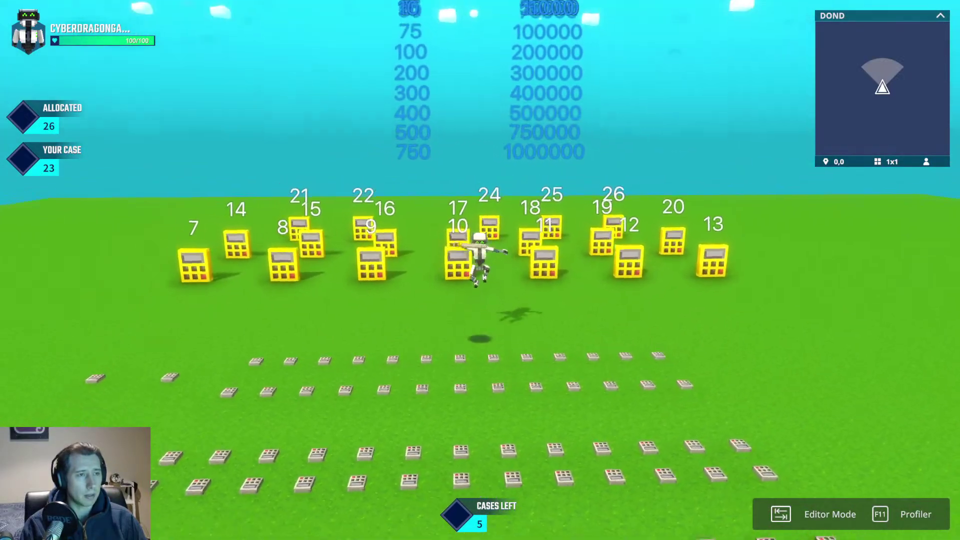
pyautogui.press('s')
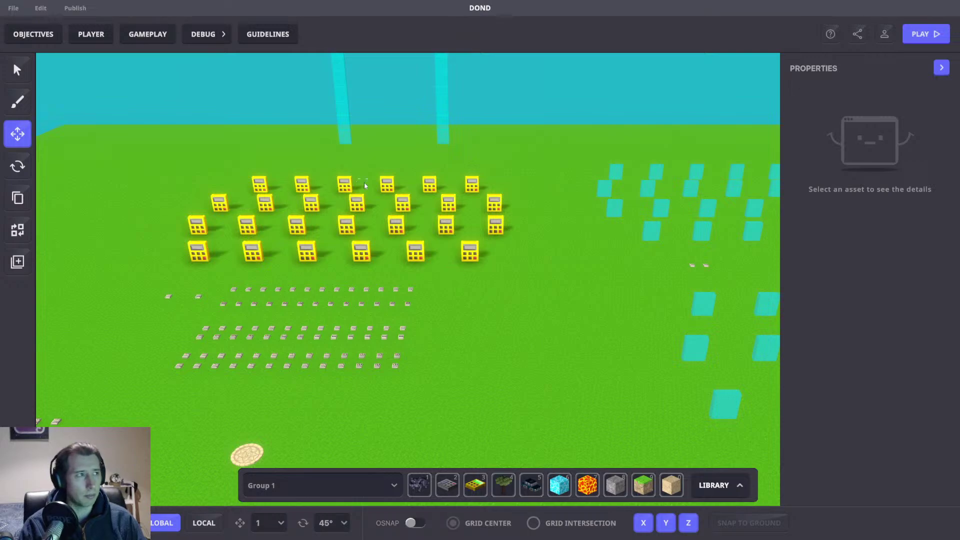
# Step: Bring up the gameplay settings from the editor view of the case grid
pyautogui.moveTo(256, 127); pyautogui.dragTo(314, 155, button='right')
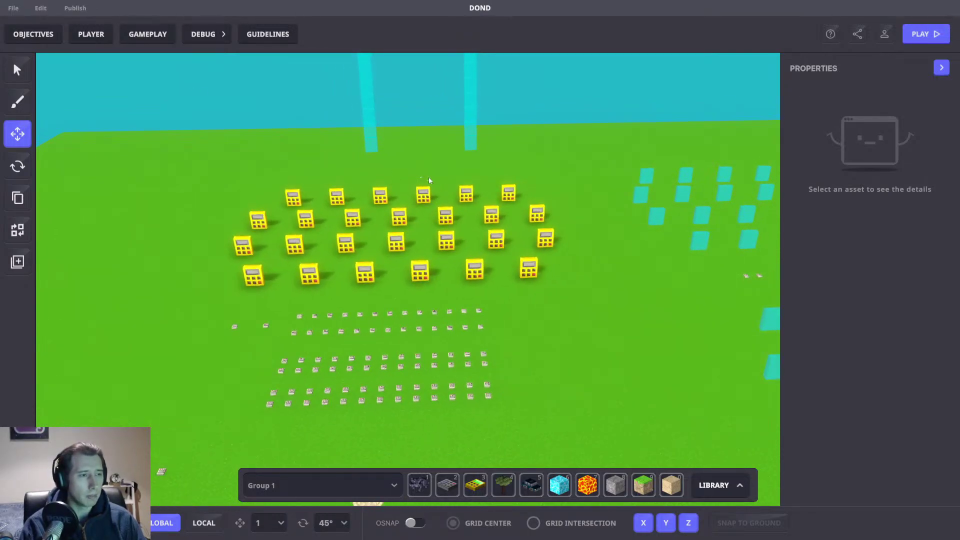
pyautogui.moveTo(429, 180); pyautogui.dragTo(344, 162, button='right')
pyautogui.click(135, 31)
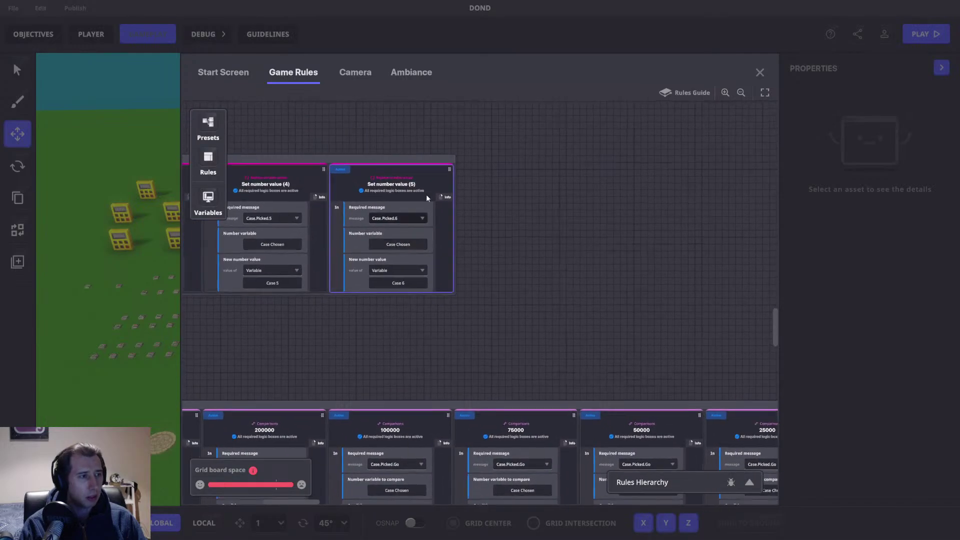
# Step: Duplicate the last rule so Case.Picked.7 sets the value to Case 7
pyautogui.click(394, 156)
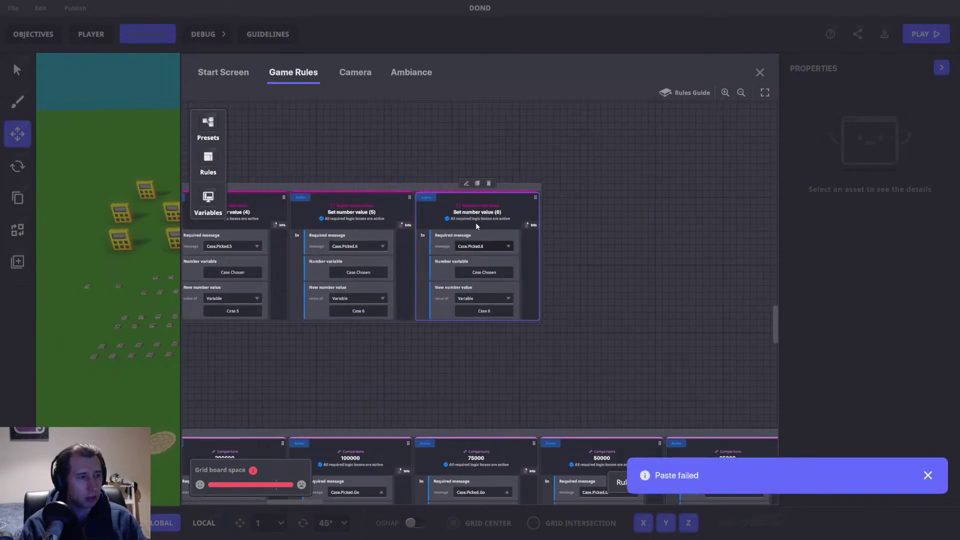
pyautogui.write('Case.Picked.')
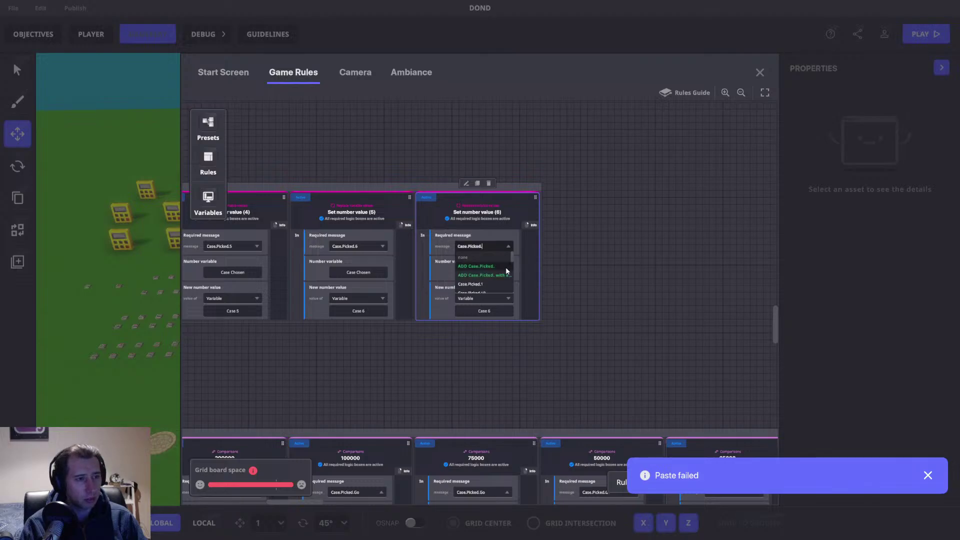
pyautogui.click(487, 268)
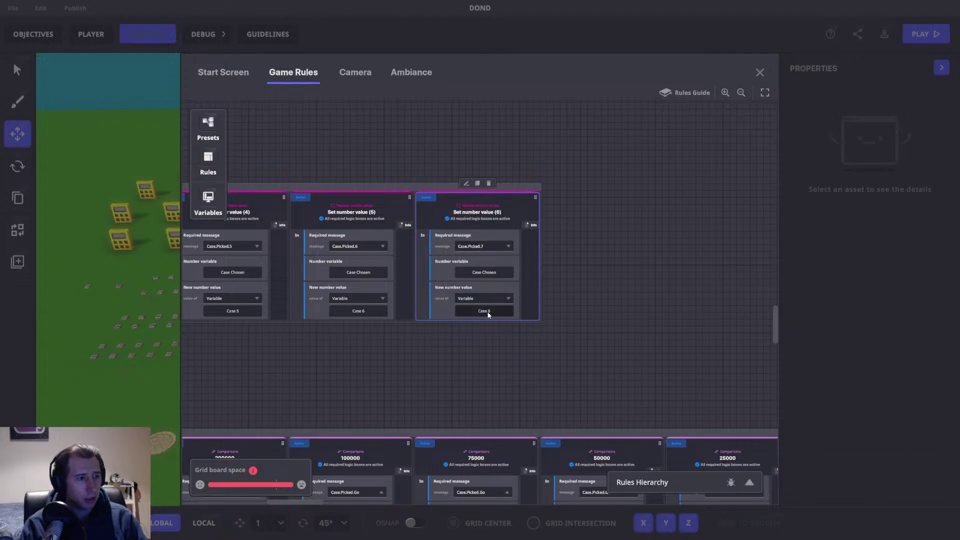
pyautogui.click(483, 311)
pyautogui.click(248, 247)
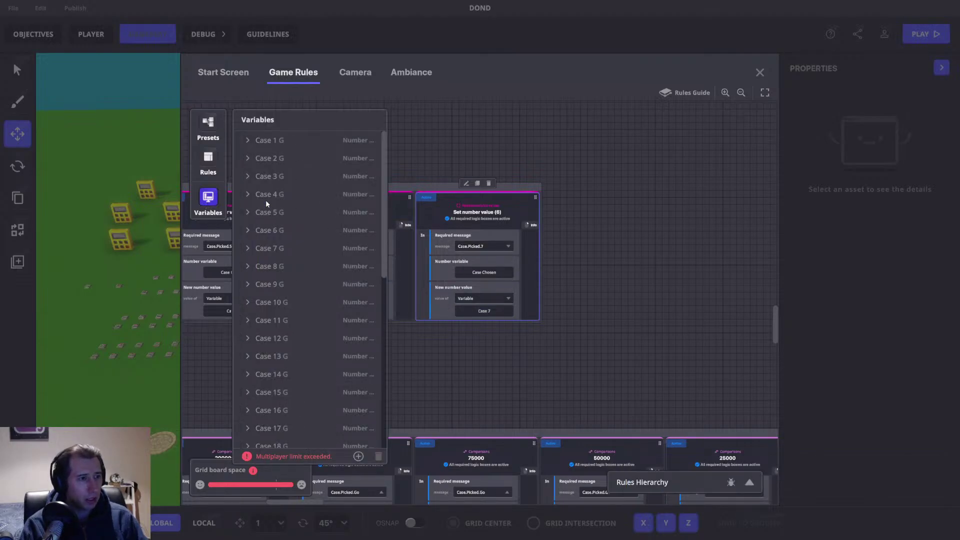
pyautogui.click(208, 199)
# Step: Add a copy mapping Case.Picked.8 to Case 8
pyautogui.click(477, 183)
pyautogui.click(610, 248)
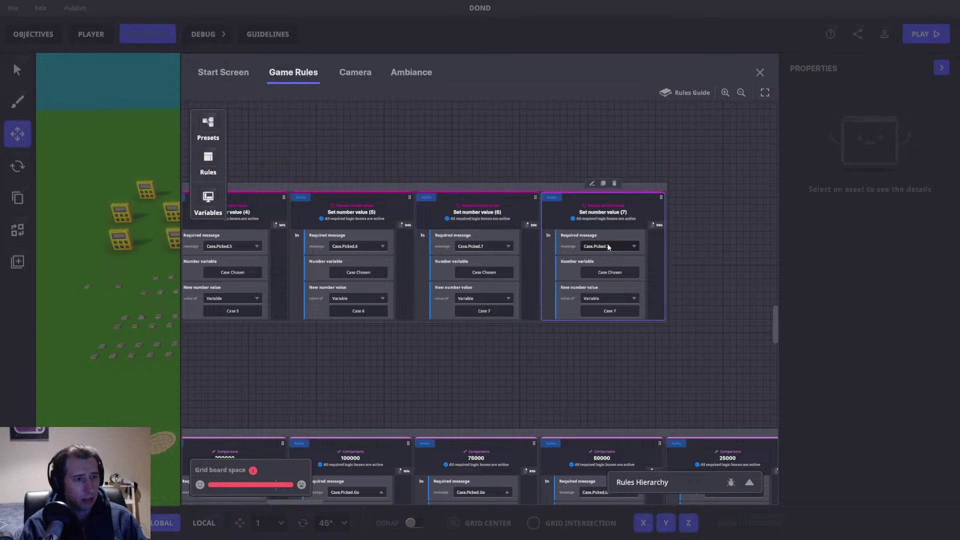
pyautogui.write('8')
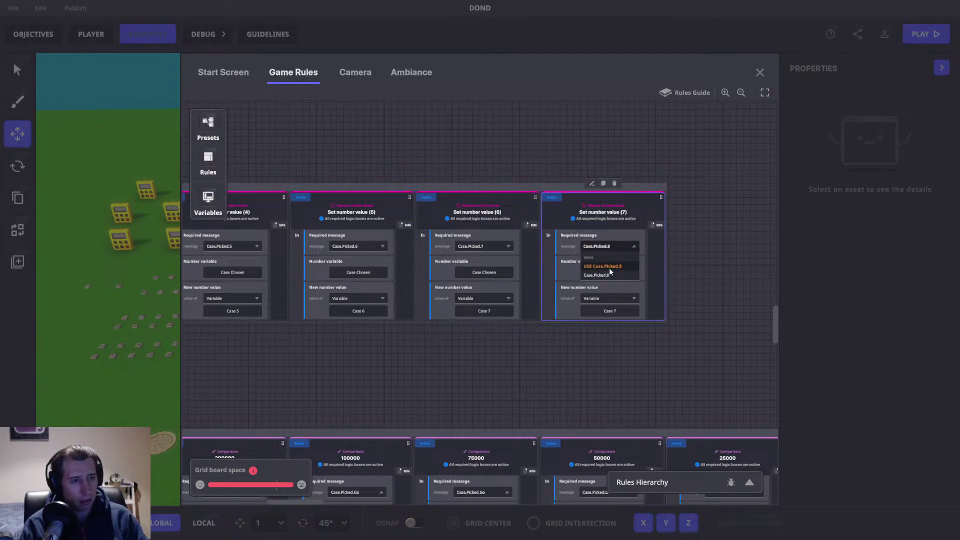
pyautogui.click(609, 268)
pyautogui.click(609, 311)
pyautogui.click(249, 266)
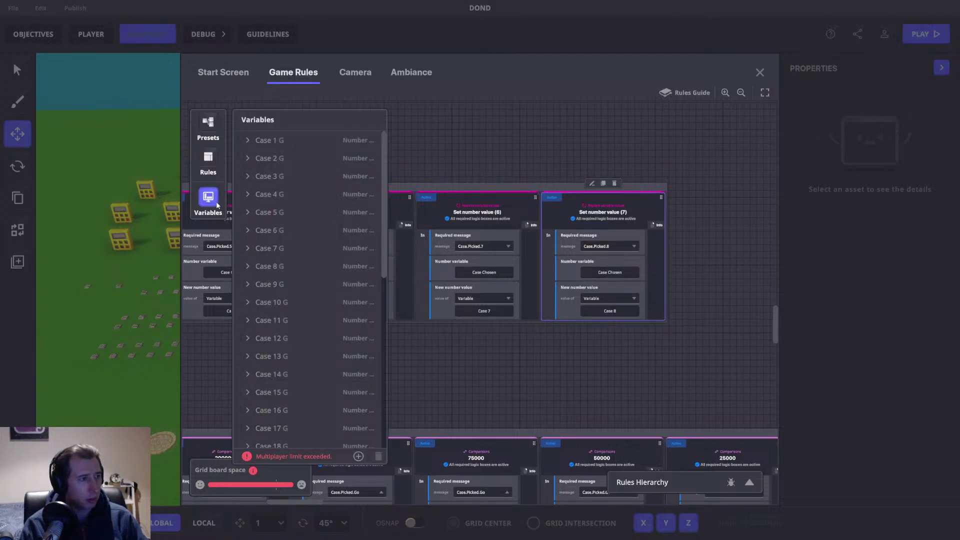
pyautogui.click(208, 199)
pyautogui.hscroll(5, 513, 229)
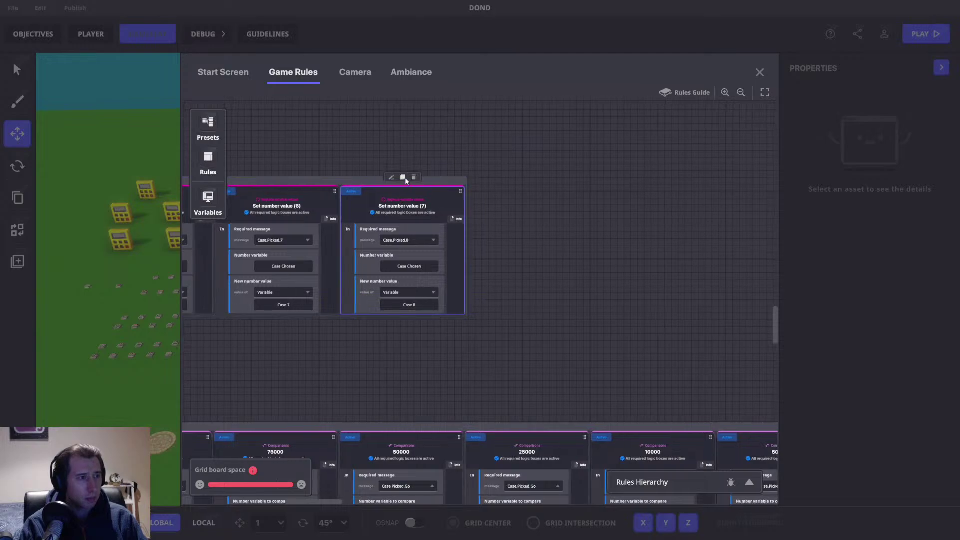
# Step: Add a copy mapping Case.Picked.9 to Case 9, then start a Case.Picked.10 copy
pyautogui.click(404, 178)
pyautogui.click(534, 242)
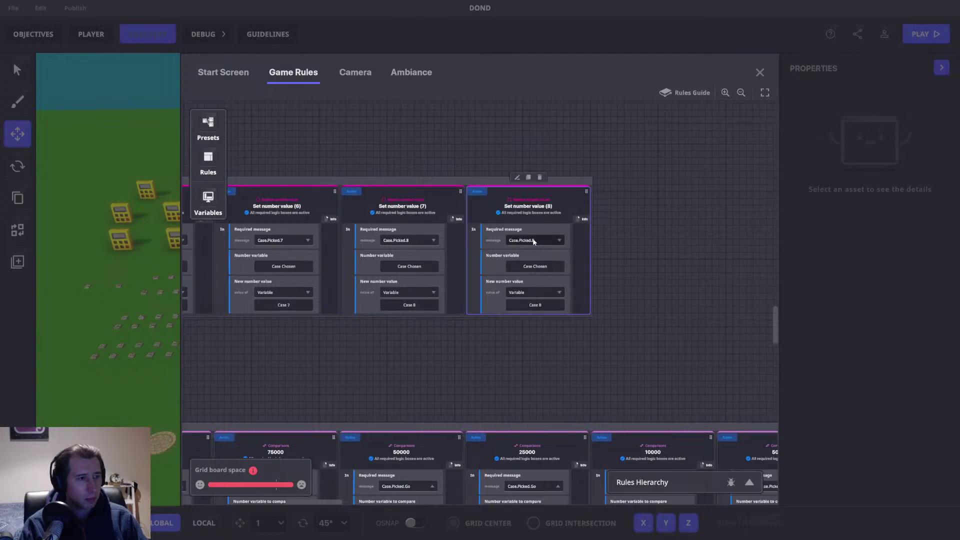
pyautogui.write('Case.Picked.9')
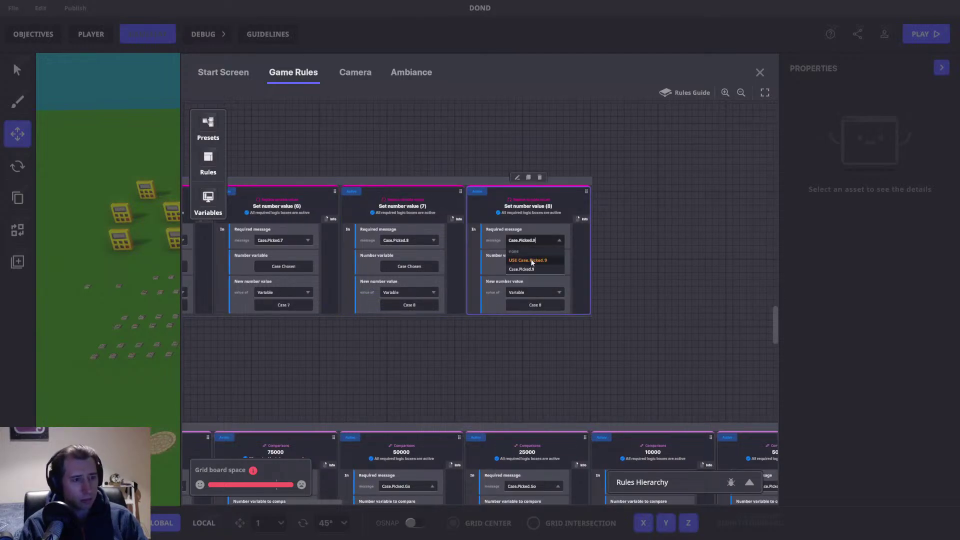
pyautogui.click(538, 306)
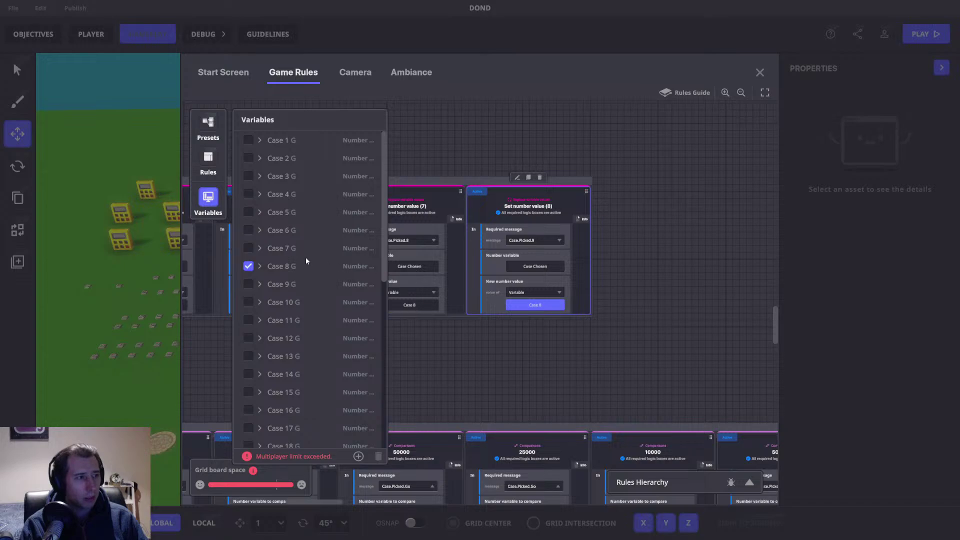
pyautogui.click(248, 284)
pyautogui.click(528, 177)
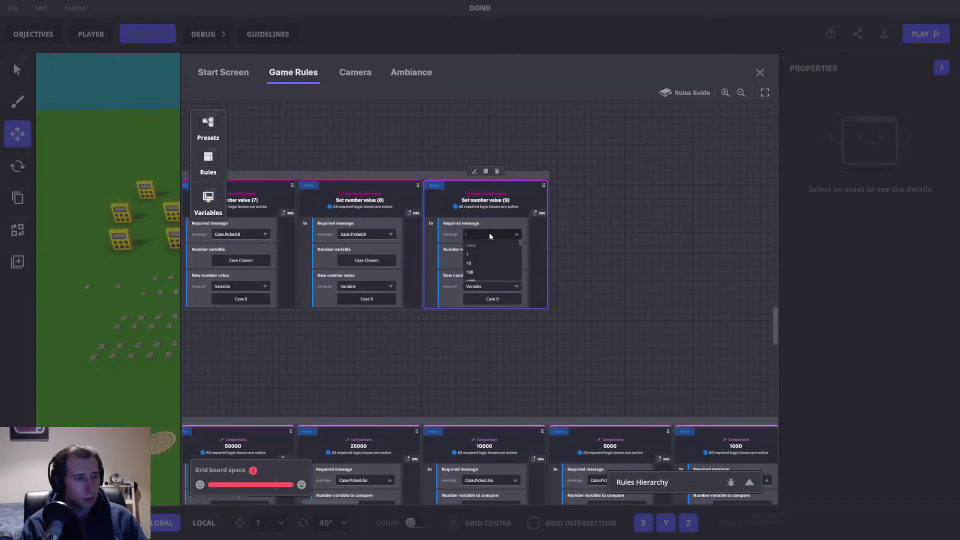
pyautogui.write('Case.Picked.10')
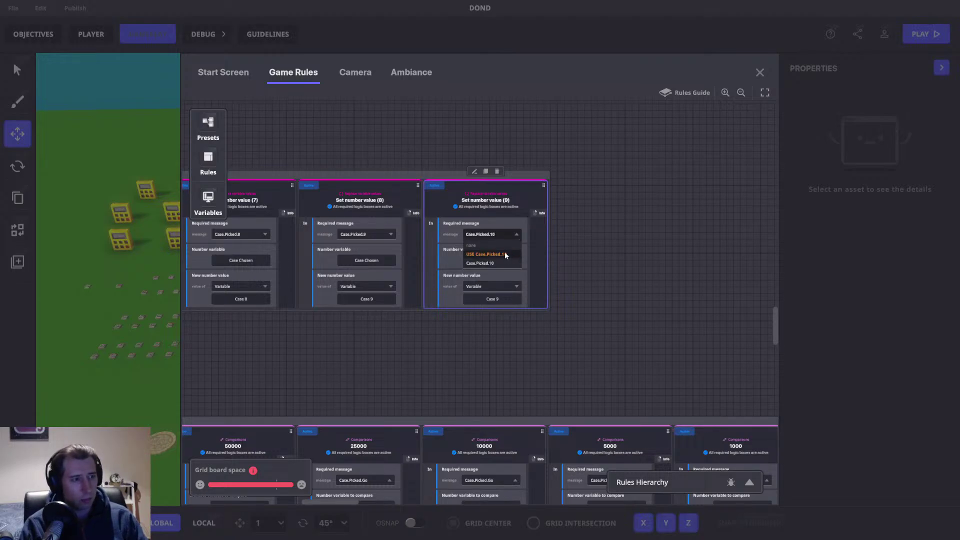
# Step: Finish the rule mapping Case.Picked.10 to Case 10
pyautogui.click(493, 299)
pyautogui.click(255, 302)
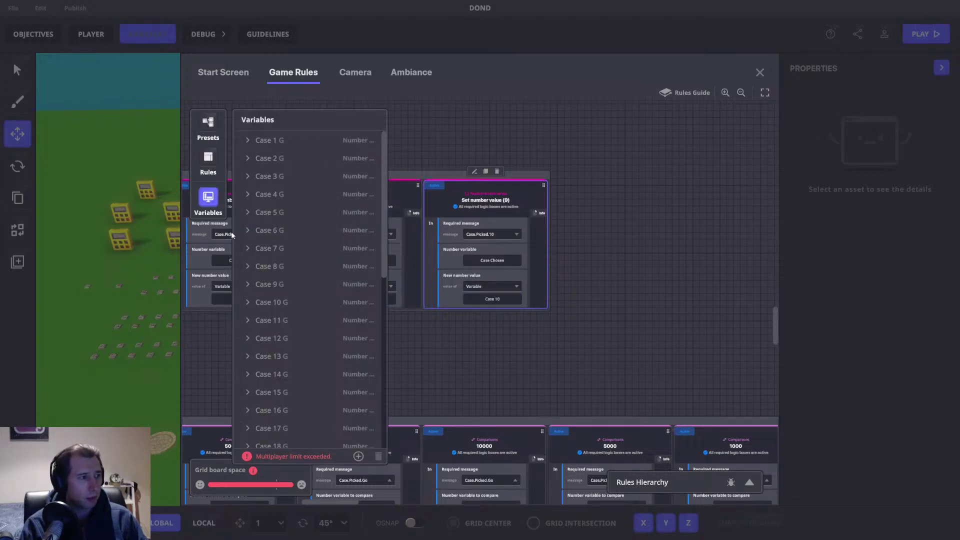
pyautogui.click(210, 198)
# Step: Add a copy mapping Case.Picked.11 to Case 11
pyautogui.click(485, 172)
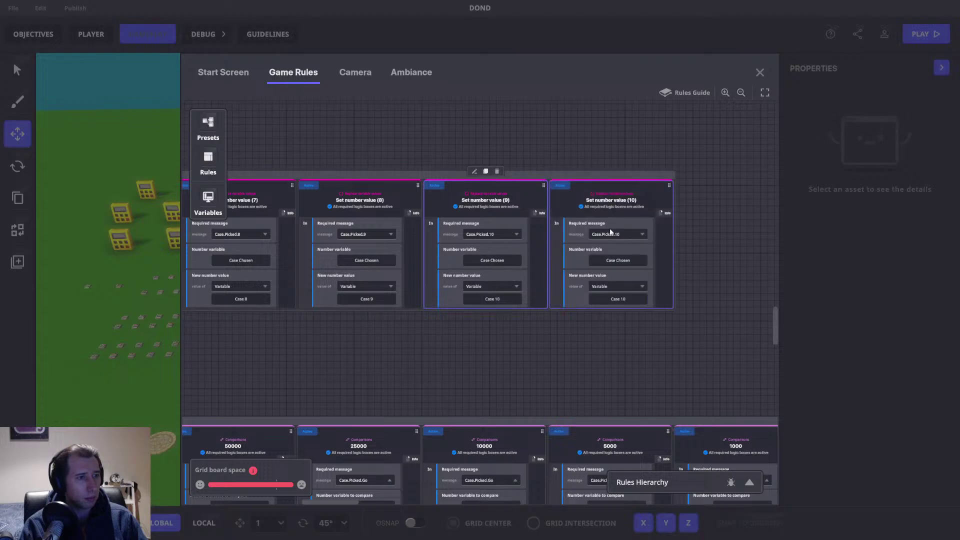
pyautogui.click(625, 235)
pyautogui.press('BackSpace')
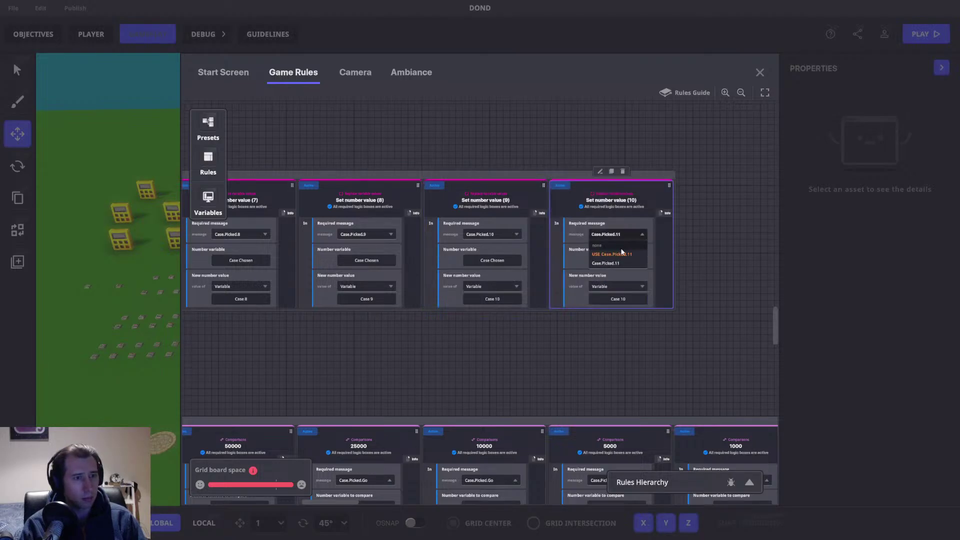
pyautogui.click(622, 254)
pyautogui.click(605, 235)
pyautogui.write('Case.Picked.11')
pyautogui.press('Return')
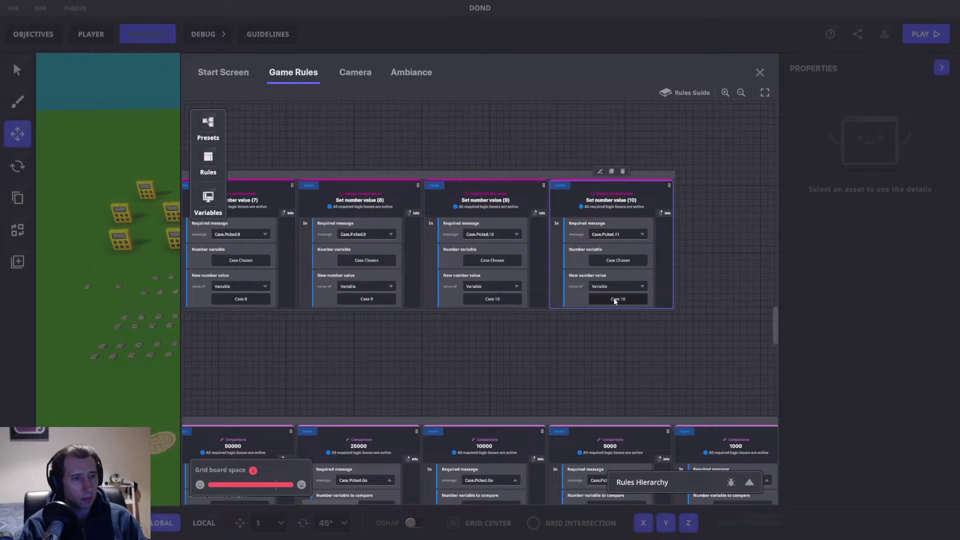
pyautogui.click(615, 299)
pyautogui.click(253, 320)
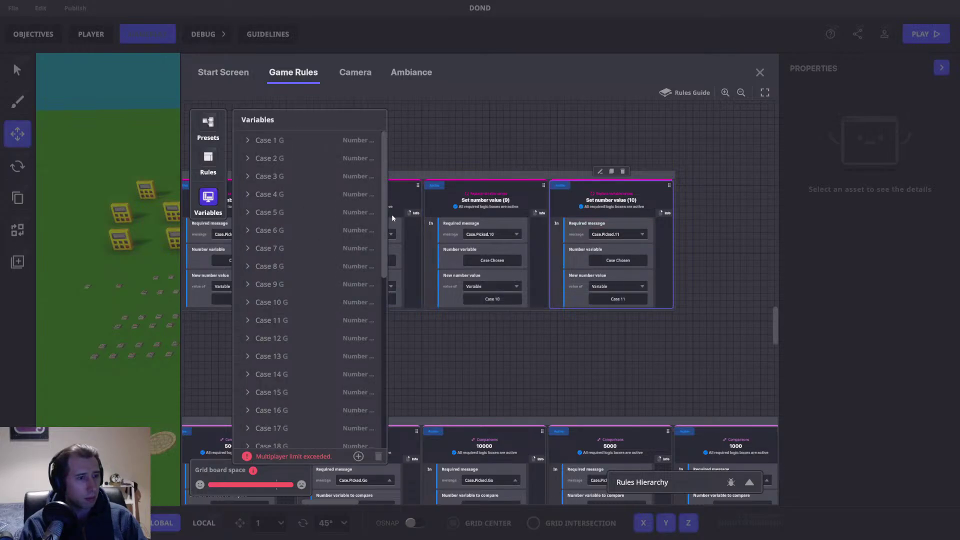
# Step: Add a copy mapping Case.Picked.12 to Case 12
pyautogui.click(387, 171)
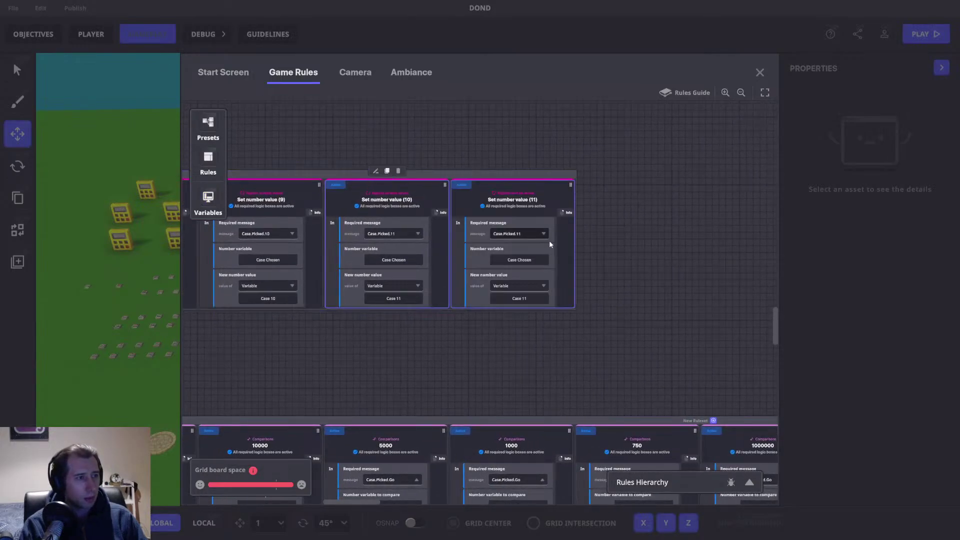
pyautogui.click(518, 236)
pyautogui.press('BackSpace')
pyautogui.press('BackSpace')
pyautogui.write('12')
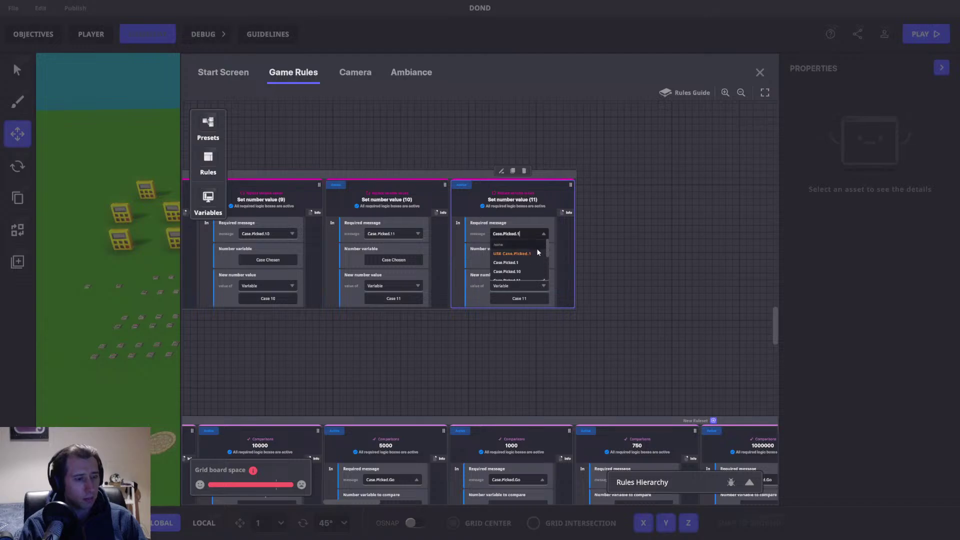
pyautogui.click(538, 253)
pyautogui.click(522, 299)
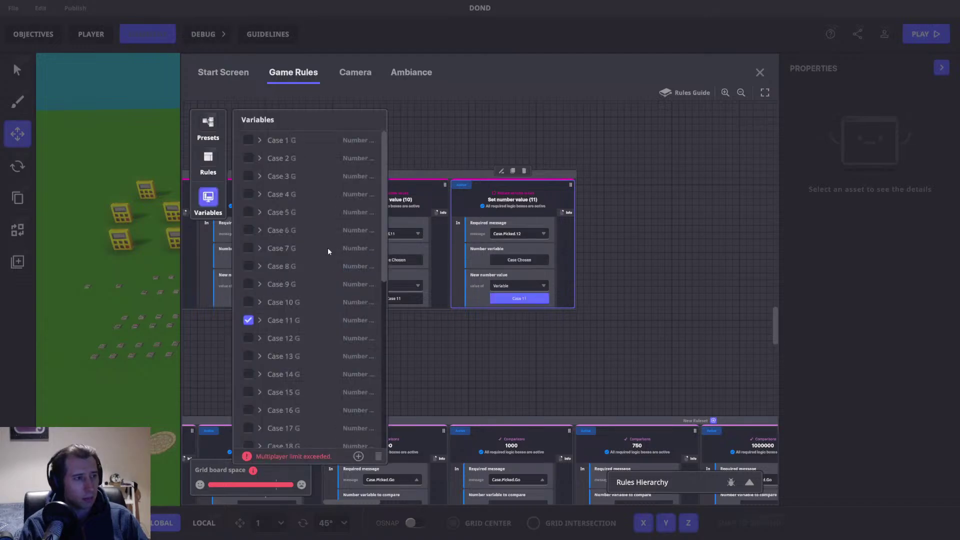
pyautogui.click(247, 338)
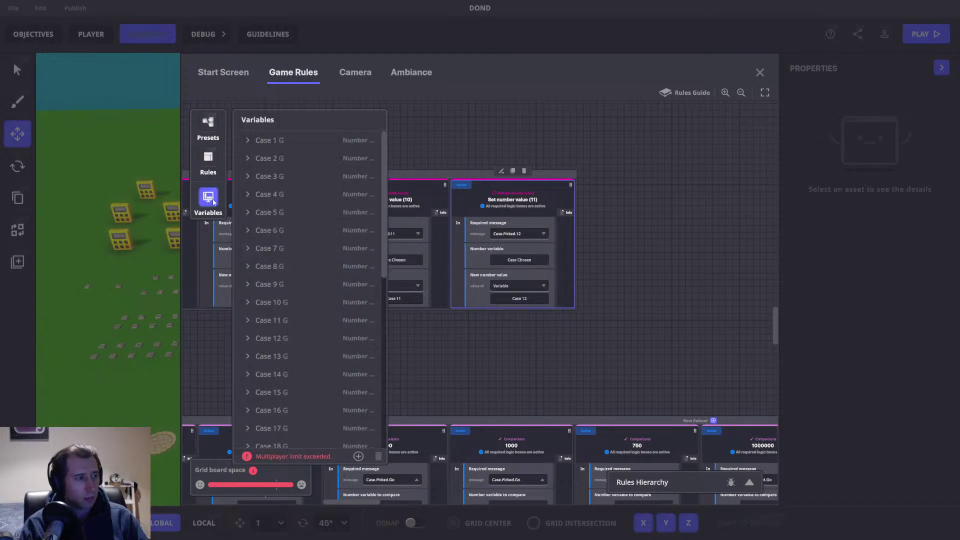
# Step: Add a copy mapping Case.Picked.13 to Case 13
pyautogui.click(512, 170)
pyautogui.click(658, 233)
pyautogui.write('Case.Picked.13')
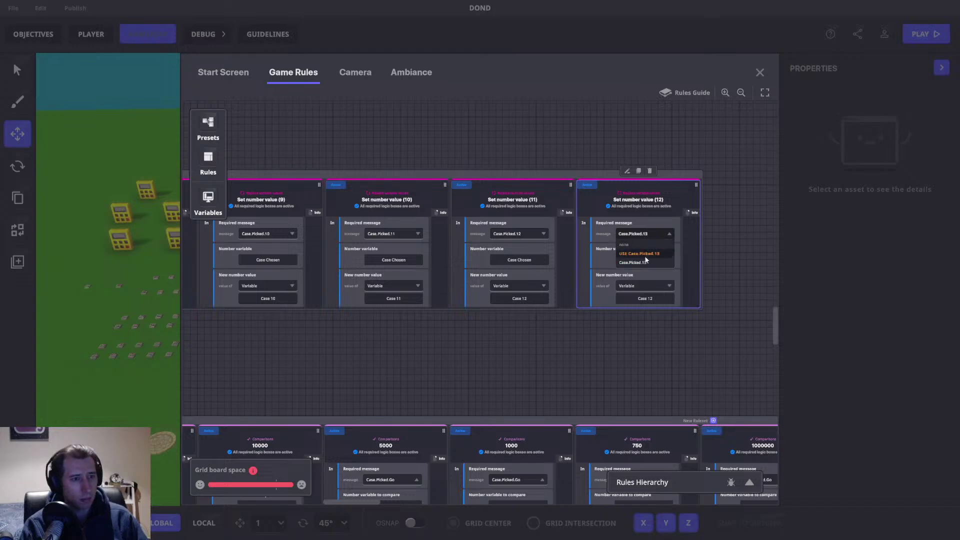
pyautogui.click(645, 255)
pyautogui.click(644, 298)
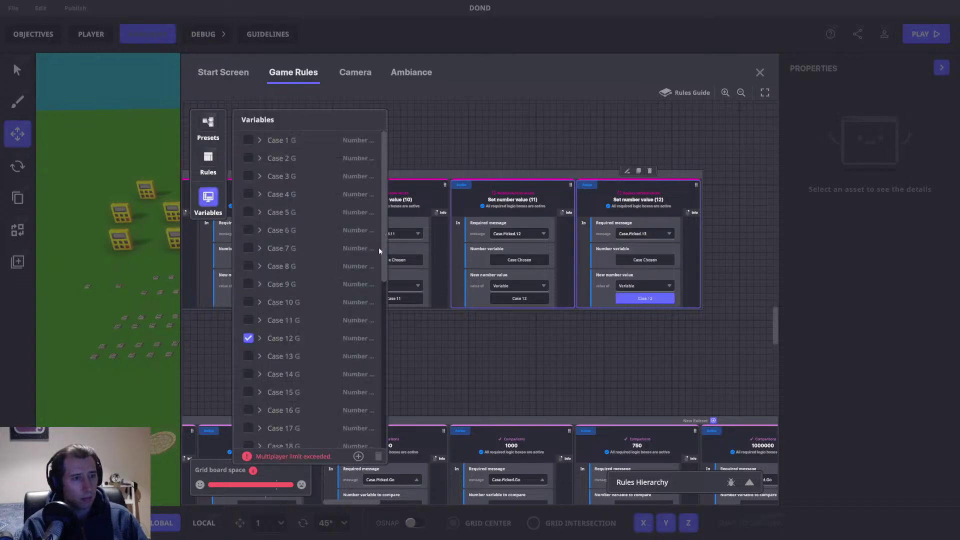
pyautogui.click(248, 356)
pyautogui.click(208, 196)
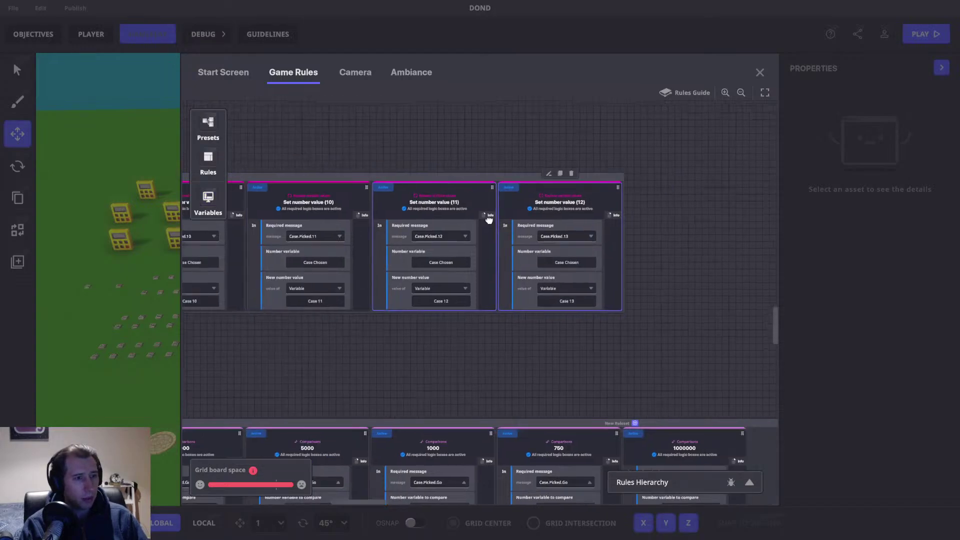
# Step: Move rule (12) into the row beside rule (11) and duplicate it
pyautogui.click(434, 178)
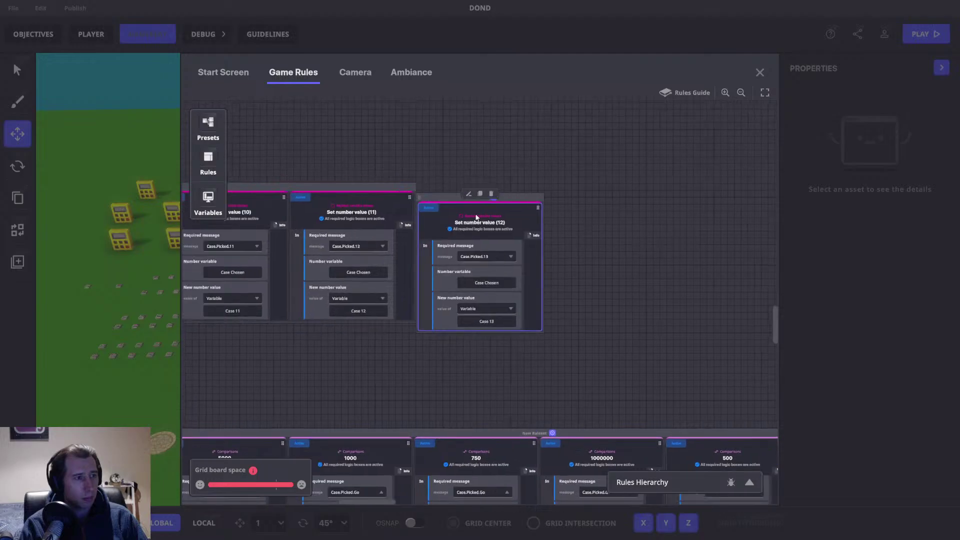
pyautogui.moveTo(482, 217); pyautogui.dragTo(483, 219)
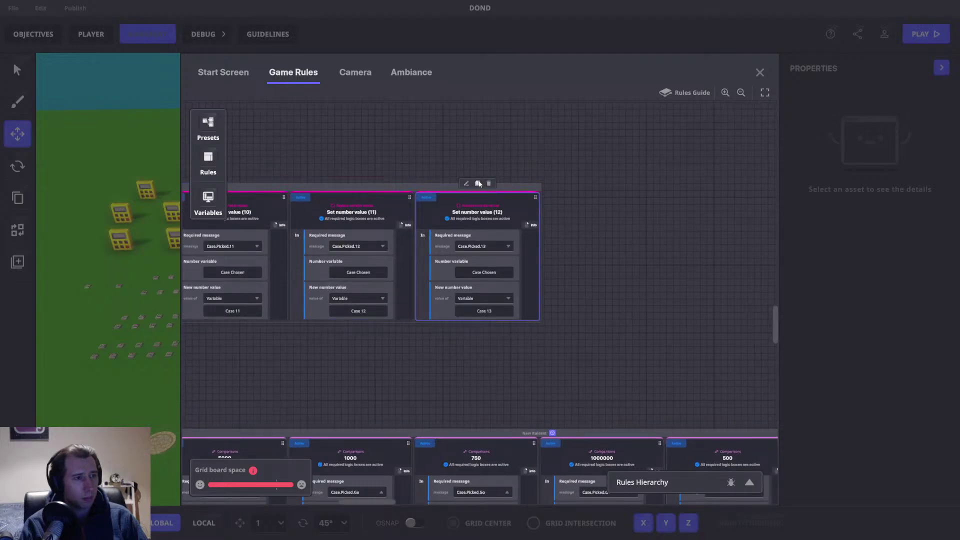
pyautogui.click(479, 184)
# Step: Give rule (13) the required message Case.Picked.14 and the value Case 14
pyautogui.click(598, 245)
pyautogui.press('BackSpace')
pyautogui.press('BackSpace')
pyautogui.write('14')
pyautogui.click(607, 312)
pyautogui.scroll(-3, 292, 314)
pyautogui.click(250, 254)
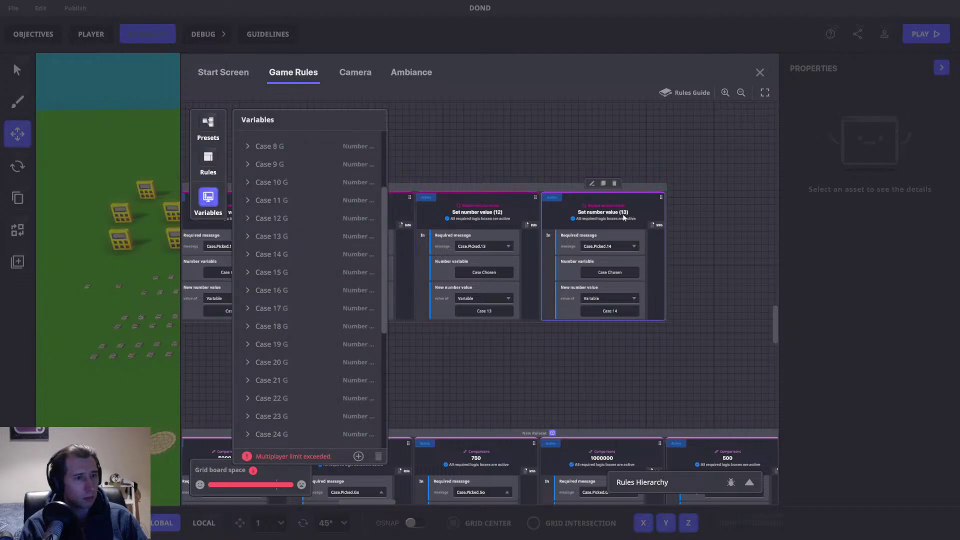
# Step: Duplicate it into a rule requiring Case.Picked.15 with value Case 15
pyautogui.click(603, 183)
pyautogui.click(727, 245)
pyautogui.press('BackSpace')
pyautogui.write('Case.Picked.15')
pyautogui.click(730, 266)
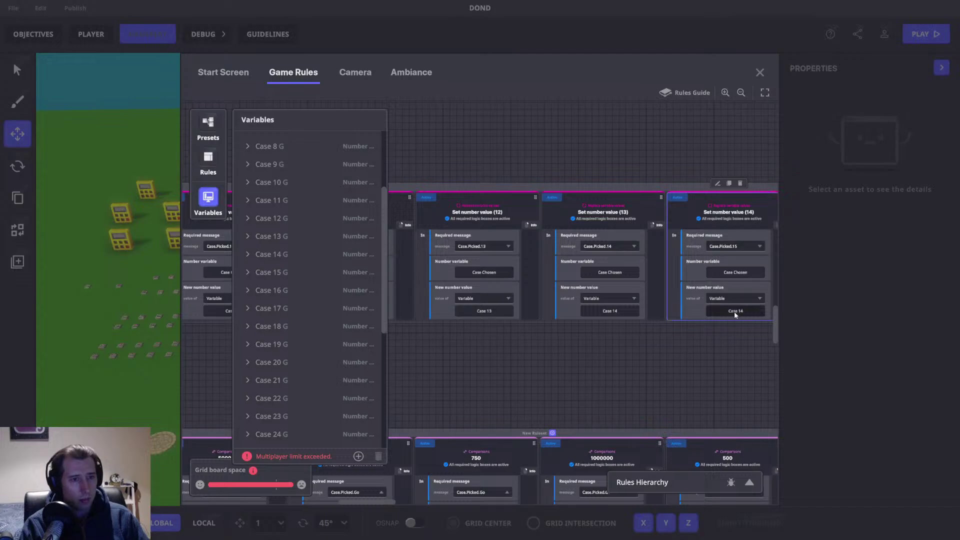
pyautogui.click(733, 311)
pyautogui.click(250, 272)
# Step: Add a duplicated rule requiring Case.Picked.16 that sets value Case 16
pyautogui.moveTo(712, 379); pyautogui.dragTo(596, 342)
pyautogui.click(562, 152)
pyautogui.click(693, 228)
pyautogui.click(689, 218)
pyautogui.write('Case.Picked.16')
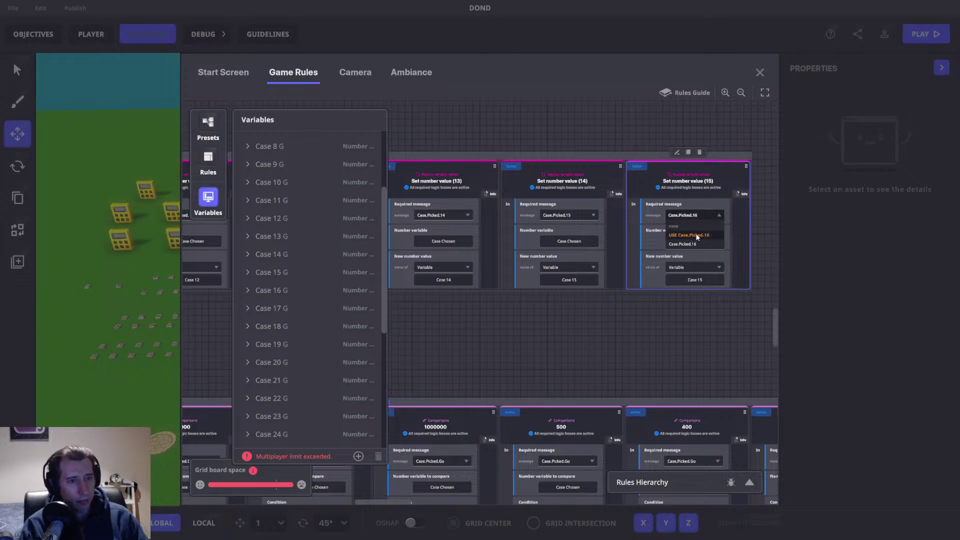
pyautogui.click(698, 235)
pyautogui.click(688, 280)
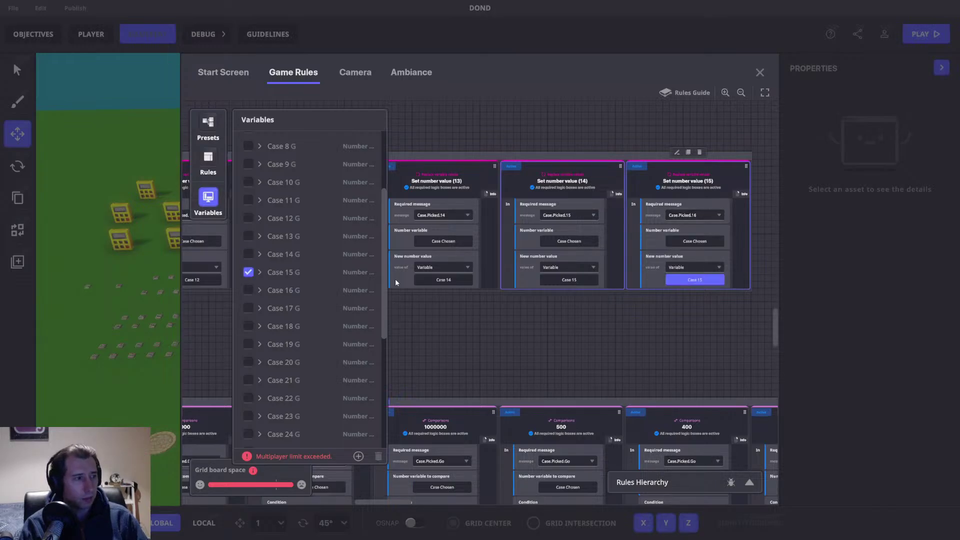
pyautogui.click(272, 290)
# Step: Add a duplicated rule requiring Case.Picked.17 that sets value Case 17
pyautogui.hotkey('ctrl', 'd')
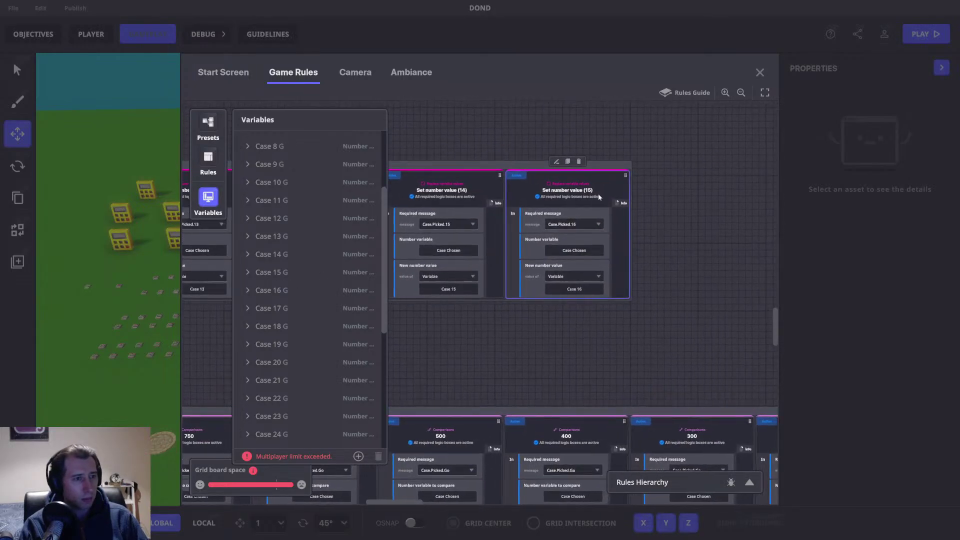
pyautogui.click(683, 225)
pyautogui.press('BackSpace')
pyautogui.write('7')
pyautogui.click(697, 244)
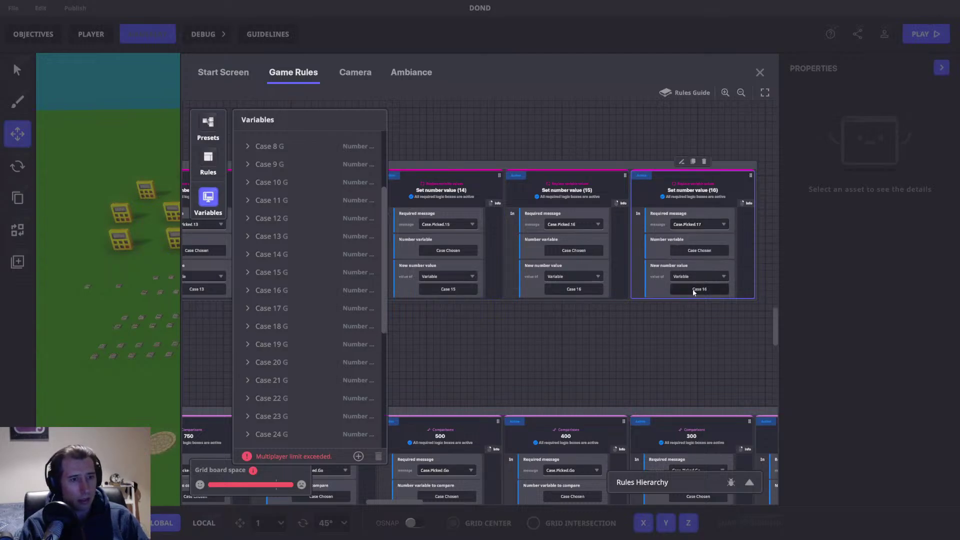
pyautogui.click(692, 288)
pyautogui.click(248, 308)
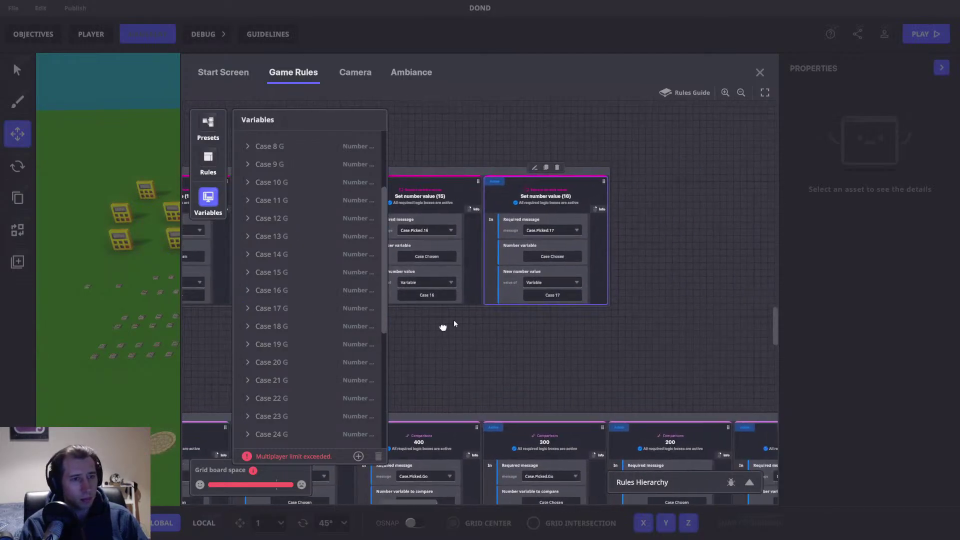
# Step: Add a duplicated rule requiring Case.Picked.18 that sets value Case 18
pyautogui.click(532, 168)
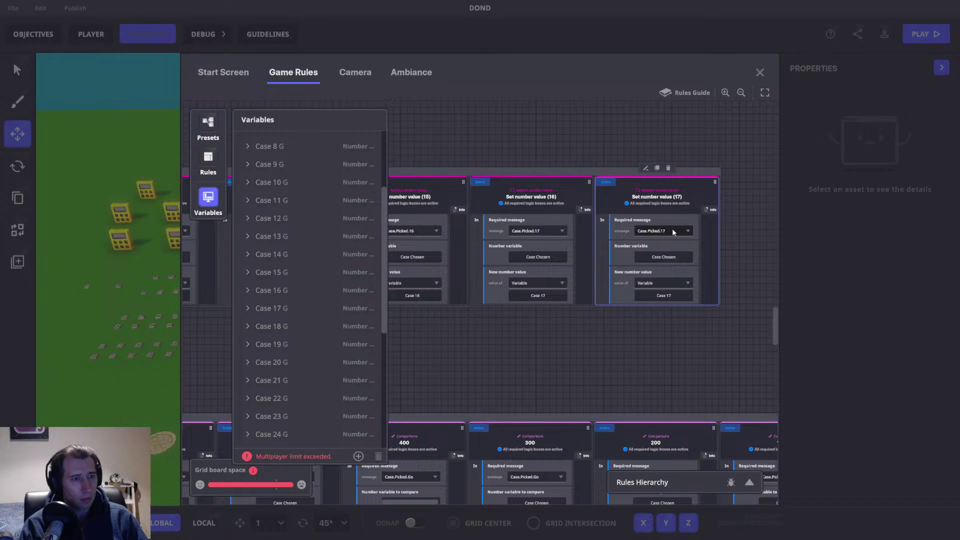
pyautogui.click(672, 228)
pyautogui.press('BackSpace')
pyautogui.write('8')
pyautogui.click(666, 269)
pyautogui.click(657, 296)
pyautogui.click(253, 326)
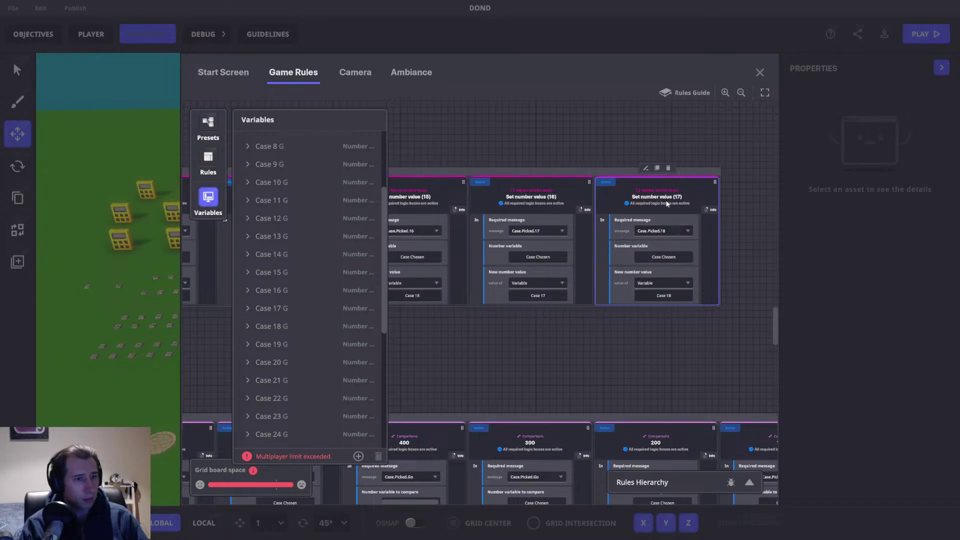
# Step: Add a duplicated rule requiring Case.Picked.19 that sets value Case 19
pyautogui.click(658, 168)
pyautogui.moveTo(748, 231); pyautogui.dragTo(563, 244)
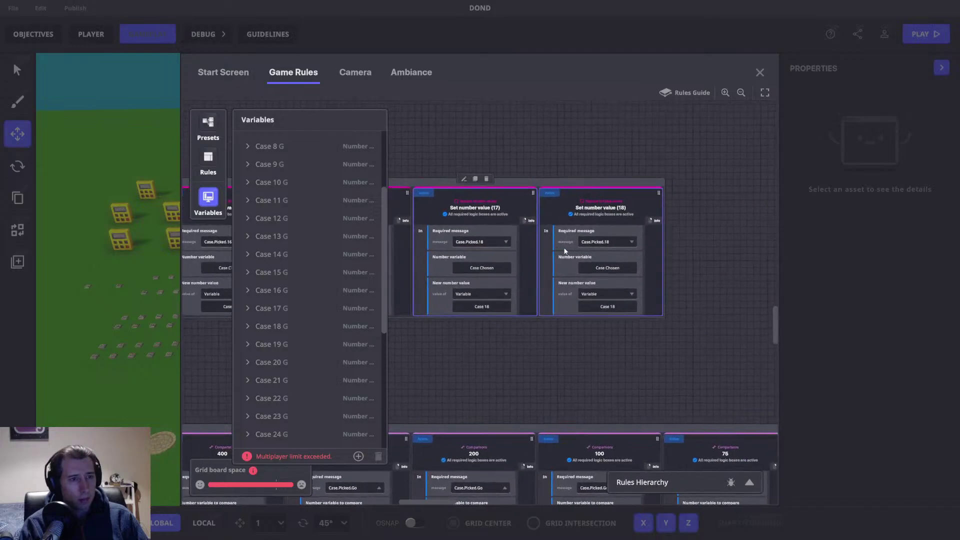
pyautogui.click(604, 242)
pyautogui.press('BackSpace')
pyautogui.write('9')
pyautogui.click(605, 307)
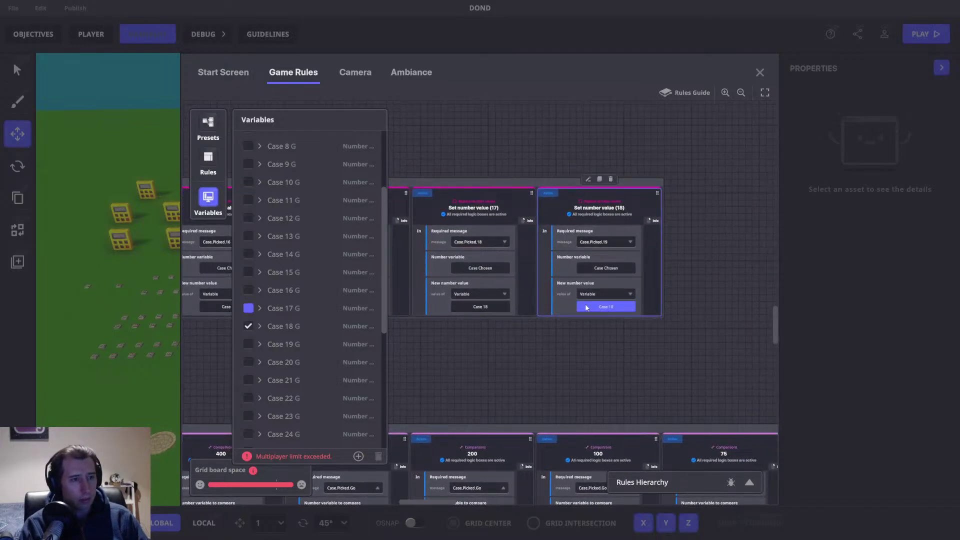
pyautogui.click(250, 344)
# Step: Add a duplicated rule requiring Case.Picked.20 that sets value Case 20
pyautogui.click(600, 179)
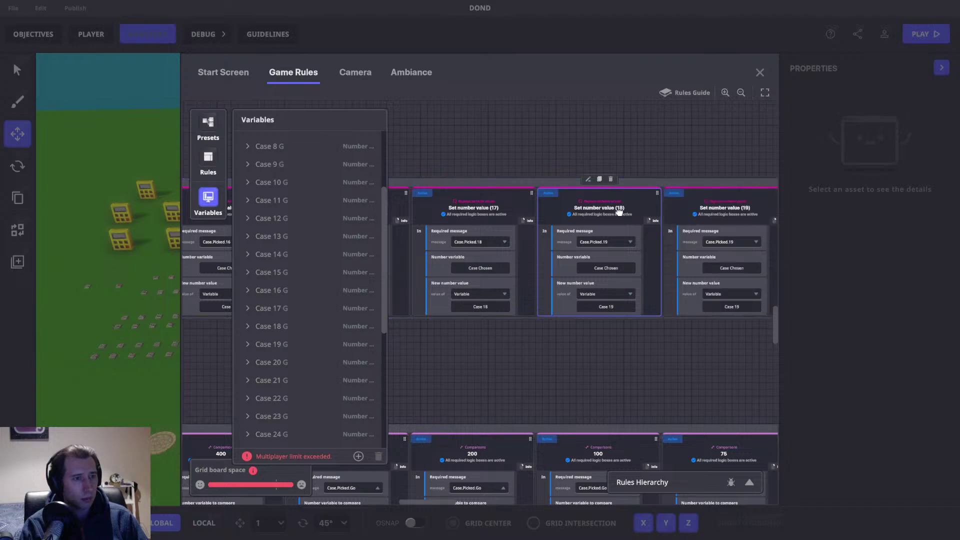
pyautogui.moveTo(700, 243); pyautogui.dragTo(575, 247)
pyautogui.click(575, 246)
pyautogui.press('BackSpace')
pyautogui.press('BackSpace')
pyautogui.write('20')
pyautogui.click(593, 265)
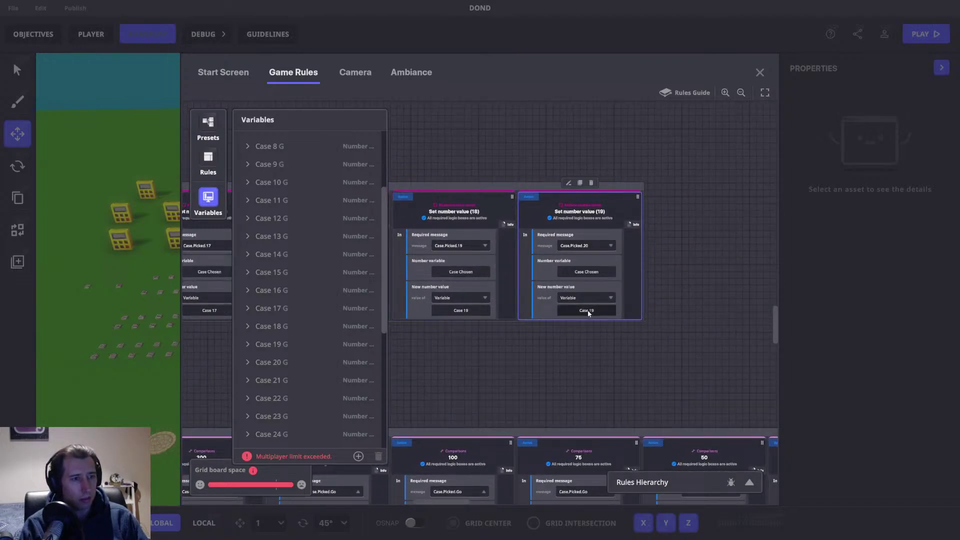
pyautogui.click(586, 310)
pyautogui.click(248, 362)
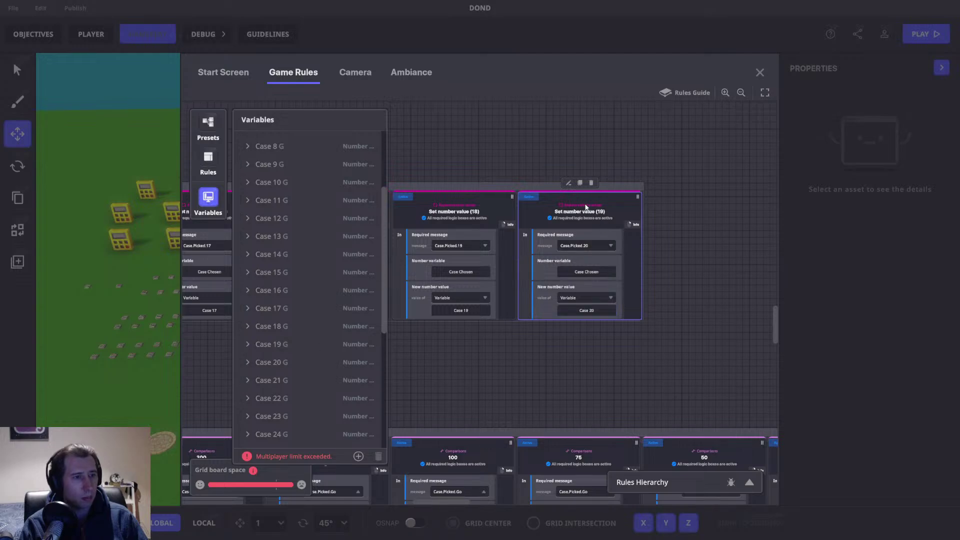
# Step: Add a duplicated rule requiring Case.Picked.21 that sets value Case 21
pyautogui.click(579, 182)
pyautogui.click(701, 245)
pyautogui.press('BackSpace')
pyautogui.press('BackSpace')
pyautogui.write('21')
pyautogui.click(700, 274)
pyautogui.click(712, 310)
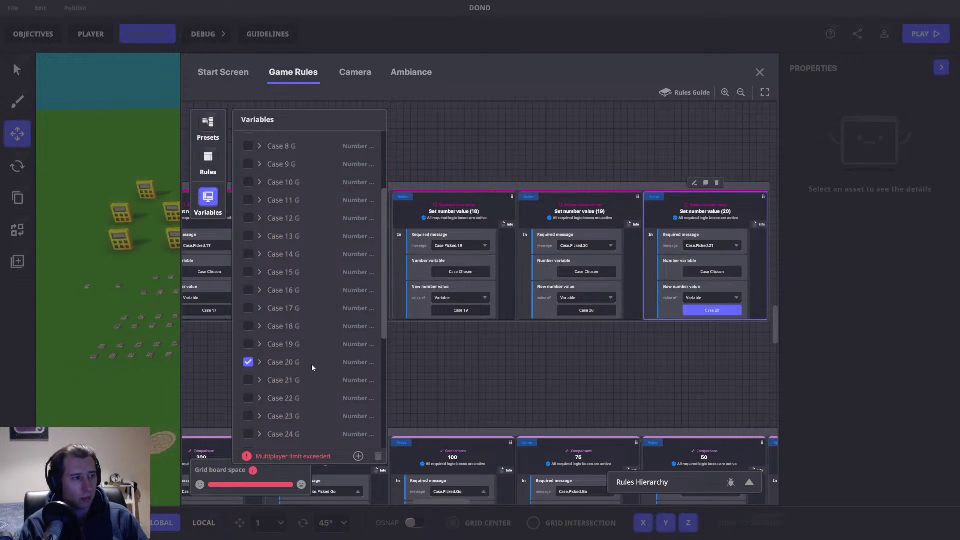
pyautogui.click(248, 380)
# Step: Add a duplicated rule requiring Case.Picked.22 that sets value Case 22
pyautogui.moveTo(638, 357); pyautogui.dragTo(451, 317)
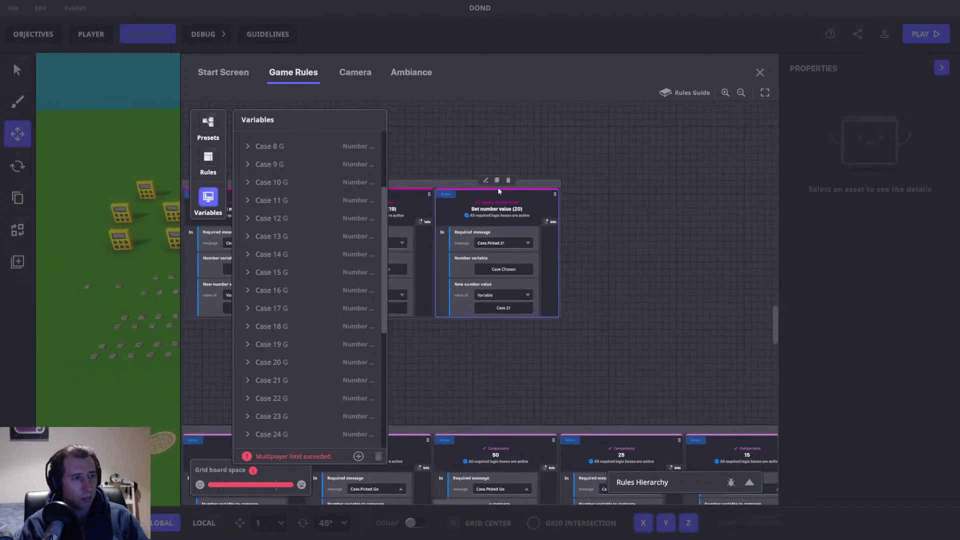
pyautogui.click(496, 180)
pyautogui.click(623, 244)
pyautogui.press('BackSpace')
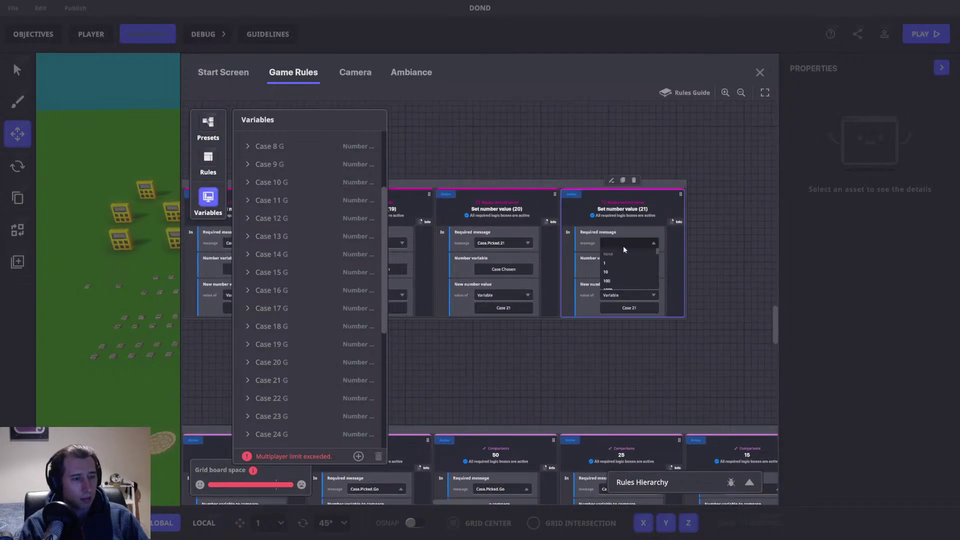
pyautogui.write('22')
pyautogui.click(630, 306)
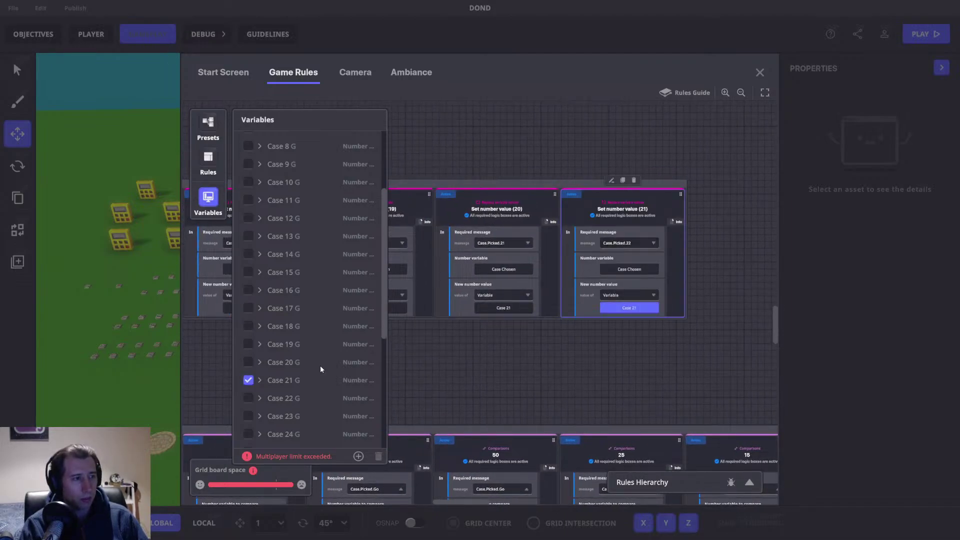
pyautogui.click(248, 399)
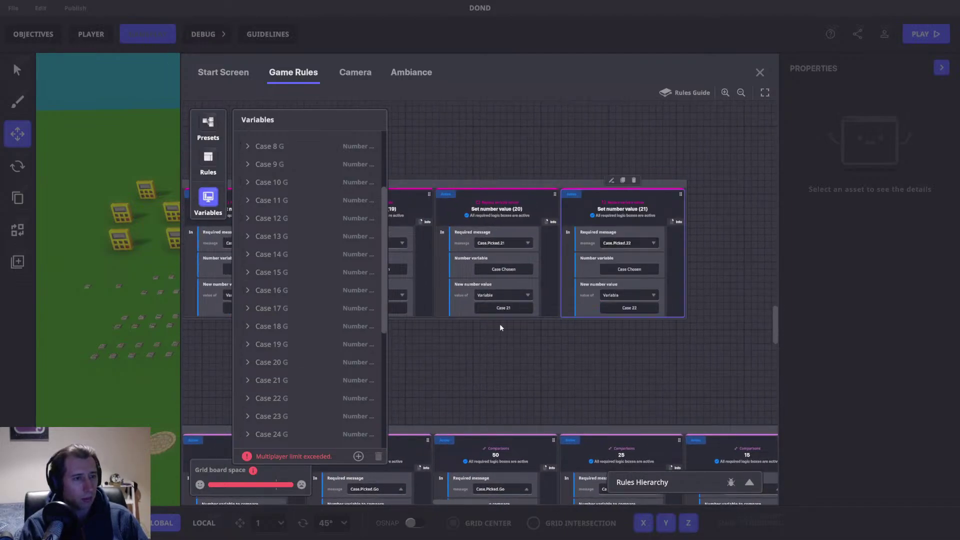
# Step: Add a duplicated rule requiring Case.Picked.23 that sets value Case 23
pyautogui.click(622, 181)
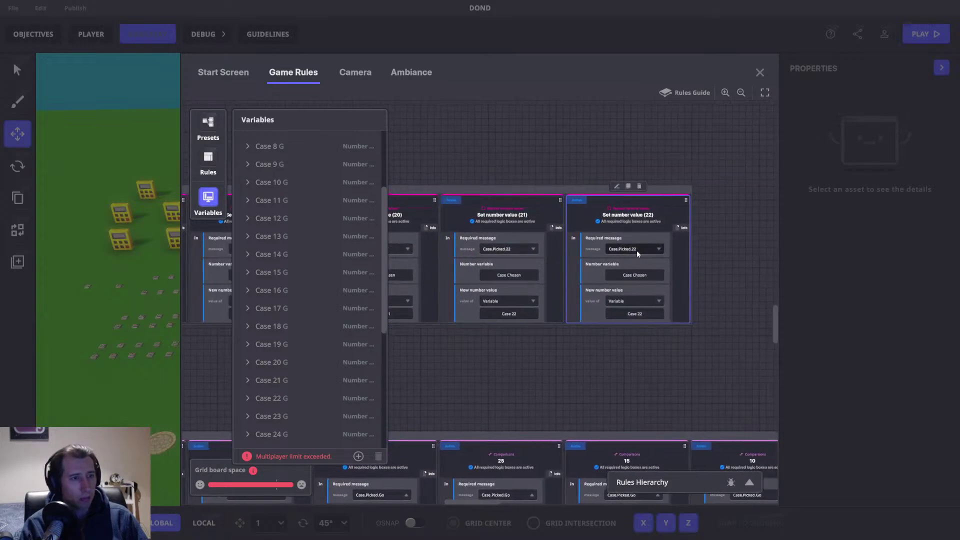
pyautogui.click(637, 250)
pyautogui.write('Case.Picked.2')
pyautogui.write('3')
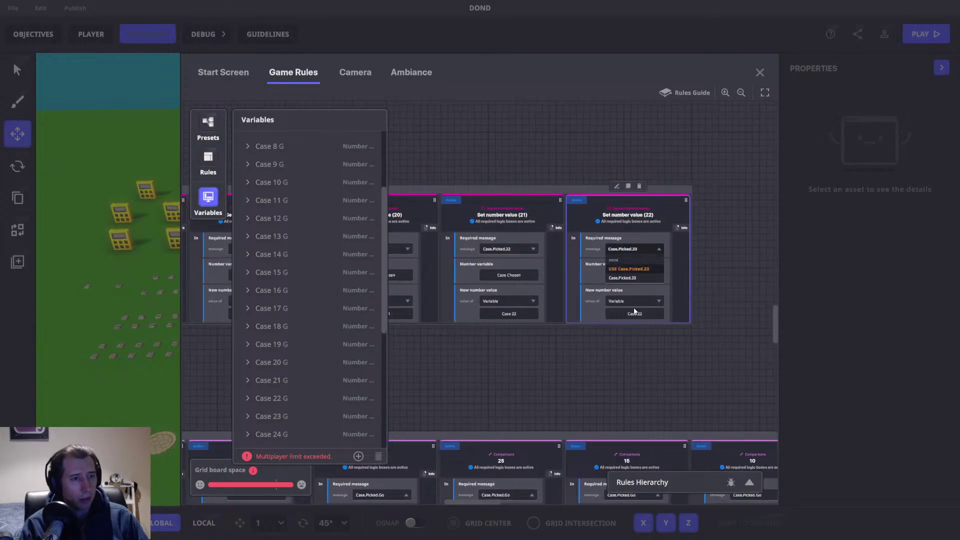
pyautogui.click(634, 312)
pyautogui.click(249, 415)
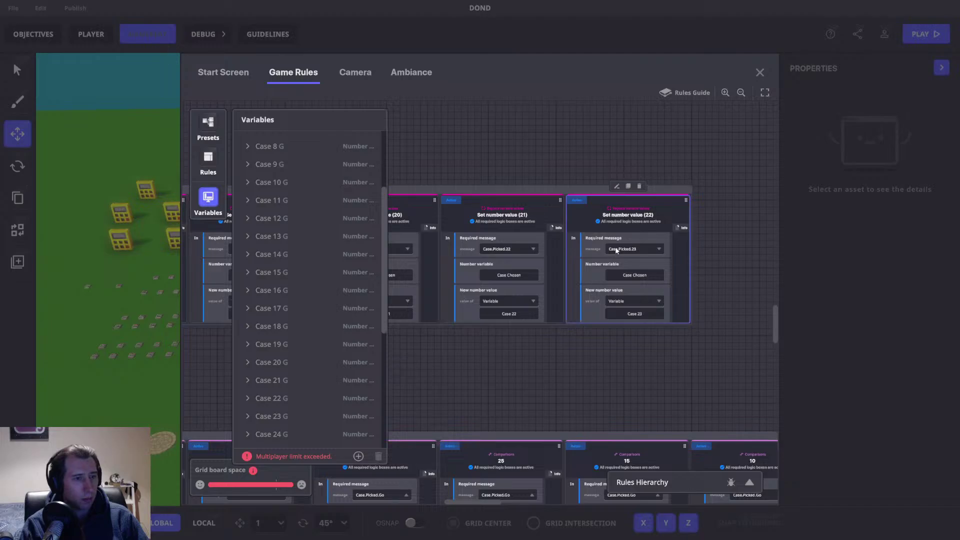
# Step: Add a duplicated rule requiring Case.Picked.24 that sets value Case 24
pyautogui.click(628, 187)
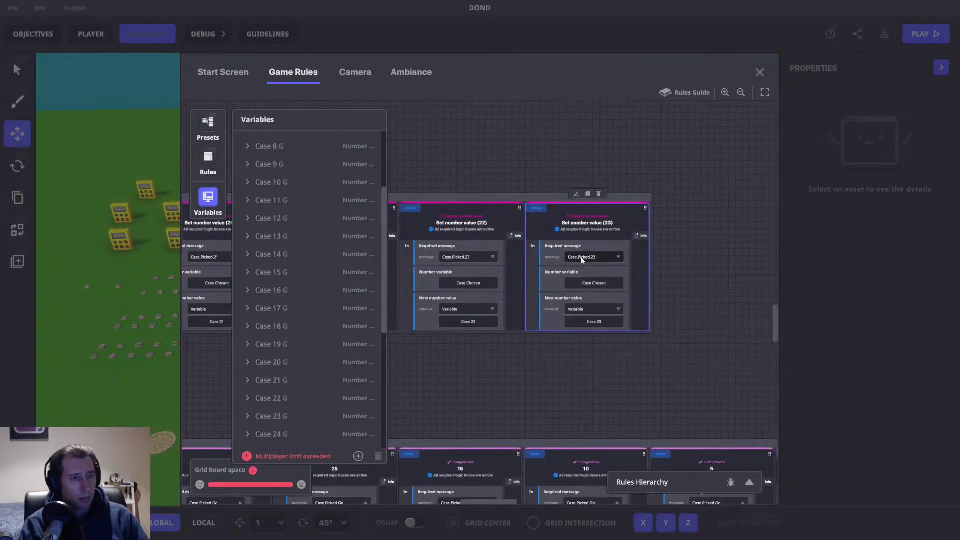
pyautogui.click(582, 258)
pyautogui.press('BackSpace')
pyautogui.write('4')
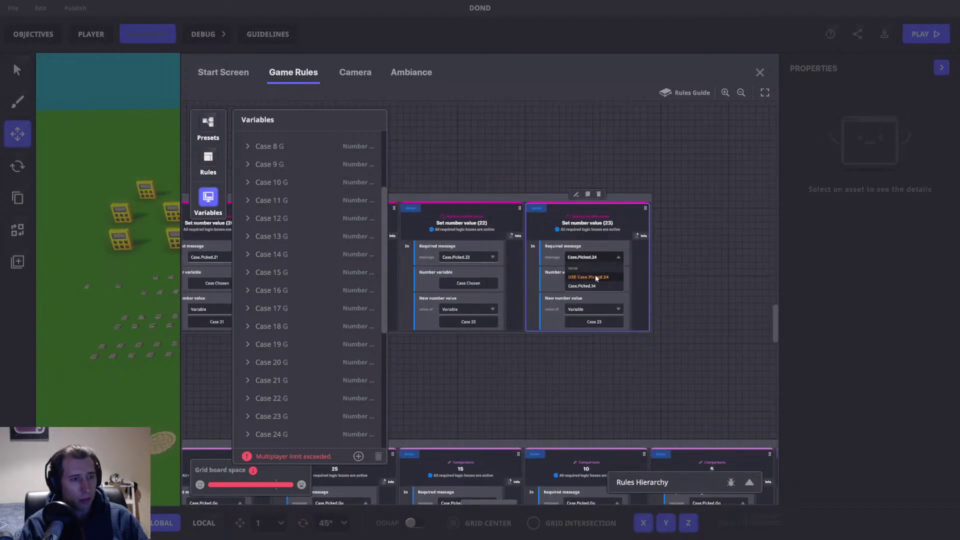
pyautogui.click(595, 278)
pyautogui.click(594, 322)
pyautogui.scroll(-5, 257, 380)
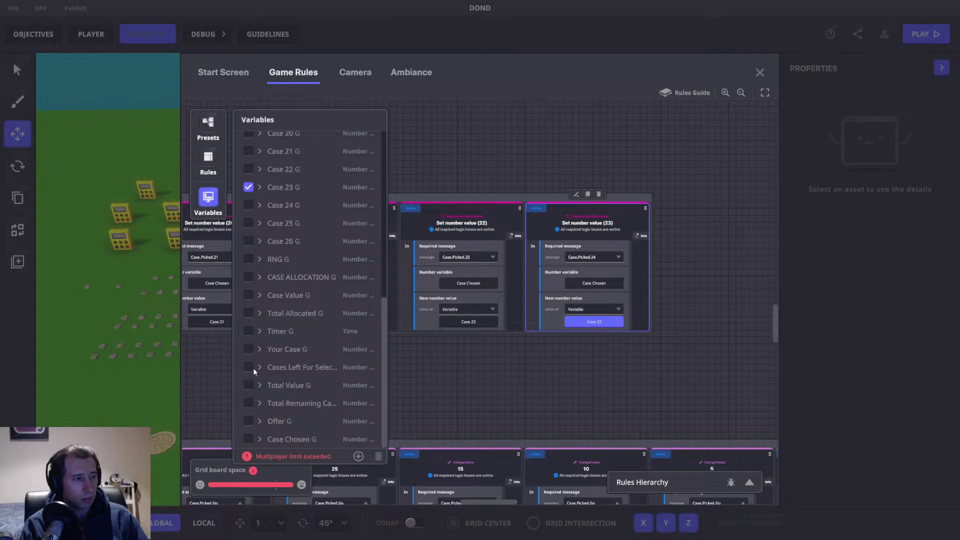
pyautogui.click(248, 205)
# Step: Add a duplicated rule requiring Case.Picked.25 that sets value Case 25
pyautogui.click(588, 194)
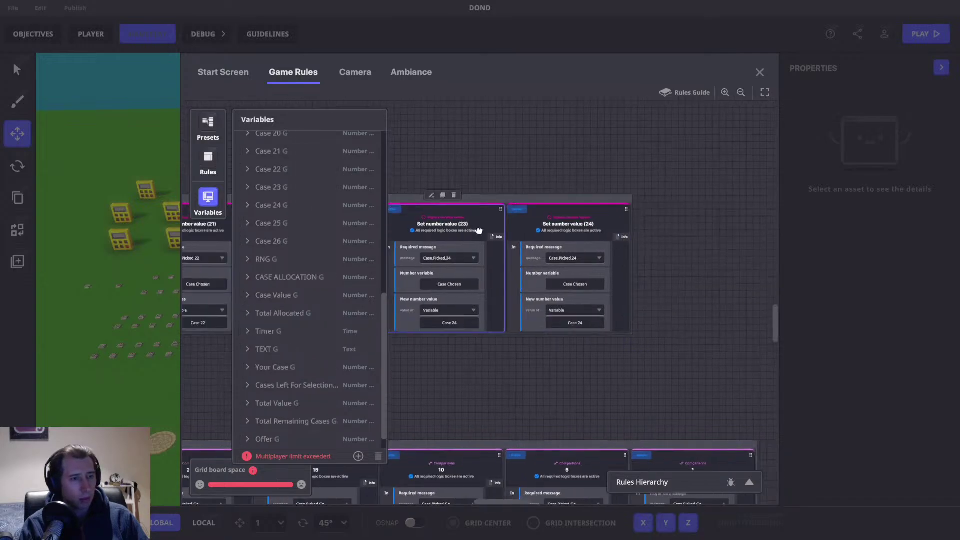
pyautogui.click(563, 258)
pyautogui.press('BackSpace')
pyautogui.write('5')
pyautogui.press('Return')
pyautogui.click(566, 322)
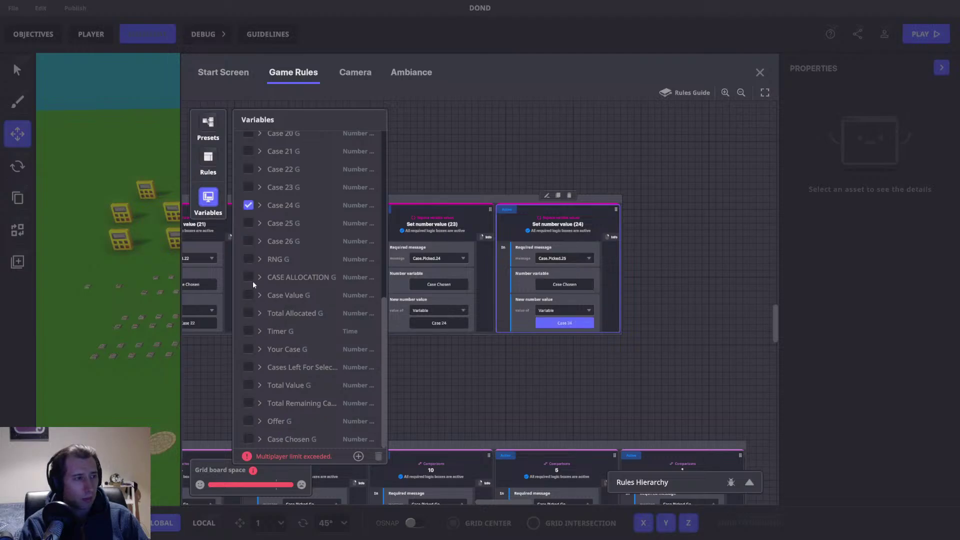
pyautogui.click(248, 223)
# Step: Add a duplicated rule requiring Case.Picked.26 that sets value Case 26
pyautogui.click(560, 196)
pyautogui.moveTo(634, 218); pyautogui.dragTo(517, 229)
pyautogui.click(583, 264)
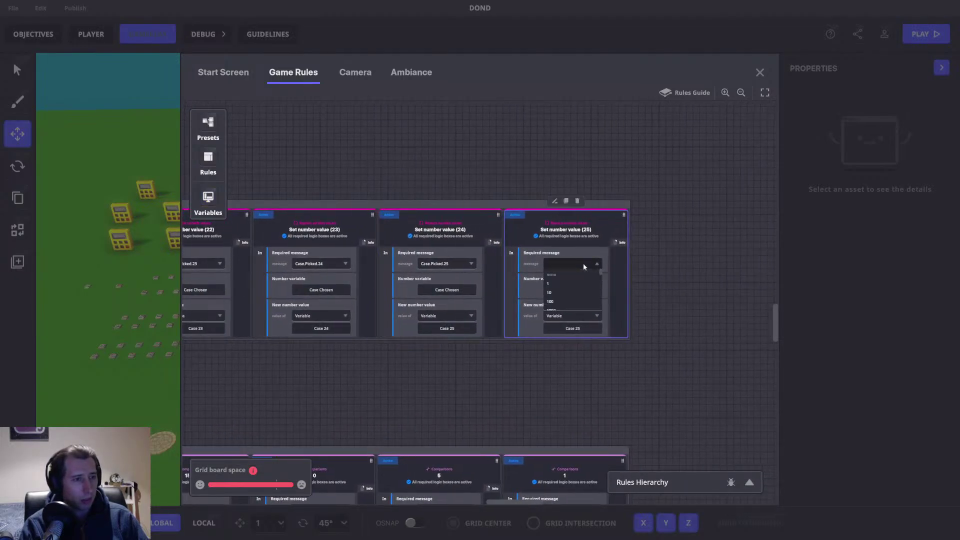
pyautogui.write('Case.Picked.26')
pyautogui.press('Return')
pyautogui.click(573, 328)
pyautogui.scroll(-5, 266, 332)
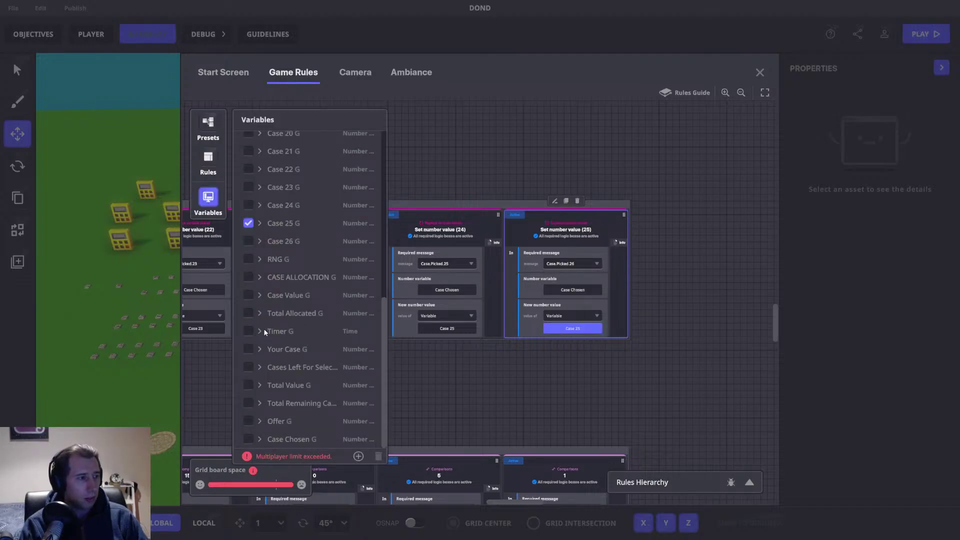
pyautogui.click(248, 241)
# Step: Scroll to the Send Message row and inspect the 1000000 Set.Text message's arguments
pyautogui.hscroll(-10, 362, 293)
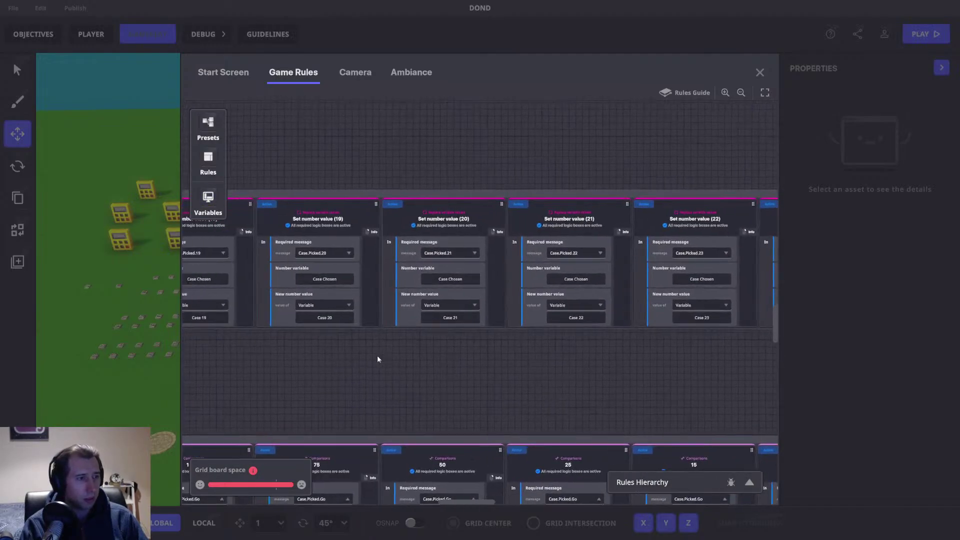
pyautogui.hscroll(-10, 347, 359)
pyautogui.scroll(-1, 445, 354)
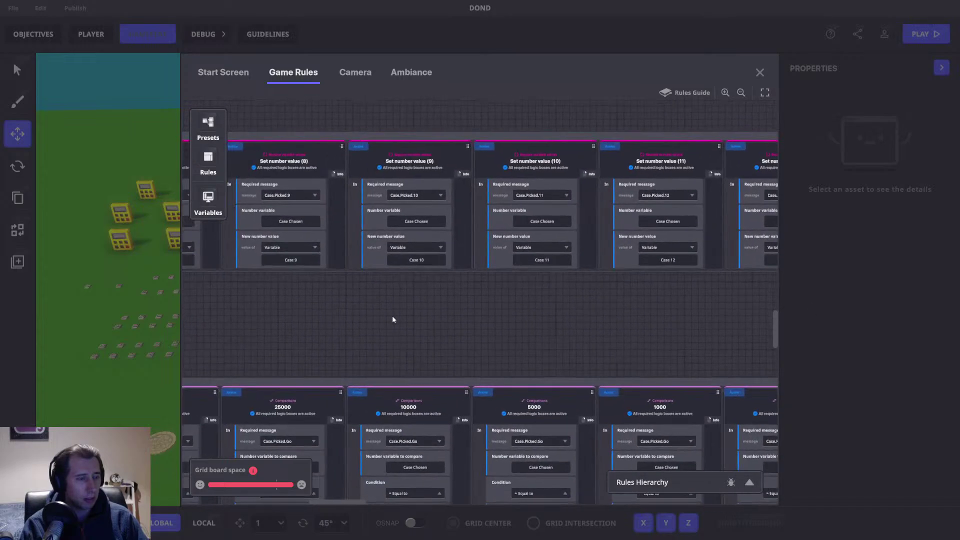
pyautogui.hscroll(-15, 379, 319)
pyautogui.scroll(-2, 440, 311)
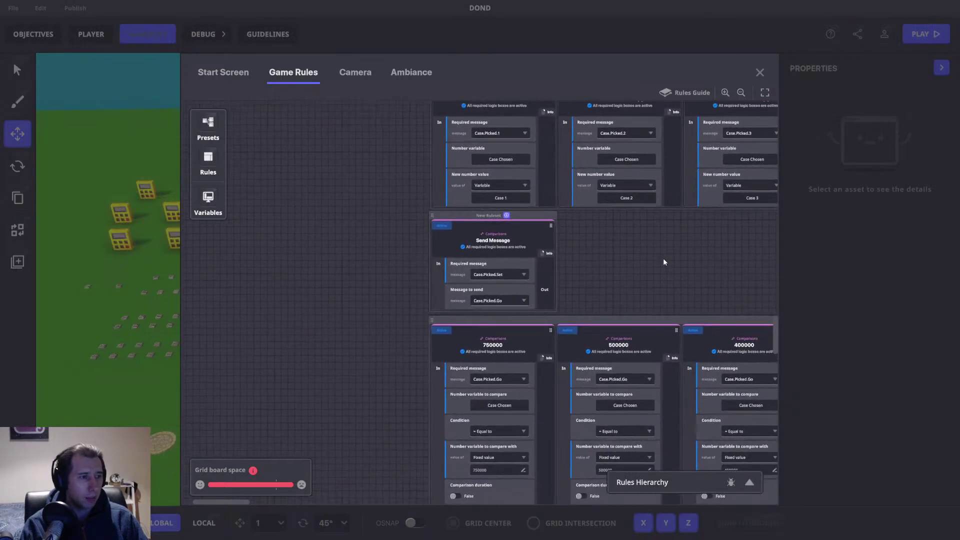
pyautogui.scroll(-3, 510, 320)
pyautogui.hscroll(4, 505, 330)
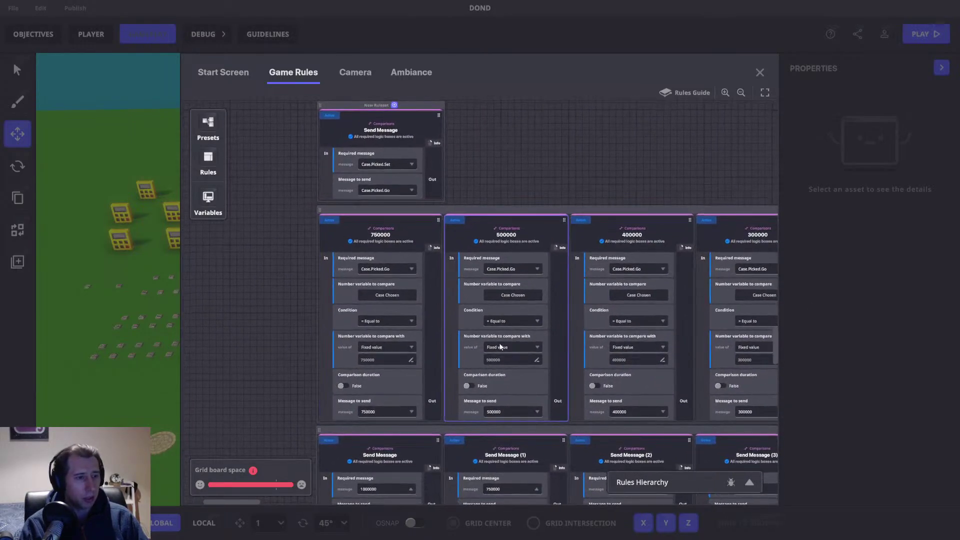
pyautogui.scroll(-5, 500, 346)
pyautogui.hscroll(1, 449, 330)
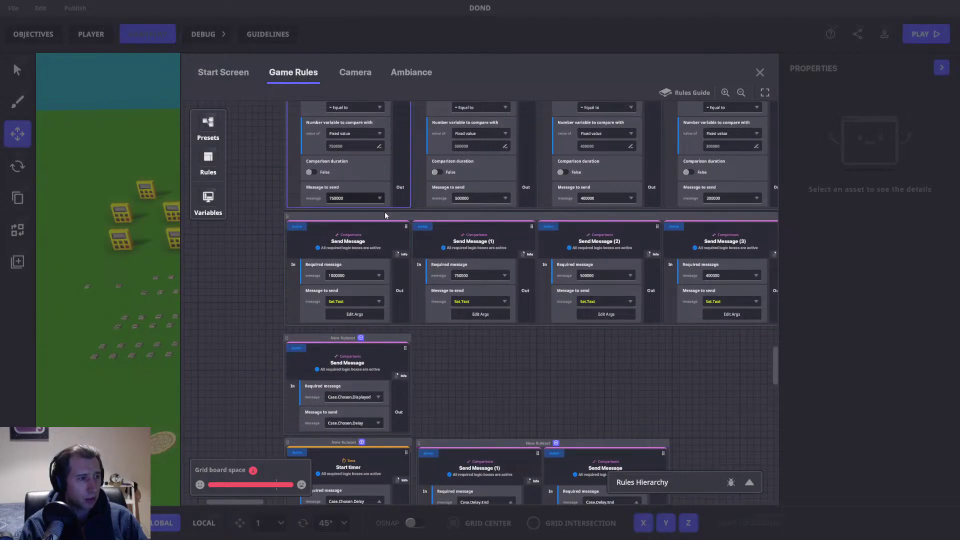
pyautogui.click(353, 315)
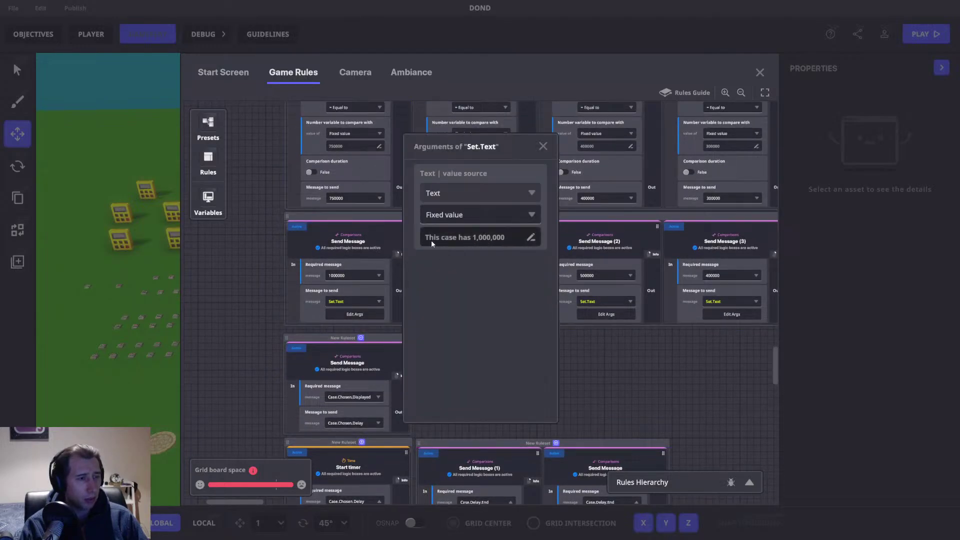
pyautogui.click(543, 146)
# Step: Pan down until the Start timer ruleset is fully visible
pyautogui.moveTo(549, 393); pyautogui.dragTo(494, 262)
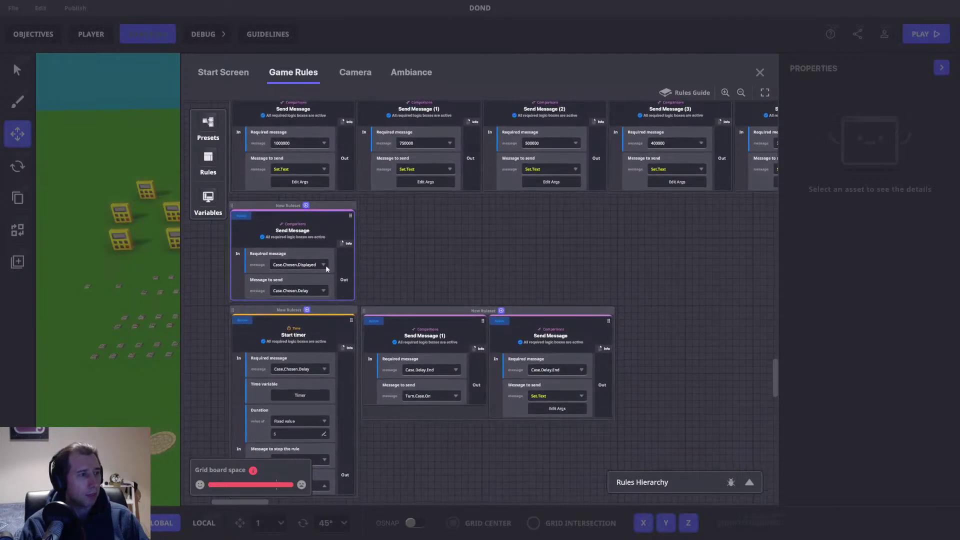
pyautogui.moveTo(322, 292); pyautogui.dragTo(346, 253)
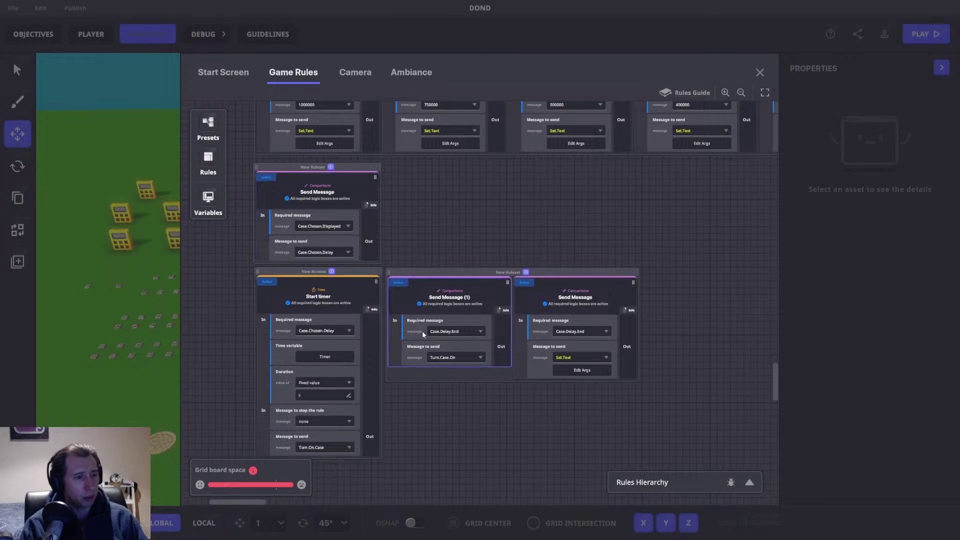
pyautogui.moveTo(363, 421); pyautogui.dragTo(359, 388)
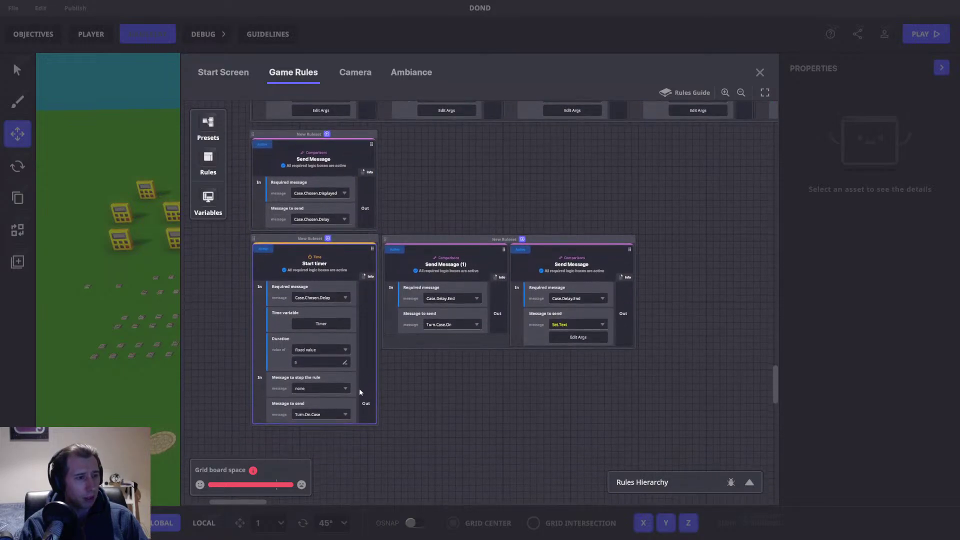
# Step: Change the Start timer's message to send from Turn.On.Case to Case.Delay.End
pyautogui.click(321, 415)
pyautogui.write('Case,')
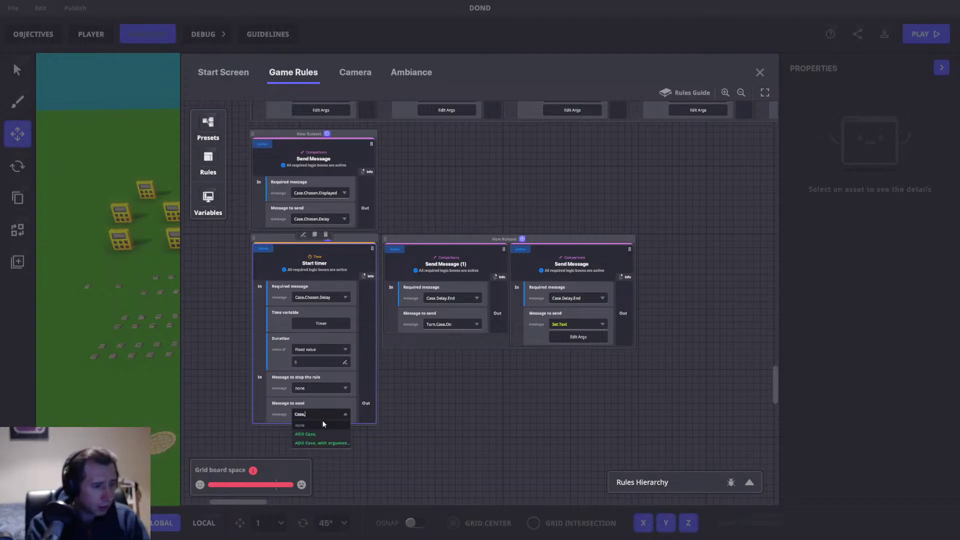
pyautogui.press('BackSpace')
pyautogui.write('.De')
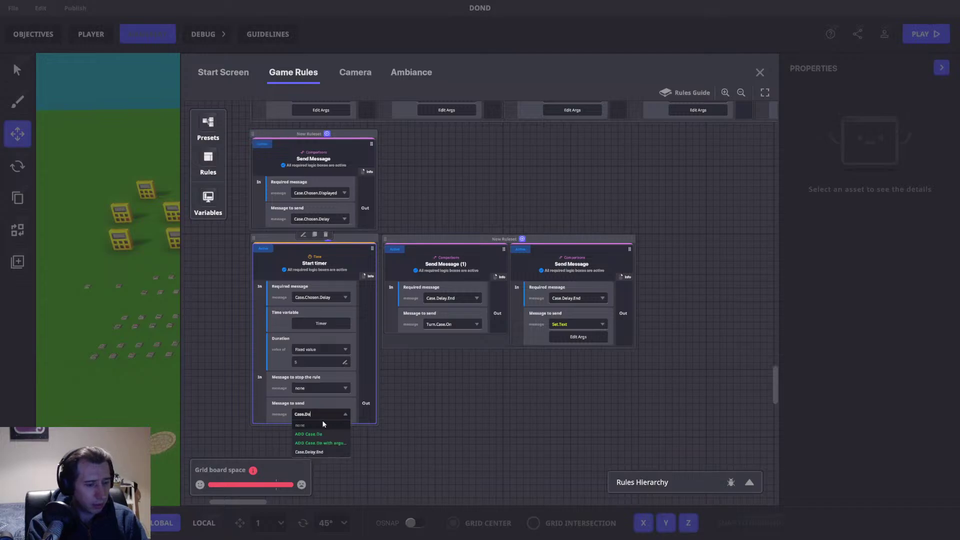
pyautogui.write('lay.End')
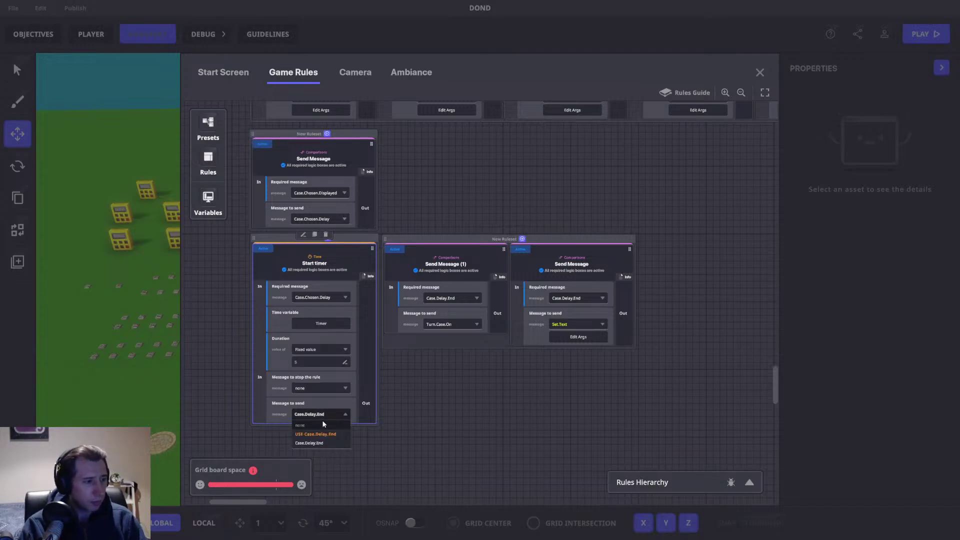
pyautogui.click(322, 433)
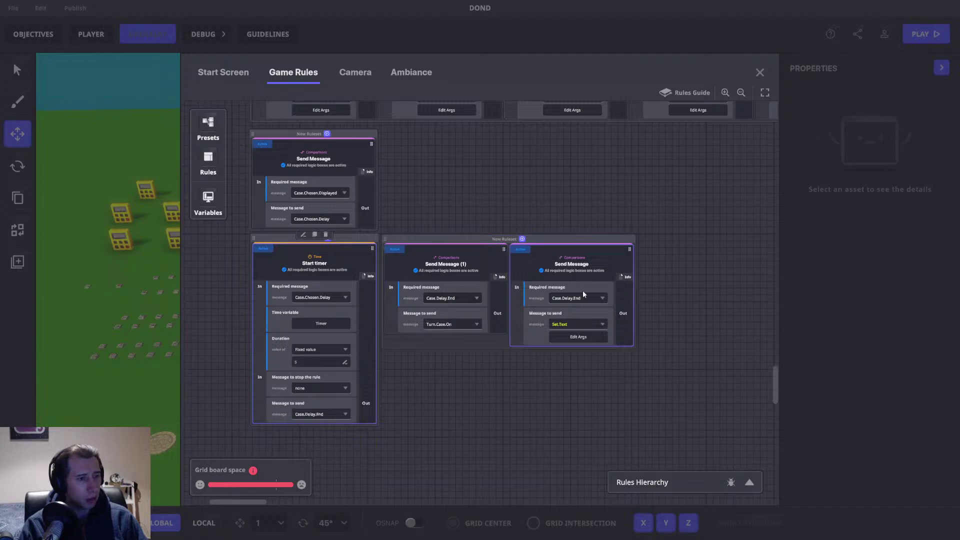
# Step: Pan up past the Math row to centre the Set text value, Banner and HUD rules
pyautogui.moveTo(616, 337); pyautogui.dragTo(531, 345)
pyautogui.moveTo(580, 304); pyautogui.dragTo(606, 448)
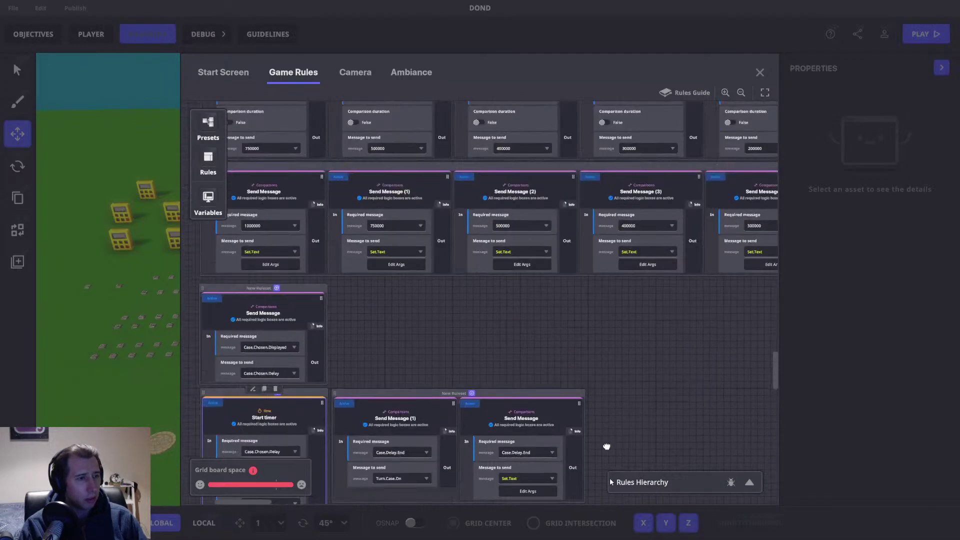
pyautogui.scroll(5, 431, 208)
pyautogui.scroll(5, 404, 209)
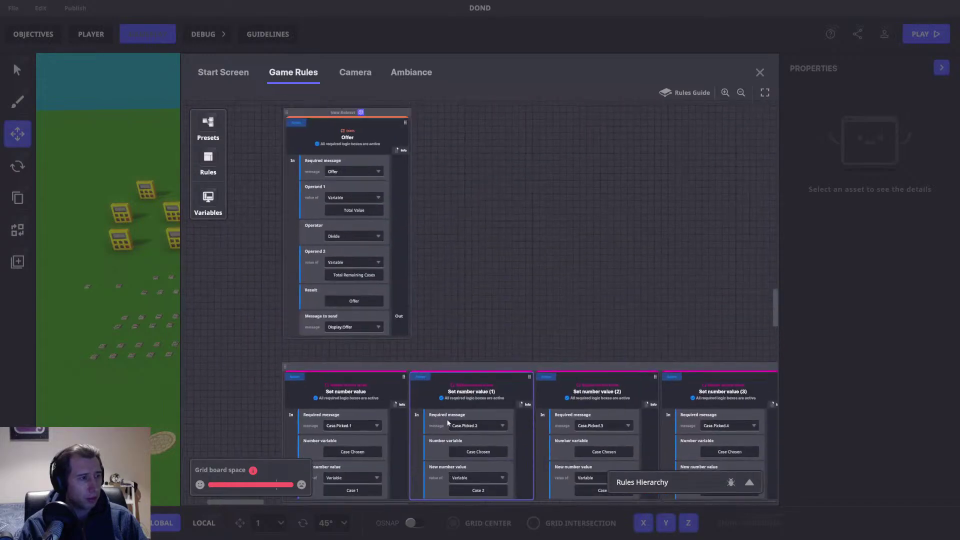
pyautogui.moveTo(448, 136); pyautogui.dragTo(451, 432)
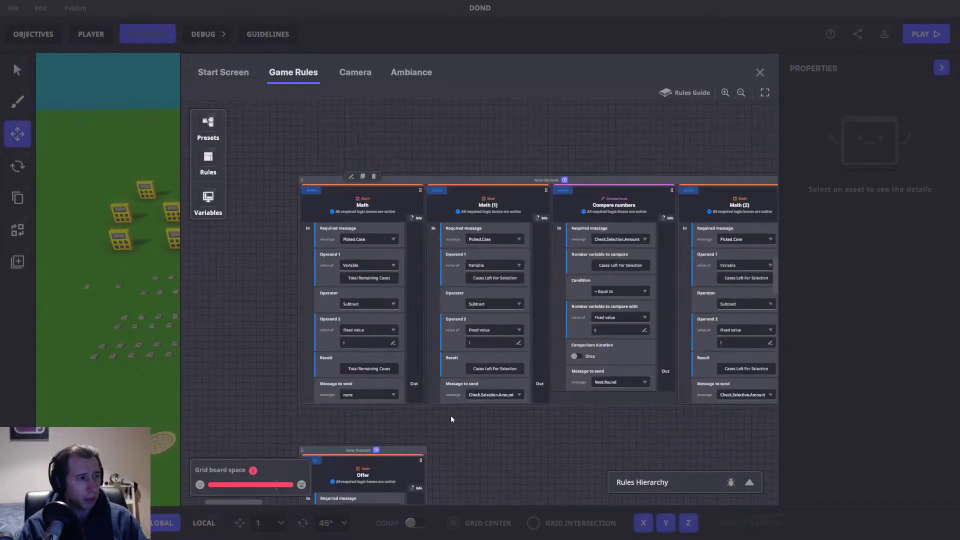
pyautogui.moveTo(450, 154); pyautogui.dragTo(448, 441)
pyautogui.scroll(2, 448, 189)
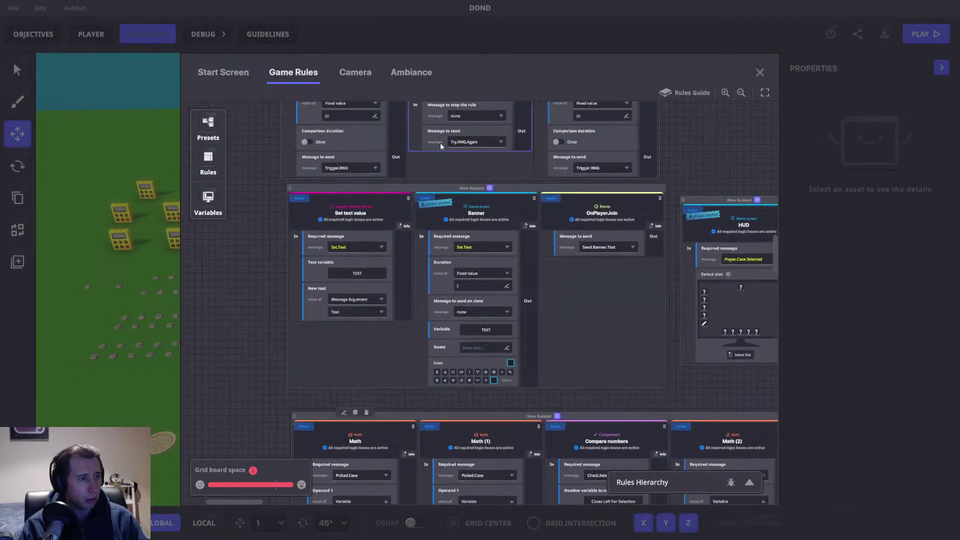
pyautogui.moveTo(568, 283); pyautogui.dragTo(558, 245)
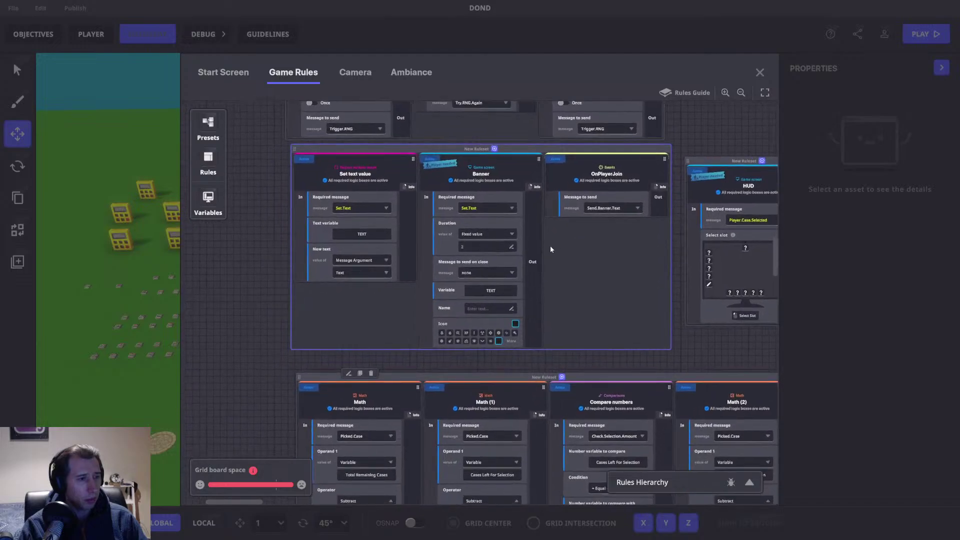
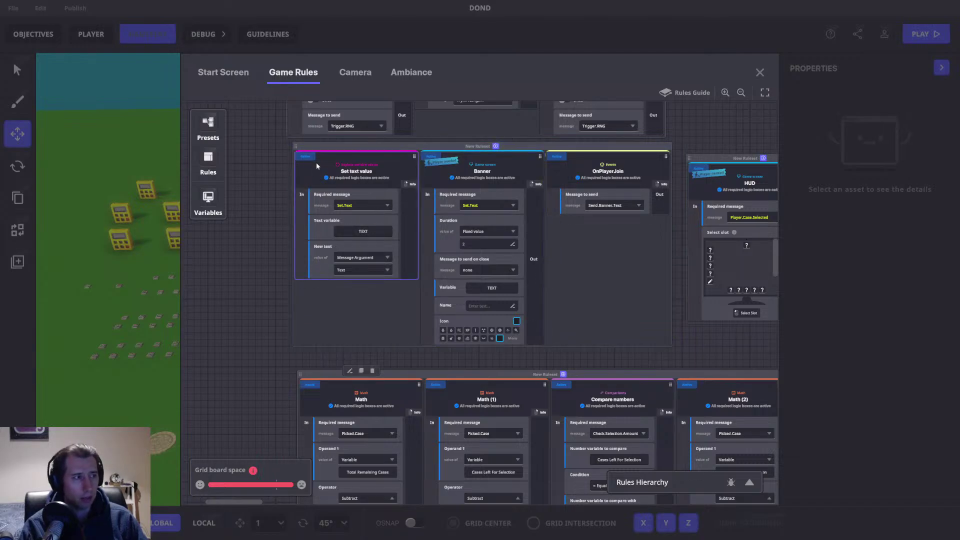
# Step: Look up which rules send the Set.Text message in the message inspector
pyautogui.click(759, 71)
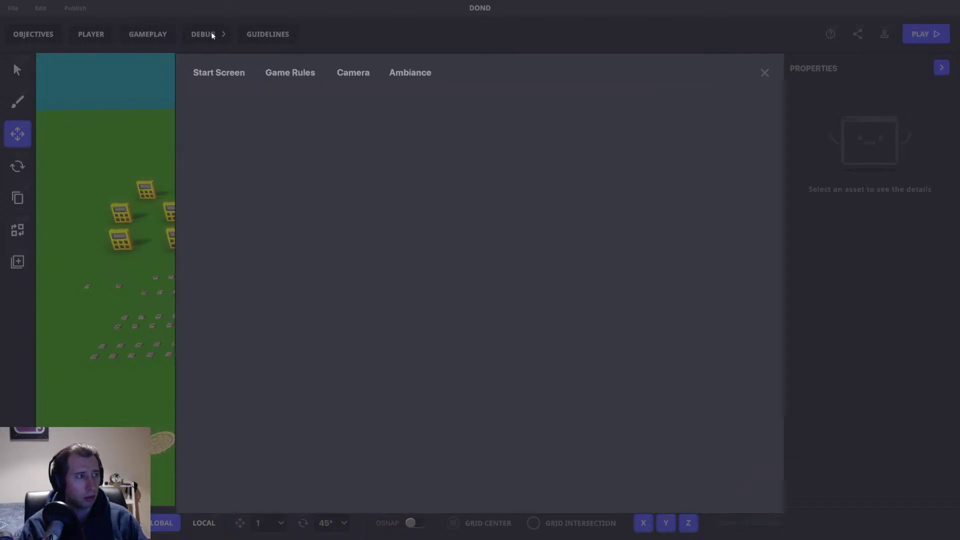
pyautogui.click(208, 32)
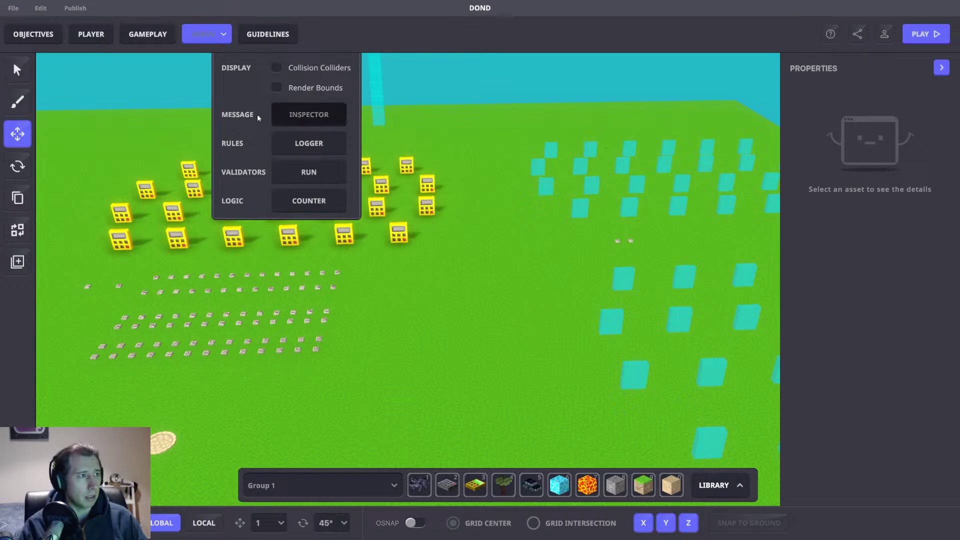
pyautogui.click(296, 112)
pyautogui.write('Set.Text')
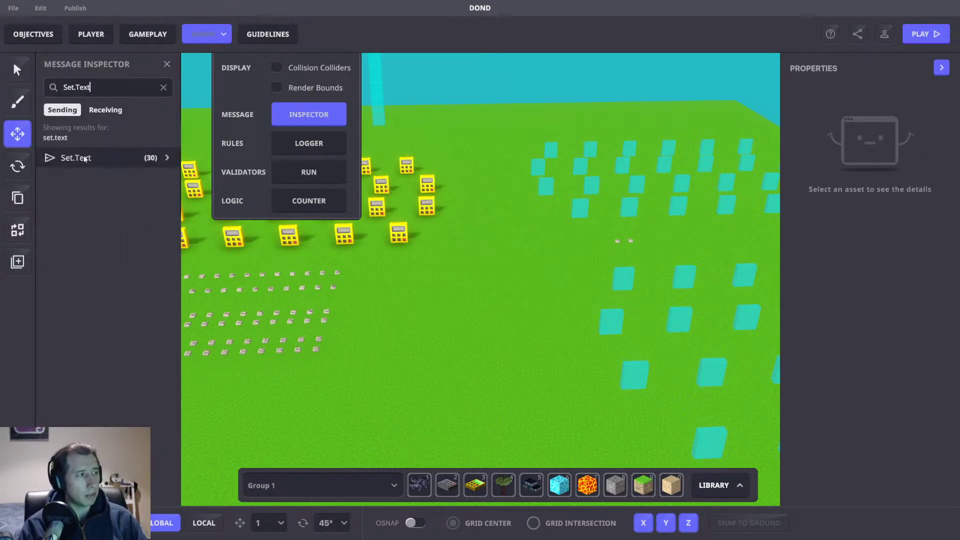
pyautogui.click(110, 158)
pyautogui.click(105, 110)
pyautogui.click(62, 110)
pyautogui.click(84, 156)
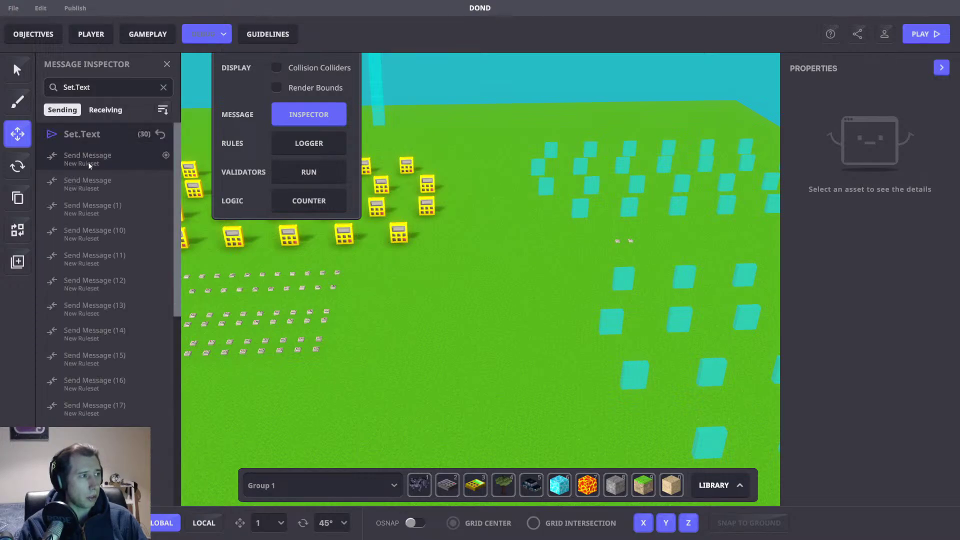
pyautogui.click(167, 65)
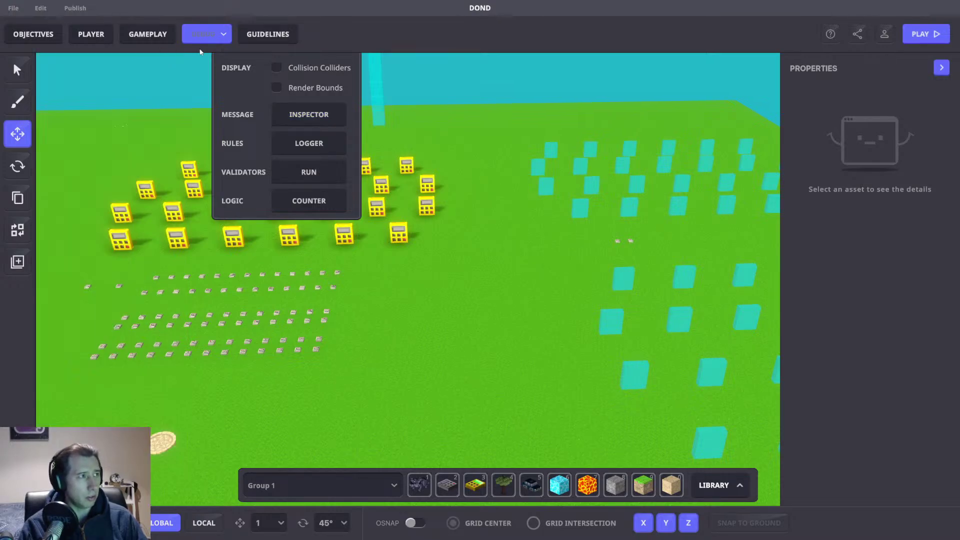
pyautogui.click(148, 34)
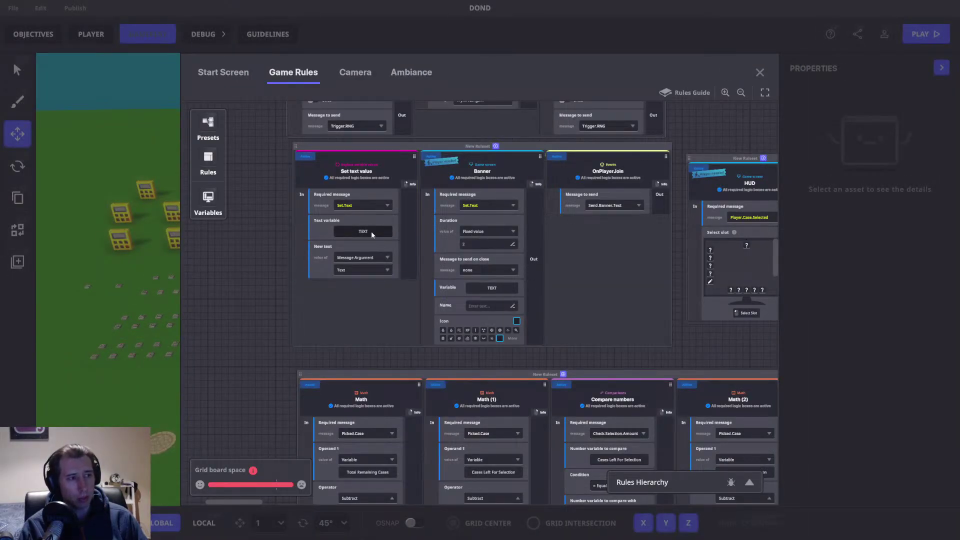
# Step: Duplicate the Banner block into Banner (1) and bring it into view
pyautogui.click(365, 271)
pyautogui.click(365, 270)
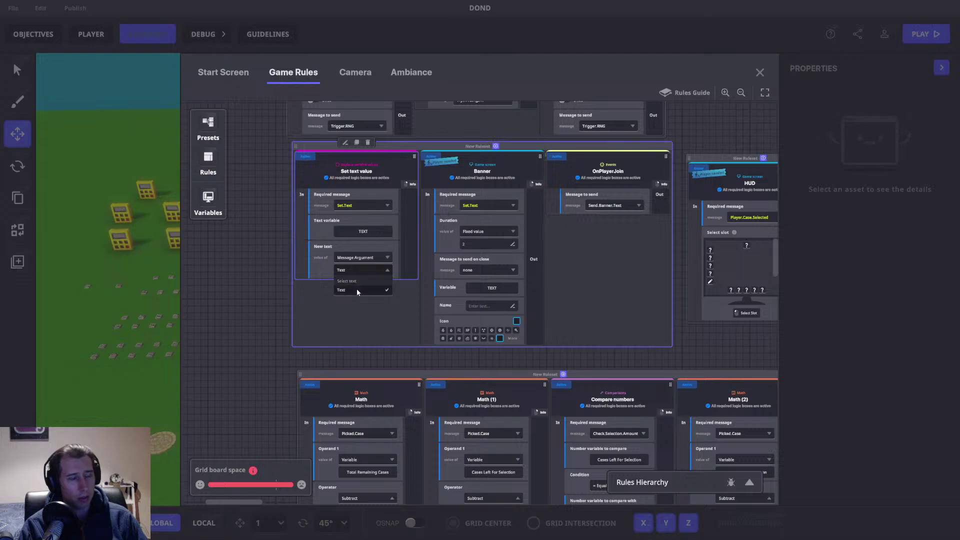
pyautogui.click(461, 258)
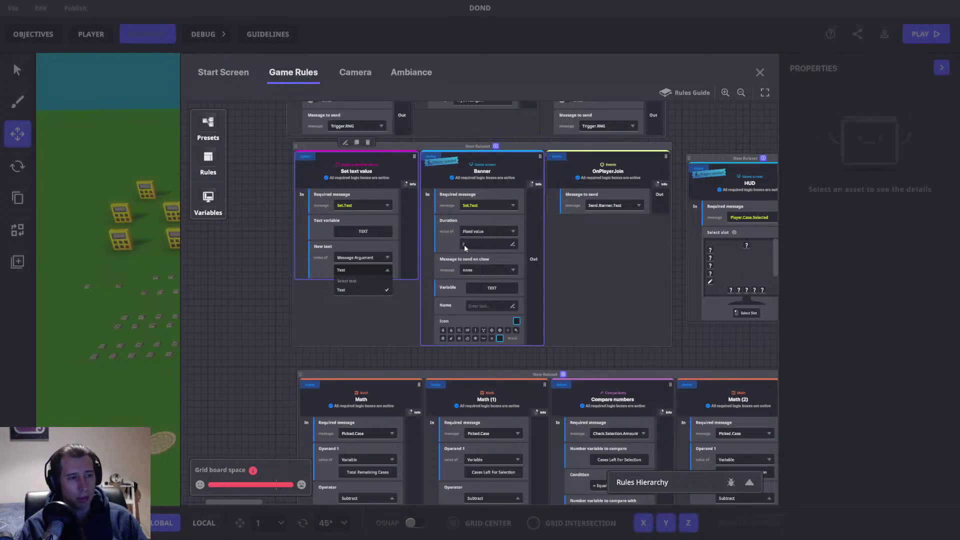
pyautogui.click(404, 310)
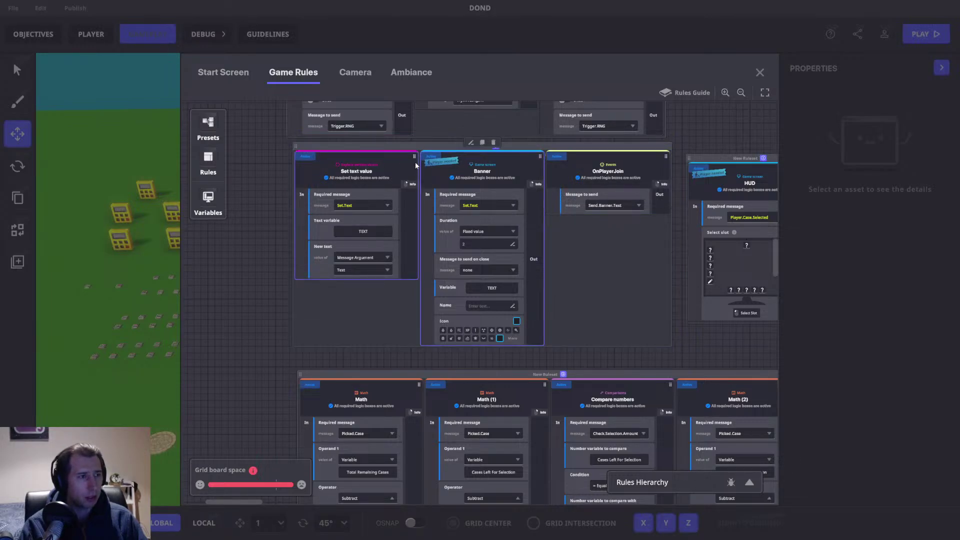
pyautogui.click(483, 144)
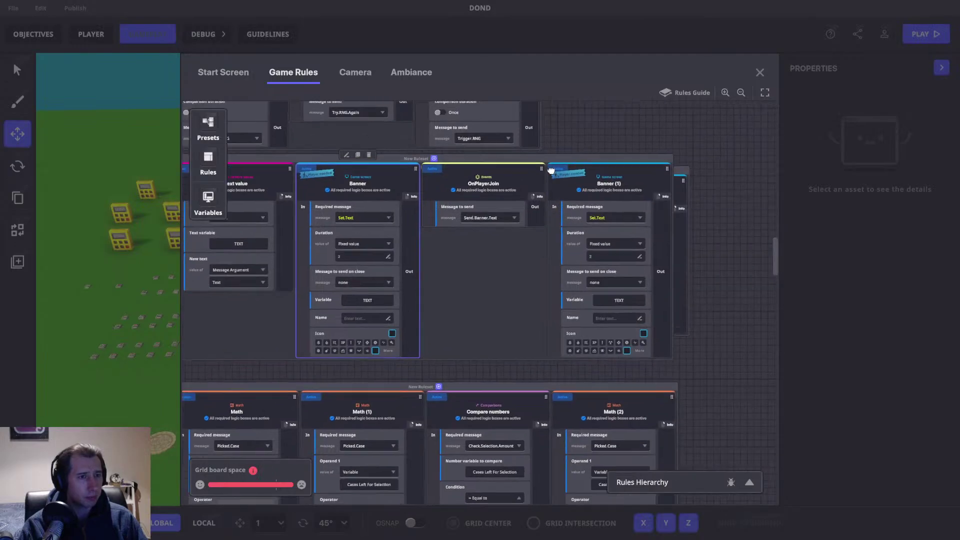
pyautogui.moveTo(575, 157); pyautogui.dragTo(458, 157)
pyautogui.moveTo(457, 157); pyautogui.dragTo(657, 167, button='middle')
# Step: Duplicate the Set text value block into Set text value (1), placed beside Banner (1)
pyautogui.click(308, 169)
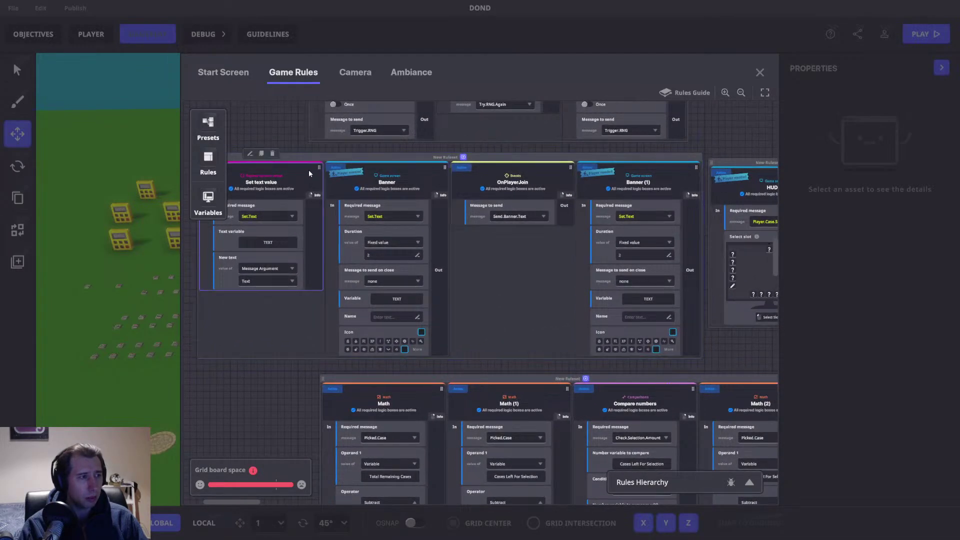
pyautogui.click(262, 155)
pyautogui.click(643, 219)
pyautogui.moveTo(643, 219); pyautogui.dragTo(499, 222, button='middle')
pyautogui.click(632, 225)
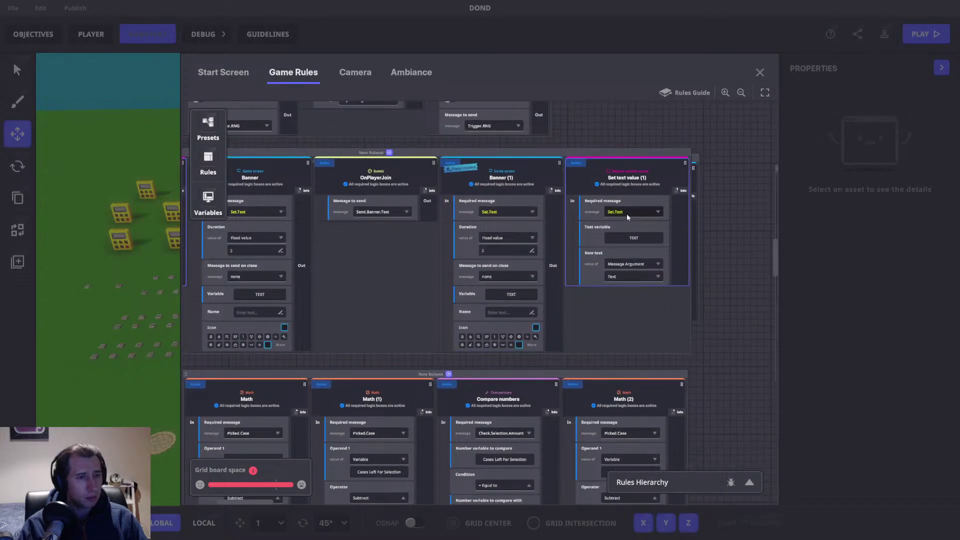
pyautogui.moveTo(618, 214); pyautogui.dragTo(550, 221, button='middle')
# Step: Make Set text value (1) require a new Set.Pick.Text message with arguments
pyautogui.click(563, 217)
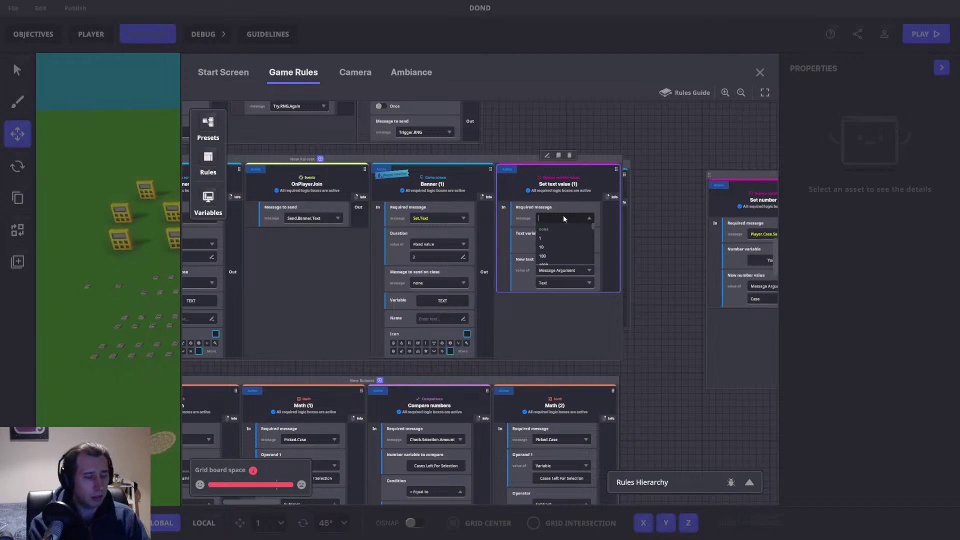
pyautogui.write('Set.Pl')
pyautogui.write('ck.Text')
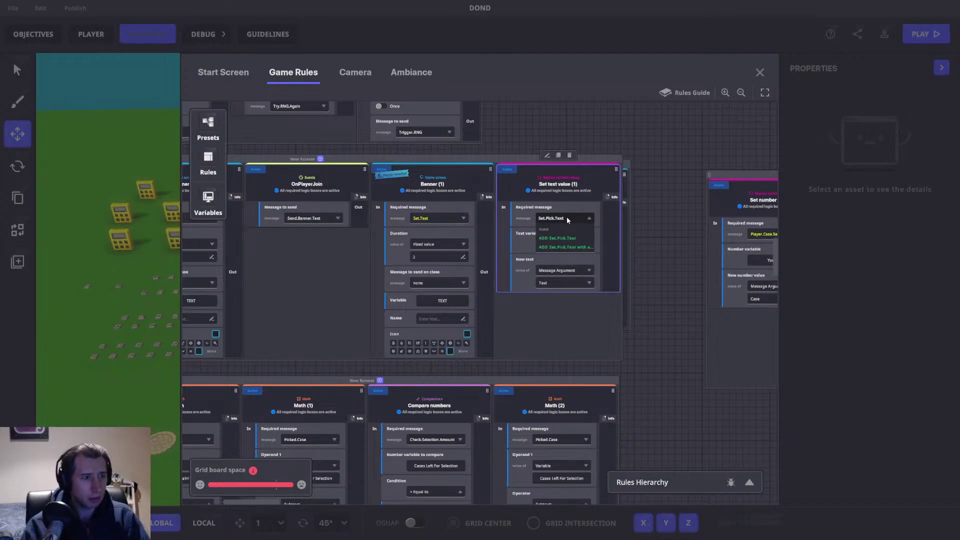
pyautogui.hotkey('ctrl', 'a')
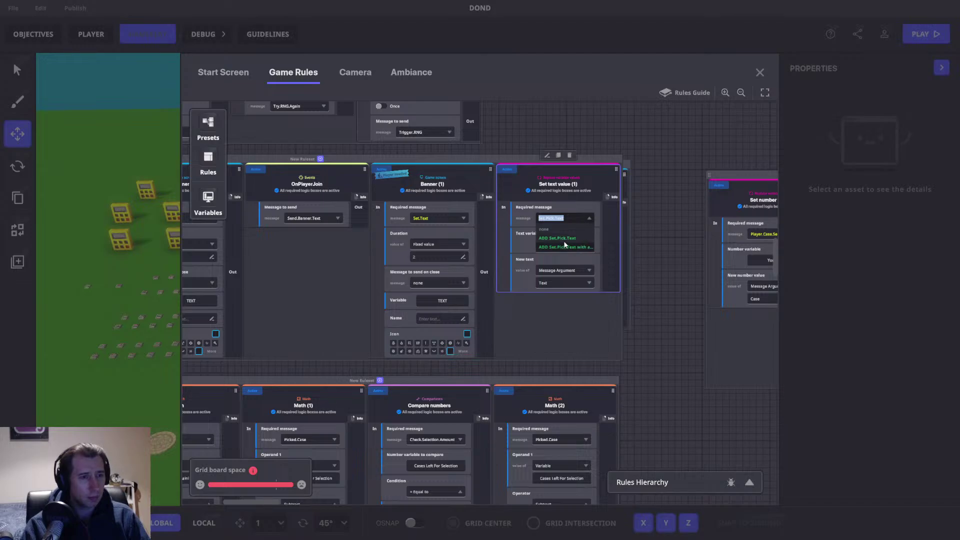
pyautogui.click(566, 247)
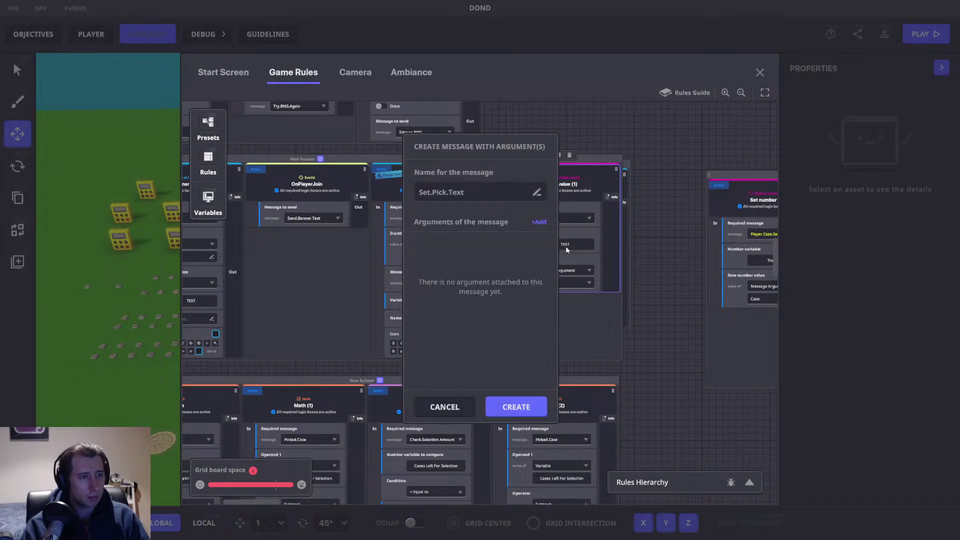
# Step: Give Set.Pick.Text a Text argument and a whole-number Number argument, then create it
pyautogui.click(532, 222)
pyautogui.click(442, 266)
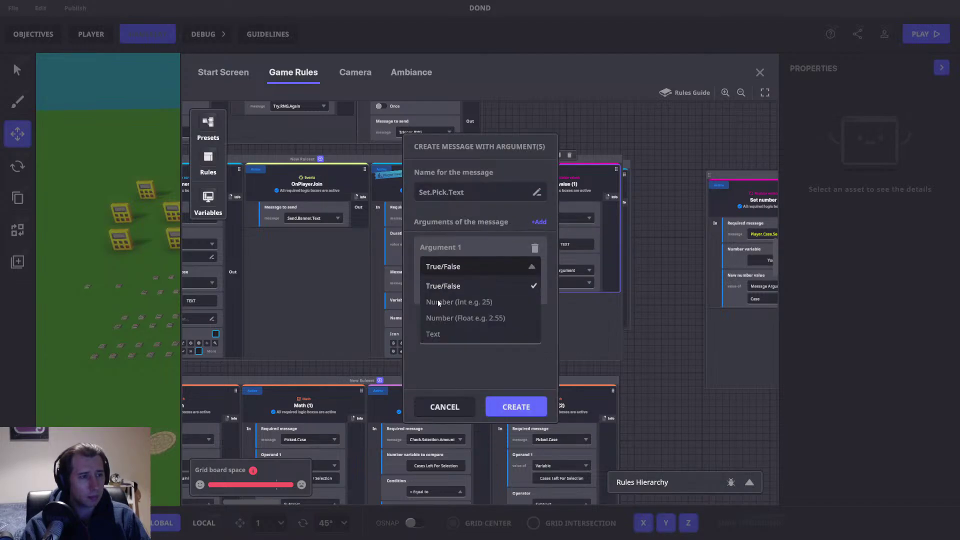
pyautogui.click(432, 335)
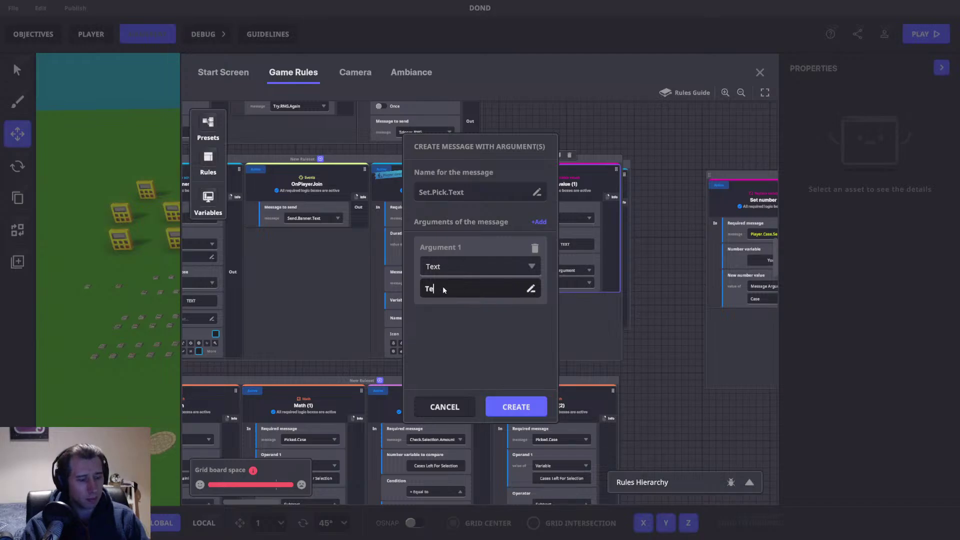
pyautogui.write('Text')
pyautogui.click(526, 393)
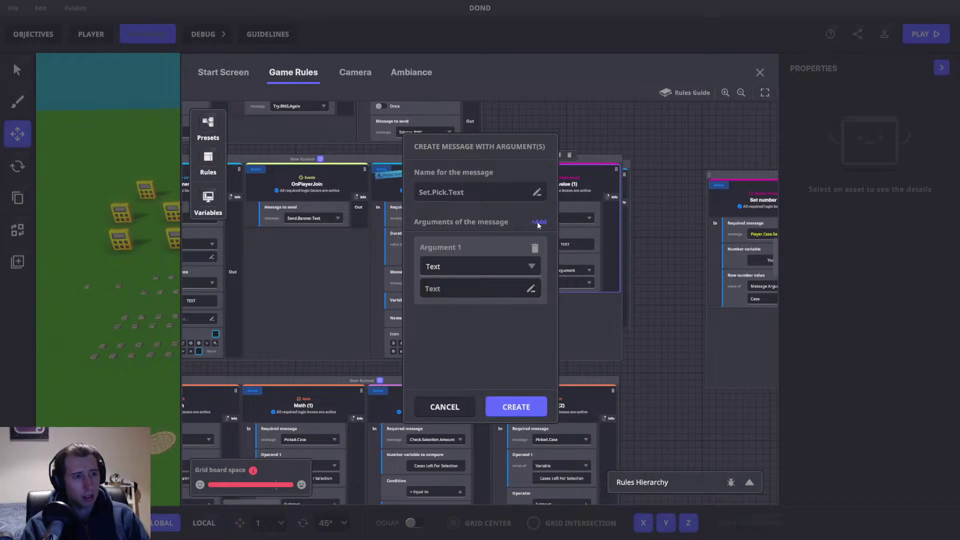
pyautogui.click(539, 222)
pyautogui.click(450, 338)
pyautogui.click(446, 374)
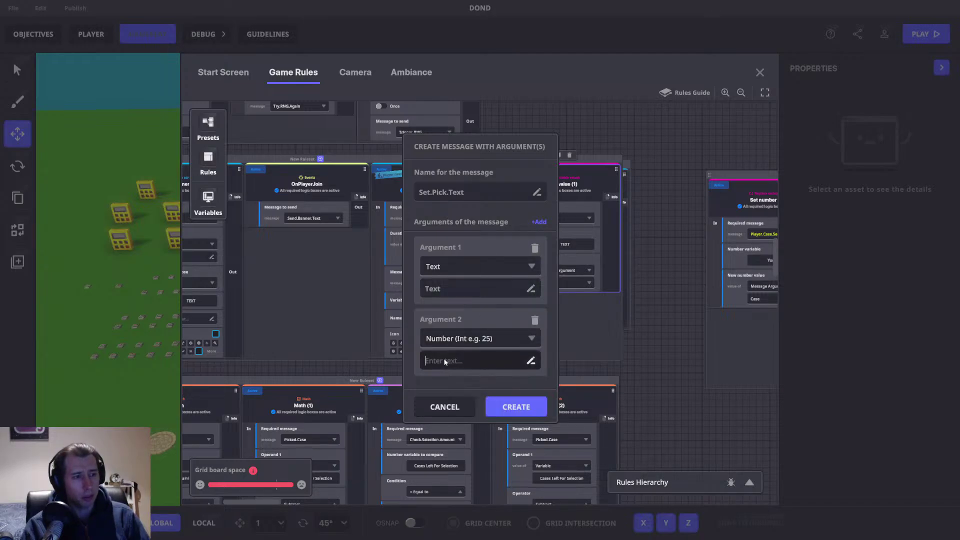
pyautogui.write('Number')
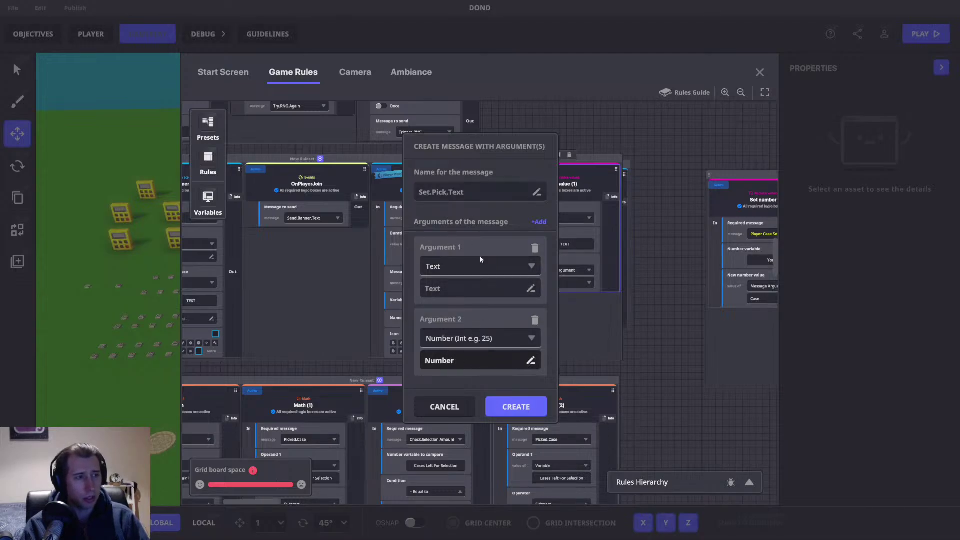
pyautogui.click(511, 407)
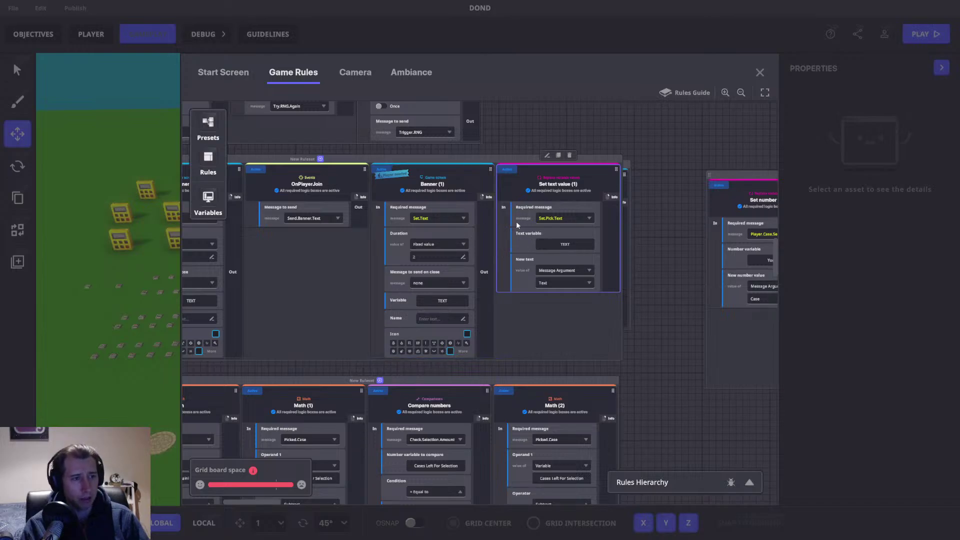
# Step: Set Banner (1)'s required message to Set.Pick.Text and its Duration source to the Number argument
pyautogui.click(433, 218)
pyautogui.write('Set.Pick')
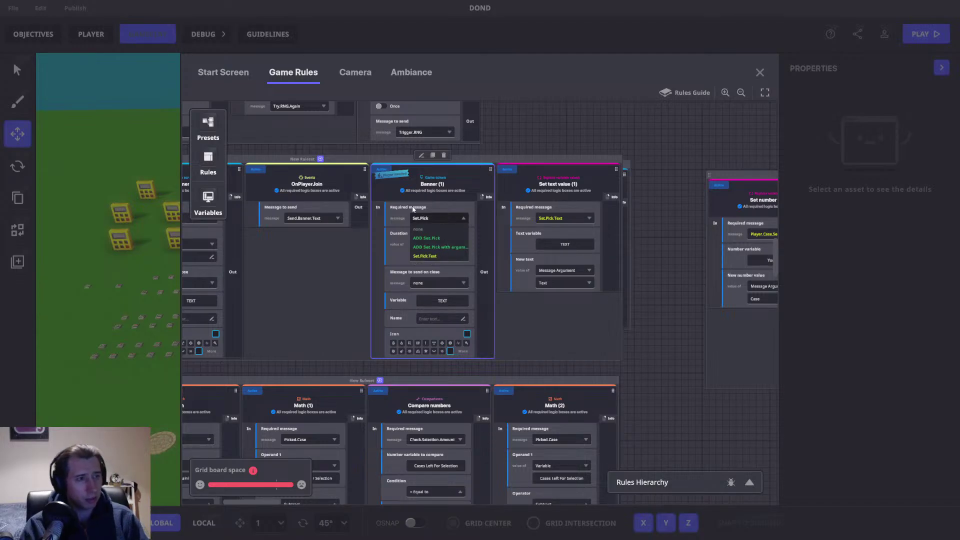
pyautogui.click(432, 256)
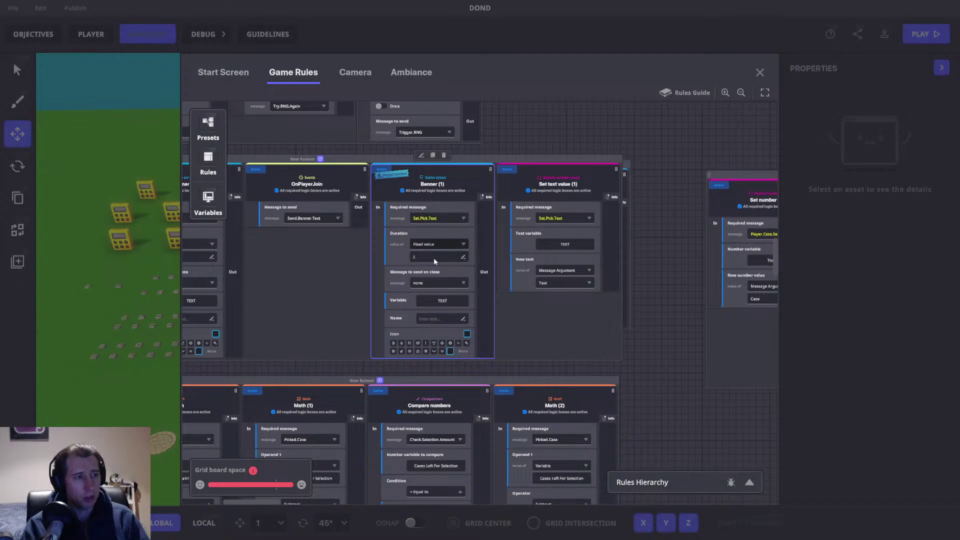
pyautogui.click(424, 245)
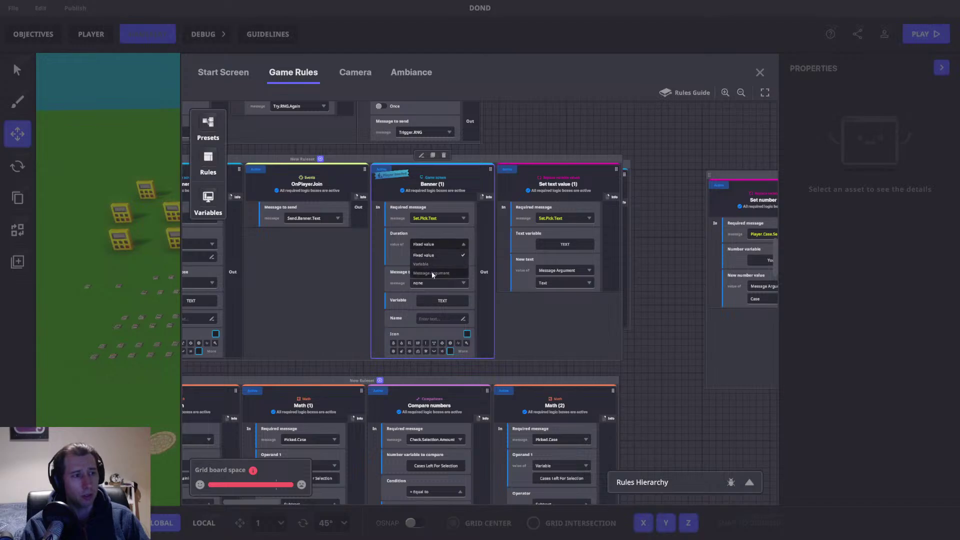
pyautogui.click(431, 271)
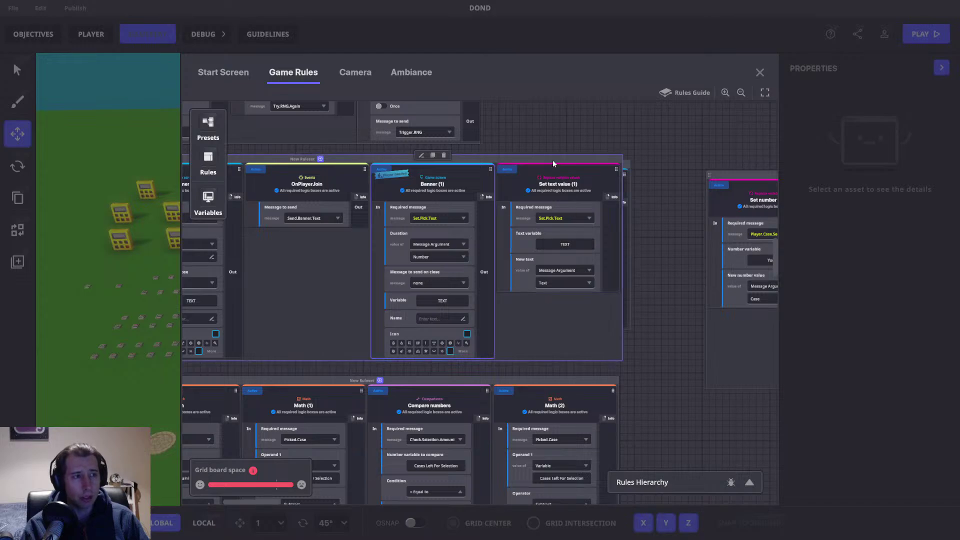
pyautogui.moveTo(553, 160); pyautogui.dragTo(495, 138)
pyautogui.hscroll(-5, 495, 137)
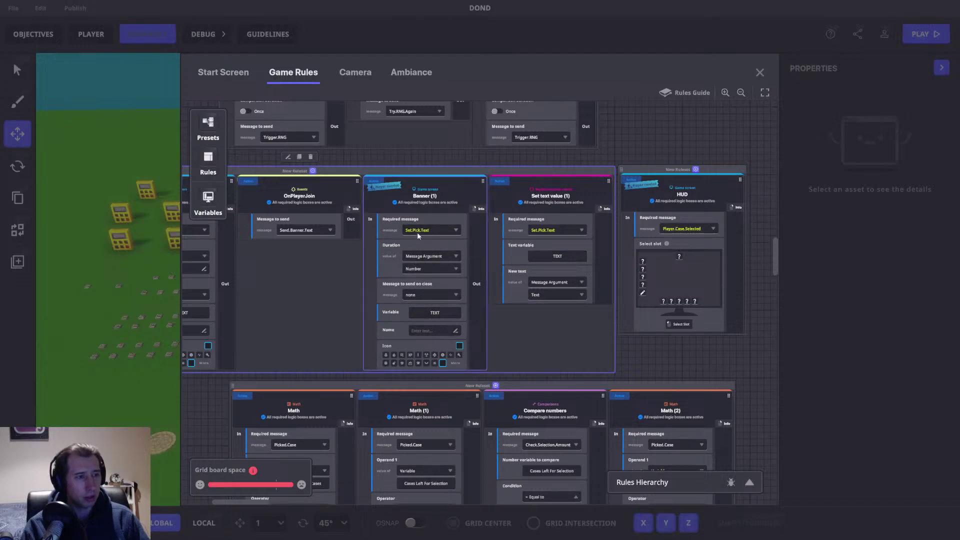
# Step: Make the Case.Delay.End Send Message block send Set.Pick.Text
pyautogui.moveTo(776, 244); pyautogui.dragTo(769, 369)
pyautogui.click(536, 326)
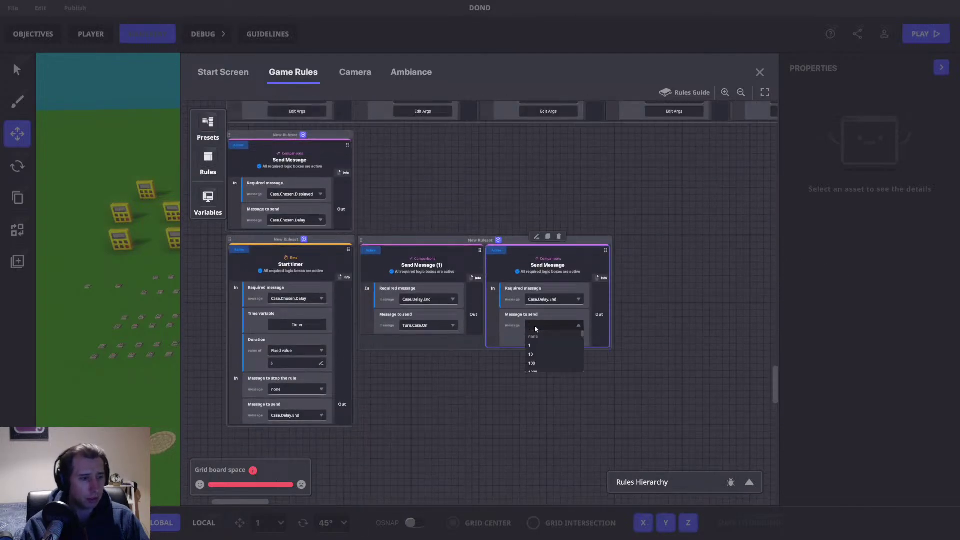
pyautogui.write('Set.Pick.Text')
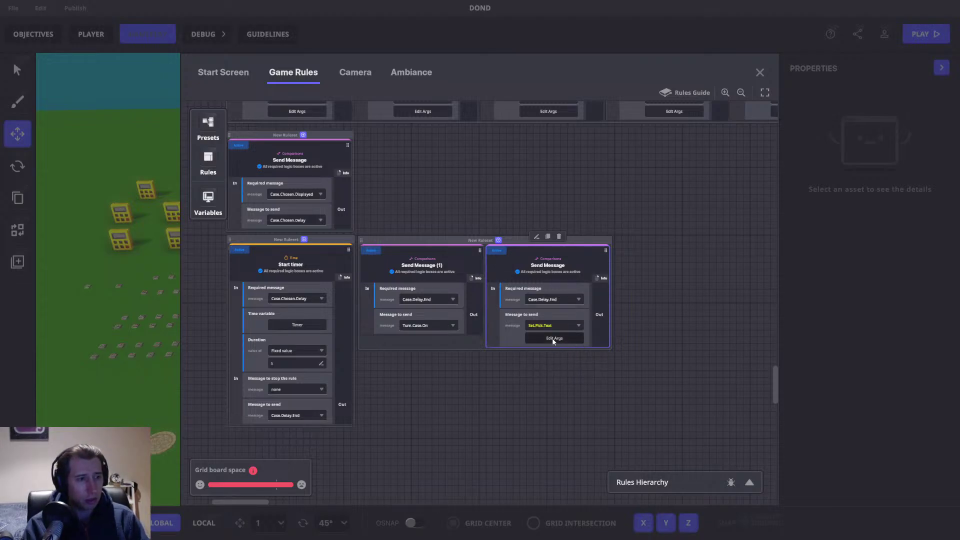
pyautogui.click(556, 340)
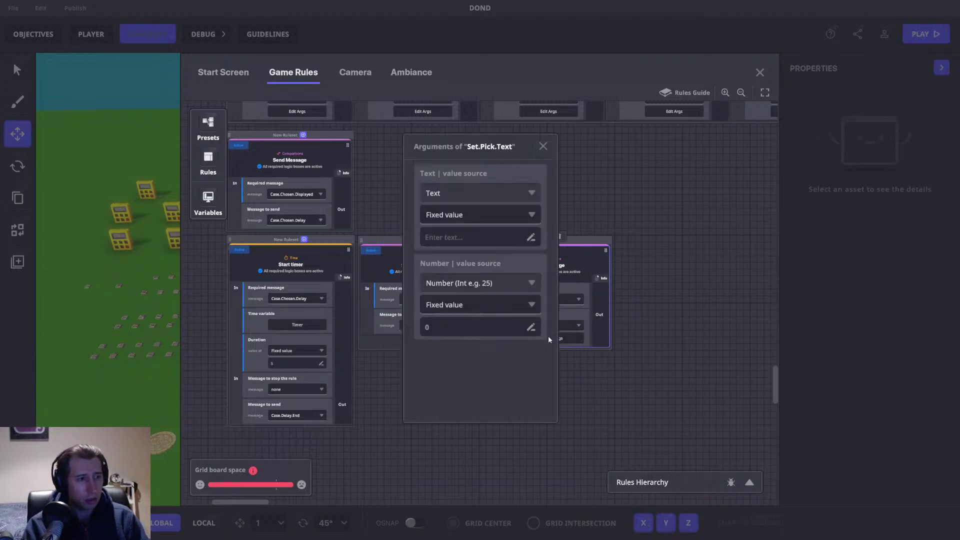
# Step: Set the Set.Pick.Text arguments to the text 'Pick A New Case' and the number 1
pyautogui.click(455, 238)
pyautogui.write('Pick New Case')
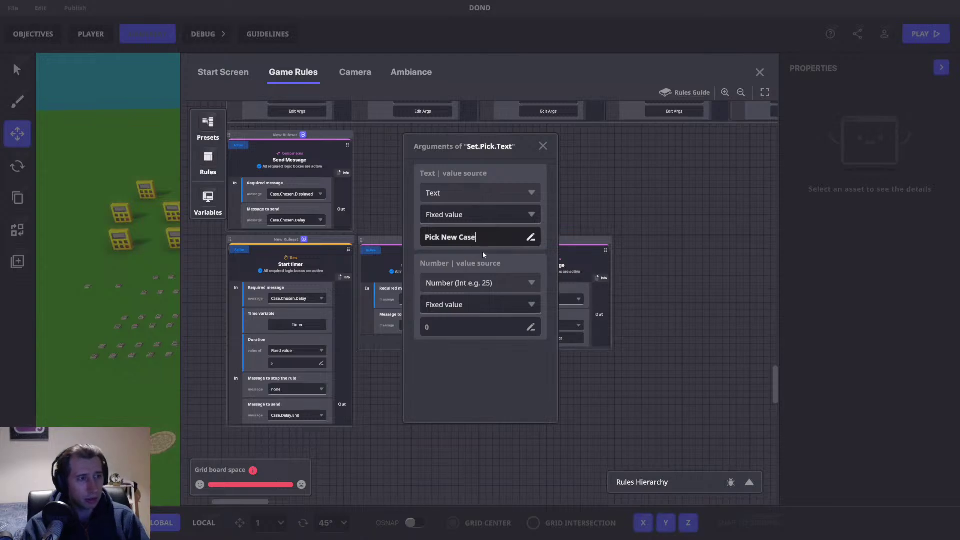
pyautogui.click(435, 327)
pyautogui.write('1')
pyautogui.click(440, 238)
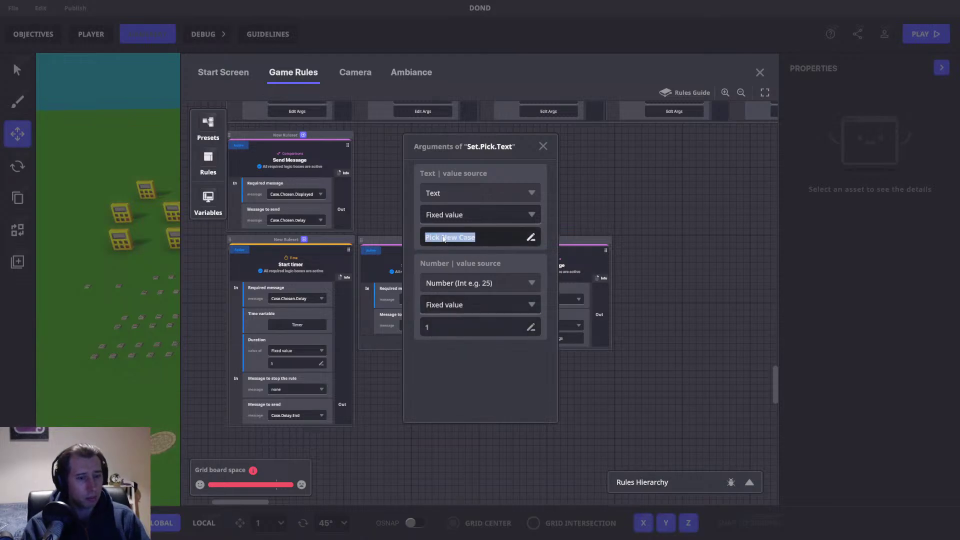
pyautogui.write('A')
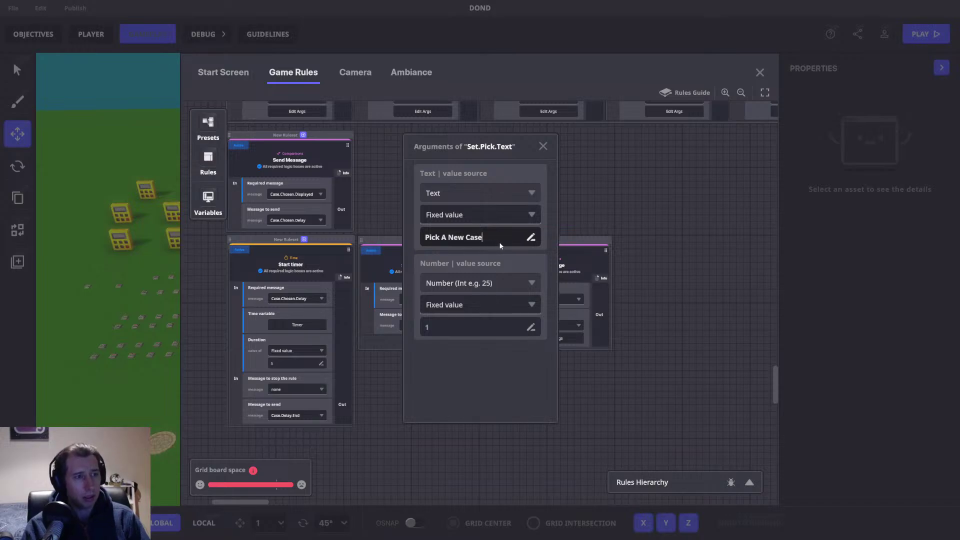
pyautogui.press('BackSpace')
pyautogui.write('a')
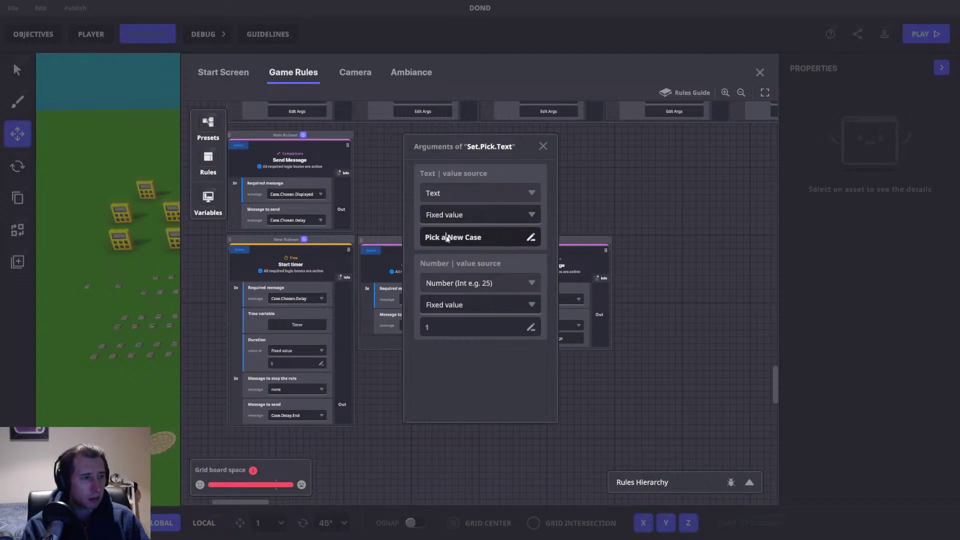
pyautogui.press('BackSpace')
pyautogui.write('A')
pyautogui.click(483, 240)
pyautogui.click(542, 146)
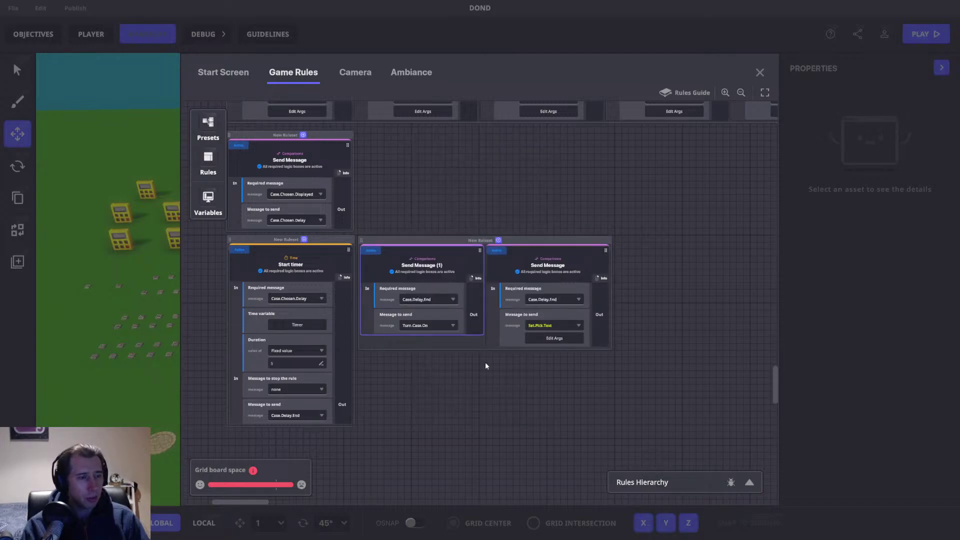
# Step: Set Banner (1)'s message to send on close to Turn.Case.On
pyautogui.moveTo(462, 240)
pyautogui.mouseDown()
pyautogui.moveTo(475, 240)
pyautogui.moveTo(462, 240)
pyautogui.mouseUp()
pyautogui.click(437, 199)
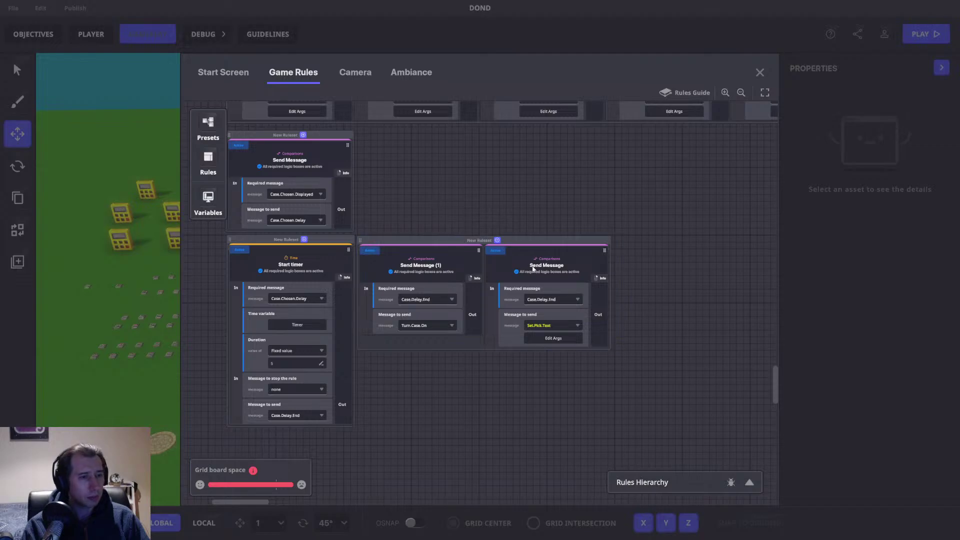
pyautogui.scroll(10, 754, 423)
pyautogui.moveTo(772, 341); pyautogui.dragTo(763, 230)
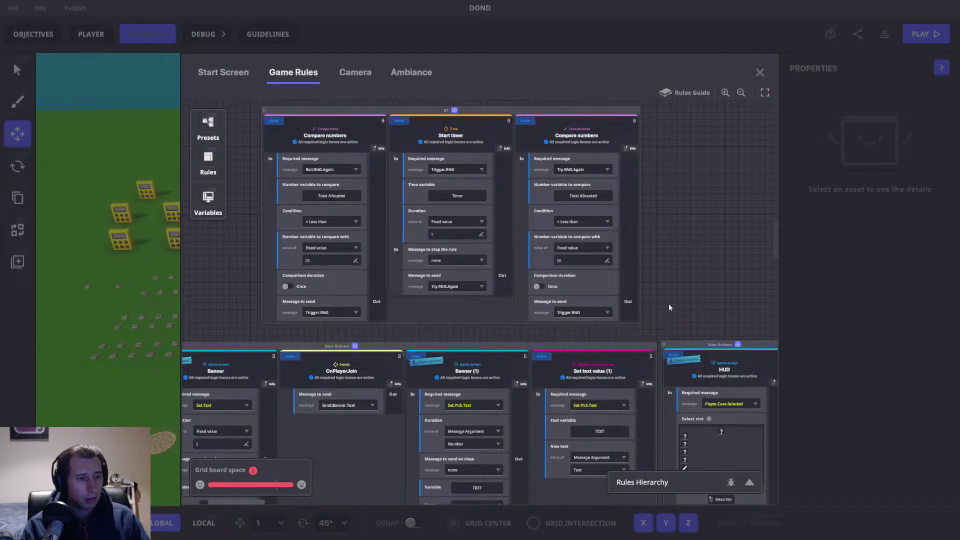
pyautogui.scroll(-3, 669, 287)
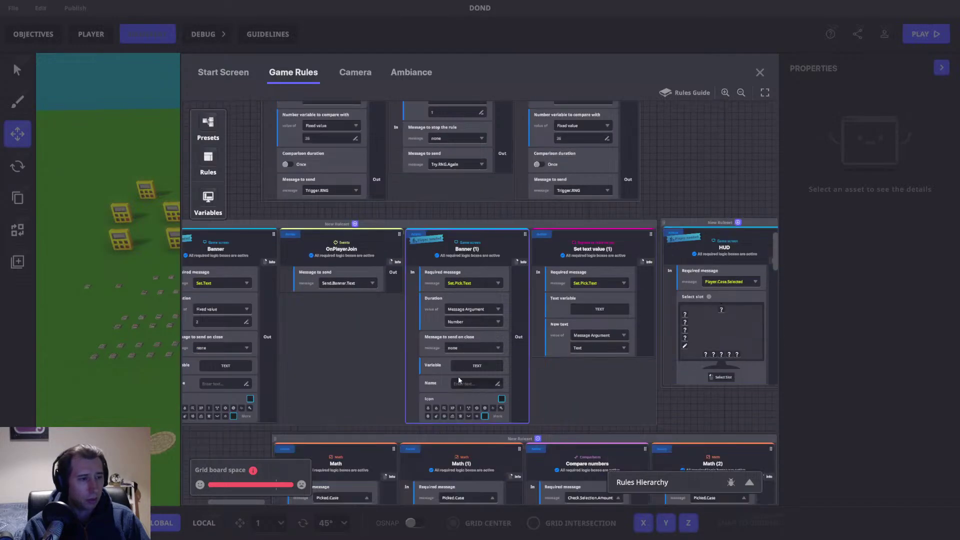
pyautogui.click(463, 346)
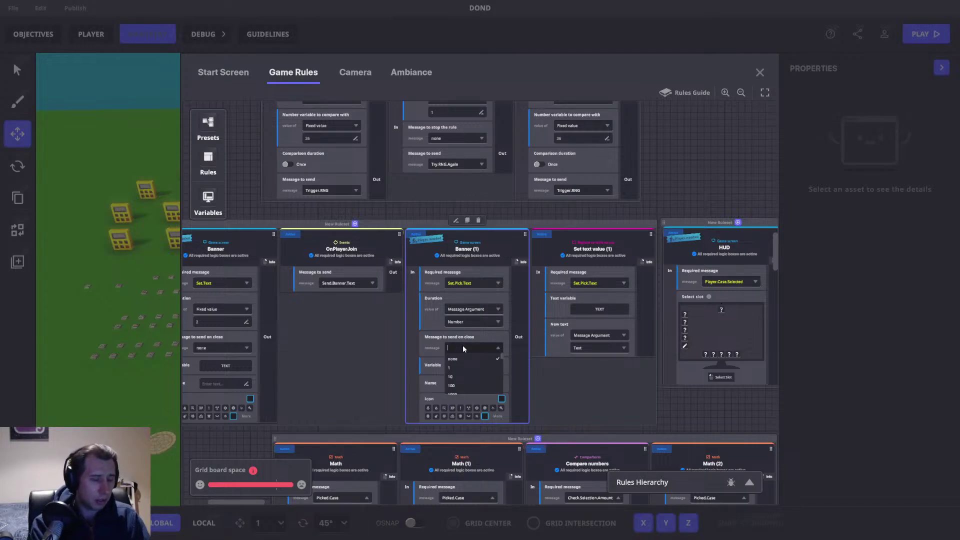
pyautogui.write('Turn')
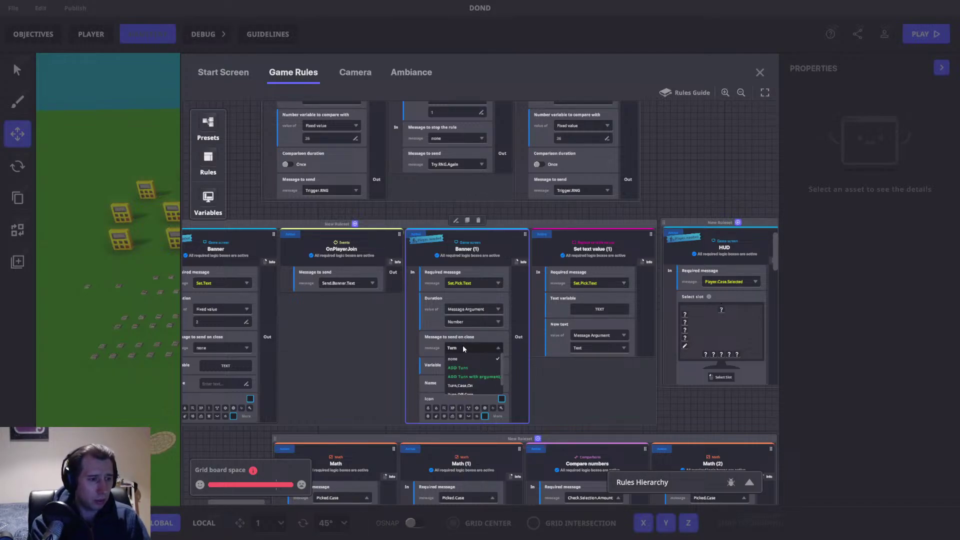
pyautogui.write('.Case')
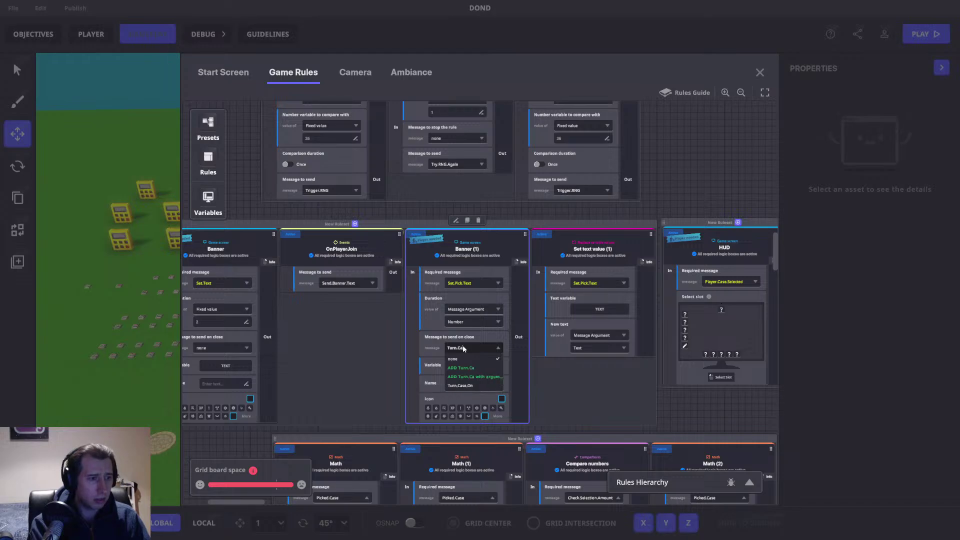
pyautogui.click(475, 386)
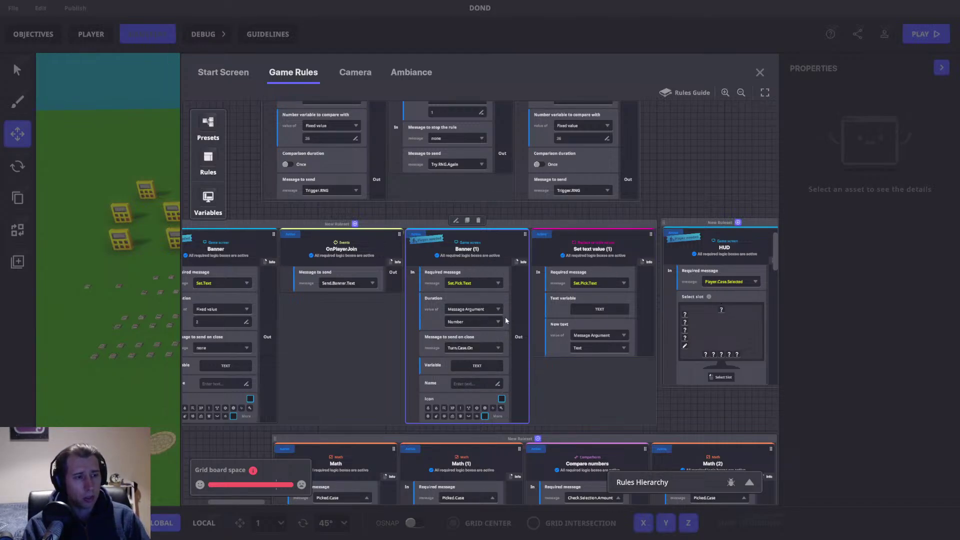
pyautogui.moveTo(773, 241); pyautogui.dragTo(767, 397)
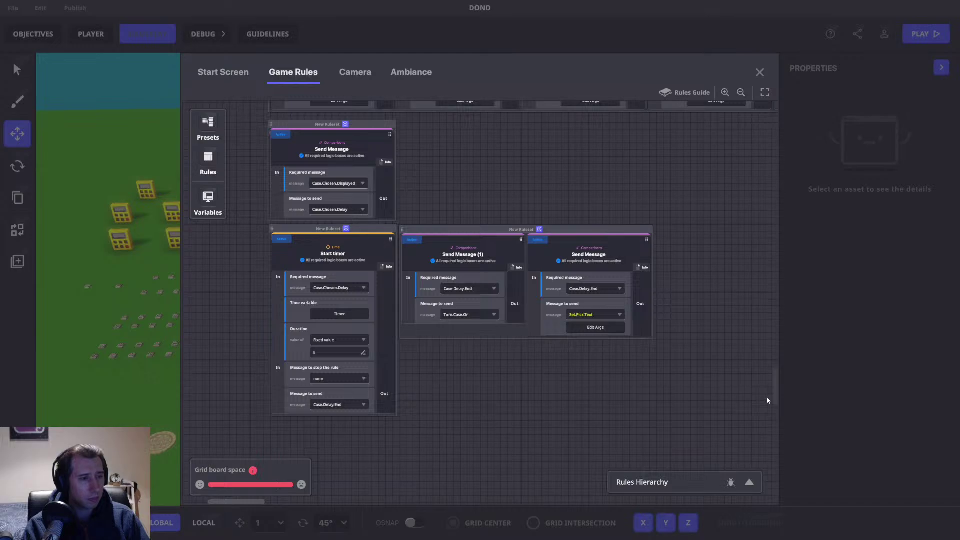
# Step: Delete the Send Message (1) rule and close the Game Rules editor
pyautogui.moveTo(514, 243)
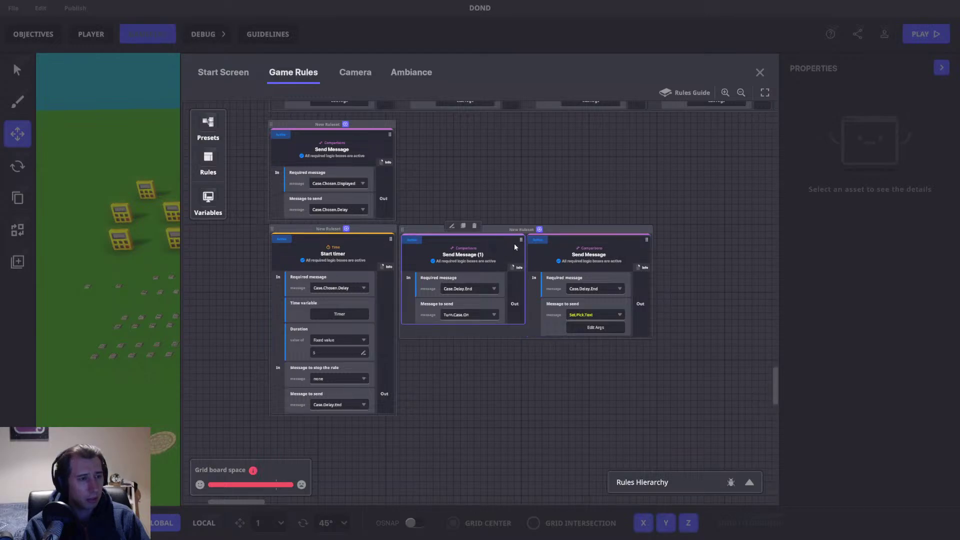
pyautogui.click(475, 226)
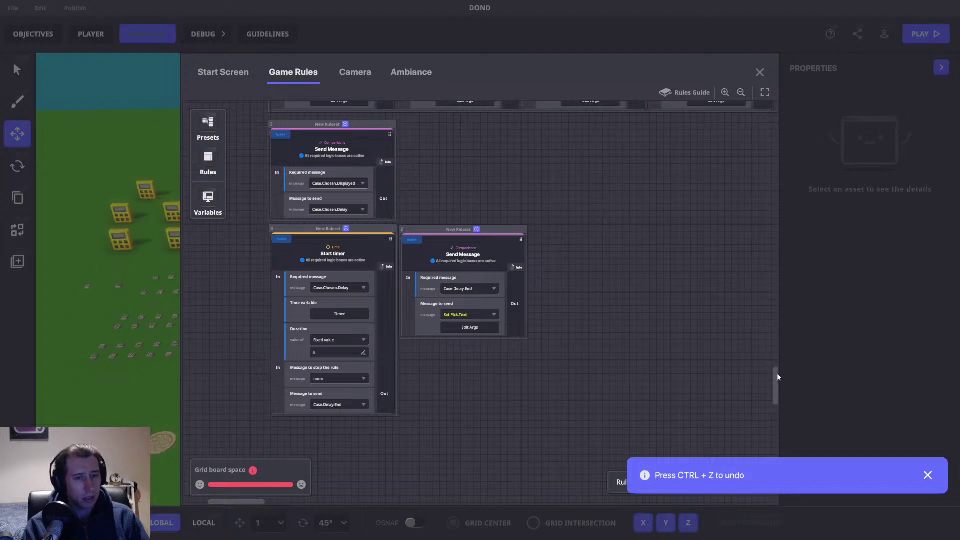
pyautogui.moveTo(776, 376); pyautogui.dragTo(778, 205)
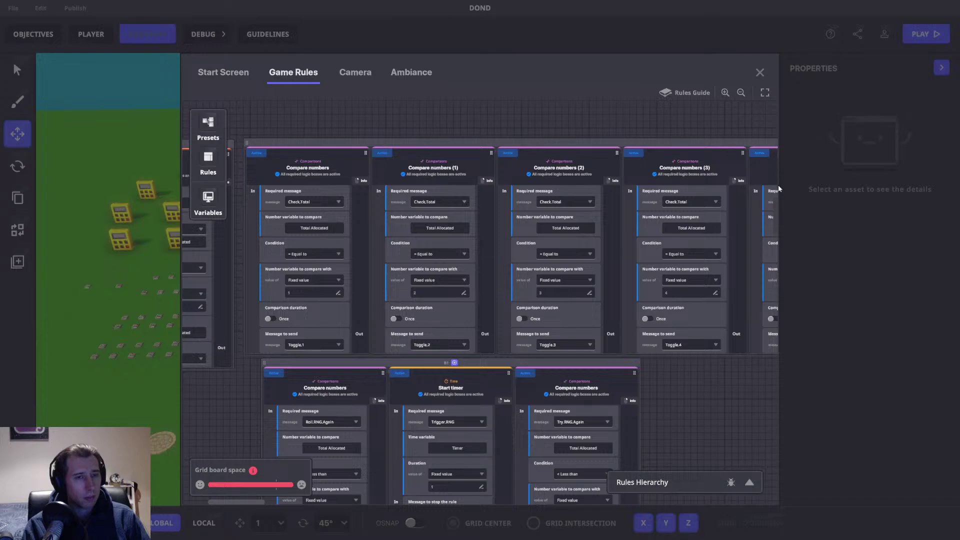
pyautogui.moveTo(771, 210); pyautogui.dragTo(779, 244)
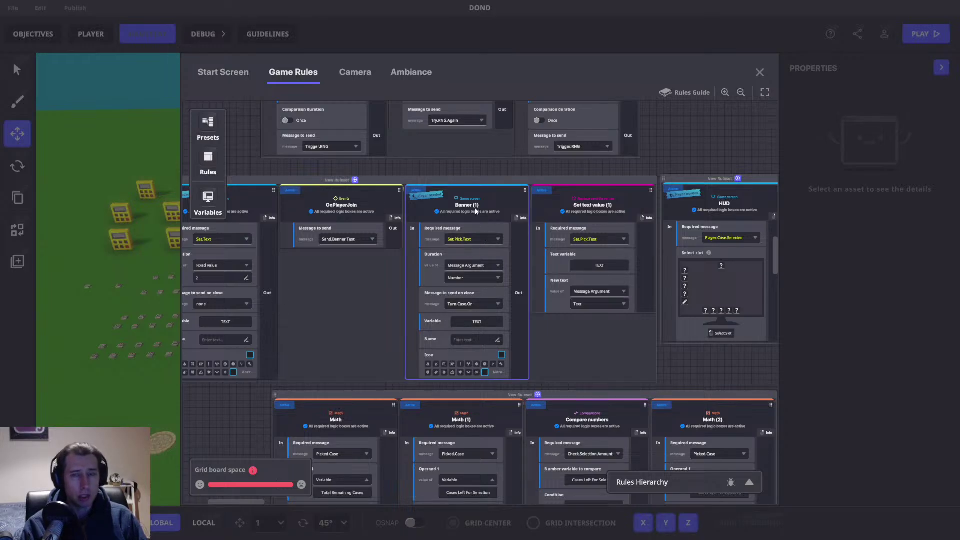
pyautogui.click(399, 207)
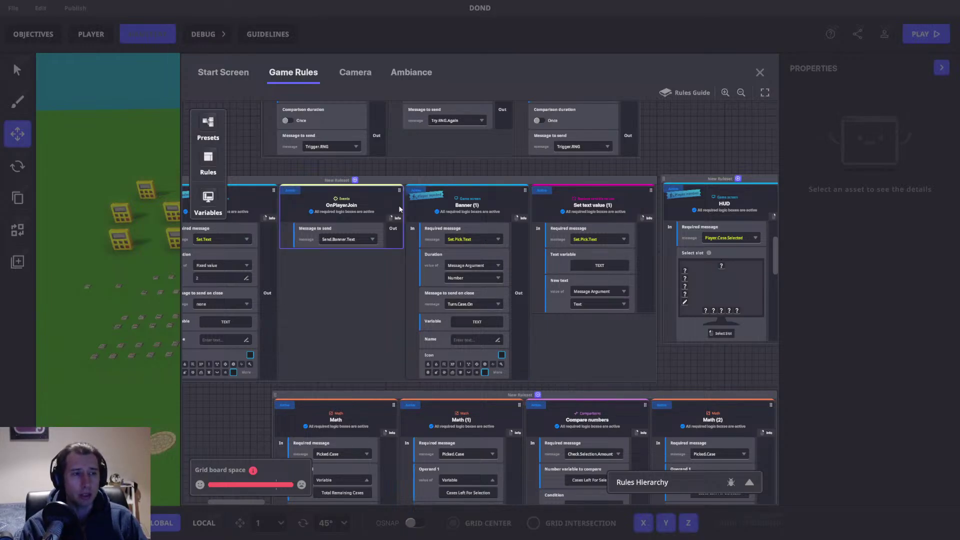
pyautogui.click(760, 72)
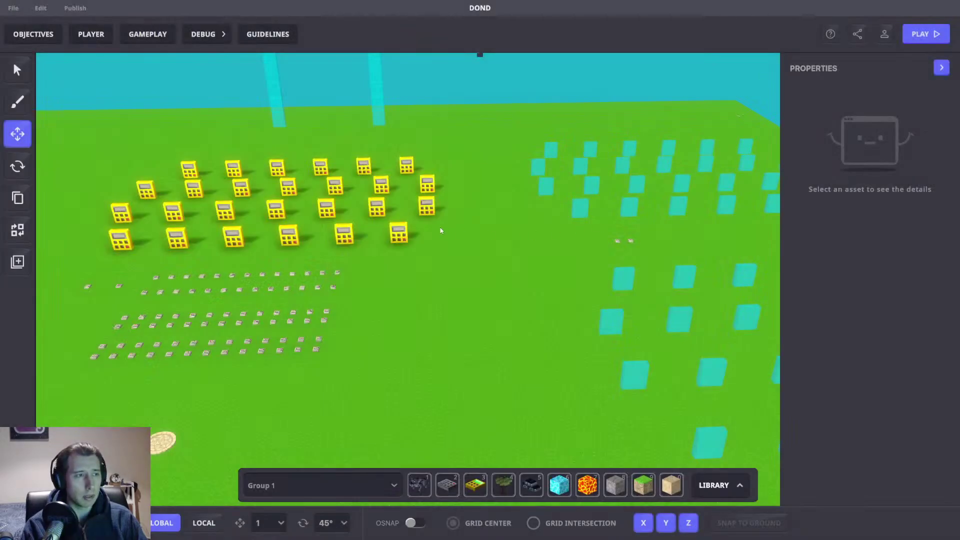
# Step: Pan and zoom the 3D scene closer to the two pillars
pyautogui.moveTo(515, 266); pyautogui.dragTo(542, 294, button='middle')
pyautogui.moveTo(487, 129); pyautogui.dragTo(517, 189, button='middle')
pyautogui.scroll(2, 437, 191)
pyautogui.moveTo(437, 190); pyautogui.dragTo(428, 207, button='right')
pyautogui.moveTo(428, 206); pyautogui.dragTo(452, 286, button='middle')
pyautogui.scroll(2, 376, 202)
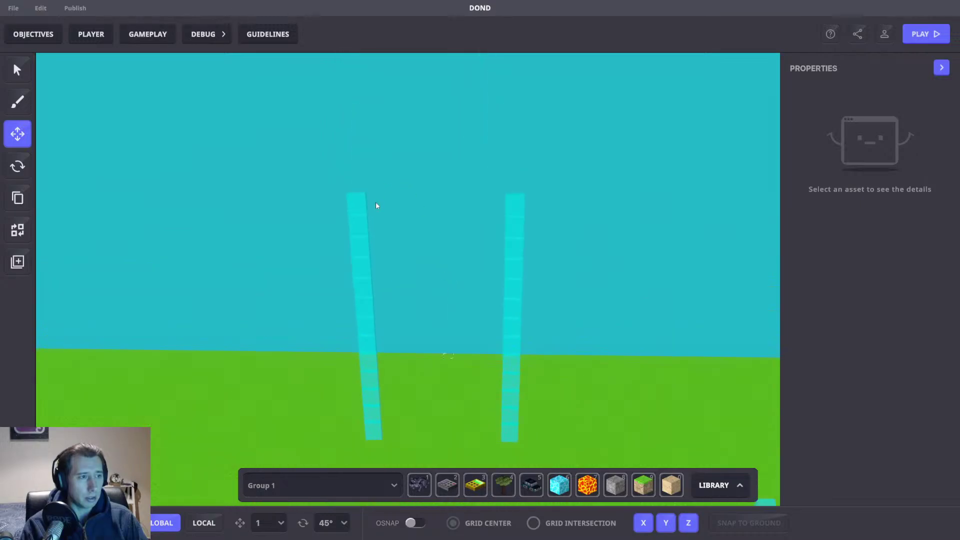
pyautogui.click(360, 208)
pyautogui.click(431, 182)
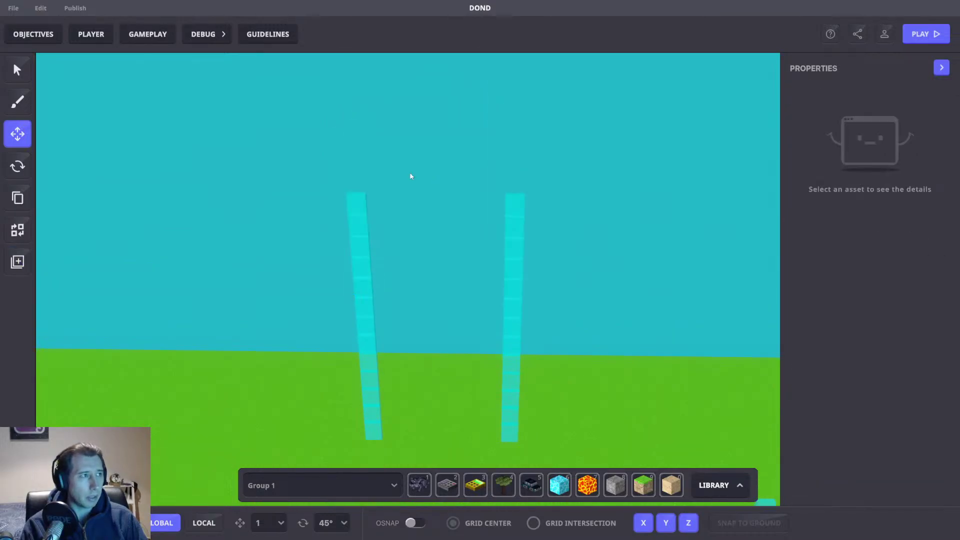
# Step: Open Game Rules and scroll to the 750000–300000 comparison and Send Message rows
pyautogui.click(131, 32)
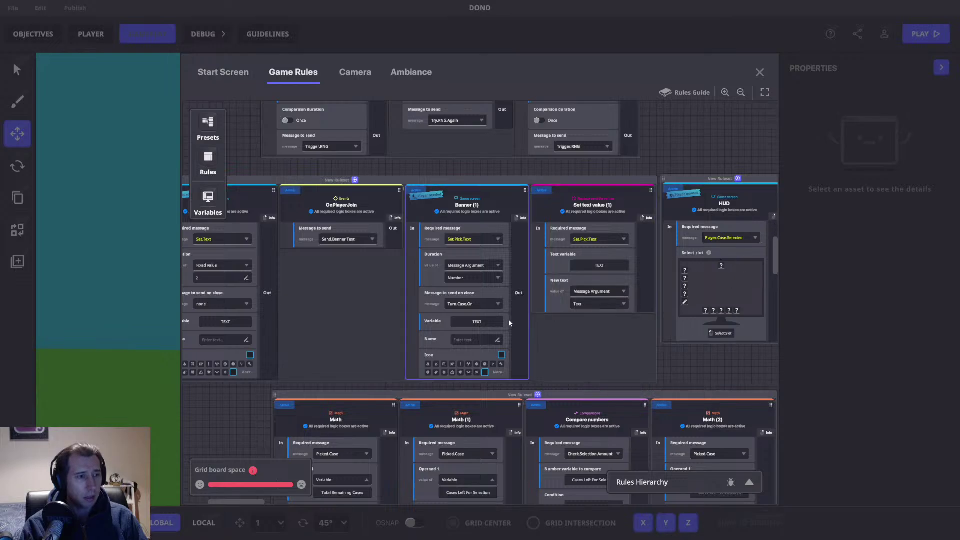
pyautogui.scroll(-10, 510, 307)
pyautogui.scroll(-8, 450, 281)
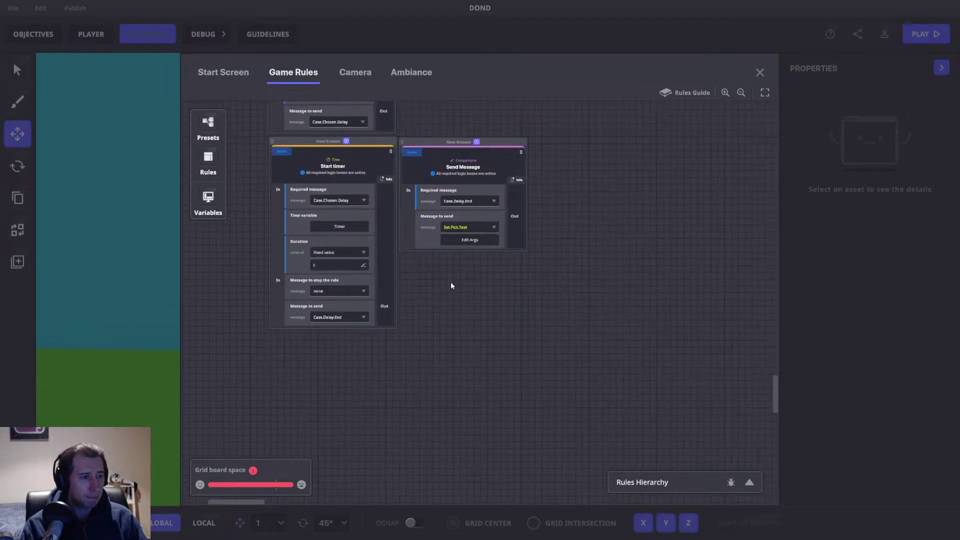
pyautogui.scroll(4, 482, 319)
pyautogui.scroll(5, 610, 228)
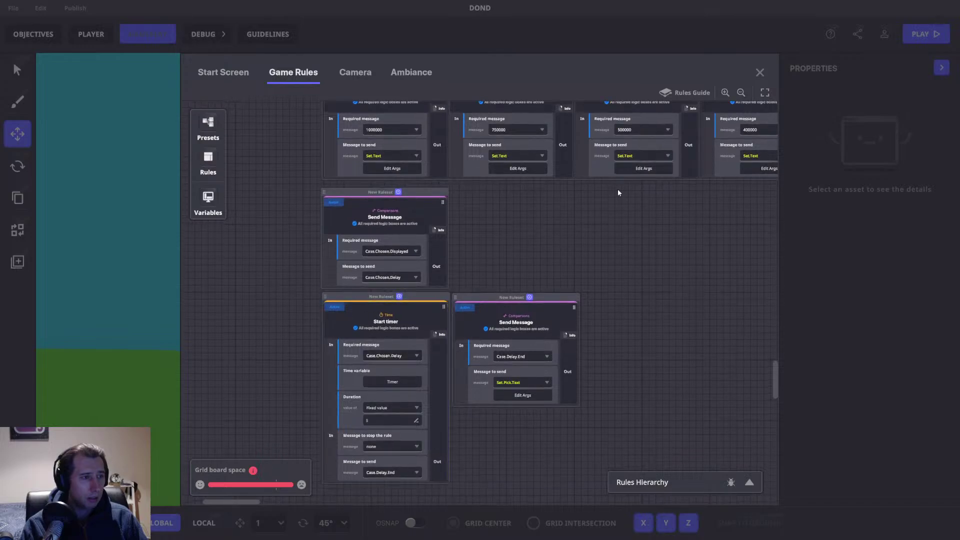
pyautogui.scroll(3, 617, 189)
pyautogui.scroll(2, 563, 345)
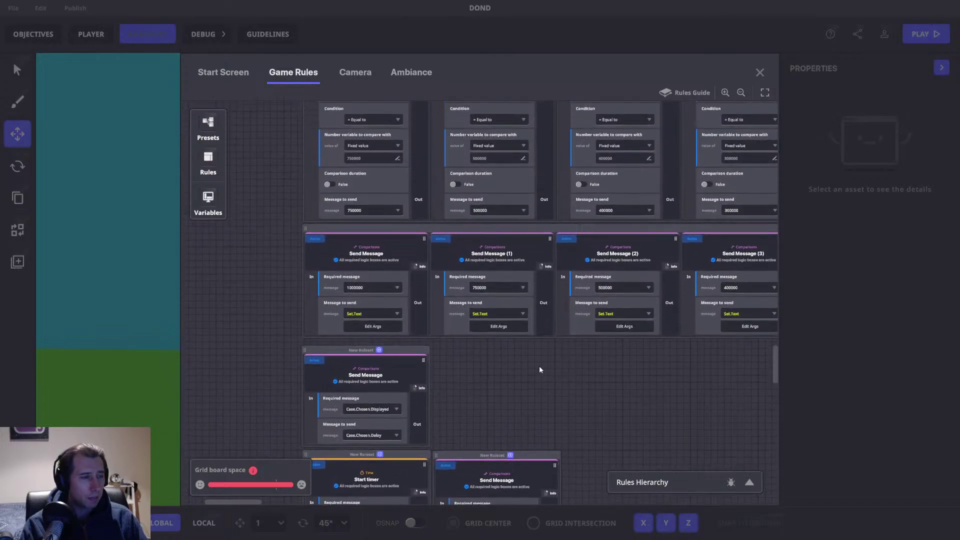
# Step: Check the Set.Text message arguments, then pan to the 750000 comparison and Send Message row
pyautogui.click(379, 332)
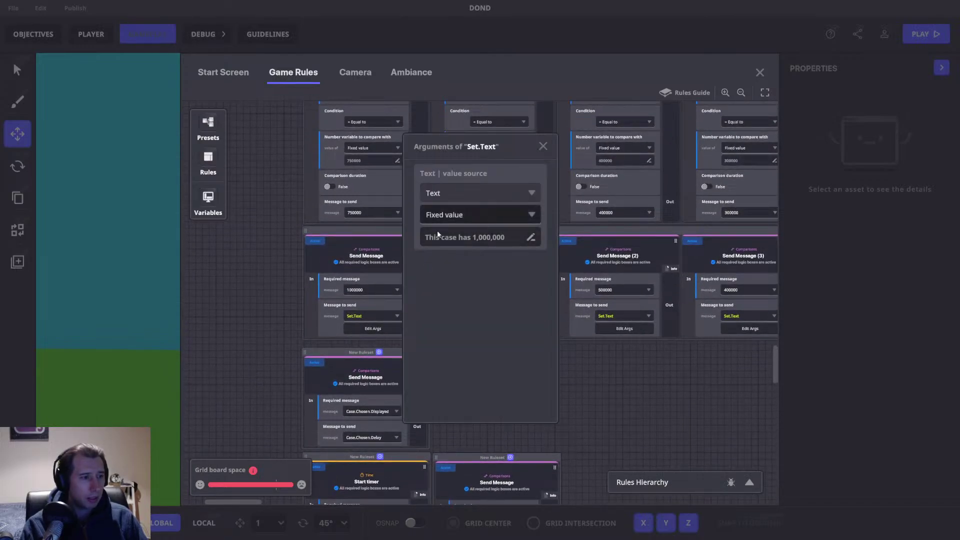
pyautogui.click(542, 145)
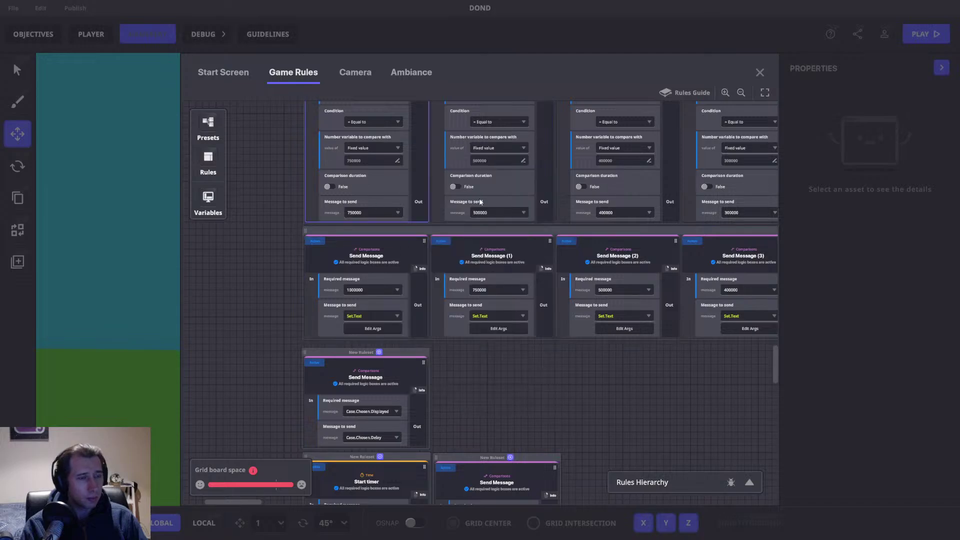
pyautogui.scroll(4, 406, 187)
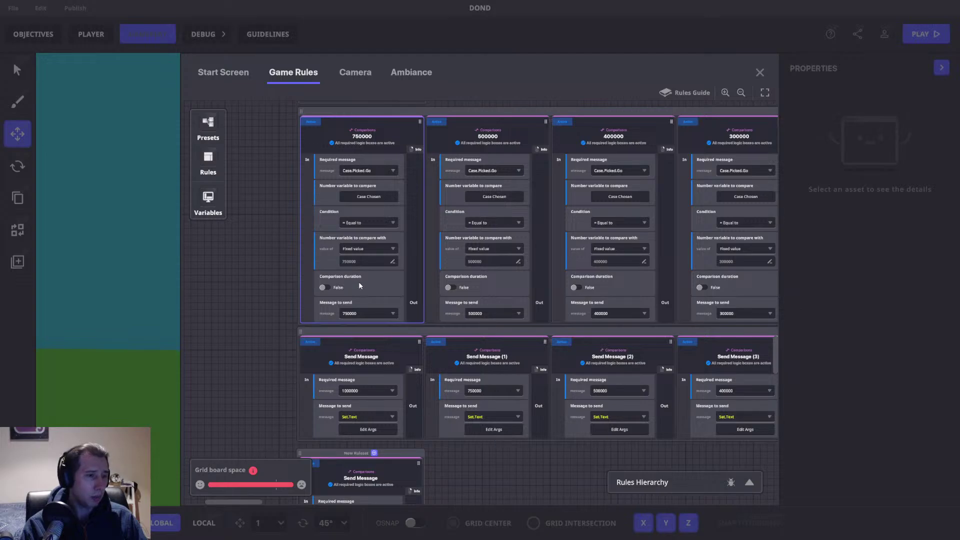
pyautogui.moveTo(359, 284); pyautogui.dragTo(403, 300)
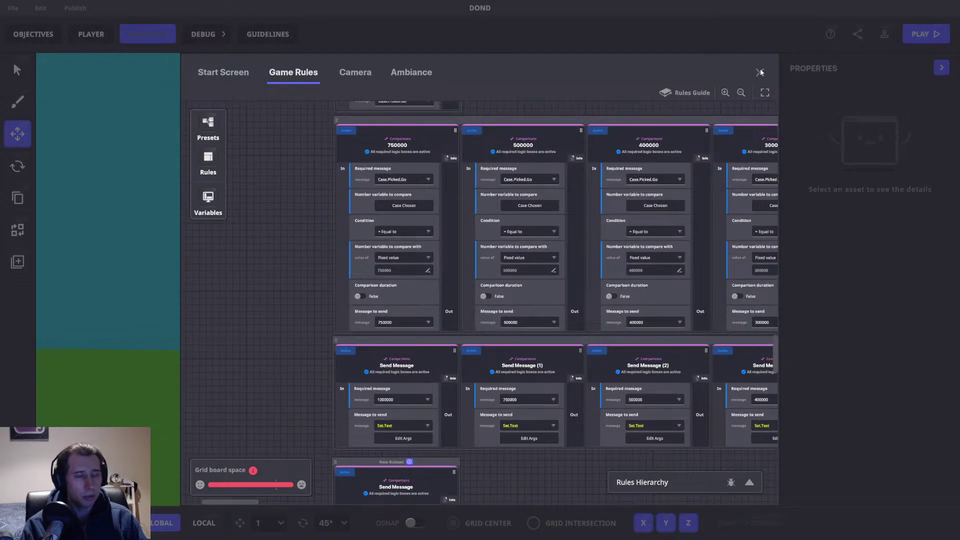
pyautogui.moveTo(662, 105); pyautogui.dragTo(619, 154)
pyautogui.moveTo(436, 293); pyautogui.dragTo(415, 278)
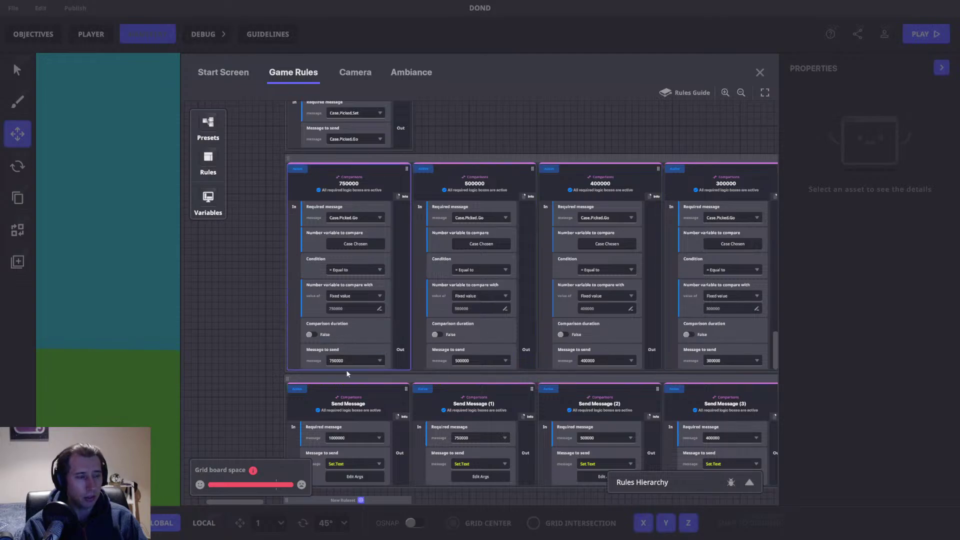
# Step: Close Game Rules and select the large golden numpad in the scene
pyautogui.click(760, 73)
pyautogui.moveTo(487, 340); pyautogui.dragTo(480, 308, button='right')
pyautogui.click(406, 332)
# Step: Place a NumPad Switch entity in the scene
pyautogui.scroll(-3, 892, 388)
pyautogui.scroll(2, 576, 334)
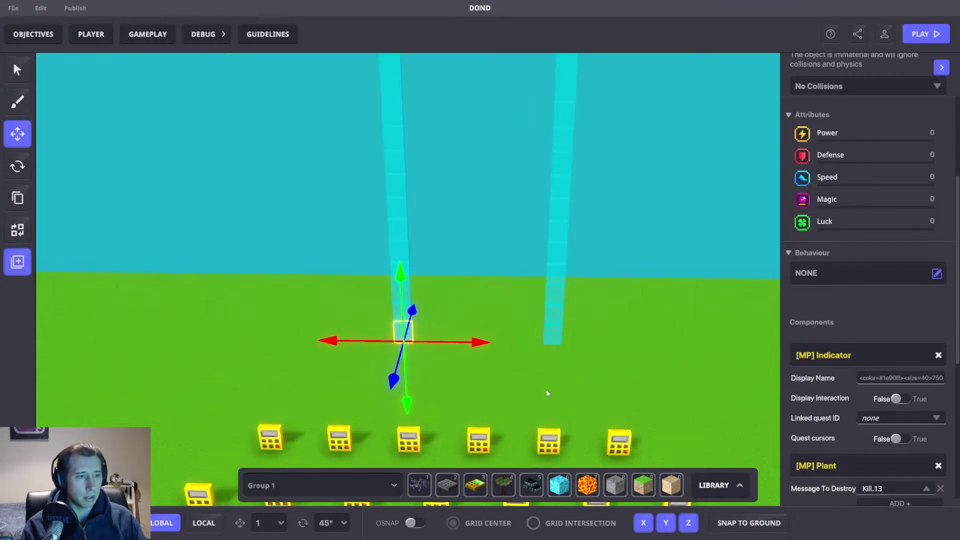
pyautogui.click(547, 394)
pyautogui.moveTo(520, 386); pyautogui.dragTo(544, 387, button='right')
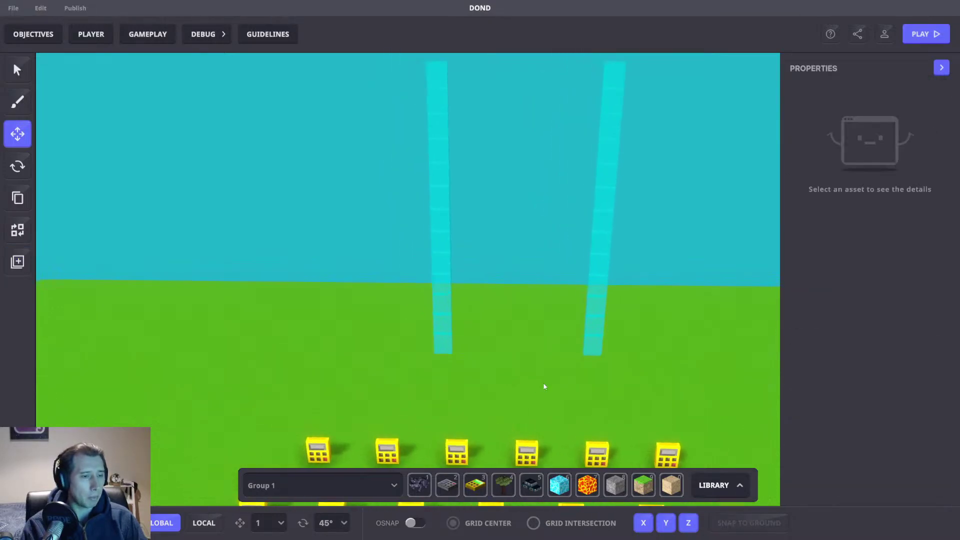
pyautogui.click(444, 488)
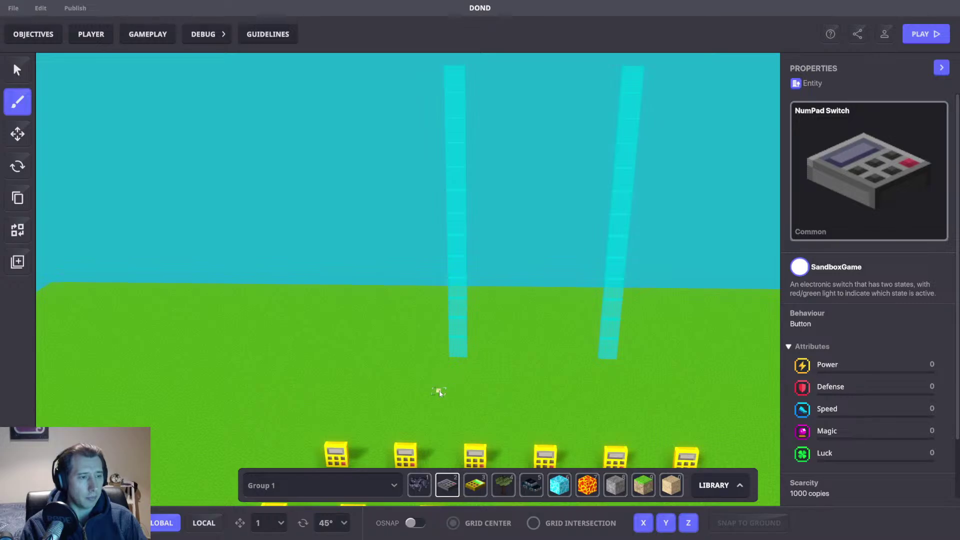
pyautogui.press('w')
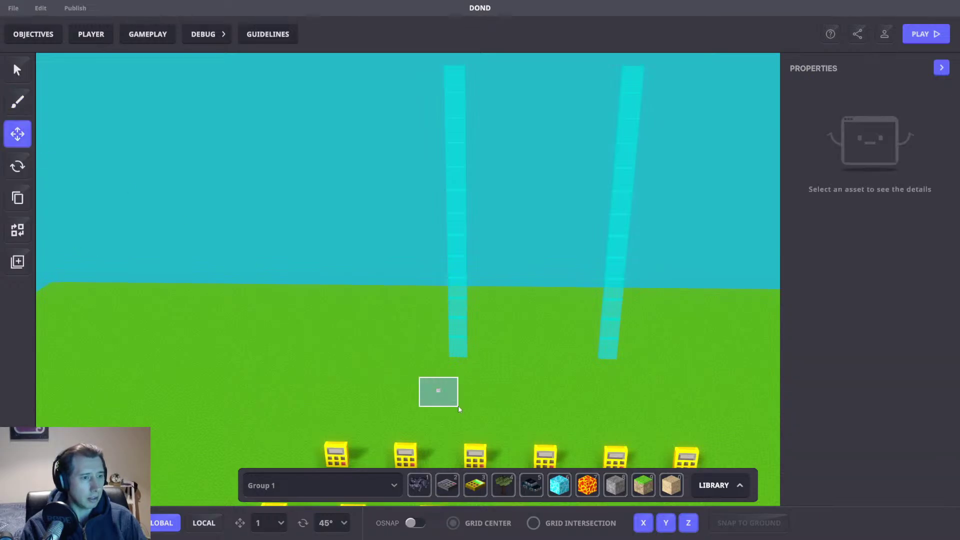
pyautogui.click(458, 406)
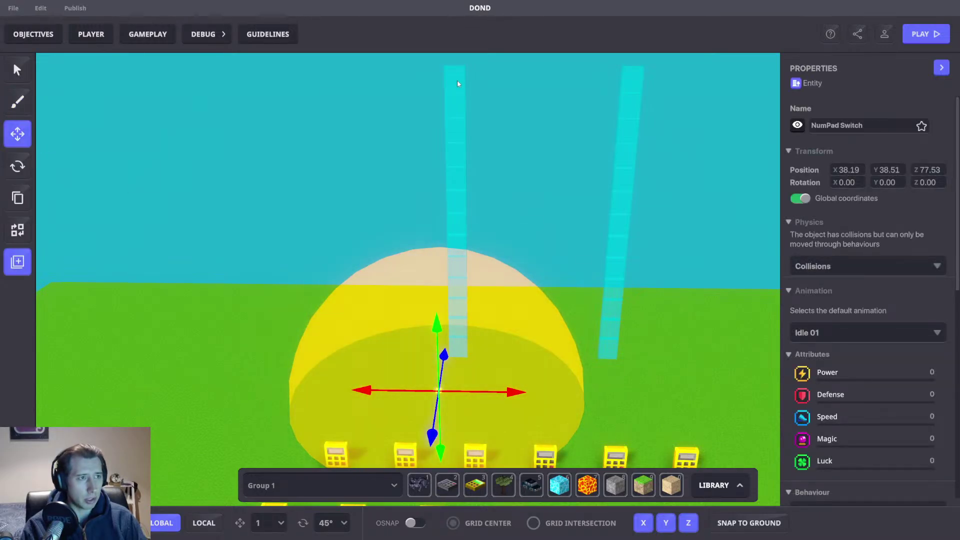
# Step: Set the top pillar block's [MP] Plant destroy message to 1
pyautogui.click(457, 83)
pyautogui.scroll(-8, 872, 300)
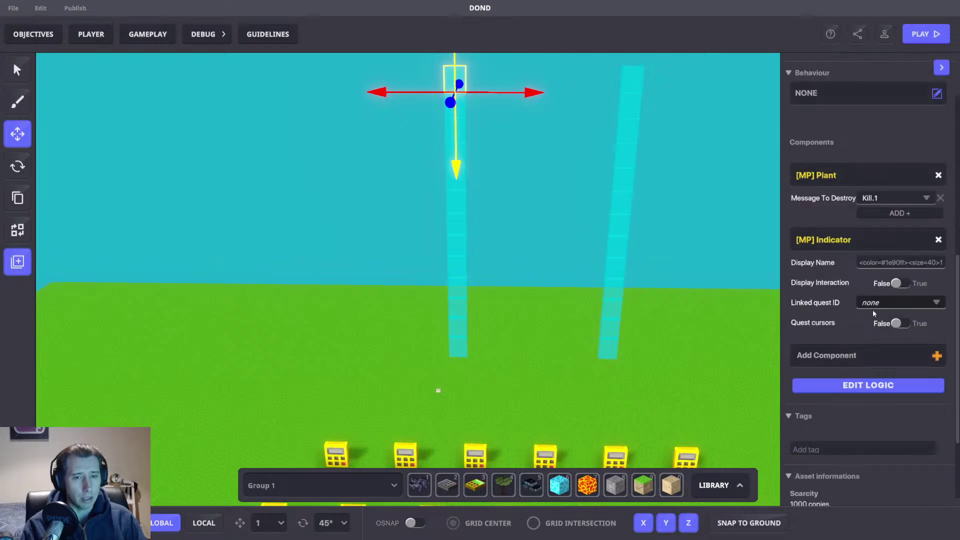
pyautogui.click(874, 200)
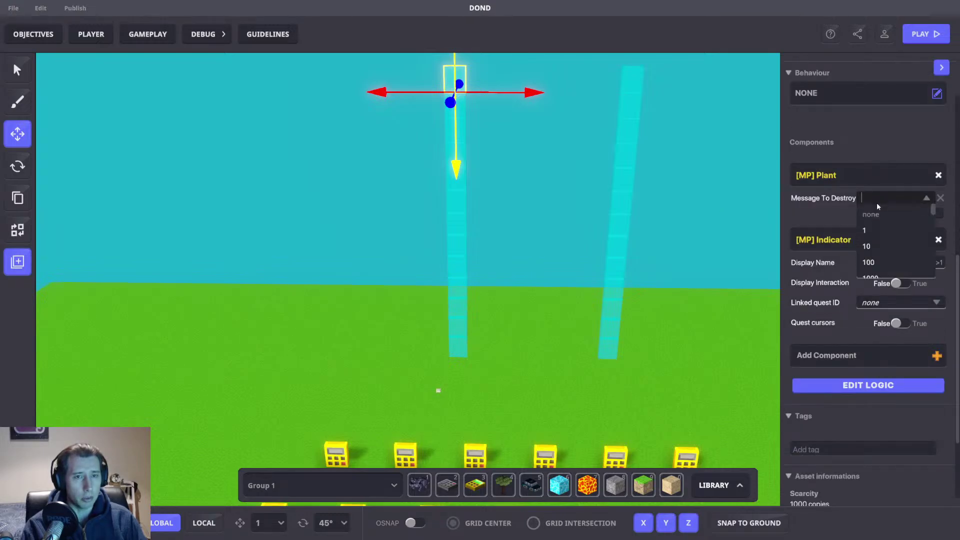
pyautogui.click(867, 230)
pyautogui.moveTo(631, 193); pyautogui.dragTo(460, 203, button='right')
pyautogui.scroll(3, 862, 284)
pyautogui.scroll(-2, 890, 345)
# Step: Set the next pillar block's destroy message to a new value, 5
pyautogui.click(429, 206)
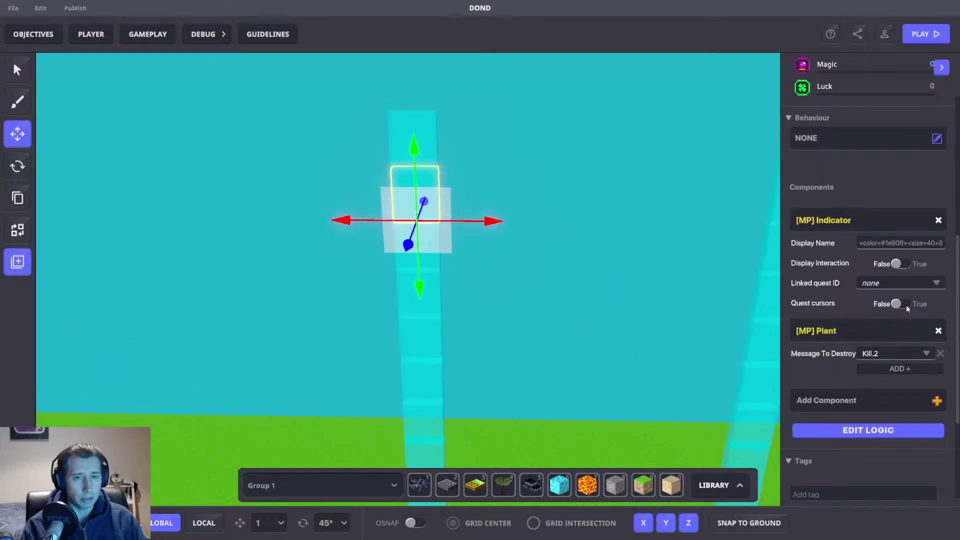
pyautogui.click(876, 354)
pyautogui.write('2')
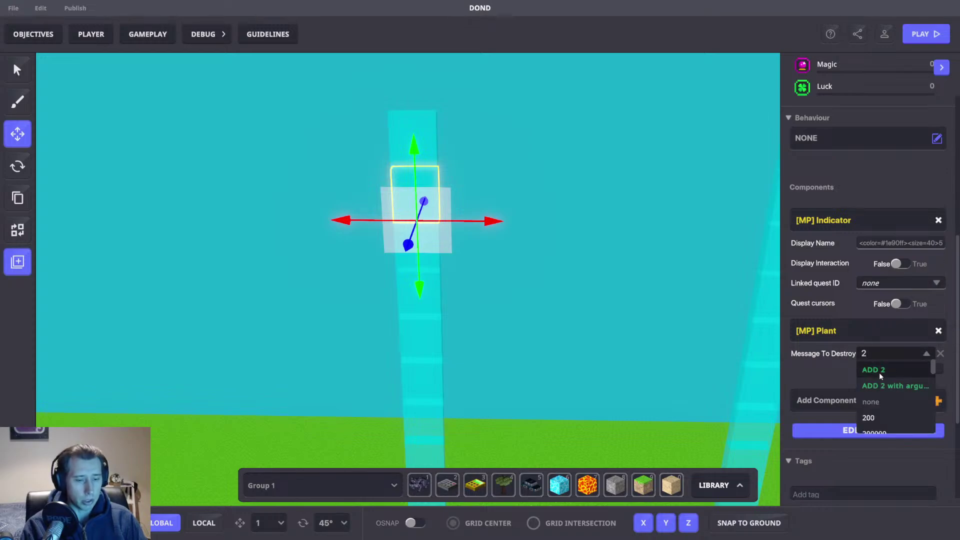
pyautogui.press('BackSpace')
pyautogui.write('5')
pyautogui.click(879, 371)
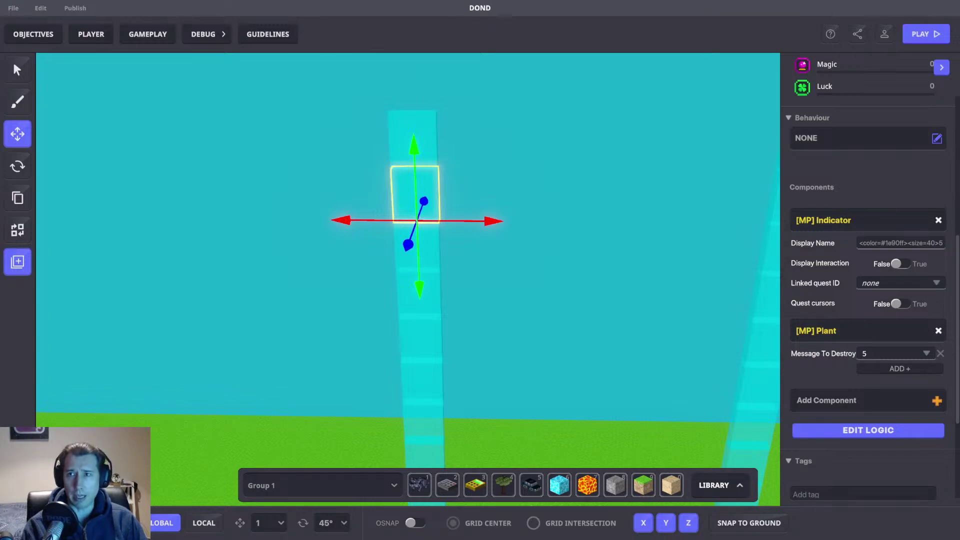
# Step: Set the lowest two pillar blocks' destroy messages to 1000000 and 750000
pyautogui.moveTo(681, 299); pyautogui.dragTo(690, 316, button='right')
pyautogui.click(680, 310)
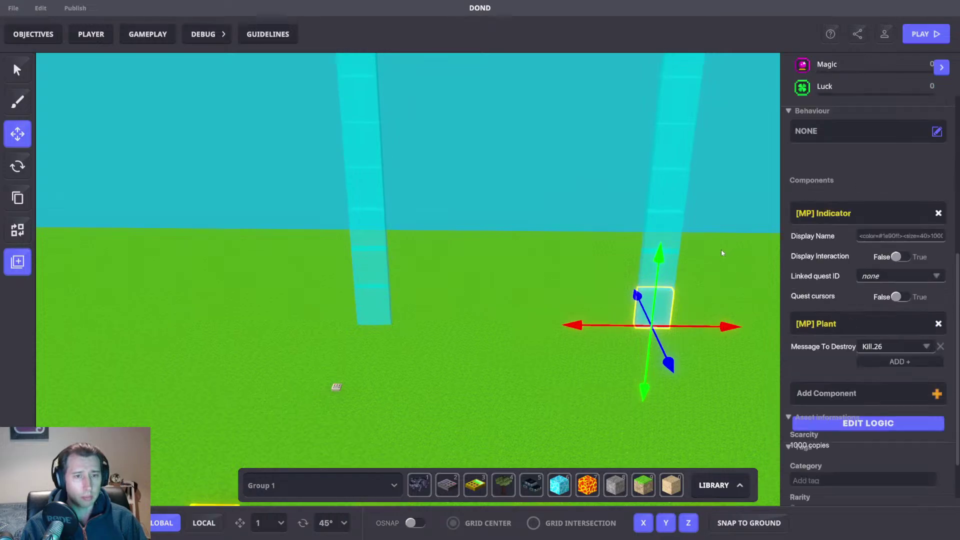
pyautogui.click(873, 354)
pyautogui.write('10')
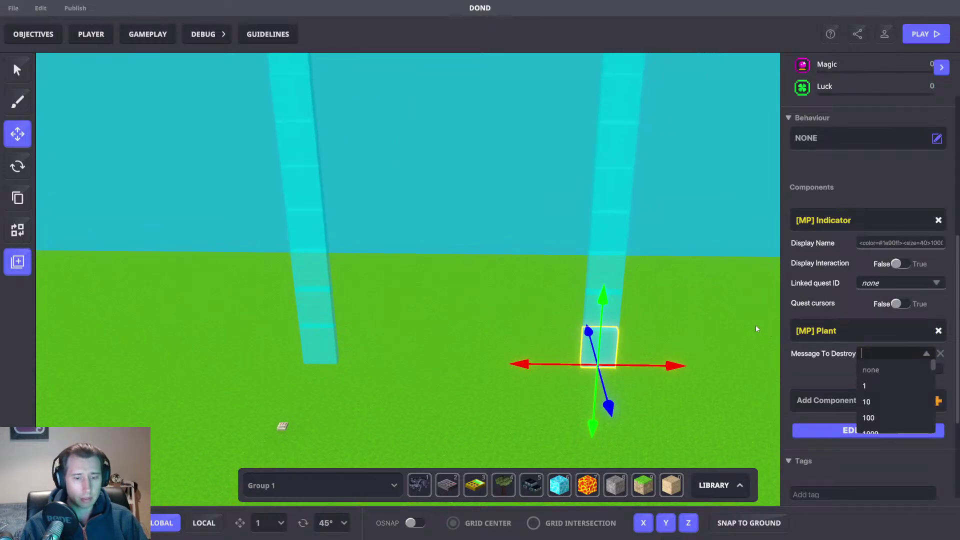
pyautogui.write('00000')
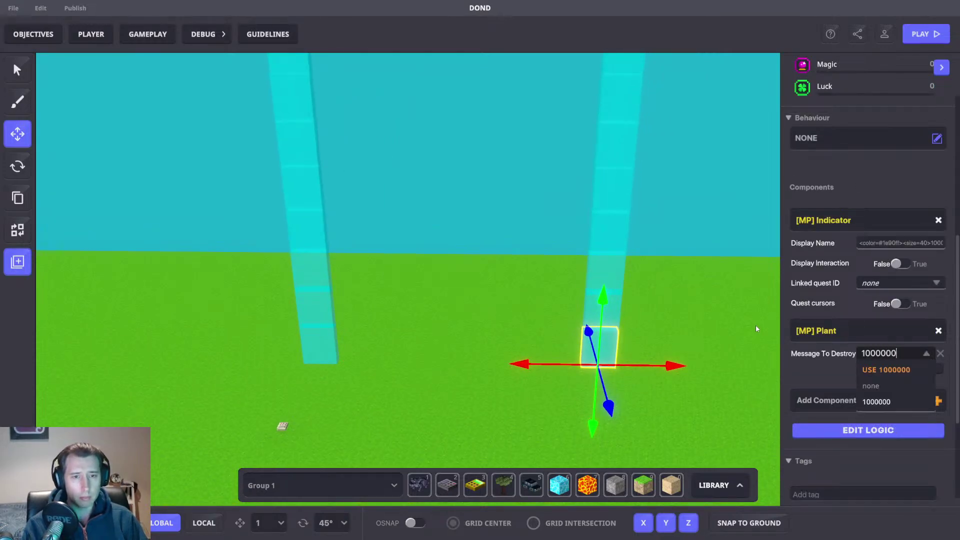
pyautogui.click(900, 373)
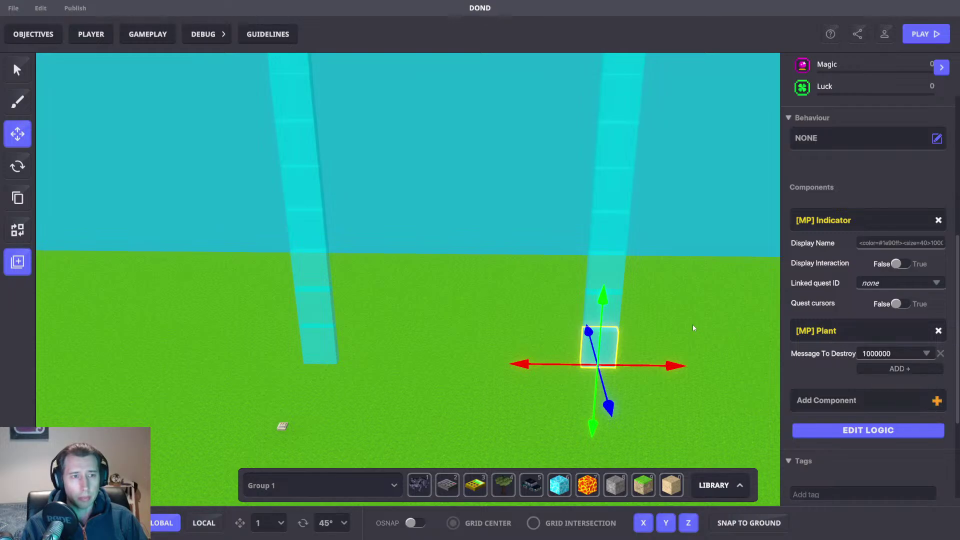
pyautogui.click(622, 310)
pyautogui.scroll(-5, 897, 347)
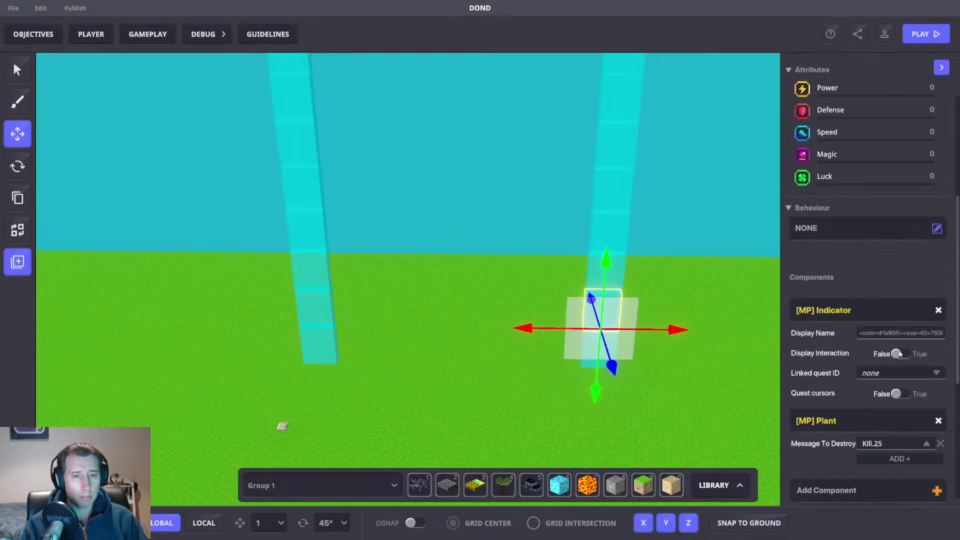
pyautogui.click(882, 443)
pyautogui.write('750')
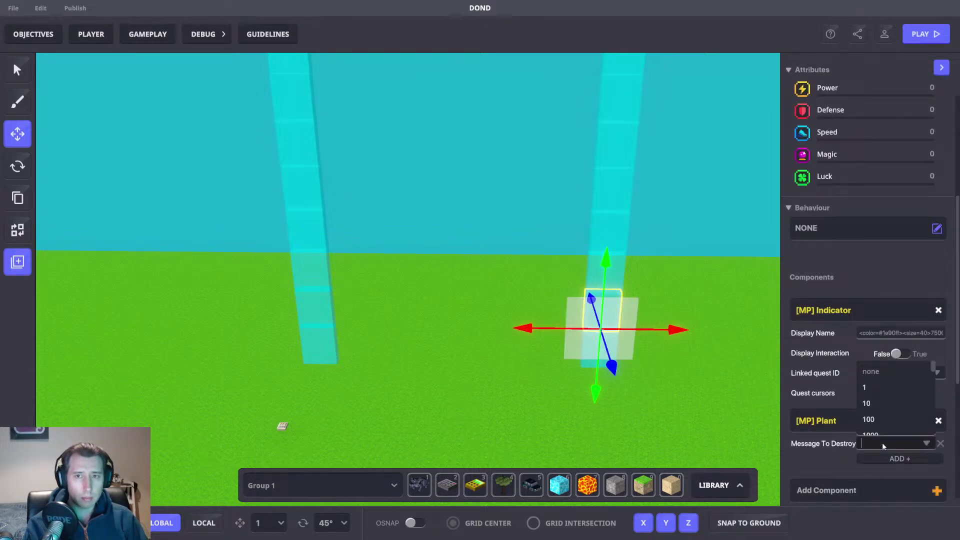
pyautogui.write('000')
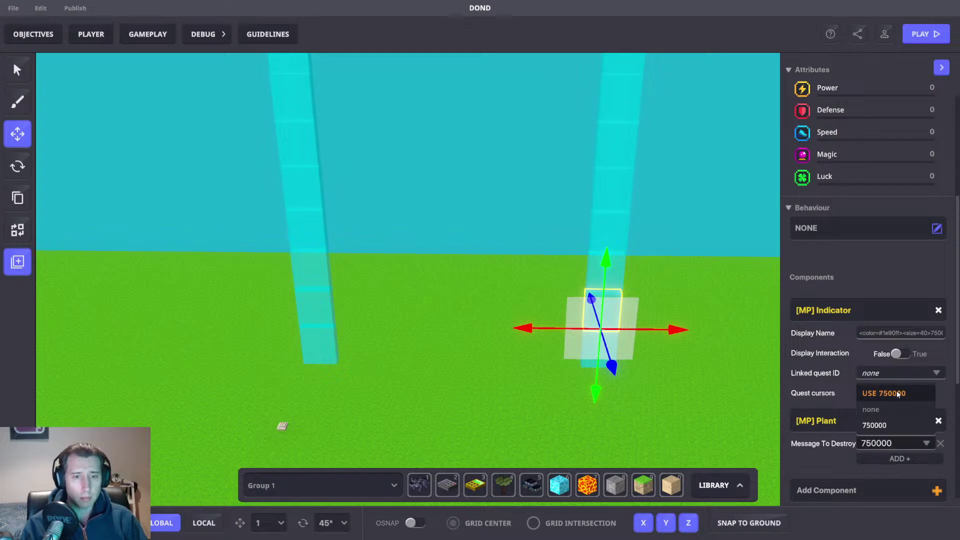
pyautogui.click(897, 394)
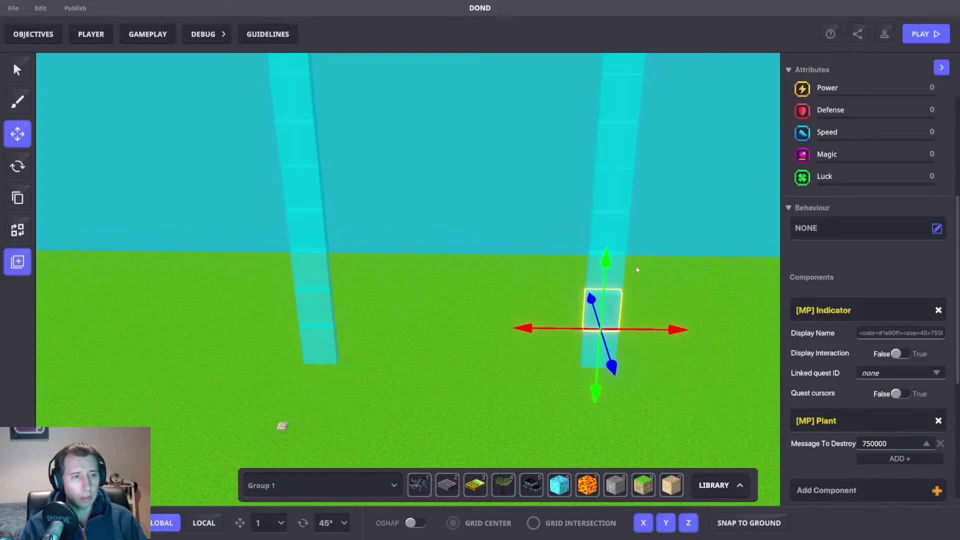
# Step: Give the next two pillar blocks destroy messages 500000 and 400000
pyautogui.press('d')
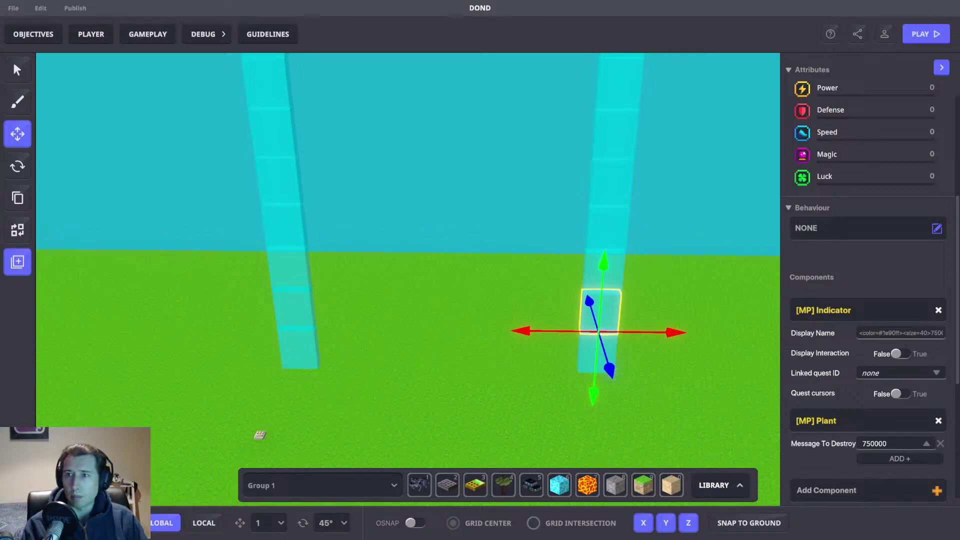
pyautogui.moveTo(719, 291); pyautogui.dragTo(539, 252, button='middle')
pyautogui.click(533, 252)
pyautogui.scroll(-3, 850, 359)
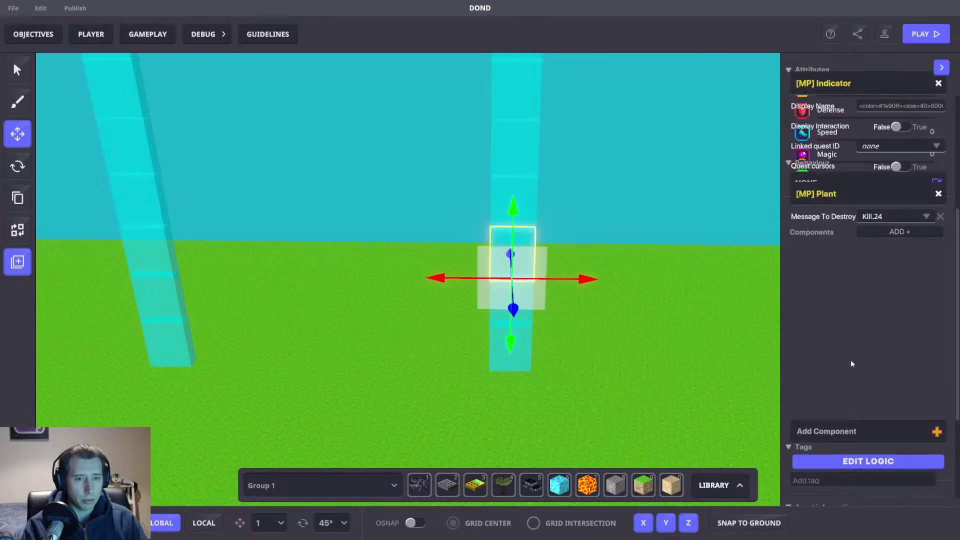
pyautogui.click(885, 308)
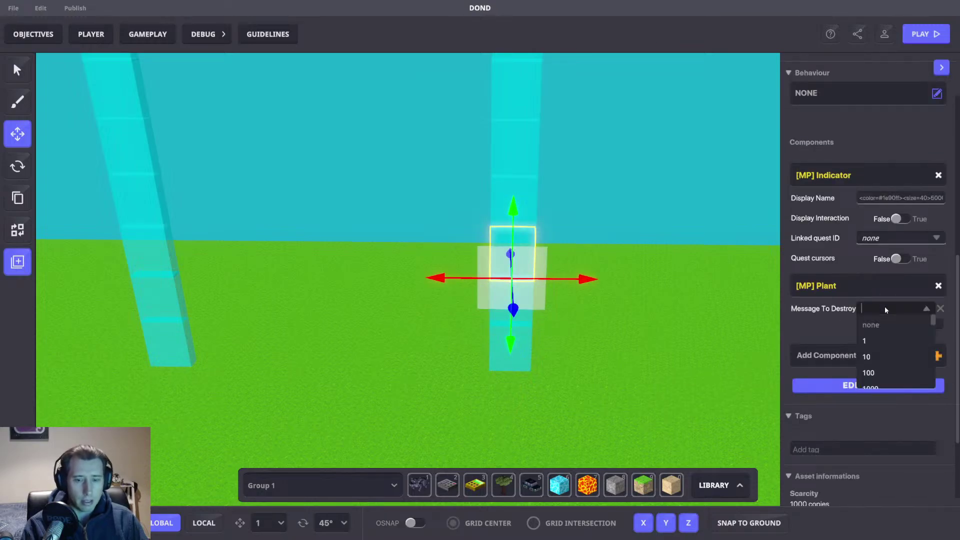
pyautogui.write('50000')
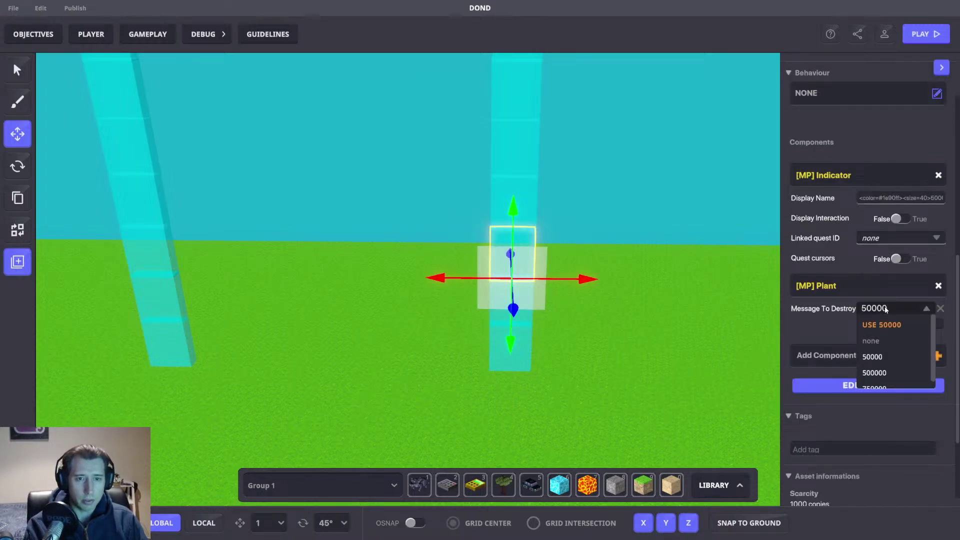
pyautogui.write('0')
pyautogui.click(881, 324)
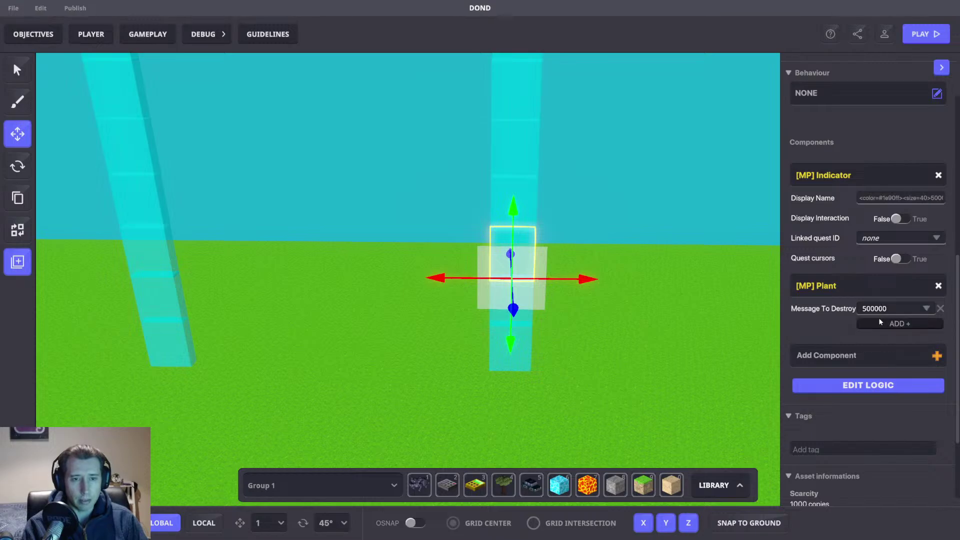
pyautogui.click(530, 201)
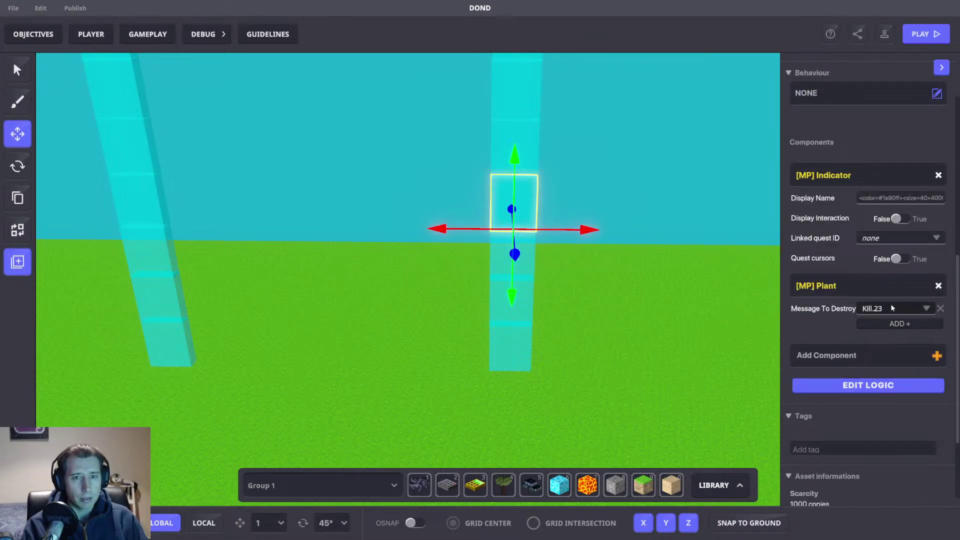
pyautogui.click(891, 308)
pyautogui.write('400')
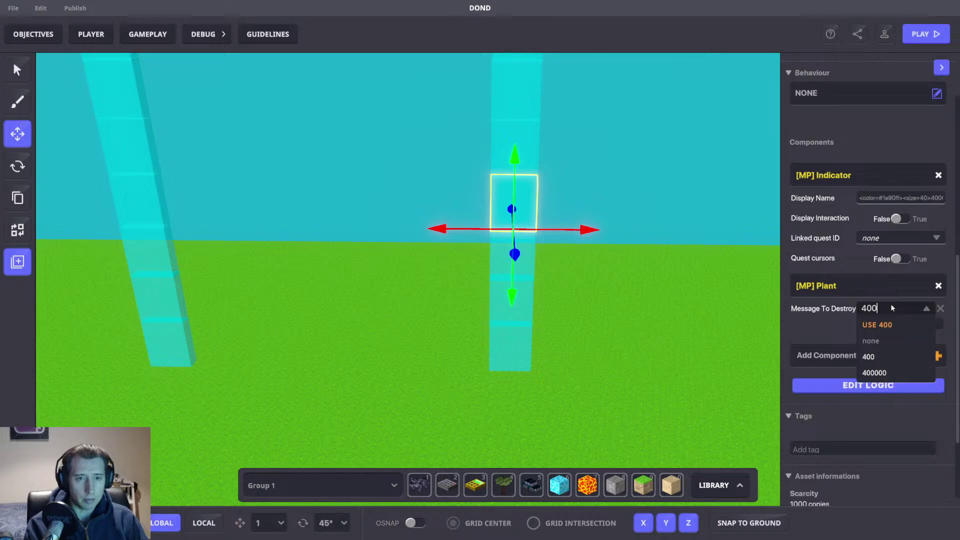
pyautogui.write('000')
pyautogui.press('Return')
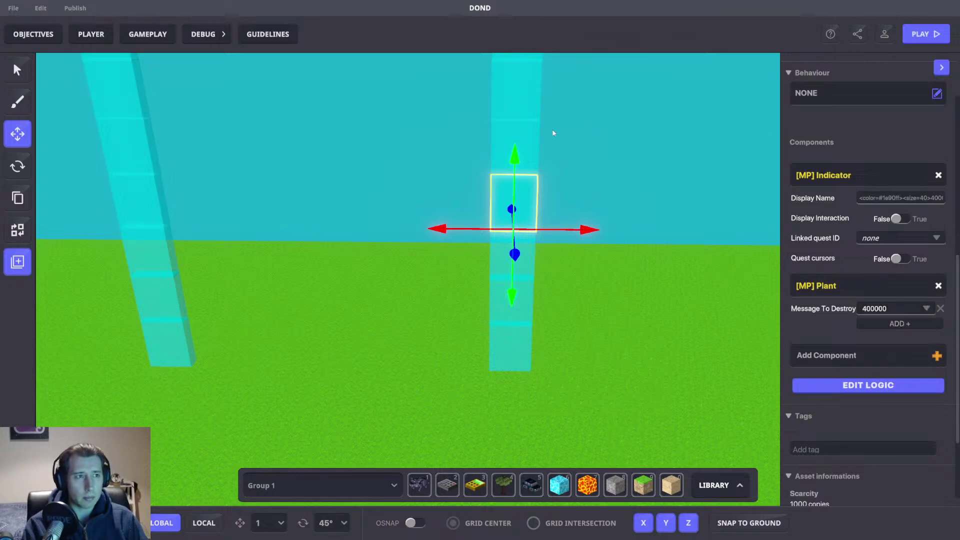
# Step: Set the next two blocks up the pillar to destroy on 300000 and 200000
pyautogui.click(530, 137)
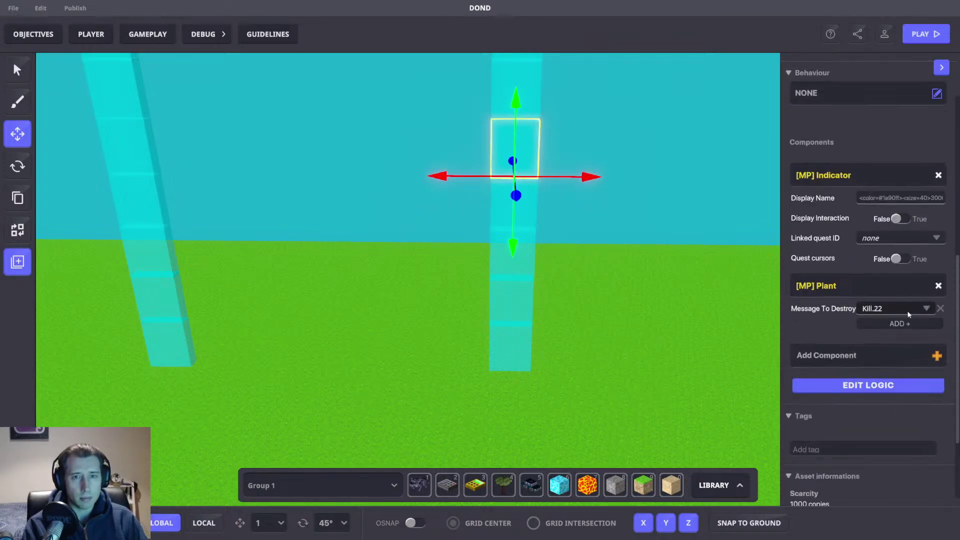
pyautogui.click(891, 310)
pyautogui.write('300')
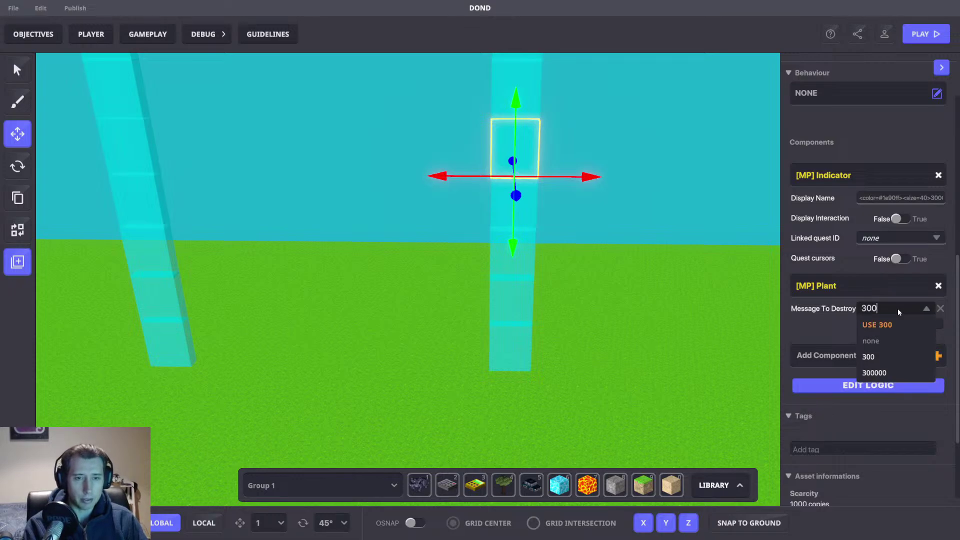
pyautogui.write('000')
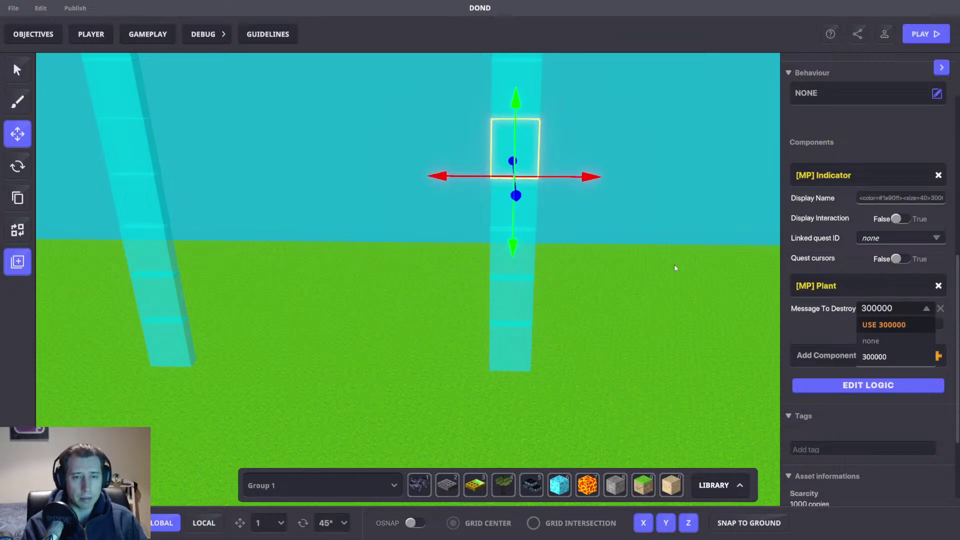
pyautogui.press('Return')
pyautogui.moveTo(621, 206); pyautogui.dragTo(610, 214, button='middle')
pyautogui.hotkey('ctrl', 'z')
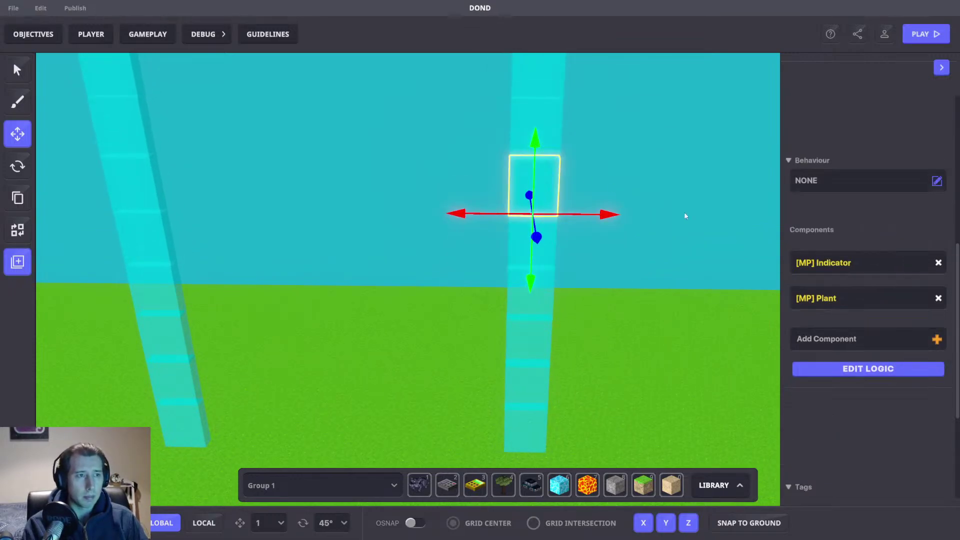
pyautogui.click(880, 309)
pyautogui.write('200000')
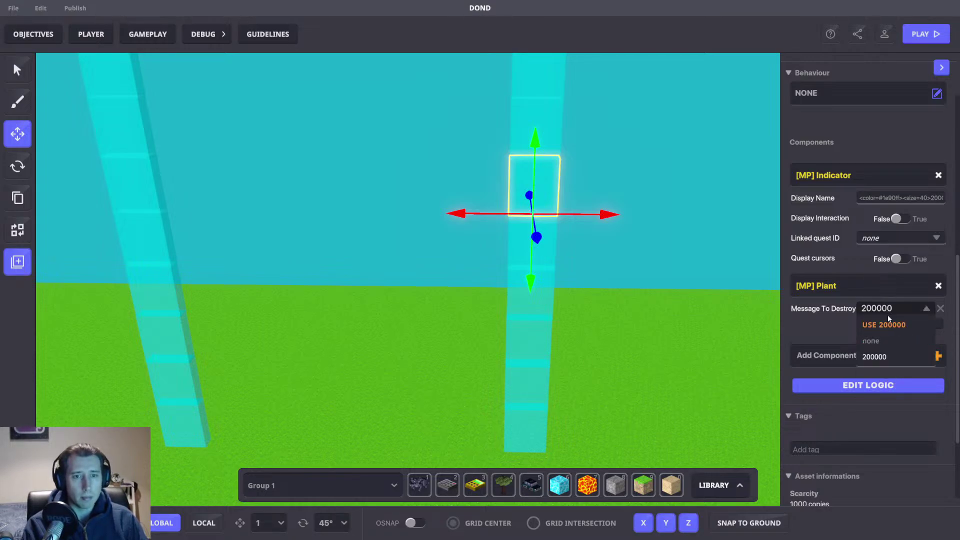
pyautogui.click(883, 324)
# Step: Assign destroy messages 100000 and 75000 to the next two pillar blocks
pyautogui.moveTo(643, 230); pyautogui.dragTo(642, 250, button='middle')
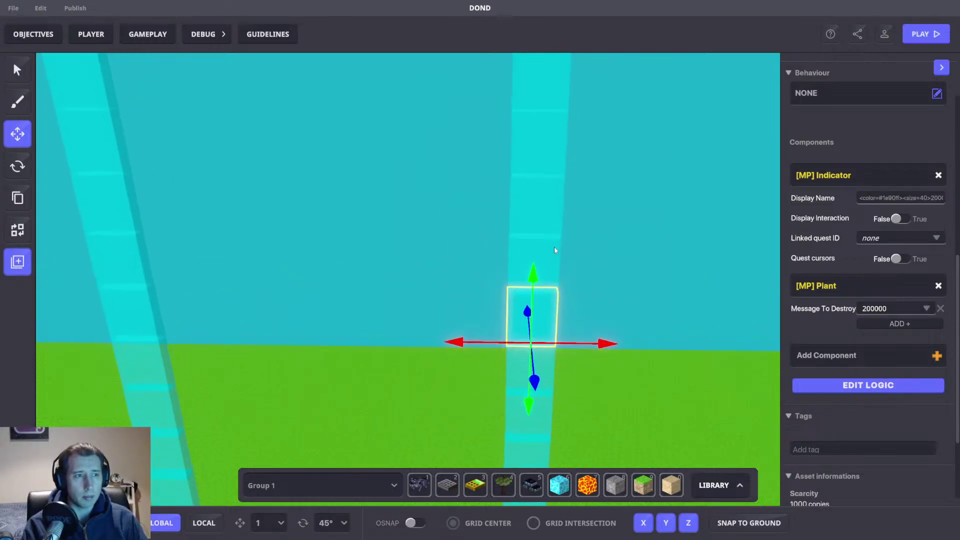
pyautogui.click(554, 247)
pyautogui.click(883, 307)
pyautogui.write('100000')
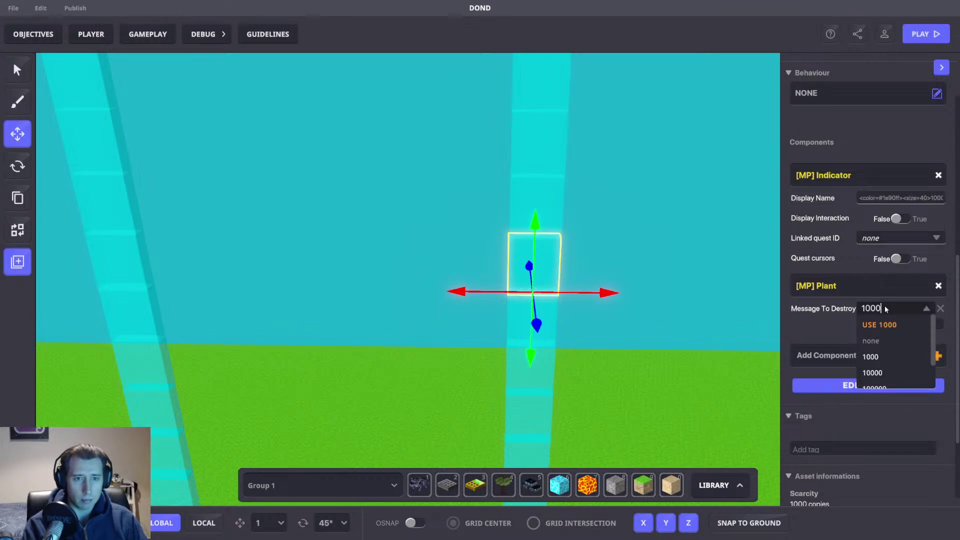
pyautogui.click(865, 324)
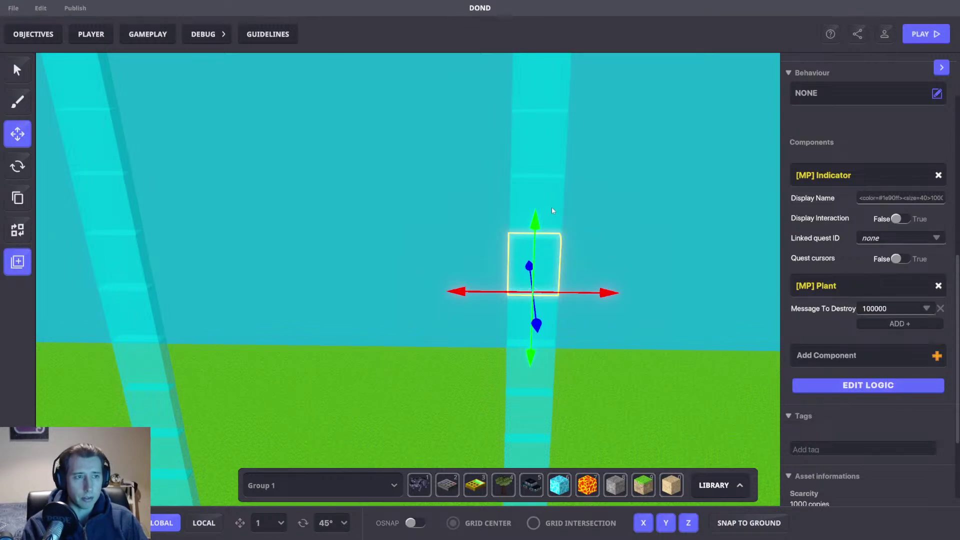
pyautogui.click(555, 199)
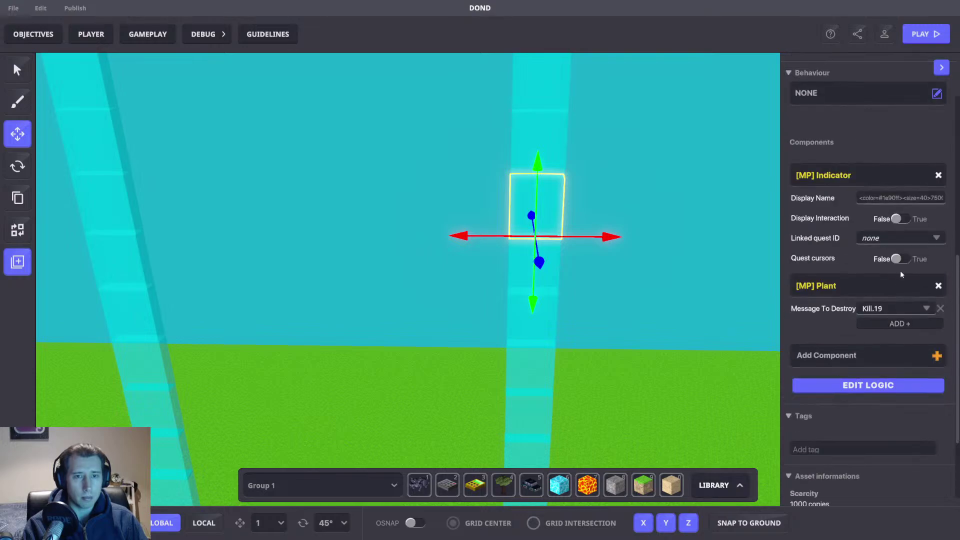
pyautogui.click(889, 309)
pyautogui.write('75000')
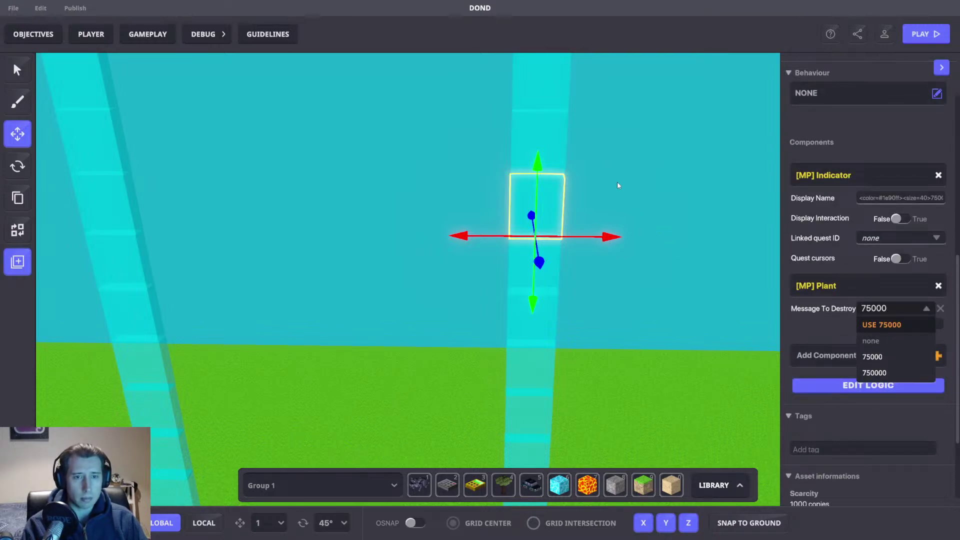
pyautogui.press('Return')
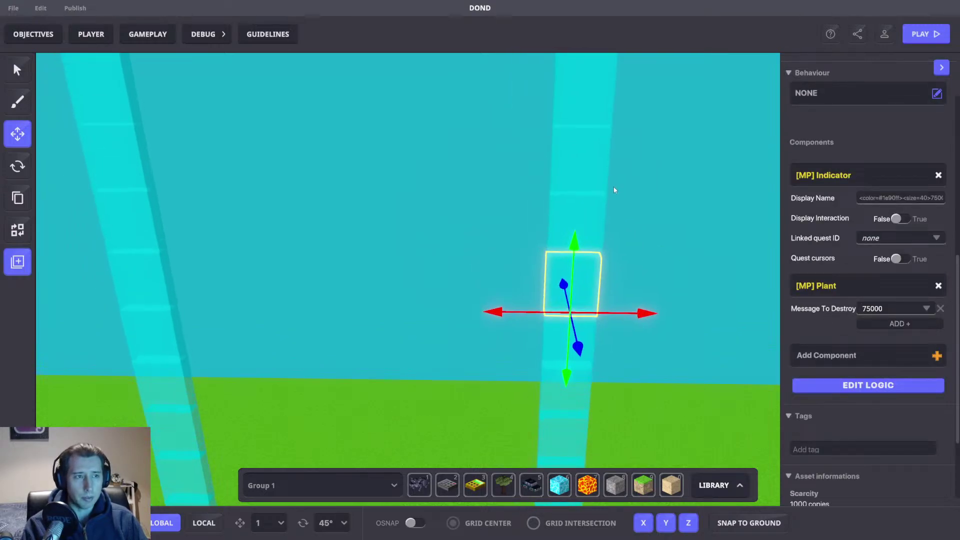
# Step: Set the next two column blocks to destroy on messages 50000 and 25000
pyautogui.click(598, 260)
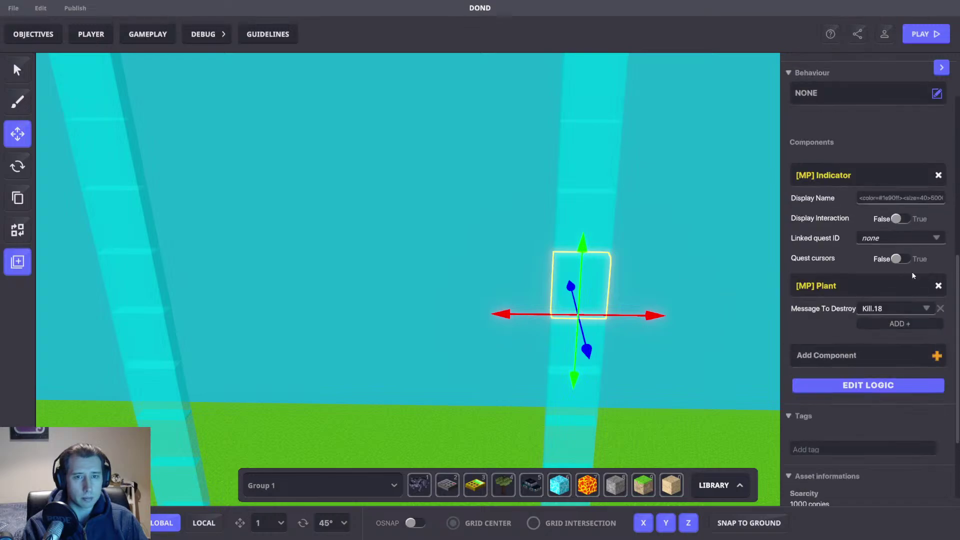
pyautogui.click(895, 309)
pyautogui.write('50')
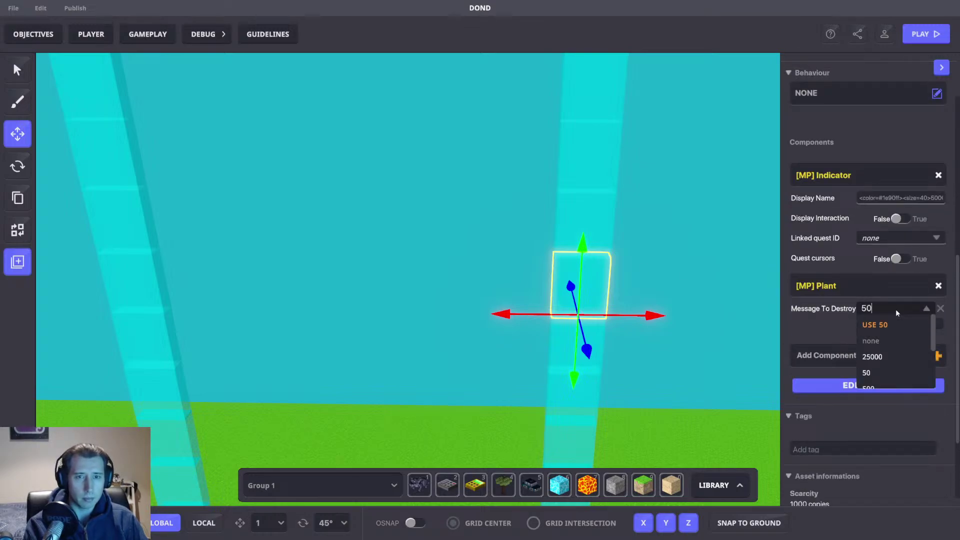
pyautogui.write('000')
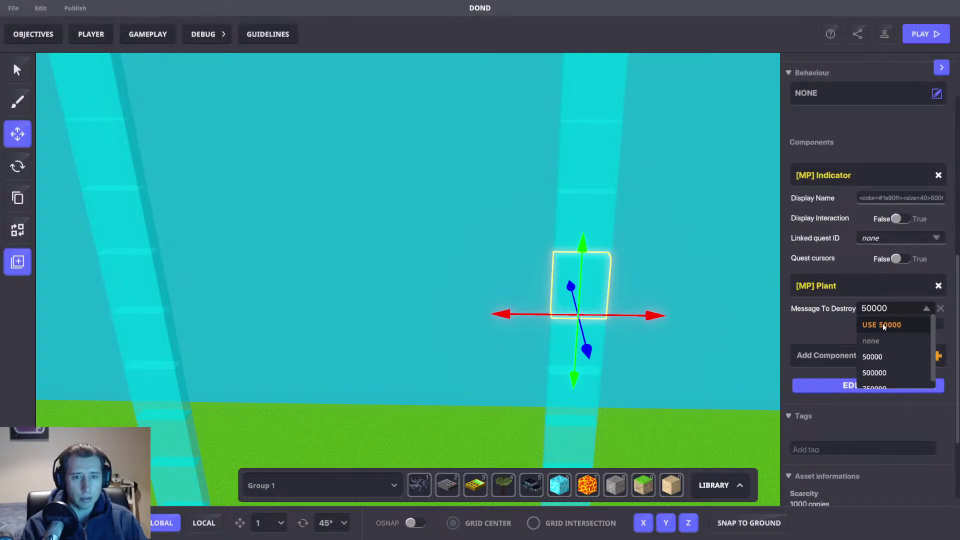
pyautogui.click(883, 324)
pyautogui.click(595, 216)
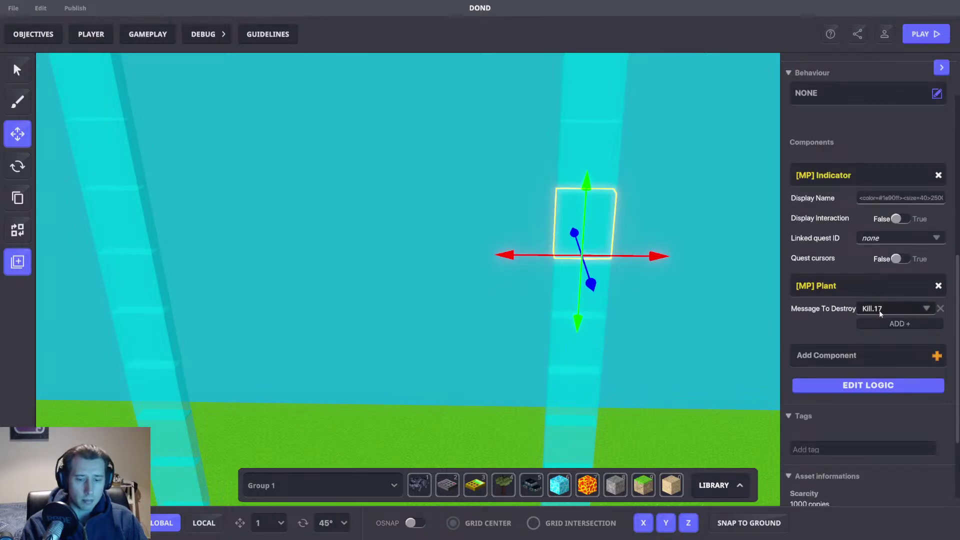
pyautogui.click(880, 309)
pyautogui.write('25000')
pyautogui.click(883, 327)
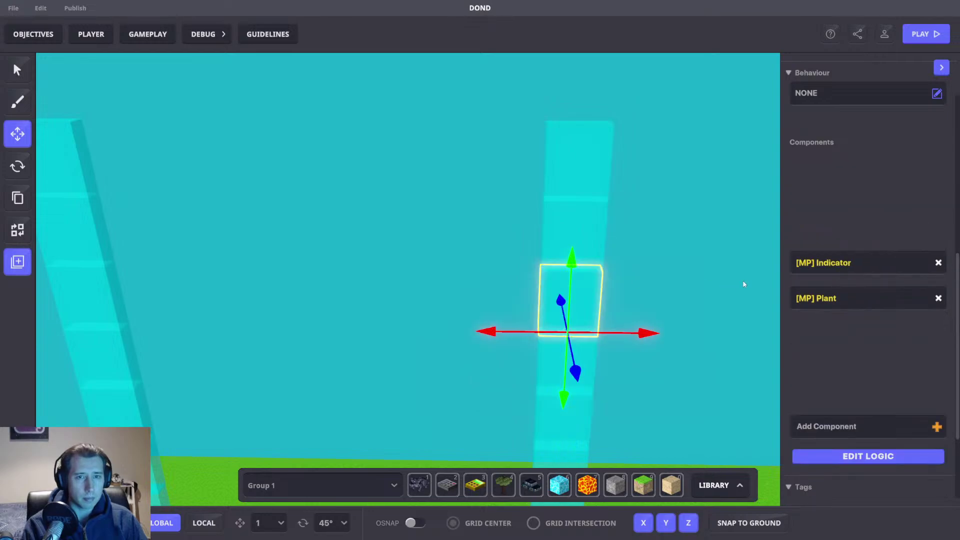
# Step: Apply destroy messages 10000 and 5000, then start on the next higher block
pyautogui.click(888, 306)
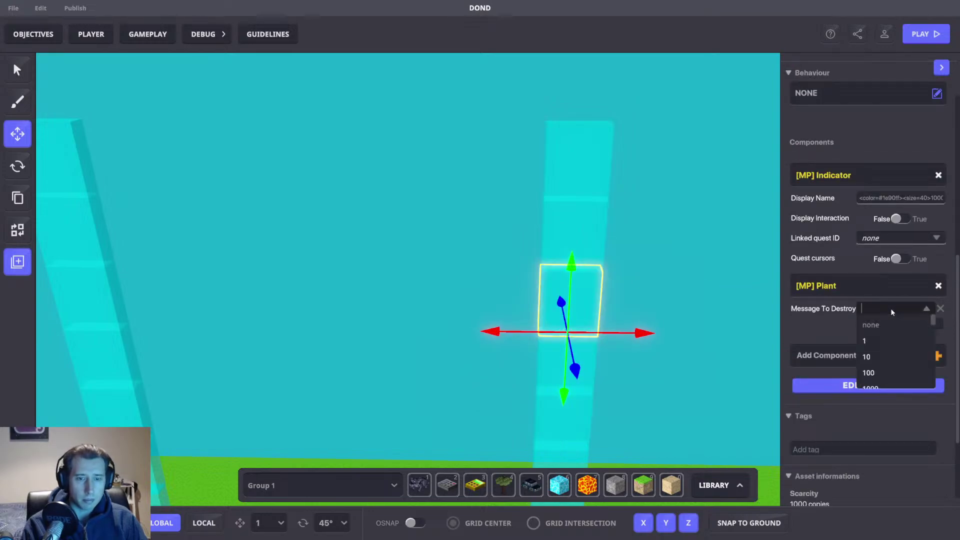
pyautogui.write('10000')
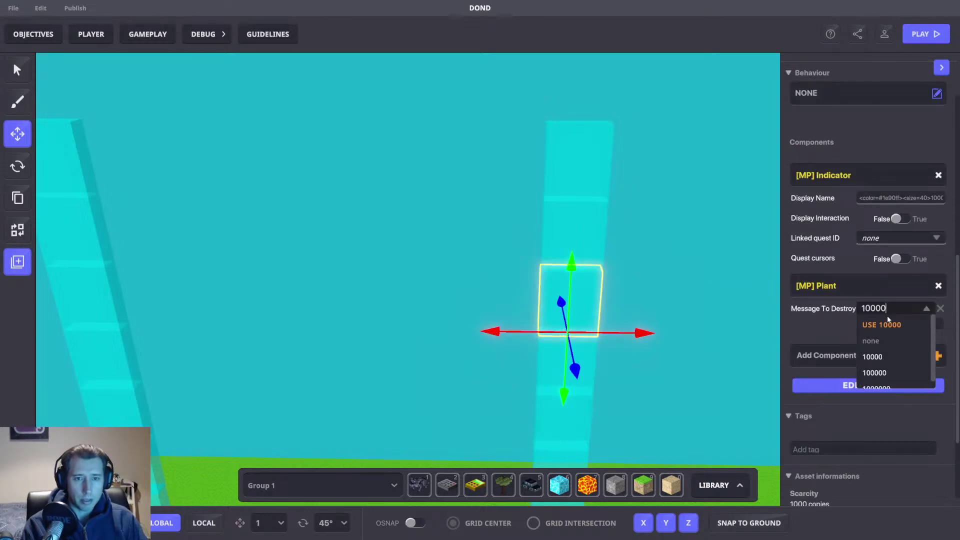
pyautogui.click(881, 325)
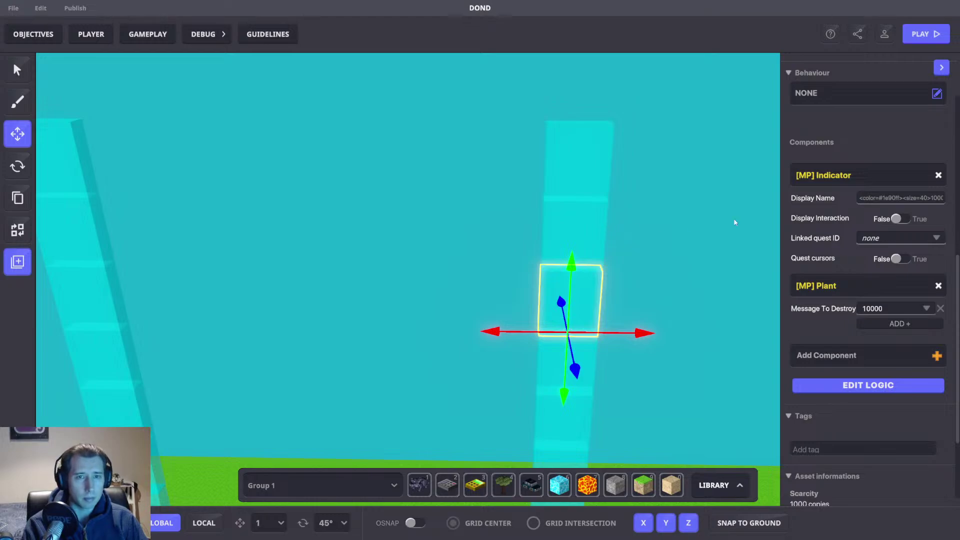
pyautogui.click(904, 307)
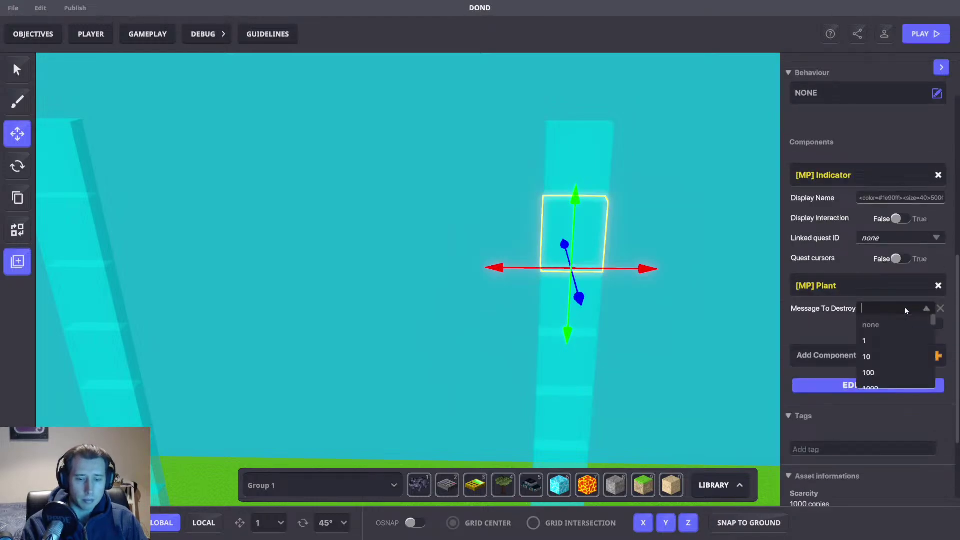
pyautogui.write('5000')
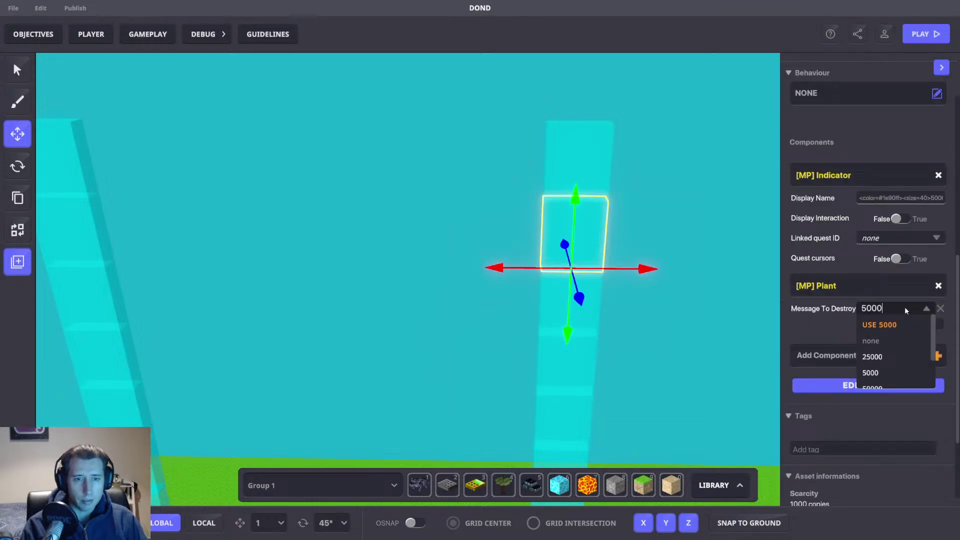
pyautogui.click(923, 324)
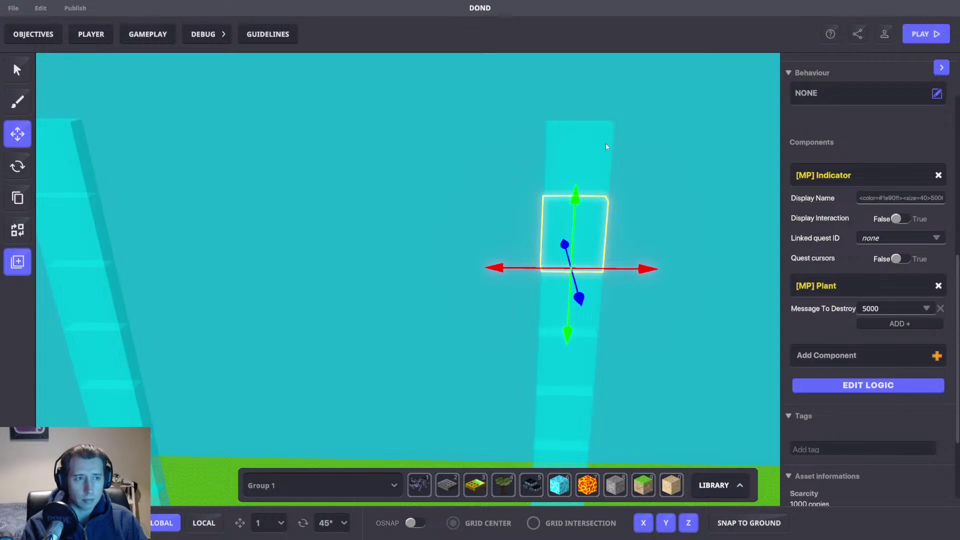
pyautogui.click(605, 147)
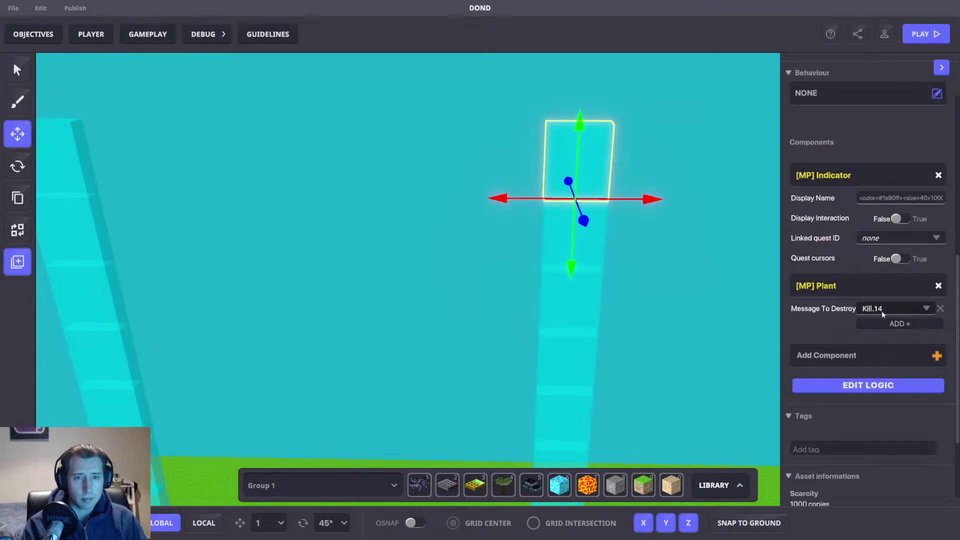
pyautogui.click(885, 309)
# Step: Finish the block with destroy message 1000, then give the next column's lowest cubes 750 and 500
pyautogui.write('1000')
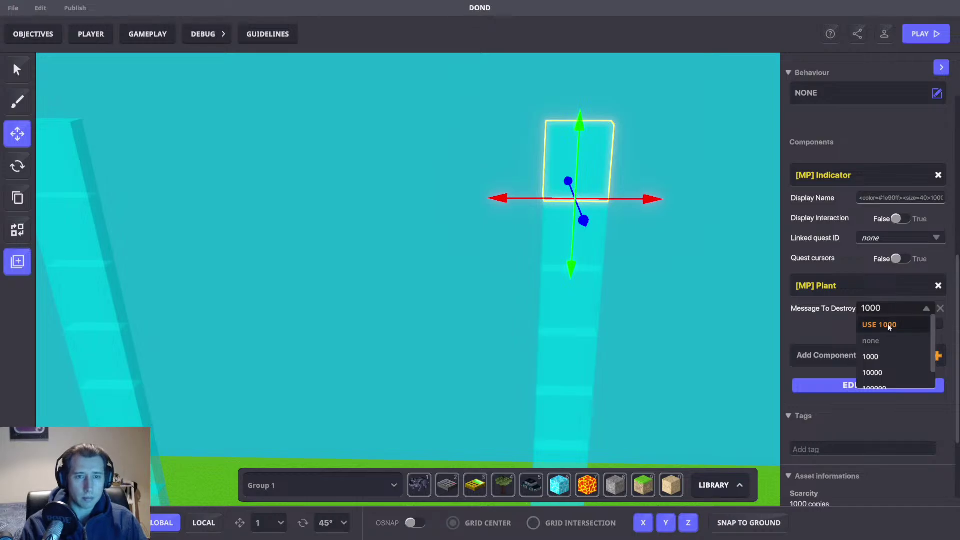
pyautogui.click(891, 327)
pyautogui.moveTo(338, 363); pyautogui.dragTo(392, 302, button='right')
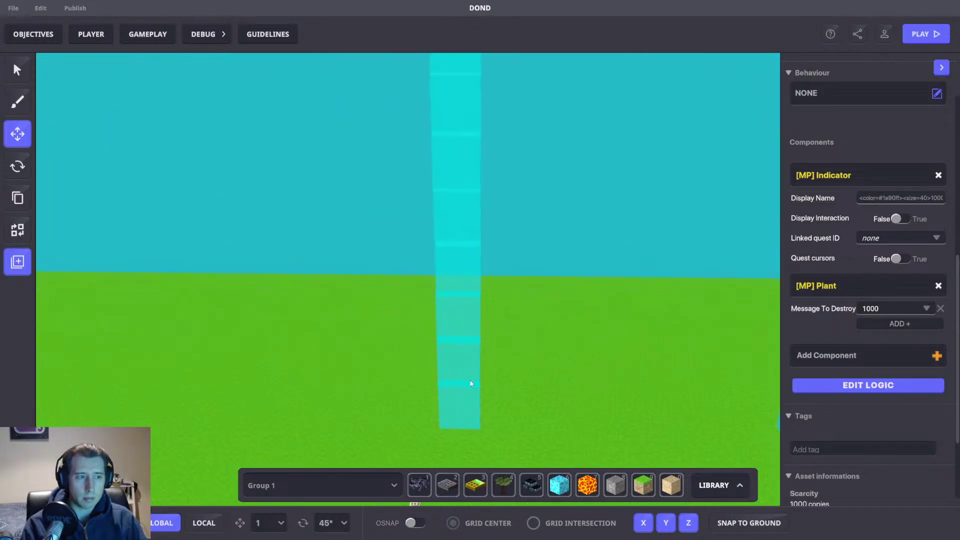
pyautogui.click(469, 402)
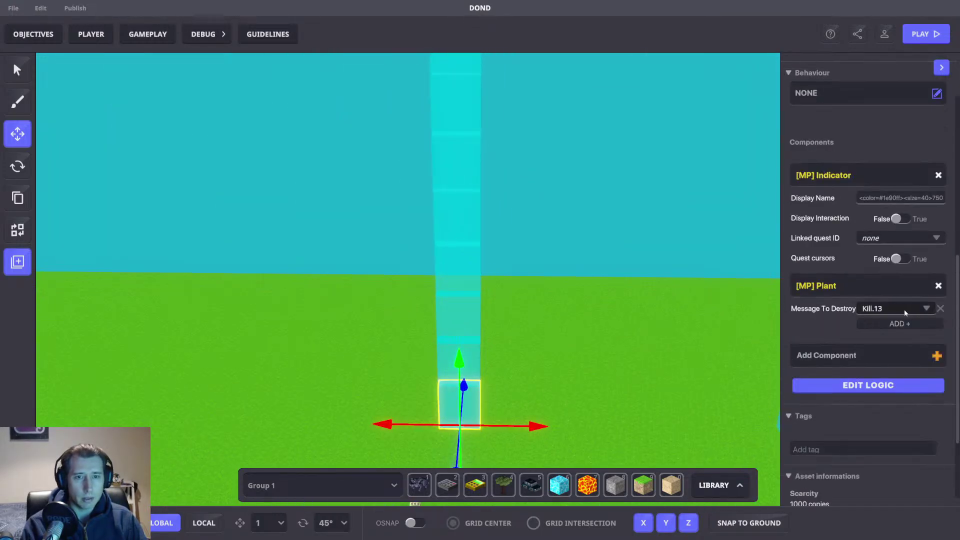
pyautogui.click(901, 309)
pyautogui.write('750')
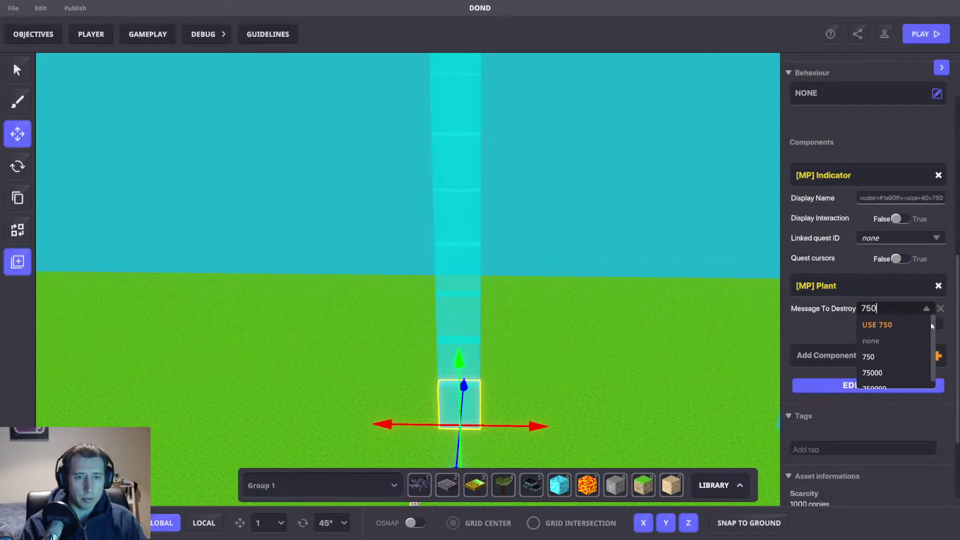
pyautogui.click(876, 324)
pyautogui.click(476, 352)
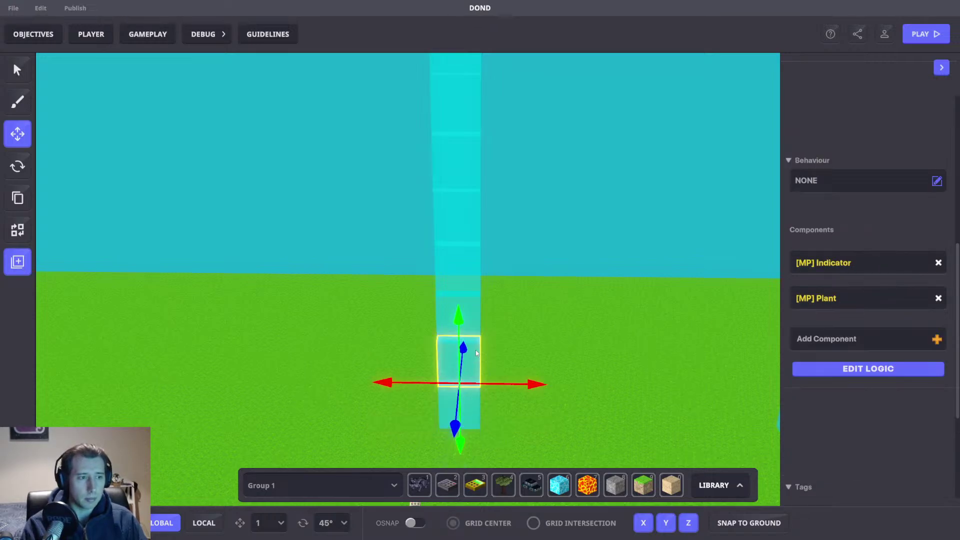
pyautogui.click(890, 308)
pyautogui.write('500')
pyautogui.click(885, 325)
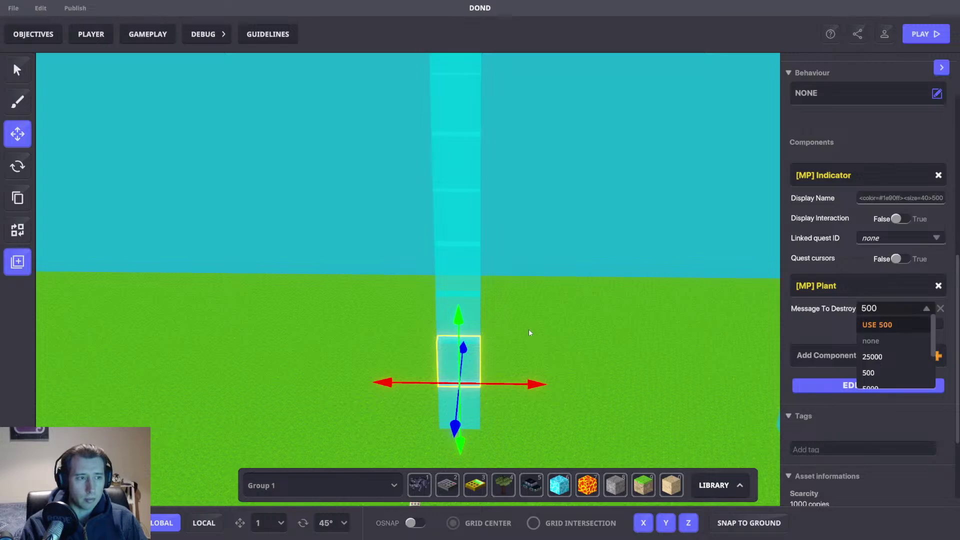
# Step: Set the next three cubes up the column to destroy on 400, 300 and 200
pyautogui.click(478, 307)
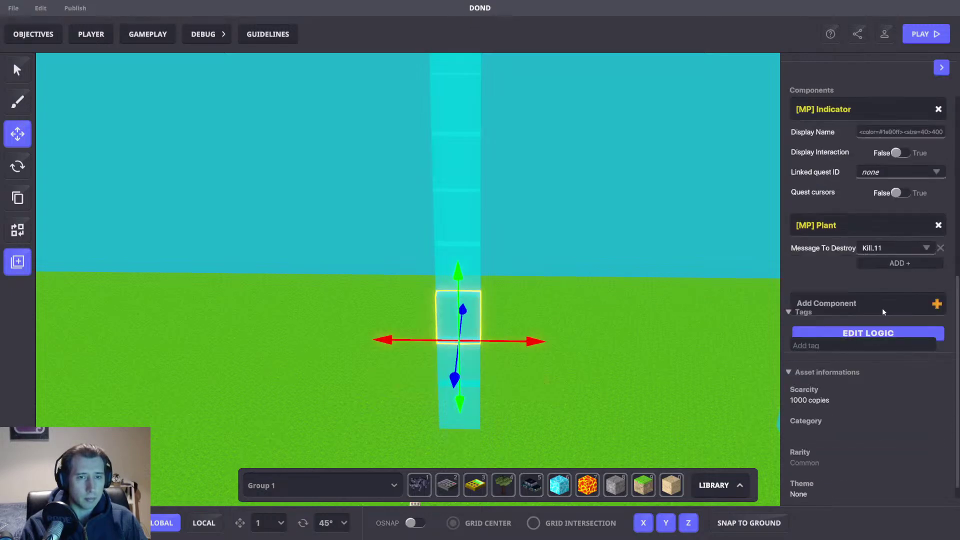
pyautogui.click(909, 314)
pyautogui.write('400')
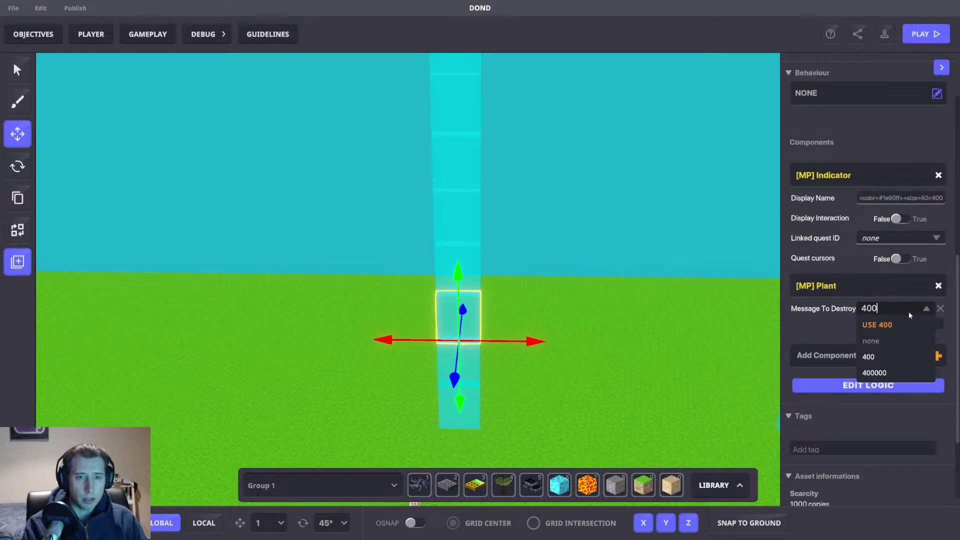
pyautogui.press('Return')
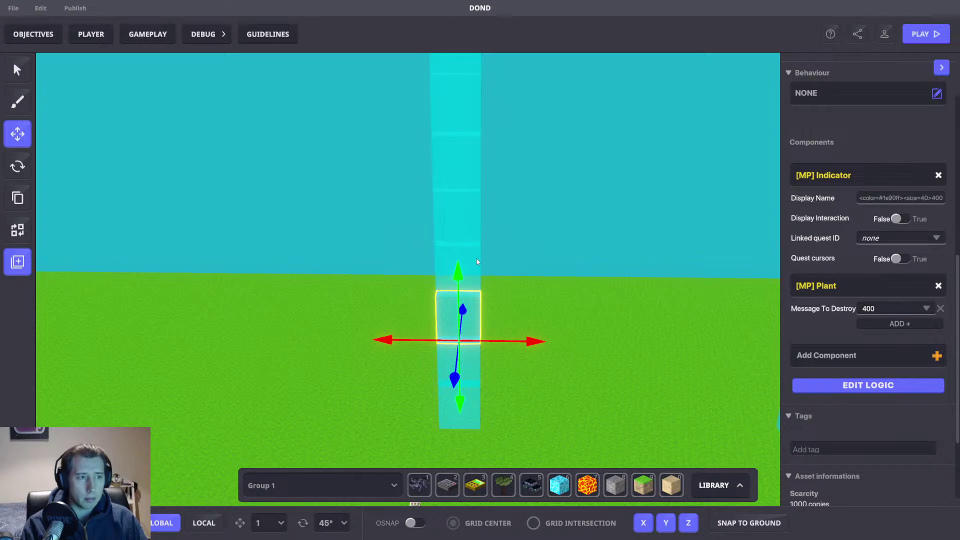
pyautogui.click(476, 259)
pyautogui.click(886, 311)
pyautogui.write('300')
pyautogui.click(872, 322)
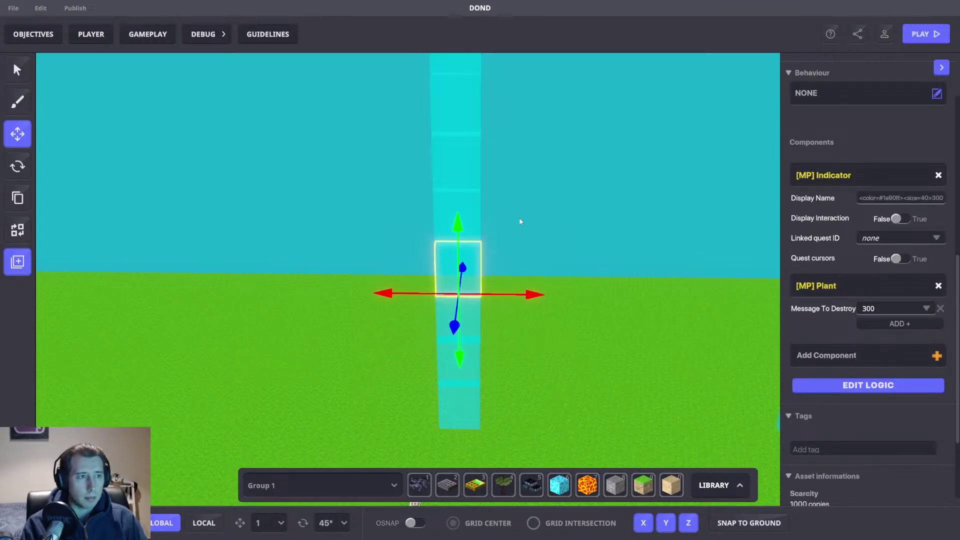
pyautogui.click(468, 201)
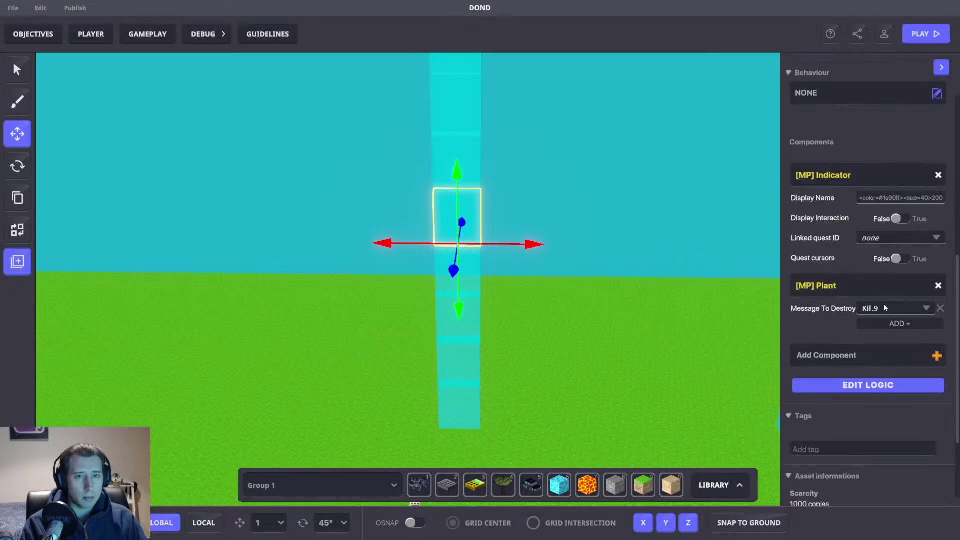
pyautogui.click(884, 308)
pyautogui.write('200')
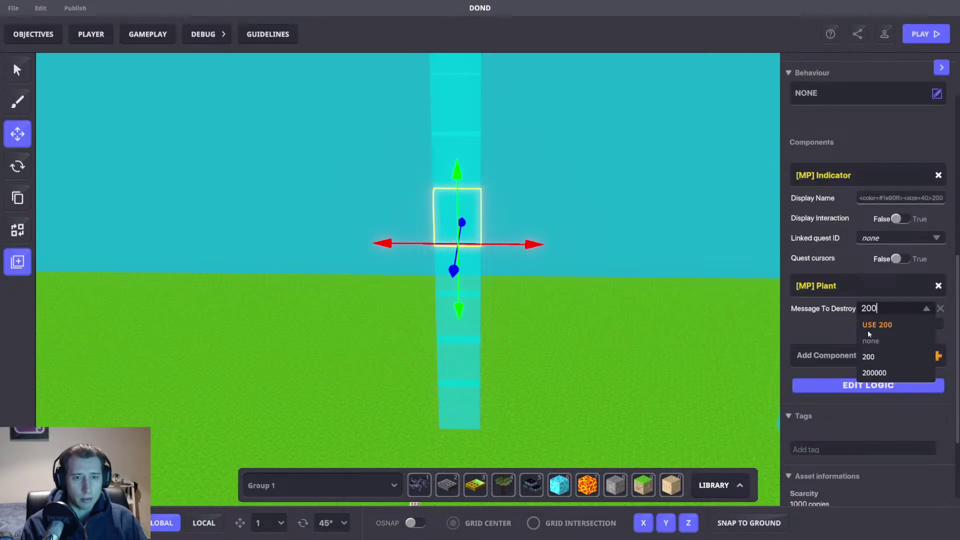
pyautogui.click(877, 325)
# Step: Give the next two cubes destroy messages 100 and 75
pyautogui.moveTo(577, 182); pyautogui.dragTo(563, 204, button='right')
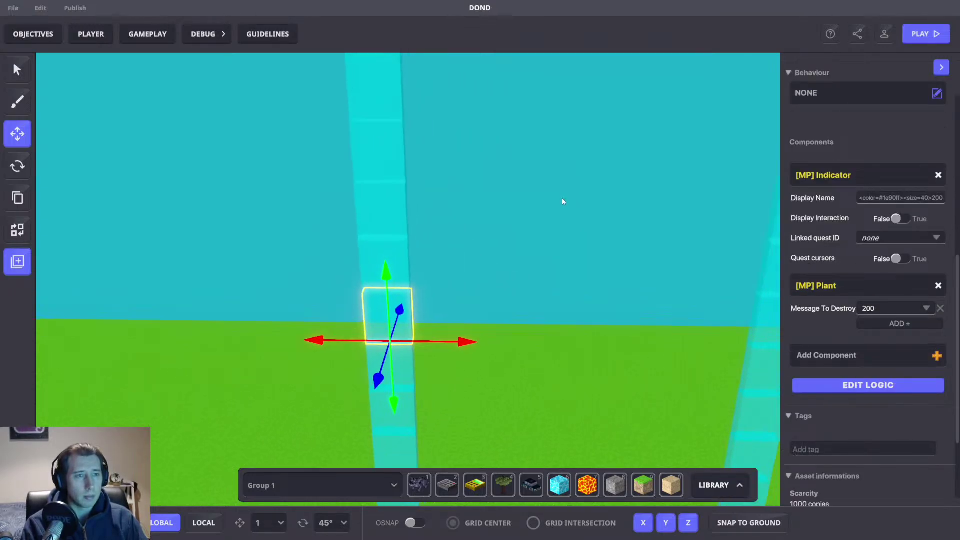
pyautogui.click(409, 258)
pyautogui.scroll(2, 922, 340)
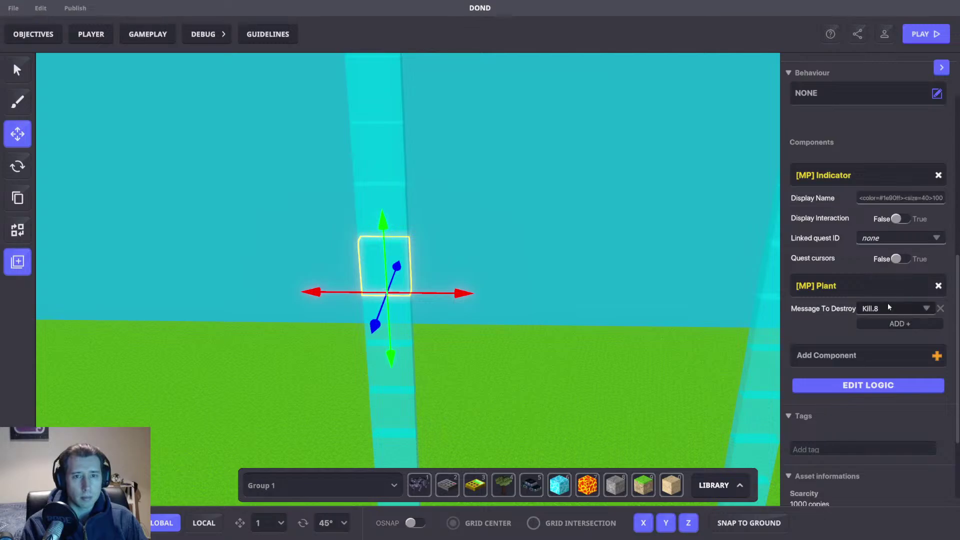
pyautogui.click(899, 308)
pyautogui.write('100')
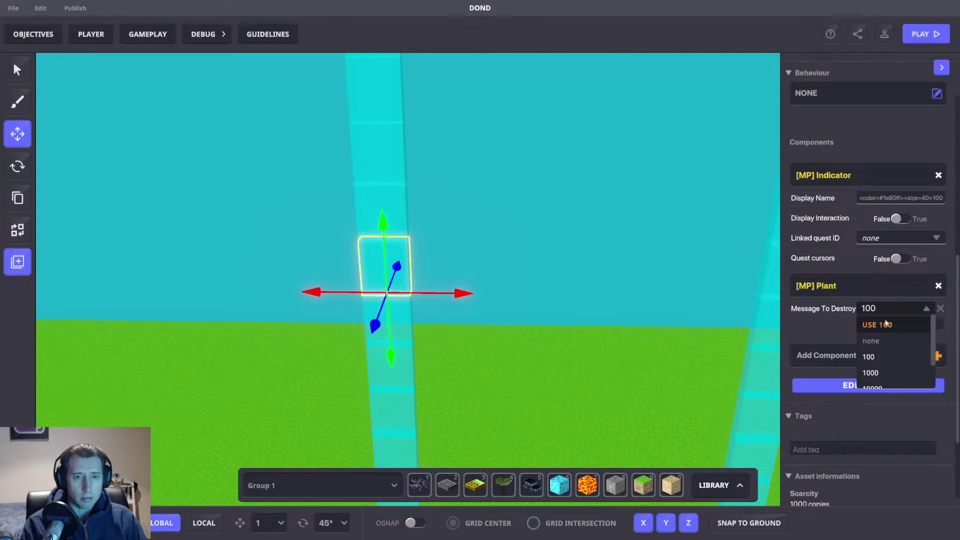
pyautogui.press('Return')
pyautogui.click(400, 196)
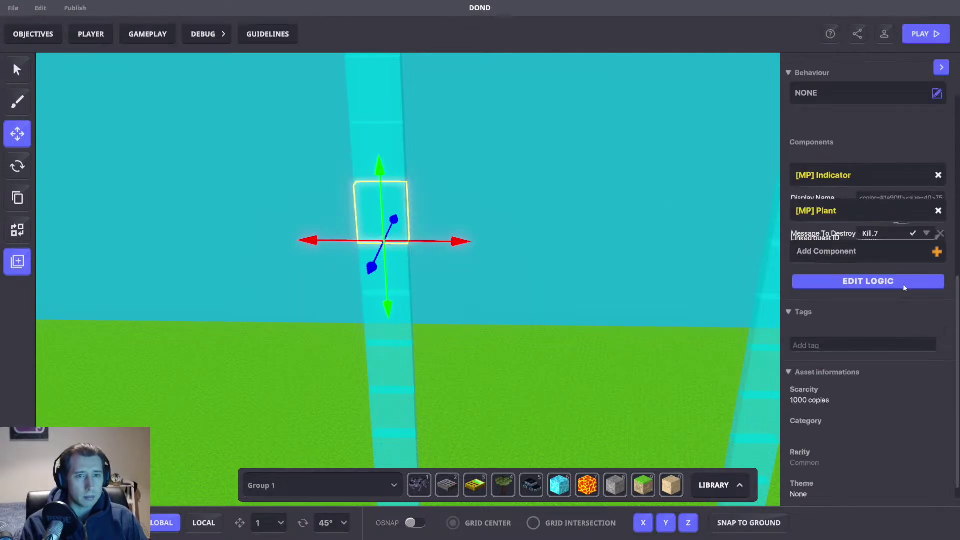
pyautogui.click(879, 309)
pyautogui.write('75')
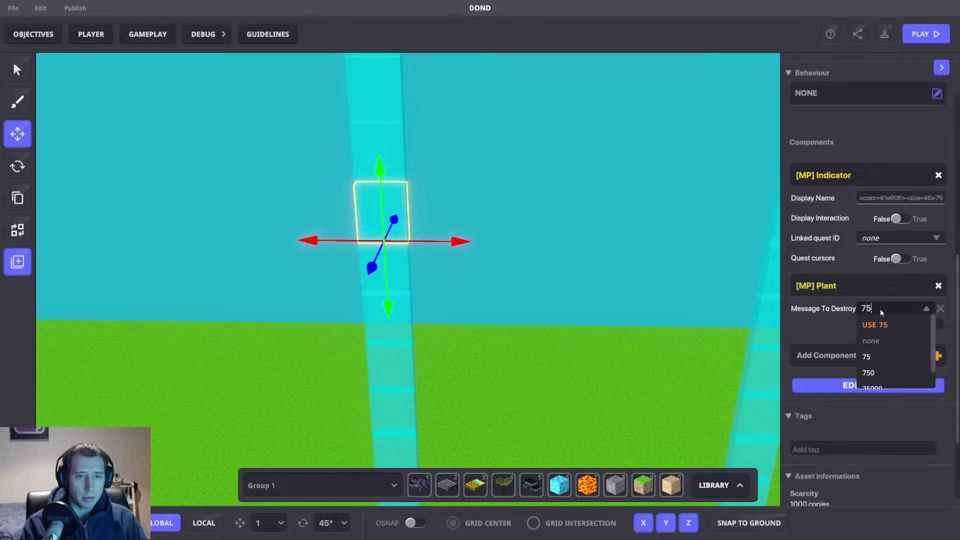
pyautogui.press('Return')
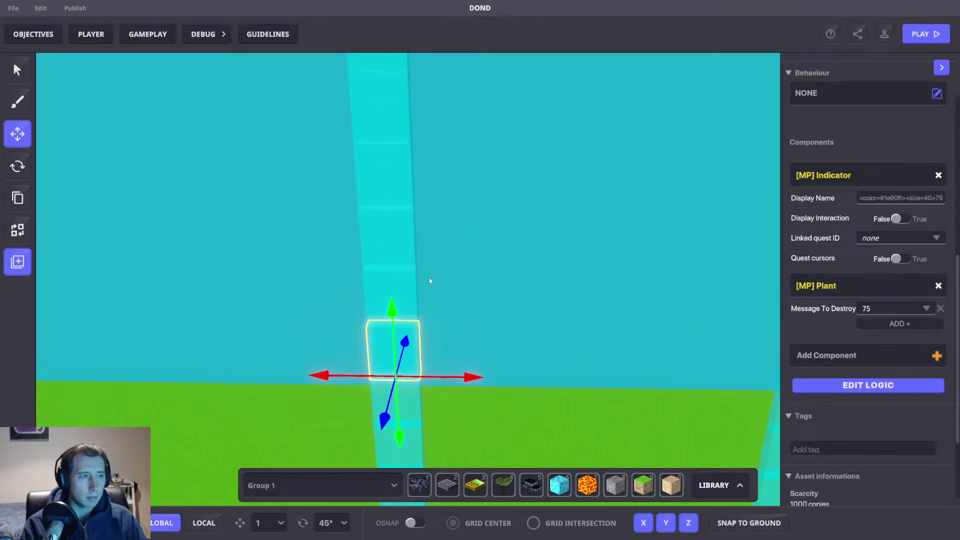
# Step: Set the beam blocks' destroy messages to 50, 25 and 15
pyautogui.click(409, 280)
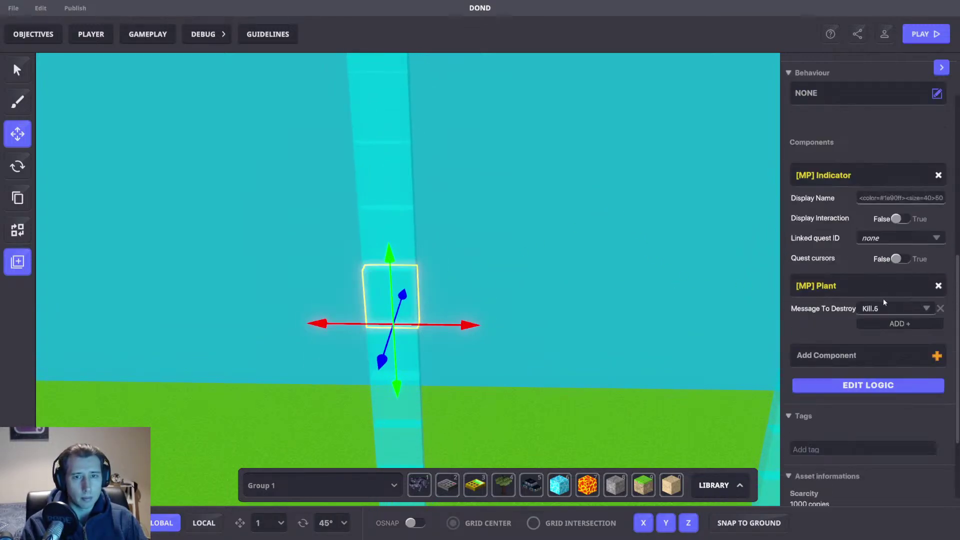
pyautogui.click(881, 307)
pyautogui.write('50')
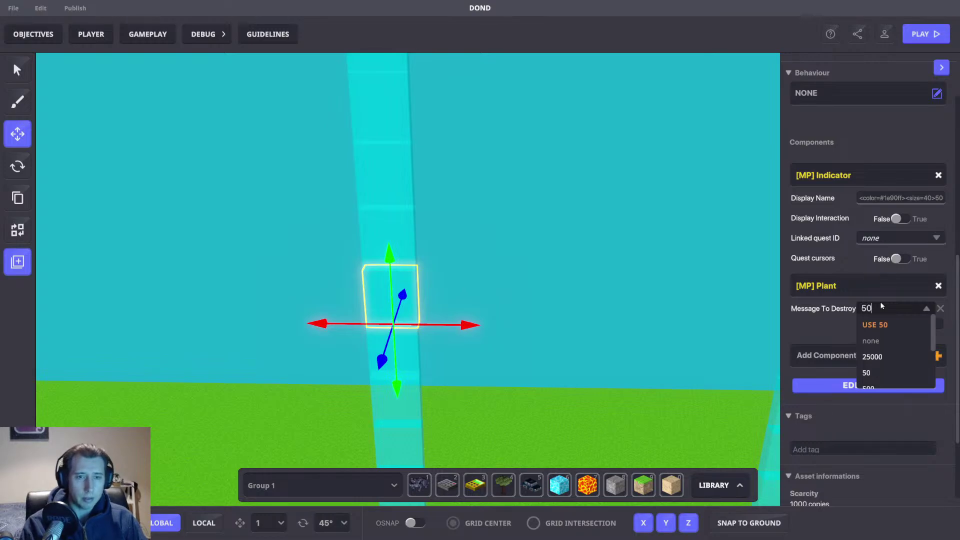
pyautogui.press('Return')
pyautogui.click(413, 230)
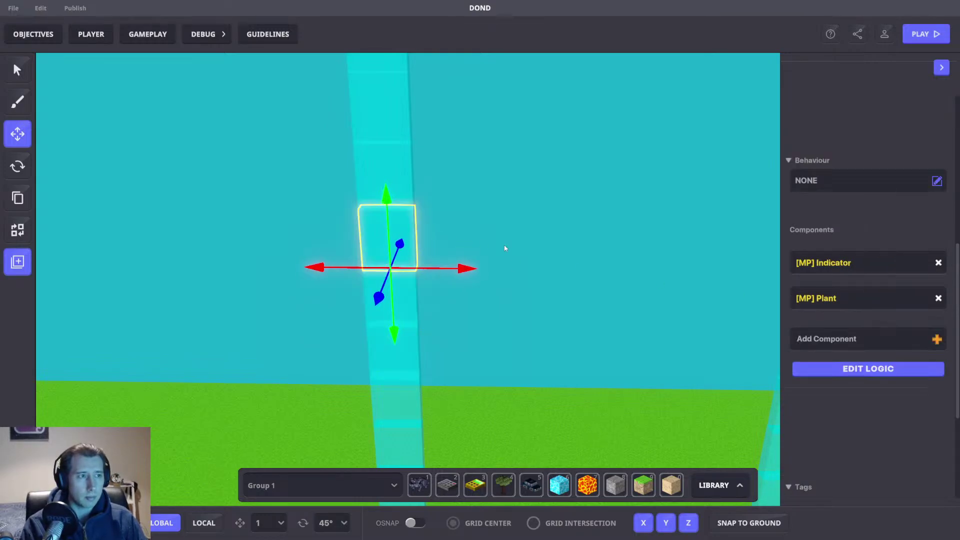
pyautogui.click(904, 307)
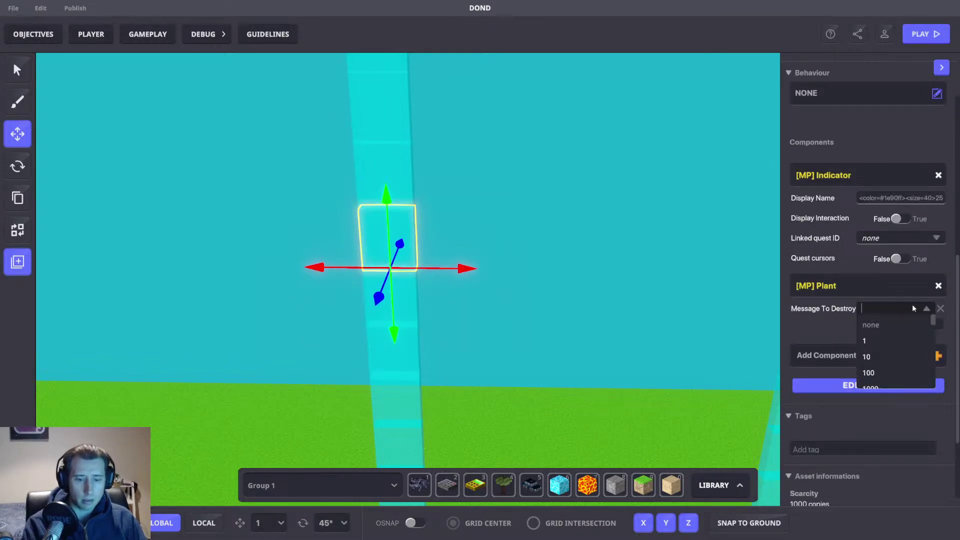
pyautogui.write('25')
pyautogui.click(896, 323)
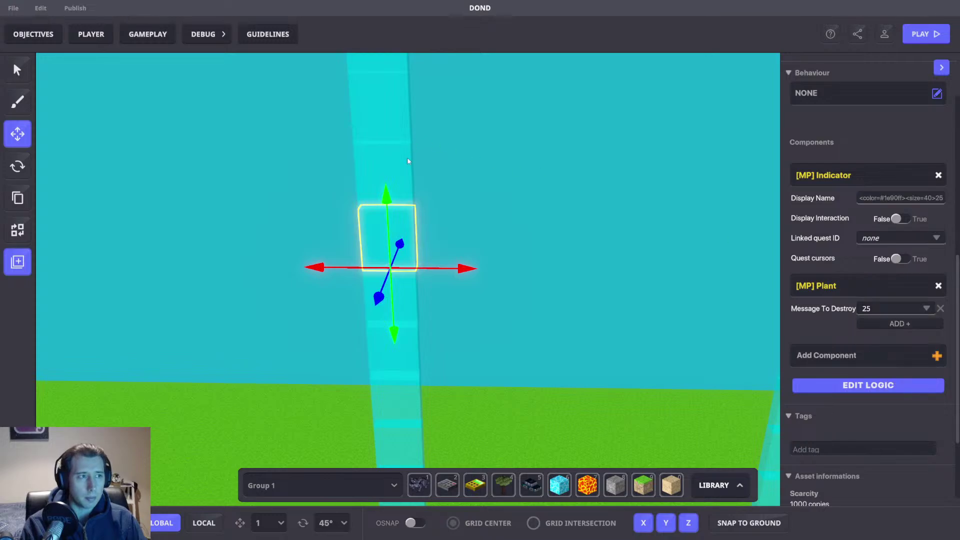
pyautogui.click(407, 157)
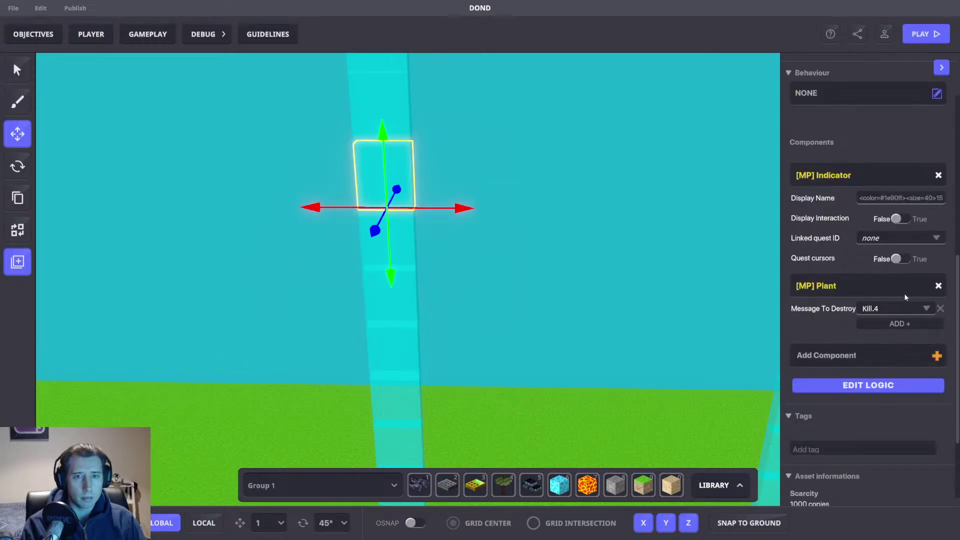
pyautogui.click(904, 306)
pyautogui.write('15')
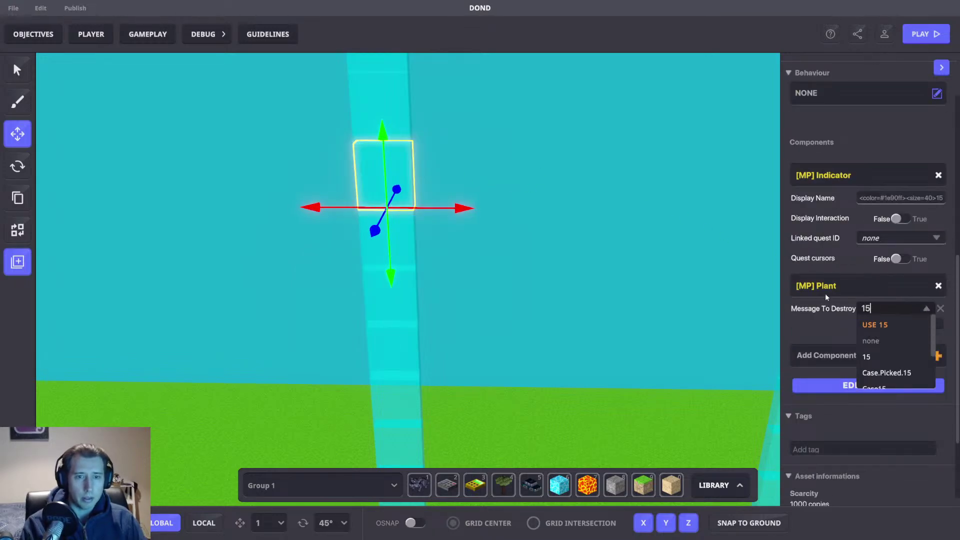
pyautogui.click(880, 324)
# Step: Set the top beam block's destroy message to 10, then view the rows of cases again
pyautogui.moveTo(620, 203); pyautogui.dragTo(602, 215, button='middle')
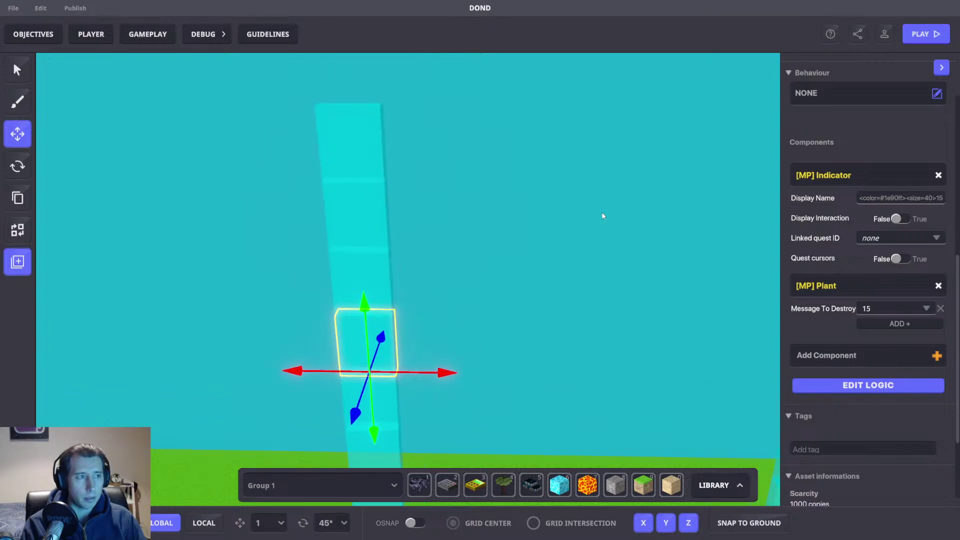
pyautogui.click(379, 274)
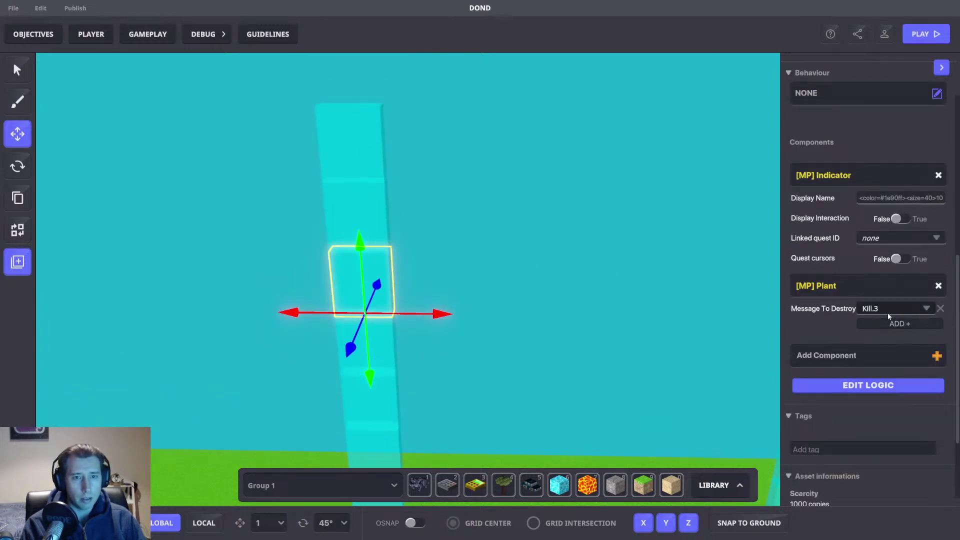
pyautogui.click(888, 314)
pyautogui.write('10')
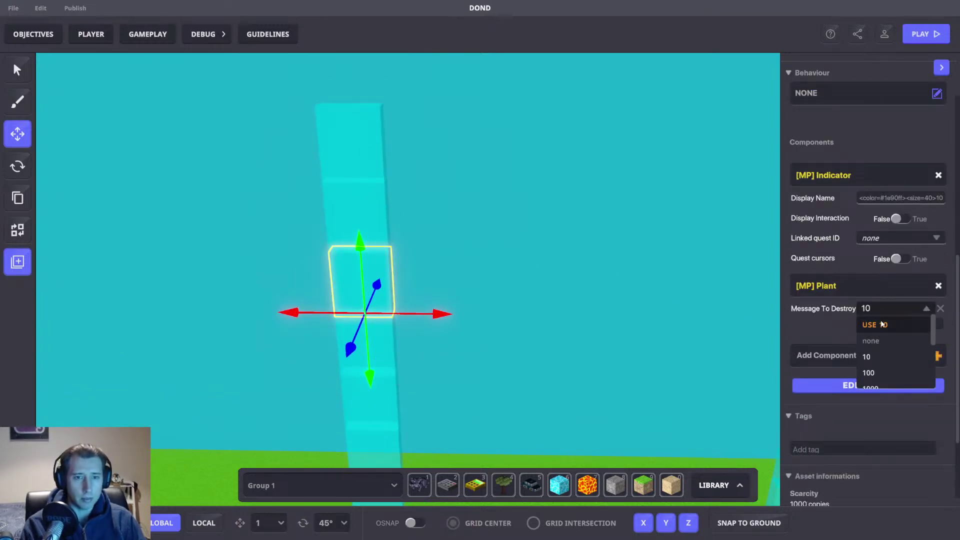
pyautogui.click(882, 324)
pyautogui.click(361, 215)
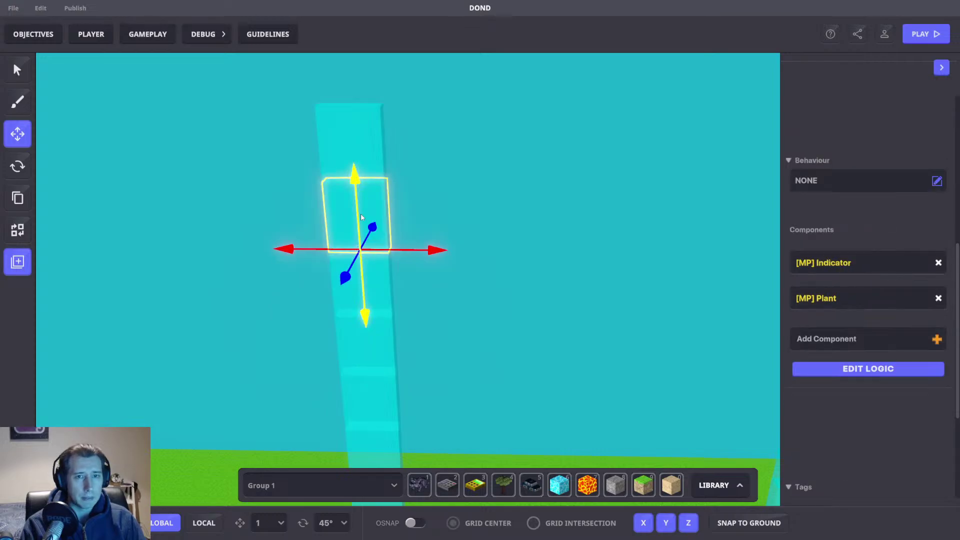
pyautogui.click(373, 141)
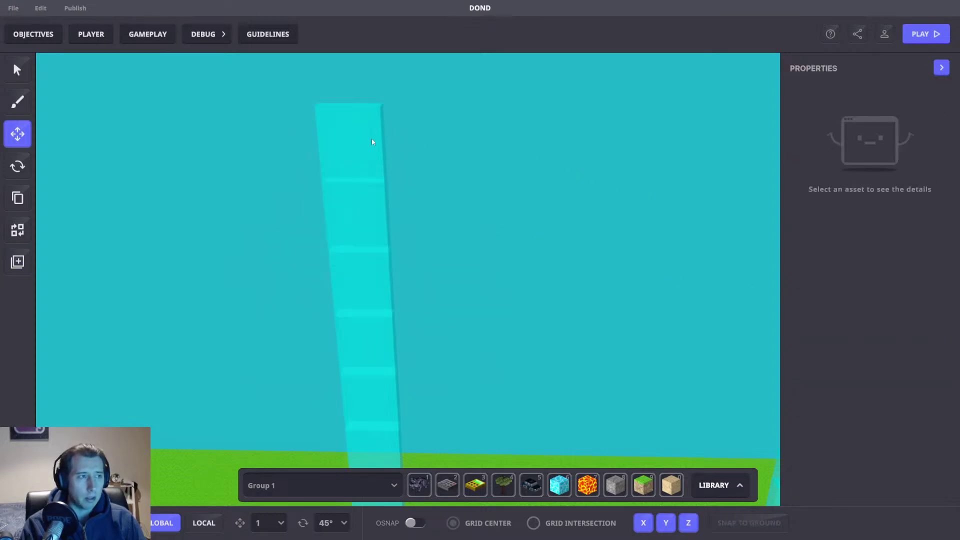
pyautogui.scroll(-5, 855, 322)
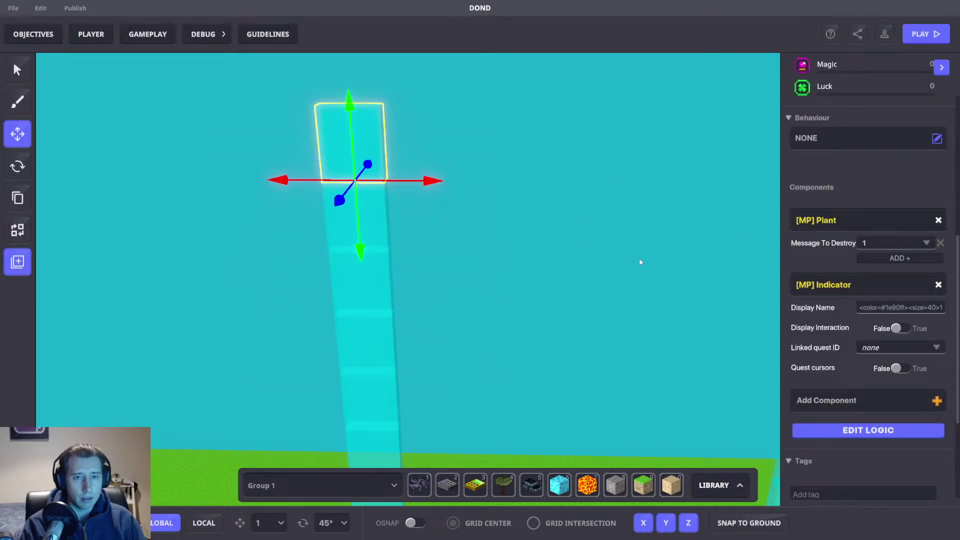
pyautogui.click(427, 150)
pyautogui.click(370, 141)
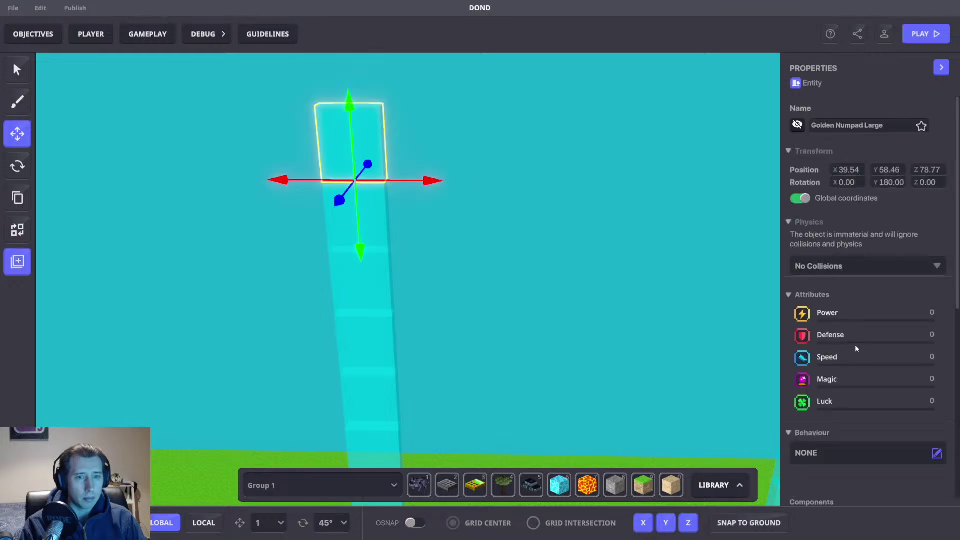
pyautogui.scroll(-5, 853, 341)
pyautogui.moveTo(678, 252); pyautogui.dragTo(567, 285, button='right')
# Step: Replace the small switch's Button behaviour with [MP] Timed Events
pyautogui.click(448, 305)
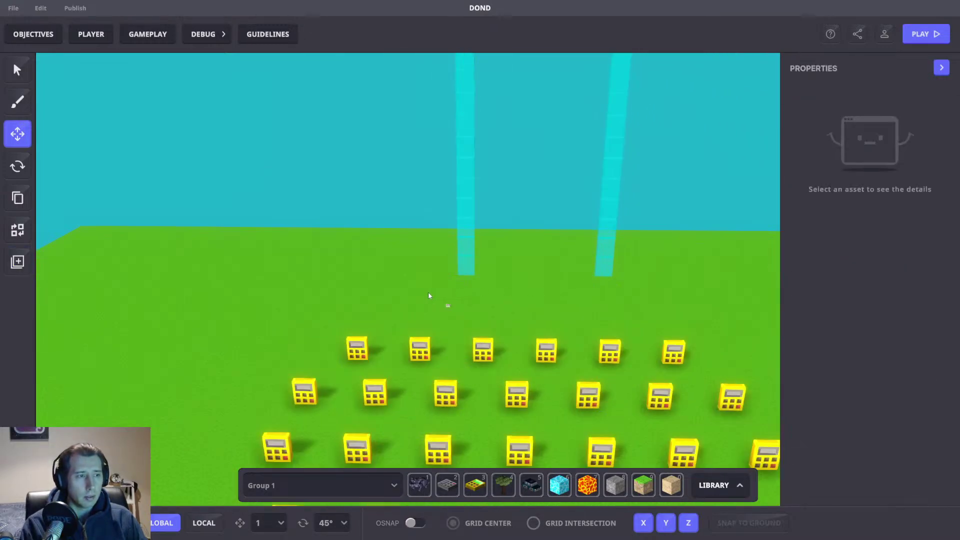
pyautogui.click(939, 325)
pyautogui.click(846, 250)
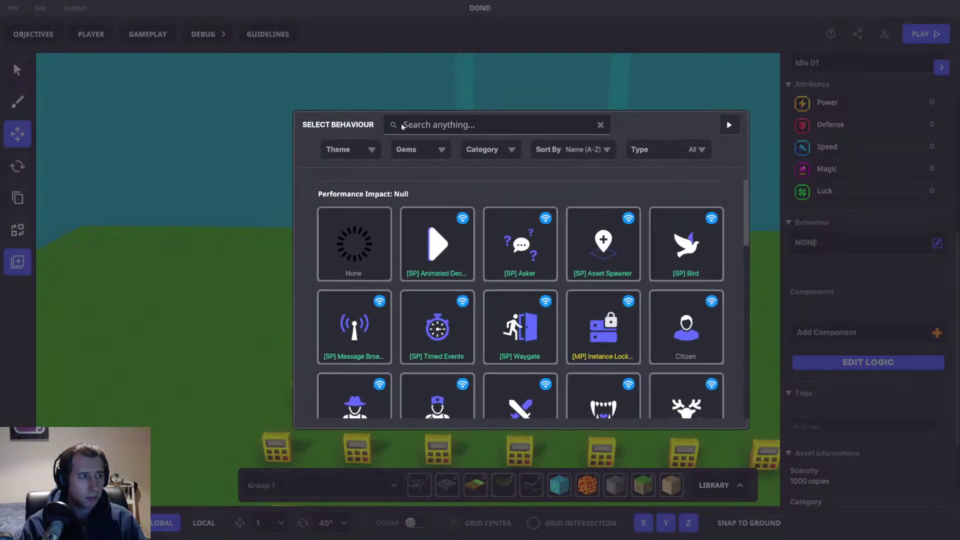
pyautogui.write('Tim')
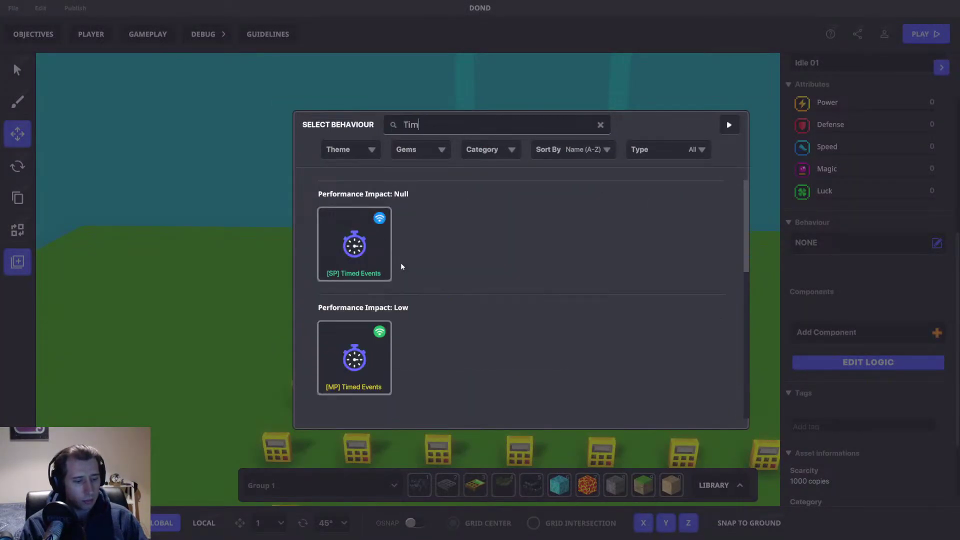
pyautogui.write('ed')
pyautogui.click(388, 350)
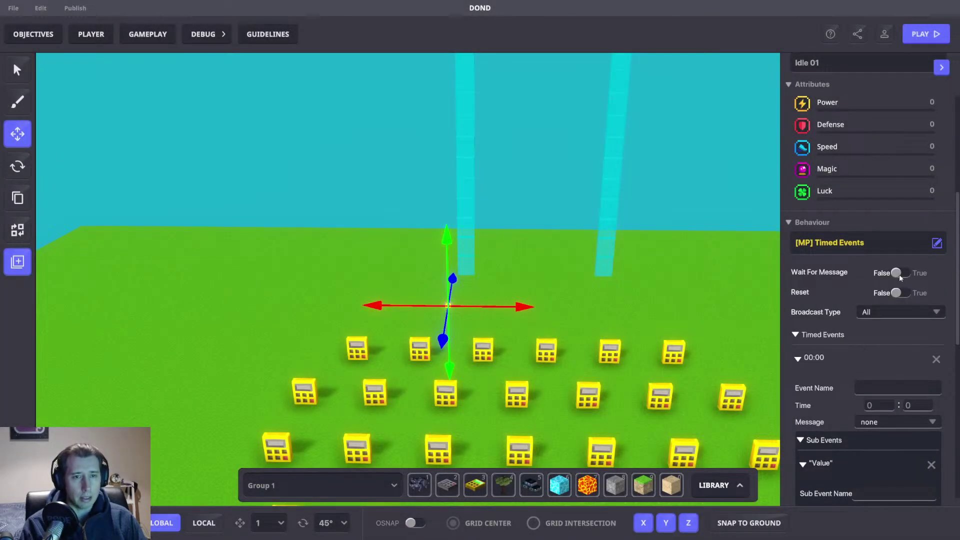
# Step: Turn on Wait For Message and Reset, require message 1, and time the event at 0:02
pyautogui.click(899, 274)
pyautogui.click(900, 327)
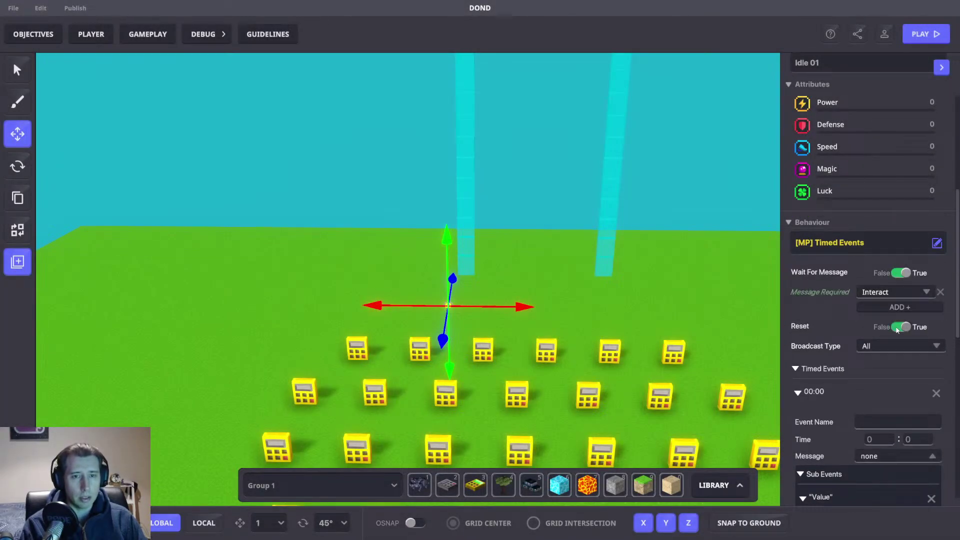
pyautogui.click(878, 293)
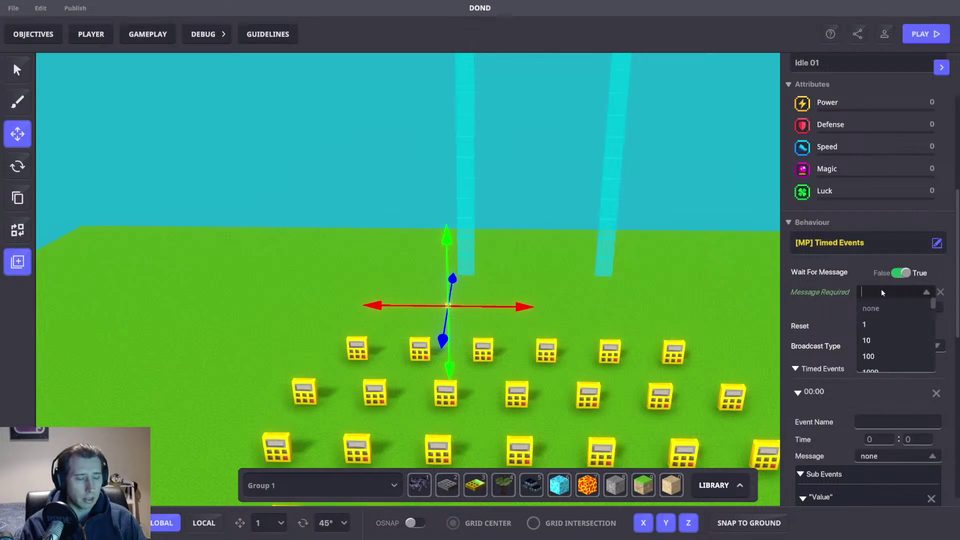
pyautogui.write('1')
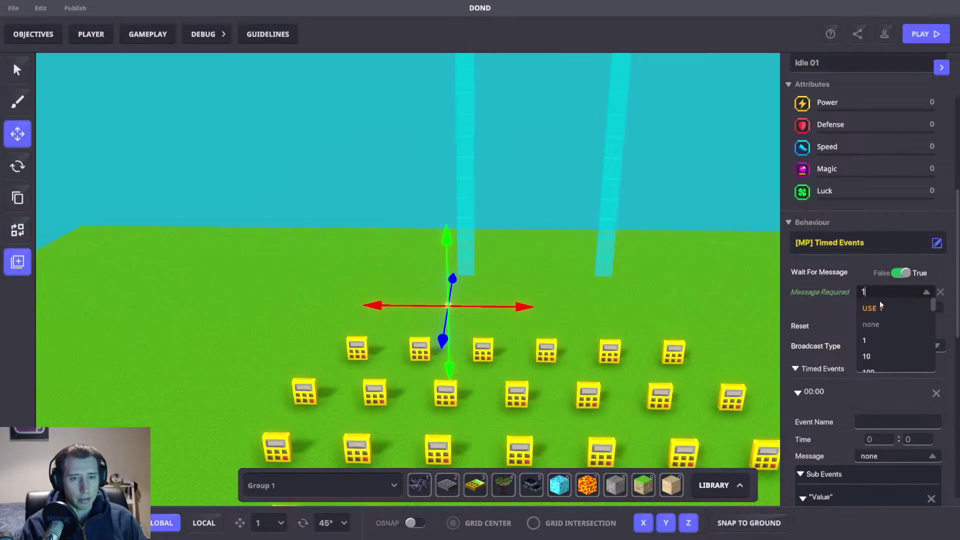
pyautogui.click(874, 308)
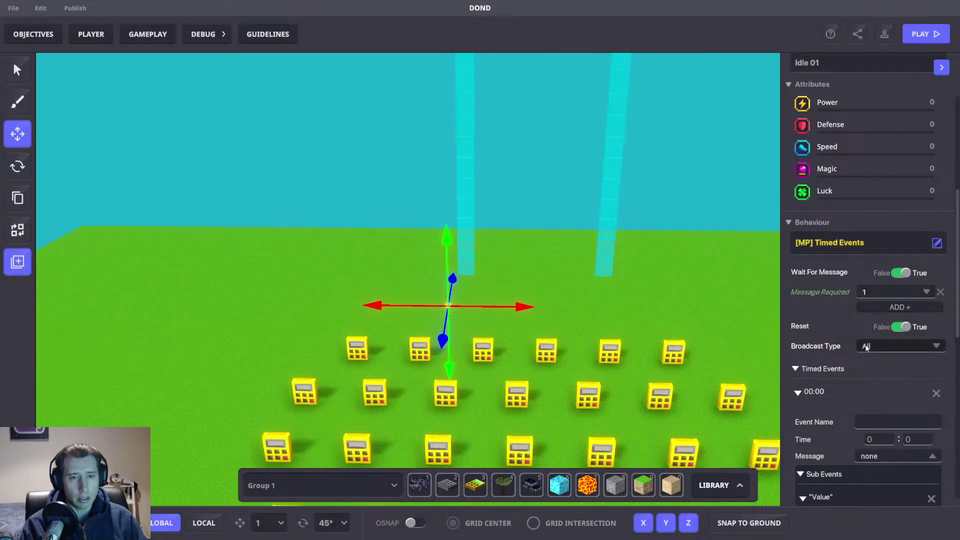
pyautogui.write('2')
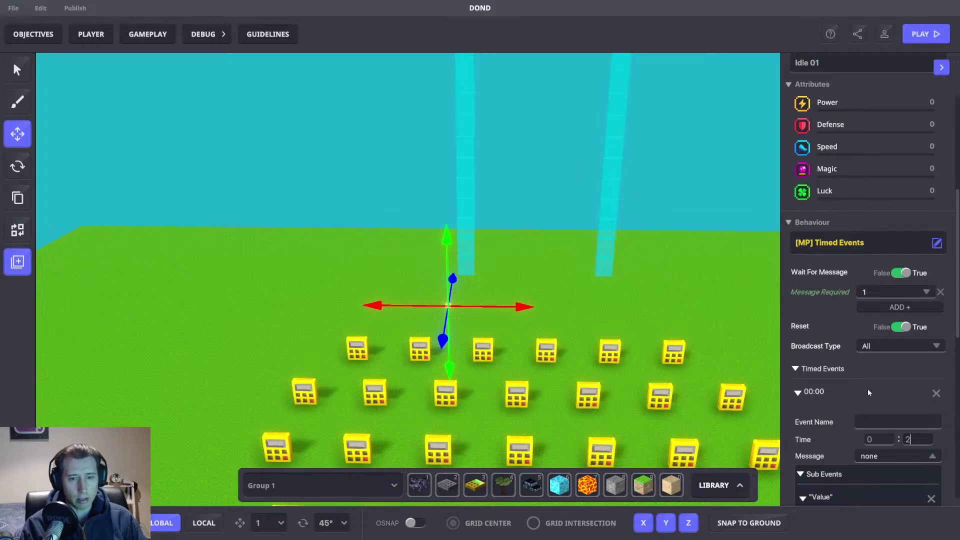
pyautogui.click(898, 411)
pyautogui.moveTo(542, 196); pyautogui.dragTo(538, 248, button='right')
pyautogui.scroll(-3, 790, 358)
# Step: Save the DOND project with Ctrl+S and confirm the Save changes prompt
pyautogui.click(539, 252)
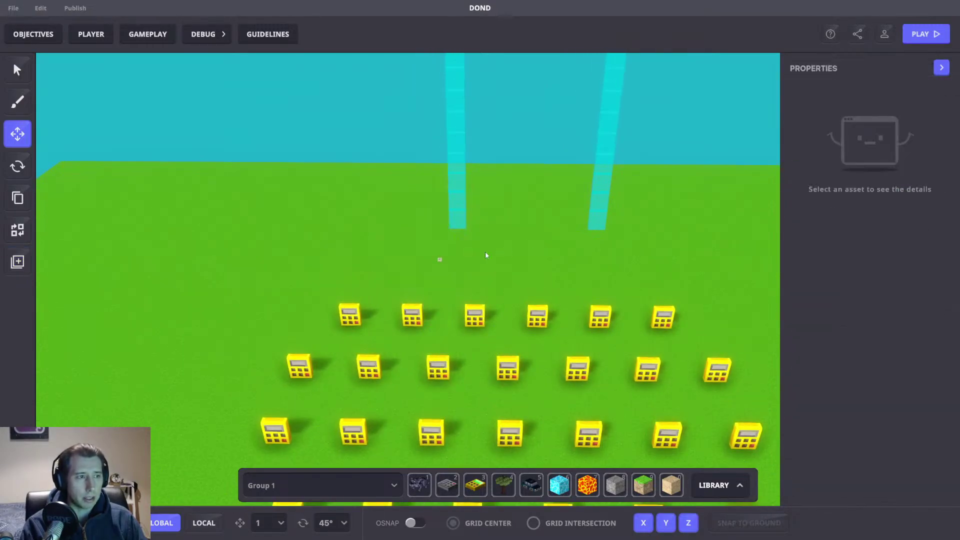
pyautogui.click(436, 256)
pyautogui.moveTo(533, 232); pyautogui.dragTo(390, 268, button='right')
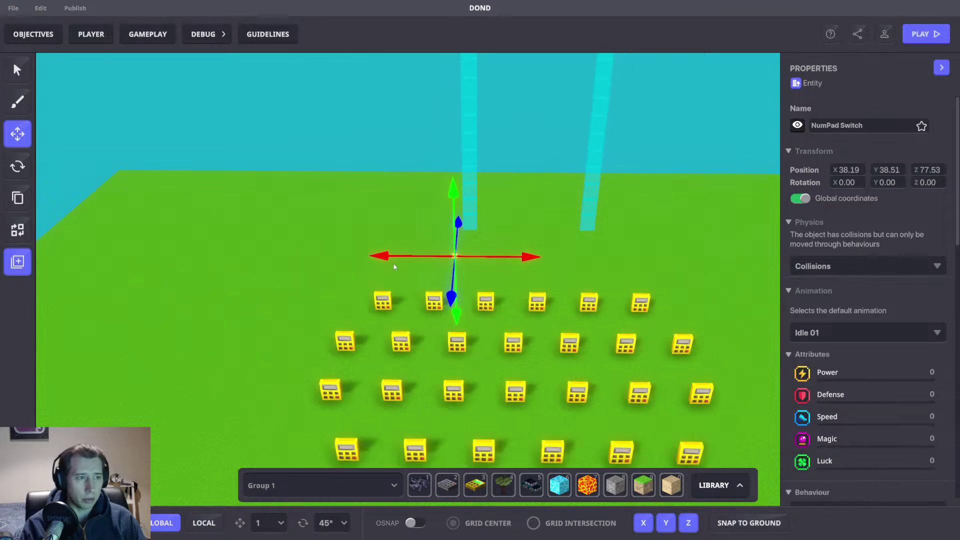
pyautogui.moveTo(664, 243); pyautogui.dragTo(536, 233)
pyautogui.moveTo(637, 244)
pyautogui.mouseDown(button='right')
pyautogui.moveTo(653, 250)
pyautogui.moveTo(568, 145)
pyautogui.moveTo(620, 219)
pyautogui.moveTo(535, 129)
pyautogui.moveTo(600, 213)
pyautogui.moveTo(600, 193)
pyautogui.moveTo(596, 288)
pyautogui.moveTo(583, 278)
pyautogui.moveTo(596, 274)
pyautogui.mouseUp(button='right')
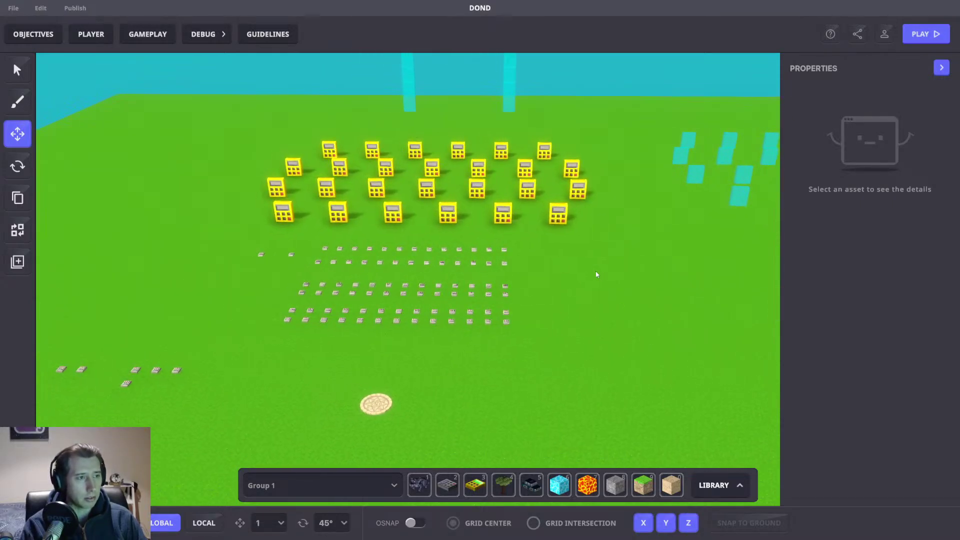
pyautogui.hotkey('ctrl', 's')
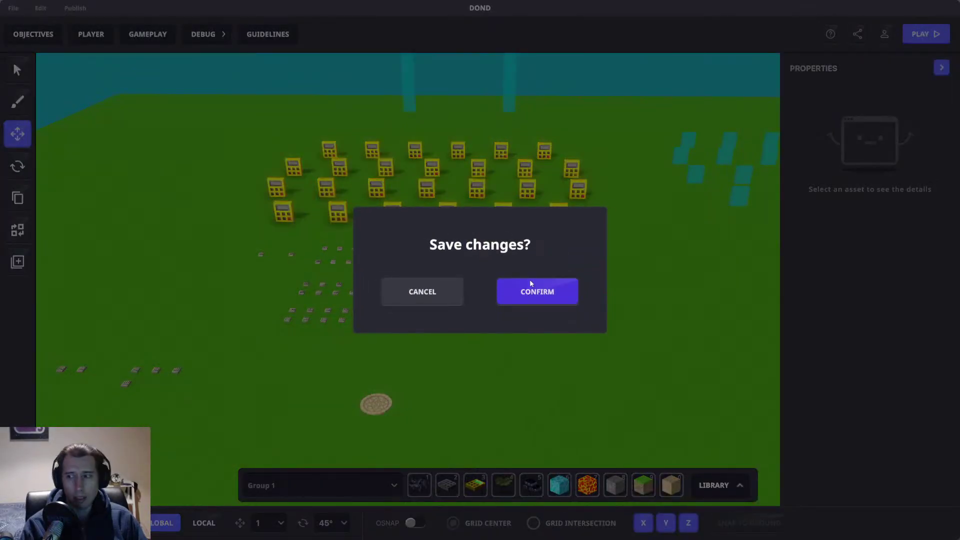
pyautogui.click(531, 284)
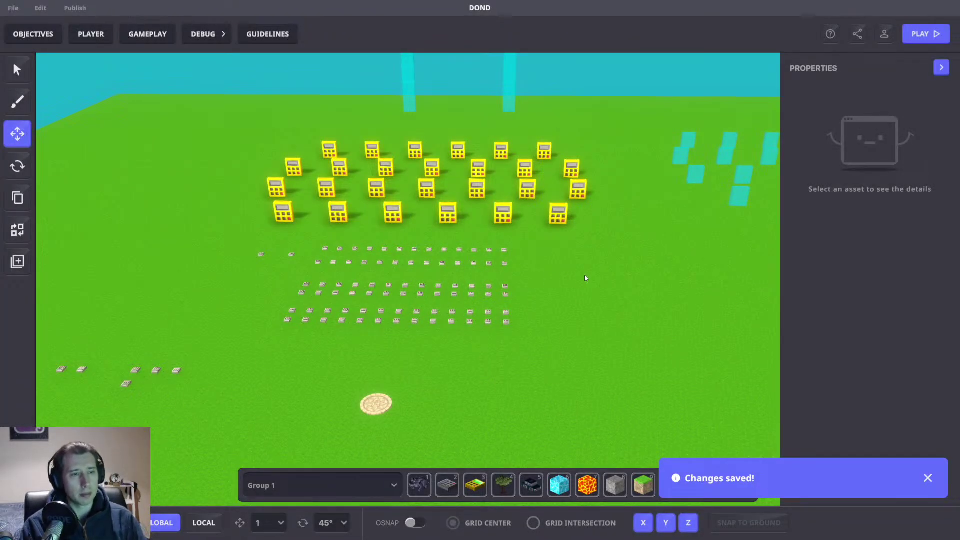
pyautogui.moveTo(580, 278); pyautogui.dragTo(553, 261, button='middle')
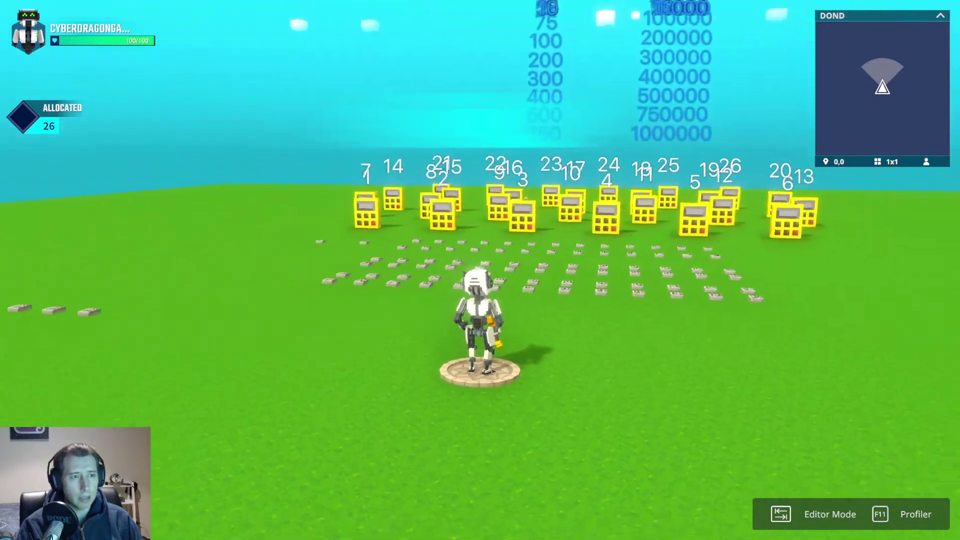
# Step: Walk the character into the case rows and pick case 12 as the player's case
pyautogui.press('w')
pyautogui.press('w')
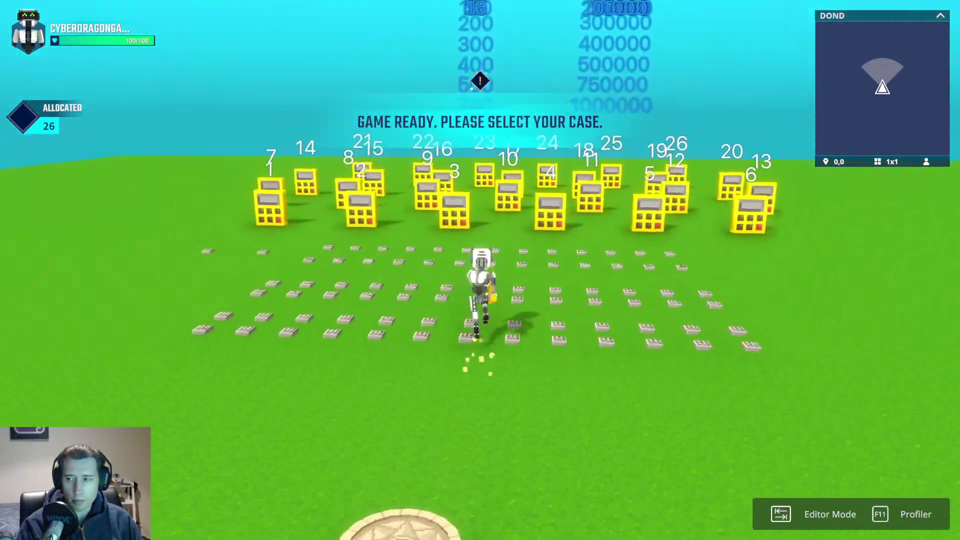
pyautogui.press('w')
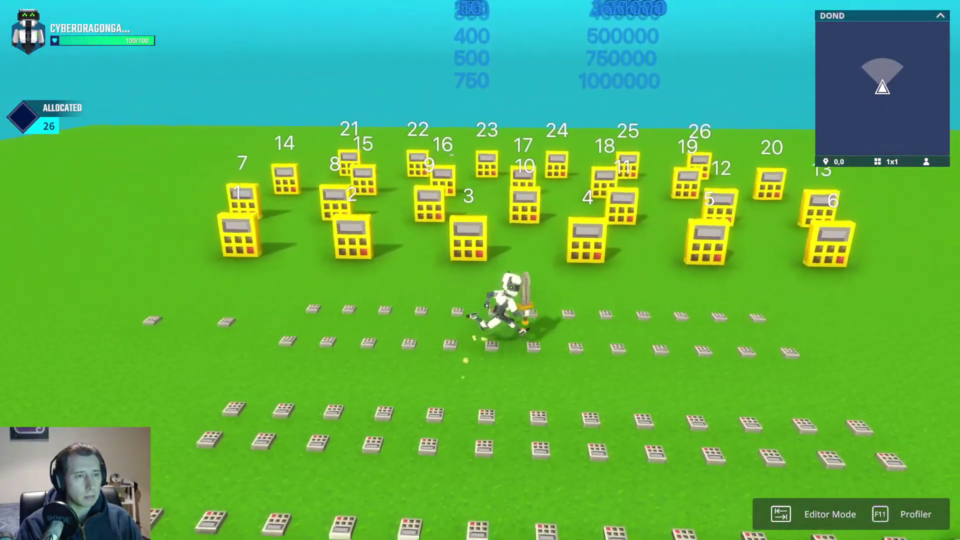
pyautogui.press('w')
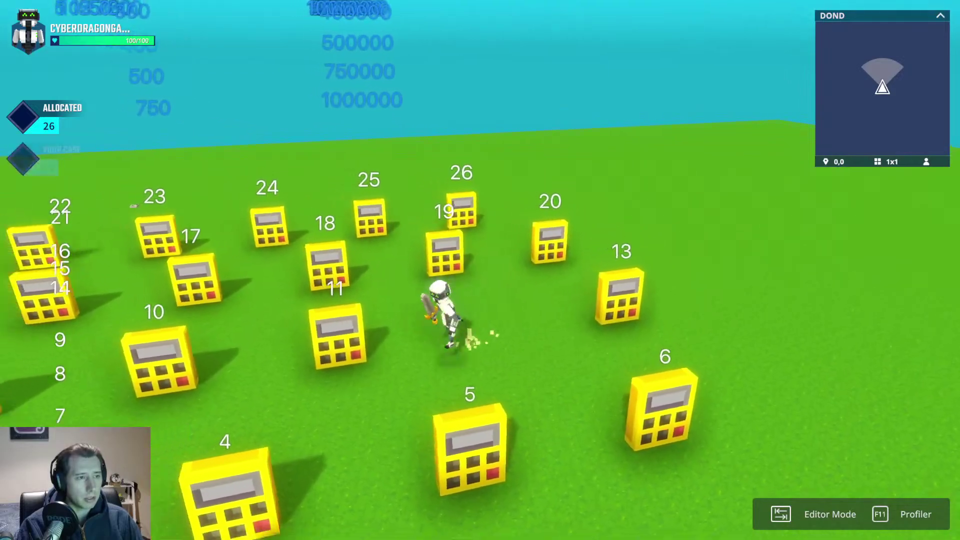
pyautogui.press('s')
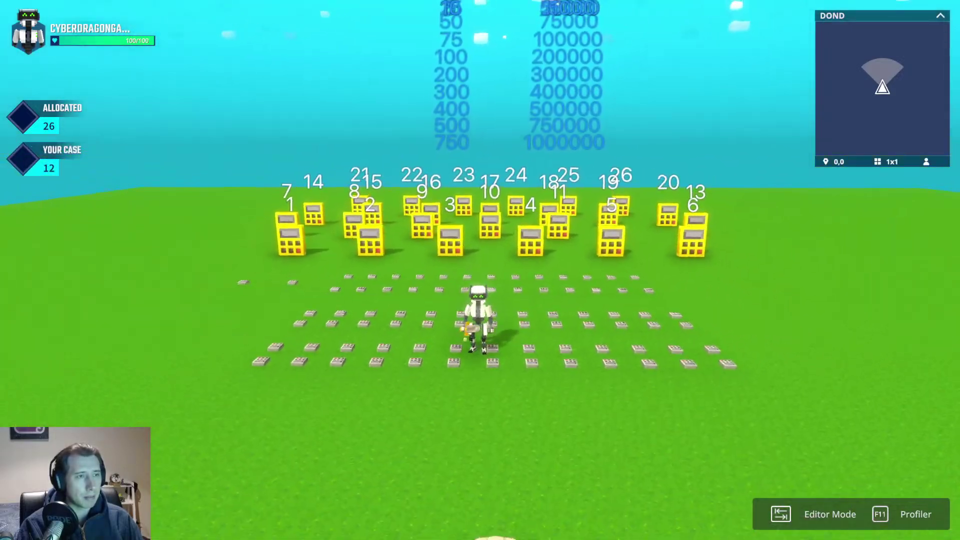
pyautogui.press('w')
pyautogui.press('a')
pyautogui.press('a')
pyautogui.press('s')
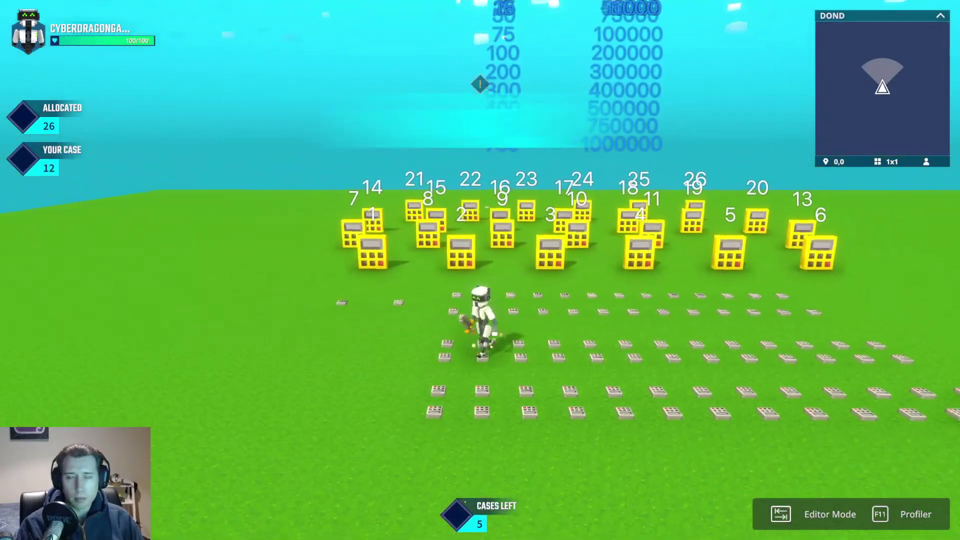
pyautogui.press('w')
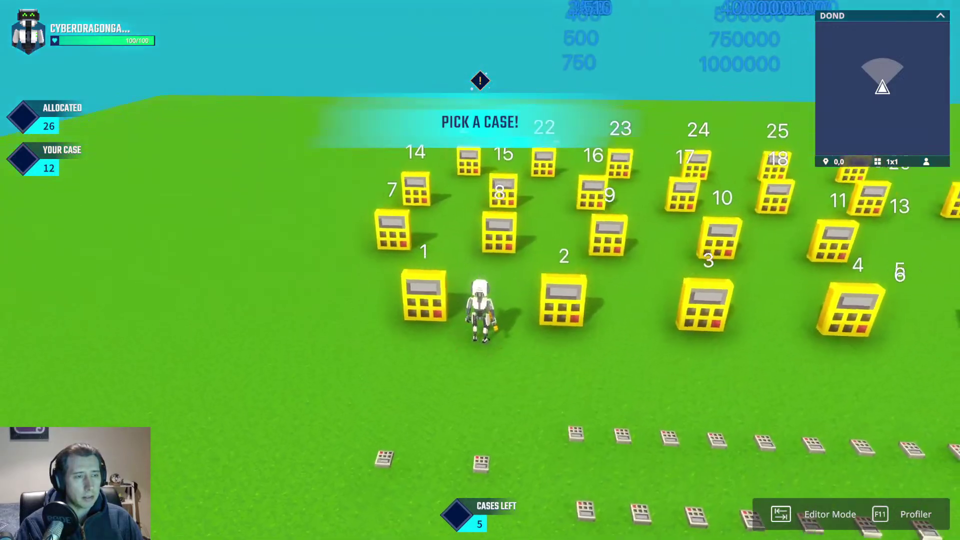
pyautogui.press('w')
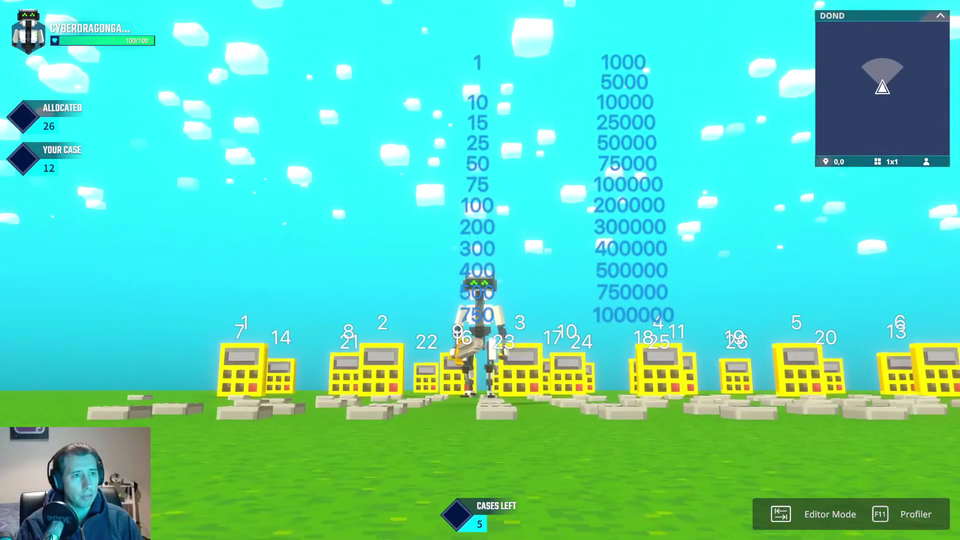
pyautogui.press('s')
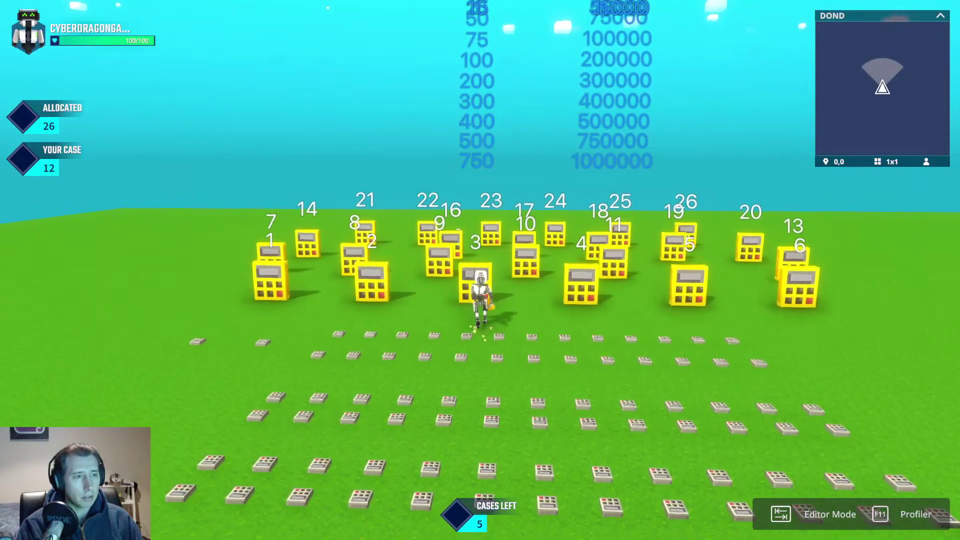
# Step: Run and jump past cases 3, 4, 6 and 13, then leave the playtest with Tab
pyautogui.press('a')
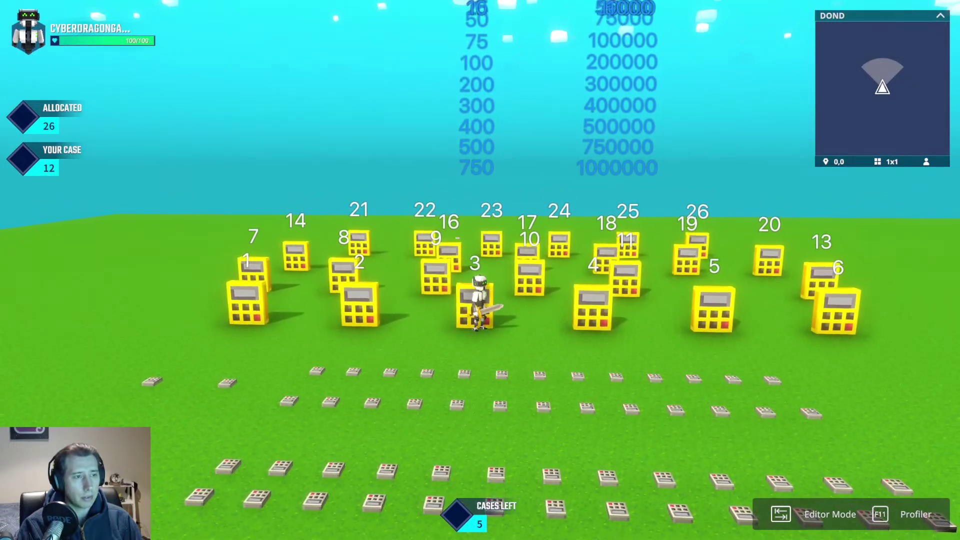
pyautogui.press('d')
pyautogui.press('a')
pyautogui.press('space')
pyautogui.press('d')
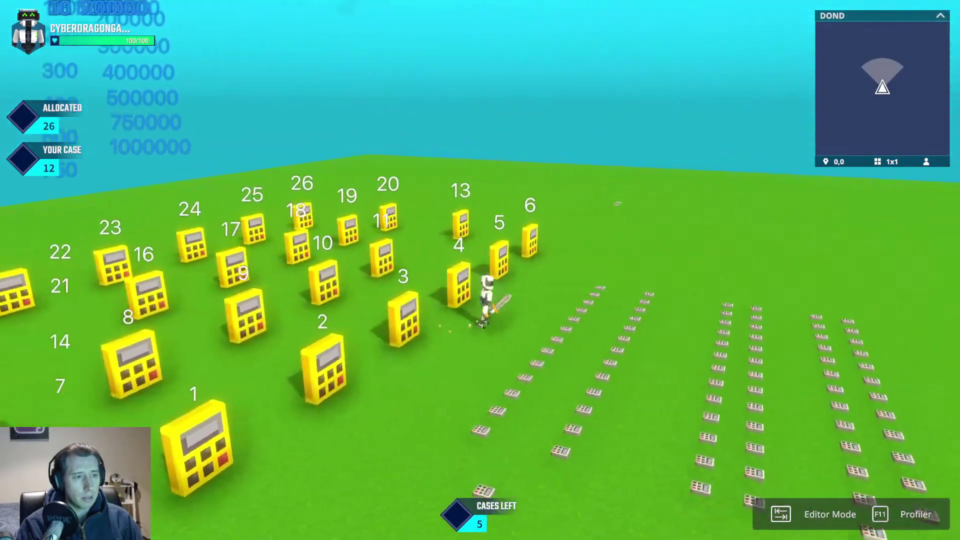
pyautogui.press('a')
pyautogui.press('w')
pyautogui.press('w')
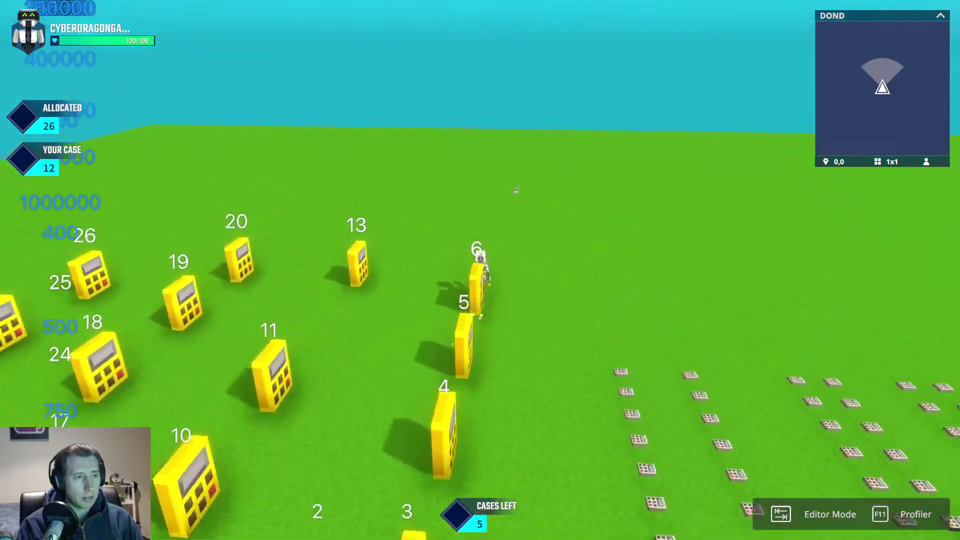
pyautogui.press('w')
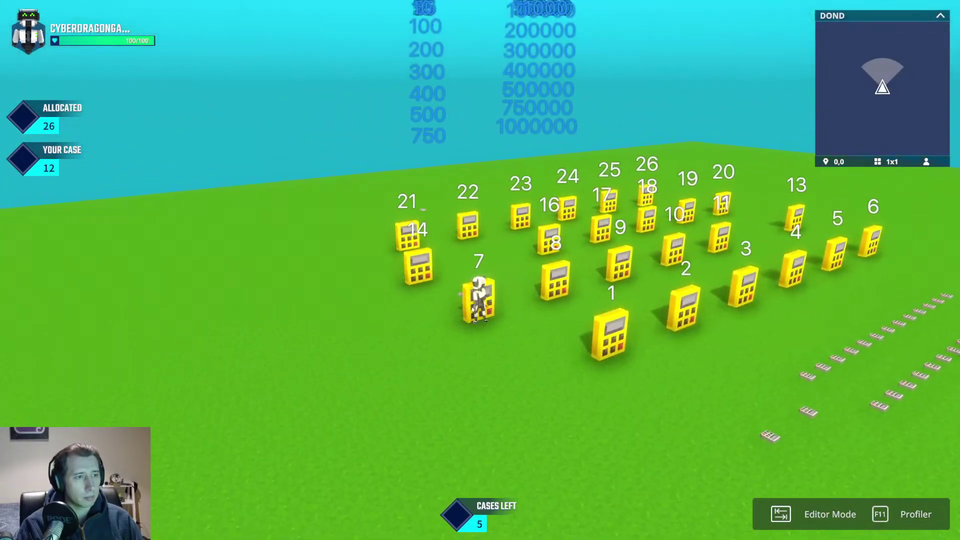
pyautogui.press('Tab')
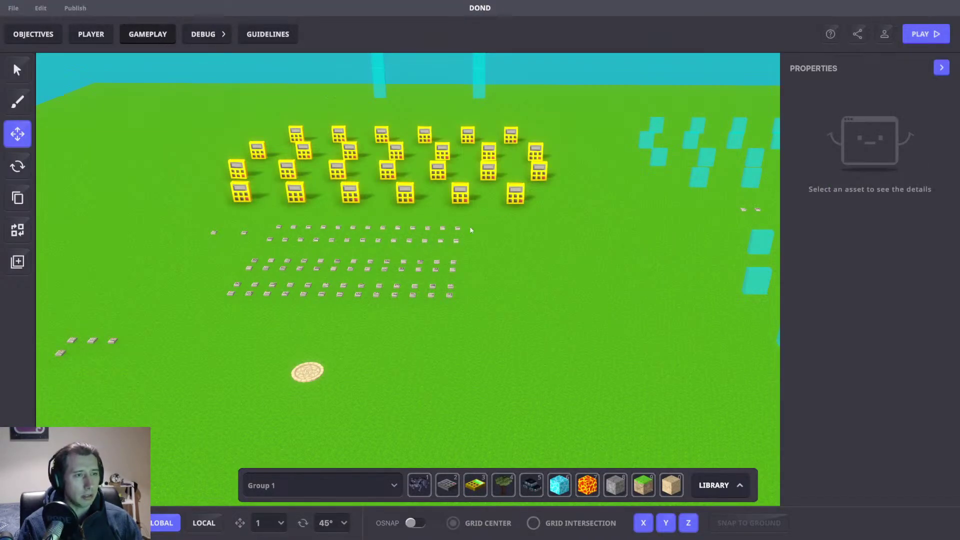
# Step: Open the game rules board and move it toward the Offer rule
pyautogui.click(142, 36)
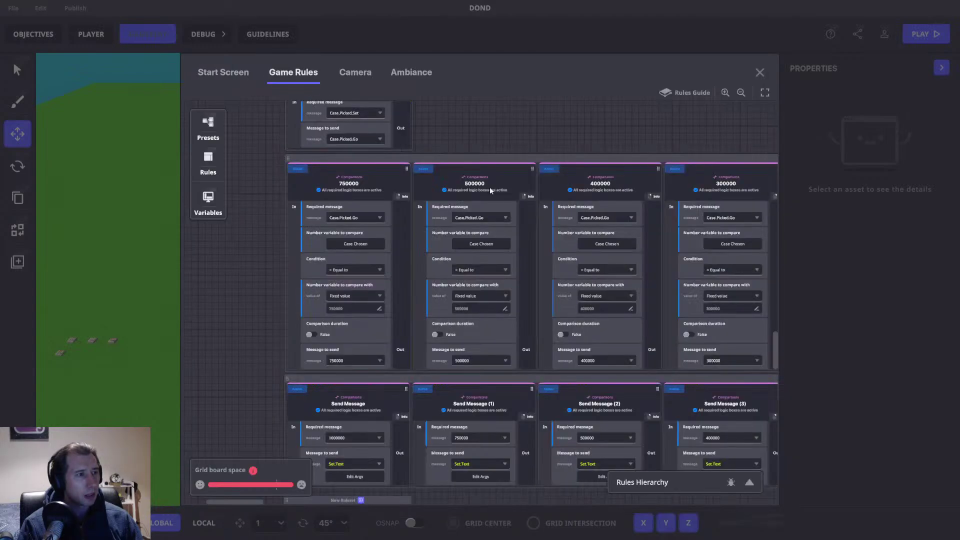
pyautogui.moveTo(490, 158); pyautogui.dragTo(472, 530)
pyautogui.moveTo(526, 251); pyautogui.dragTo(518, 481)
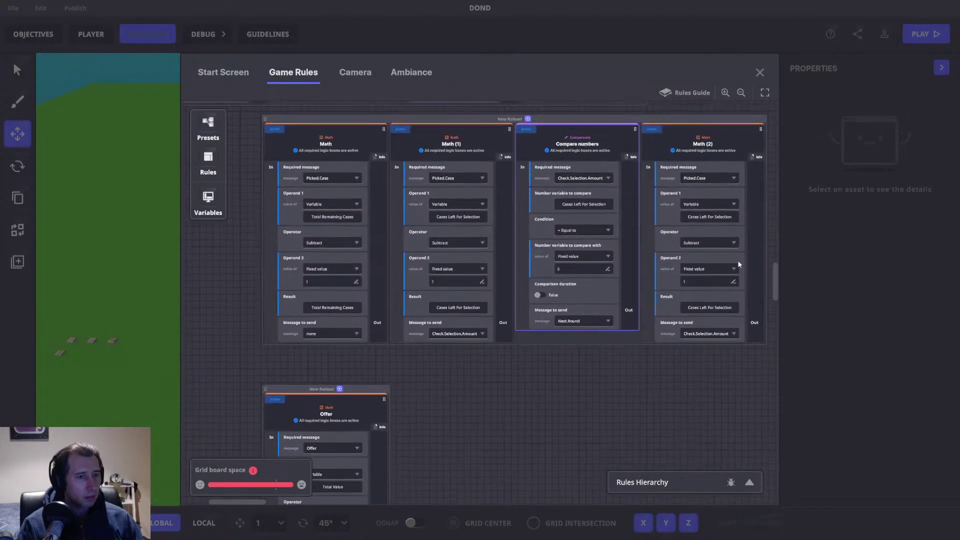
pyautogui.moveTo(774, 272); pyautogui.dragTo(775, 157)
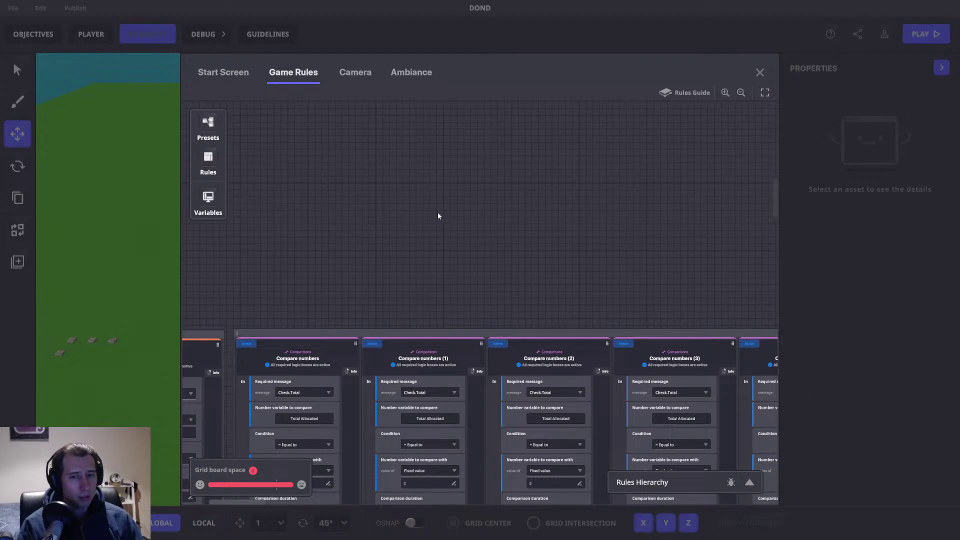
pyautogui.scroll(3, 420, 227)
pyautogui.scroll(3, 430, 304)
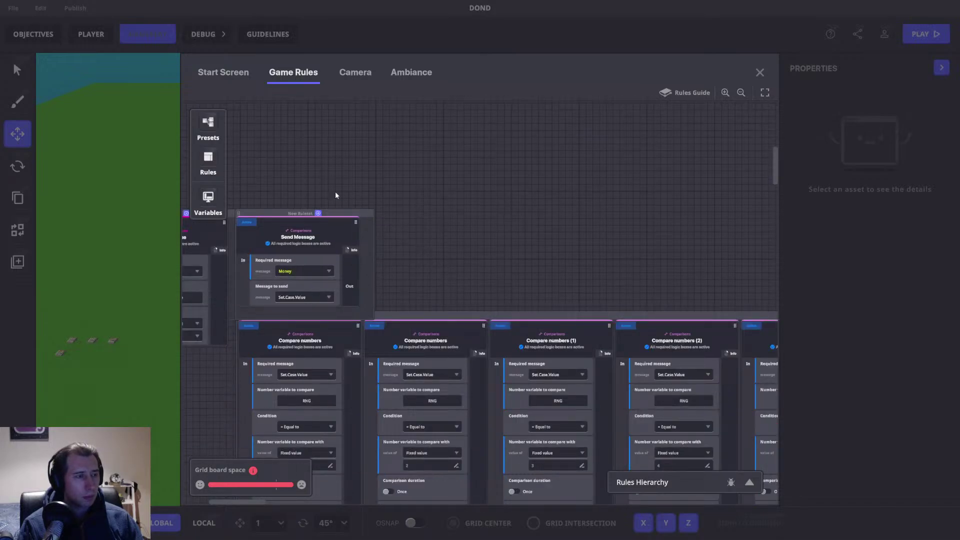
pyautogui.scroll(3, 287, 175)
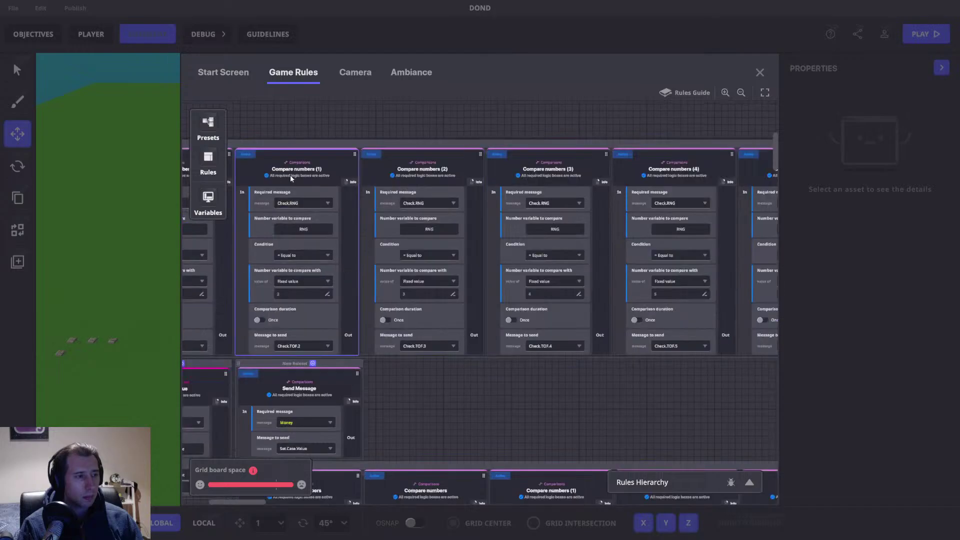
# Step: Browse the case comparison, Start timer and Check.RNG rows down to the banner ruleset
pyautogui.moveTo(308, 121); pyautogui.dragTo(497, 80)
pyautogui.scroll(-2, 569, 220)
pyautogui.scroll(-5, 571, 185)
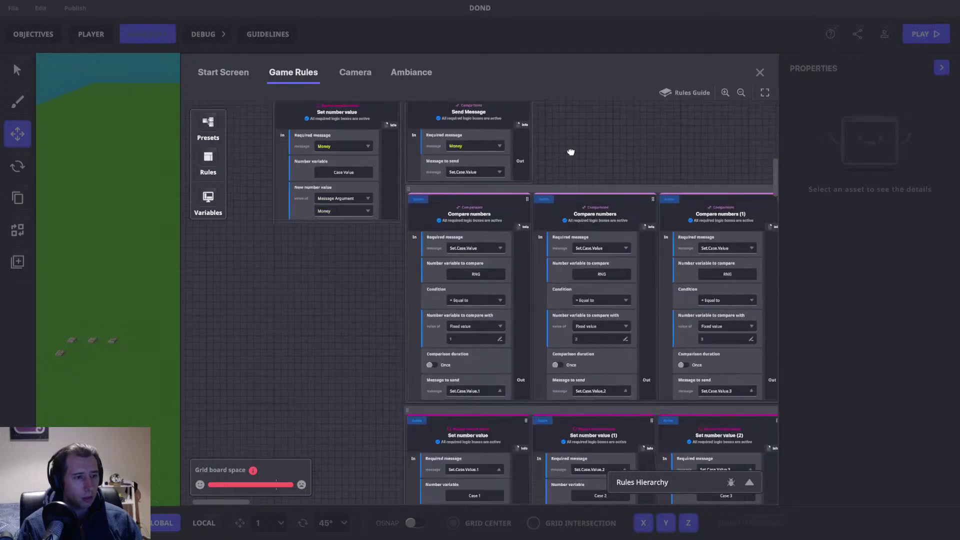
pyautogui.moveTo(341, 347); pyautogui.dragTo(275, 145)
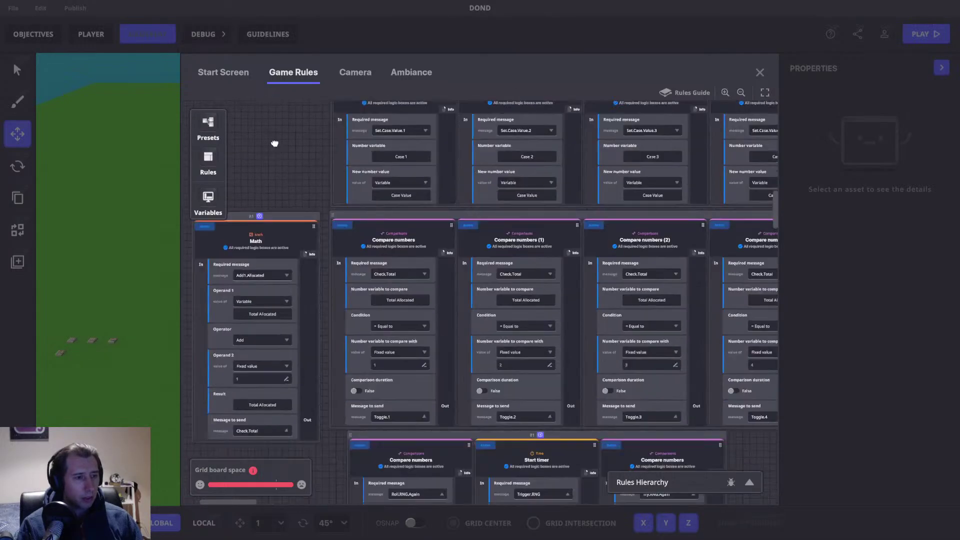
pyautogui.moveTo(722, 317); pyautogui.dragTo(442, 510)
pyautogui.scroll(-5, 495, 260)
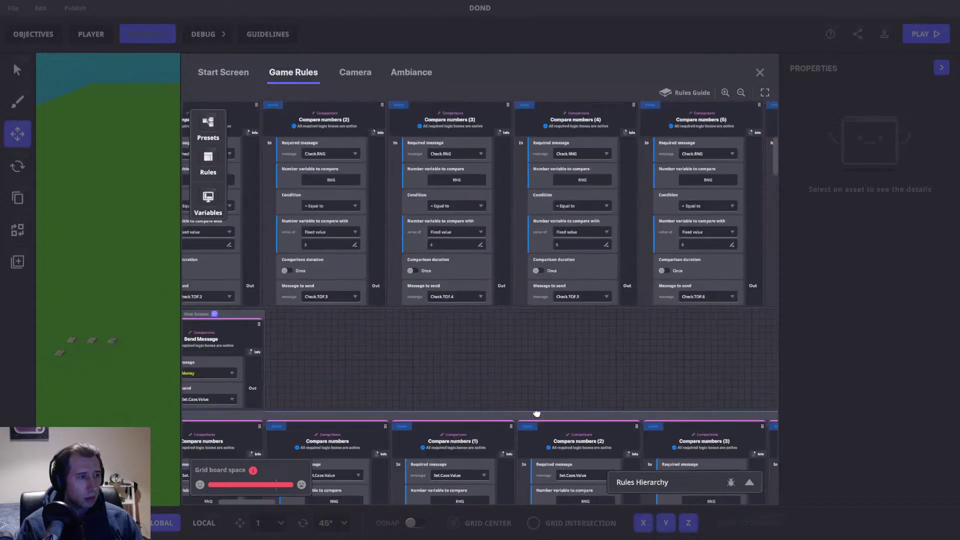
pyautogui.scroll(2, 536, 414)
pyautogui.moveTo(317, 124); pyautogui.dragTo(598, 345)
pyautogui.scroll(5, 525, 418)
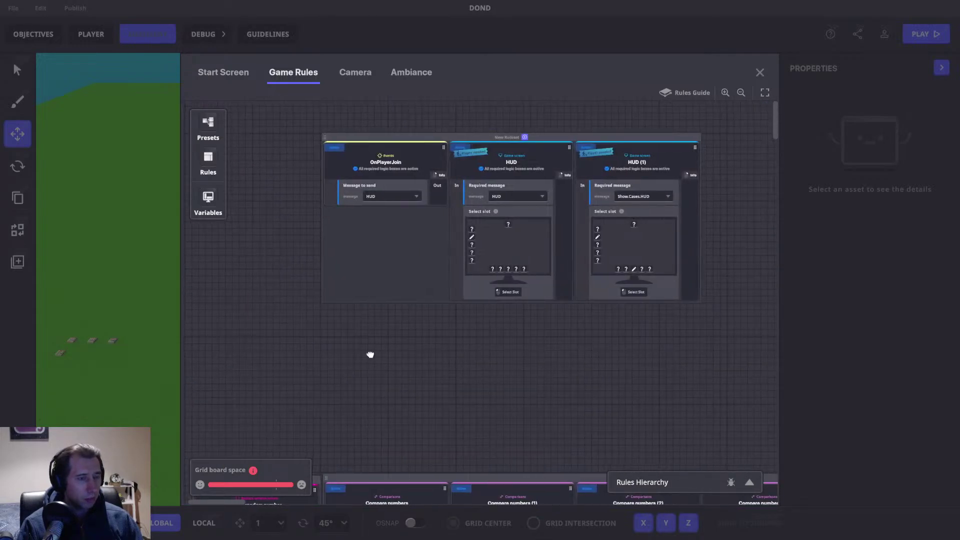
pyautogui.scroll(-5, 649, 182)
pyautogui.moveTo(776, 144); pyautogui.dragTo(774, 249)
pyautogui.moveTo(691, 209); pyautogui.dragTo(620, 194)
# Step: Rename the New Ruleset above the Banner rules to 'Banner settings'
pyautogui.doubleClick(537, 222)
pyautogui.write('Banner')
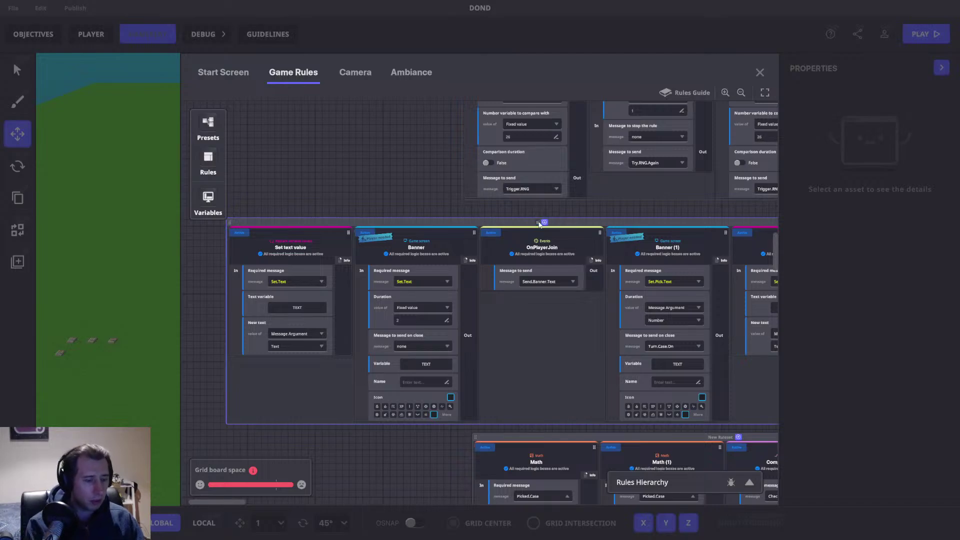
pyautogui.write(' settings')
pyautogui.press('Return')
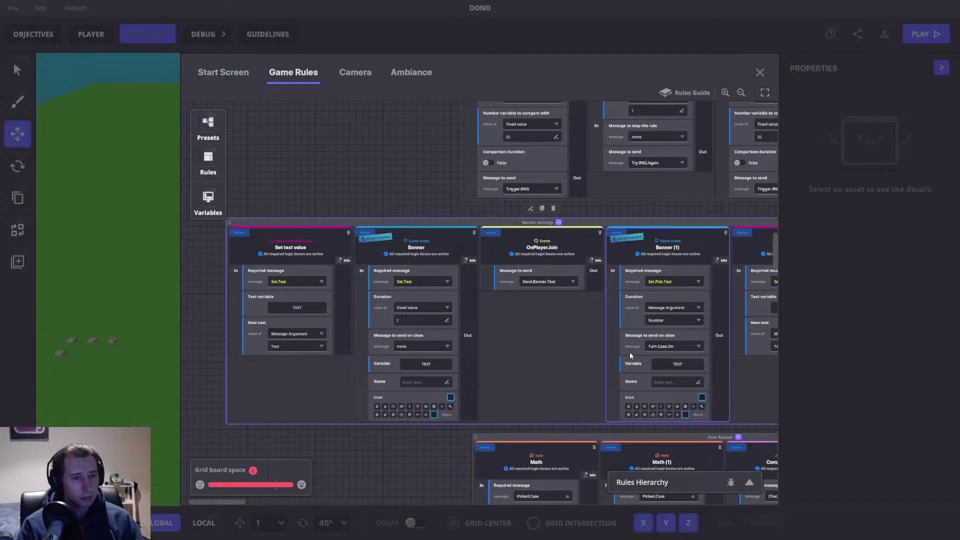
pyautogui.moveTo(608, 340); pyautogui.dragTo(485, 303)
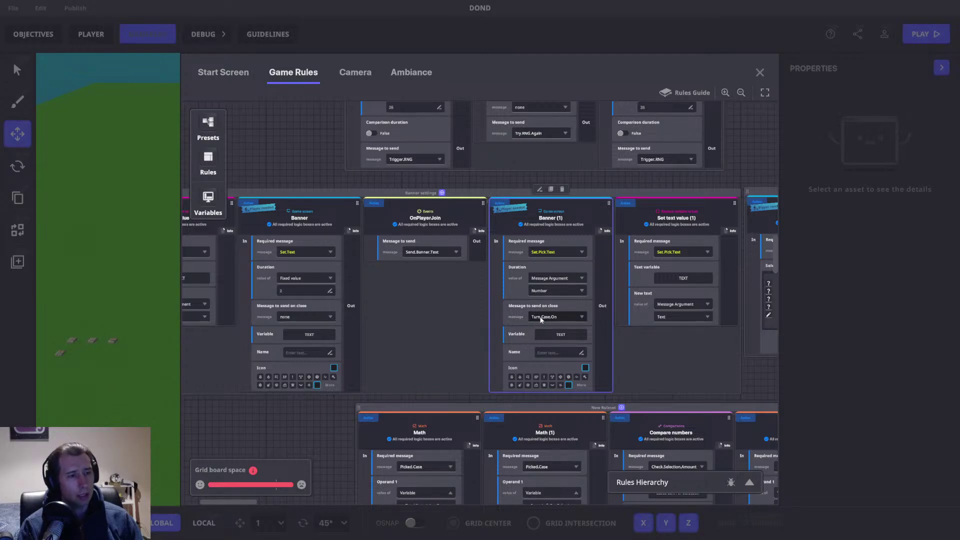
pyautogui.scroll(-10, 540, 319)
pyautogui.scroll(-8, 551, 313)
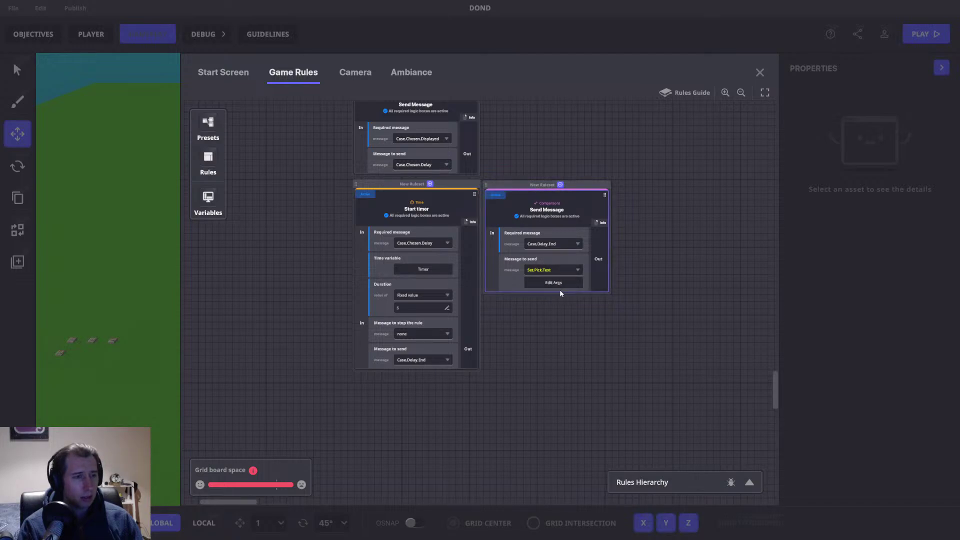
pyautogui.click(554, 283)
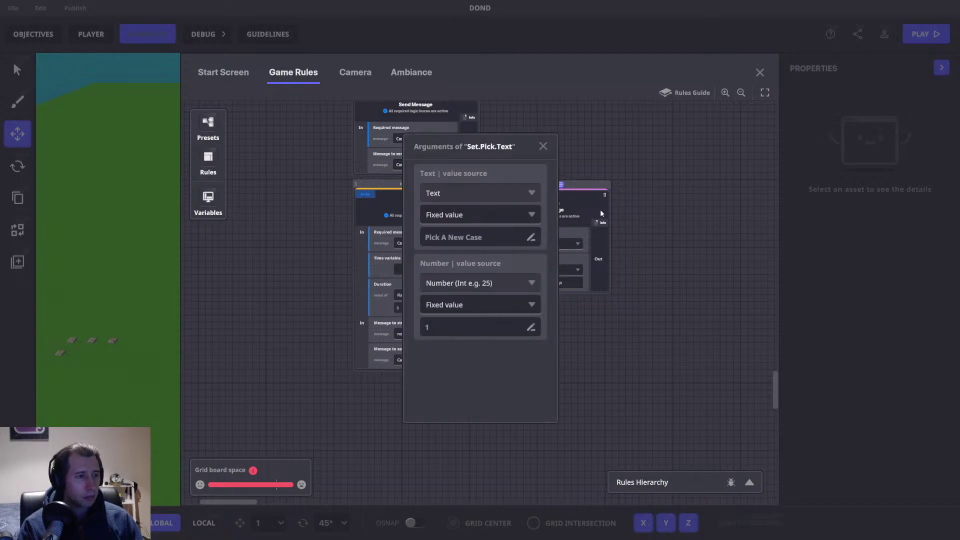
pyautogui.click(543, 147)
pyautogui.scroll(2, 617, 197)
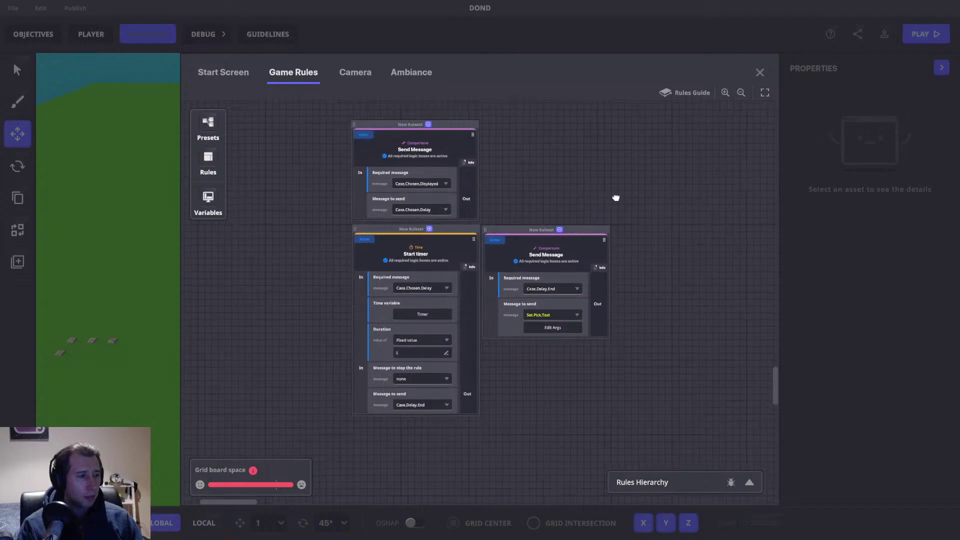
pyautogui.click(758, 73)
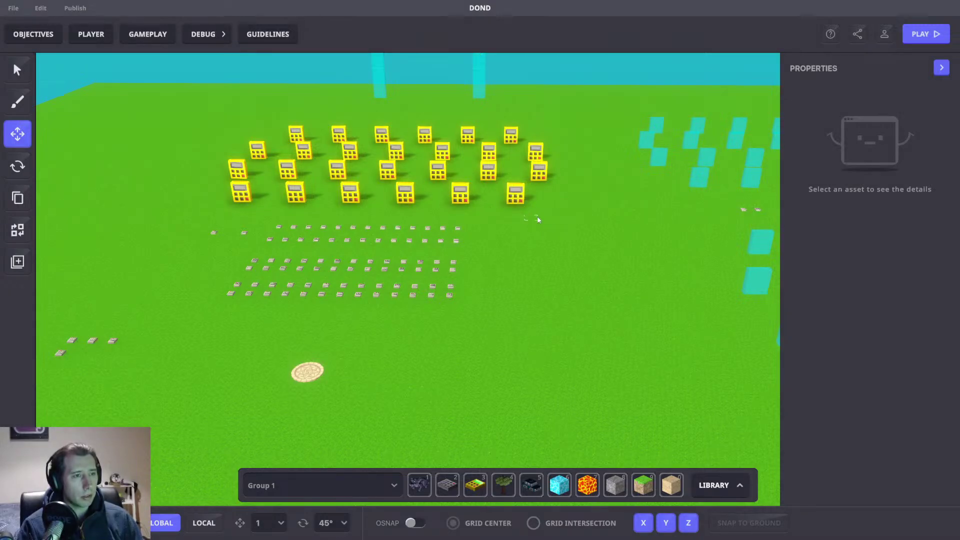
pyautogui.click(518, 195)
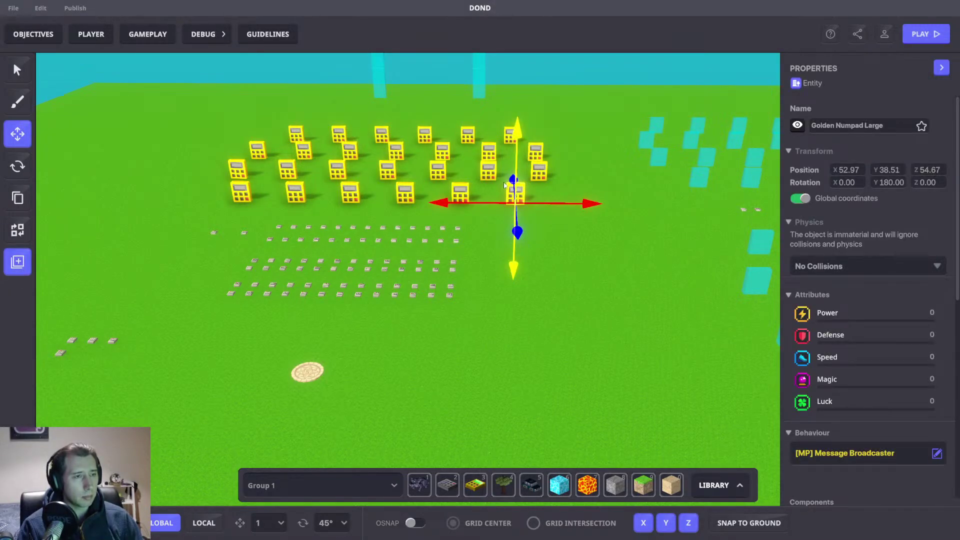
pyautogui.scroll(-5, 860, 325)
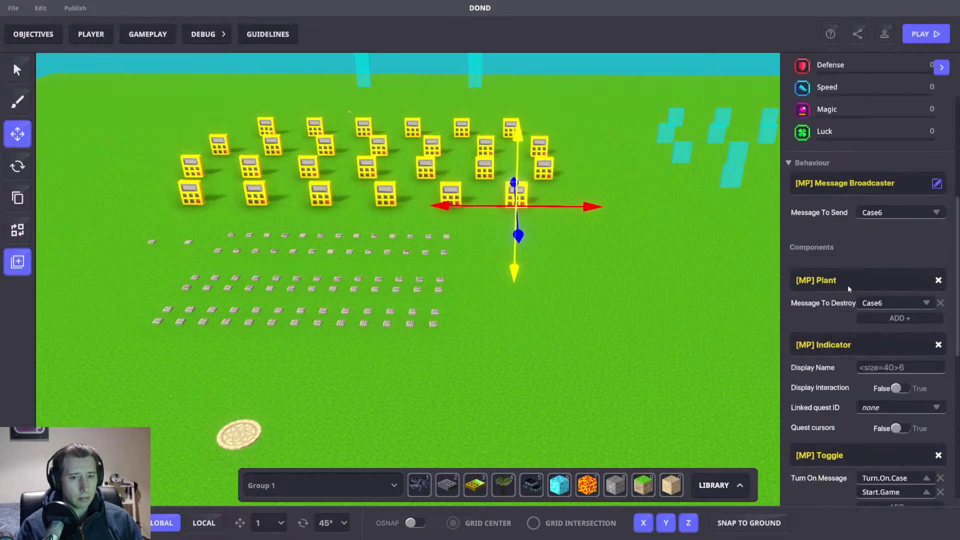
pyautogui.scroll(-2, 848, 286)
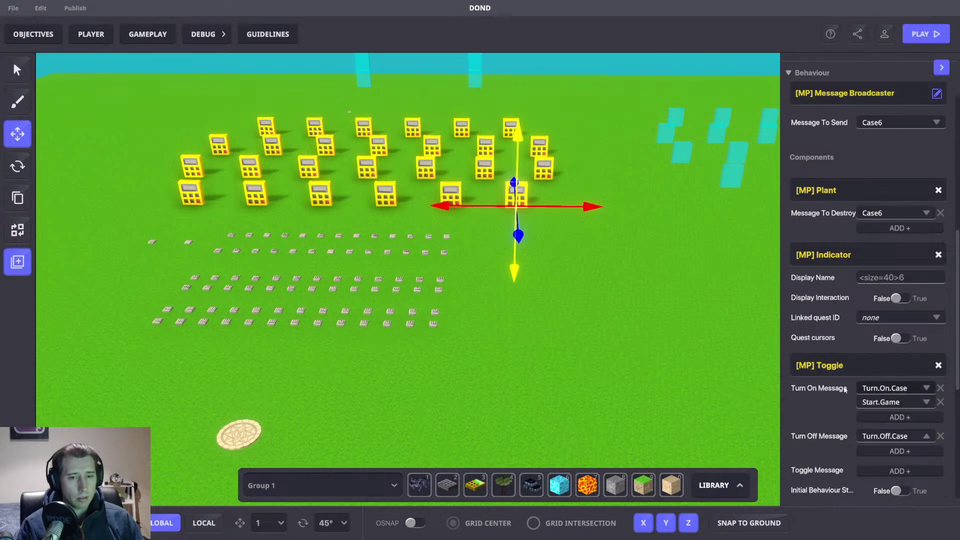
pyautogui.moveTo(613, 286); pyautogui.dragTo(654, 311, button='middle')
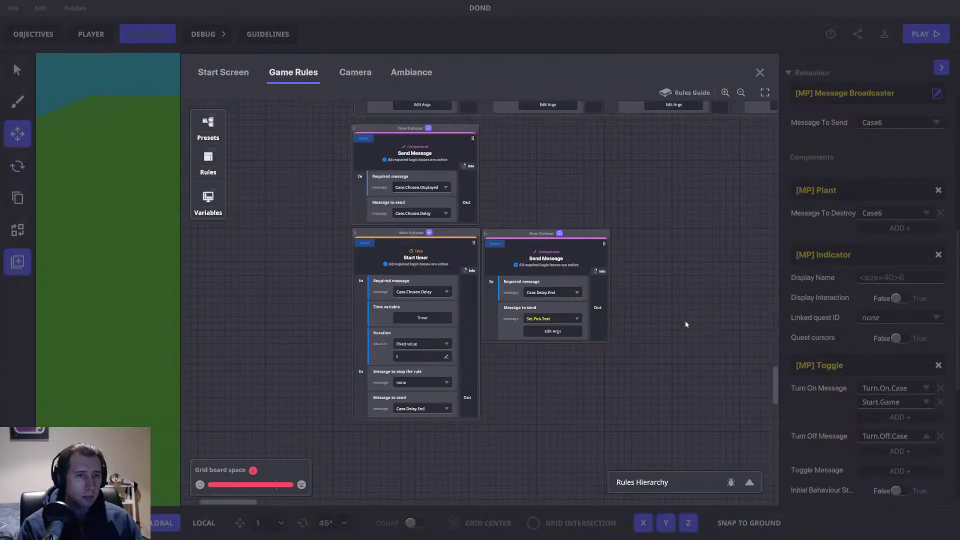
# Step: Jump to the Banner settings ruleset and set Banner (1)'s on-close message to Turn.On.Case
pyautogui.click(750, 482)
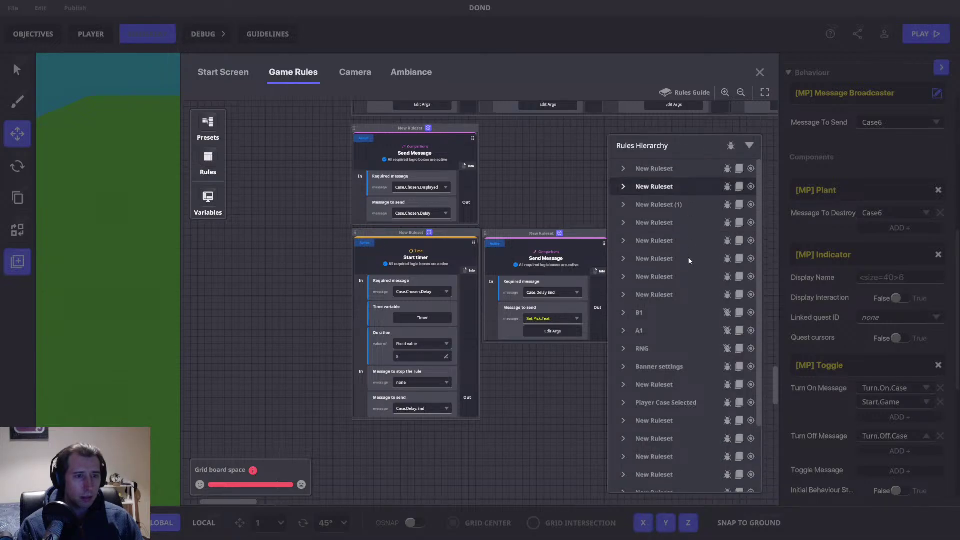
pyautogui.click(751, 367)
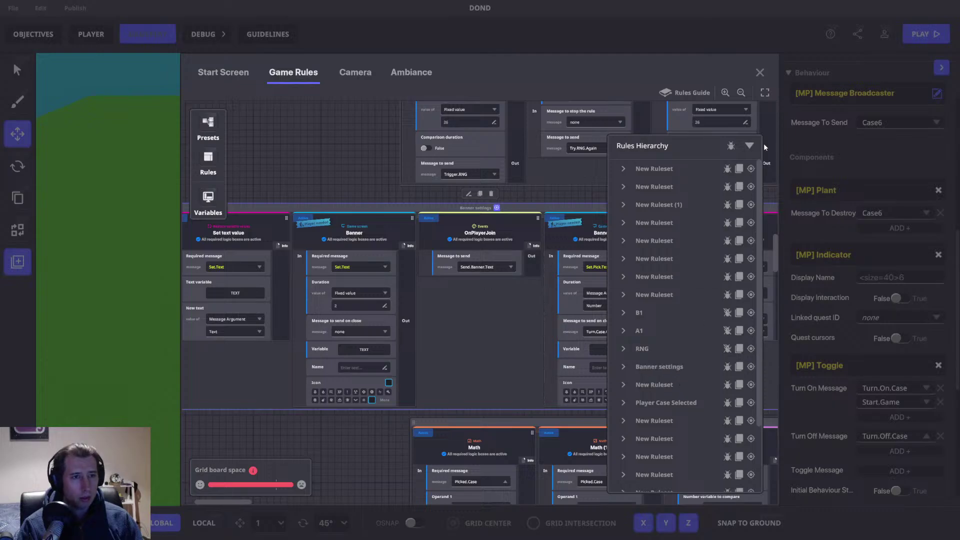
pyautogui.click(748, 145)
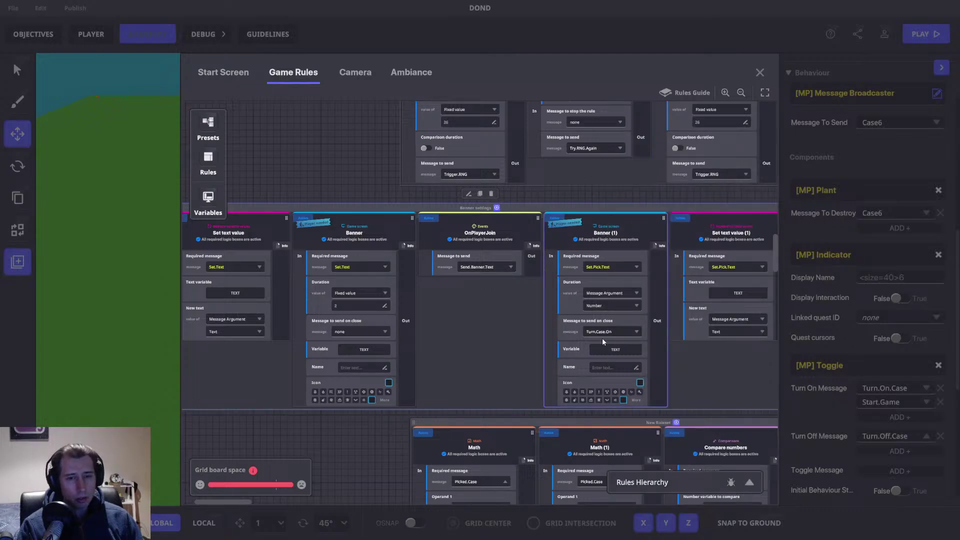
pyautogui.click(604, 332)
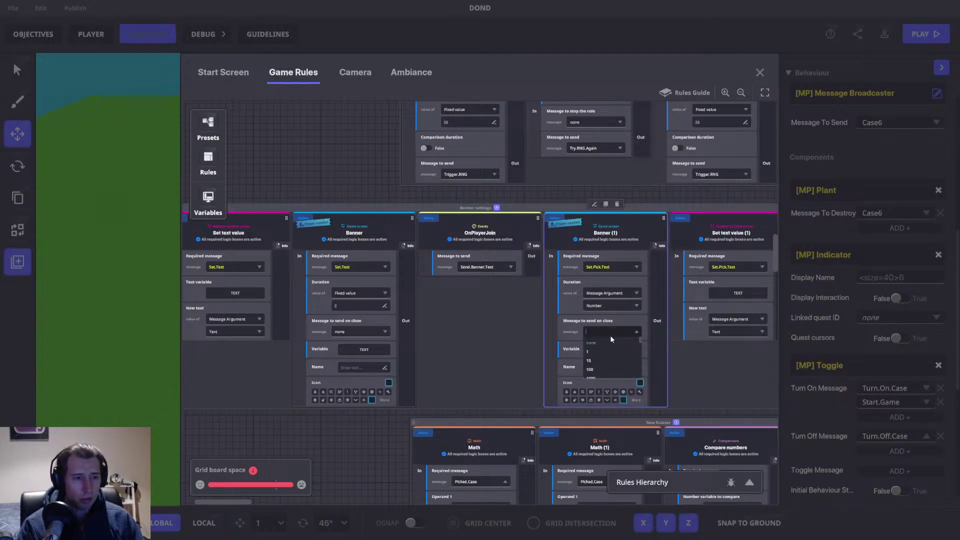
pyautogui.write('Turn.On.C')
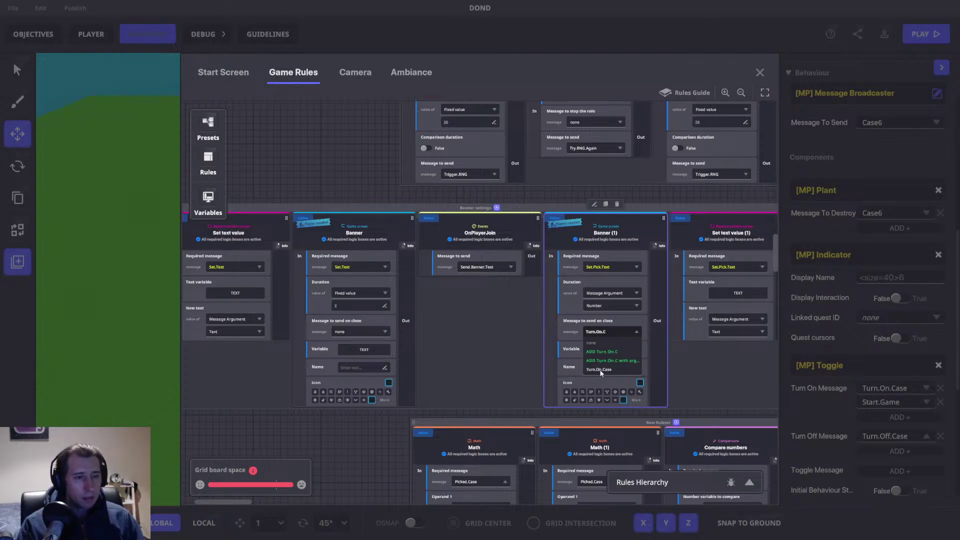
pyautogui.click(600, 369)
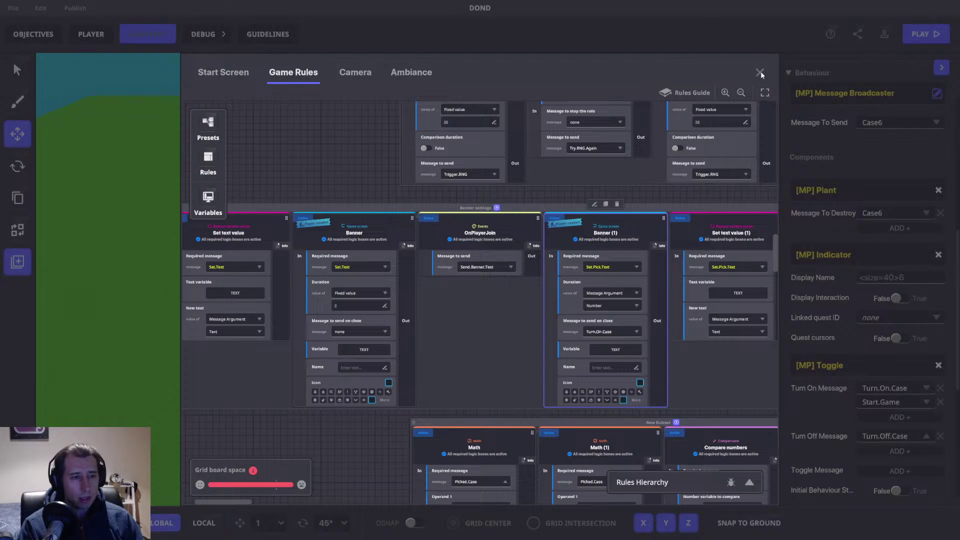
pyautogui.moveTo(774, 250); pyautogui.dragTo(774, 315)
pyautogui.moveTo(761, 379); pyautogui.dragTo(773, 361)
pyautogui.moveTo(619, 364); pyautogui.dragTo(497, 146)
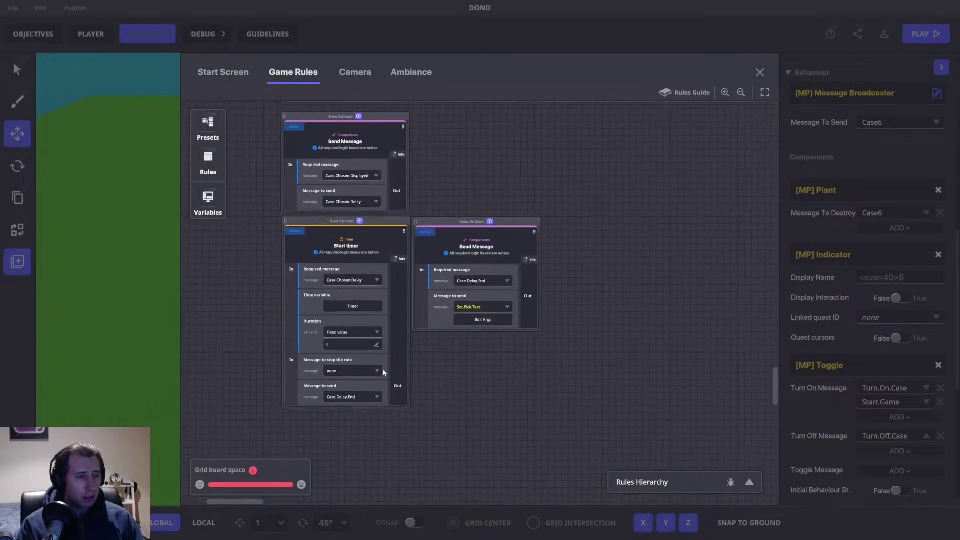
# Step: Replace Banner (1)'s on-close message with a newly added Check.Case.Amount message
pyautogui.click(440, 288)
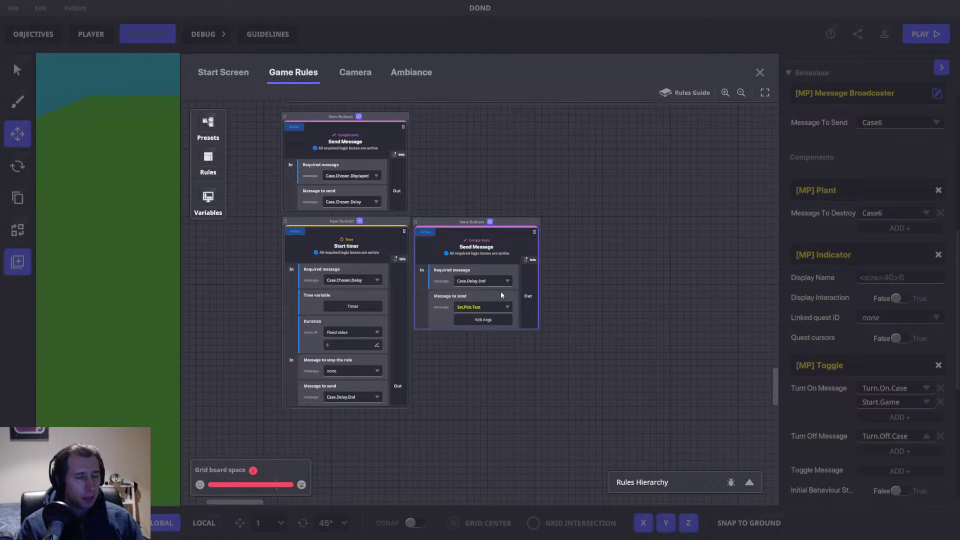
pyautogui.moveTo(519, 219)
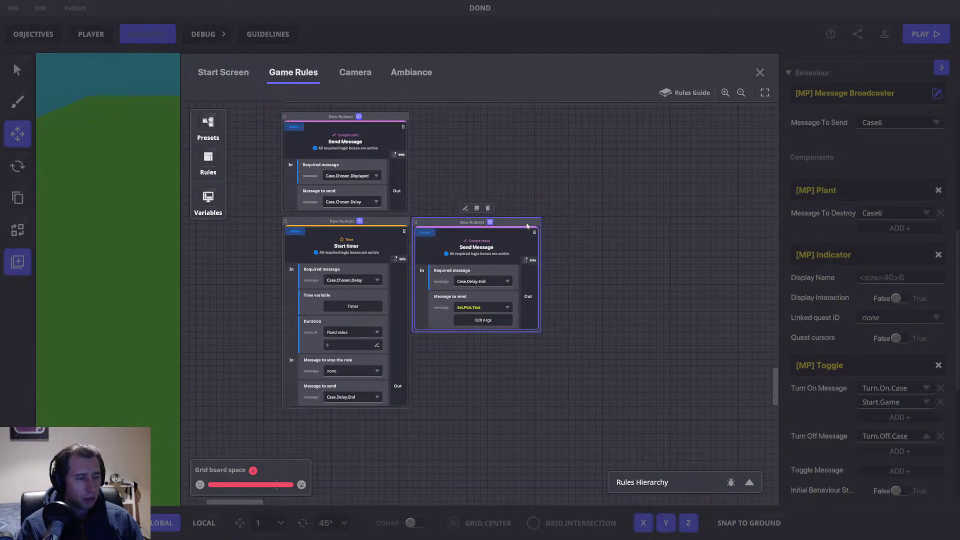
pyautogui.moveTo(773, 391); pyautogui.dragTo(775, 258)
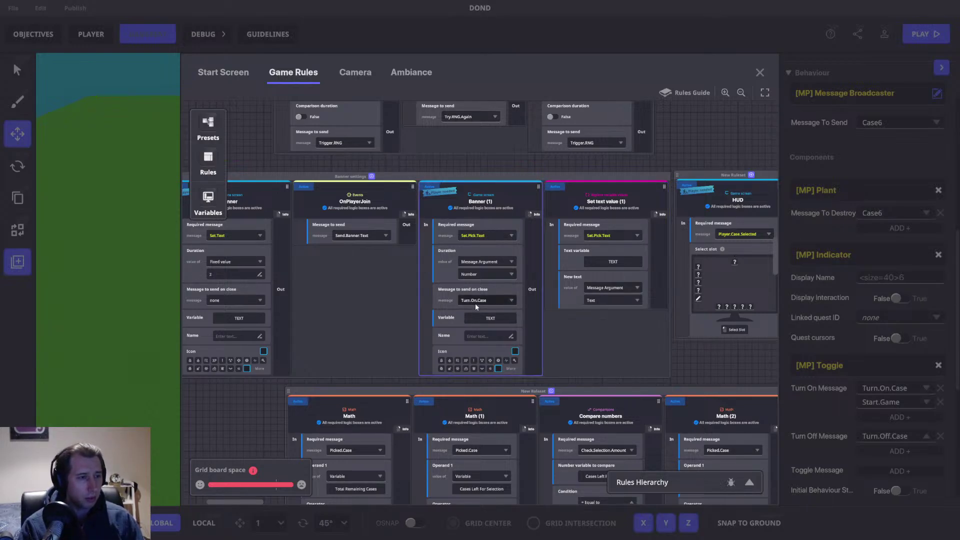
pyautogui.click(475, 302)
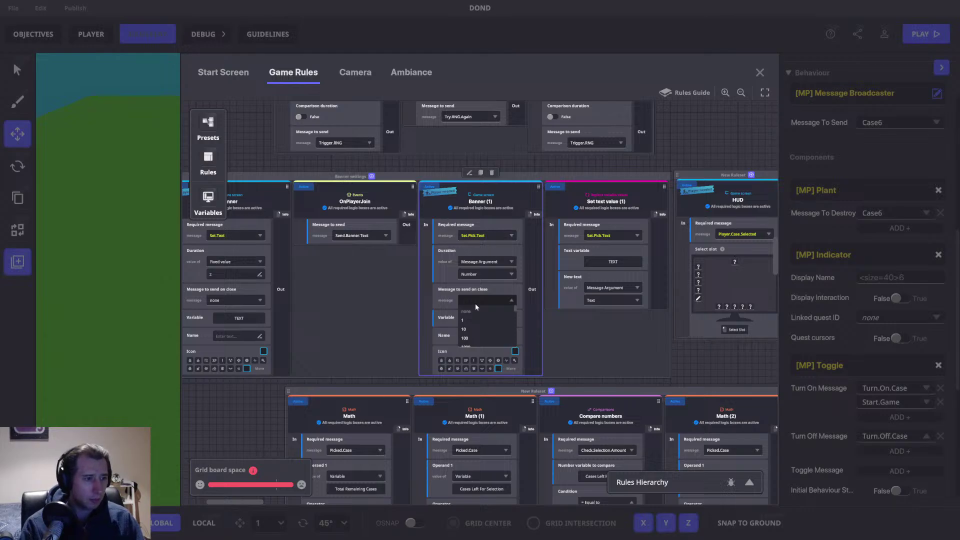
pyautogui.write('Check.Case.')
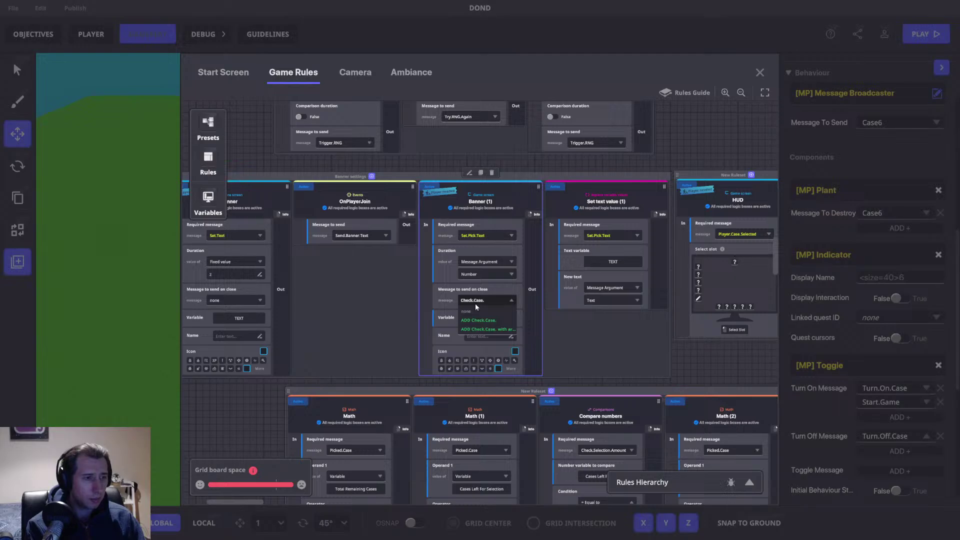
pyautogui.write('A')
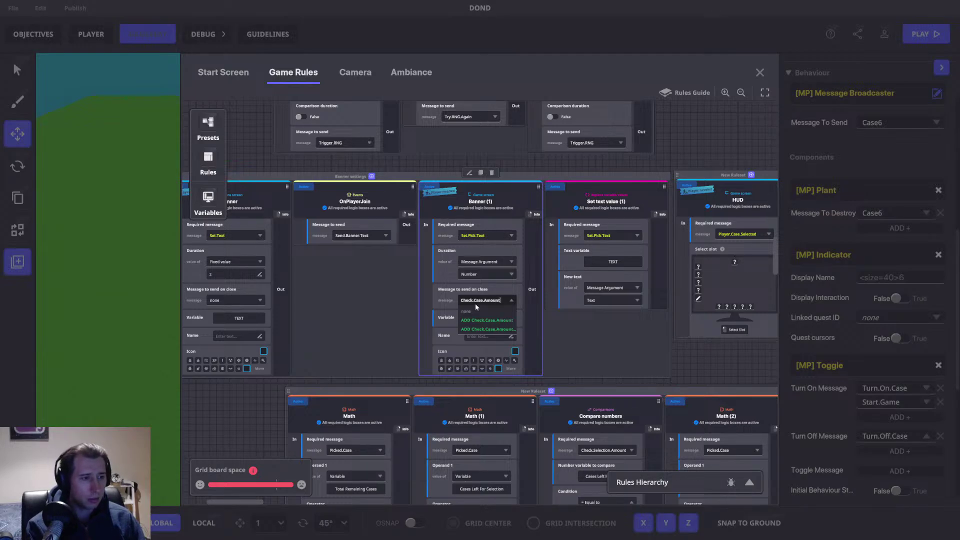
pyautogui.write('mount')
pyautogui.hotkey('ctrl', 'a')
pyautogui.hotkey('ctrl', 'c')
pyautogui.click(500, 323)
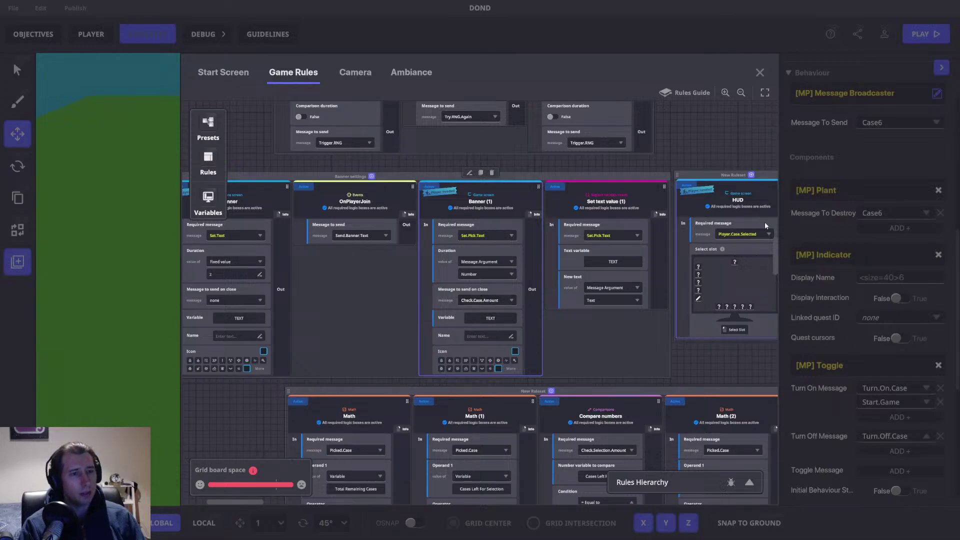
pyautogui.scroll(-5, 775, 257)
pyautogui.scroll(-6, 773, 323)
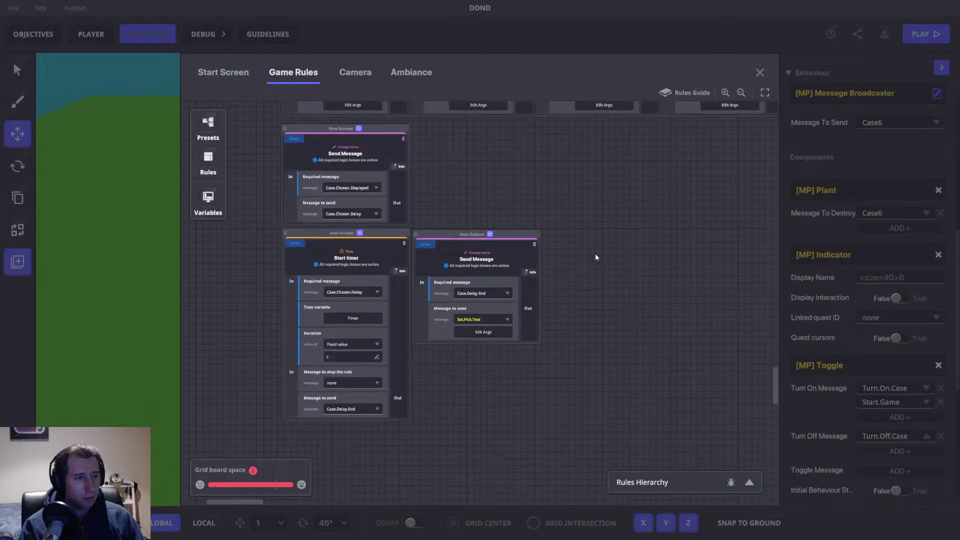
# Step: Add a Compare numbers rule triggered by the Check.Case.Amount message
pyautogui.click(208, 158)
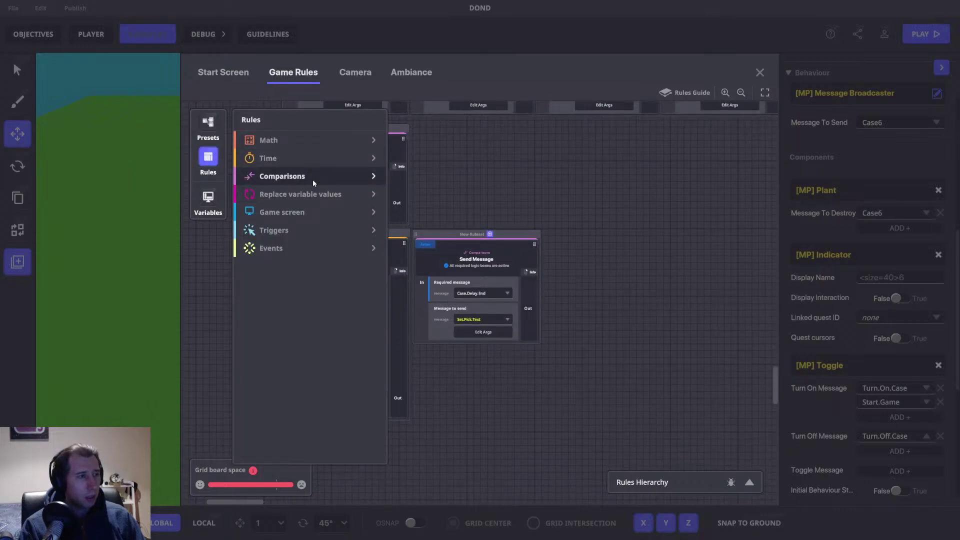
pyautogui.click(313, 181)
pyautogui.click(295, 197)
pyautogui.click(210, 160)
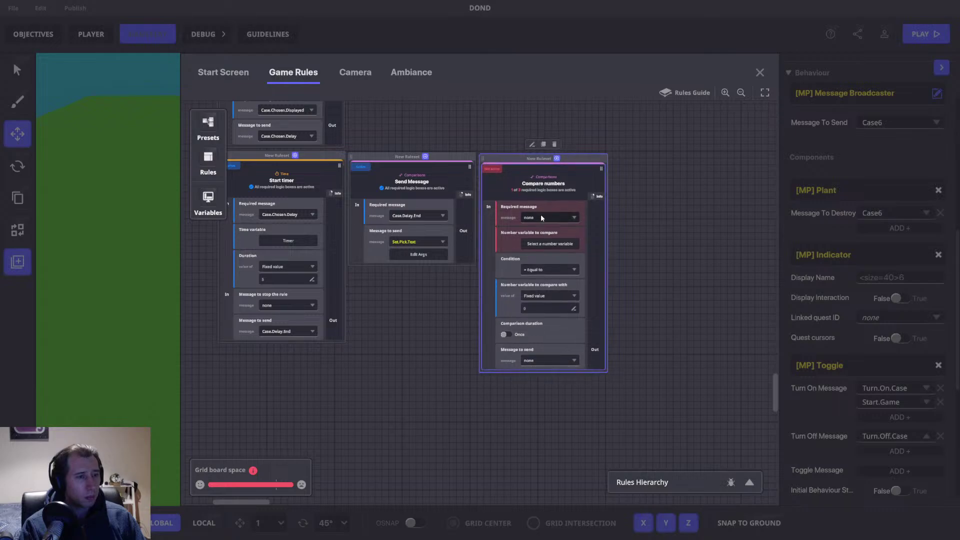
pyautogui.click(541, 215)
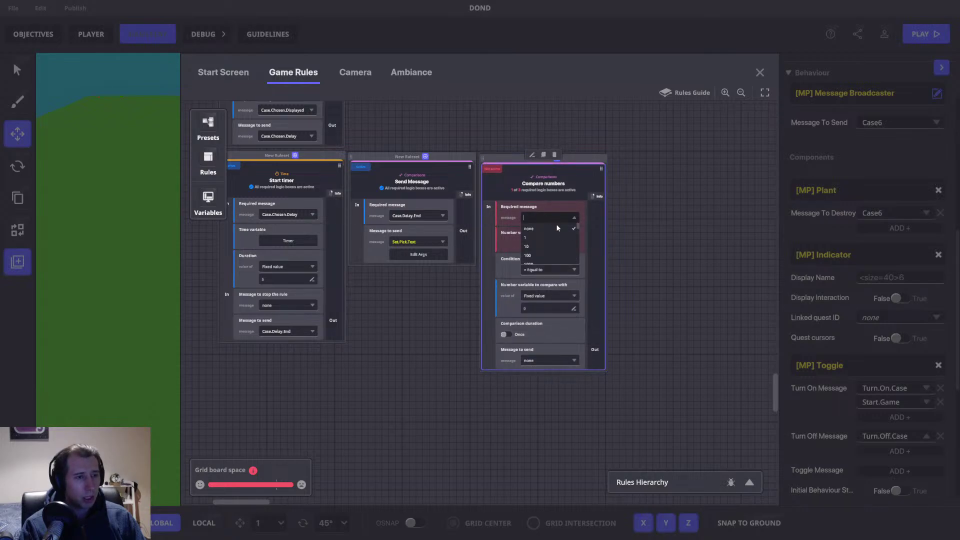
pyautogui.hotkey('ctrl', 'v')
pyautogui.click(564, 238)
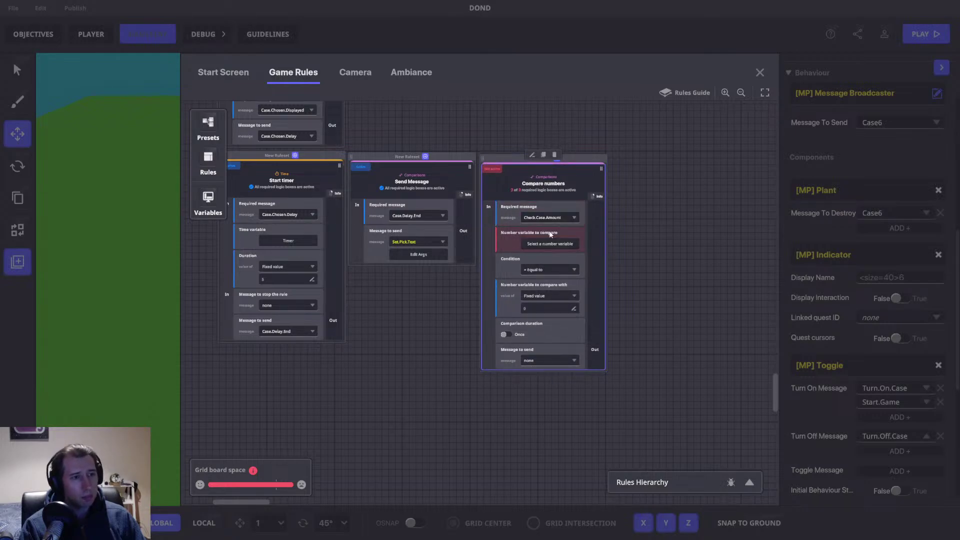
# Step: Compare Cases Left For Selection with Greater than and send Turn.On.Case when it passes
pyautogui.click(561, 244)
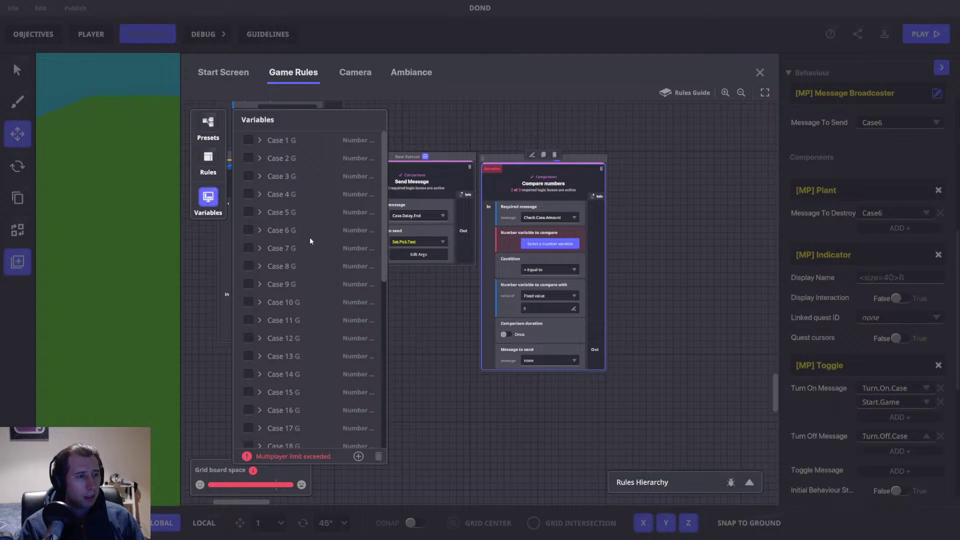
pyautogui.scroll(-5, 311, 245)
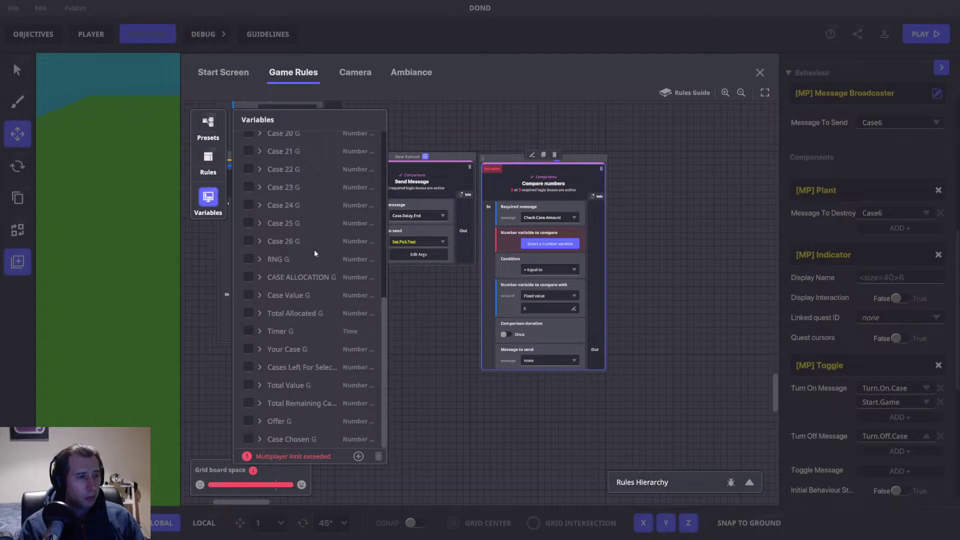
pyautogui.click(248, 367)
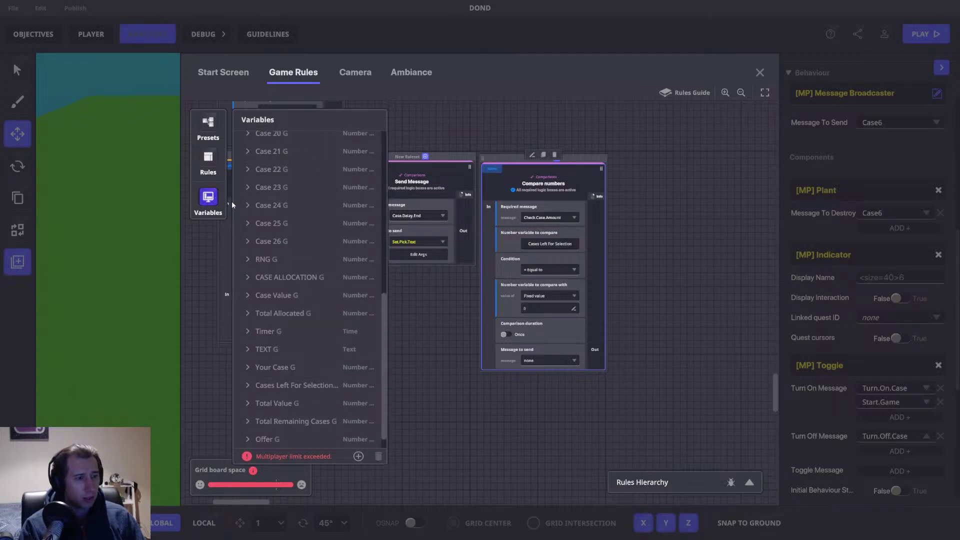
pyautogui.click(195, 208)
pyautogui.click(550, 270)
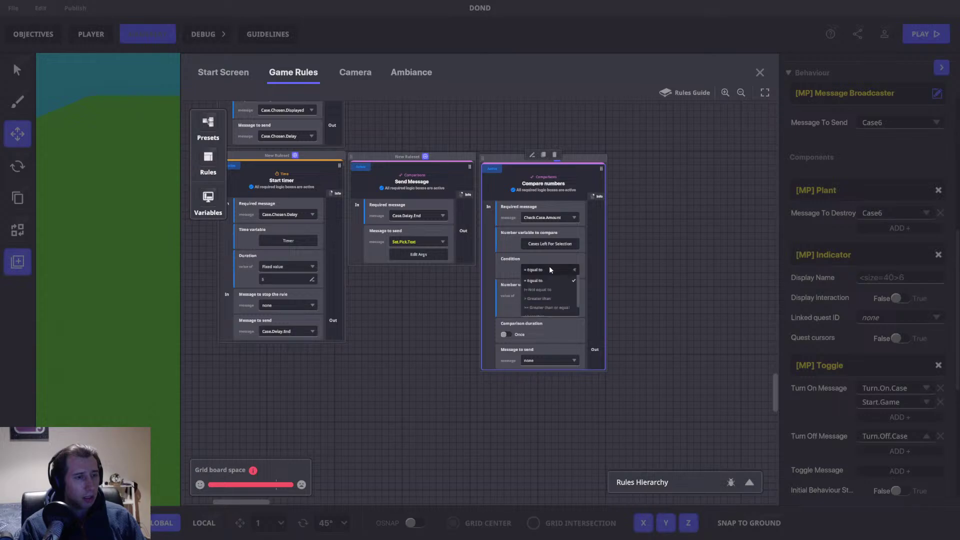
pyautogui.click(547, 298)
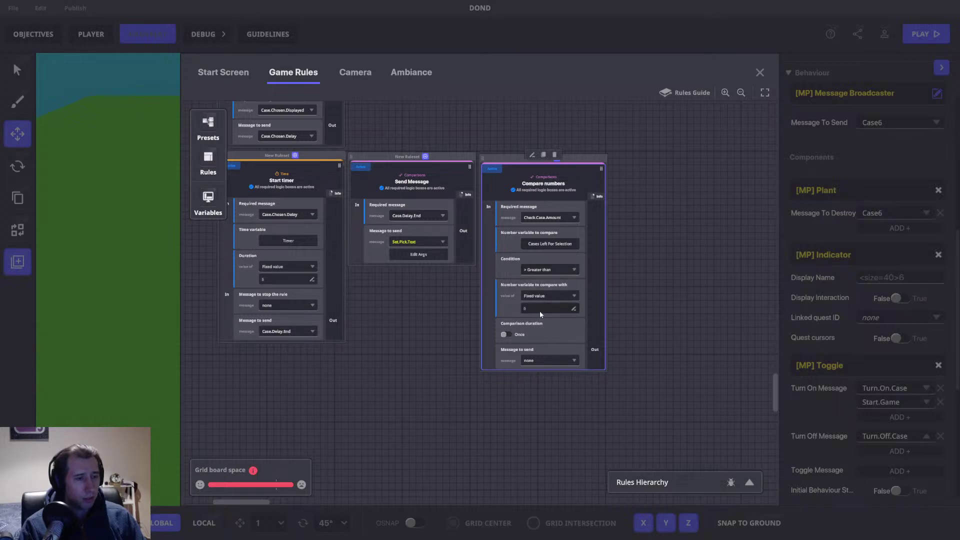
pyautogui.click(531, 361)
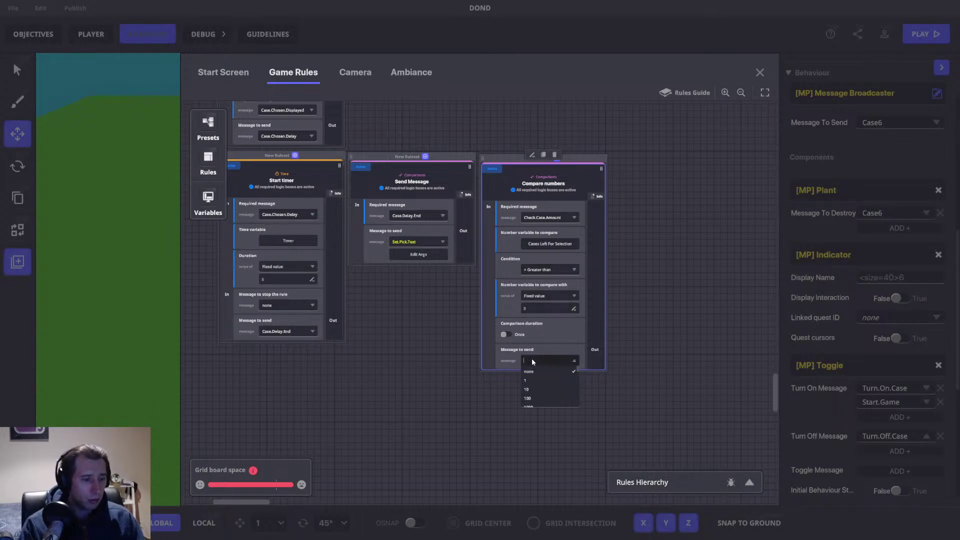
pyautogui.write('Turn.O')
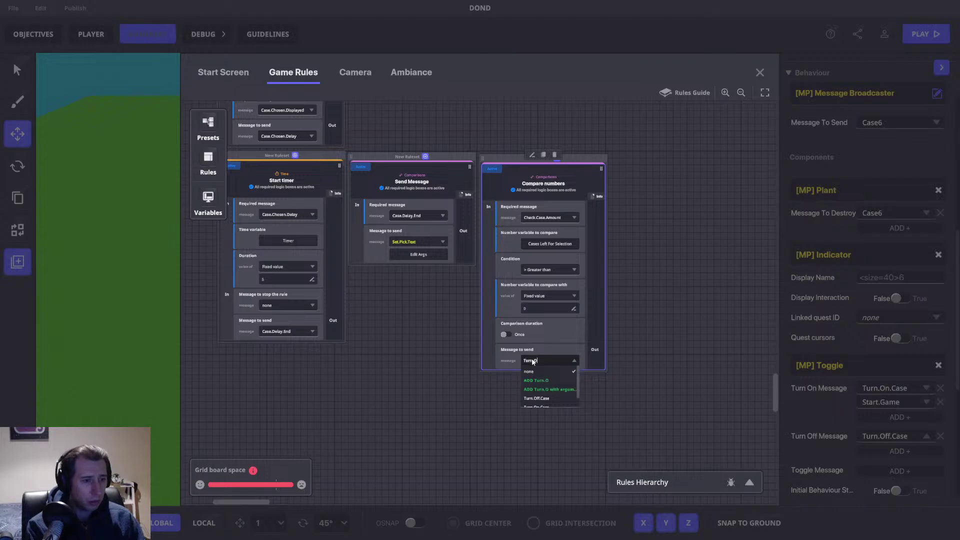
pyautogui.write('n.Case')
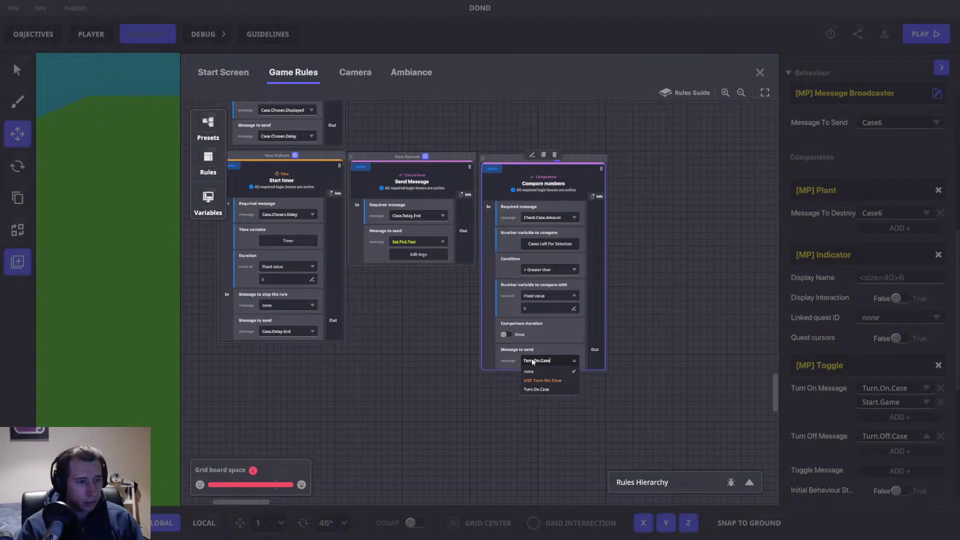
pyautogui.click(655, 301)
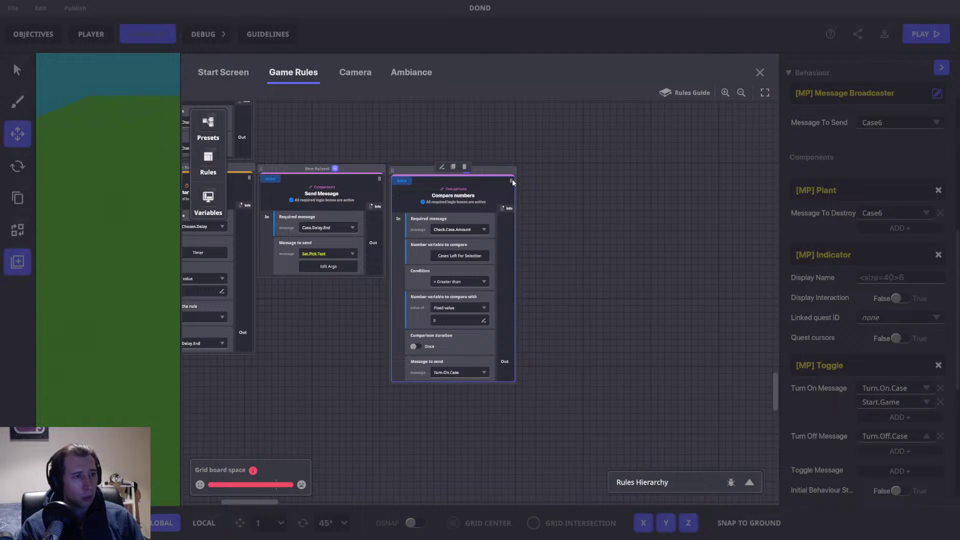
# Step: Duplicate the comparison, set it to less than or equal to 0, and send Offer.Stage
pyautogui.click(453, 168)
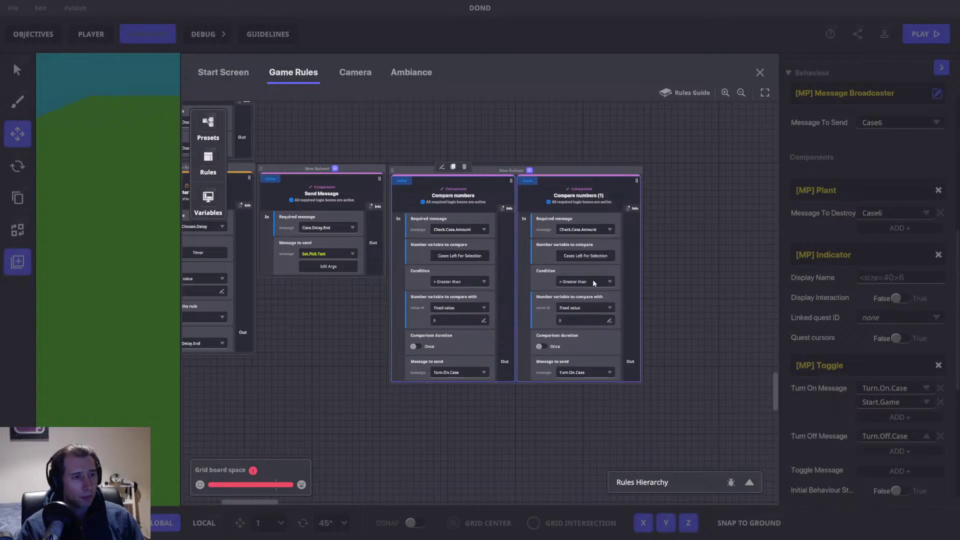
pyautogui.click(580, 283)
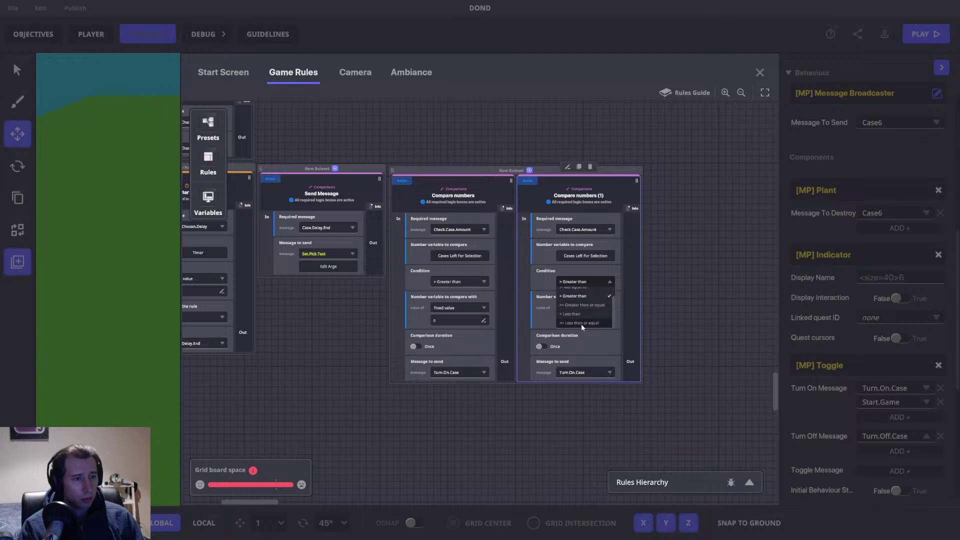
pyautogui.click(580, 322)
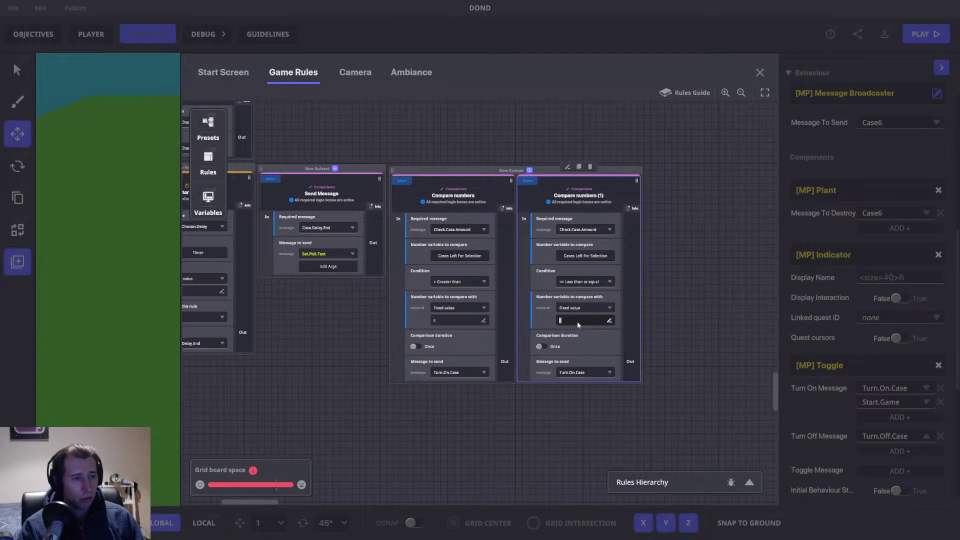
pyautogui.click(560, 321)
pyautogui.write('0')
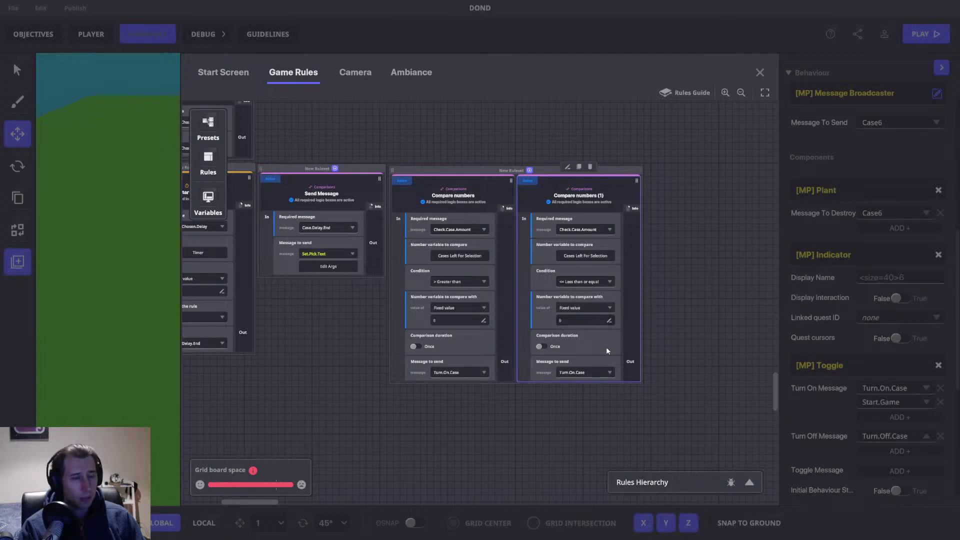
pyautogui.click(610, 372)
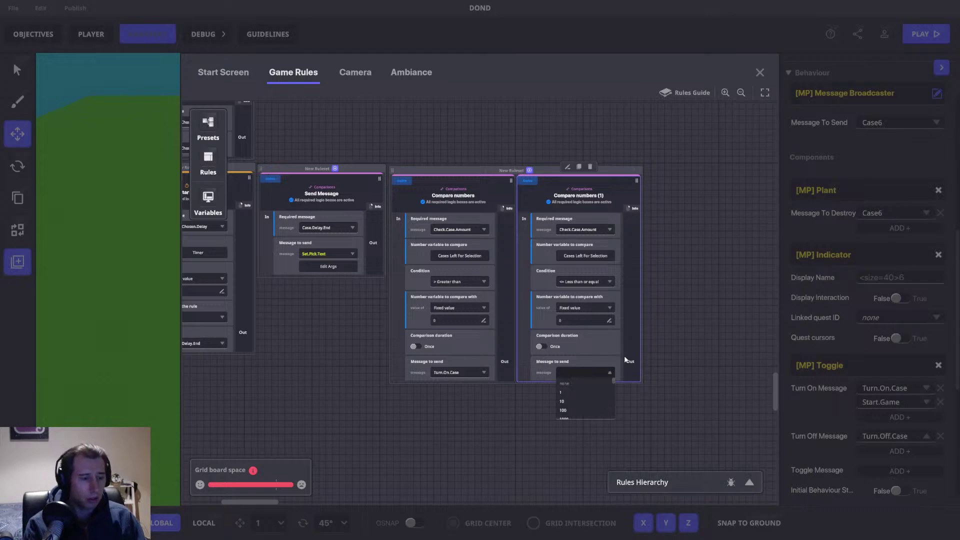
pyautogui.write('Offer.')
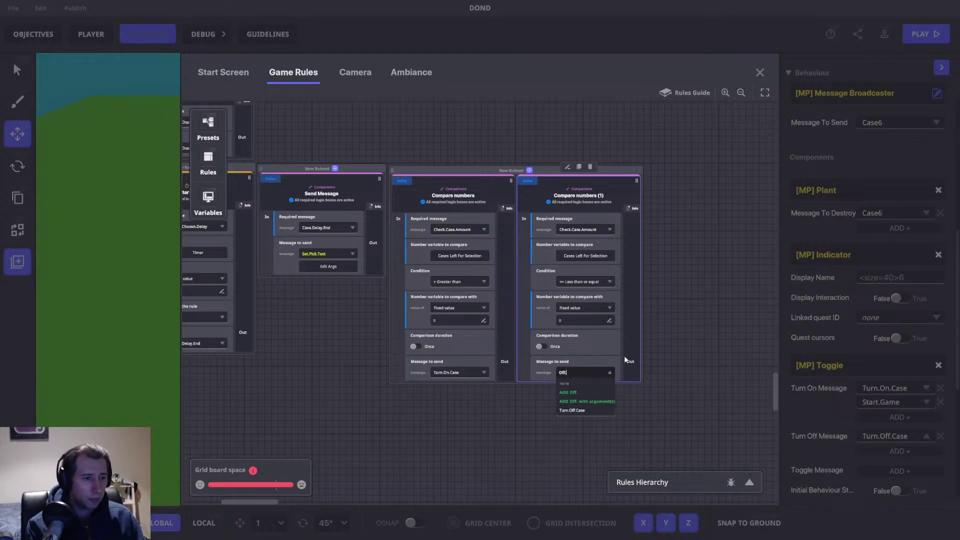
pyautogui.write('Stage')
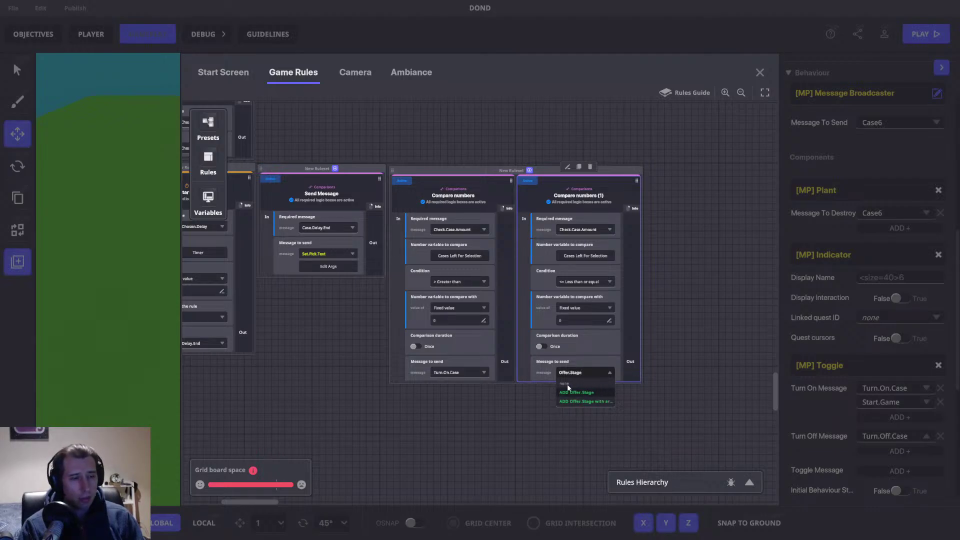
pyautogui.click(535, 370)
pyautogui.moveTo(598, 337); pyautogui.dragTo(485, 343)
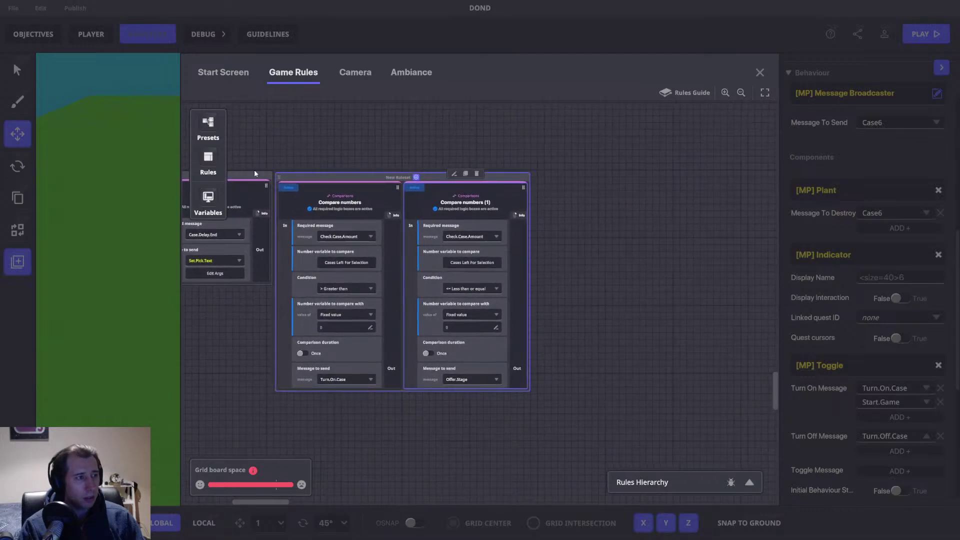
# Step: Add a Send Message rule triggered by the Offer.Stage message
pyautogui.click(208, 157)
pyautogui.click(268, 266)
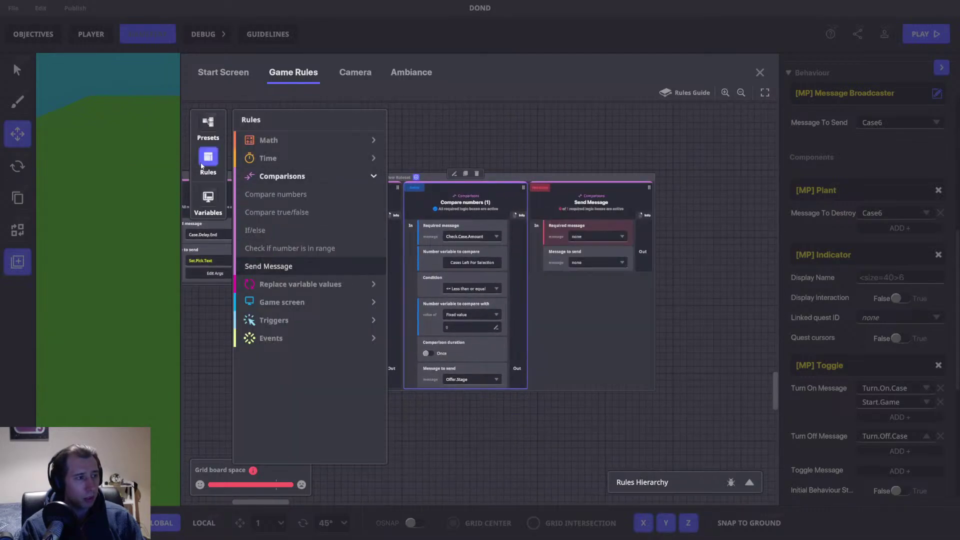
pyautogui.click(200, 166)
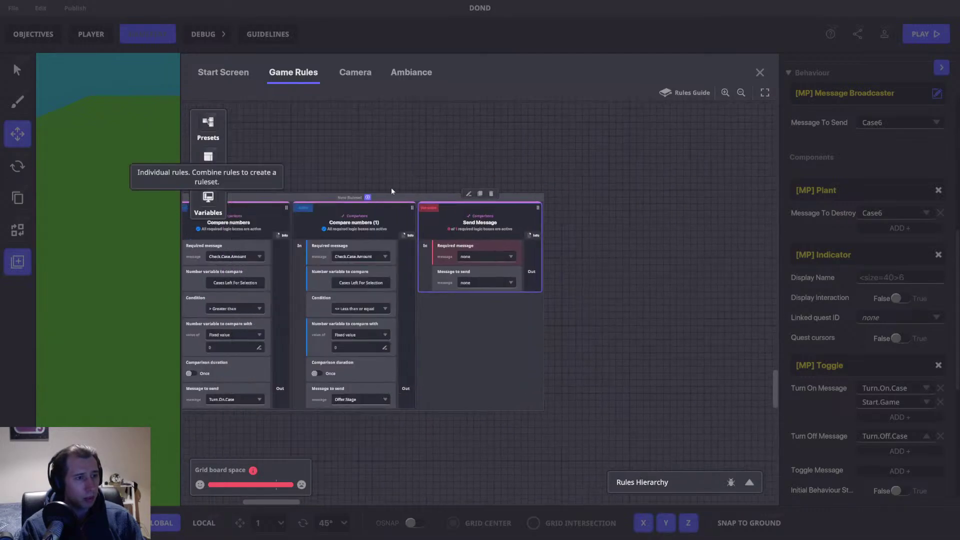
pyautogui.click(475, 257)
pyautogui.write('Offer')
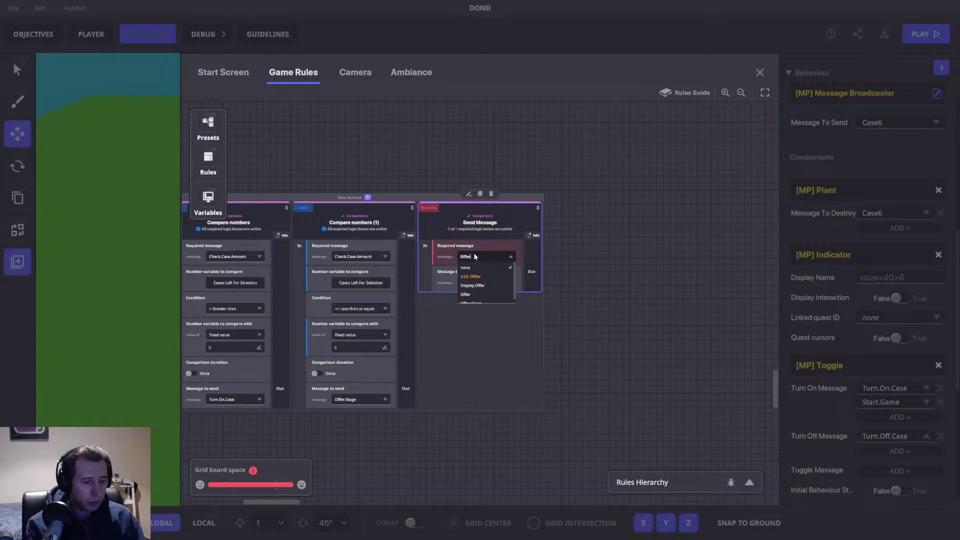
pyautogui.write('.Stage')
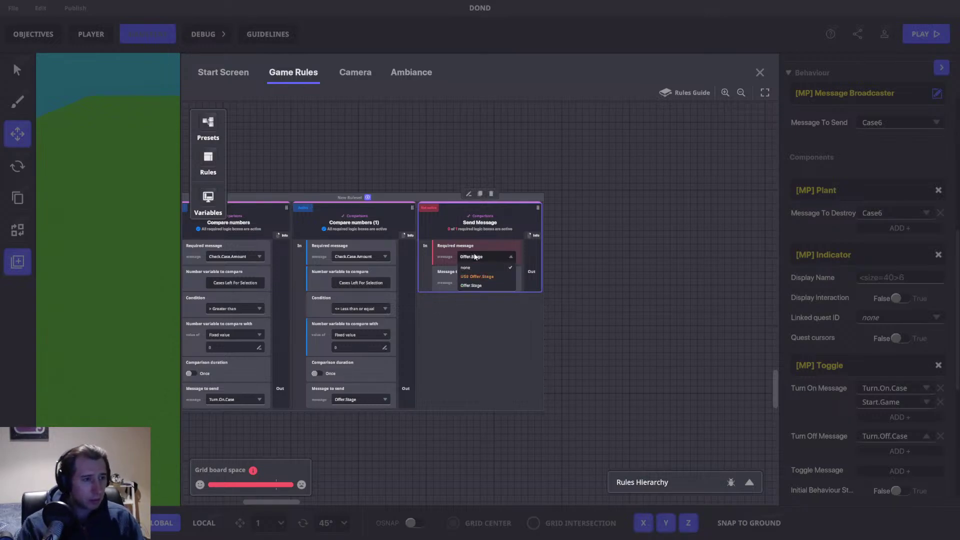
pyautogui.click(496, 278)
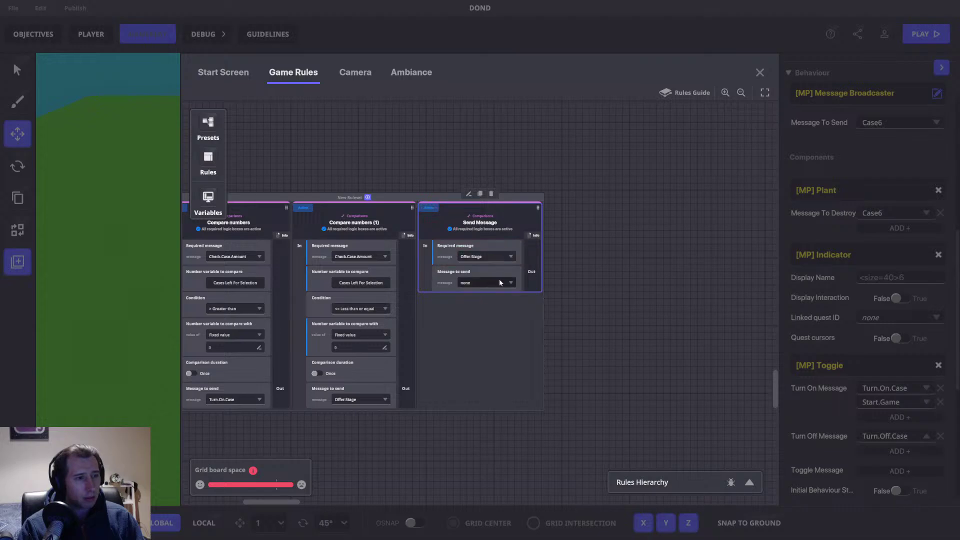
# Step: Make the rule send Set.Text with the argument text 'OFFER TIMER!'
pyautogui.click(482, 282)
pyautogui.write('Set.text')
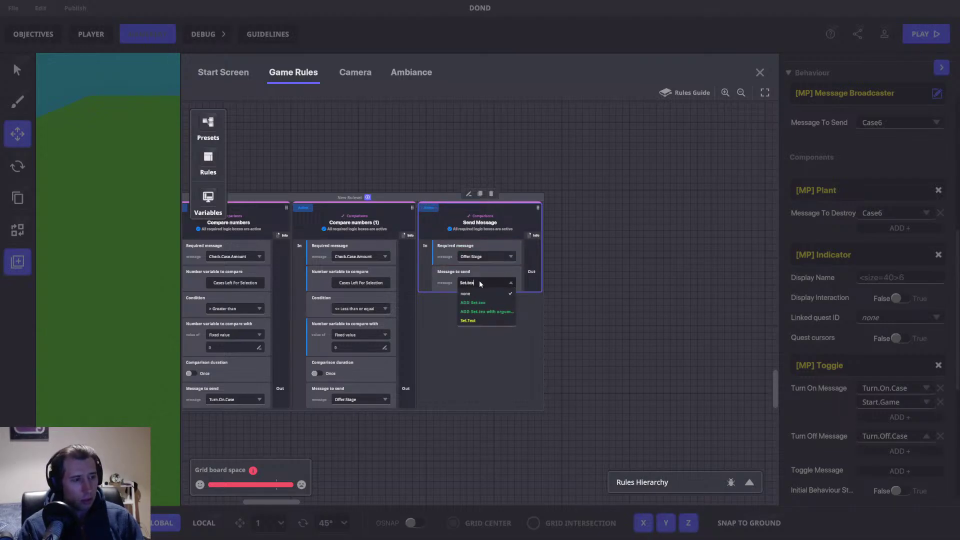
pyautogui.click(475, 311)
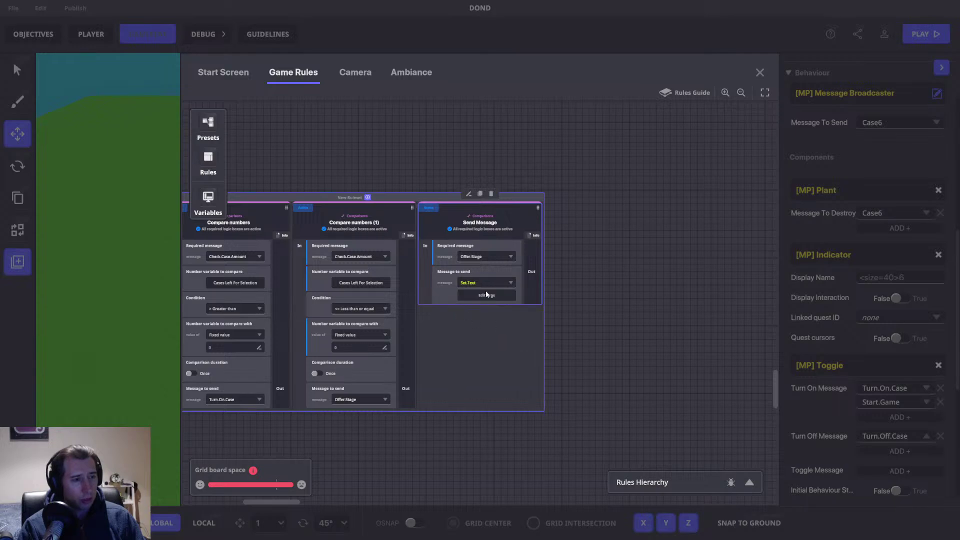
pyautogui.click(470, 236)
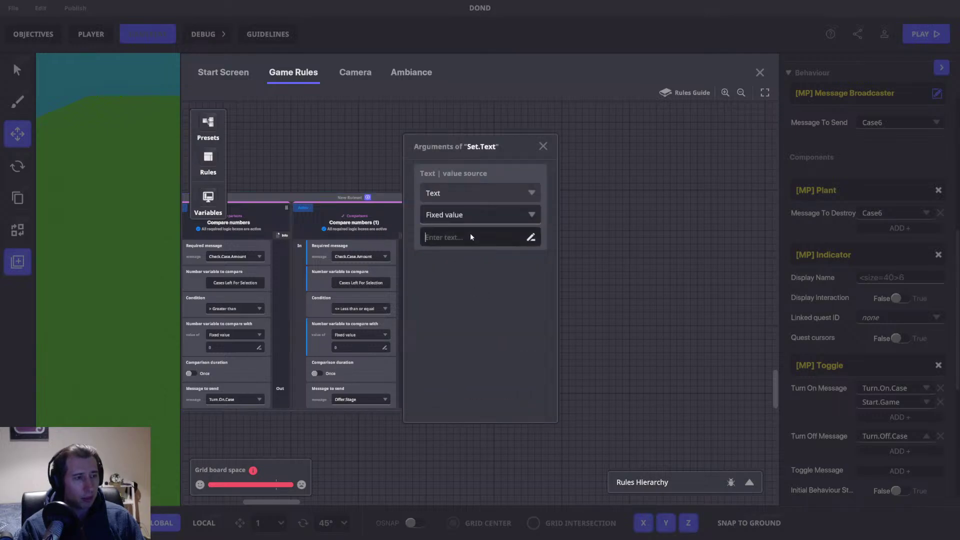
pyautogui.write('OFFER')
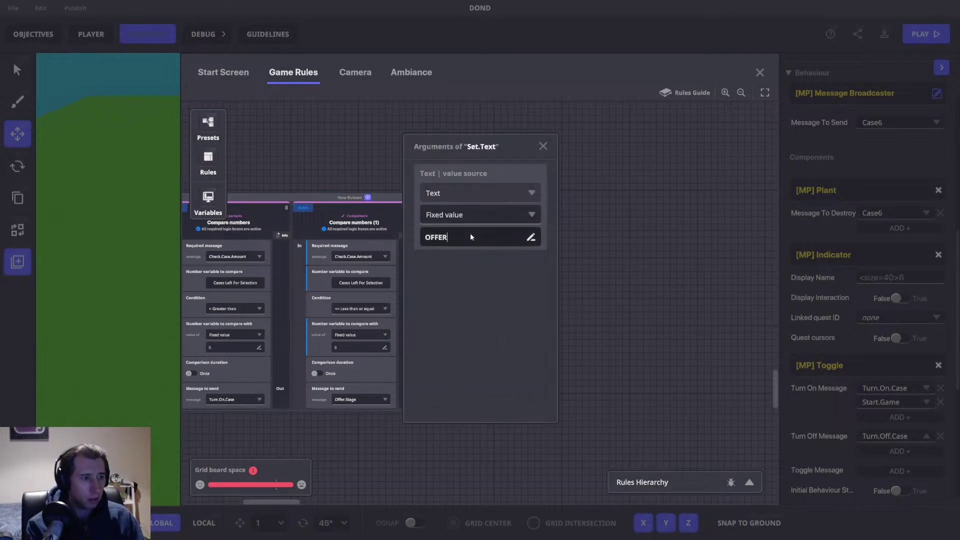
pyautogui.write(' TIMER!')
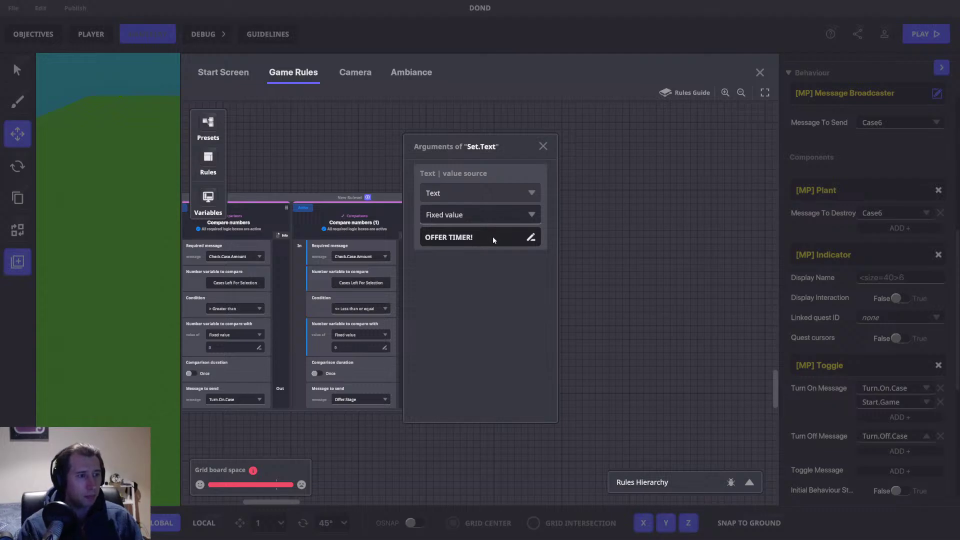
pyautogui.click(542, 146)
pyautogui.moveTo(600, 292); pyautogui.dragTo(855, 313)
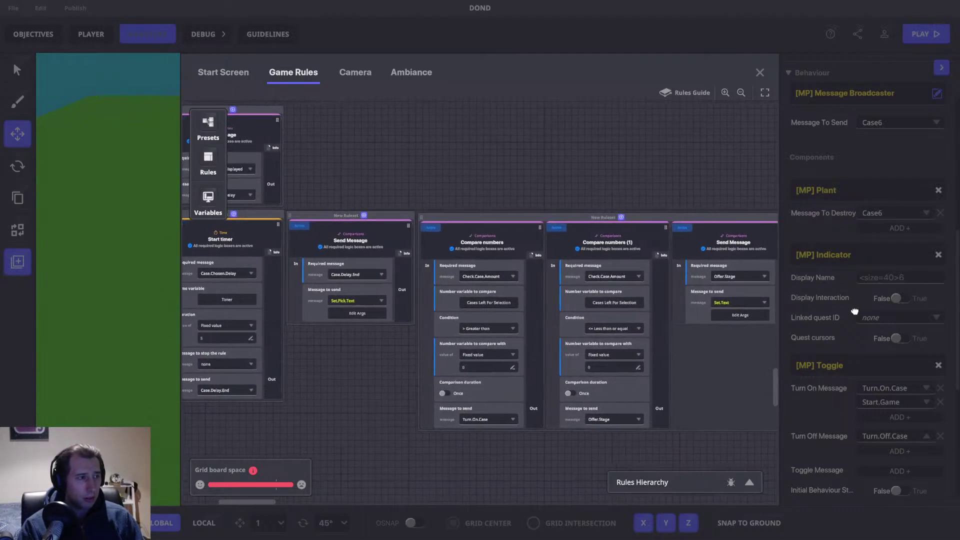
pyautogui.moveTo(610, 188); pyautogui.dragTo(438, 181)
# Step: Add a Start timer rule triggered by the Offer.Stage message
pyautogui.click(208, 159)
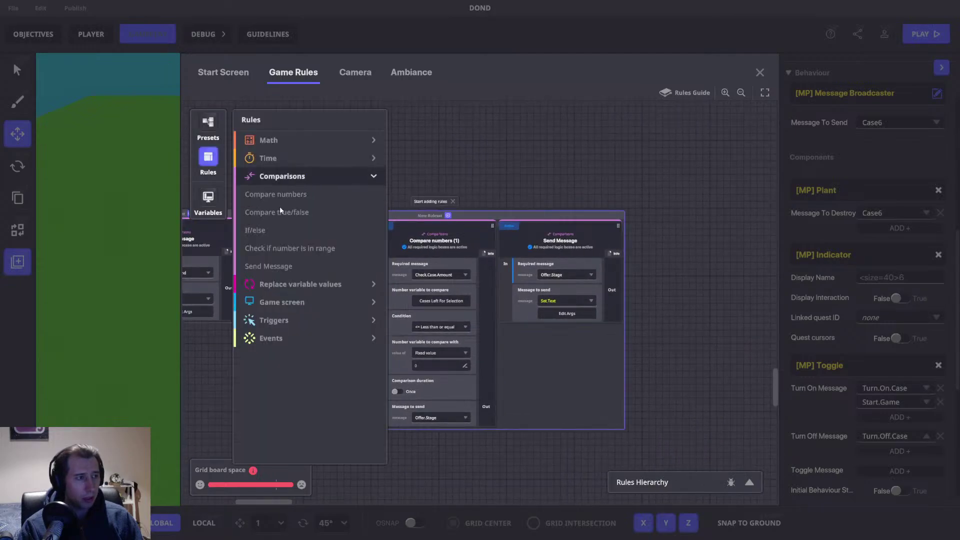
pyautogui.click(274, 158)
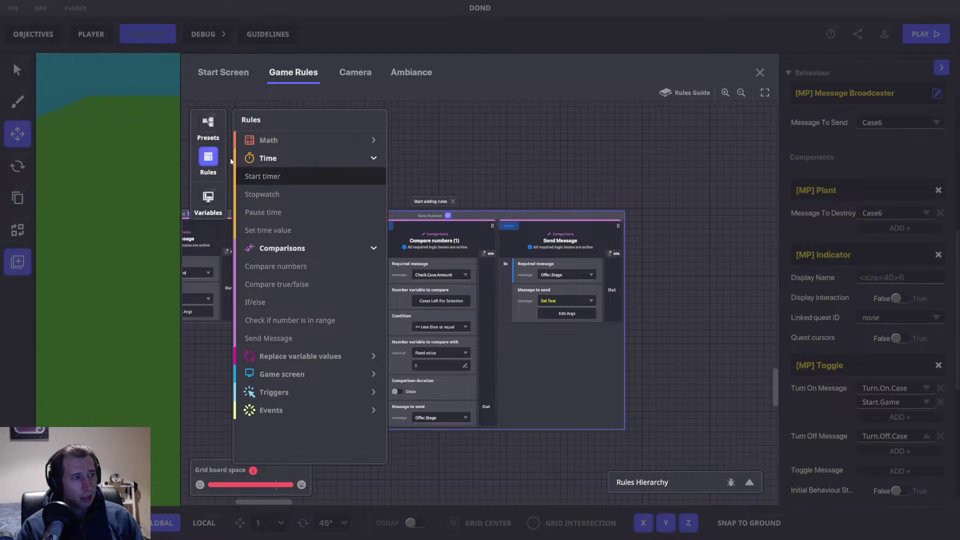
pyautogui.click(269, 177)
pyautogui.click(213, 158)
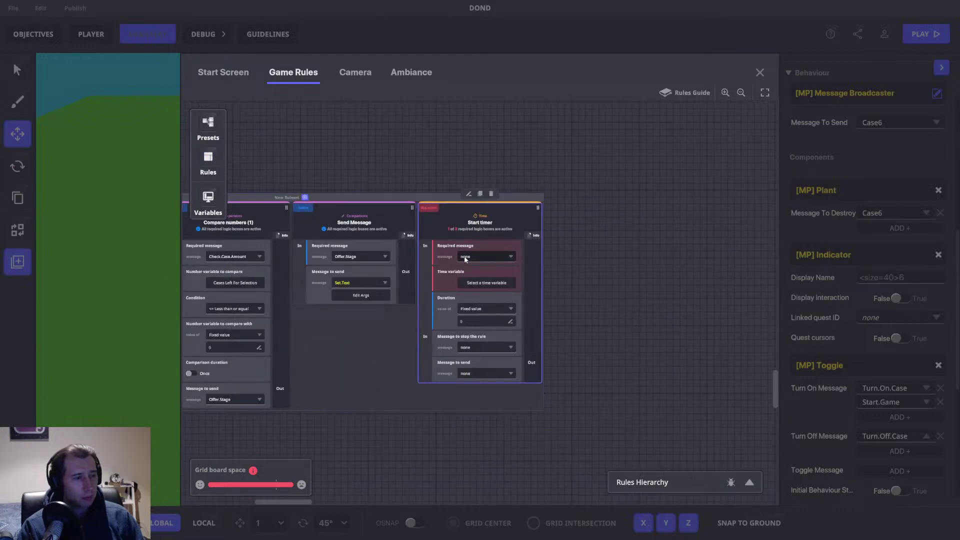
pyautogui.click(507, 265)
pyautogui.write('Offer.Stage')
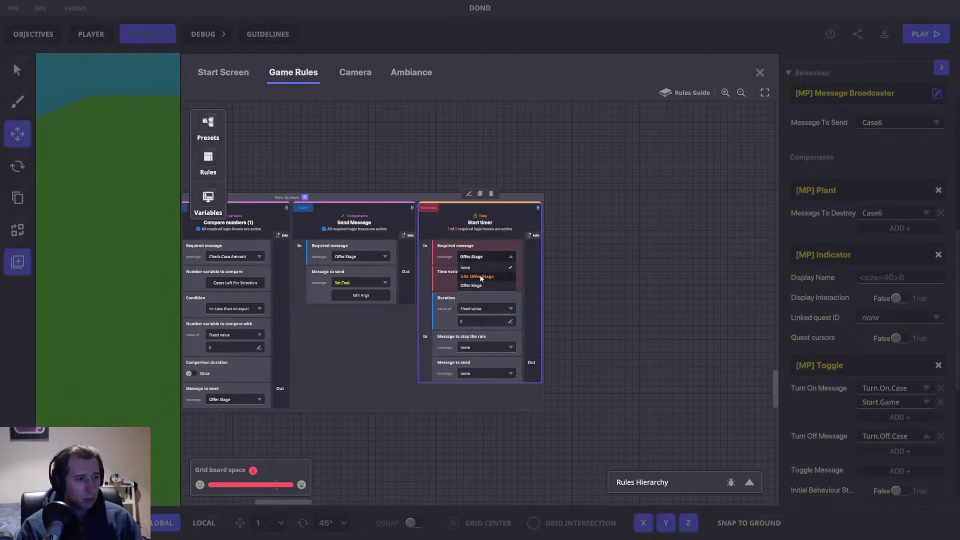
pyautogui.click(482, 282)
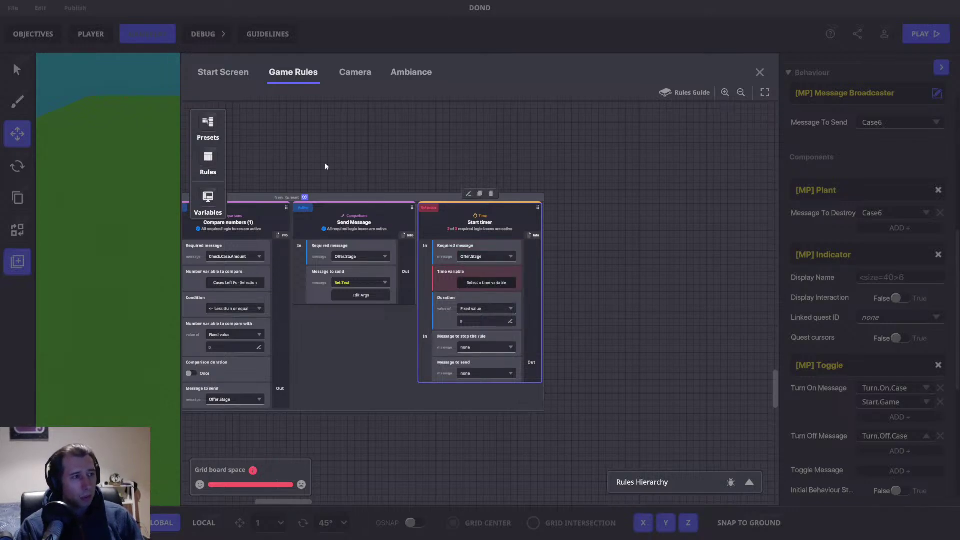
# Step: Run the timer on the Timer variable for 4, sending Calc.Offer when it finishes
pyautogui.click(208, 196)
pyautogui.click(480, 322)
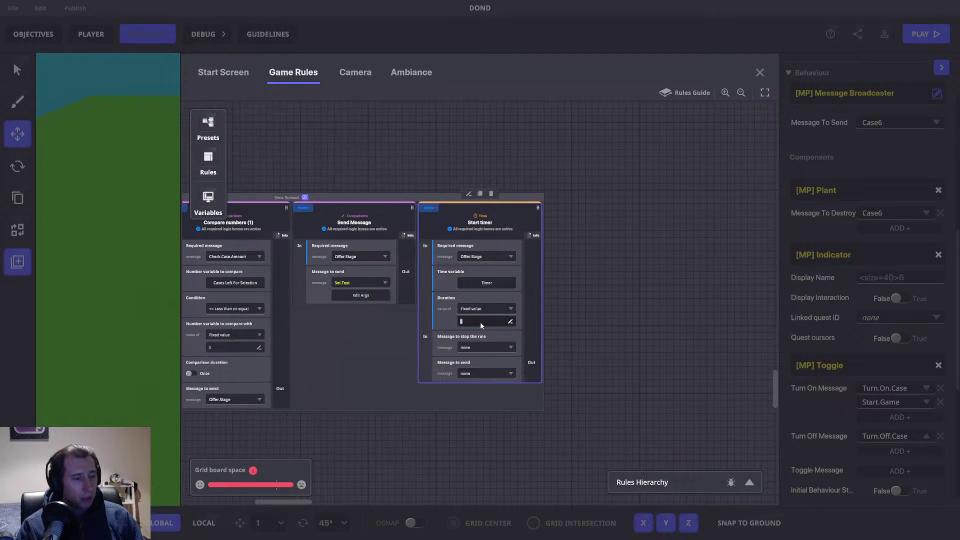
pyautogui.write('4')
pyautogui.click(535, 335)
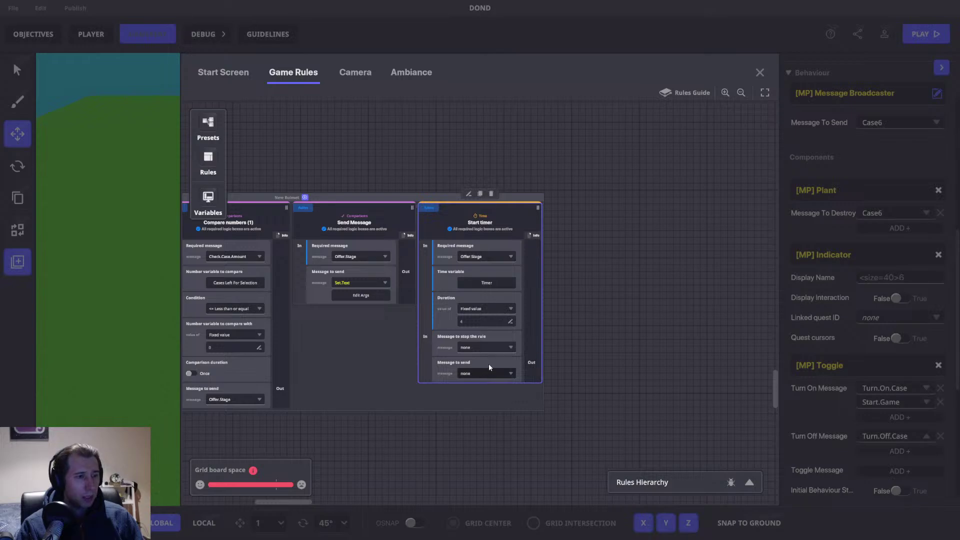
pyautogui.click(489, 369)
pyautogui.write('calc.Offer')
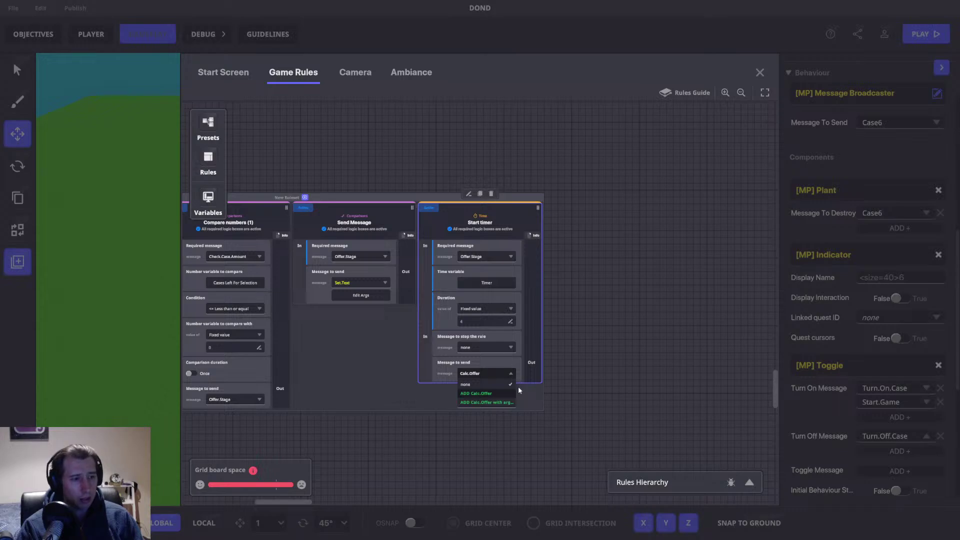
pyautogui.click(478, 393)
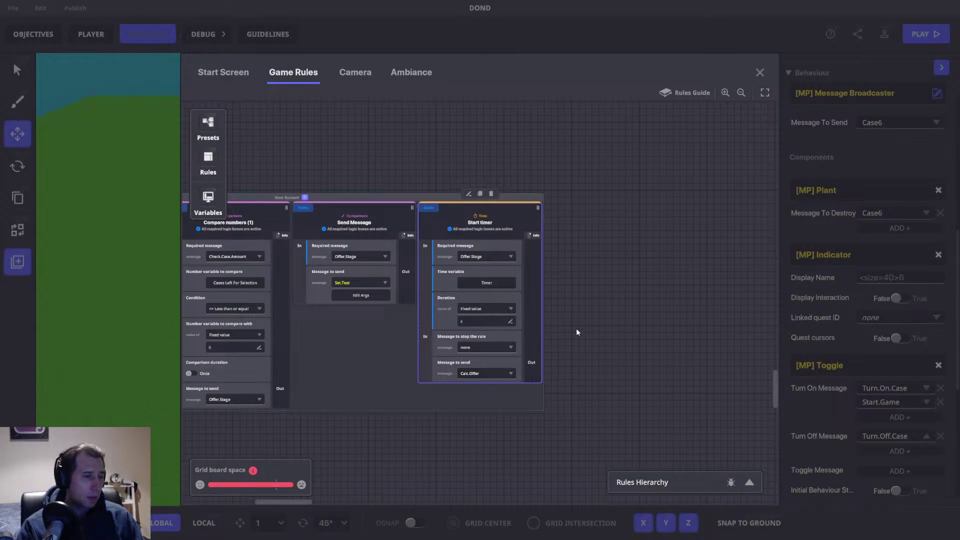
pyautogui.moveTo(636, 179); pyautogui.dragTo(646, 231)
pyautogui.moveTo(455, 166); pyautogui.dragTo(673, 206)
pyautogui.moveTo(674, 247); pyautogui.dragTo(529, 214)
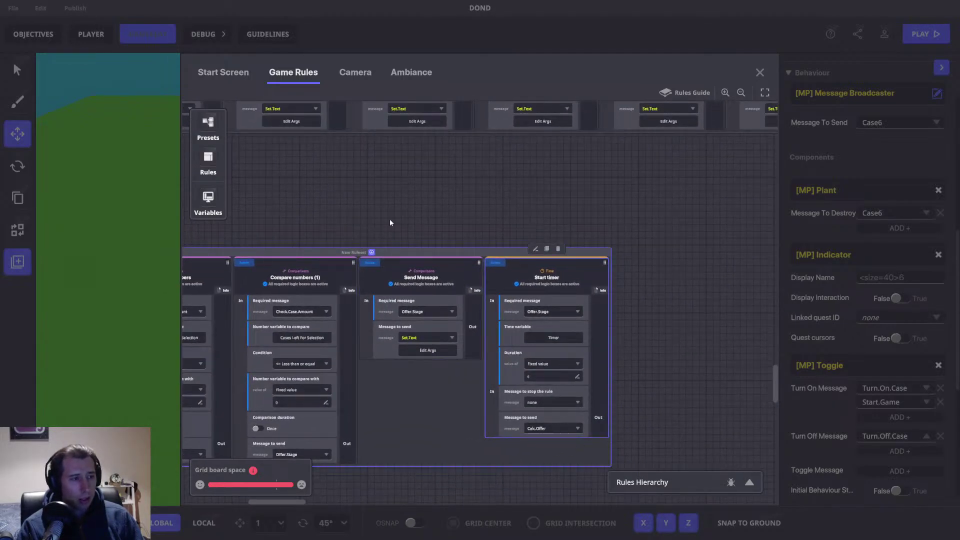
# Step: Set the Offer rule (Total Value ÷ Total Remaining Cases) to run on Calc.Offer
pyautogui.scroll(7, 350, 192)
pyautogui.scroll(5, 415, 195)
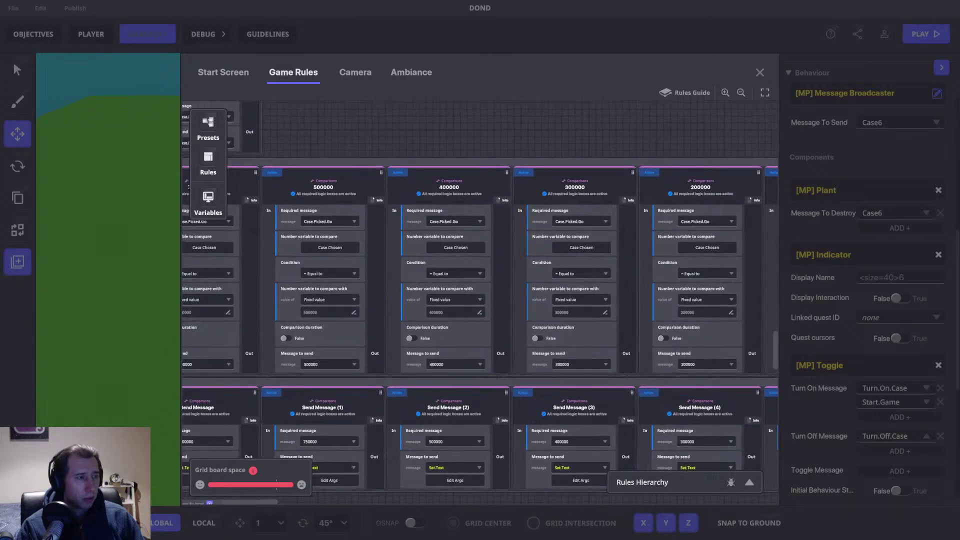
pyautogui.moveTo(484, 197); pyautogui.dragTo(456, 387)
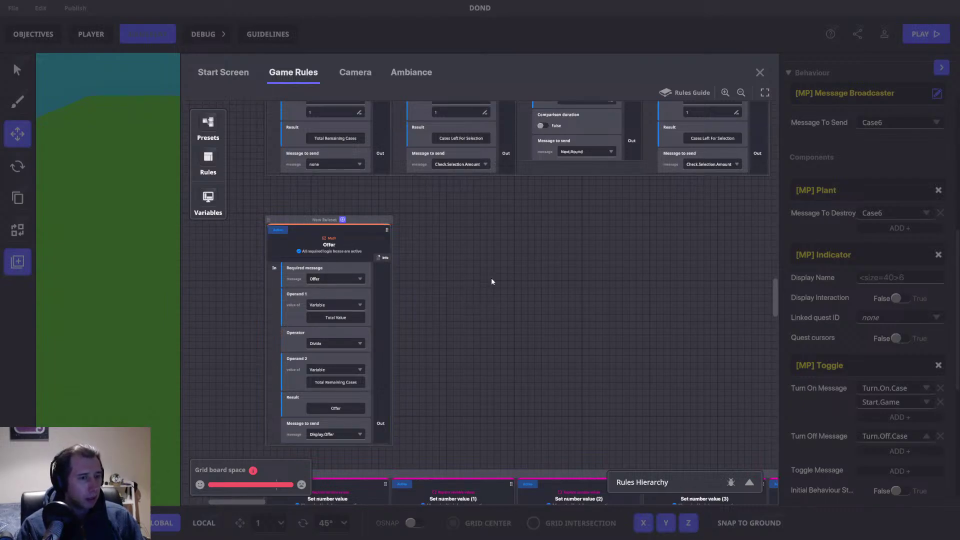
pyautogui.click(347, 280)
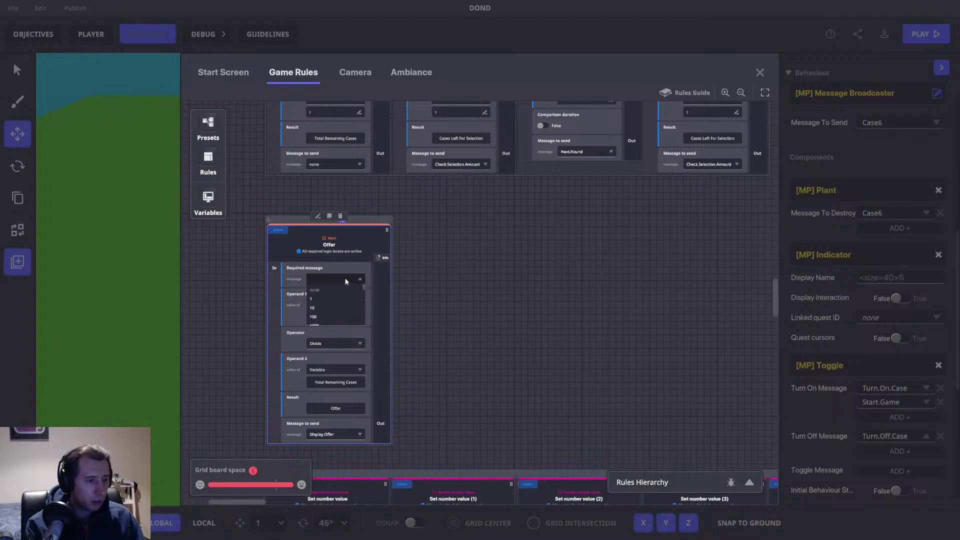
pyautogui.write('Offer')
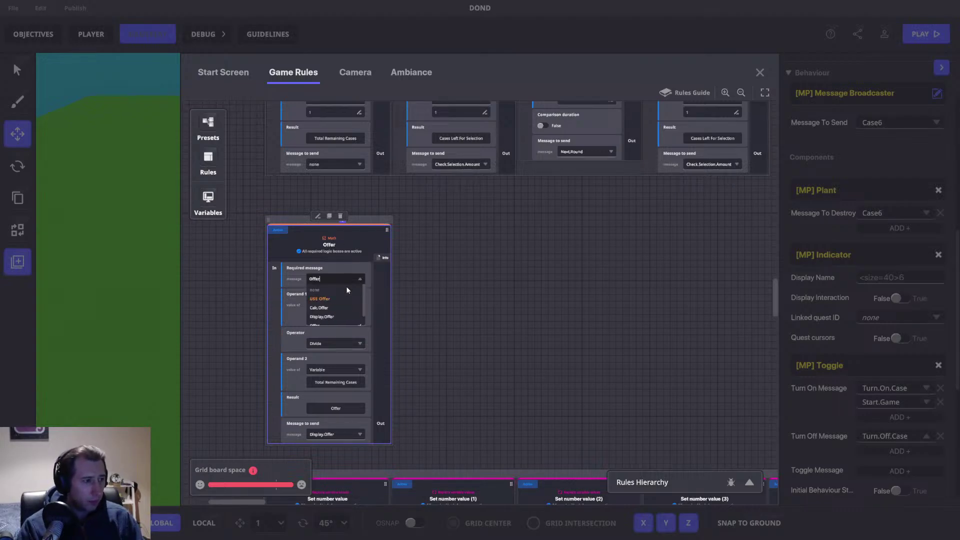
pyautogui.click(328, 308)
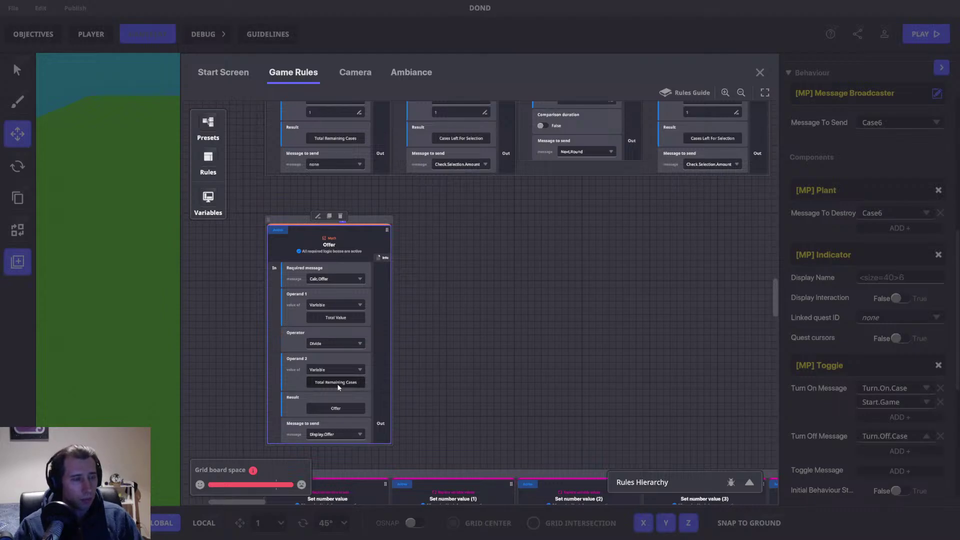
pyautogui.scroll(-3, 470, 335)
pyautogui.scroll(-8, 469, 330)
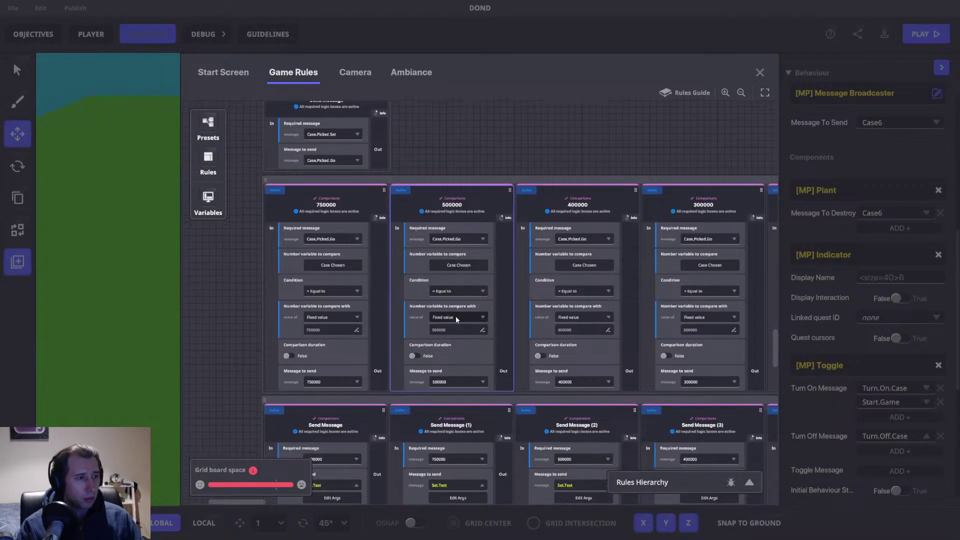
pyautogui.scroll(-2, 454, 316)
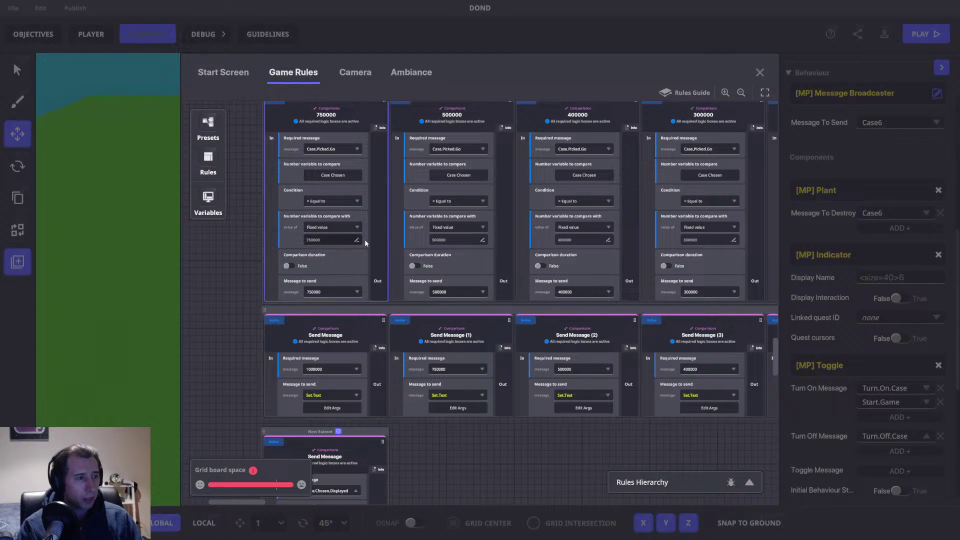
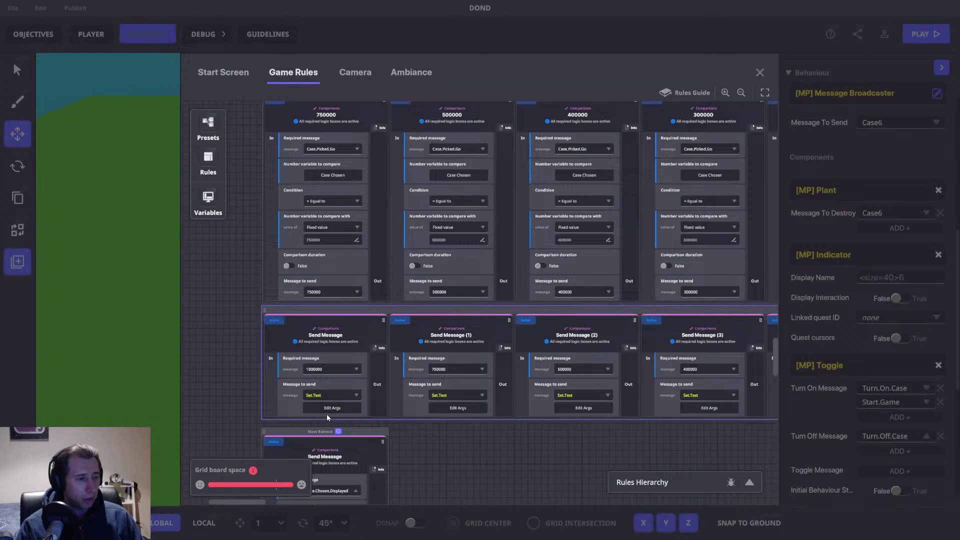
# Step: Review the first Send Message rule's Set.Text argument text 'This case has 1,000,000'
pyautogui.click(330, 407)
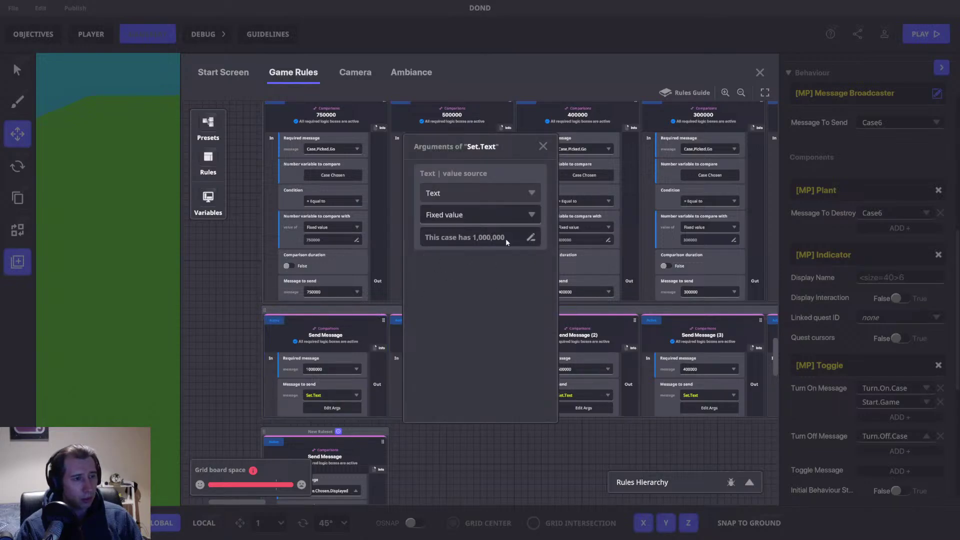
pyautogui.click(543, 146)
pyautogui.moveTo(475, 460); pyautogui.dragTo(475, 290)
pyautogui.moveTo(369, 267); pyautogui.dragTo(369, 278)
pyautogui.moveTo(458, 294); pyautogui.dragTo(456, 358)
pyautogui.click(329, 295)
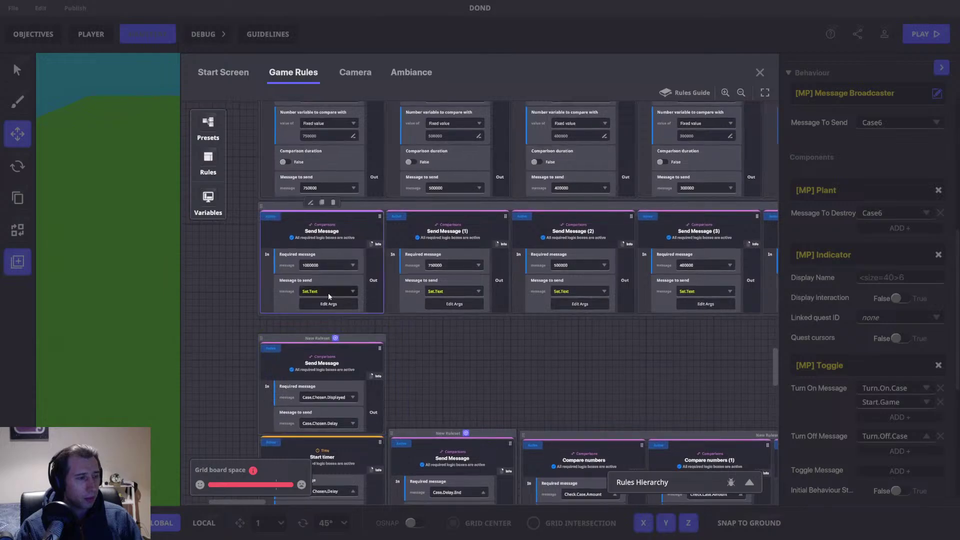
pyautogui.click(328, 294)
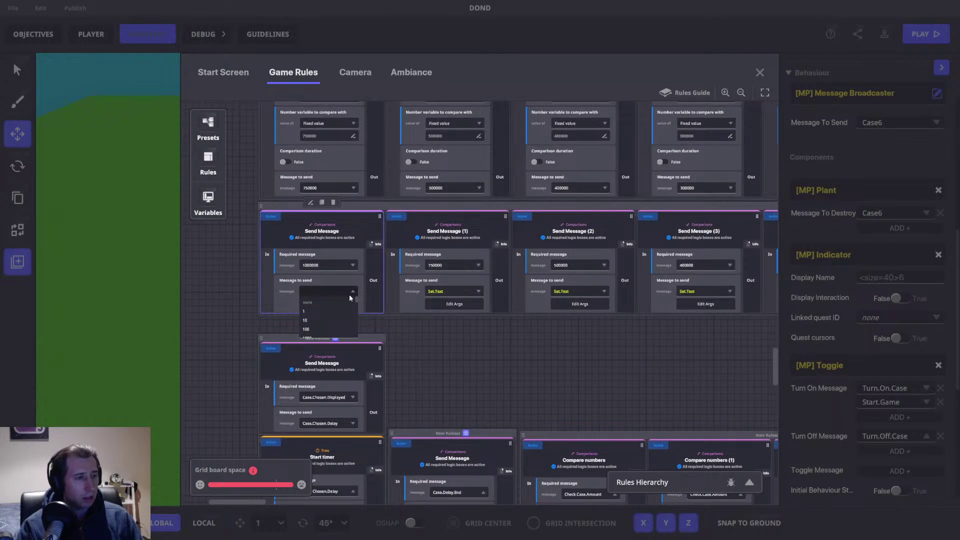
pyautogui.click(361, 296)
pyautogui.click(325, 305)
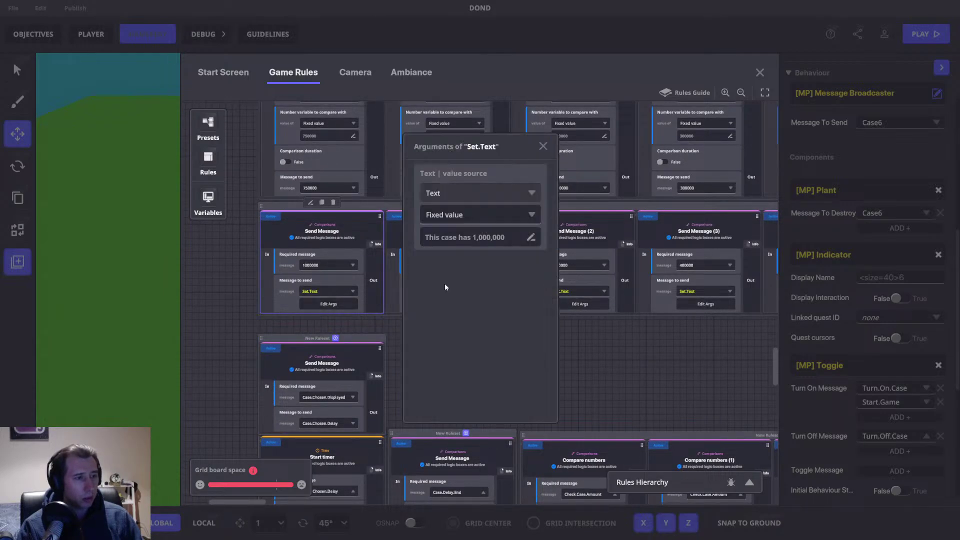
pyautogui.click(513, 237)
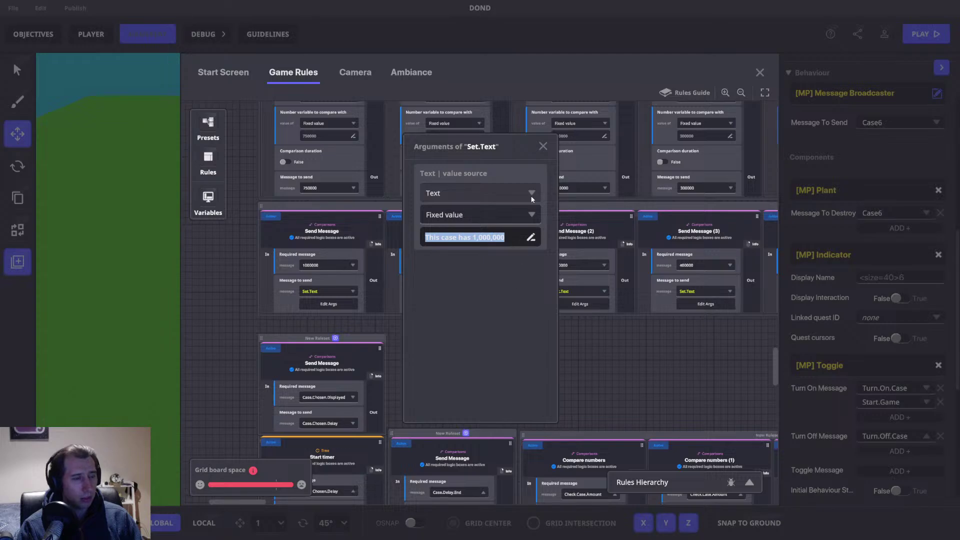
pyautogui.click(543, 146)
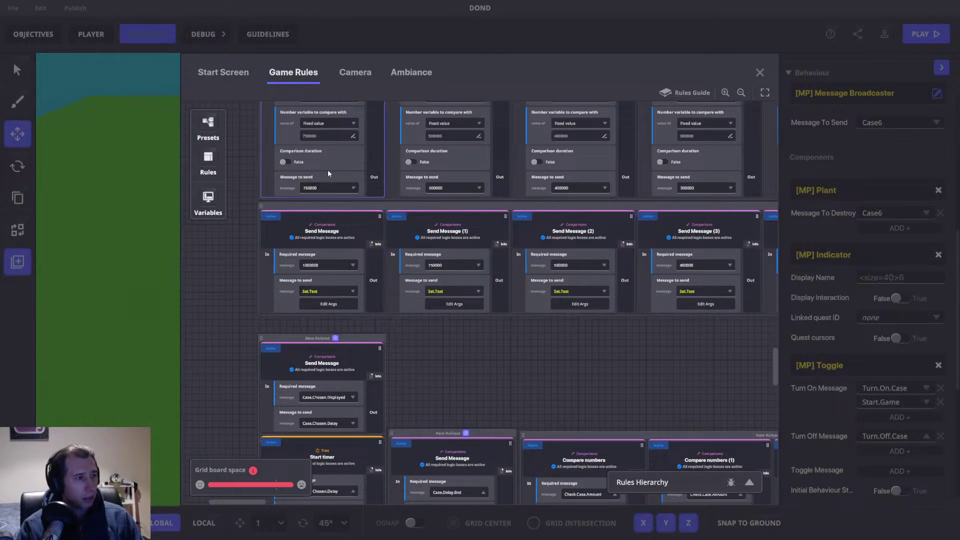
# Step: Locate the first Send Message rule and browse its Set messages, leaving Set.Text selected
pyautogui.moveTo(358, 176); pyautogui.dragTo(359, 240, button='middle')
pyautogui.scroll(2, 358, 268)
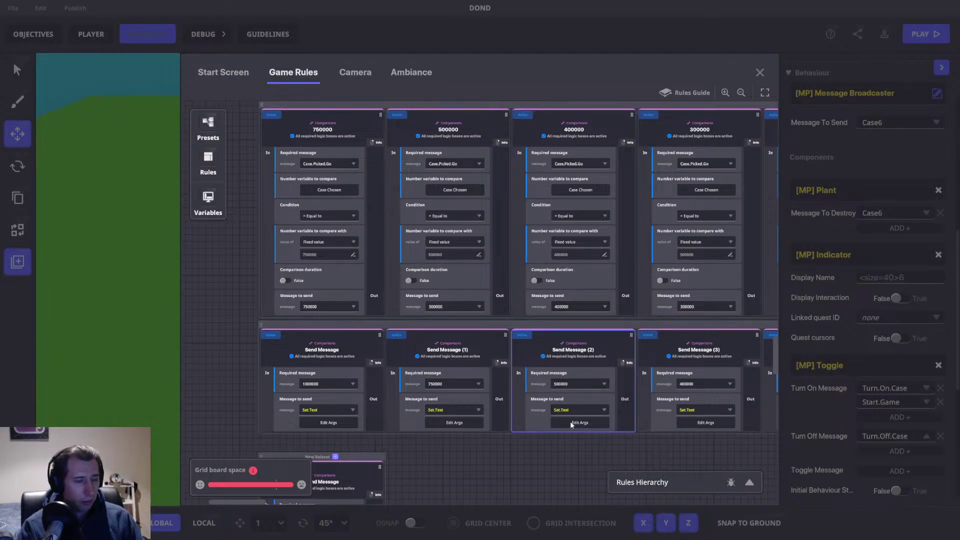
pyautogui.moveTo(530, 384); pyautogui.dragTo(516, 265)
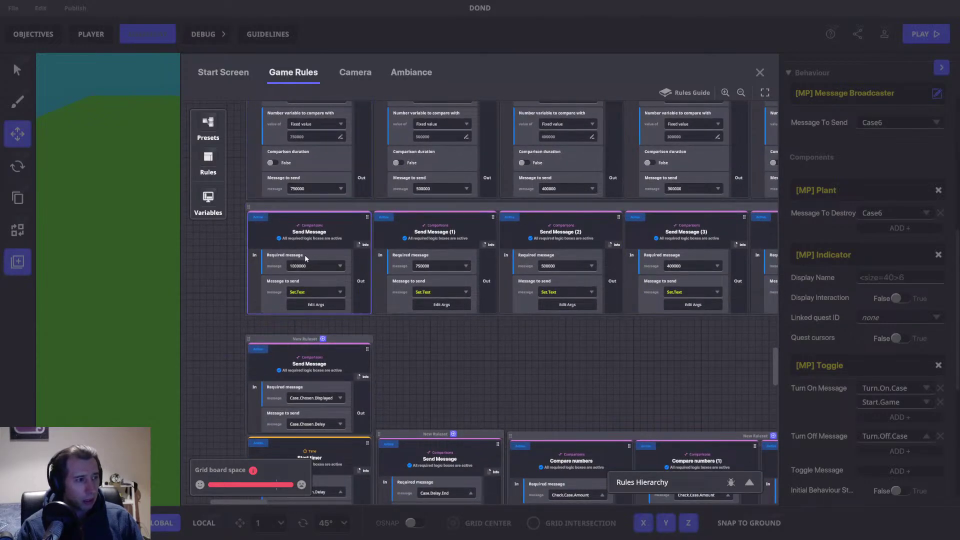
pyautogui.moveTo(398, 235); pyautogui.dragTo(556, 395)
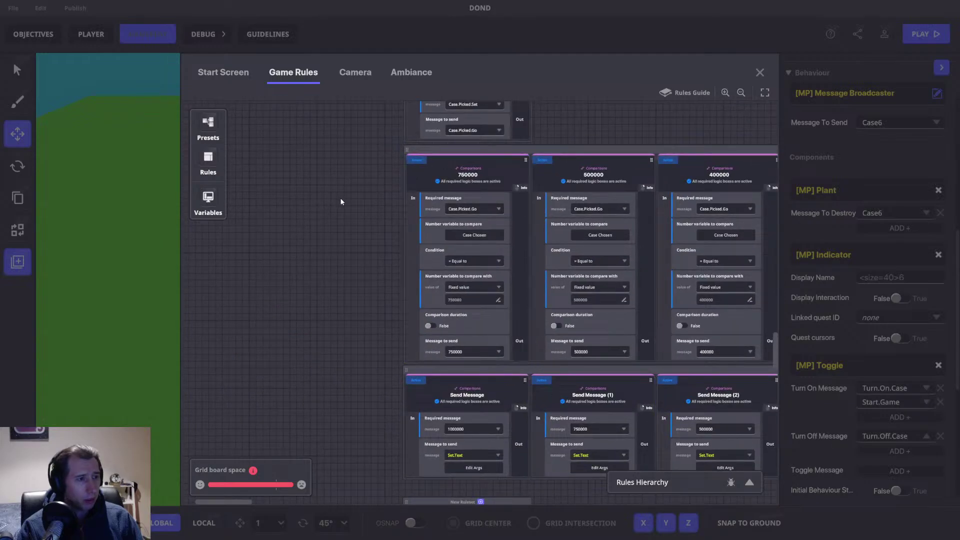
pyautogui.hscroll(10, 427, 226)
pyautogui.hscroll(6, 454, 222)
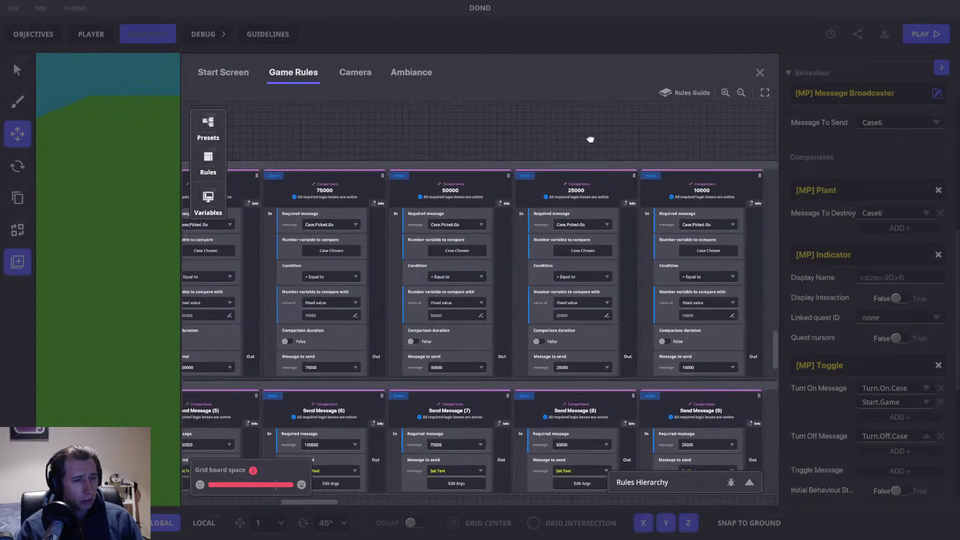
pyautogui.hscroll(10, 590, 140)
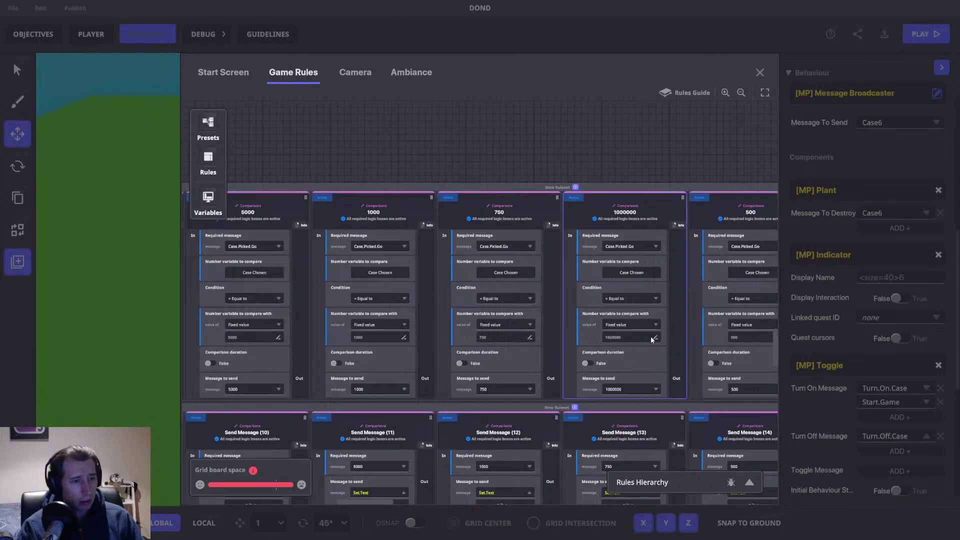
pyautogui.hscroll(-11, 403, 141)
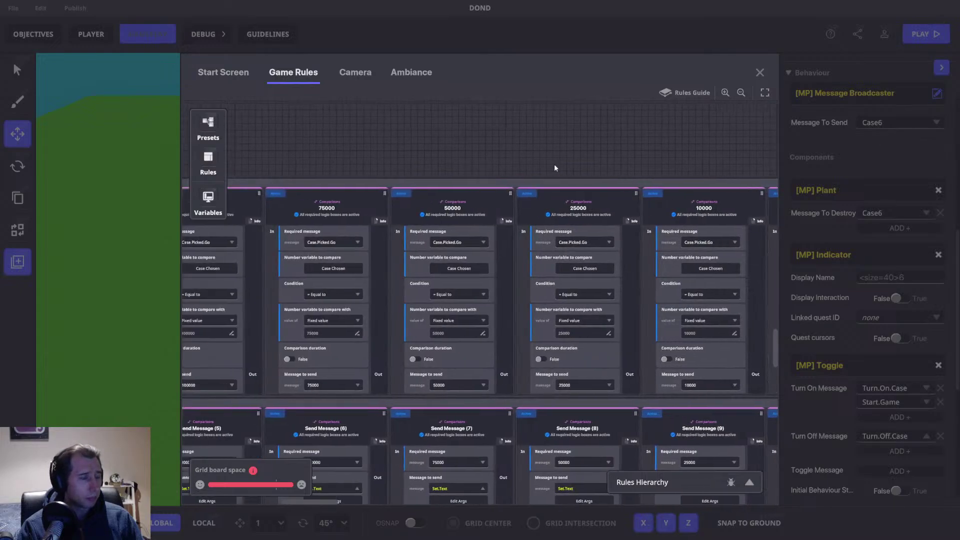
pyautogui.hscroll(-11, 304, 159)
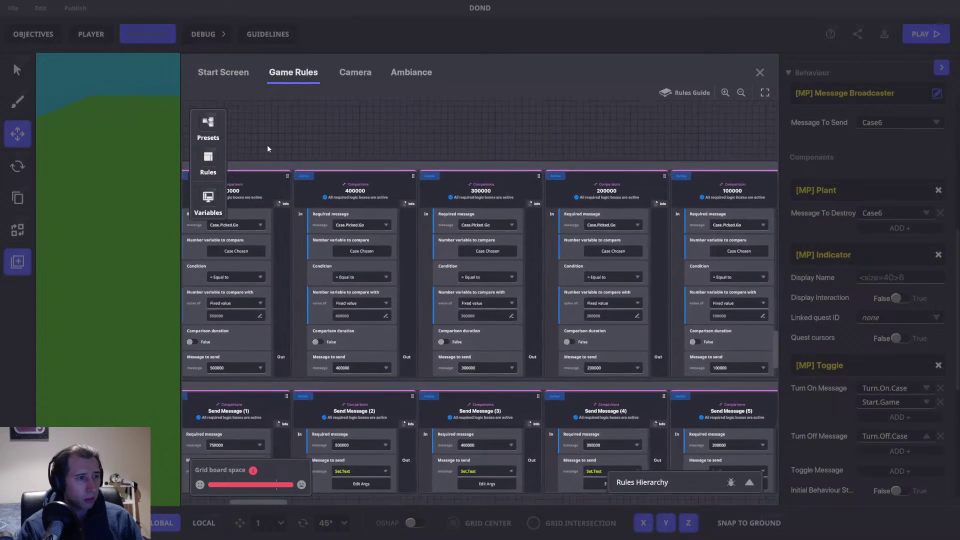
pyautogui.scroll(-3, 325, 304)
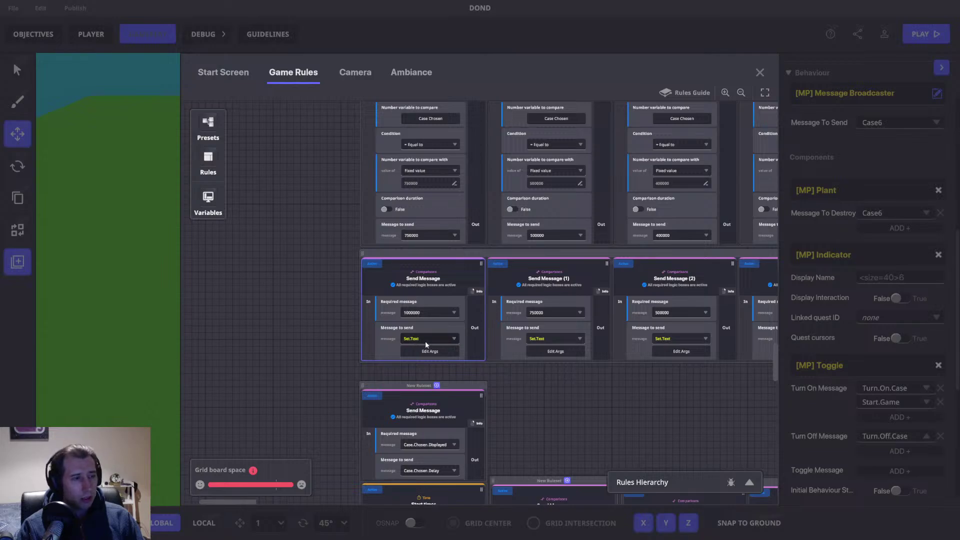
pyautogui.click(420, 338)
pyautogui.press('BackSpace')
pyautogui.press('BackSpace')
pyautogui.press('BackSpace')
pyautogui.press('BackSpace')
pyautogui.scroll(-5, 432, 361)
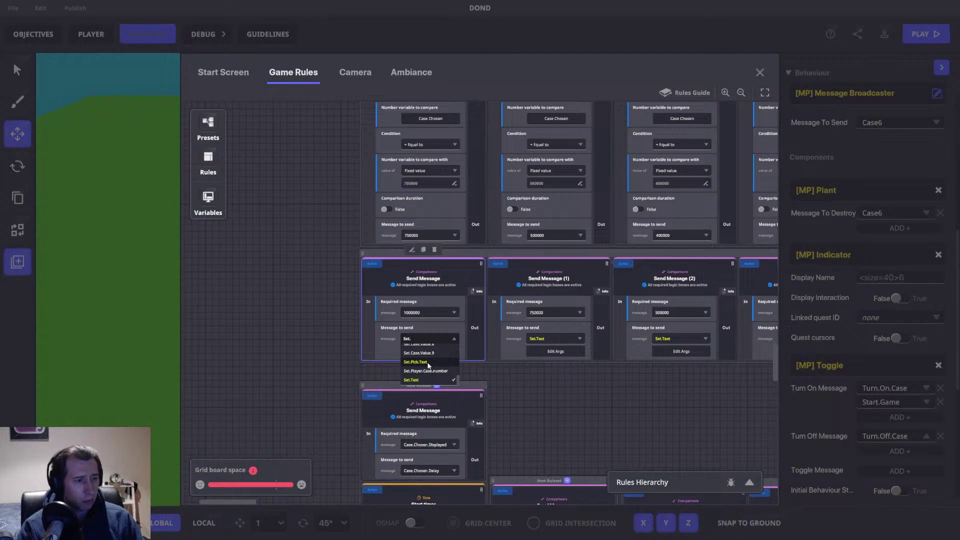
pyautogui.scroll(1, 500, 365)
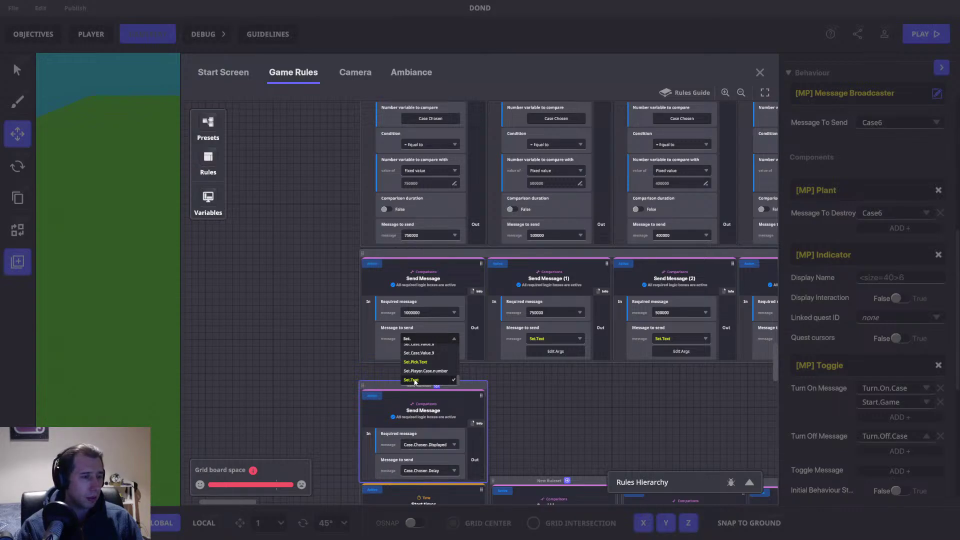
pyautogui.click(414, 381)
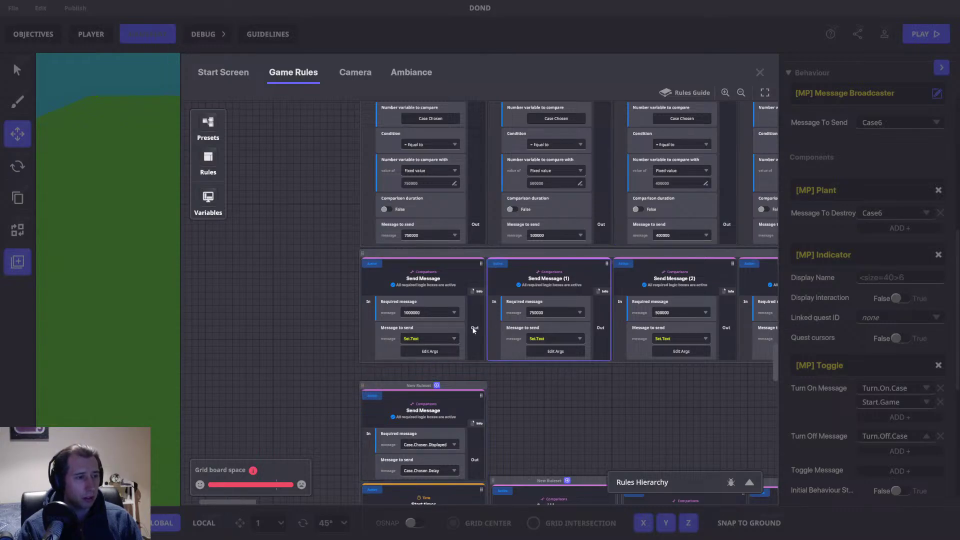
# Step: Start a new Set.Text+ message with arguments, adding a Text-type first argument
pyautogui.click(442, 338)
pyautogui.write('Set.Text')
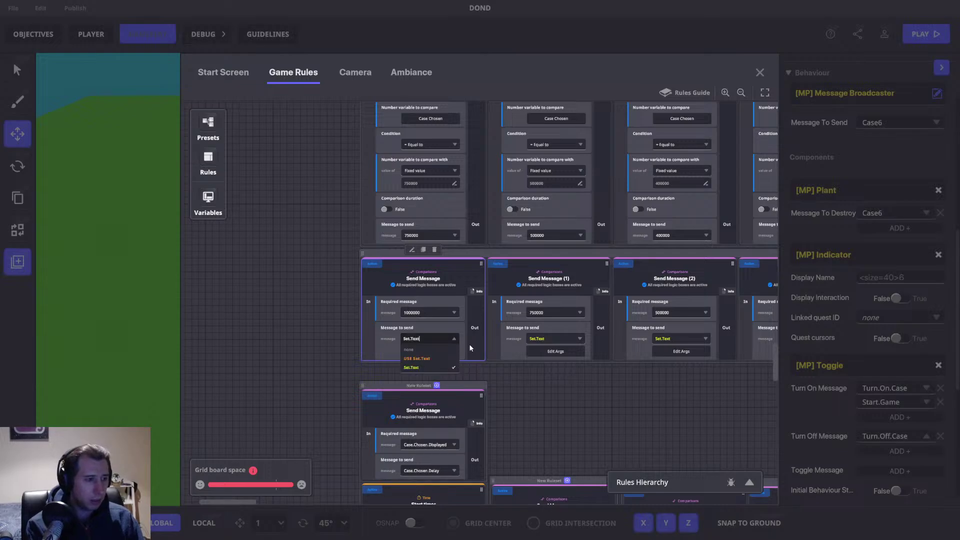
pyautogui.write('+')
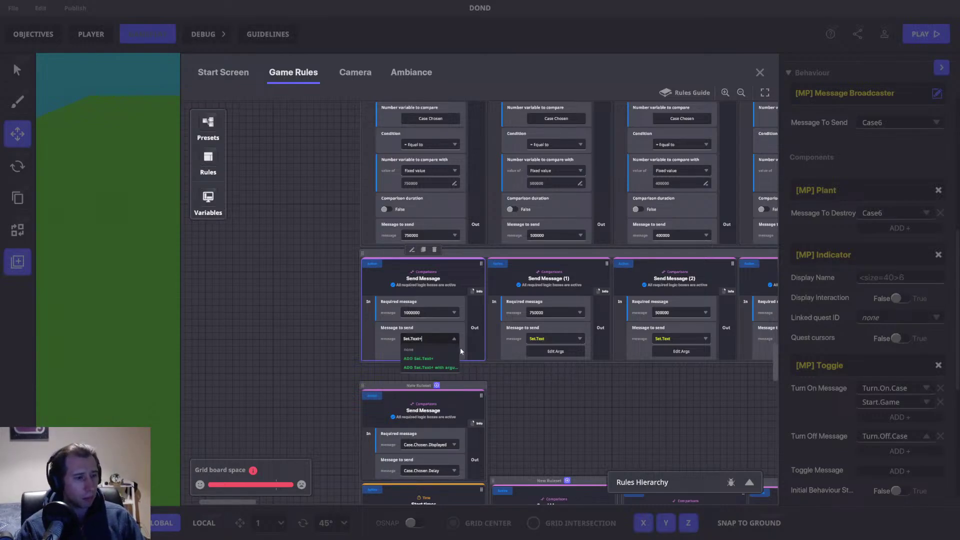
pyautogui.click(443, 368)
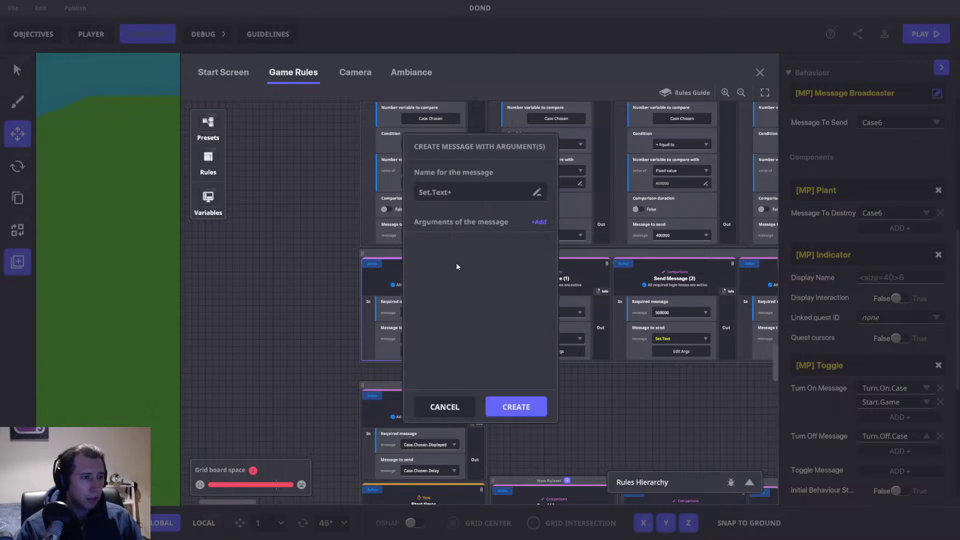
pyautogui.click(537, 222)
pyautogui.click(474, 265)
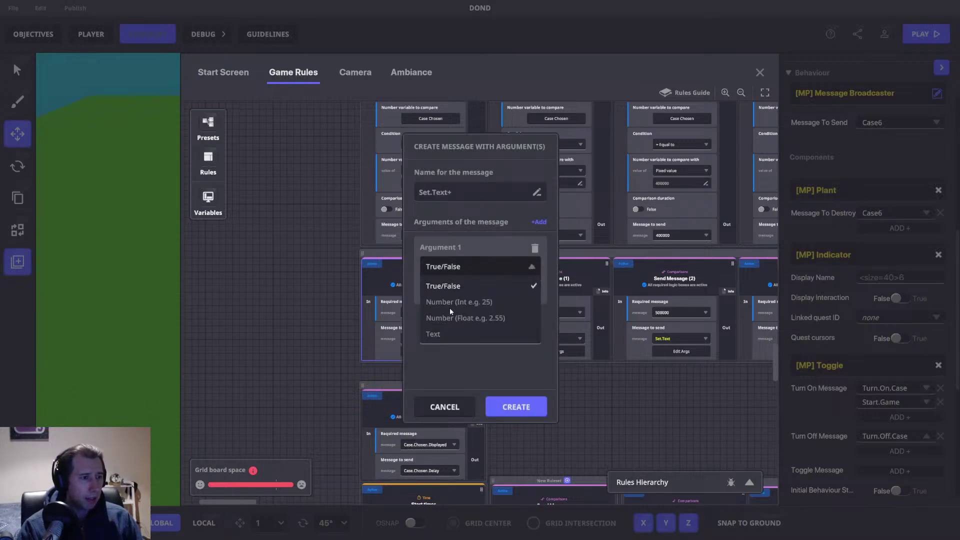
pyautogui.click(441, 334)
pyautogui.click(449, 289)
pyautogui.write('Text')
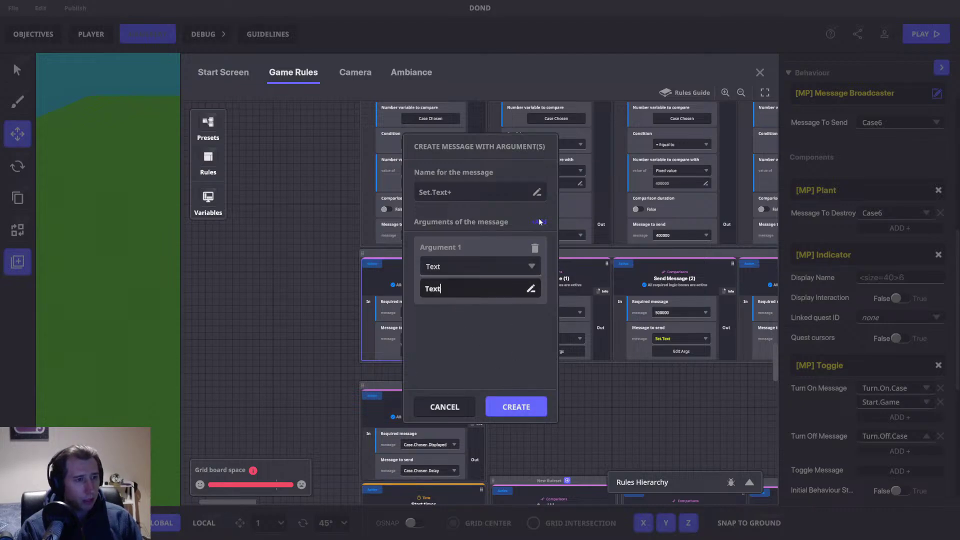
# Step: Add an integer argument named Number and create the Set.Text+ message
pyautogui.click(539, 222)
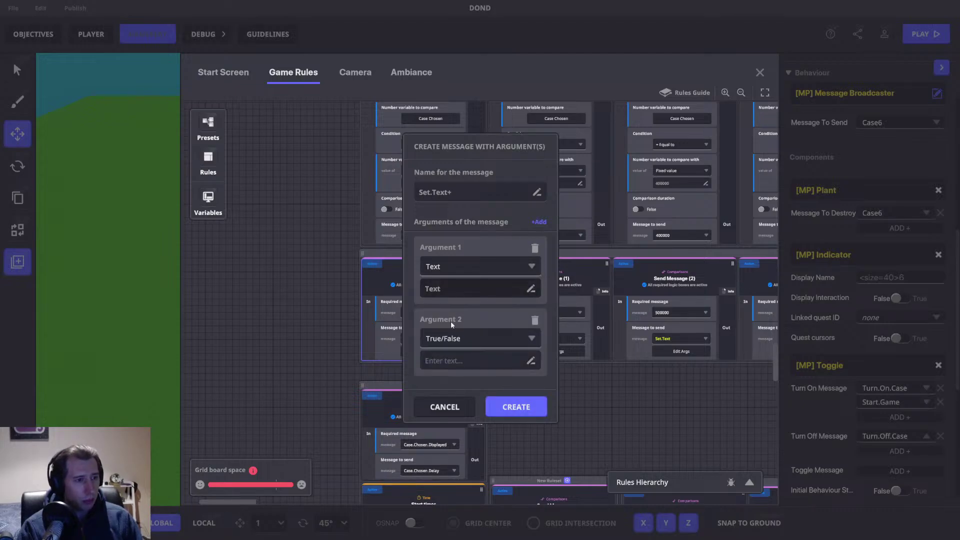
pyautogui.click(449, 345)
pyautogui.click(443, 361)
pyautogui.click(443, 361)
pyautogui.write('Number')
pyautogui.click(522, 407)
pyautogui.click(517, 410)
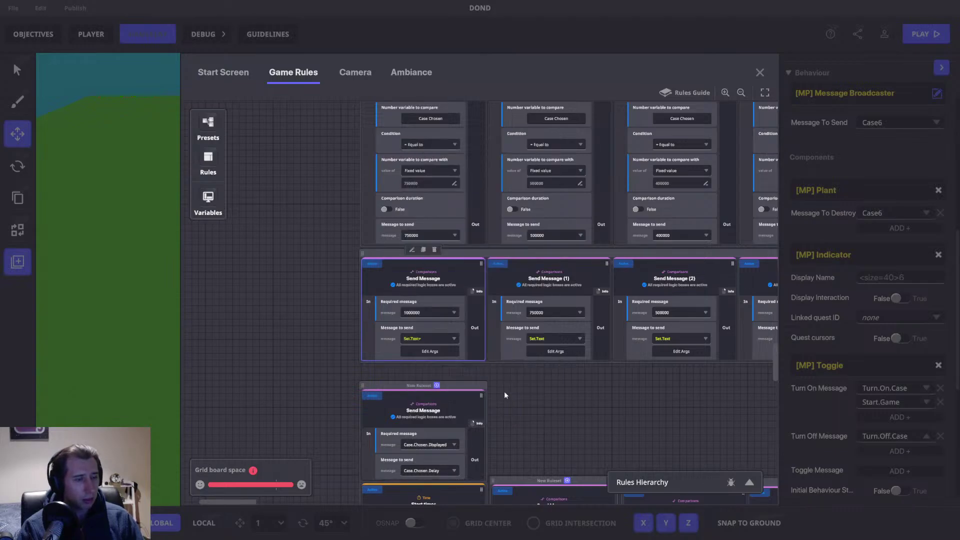
# Step: Change the first rule's Set.Text+ text from 750,000 to 'This case has 1,000,000'
pyautogui.click(552, 351)
pyautogui.click(502, 235)
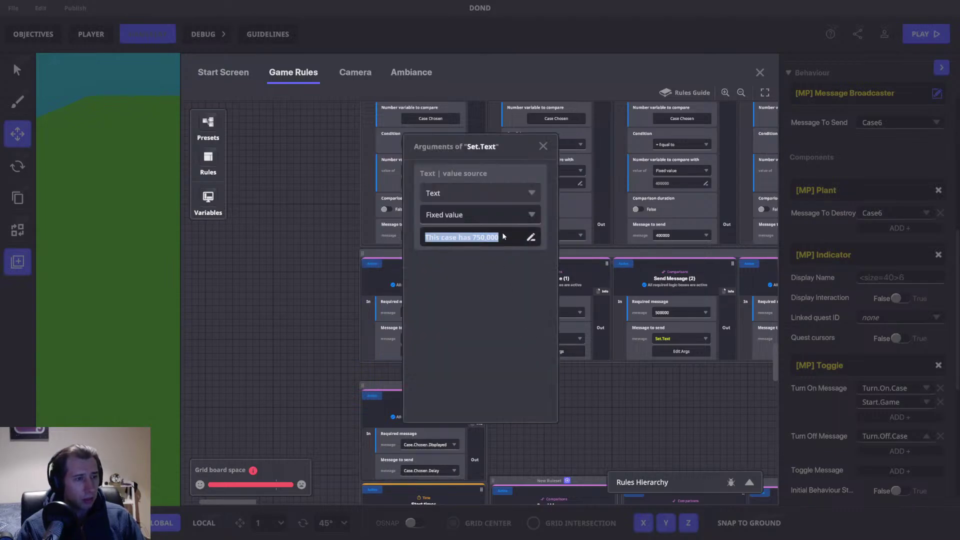
pyautogui.click(543, 146)
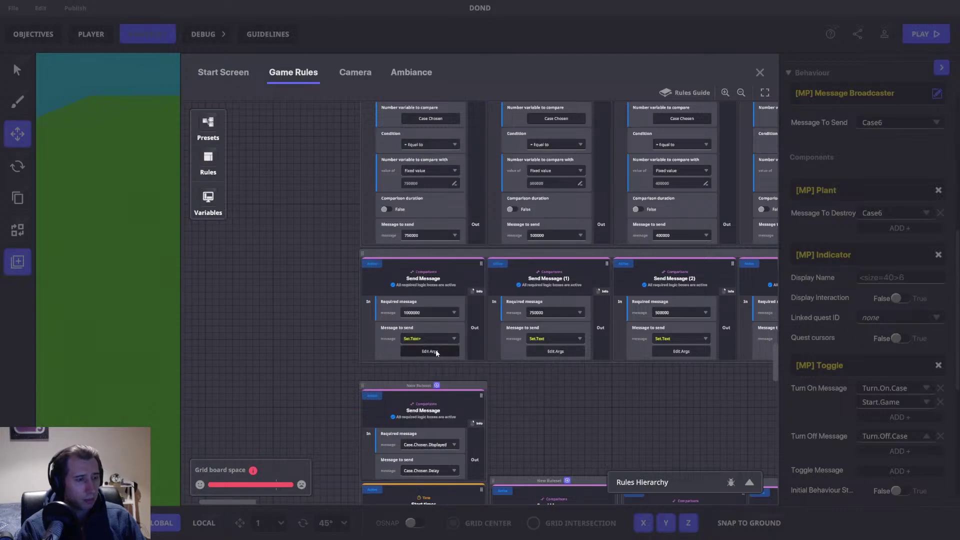
pyautogui.click(436, 352)
pyautogui.click(443, 240)
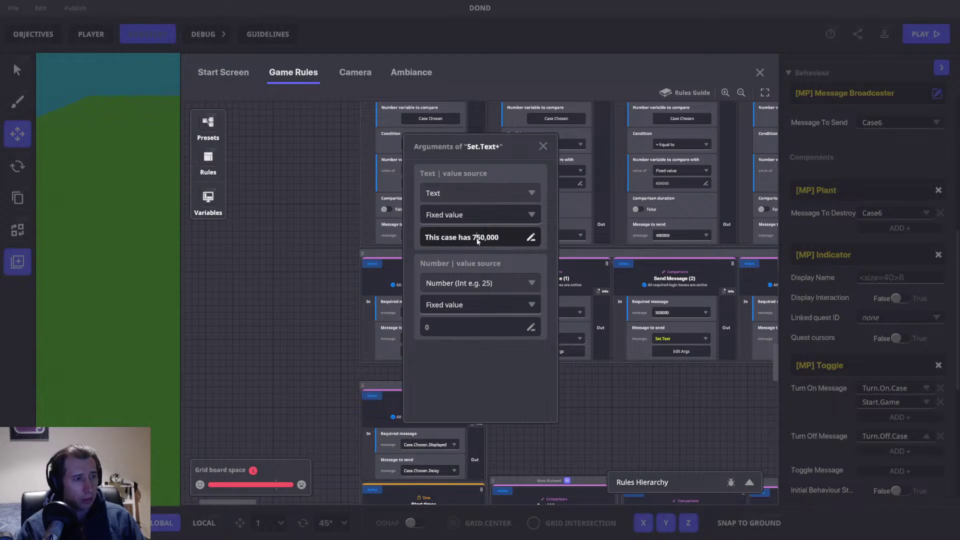
pyautogui.press('BackSpace')
pyautogui.write('1,')
pyautogui.press('Delete')
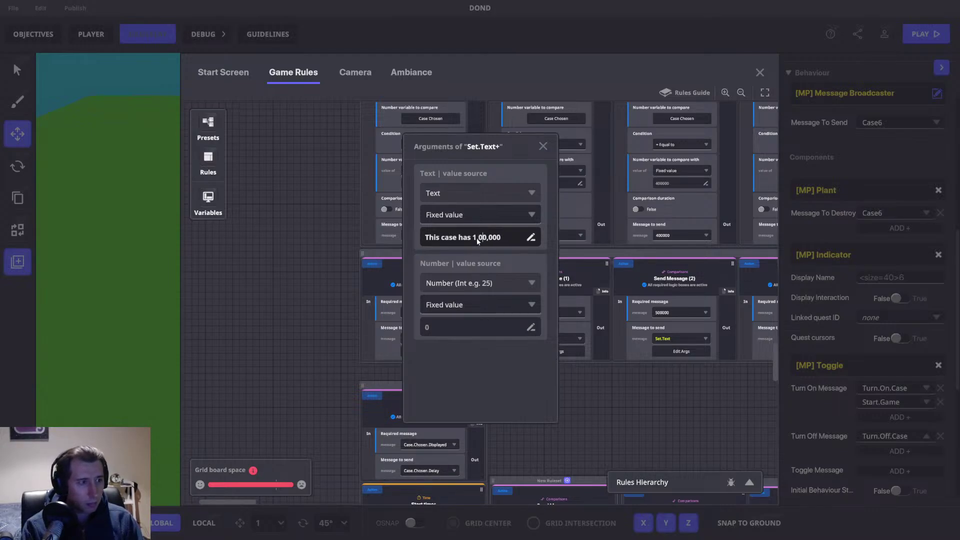
pyautogui.write('0')
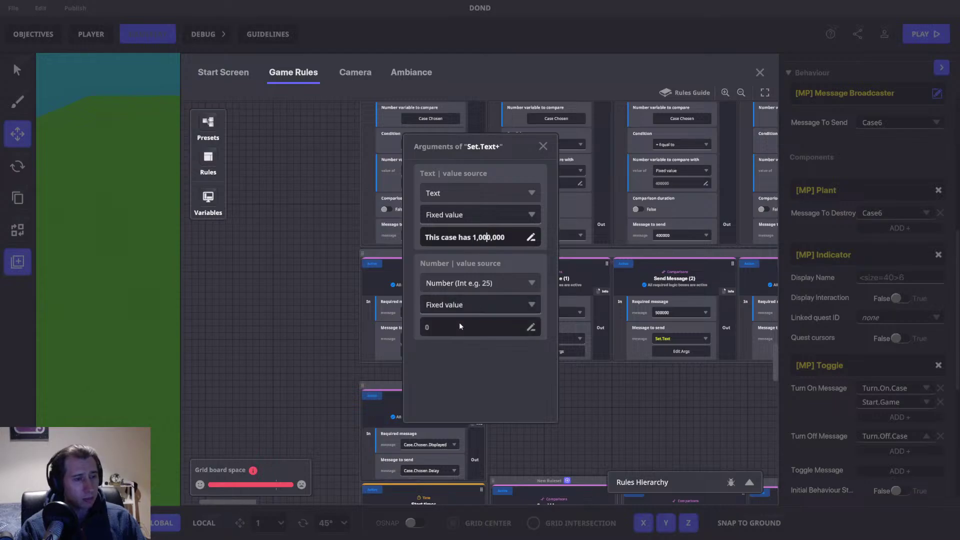
pyautogui.click(495, 360)
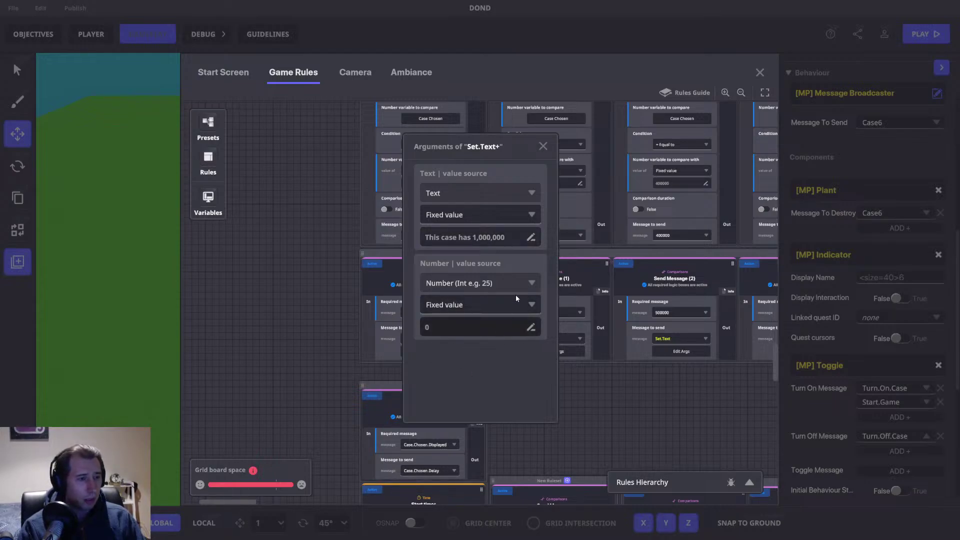
# Step: Set the Number argument to 1000000 and close the arguments window
pyautogui.click(451, 326)
pyautogui.write('1000000')
pyautogui.press('Return')
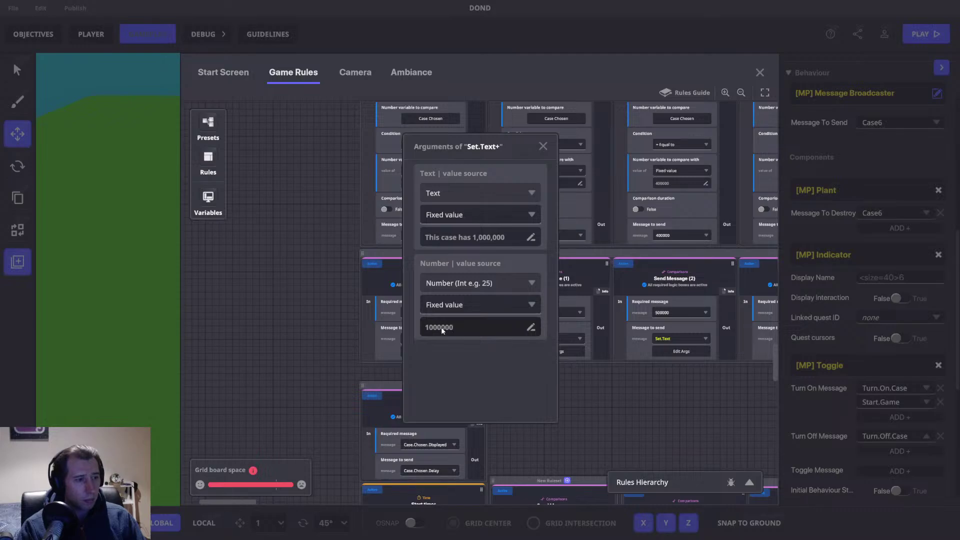
pyautogui.click(542, 146)
pyautogui.moveTo(575, 405); pyautogui.dragTo(482, 388)
# Step: Delete the Send Message (1), (2) and (3) nodes
pyautogui.click(443, 317)
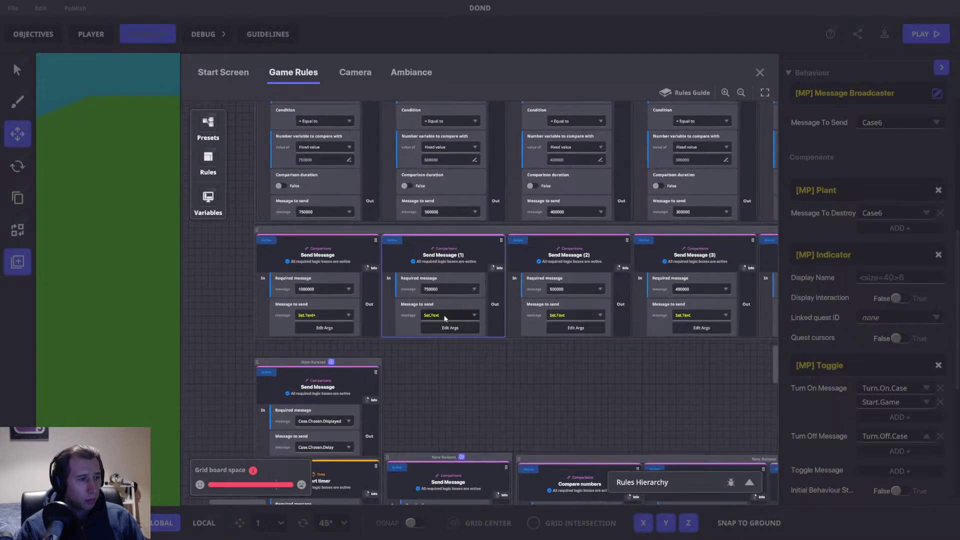
pyautogui.click(443, 315)
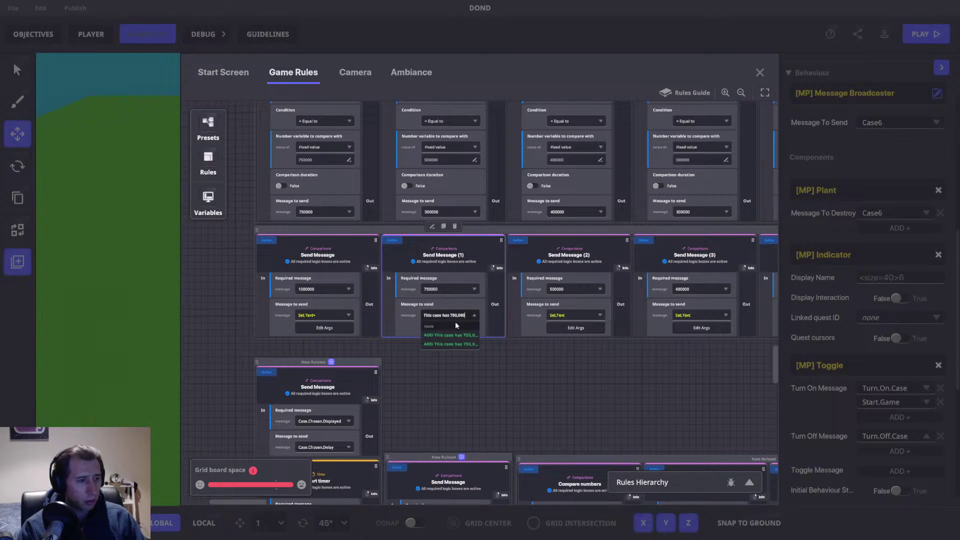
pyautogui.click(487, 260)
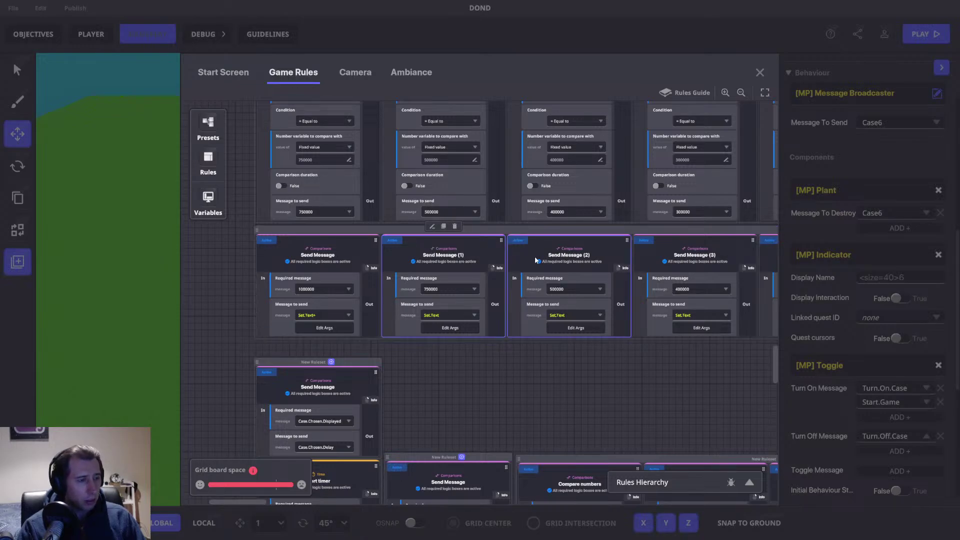
pyautogui.click(456, 227)
pyautogui.click(470, 234)
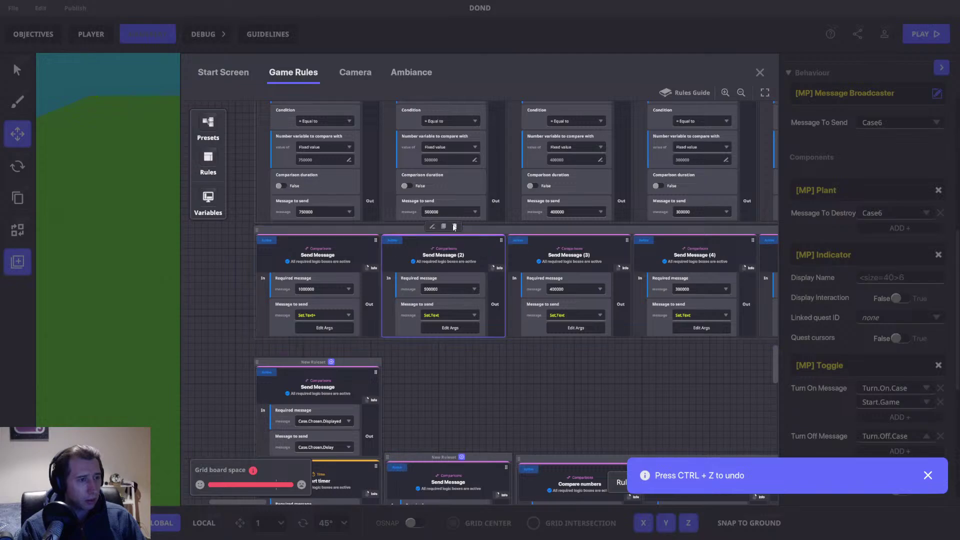
pyautogui.click(455, 227)
pyautogui.moveTo(443, 254); pyautogui.dragTo(500, 204)
pyautogui.click(502, 195)
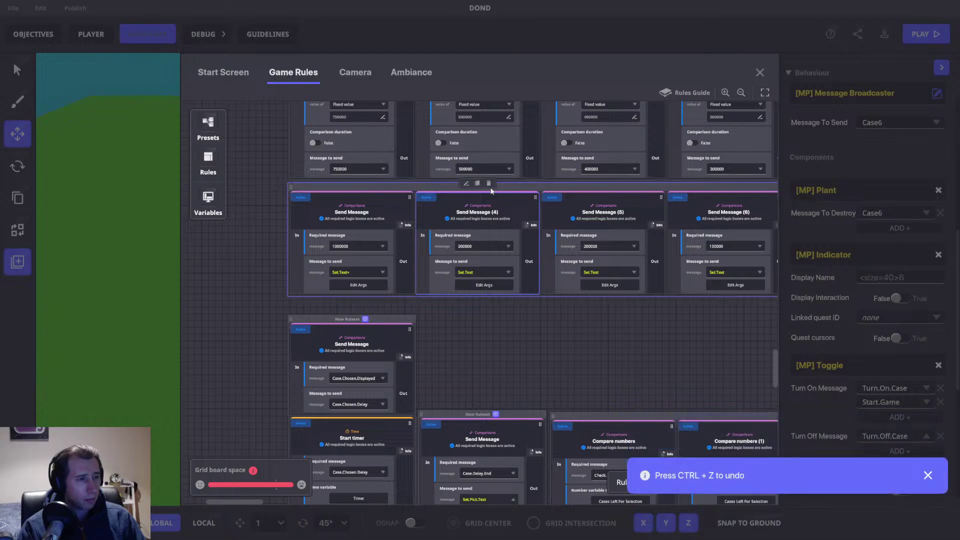
# Step: Move the 1000000 card into its own ruleset and delete the Send Message (12)–(16) row
pyautogui.moveTo(377, 206); pyautogui.dragTo(509, 323)
pyautogui.moveTo(575, 333); pyautogui.dragTo(0, 385)
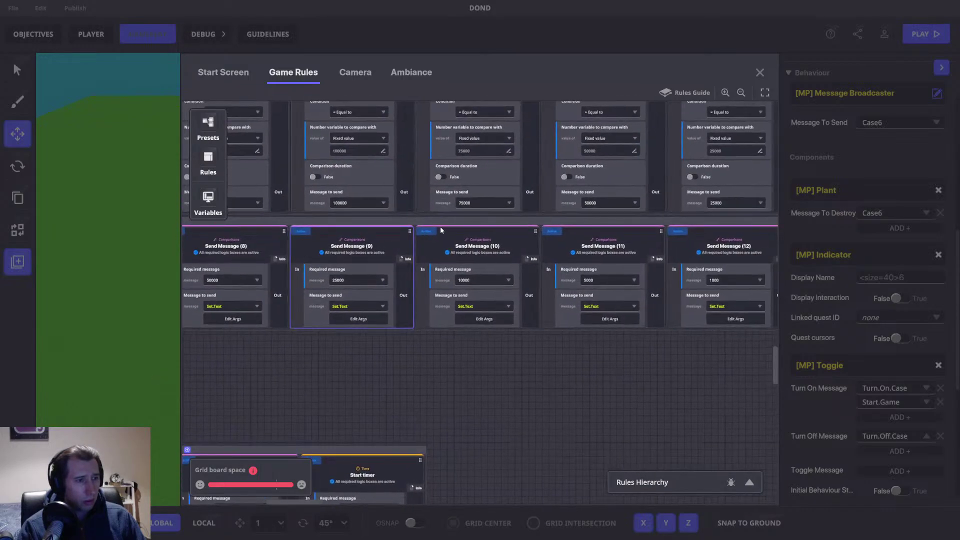
pyautogui.moveTo(450, 219); pyautogui.dragTo(330, 250)
pyautogui.moveTo(632, 236); pyautogui.dragTo(265, 250)
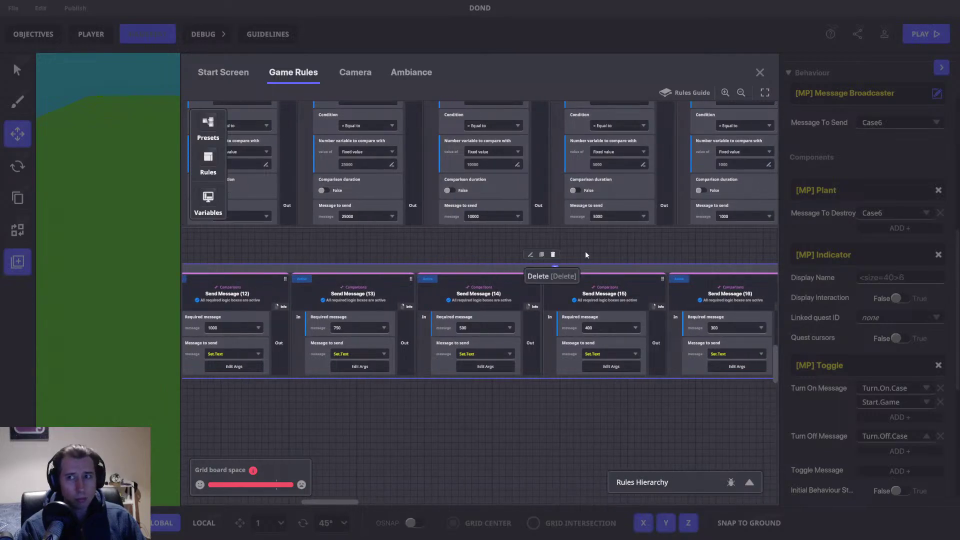
pyautogui.click(553, 255)
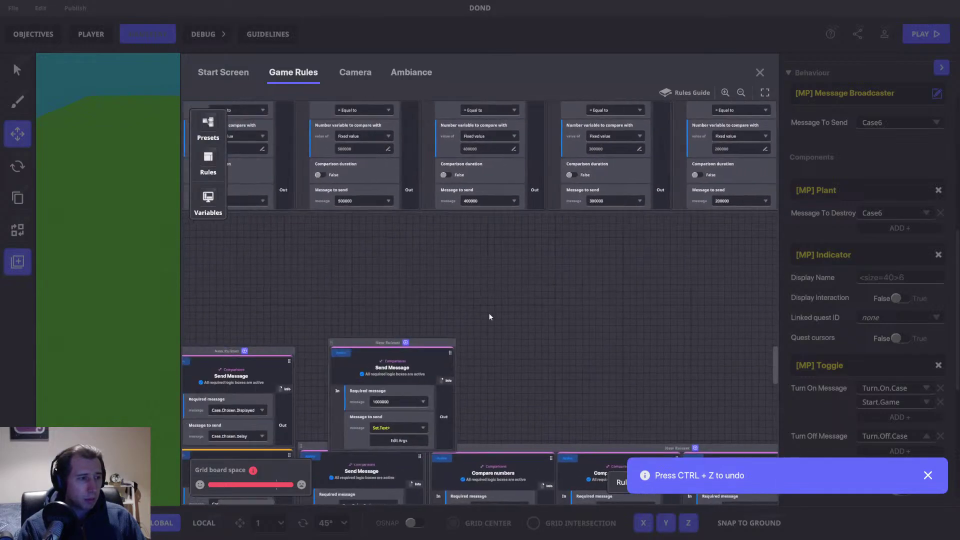
# Step: Place the 1000000 ruleset under the comparisons and duplicate its Send Message card
pyautogui.moveTo(435, 343); pyautogui.dragTo(281, 220)
pyautogui.moveTo(430, 270); pyautogui.dragTo(469, 277)
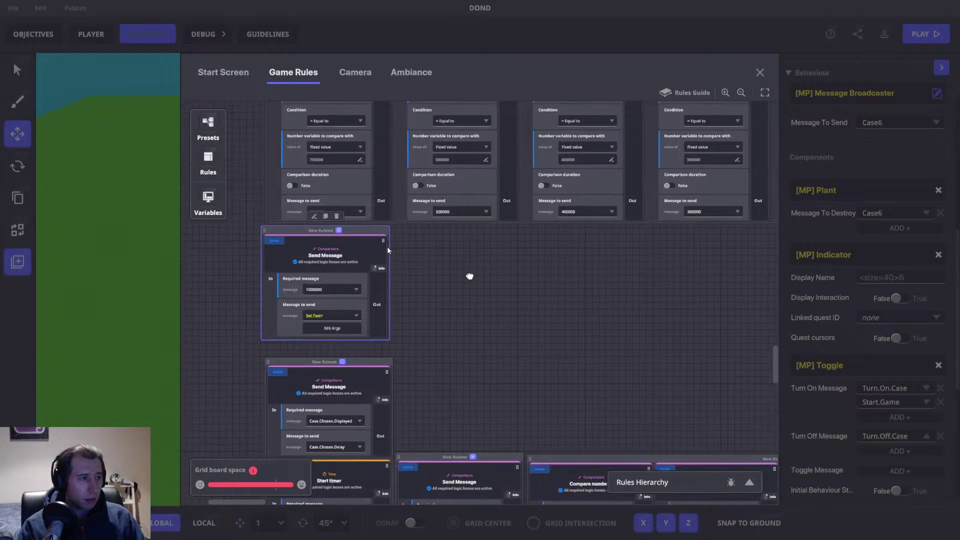
pyautogui.click(328, 227)
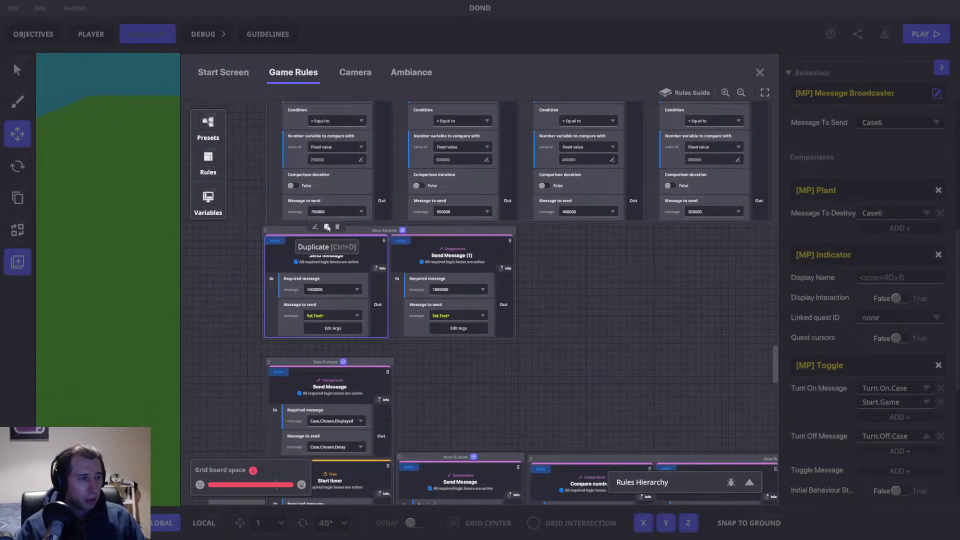
# Step: Give the copy required message 500000 and arguments 'This case has 500,000' and 500000
pyautogui.click(451, 290)
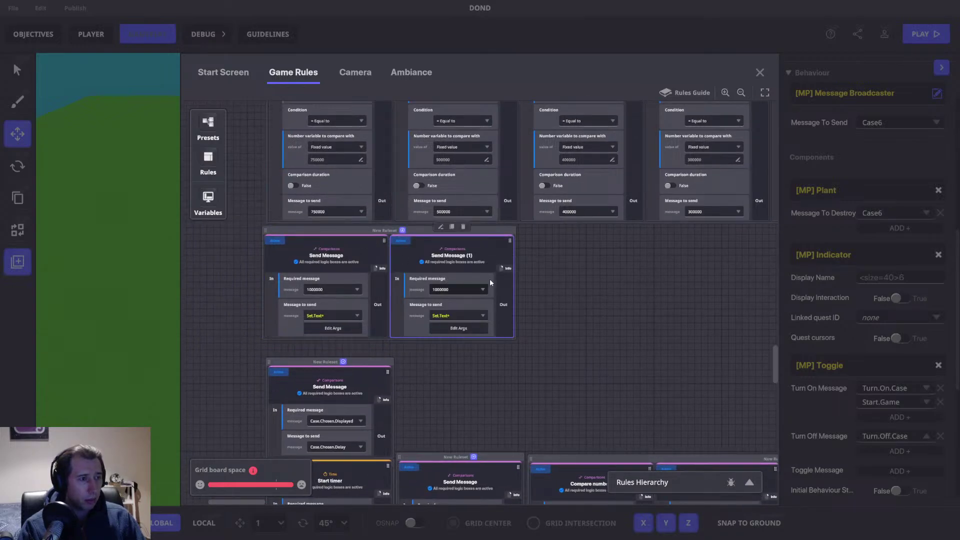
pyautogui.write('500000')
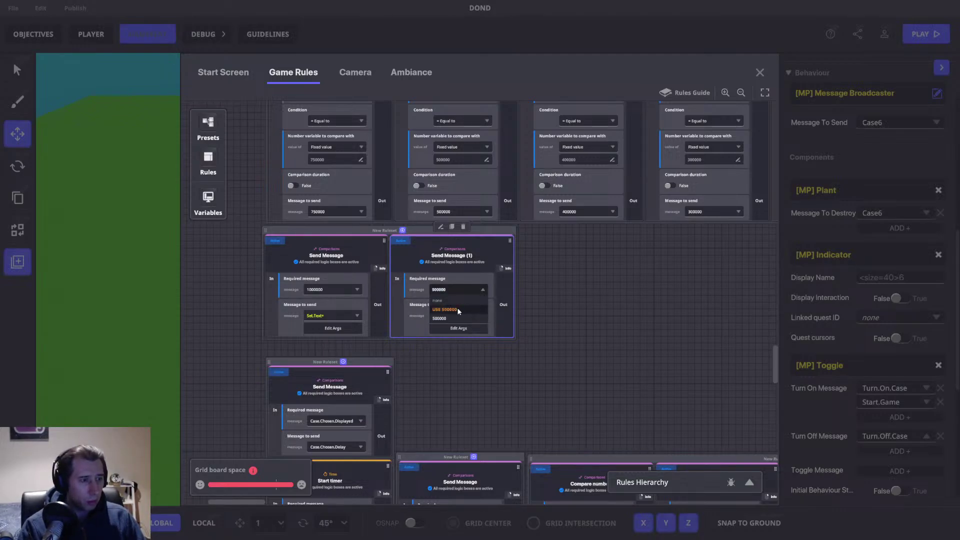
pyautogui.click(456, 309)
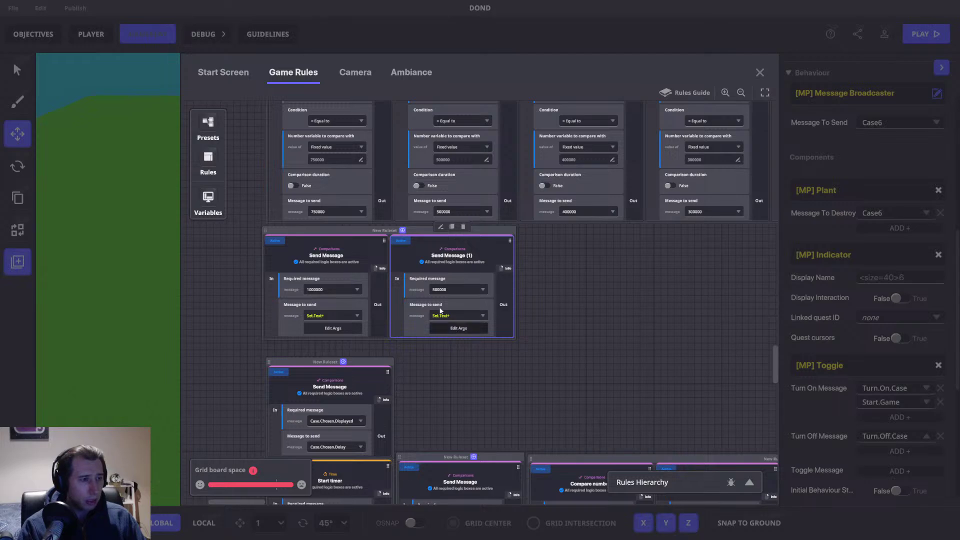
pyautogui.click(443, 328)
pyautogui.click(473, 238)
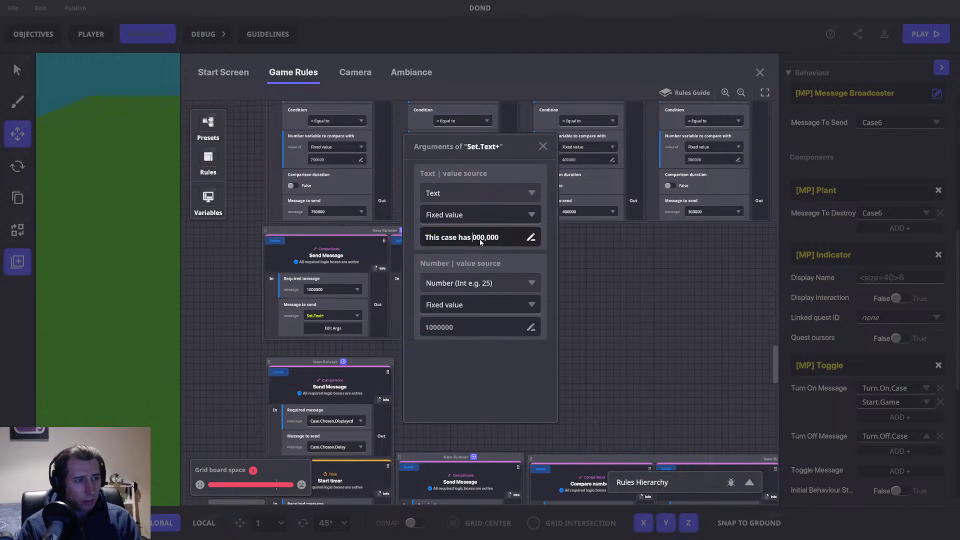
pyautogui.write('5')
pyautogui.click(433, 328)
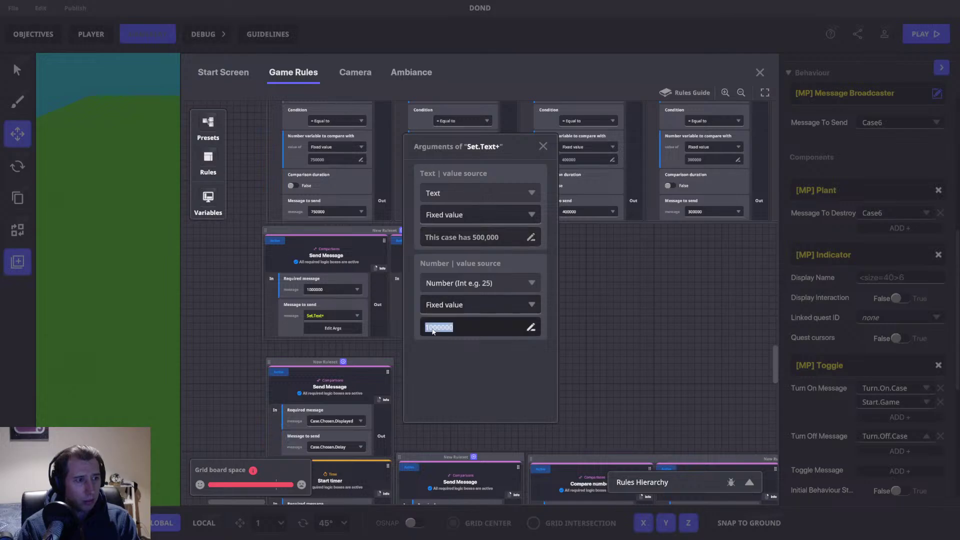
pyautogui.click(428, 329)
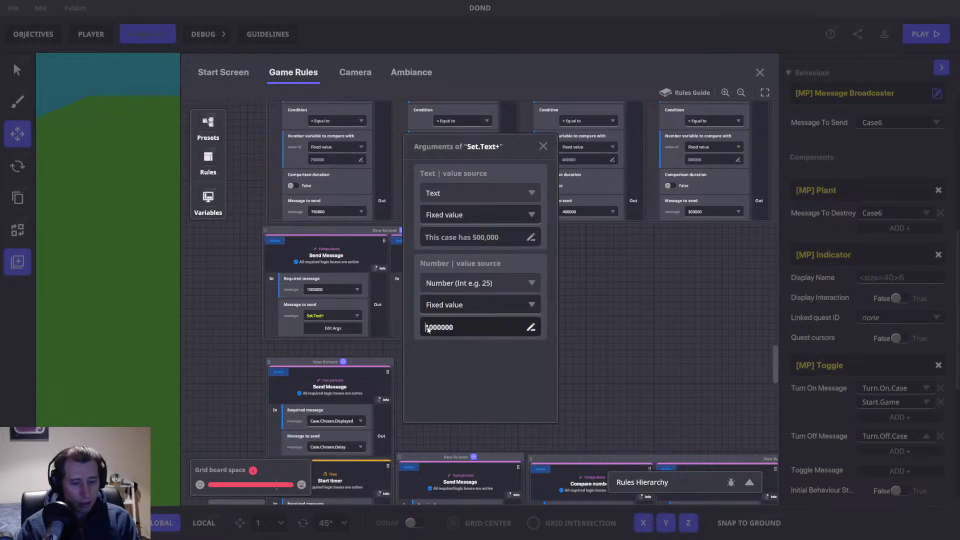
pyautogui.write('500000')
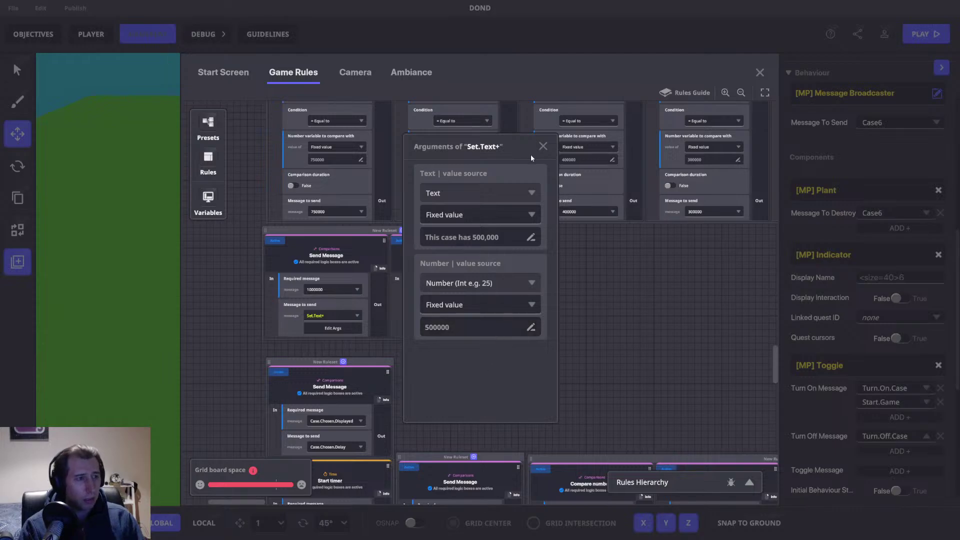
pyautogui.click(543, 146)
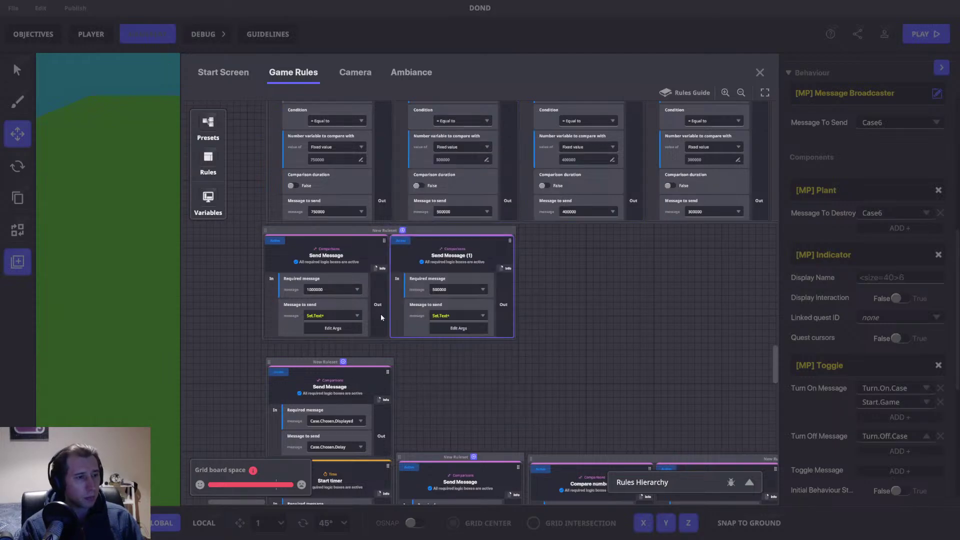
# Step: Switch the Set text value rule's required message to Set.Text+
pyautogui.moveTo(776, 367); pyautogui.dragTo(770, 256)
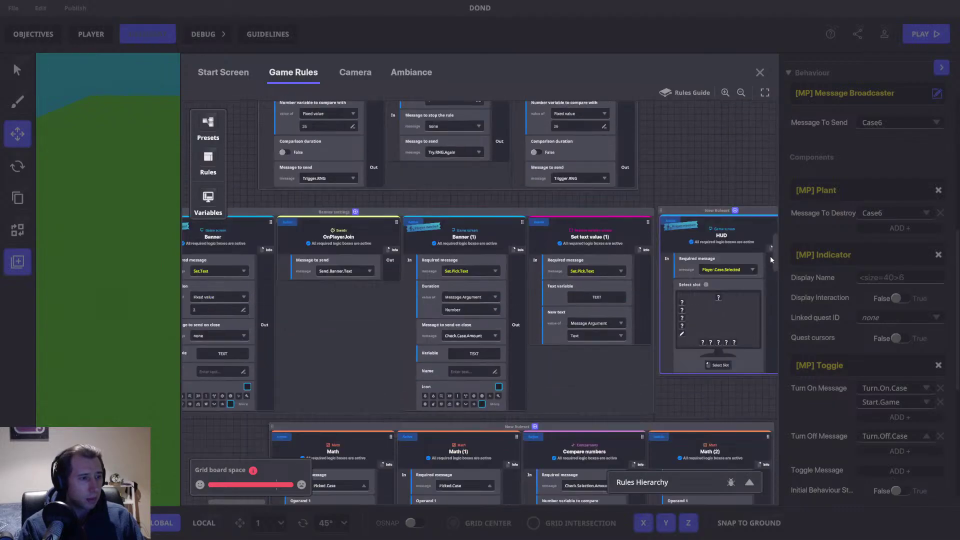
pyautogui.moveTo(200, 425); pyautogui.dragTo(398, 423)
pyautogui.click(293, 270)
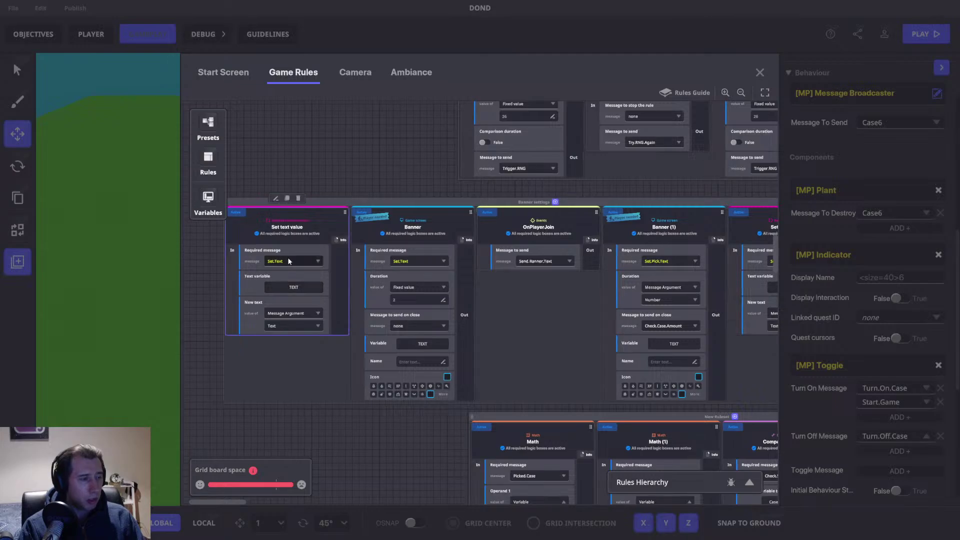
pyautogui.click(289, 261)
pyautogui.write('et.Text')
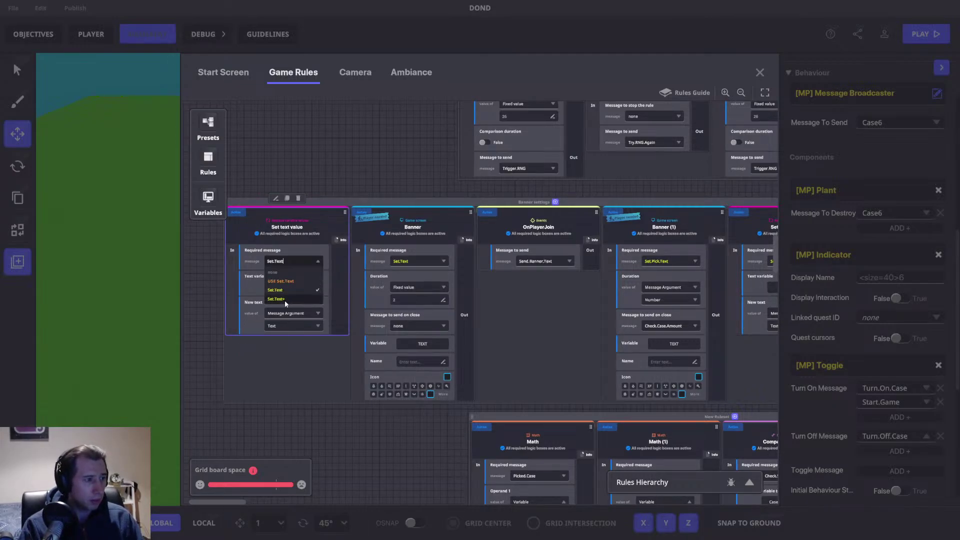
pyautogui.click(286, 301)
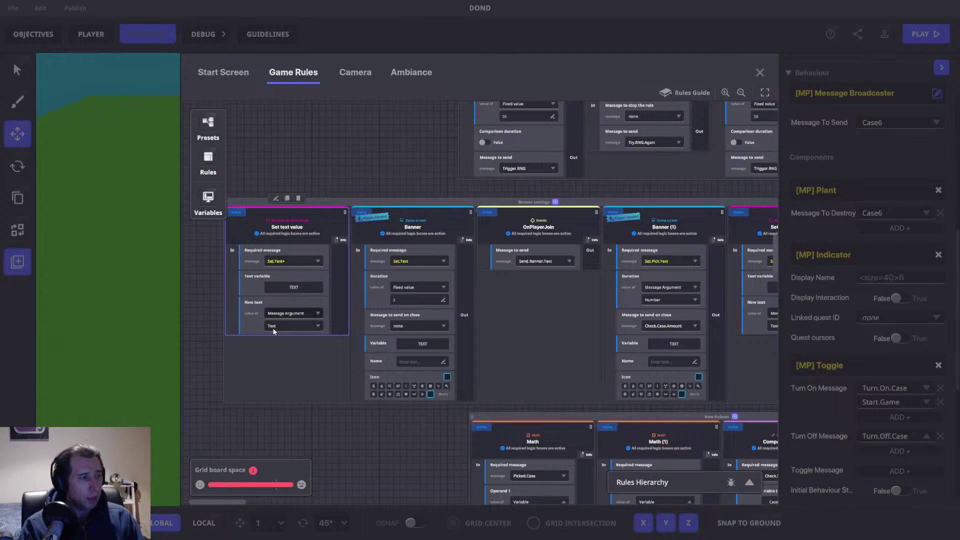
# Step: Switch the Banner's required message to Set.Text+, keeping its duration at fixed value 2
pyautogui.click(410, 262)
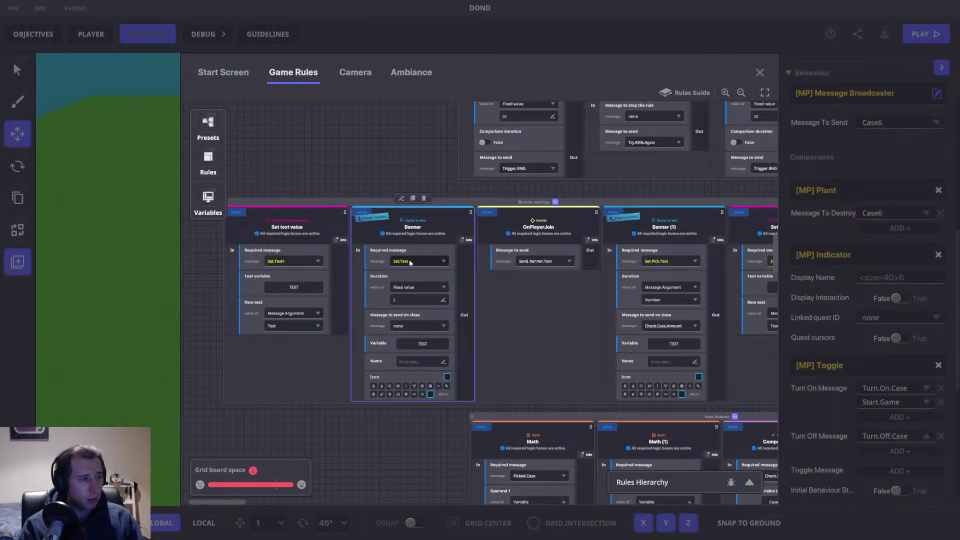
pyautogui.click(410, 260)
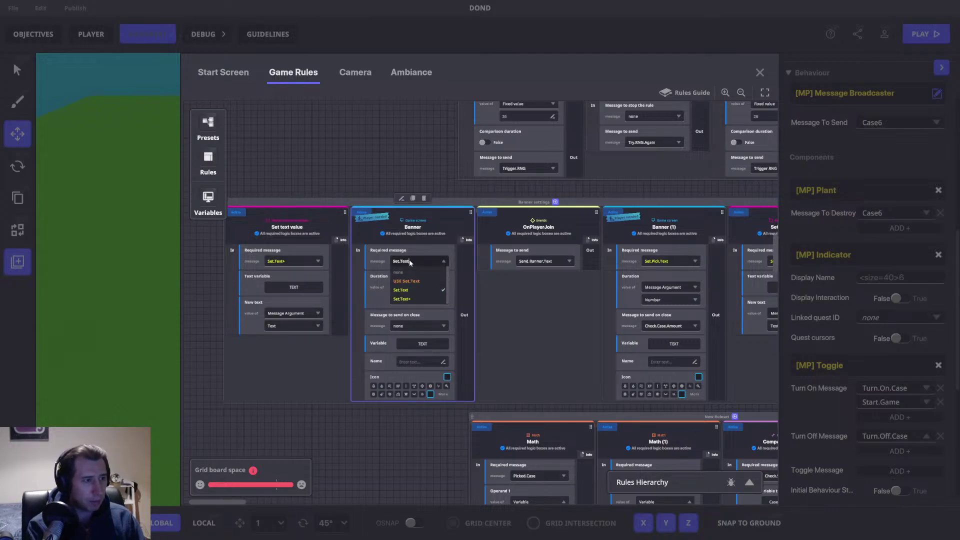
pyautogui.click(410, 300)
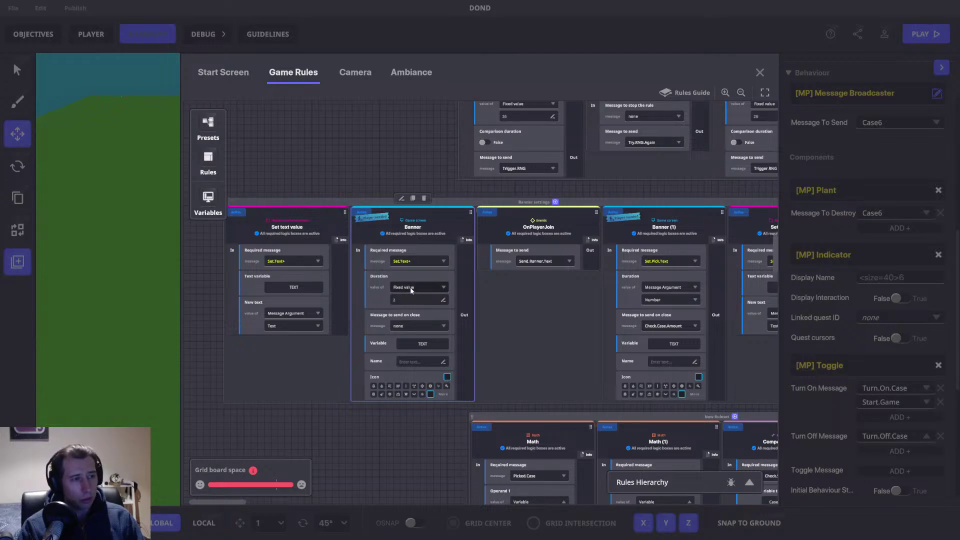
pyautogui.click(410, 287)
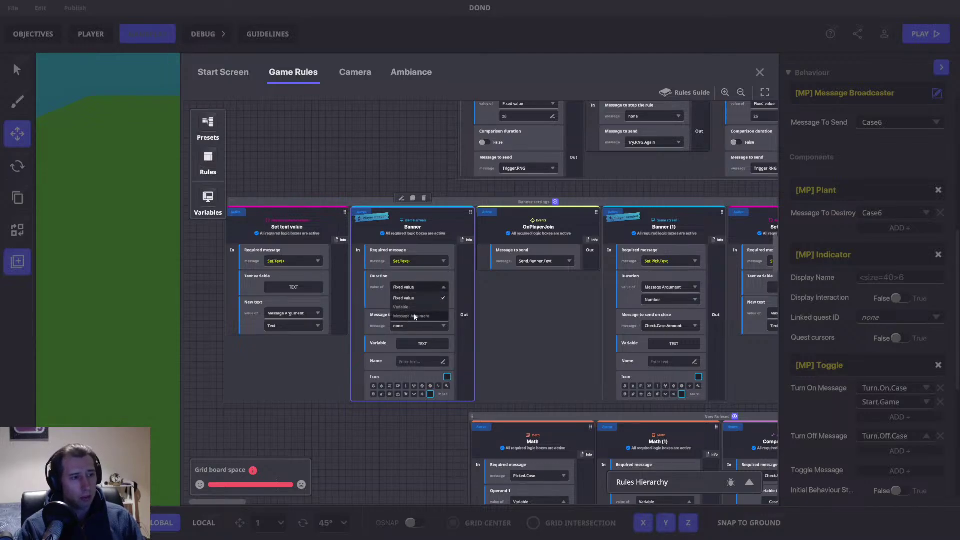
pyautogui.click(415, 316)
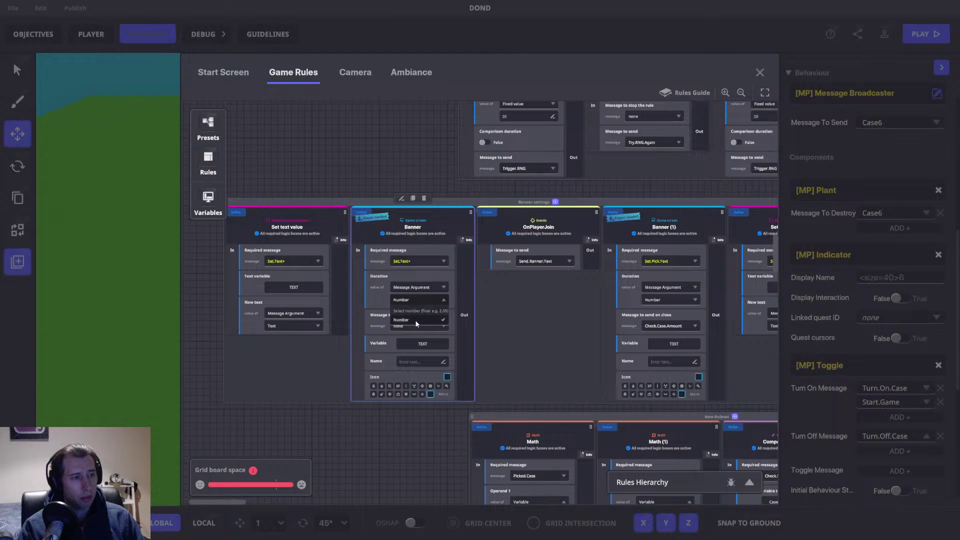
pyautogui.click(409, 319)
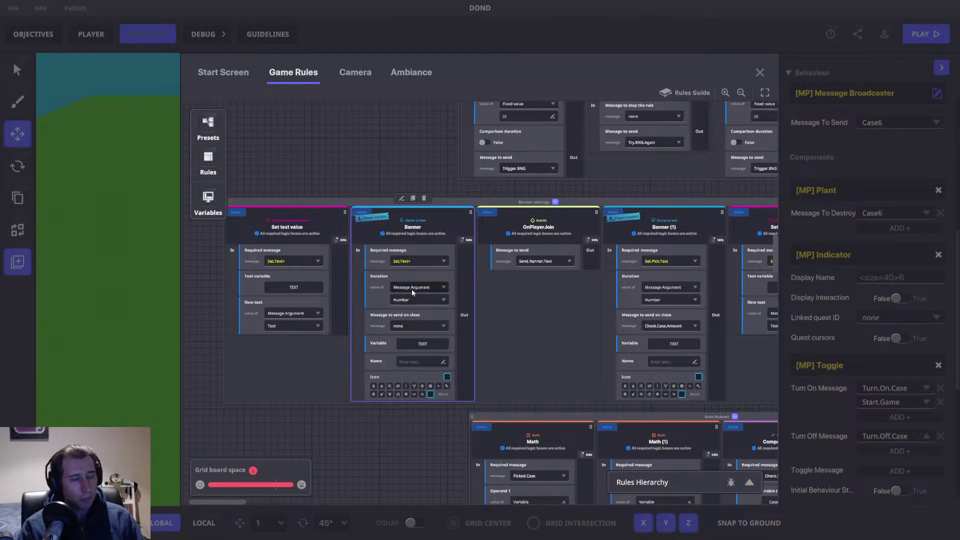
pyautogui.click(413, 290)
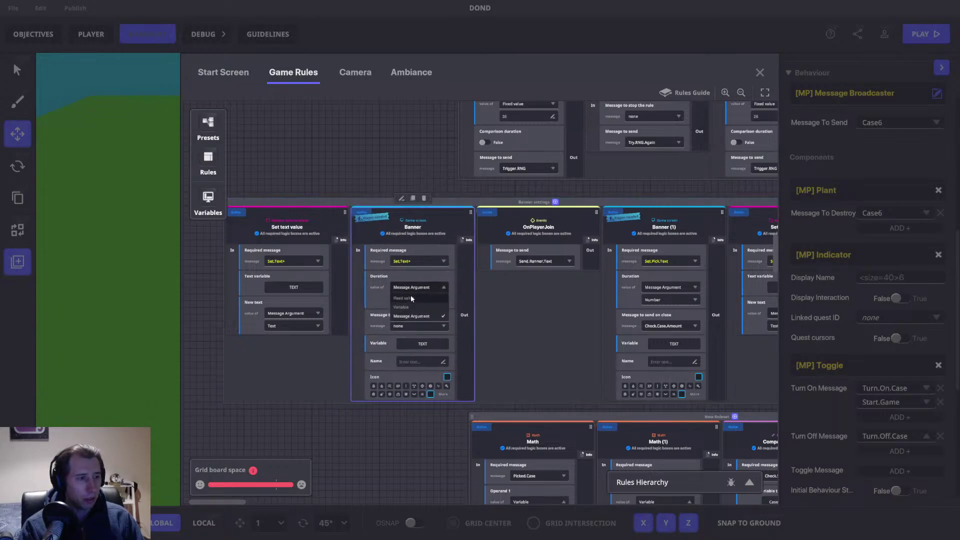
pyautogui.click(410, 295)
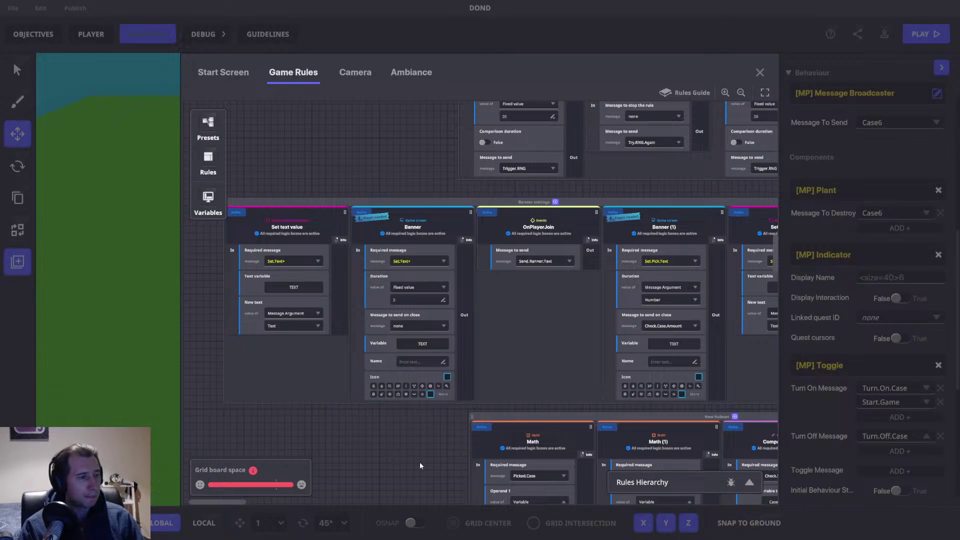
# Step: Duplicate Send Message (1), keeping 500000 as the copy's required message
pyautogui.scroll(-3, 620, 320)
pyautogui.scroll(-10, 624, 328)
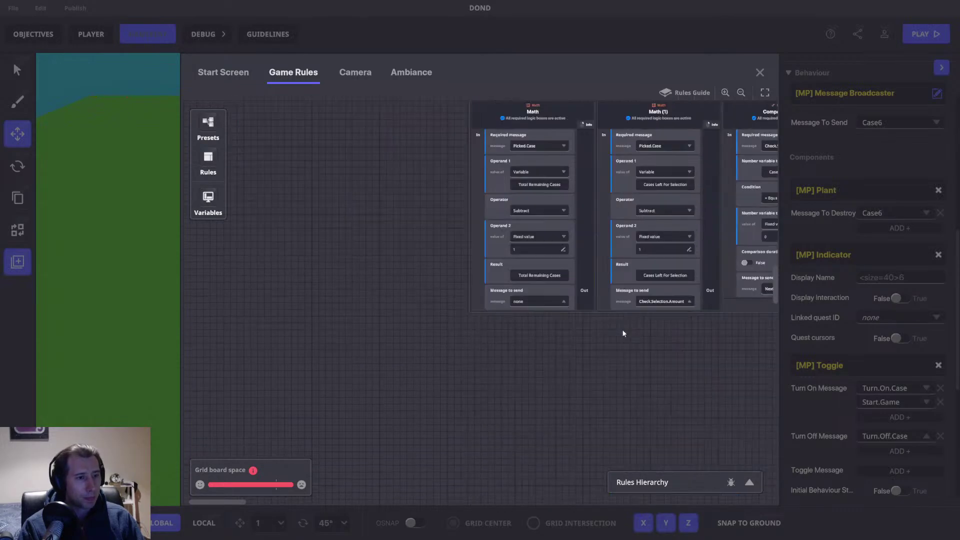
pyautogui.scroll(-10, 623, 331)
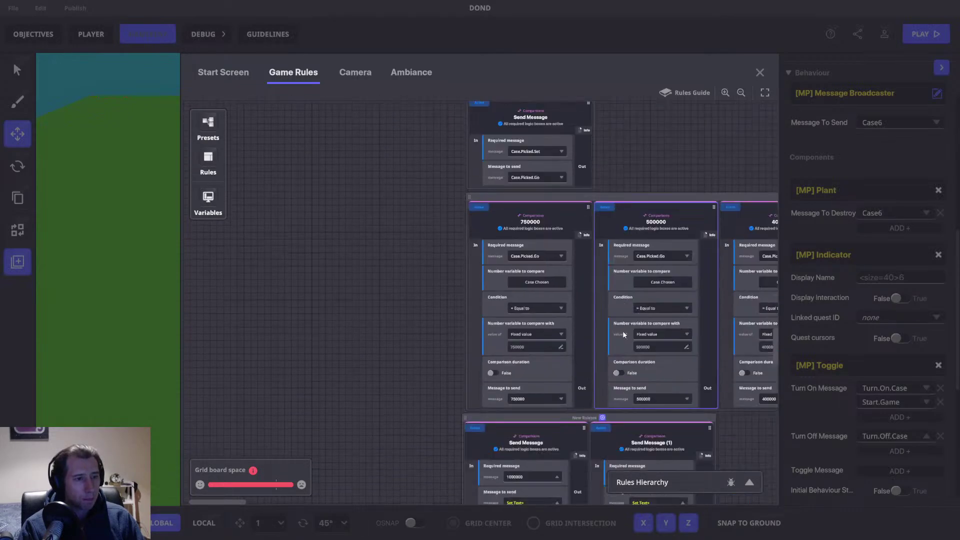
pyautogui.moveTo(670, 320); pyautogui.dragTo(363, 354)
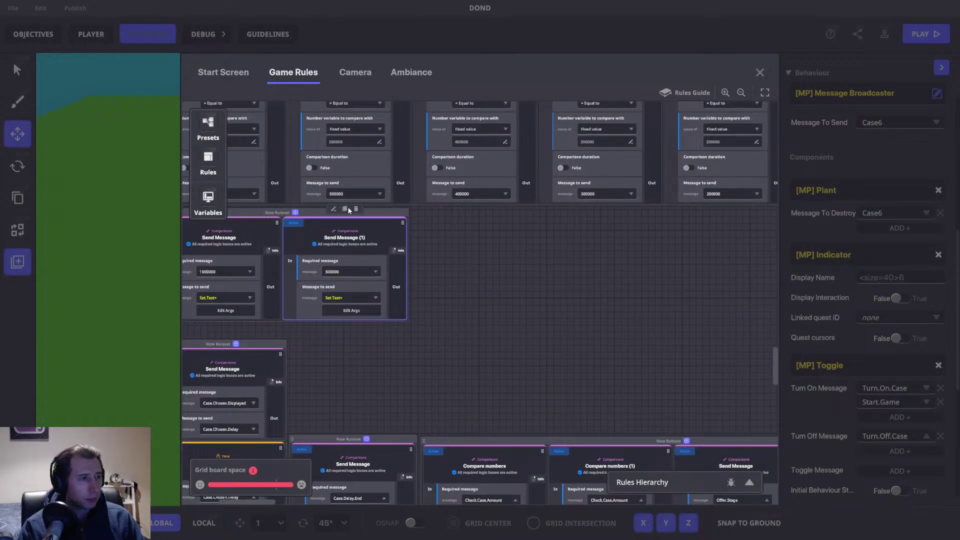
pyautogui.click(347, 209)
pyautogui.click(471, 276)
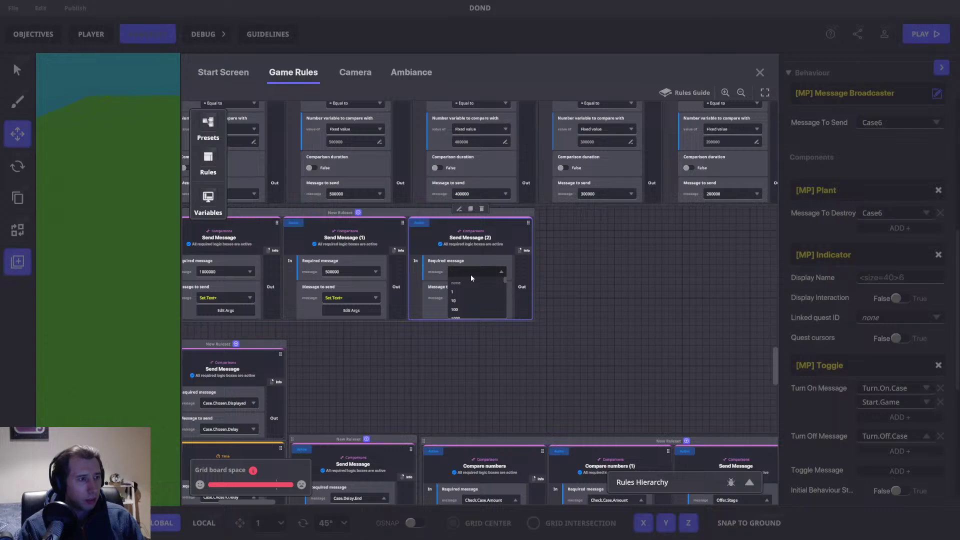
pyautogui.click(370, 331)
pyautogui.moveTo(329, 352); pyautogui.dragTo(575, 361)
pyautogui.moveTo(690, 249); pyautogui.dragTo(565, 249)
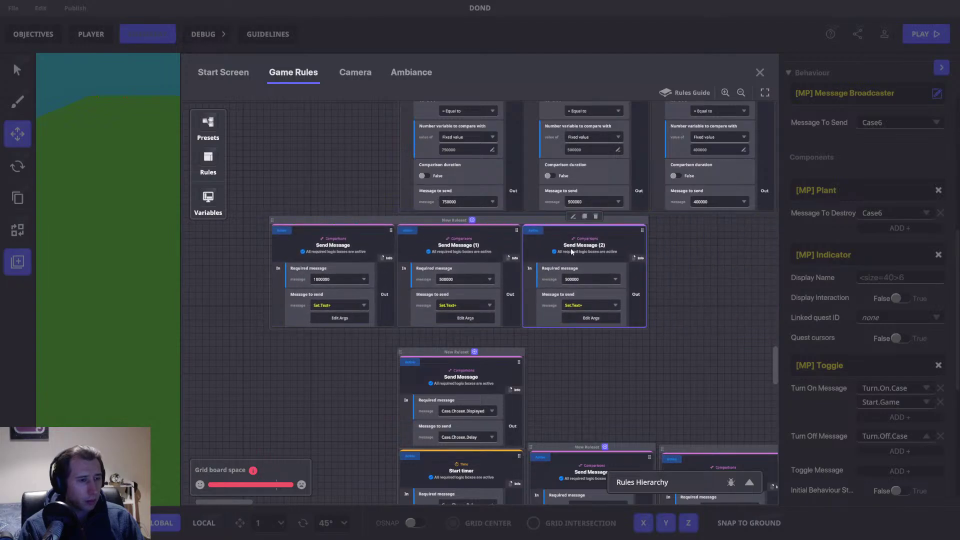
# Step: Set Send Message (1) to require 750000 and send 'This case has 750,000' with 750000
pyautogui.click(447, 280)
pyautogui.click(483, 276)
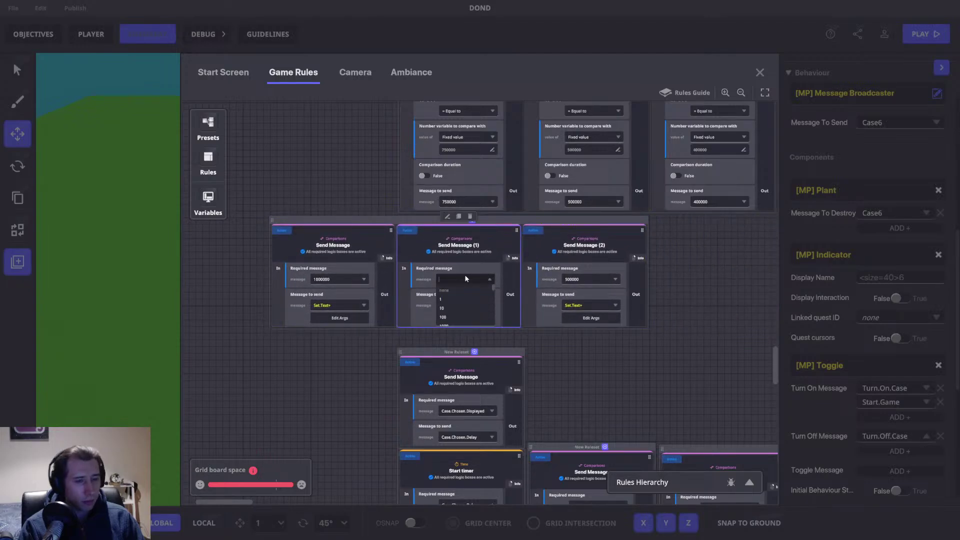
pyautogui.write('750000')
pyautogui.click(451, 299)
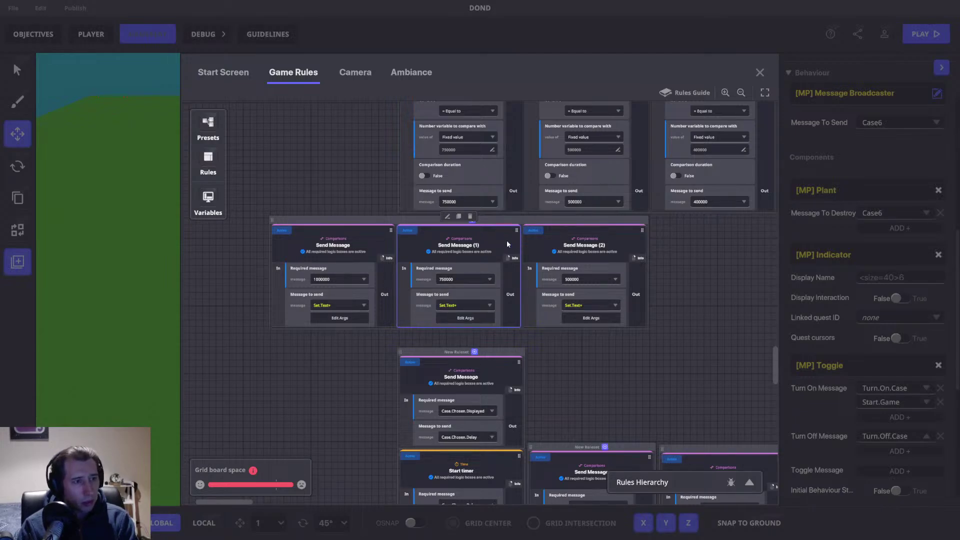
pyautogui.click(460, 317)
pyautogui.doubleClick(476, 239)
pyautogui.write('750')
pyautogui.doubleClick(437, 327)
pyautogui.write('750000')
pyautogui.click(543, 146)
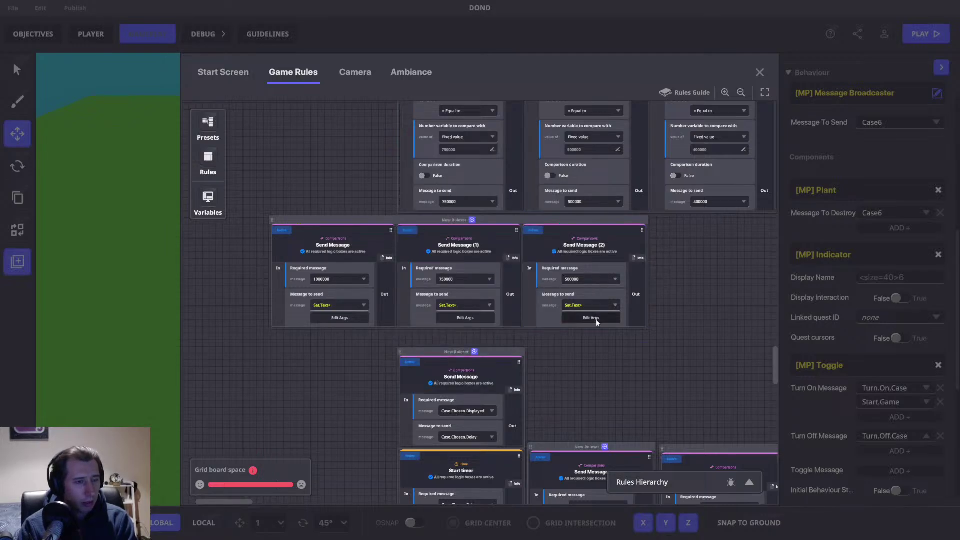
# Step: Check Send Message (2)'s Set.Text+ arguments
pyautogui.click(581, 320)
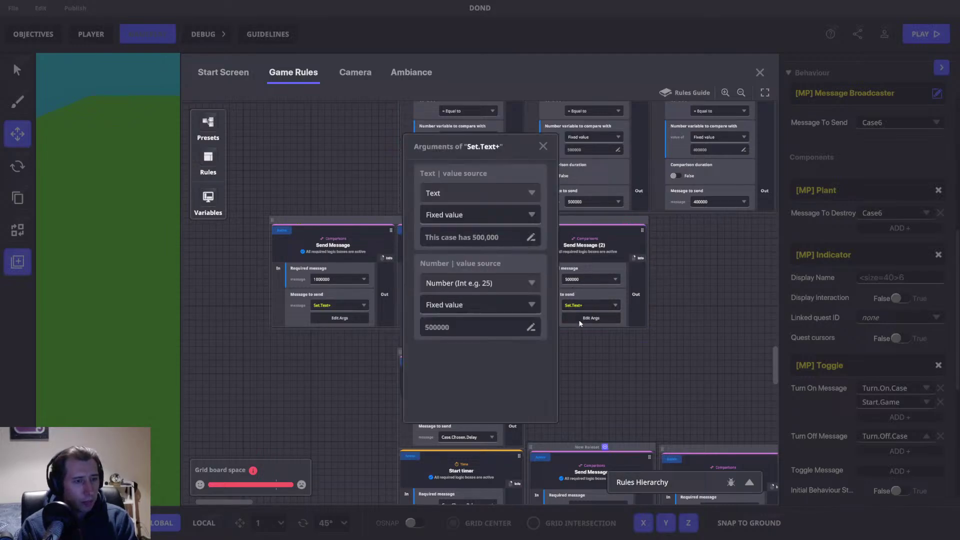
pyautogui.click(543, 146)
pyautogui.moveTo(616, 234); pyautogui.dragTo(416, 250)
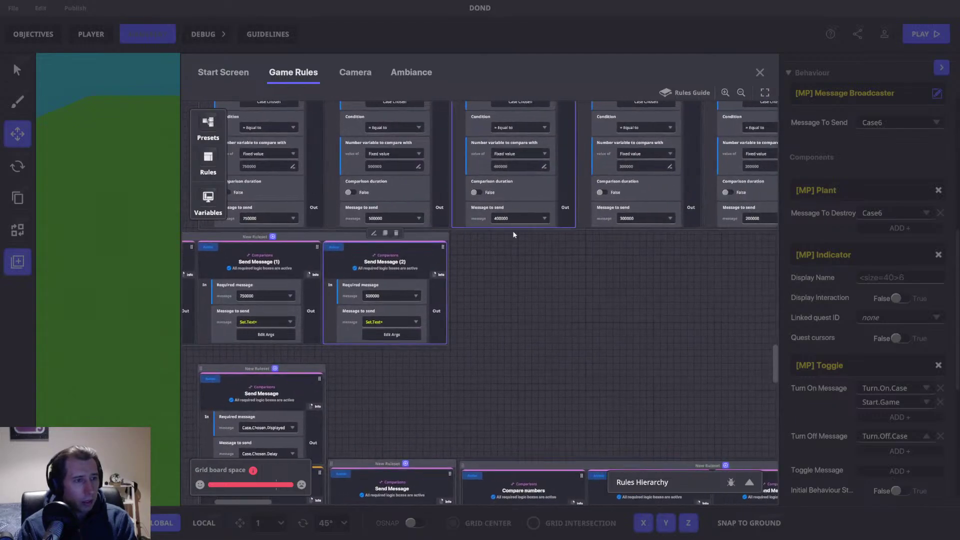
# Step: Duplicate Send Message (2) and set the copy's required message to 400000
pyautogui.click(392, 236)
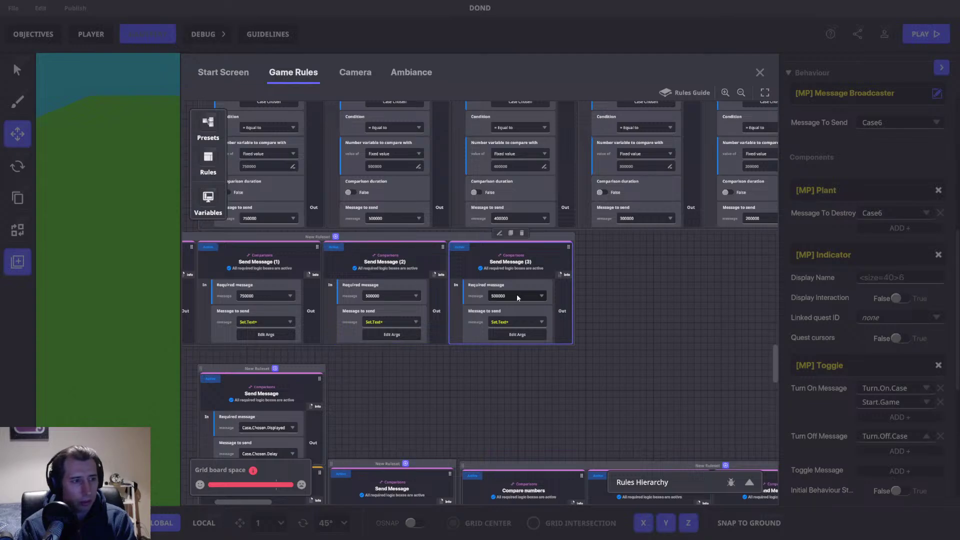
pyautogui.click(511, 297)
pyautogui.write('400000')
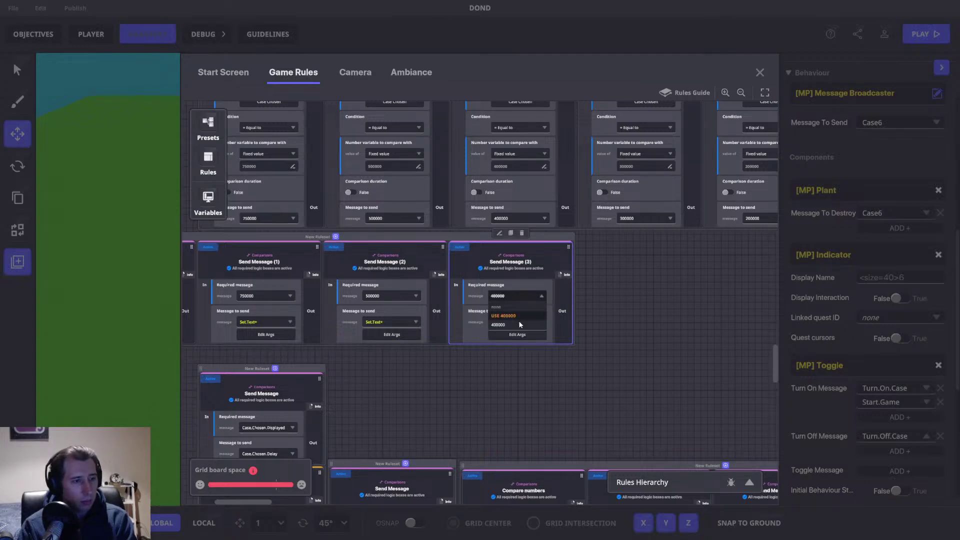
pyautogui.click(520, 324)
pyautogui.click(523, 324)
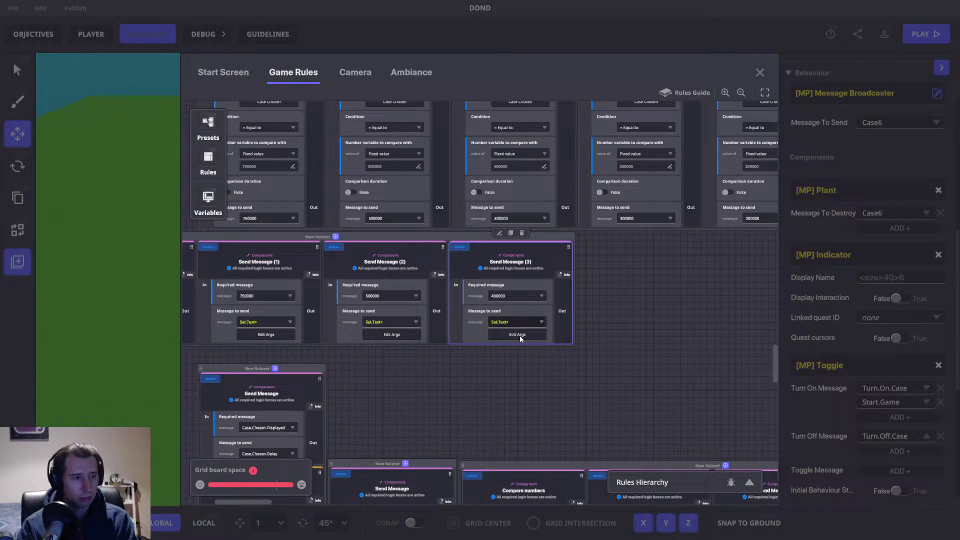
pyautogui.click(519, 335)
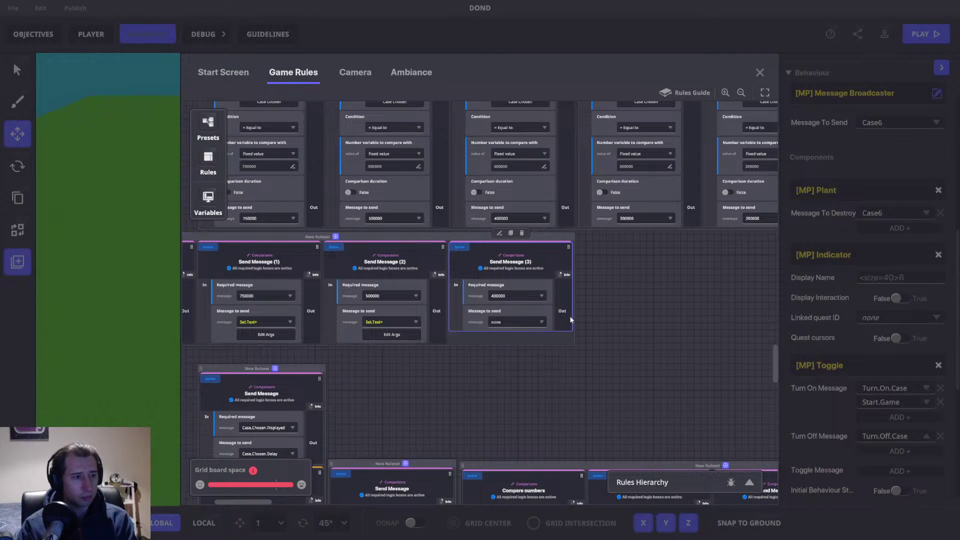
# Step: Restore Set.Text+ as the message to send, then delete the broken Send Message (3) copy
pyautogui.click(513, 322)
pyautogui.write('500000')
pyautogui.hotkey('ctrl', 'a')
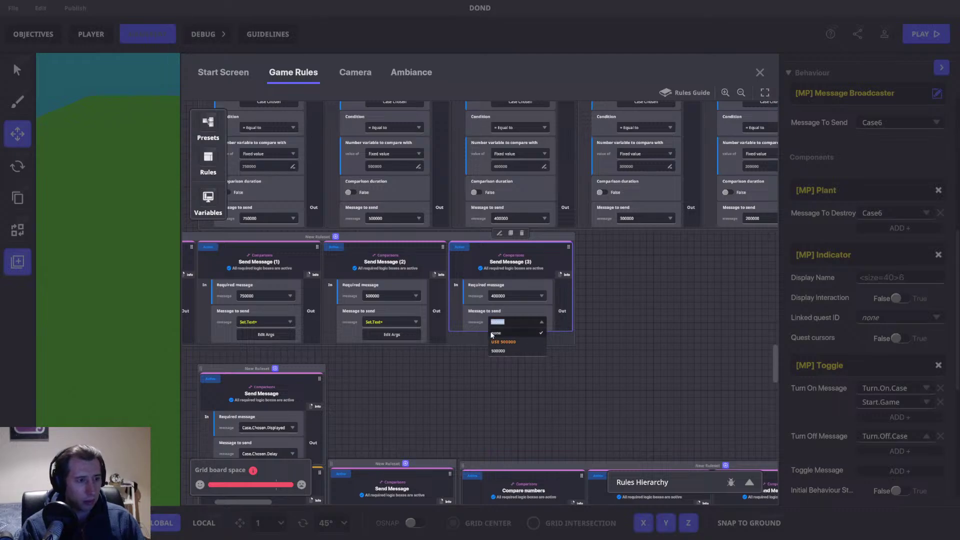
pyautogui.write('+')
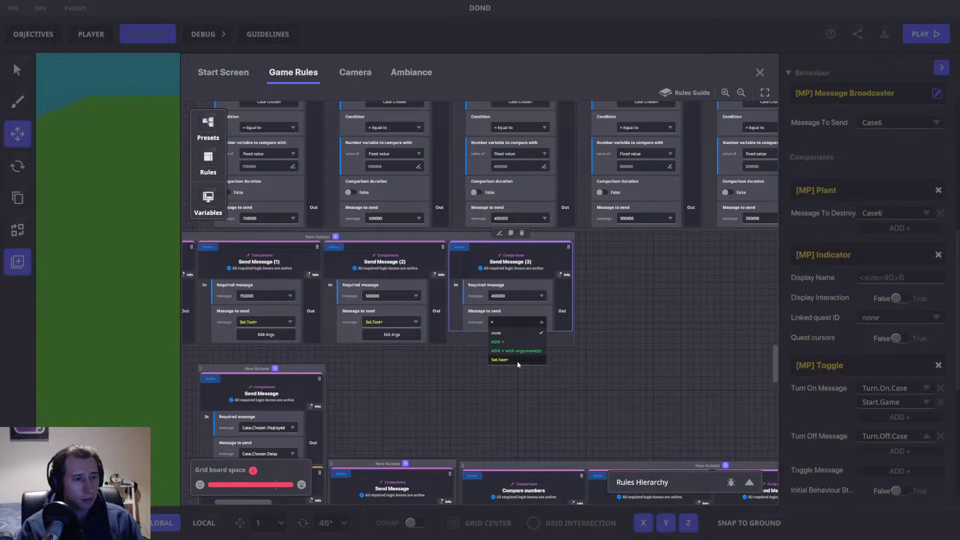
pyautogui.click(517, 361)
pyautogui.click(518, 335)
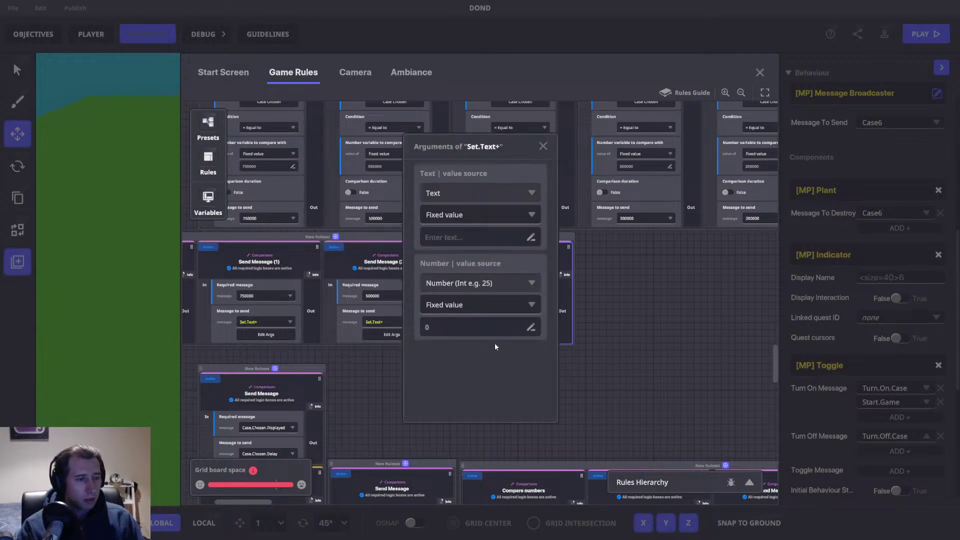
pyautogui.click(461, 238)
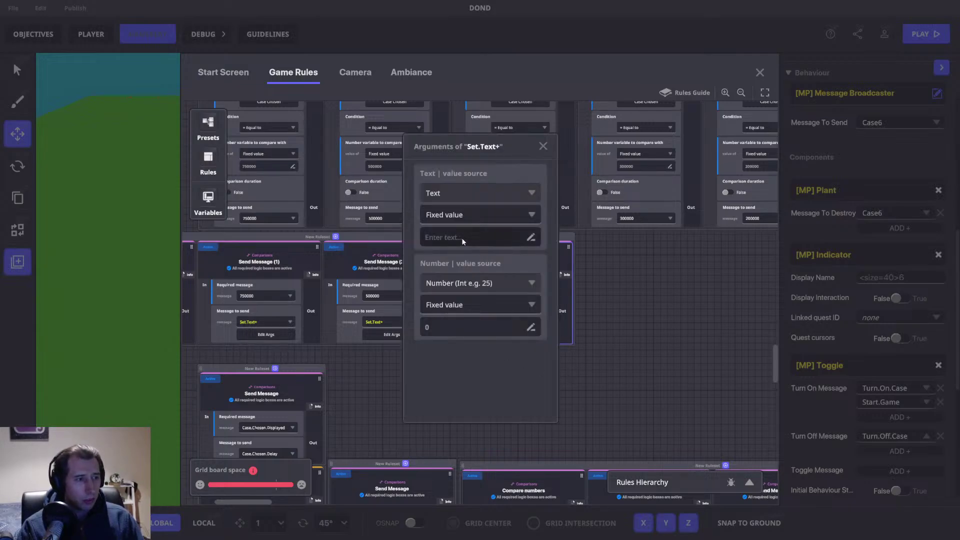
pyautogui.click(543, 146)
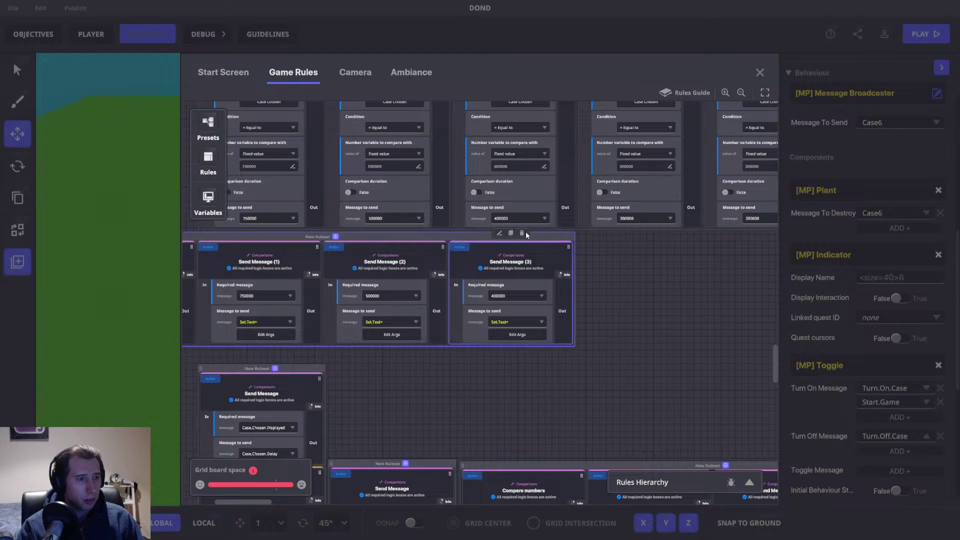
pyautogui.click(525, 238)
# Step: Recreate Send Message (3) for 400000 sending 'This case has 400,000' with 400000, then duplicate it
pyautogui.moveTo(387, 235)
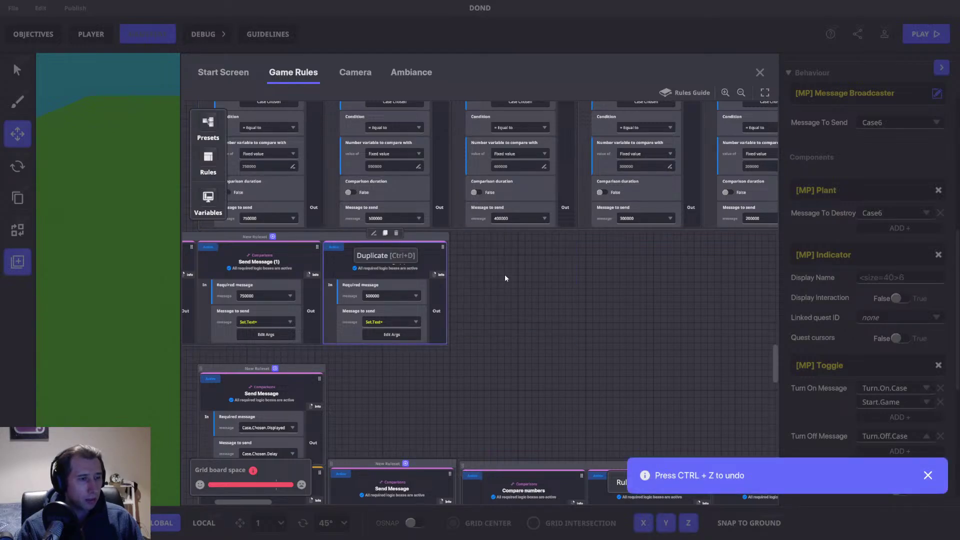
pyautogui.click(385, 234)
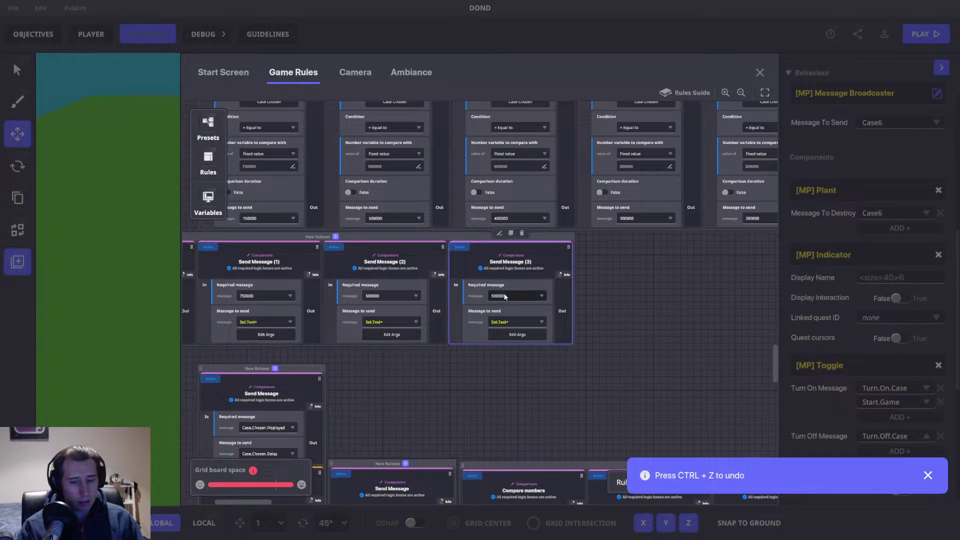
pyautogui.click(504, 296)
pyautogui.write('400')
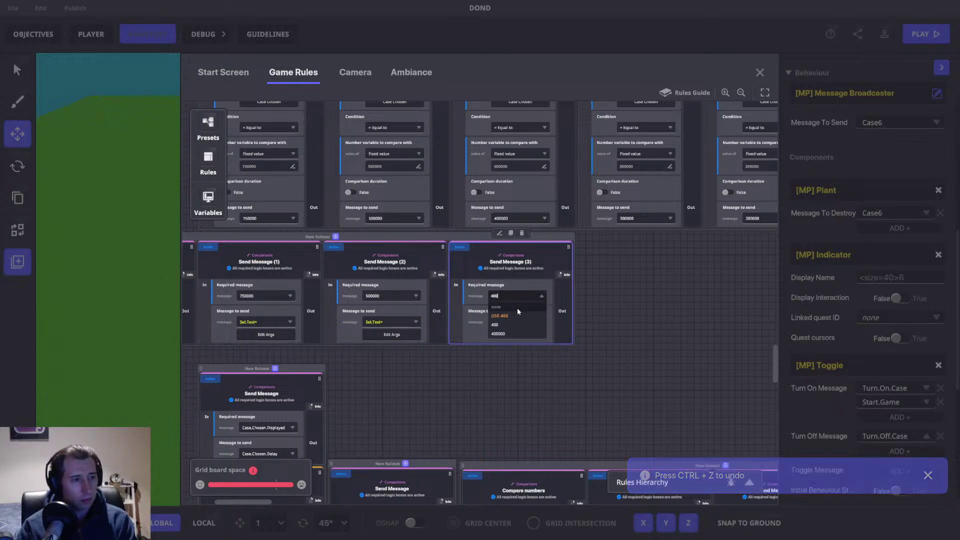
pyautogui.write('000')
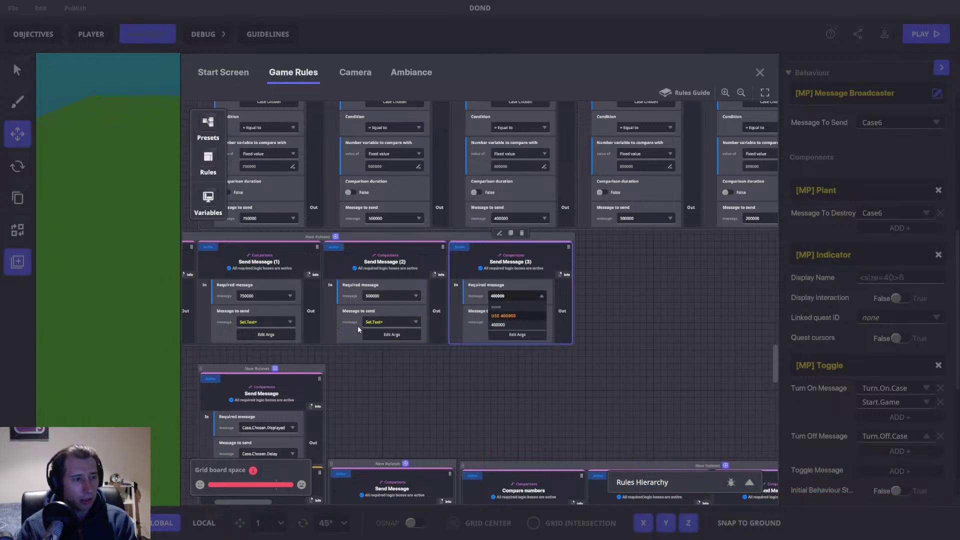
pyautogui.press('Return')
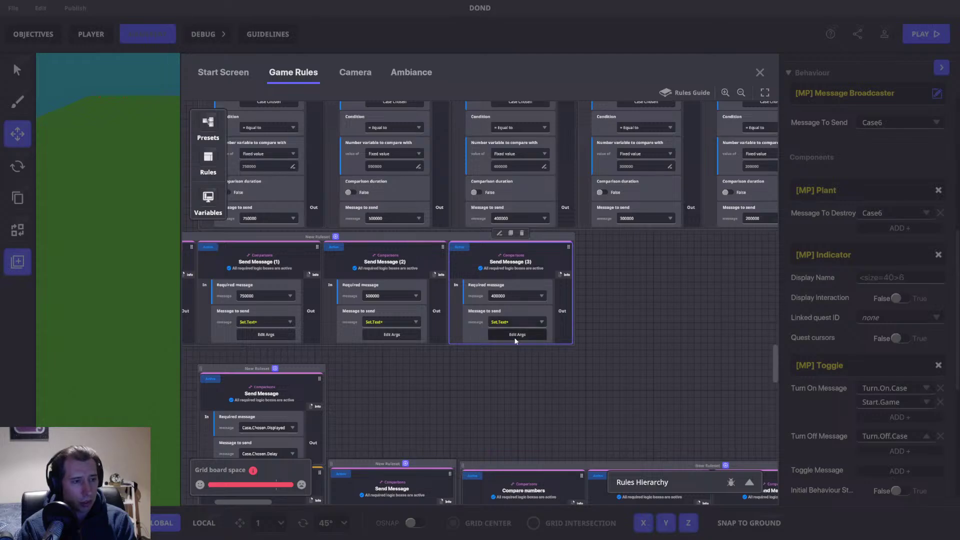
pyautogui.click(515, 335)
pyautogui.doubleClick(477, 237)
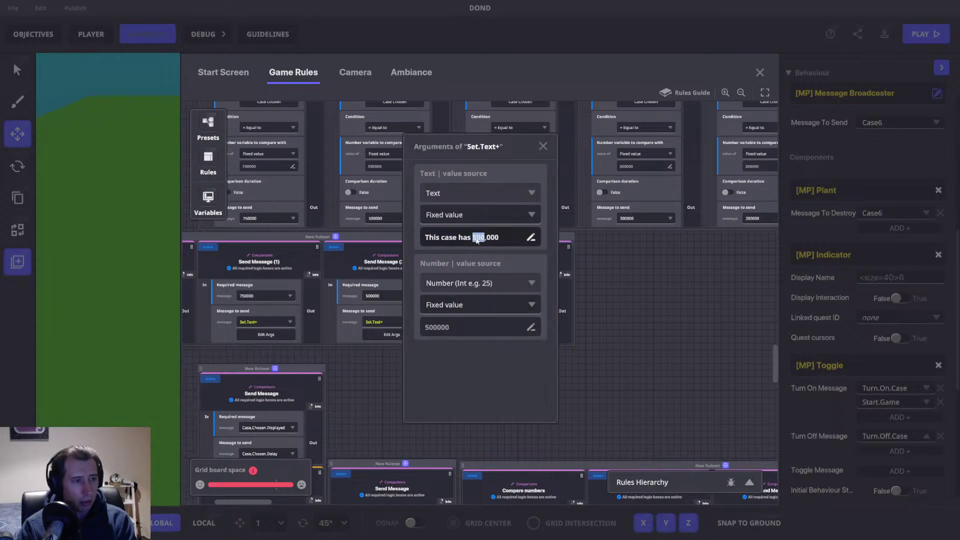
pyautogui.write('400')
pyautogui.doubleClick(442, 327)
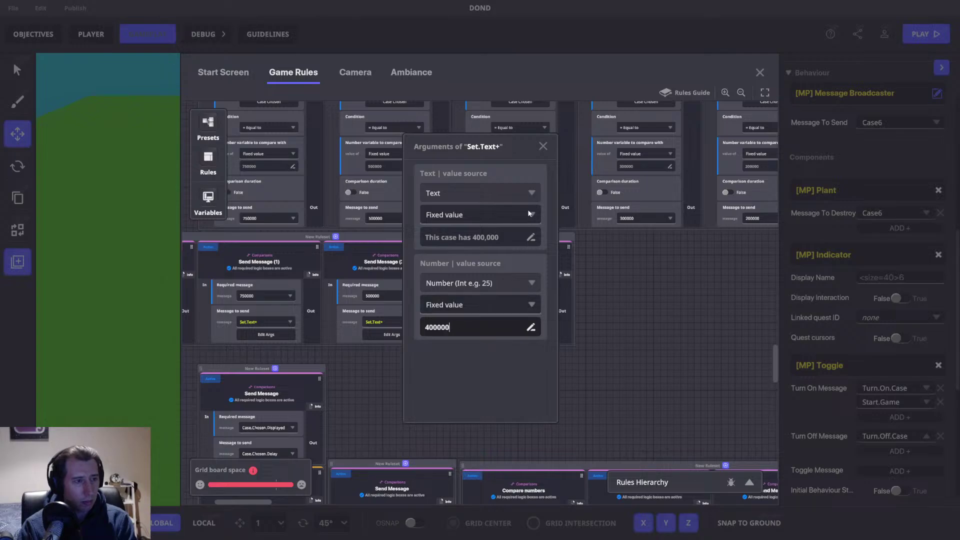
pyautogui.click(542, 146)
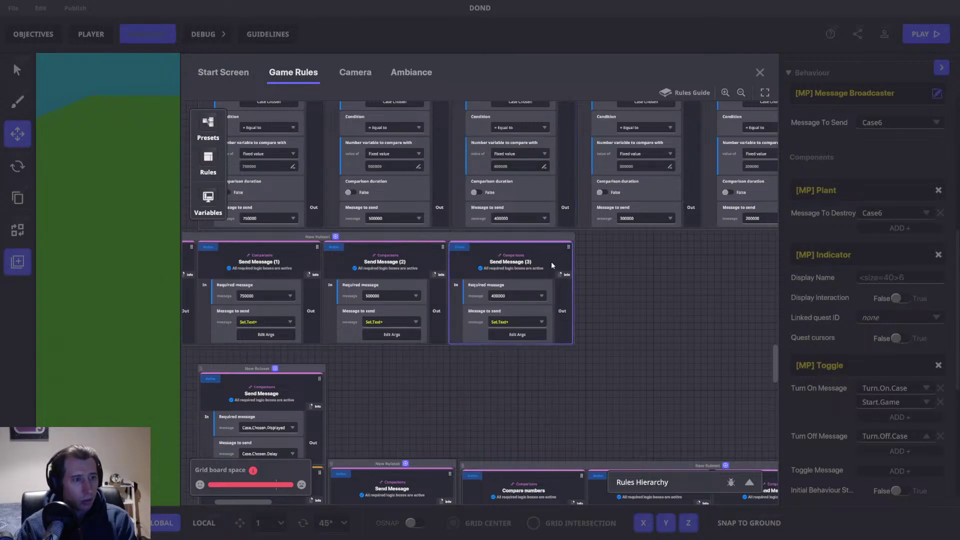
pyautogui.click(511, 233)
pyautogui.moveTo(706, 289); pyautogui.dragTo(607, 285)
# Step: Set Send Message (4) to require 300000 and send 'This case has 300,000' with 300000
pyautogui.click(537, 295)
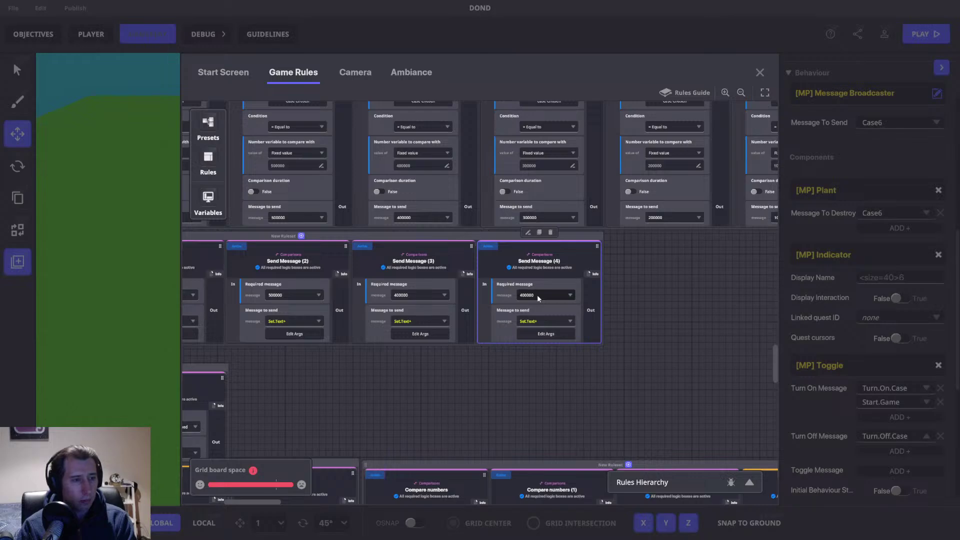
pyautogui.write('300')
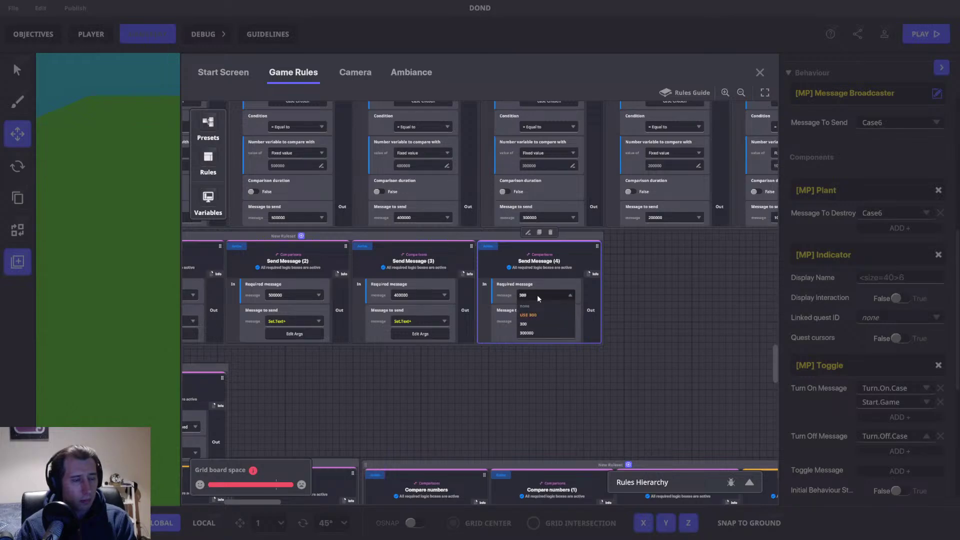
pyautogui.write('000')
pyautogui.click(550, 316)
pyautogui.click(539, 332)
pyautogui.click(478, 238)
pyautogui.doubleClick(477, 238)
pyautogui.write('300')
pyautogui.doubleClick(465, 329)
pyautogui.write('3')
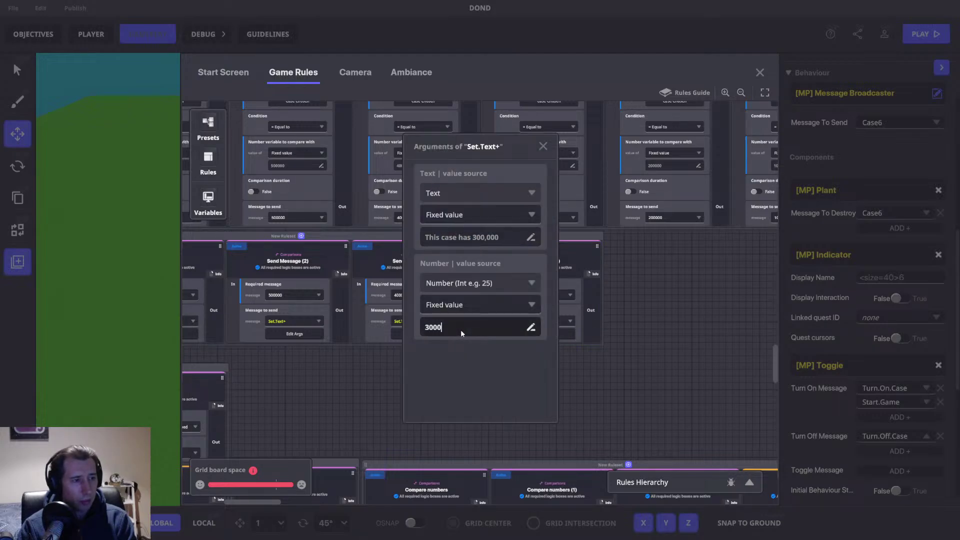
pyautogui.click(543, 146)
pyautogui.moveTo(597, 293); pyautogui.dragTo(418, 303)
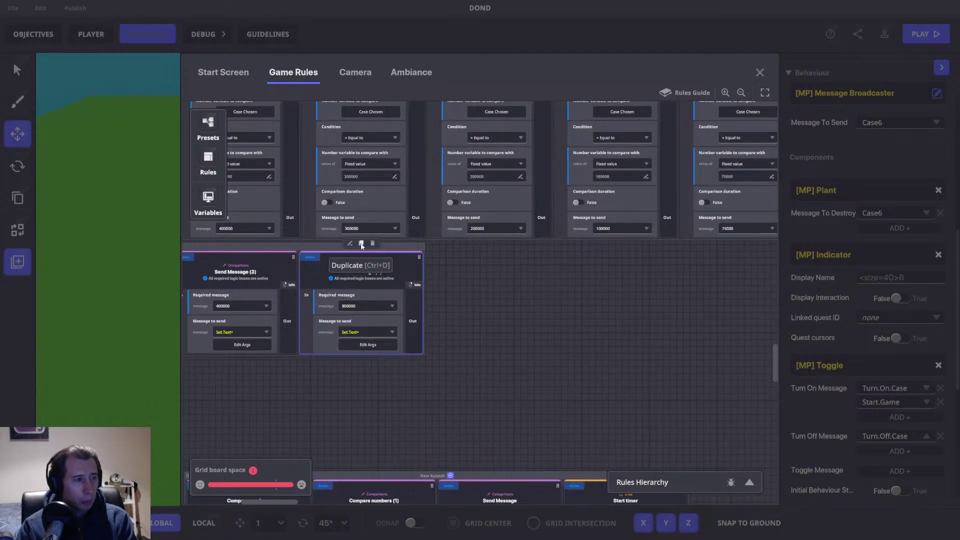
# Step: Copy it as Send Message (5) requiring 200000, sending 'This case has 200,000' with 200000
pyautogui.click(361, 243)
pyautogui.click(484, 304)
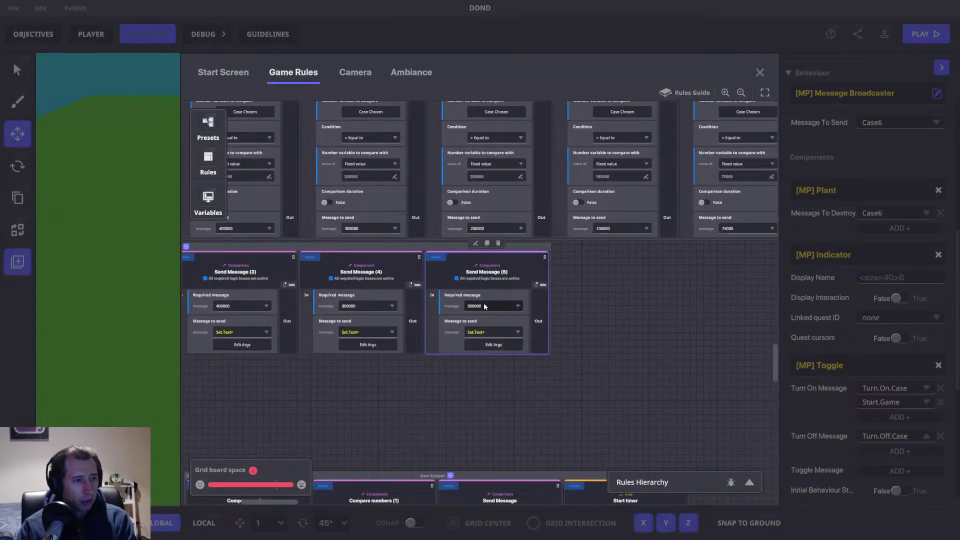
pyautogui.click(484, 304)
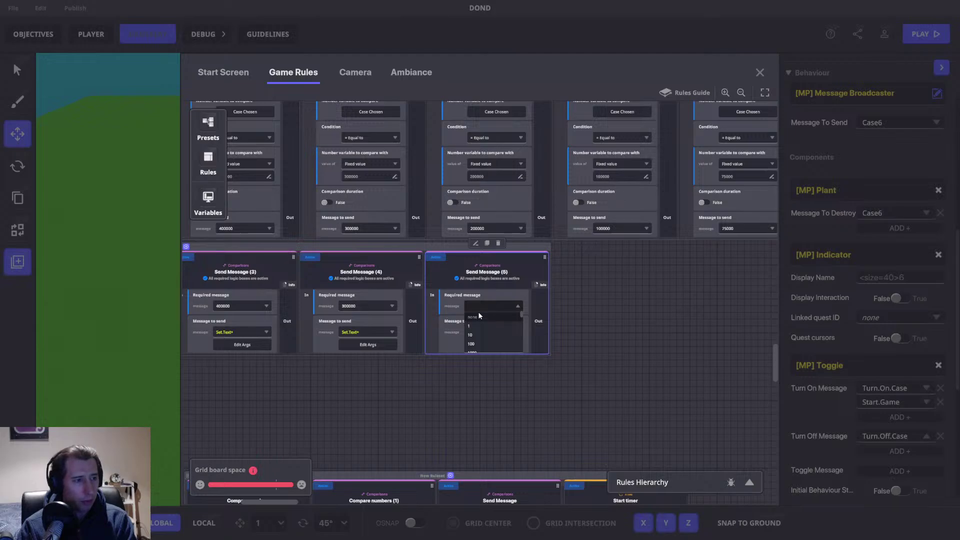
pyautogui.write('200000')
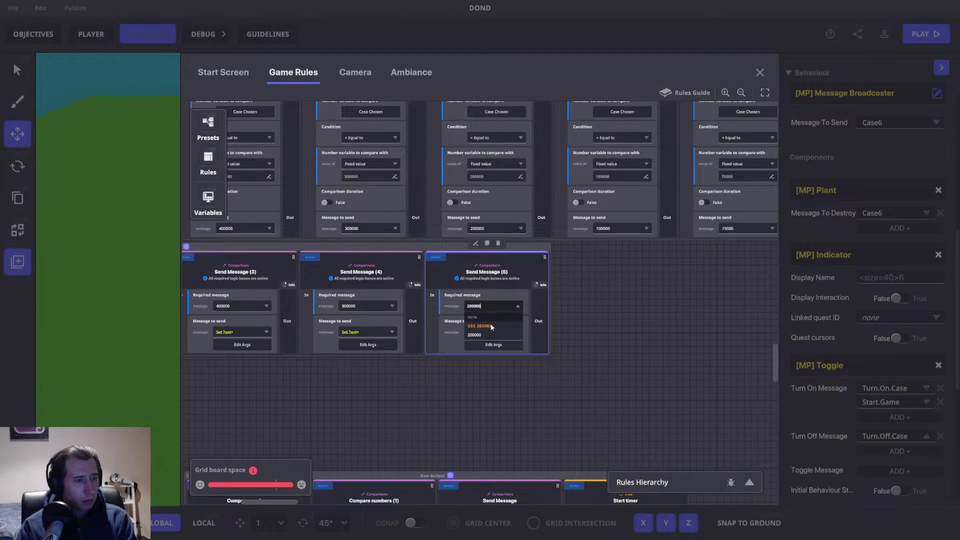
pyautogui.click(490, 326)
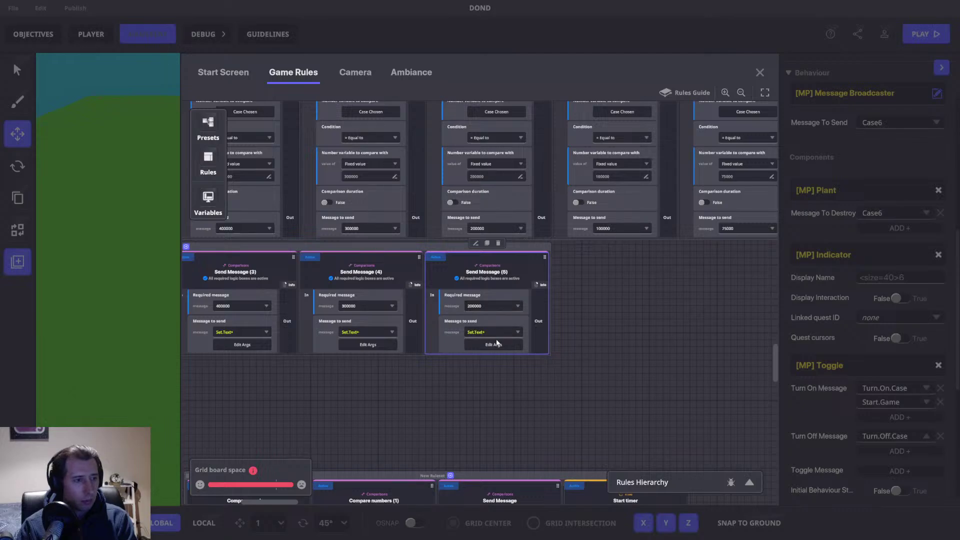
pyautogui.click(494, 345)
pyautogui.click(479, 240)
pyautogui.doubleClick(479, 240)
pyautogui.write('200')
pyautogui.click(464, 326)
pyautogui.write('200000')
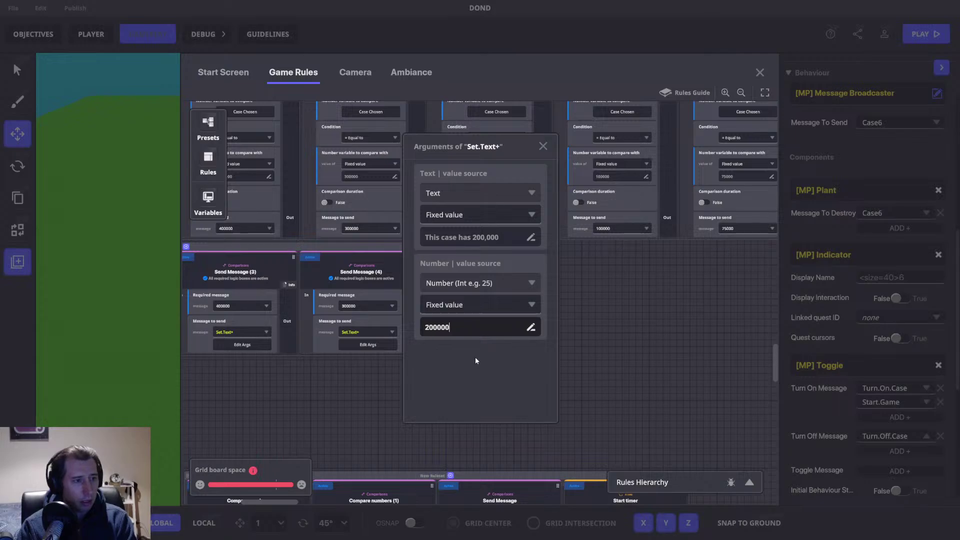
pyautogui.press('Return')
pyautogui.click(543, 147)
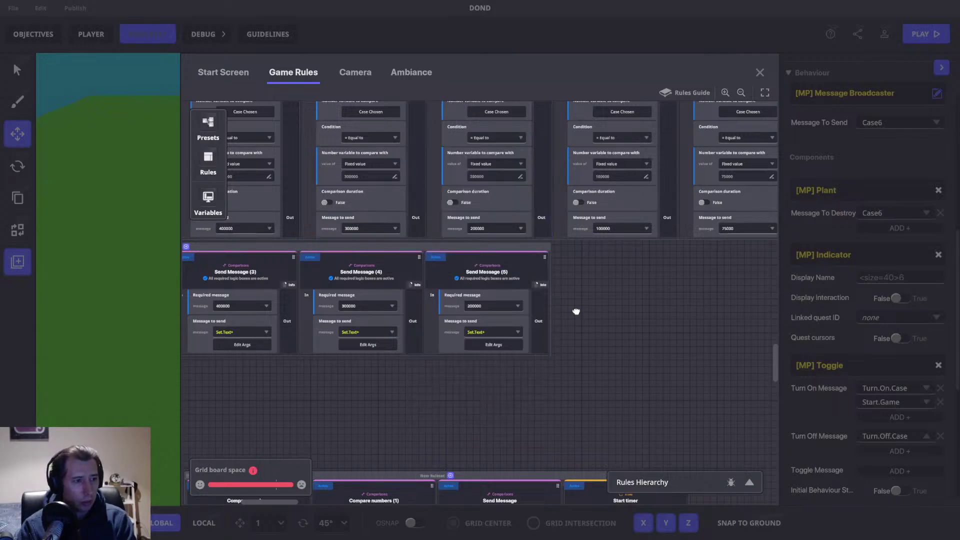
# Step: Copy it as Send Message (6) requiring 100000, sending 'This case has 100,000' with 100000
pyautogui.moveTo(574, 313); pyautogui.dragTo(443, 329)
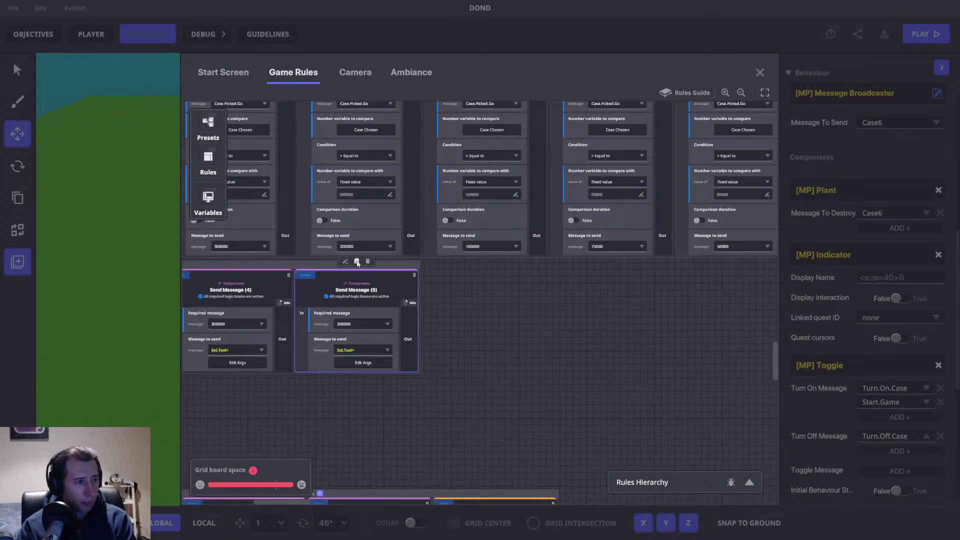
pyautogui.click(356, 261)
pyautogui.click(485, 323)
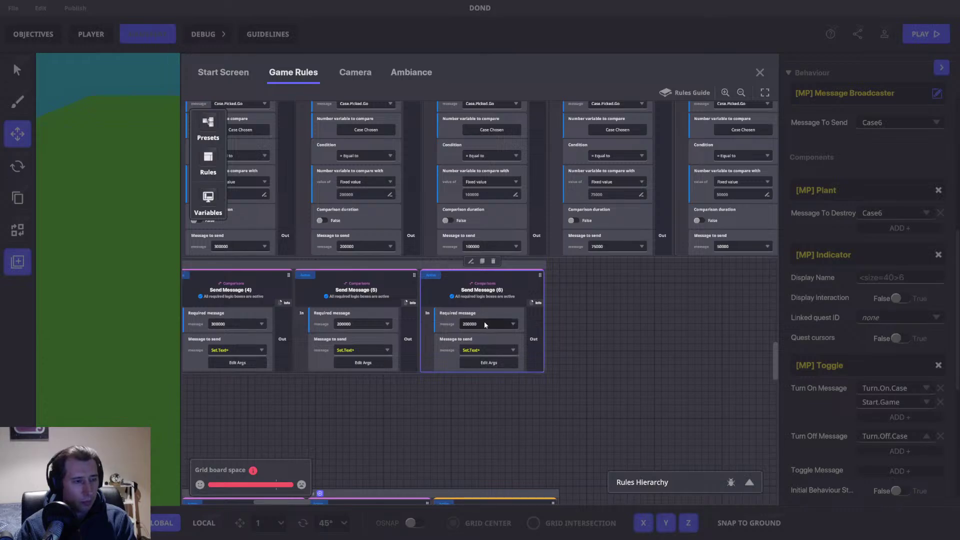
pyautogui.click(484, 324)
pyautogui.write('100000')
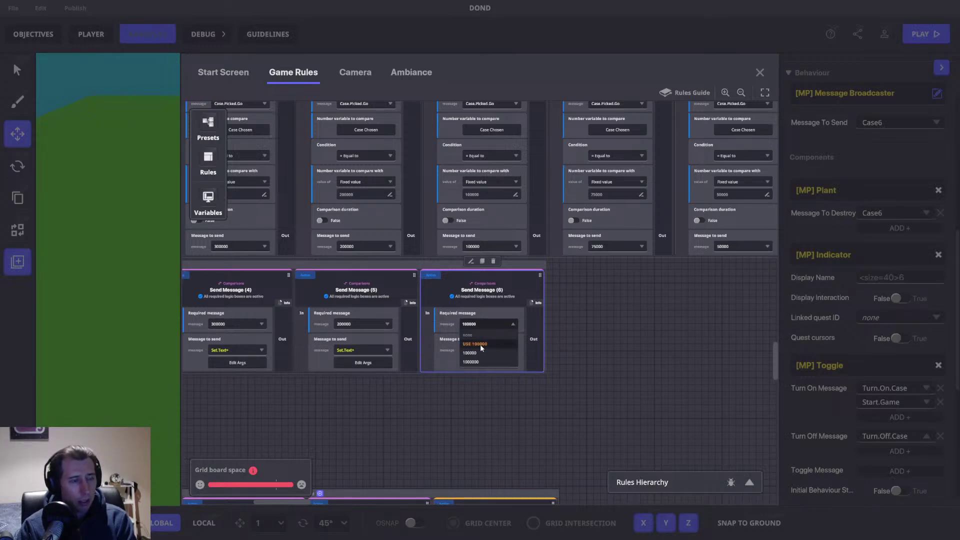
pyautogui.click(476, 343)
pyautogui.click(486, 360)
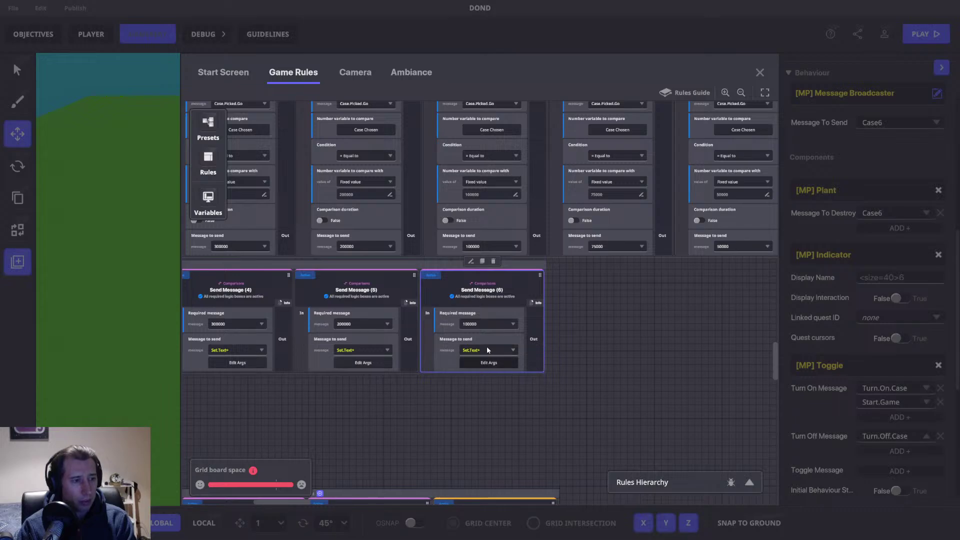
pyautogui.doubleClick(472, 241)
pyautogui.write('100')
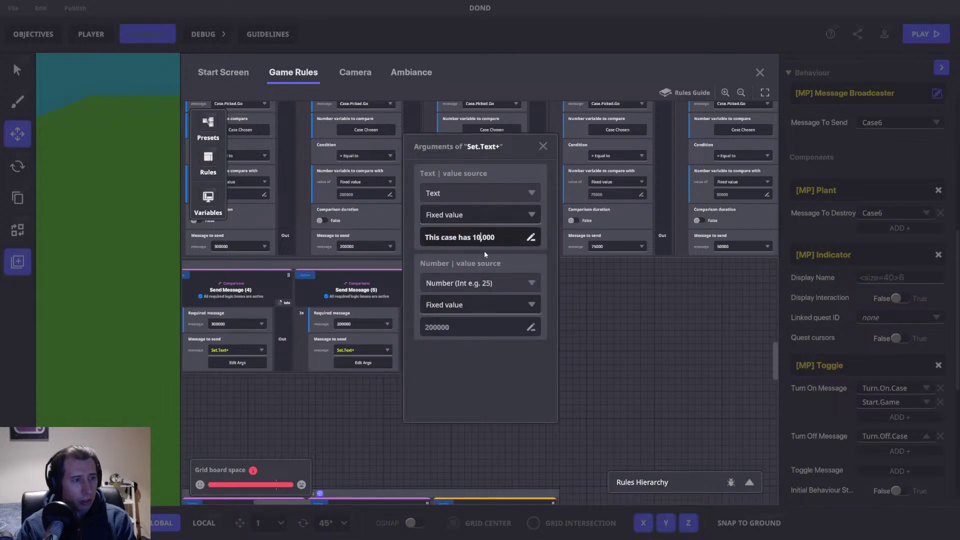
pyautogui.click(467, 326)
pyautogui.write('100000')
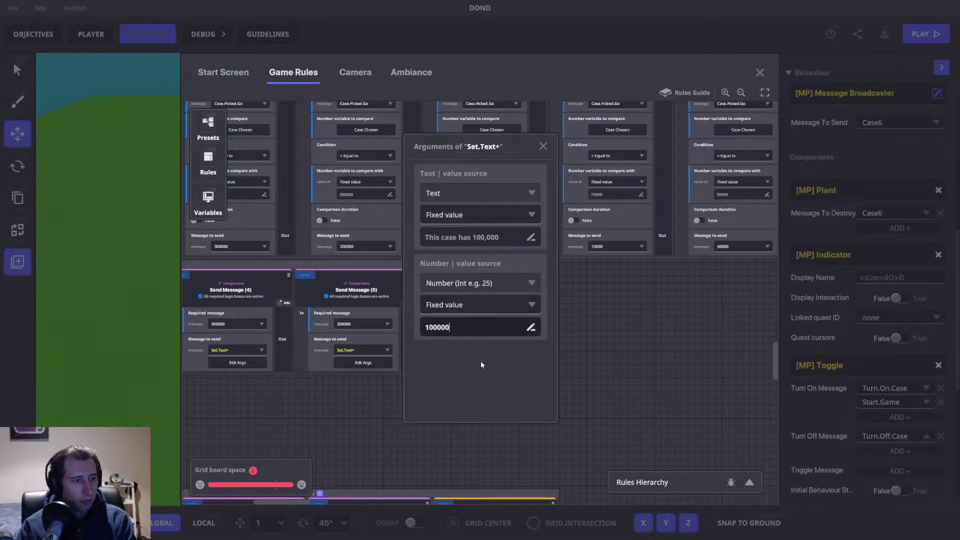
pyautogui.click(543, 146)
pyautogui.moveTo(611, 336); pyautogui.dragTo(433, 345)
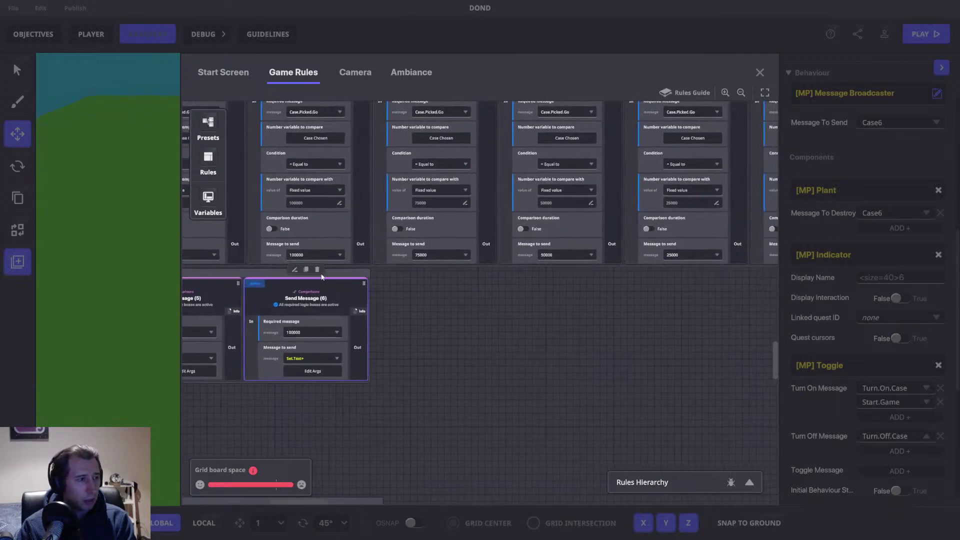
# Step: Duplicate into Send Message (7) requiring 75000, sending 'This case has 75,000' with 75000
pyautogui.click(306, 270)
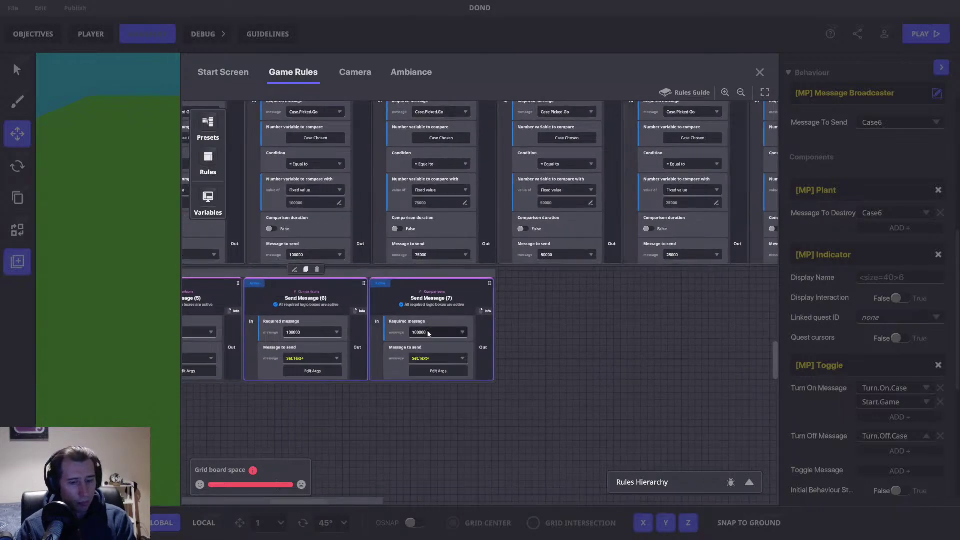
pyautogui.click(454, 334)
pyautogui.write('7')
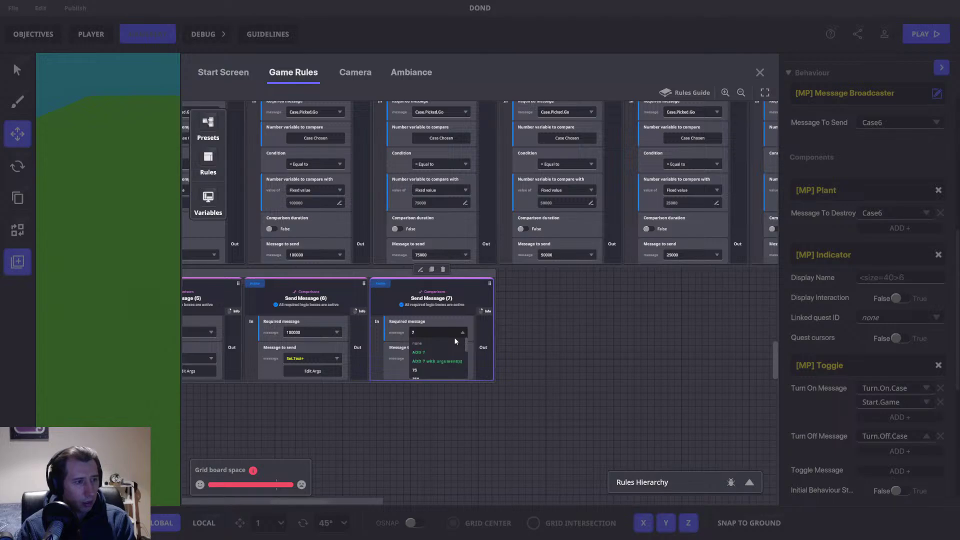
pyautogui.write('5000')
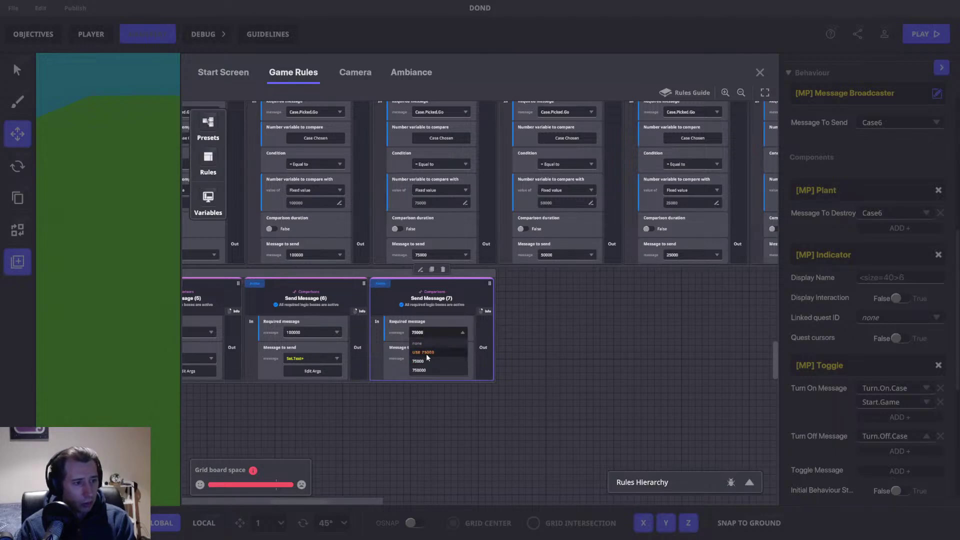
pyautogui.click(434, 353)
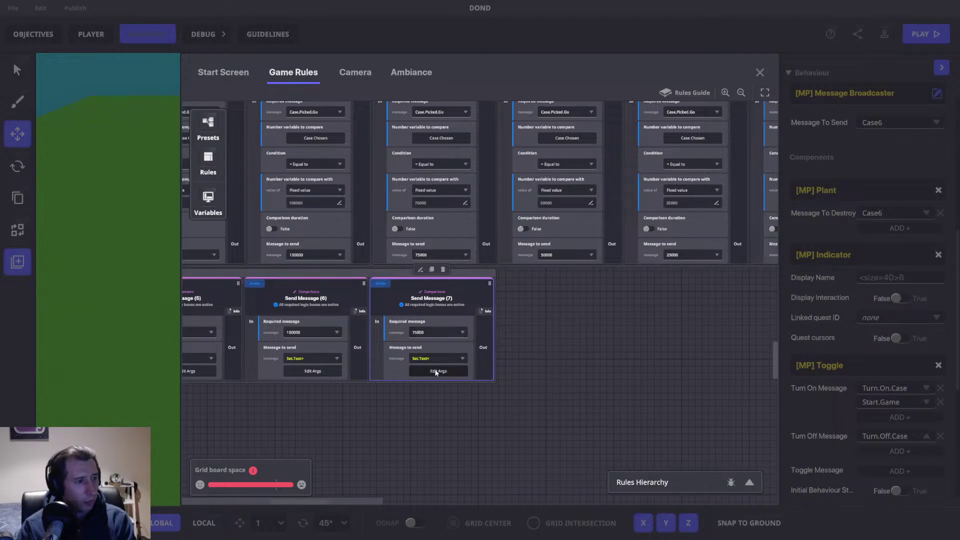
pyautogui.click(438, 371)
pyautogui.click(480, 238)
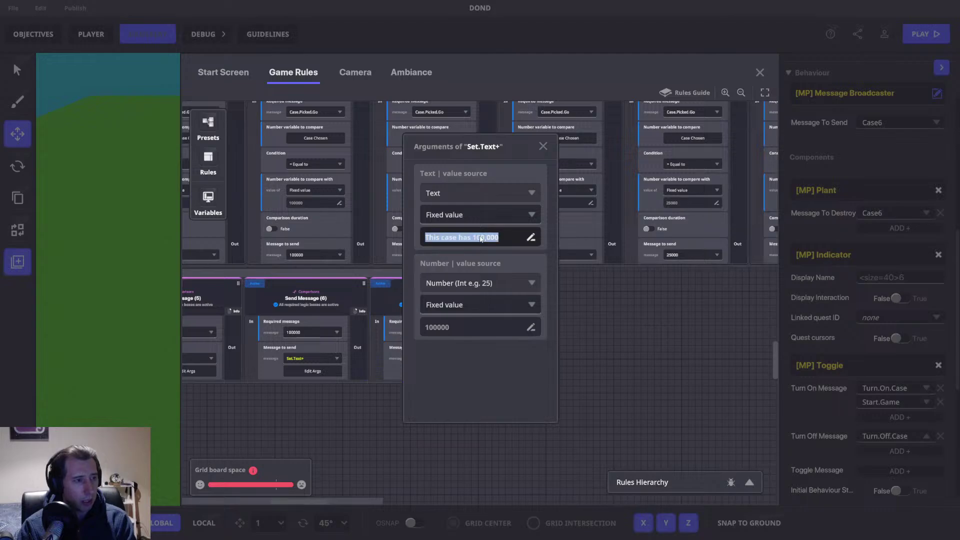
pyautogui.doubleClick(480, 238)
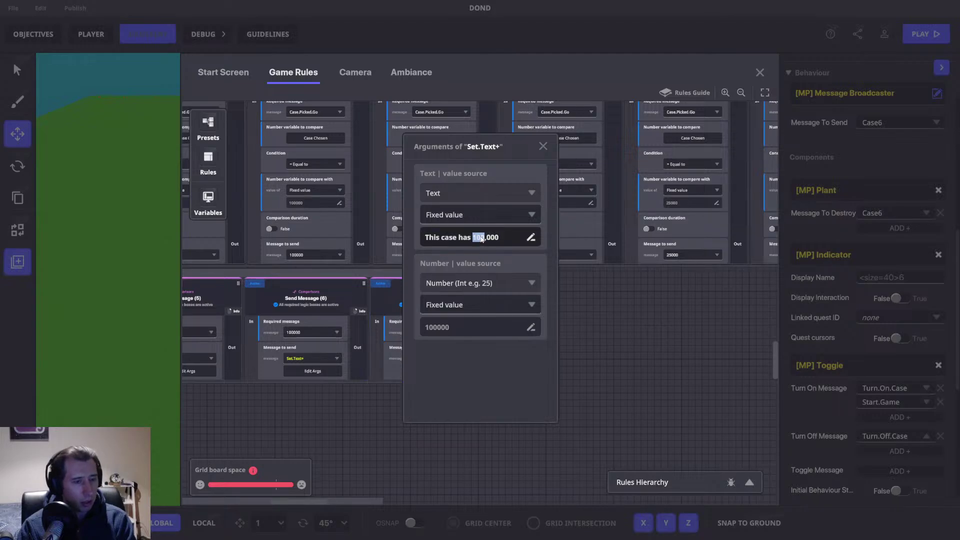
pyautogui.write('75')
pyautogui.click(442, 328)
pyautogui.write('75000')
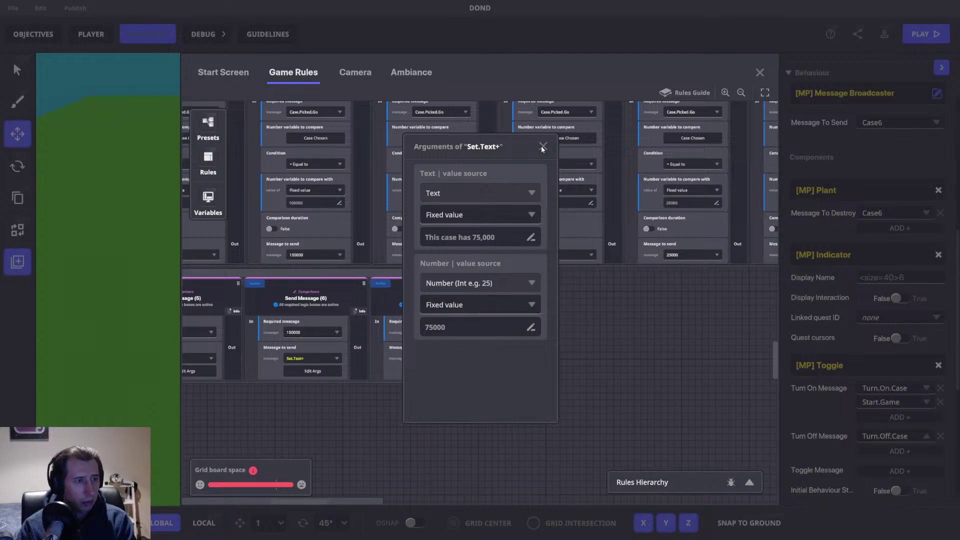
pyautogui.click(542, 146)
# Step: Duplicate into Send Message (8) requiring 50000, sending 'This case has 50,000' with 50000
pyautogui.click(477, 289)
pyautogui.click(432, 270)
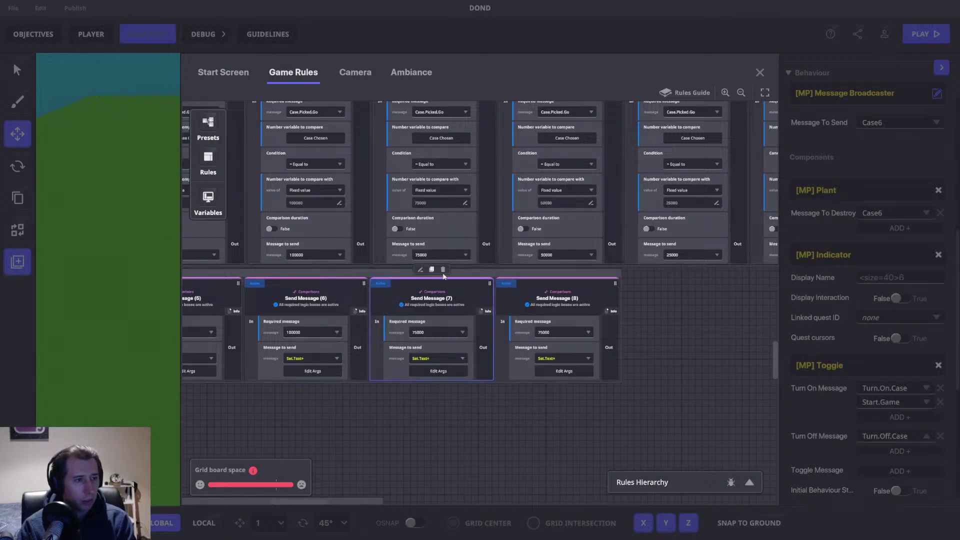
pyautogui.moveTo(519, 297); pyautogui.dragTo(459, 294)
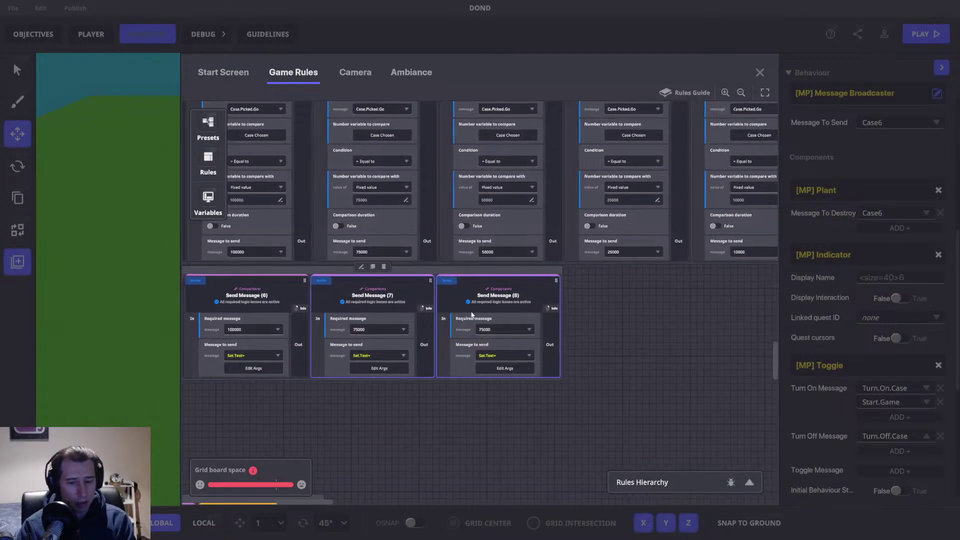
pyautogui.click(493, 330)
pyautogui.write('50000')
pyautogui.click(525, 369)
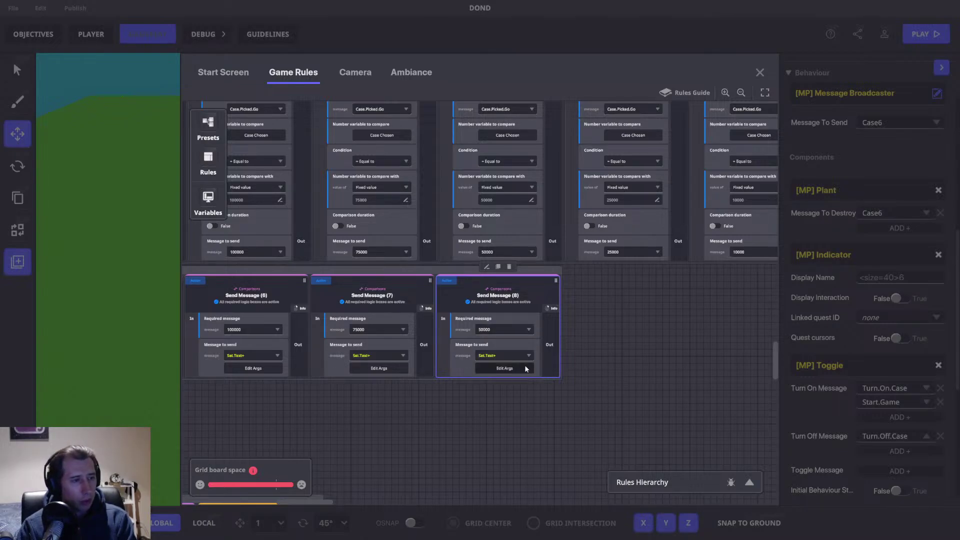
pyautogui.click(522, 368)
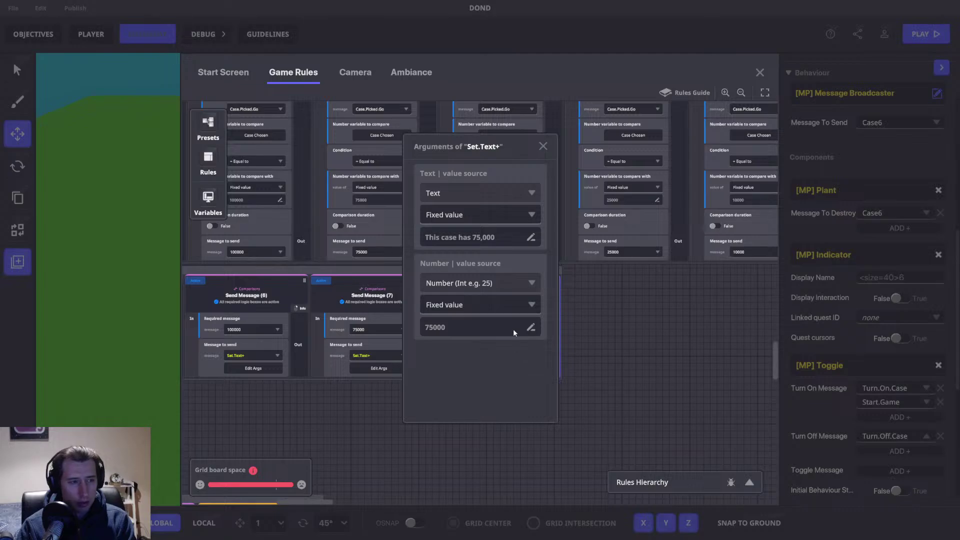
pyautogui.doubleClick(479, 237)
pyautogui.write('50')
pyautogui.doubleClick(476, 326)
pyautogui.write('50000')
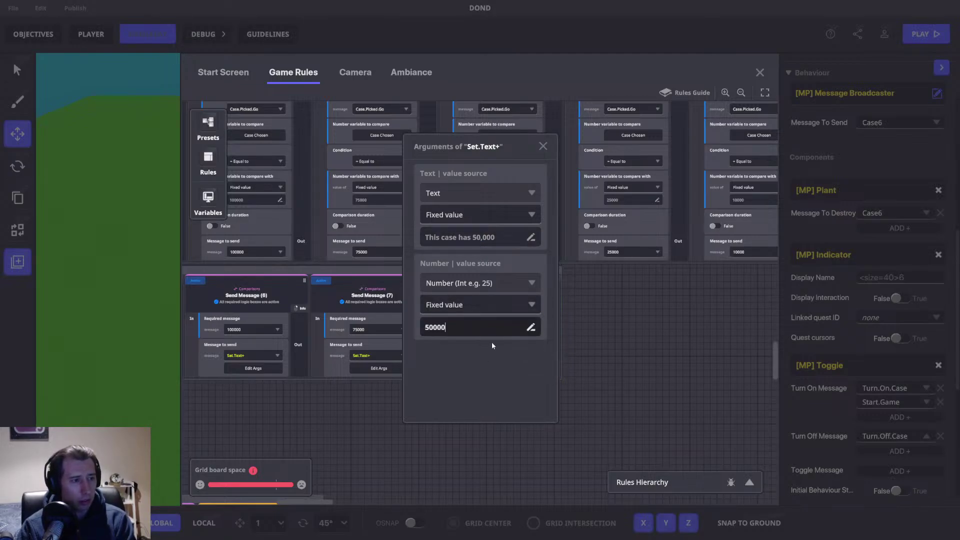
pyautogui.click(543, 146)
# Step: Duplicate into Send Message (9) requiring 25000, sending 'This case has 25,000' with 25000
pyautogui.moveTo(556, 352); pyautogui.dragTo(458, 359)
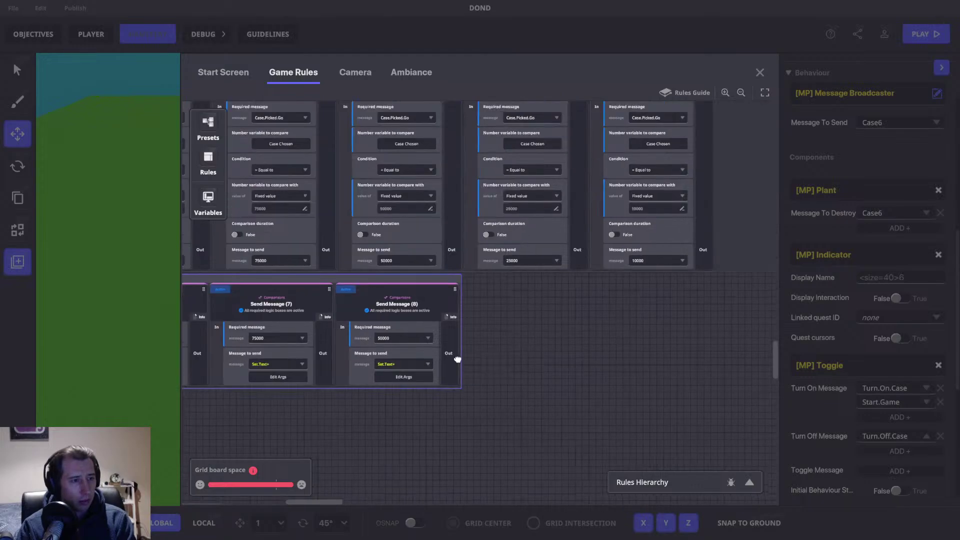
pyautogui.click(367, 315)
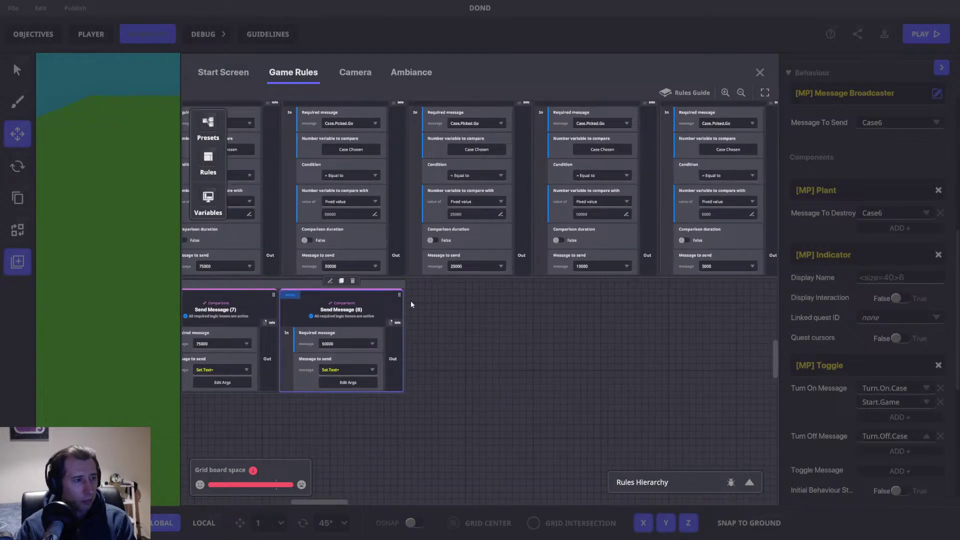
pyautogui.hotkey('ctrl', 'd')
pyautogui.click(473, 342)
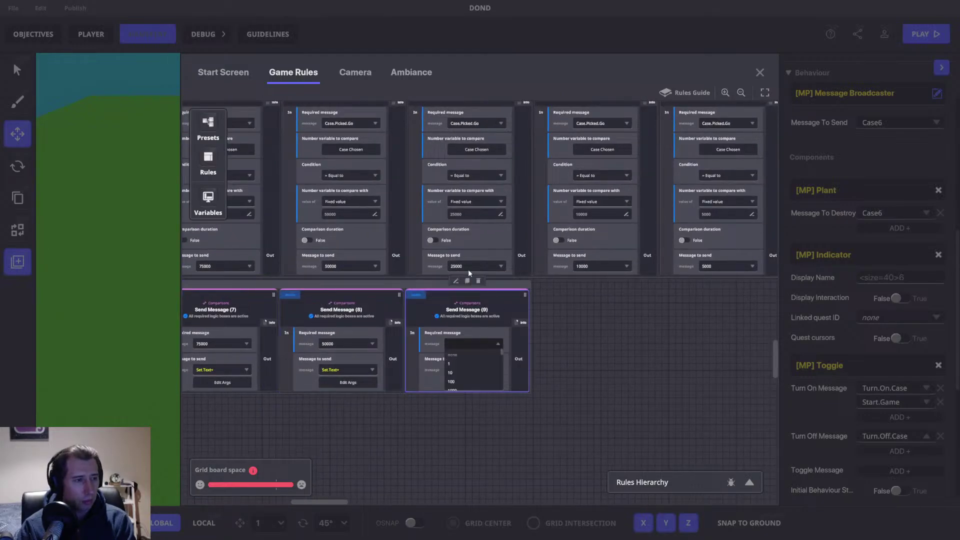
pyautogui.write('25000')
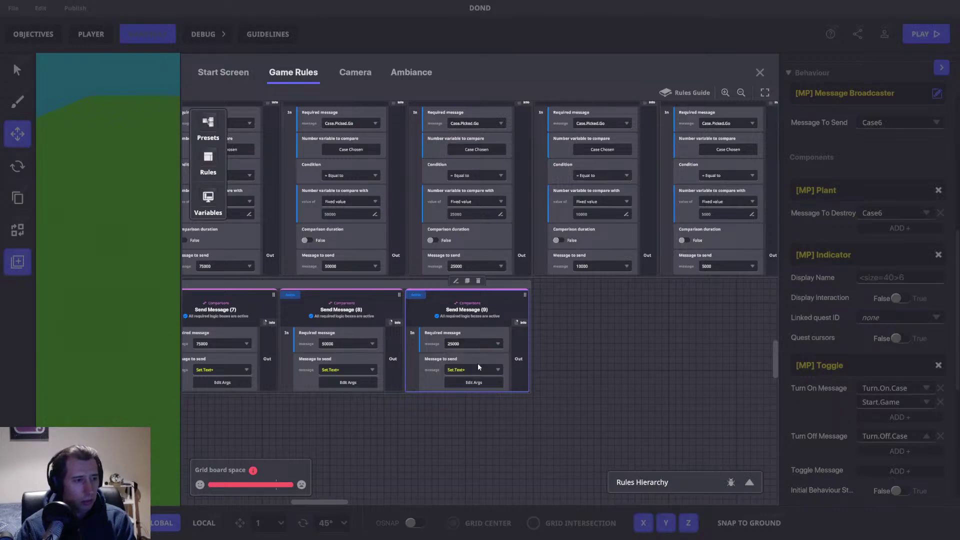
pyautogui.click(475, 363)
pyautogui.click(473, 382)
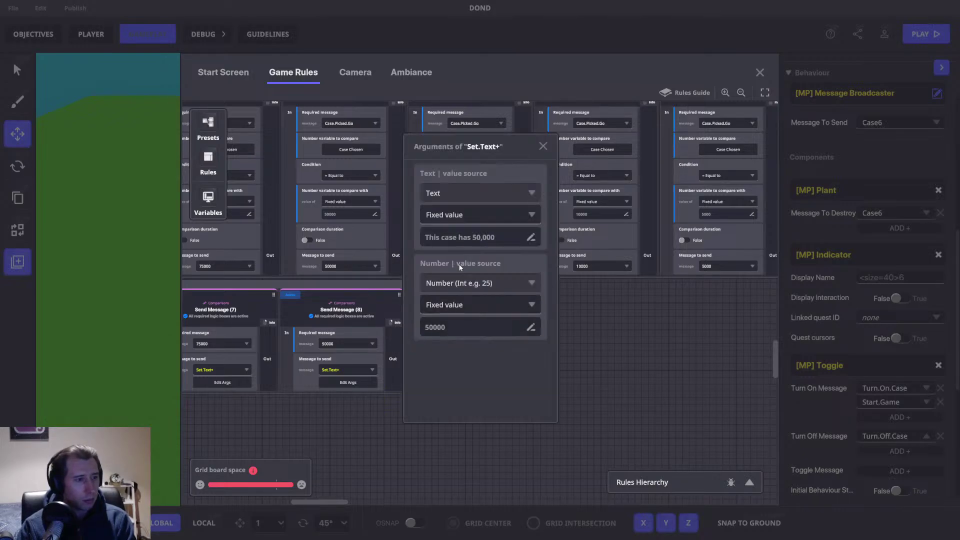
pyautogui.doubleClick(476, 238)
pyautogui.write('25')
pyautogui.doubleClick(455, 326)
pyautogui.write('25000')
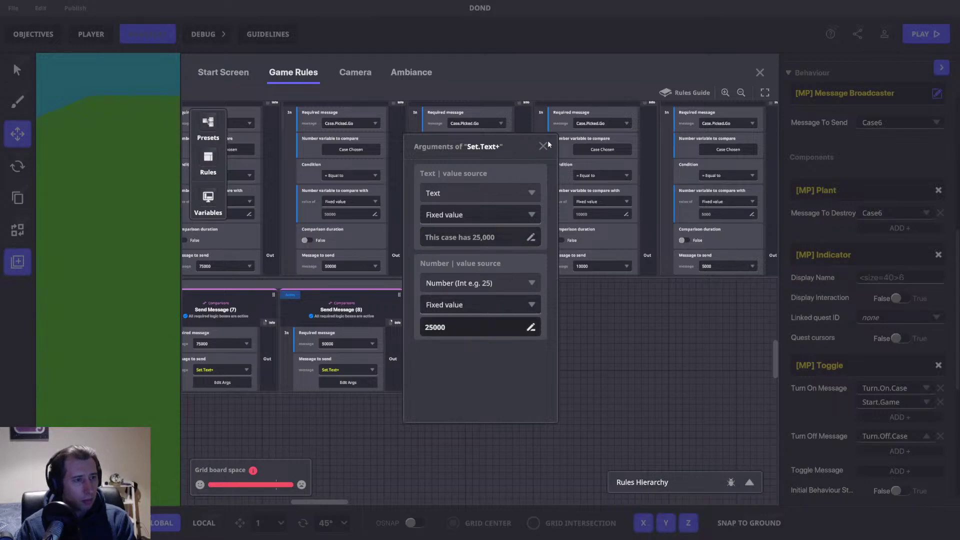
pyautogui.click(543, 146)
# Step: Duplicate into Send Message (10) requiring 10000, sending 'This case has 10,000' with 10000
pyautogui.moveTo(563, 345); pyautogui.dragTo(440, 355)
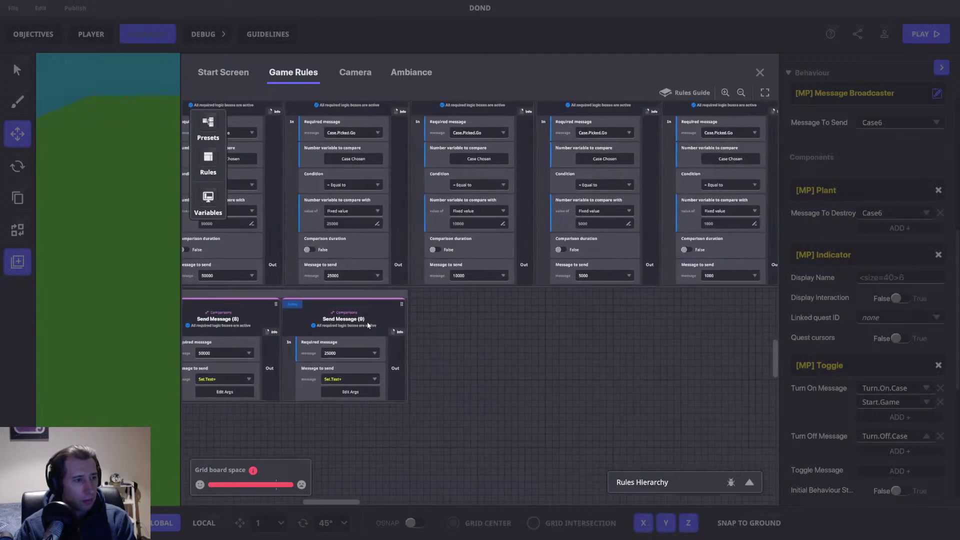
pyautogui.click(343, 290)
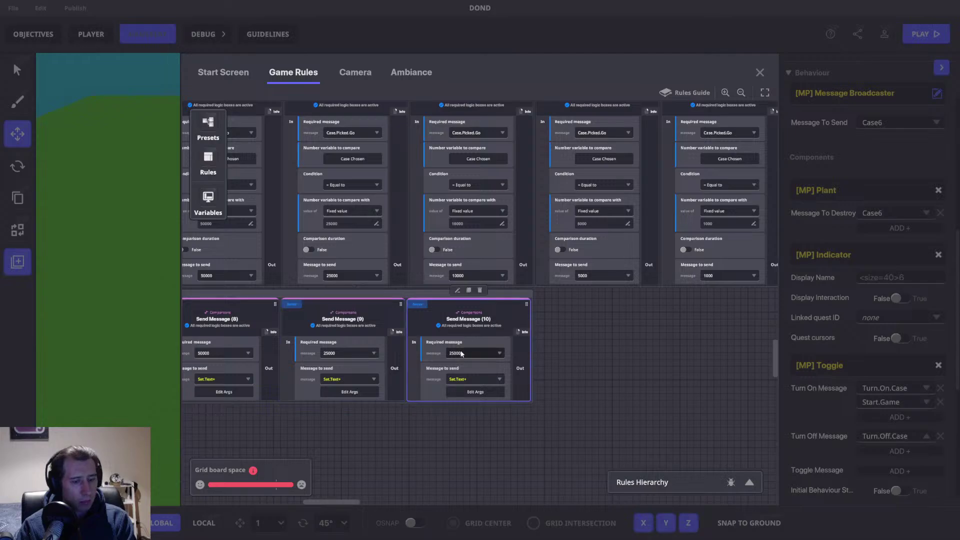
pyautogui.click(461, 353)
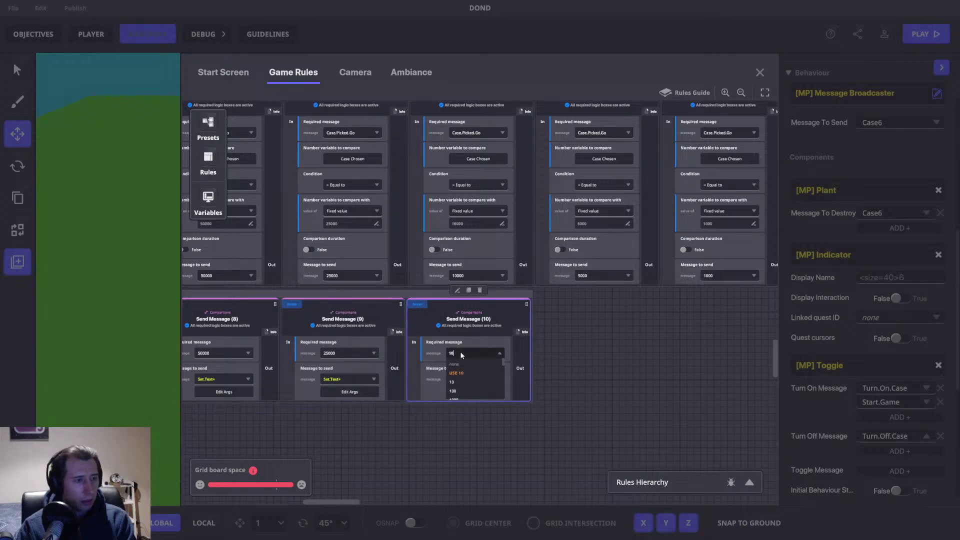
pyautogui.write('10000')
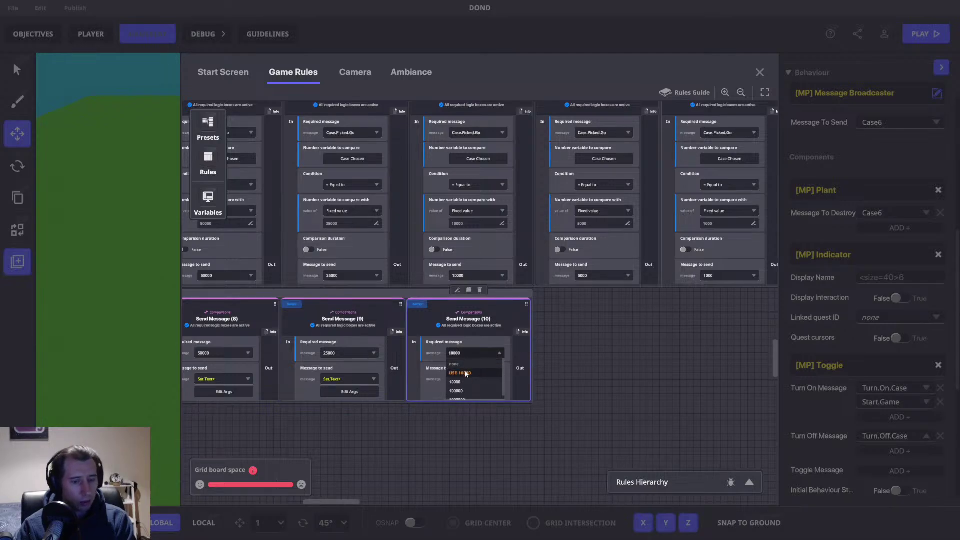
pyautogui.click(484, 375)
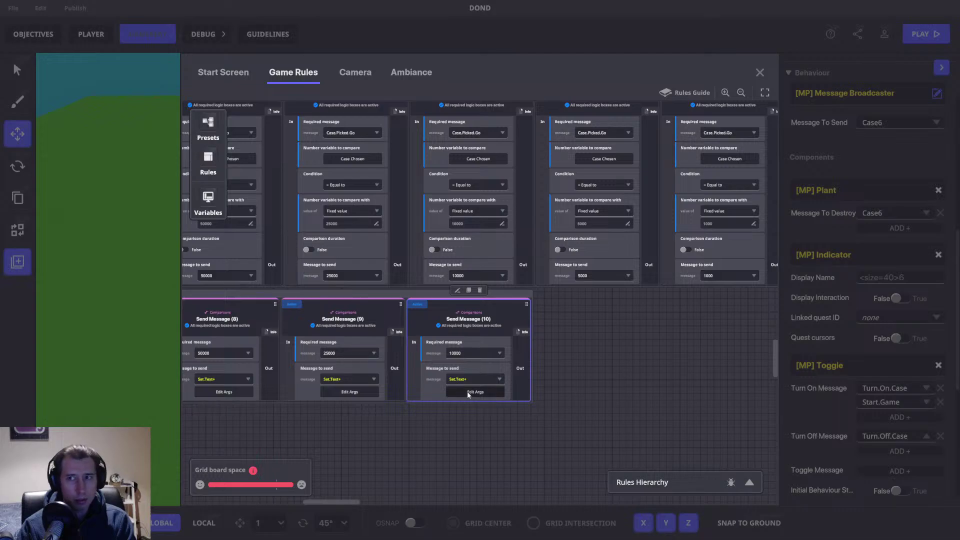
pyautogui.click(467, 391)
pyautogui.doubleClick(479, 238)
pyautogui.write('10')
pyautogui.click(454, 328)
pyautogui.write('10000')
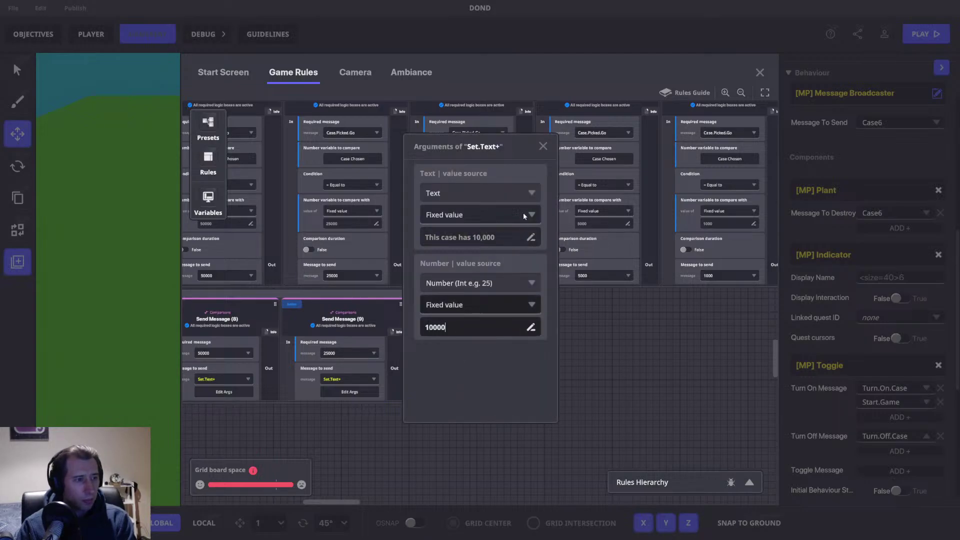
pyautogui.press('Return')
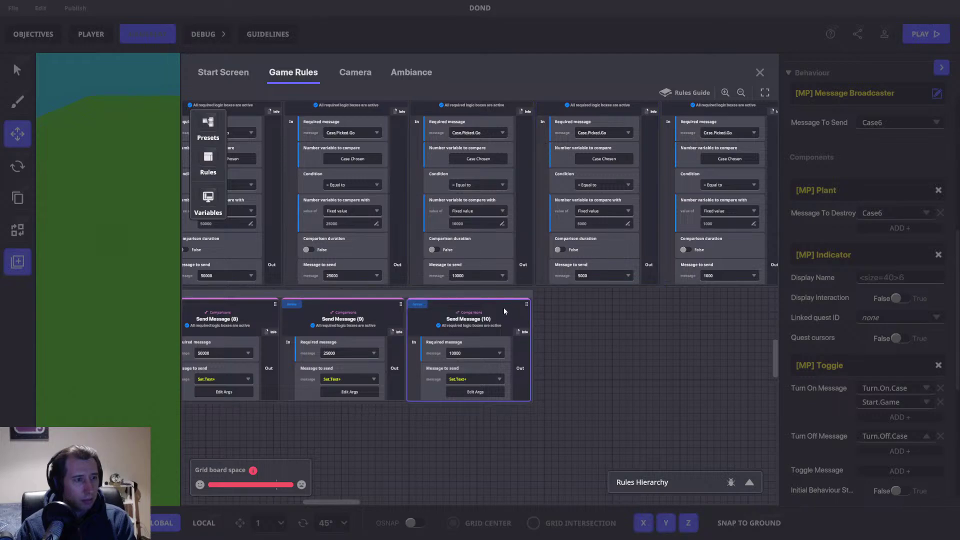
# Step: Duplicate into Send Message (11) requiring 5000, sending 'This case has 5,000' with 5000
pyautogui.click(468, 291)
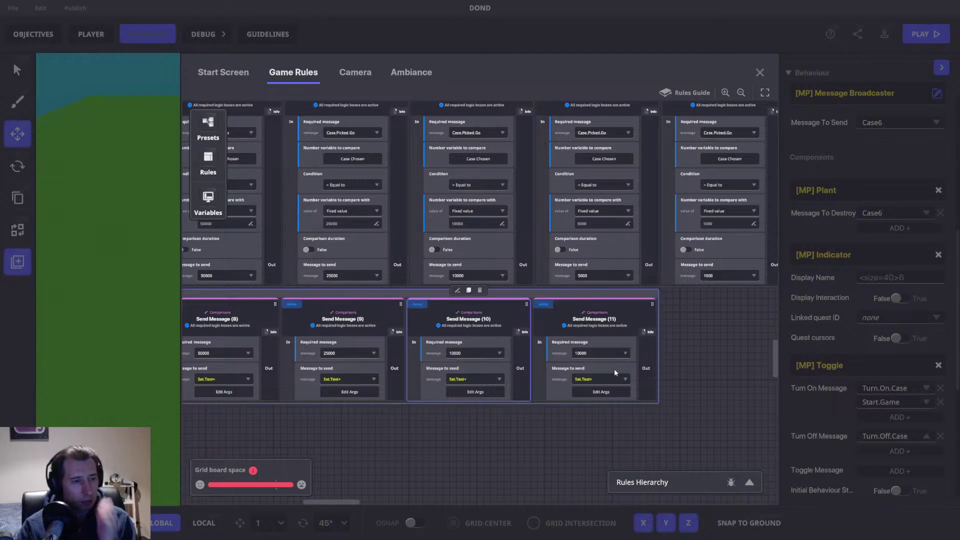
pyautogui.click(591, 356)
pyautogui.write('5000')
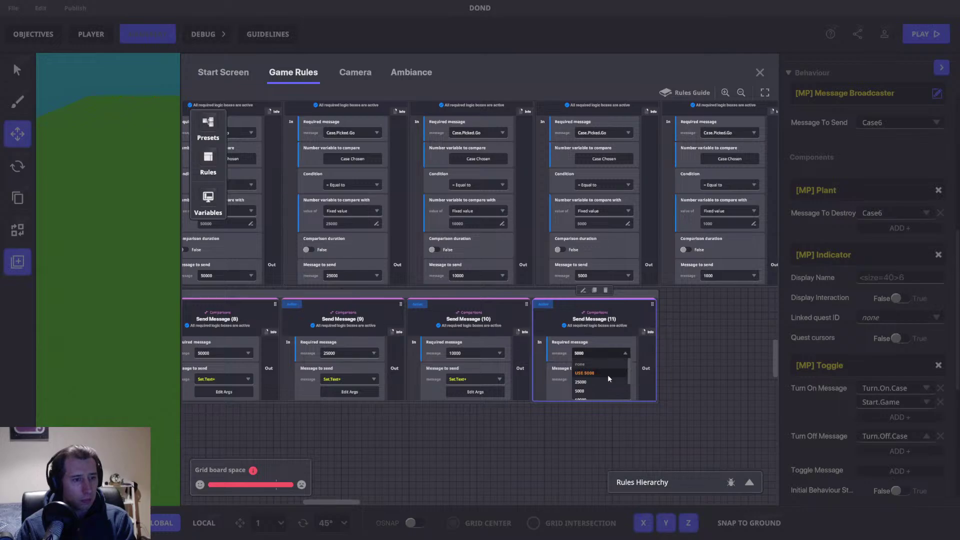
pyautogui.click(595, 377)
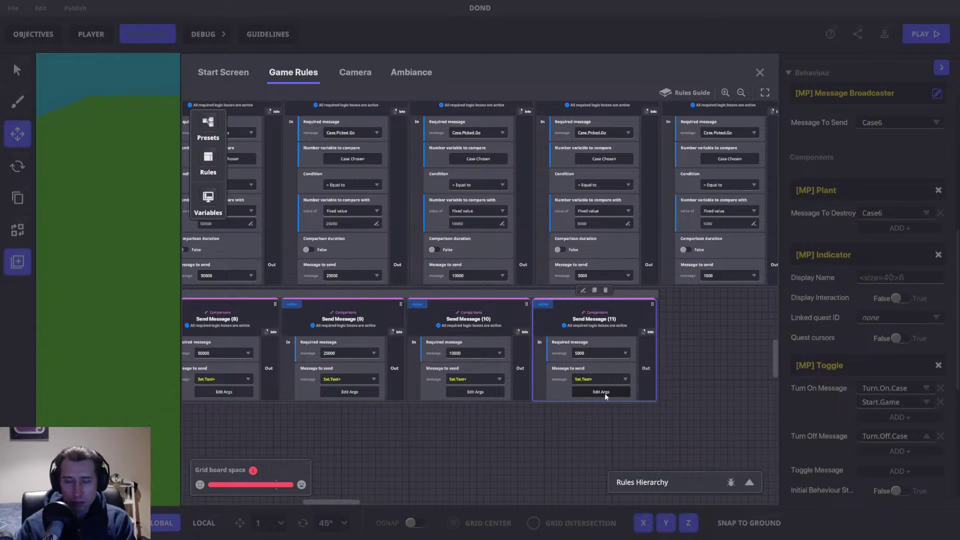
pyautogui.click(604, 392)
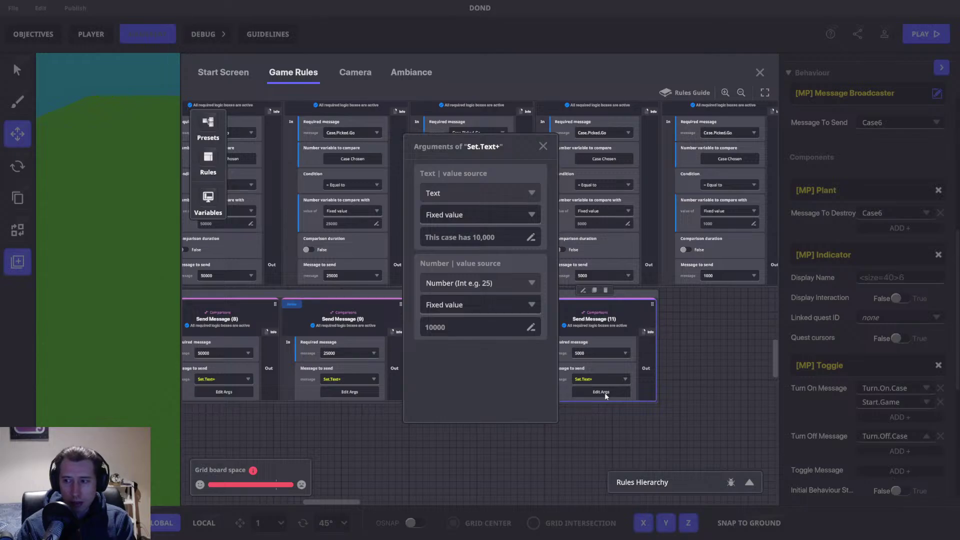
pyautogui.click(475, 237)
pyautogui.moveTo(472, 236); pyautogui.dragTo(478, 237)
pyautogui.write('5')
pyautogui.click(476, 326)
pyautogui.write('5000')
pyautogui.click(542, 146)
# Step: Duplicate into Send Message (12) requiring 1000, sending 'This case has 1,000' with 1000
pyautogui.moveTo(628, 328); pyautogui.dragTo(433, 327)
pyautogui.moveTo(418, 311)
pyautogui.click(398, 294)
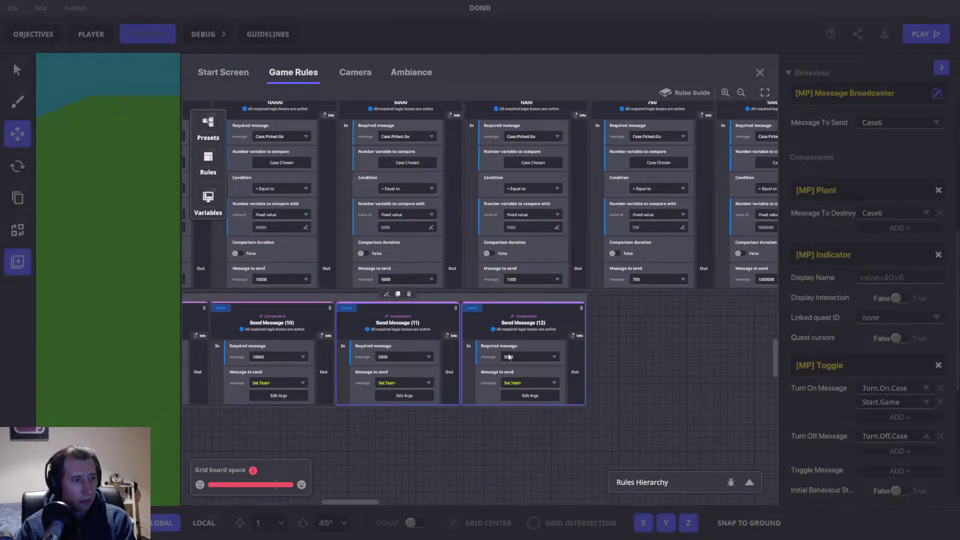
pyautogui.click(515, 357)
pyautogui.write('1000')
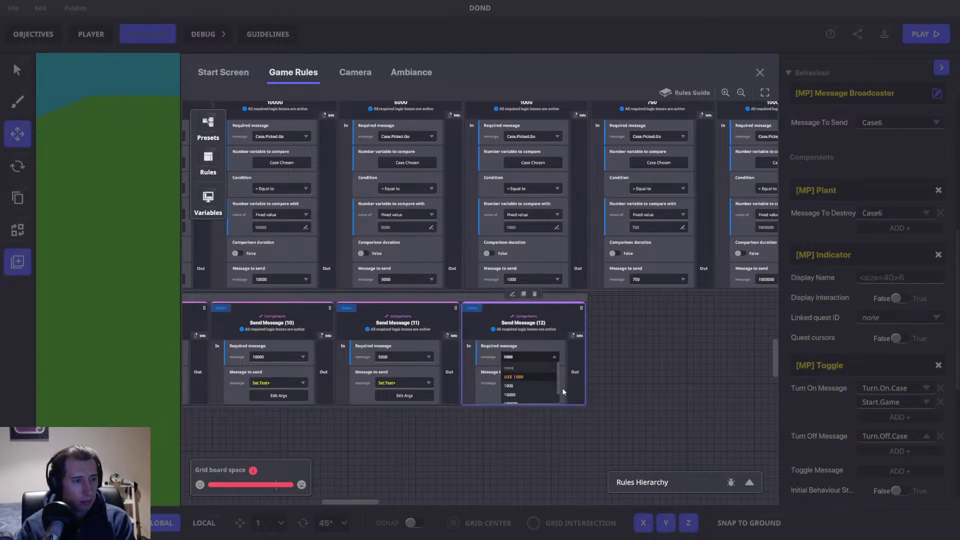
pyautogui.click(520, 395)
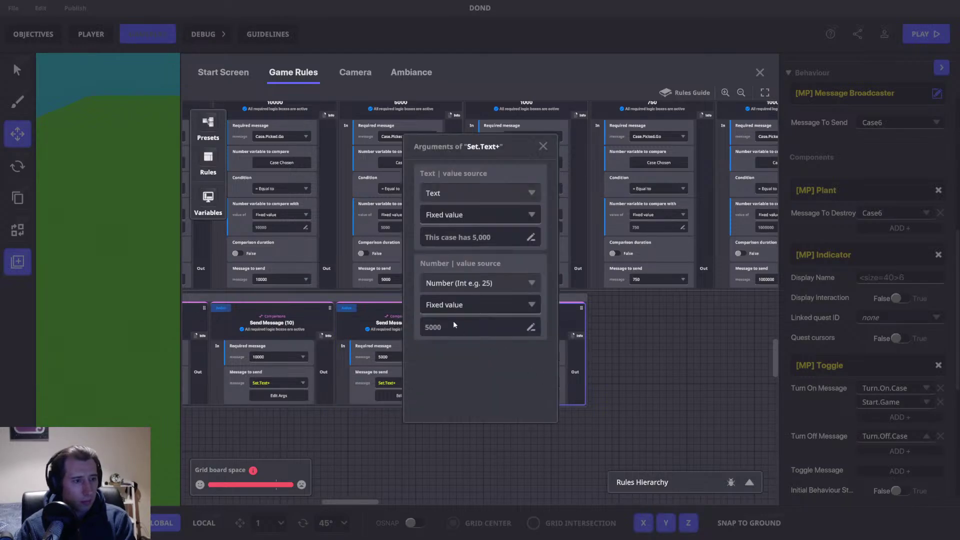
pyautogui.click(473, 237)
pyautogui.press('BackSpace')
pyautogui.write('1')
pyautogui.click(463, 327)
pyautogui.write('1000')
pyautogui.click(543, 146)
# Step: Duplicate the 1000 rule into a 750 rule sending 'This case has 750' with number 750
pyautogui.moveTo(665, 347); pyautogui.dragTo(385, 316)
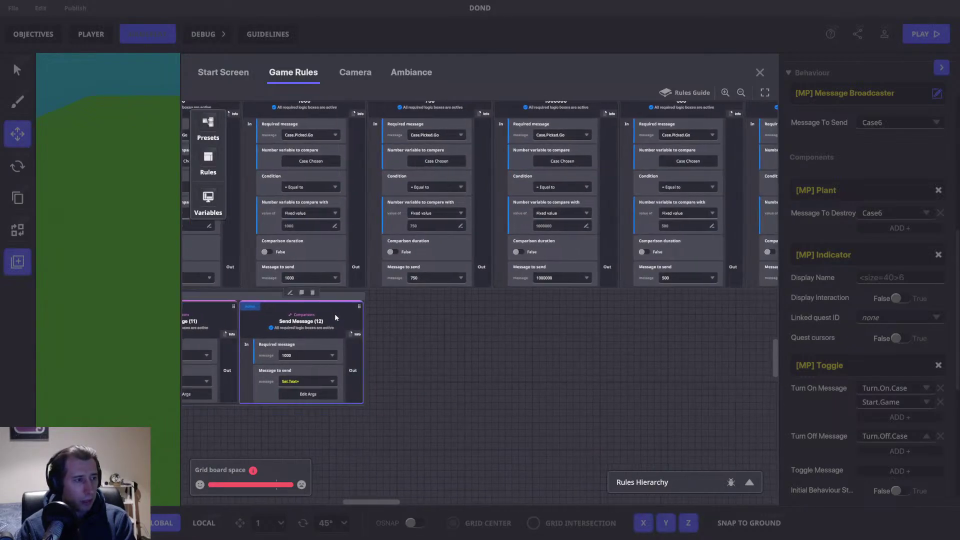
pyautogui.click(303, 294)
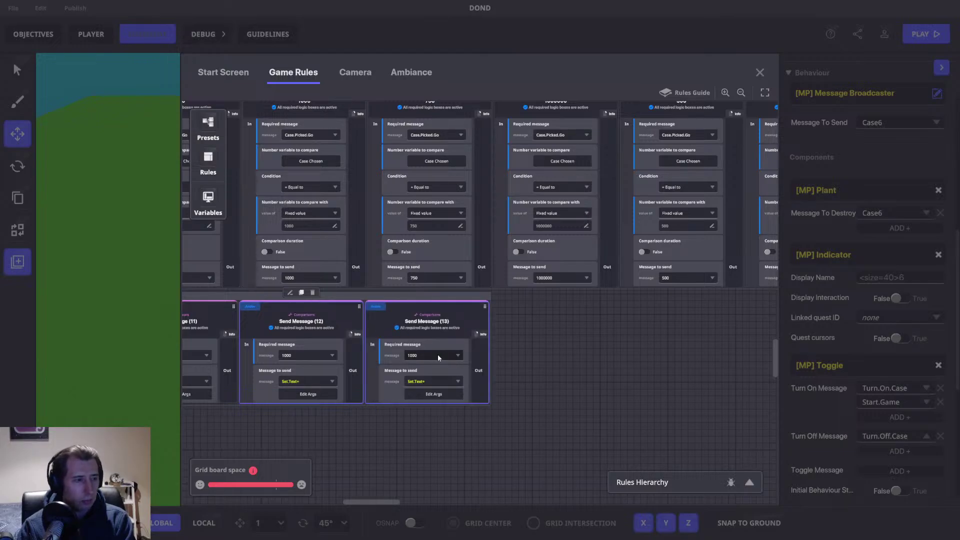
pyautogui.click(438, 356)
pyautogui.write('750')
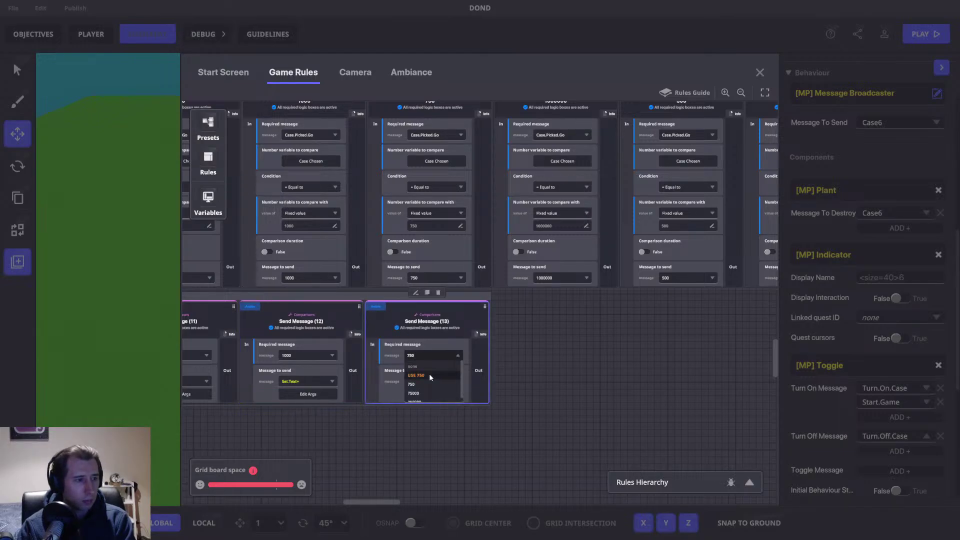
pyautogui.click(435, 385)
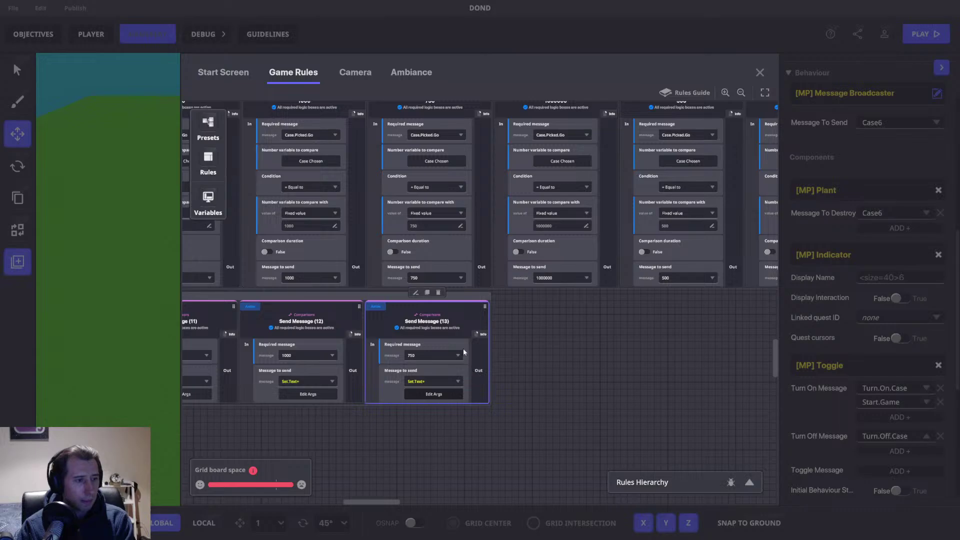
pyautogui.click(453, 393)
pyautogui.doubleClick(484, 238)
pyautogui.write('750')
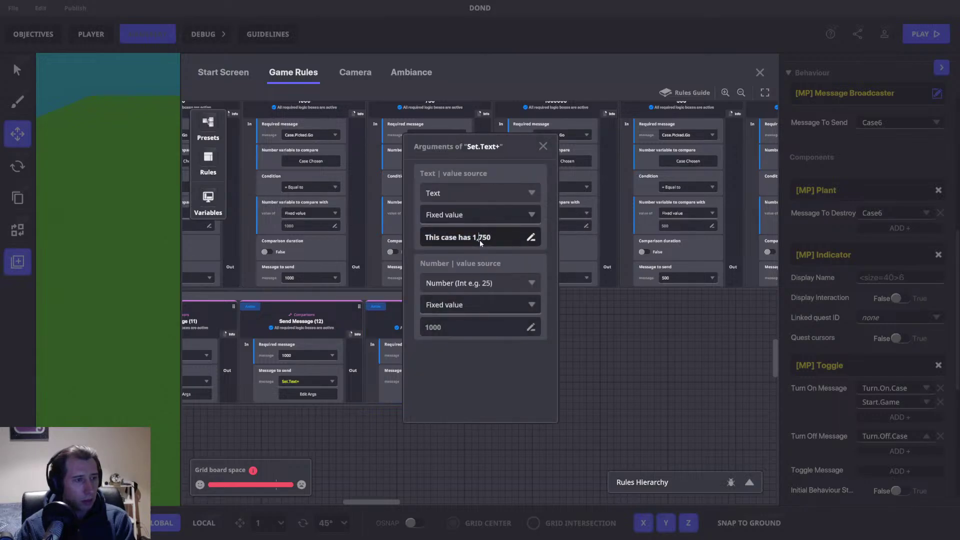
pyautogui.press('BackSpace')
pyautogui.press('BackSpace')
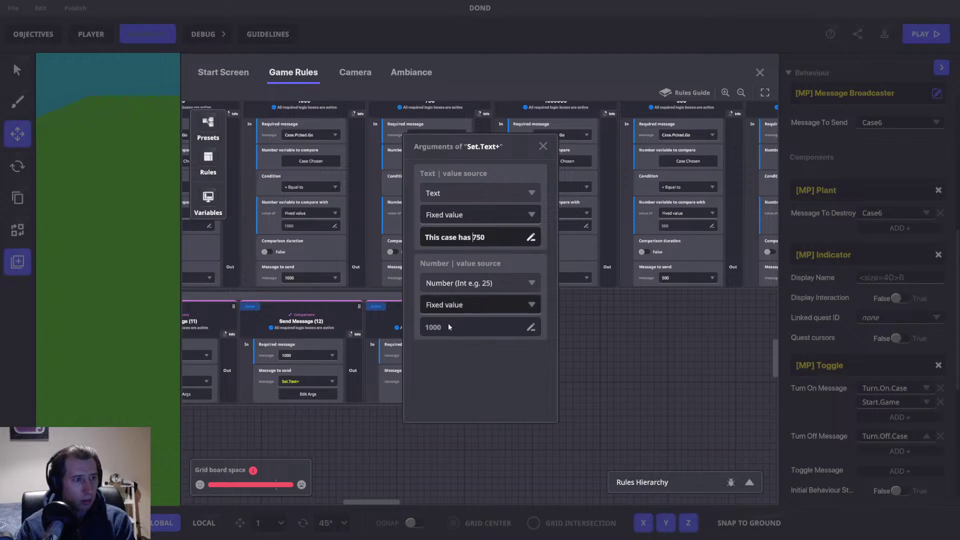
pyautogui.doubleClick(441, 327)
pyautogui.write('750')
pyautogui.click(518, 367)
pyautogui.click(543, 147)
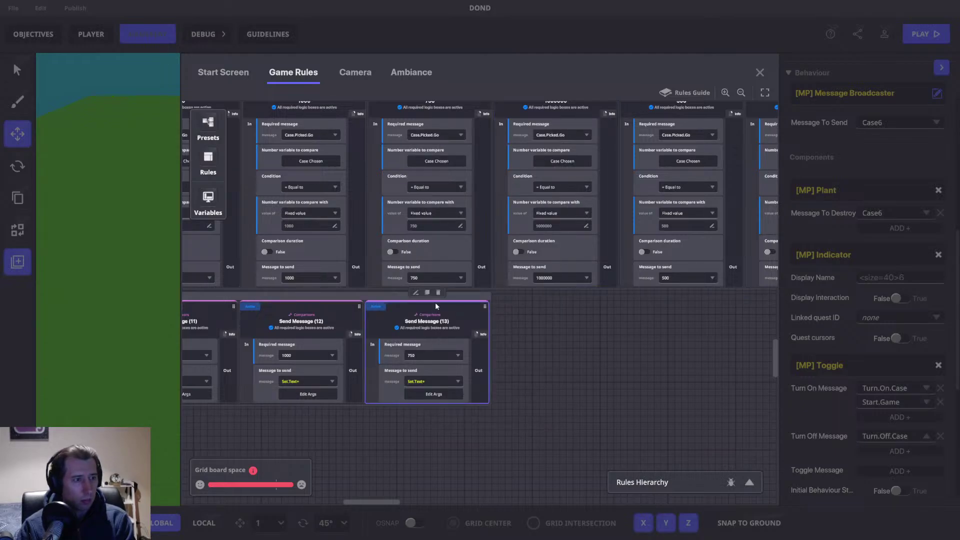
# Step: Duplicate it as Send Message (14) requiring 500, with text 'This case has 500' and number 500
pyautogui.click(426, 292)
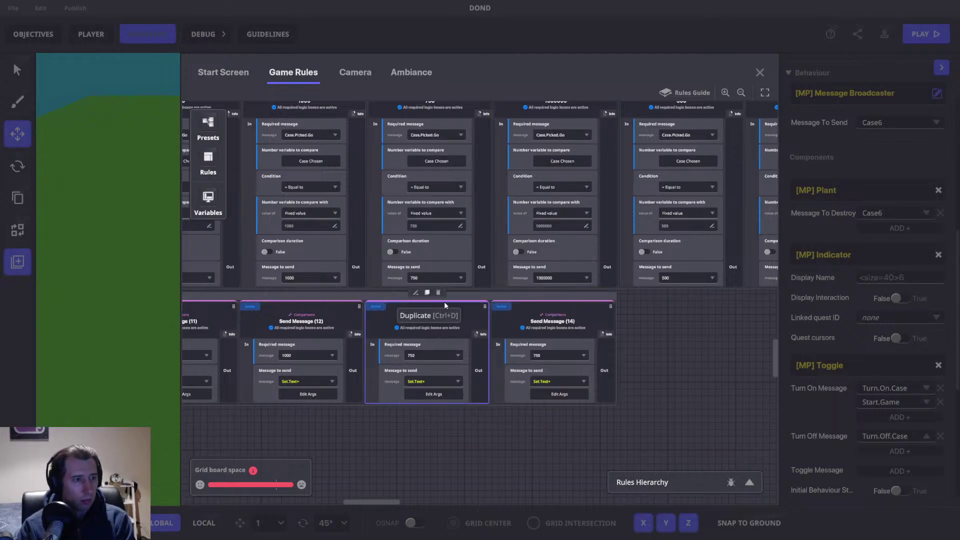
pyautogui.click(542, 356)
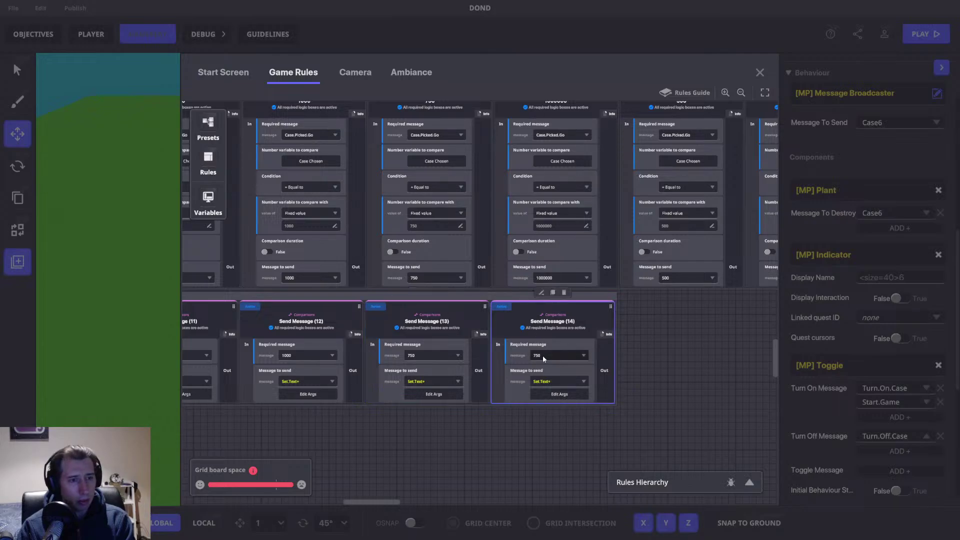
pyautogui.click(543, 357)
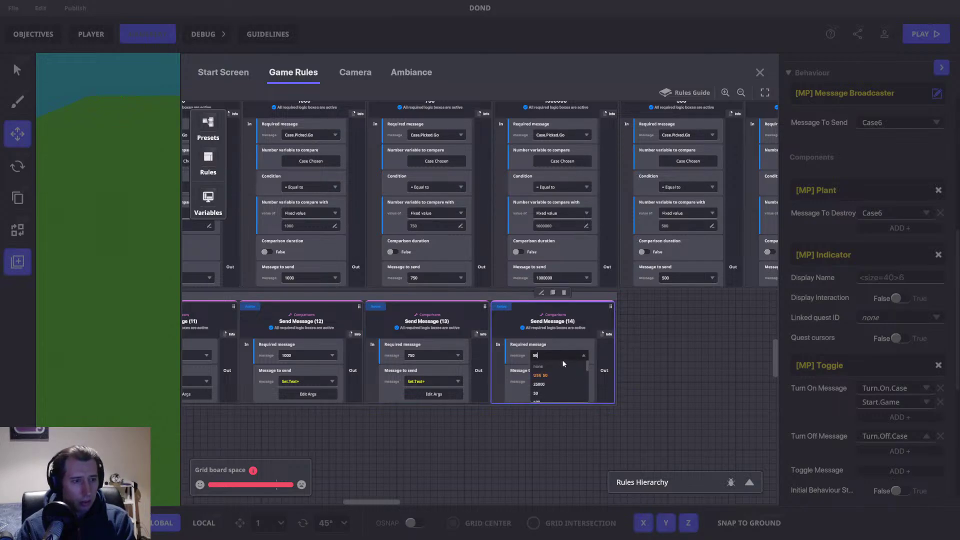
pyautogui.click(550, 374)
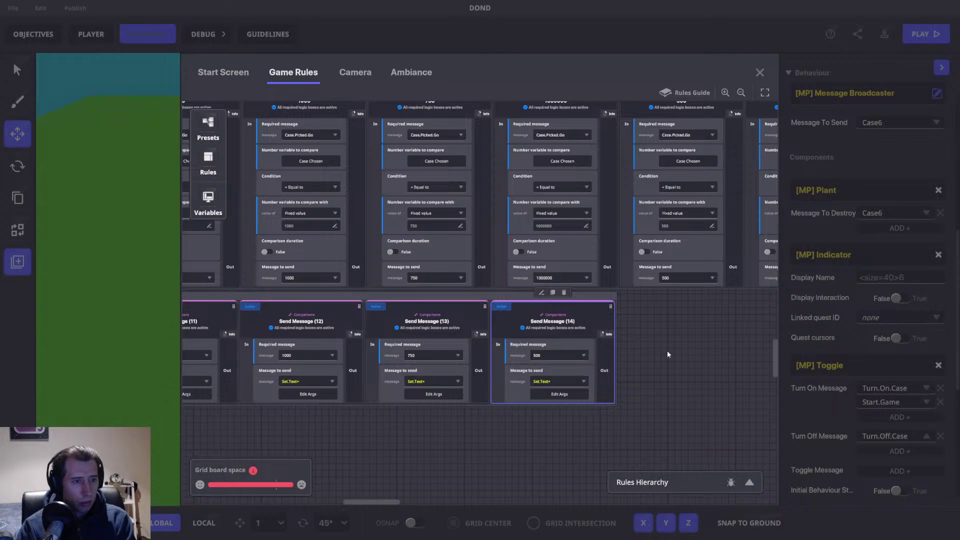
pyautogui.moveTo(665, 344); pyautogui.dragTo(542, 343)
pyautogui.moveTo(445, 302); pyautogui.dragTo(574, 297)
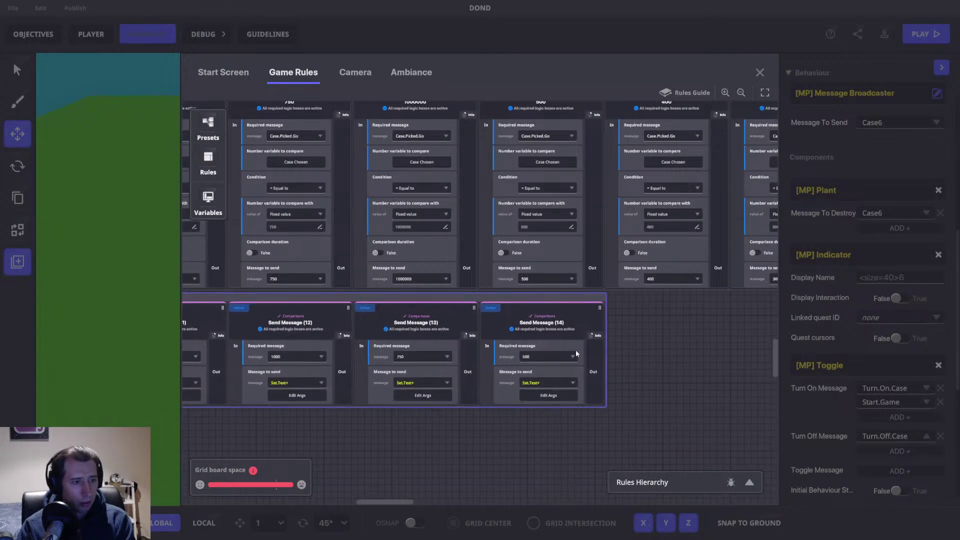
pyautogui.click(549, 395)
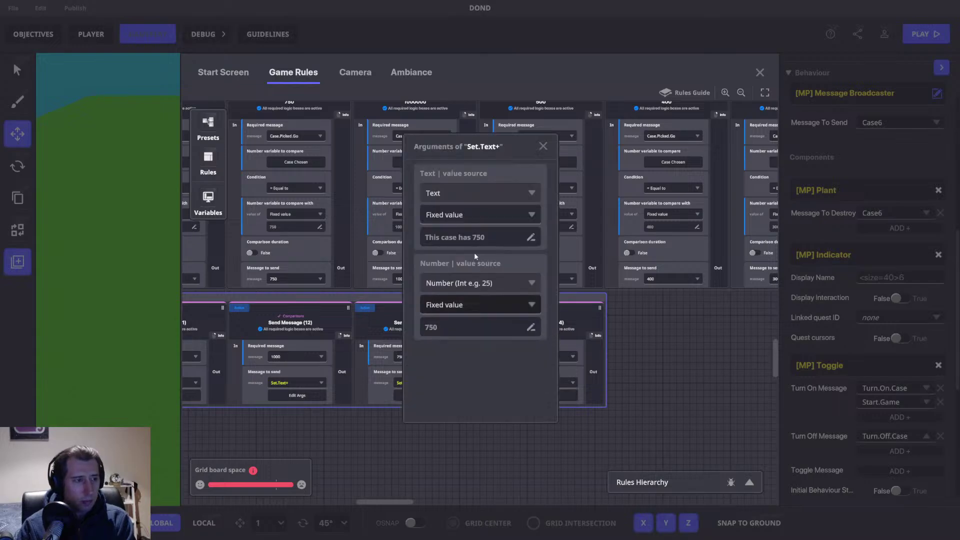
pyautogui.doubleClick(478, 238)
pyautogui.write('500')
pyautogui.click(476, 321)
pyautogui.write('500')
pyautogui.click(543, 145)
# Step: Add Send Message (15) requiring 400, sending 'This case has 400' with number 400
pyautogui.moveTo(595, 336); pyautogui.dragTo(436, 314)
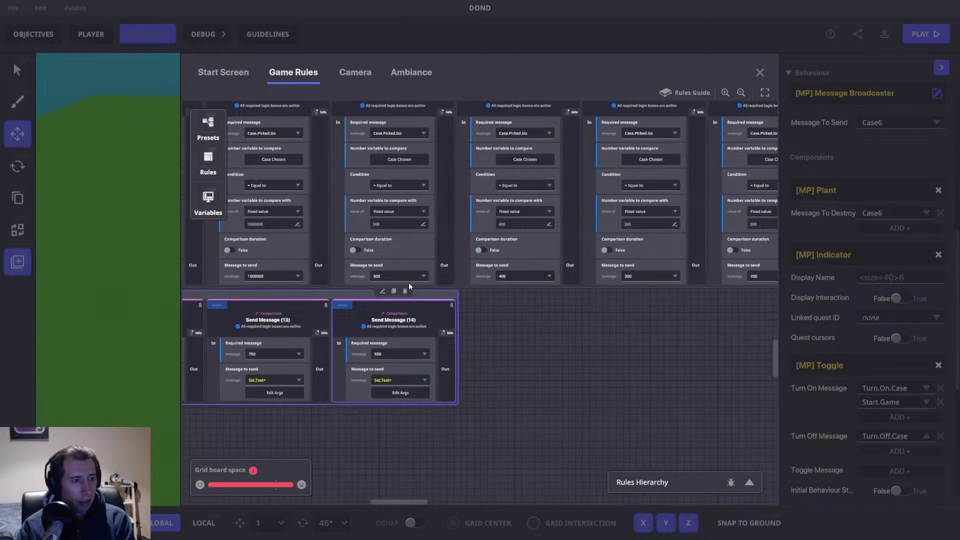
pyautogui.click(395, 291)
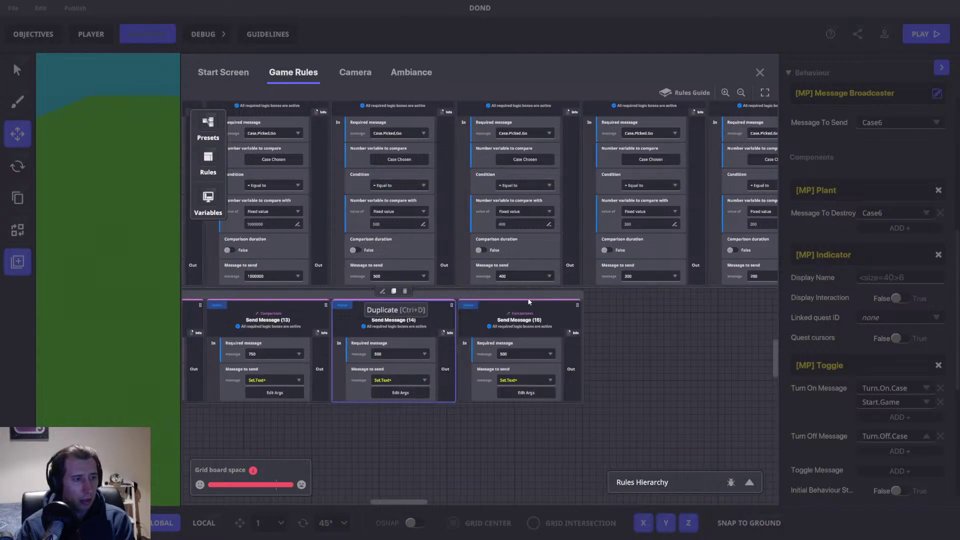
pyautogui.click(513, 353)
pyautogui.write('400')
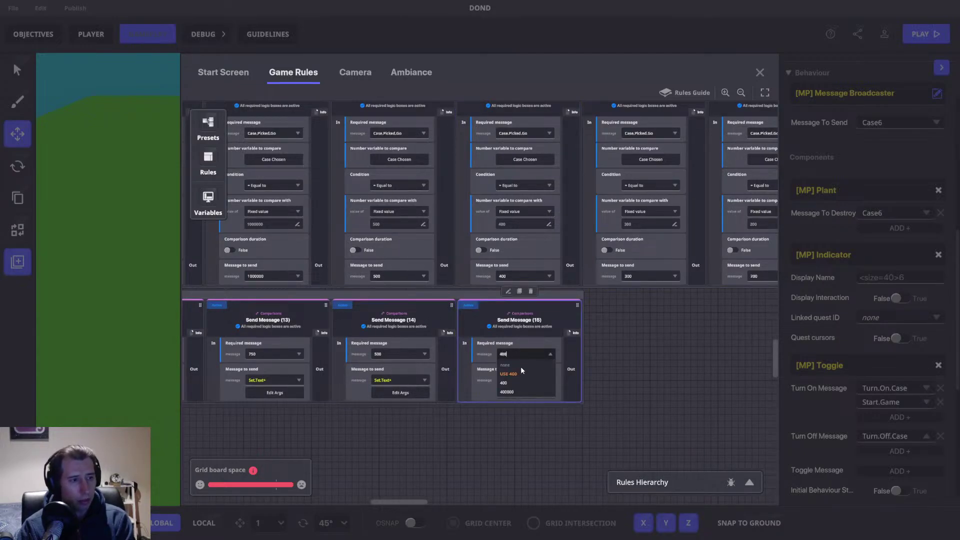
pyautogui.click(521, 375)
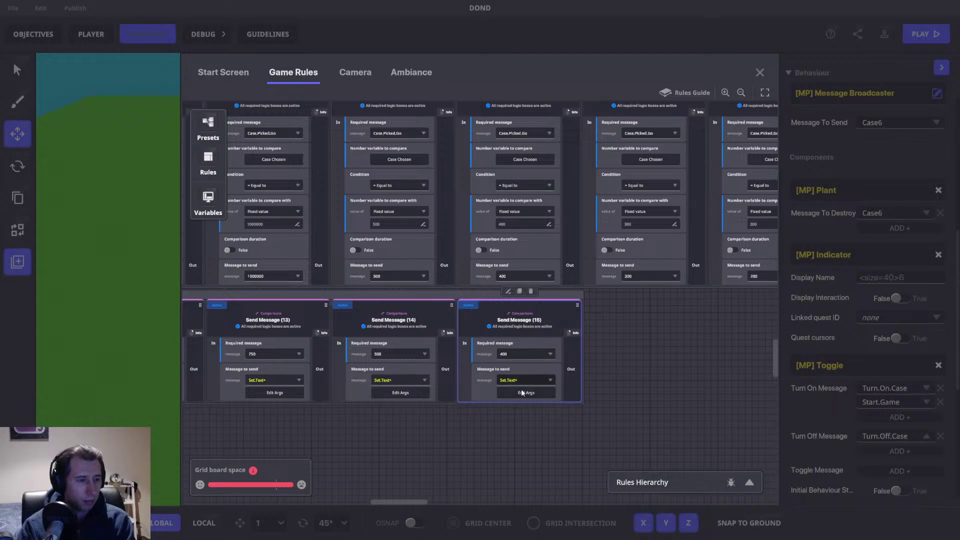
pyautogui.click(472, 239)
pyautogui.press('BackSpace')
pyautogui.press('BackSpace')
pyautogui.press('BackSpace')
pyautogui.write('400')
pyautogui.click(451, 325)
pyautogui.write('400')
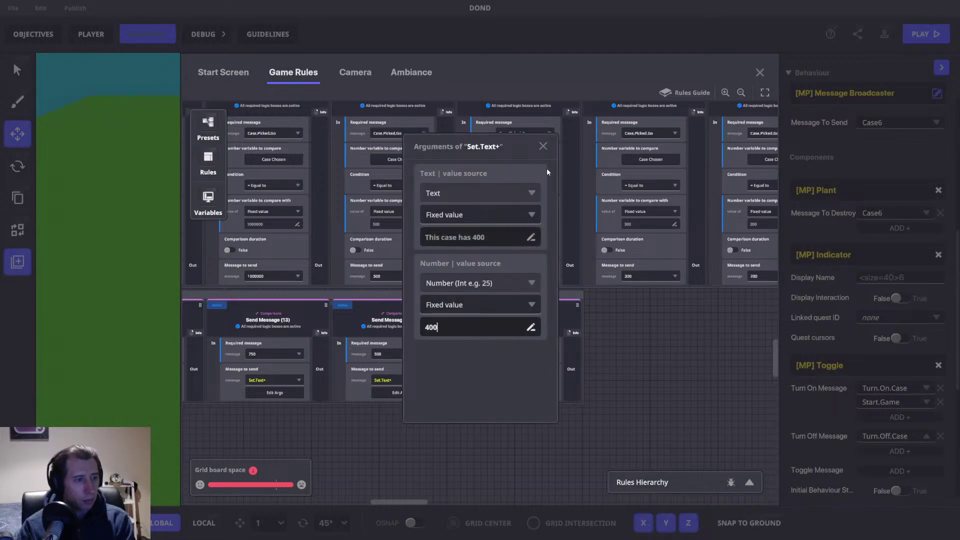
pyautogui.click(543, 146)
# Step: Duplicate the 400 rule into a 300 rule with case text 'This case has 300'
pyautogui.moveTo(595, 325); pyautogui.dragTo(429, 325)
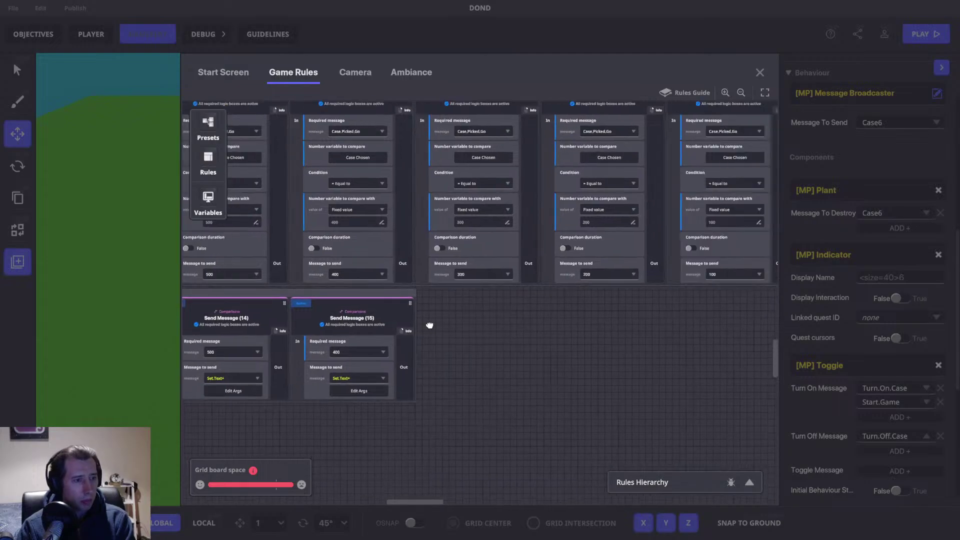
pyautogui.click(351, 289)
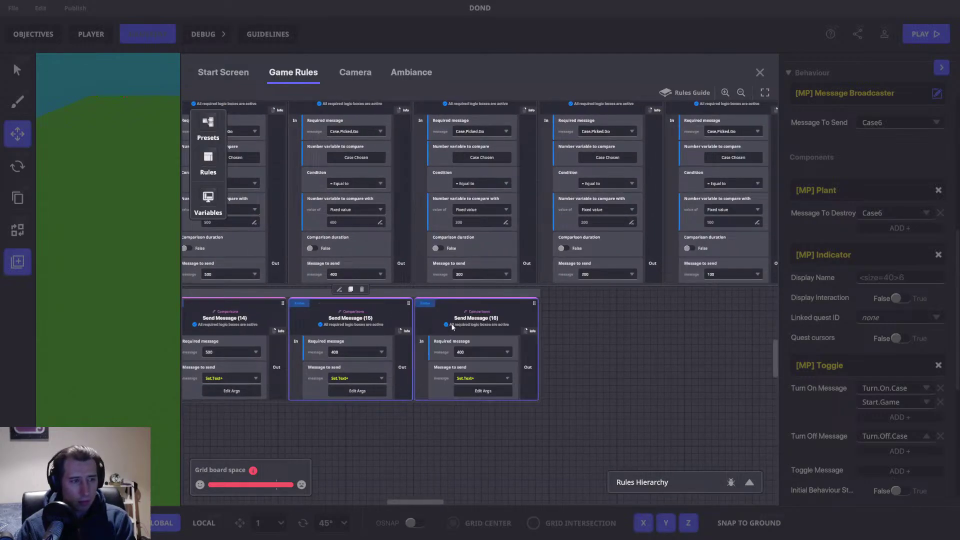
pyautogui.click(474, 350)
pyautogui.write('300')
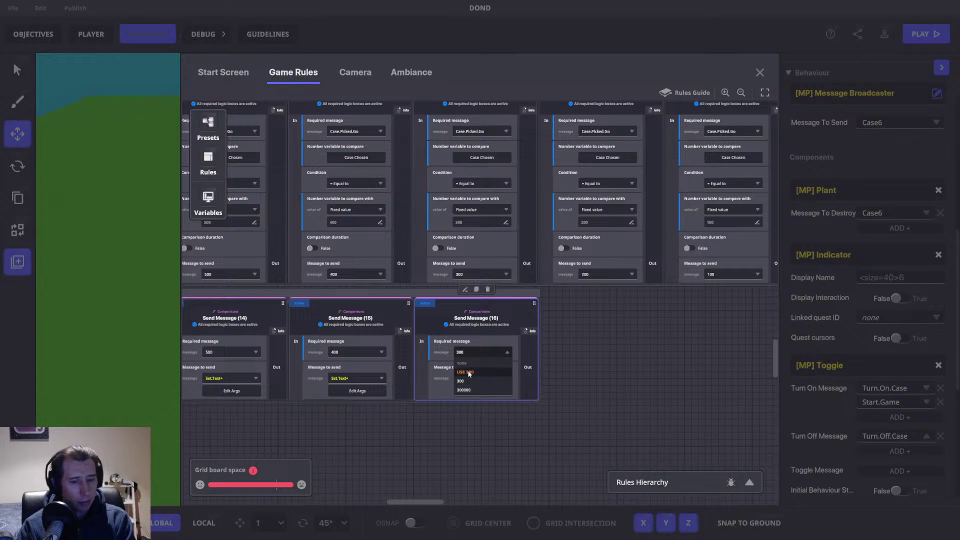
pyautogui.click(483, 395)
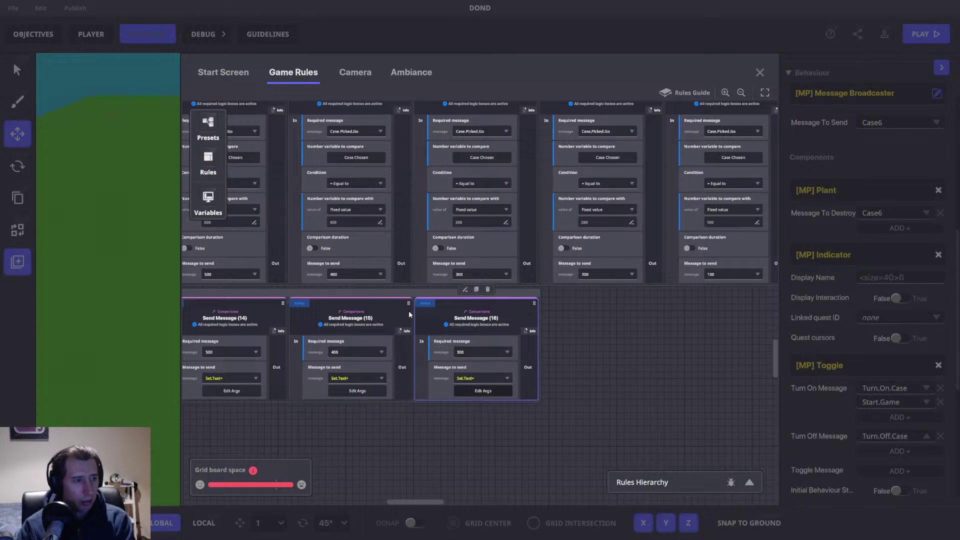
pyautogui.click(482, 391)
pyautogui.doubleClick(479, 237)
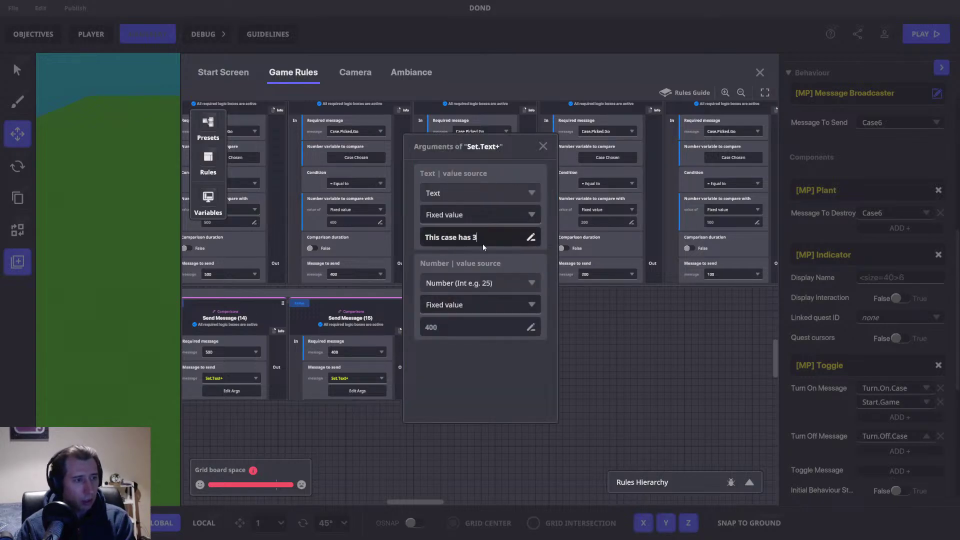
pyautogui.write('300')
pyautogui.click(444, 328)
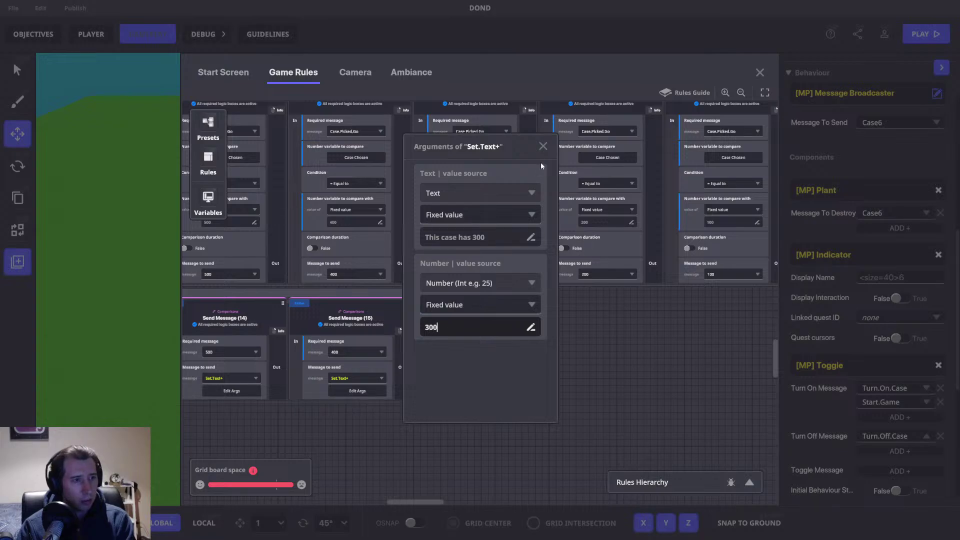
pyautogui.click(543, 146)
# Step: Add Send Message (17) requiring 200, with Set.Text+ number 200
pyautogui.moveTo(670, 325); pyautogui.dragTo(414, 335)
pyautogui.click(343, 313)
pyautogui.click(299, 296)
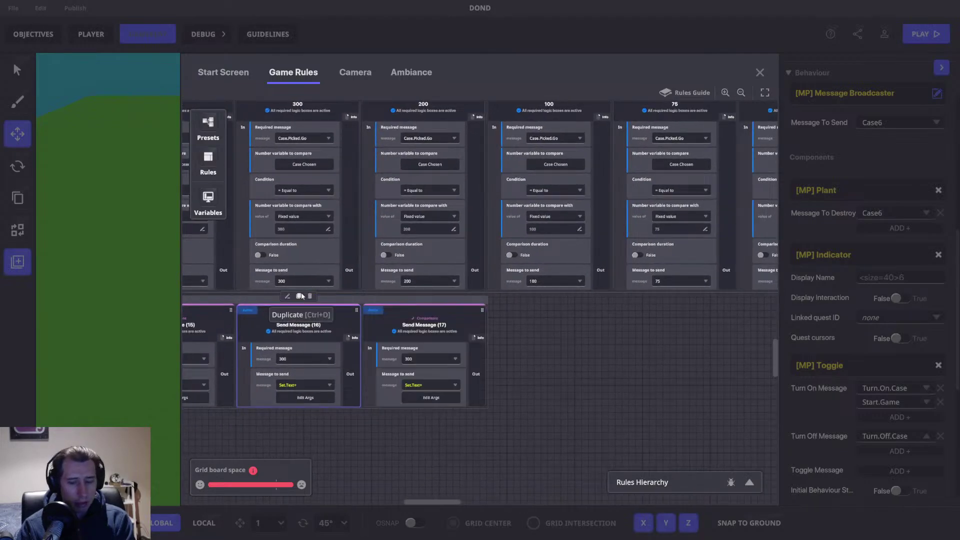
pyautogui.click(425, 362)
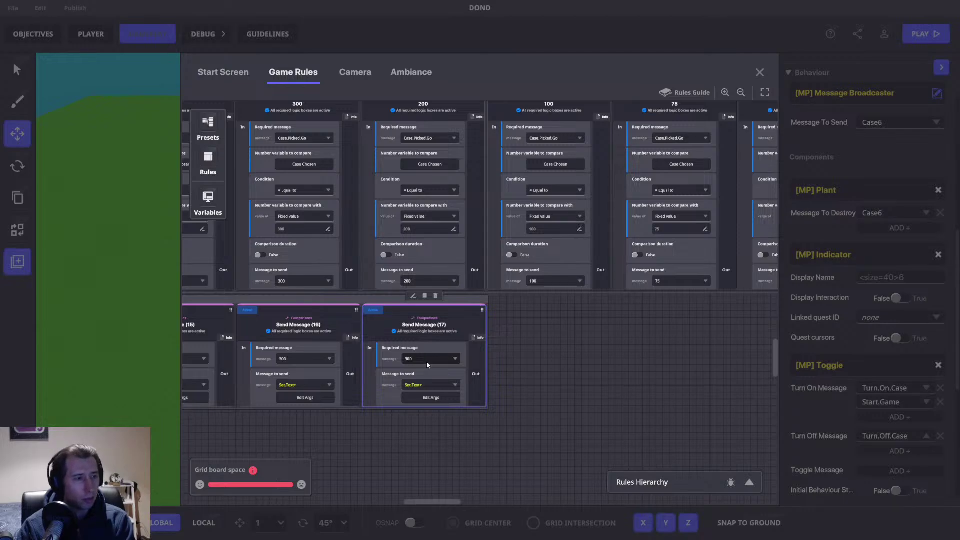
pyautogui.click(428, 359)
pyautogui.write('200')
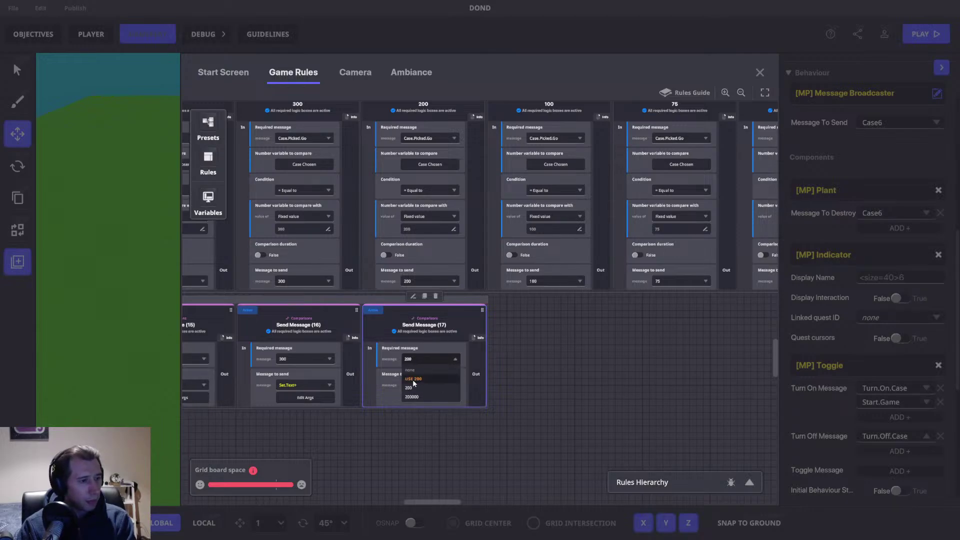
pyautogui.press('Return')
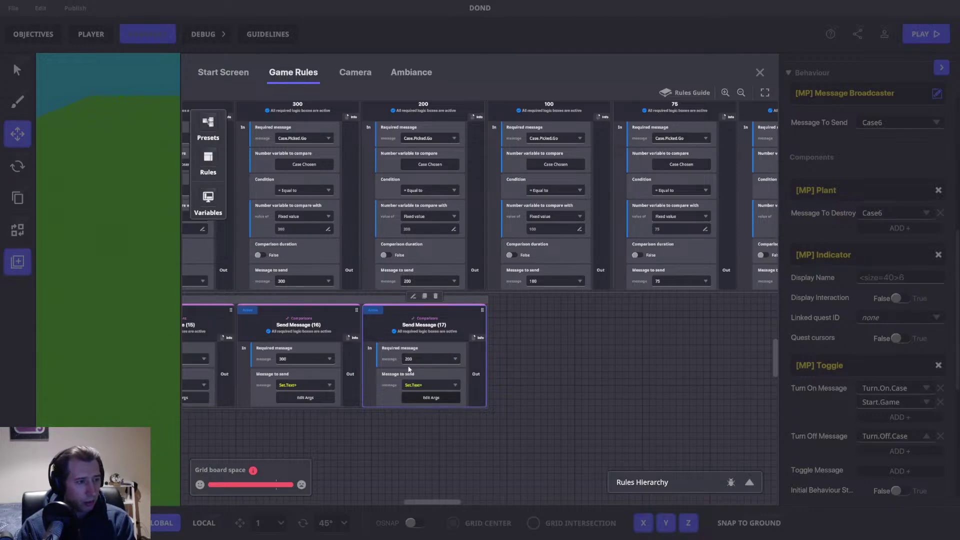
pyautogui.click(422, 398)
pyautogui.doubleClick(478, 238)
pyautogui.write('200')
pyautogui.press('Tab')
pyautogui.write('200')
pyautogui.click(540, 172)
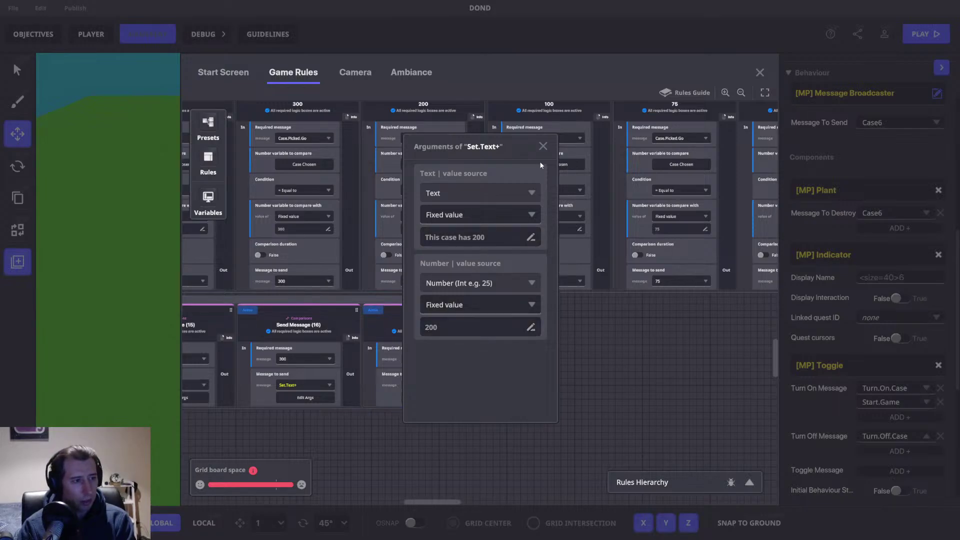
pyautogui.click(544, 147)
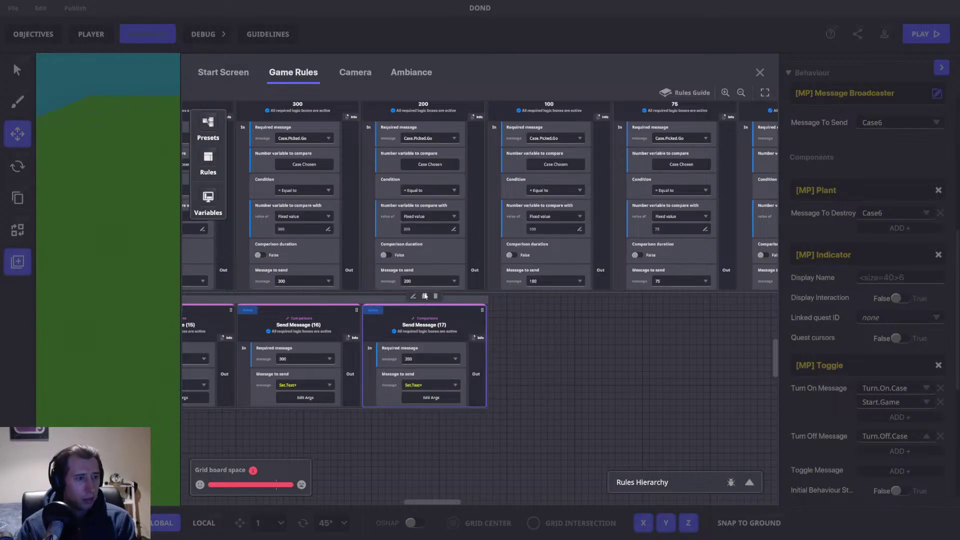
# Step: Duplicate it as Send Message (18) with 100 as the required message
pyautogui.click(424, 295)
pyautogui.click(551, 355)
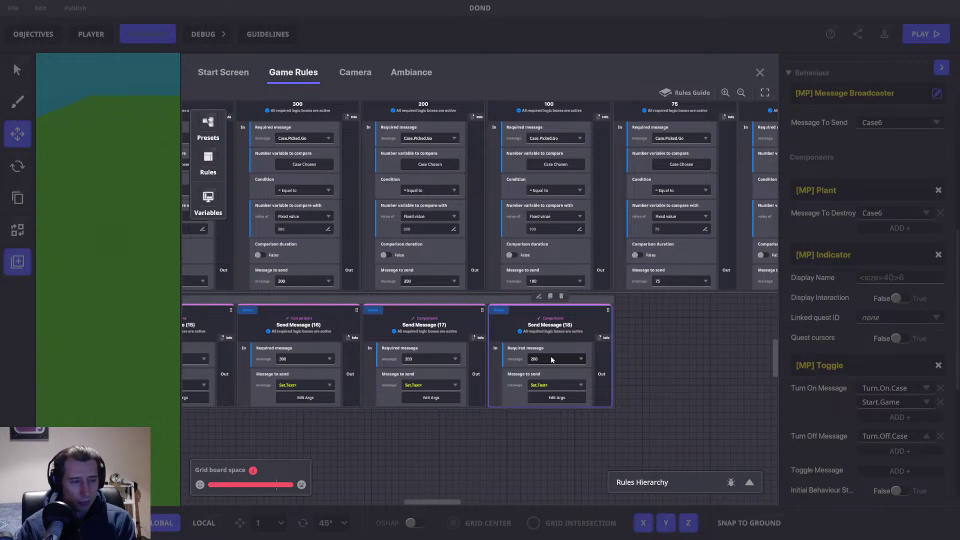
pyautogui.click(552, 359)
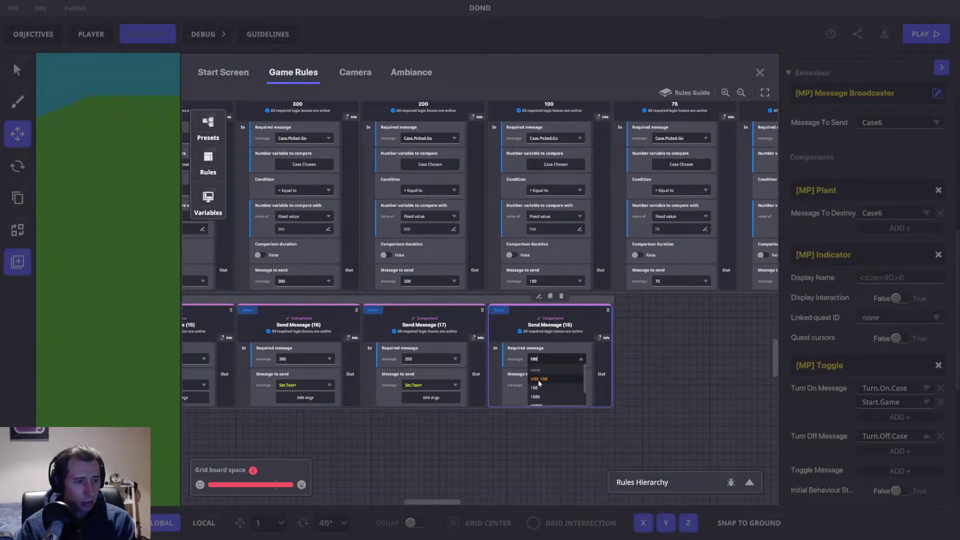
pyautogui.click(560, 396)
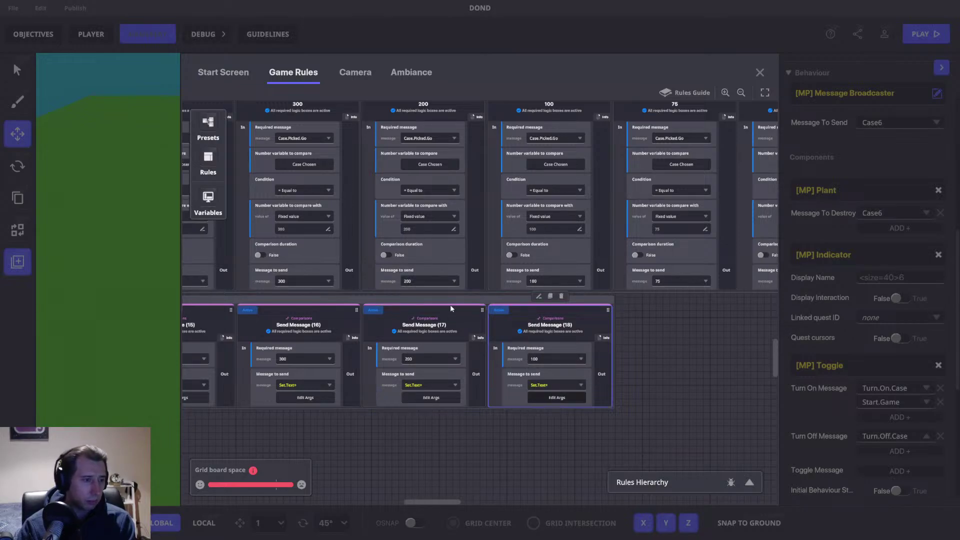
pyautogui.tripleClick(477, 237)
pyautogui.write('10')
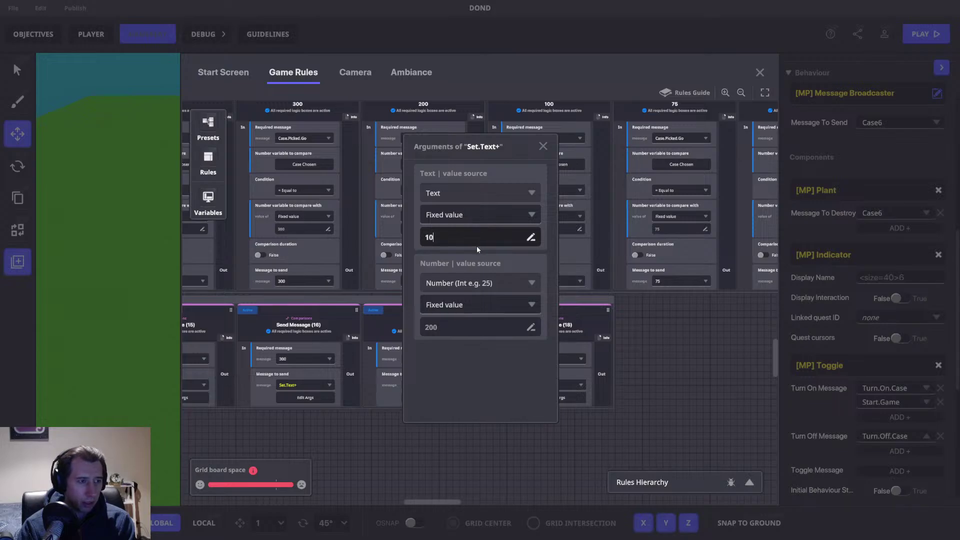
pyautogui.click(543, 146)
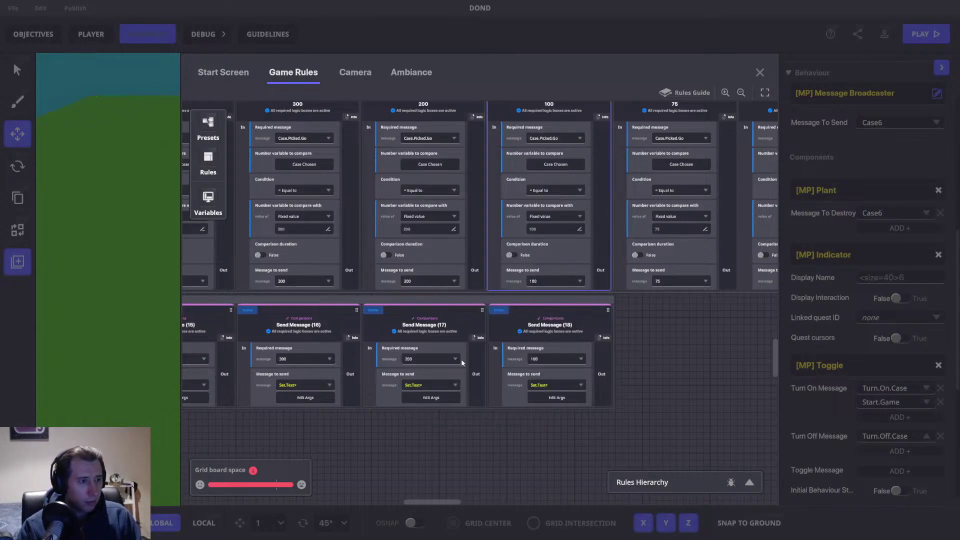
# Step: Copy the 200 rule's case text into Send Message (18), changing text and number to 100
pyautogui.click(435, 397)
pyautogui.tripleClick(480, 239)
pyautogui.hotkey('ctrl', 'c')
pyautogui.click(543, 146)
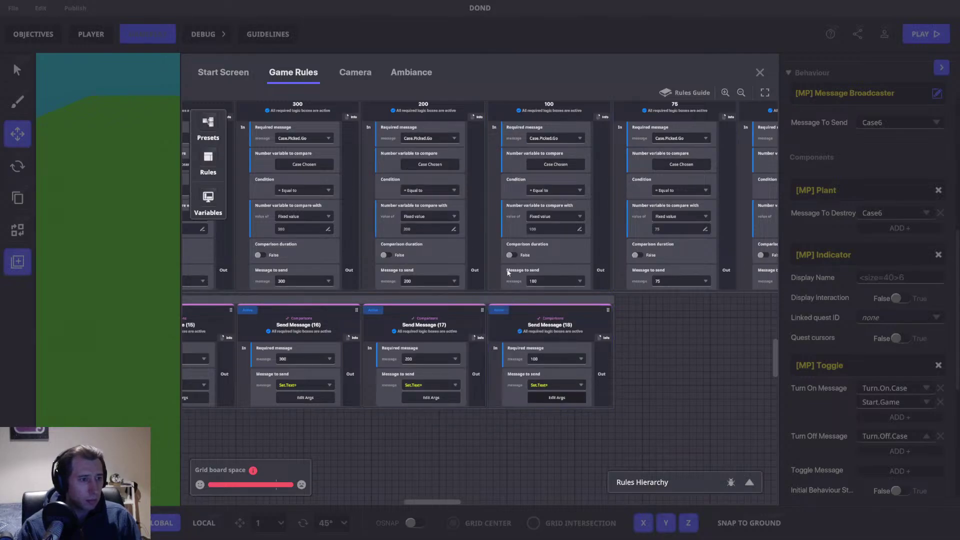
pyautogui.click(461, 236)
pyautogui.hotkey('ctrl', 'v')
pyautogui.click(481, 240)
pyautogui.doubleClick(480, 239)
pyautogui.write('100')
pyautogui.doubleClick(446, 326)
pyautogui.write('100')
pyautogui.click(688, 330)
# Step: Add Send Message (19) requiring 75, sending 'This case has 75' with number 75
pyautogui.moveTo(622, 339); pyautogui.dragTo(403, 350)
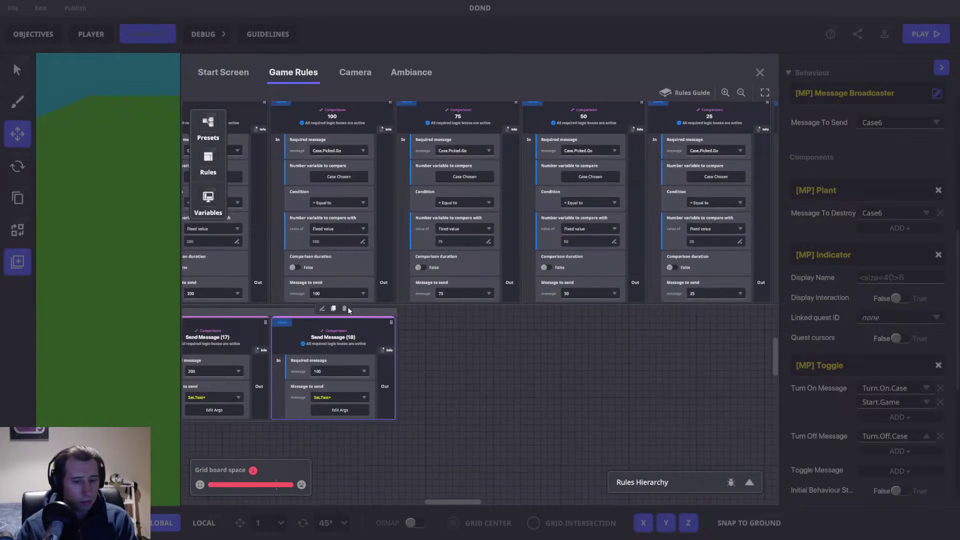
pyautogui.click(334, 308)
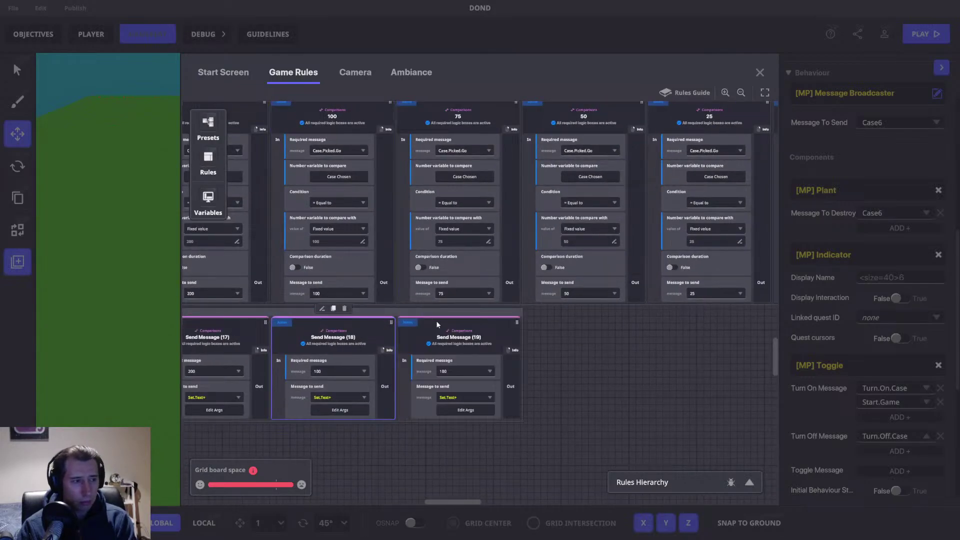
pyautogui.click(450, 373)
pyautogui.scroll(-2, 458, 386)
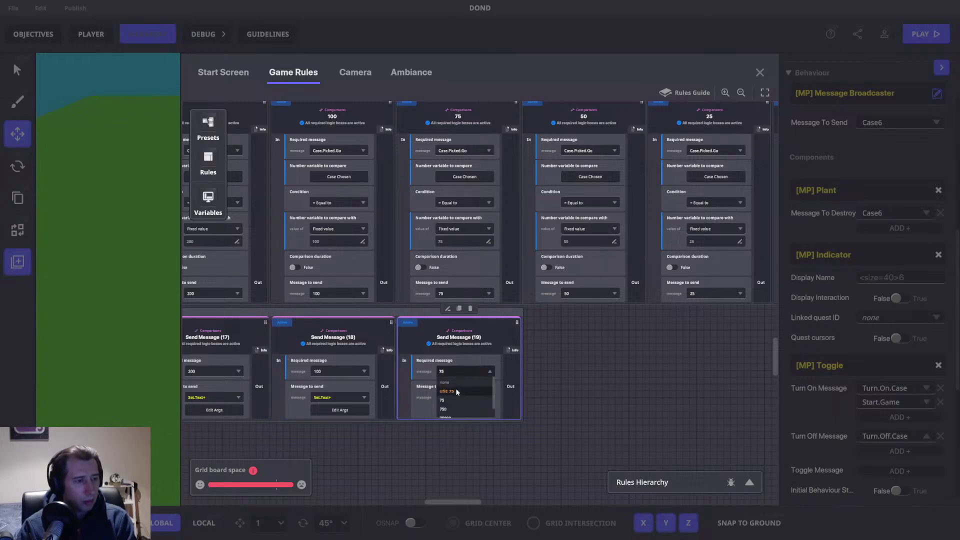
pyautogui.click(451, 406)
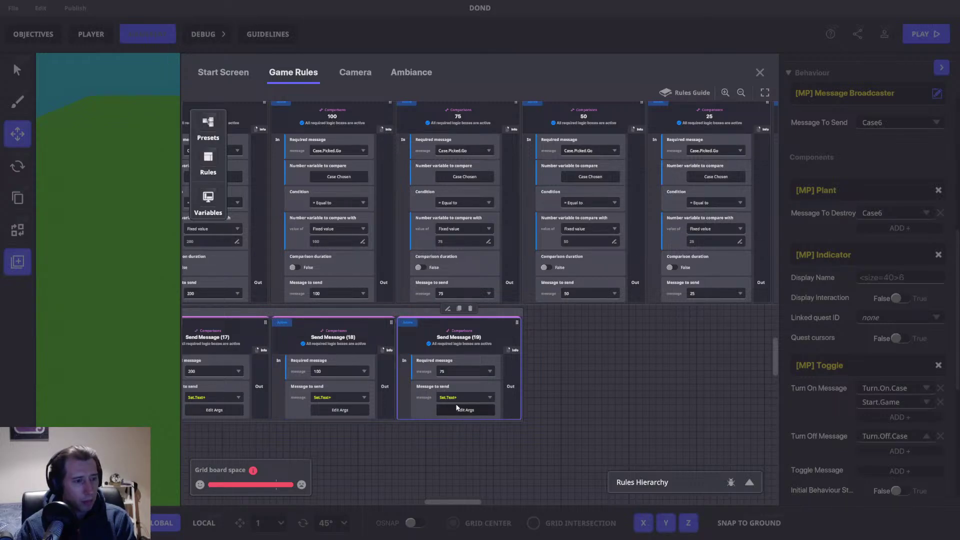
pyautogui.click(455, 410)
pyautogui.click(465, 237)
pyautogui.press('BackSpace')
pyautogui.press('BackSpace')
pyautogui.press('BackSpace')
pyautogui.write('75')
pyautogui.doubleClick(437, 329)
pyautogui.write('75')
pyautogui.click(543, 146)
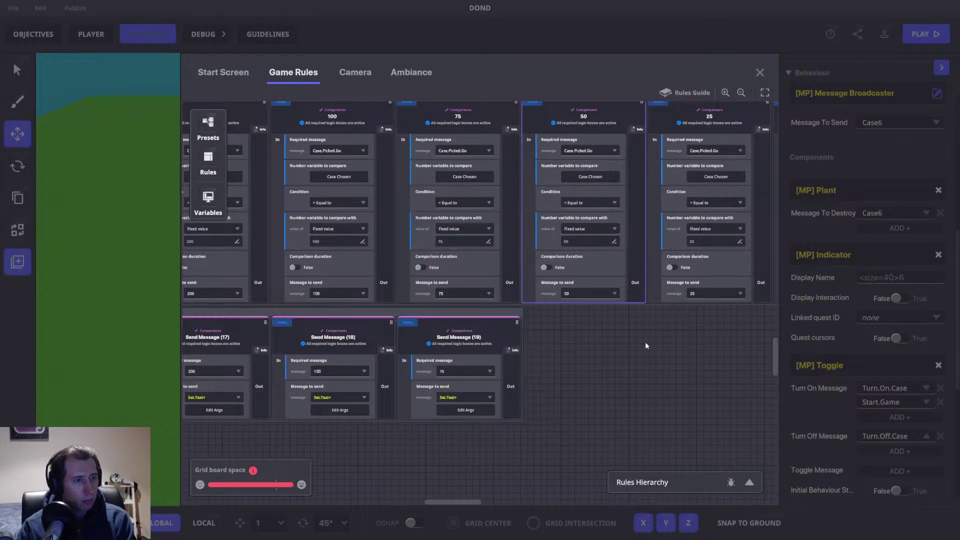
# Step: Duplicate Send Message (19) as a 50 rule sending 'This case has 50' with number 50
pyautogui.moveTo(534, 364); pyautogui.dragTo(424, 373)
pyautogui.click(358, 344)
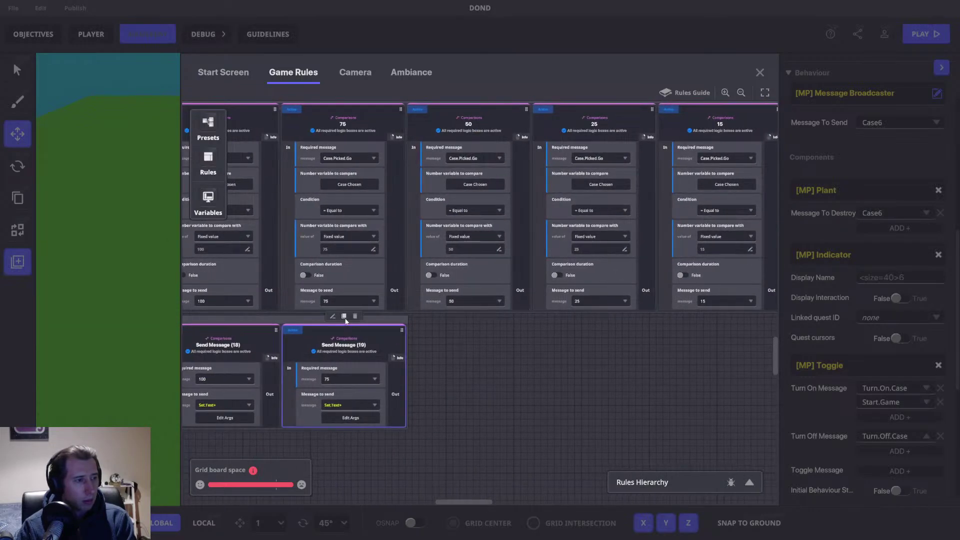
pyautogui.click(344, 316)
pyautogui.click(467, 378)
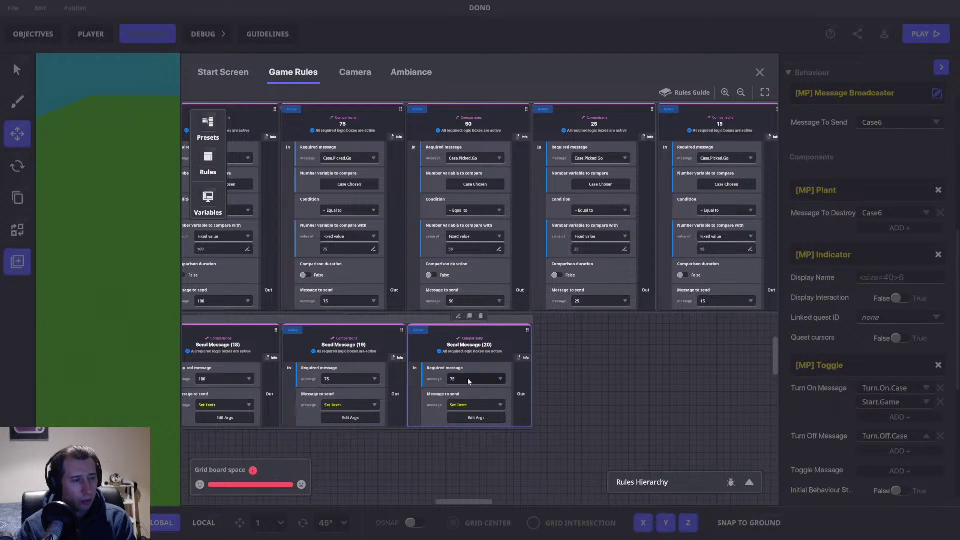
pyautogui.click(467, 377)
pyautogui.write('50')
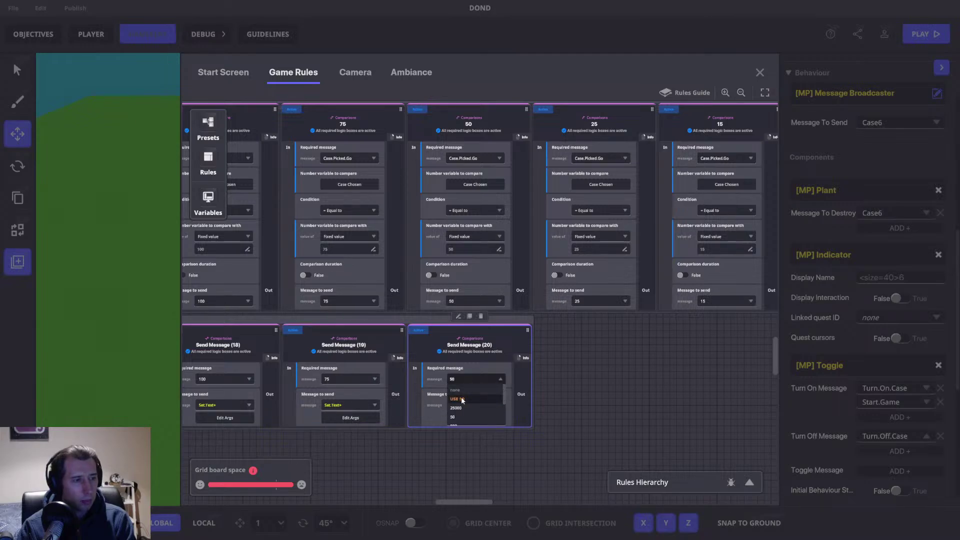
pyautogui.click(481, 416)
pyautogui.click(467, 419)
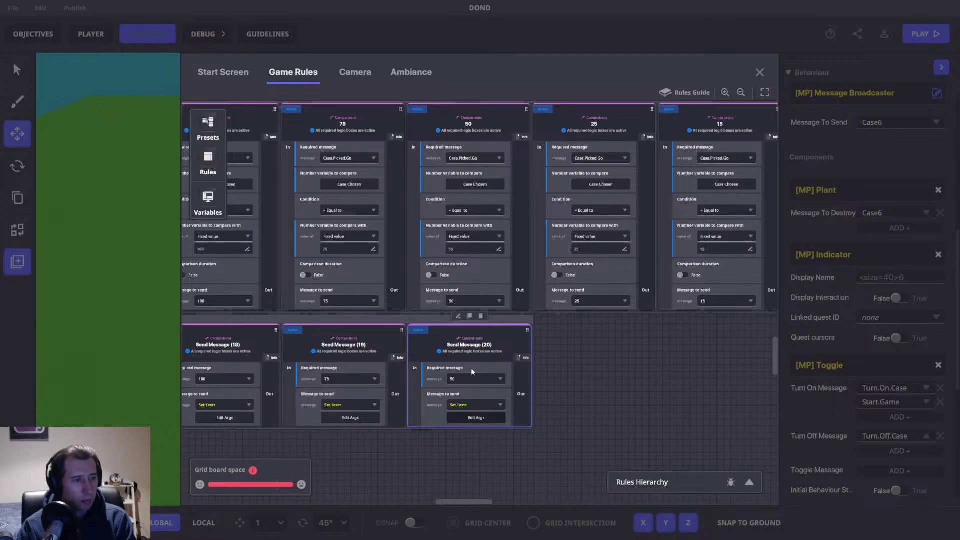
pyautogui.doubleClick(477, 238)
pyautogui.write('50')
pyautogui.doubleClick(428, 327)
pyautogui.write('50')
pyautogui.click(542, 147)
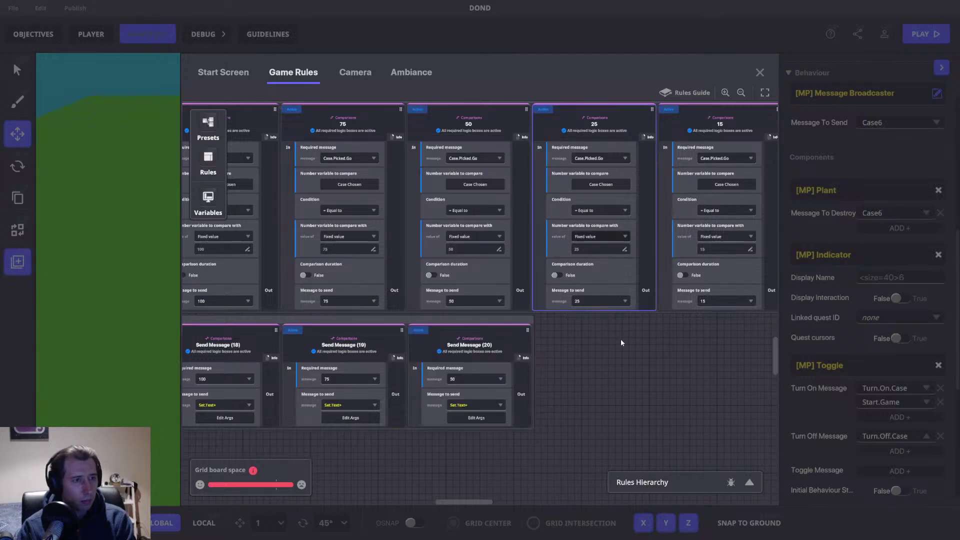
# Step: Add Send Message (21) requiring 25 with text 'This case has 25', then duplicate it
pyautogui.moveTo(564, 362); pyautogui.dragTo(407, 369)
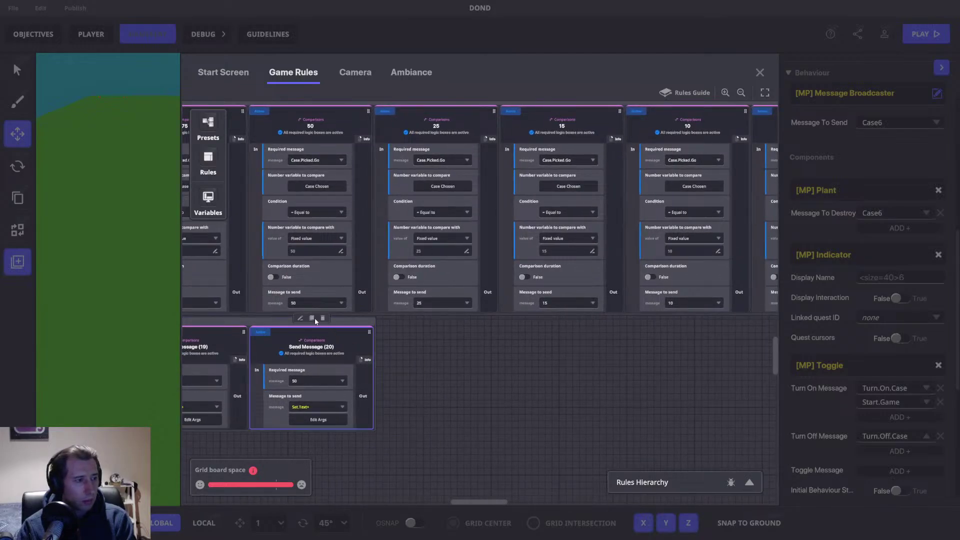
pyautogui.click(312, 318)
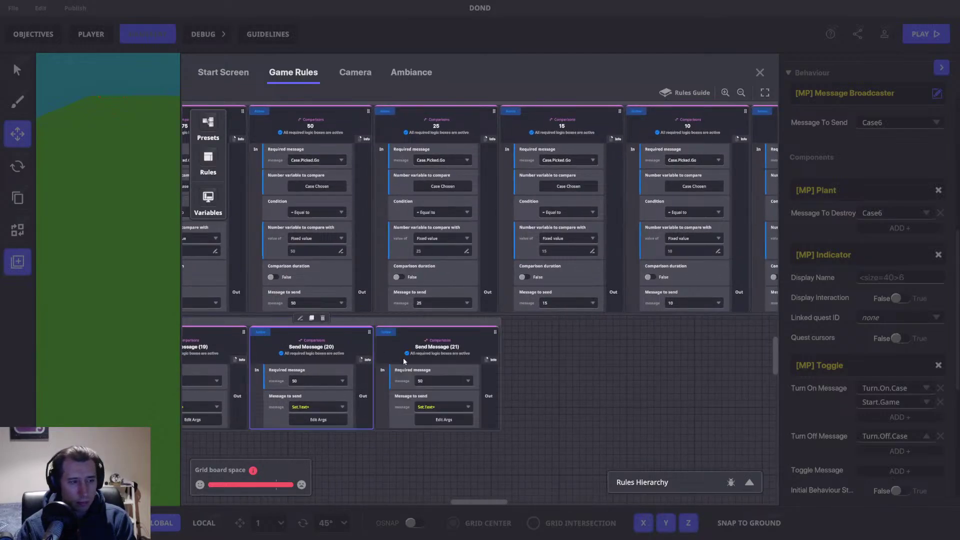
pyautogui.click(431, 380)
pyautogui.write('25')
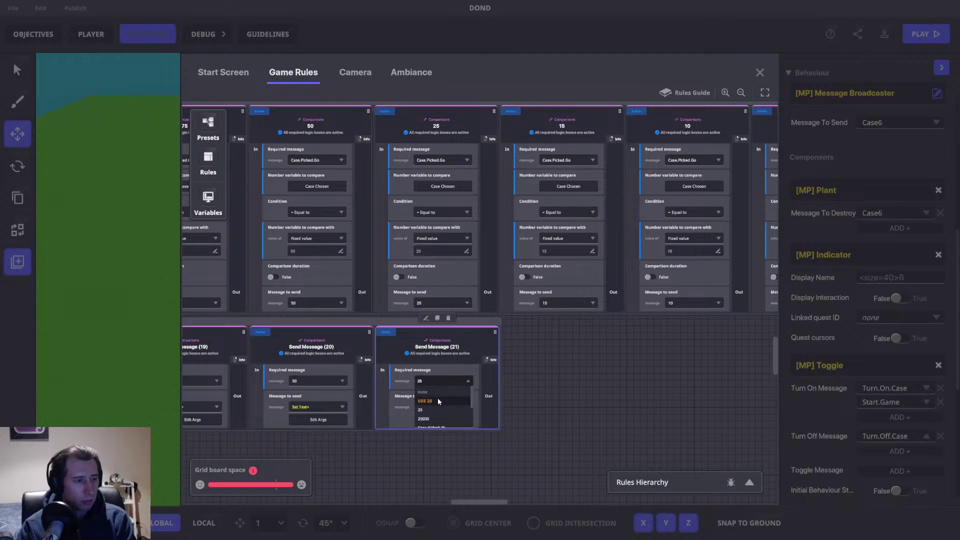
pyautogui.click(437, 400)
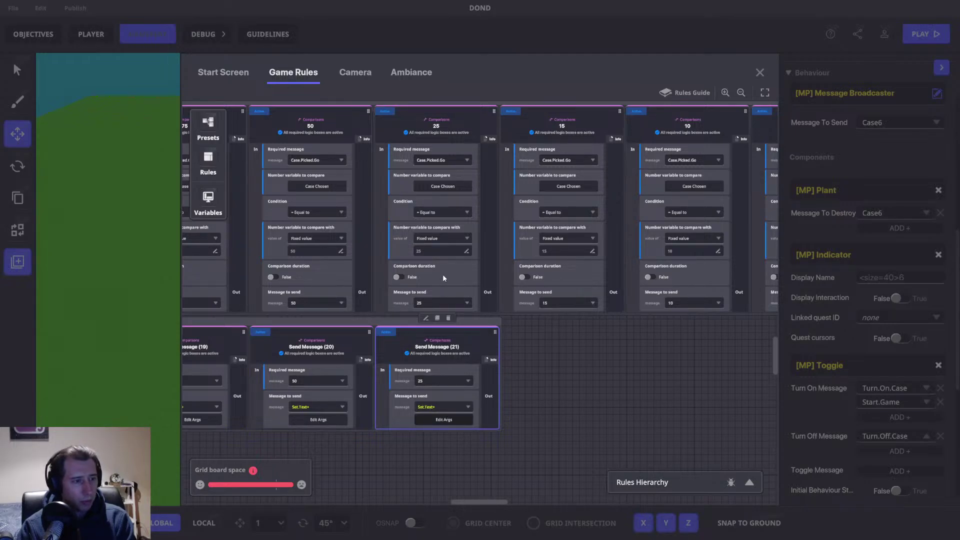
pyautogui.click(444, 420)
pyautogui.click(480, 237)
pyautogui.press('BackSpace')
pyautogui.press('BackSpace')
pyautogui.write('25')
pyautogui.click(430, 327)
pyautogui.write('2')
pyautogui.click(542, 149)
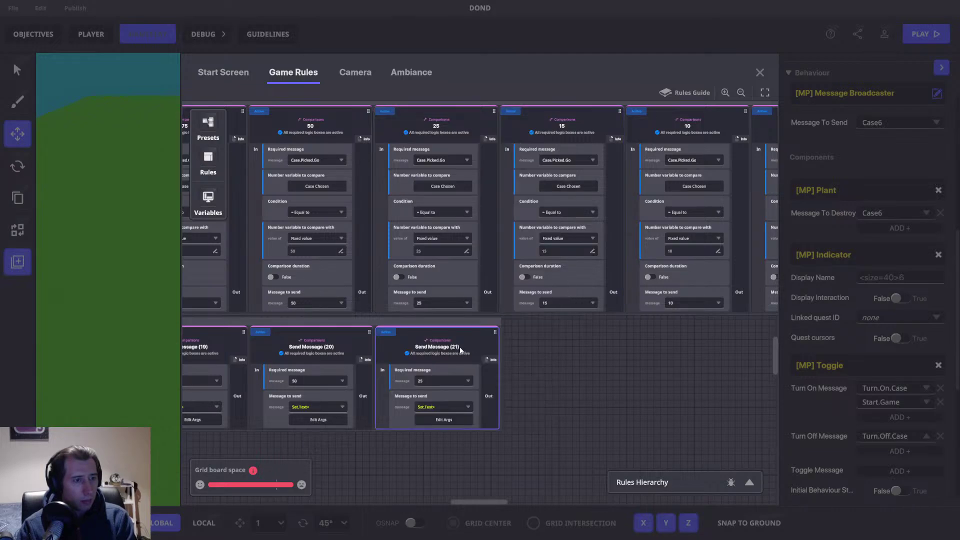
pyautogui.click(448, 319)
# Step: Make Send Message (22) require message 15 and change its Set.Text+ amount to 15
pyautogui.moveTo(636, 369); pyautogui.dragTo(446, 384)
pyautogui.click(446, 385)
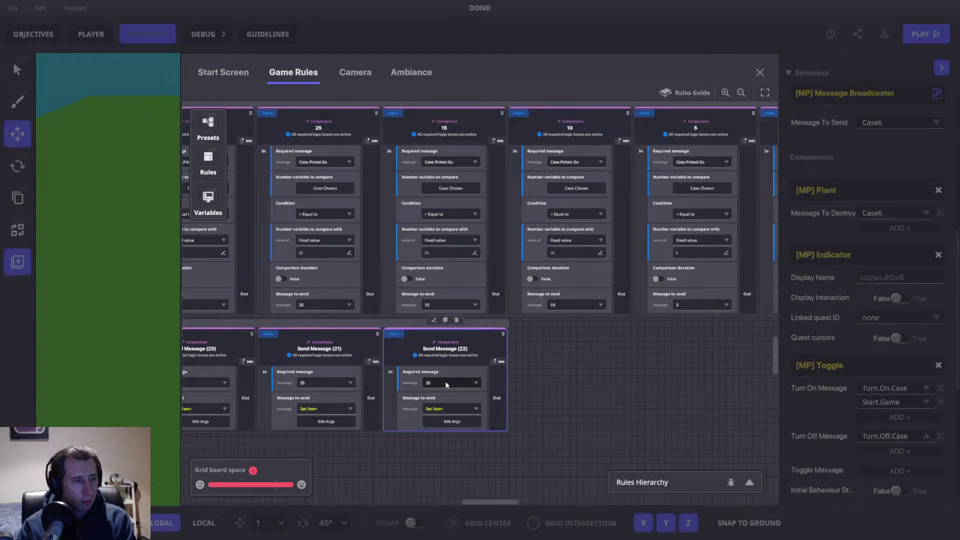
pyautogui.click(446, 383)
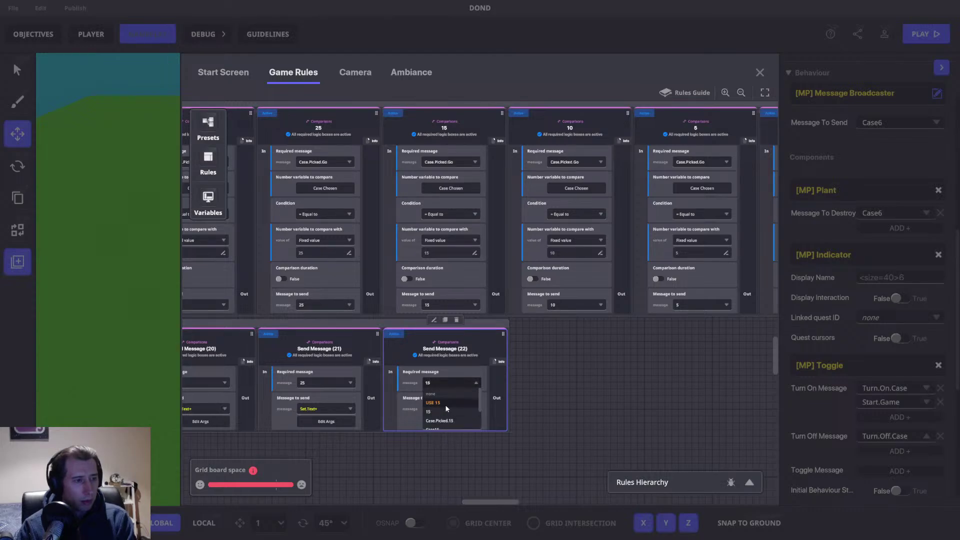
pyautogui.click(464, 412)
pyautogui.click(452, 422)
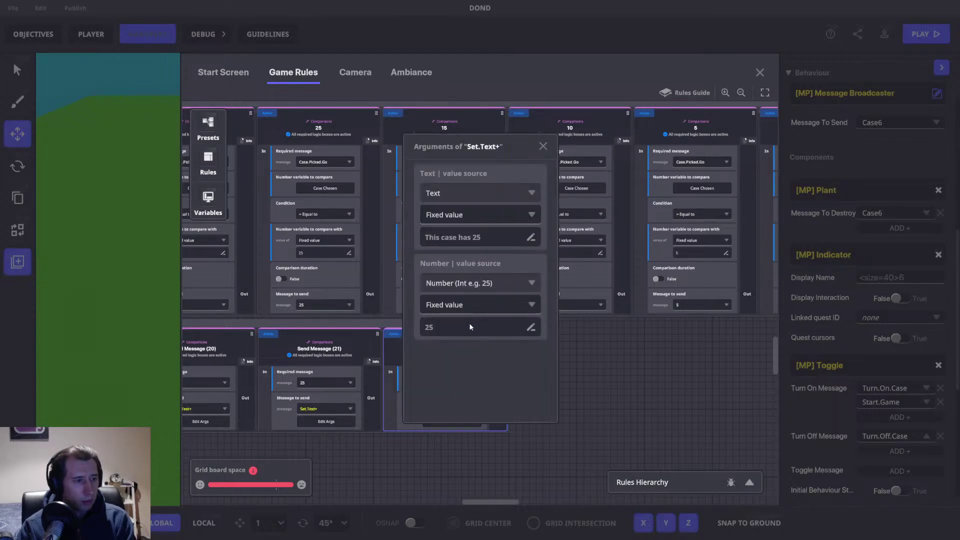
pyautogui.click(479, 237)
pyautogui.write('15')
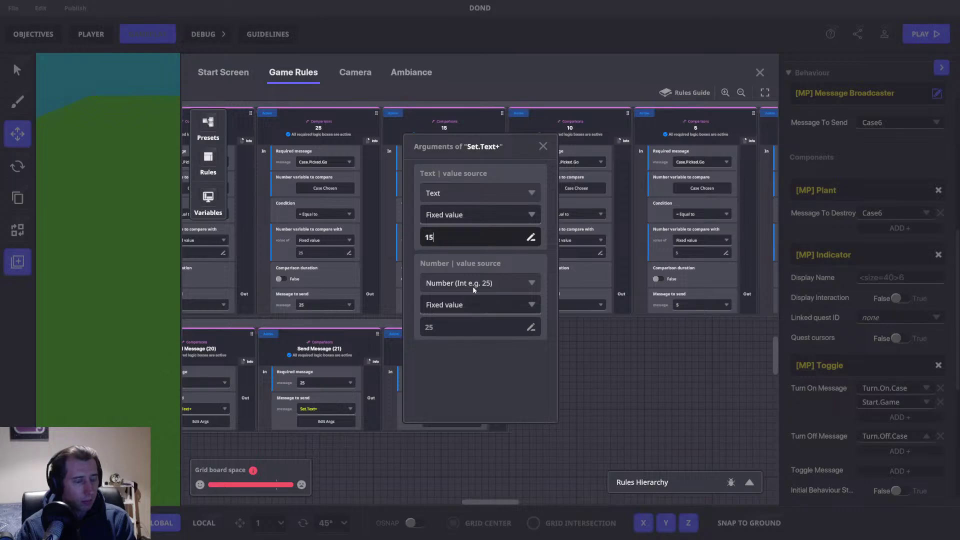
pyautogui.click(543, 146)
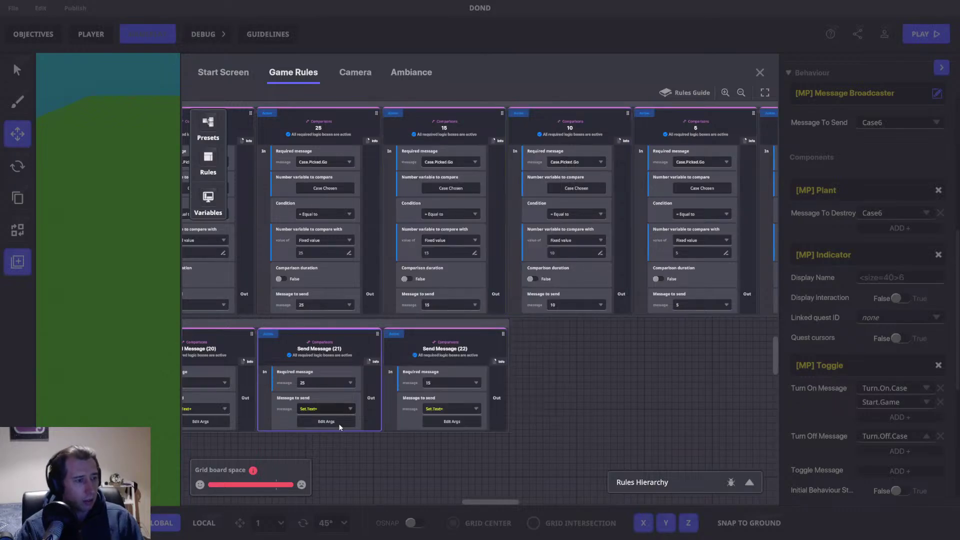
# Step: Fix the Set.Text+ arguments of Send Message (21) and (22), entering 'This case has 25' and number 1
pyautogui.click(326, 422)
pyautogui.click(473, 237)
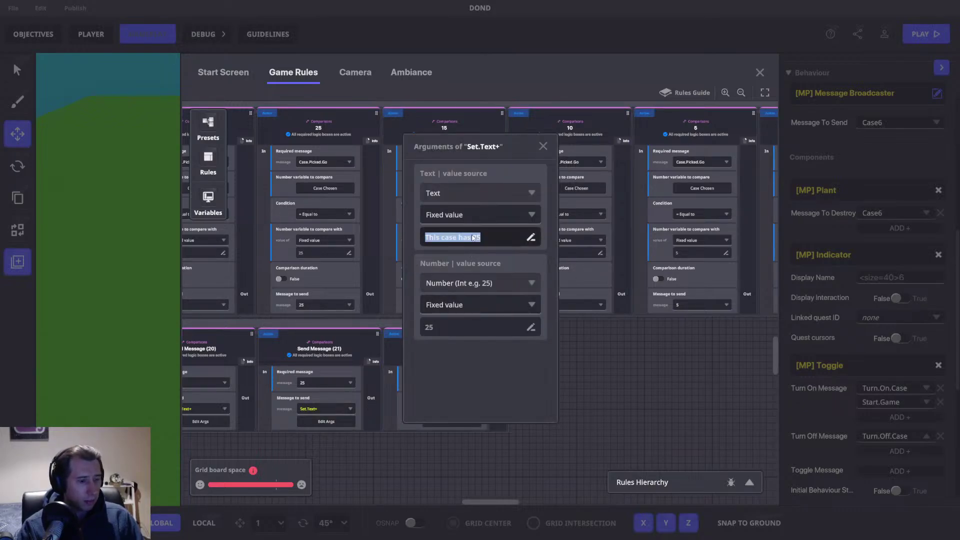
pyautogui.click(543, 146)
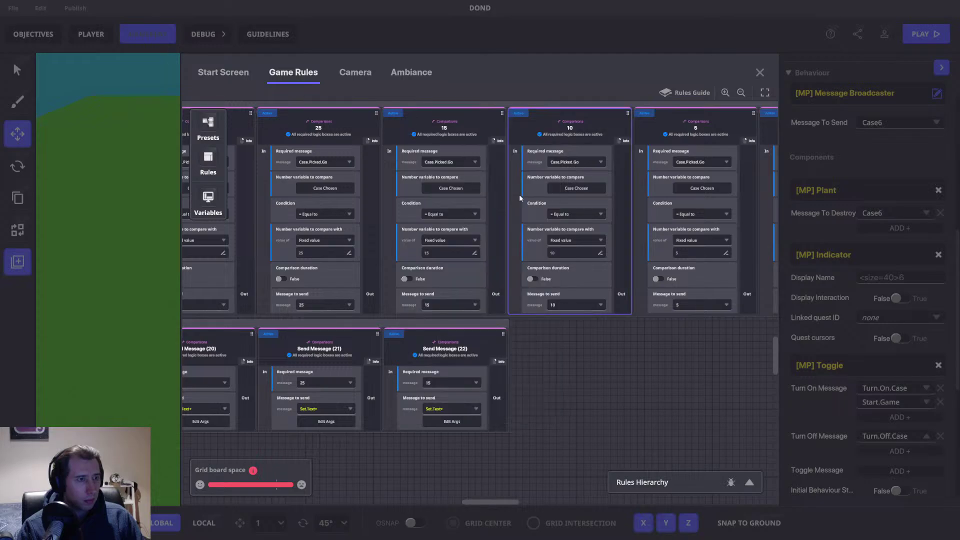
pyautogui.click(448, 424)
pyautogui.click(462, 236)
pyautogui.write('This case has 25')
pyautogui.doubleClick(478, 238)
pyautogui.click(466, 326)
pyautogui.write('15')
pyautogui.press('Return')
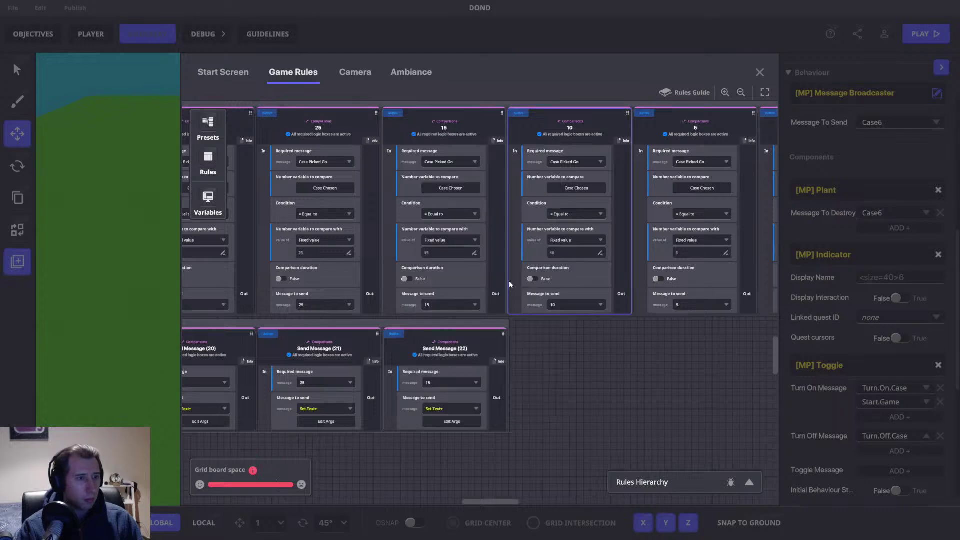
# Step: Duplicate into Send Message (23) requiring message 10, with Set.Text+ text and number set to 10
pyautogui.click(445, 320)
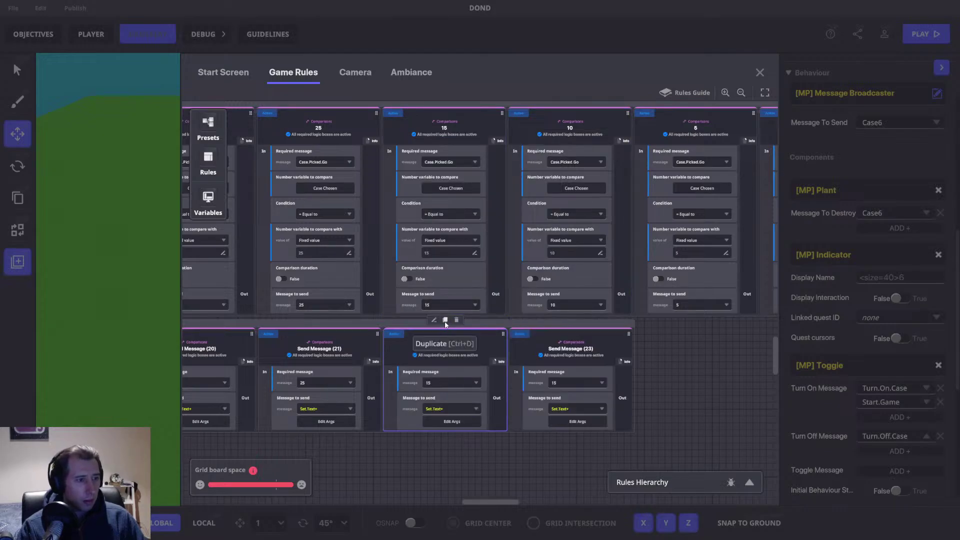
pyautogui.click(430, 381)
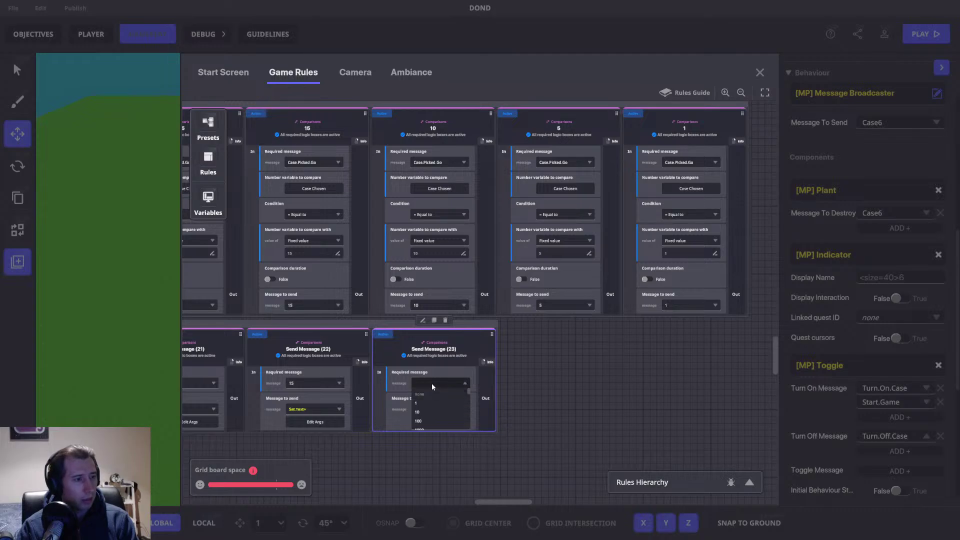
pyautogui.write('10')
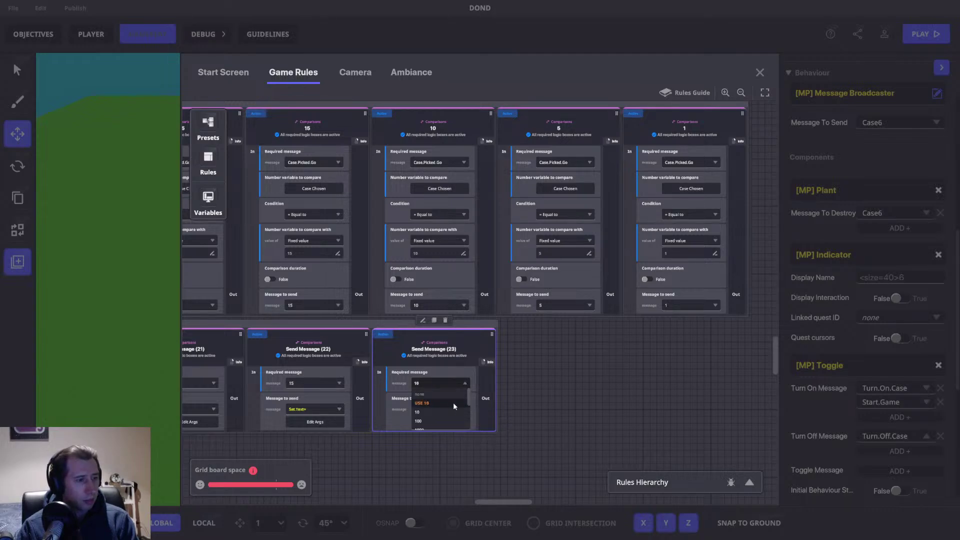
pyautogui.click(477, 237)
pyautogui.press('BackSpace')
pyautogui.write('0')
pyautogui.click(446, 327)
pyautogui.press('BackSpace')
pyautogui.press('BackSpace')
pyautogui.write('10')
pyautogui.click(540, 148)
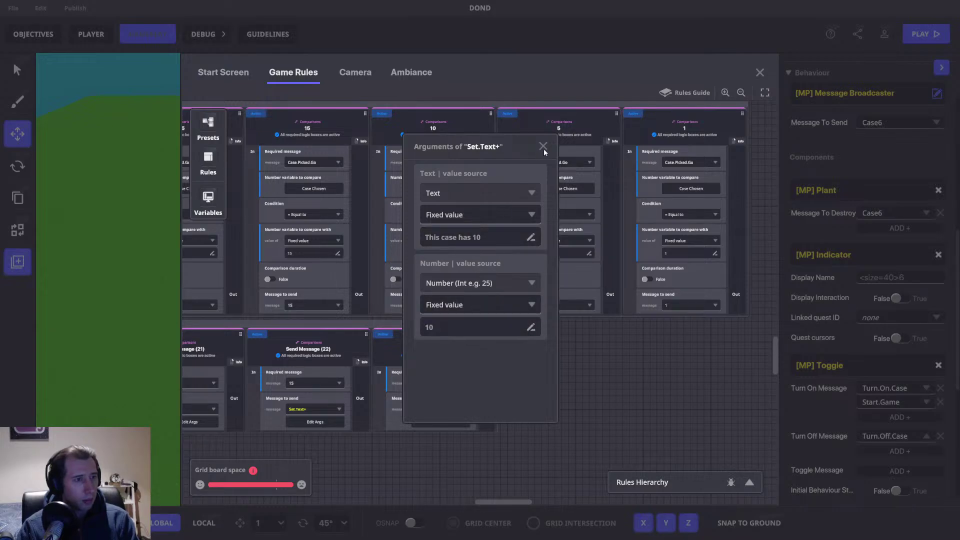
pyautogui.click(543, 147)
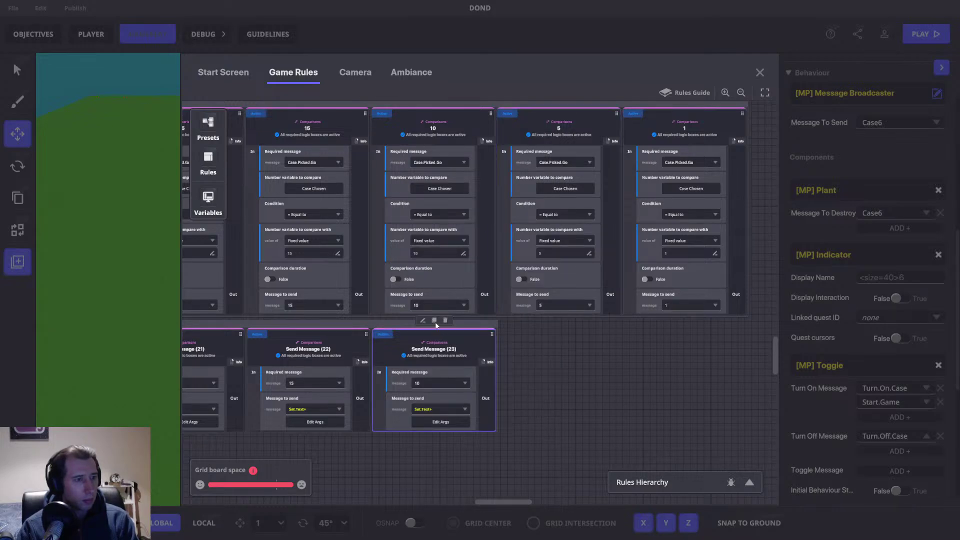
# Step: Duplicate into Send Message (24) requiring message 5, with Set.Text+ text and number set to 5
pyautogui.click(433, 320)
pyautogui.click(557, 381)
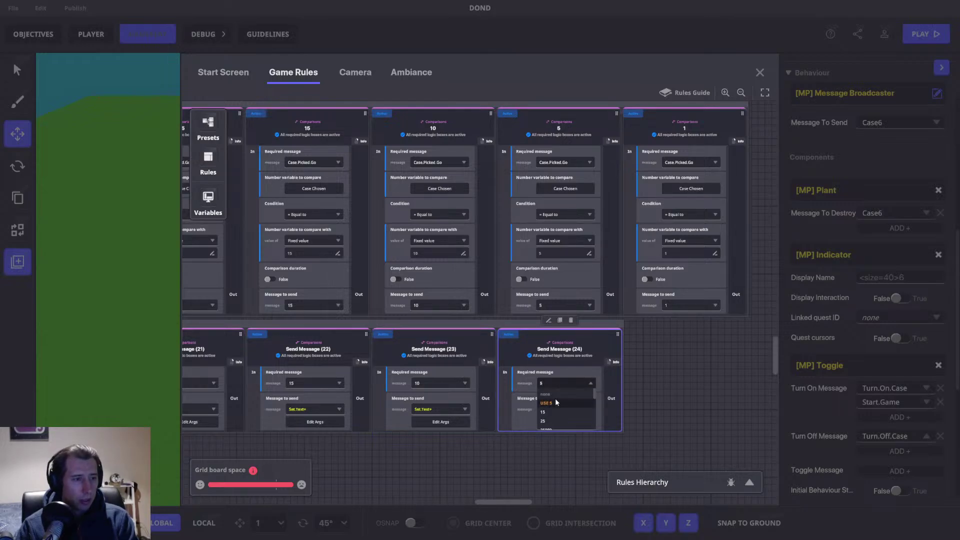
pyautogui.click(550, 403)
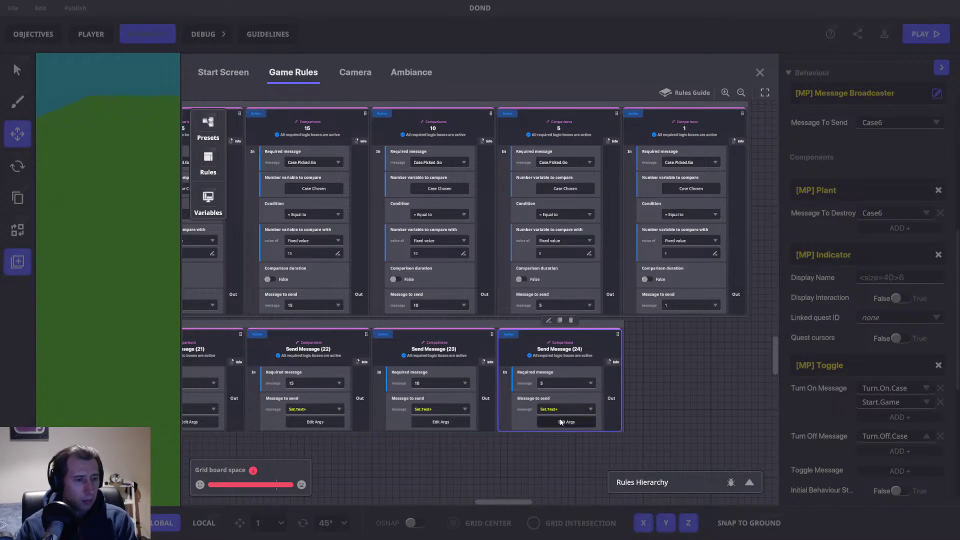
pyautogui.click(562, 423)
pyautogui.click(478, 239)
pyautogui.doubleClick(476, 238)
pyautogui.write('5')
pyautogui.click(429, 327)
pyautogui.doubleClick(430, 327)
pyautogui.write('5')
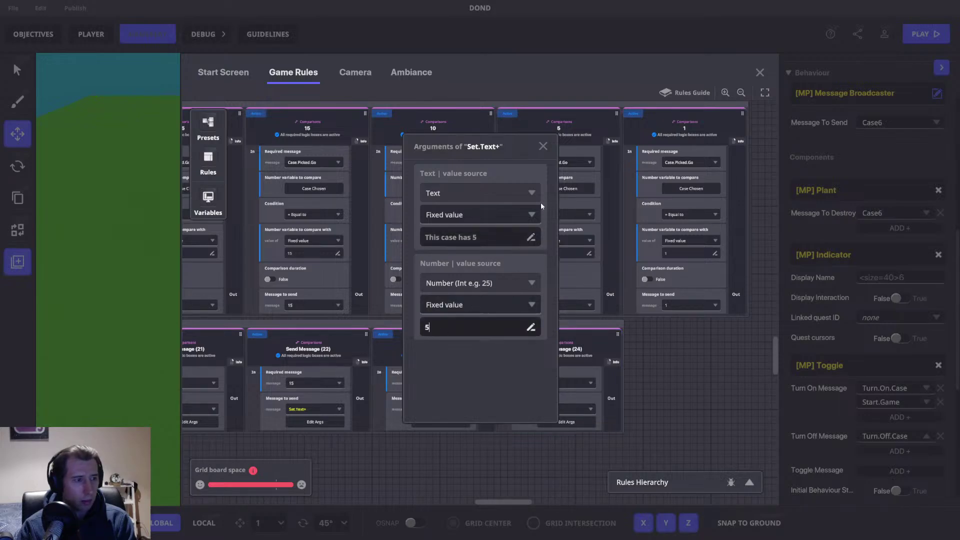
pyautogui.click(543, 146)
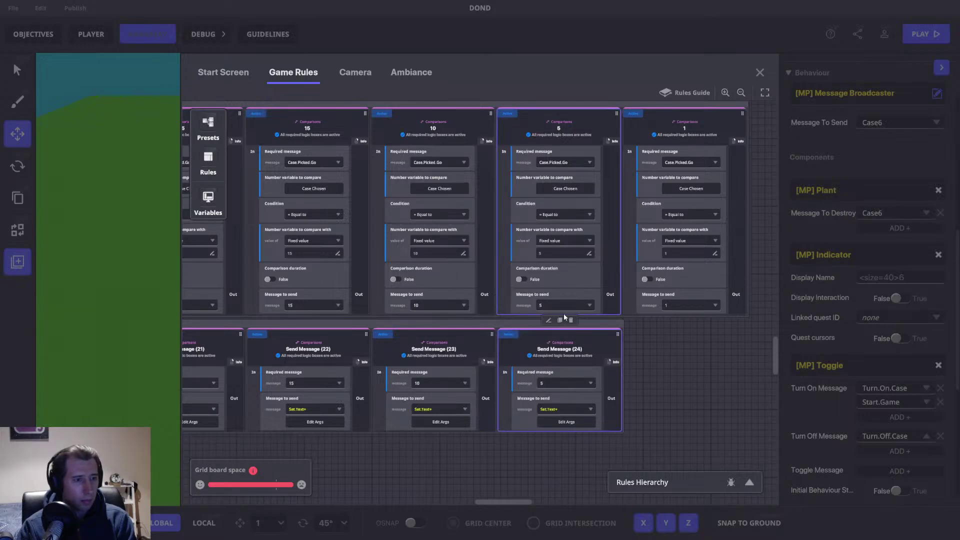
# Step: Duplicate into Send Message (25) requiring message 1, with Set.Text+ number set to 1
pyautogui.click(559, 320)
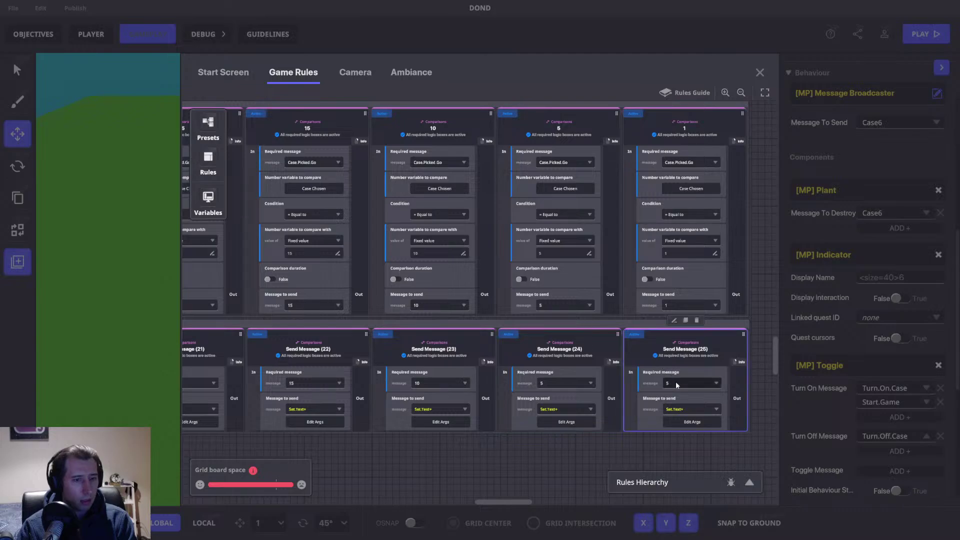
pyautogui.click(675, 385)
pyautogui.write('1')
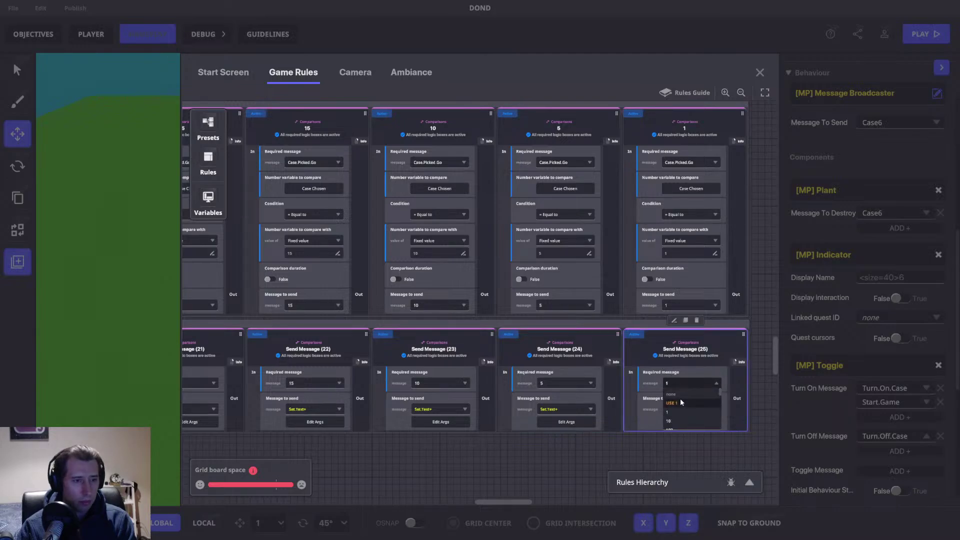
pyautogui.click(673, 419)
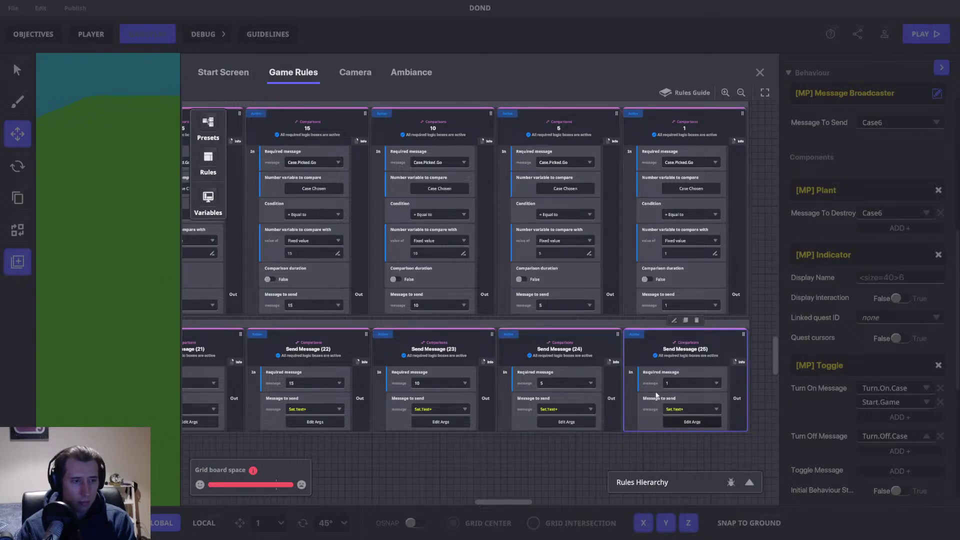
pyautogui.click(676, 421)
pyautogui.click(476, 238)
pyautogui.click(435, 327)
pyautogui.write('1')
pyautogui.click(470, 356)
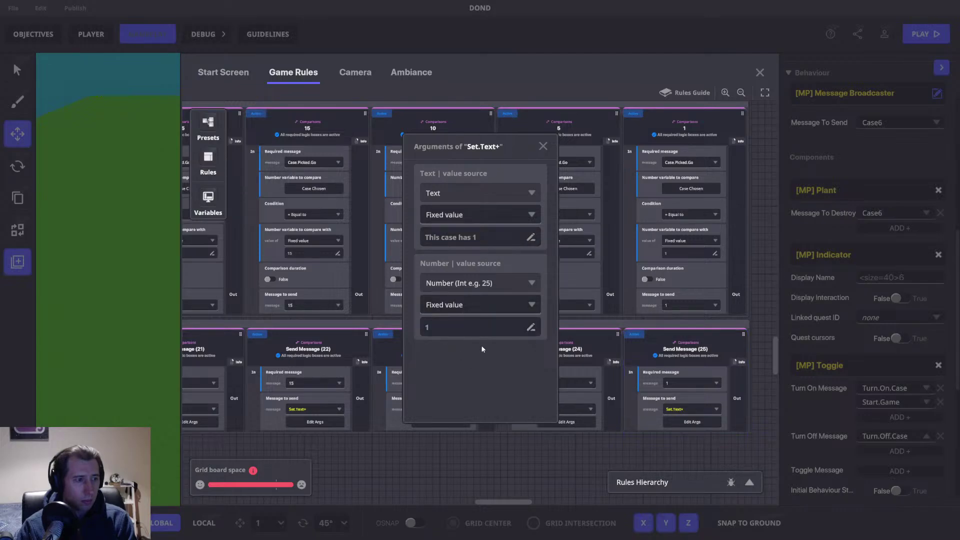
pyautogui.click(543, 146)
# Step: Pan back through Send Message rules 21 down to 3 to review them
pyautogui.moveTo(209, 441); pyautogui.dragTo(658, 341)
pyautogui.moveTo(389, 375); pyautogui.dragTo(654, 364)
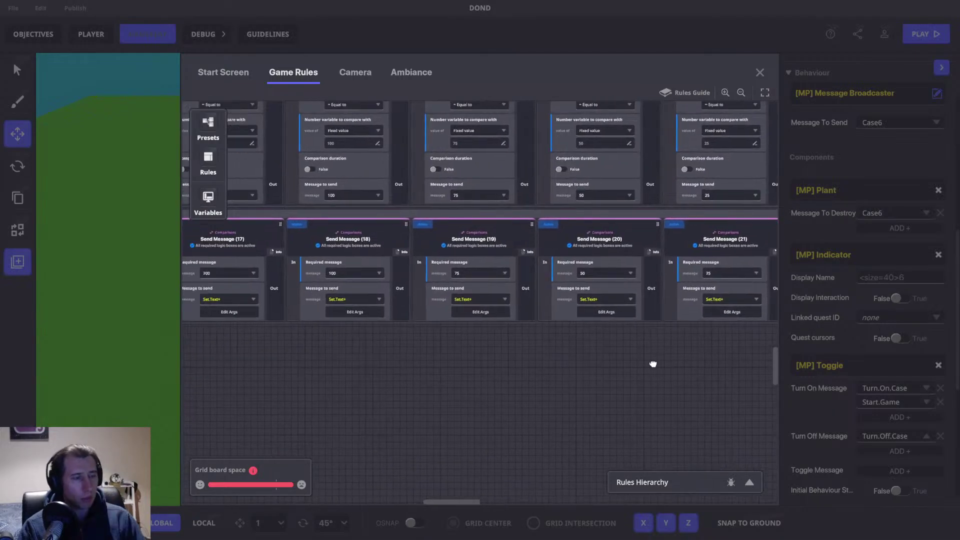
pyautogui.moveTo(366, 386); pyautogui.dragTo(743, 358)
pyautogui.moveTo(278, 398); pyautogui.dragTo(763, 353)
pyautogui.moveTo(292, 381); pyautogui.dragTo(739, 337)
pyautogui.moveTo(300, 361); pyautogui.dragTo(730, 326)
pyautogui.moveTo(272, 360); pyautogui.dragTo(692, 343)
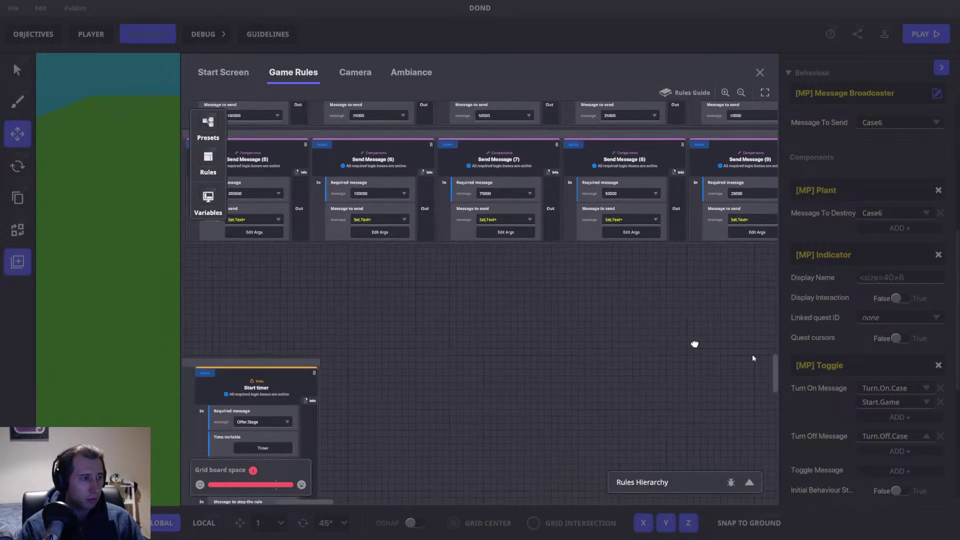
# Step: Navigate to the Math and Compare numbers ruleset and select the Math and Math (1) rules
pyautogui.moveTo(317, 358); pyautogui.dragTo(519, 215)
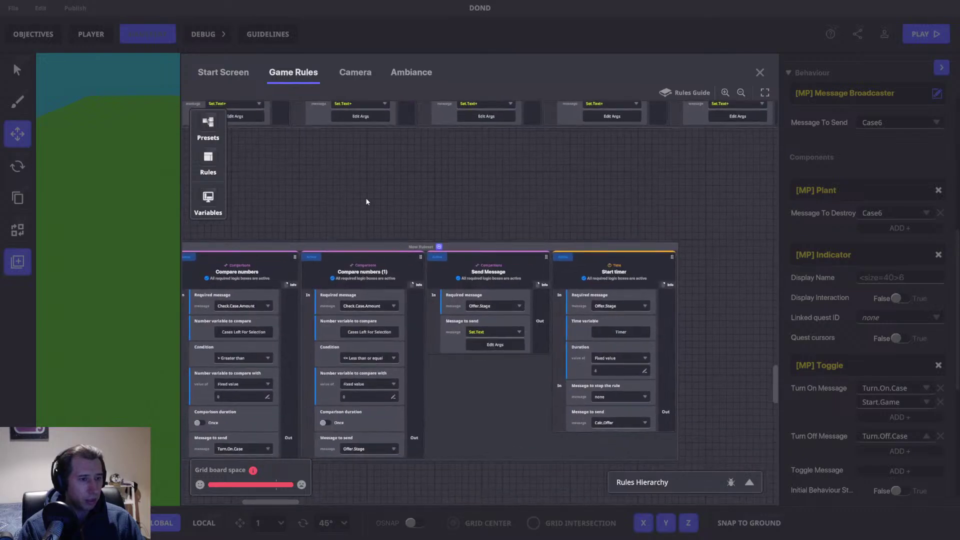
pyautogui.moveTo(353, 210); pyautogui.dragTo(639, 229)
pyautogui.moveTo(346, 235); pyautogui.dragTo(316, 200)
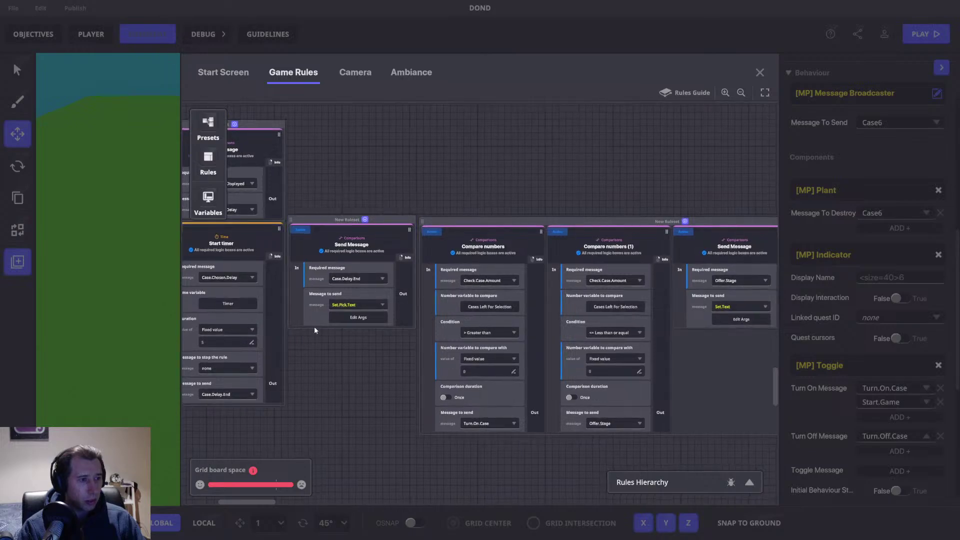
pyautogui.moveTo(389, 360); pyautogui.dragTo(202, 373)
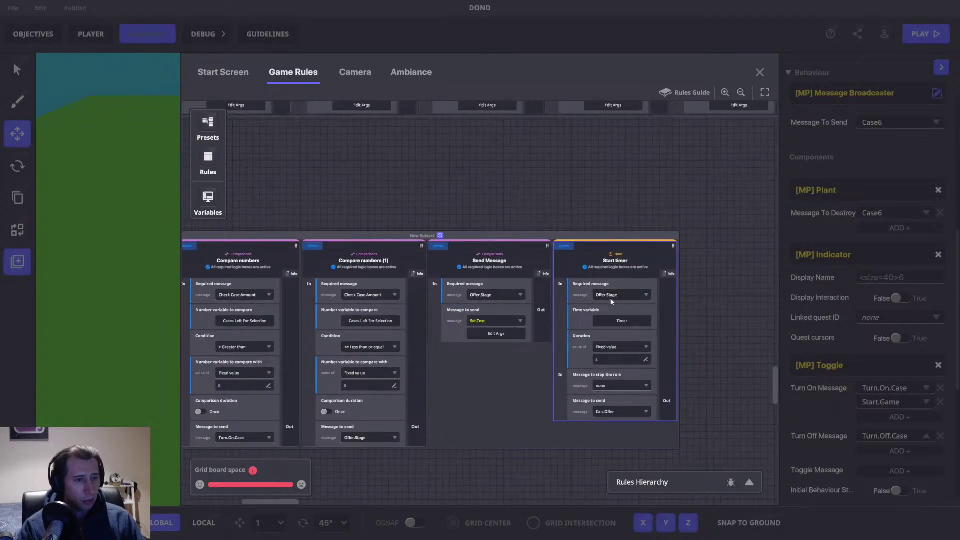
pyautogui.scroll(-10, 440, 285)
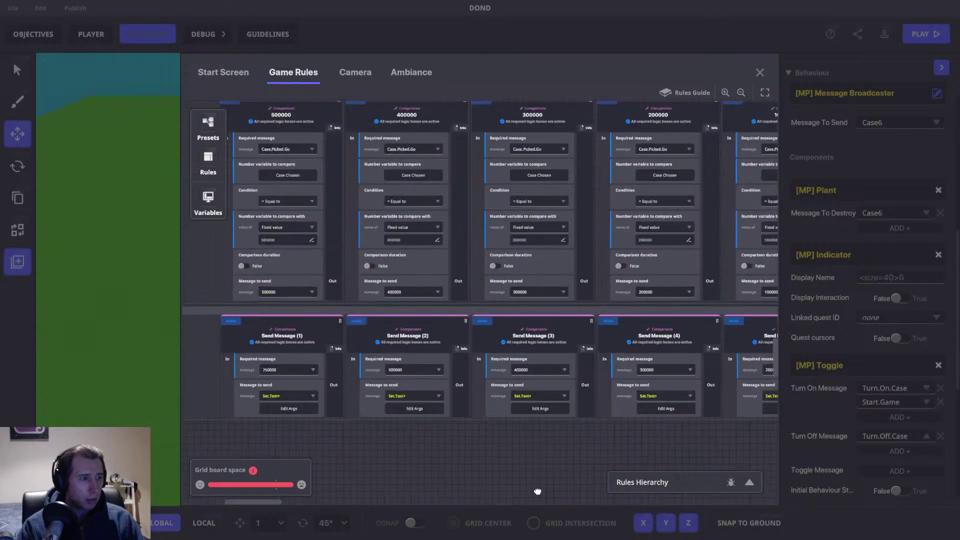
pyautogui.moveTo(587, 143); pyautogui.dragTo(488, 536)
pyautogui.moveTo(501, 246); pyautogui.dragTo(500, 487)
pyautogui.moveTo(553, 345); pyautogui.dragTo(561, 509)
pyautogui.click(315, 243)
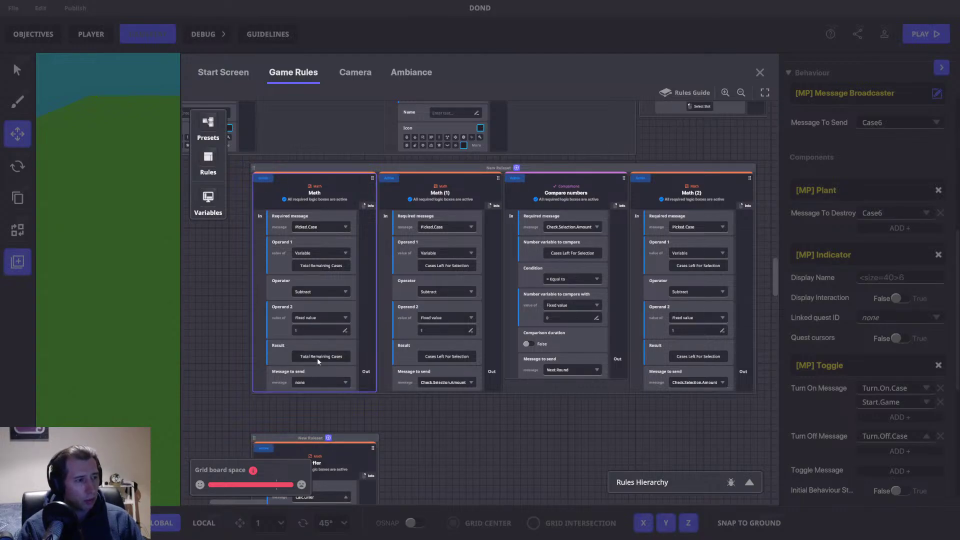
pyautogui.click(428, 233)
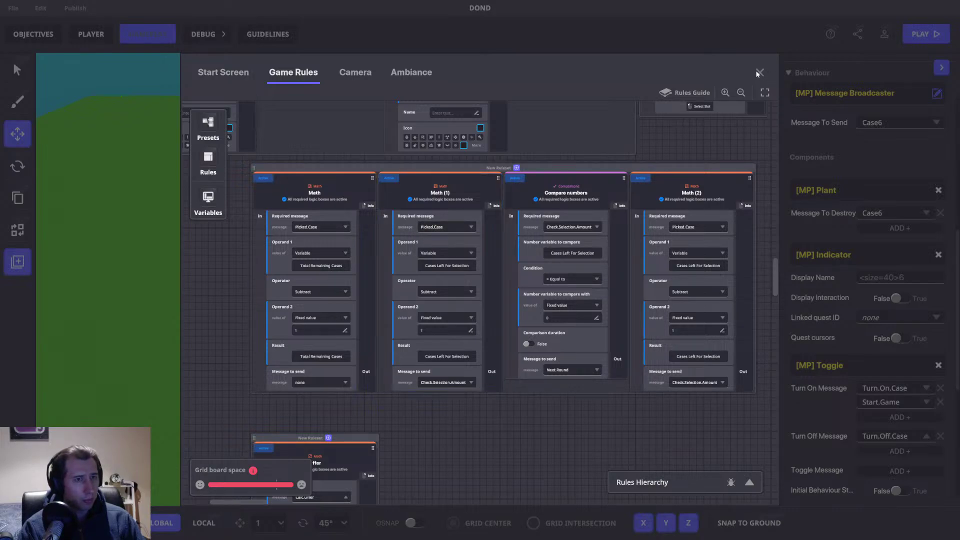
# Step: Use the Message Inspector's Receiving list to confirm Picked.Case reaches Math, Math (1) and Math (2)
pyautogui.click(165, 34)
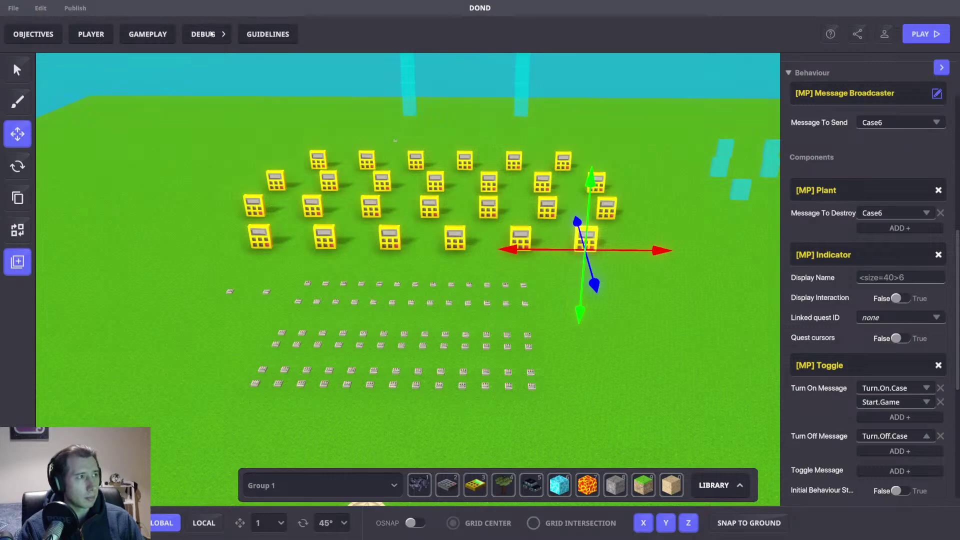
pyautogui.click(210, 34)
pyautogui.click(296, 113)
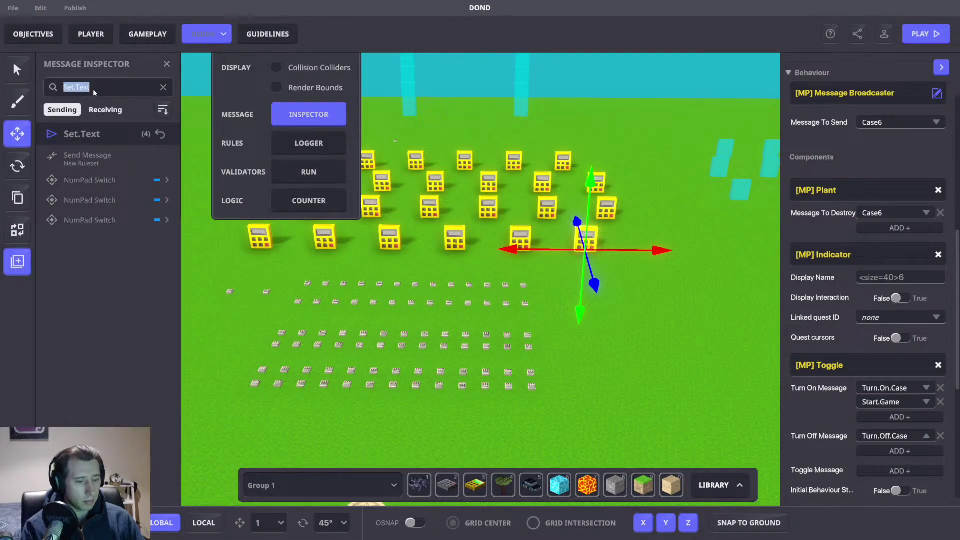
pyautogui.write('P')
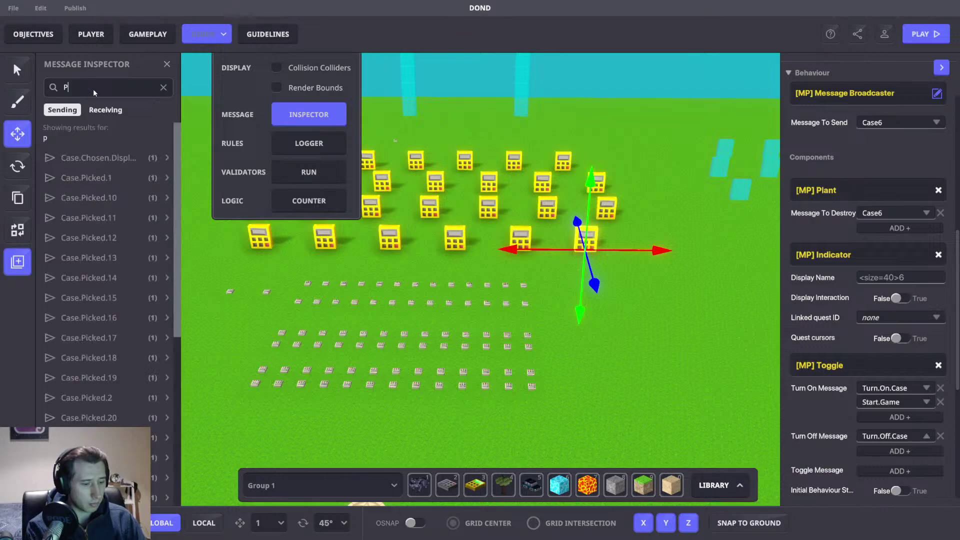
pyautogui.write('icked.Case')
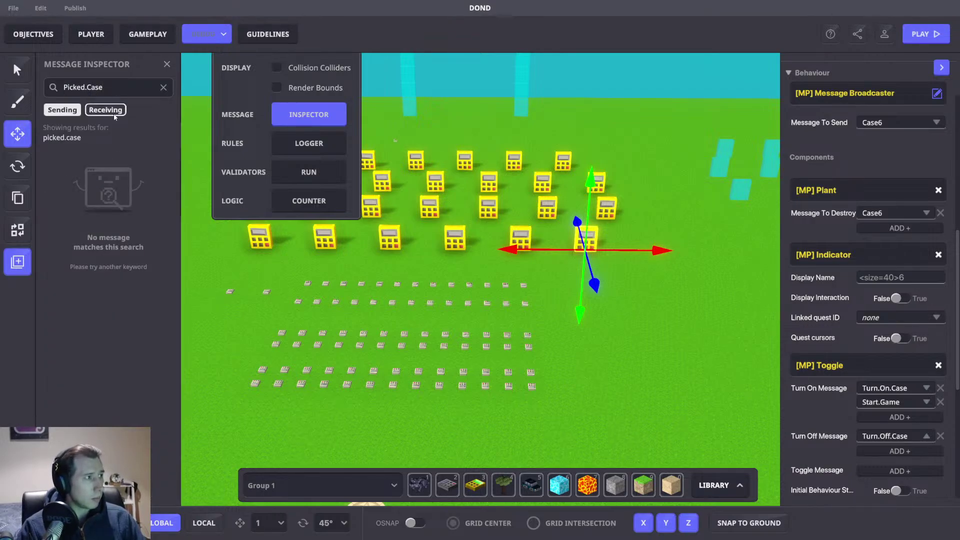
pyautogui.click(87, 110)
pyautogui.click(82, 158)
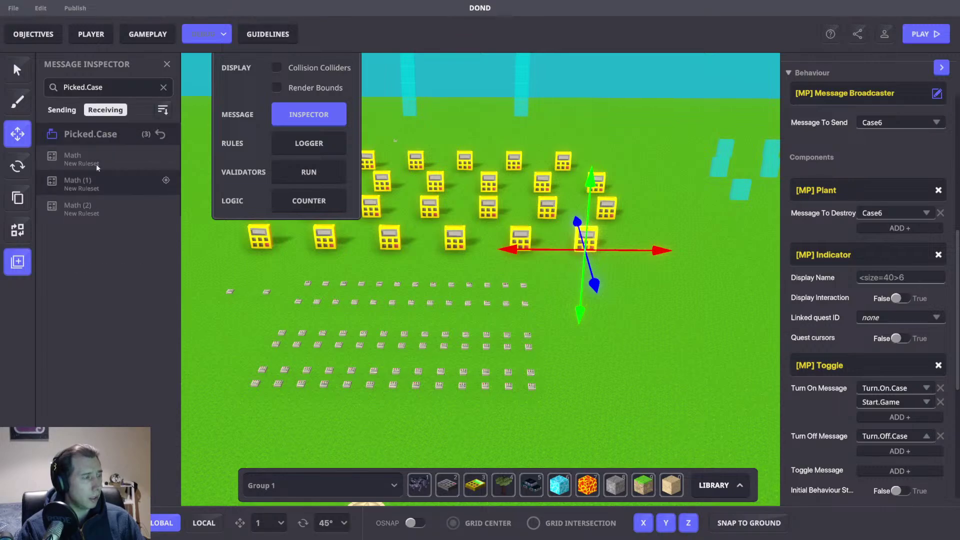
pyautogui.click(166, 65)
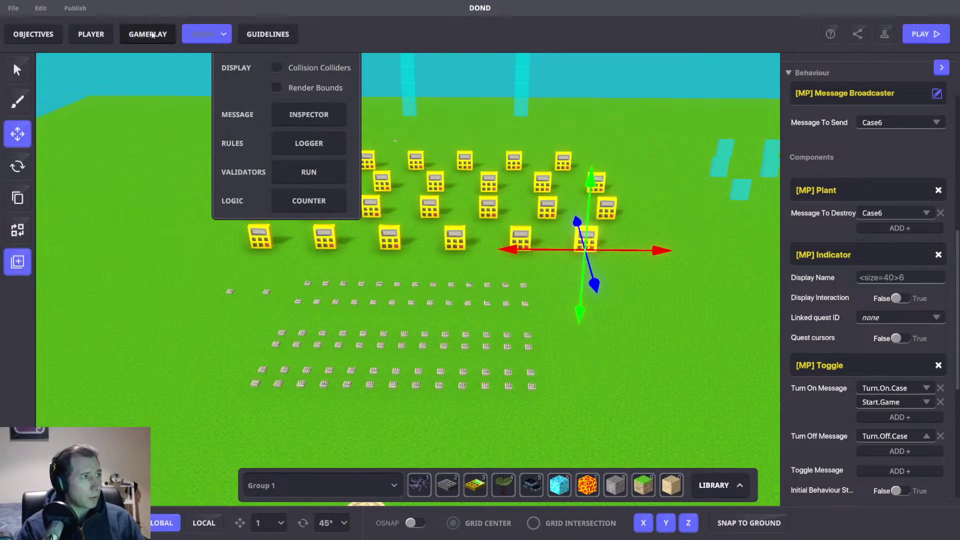
pyautogui.click(150, 35)
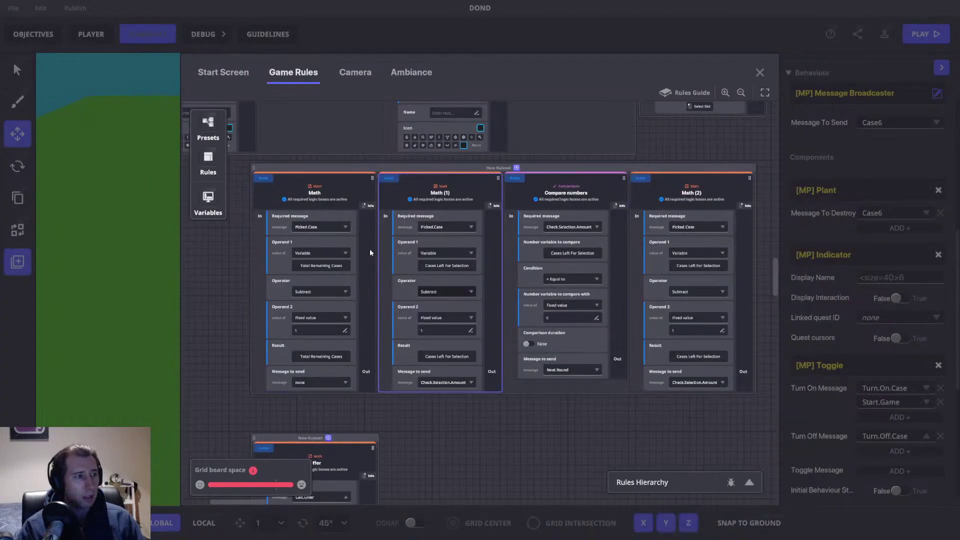
# Step: Change the required message of Math and Math (1) from Picked.Case to Set.Text+
pyautogui.click(322, 221)
pyautogui.click(320, 226)
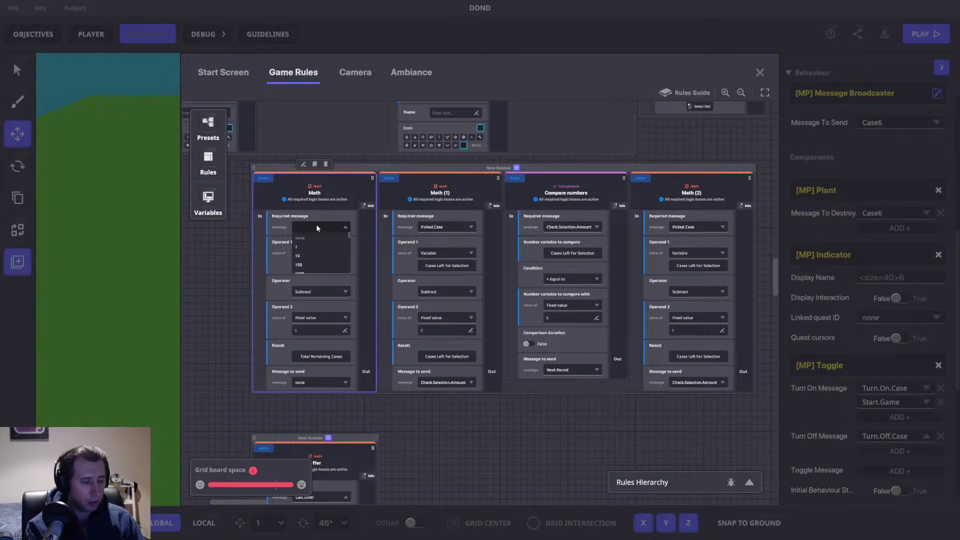
pyautogui.write('+')
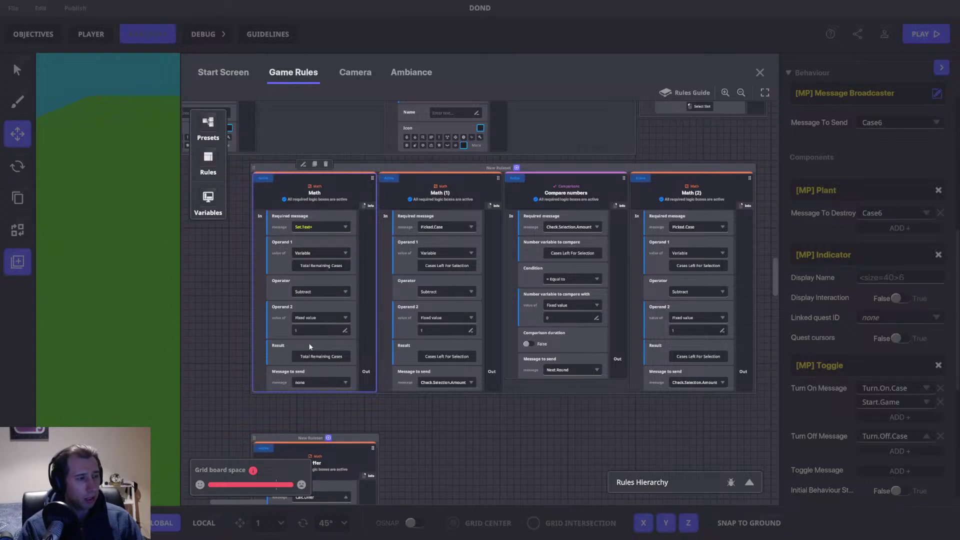
pyautogui.moveTo(406, 420); pyautogui.dragTo(321, 437)
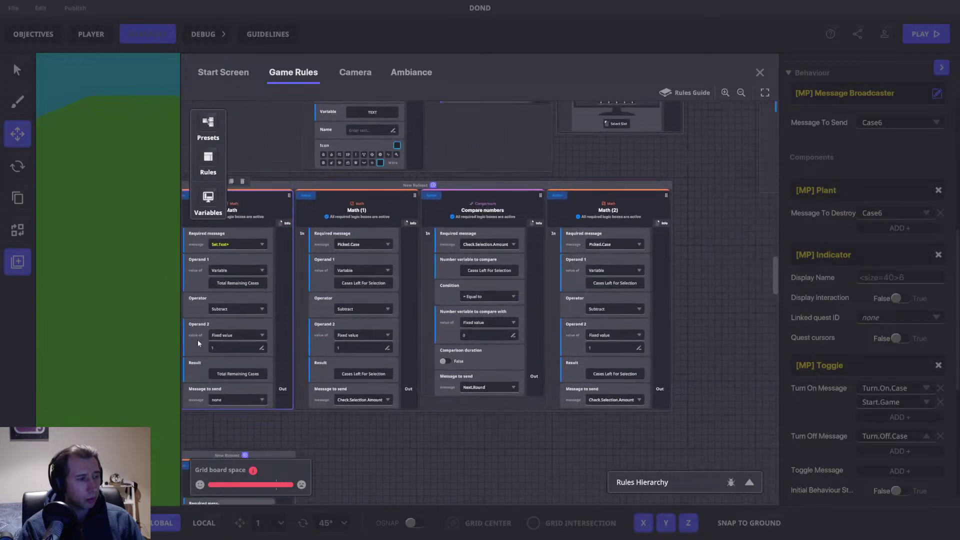
pyautogui.click(354, 246)
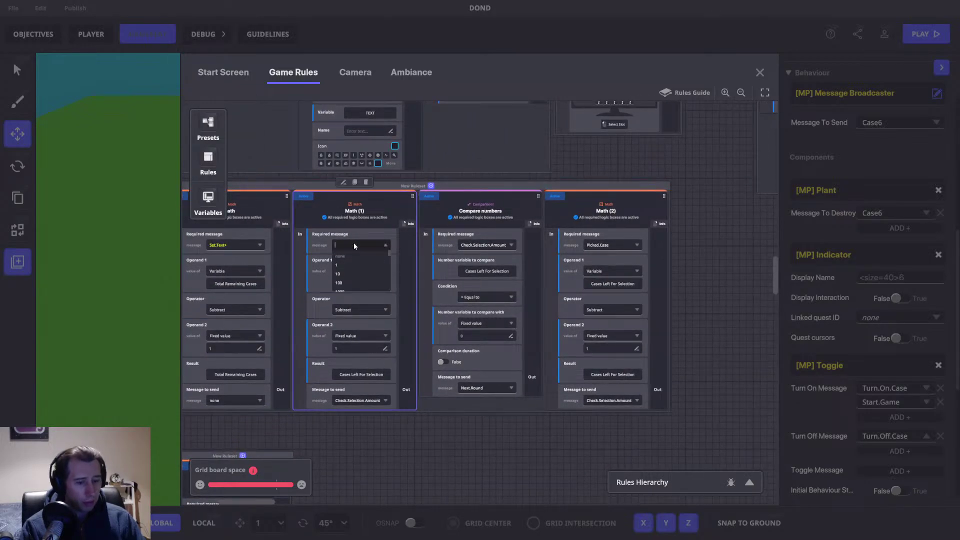
pyautogui.write('+')
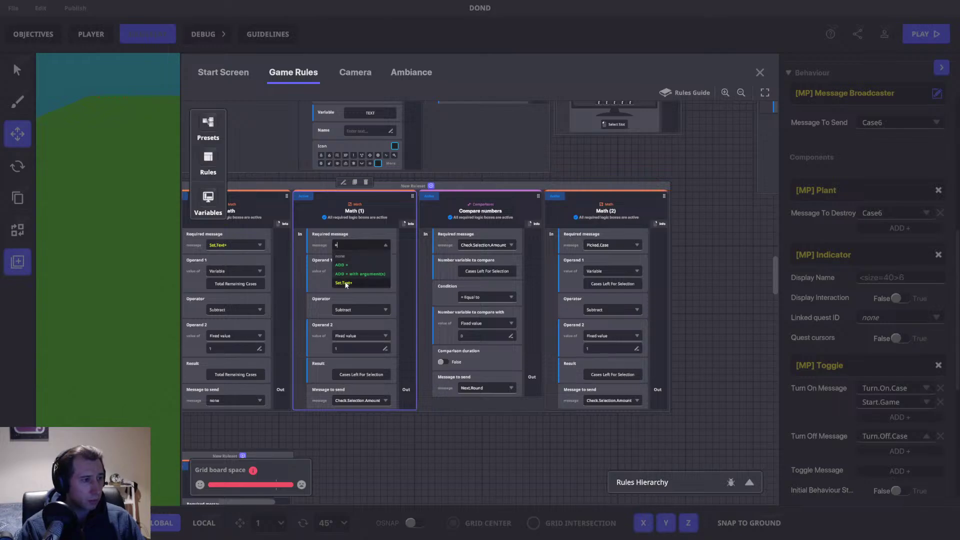
pyautogui.click(346, 283)
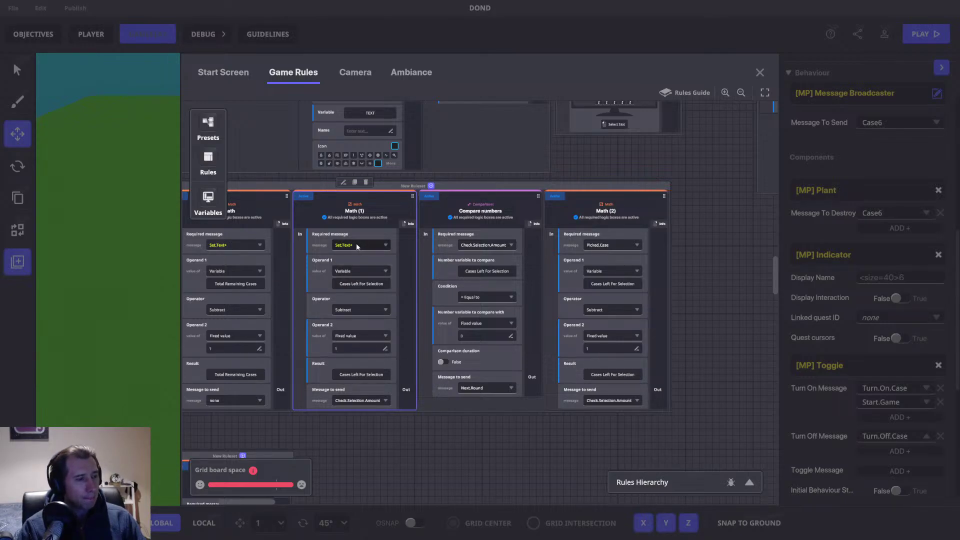
pyautogui.moveTo(323, 211); pyautogui.dragTo(395, 218)
pyautogui.moveTo(641, 178); pyautogui.dragTo(654, 139)
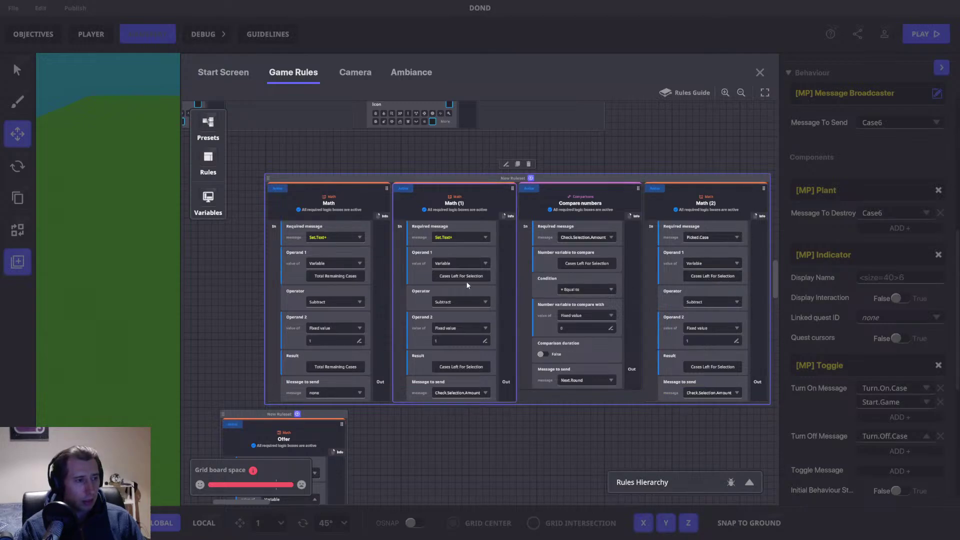
# Step: Pull a copy of the Math rule out as standalone Math (3), placed left of the ruleset
pyautogui.moveTo(462, 421); pyautogui.dragTo(568, 417)
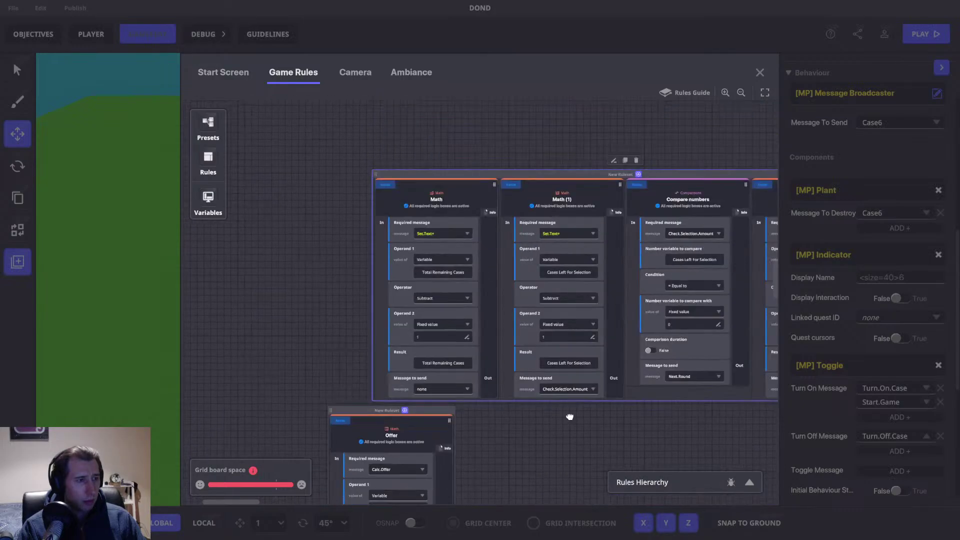
pyautogui.moveTo(484, 210); pyautogui.dragTo(566, 219)
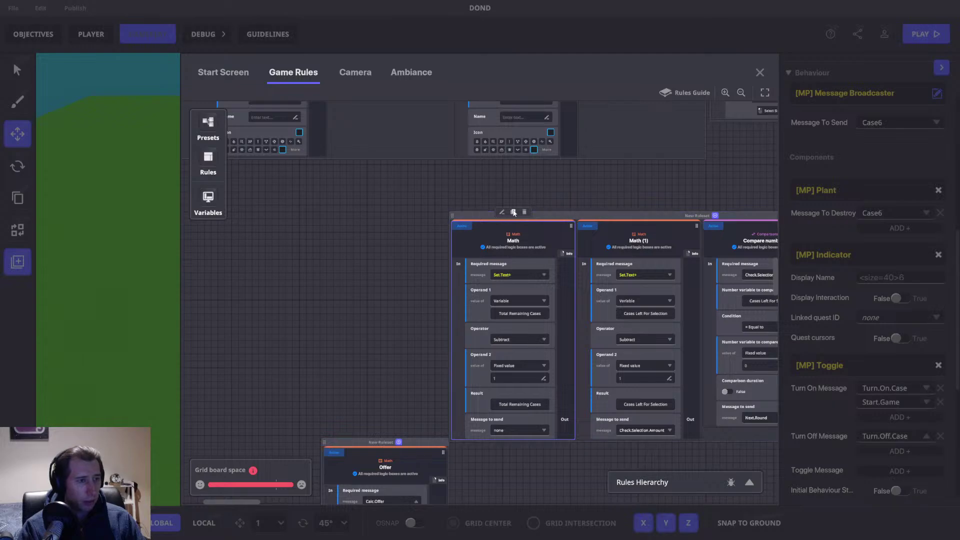
pyautogui.moveTo(654, 200); pyautogui.dragTo(412, 197)
pyautogui.moveTo(617, 241); pyautogui.dragTo(365, 264)
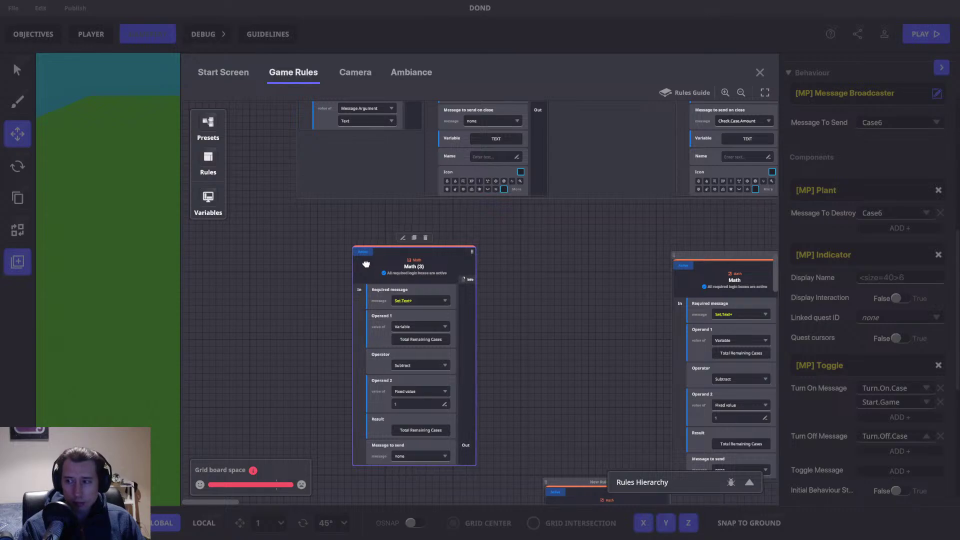
pyautogui.scroll(-2, 412, 270)
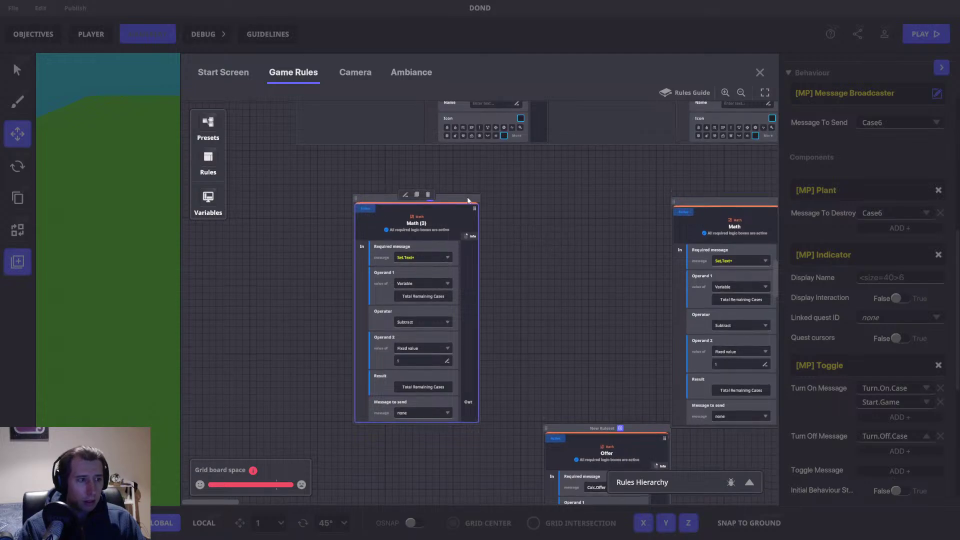
pyautogui.moveTo(463, 194); pyautogui.dragTo(413, 196)
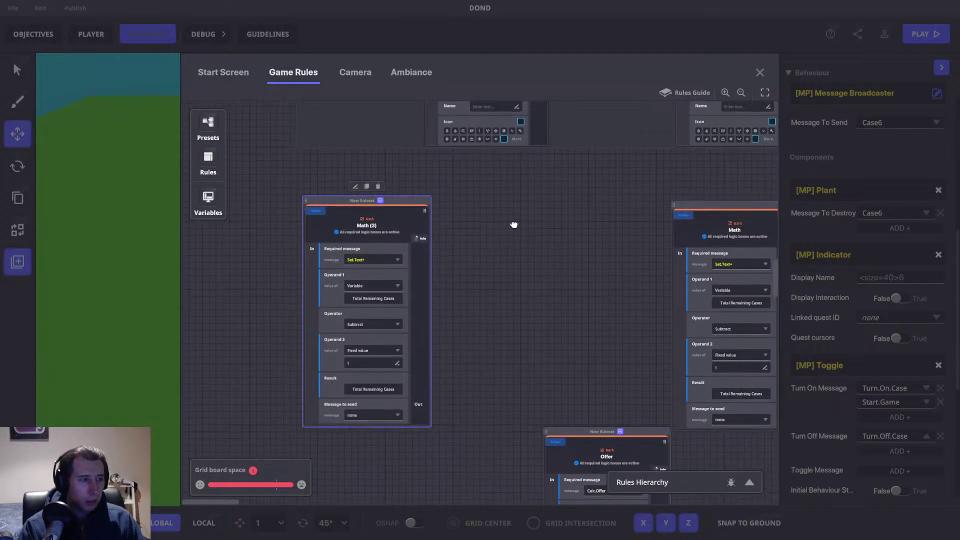
pyautogui.moveTo(416, 194); pyautogui.dragTo(436, 197)
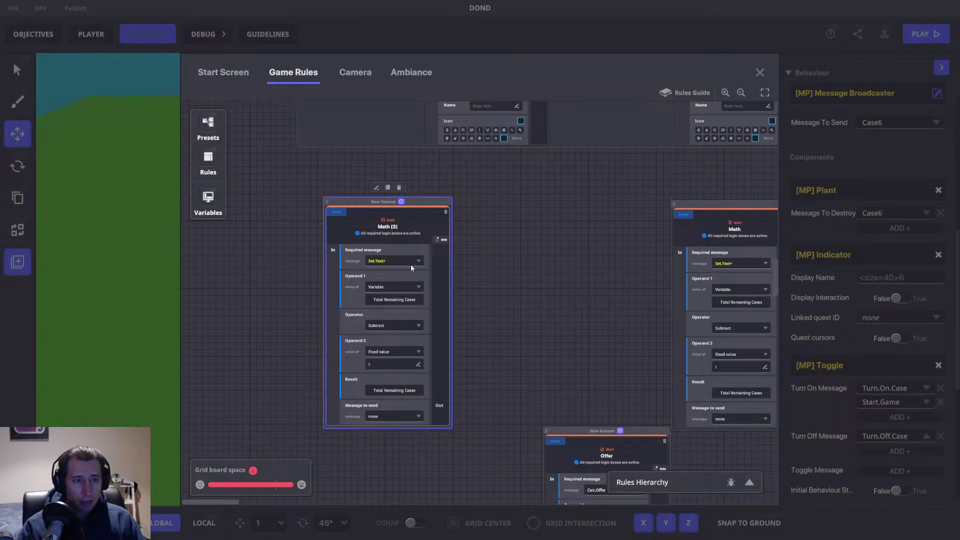
pyautogui.scroll(-1, 512, 297)
pyautogui.moveTo(515, 290)
pyautogui.mouseDown()
pyautogui.moveTo(519, 267)
pyautogui.moveTo(498, 288)
pyautogui.mouseUp()
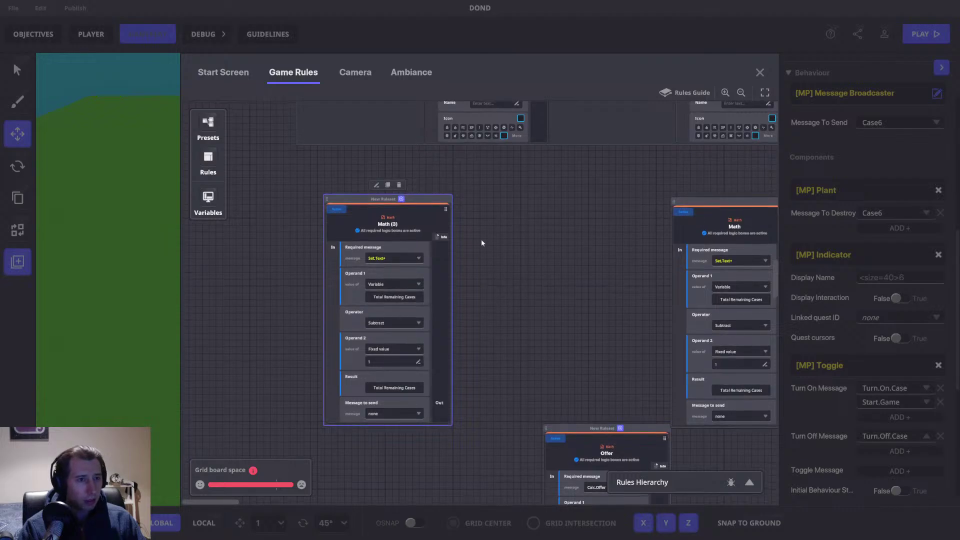
pyautogui.moveTo(411, 196)
pyautogui.mouseDown()
pyautogui.moveTo(383, 194)
pyautogui.moveTo(421, 205)
pyautogui.moveTo(411, 224)
pyautogui.moveTo(410, 200)
pyautogui.mouseUp()
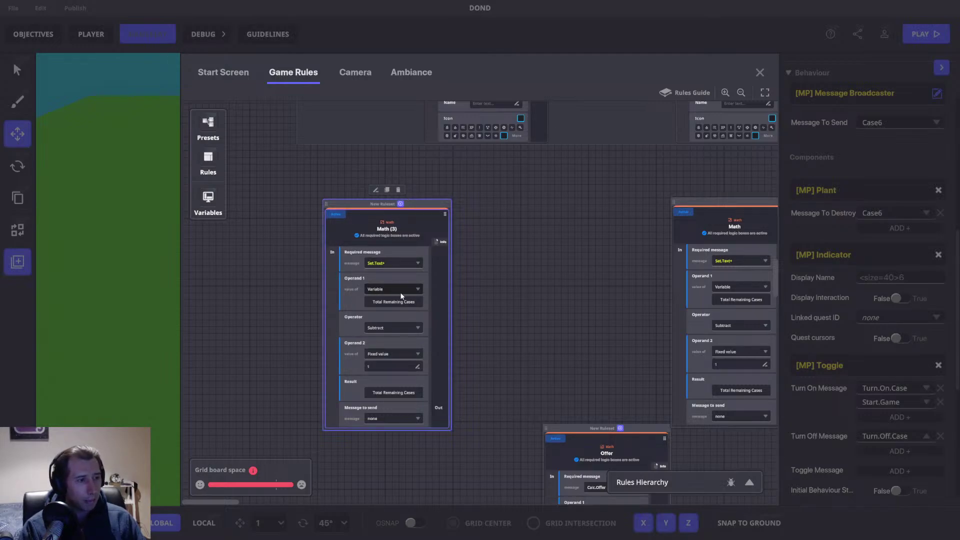
# Step: Set Math (3)'s first operand to the Total Value variable
pyautogui.click(414, 291)
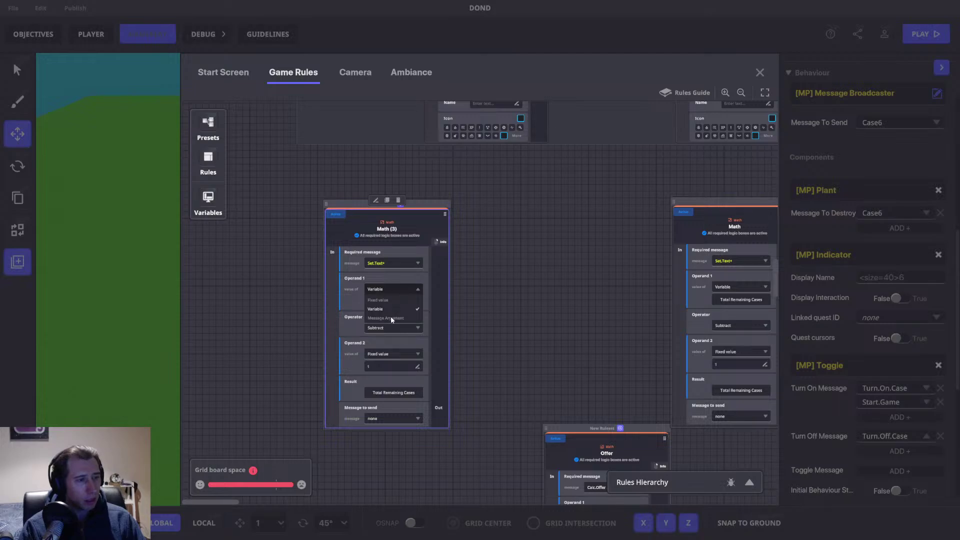
pyautogui.click(391, 318)
pyautogui.click(379, 303)
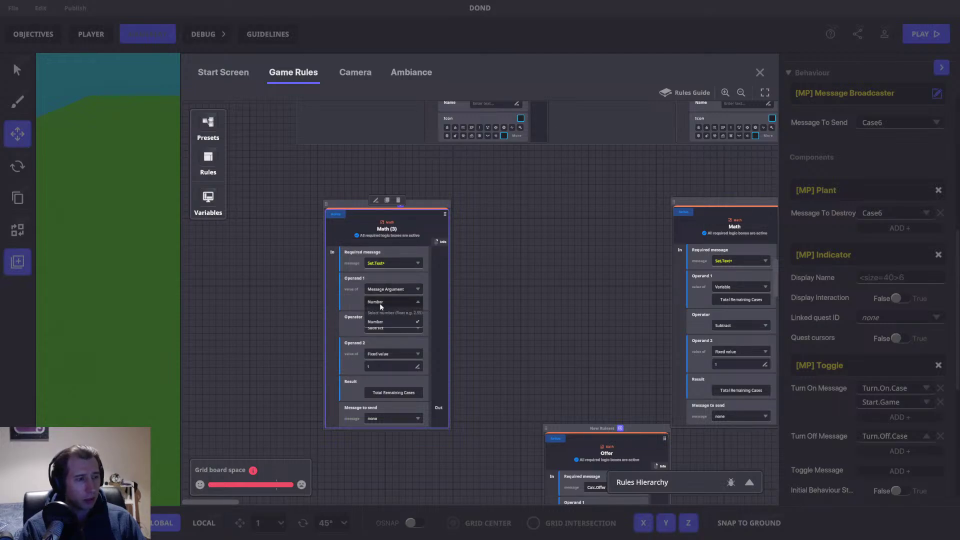
pyautogui.click(383, 322)
pyautogui.click(389, 356)
pyautogui.click(358, 358)
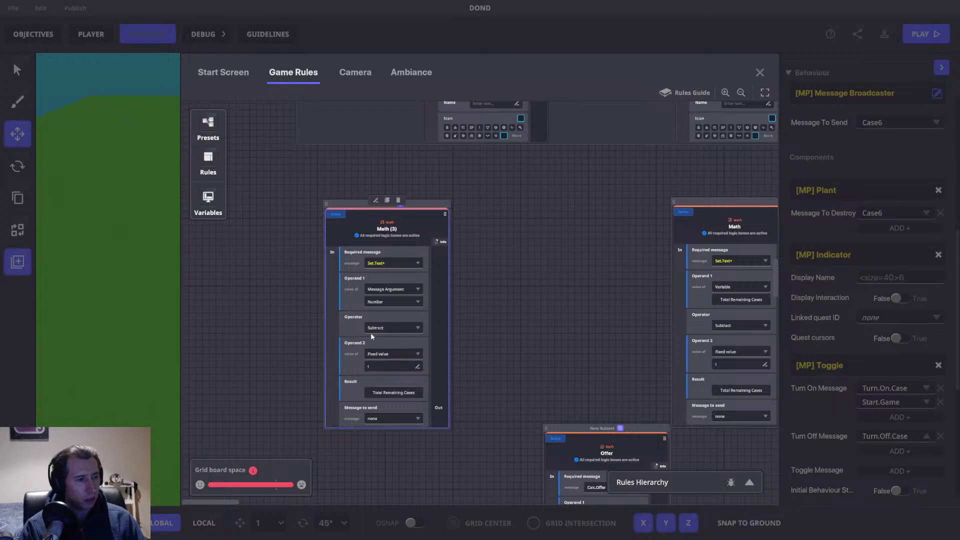
pyautogui.click(395, 290)
pyautogui.click(384, 316)
pyautogui.click(380, 303)
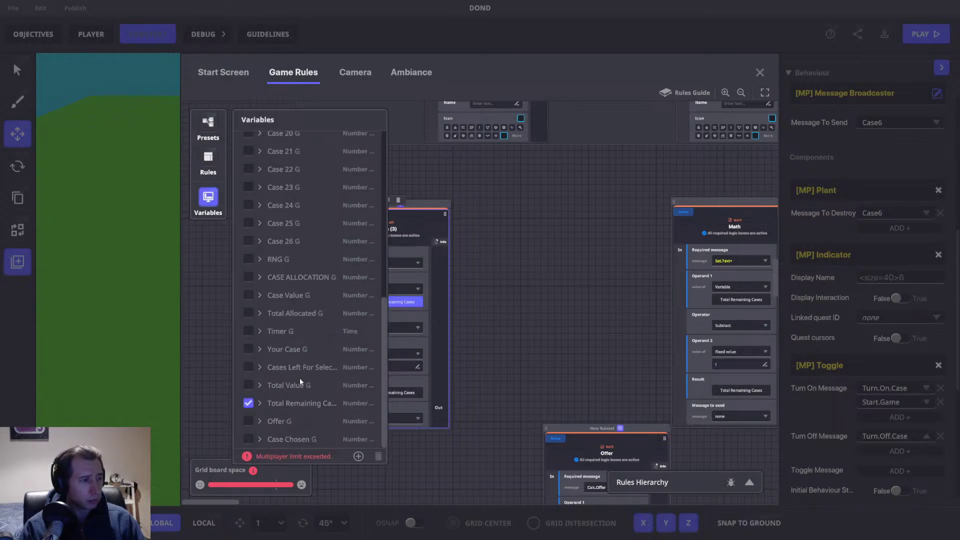
pyautogui.click(248, 385)
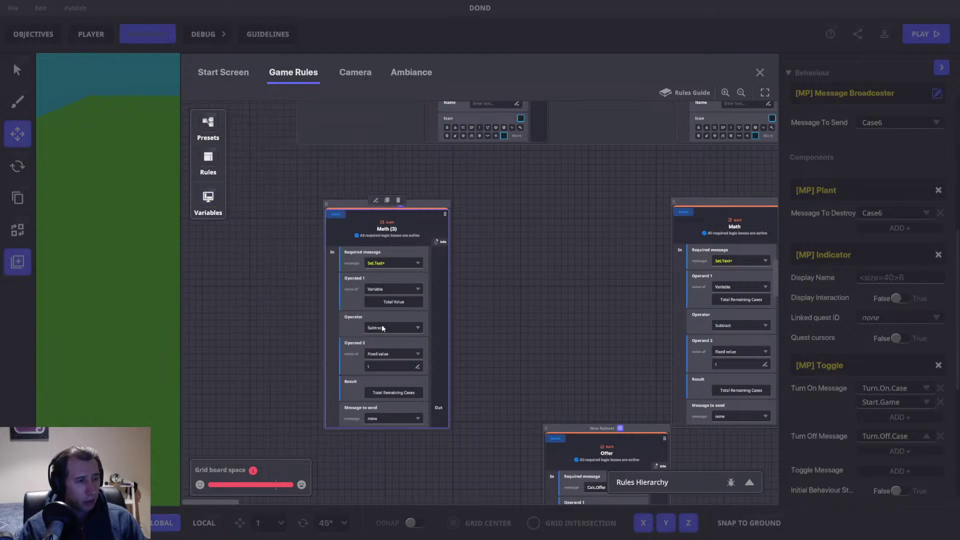
# Step: Take Math (3)'s second operand from the message Number argument and store the result in Total Value
pyautogui.click(377, 356)
pyautogui.click(376, 380)
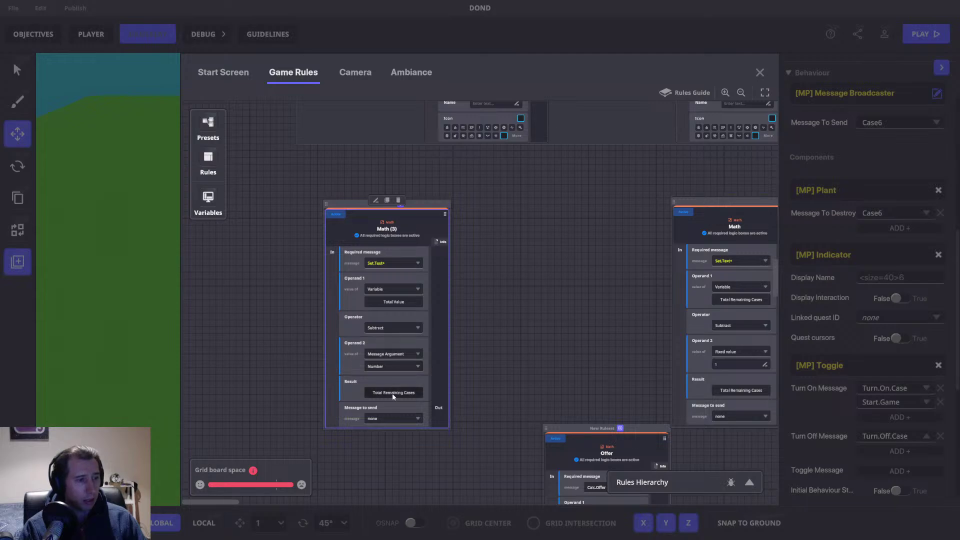
pyautogui.click(394, 392)
pyautogui.scroll(-5, 300, 334)
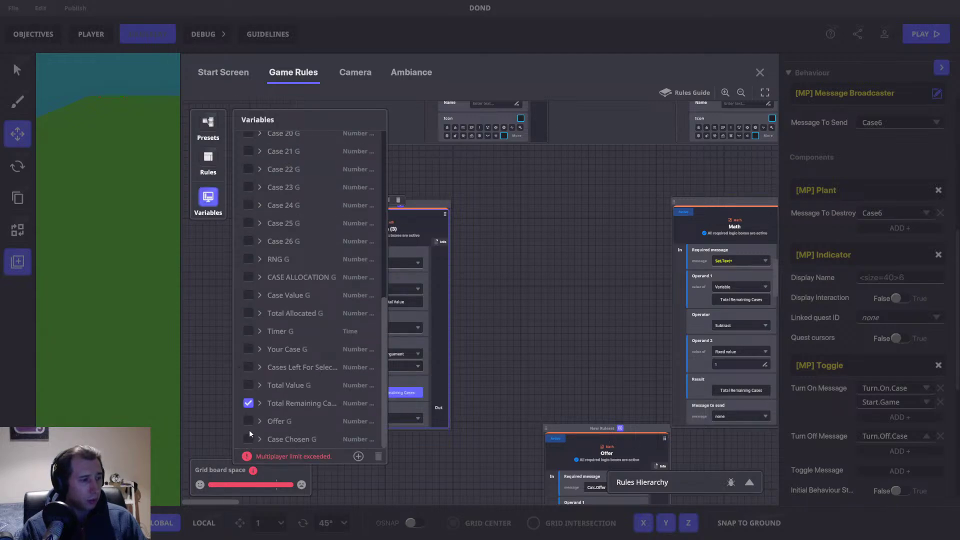
pyautogui.click(248, 385)
pyautogui.click(208, 199)
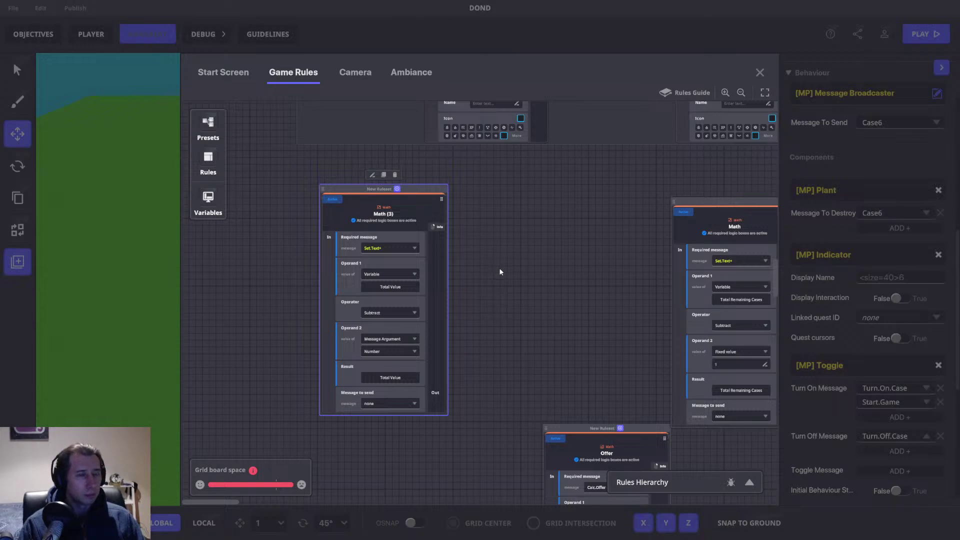
# Step: Move the other ruleset next to Math (3) and select the Math rule
pyautogui.moveTo(407, 185); pyautogui.dragTo(423, 194)
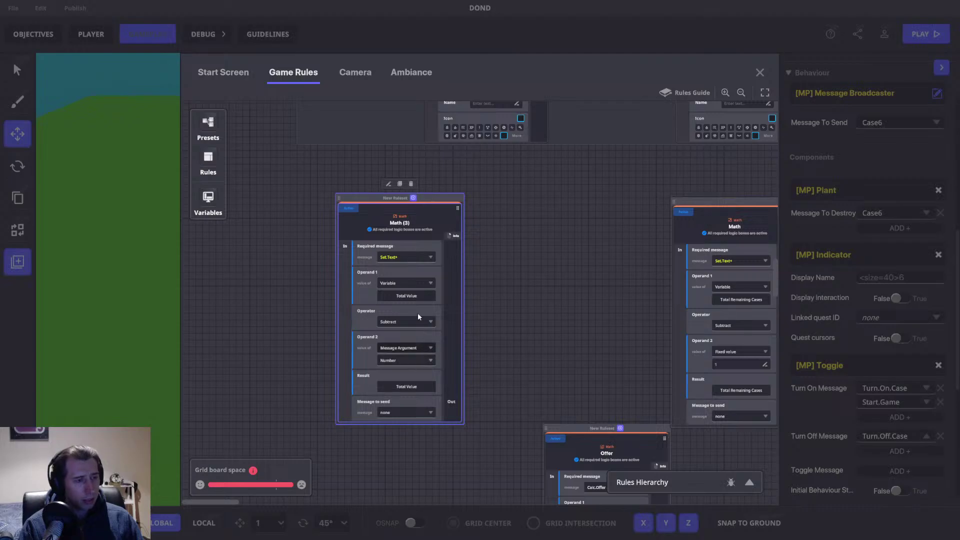
pyautogui.moveTo(532, 246); pyautogui.dragTo(456, 226)
pyautogui.moveTo(670, 174); pyautogui.dragTo(454, 178)
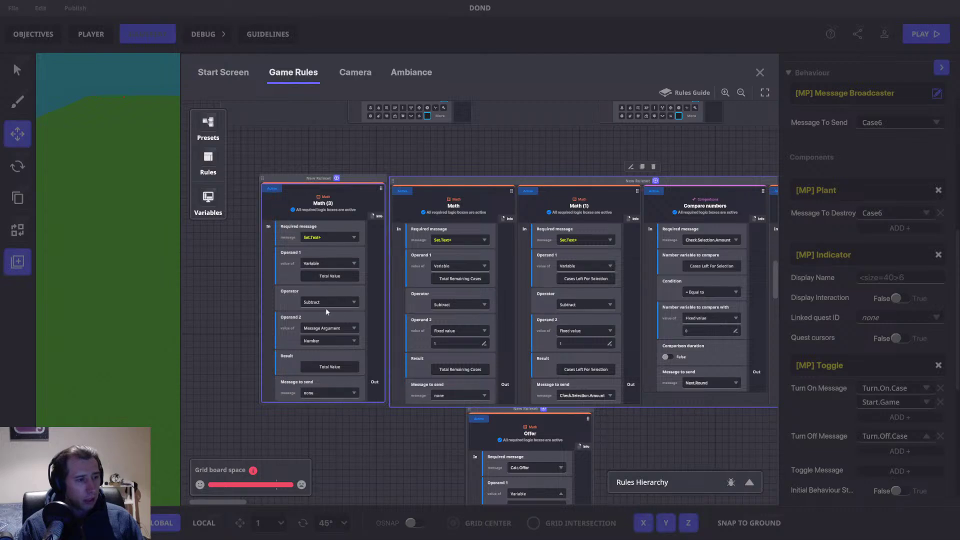
pyautogui.click(415, 266)
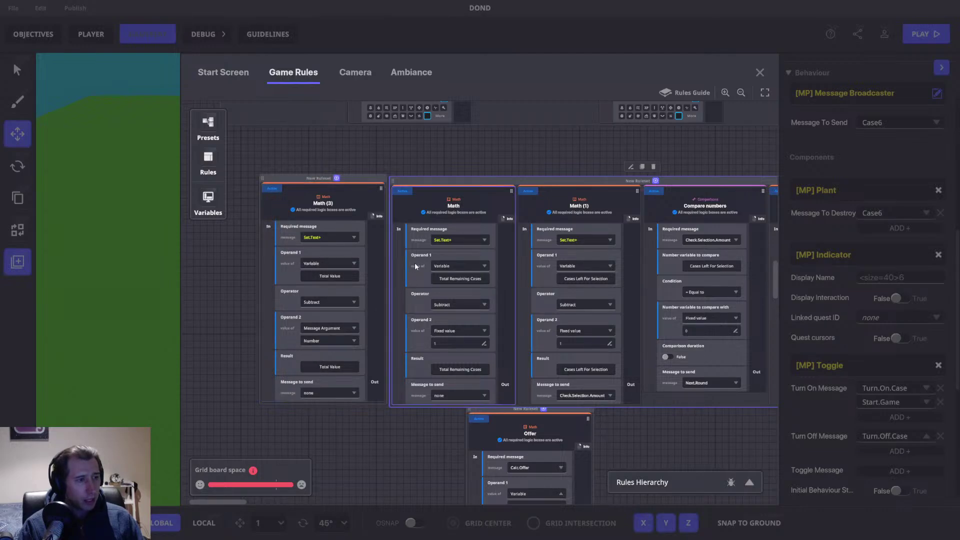
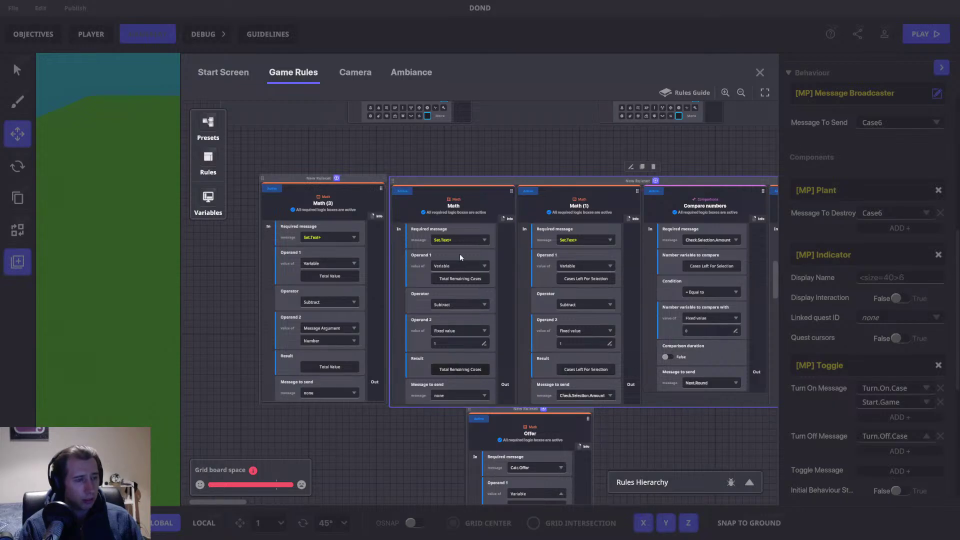
# Step: Drag Math and Math (1) into the Math (3) ruleset, moving the Compare numbers/Math (2) ruleset aside
pyautogui.moveTo(479, 183); pyautogui.dragTo(318, 213)
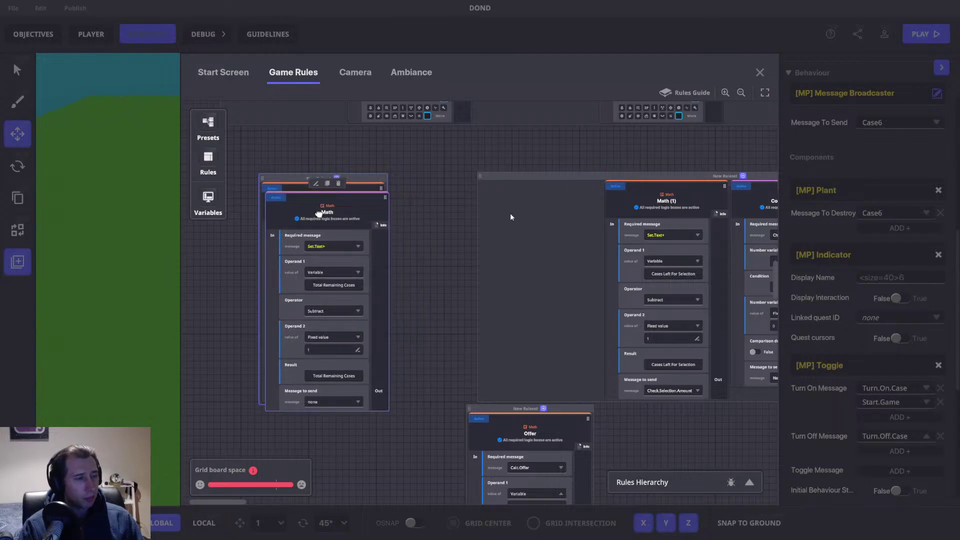
pyautogui.moveTo(511, 211); pyautogui.dragTo(507, 212)
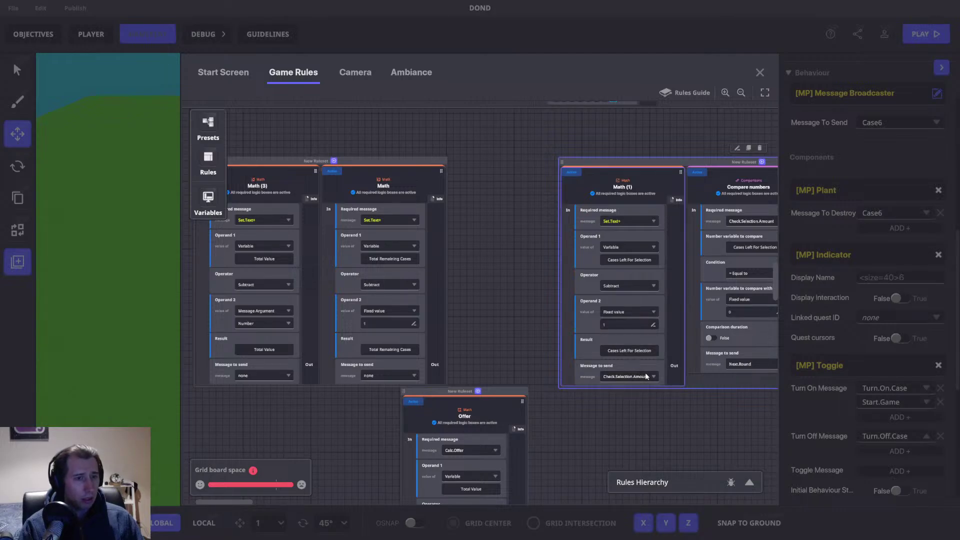
pyautogui.moveTo(646, 375); pyautogui.dragTo(573, 370)
pyautogui.moveTo(581, 184); pyautogui.dragTo(324, 189)
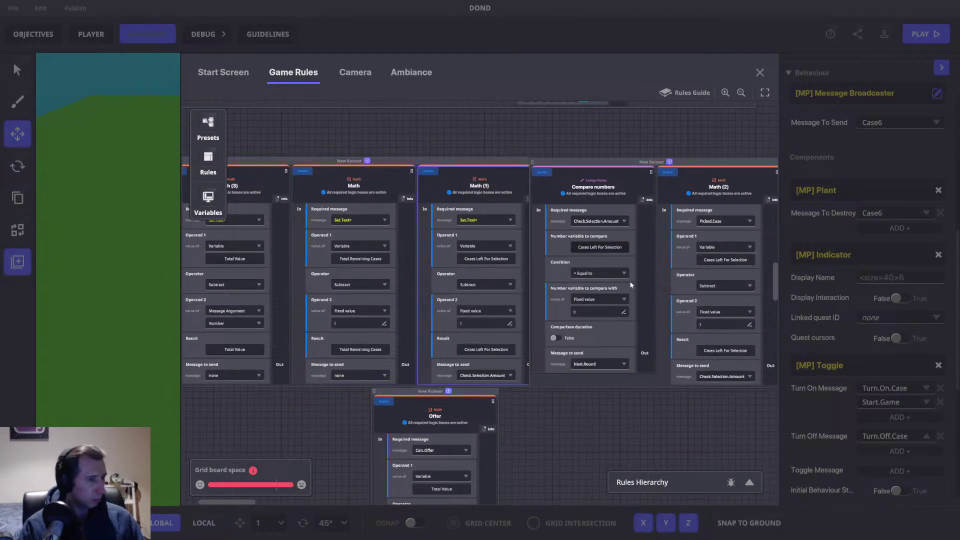
pyautogui.moveTo(596, 258); pyautogui.dragTo(460, 262)
pyautogui.moveTo(467, 167); pyautogui.dragTo(526, 172)
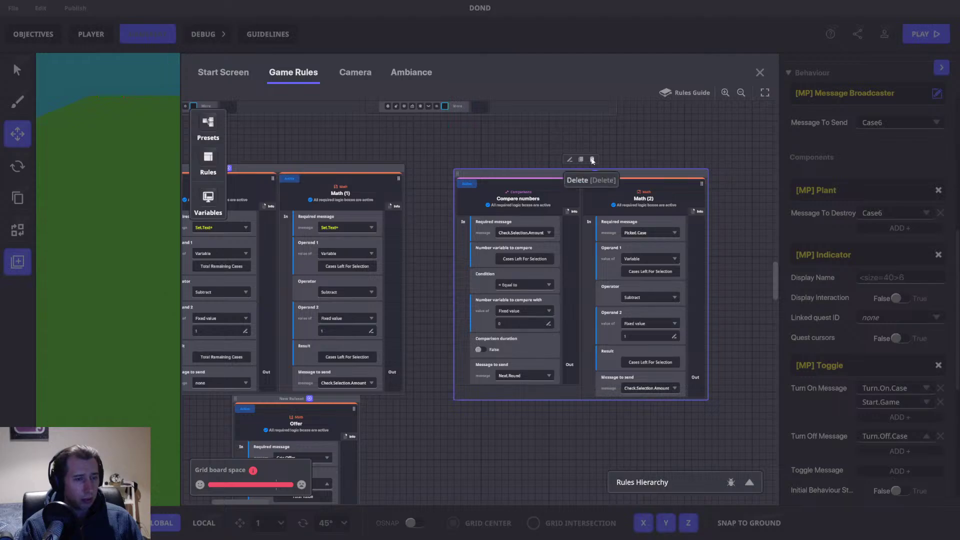
# Step: Delete the Compare numbers ruleset and move the Offer ruleset up beside Math (1)
pyautogui.click(575, 162)
pyautogui.moveTo(550, 220); pyautogui.dragTo(669, 208)
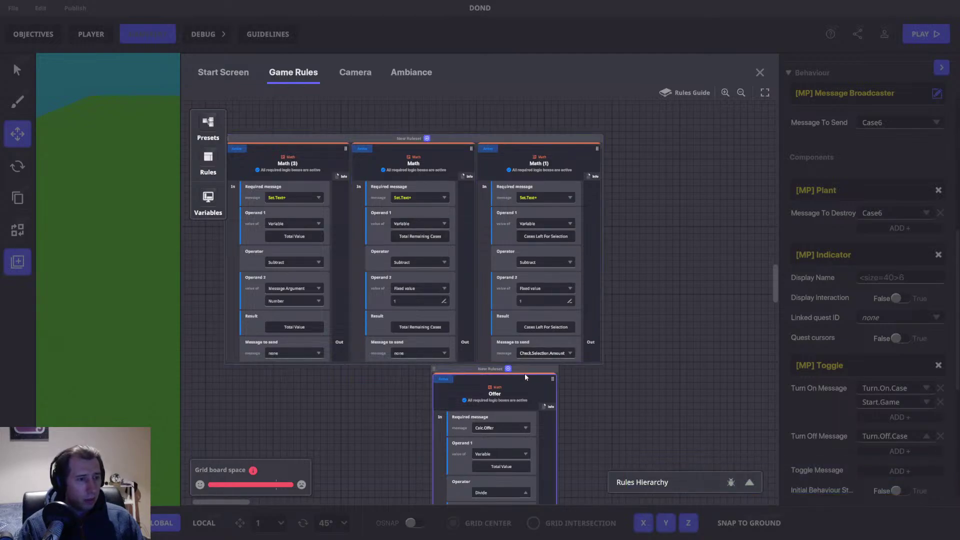
pyautogui.moveTo(551, 370); pyautogui.dragTo(698, 141)
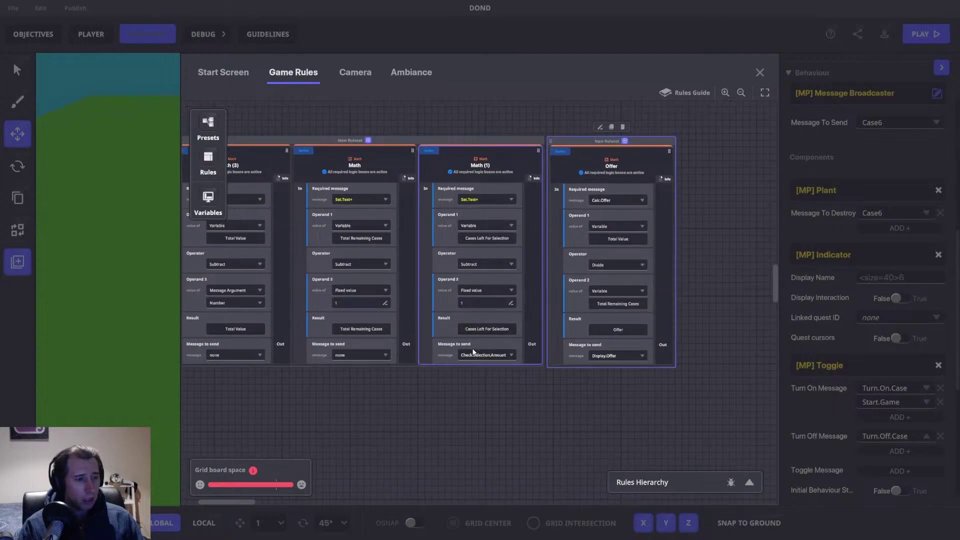
pyautogui.moveTo(583, 138)
pyautogui.mouseDown()
pyautogui.moveTo(608, 142)
pyautogui.moveTo(583, 141)
pyautogui.mouseUp()
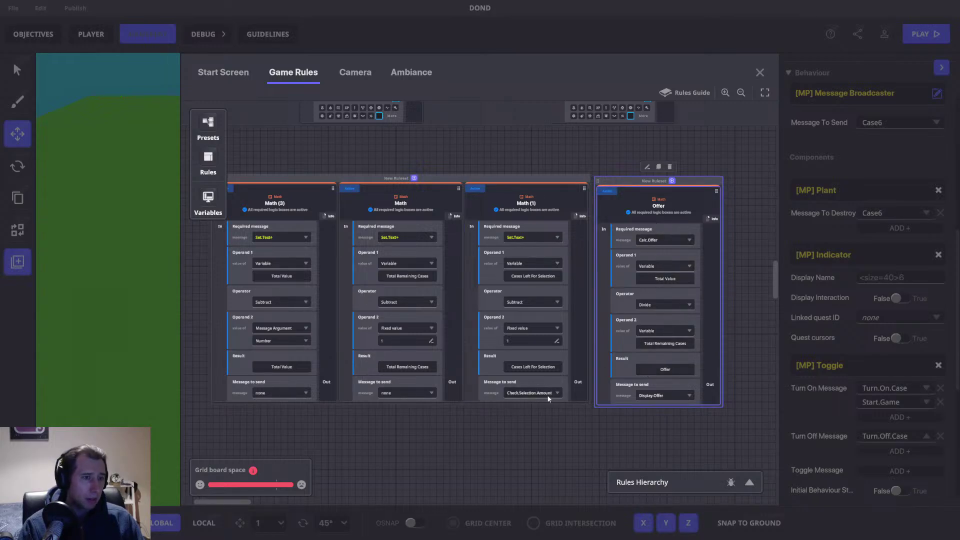
# Step: Set Math (1)'s message to send to none
pyautogui.click(523, 393)
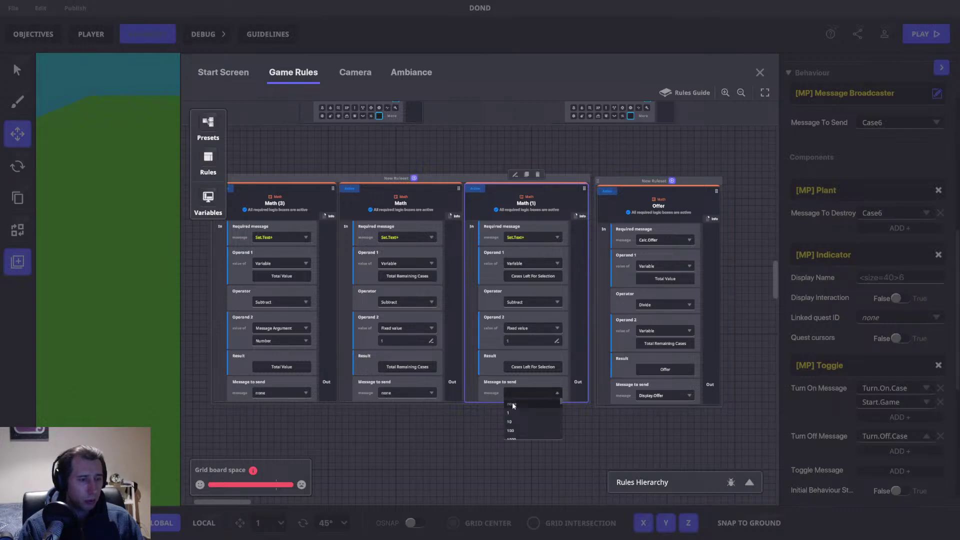
pyautogui.click(476, 420)
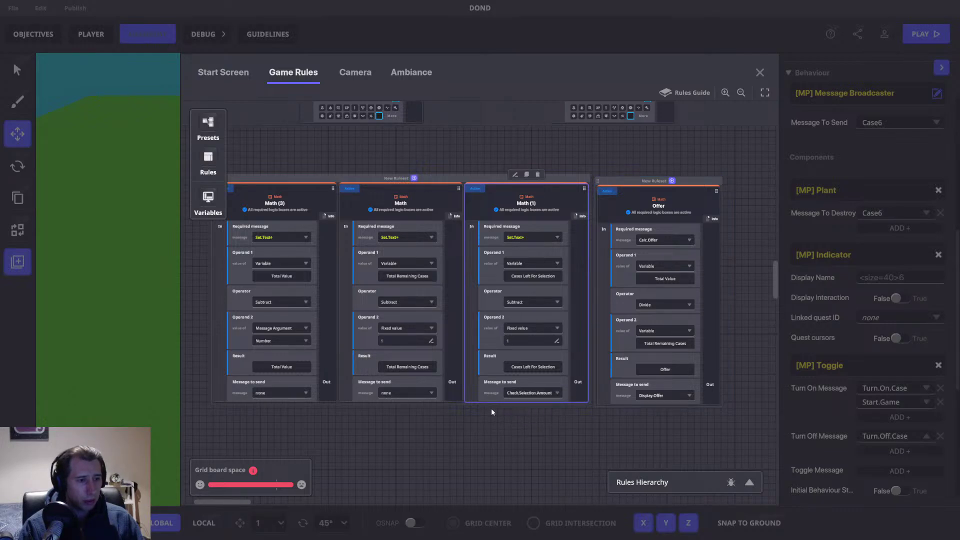
pyautogui.click(530, 392)
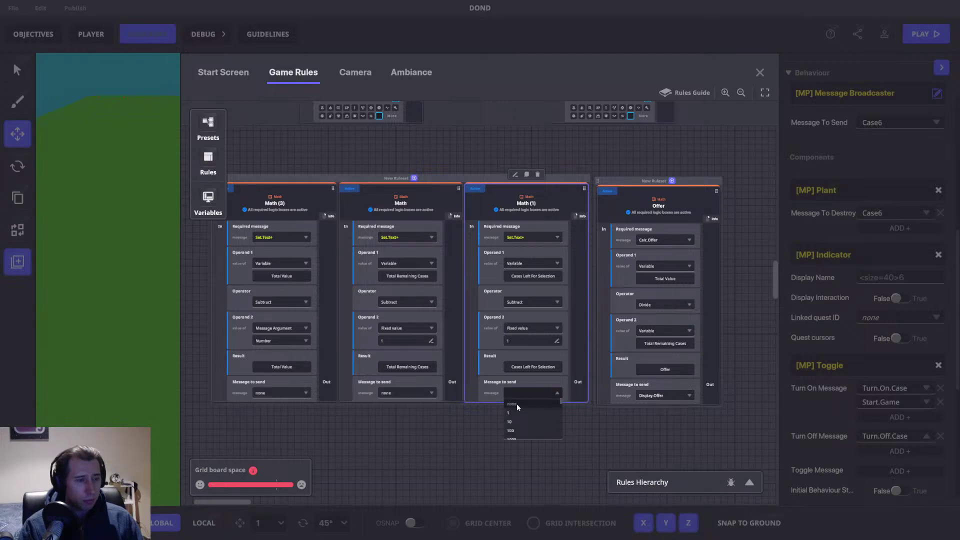
pyautogui.click(516, 404)
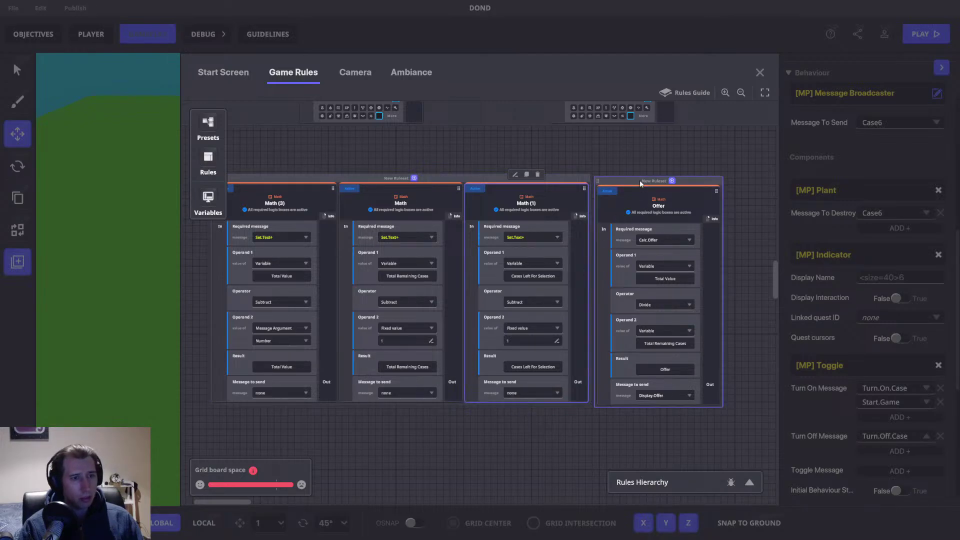
# Step: Select the Offer ruleset and nudge it slightly left
pyautogui.moveTo(640, 180); pyautogui.dragTo(643, 177)
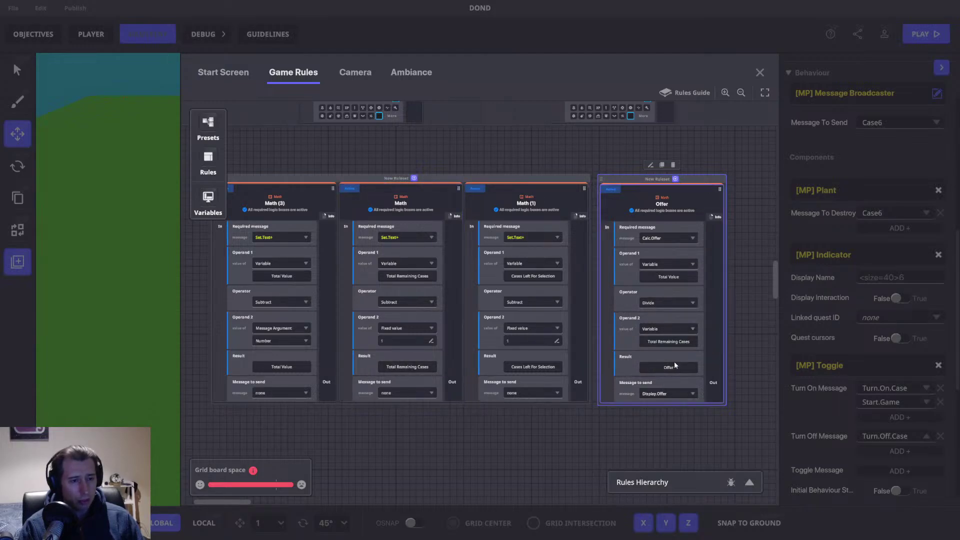
pyautogui.moveTo(754, 283); pyautogui.dragTo(452, 287)
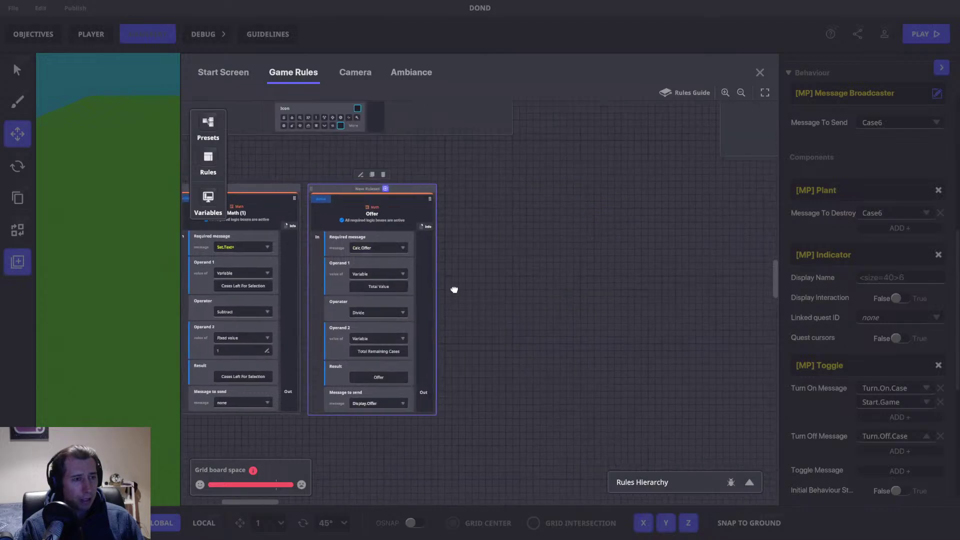
pyautogui.moveTo(425, 179); pyautogui.dragTo(413, 181)
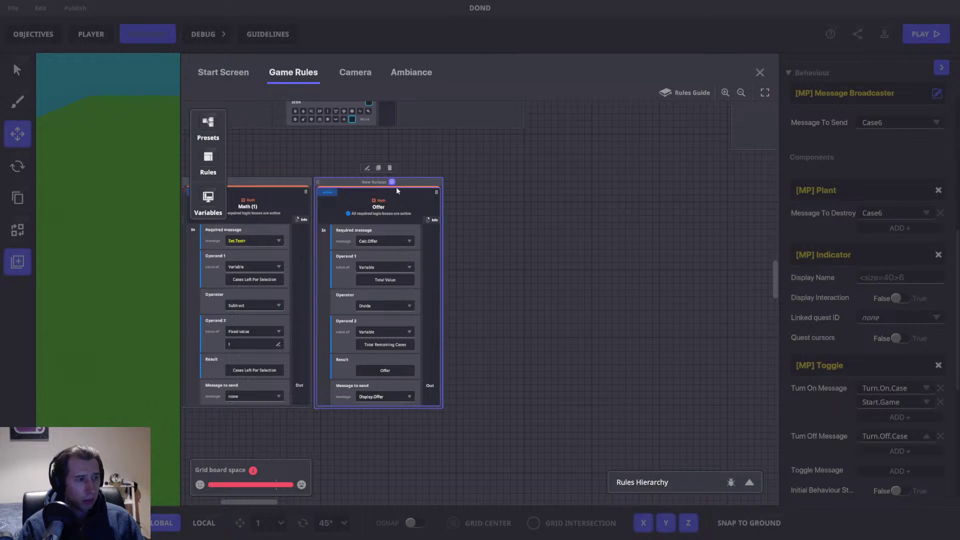
# Step: Add a Send Message rule to the Offer ruleset that requires Display.Offer
pyautogui.click(208, 159)
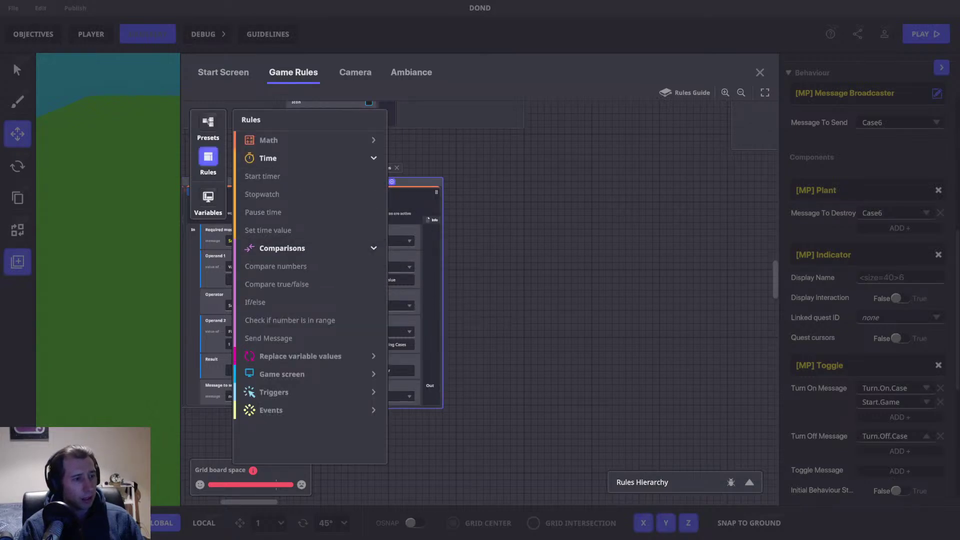
pyautogui.moveTo(523, 308); pyautogui.dragTo(584, 308)
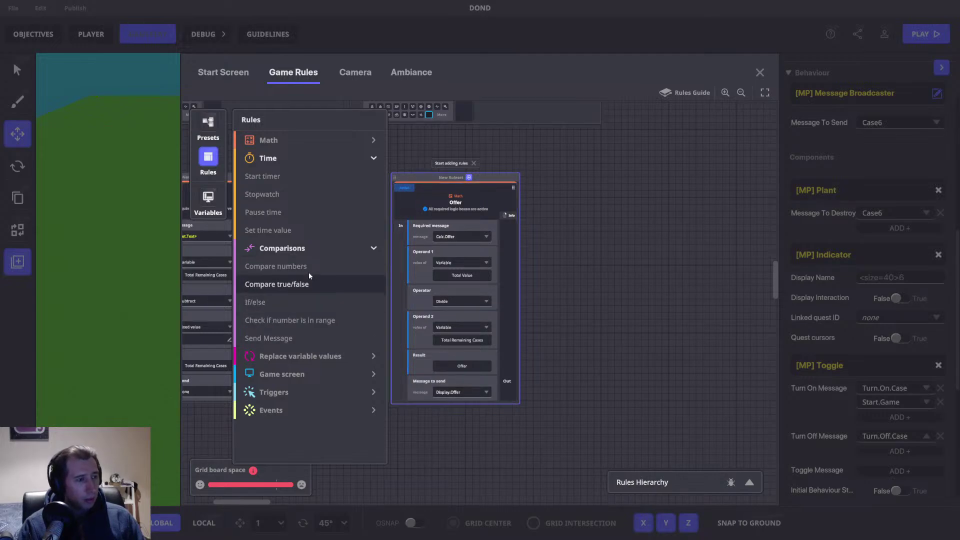
pyautogui.click(291, 340)
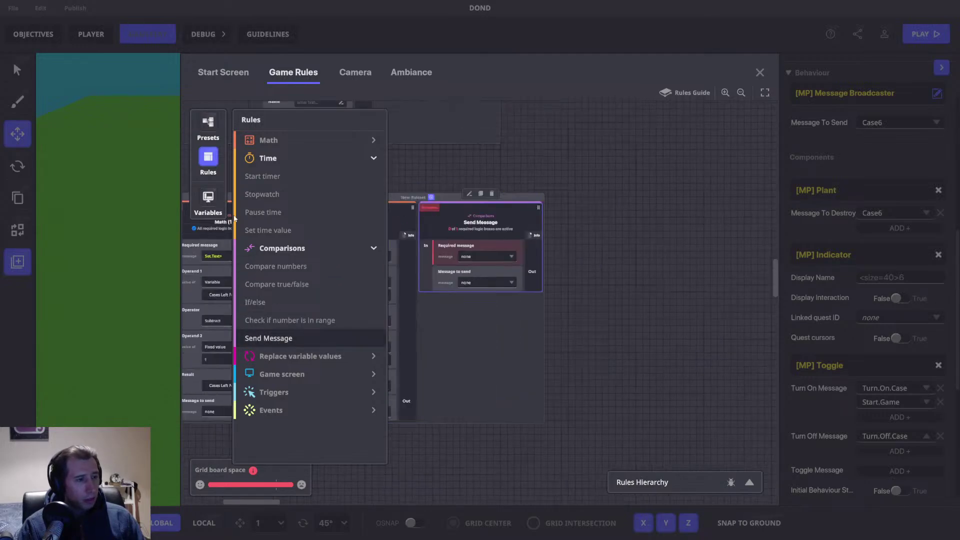
pyautogui.click(208, 170)
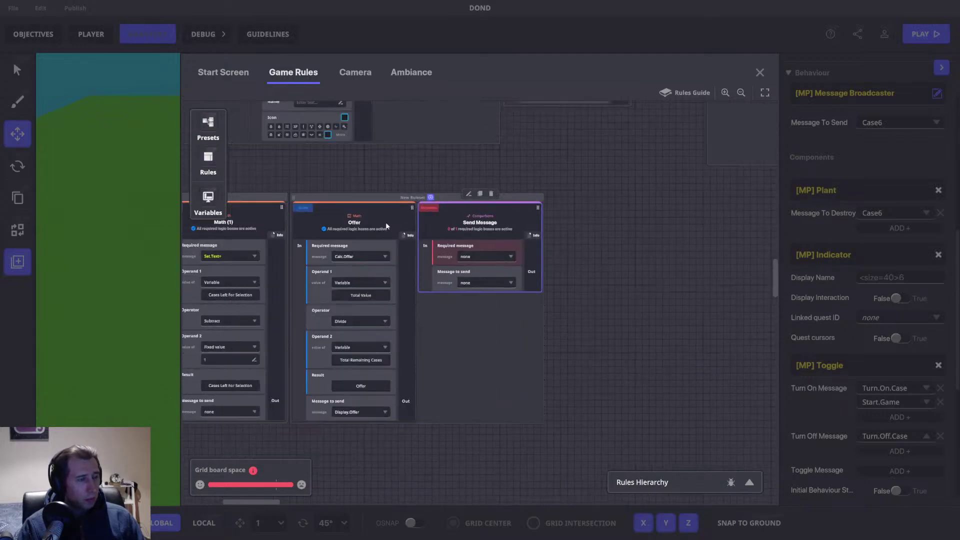
pyautogui.click(470, 257)
pyautogui.write('Displ')
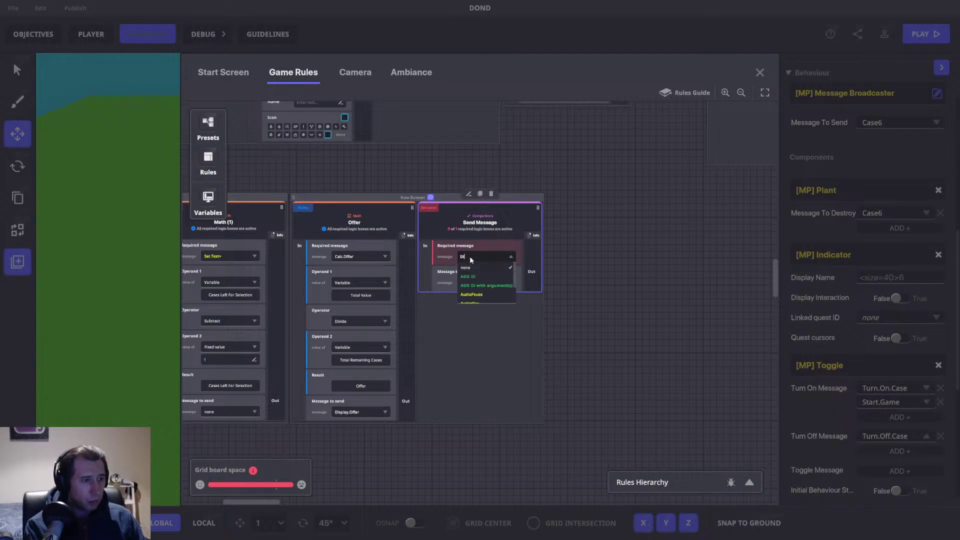
pyautogui.write('splay')
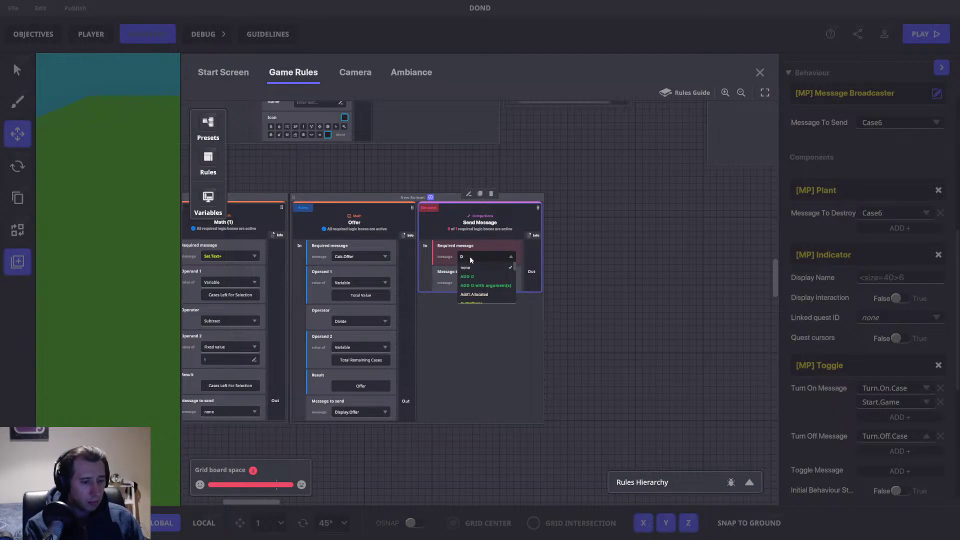
pyautogui.write('.off')
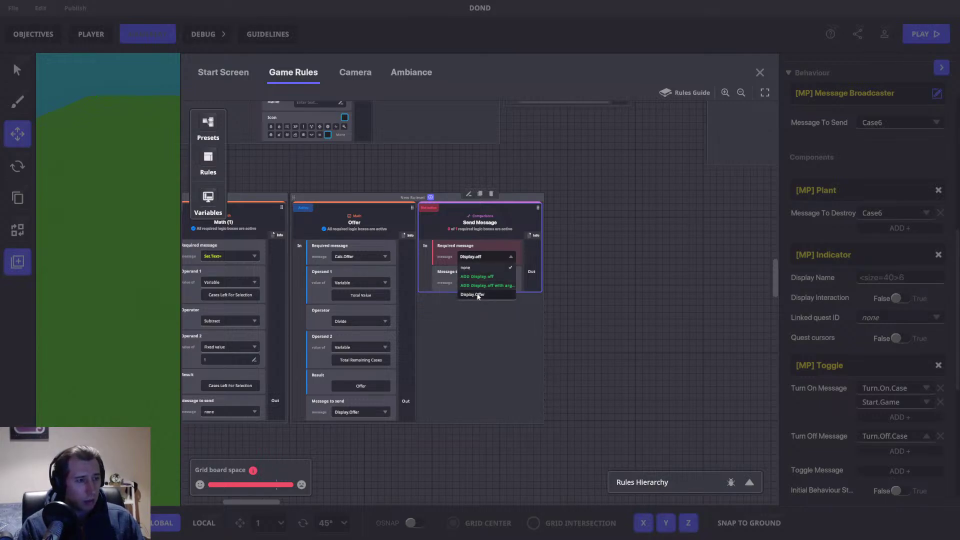
pyautogui.click(472, 294)
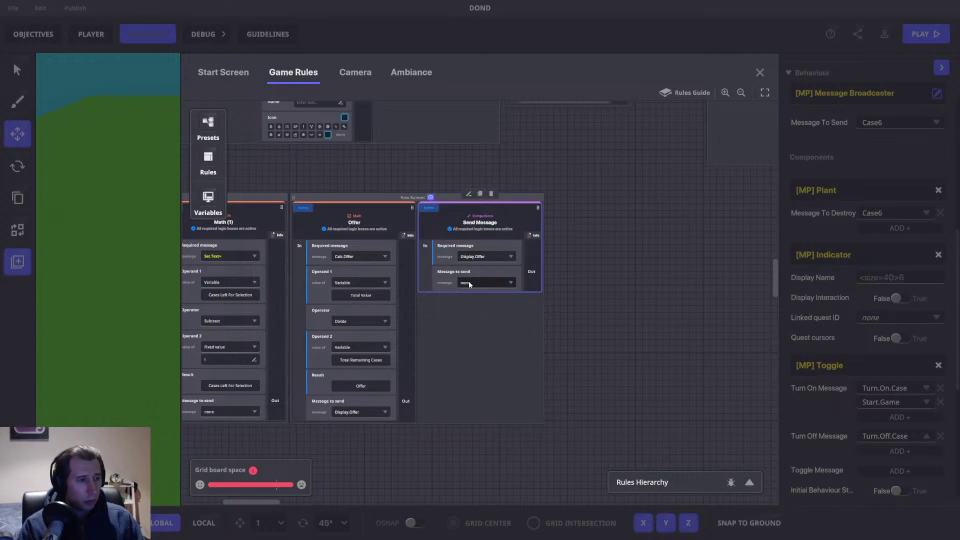
# Step: Make the rule send Set.Pick.Text and bring up that message's arguments
pyautogui.click(469, 283)
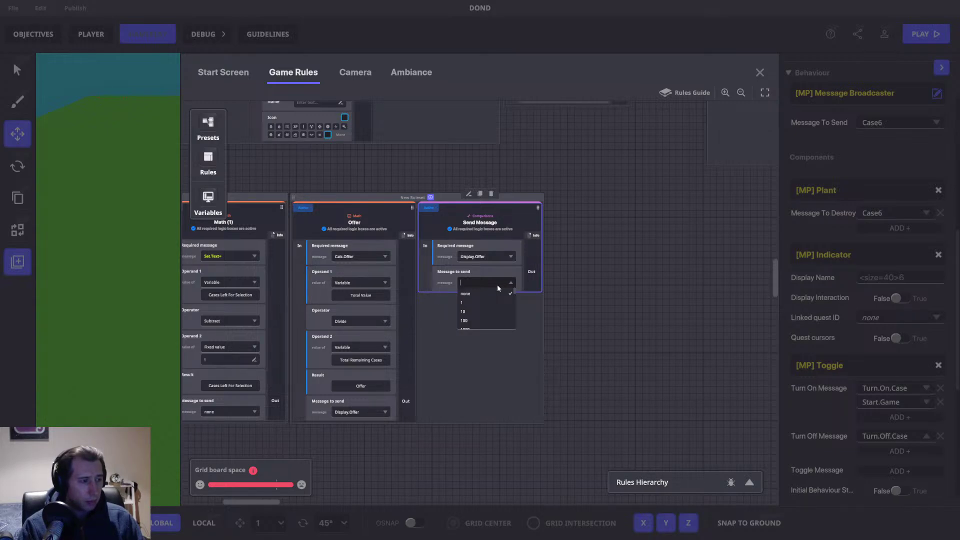
pyautogui.write('Set')
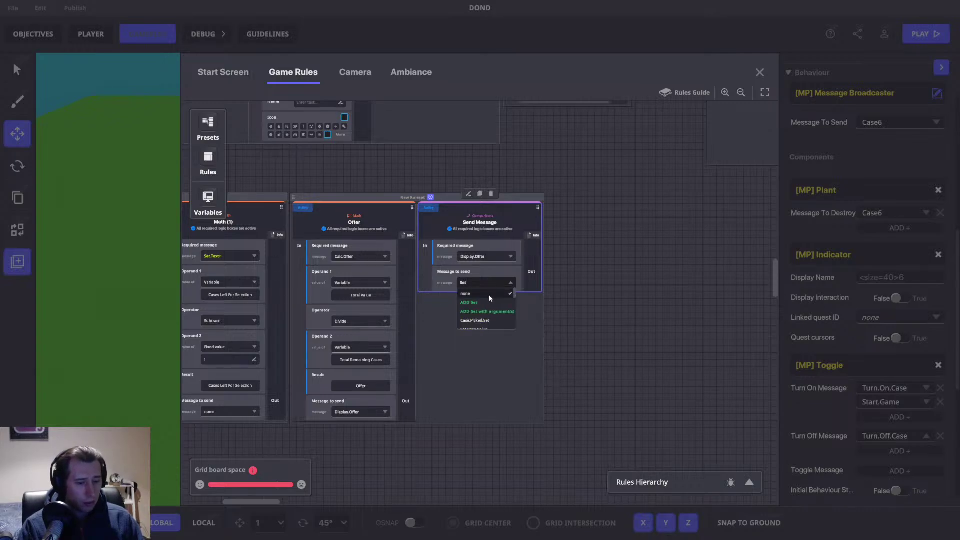
pyautogui.press('BackSpace')
pyautogui.press('BackSpace')
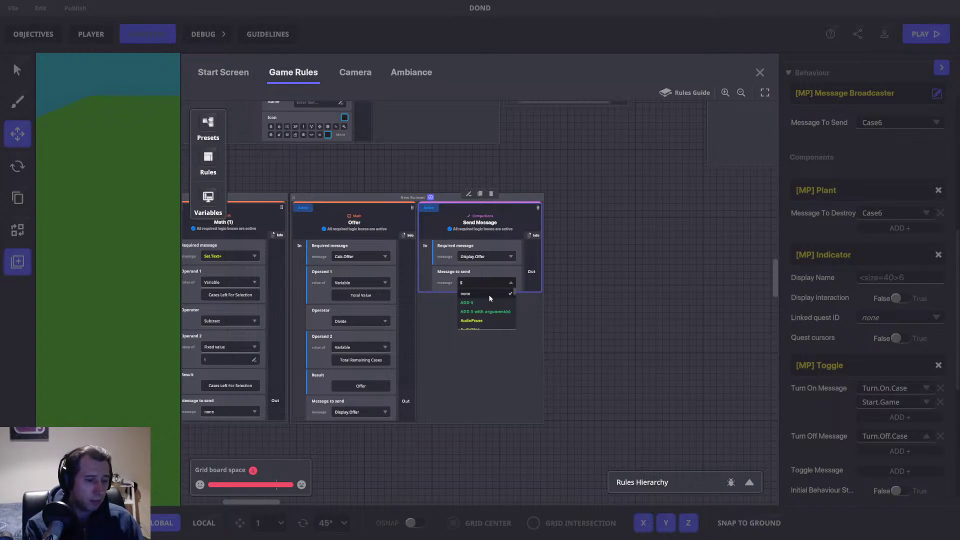
pyautogui.press('BackSpace')
pyautogui.write('+')
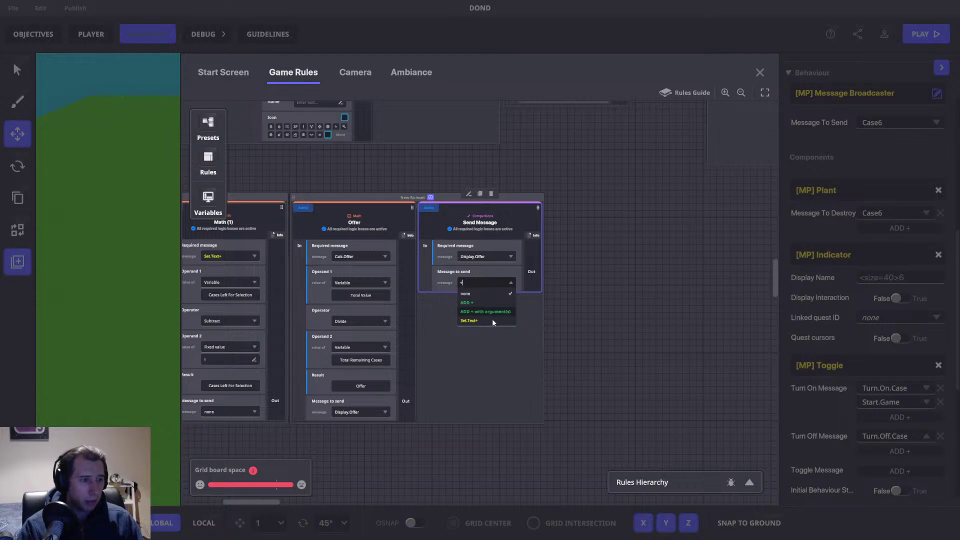
pyautogui.click(480, 320)
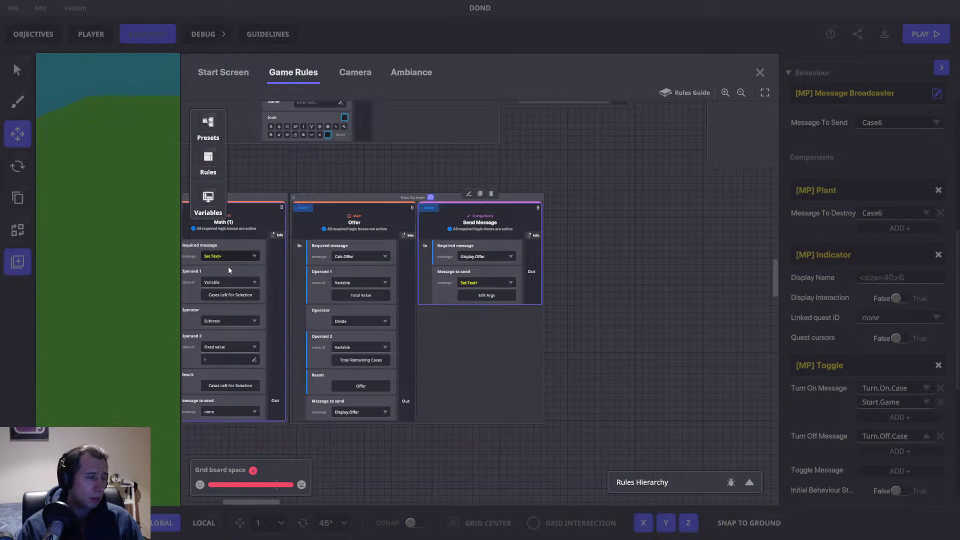
pyautogui.click(469, 282)
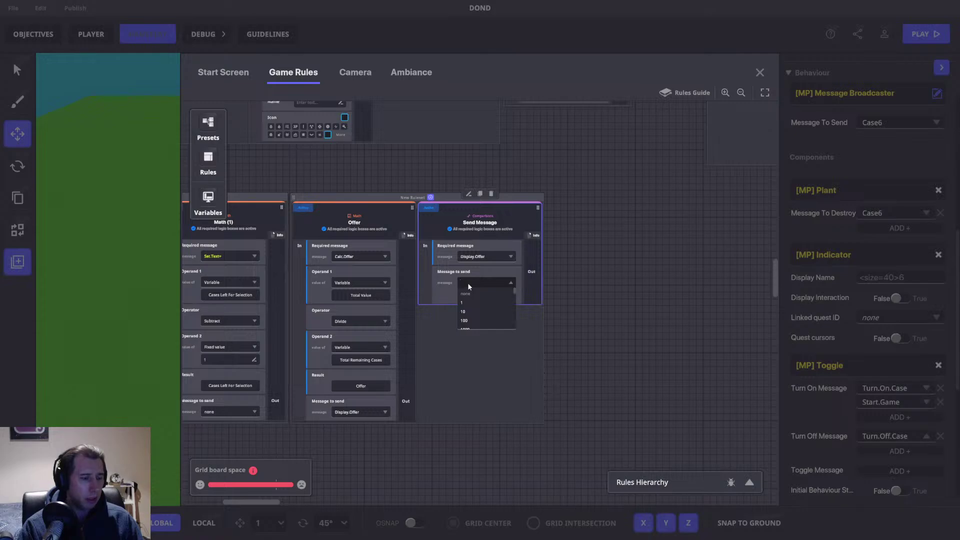
pyautogui.write('Text')
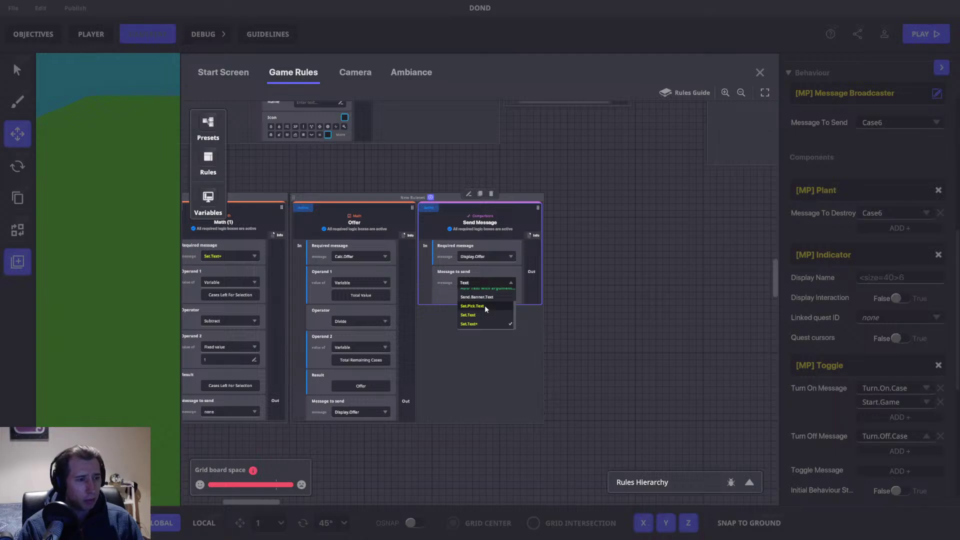
pyautogui.click(484, 305)
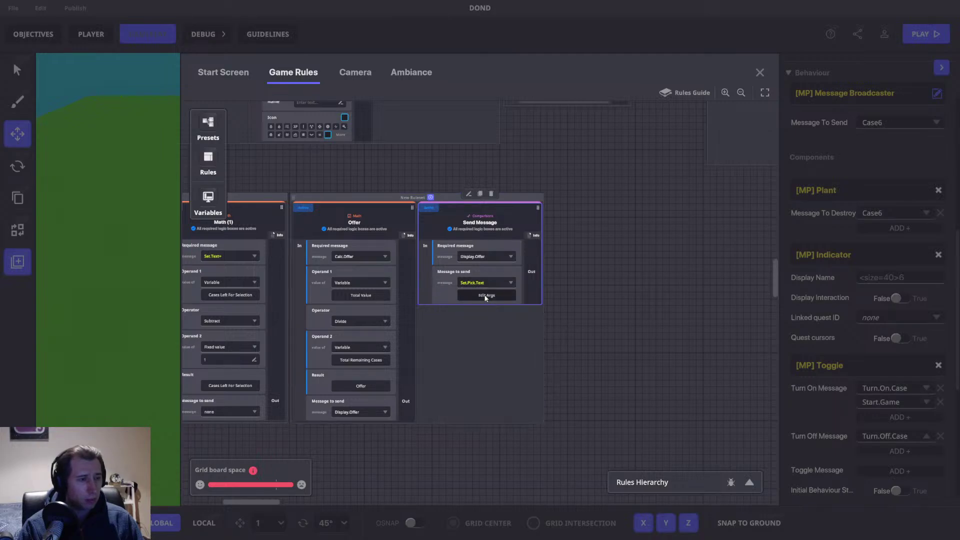
pyautogui.click(486, 296)
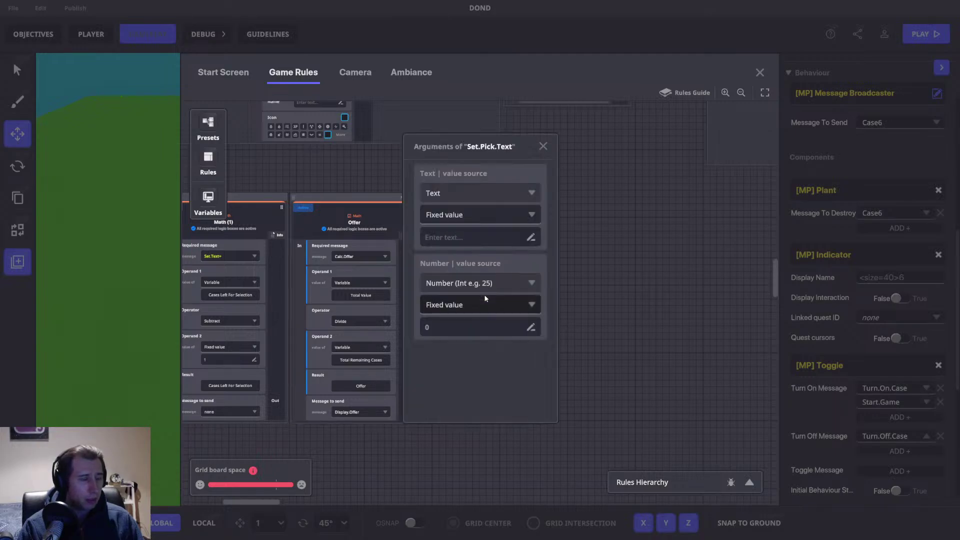
# Step: Close the Set.Pick.Text arguments and browse rulesets via the Rules Hierarchy, jumping to Banner settings
pyautogui.click(543, 146)
pyautogui.moveTo(389, 219); pyautogui.dragTo(446, 272)
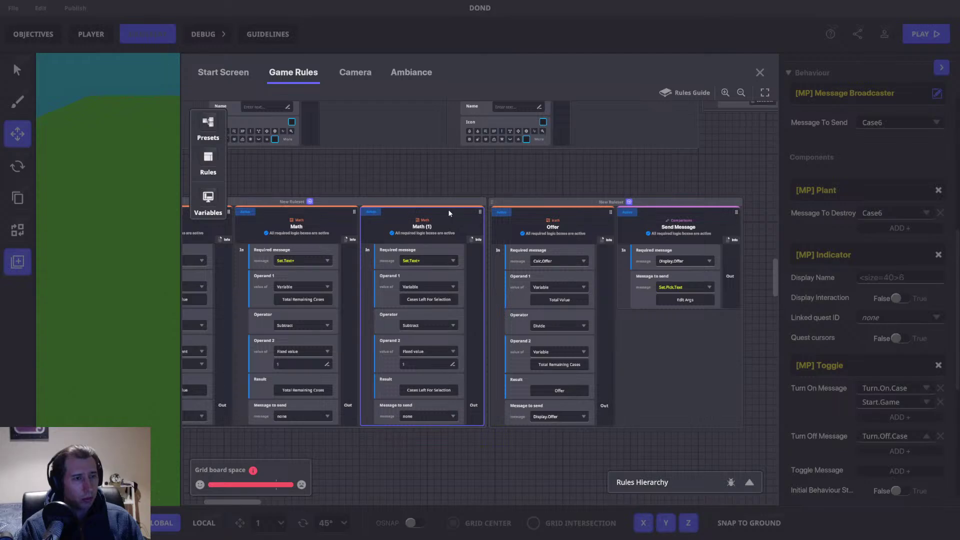
pyautogui.moveTo(412, 188); pyautogui.dragTo(531, 253)
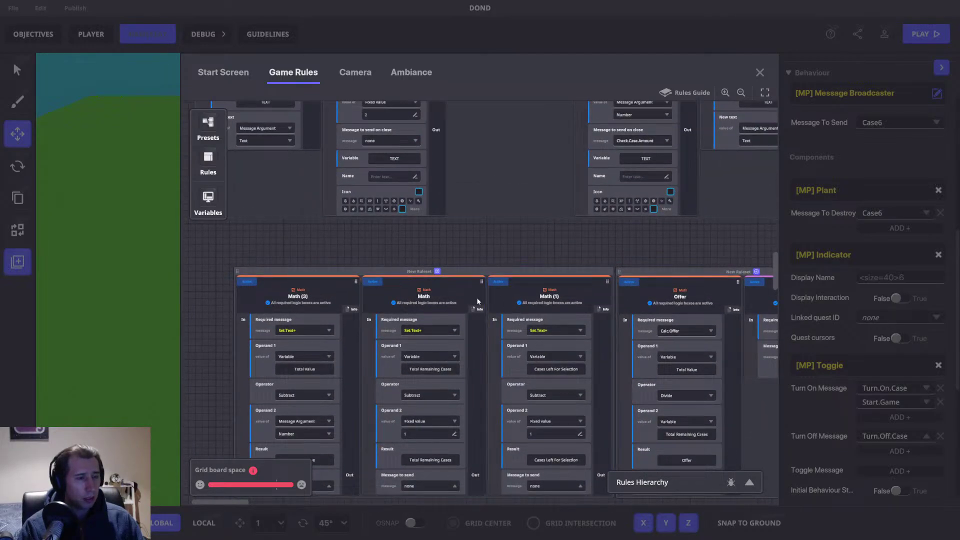
pyautogui.moveTo(568, 233); pyautogui.dragTo(557, 438)
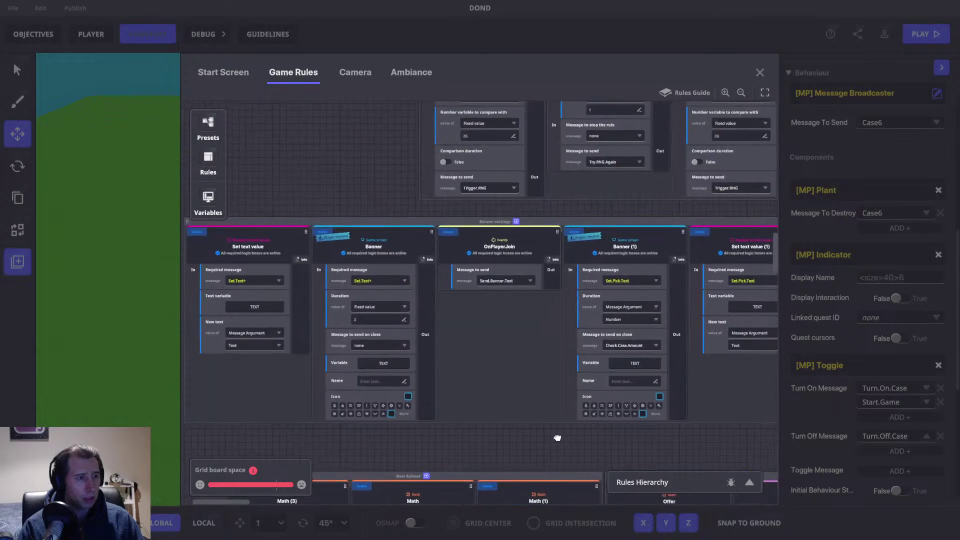
pyautogui.moveTo(388, 162); pyautogui.dragTo(388, 536)
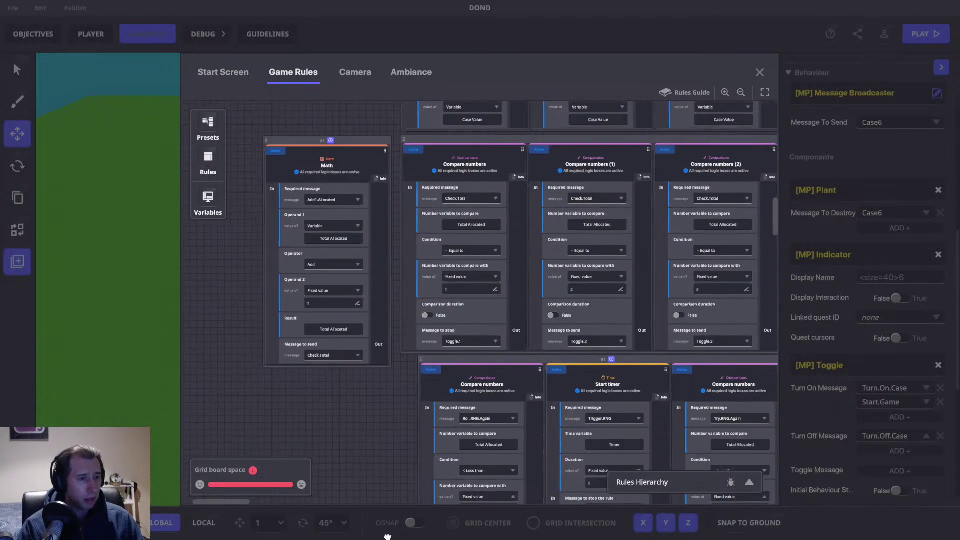
pyautogui.click(749, 482)
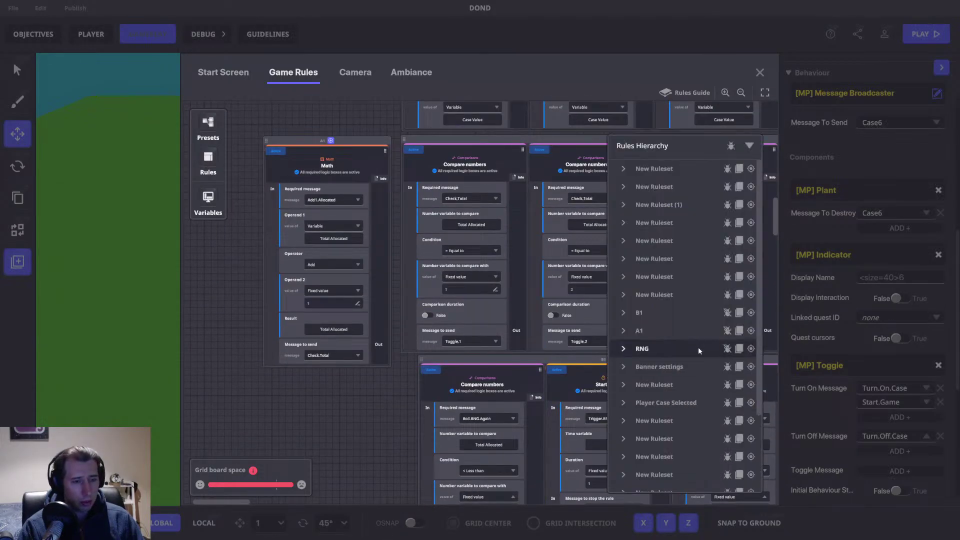
pyautogui.click(750, 367)
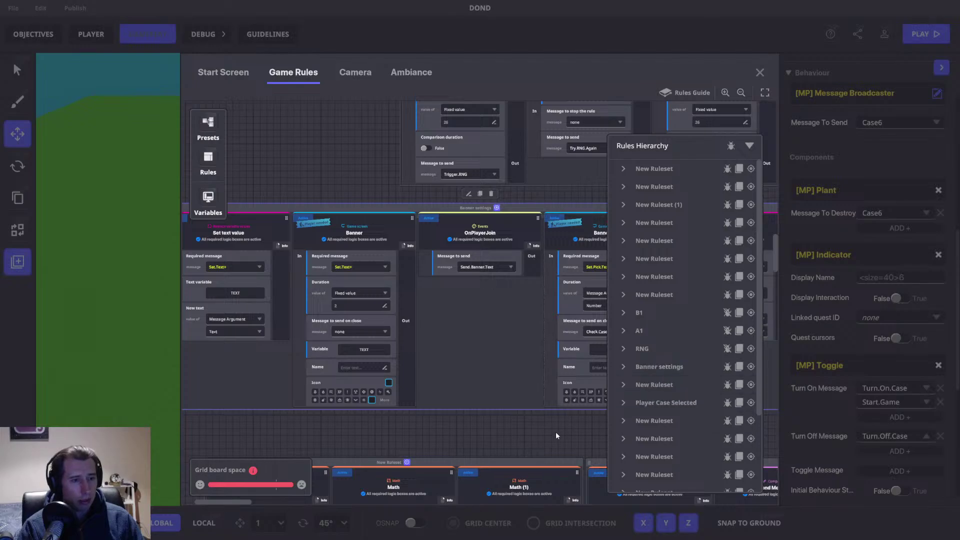
pyautogui.click(748, 145)
# Step: Pan back to the Offer ruleset and reopen the Send Message rule's message-to-send choices
pyautogui.scroll(-8, 550, 424)
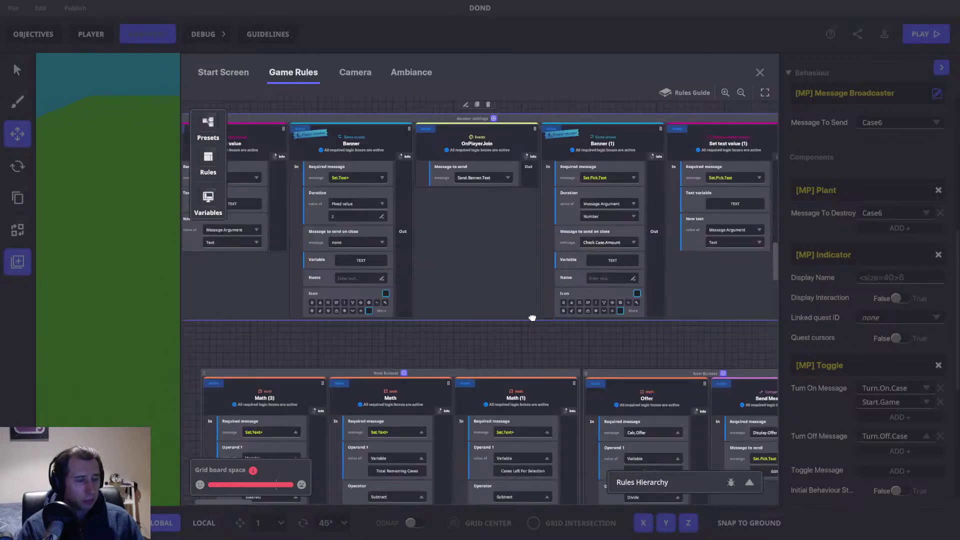
pyautogui.scroll(-10, 531, 292)
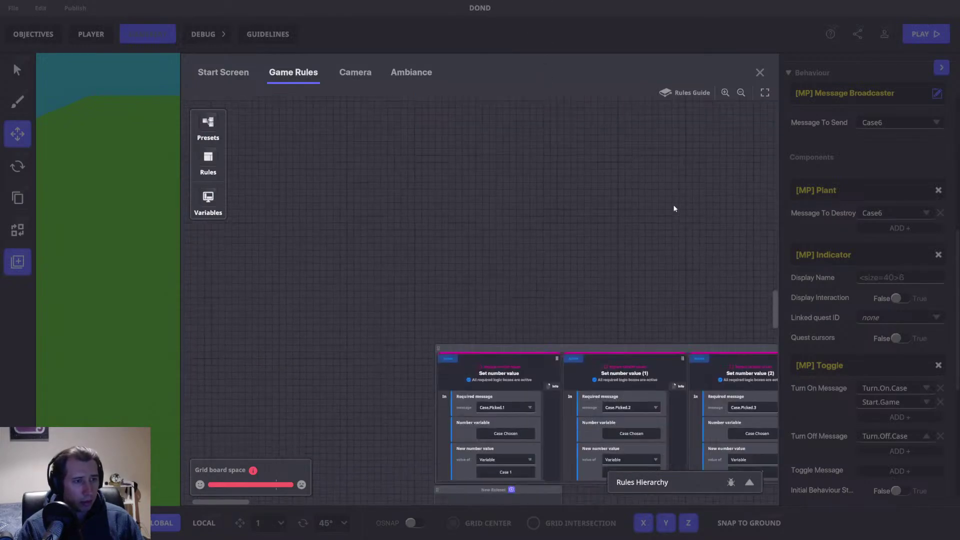
pyautogui.scroll(-4, 653, 247)
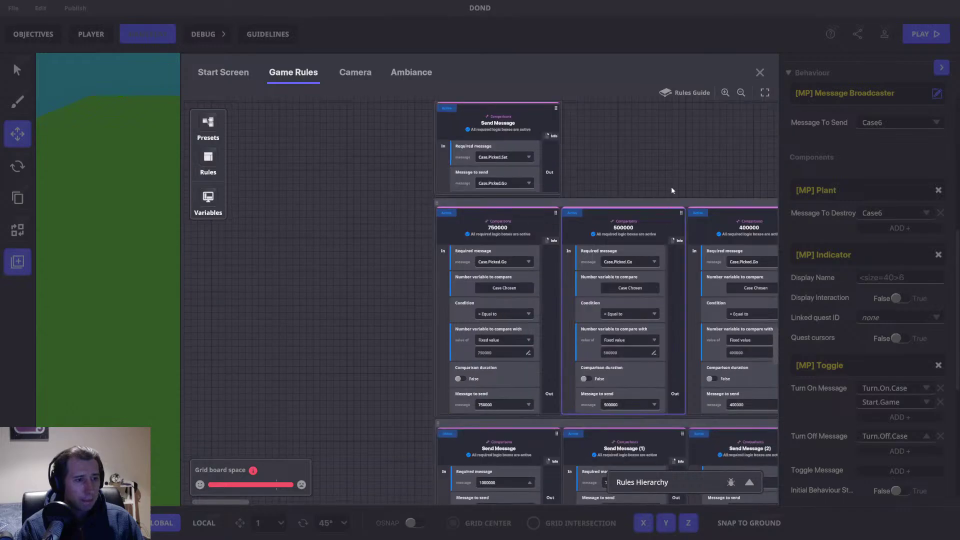
pyautogui.moveTo(665, 197); pyautogui.dragTo(575, 525)
pyautogui.moveTo(522, 205); pyautogui.dragTo(570, 467)
pyautogui.moveTo(570, 385); pyautogui.dragTo(572, 467)
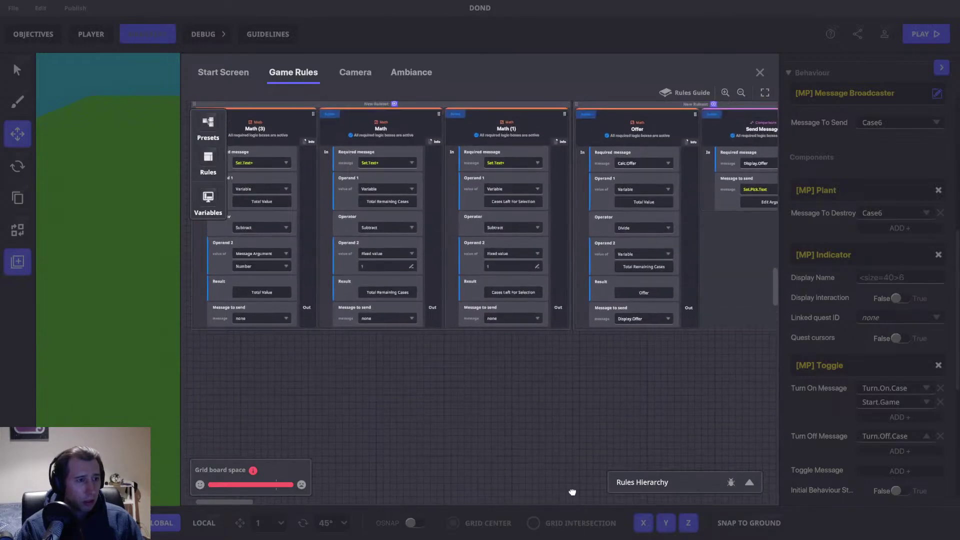
pyautogui.moveTo(604, 414); pyautogui.dragTo(441, 448)
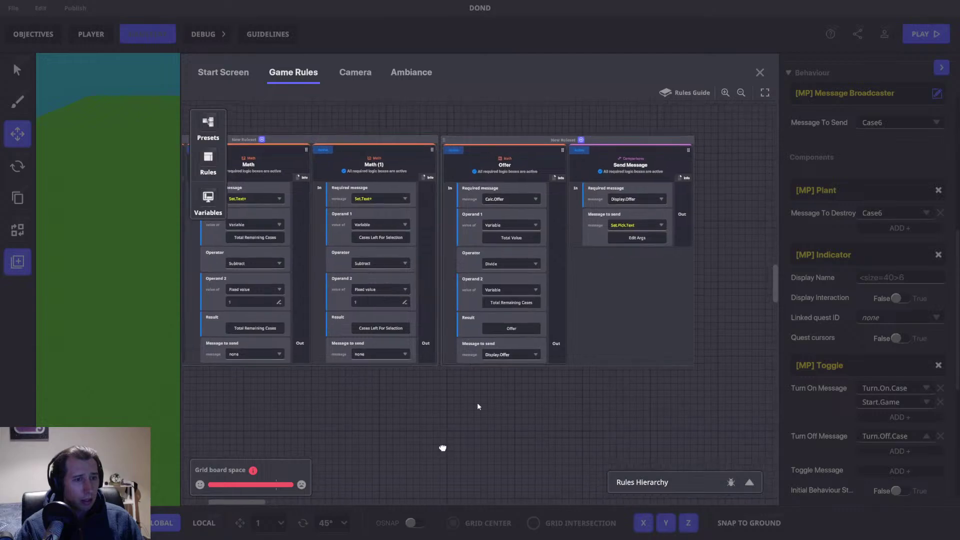
pyautogui.click(628, 227)
pyautogui.click(627, 227)
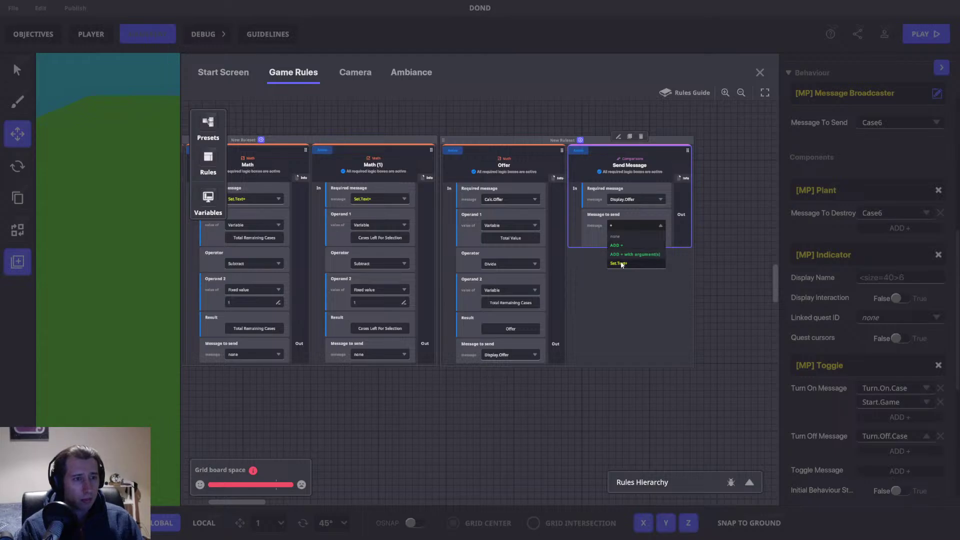
# Step: Switch the Send Message rule to Set.Text+ and set its text source to Variable
pyautogui.click(633, 263)
pyautogui.moveTo(649, 268); pyautogui.dragTo(490, 292)
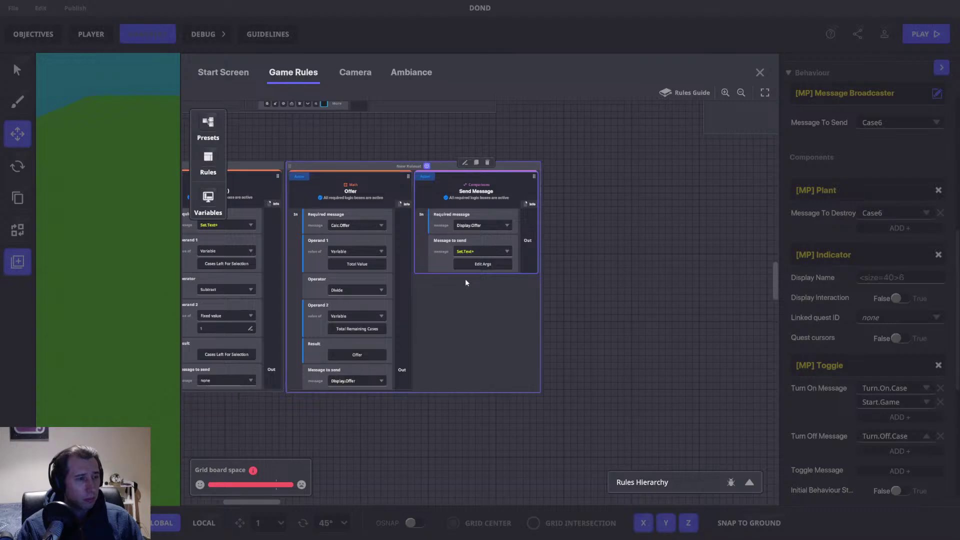
pyautogui.click(481, 264)
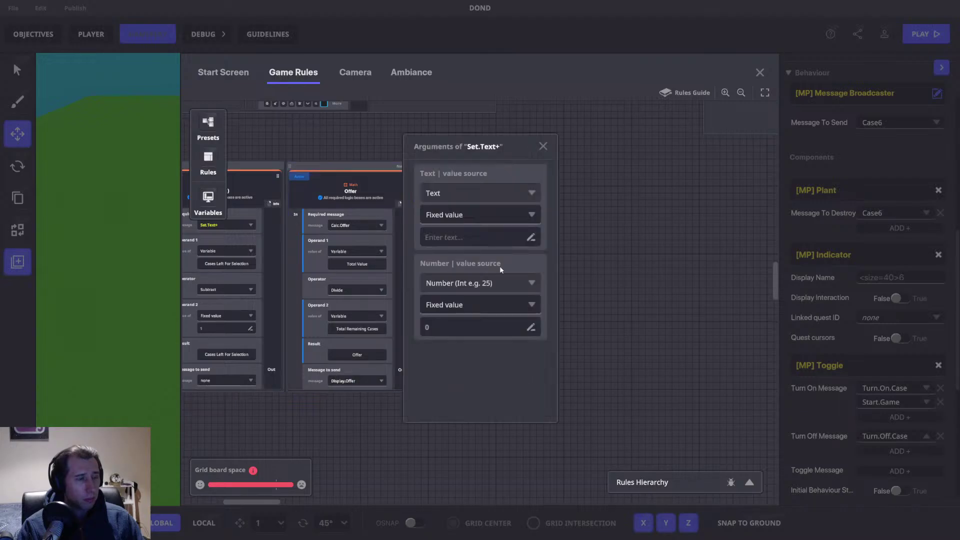
pyautogui.click(485, 216)
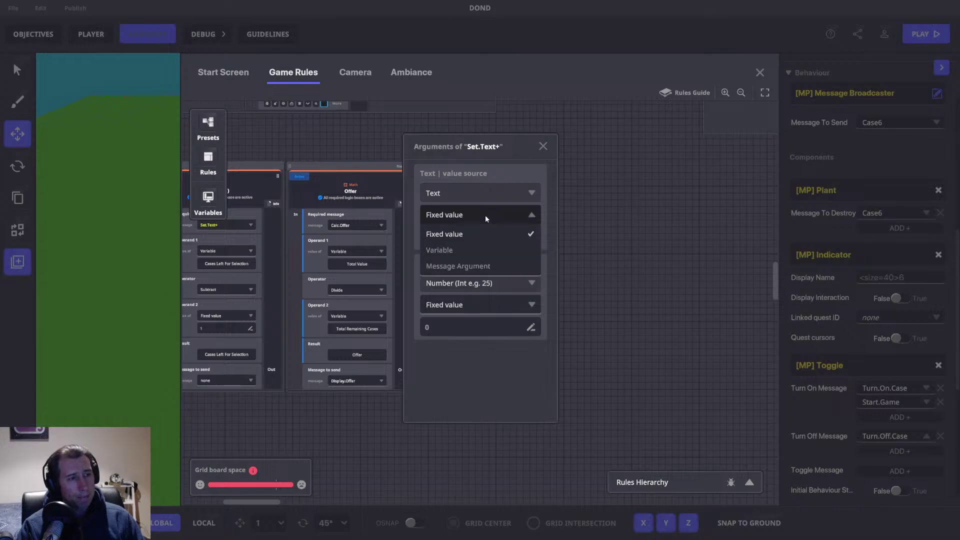
pyautogui.click(467, 248)
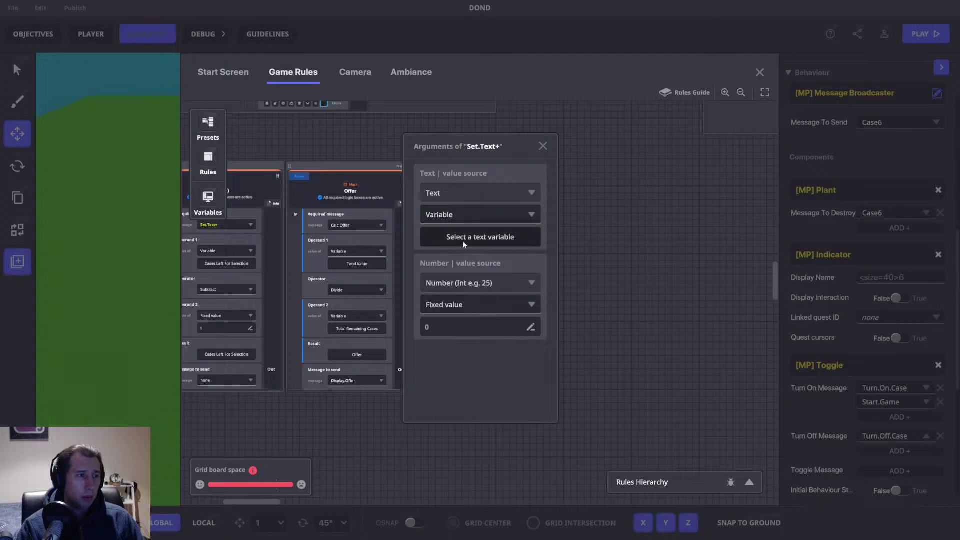
pyautogui.click(463, 241)
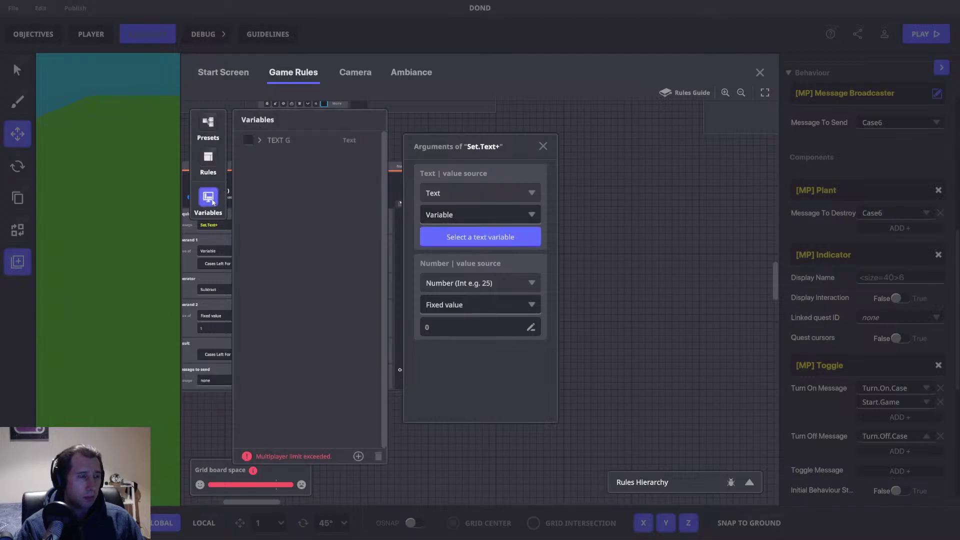
pyautogui.click(543, 146)
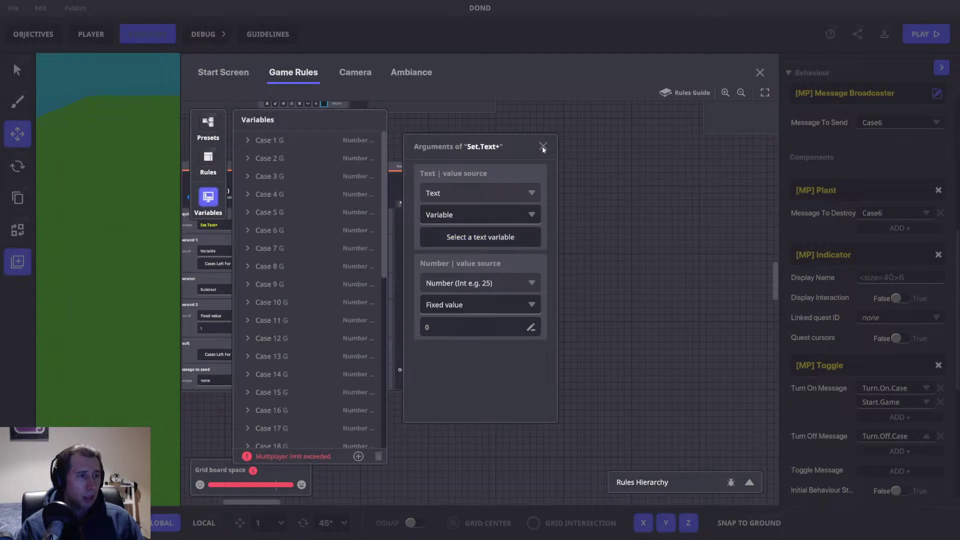
pyautogui.click(542, 146)
pyautogui.click(212, 198)
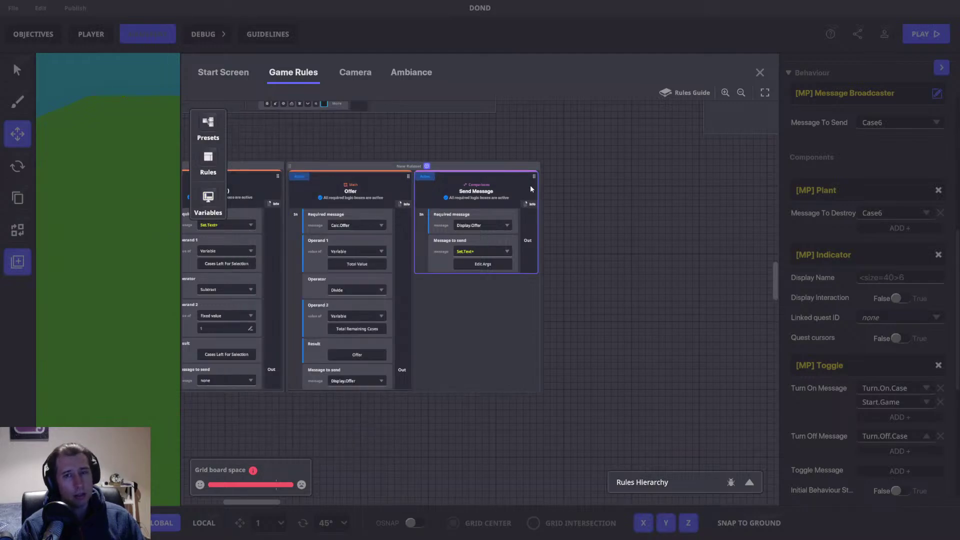
# Step: Select the Send Message rule and reposition the board around the Offer rules
pyautogui.click(443, 191)
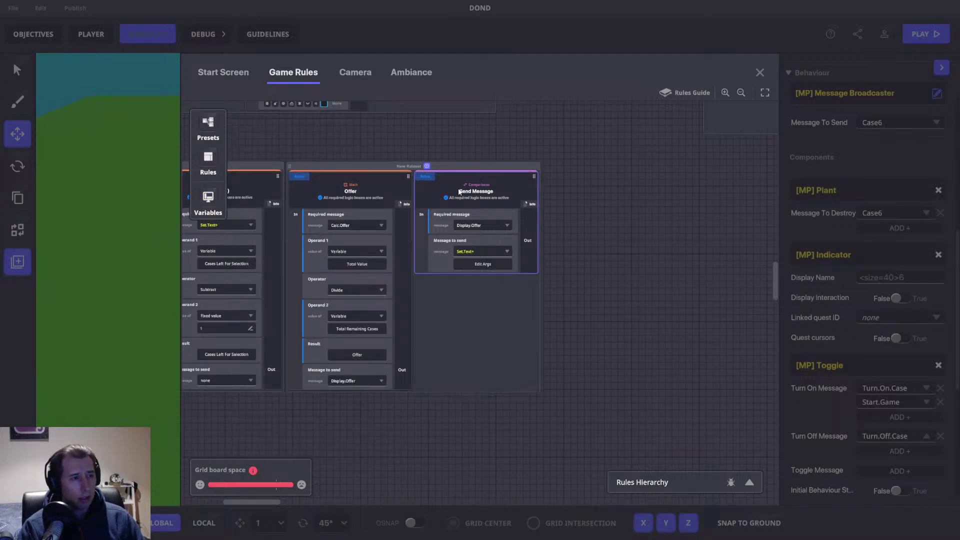
pyautogui.moveTo(425, 136); pyautogui.dragTo(399, 120)
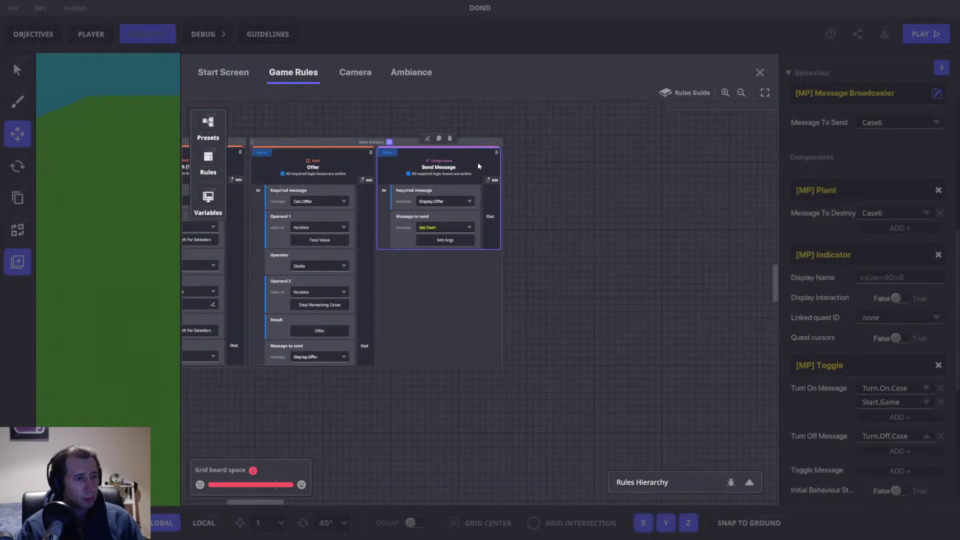
pyautogui.moveTo(514, 176)
pyautogui.mouseDown()
pyautogui.moveTo(525, 195)
pyautogui.moveTo(516, 193)
pyautogui.mouseUp()
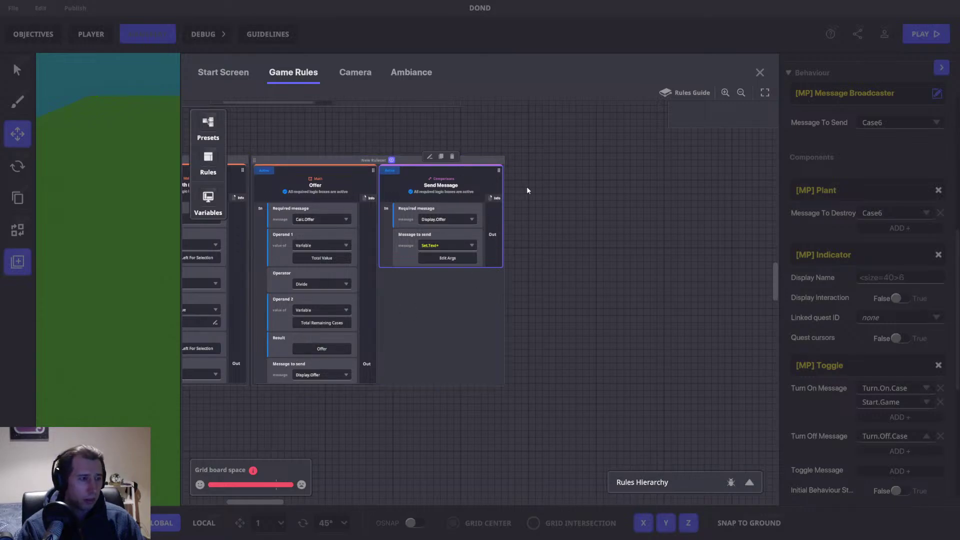
pyautogui.moveTo(533, 189); pyautogui.dragTo(549, 225)
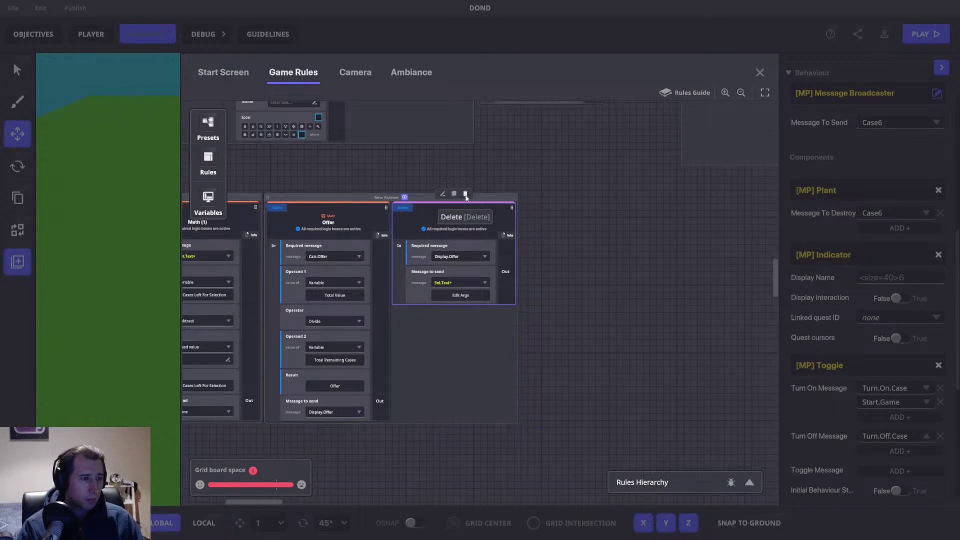
# Step: Delete the Send Message rule and duplicate Banner (1) as Banner (2) beside the Offer rule
pyautogui.click(445, 284)
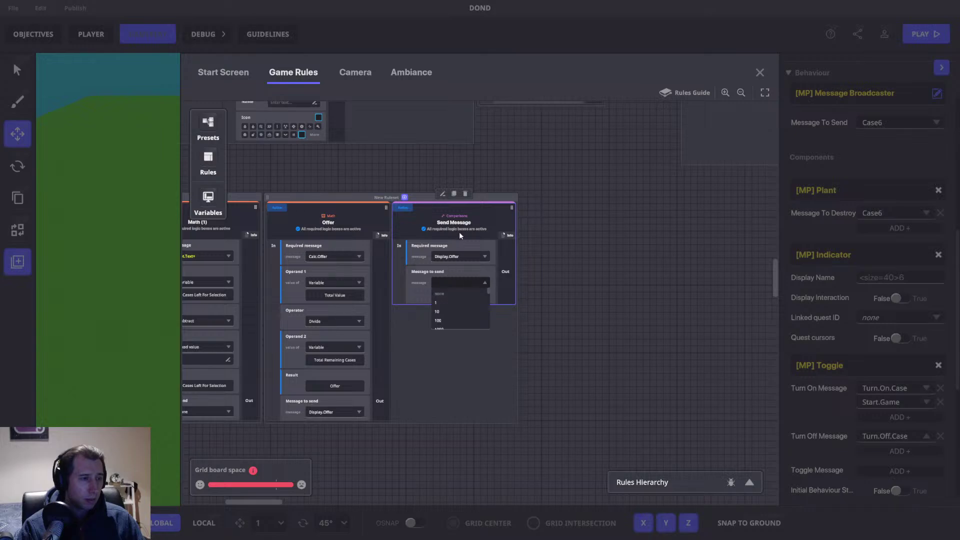
pyautogui.click(464, 201)
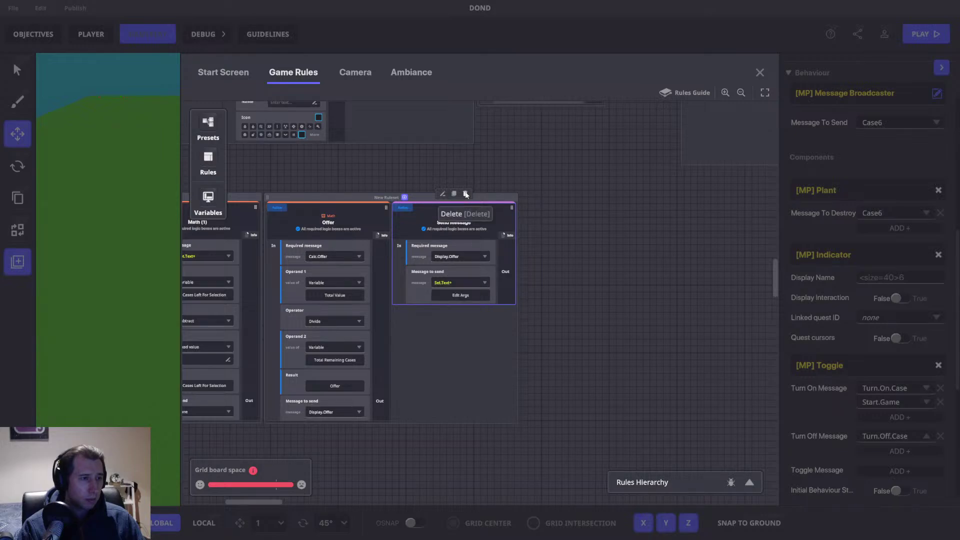
pyautogui.press('Delete')
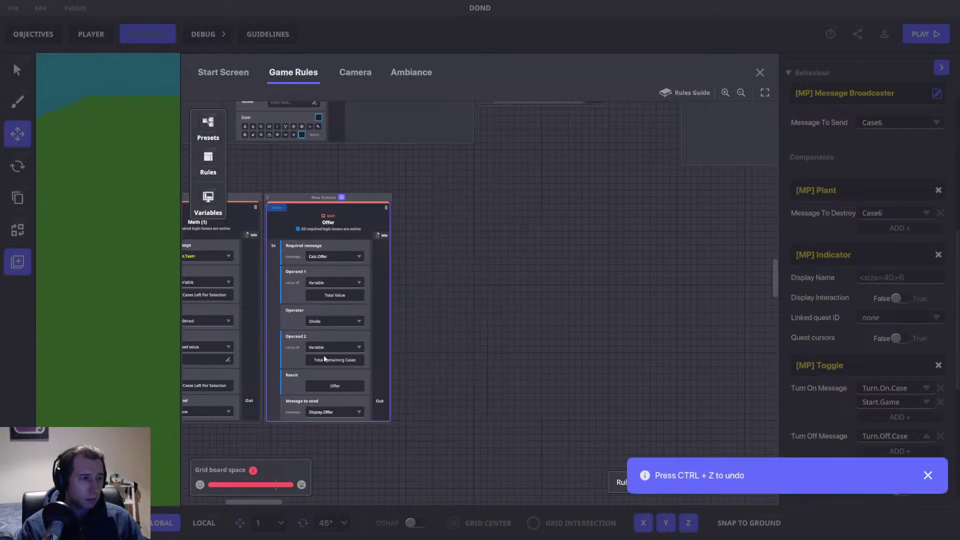
pyautogui.moveTo(499, 206); pyautogui.dragTo(503, 371)
pyautogui.click(353, 142)
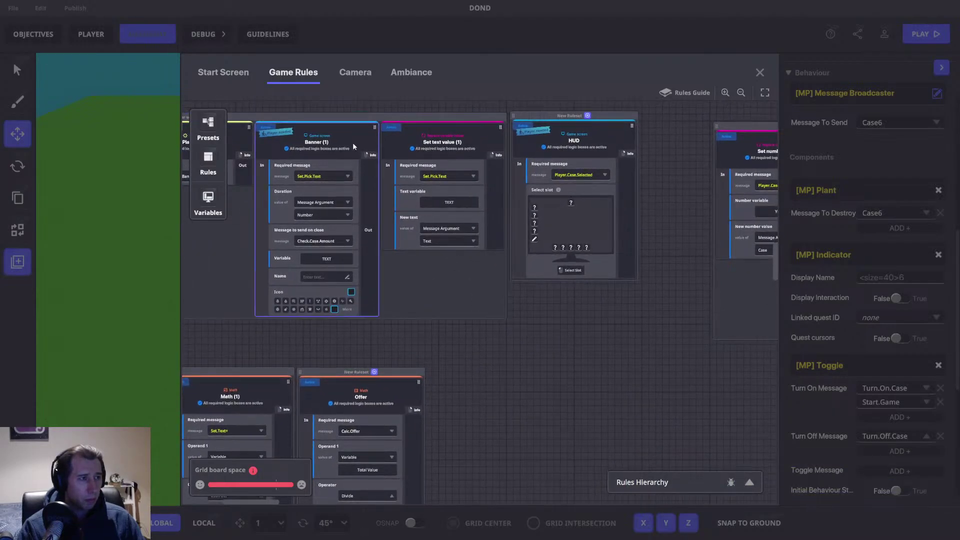
pyautogui.click(316, 114)
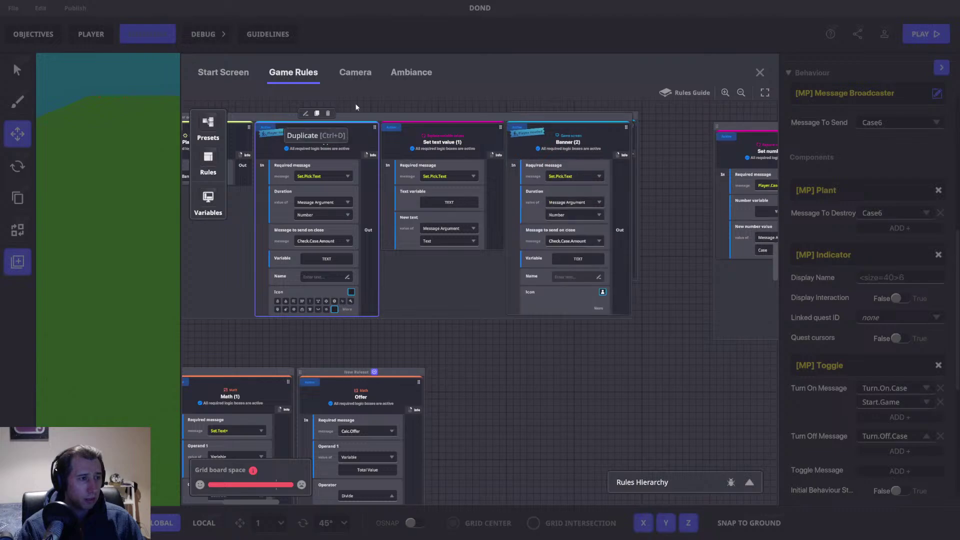
pyautogui.moveTo(579, 131); pyautogui.dragTo(528, 376)
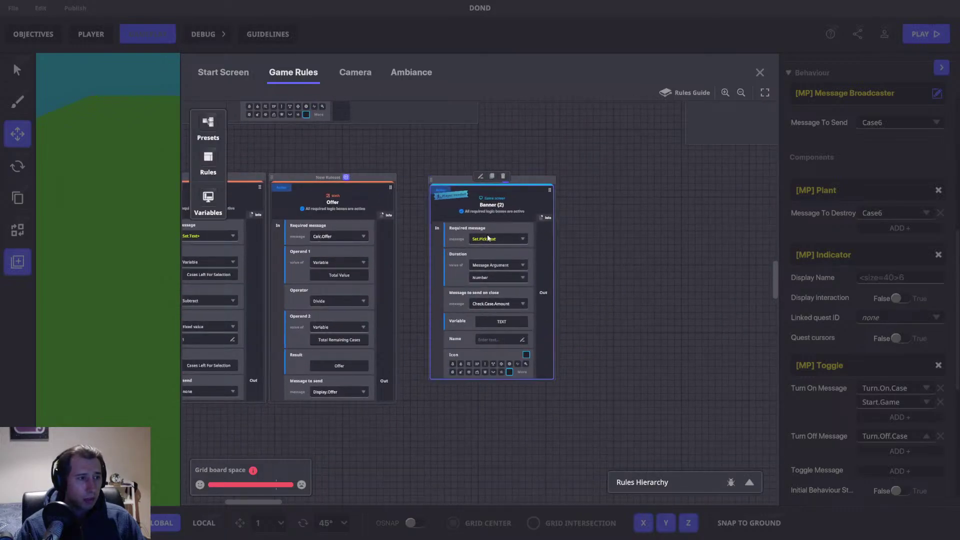
# Step: Make Banner (2) require Display.Offer with a fixed duration of 3
pyautogui.click(482, 239)
pyautogui.write('Displaye')
pyautogui.press('BackSpace')
pyautogui.write('.Off')
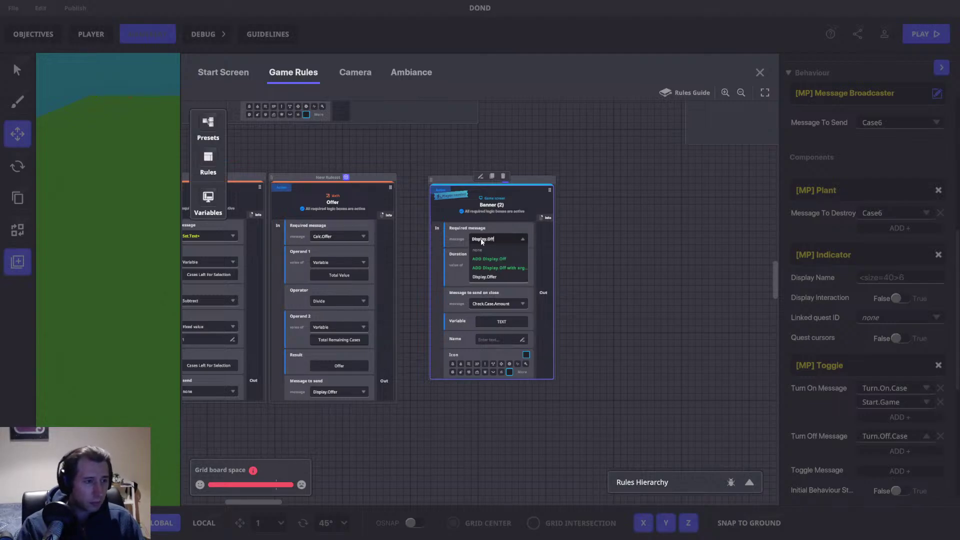
pyautogui.click(503, 275)
pyautogui.click(497, 264)
pyautogui.click(474, 275)
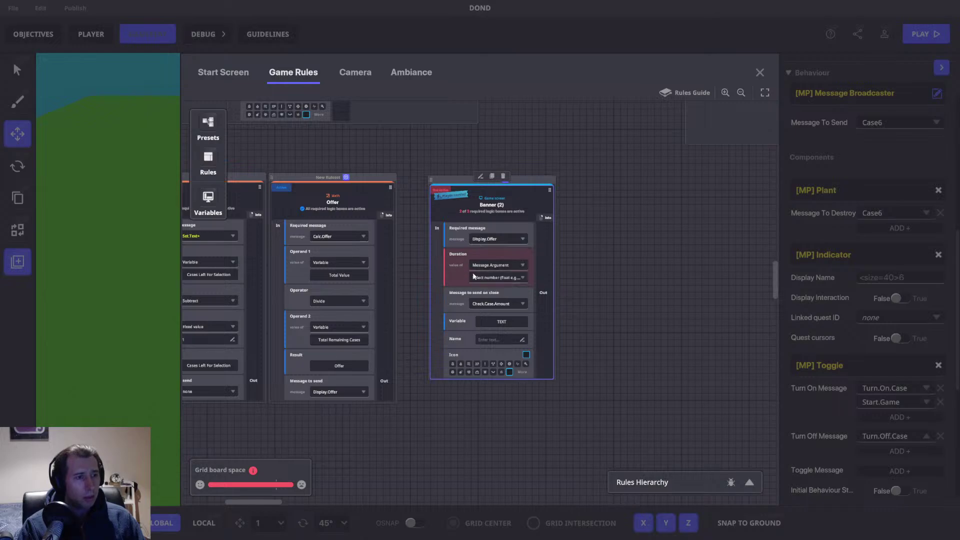
pyautogui.click(491, 268)
pyautogui.click(484, 276)
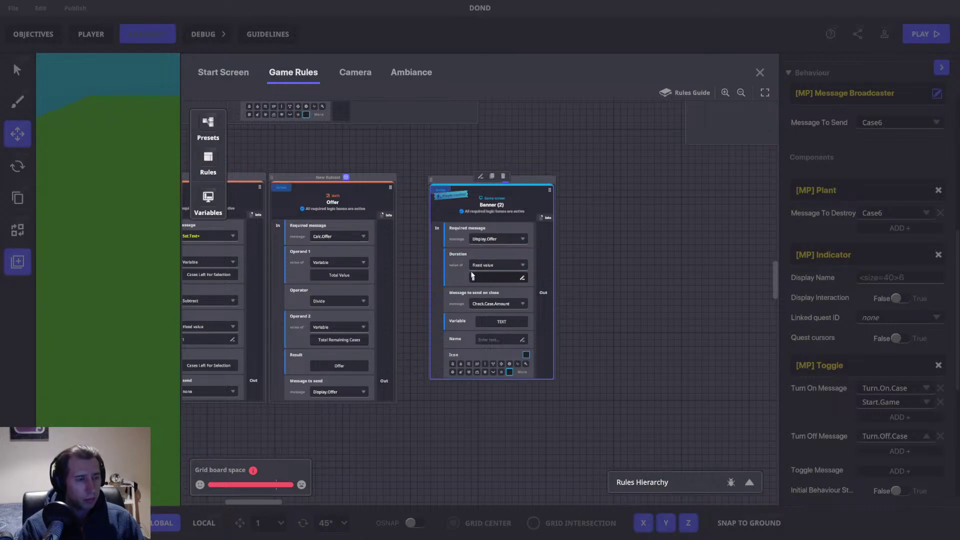
pyautogui.write('3')
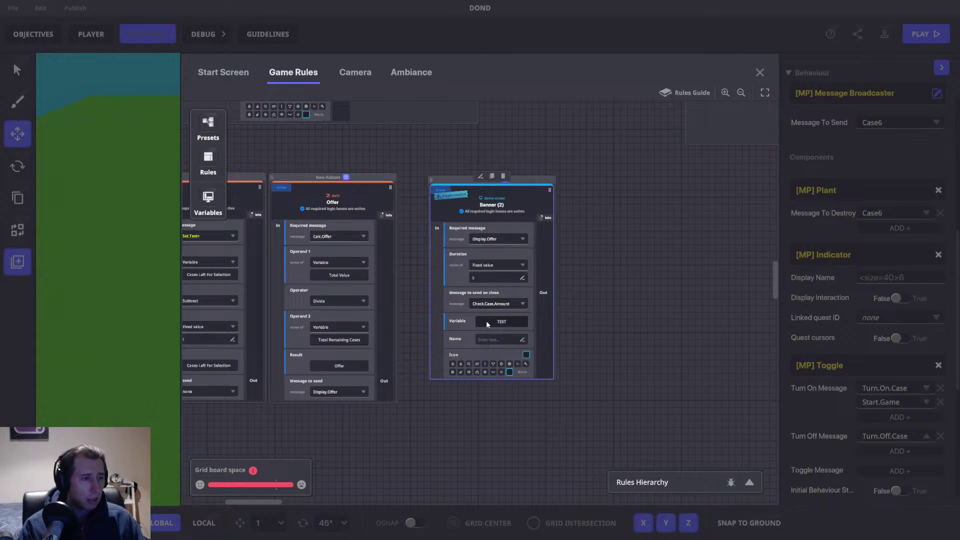
# Step: Have Banner (2) show the Offer variable and send no message on close
pyautogui.click(486, 320)
pyautogui.scroll(-7, 334, 251)
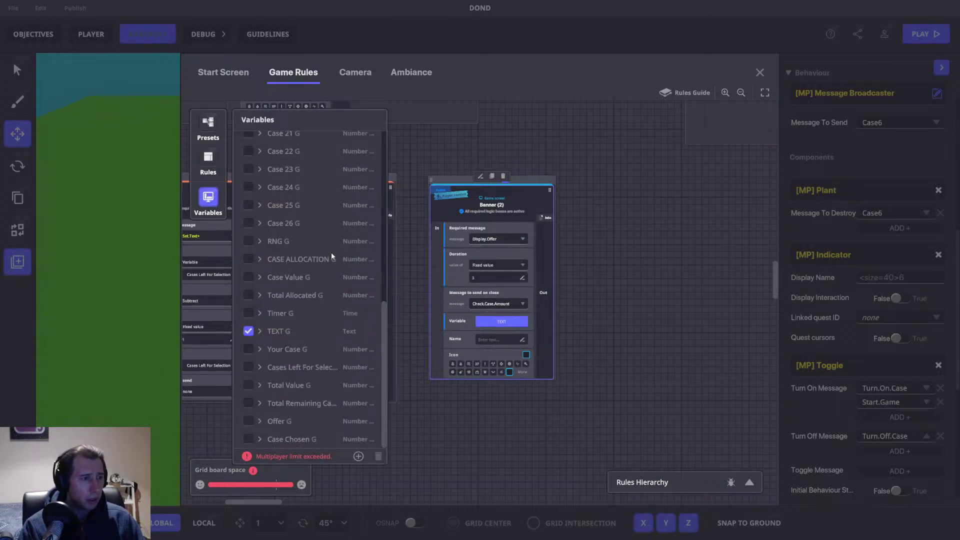
pyautogui.click(246, 420)
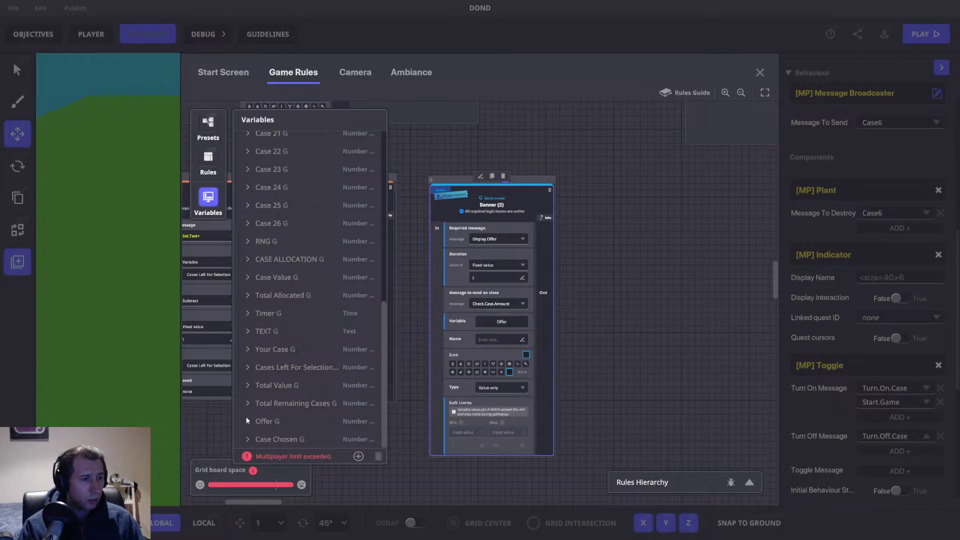
pyautogui.click(207, 197)
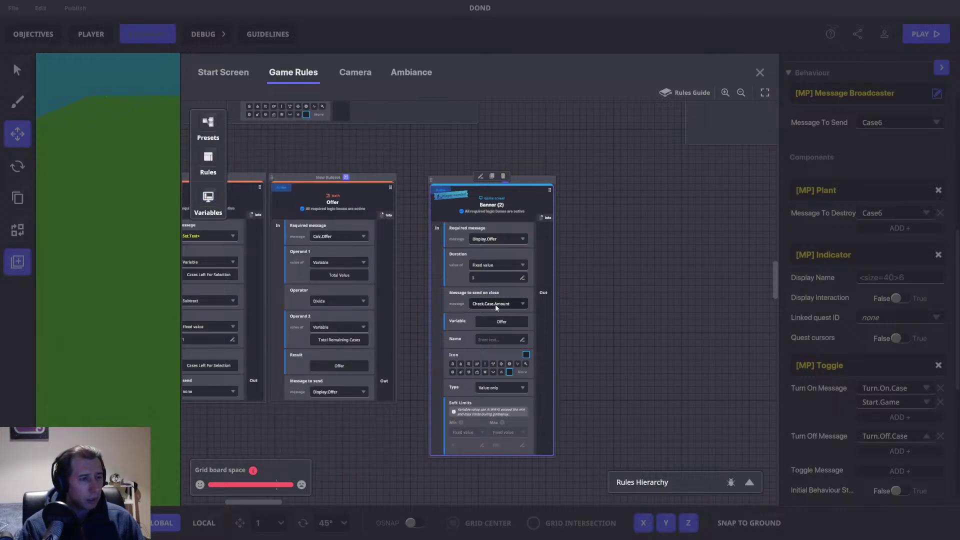
pyautogui.click(511, 305)
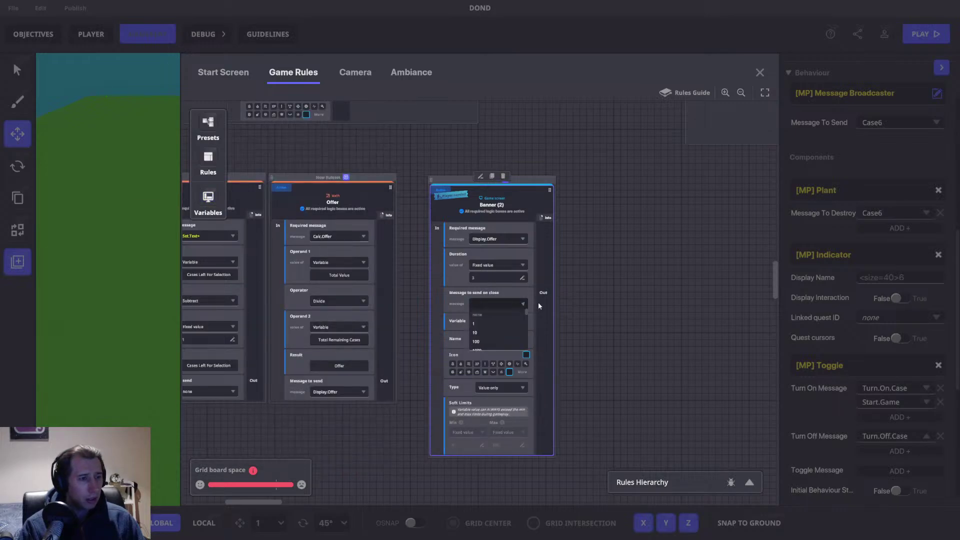
pyautogui.click(485, 315)
pyautogui.moveTo(454, 175); pyautogui.dragTo(427, 174)
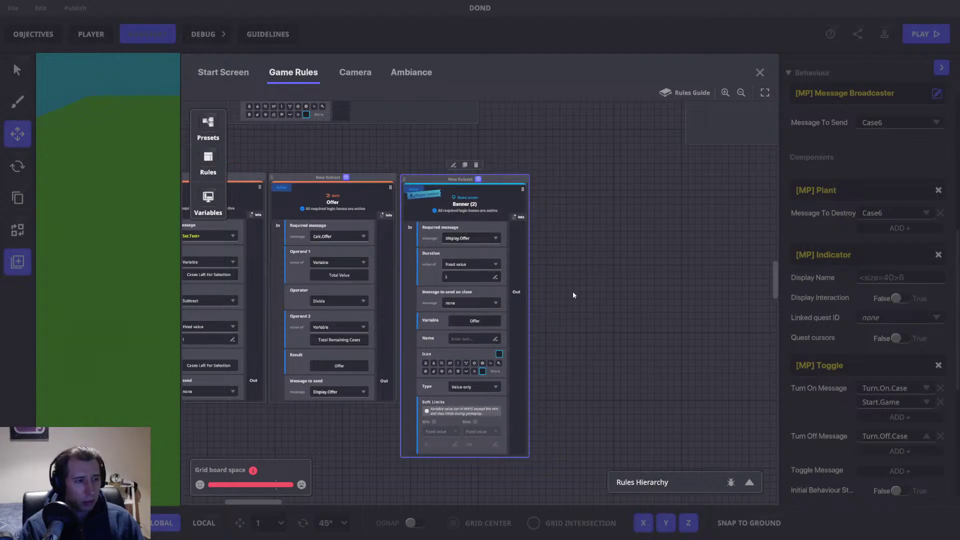
pyautogui.click(684, 209)
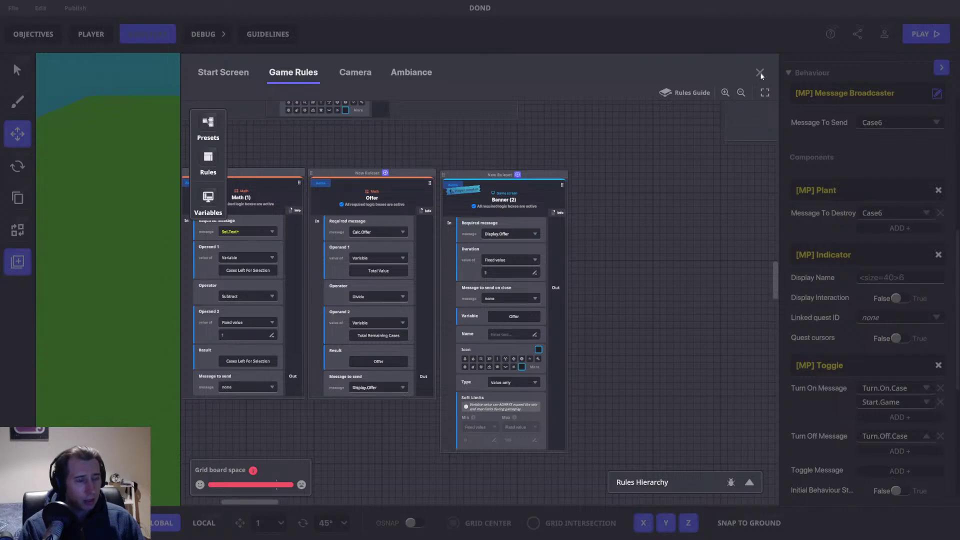
# Step: Locate the Offer.Stage Send Message rule and check its Set.Text arguments
pyautogui.moveTo(376, 426); pyautogui.dragTo(646, 354)
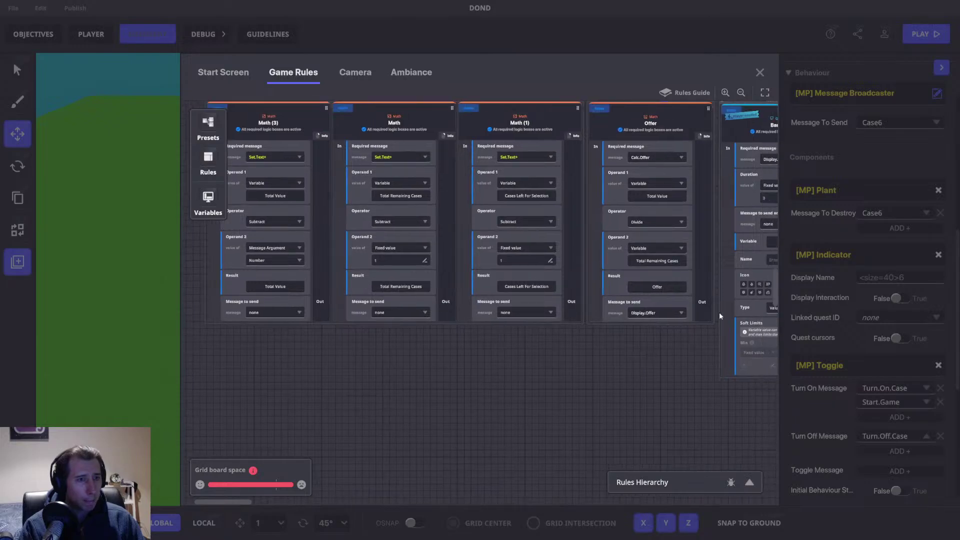
pyautogui.scroll(-5, 649, 360)
pyautogui.scroll(-5, 685, 357)
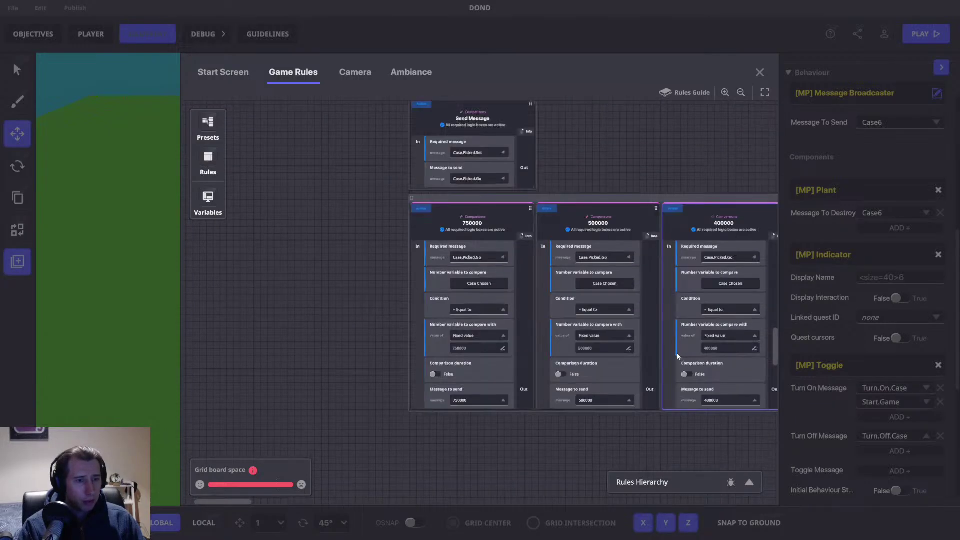
pyautogui.scroll(5, 671, 275)
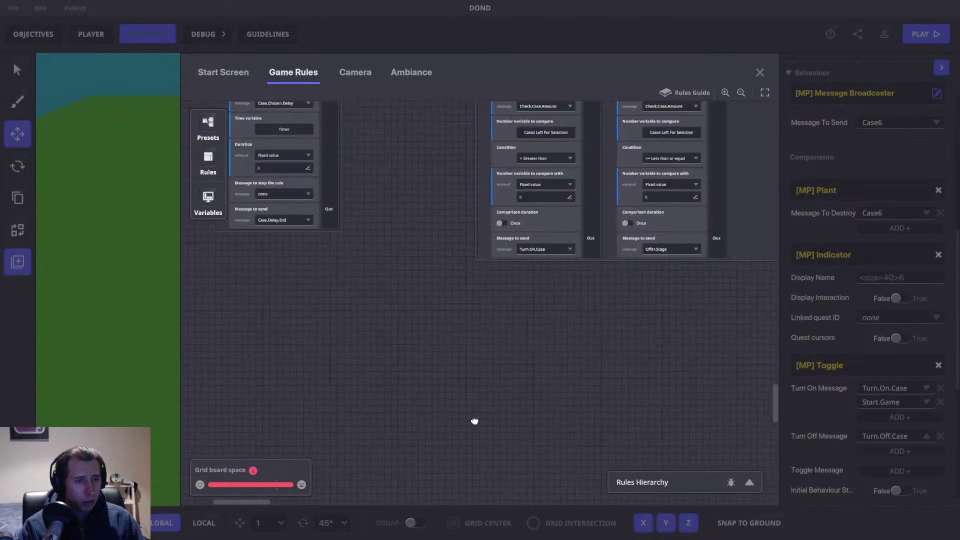
pyautogui.hscroll(3, 531, 358)
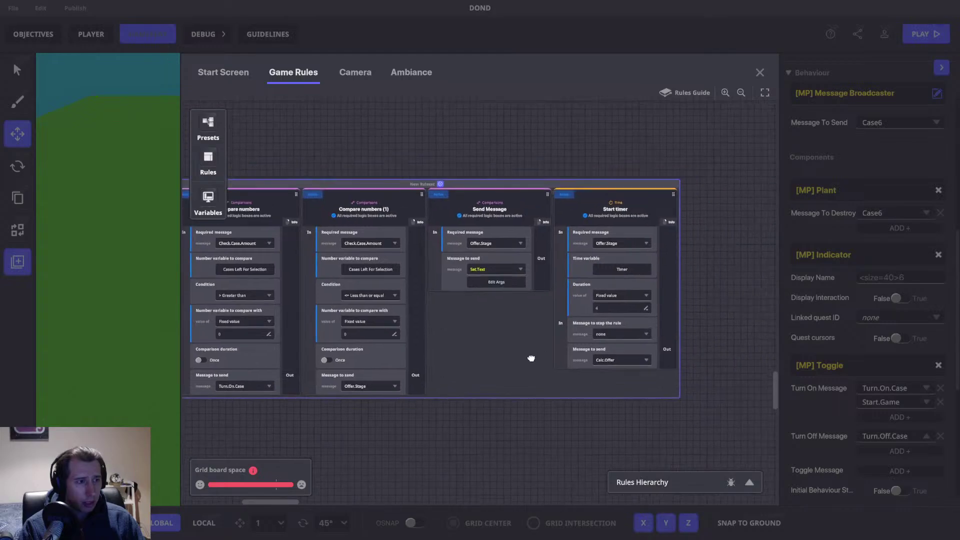
pyautogui.moveTo(239, 415); pyautogui.dragTo(292, 420)
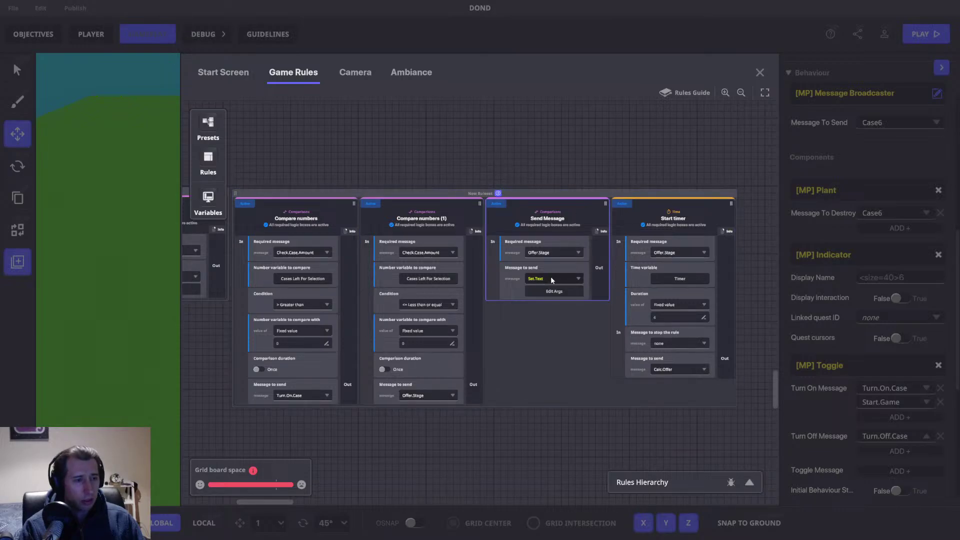
pyautogui.click(554, 291)
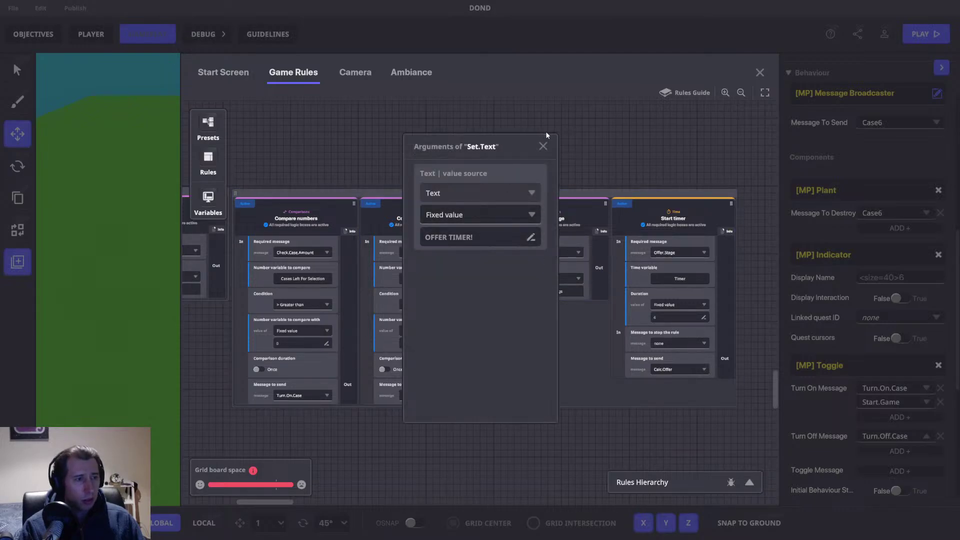
pyautogui.click(542, 147)
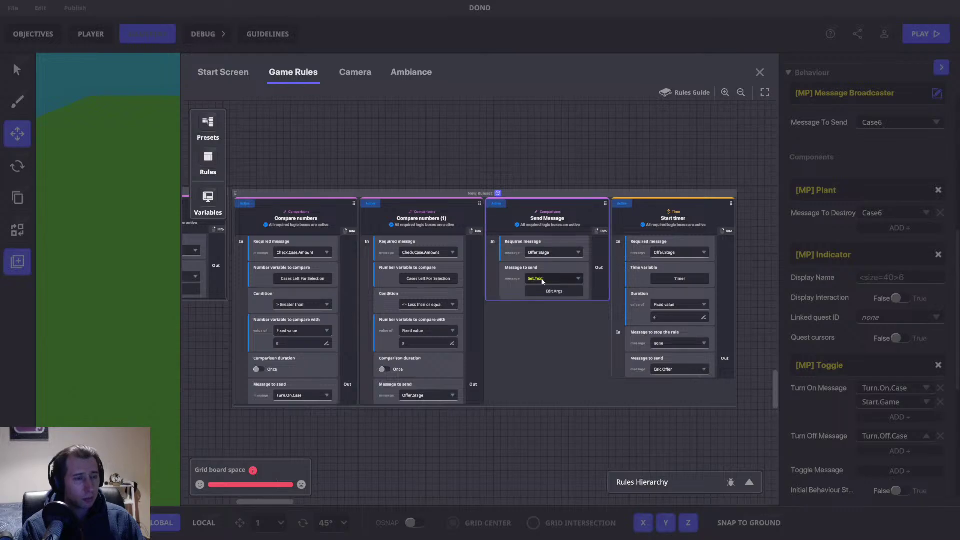
# Step: Switch the sent message to Set.Text+ with the text 'OFFER TIME'
pyautogui.click(552, 280)
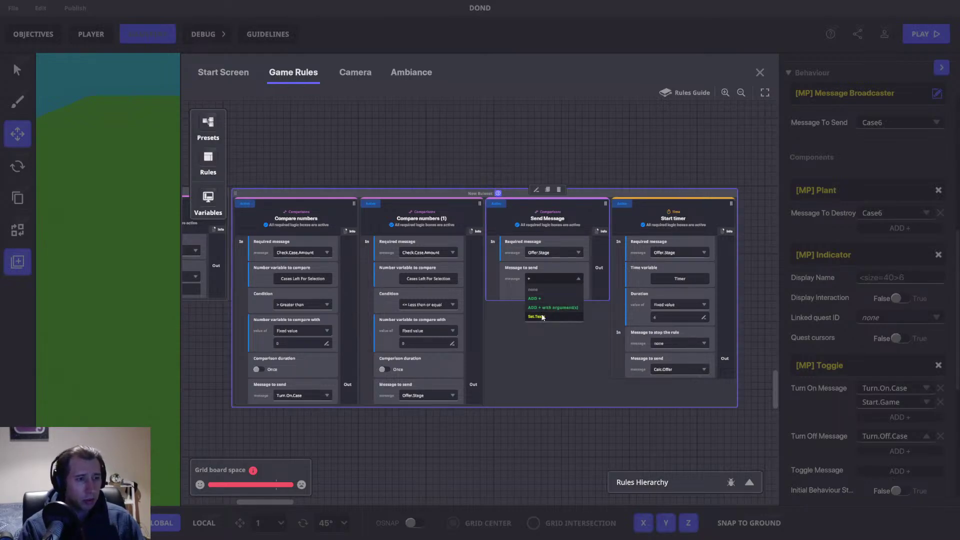
pyautogui.click(542, 317)
pyautogui.click(544, 291)
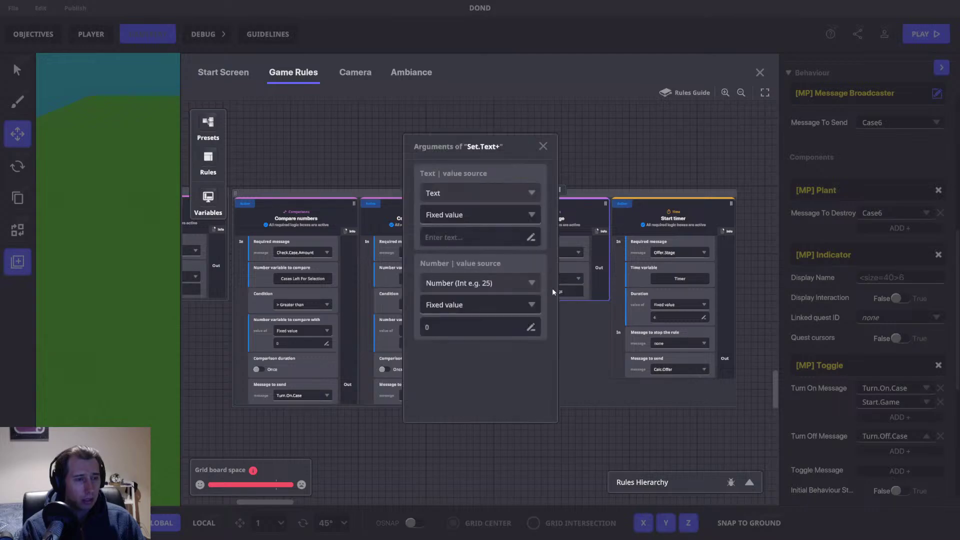
pyautogui.click(451, 239)
pyautogui.write('O')
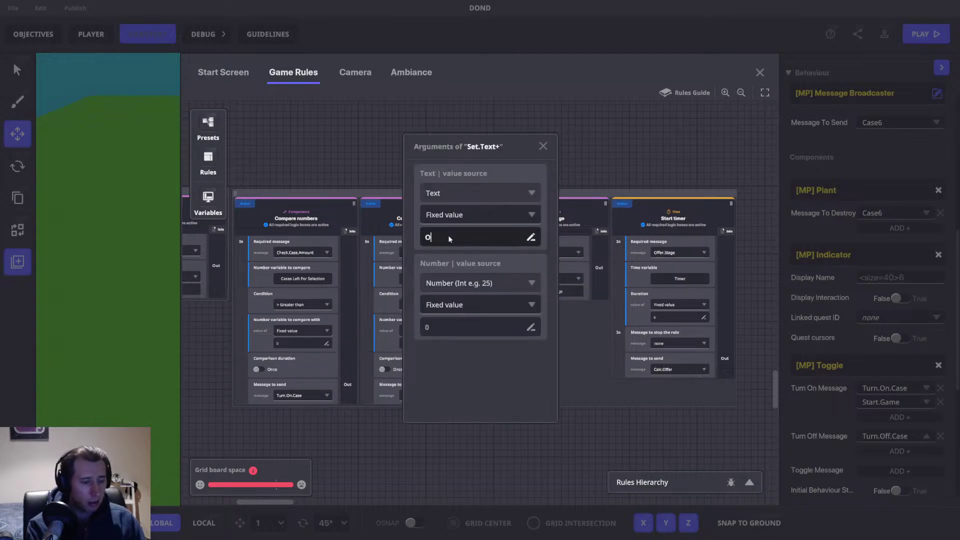
pyautogui.write('FFER TIME')
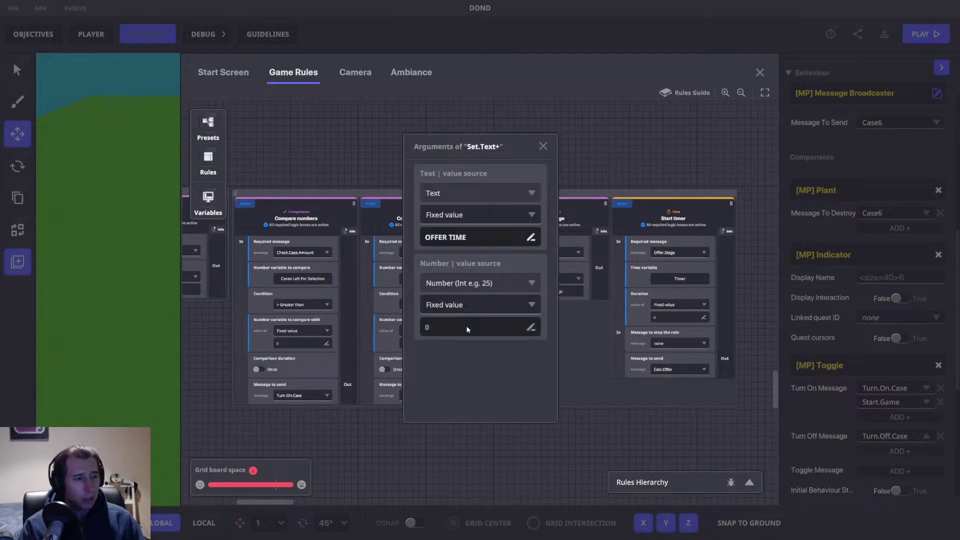
pyautogui.click(543, 146)
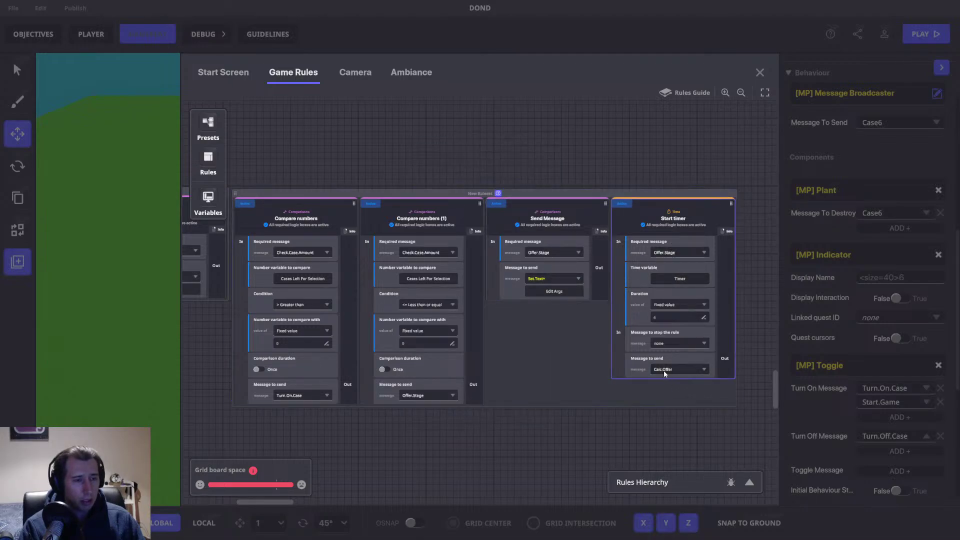
# Step: Pan back over the Math, Offer and Banner (2) rules, then close the Game Rules panel
pyautogui.moveTo(329, 149); pyautogui.dragTo(492, 539)
pyautogui.scroll(10, 447, 116)
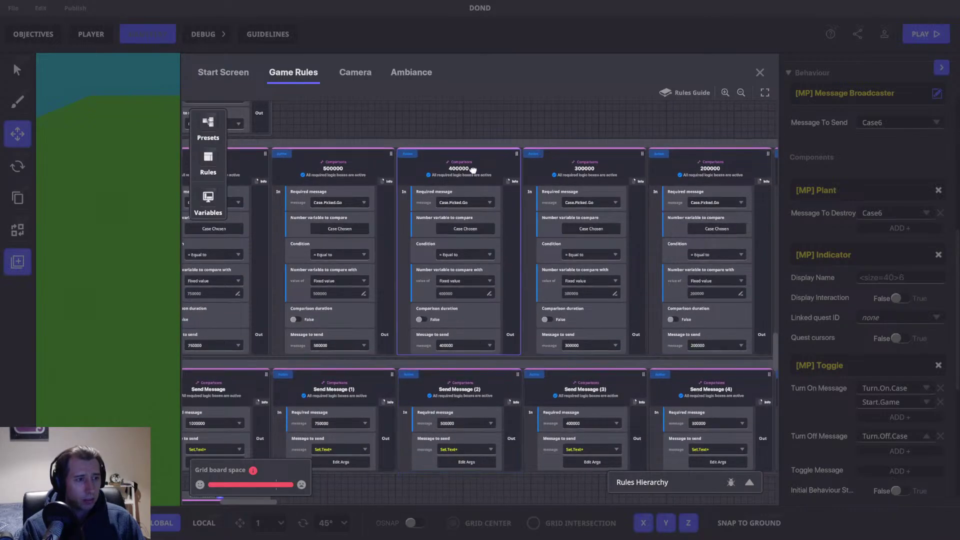
pyautogui.moveTo(424, 138); pyautogui.dragTo(473, 294)
pyautogui.moveTo(532, 327); pyautogui.dragTo(540, 465)
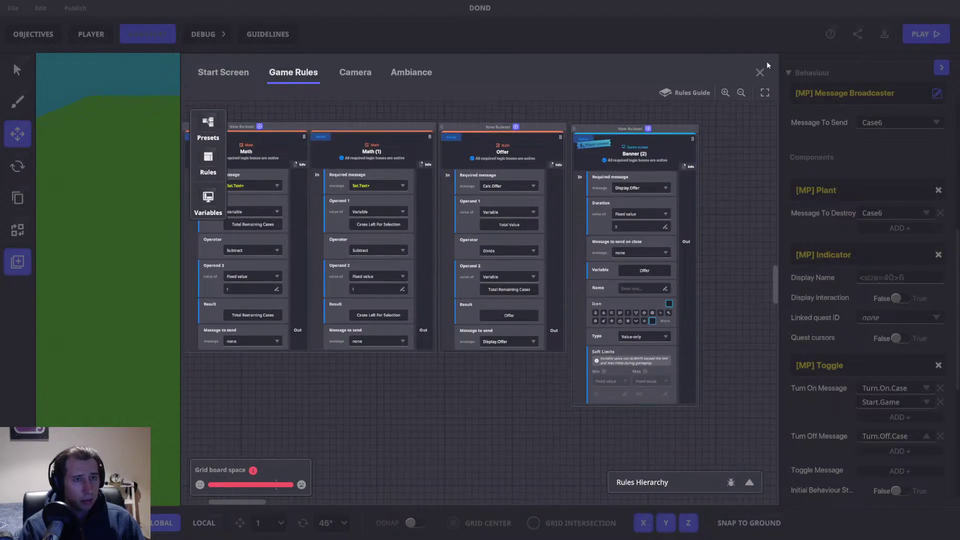
pyautogui.click(759, 73)
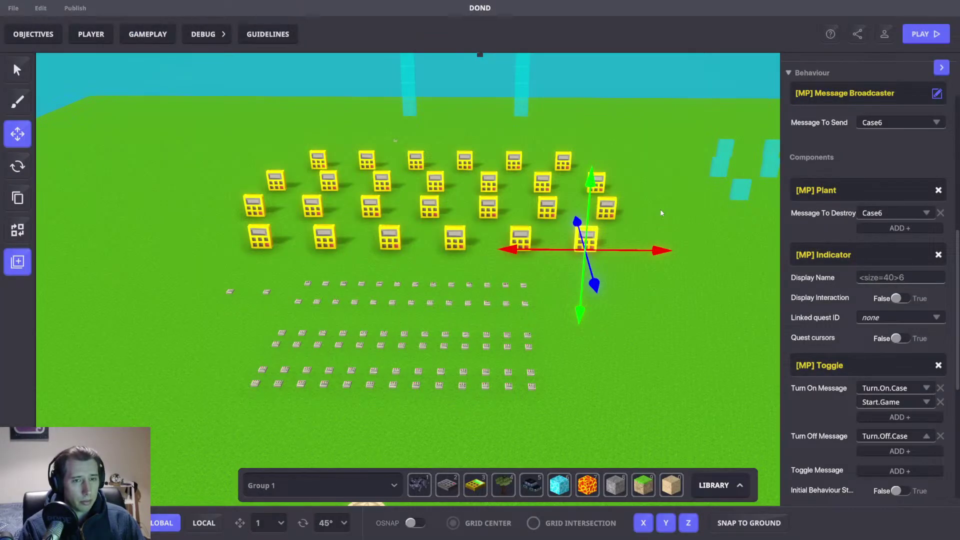
# Step: Save with Ctrl+S and confirm the Save changes? prompt
pyautogui.hotkey('ctrl', 's')
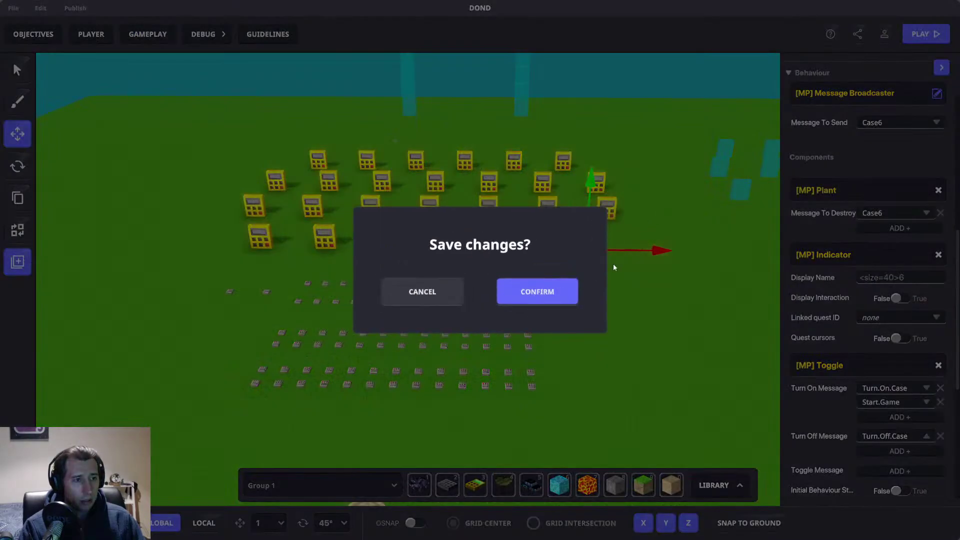
pyautogui.click(556, 285)
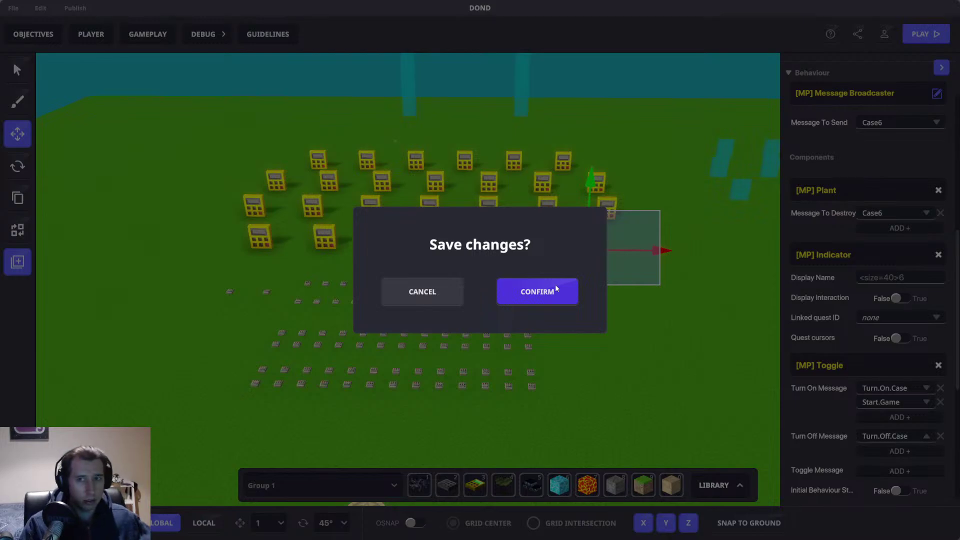
pyautogui.click(556, 289)
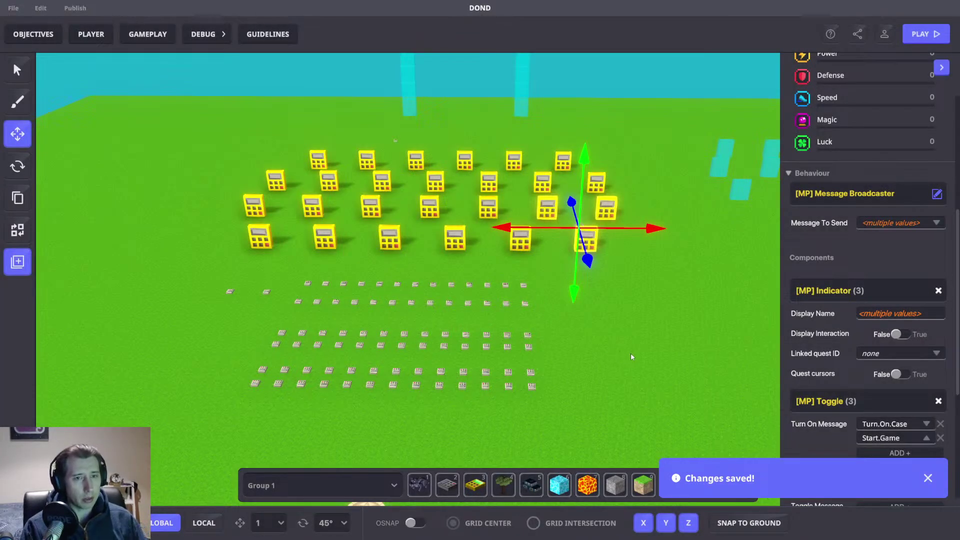
# Step: Clear the current selection by clicking empty space in the scene
pyautogui.click(610, 337)
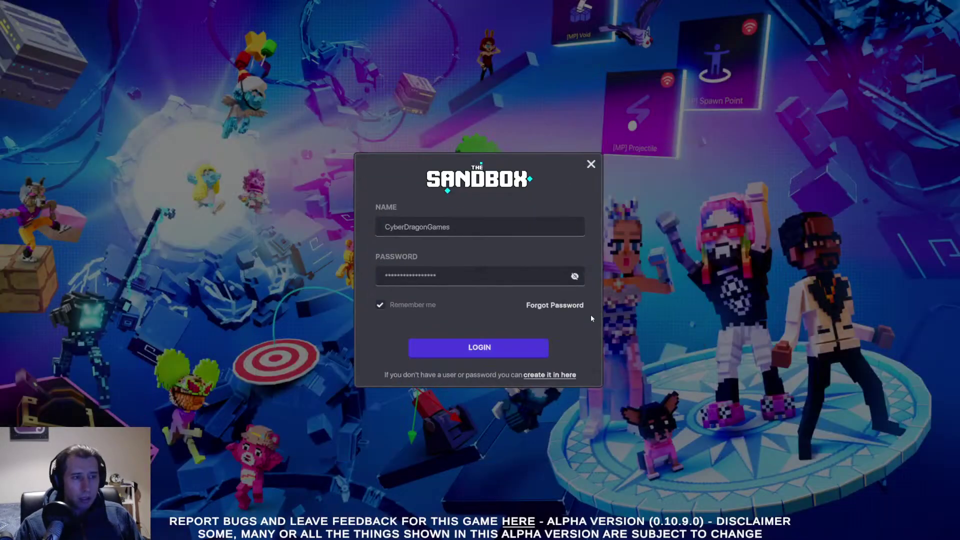
# Step: Log in, pick the DOND experience from the Workspace, and launch it in play mode
pyautogui.click(479, 349)
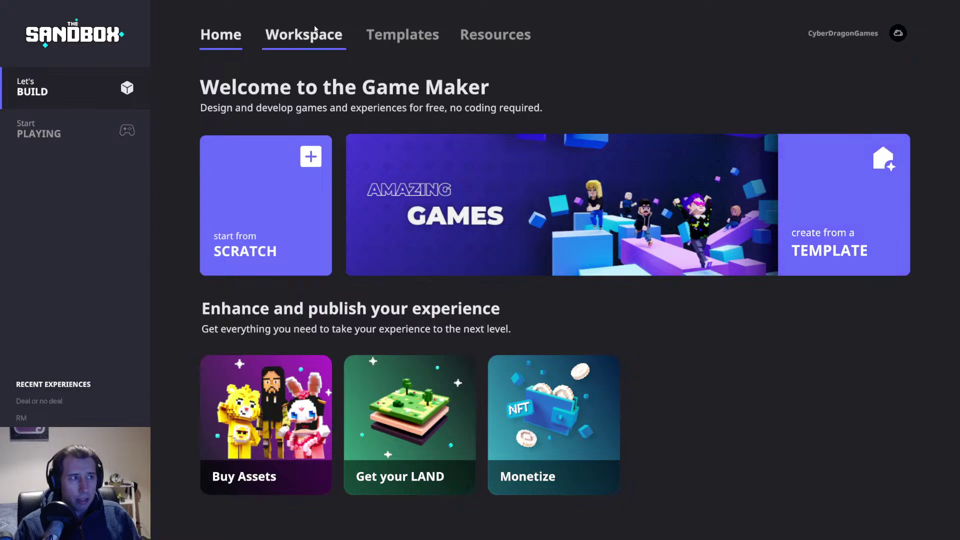
pyautogui.click(320, 37)
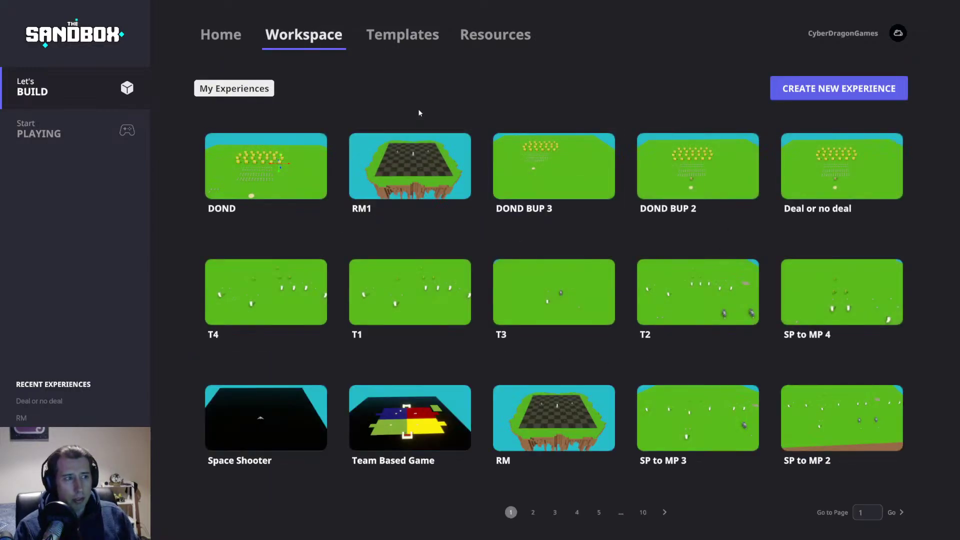
pyautogui.click(260, 156)
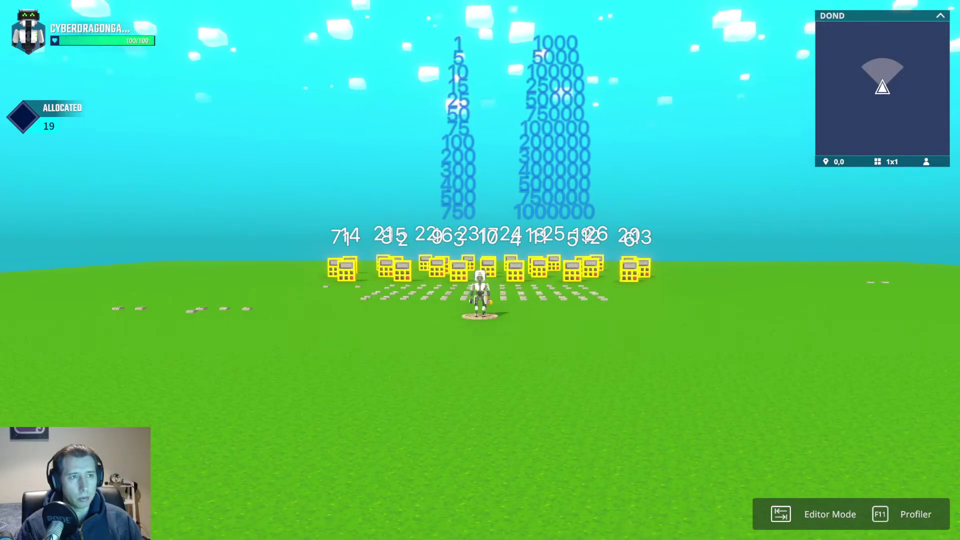
# Step: Run the avatar across the field to the row of numbered cases
pyautogui.press('w')
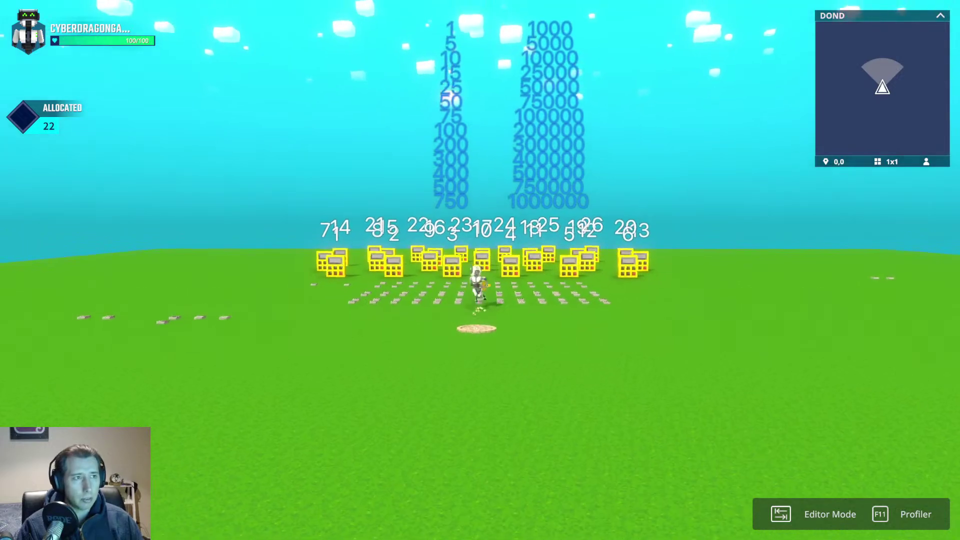
pyautogui.press('w')
pyautogui.press('w')
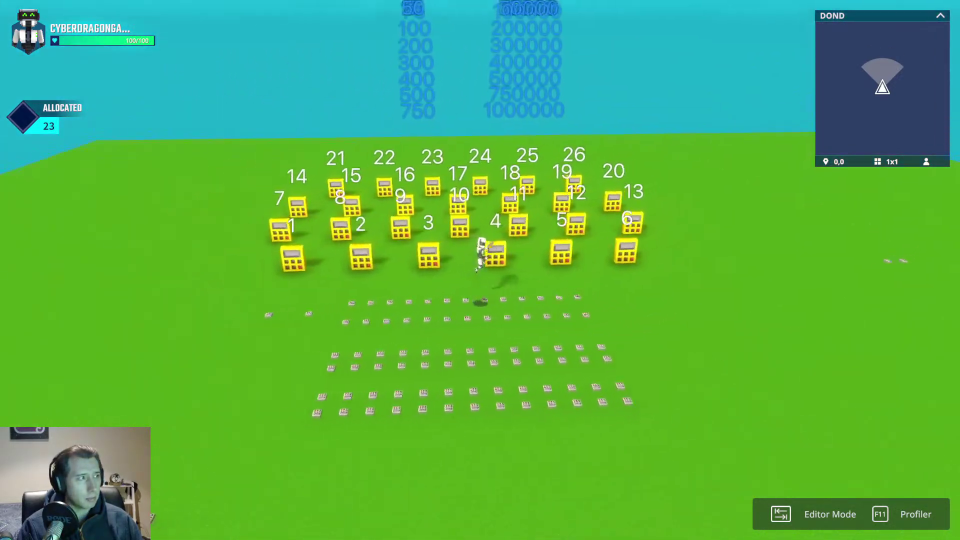
pyautogui.press('w')
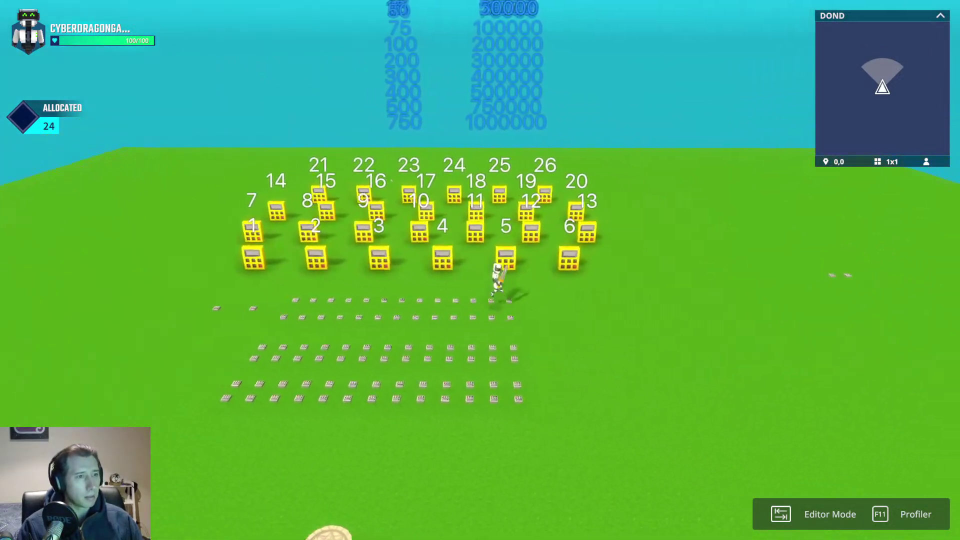
pyautogui.press('d')
pyautogui.press('a')
pyautogui.press('d')
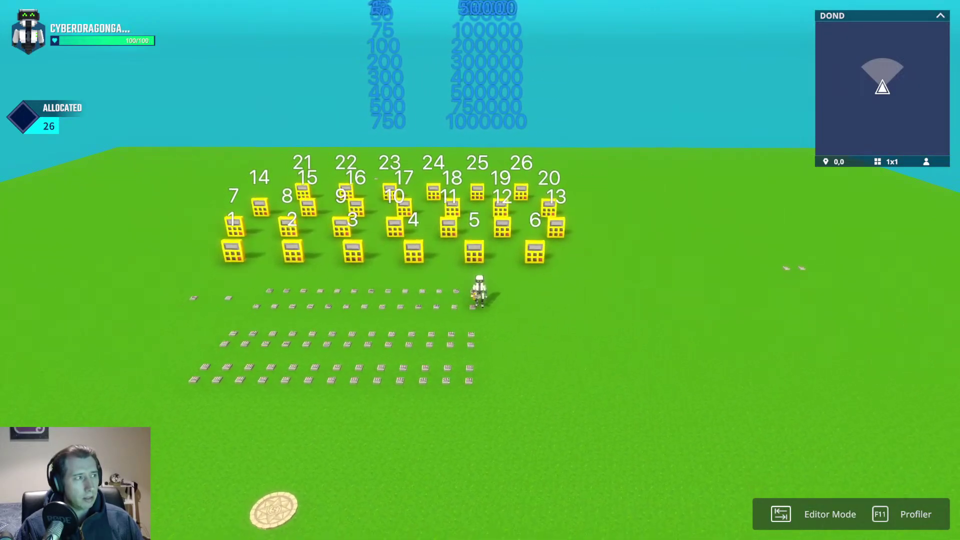
pyautogui.press('a')
pyautogui.press('space')
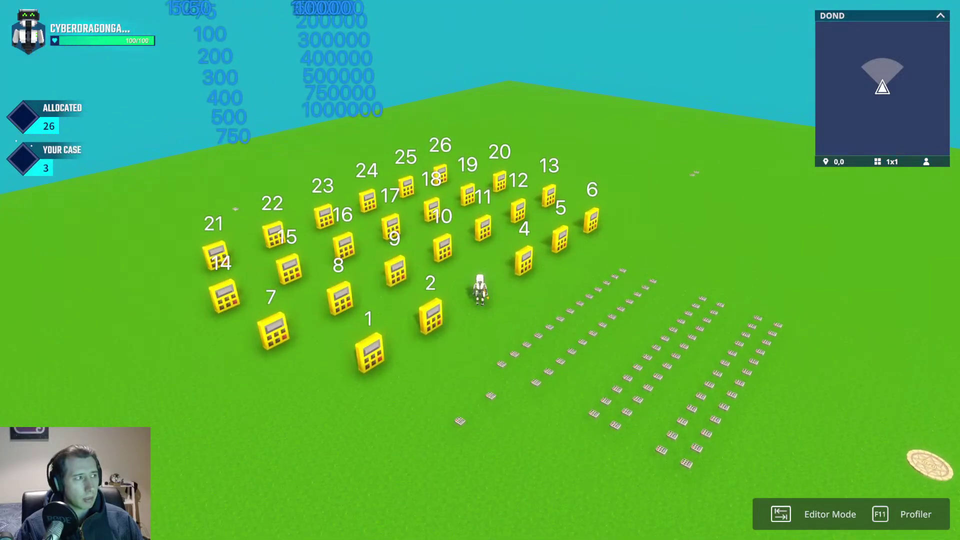
# Step: Claim case 3 as the player's case, then open case 5 and others until 'PICK A NEW CASE' appears
pyautogui.press('s')
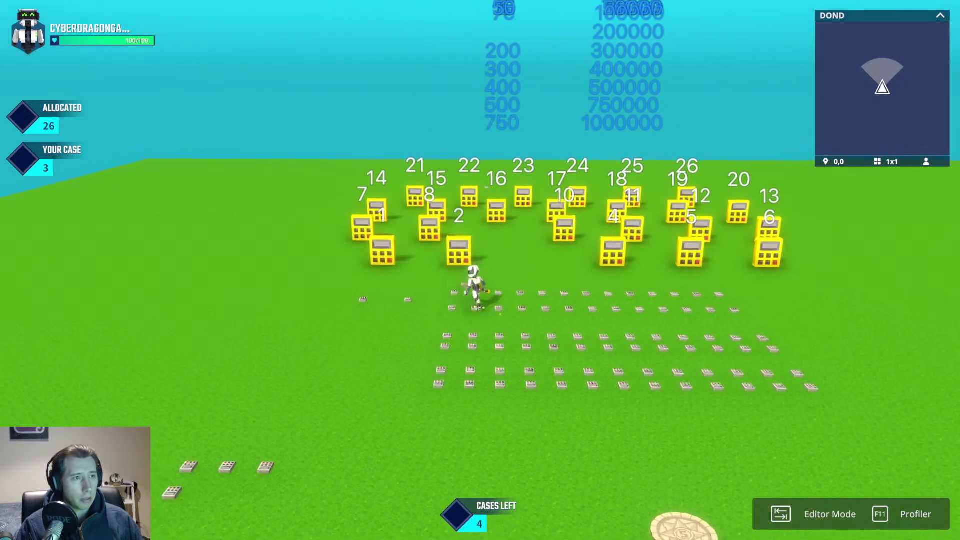
pyautogui.press('w')
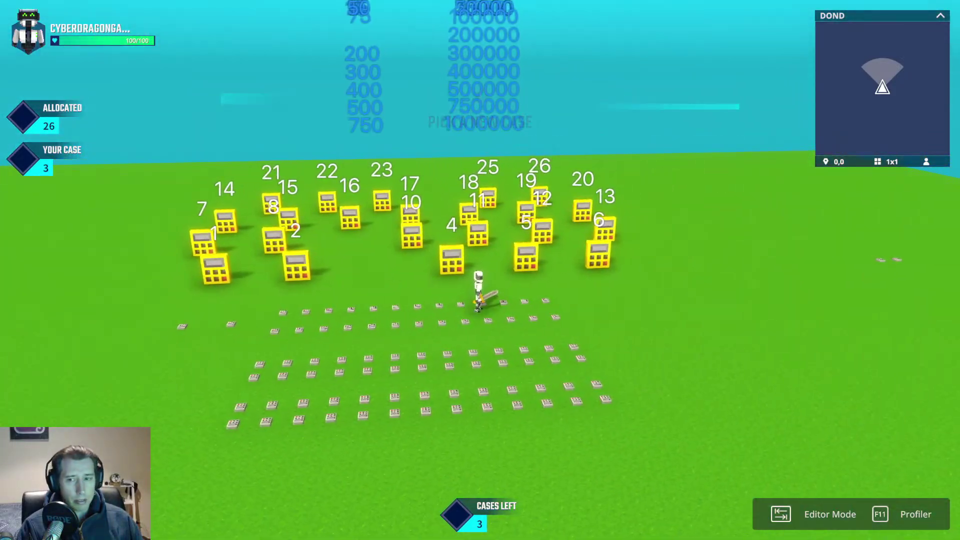
pyautogui.press('d')
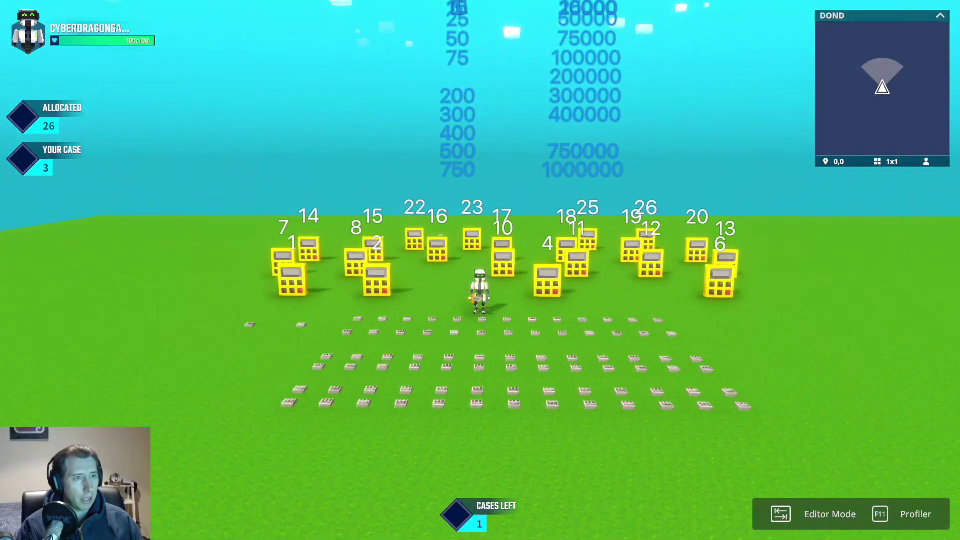
# Step: Open the remaining cases, including 12, 26 and 6, until 'OFFER TIME' shows 144367
pyautogui.press('w')
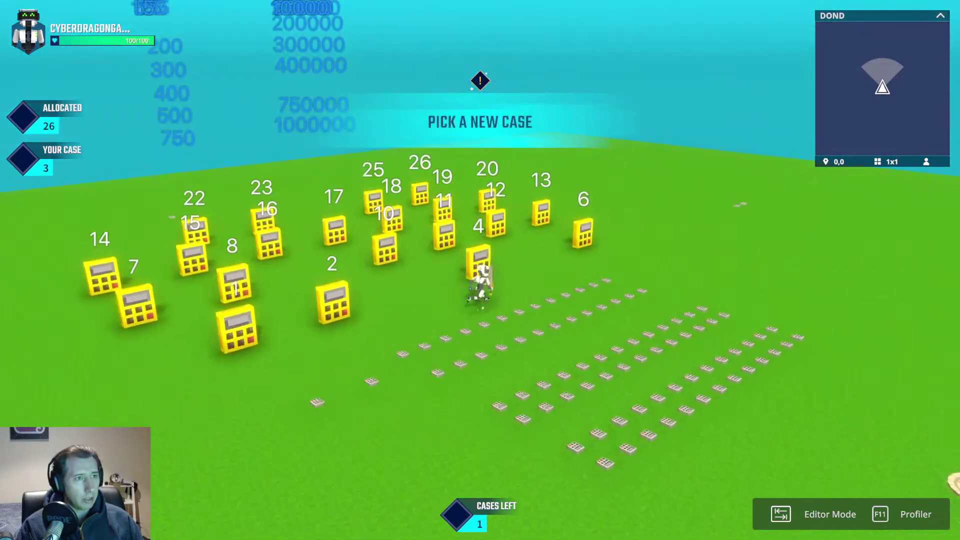
pyautogui.press('w')
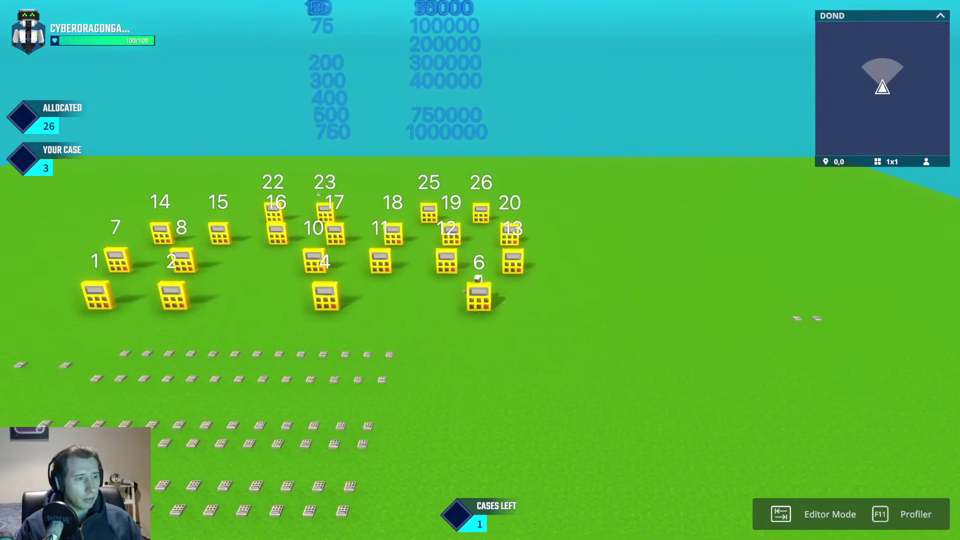
pyautogui.press('w')
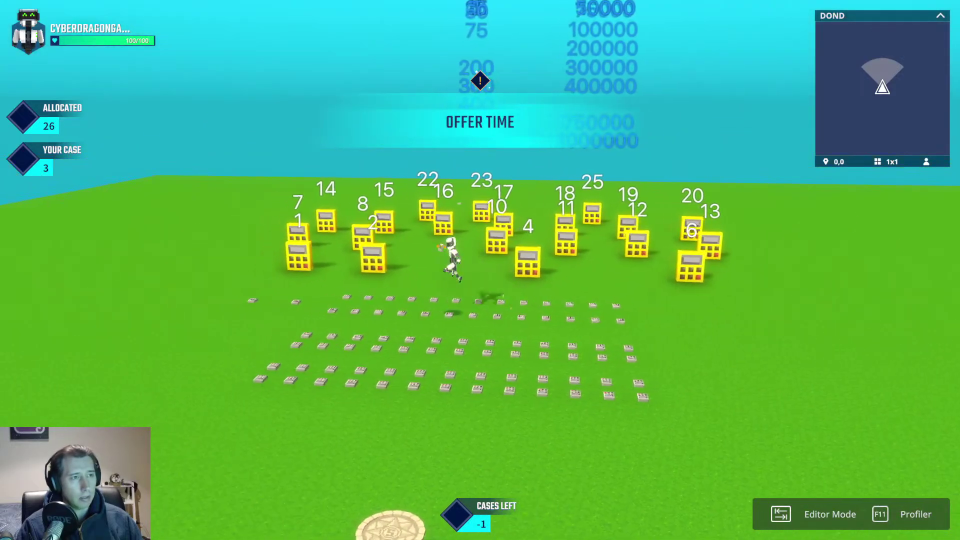
pyautogui.press('s')
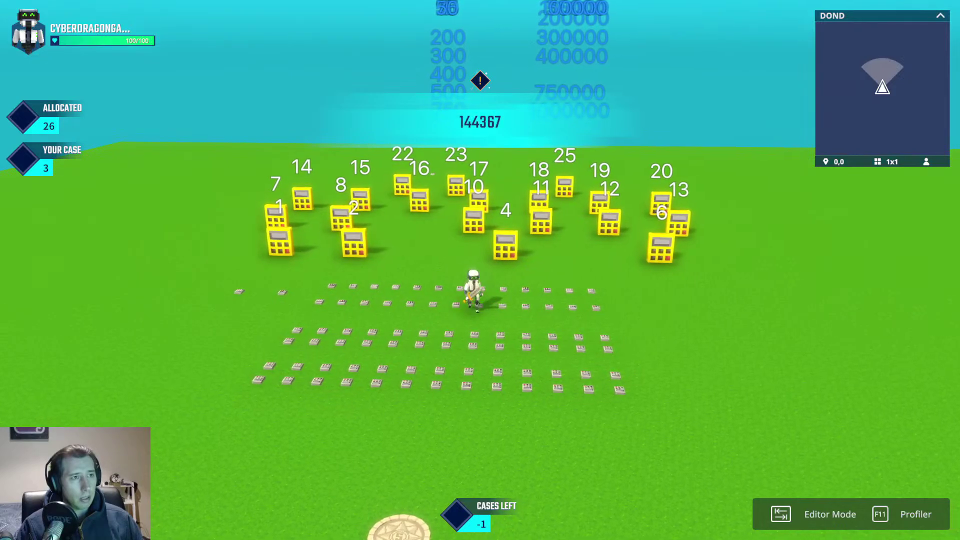
pyautogui.press('a')
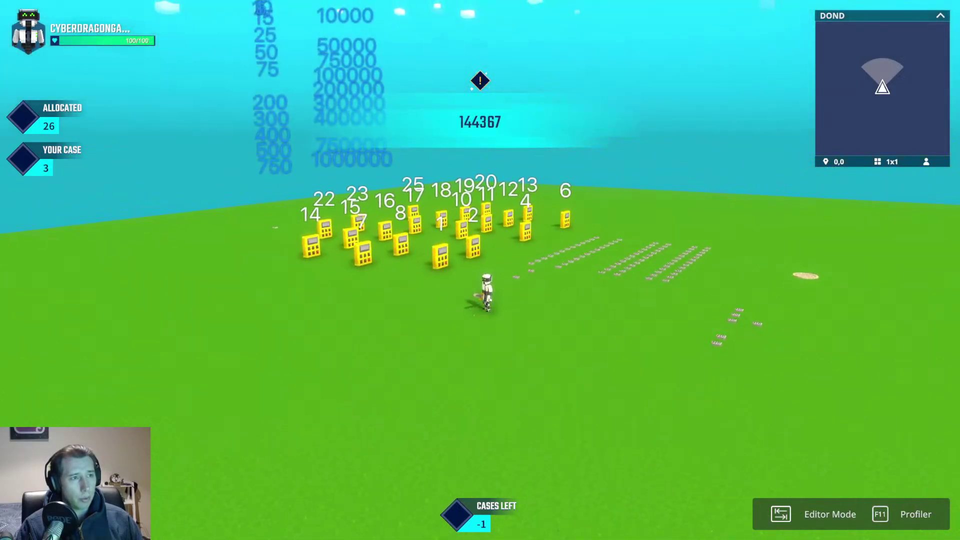
pyautogui.press('w')
pyautogui.press('d')
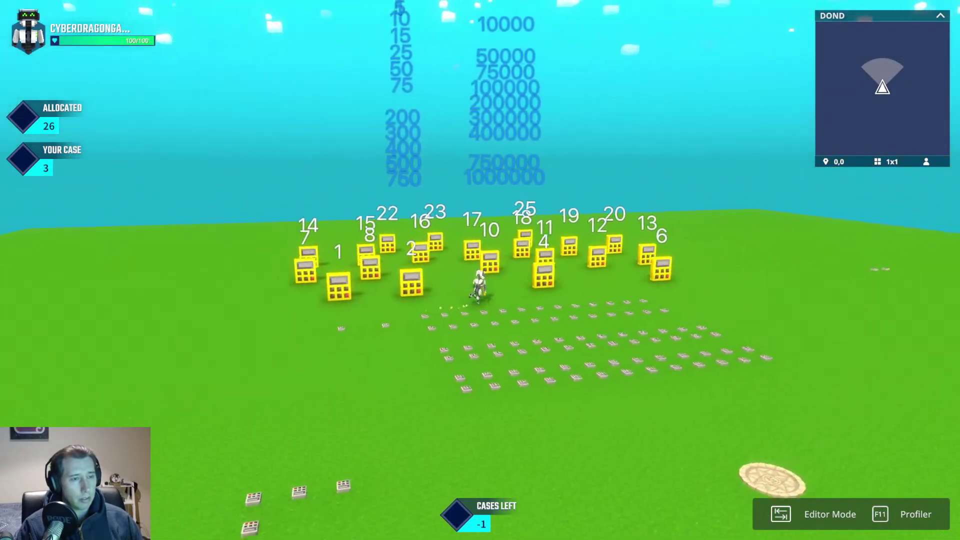
pyautogui.press('space')
pyautogui.press('a')
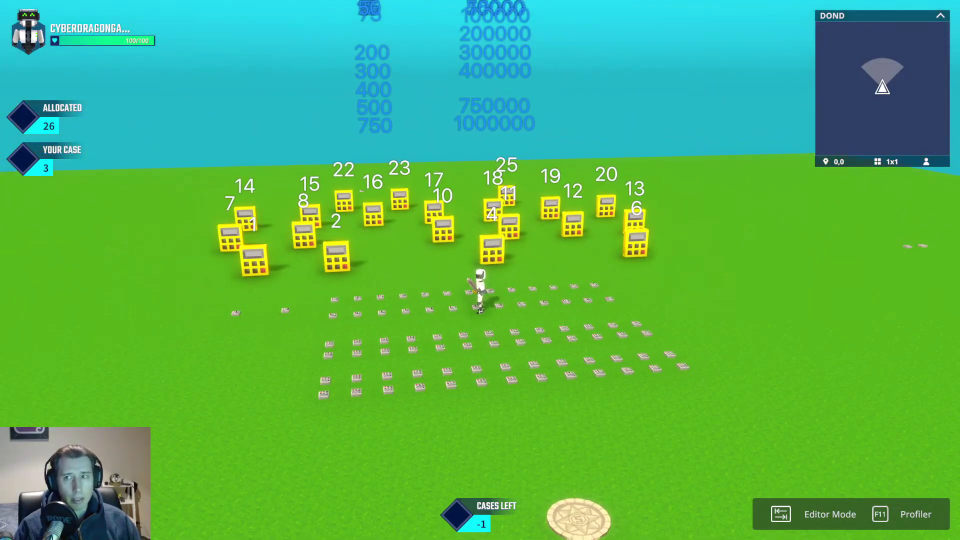
pyautogui.press('w')
pyautogui.press('w')
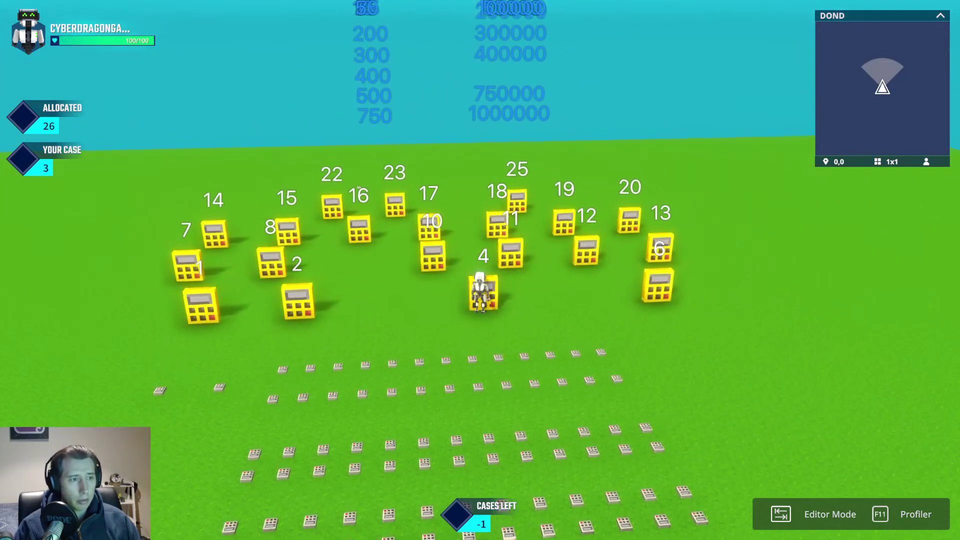
pyautogui.press('w')
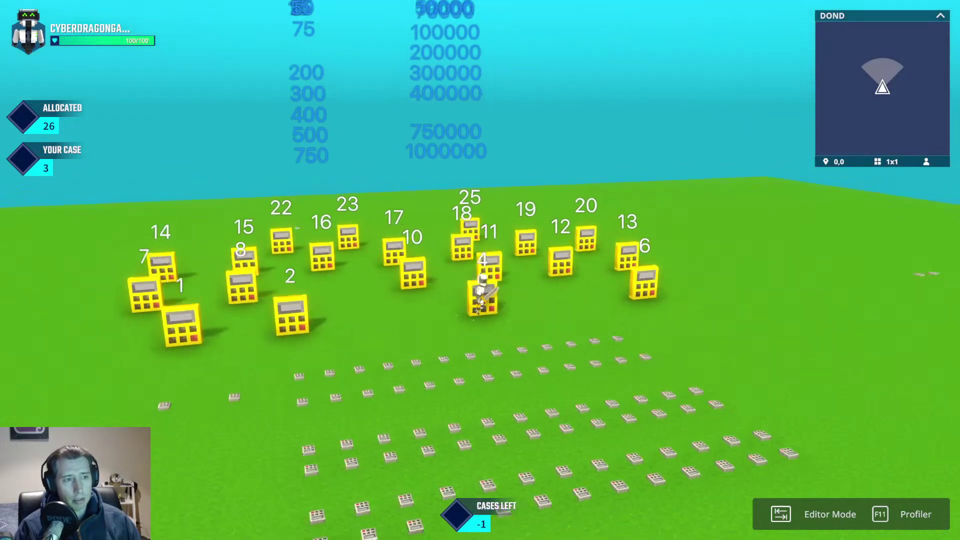
pyautogui.press('w')
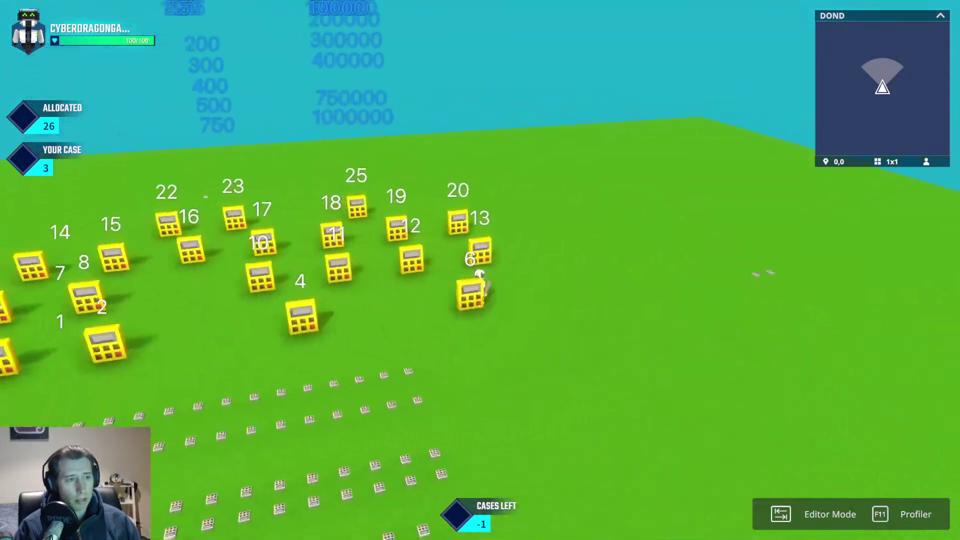
pyautogui.press('w')
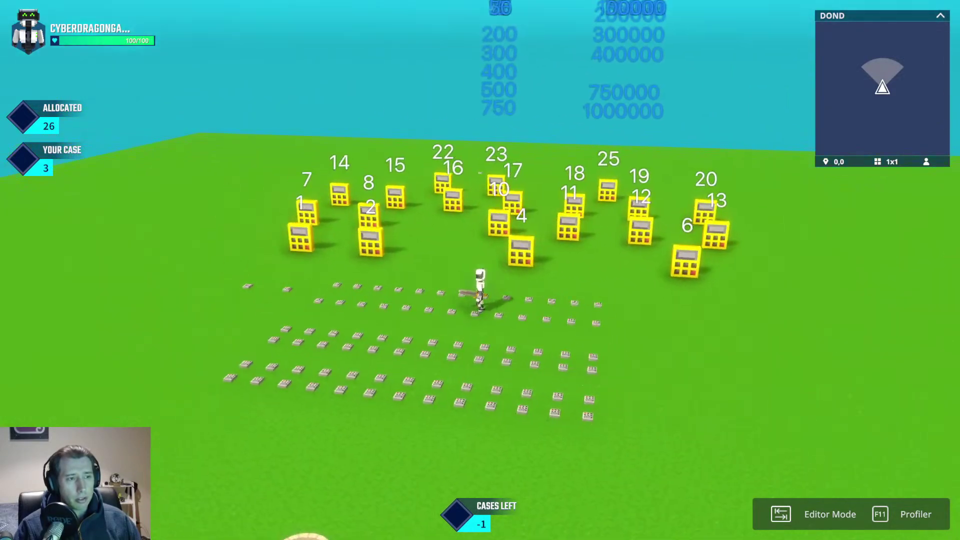
pyautogui.press('w')
pyautogui.press('s')
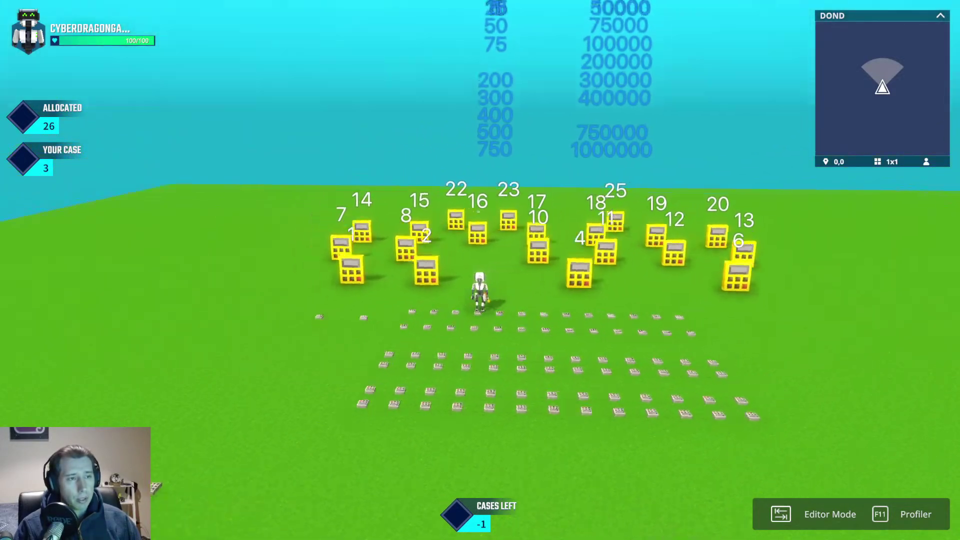
pyautogui.press('d')
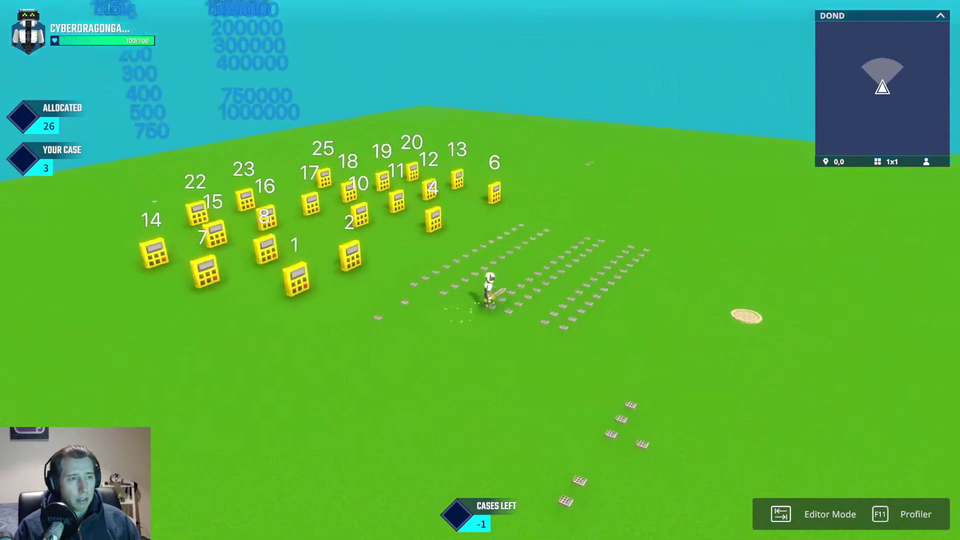
pyautogui.press('w')
pyautogui.press('space')
pyautogui.press('a')
pyautogui.press('space')
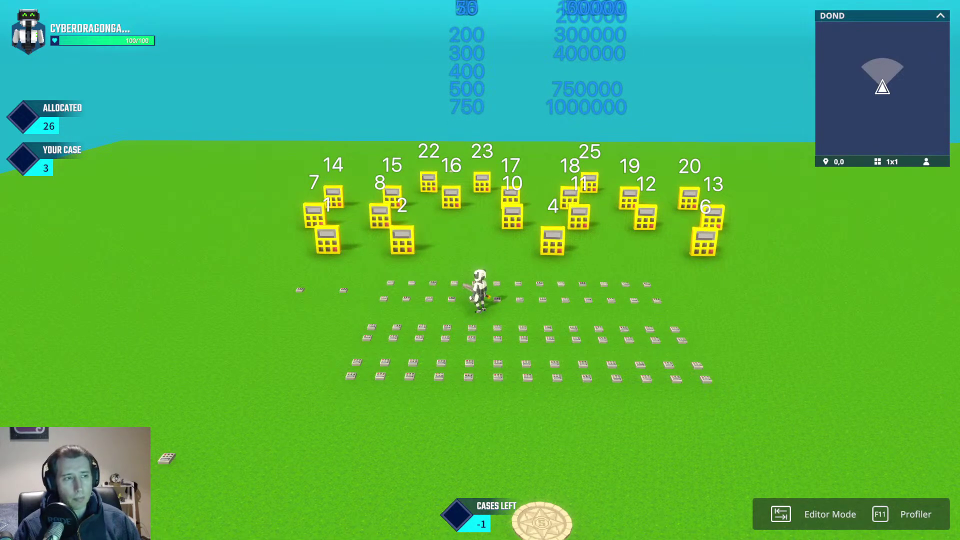
pyautogui.press('w')
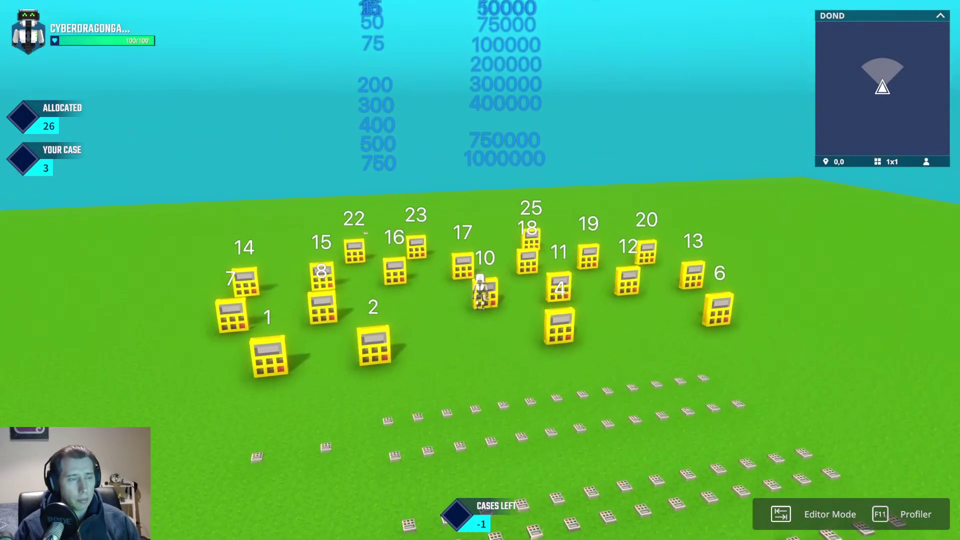
pyautogui.press('a')
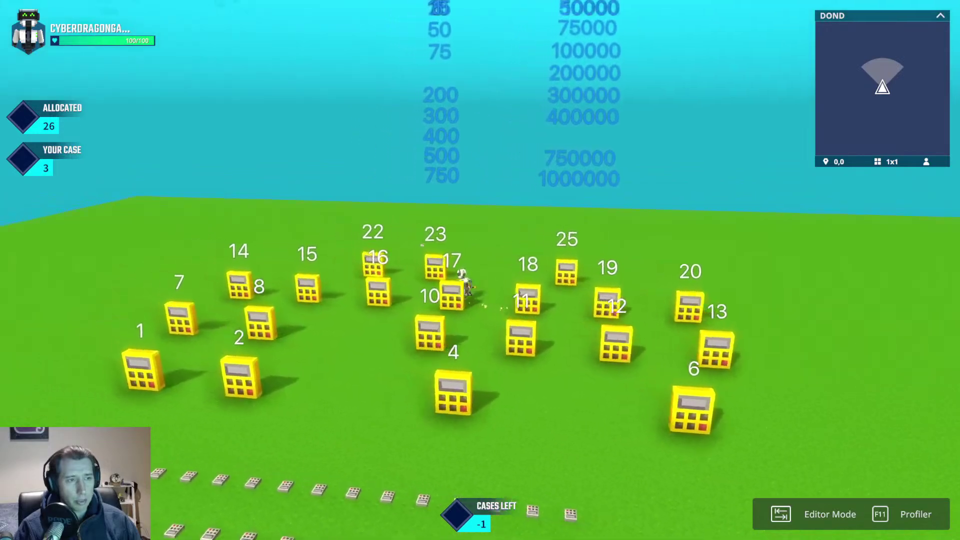
pyautogui.press('a')
pyautogui.press('s')
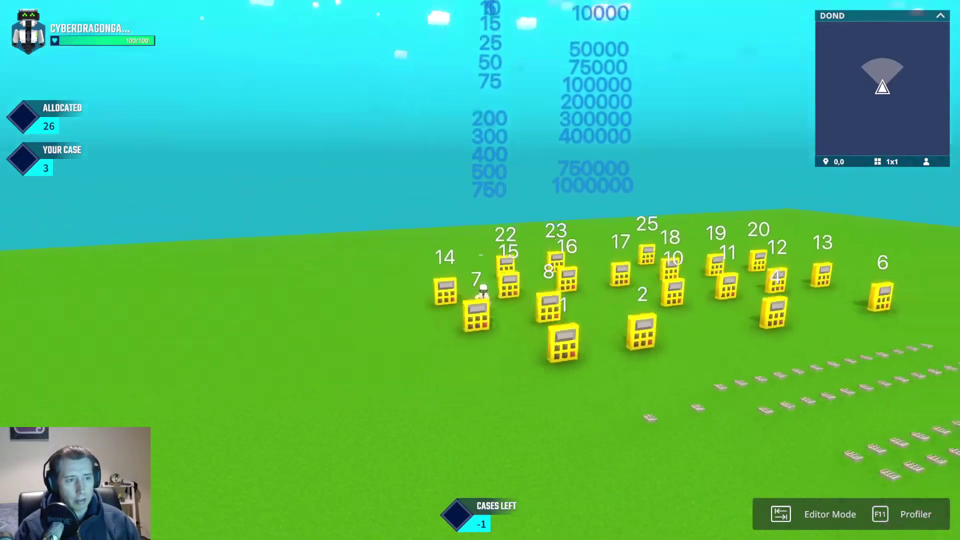
pyautogui.press('w')
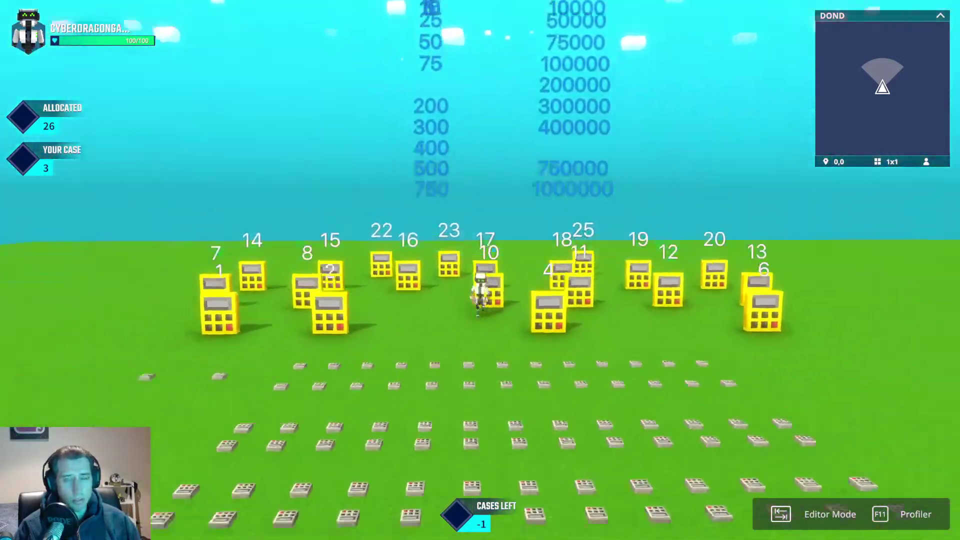
pyautogui.press('s')
pyautogui.press('space')
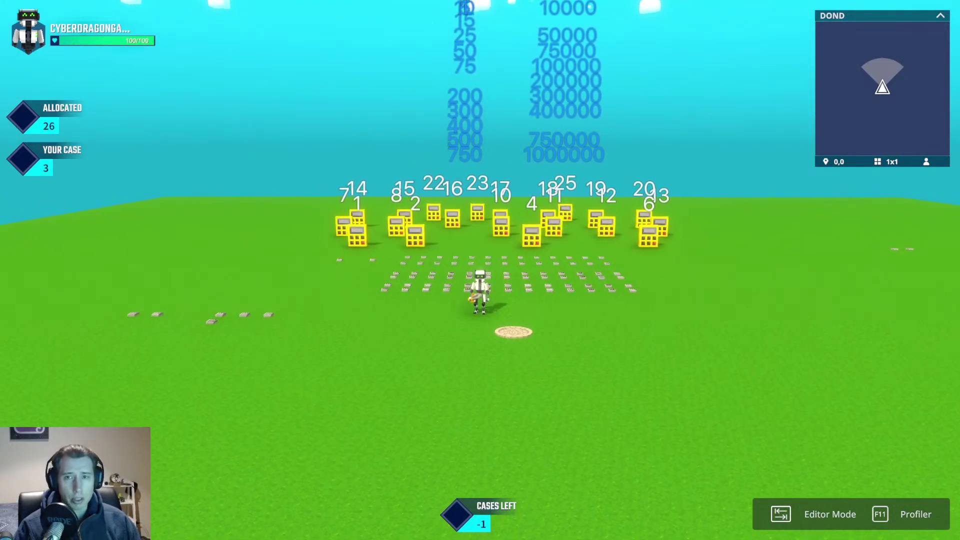
pyautogui.press('a')
pyautogui.press('s')
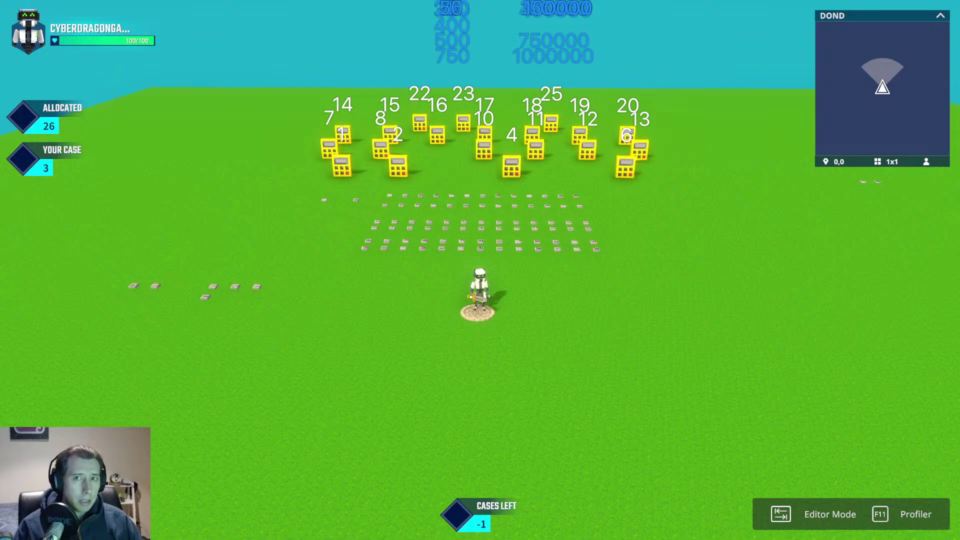
pyautogui.press('w')
pyautogui.press('space')
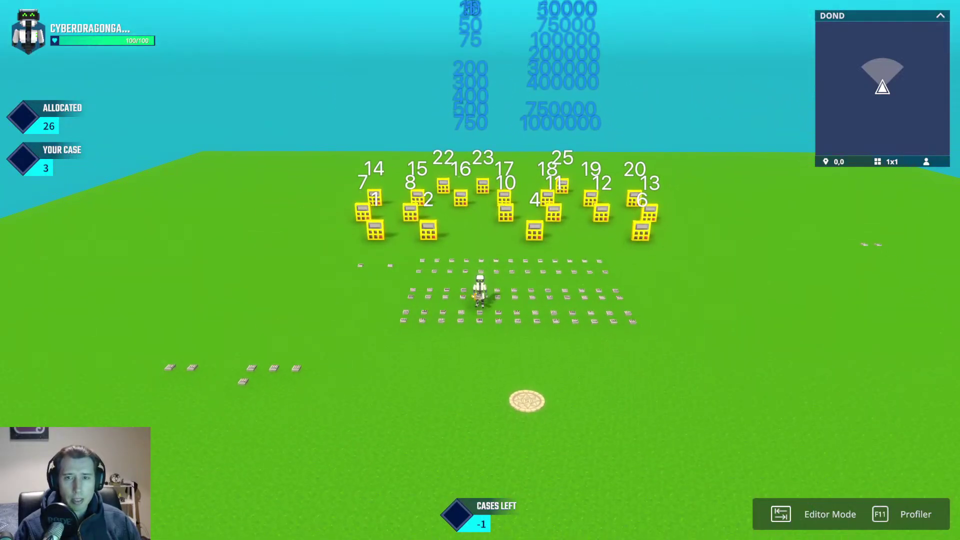
pyautogui.scroll(1, 480, 270)
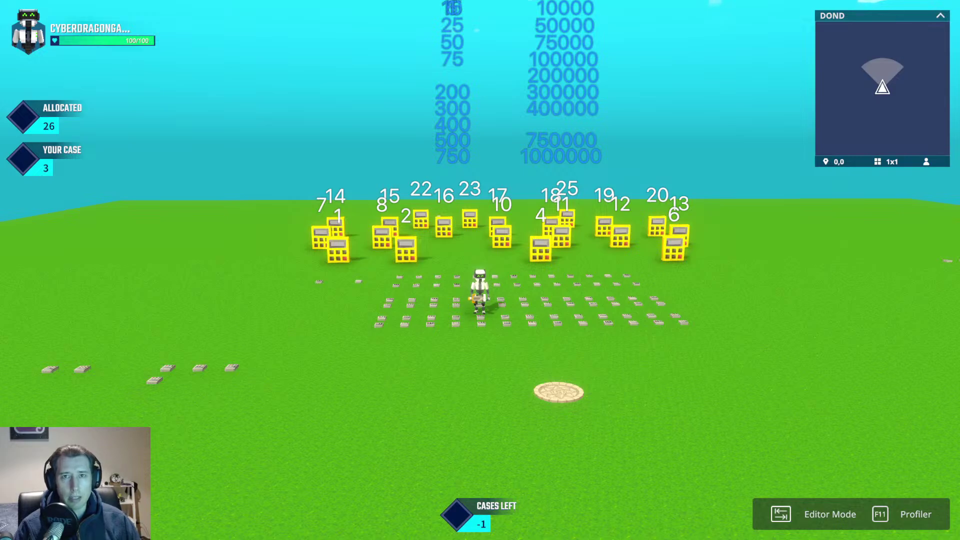
pyautogui.press('d')
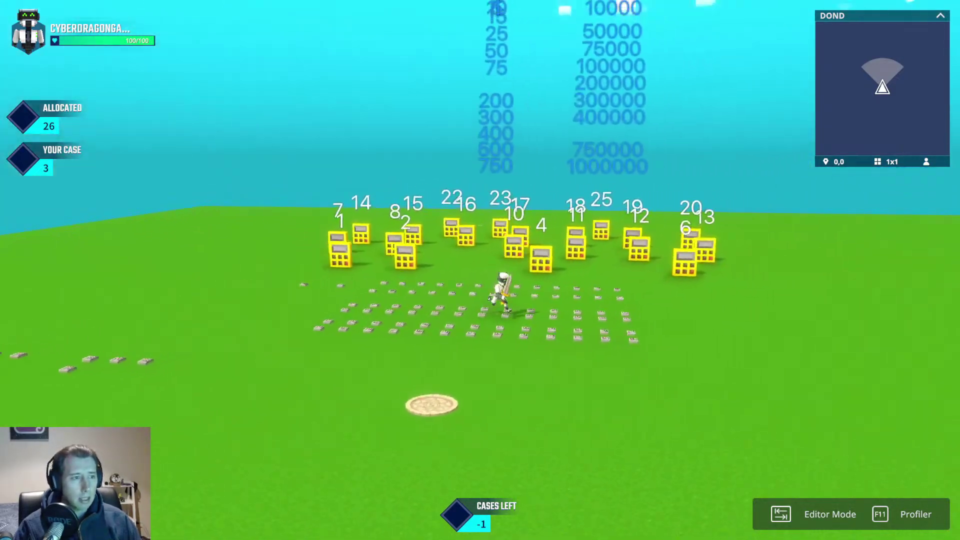
pyautogui.press('a')
pyautogui.press('w')
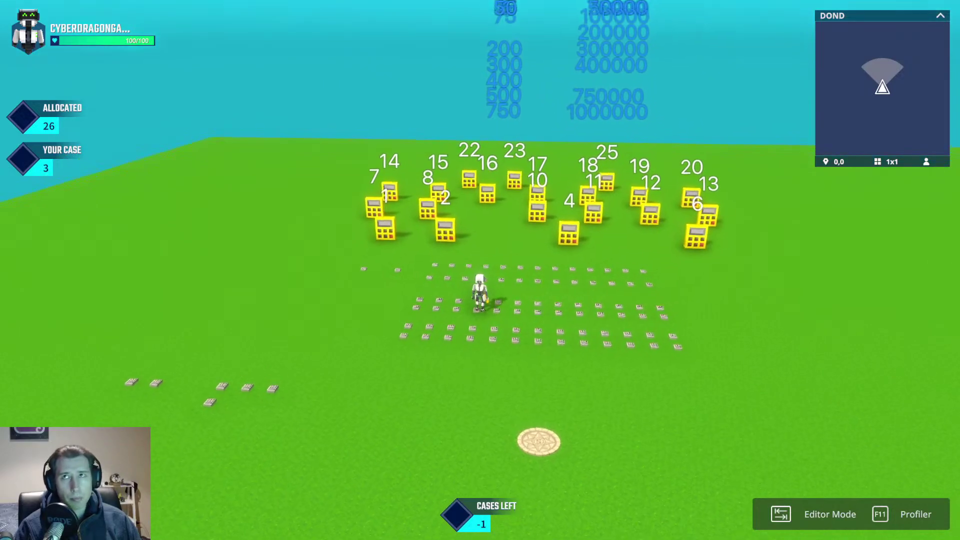
pyautogui.press('w')
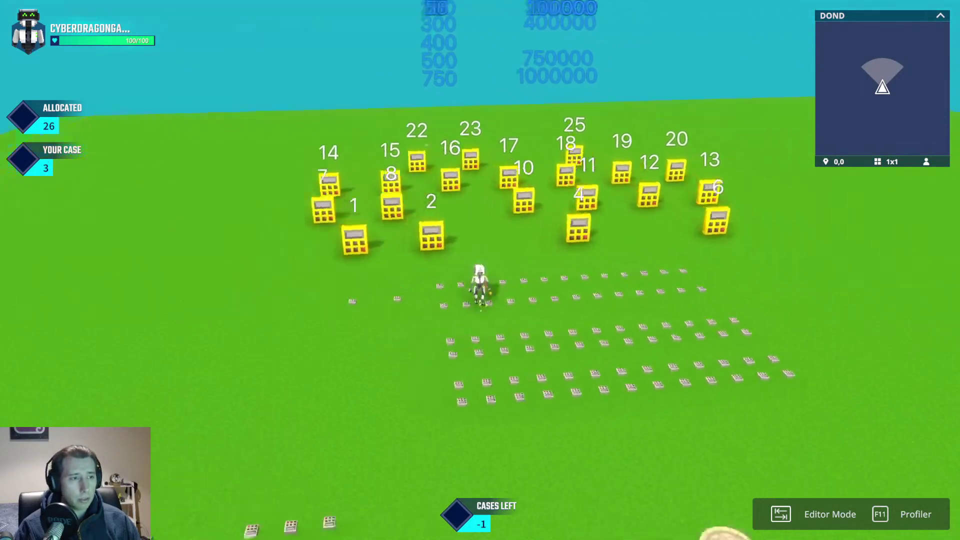
pyautogui.press('w')
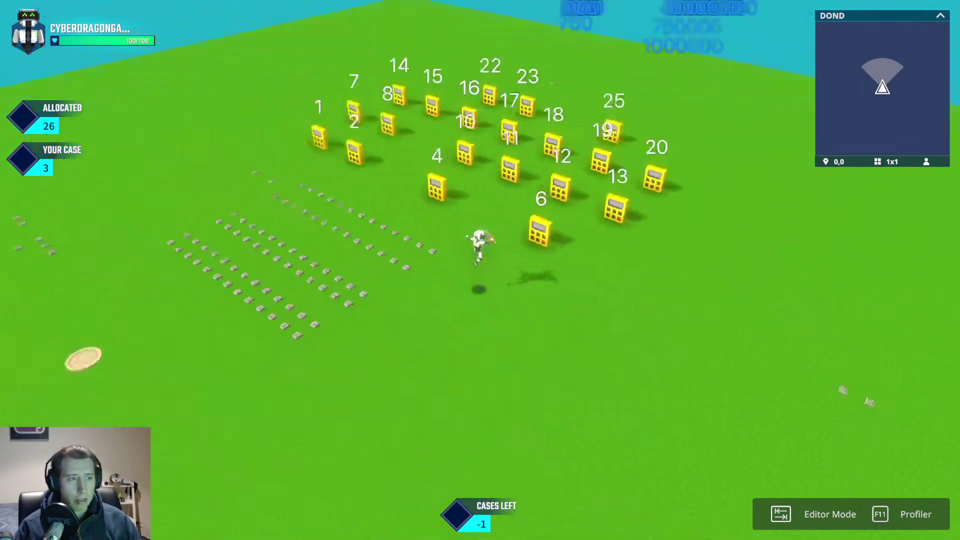